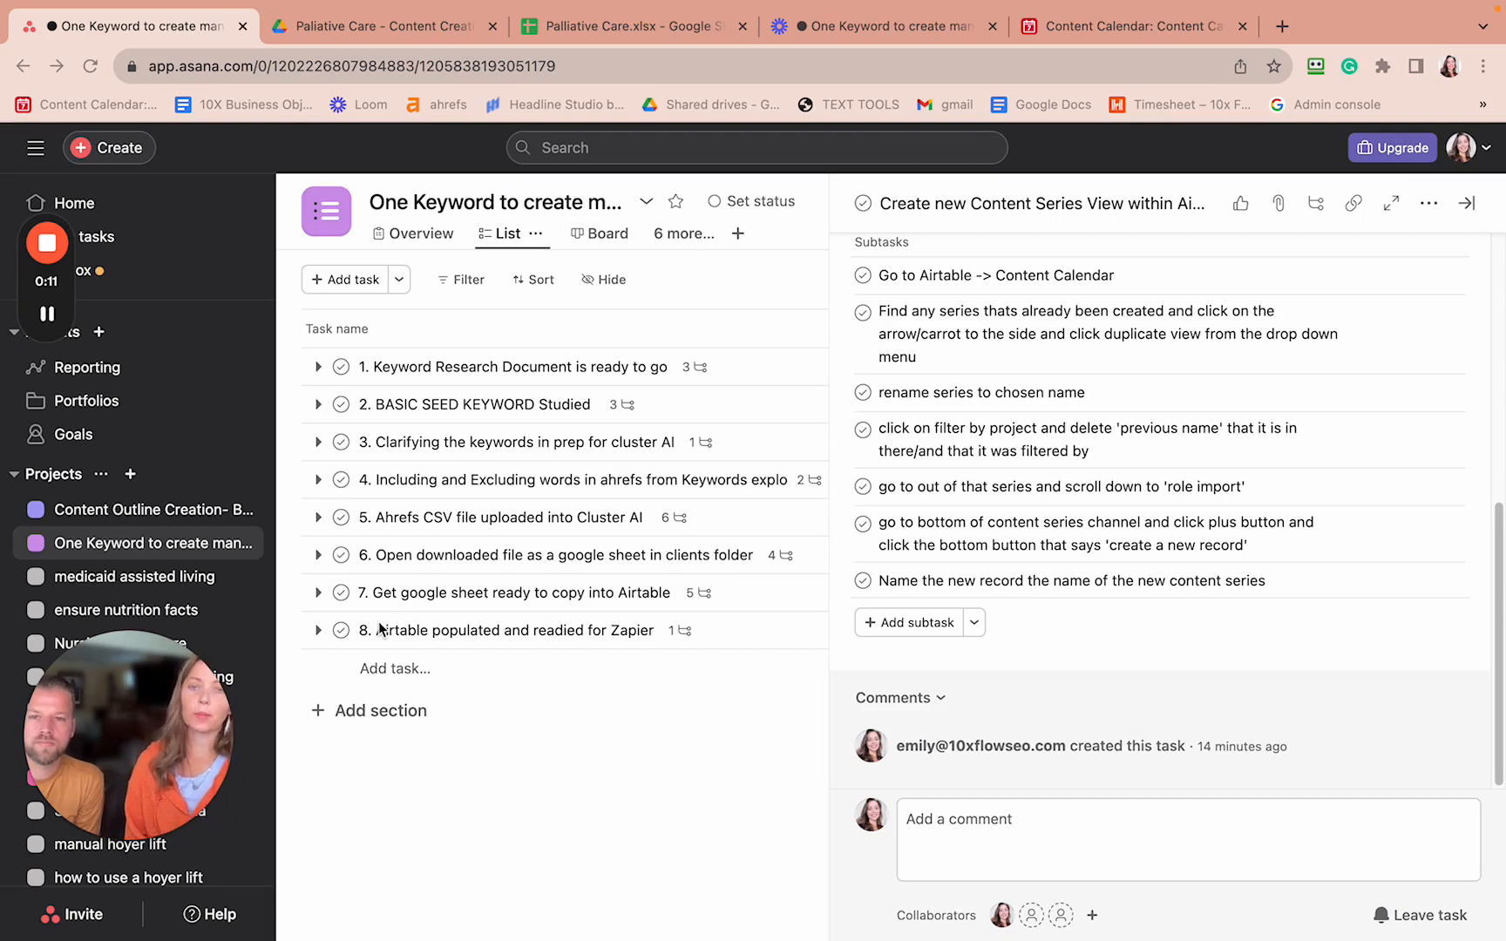
- Review the subtasks of 'Create new Content Series View within Airtable', then switch to the Airtable Content Calendar
click(680, 633)
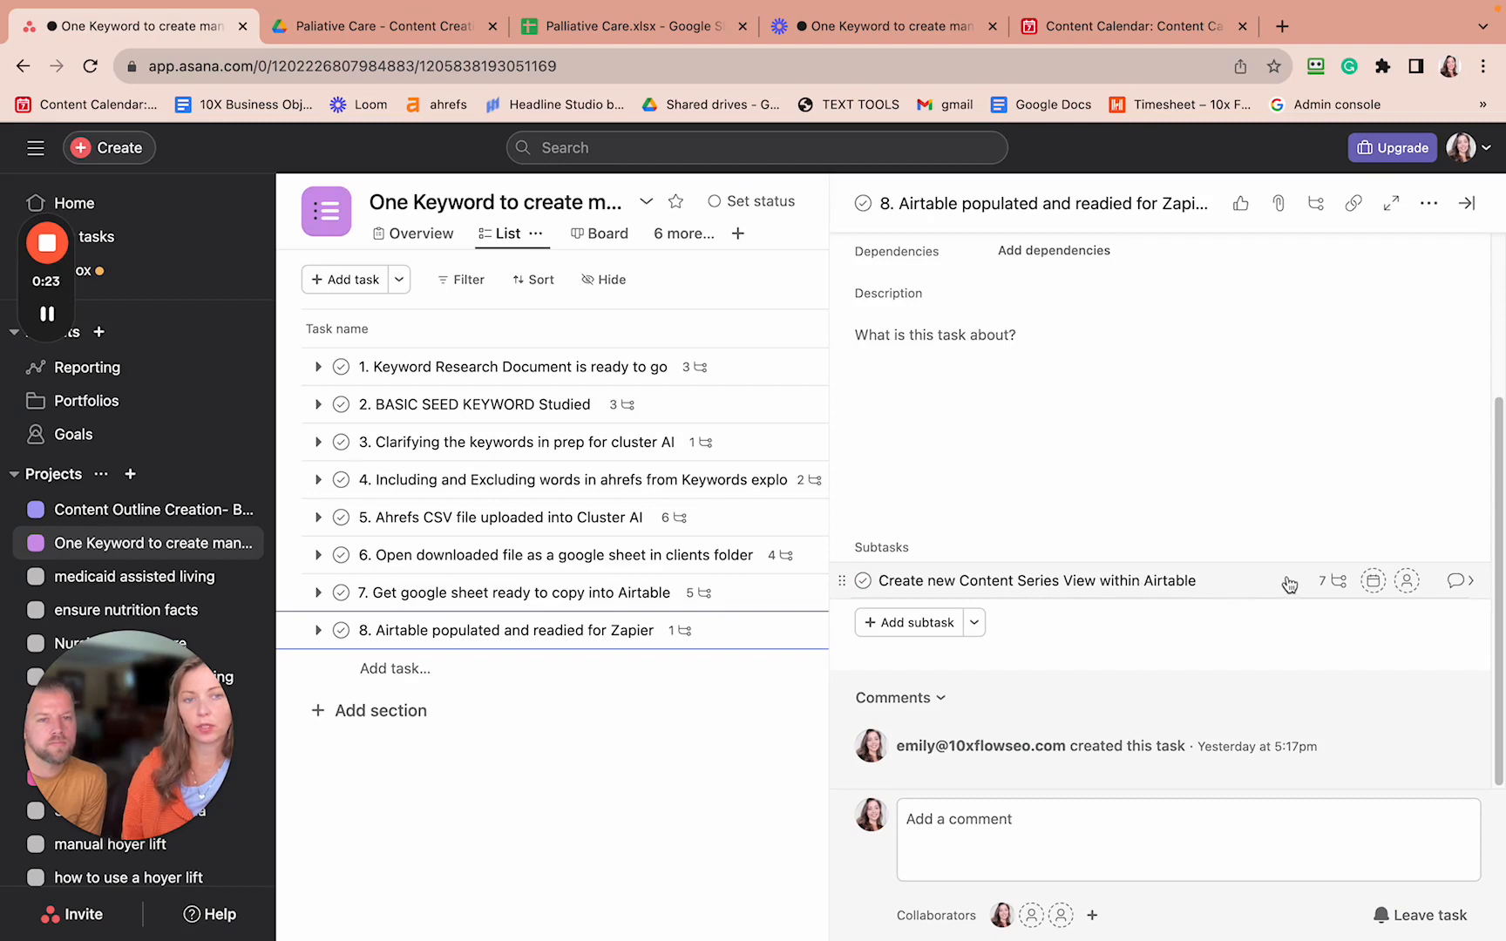
click(1326, 582)
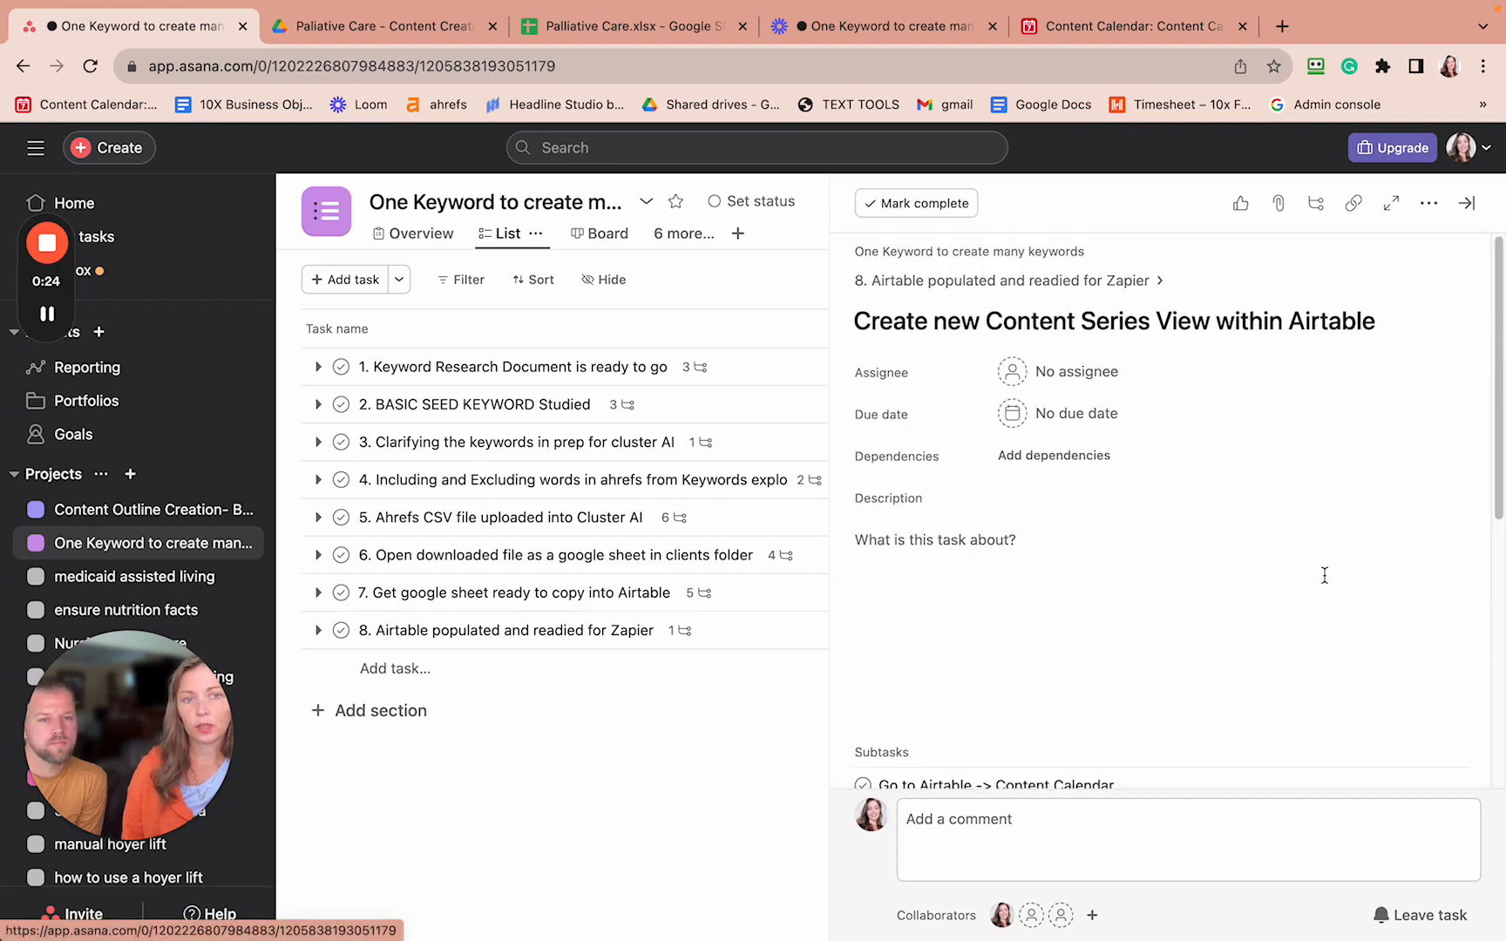
scroll(1324, 575, down, 6)
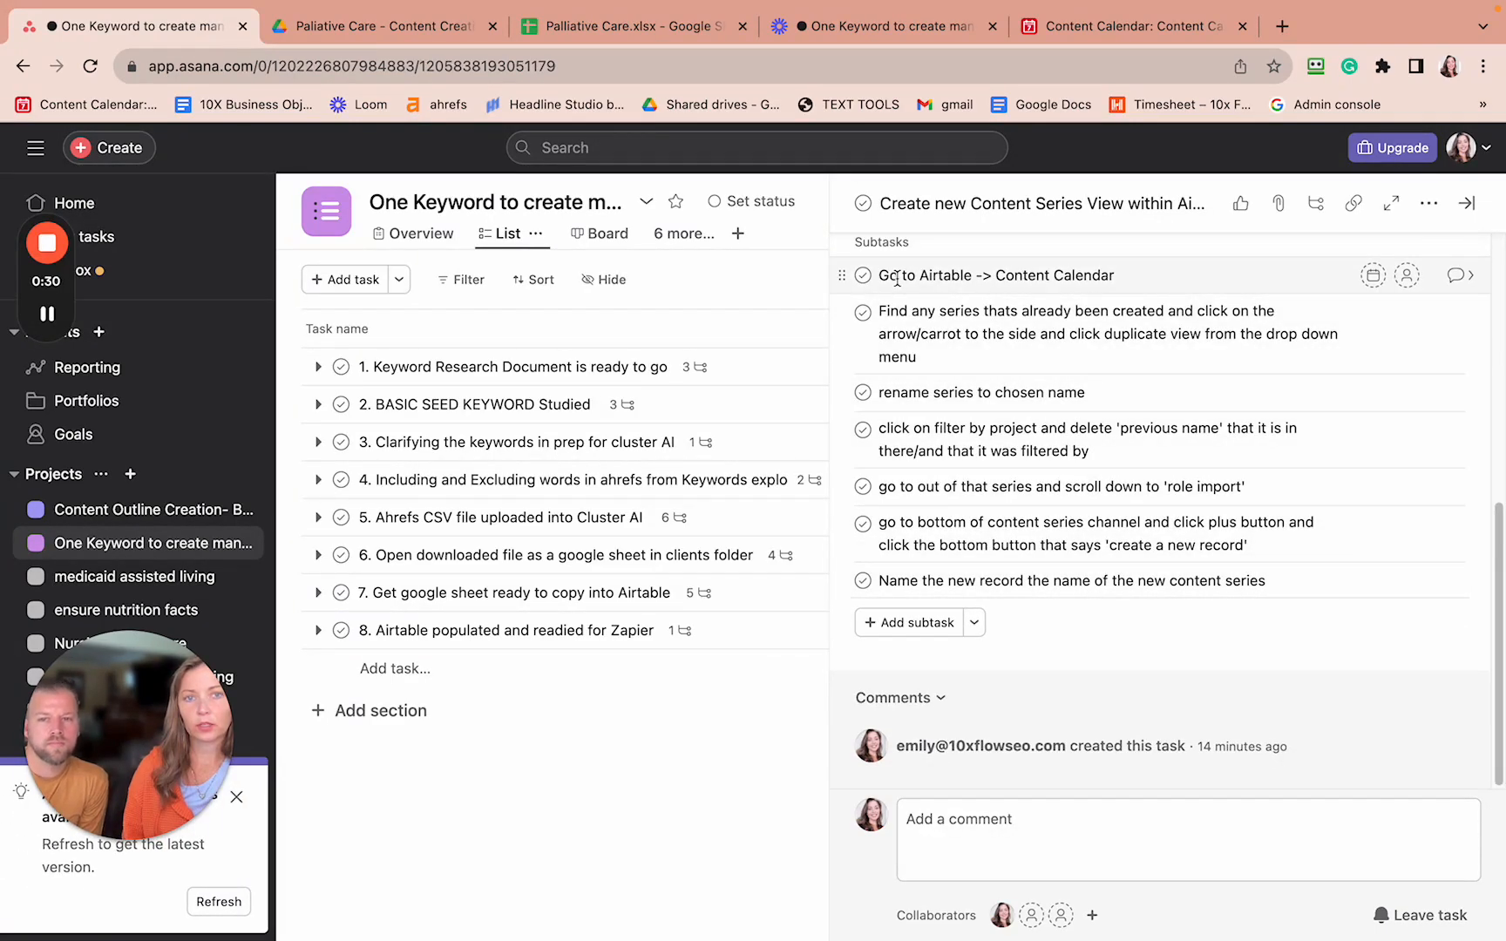
click(1058, 32)
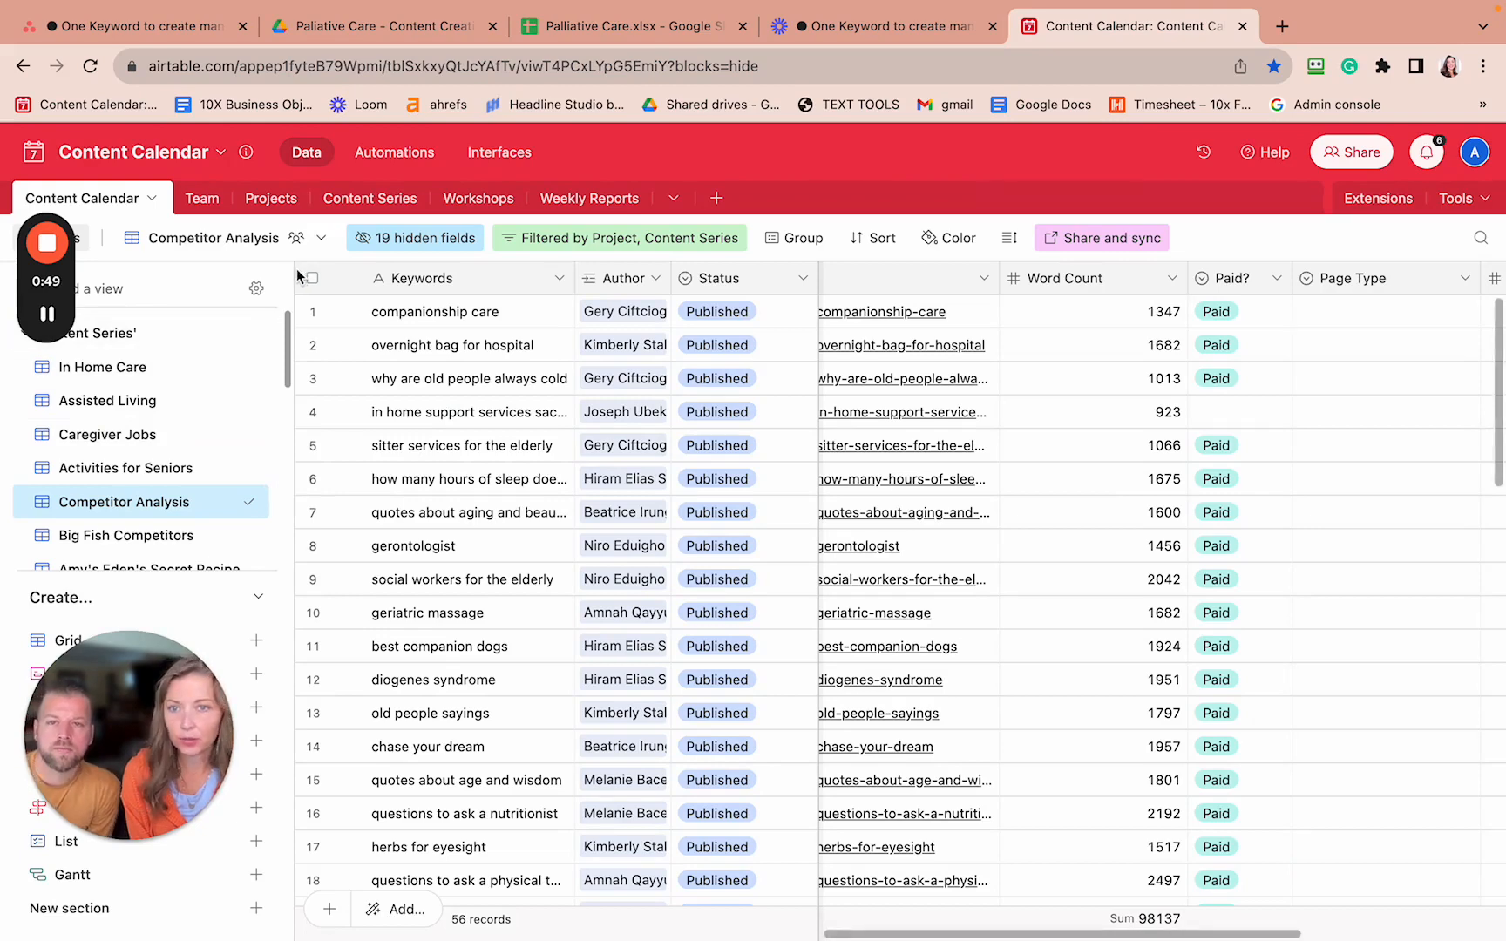
- Widen the views sidebar and bring up the Big Fish Competitors view's options menu
drag(295, 272, 385, 277)
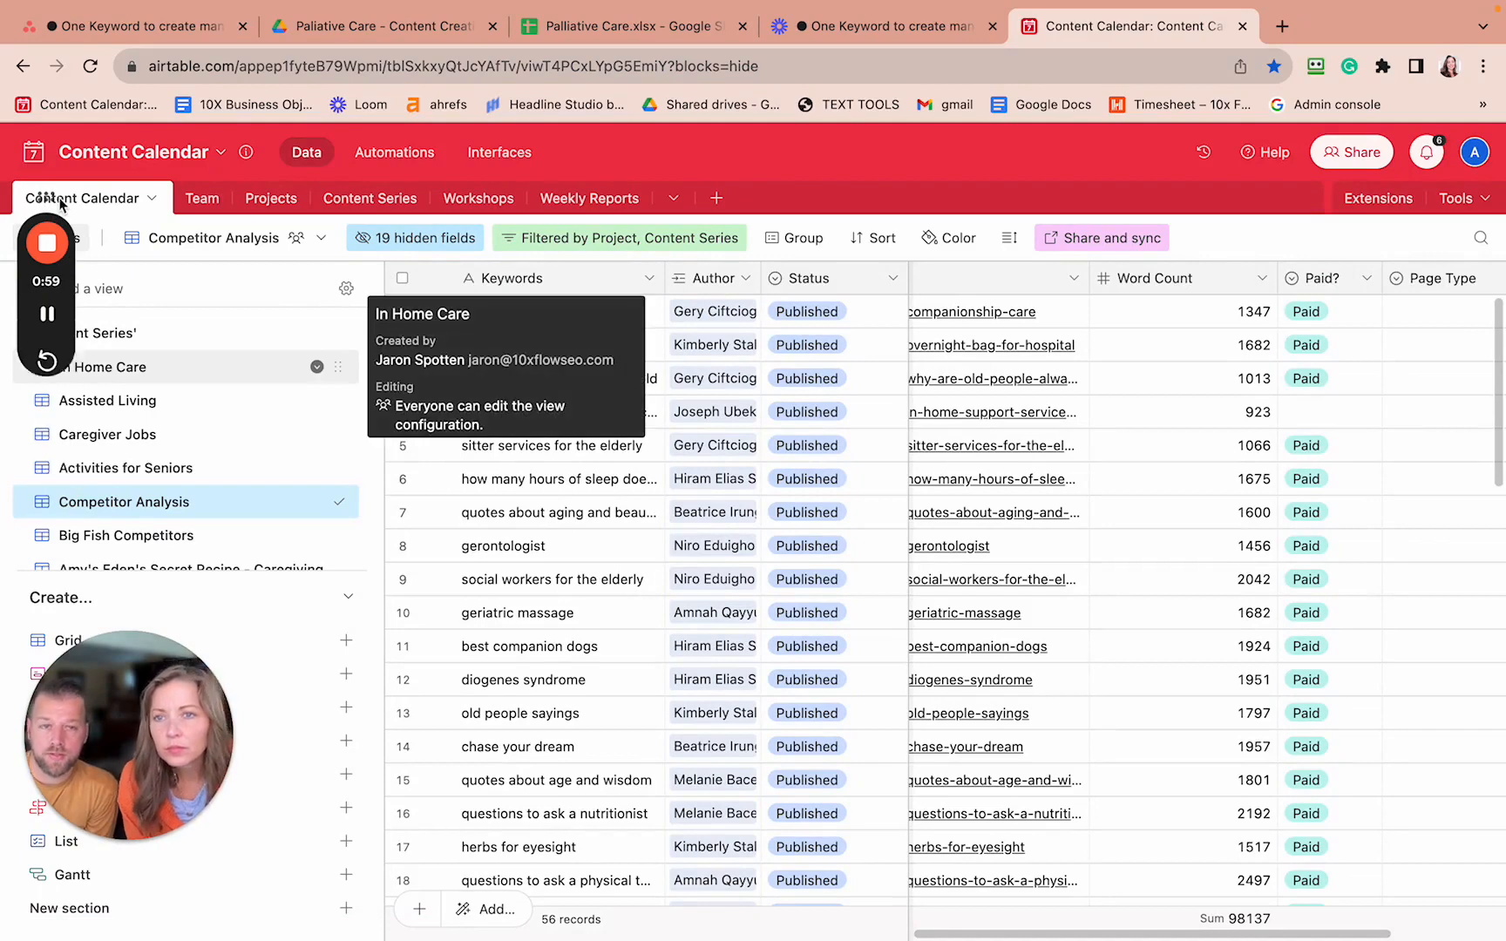
drag(61, 204, 1444, 33)
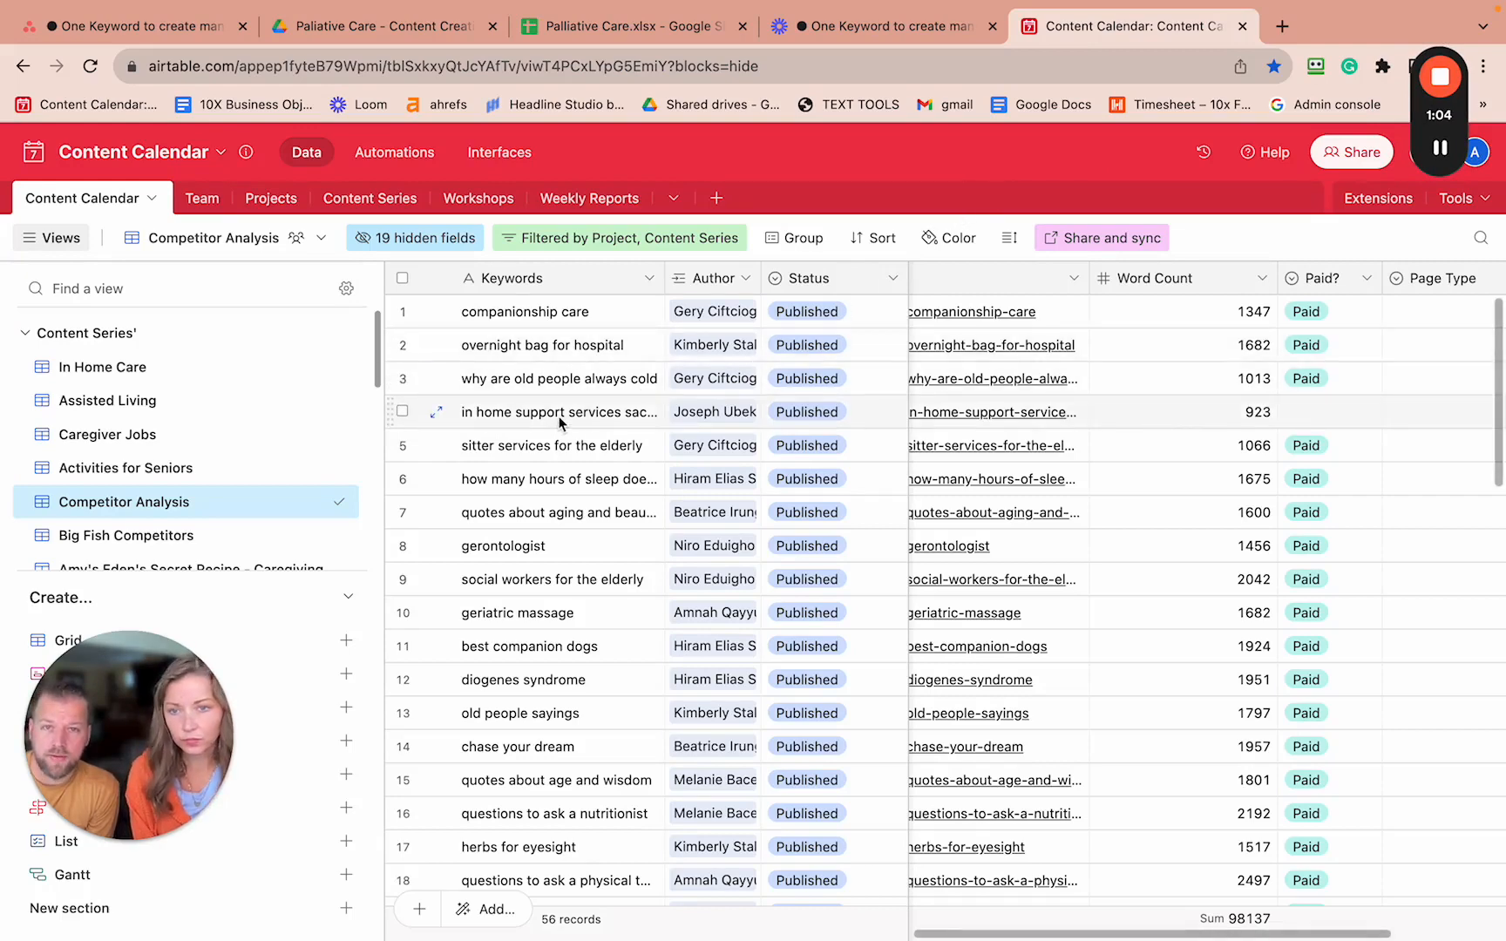
drag(179, 663, 1332, 48)
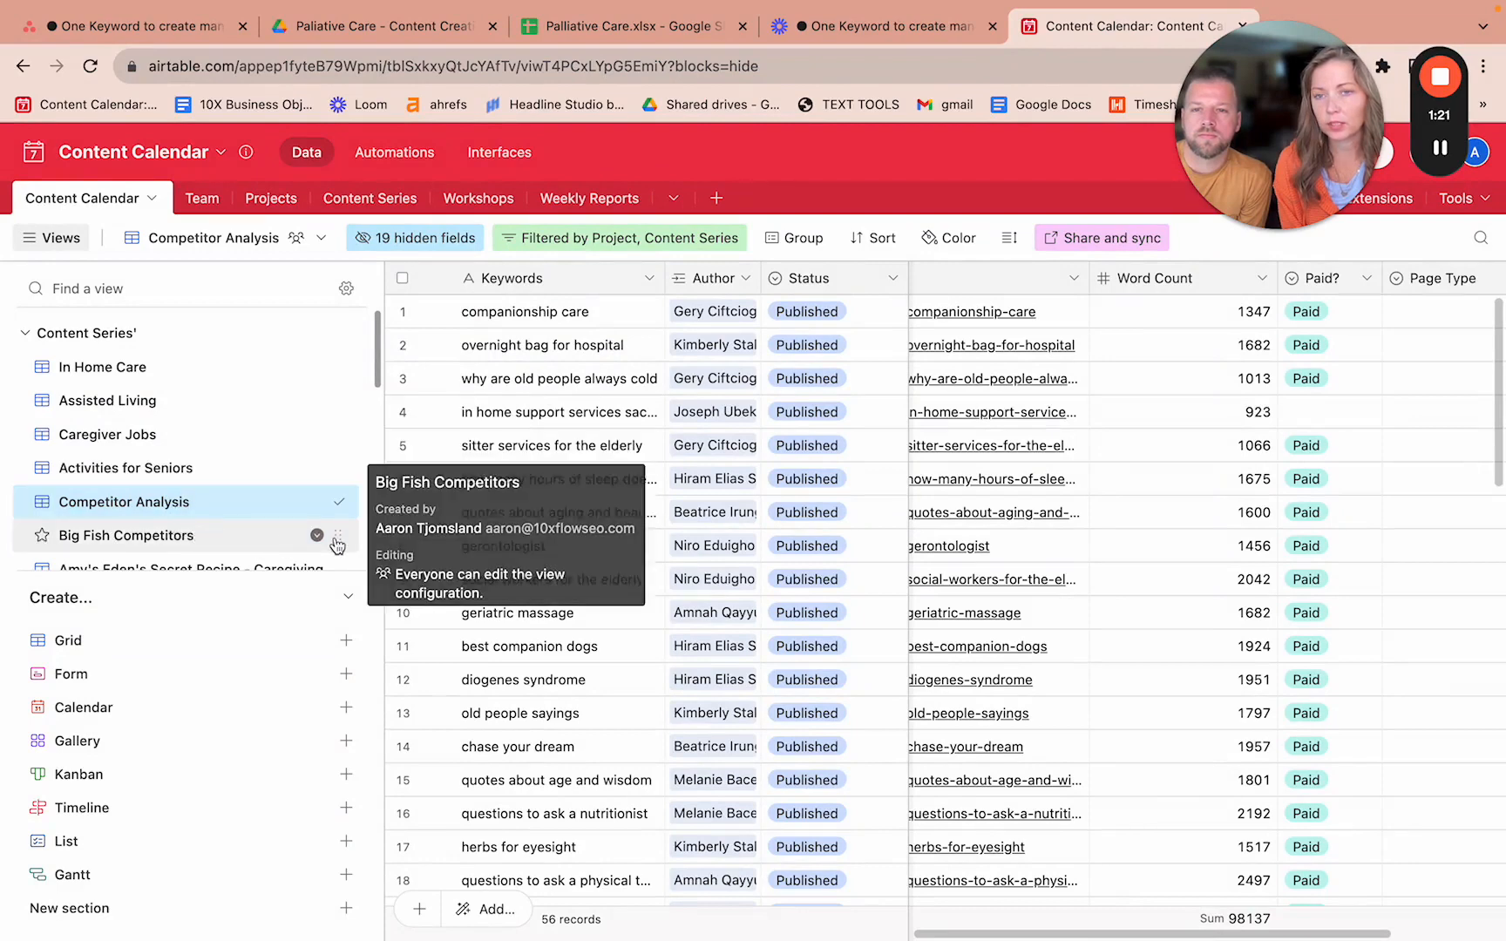
click(316, 535)
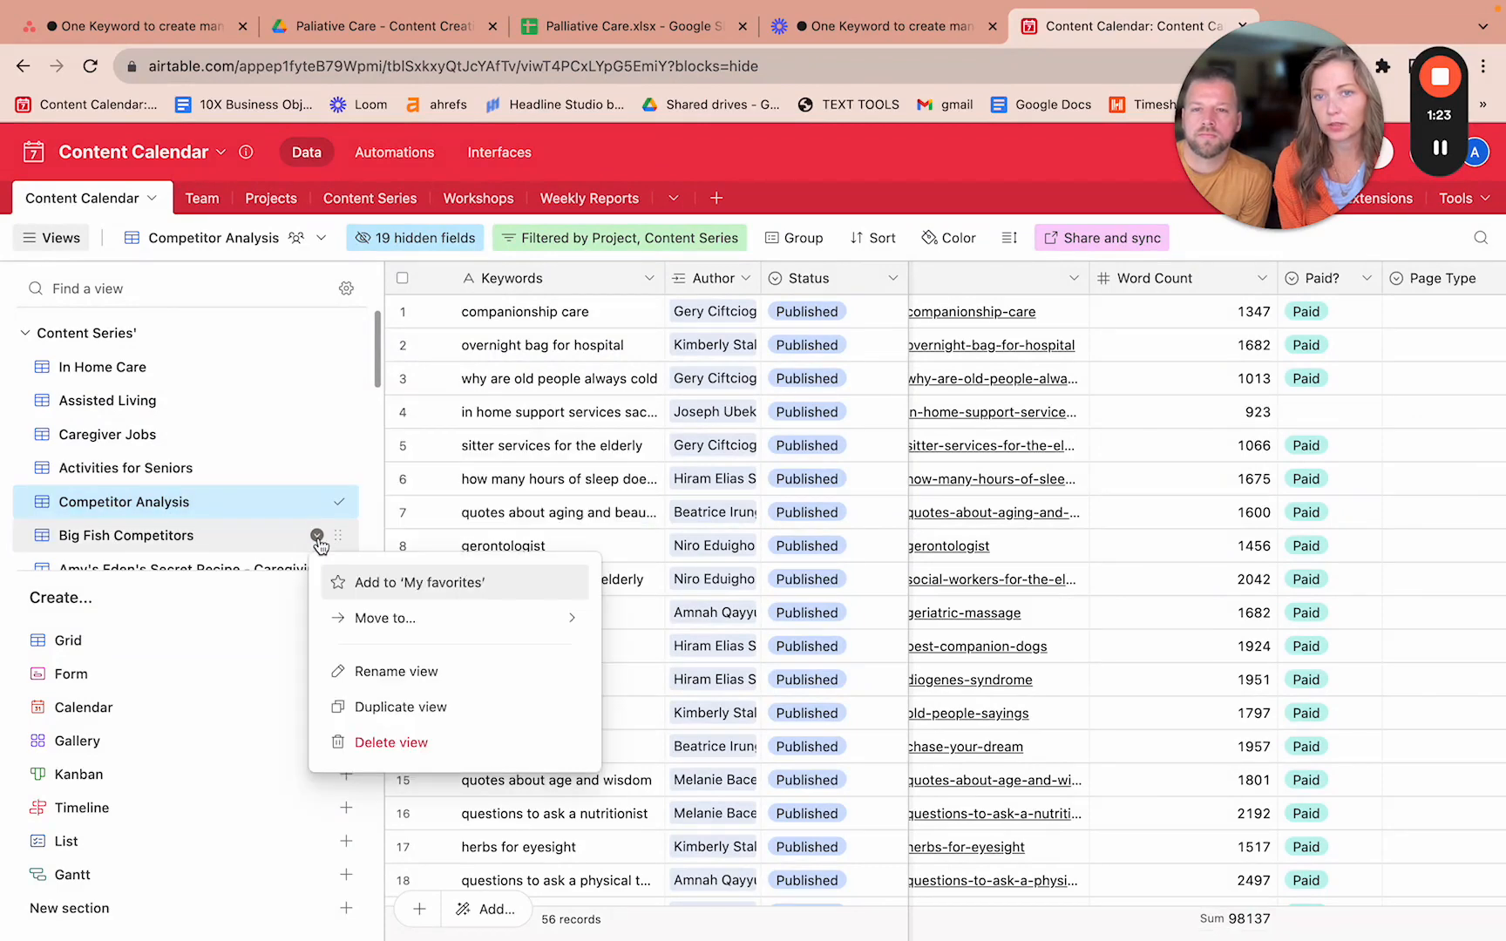
- Duplicate the Big Fish Competitors view, dismissing the shared and personal view notices
click(374, 708)
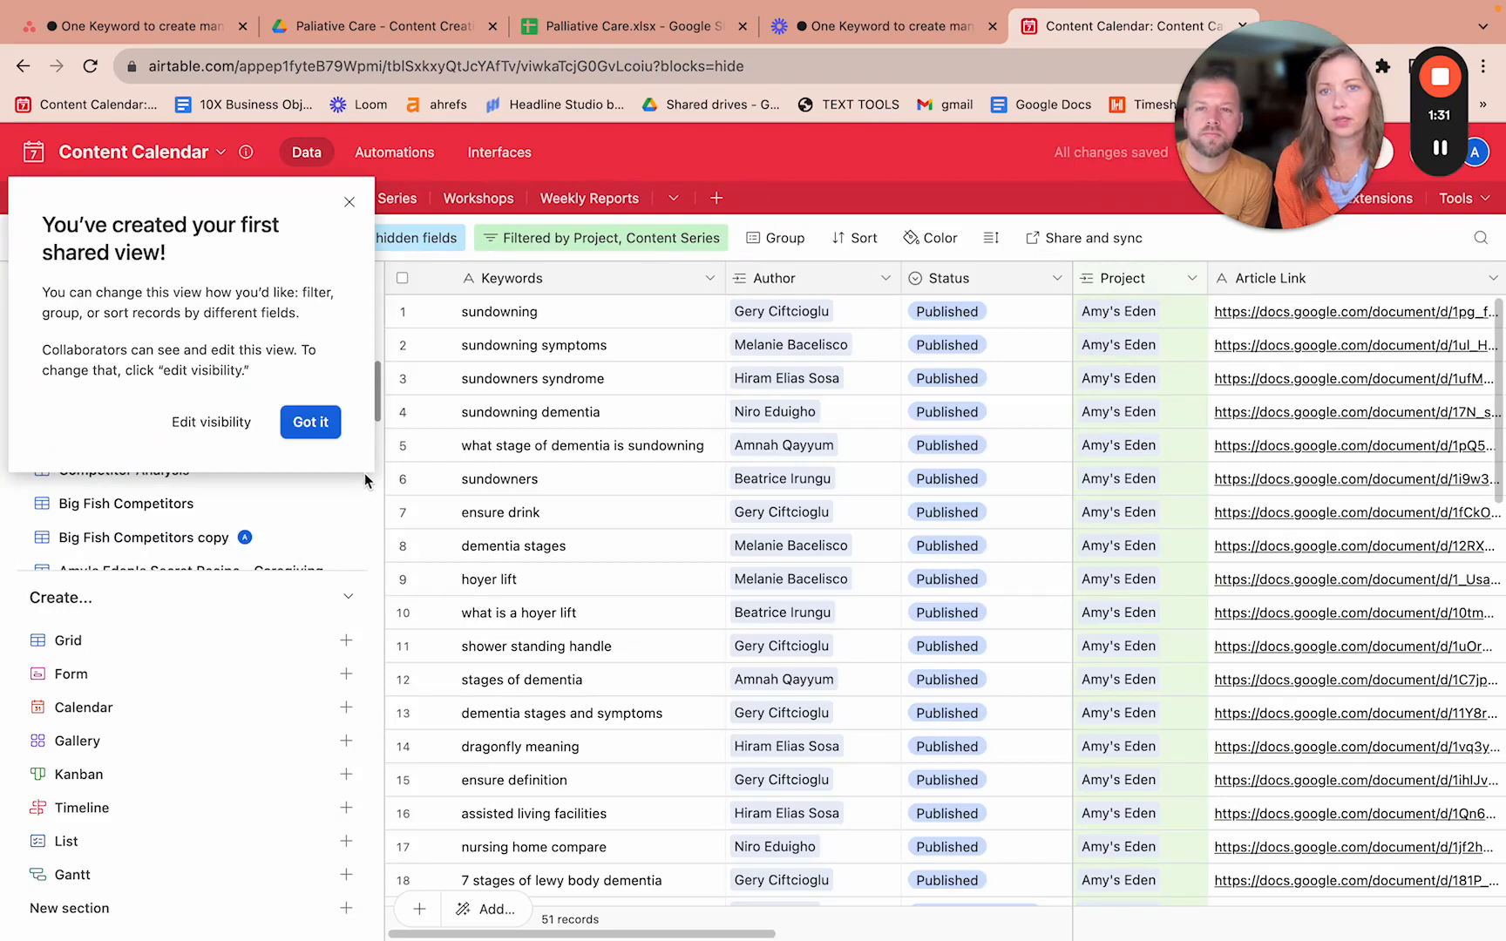
click(348, 202)
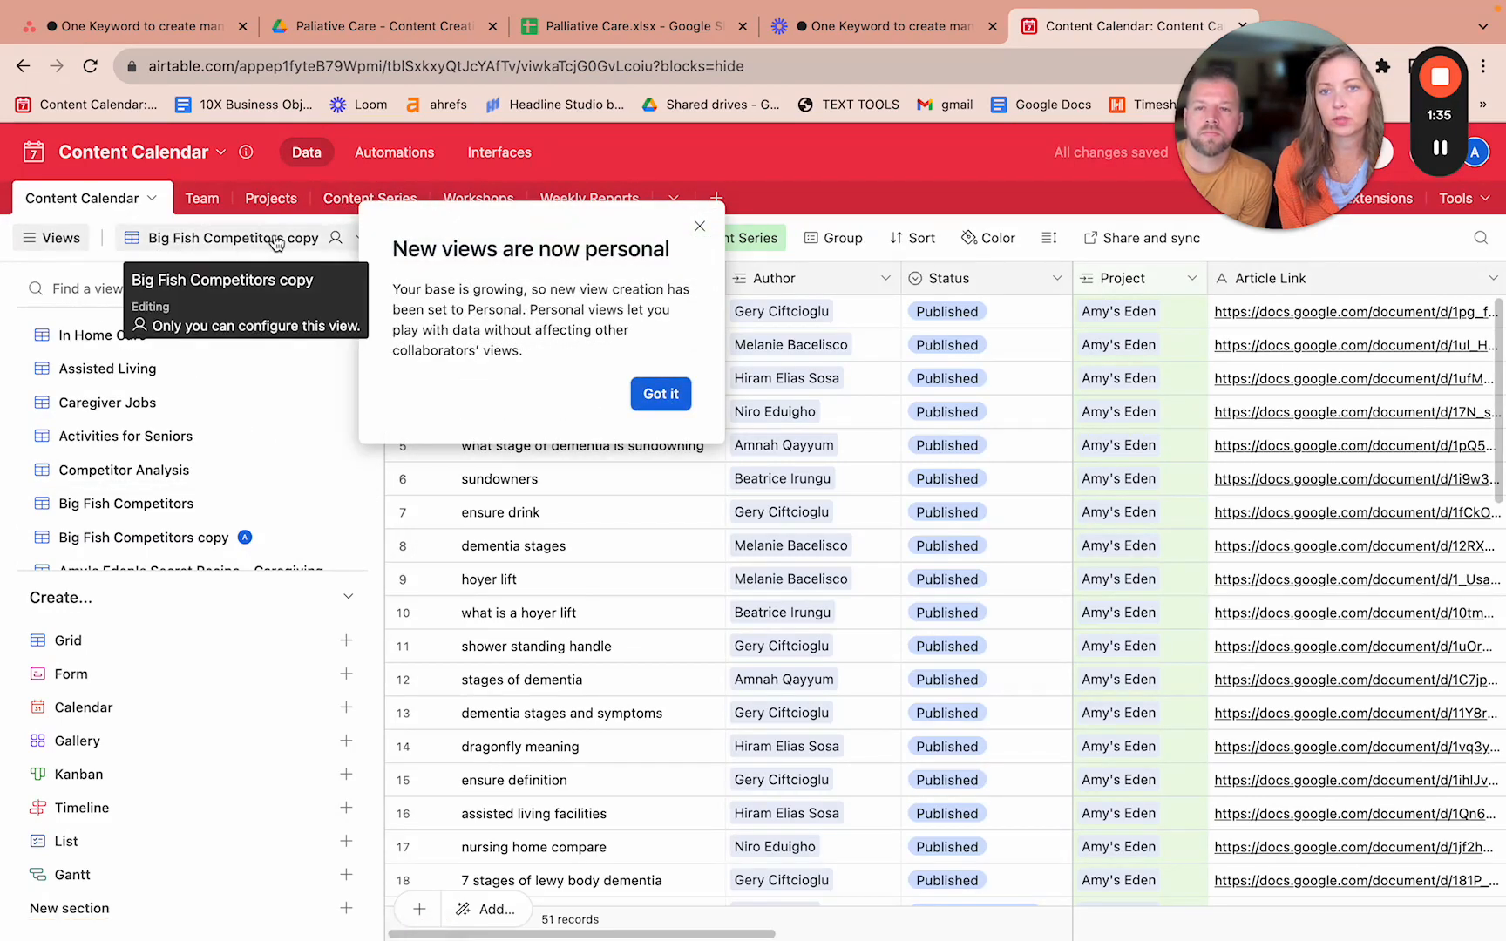
click(276, 241)
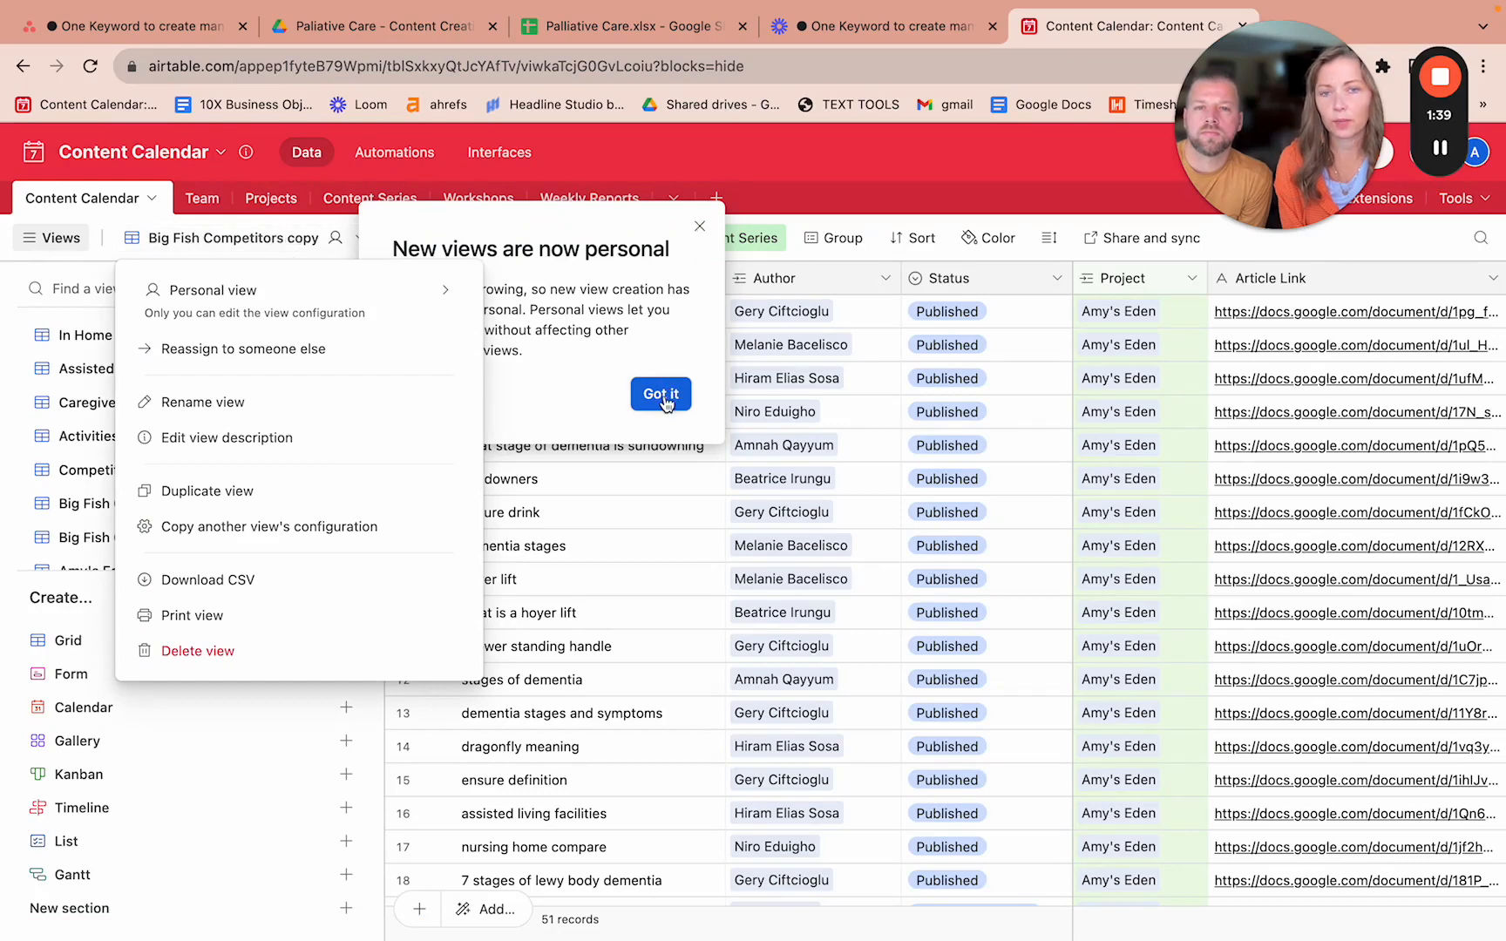
click(664, 395)
click(312, 239)
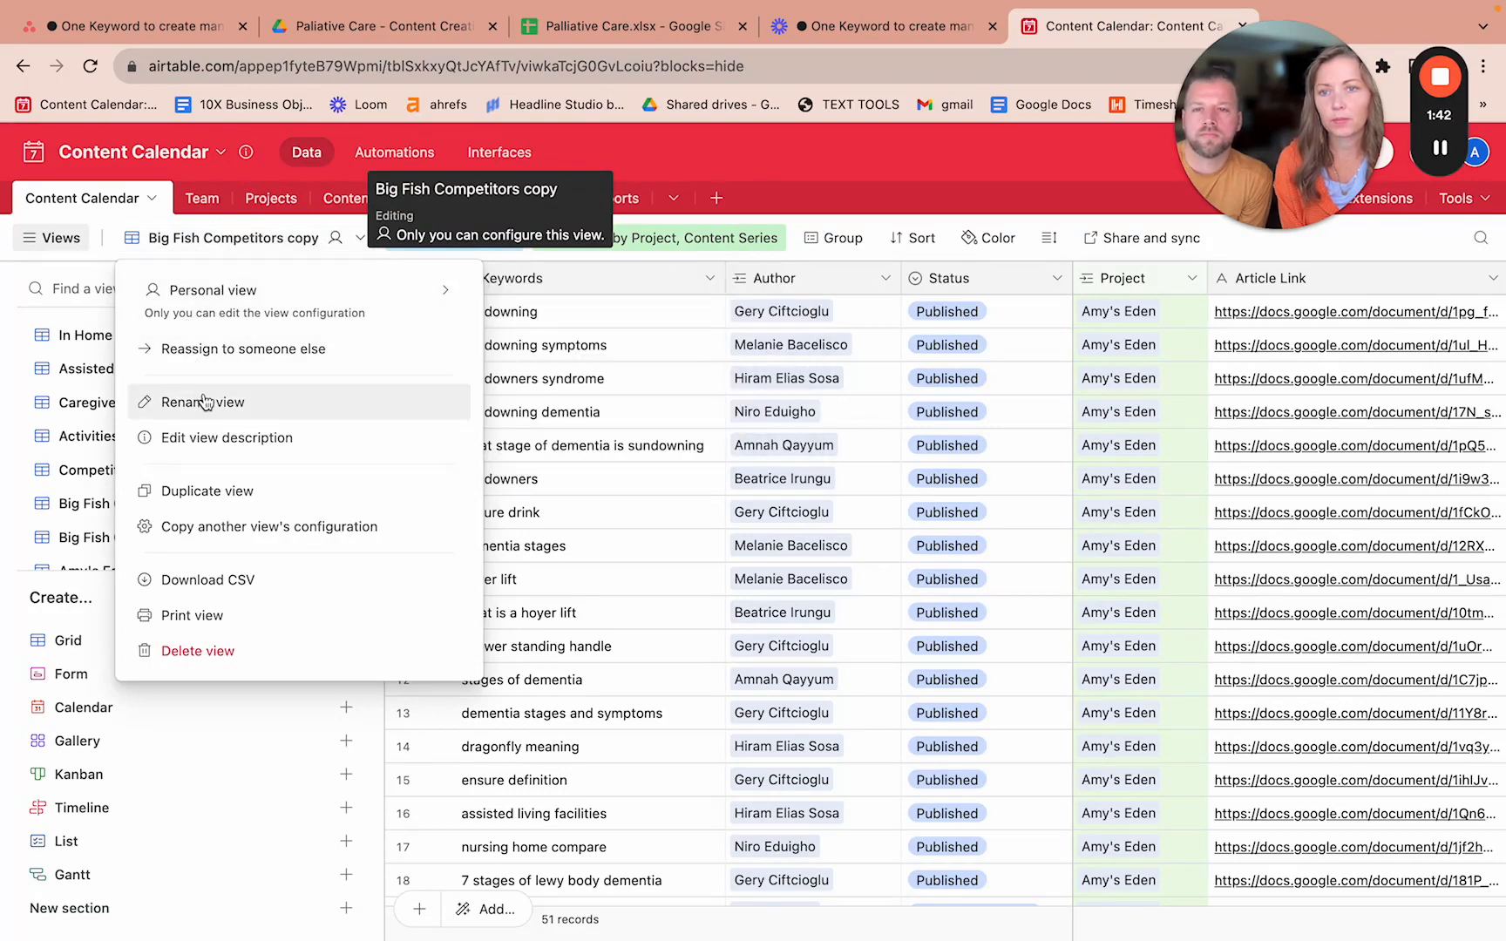
- Rename the copied view to 'Palliative Care'
click(204, 403)
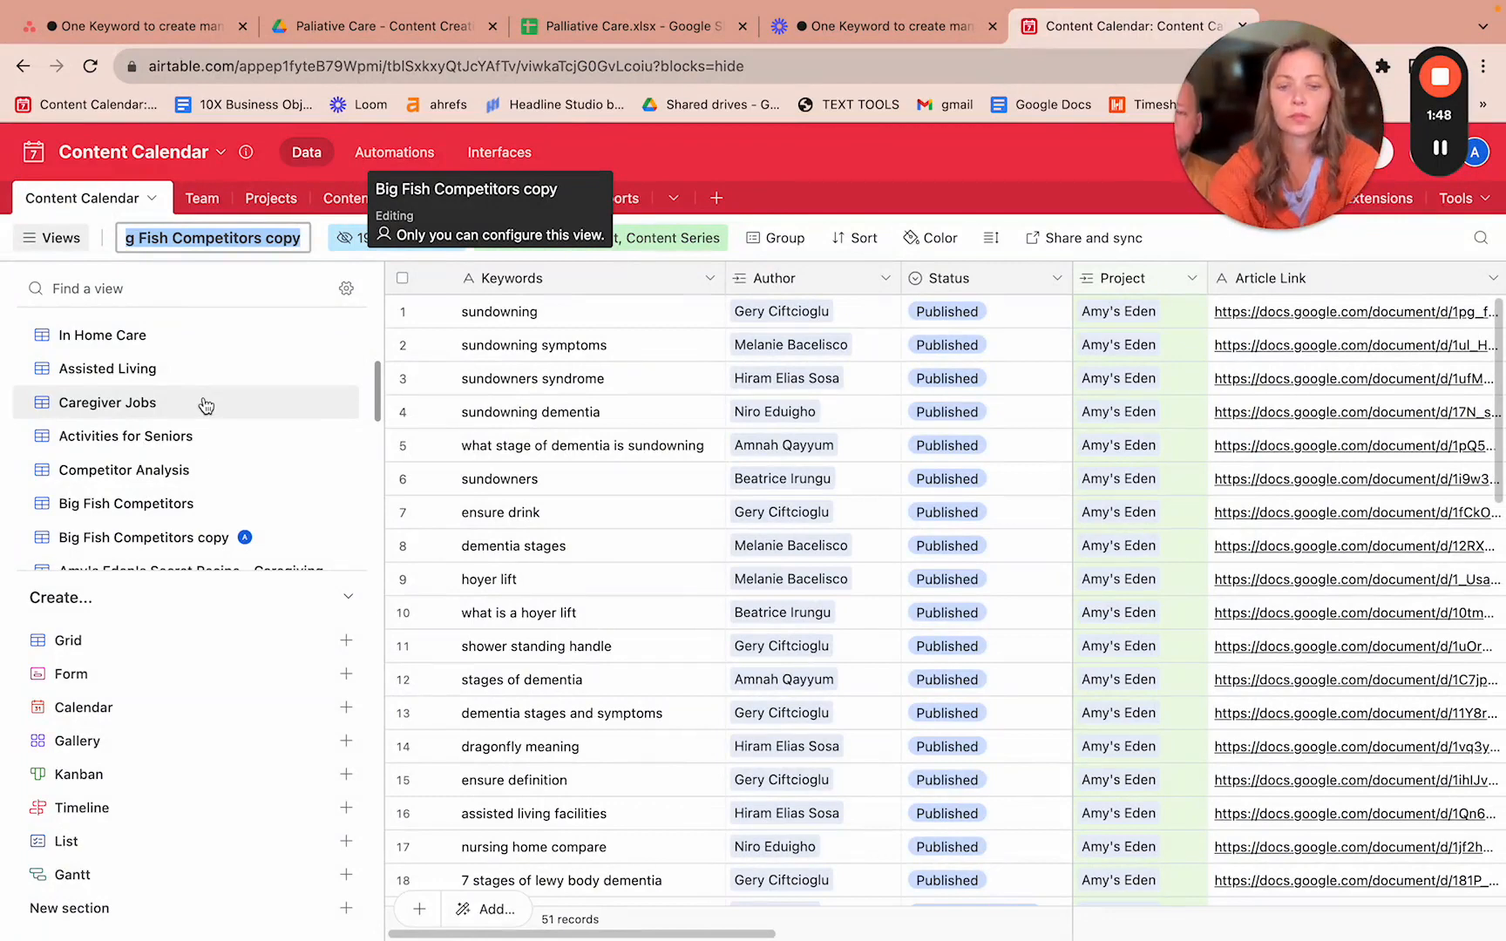
text(Palliative Care)
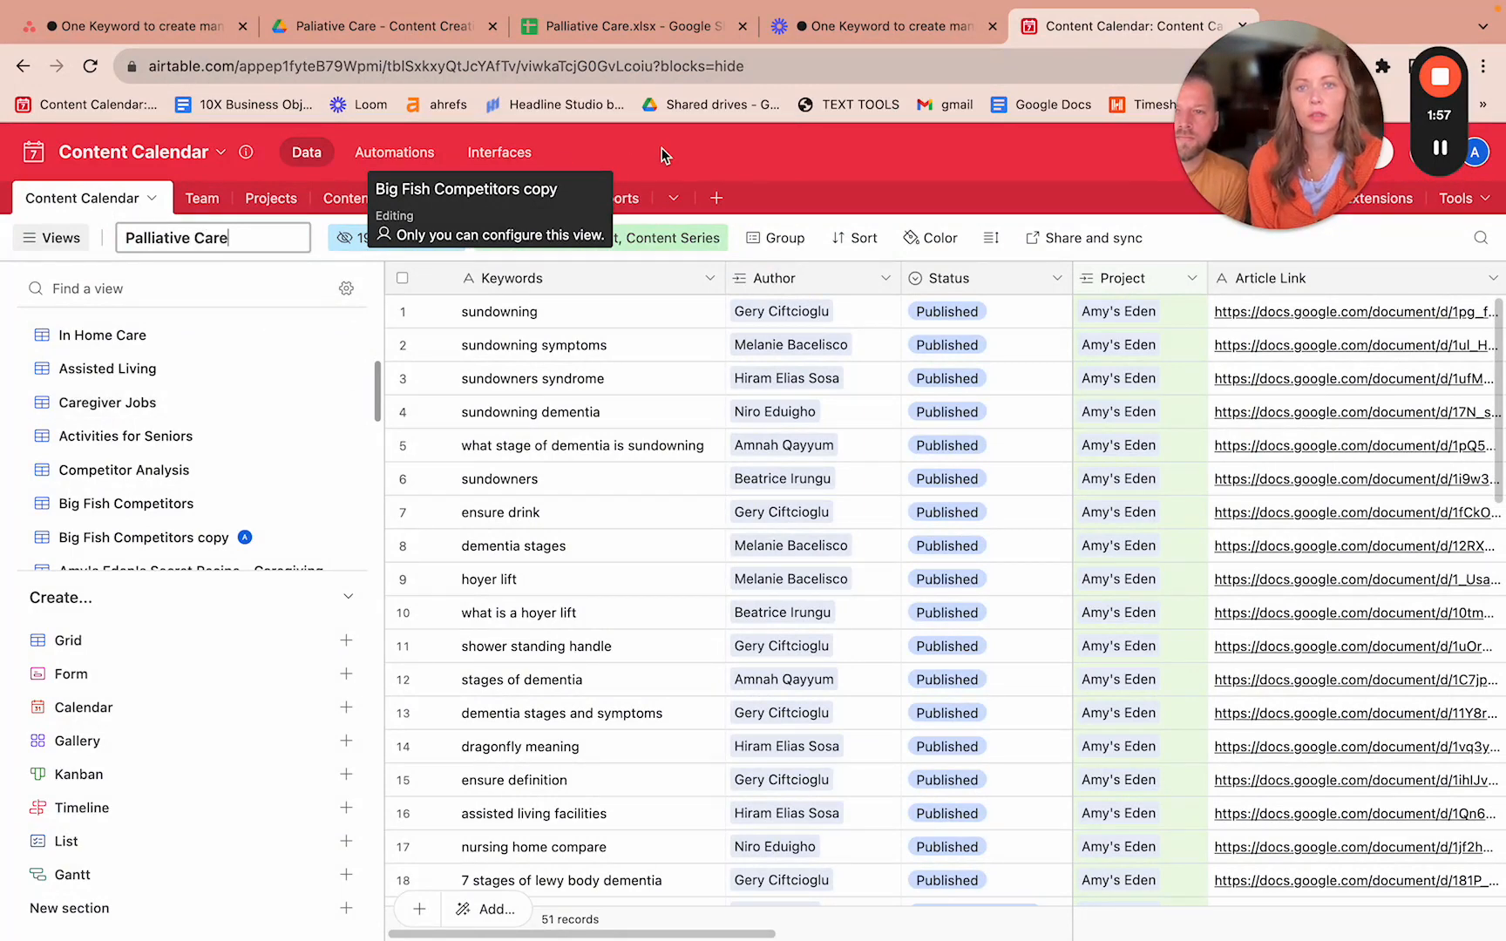
key(Return)
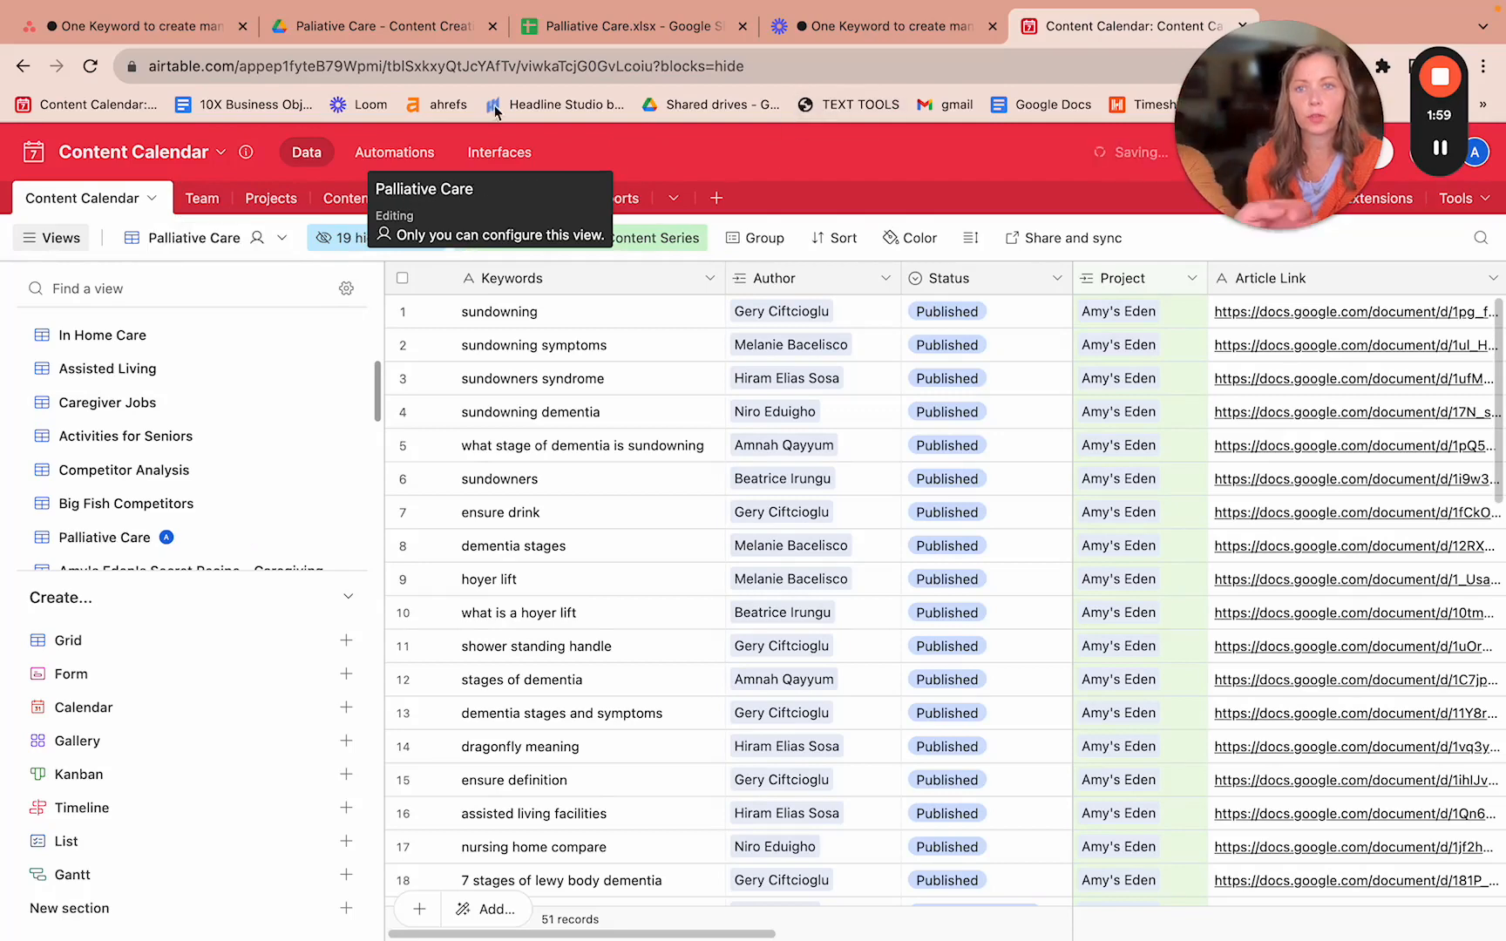
click(104, 29)
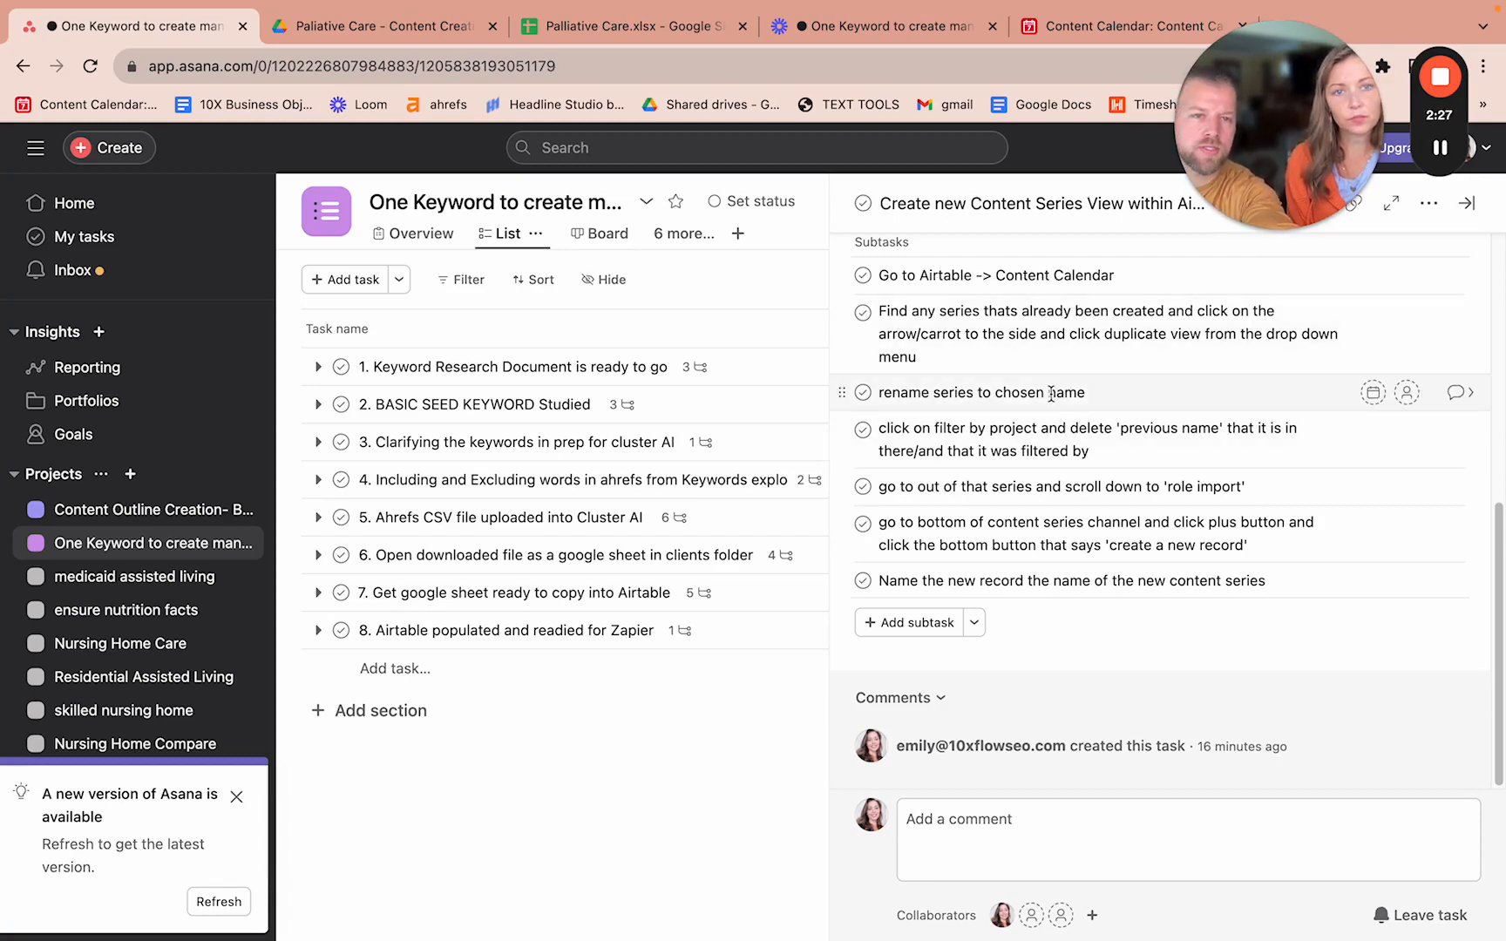
- Add 'content series' to the rename subtask and put quotes around 'filter by project'
click(1050, 392)
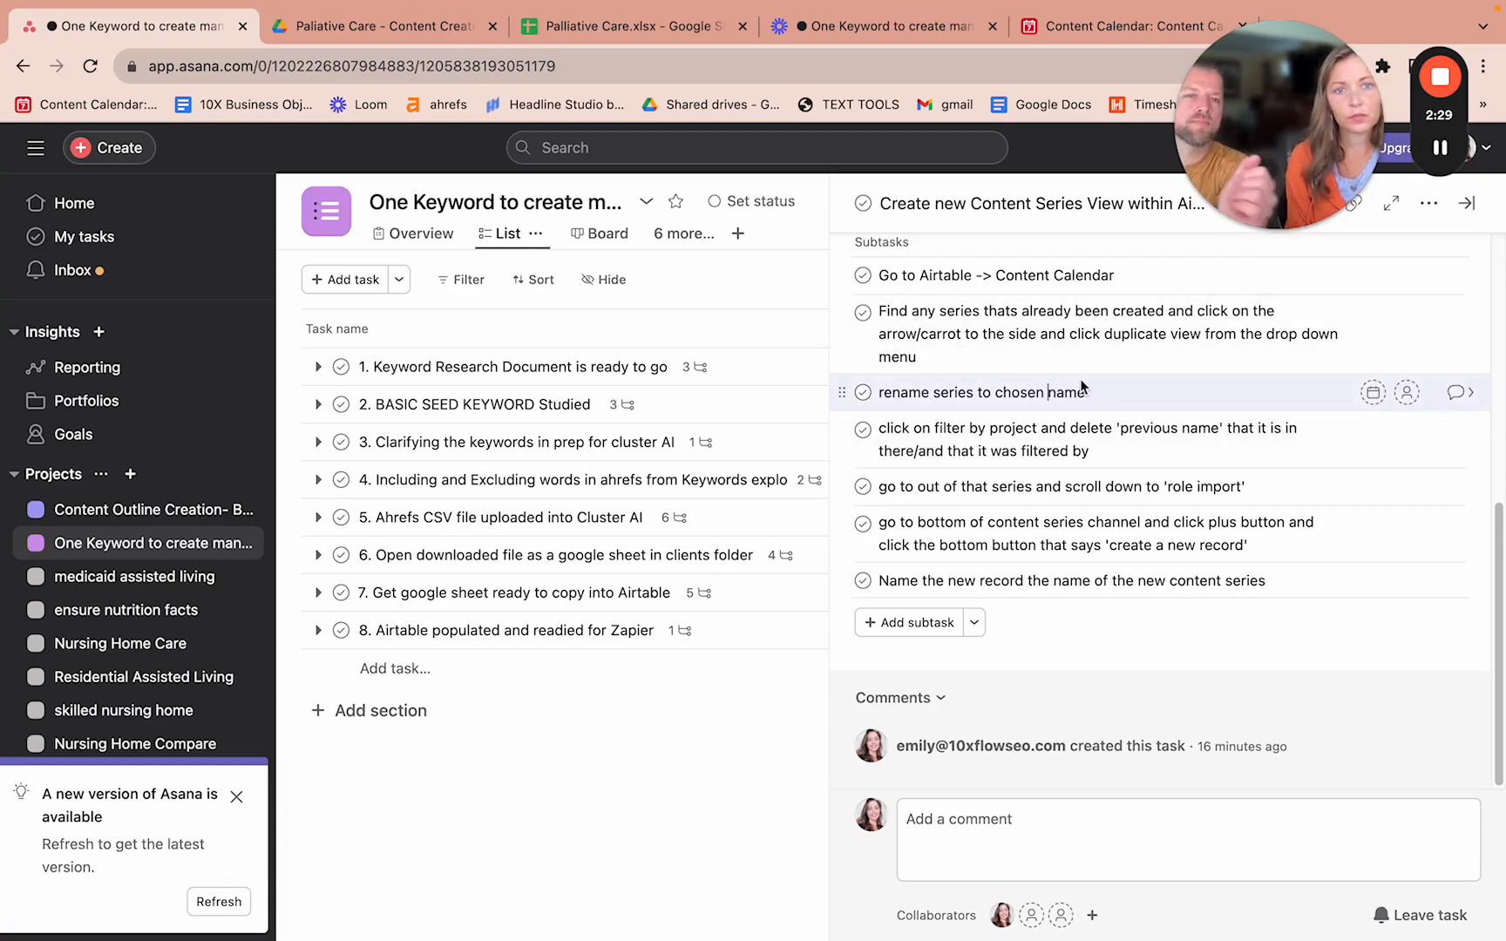
text(conten)
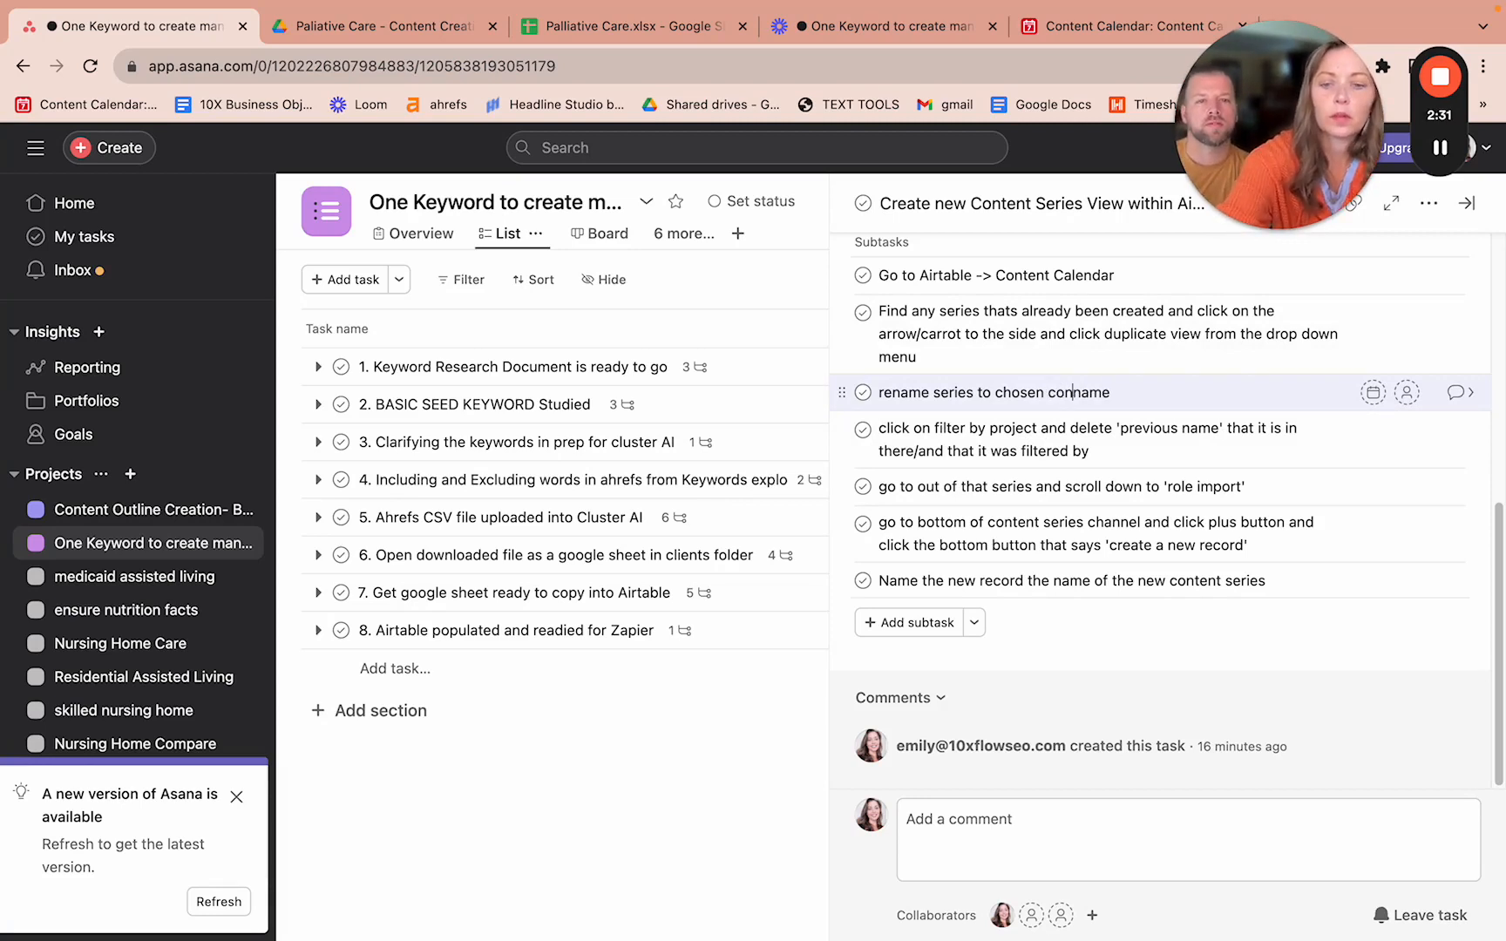
text(t series)
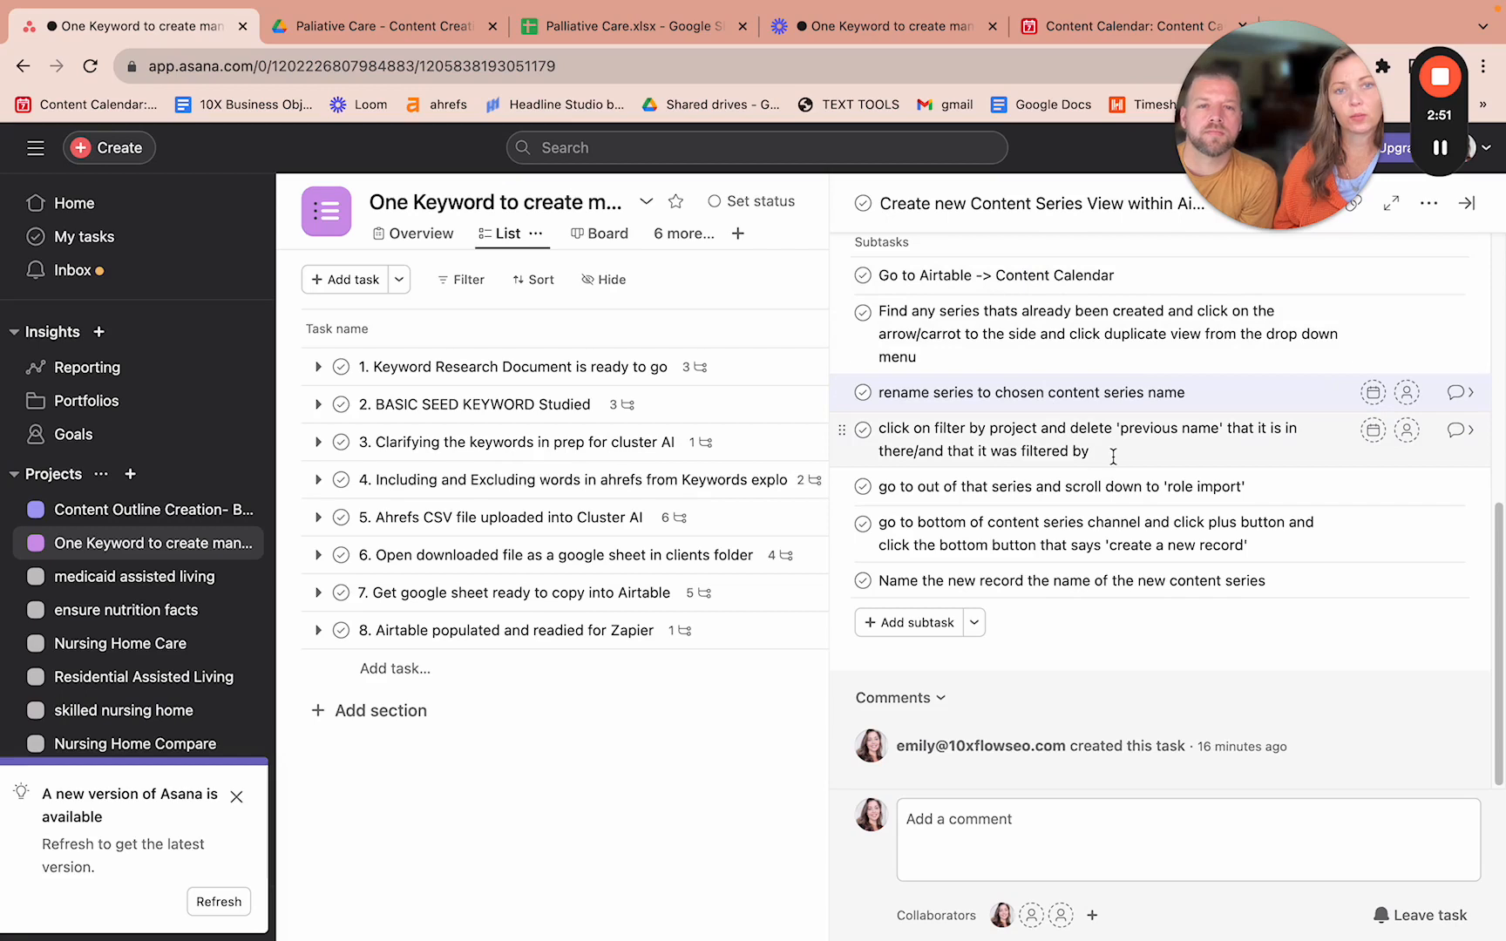
click(1113, 455)
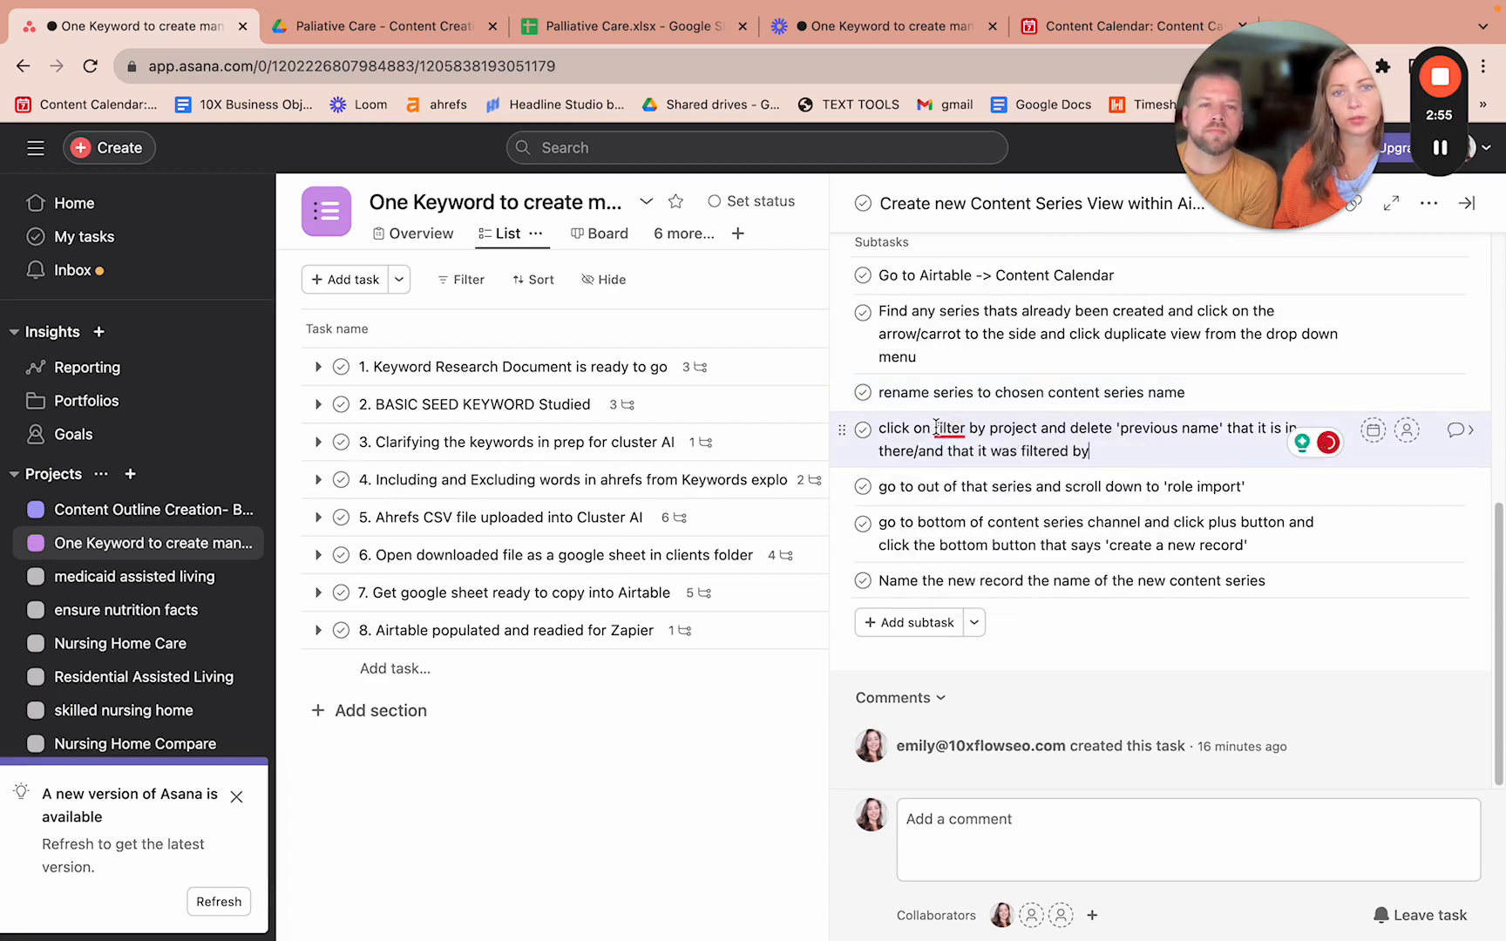
click(935, 428)
text(')
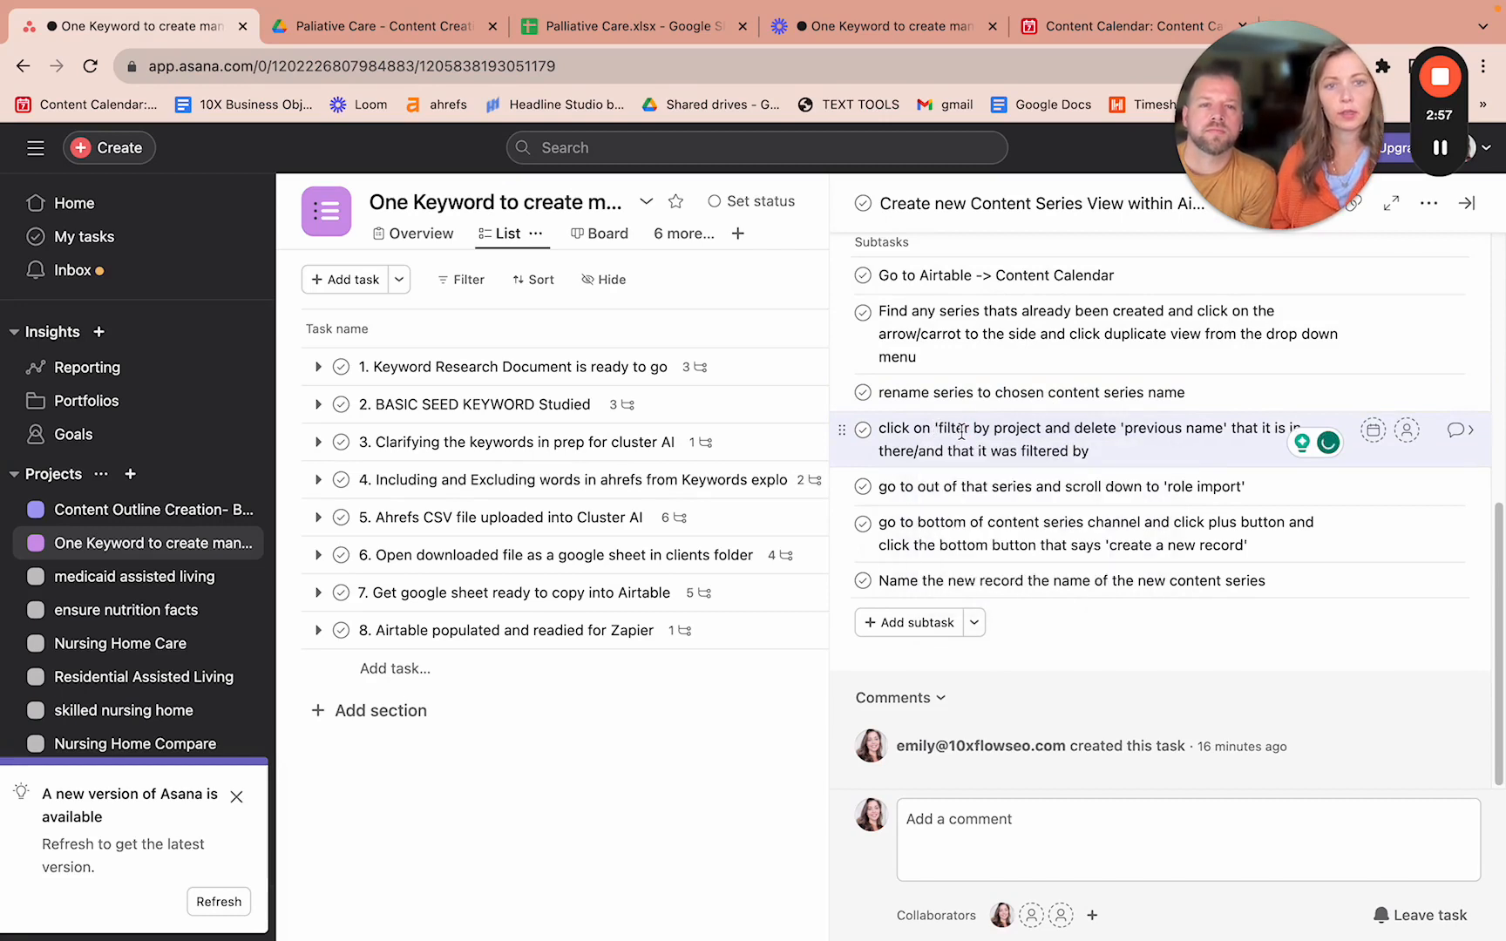
click(1043, 428)
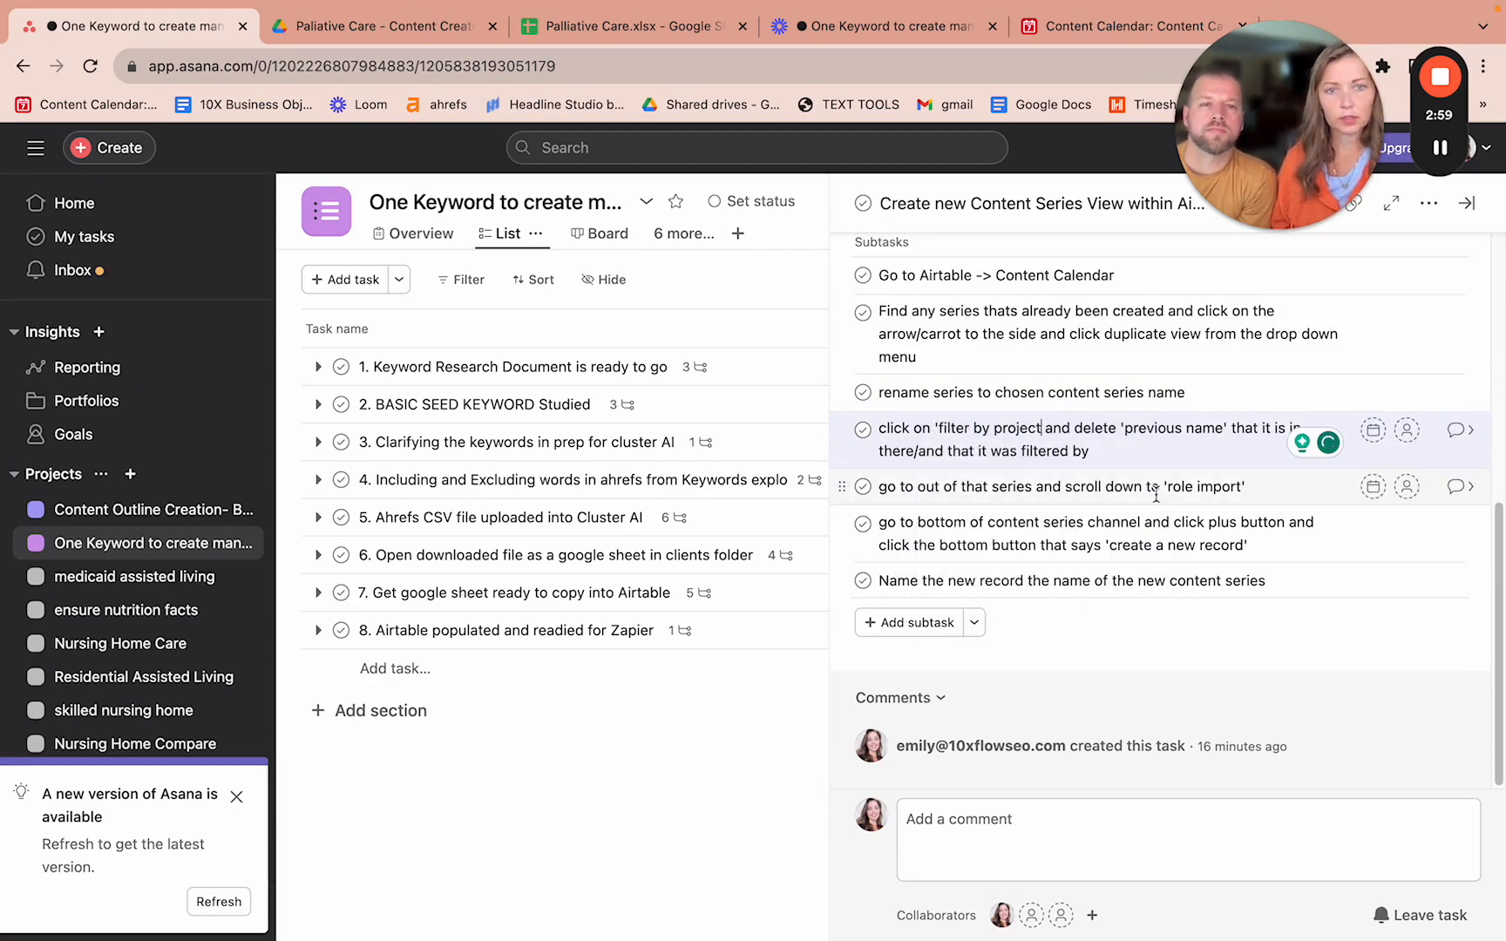
text(')
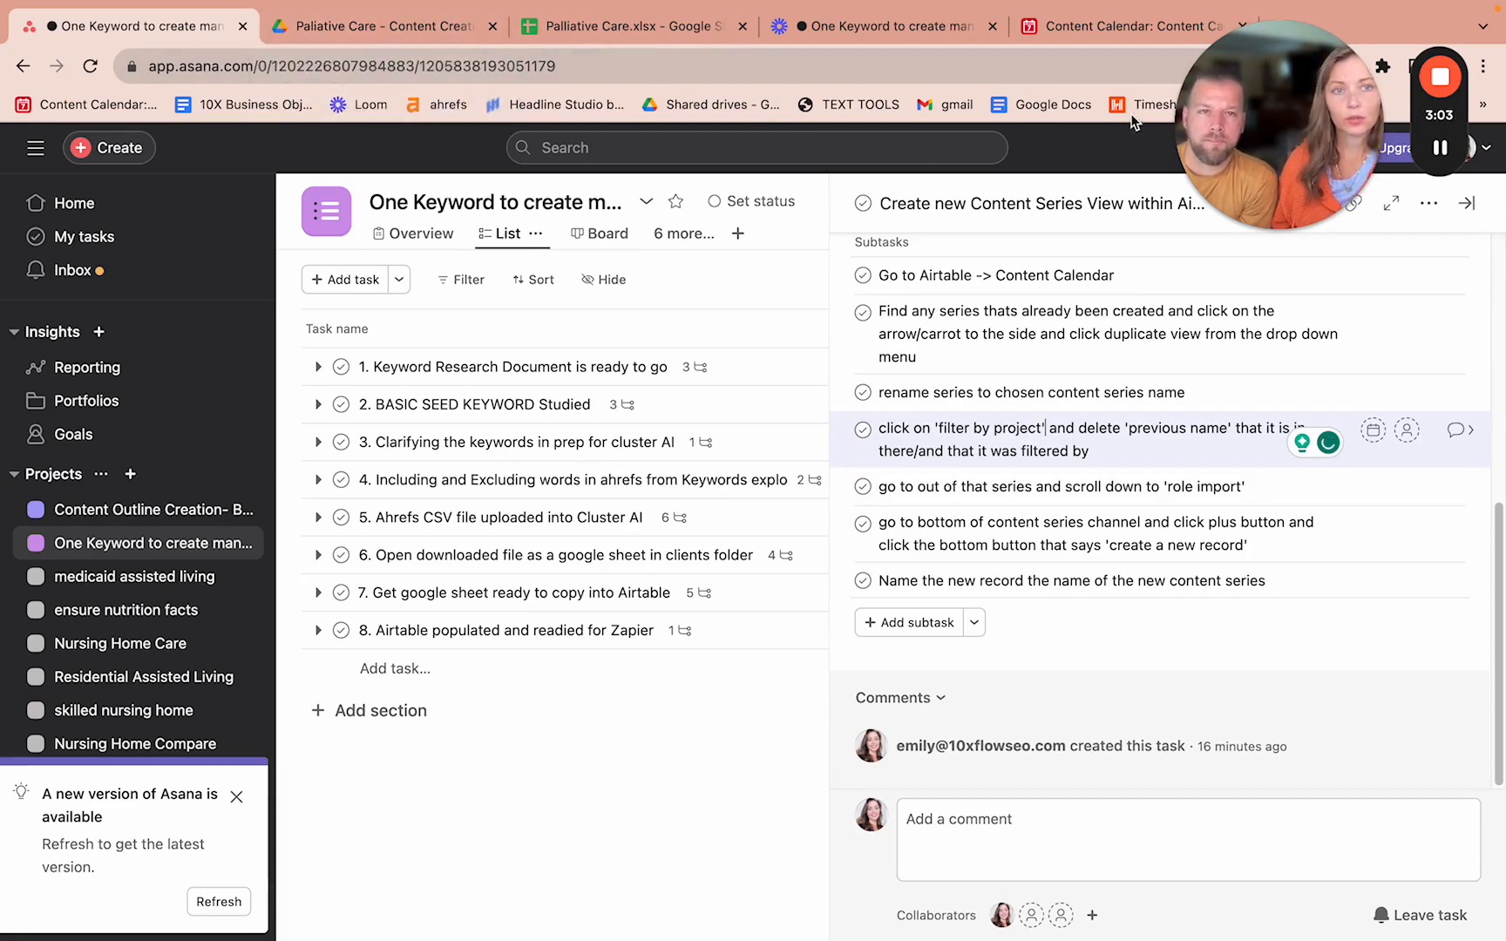
click(1440, 150)
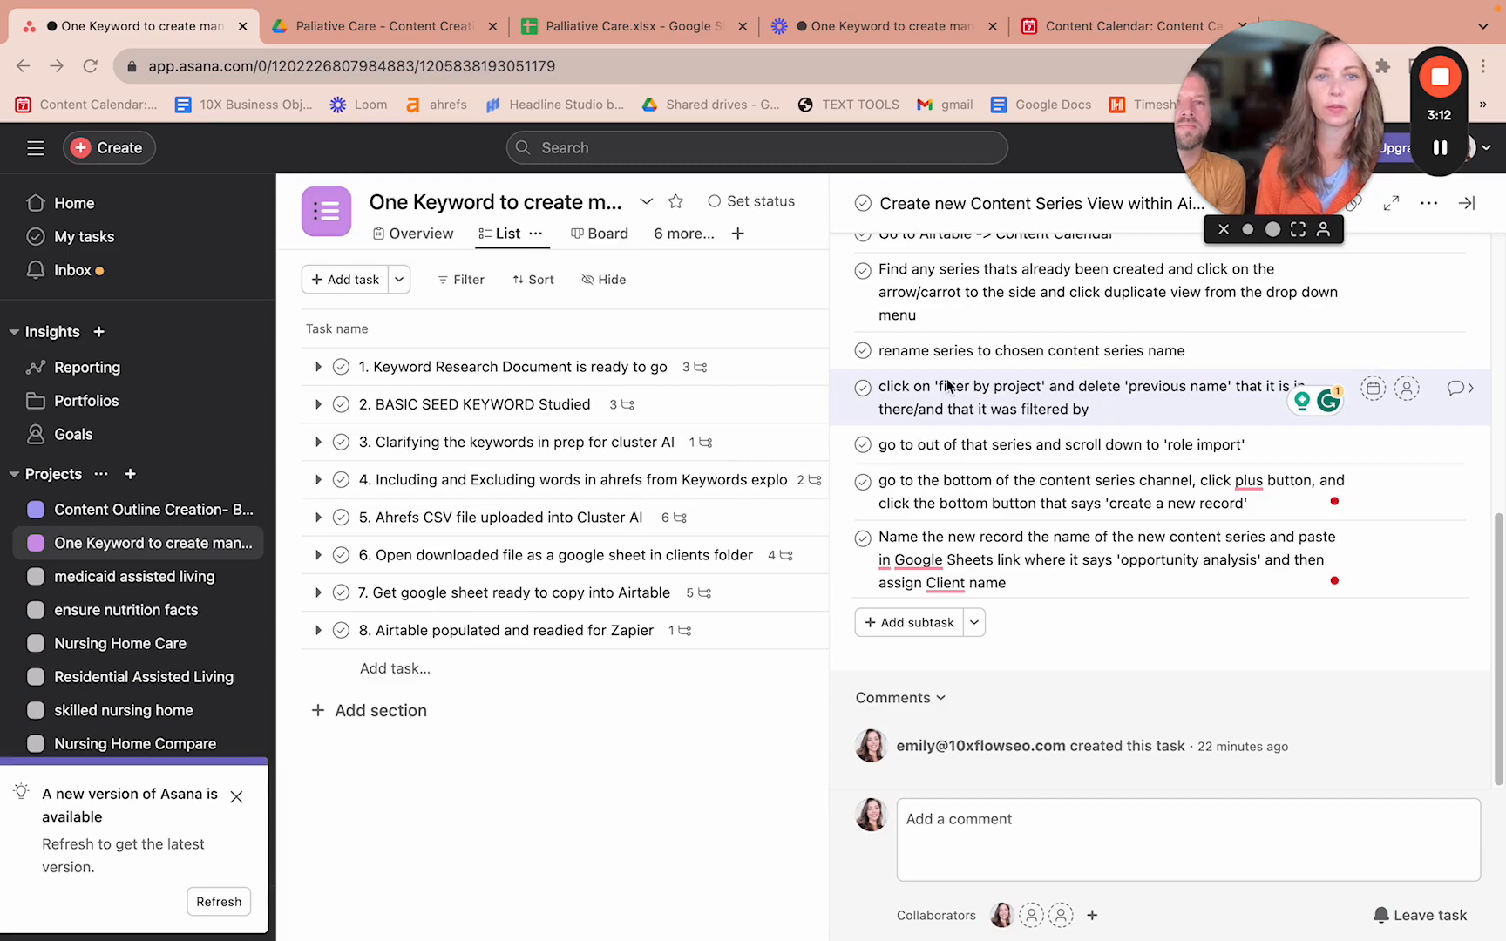
click(1088, 25)
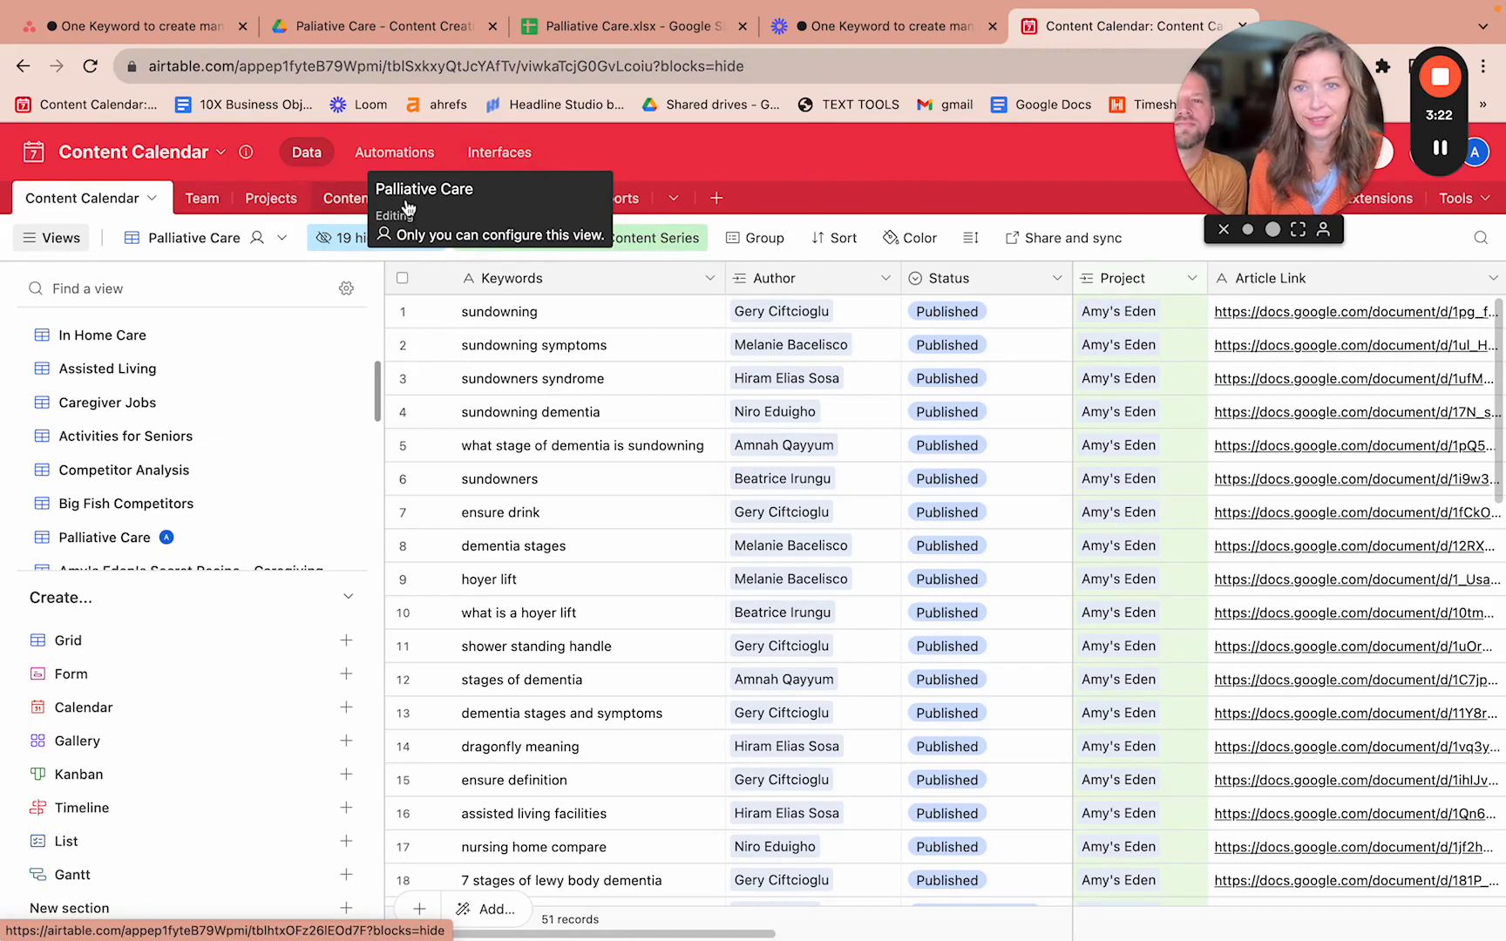
- Remove Big Fish Competitors from the Palliative Care view's Content Series filter
click(407, 206)
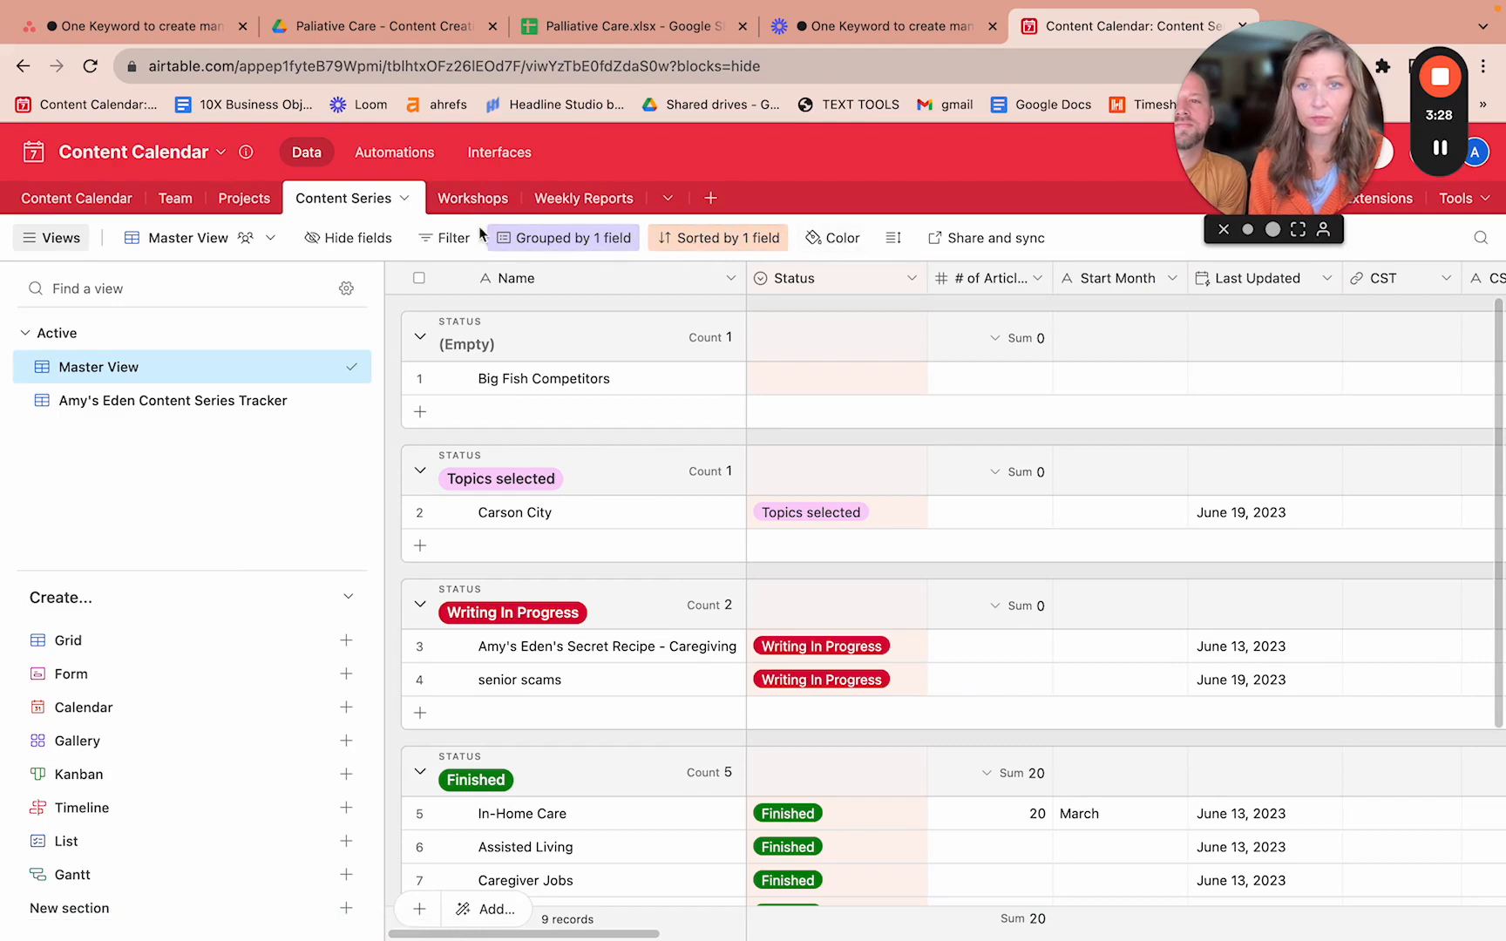
click(457, 239)
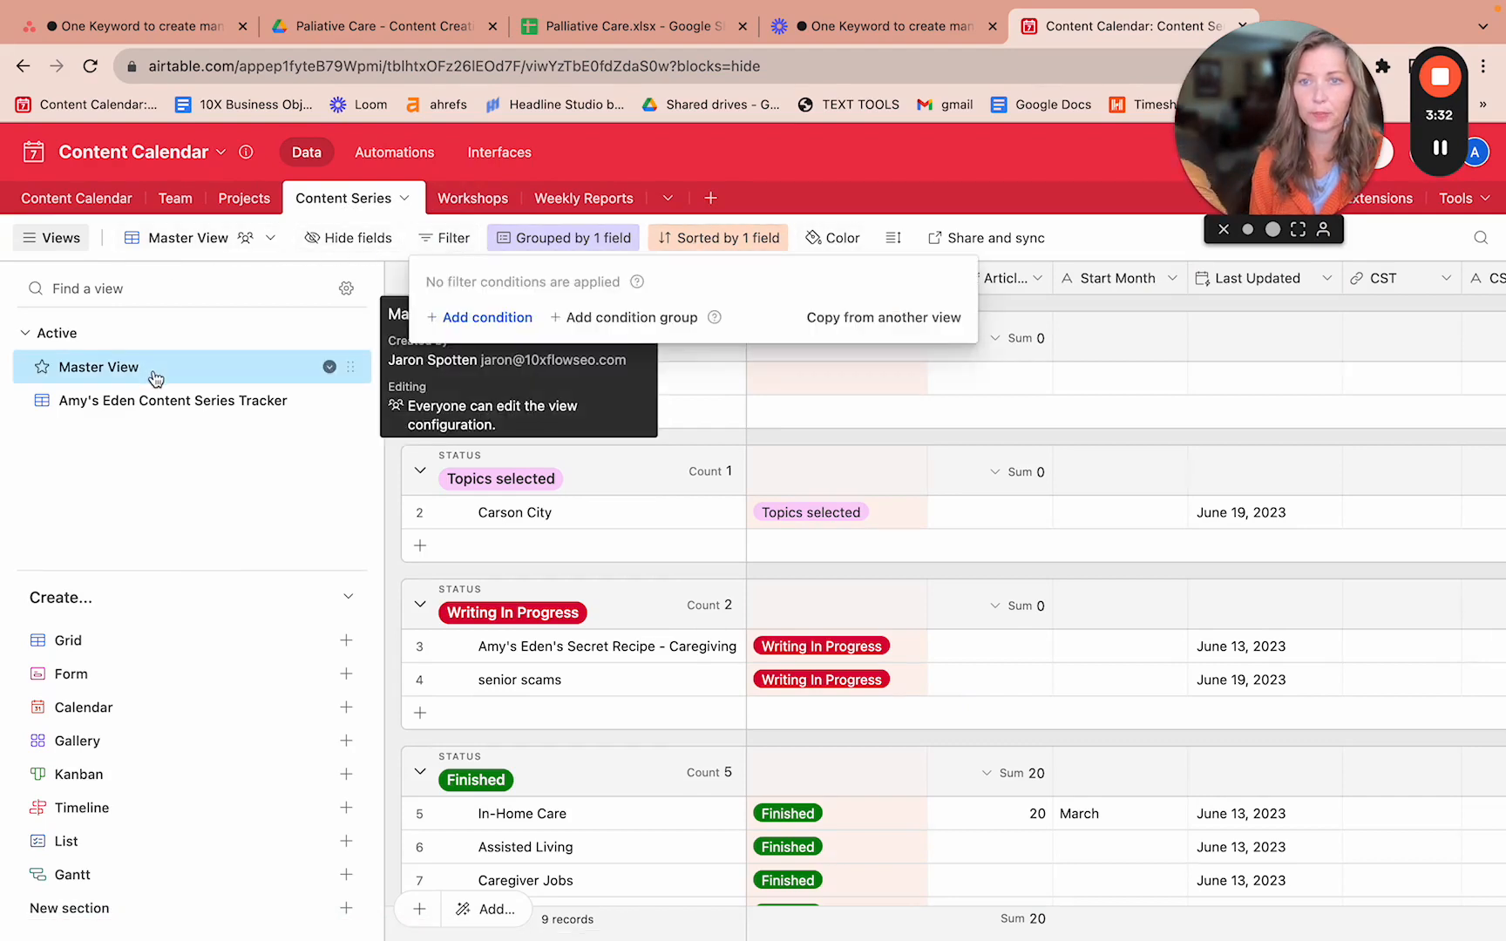
click(111, 209)
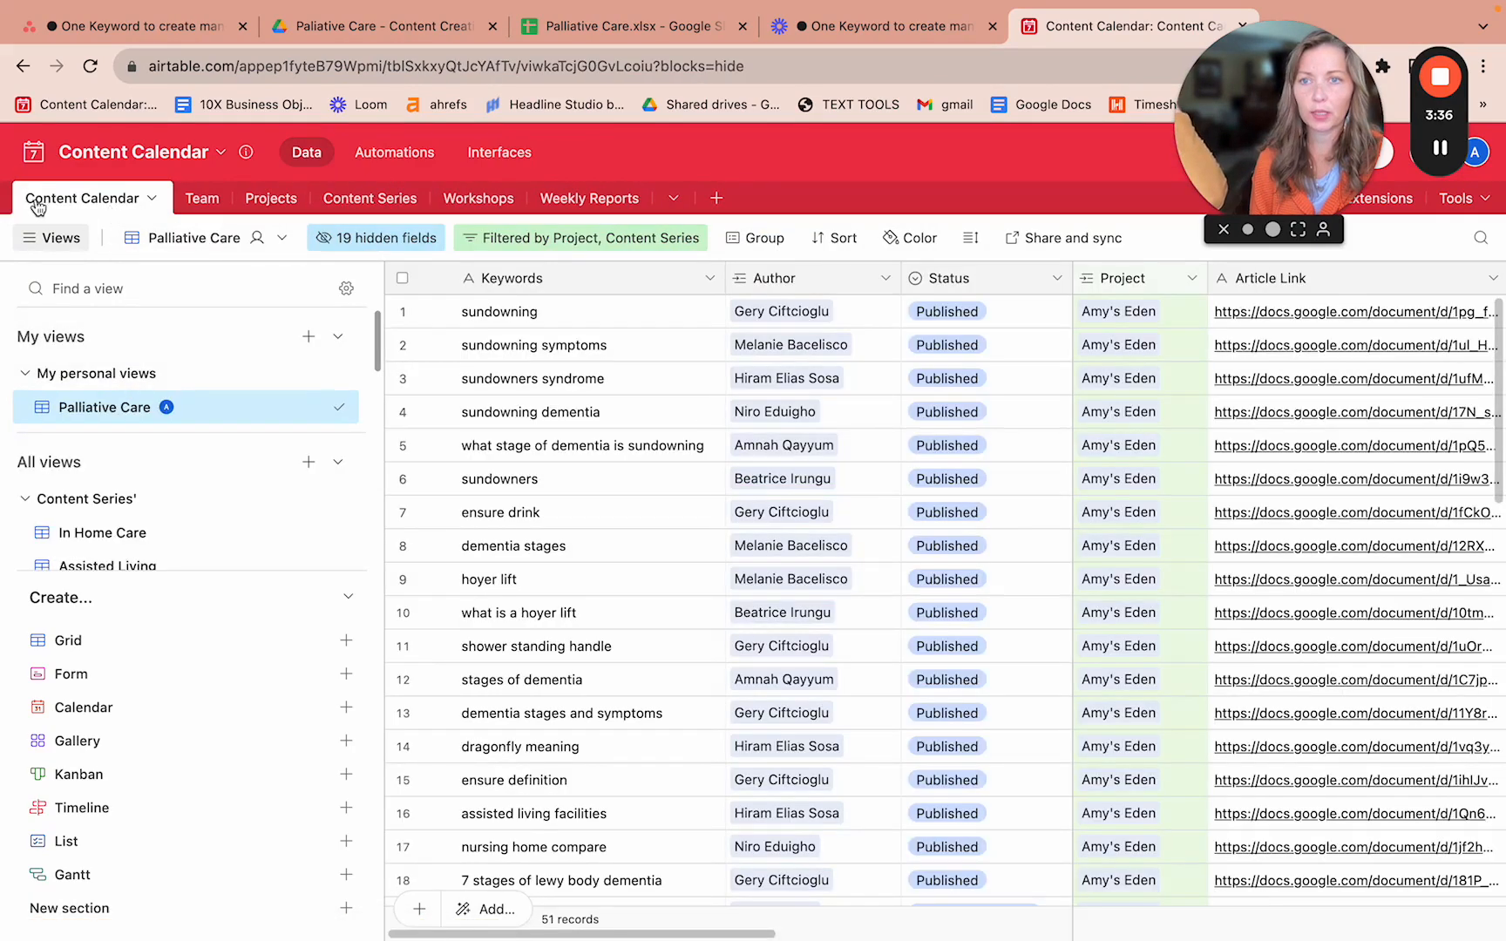
click(522, 249)
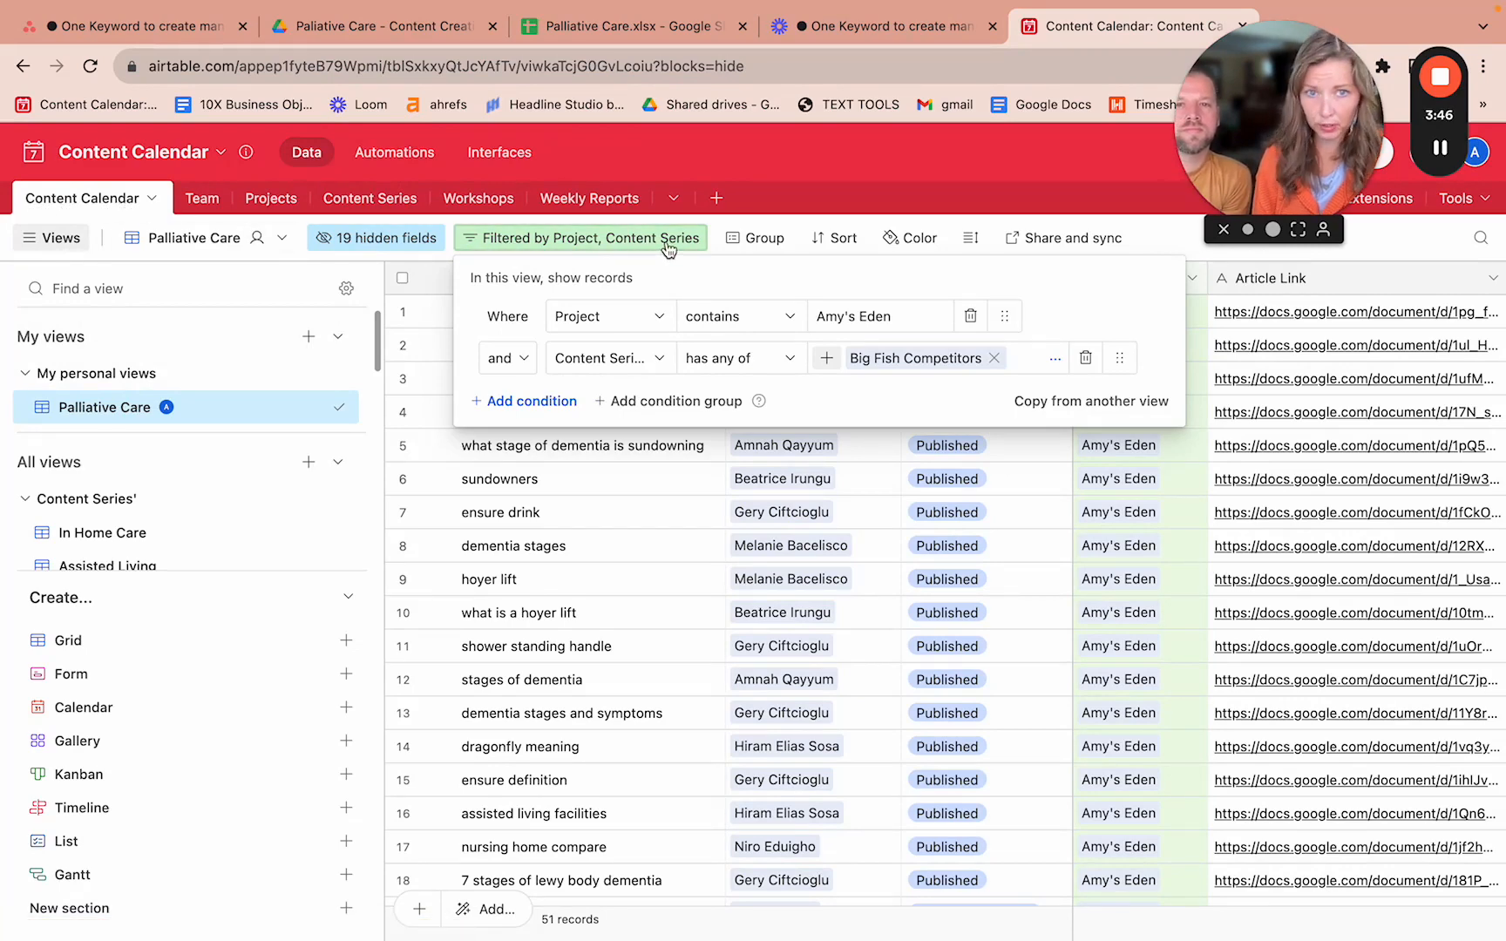
click(993, 358)
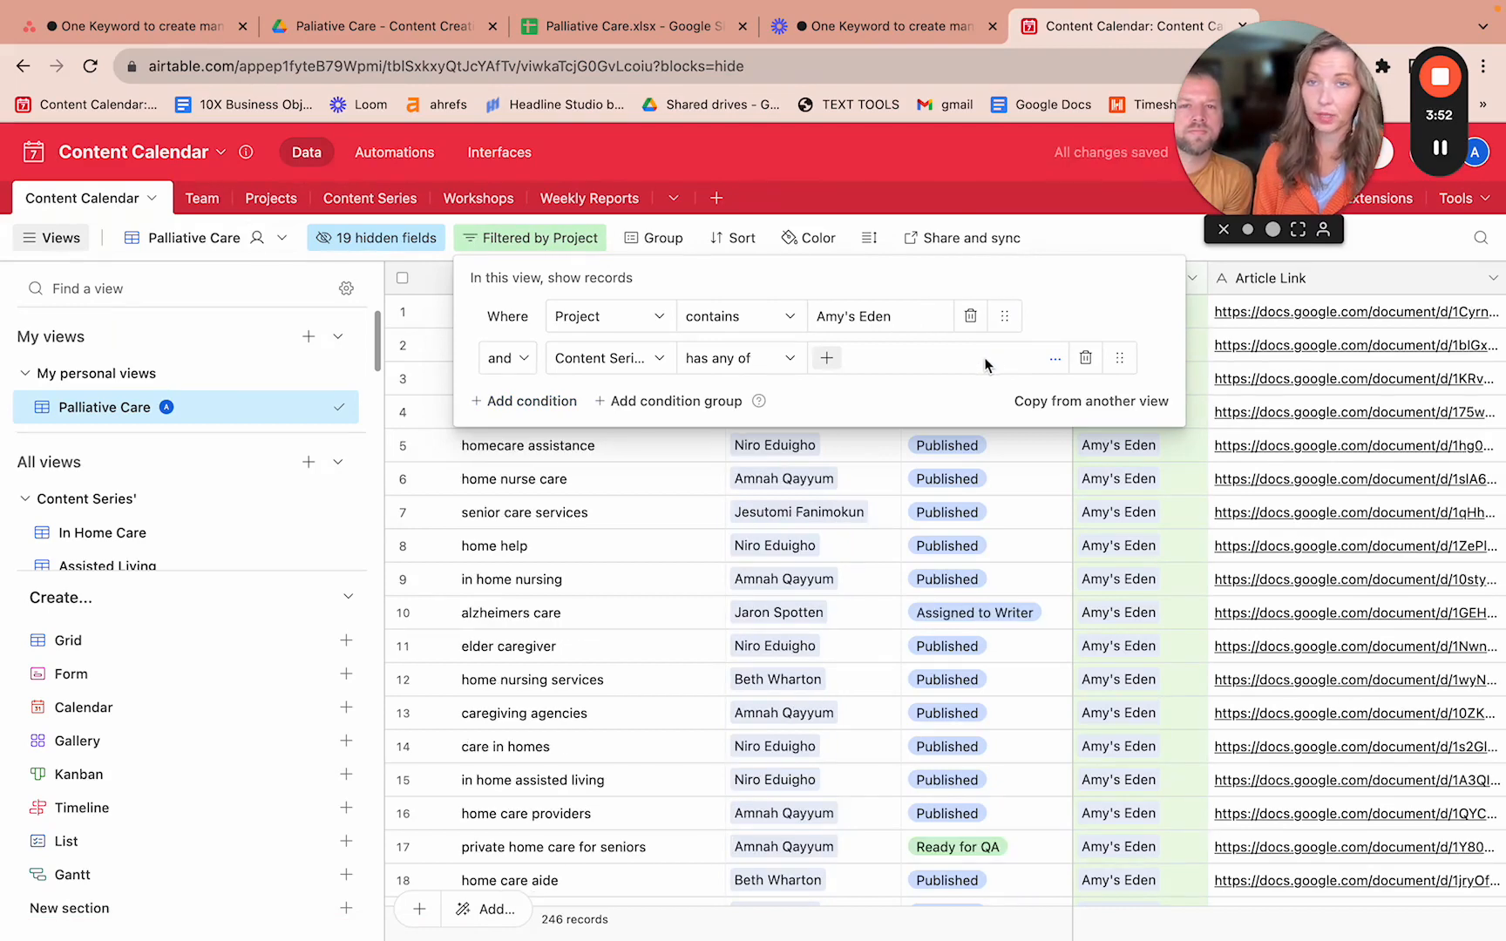
- Delete the stray 'to' so the subtask reads 'go out of that series and scroll down to role import'
click(154, 32)
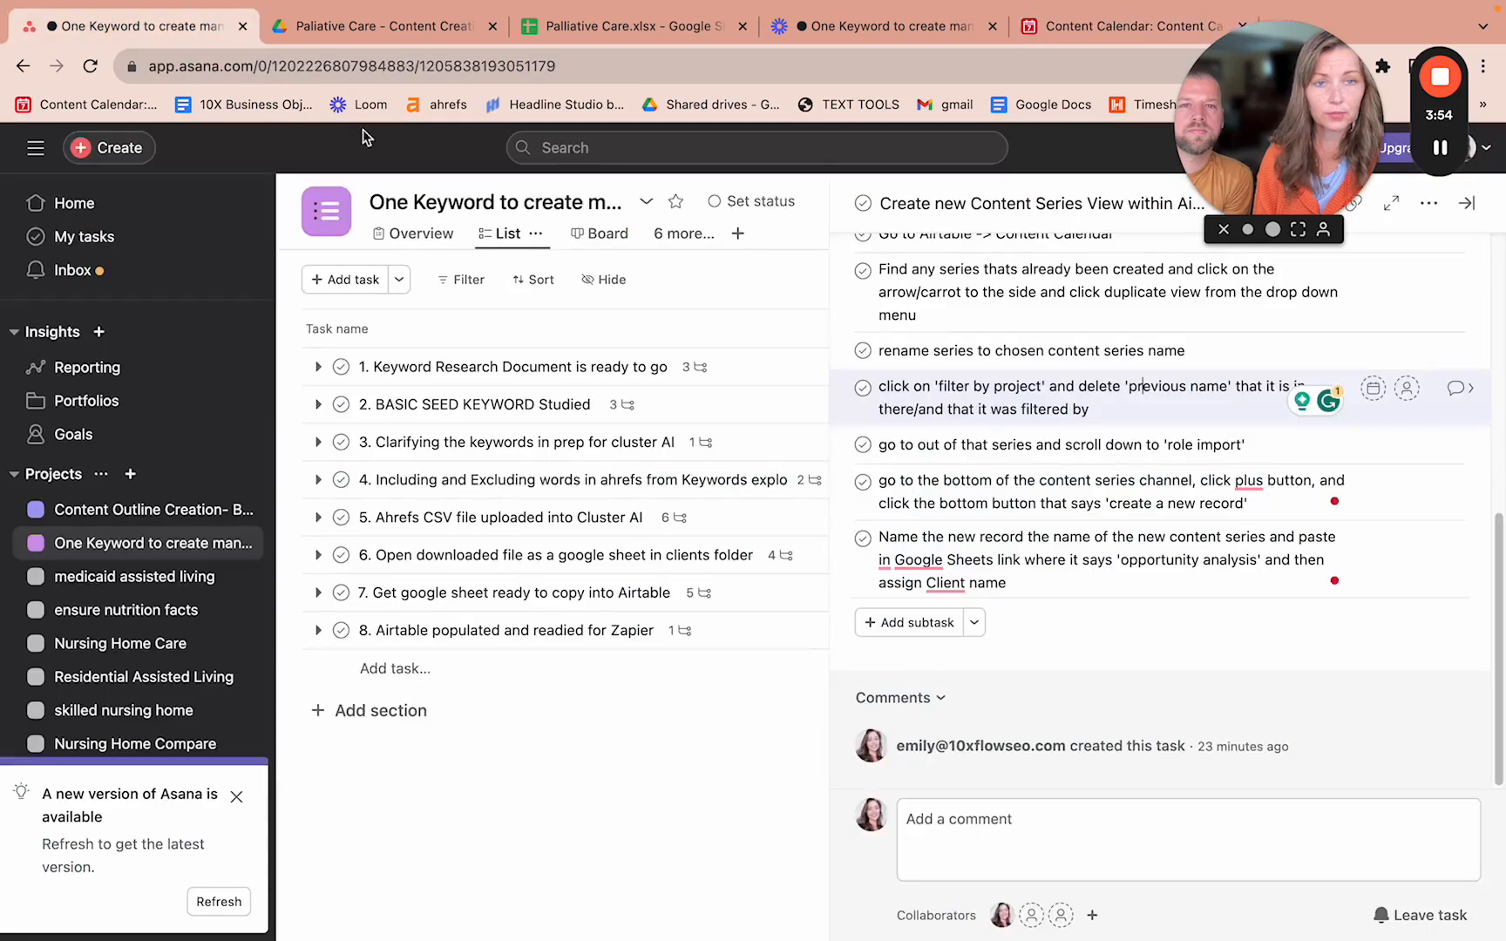
click(914, 446)
key(BackSpace)
key(BackSpace)
key(BackSpace)
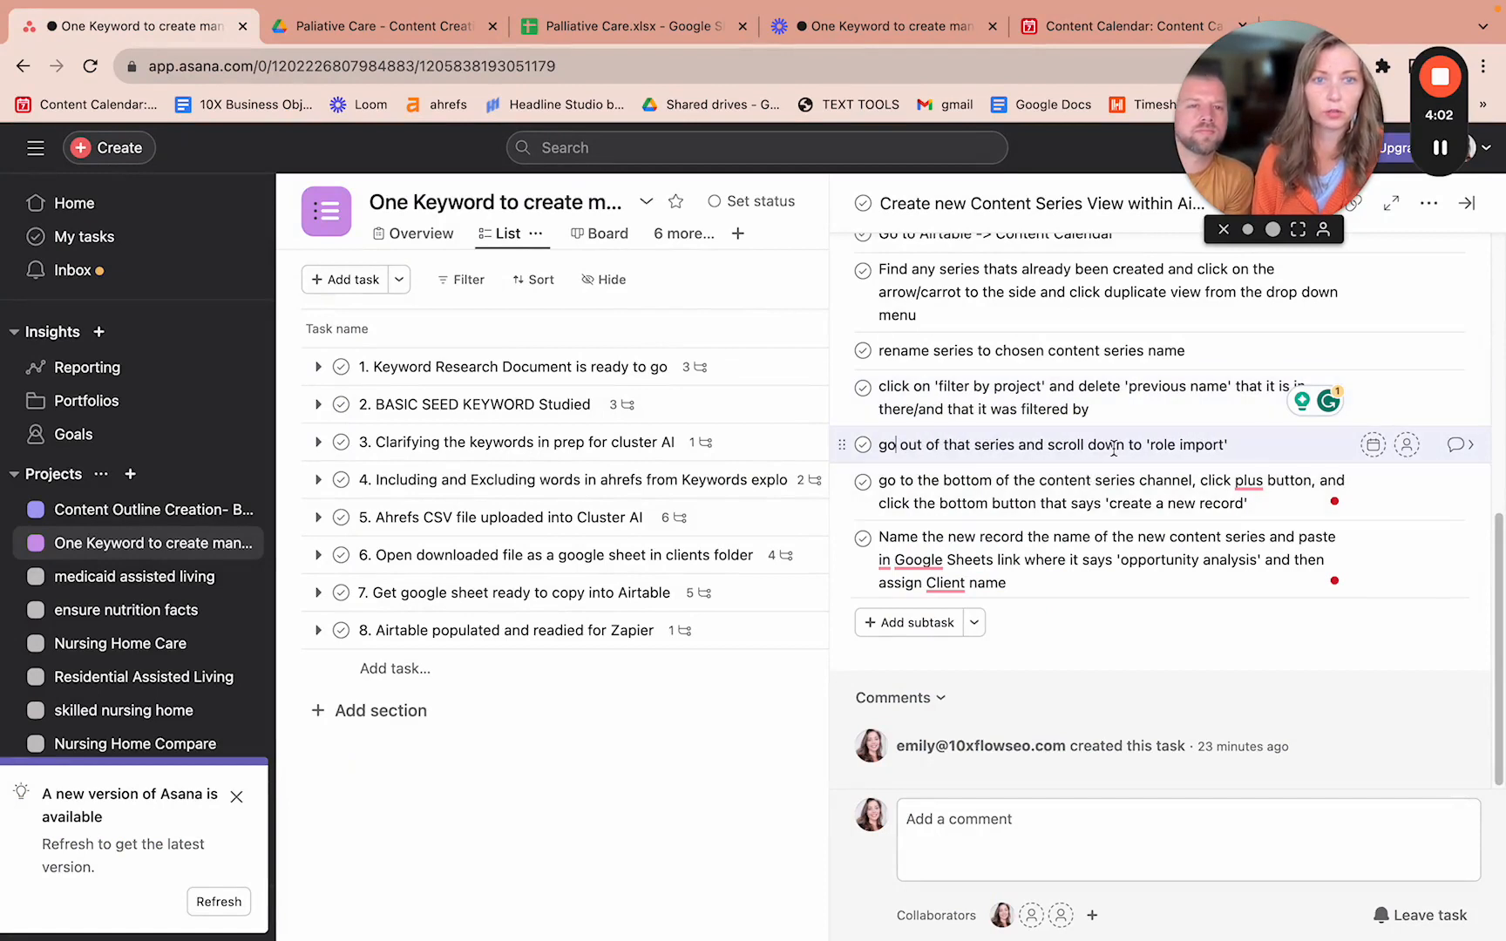
click(1074, 29)
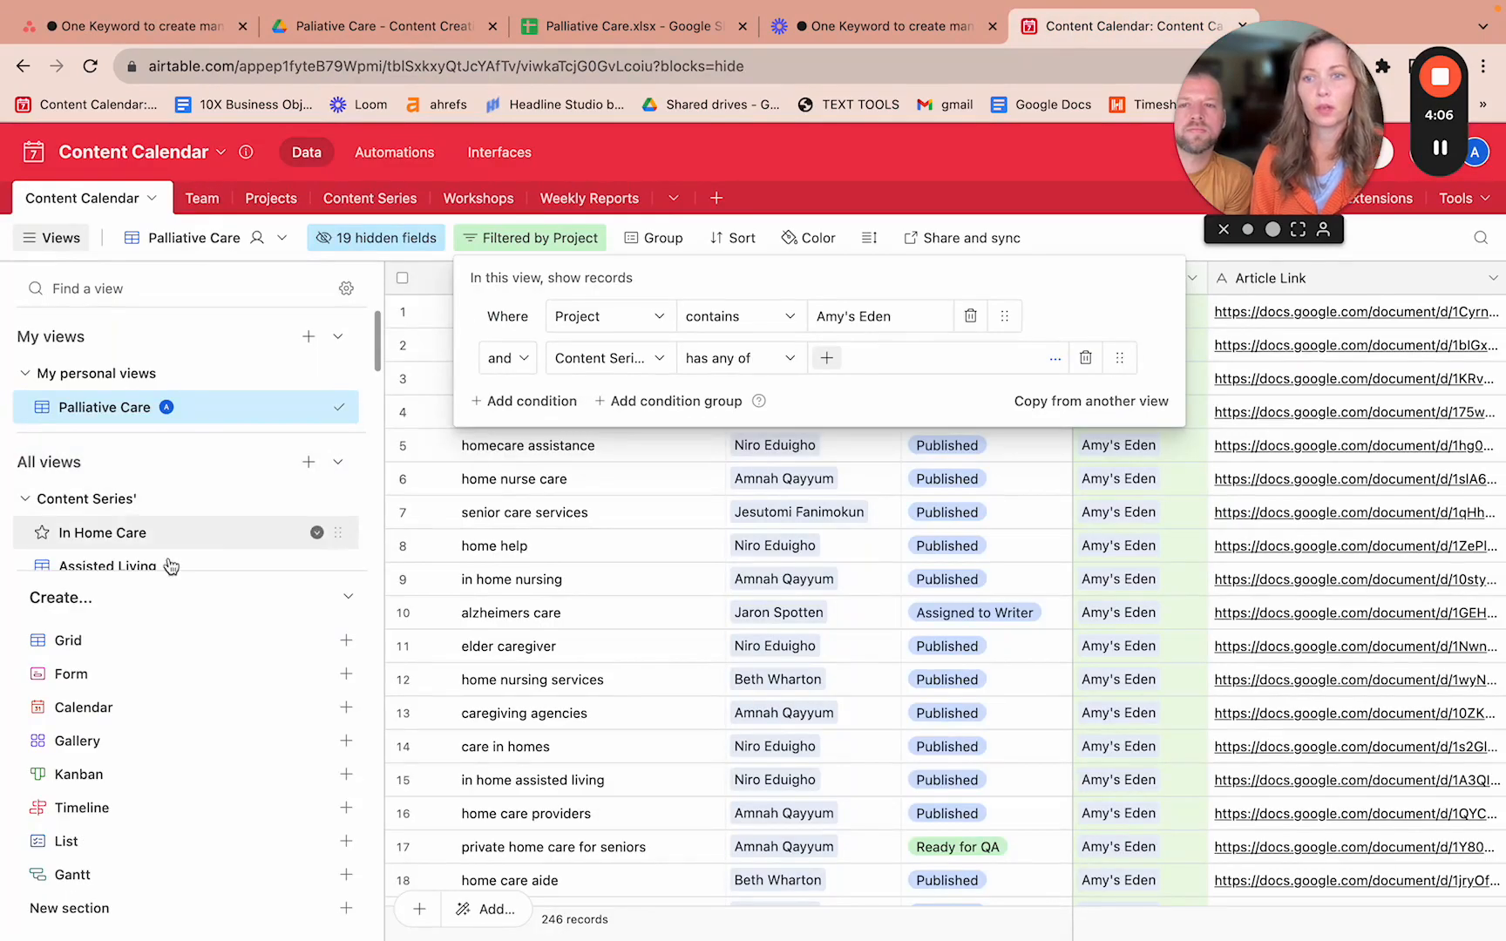
- Switch the Content Calendar to the Role - Import view after checking the next steps in Asana
scroll(170, 562, down, 4)
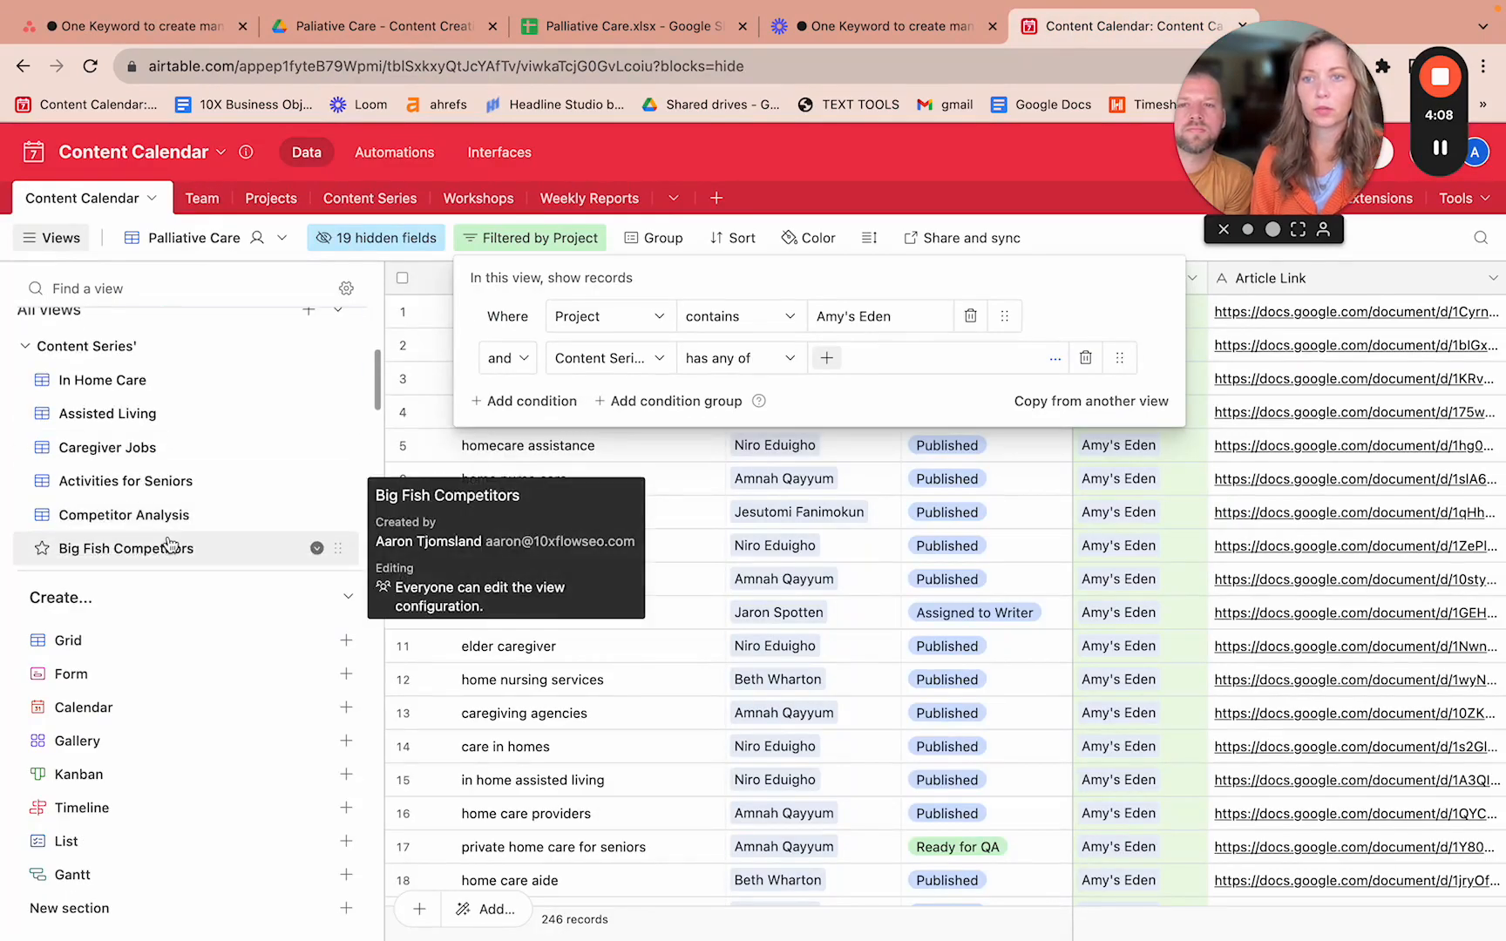
scroll(170, 544, down, 3)
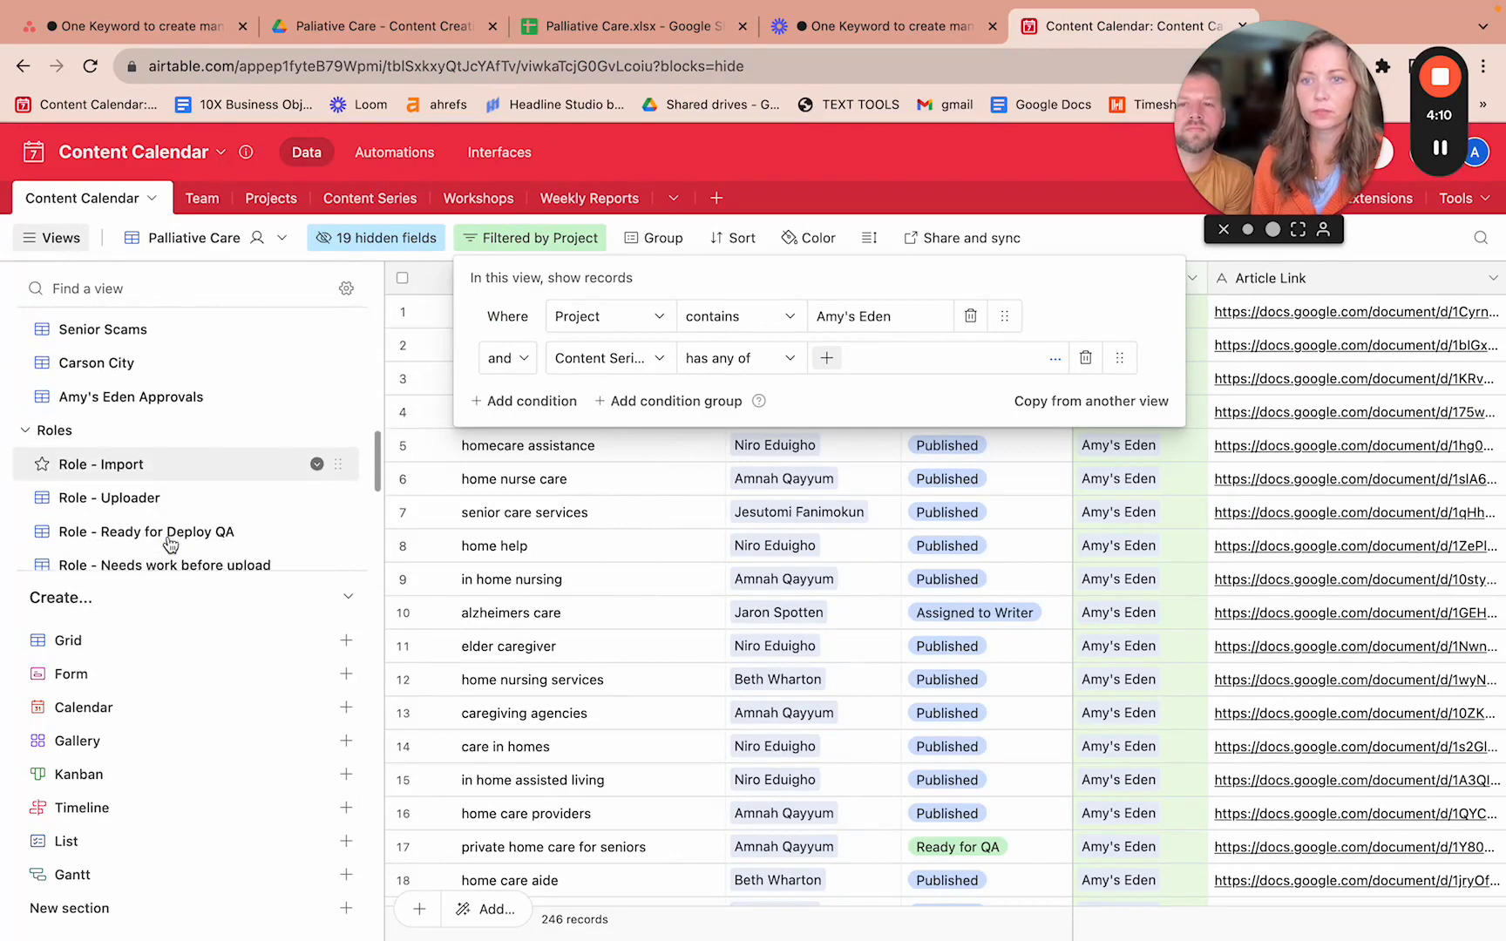
click(216, 473)
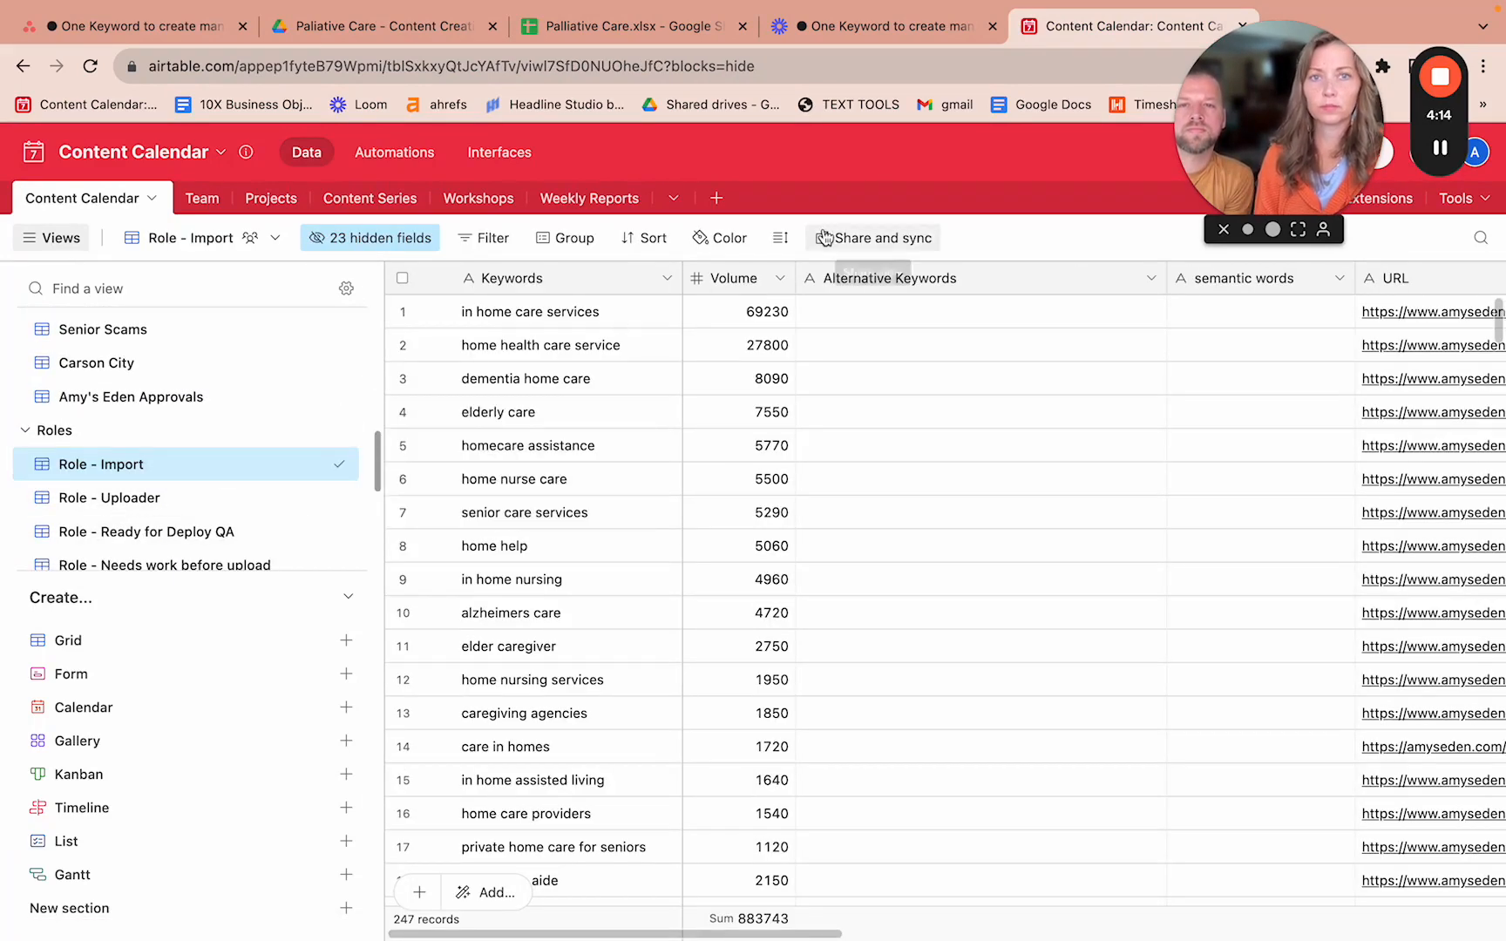
click(163, 24)
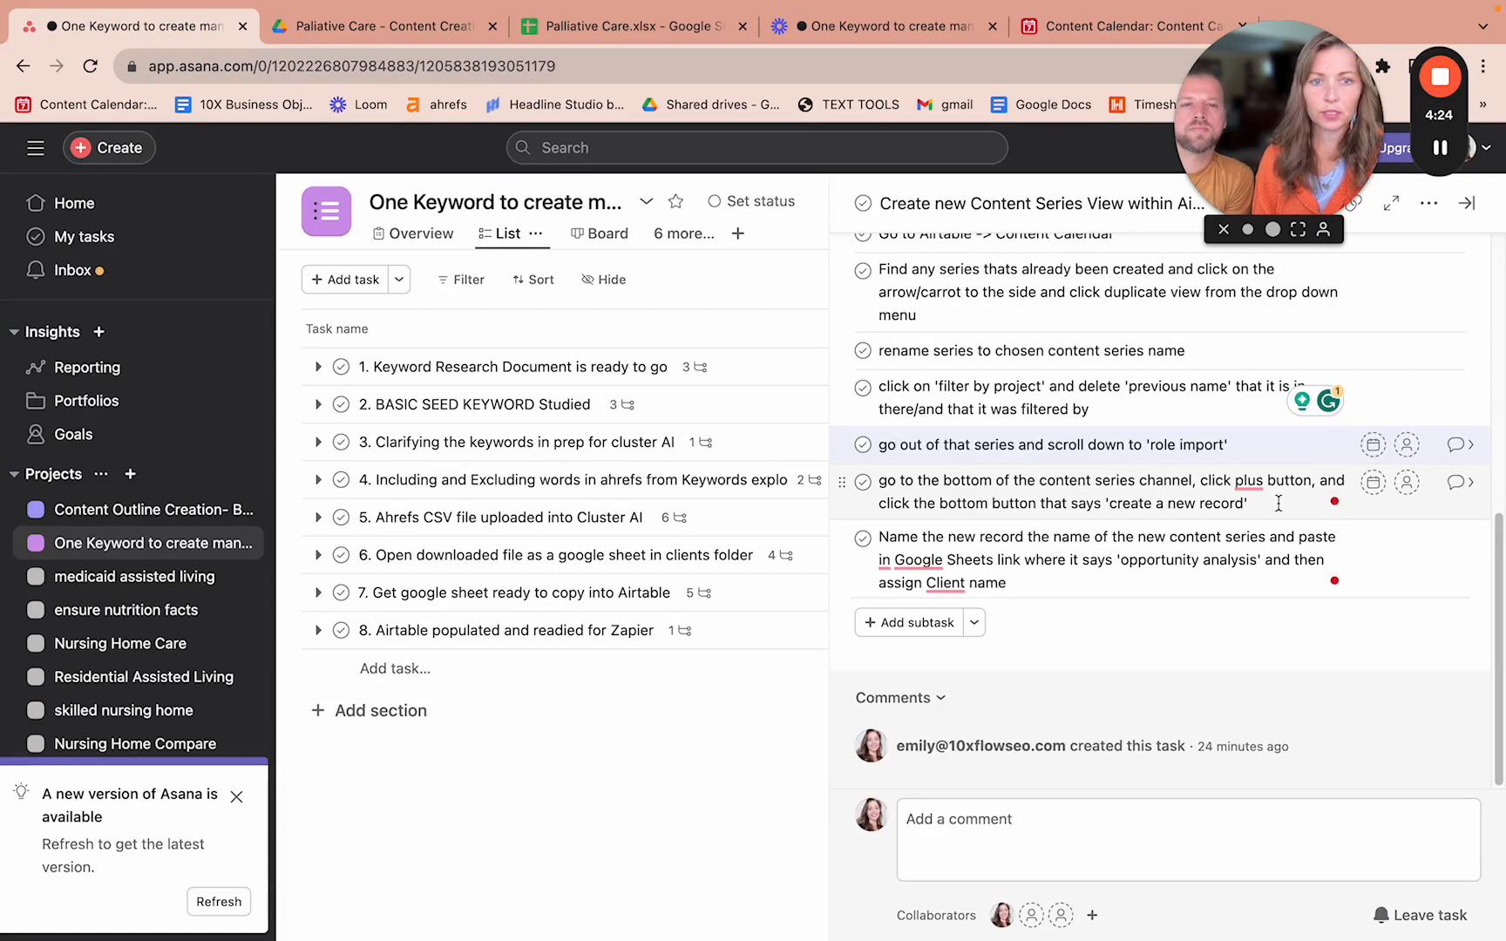
click(1085, 28)
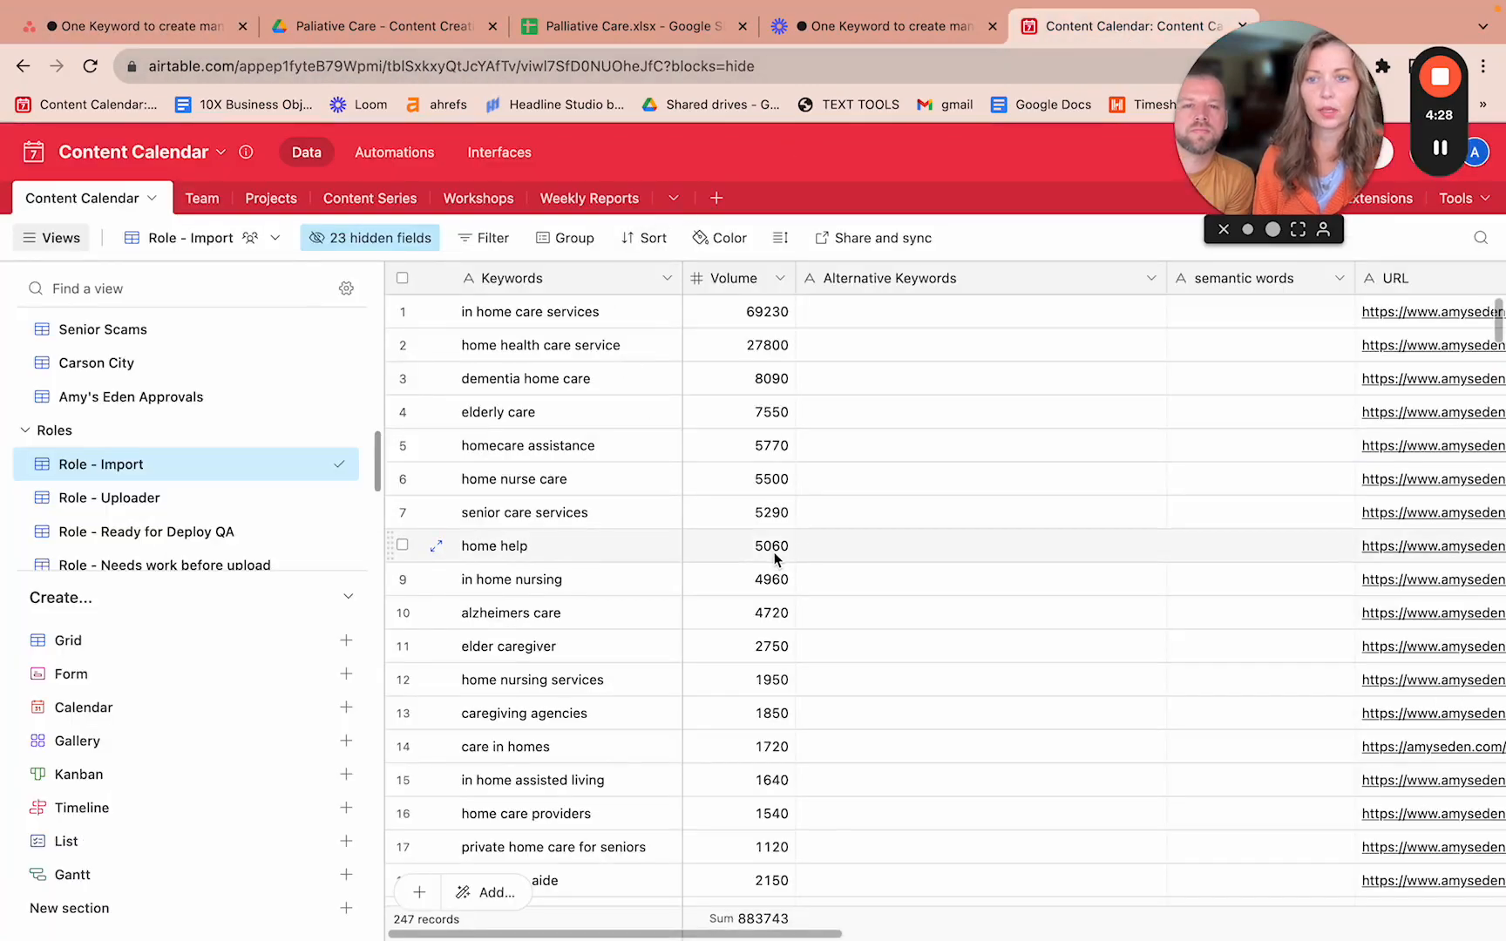
- Scroll the Role - Import grid to its last records and across to the Content Series column
scroll(775, 559, down, 15)
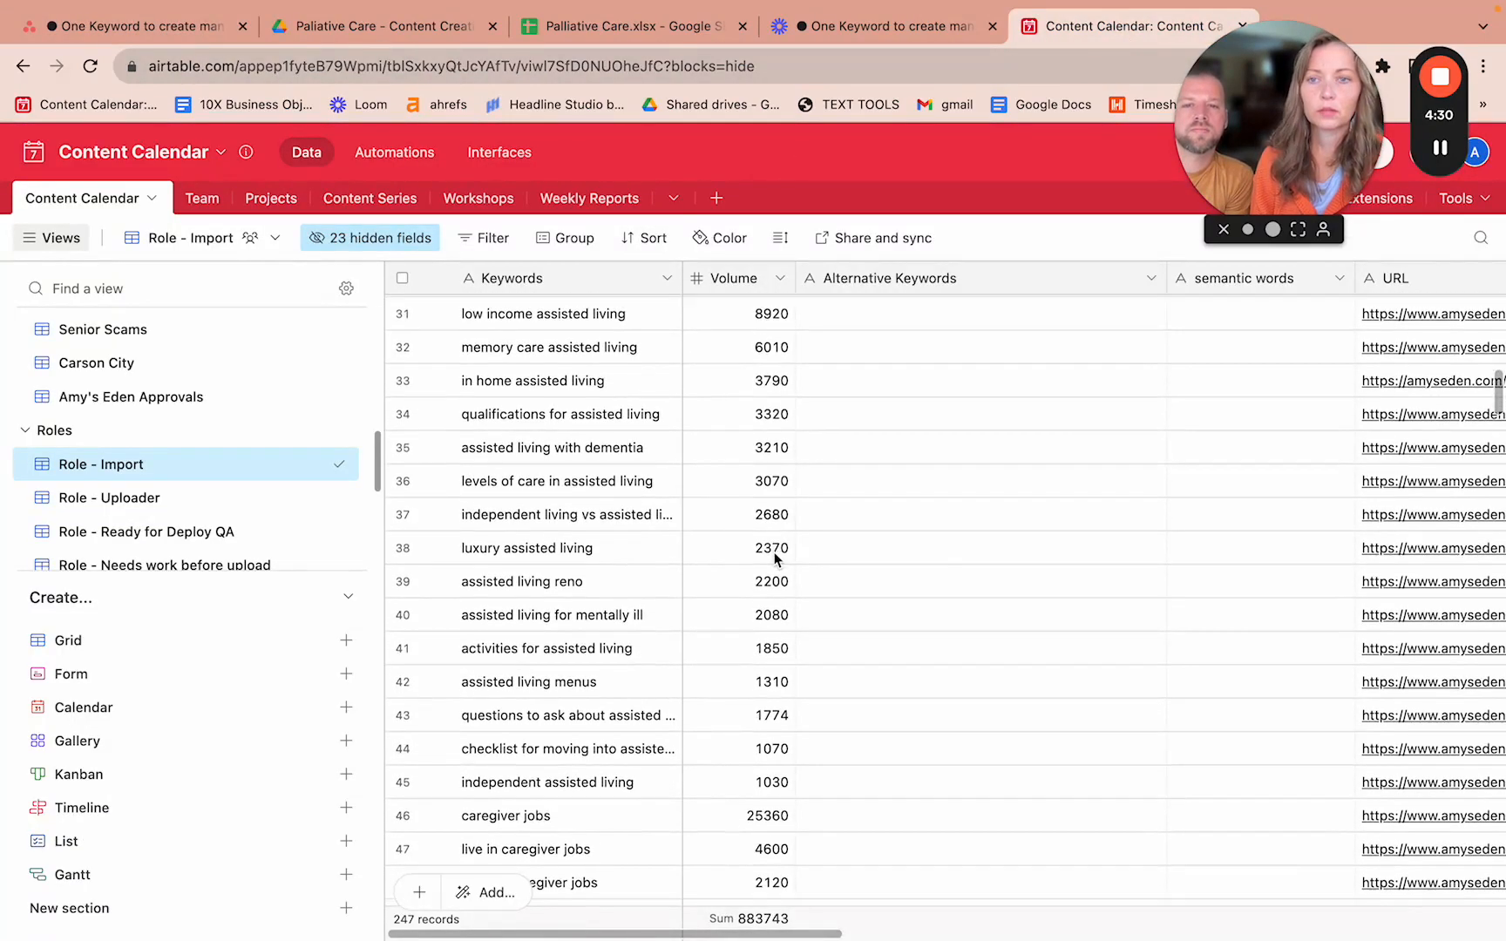
scroll(775, 559, down, 20)
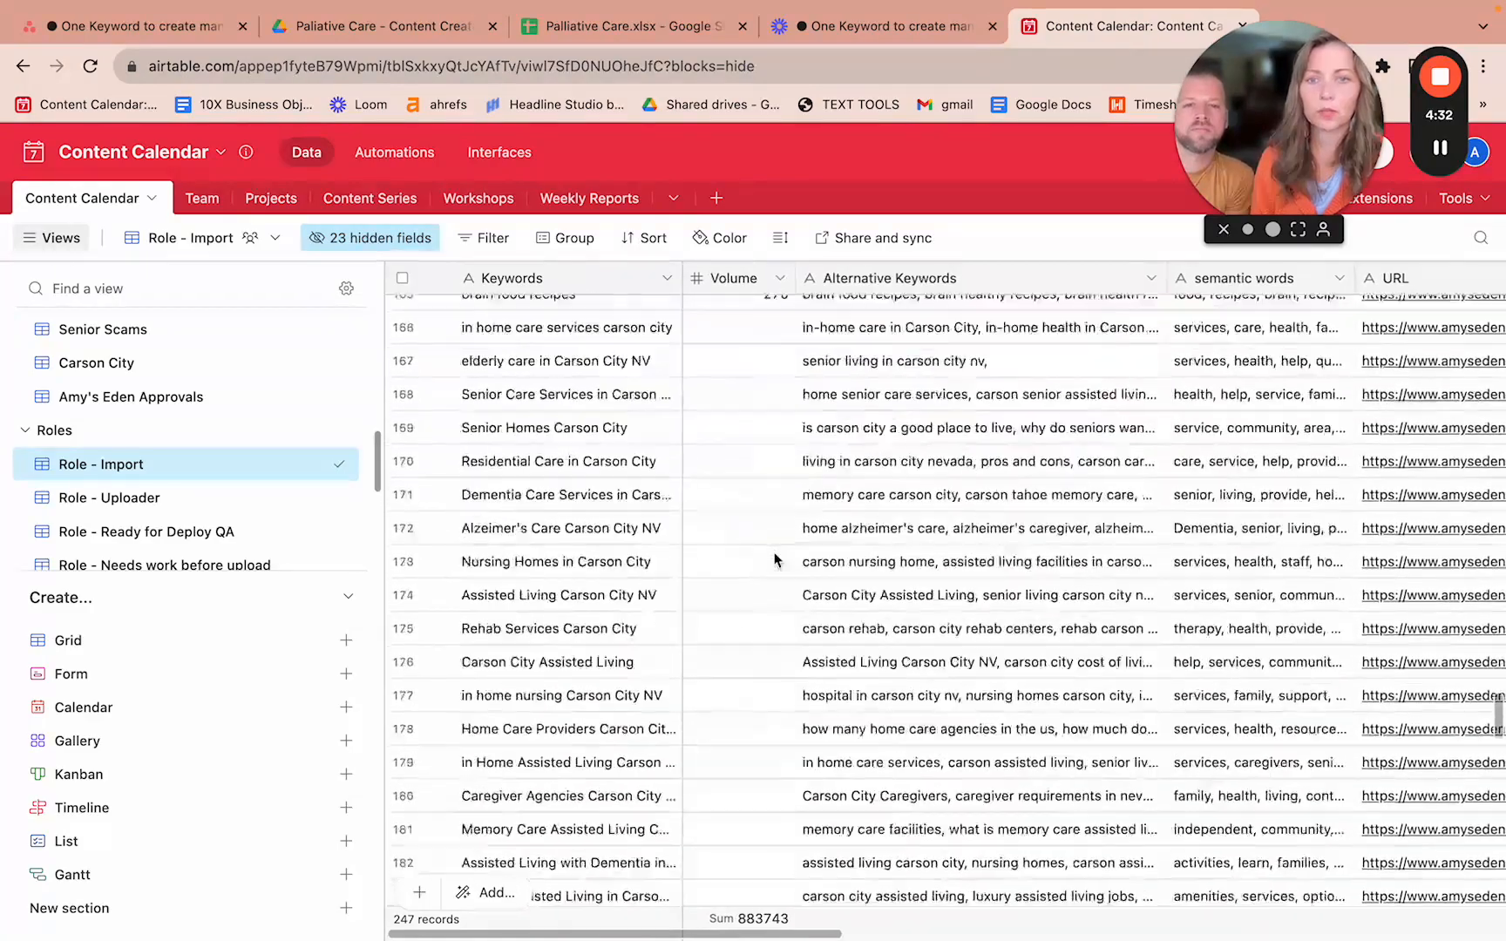
scroll(774, 558, down, 15)
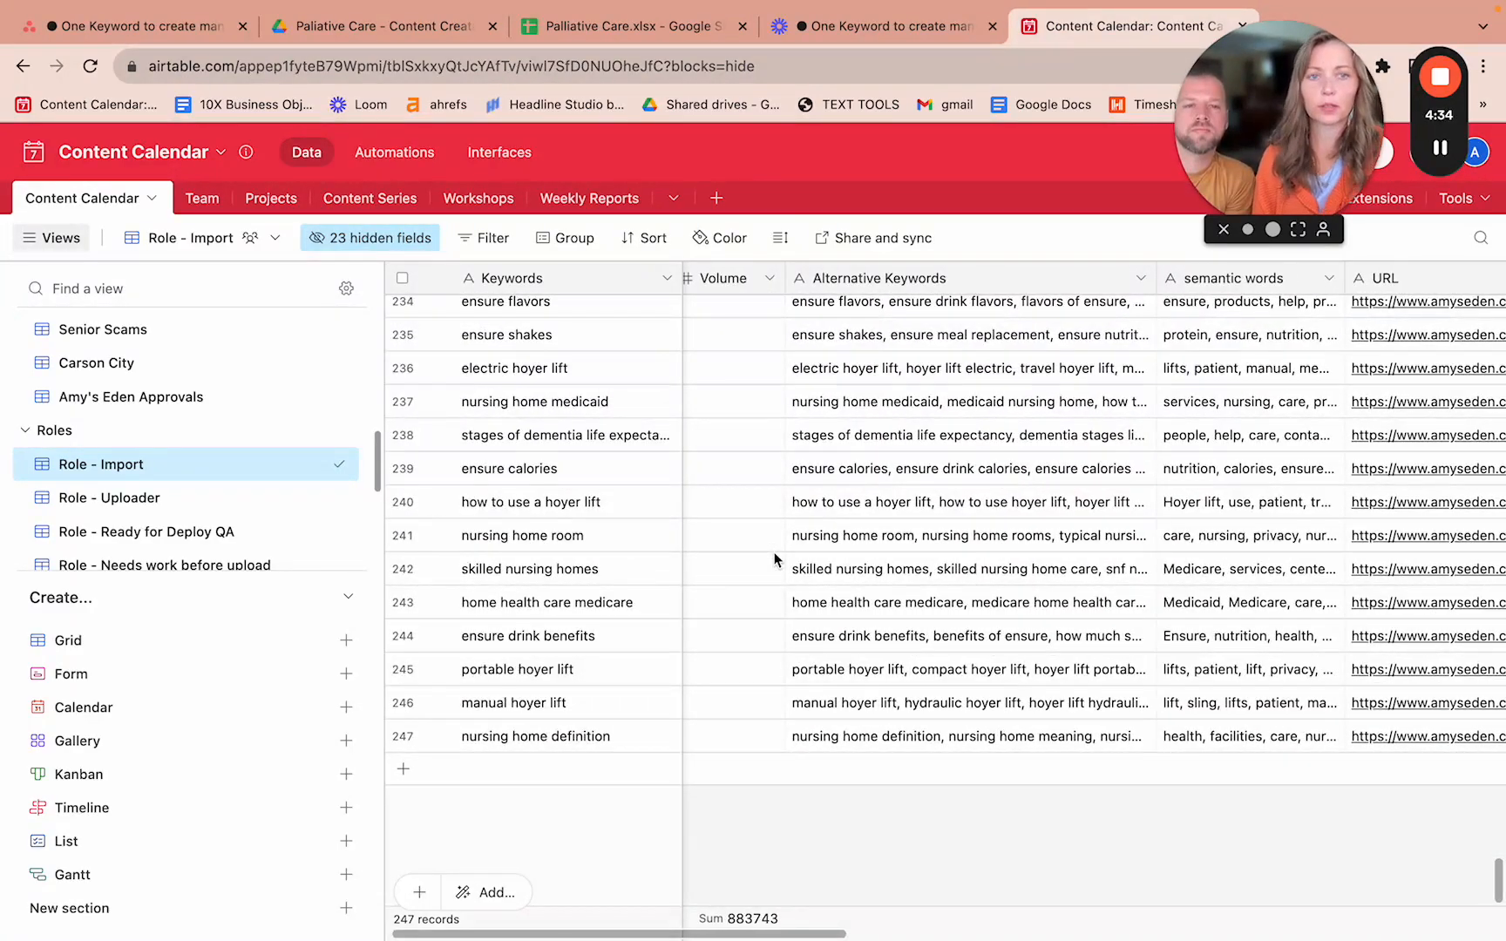
scroll(775, 558, right, 3)
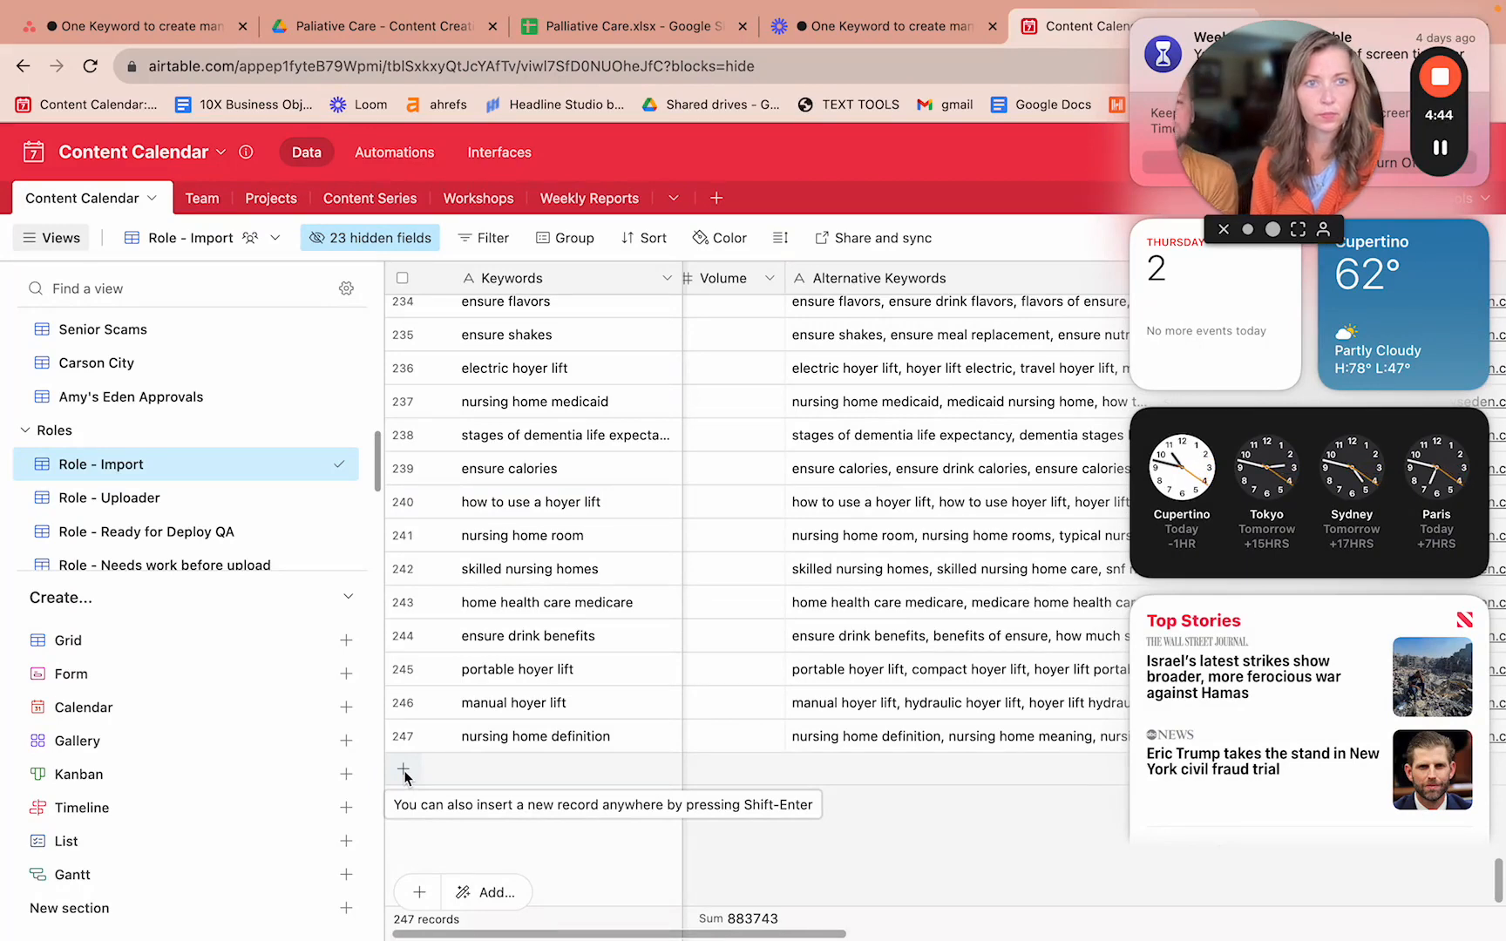
click(1059, 847)
scroll(1357, 814, right, 10)
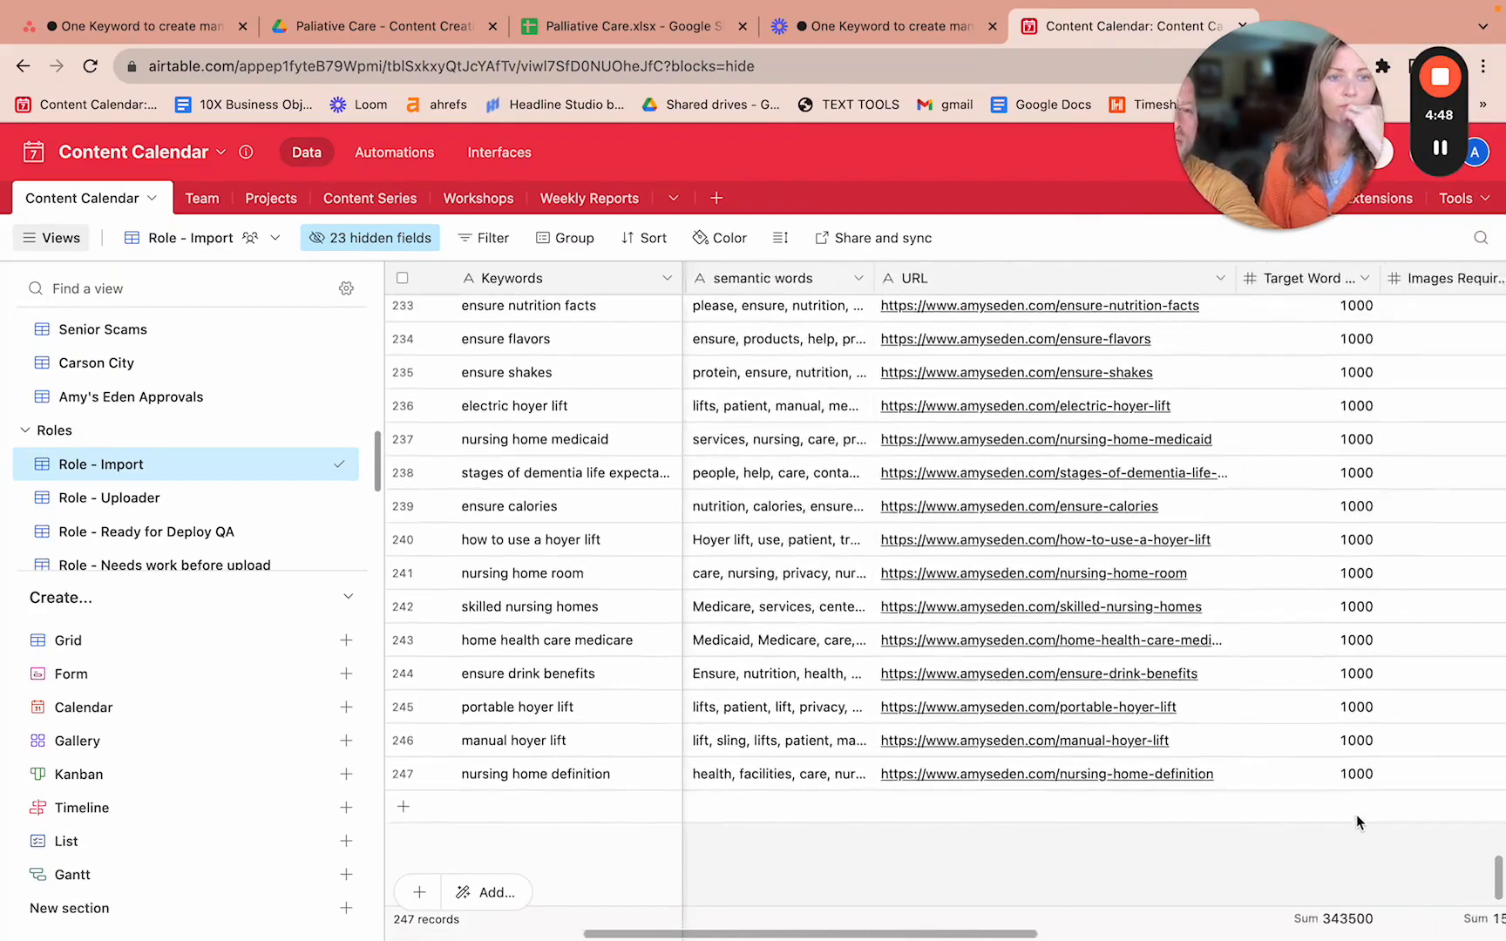
scroll(1357, 814, right, 10)
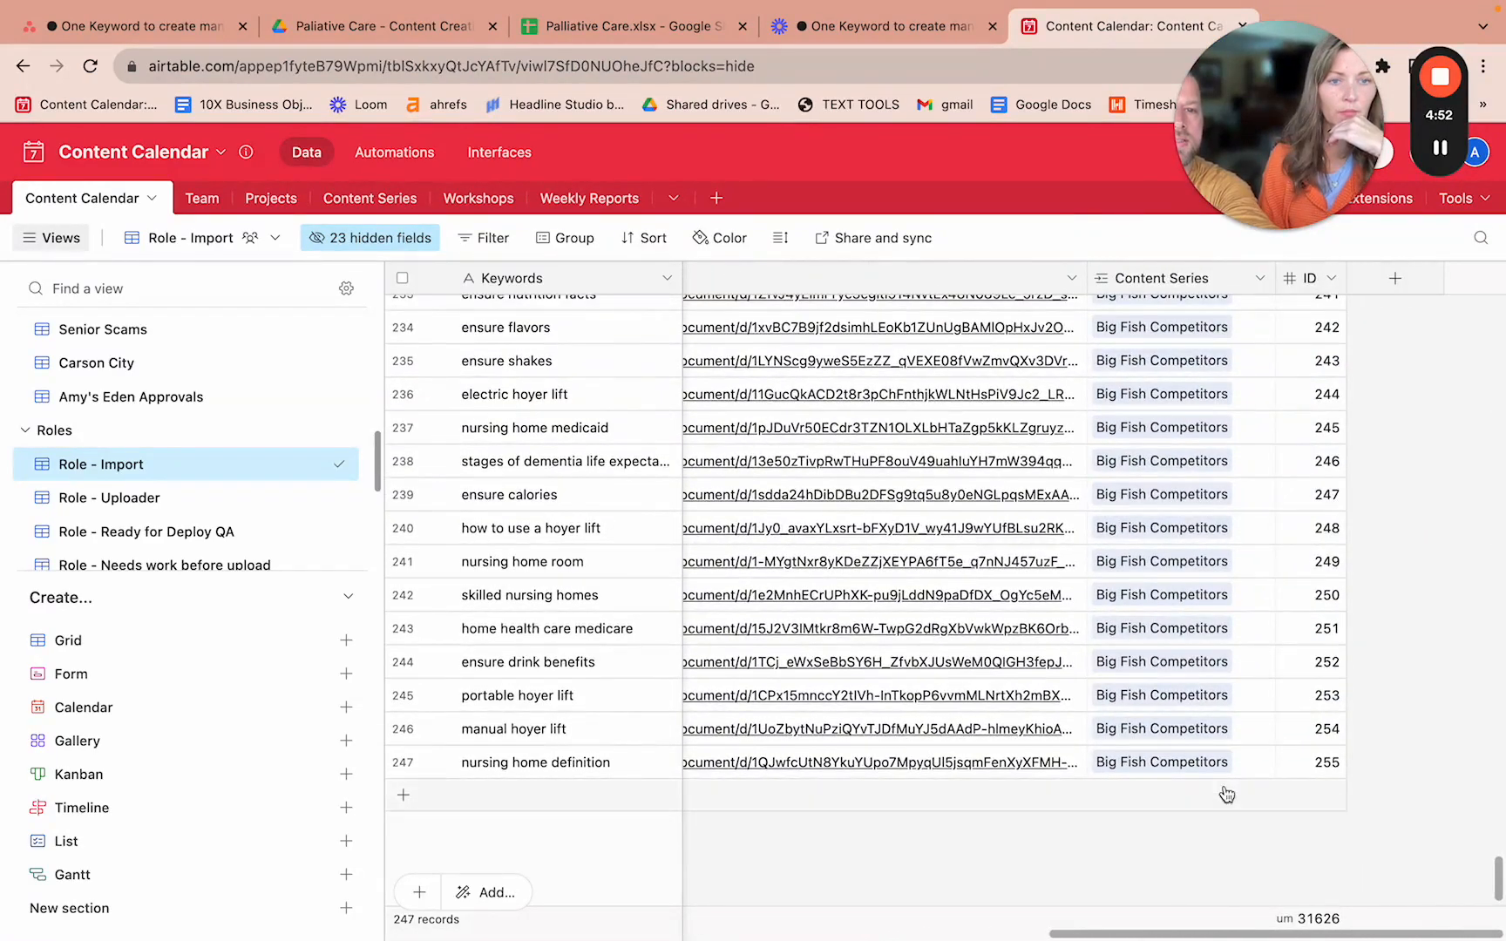
- Add blank record 248 and open the Content Series record picker on its cell
click(1138, 804)
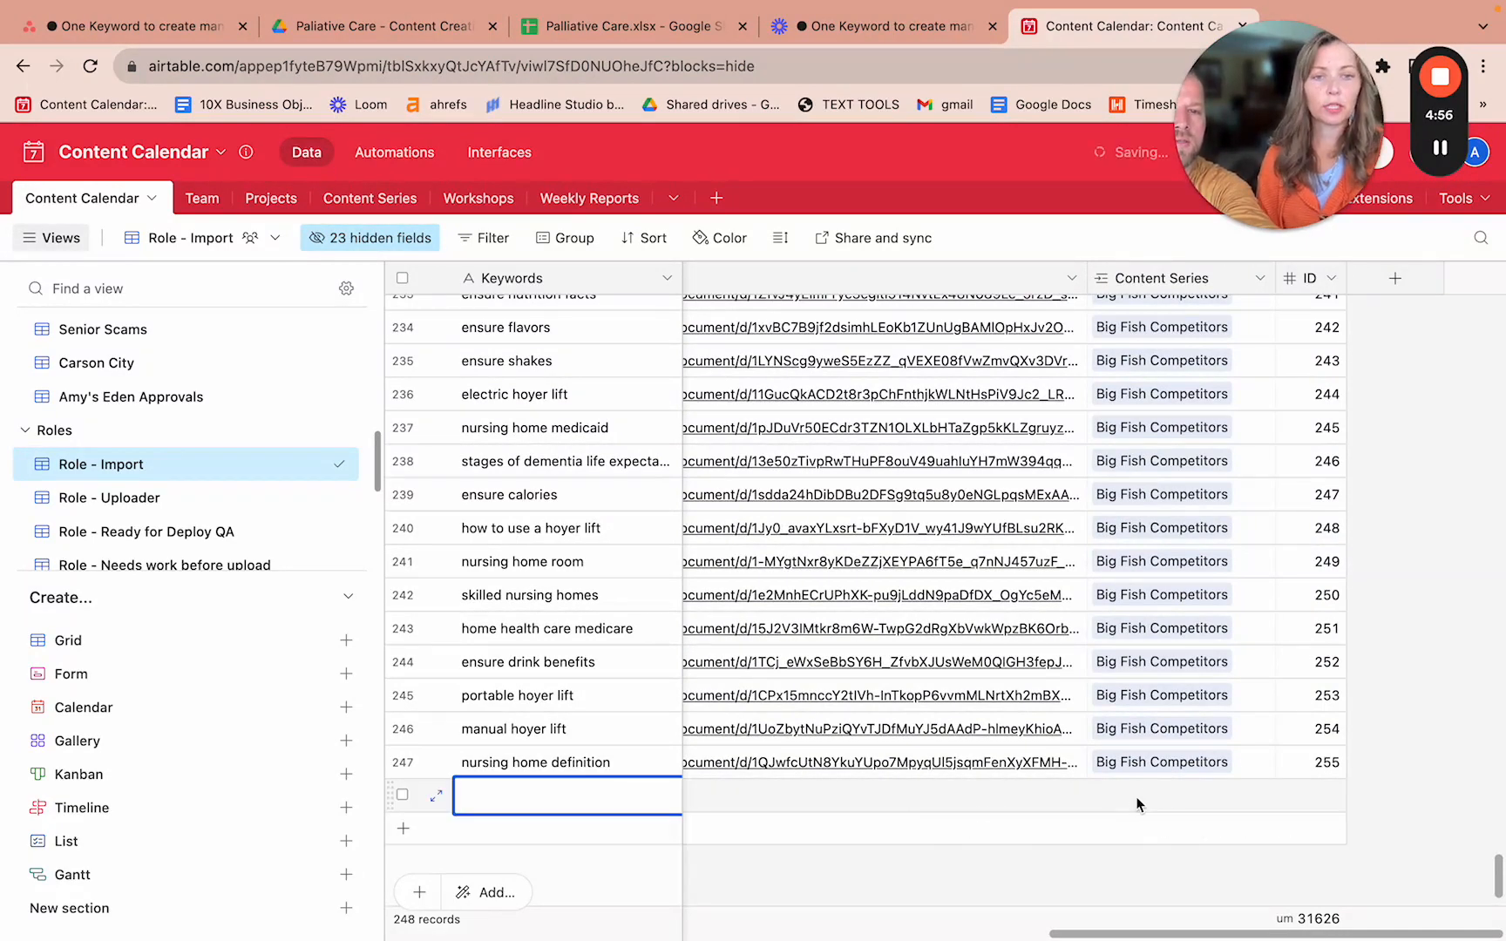
click(1148, 803)
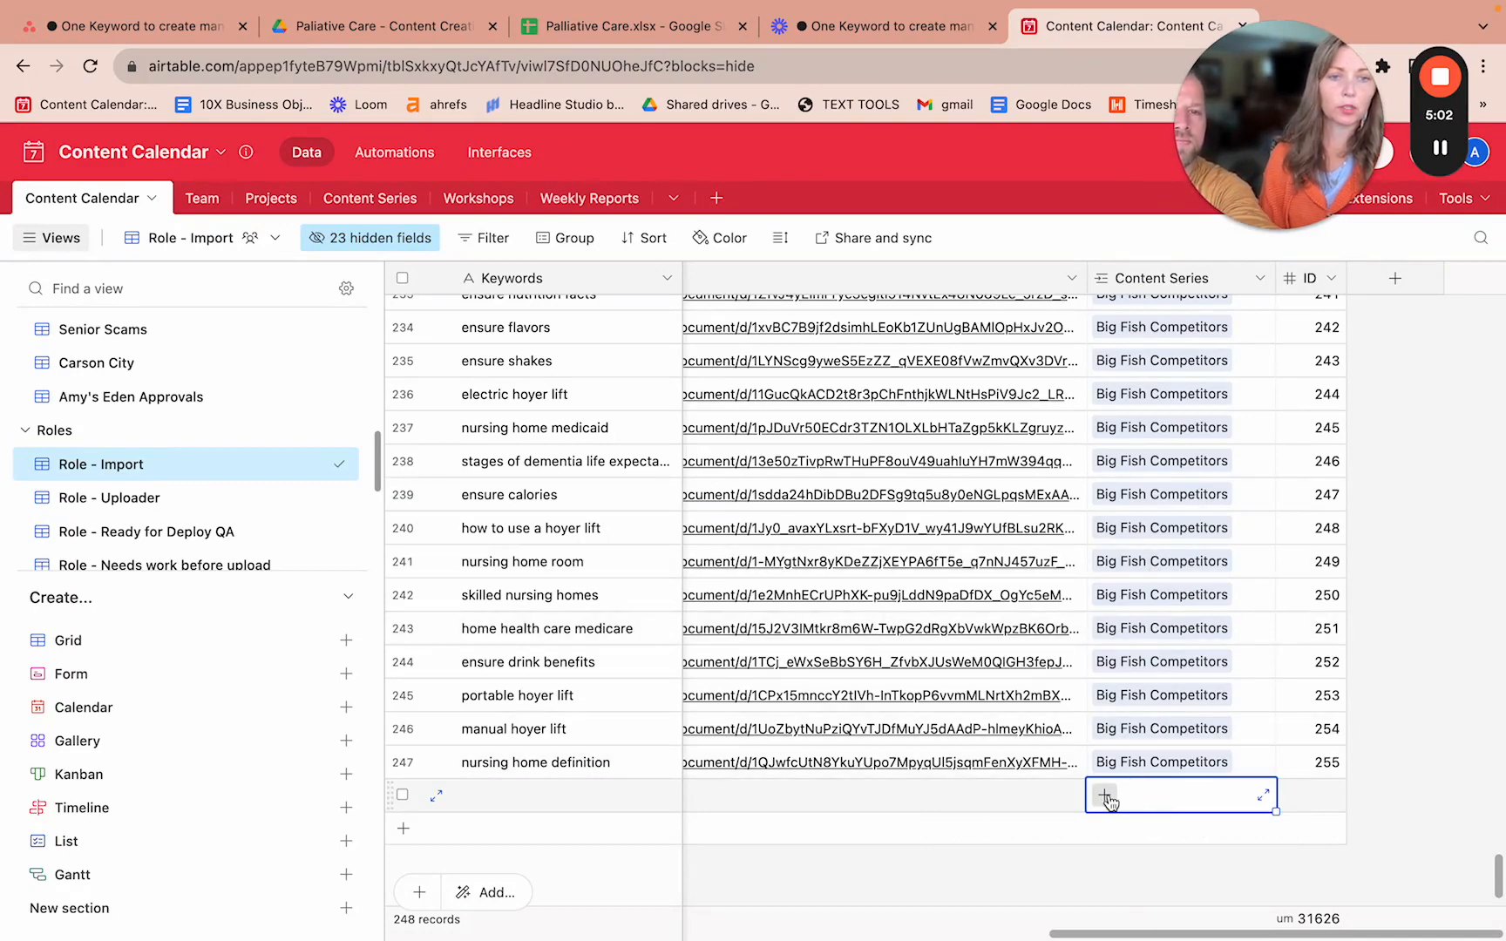
click(1105, 796)
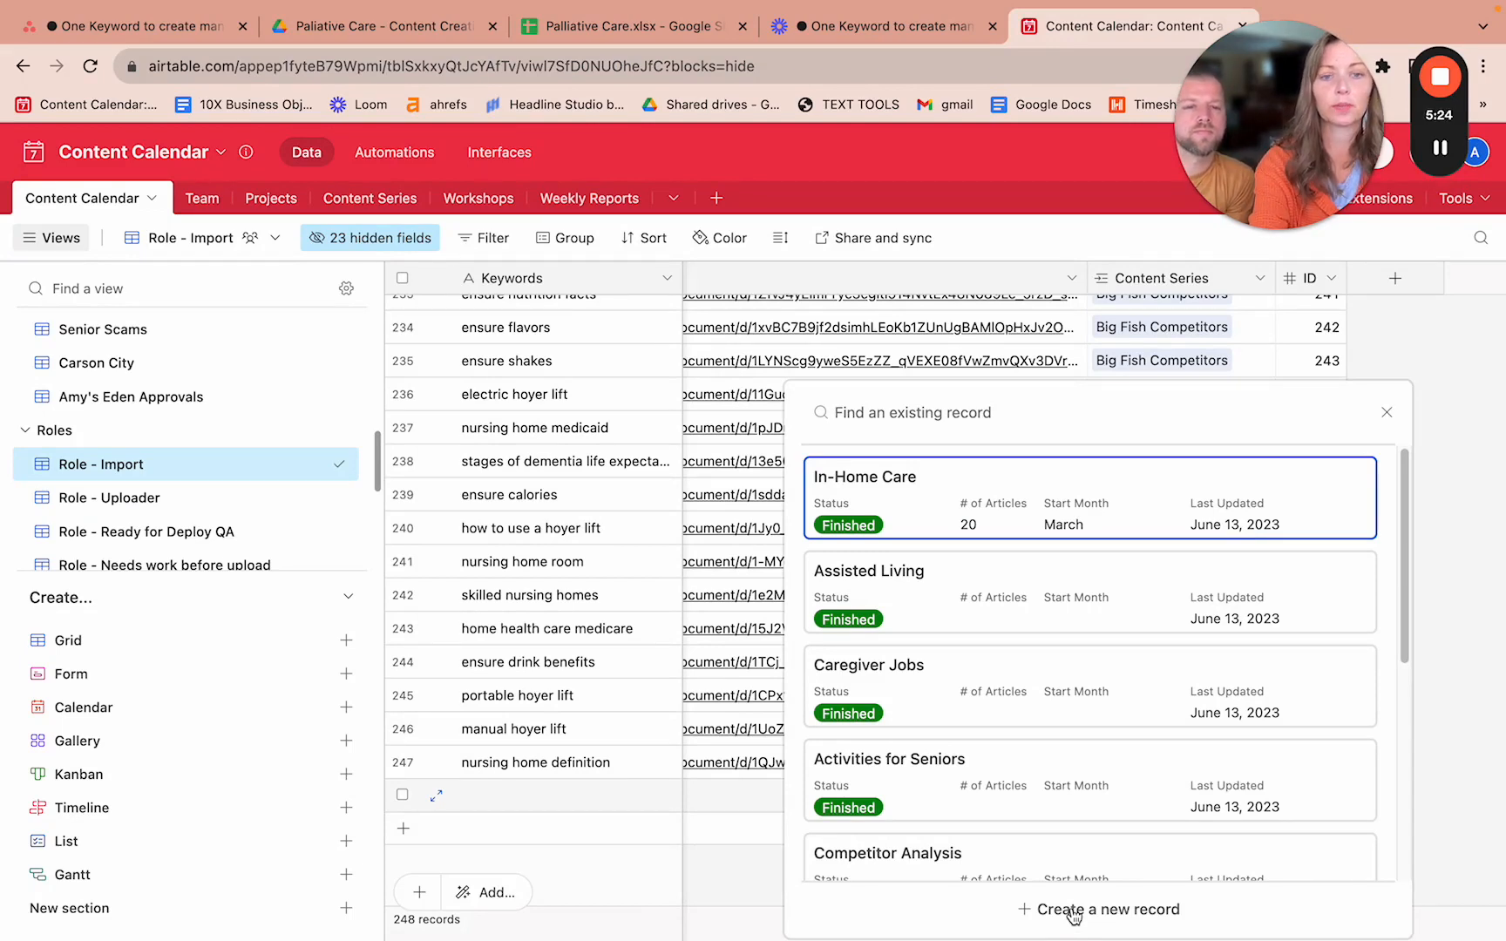
- Link record 248 to a newly created, unnamed Content Series record
click(1074, 912)
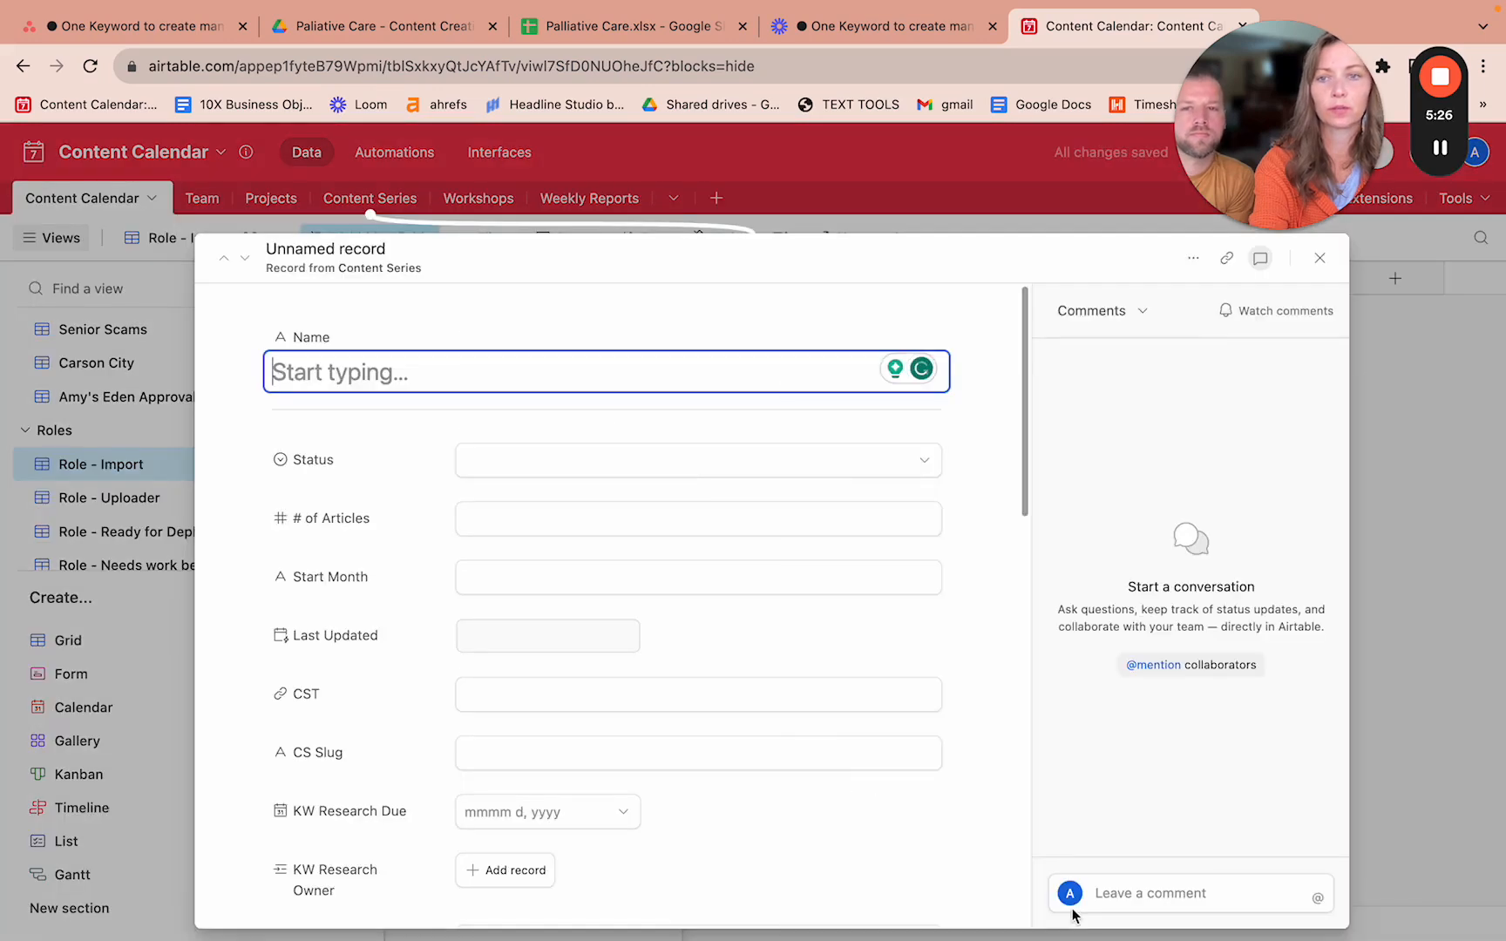
click(1440, 149)
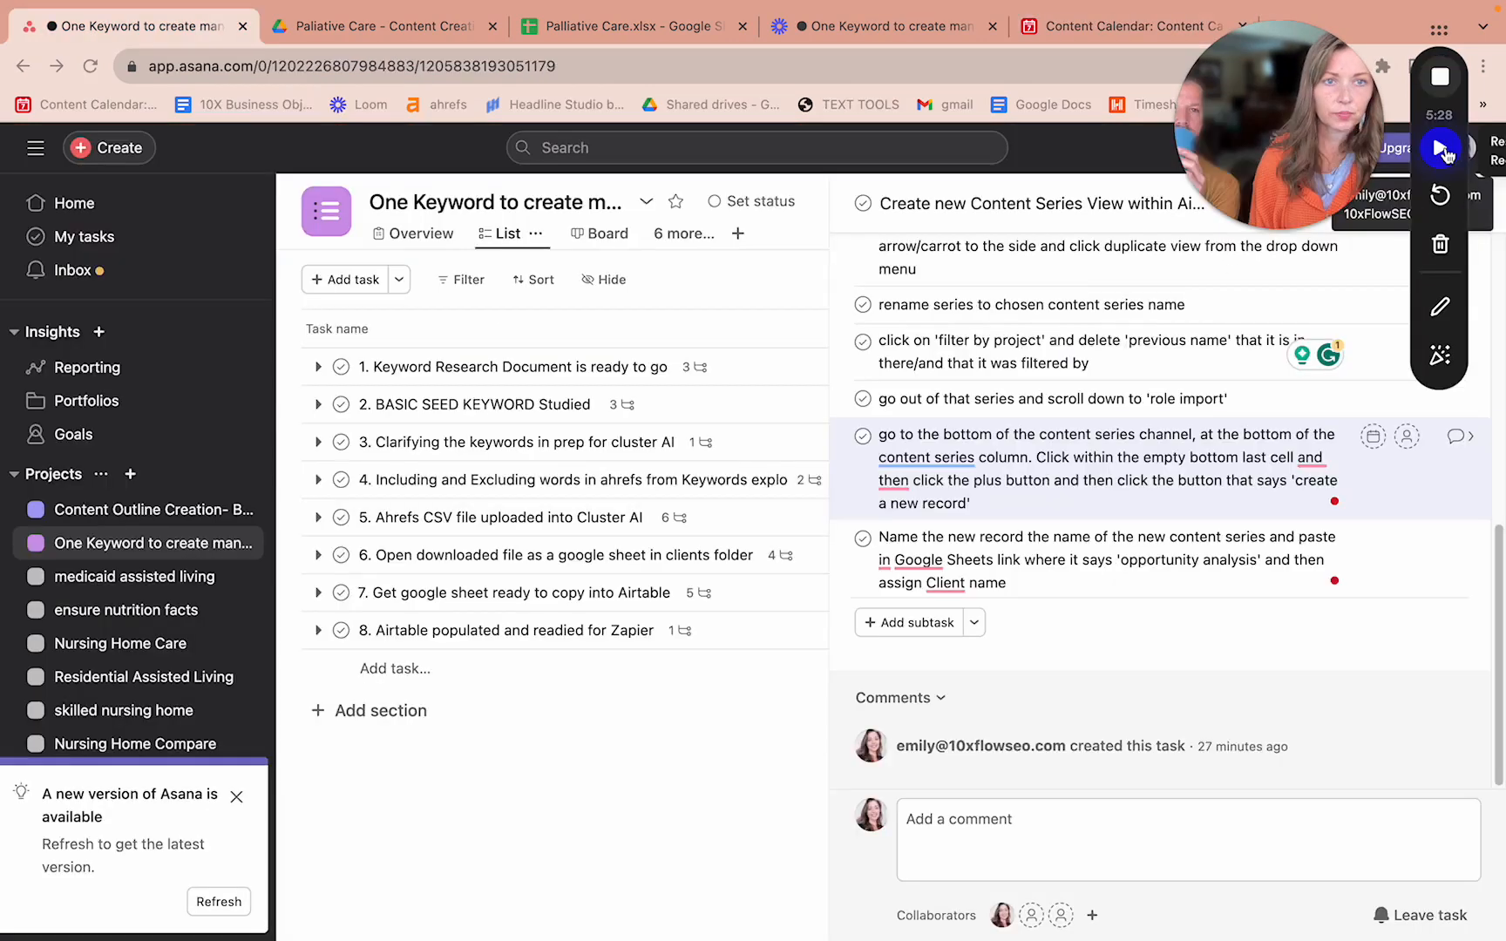
click(1440, 148)
click(1153, 35)
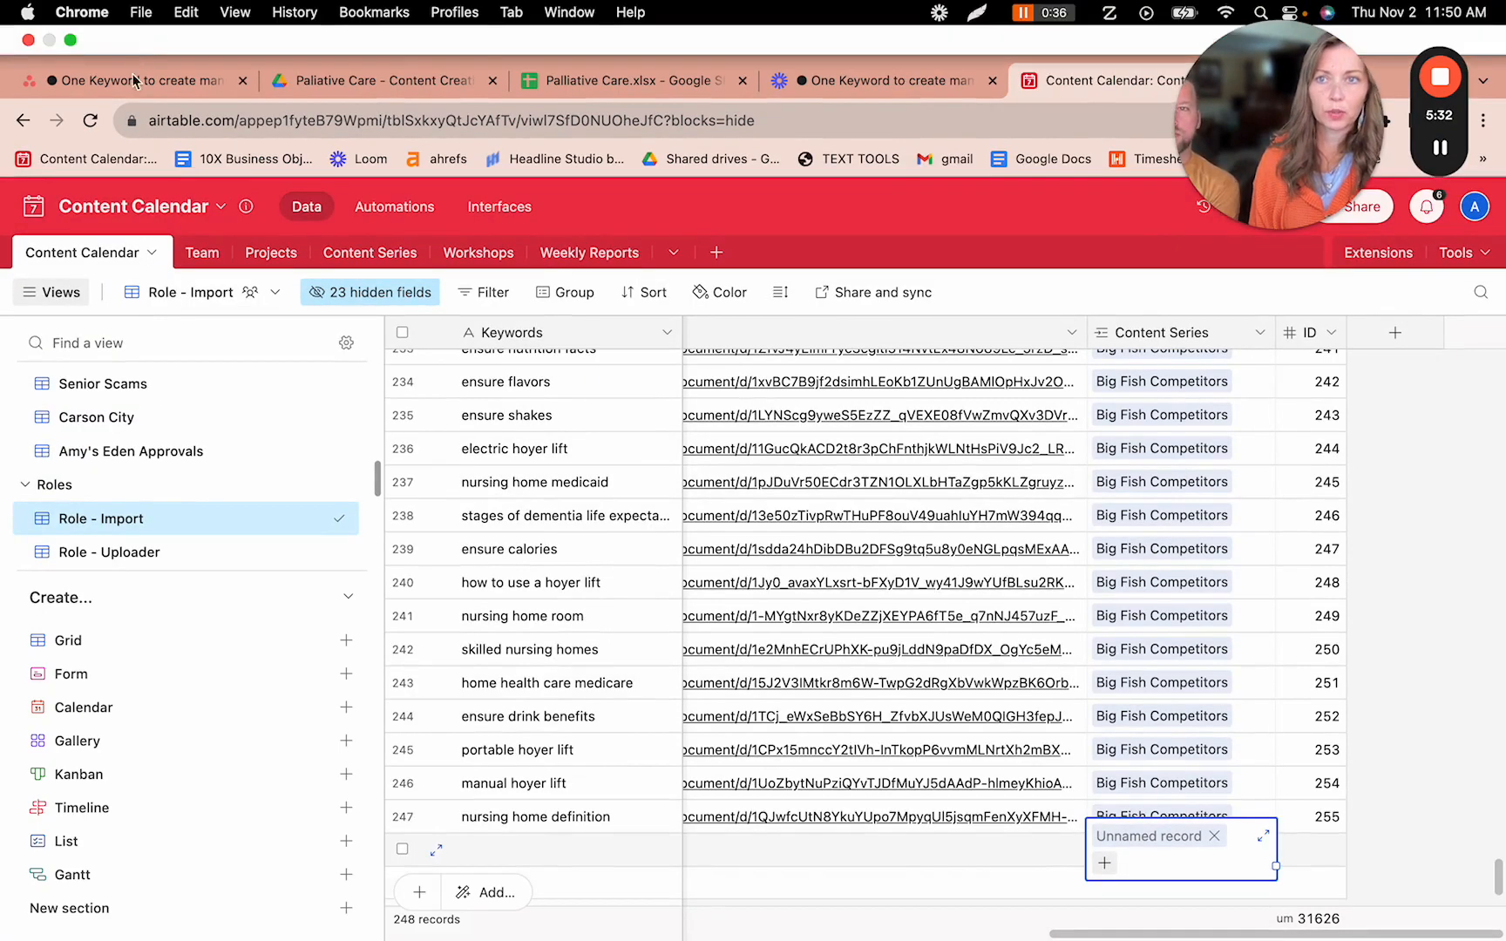
- Reopen the Content Series record picker on record 248 after checking the Asana instructions
click(135, 80)
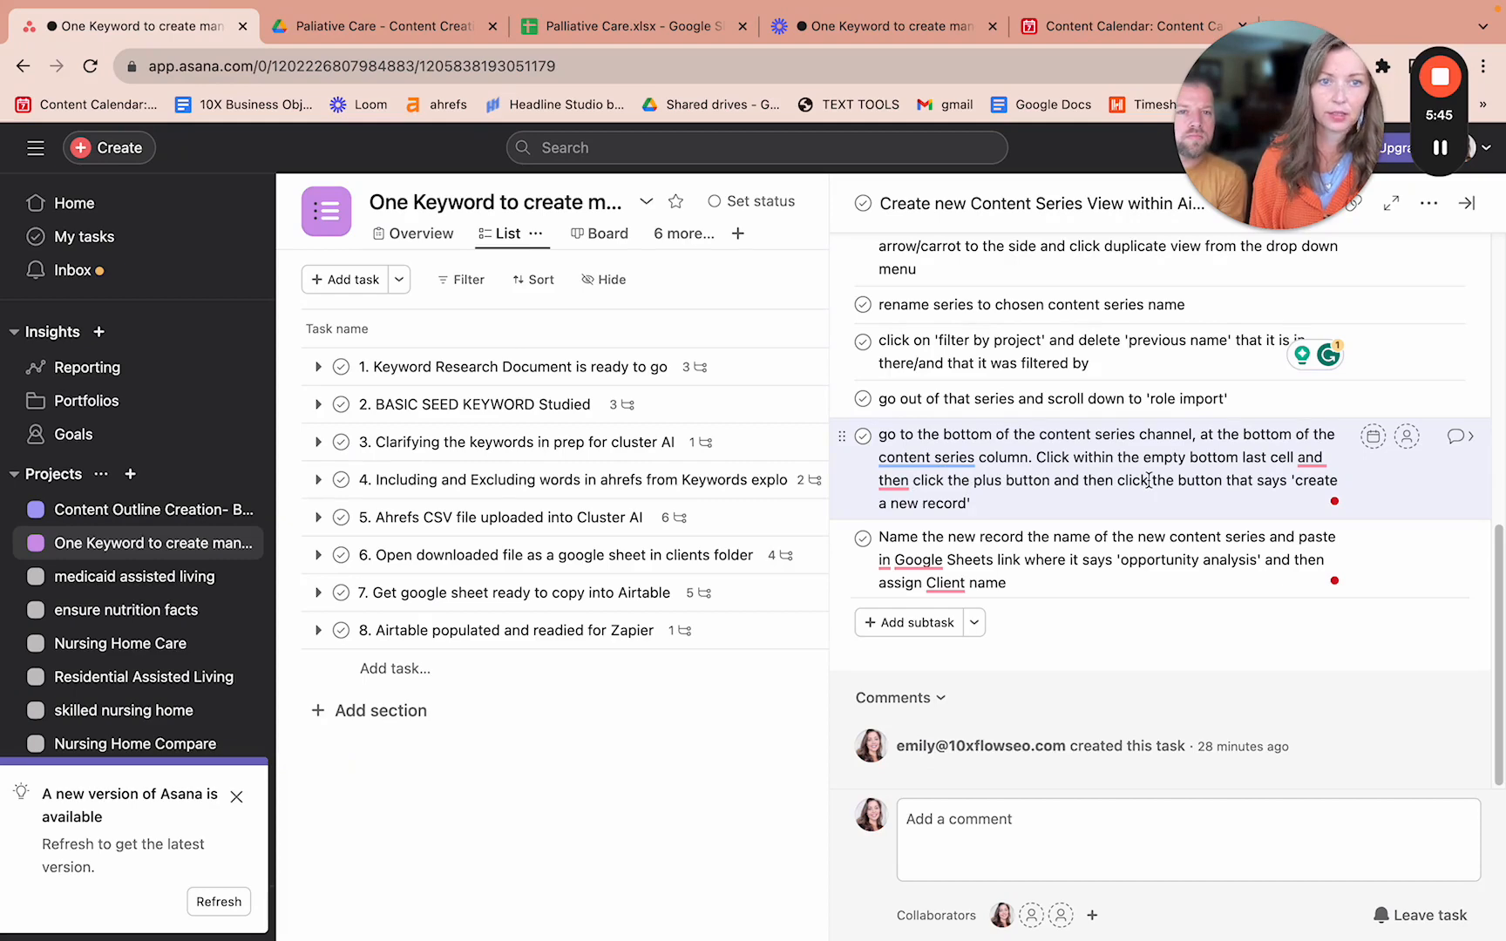
click(1068, 40)
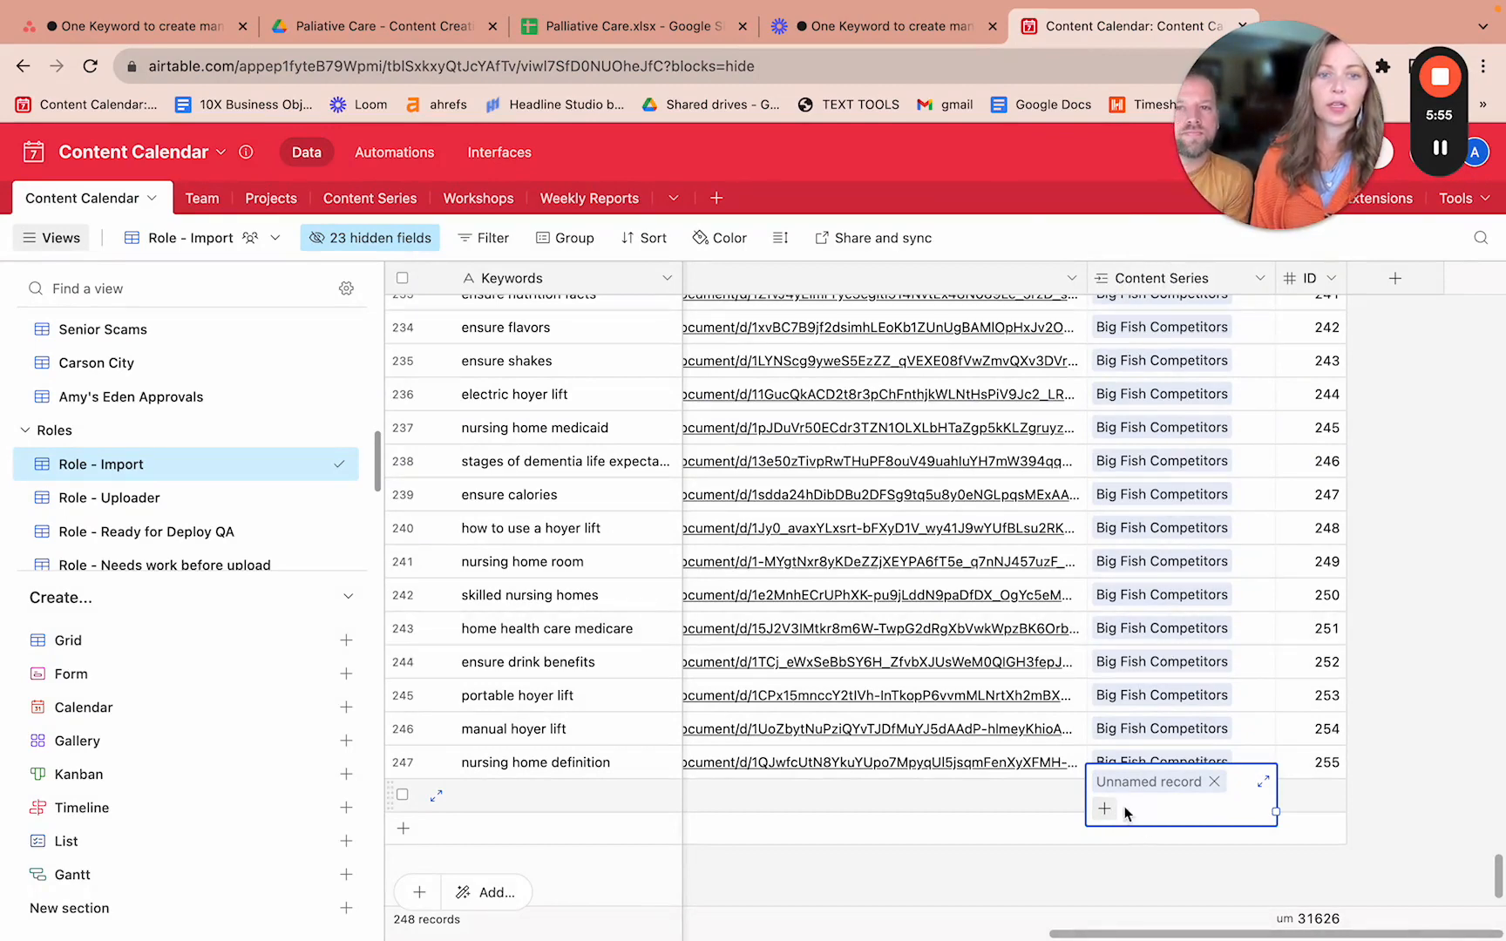
click(1150, 867)
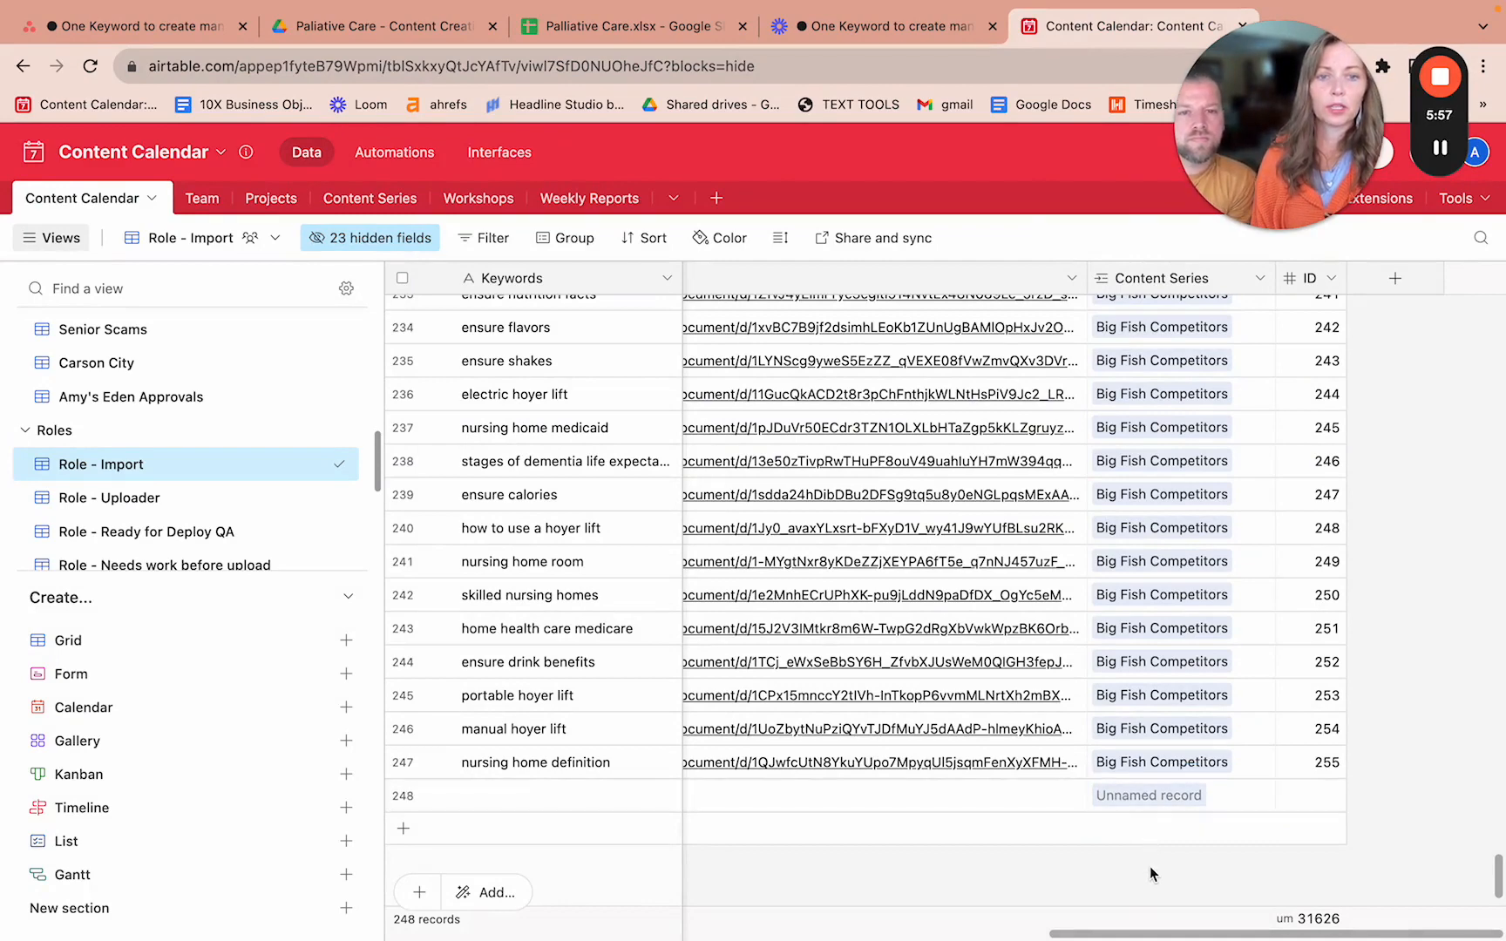
click(1128, 791)
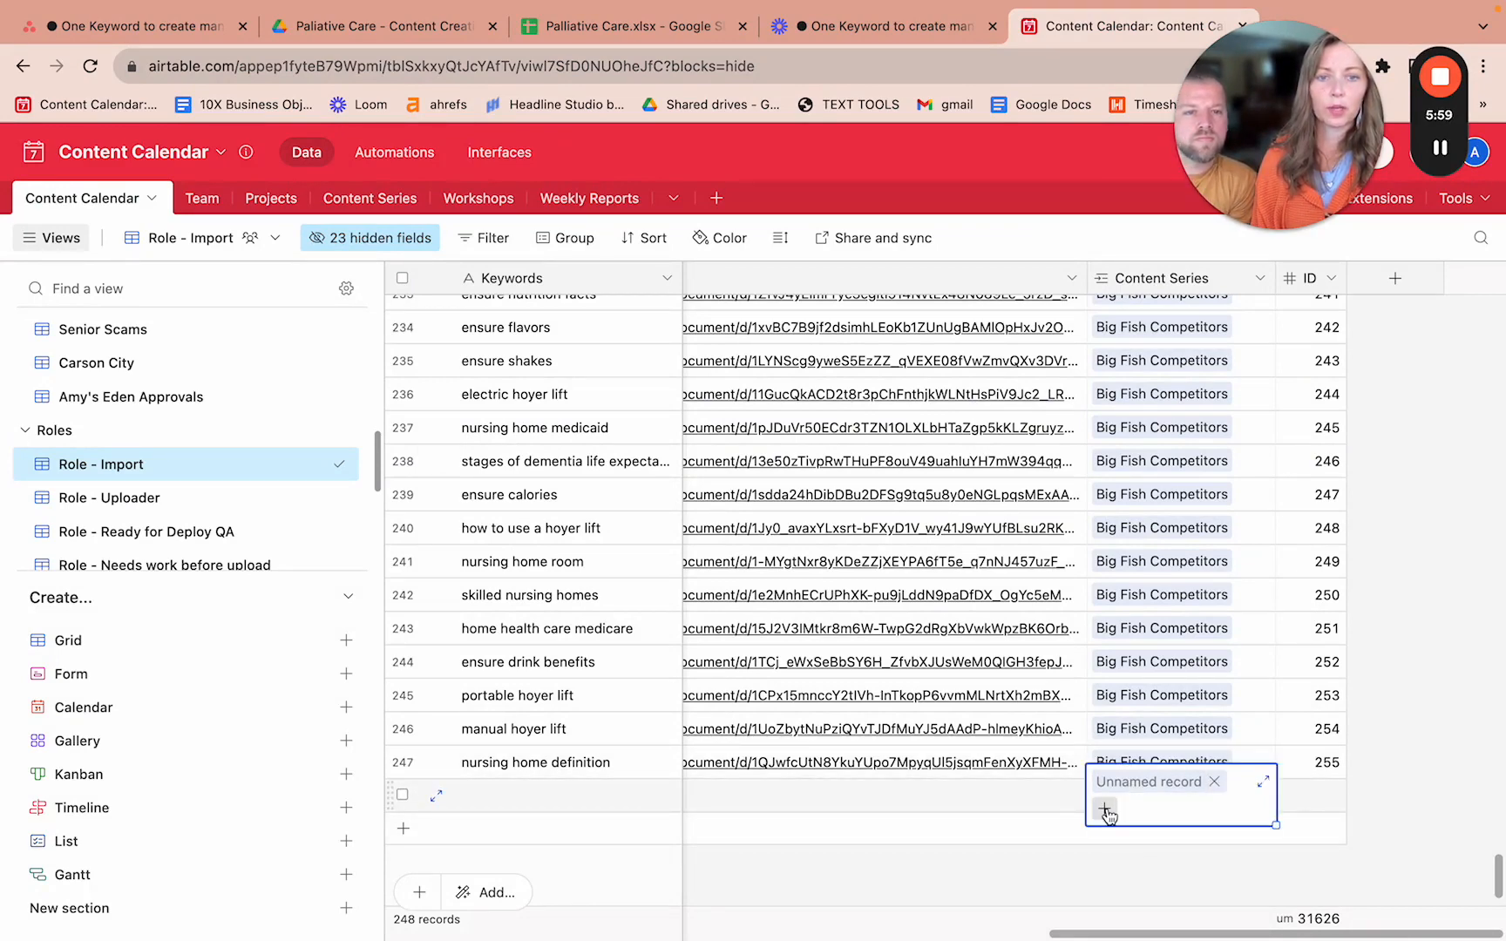
click(1105, 810)
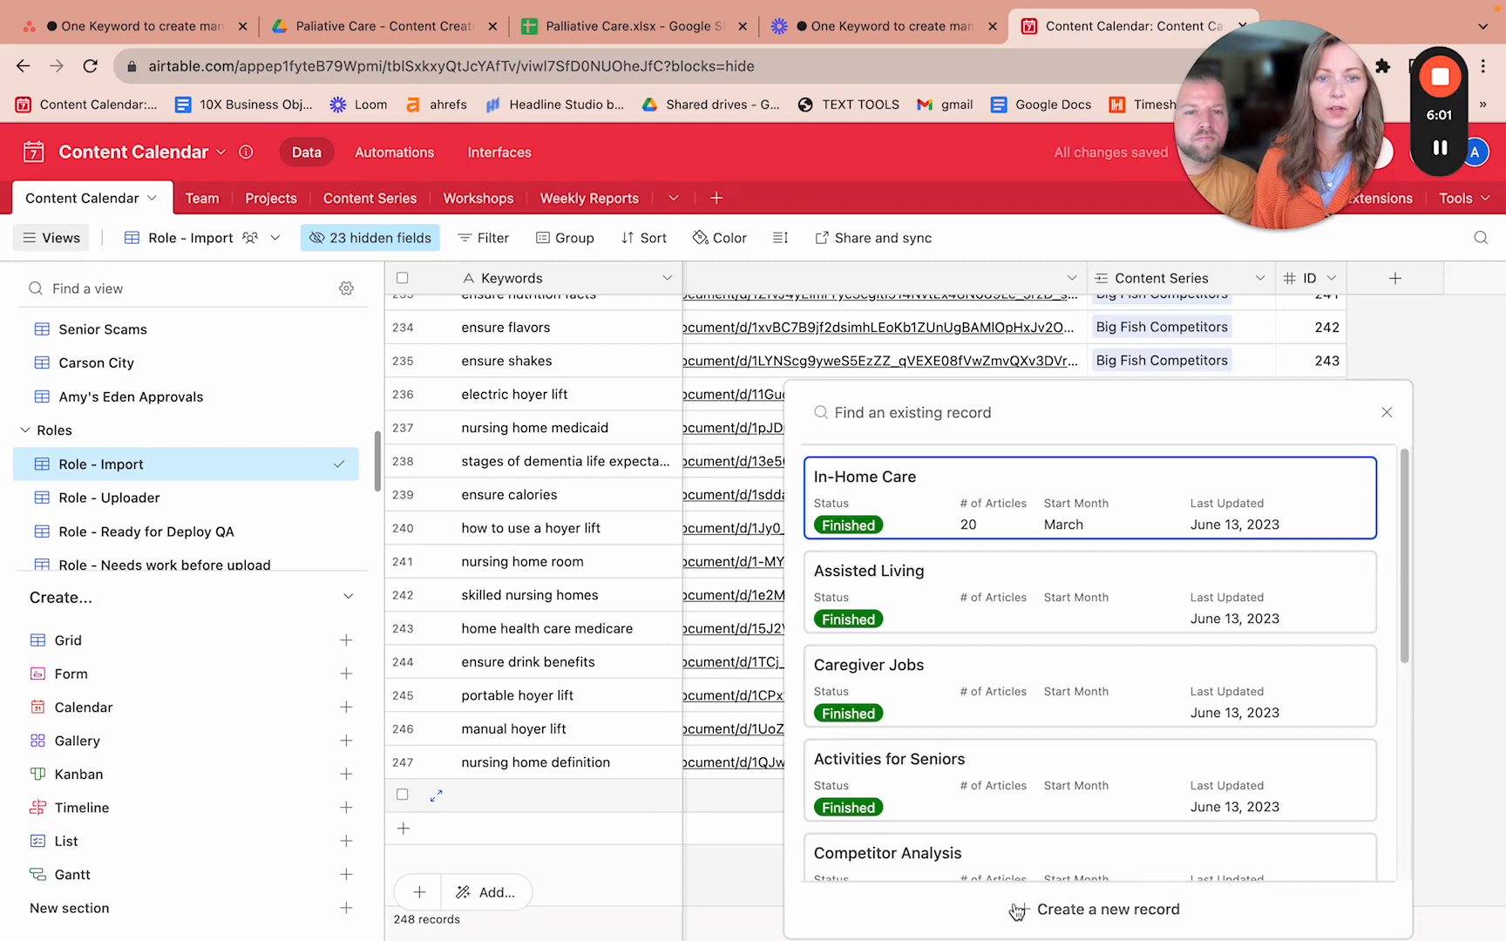
- Create a linked Content Series record named 'Palliative Care', following the Asana checklist
click(1141, 912)
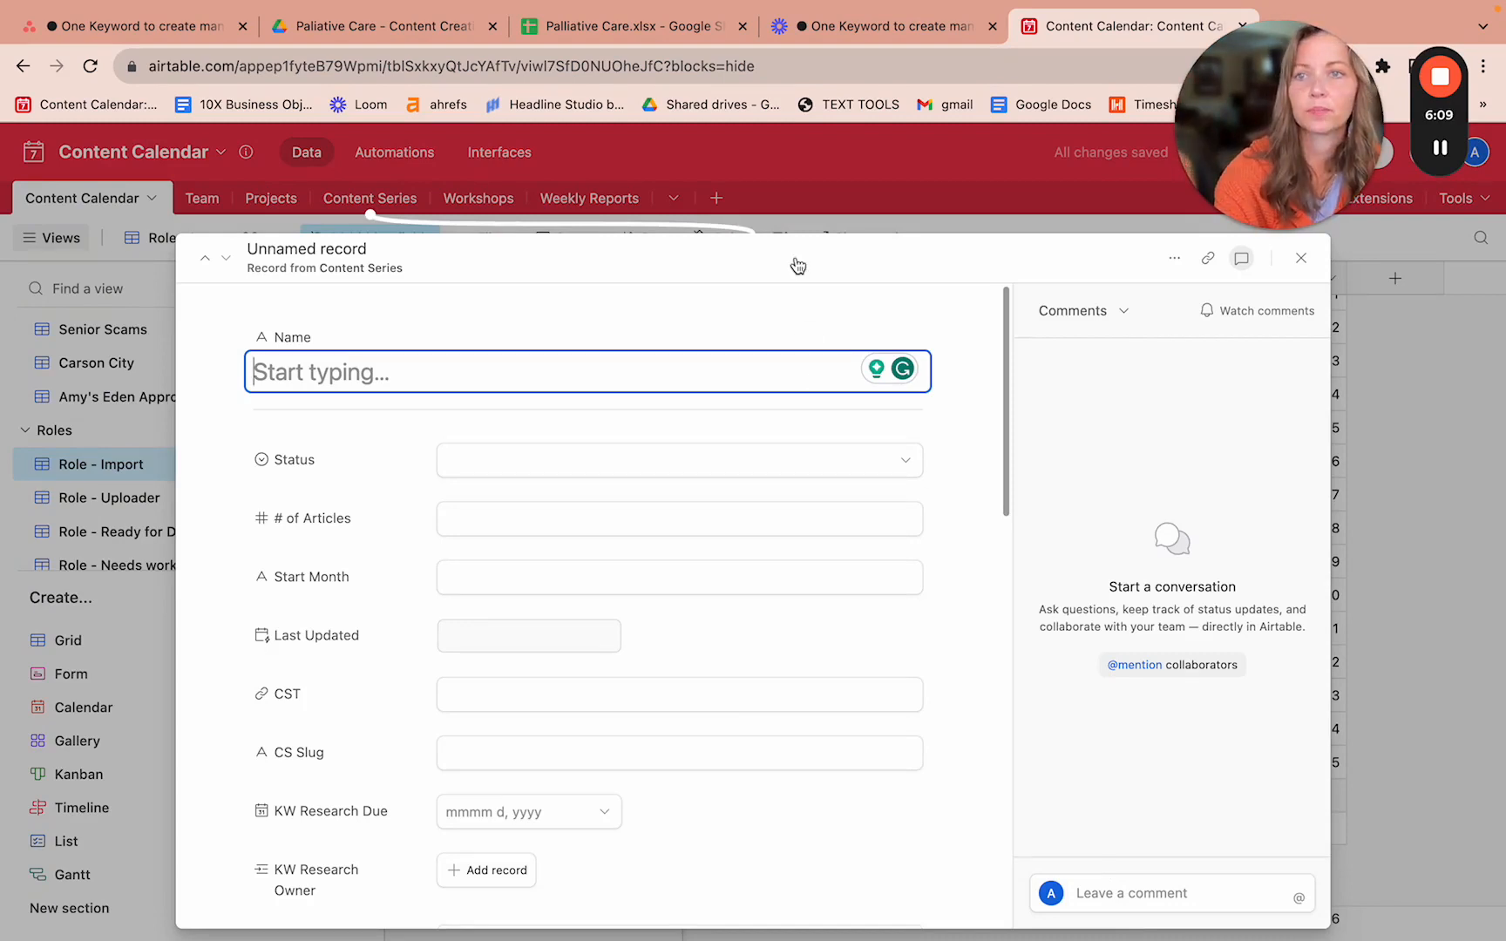
click(118, 32)
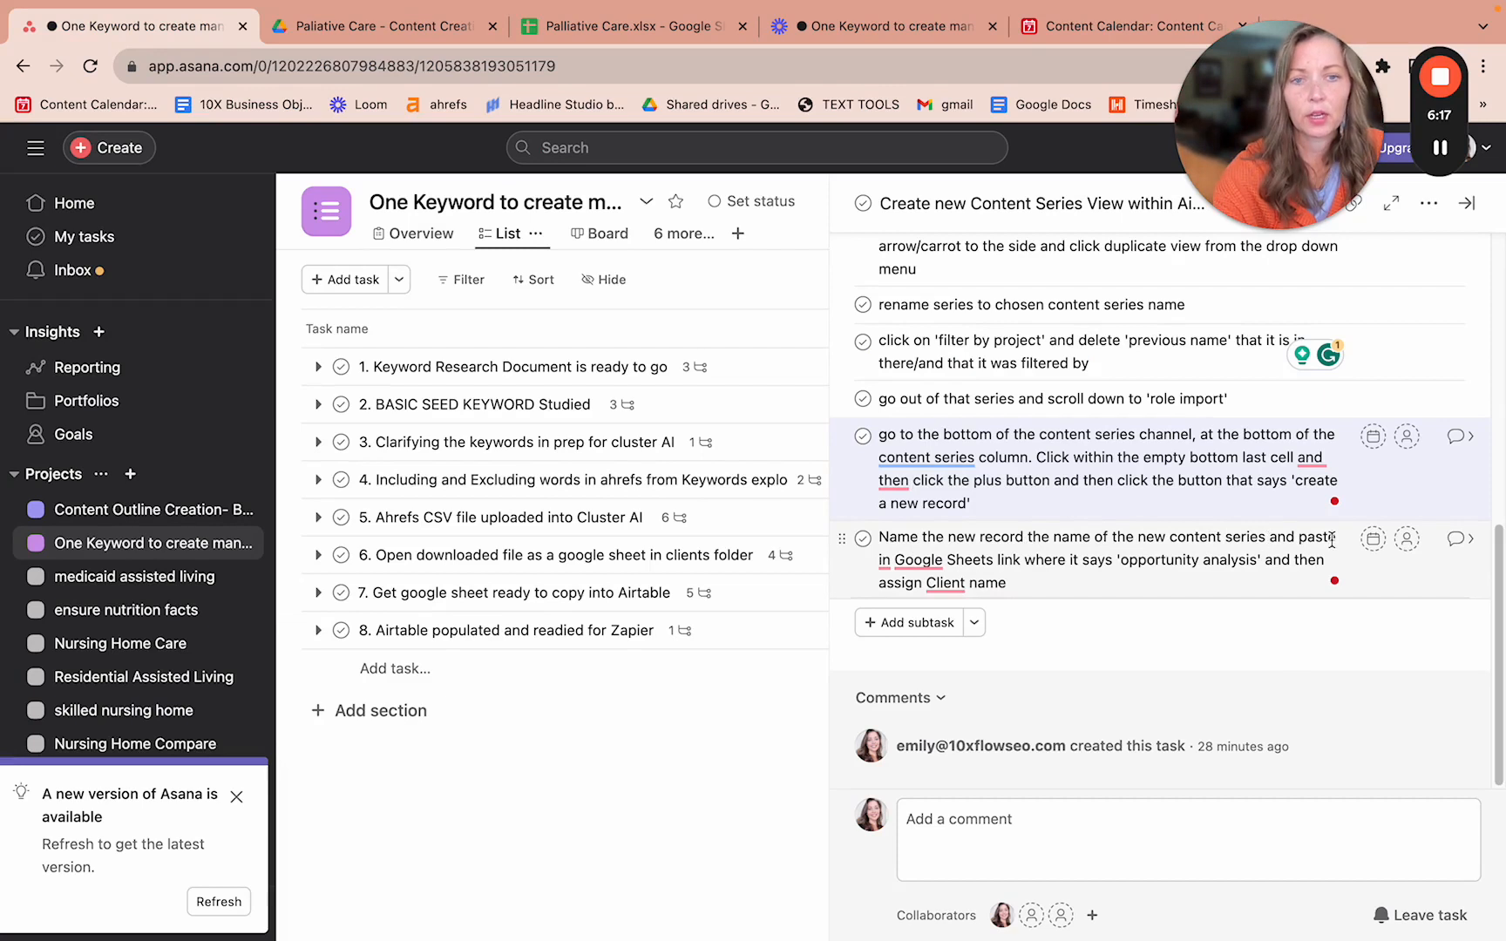
mouse_move(958, 555)
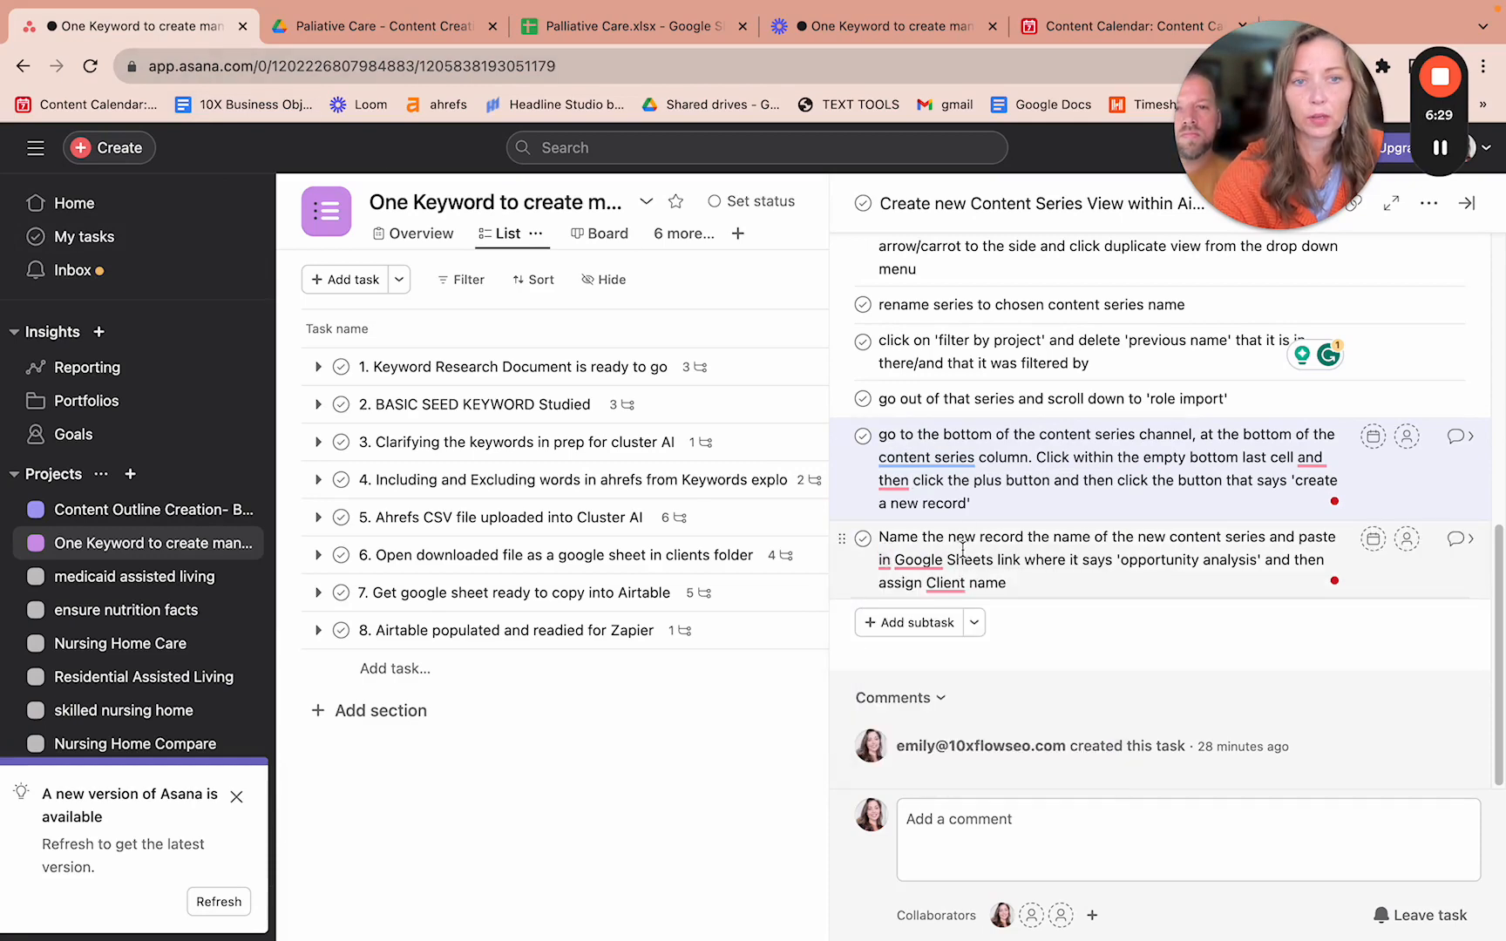
click(1113, 31)
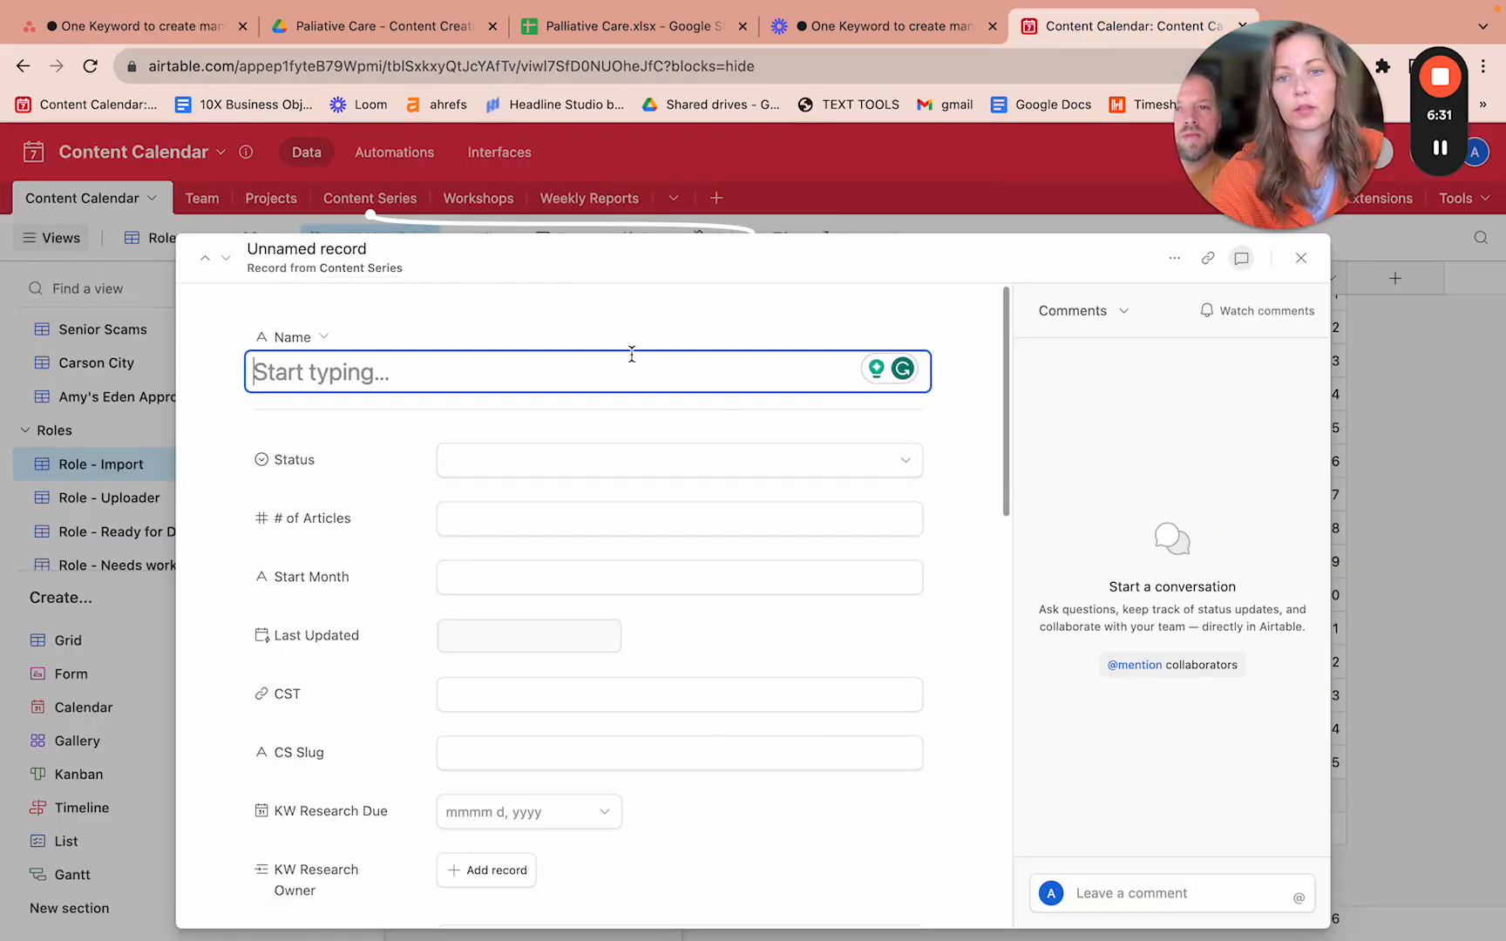
text(Pa)
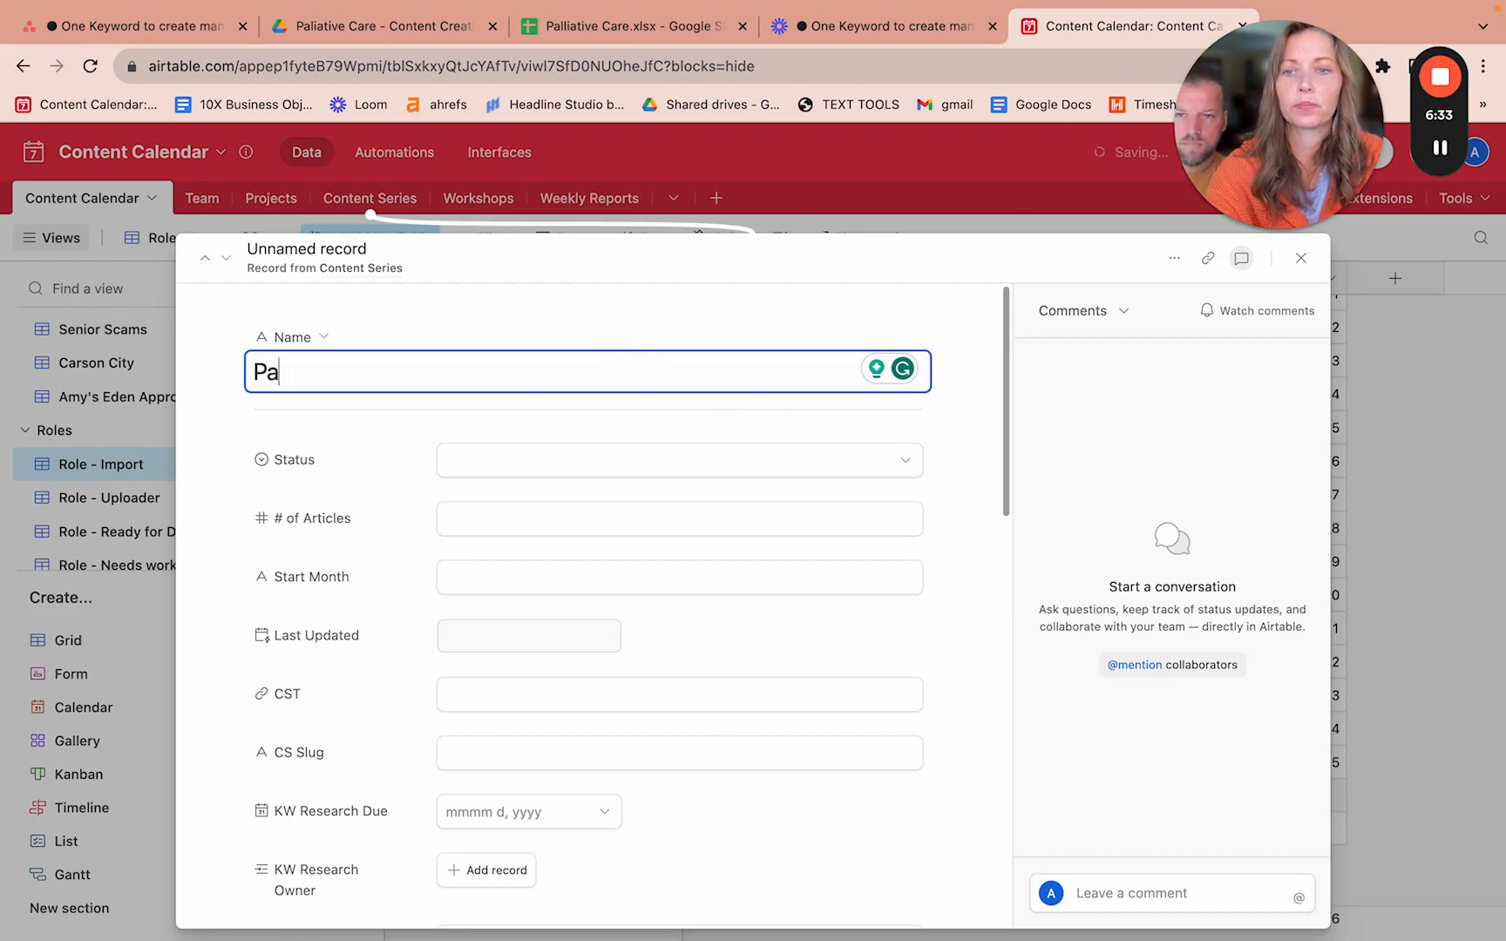
text(lliative )
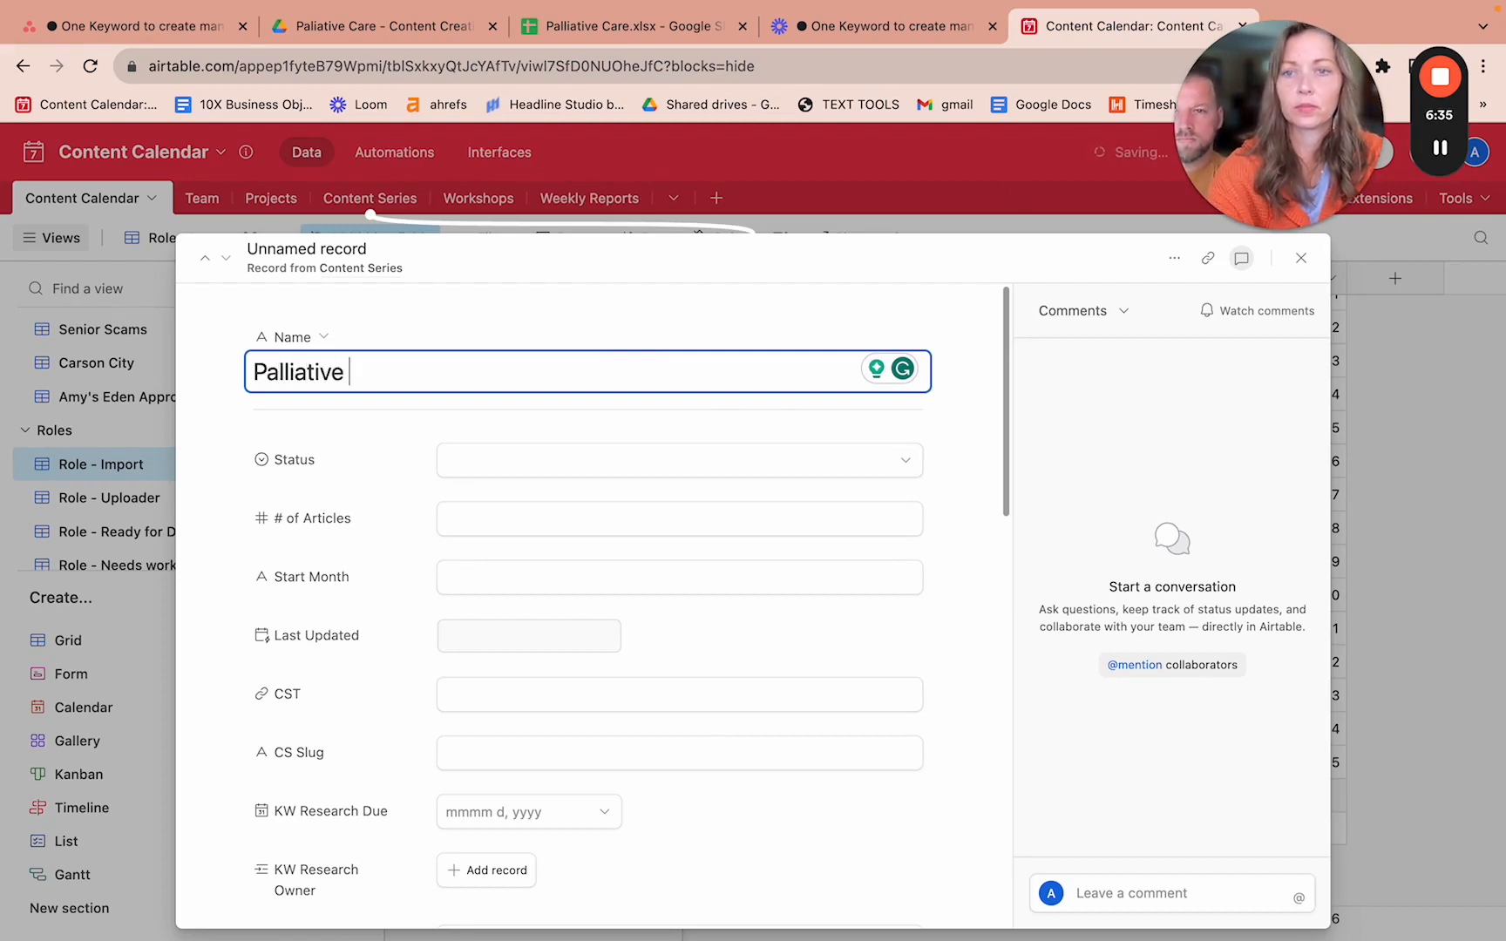
text(Care)
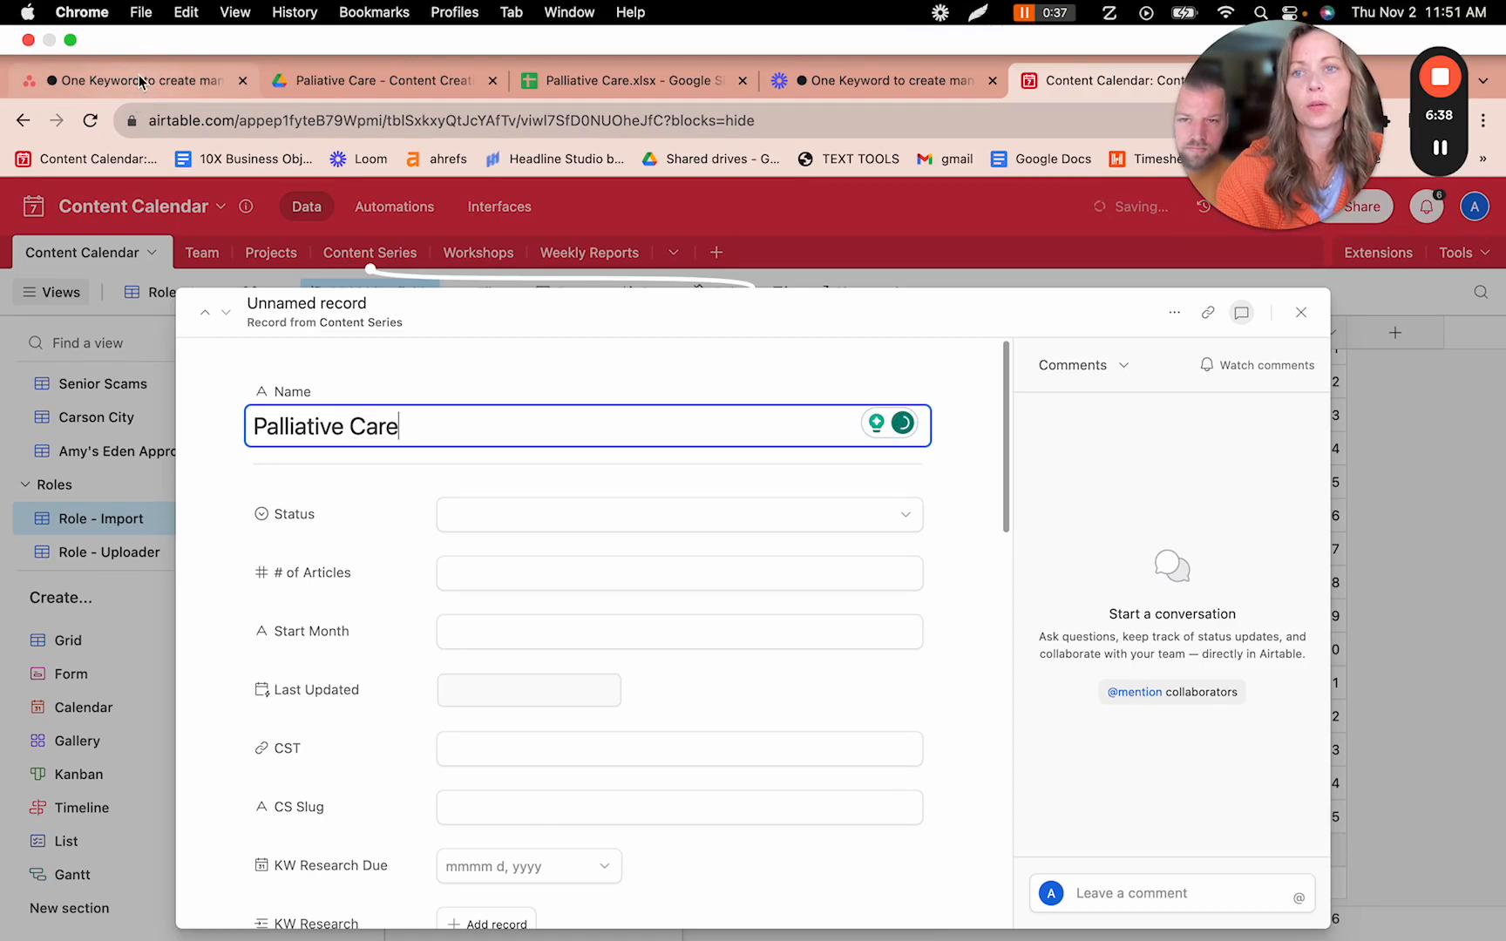
click(139, 80)
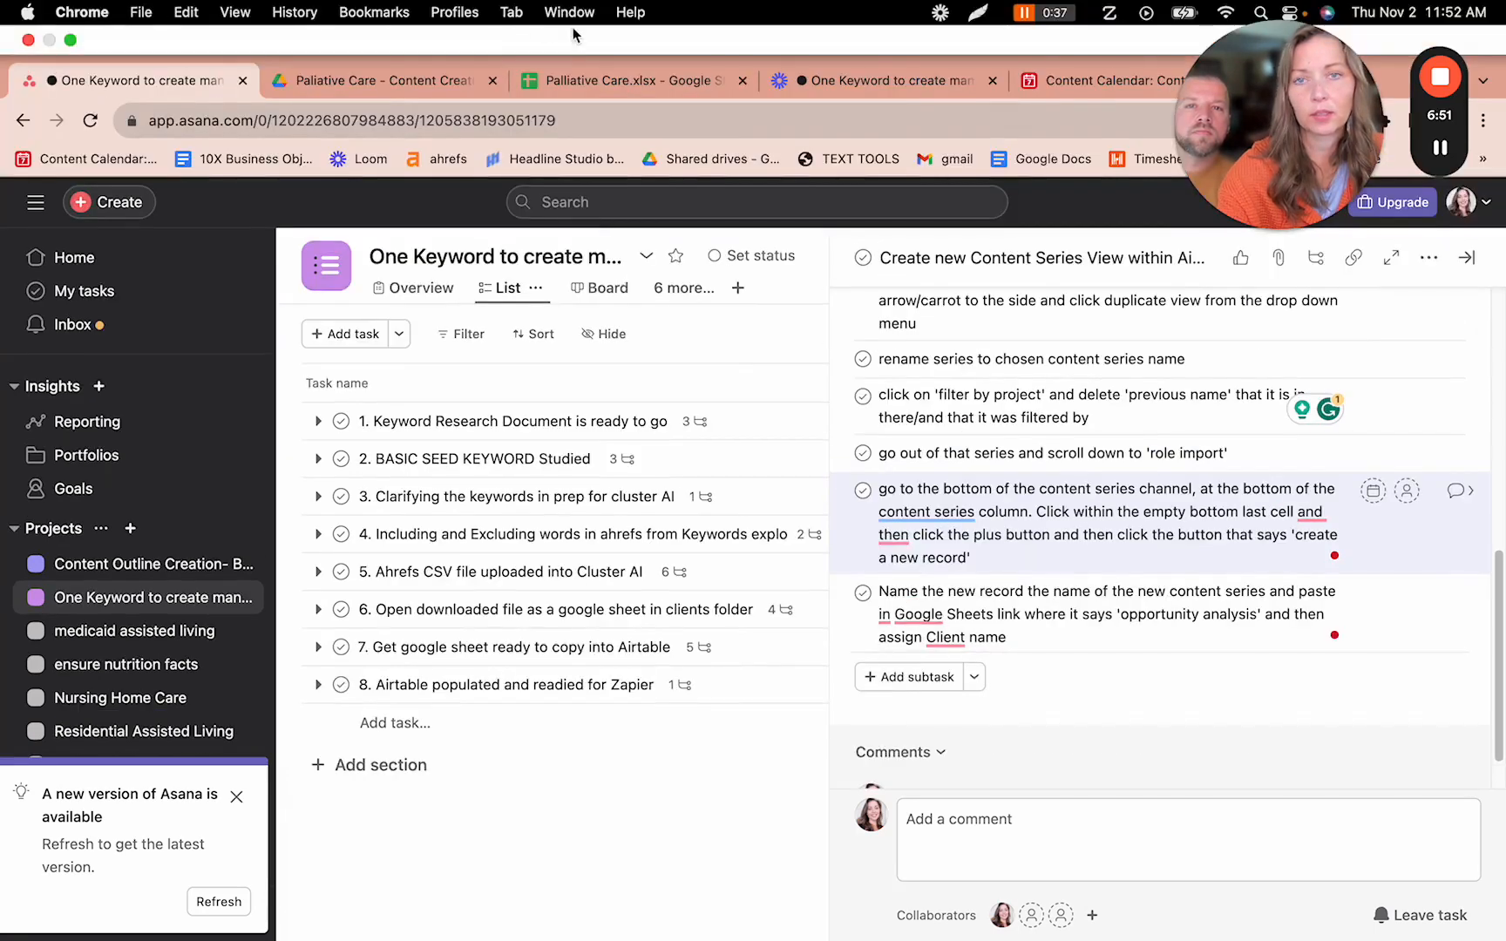
- Copy the Palliative Care.xlsx spreadsheet's share link and return to the new Content Series record
click(610, 27)
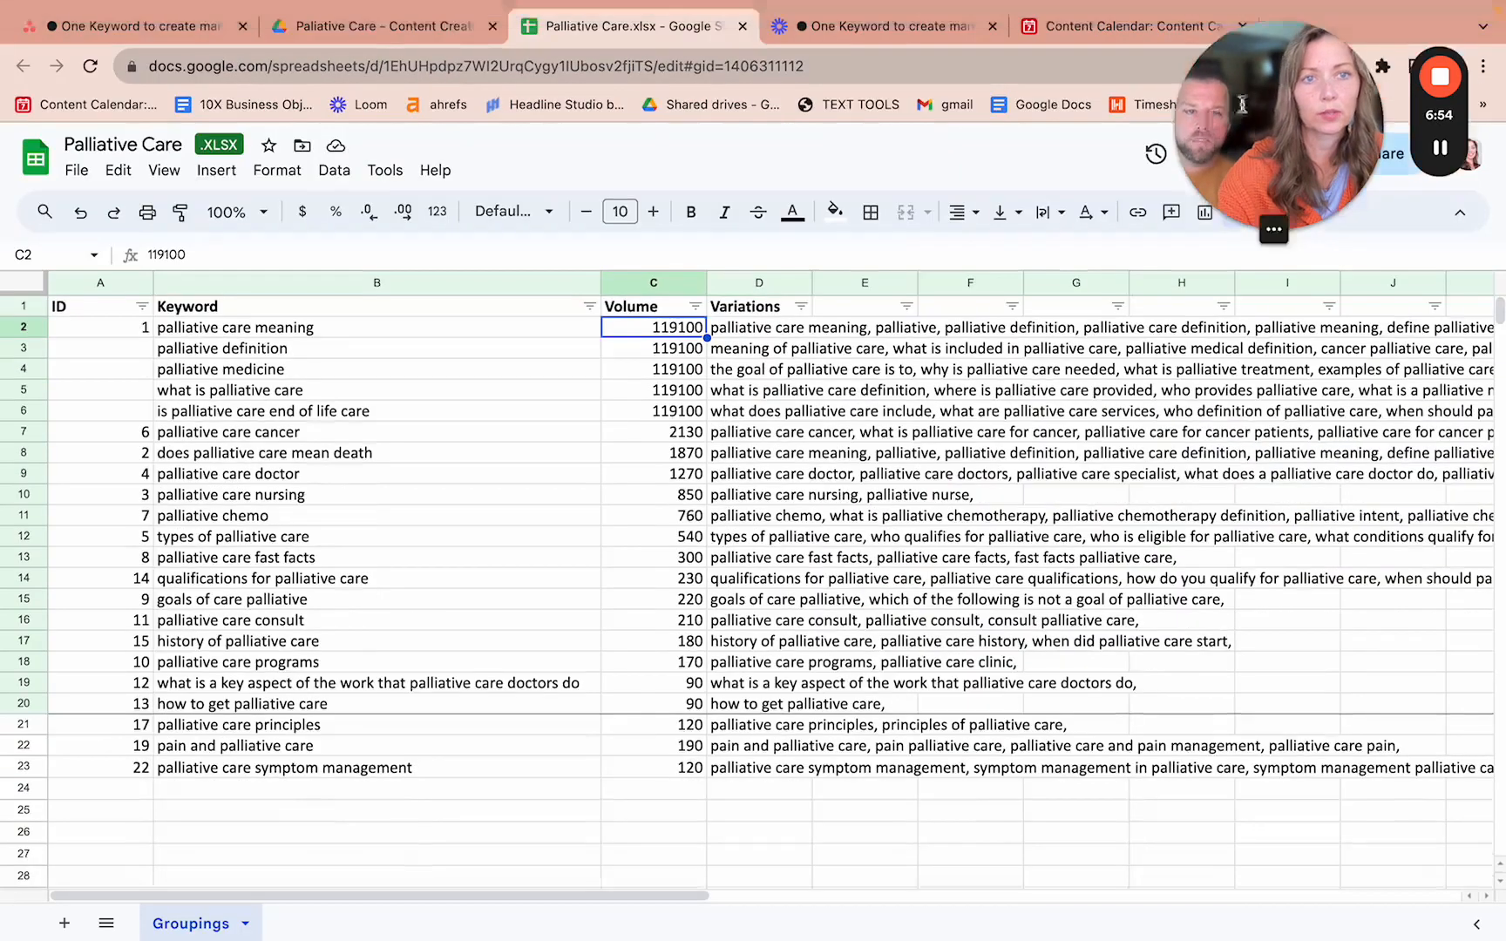
drag(1252, 92, 682, 114)
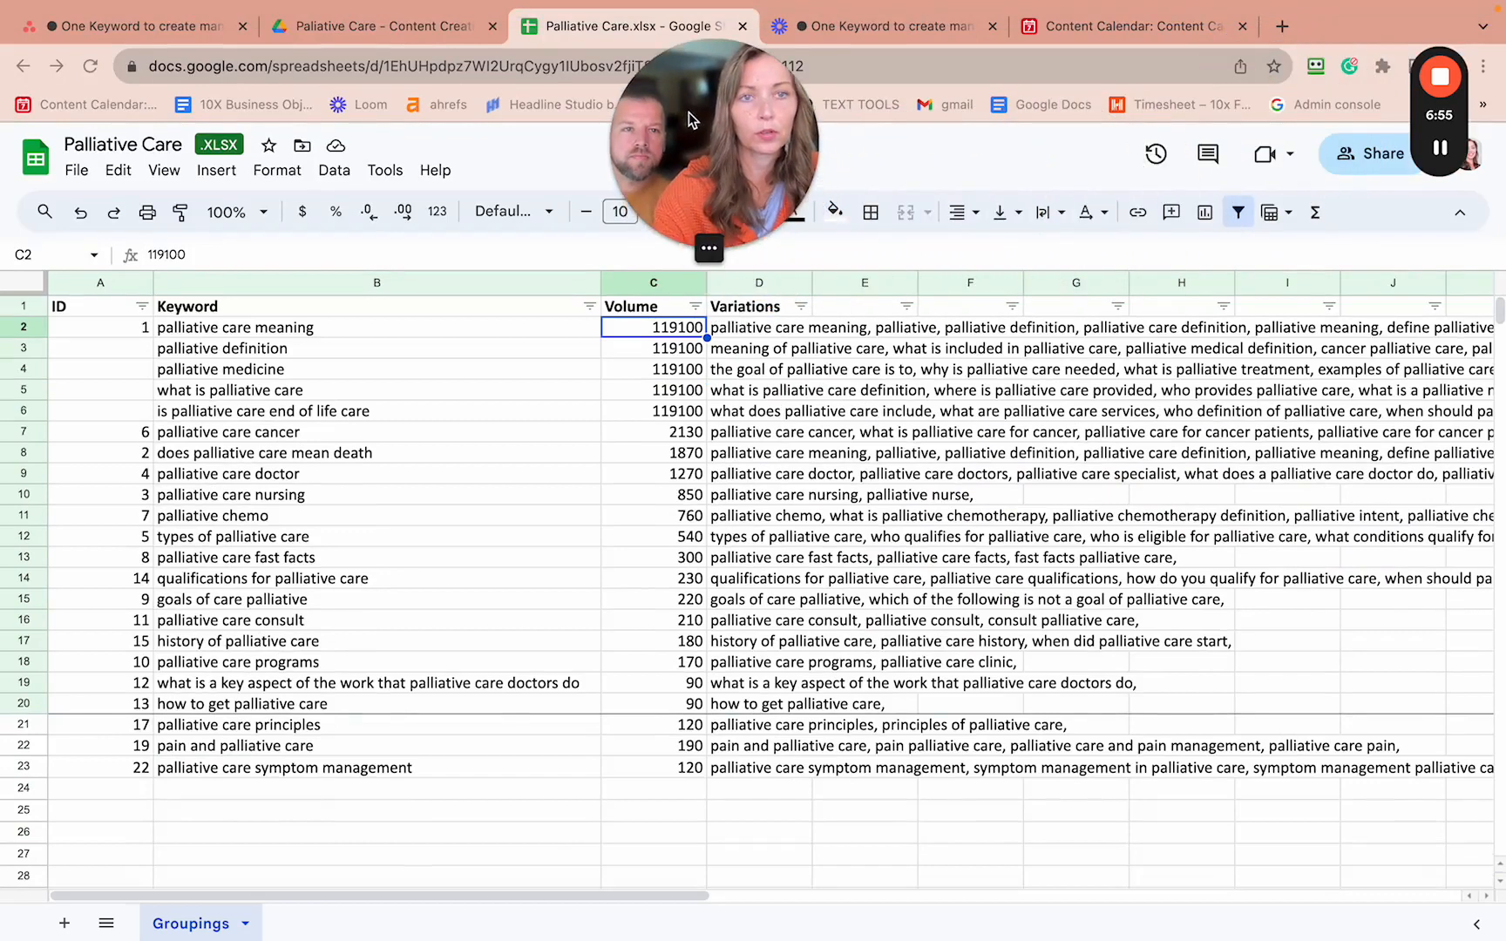
click(1249, 73)
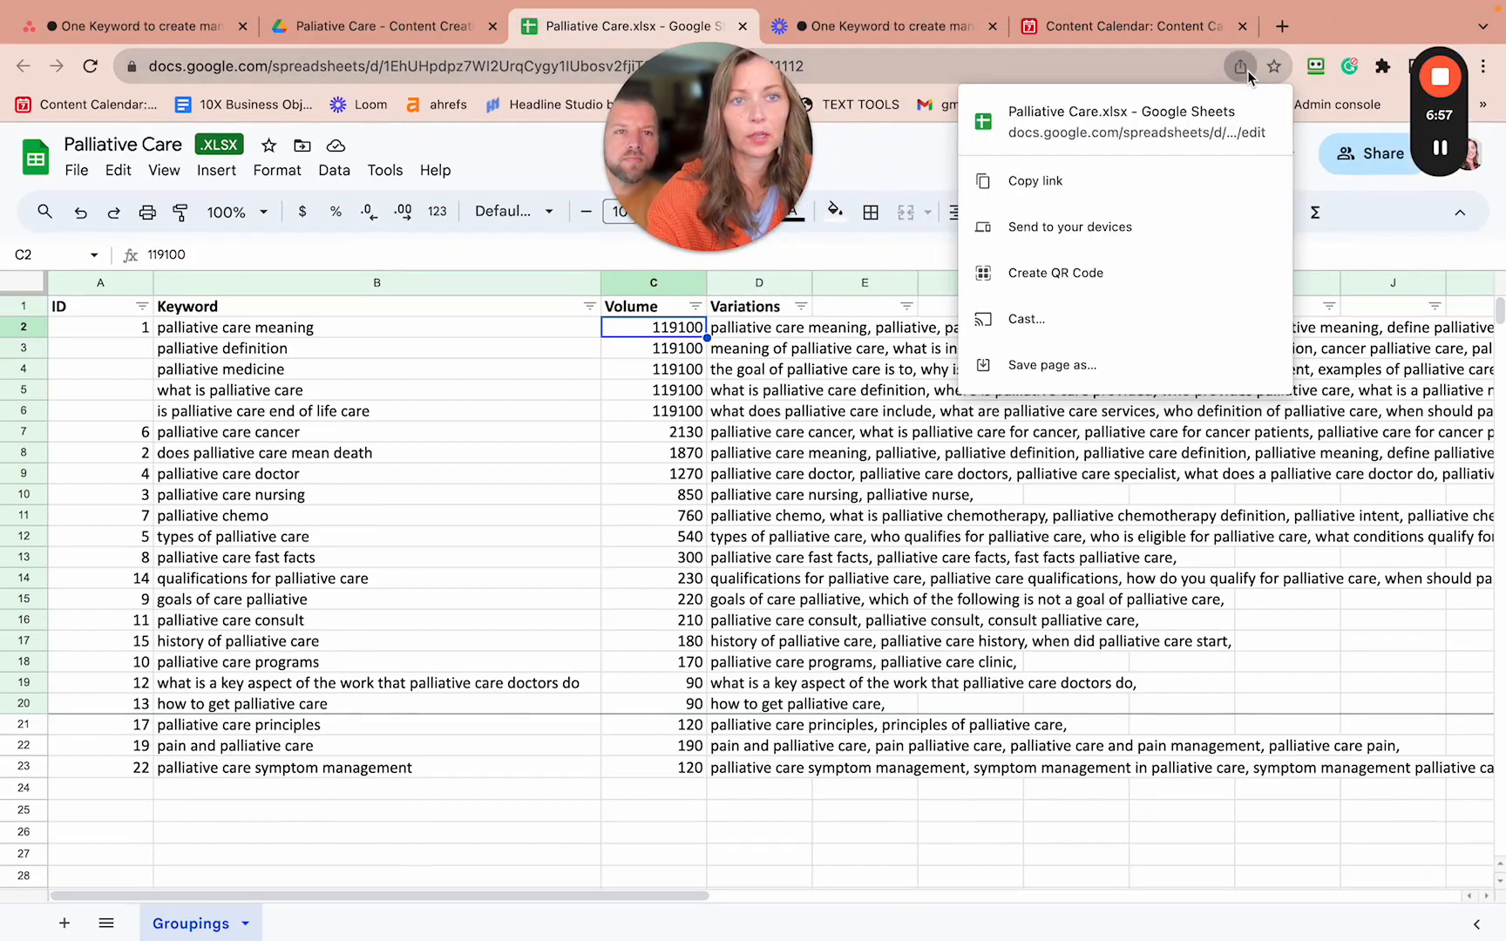
click(1058, 179)
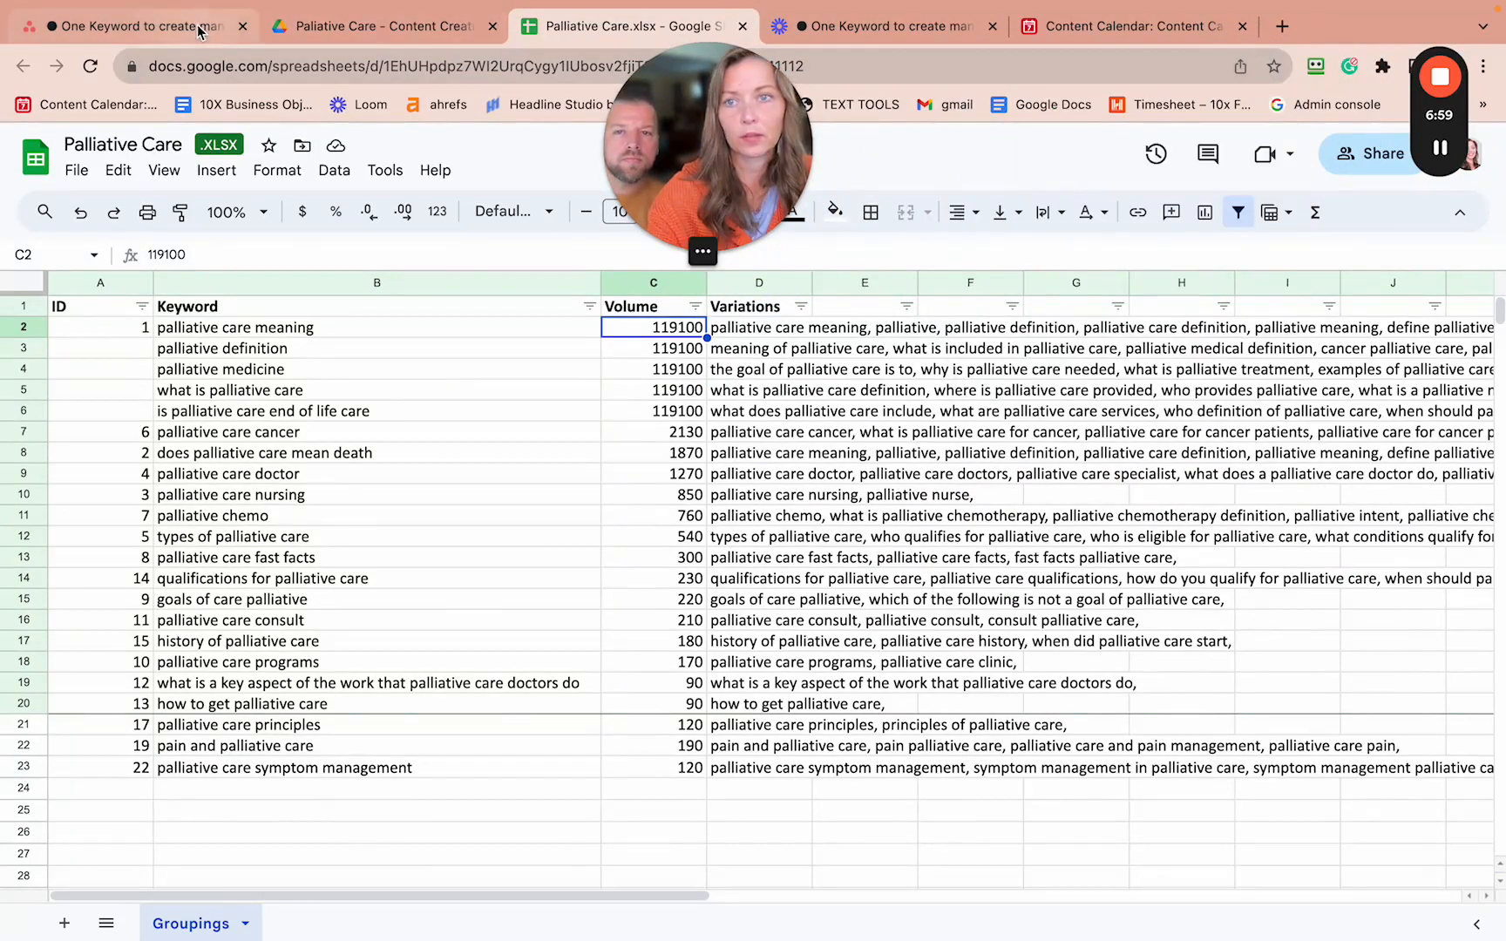
click(139, 26)
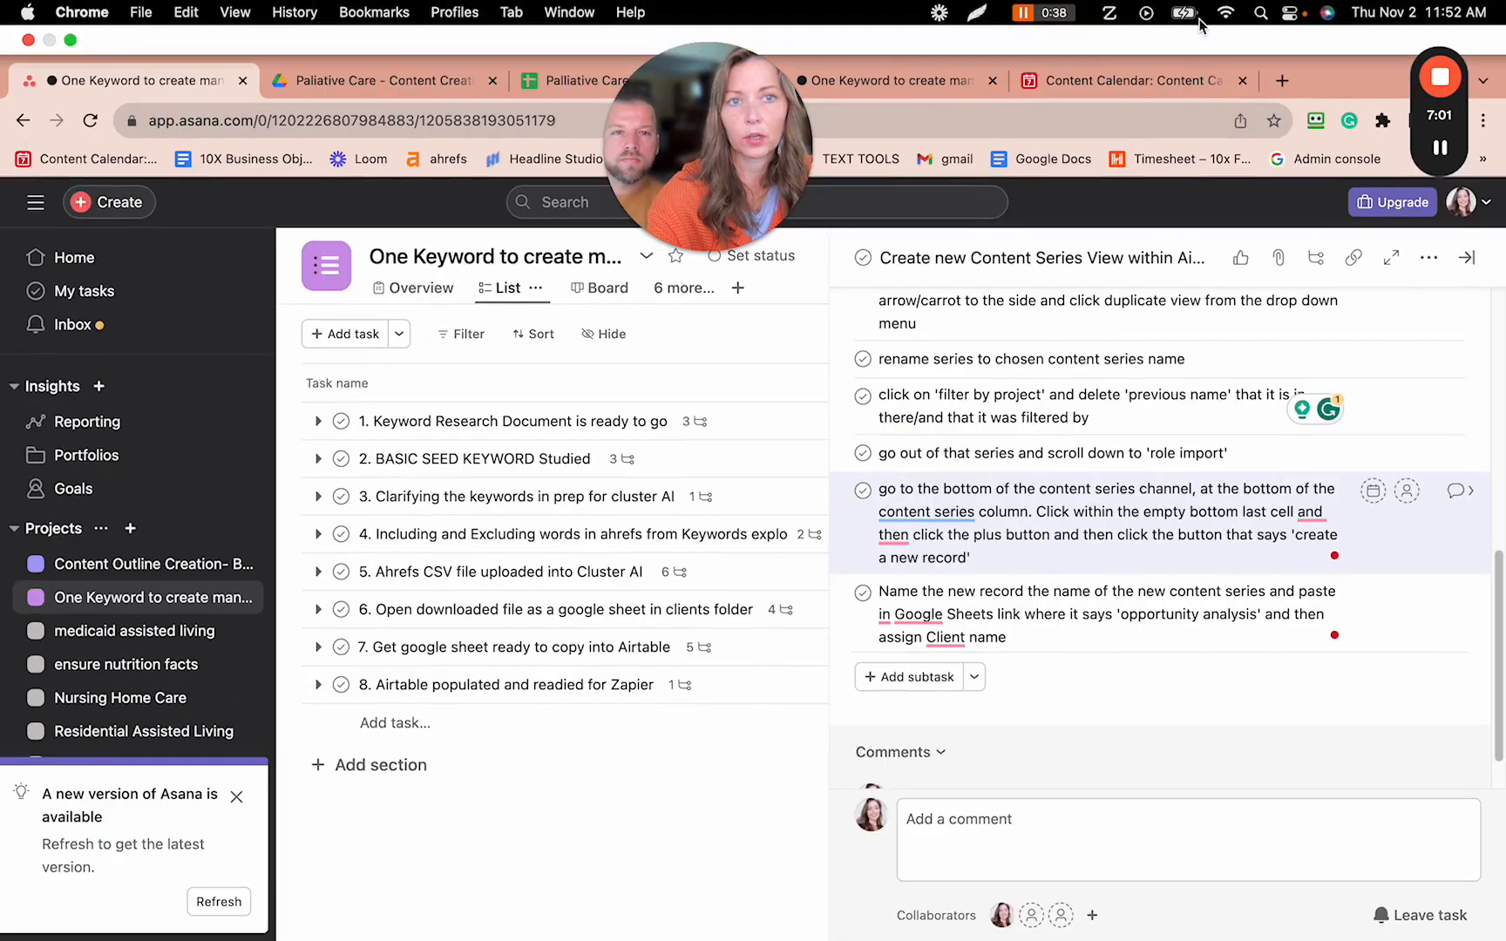
click(1160, 26)
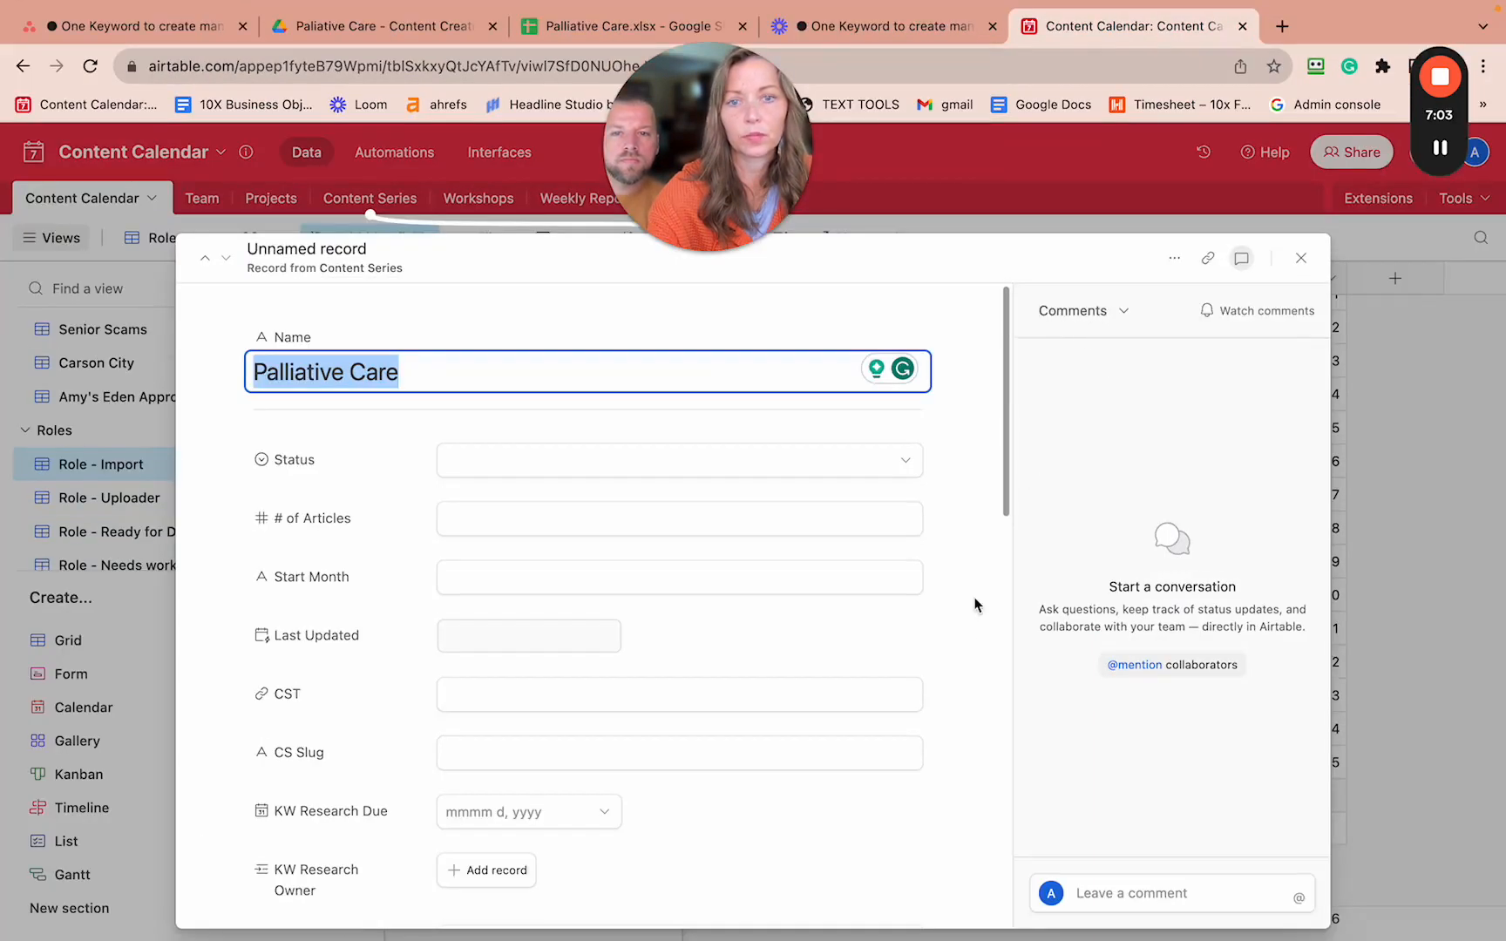
- Paste the Palliative Care Google Sheets link into the record's Opportunity Analysis field
click(959, 676)
scroll(959, 676, down, 5)
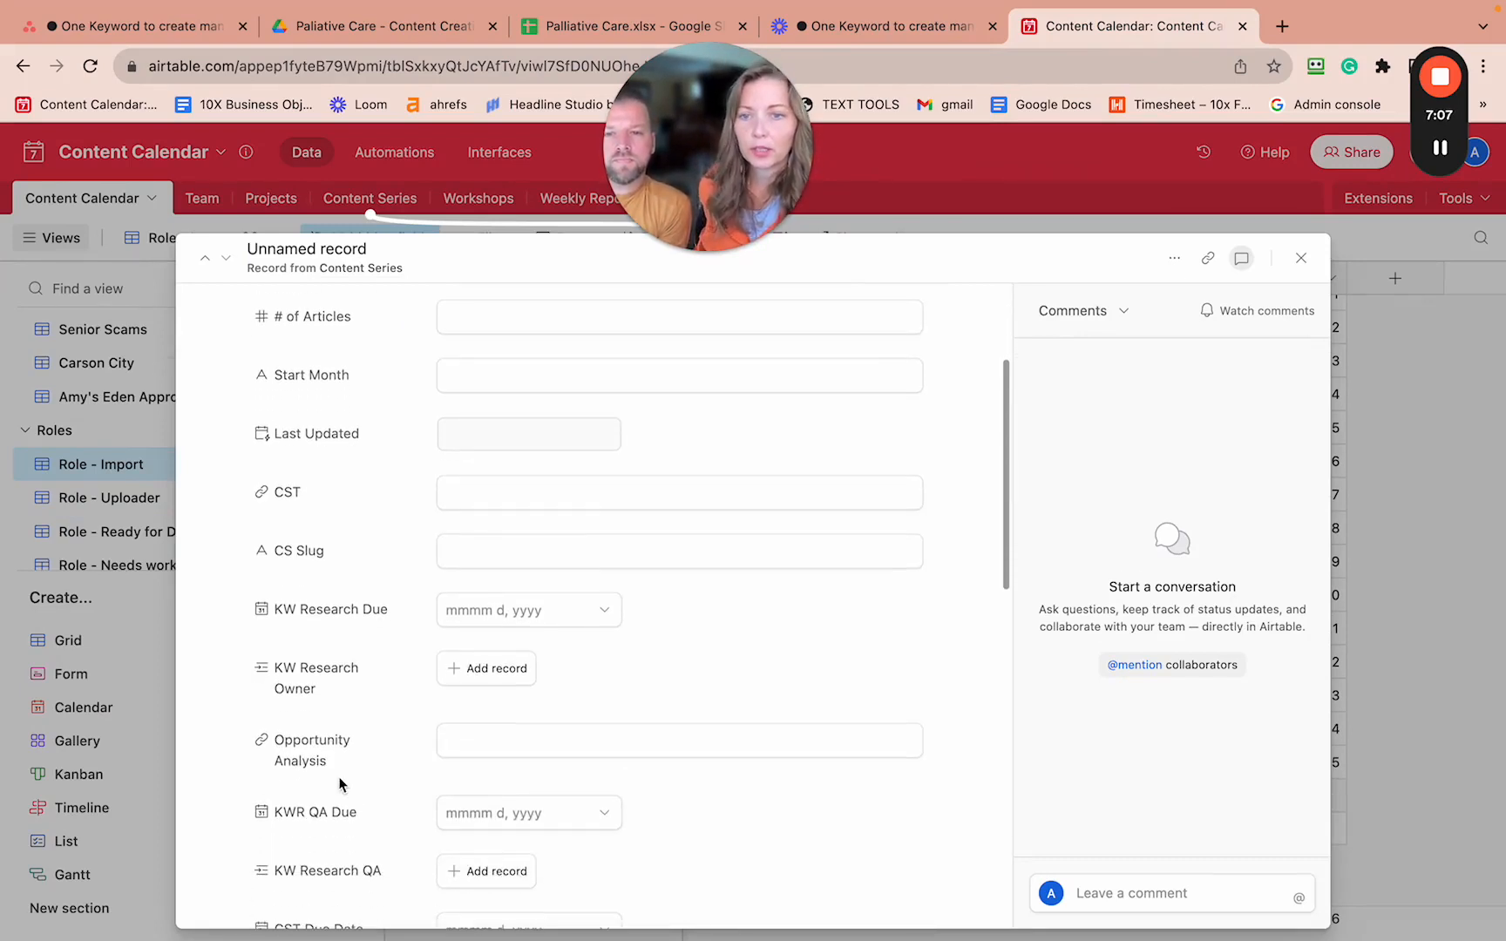
click(466, 733)
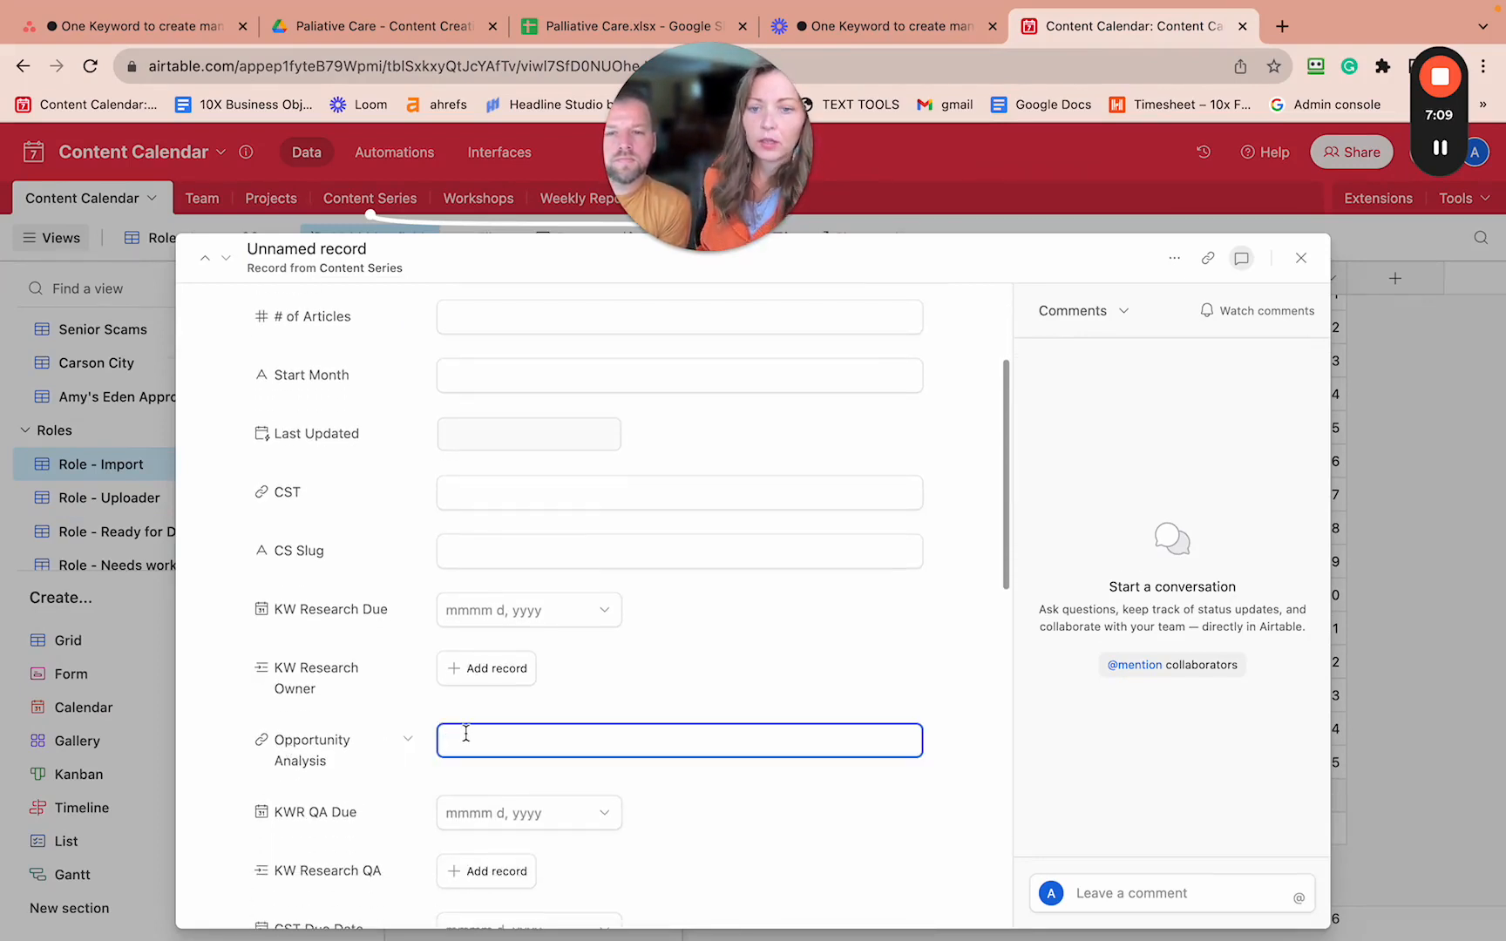
key(super+v)
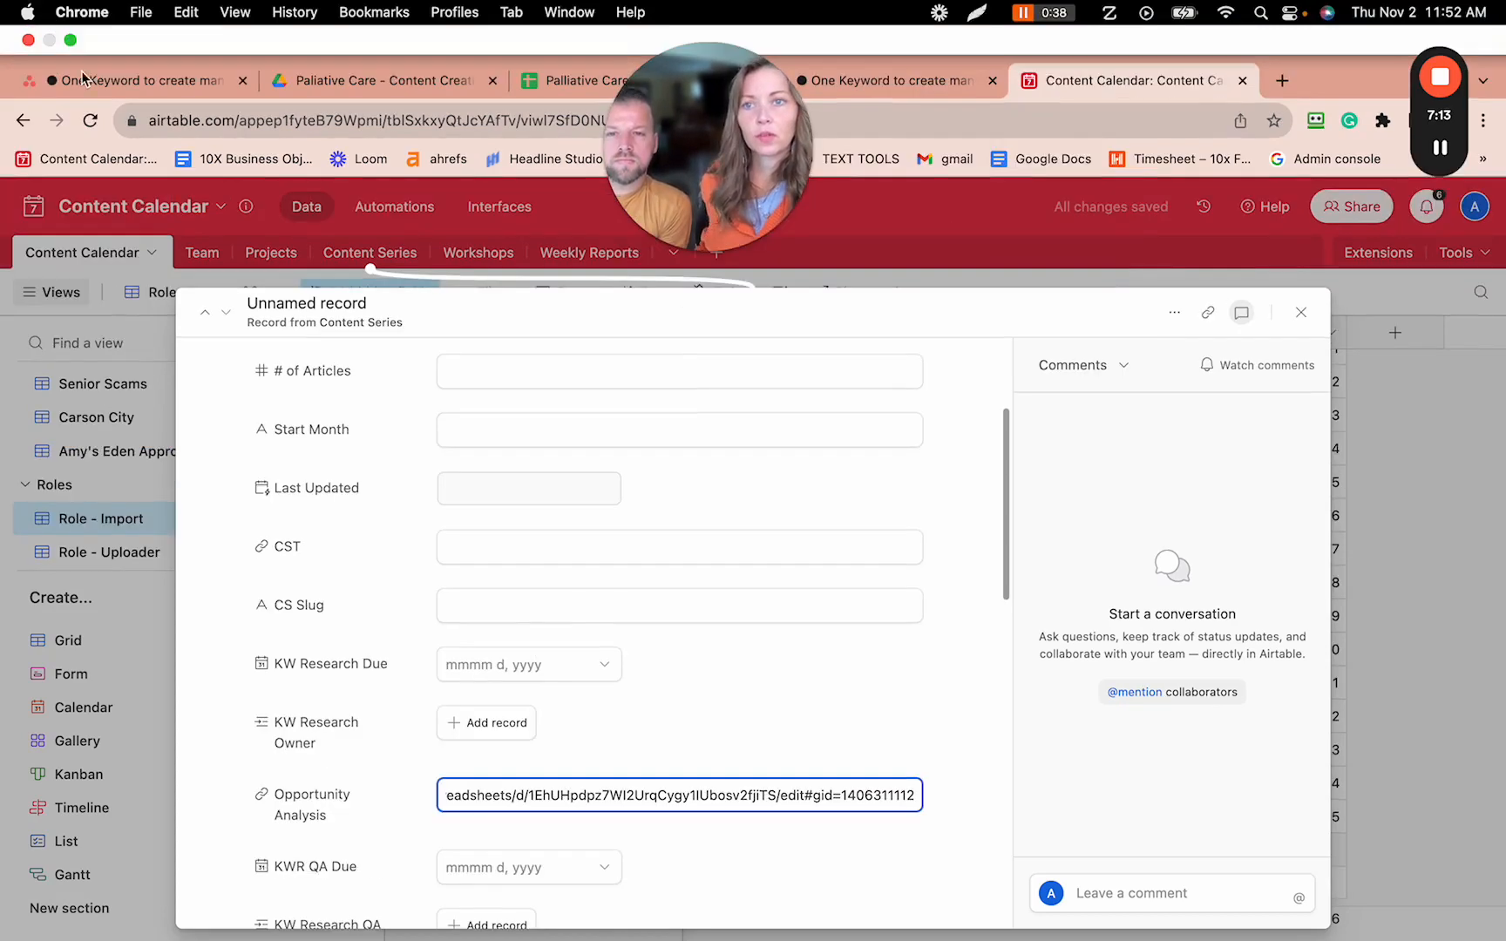
click(85, 30)
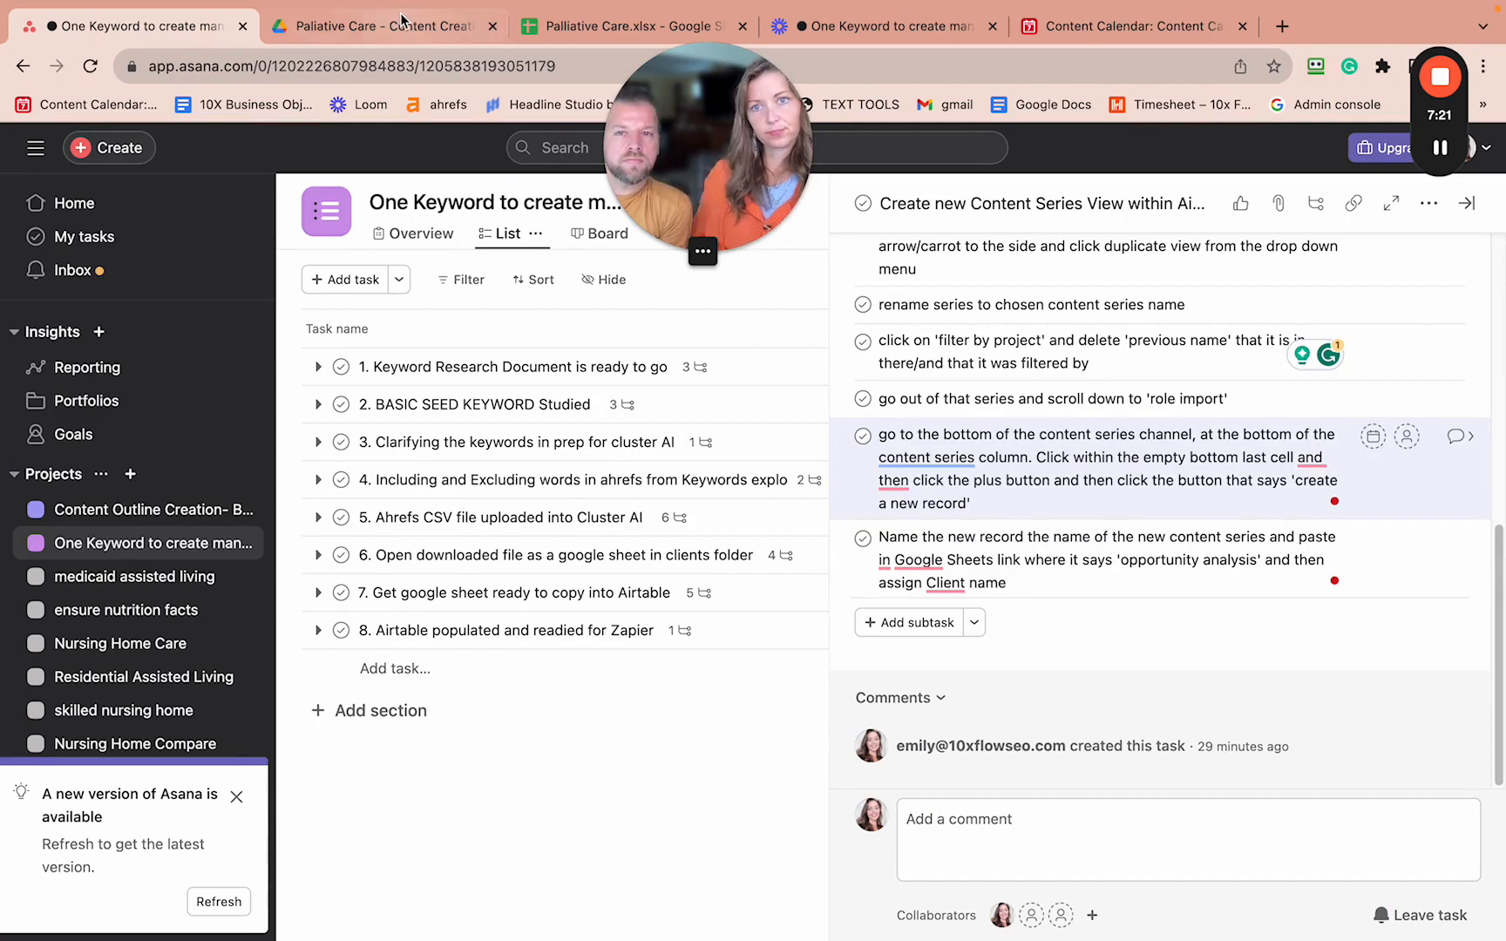
click(1024, 33)
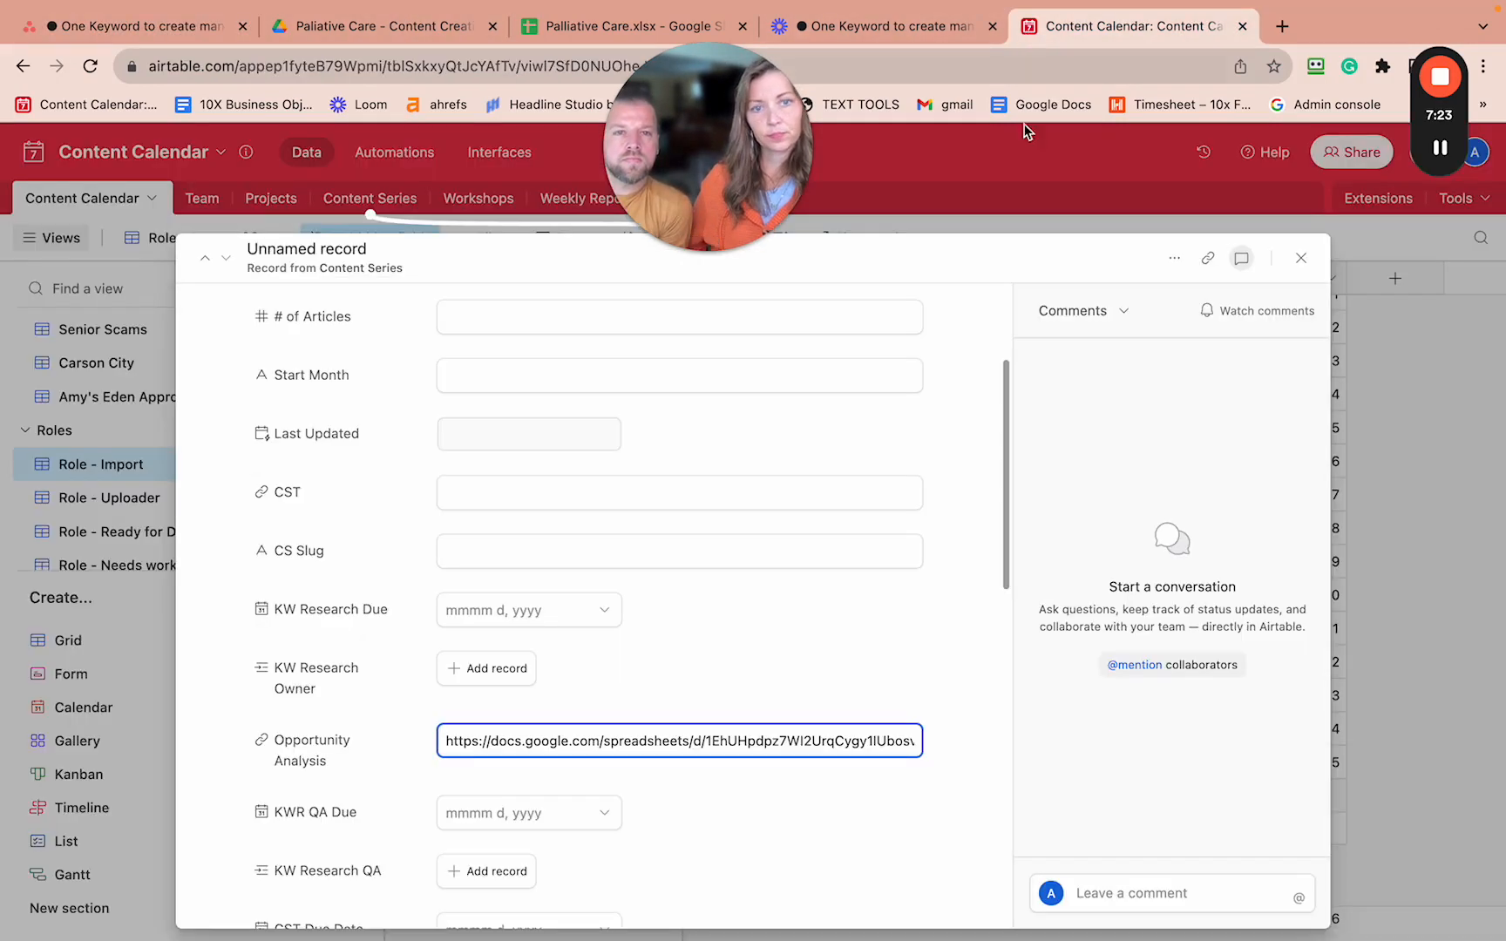
click(748, 623)
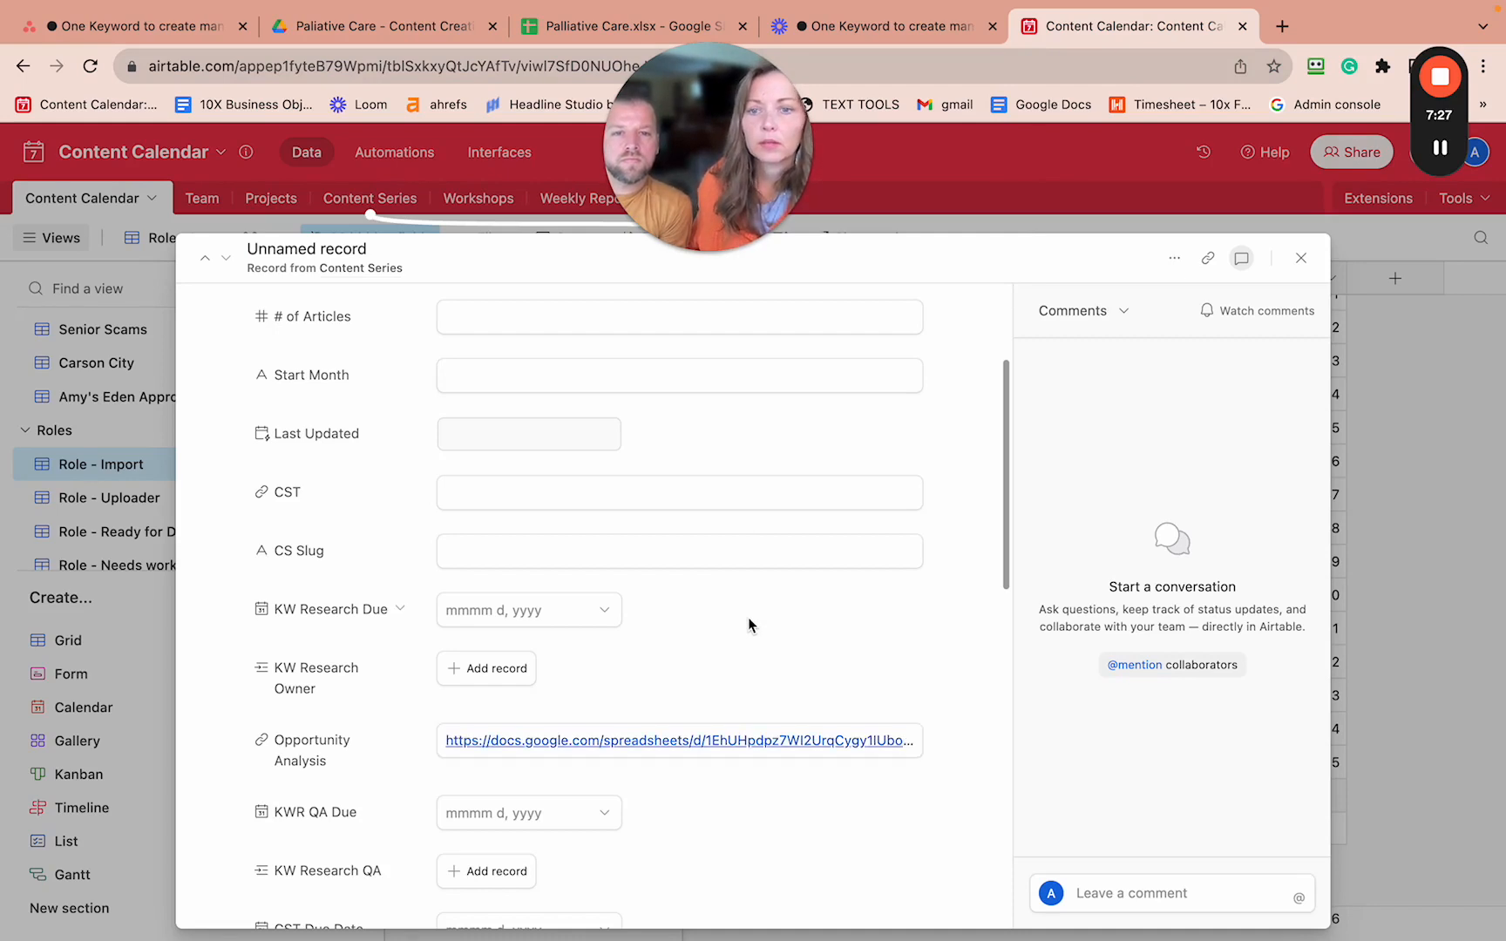
- Scroll through the new record's fields to review what is filled in
scroll(748, 622, down, 4)
scroll(748, 619, down, 5)
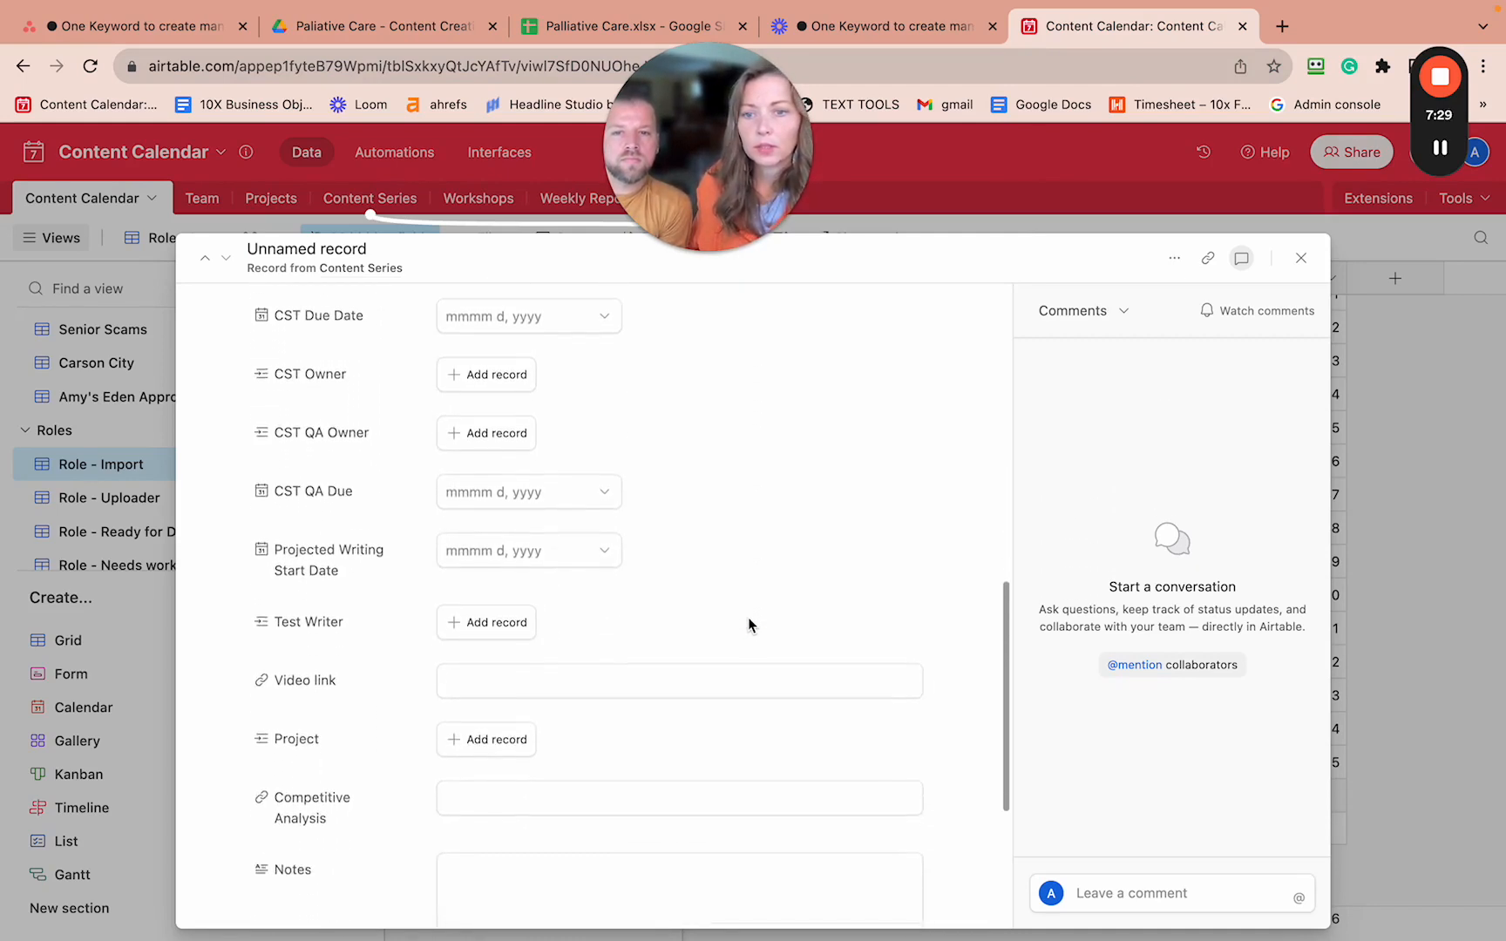
scroll(749, 616, down, 3)
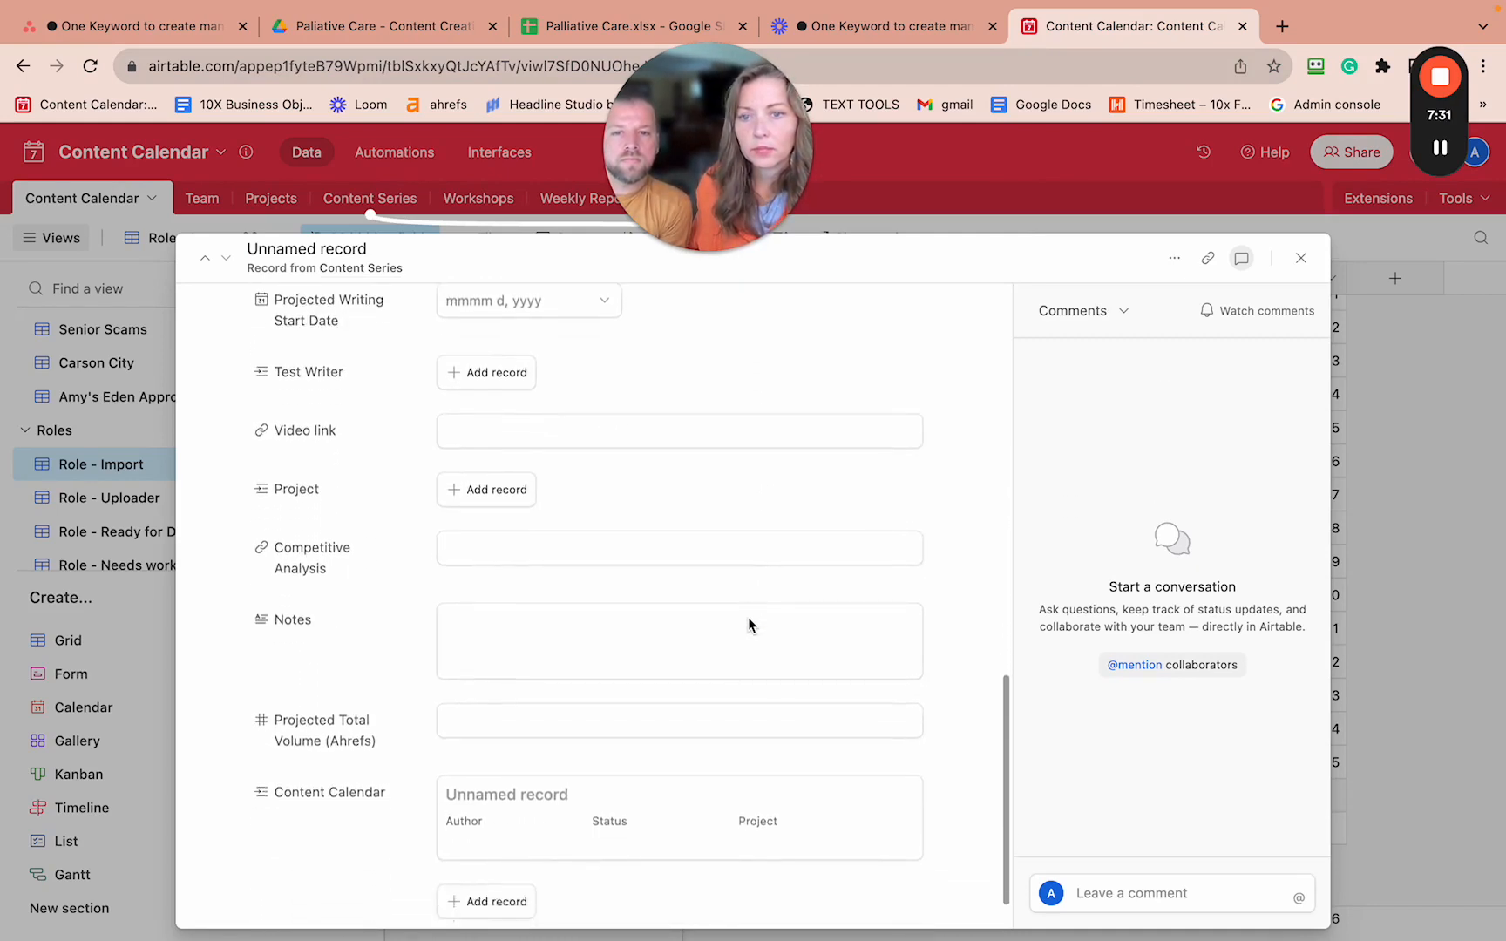
scroll(749, 616, up, 4)
scroll(748, 616, up, 8)
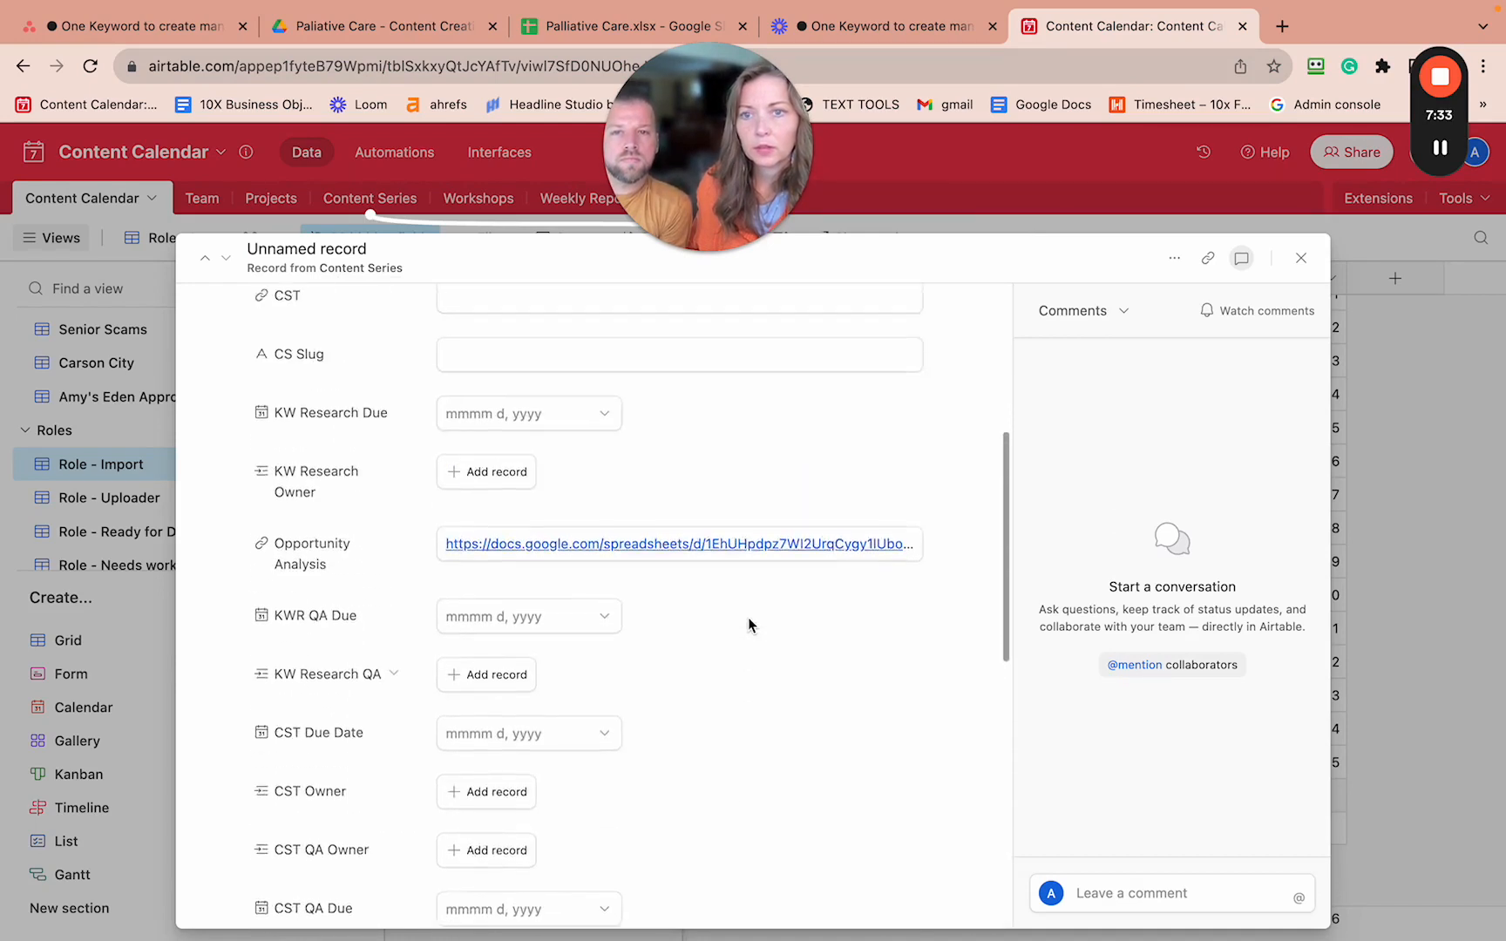
scroll(749, 616, up, 1)
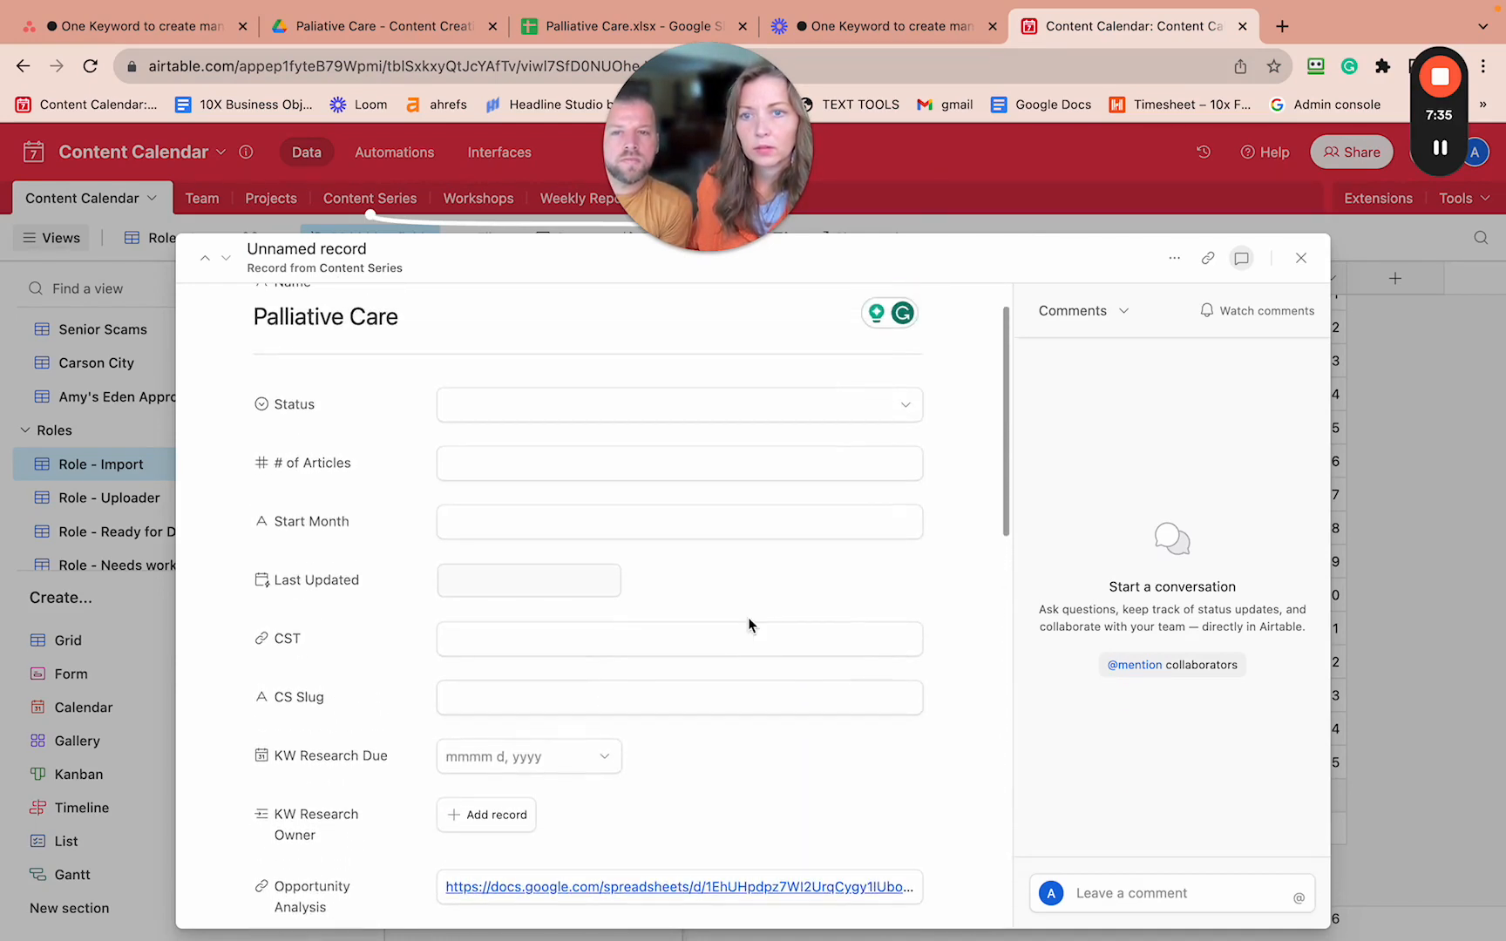
scroll(748, 624, up, 1)
scroll(748, 625, down, 8)
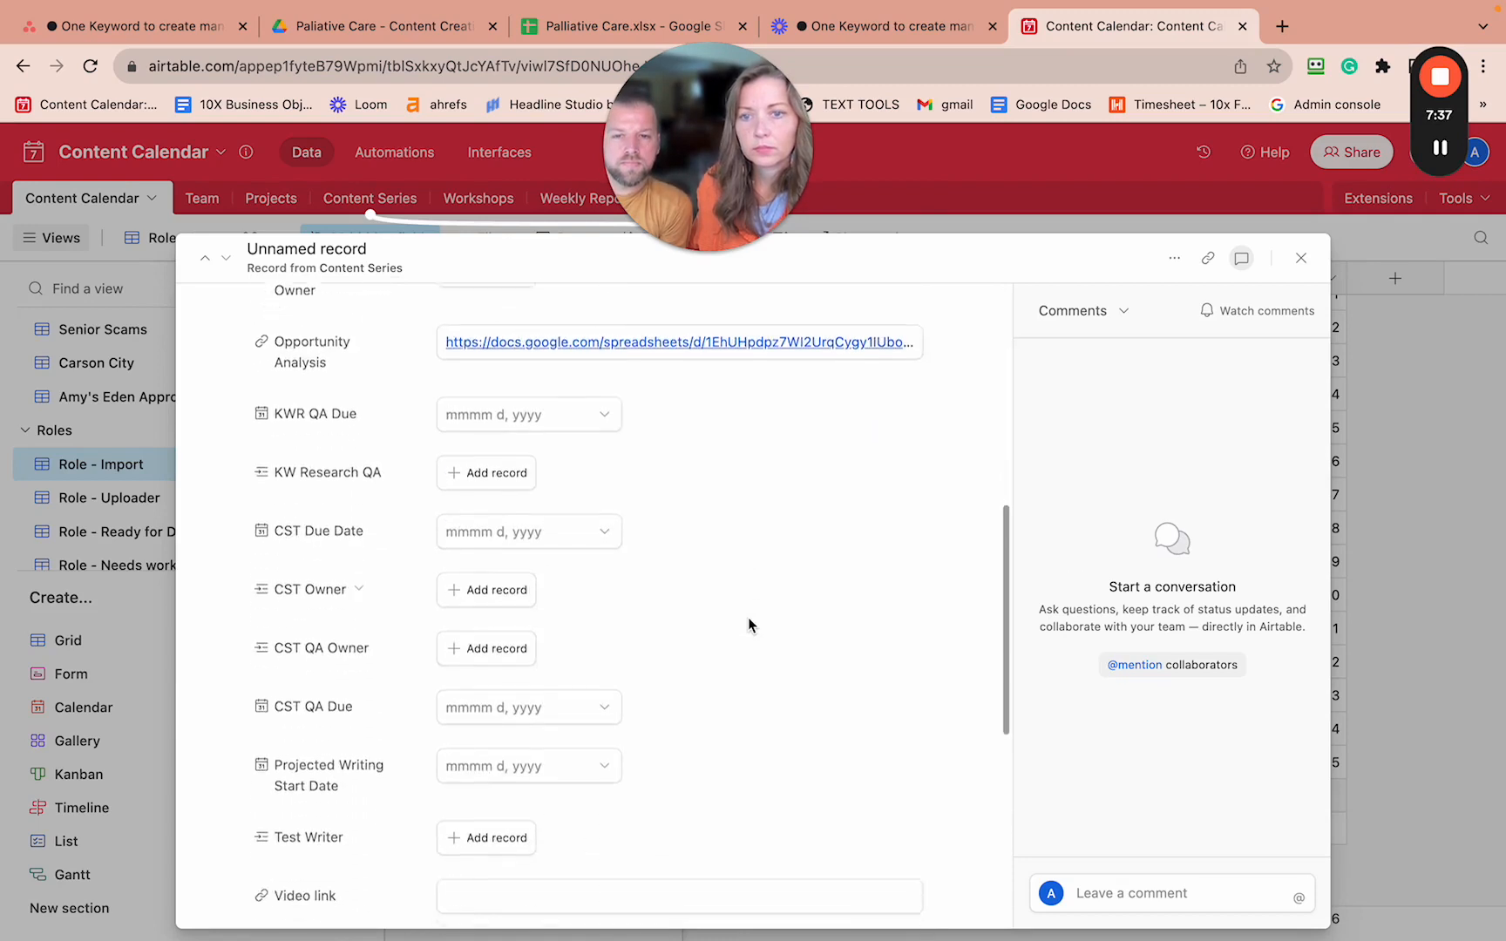
scroll(749, 619, down, 6)
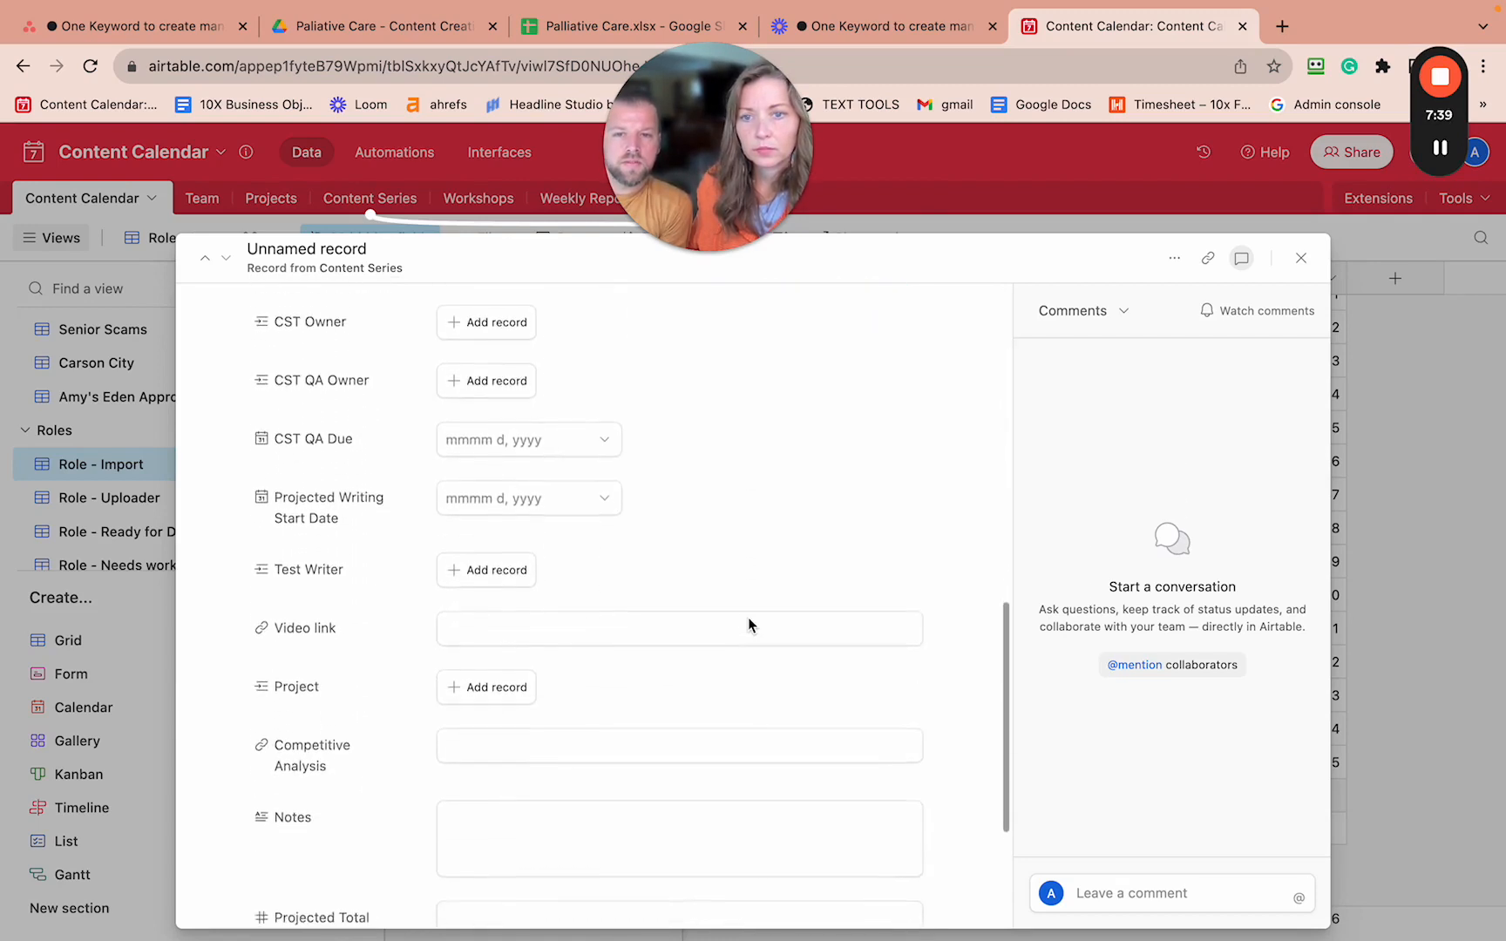
scroll(748, 625, down, 4)
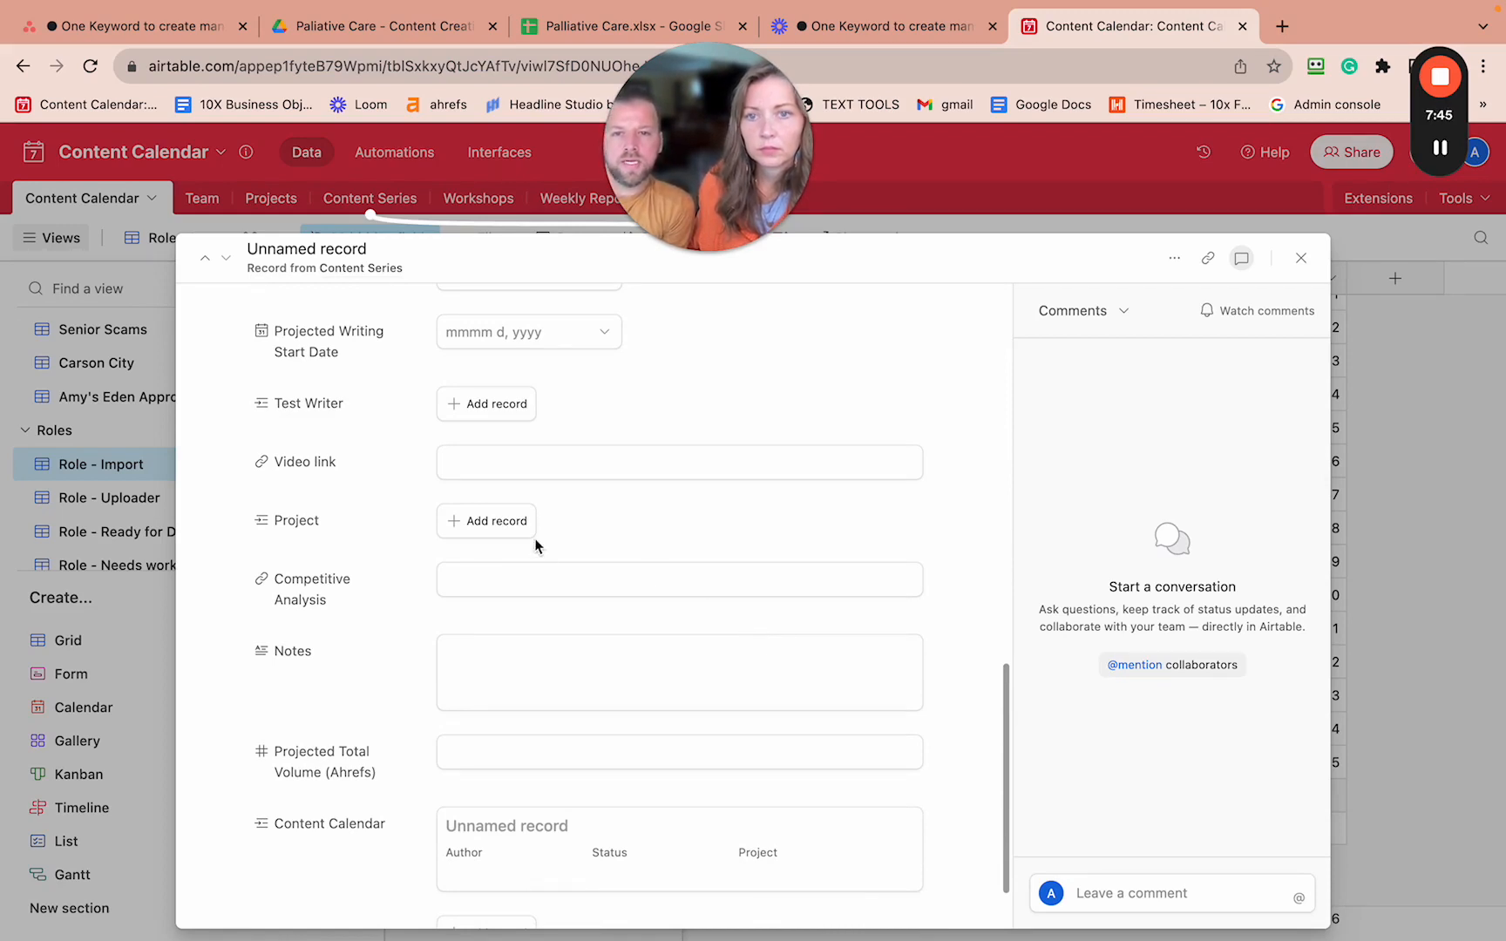
- Link the client's project to the new Palliative Care content series record
click(502, 523)
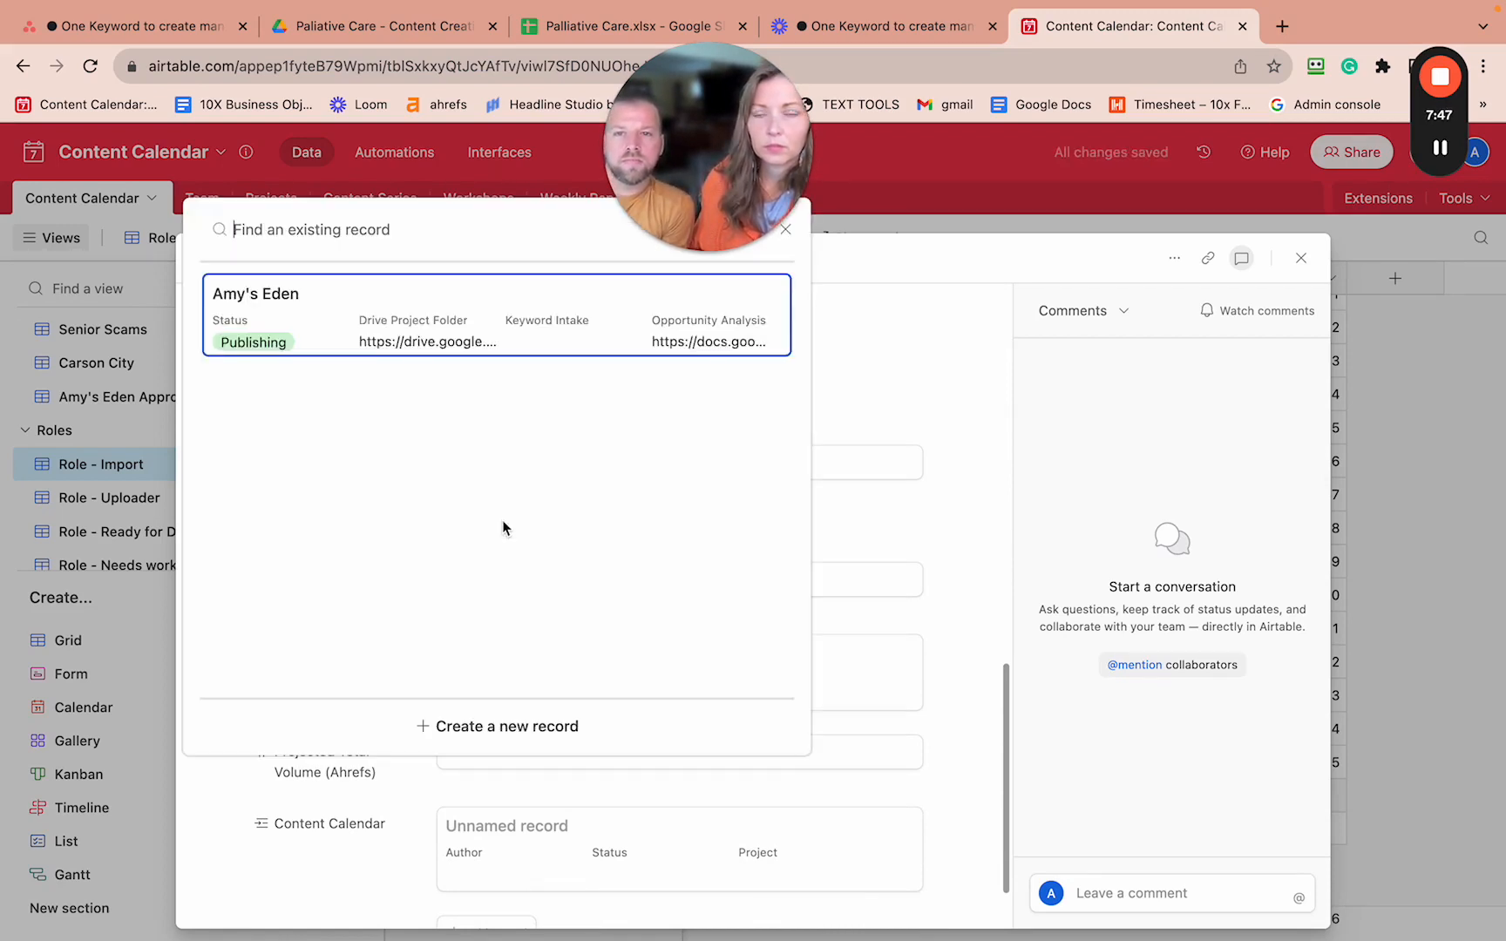
click(349, 307)
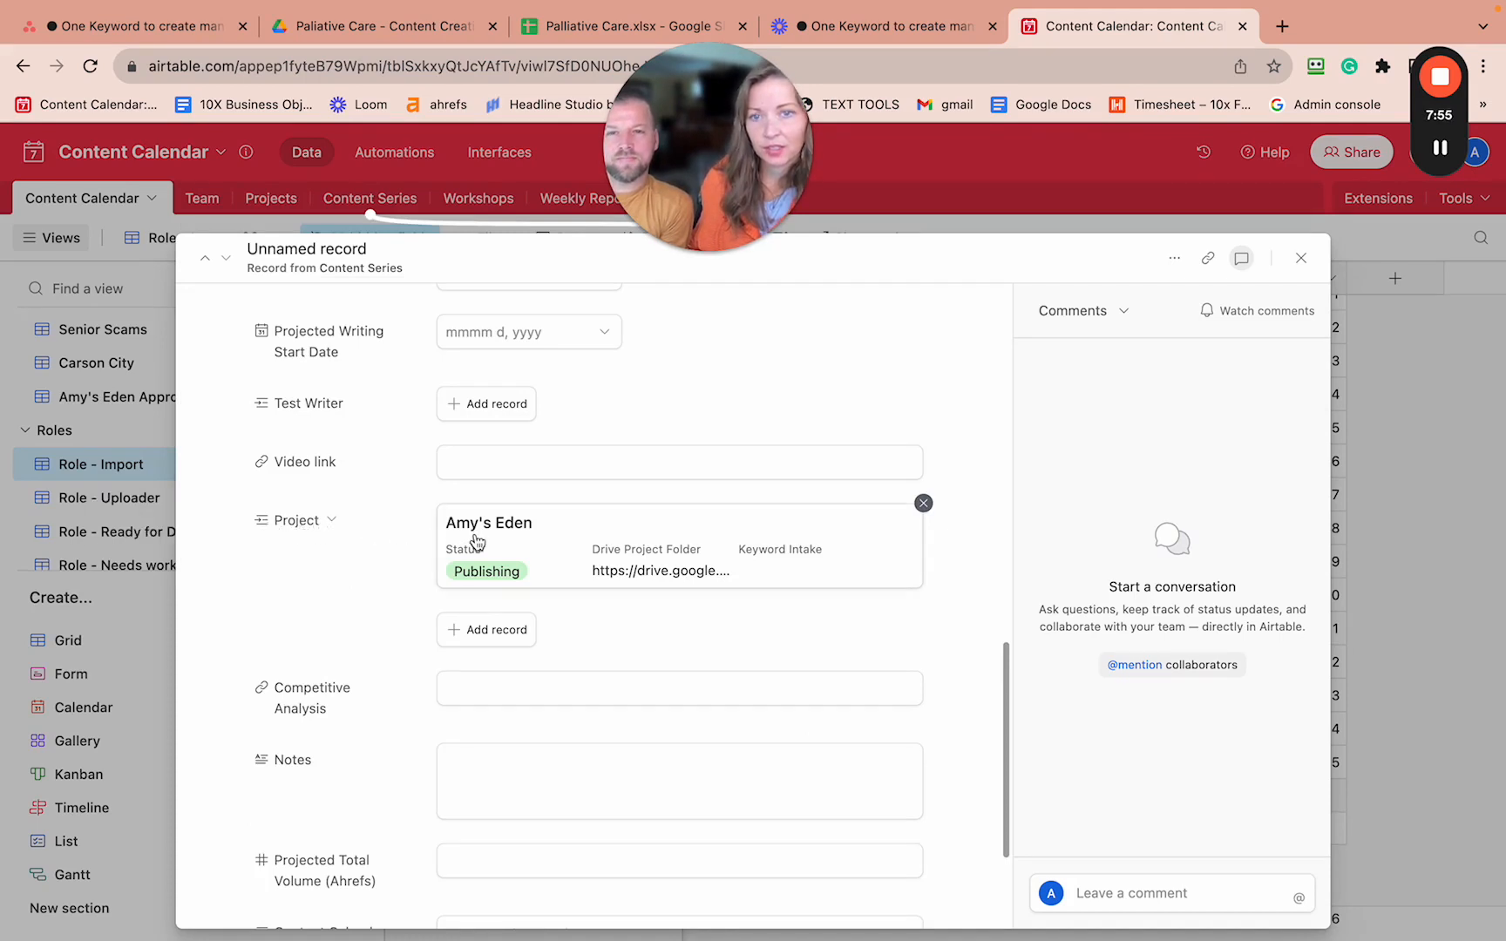
click(925, 505)
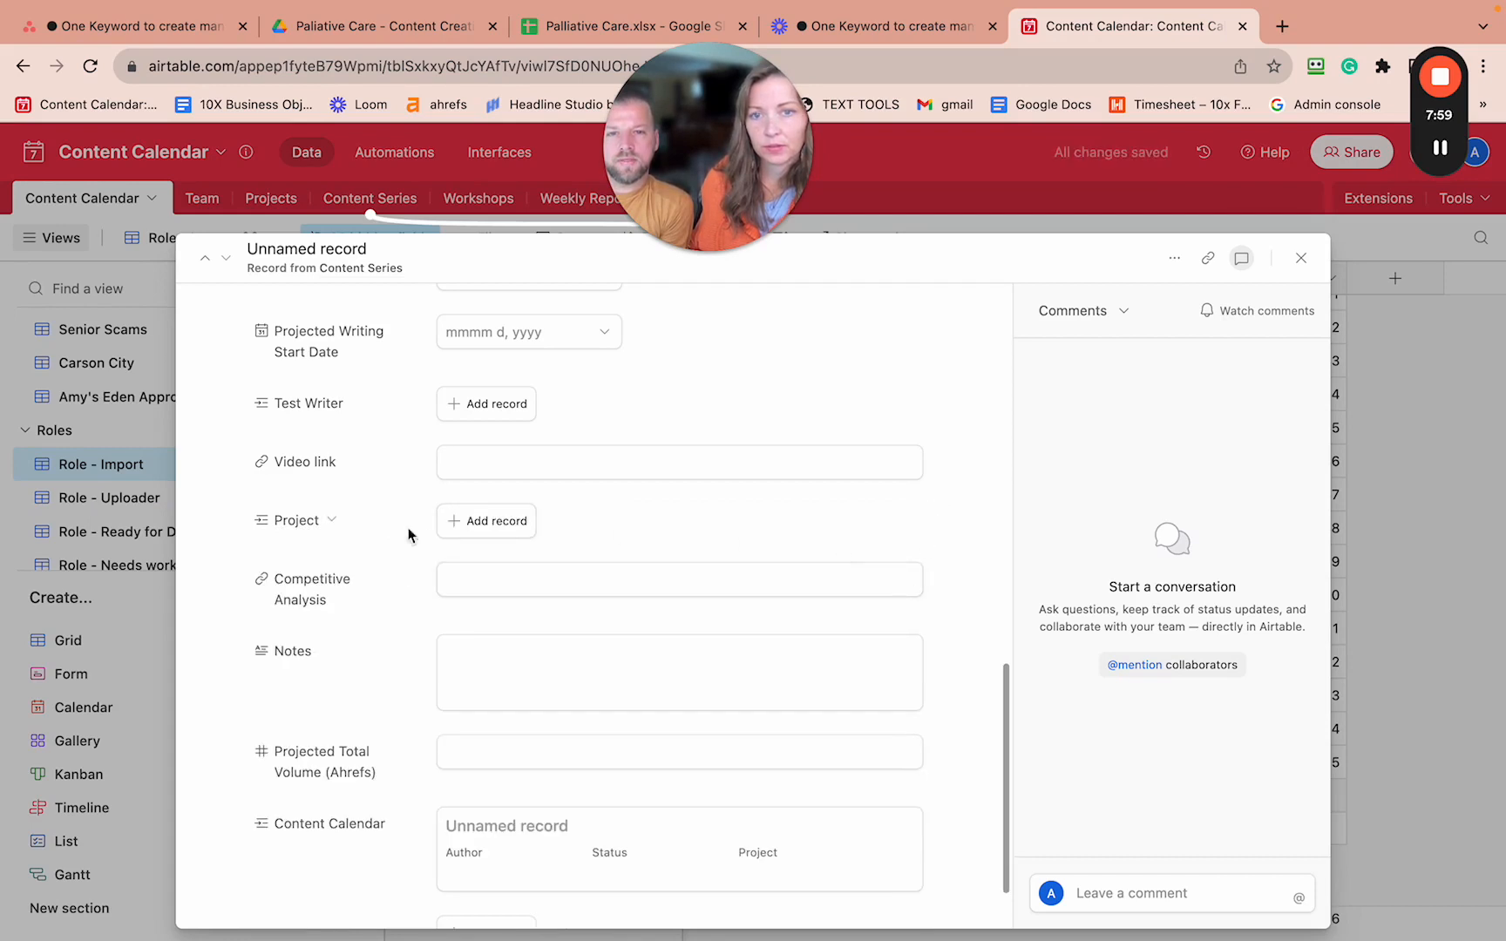
click(456, 527)
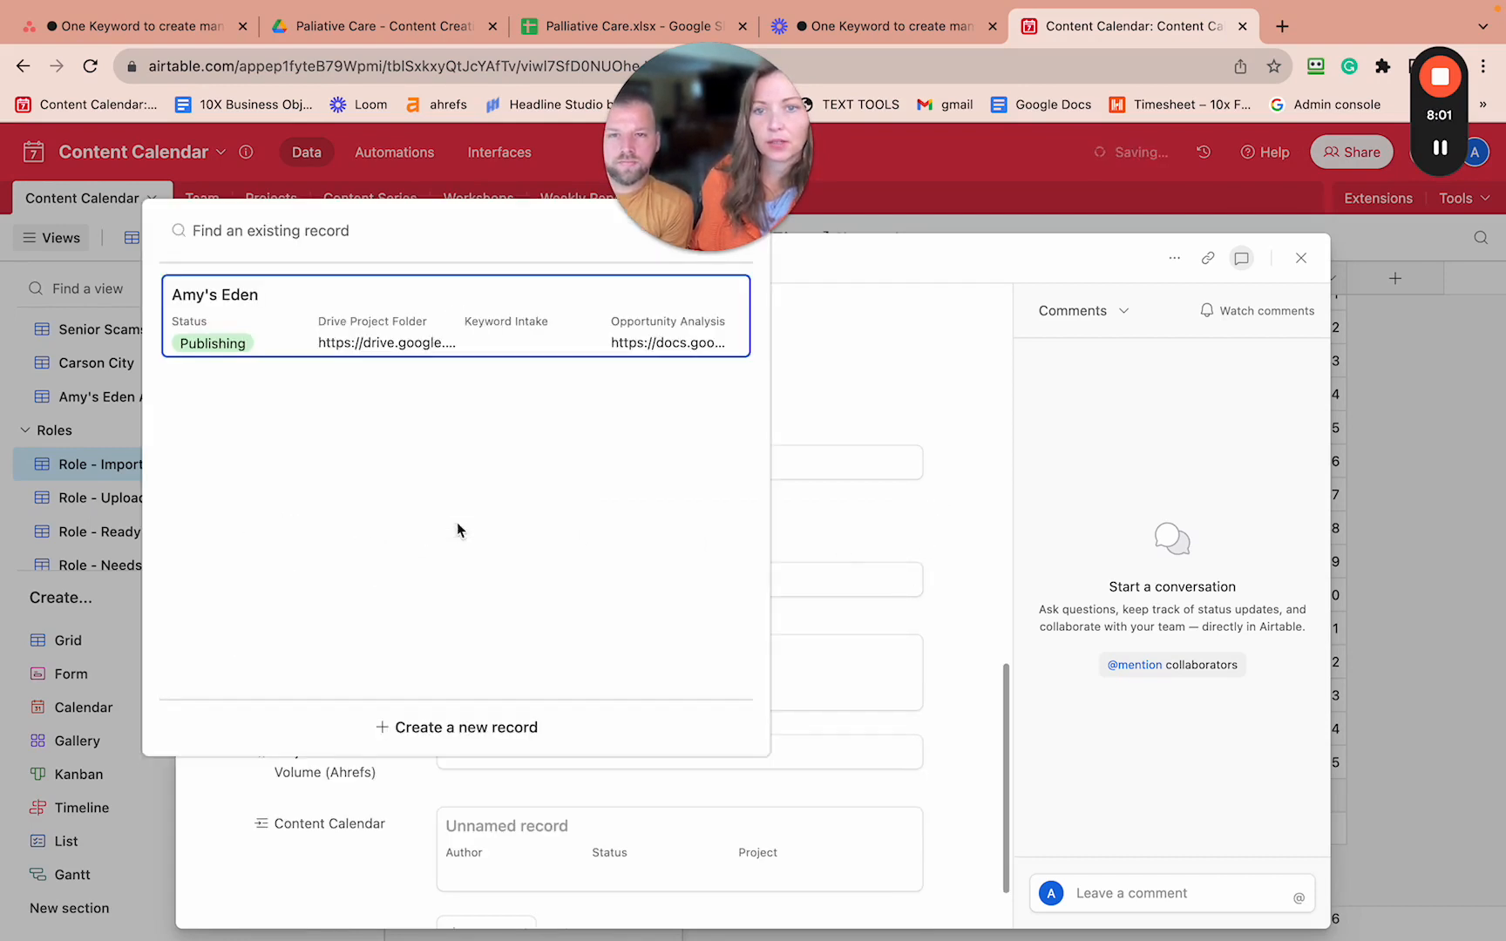
click(255, 319)
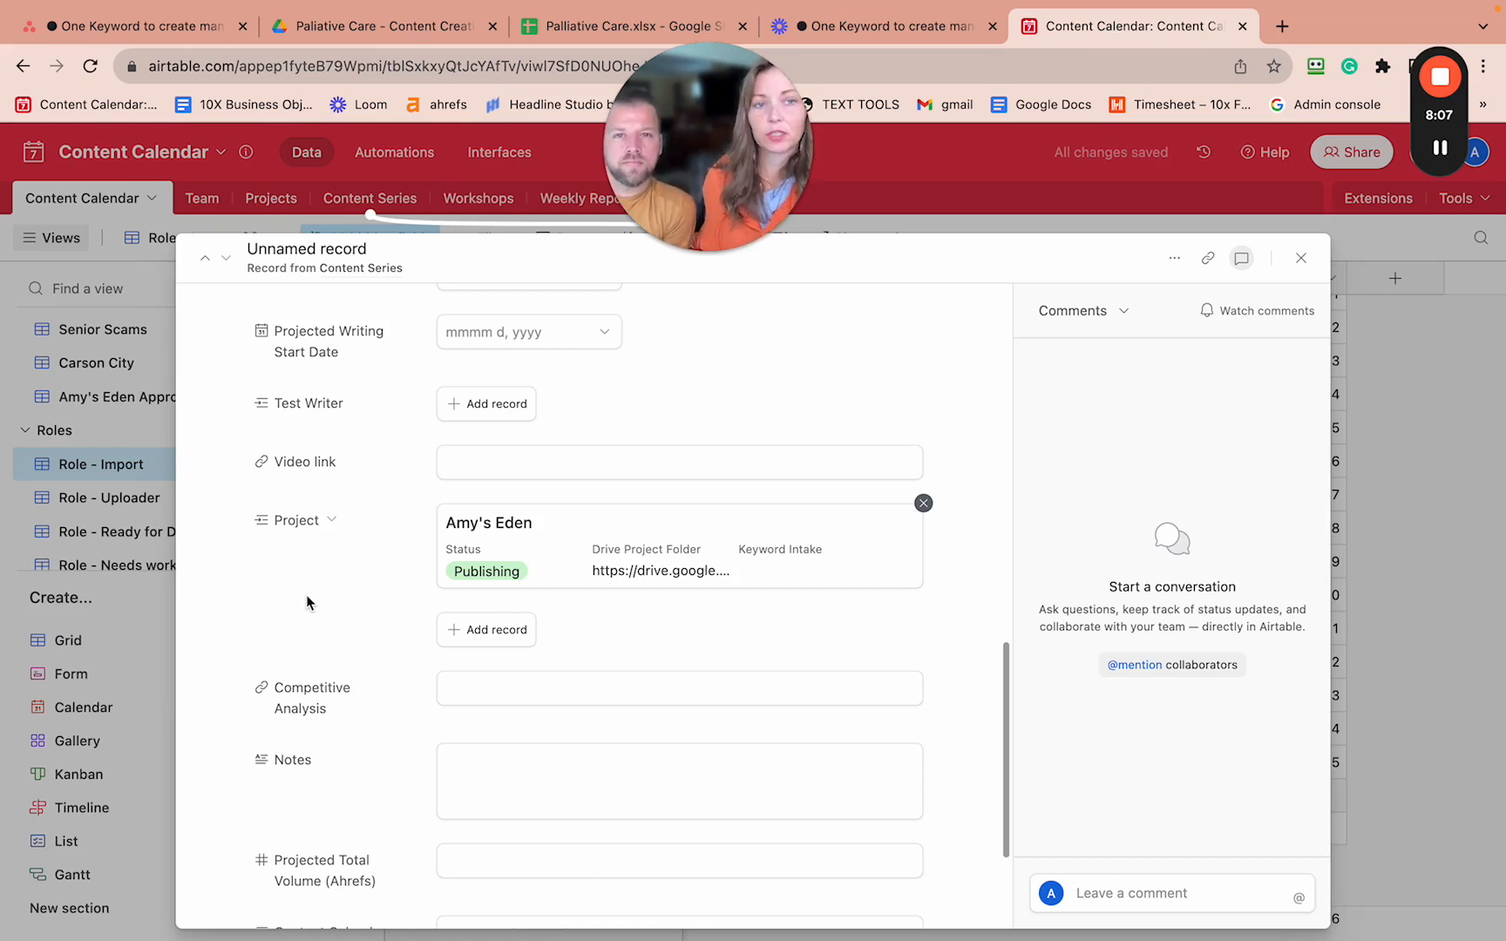
- Close the expanded Palliative Care record and return to the Asana task checklist
mouse_move(1442, 74)
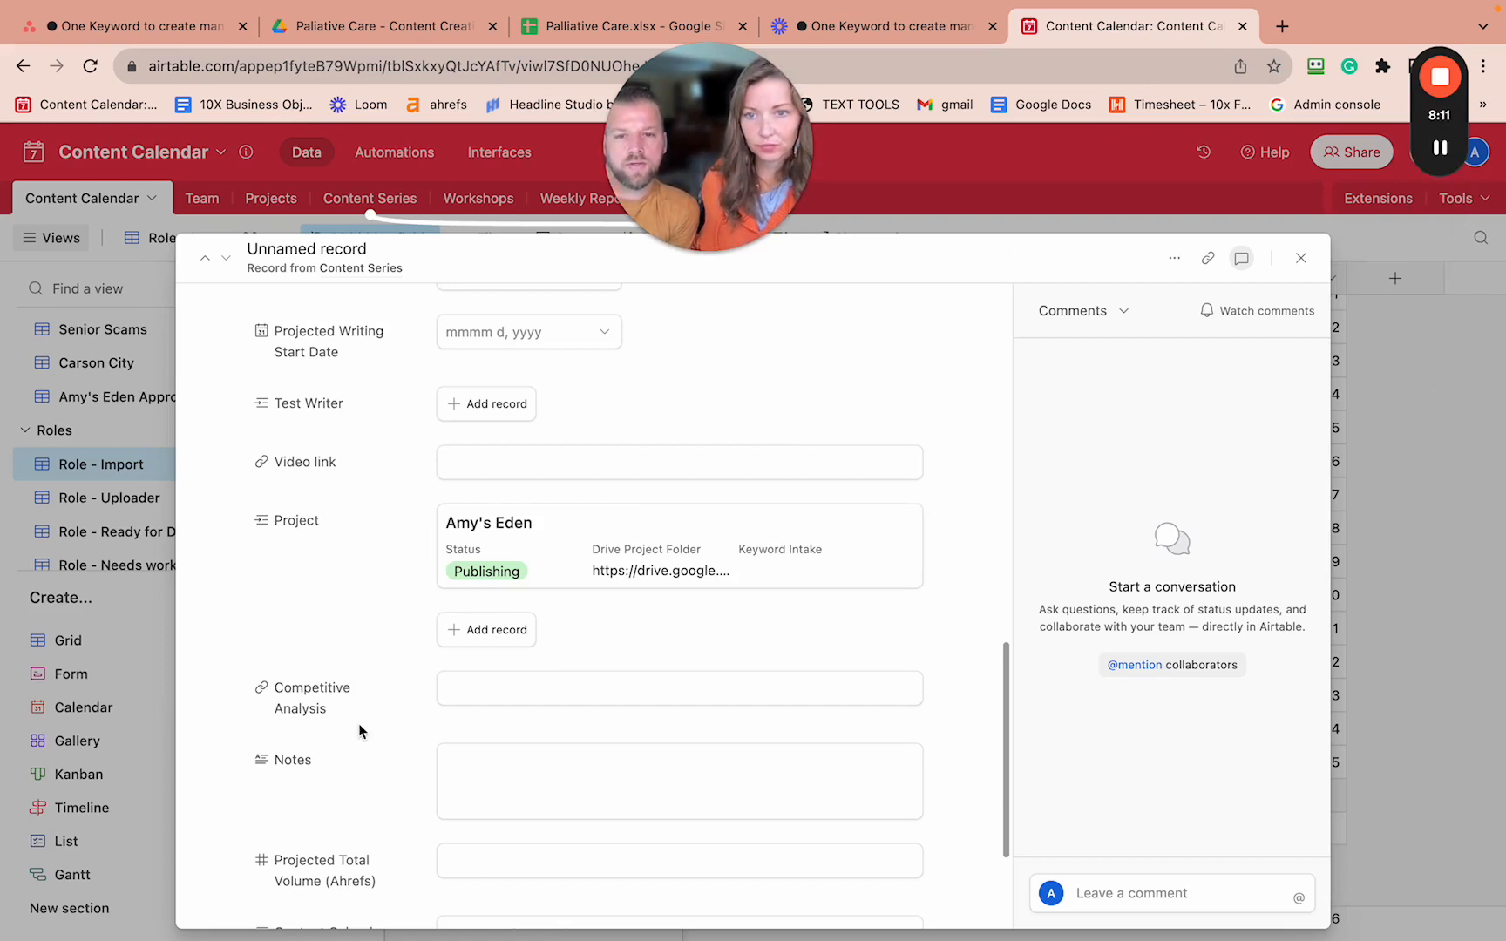
scroll(359, 725, down, 2)
scroll(359, 730, down, 2)
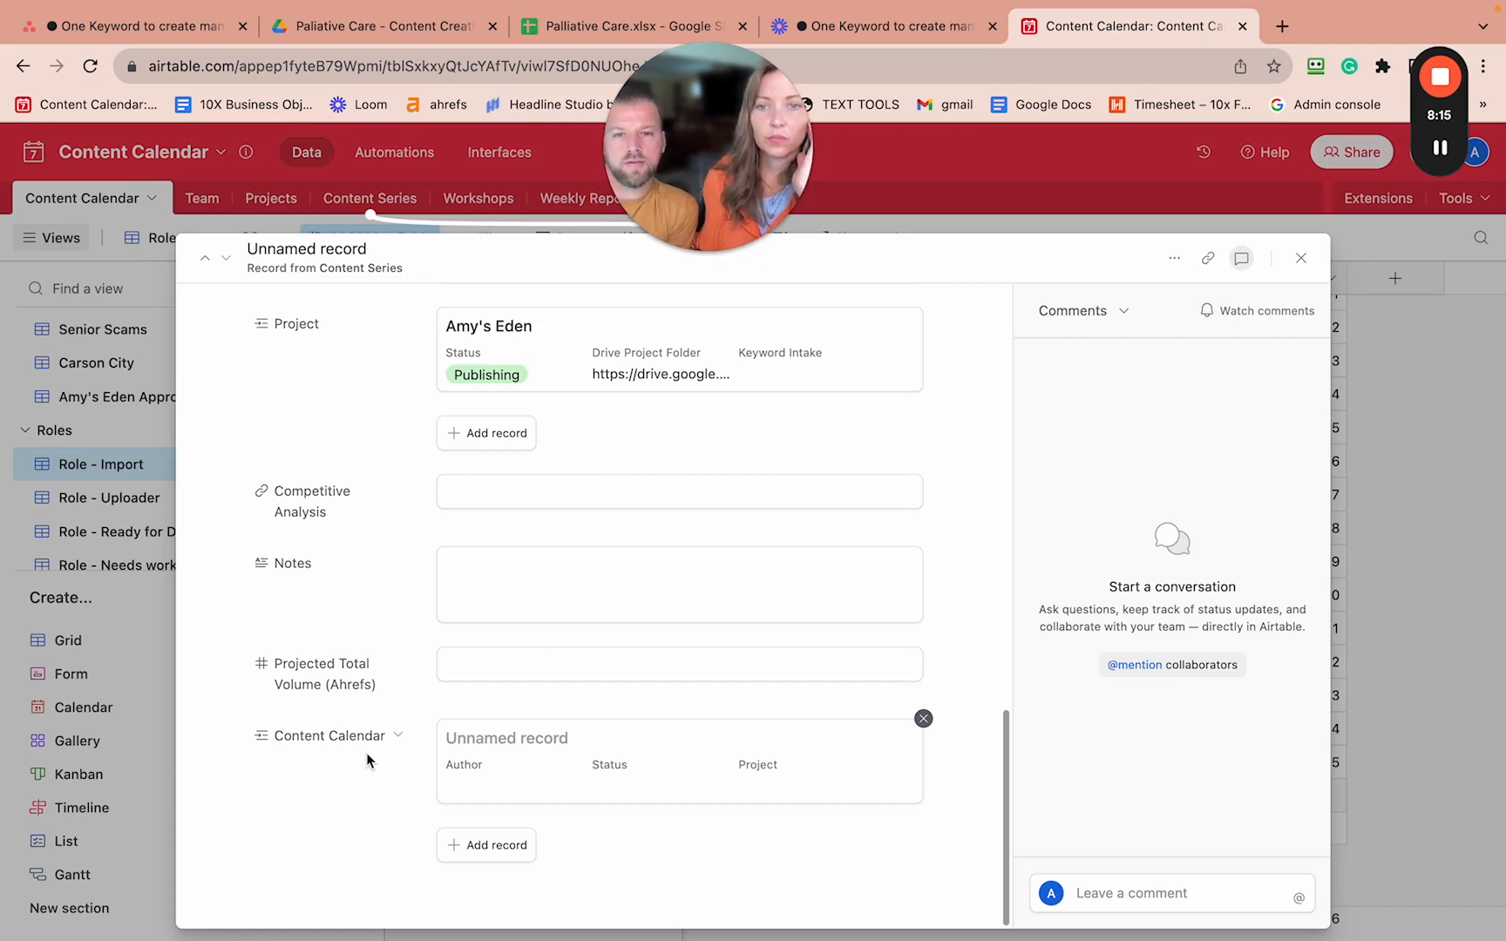
scroll(367, 761, up, 10)
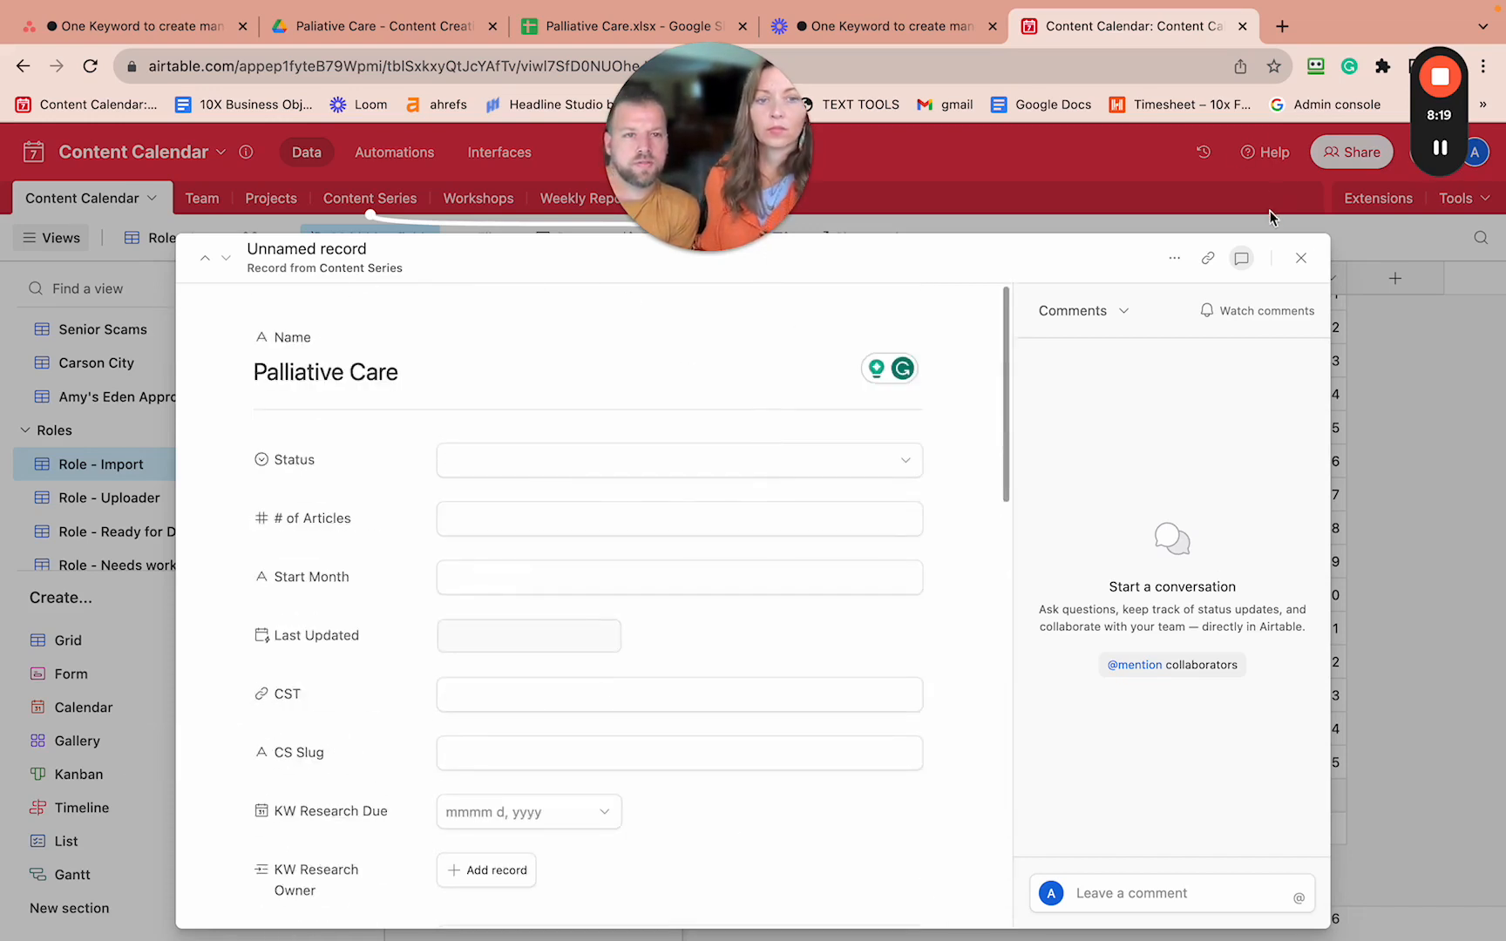
click(1301, 260)
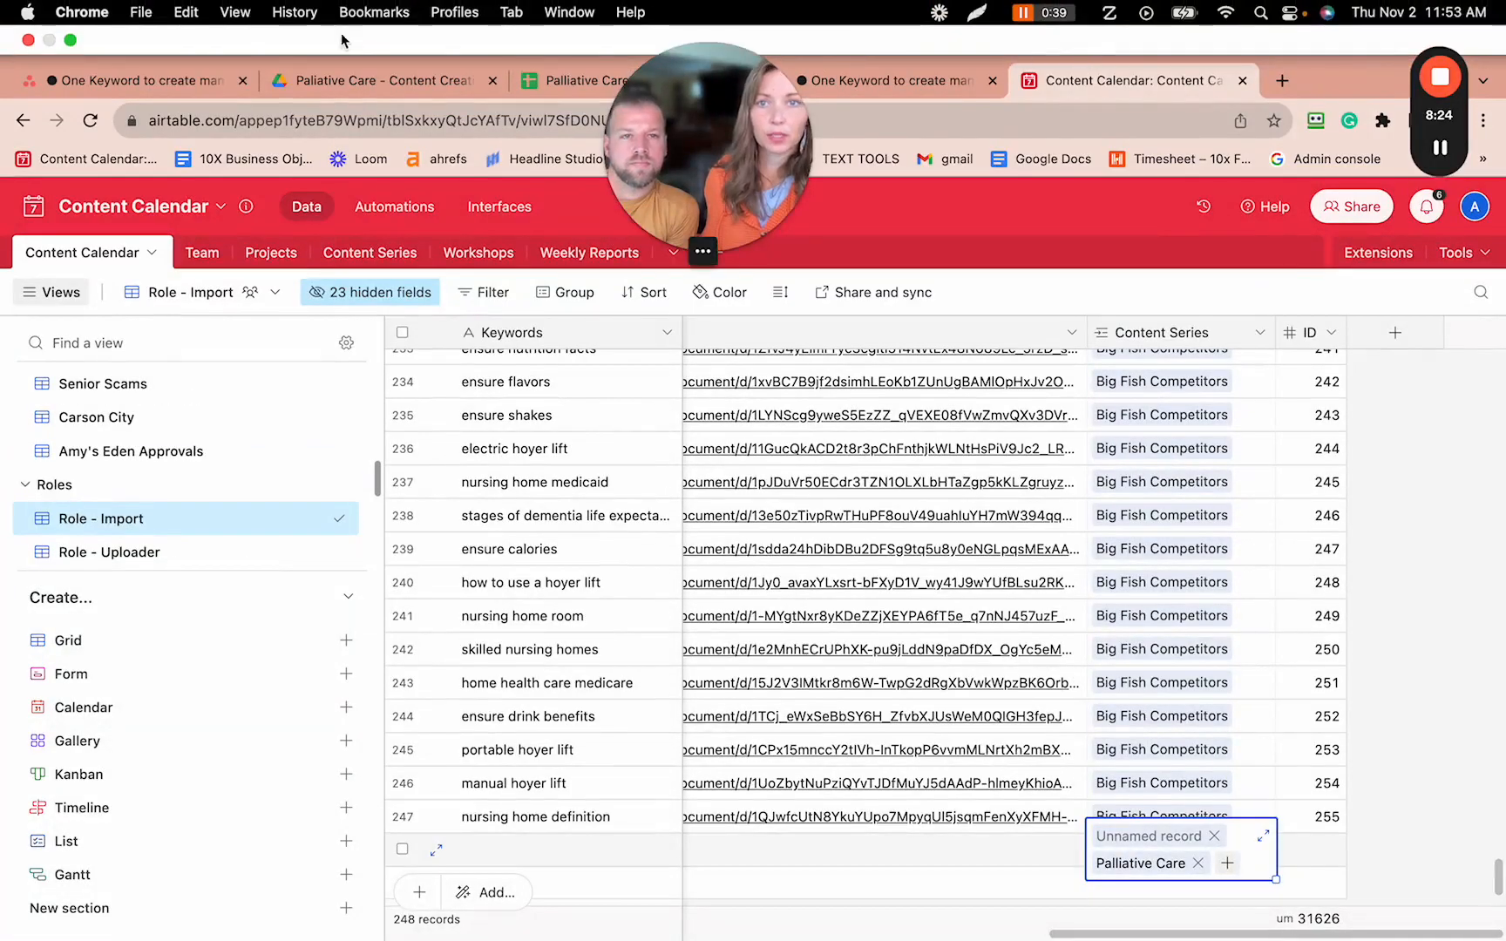
click(137, 82)
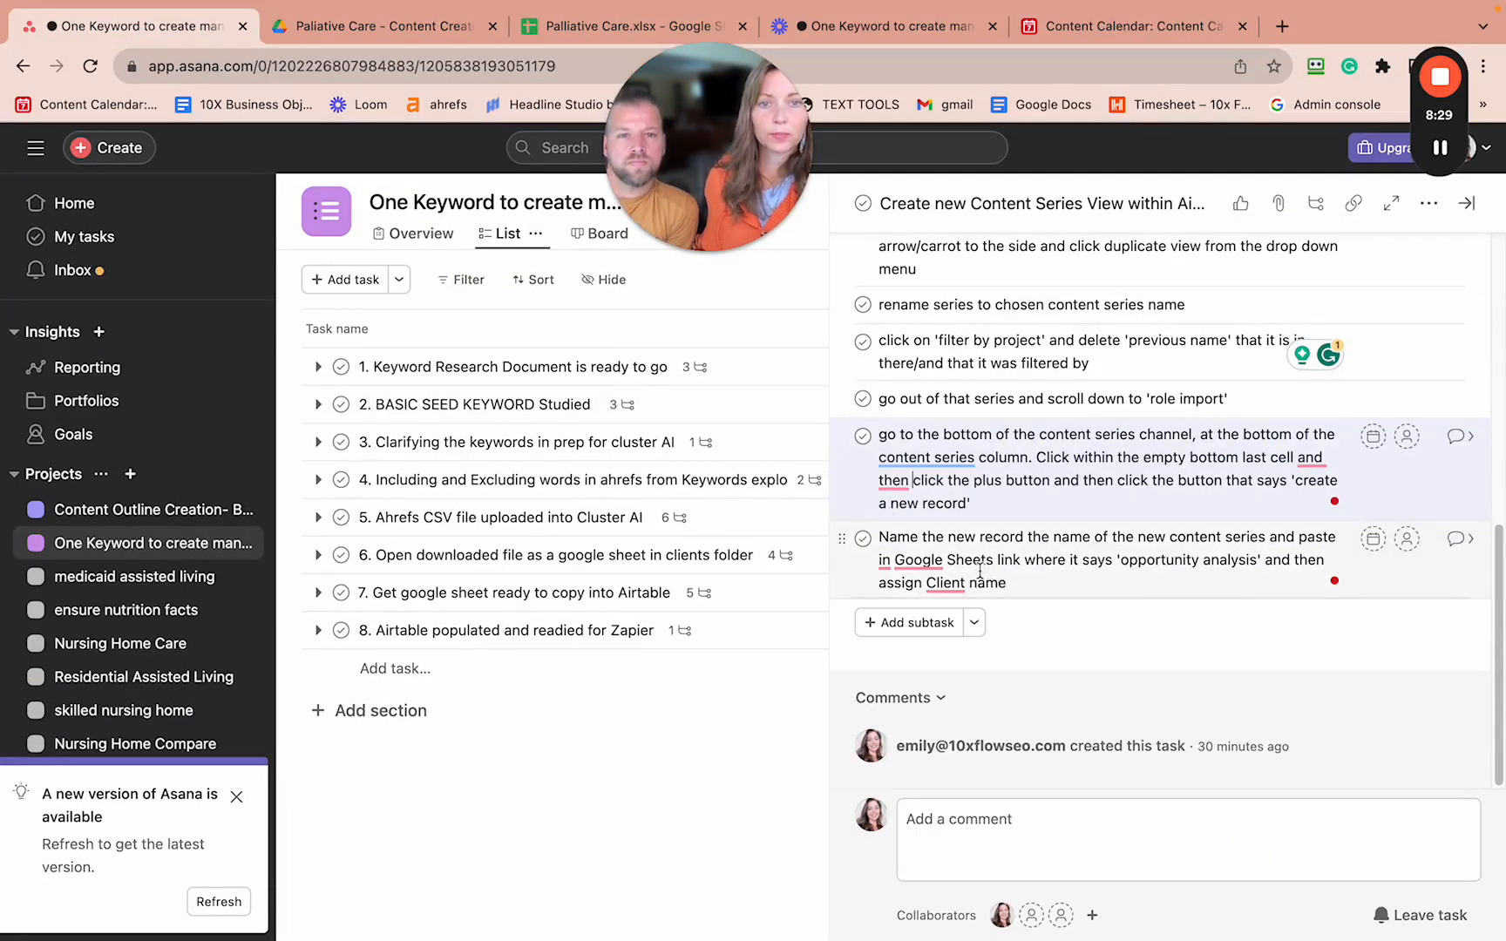
- Open task 8's 'Copy and paste keywords from google sheet into the Content Calendar' subtask and view its five steps
mouse_move(907, 554)
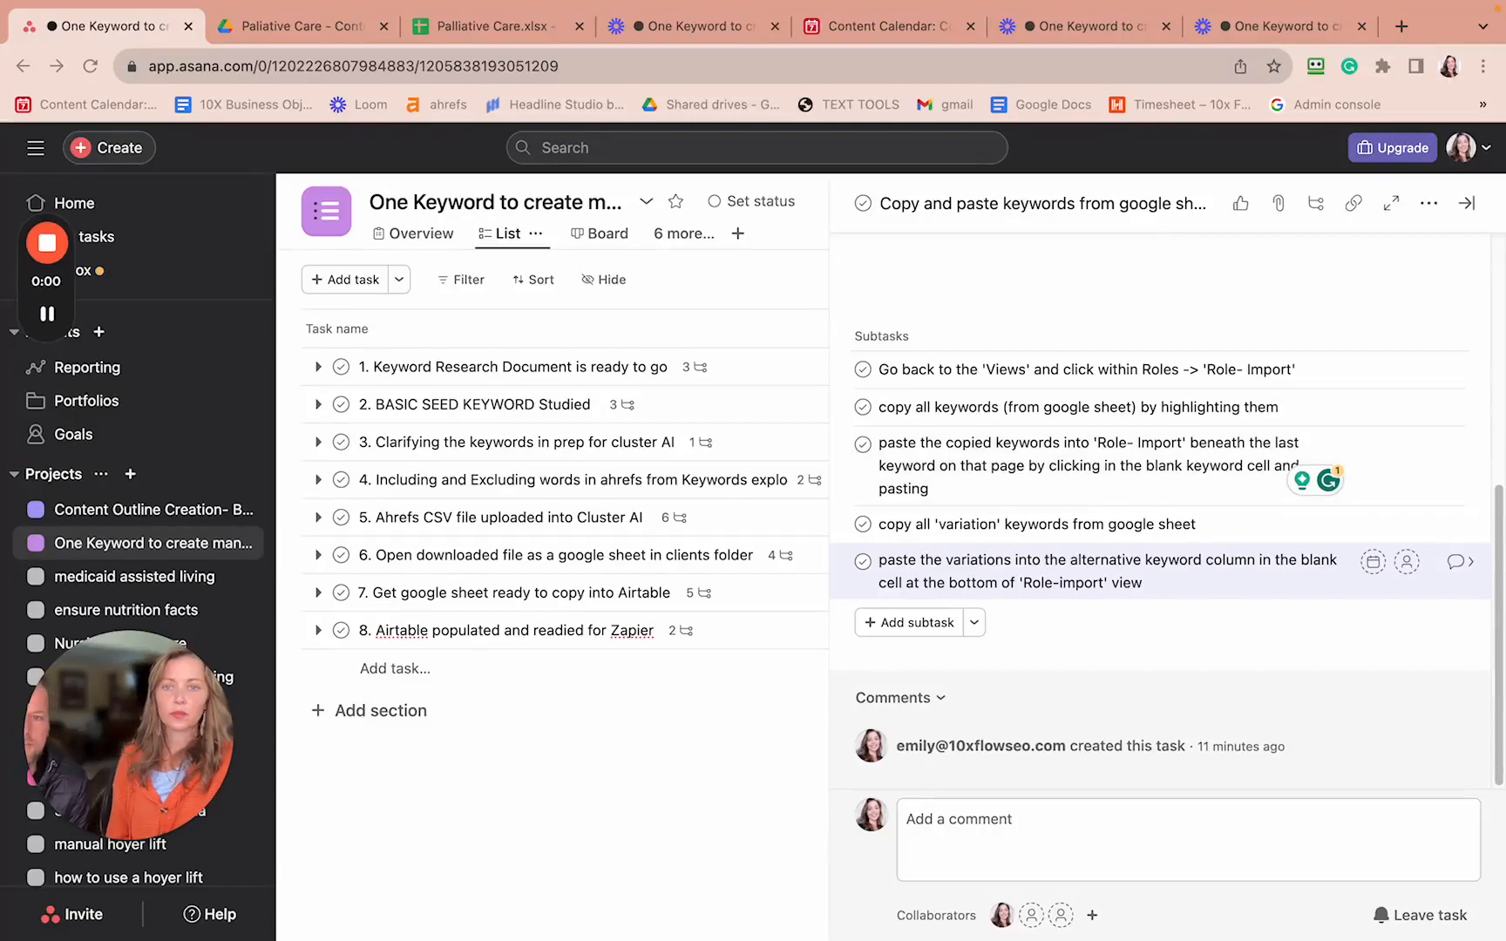
click(676, 635)
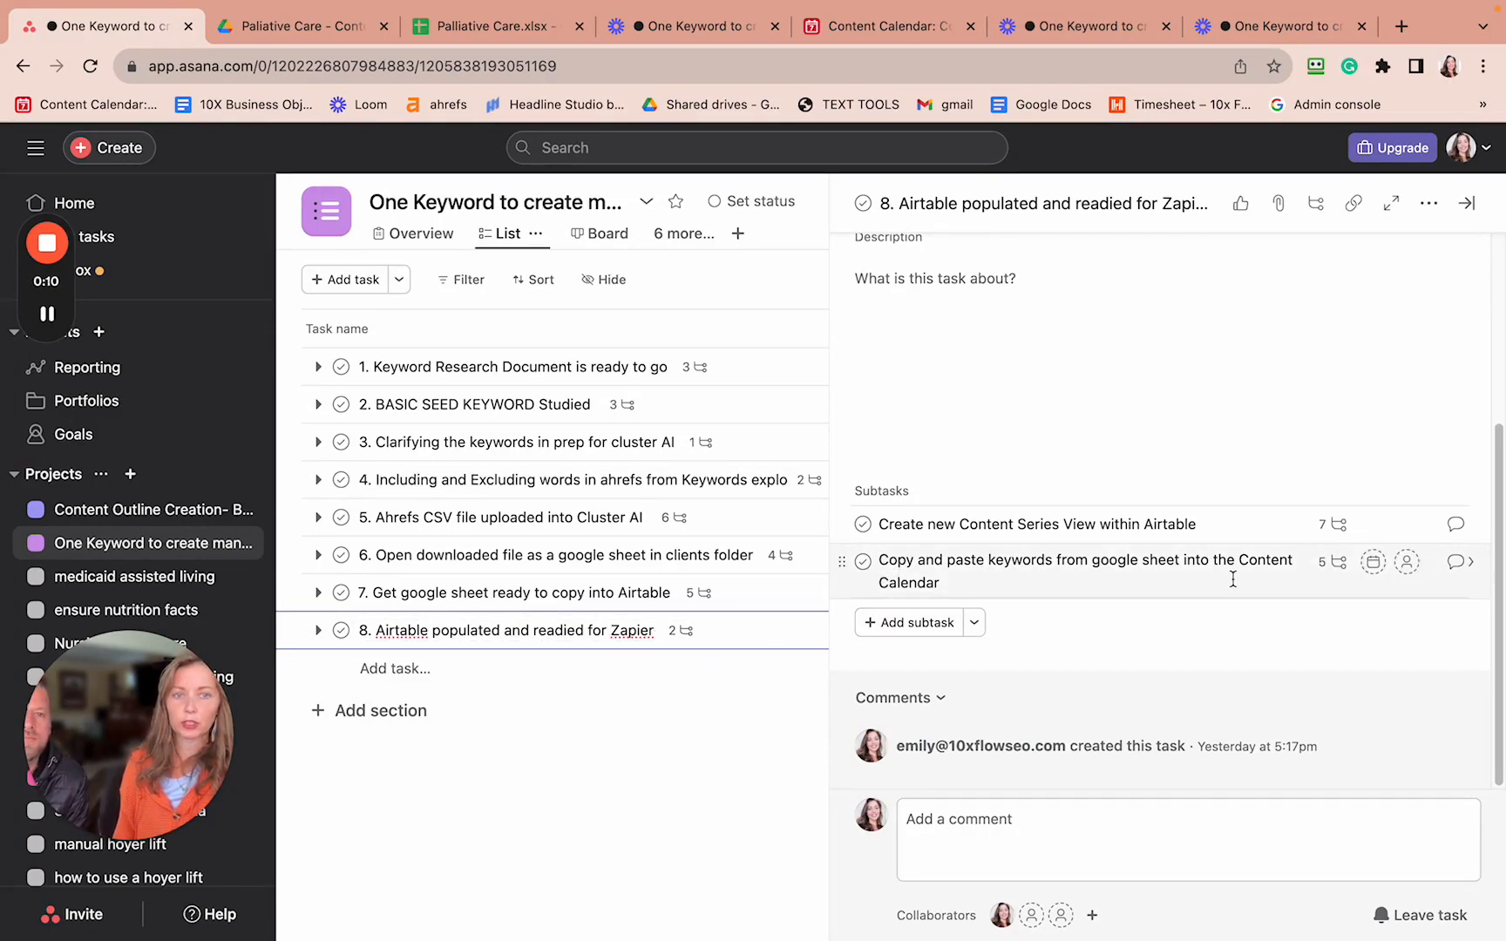
click(1338, 569)
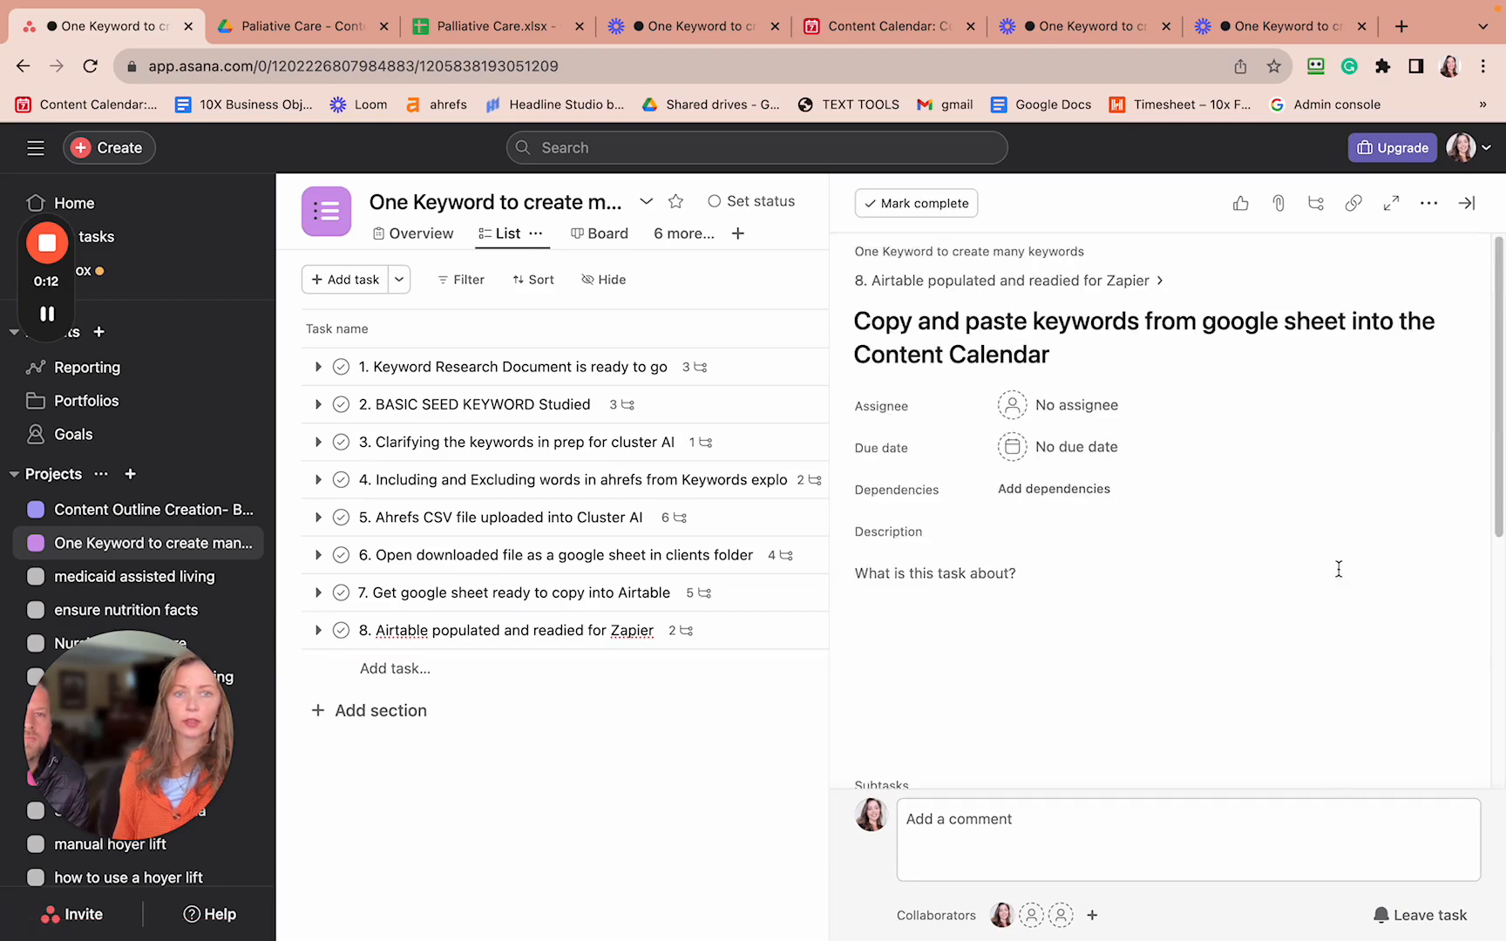
scroll(1052, 632, down, 5)
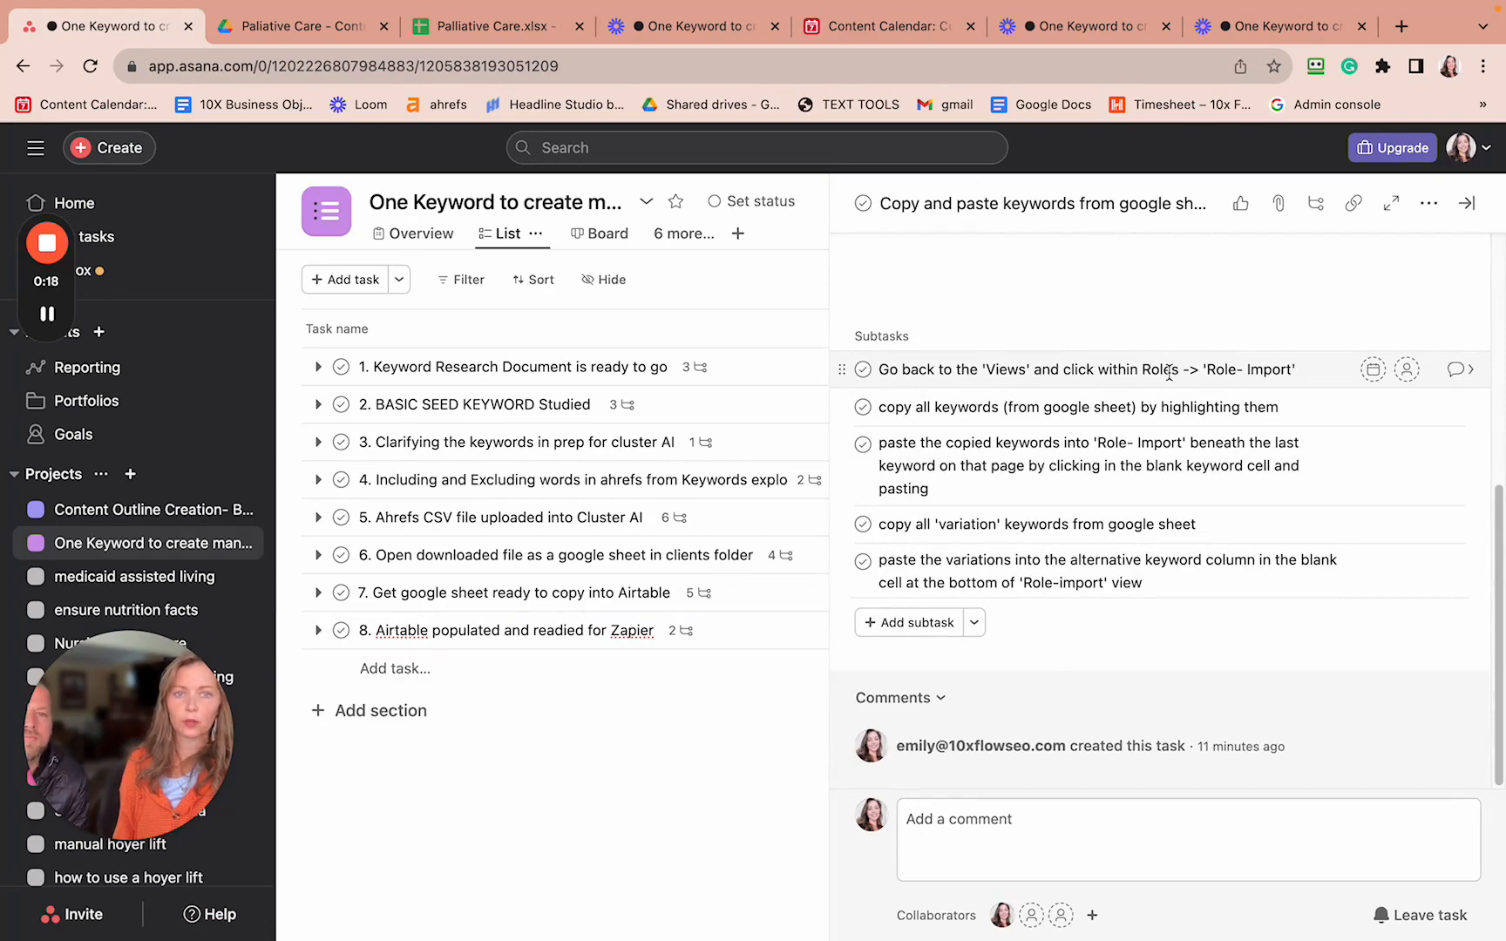
- Switch to the Airtable Content Calendar and look over its grid and last rows
click(927, 32)
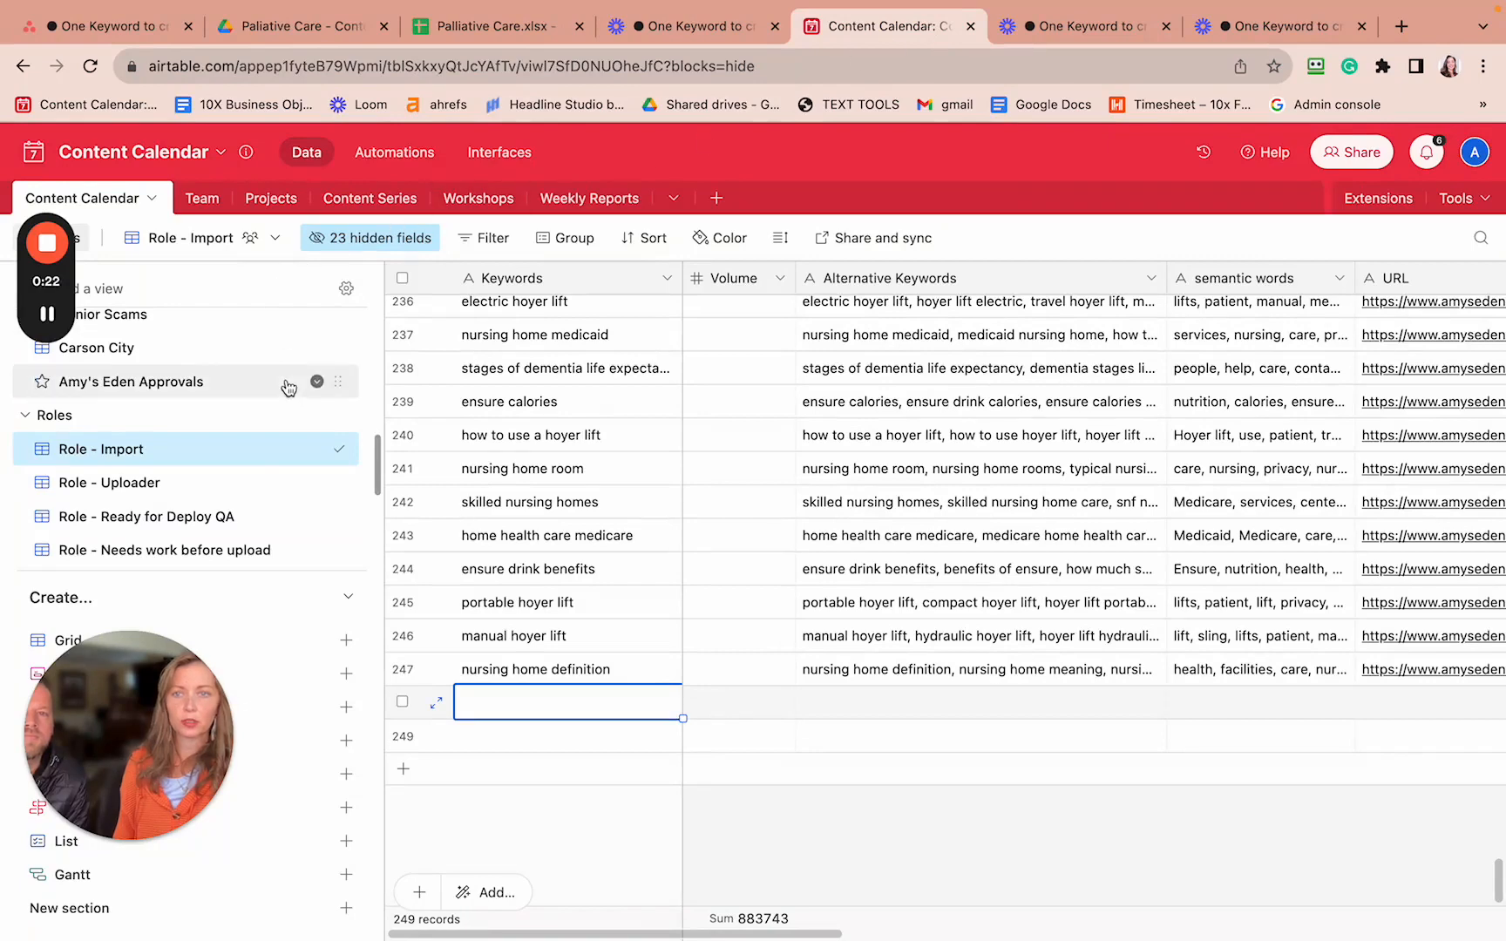
scroll(280, 418, down, 5)
scroll(279, 419, up, 5)
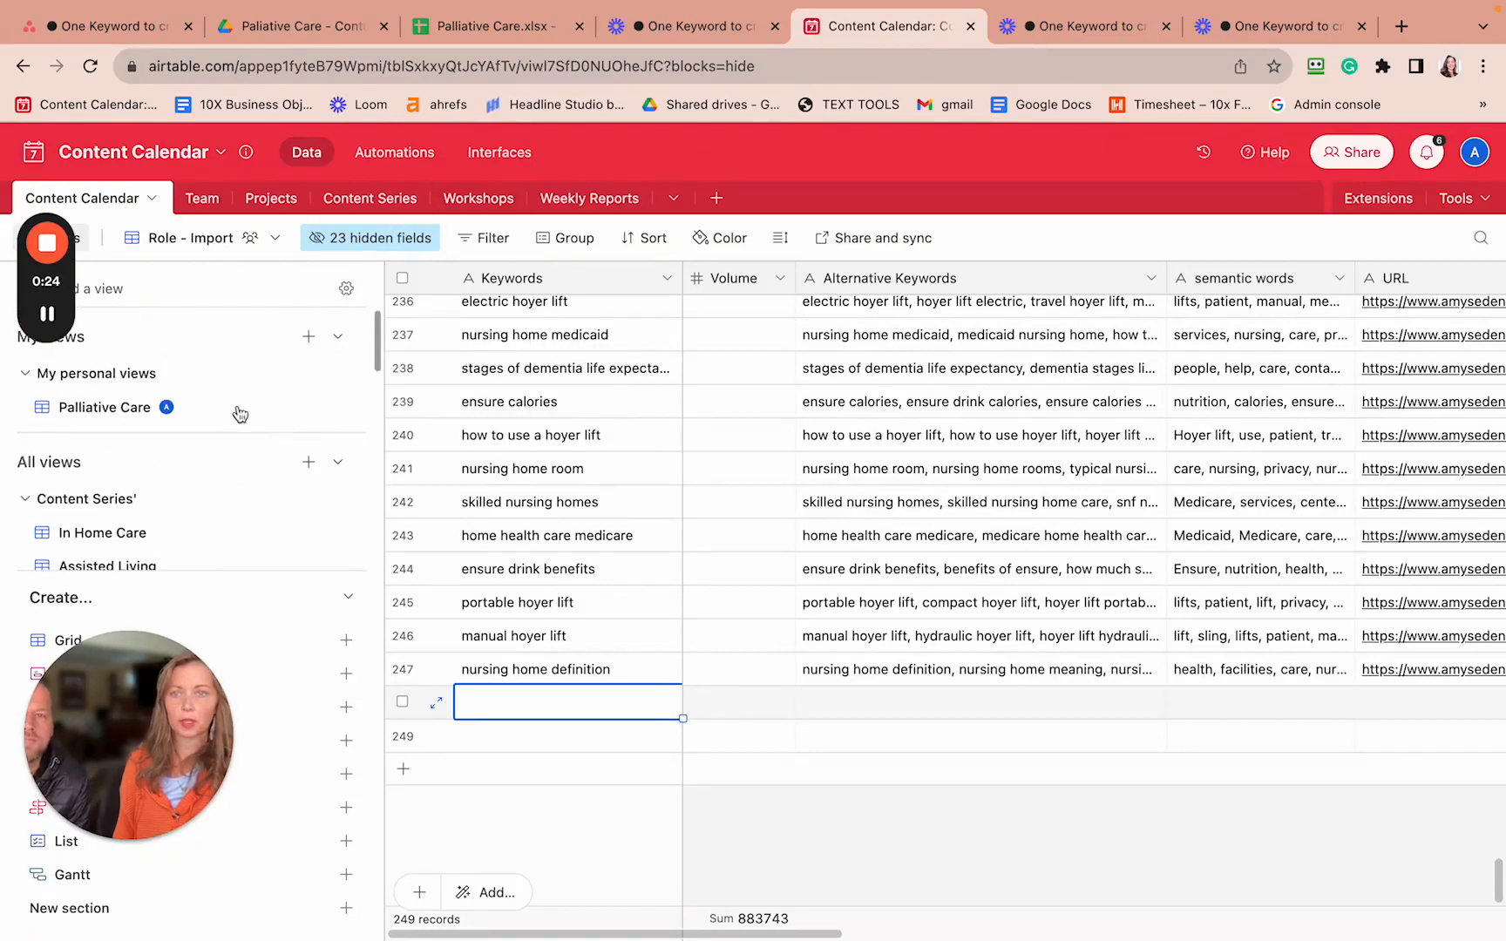
drag(49, 199, 1418, 25)
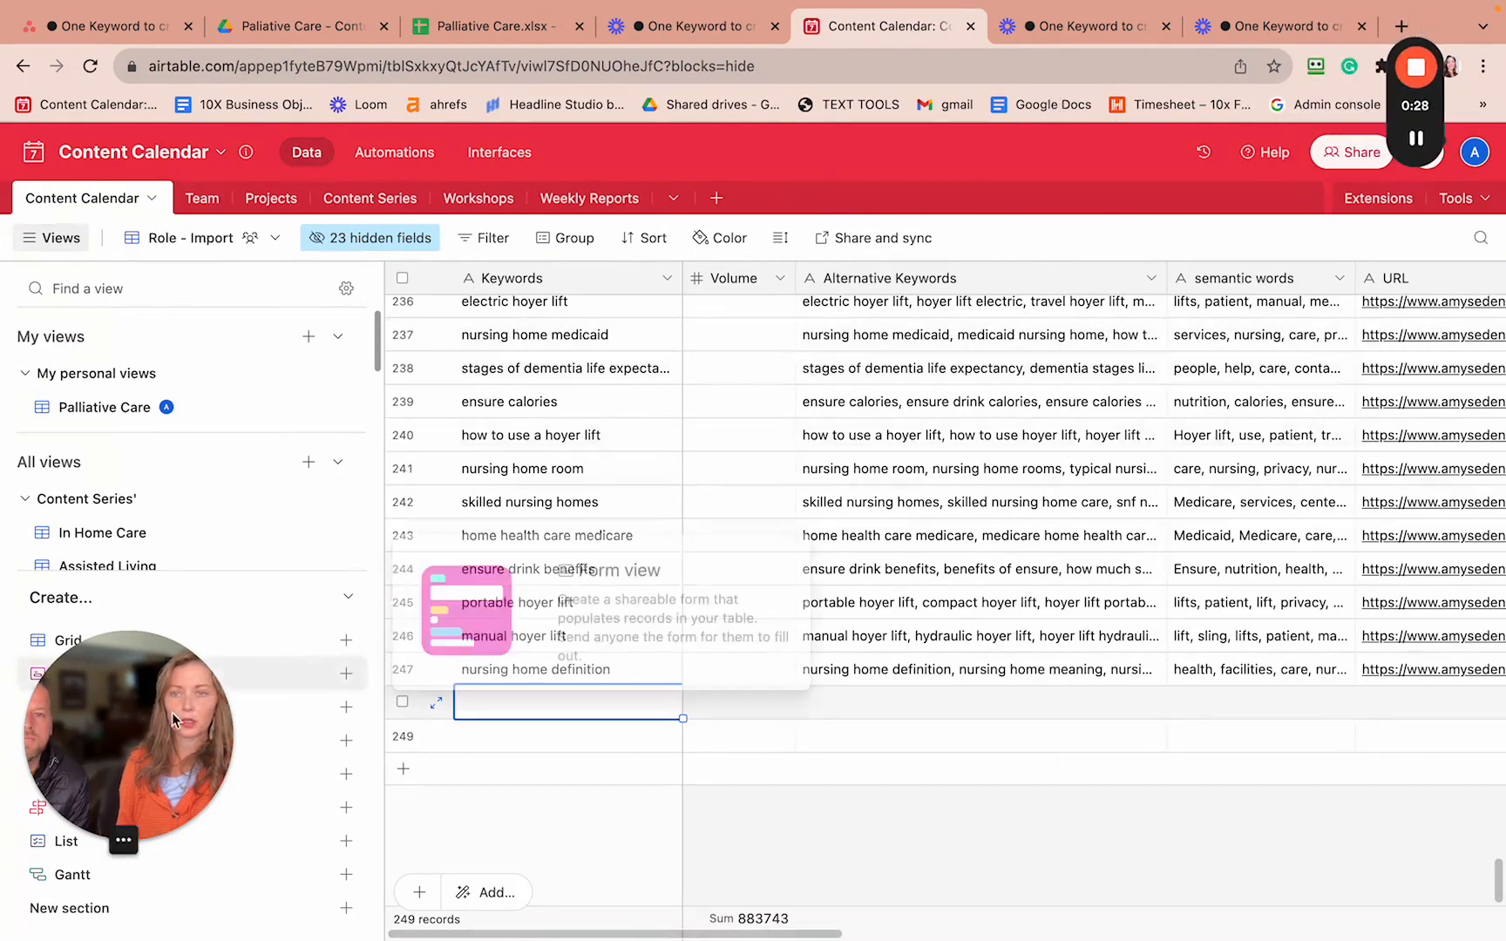
drag(129, 735, 1236, 122)
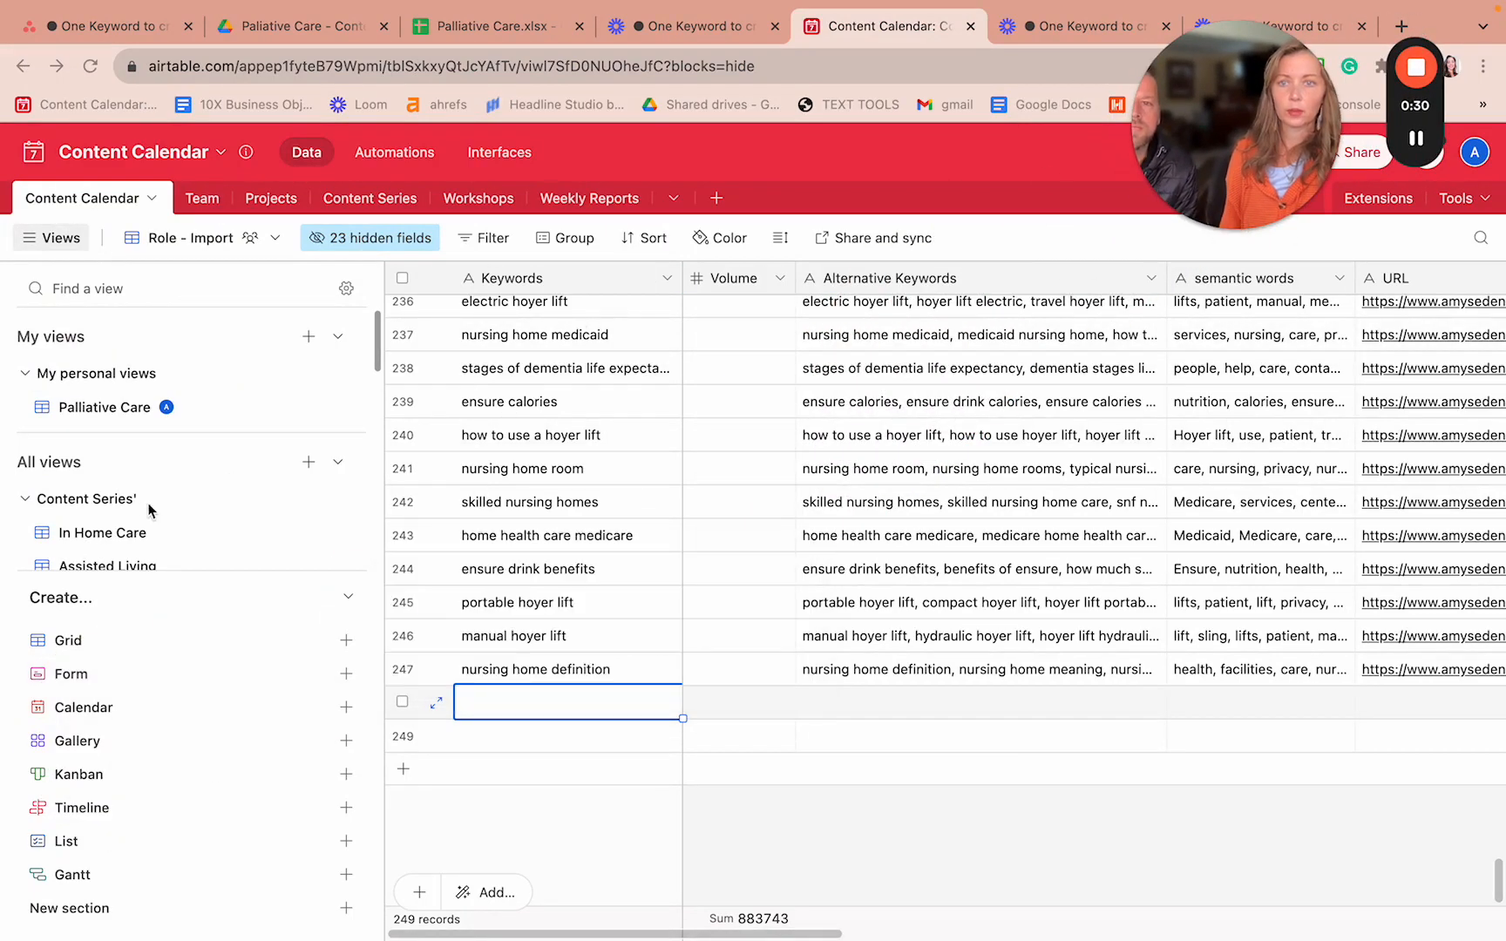
scroll(100, 533, down, 4)
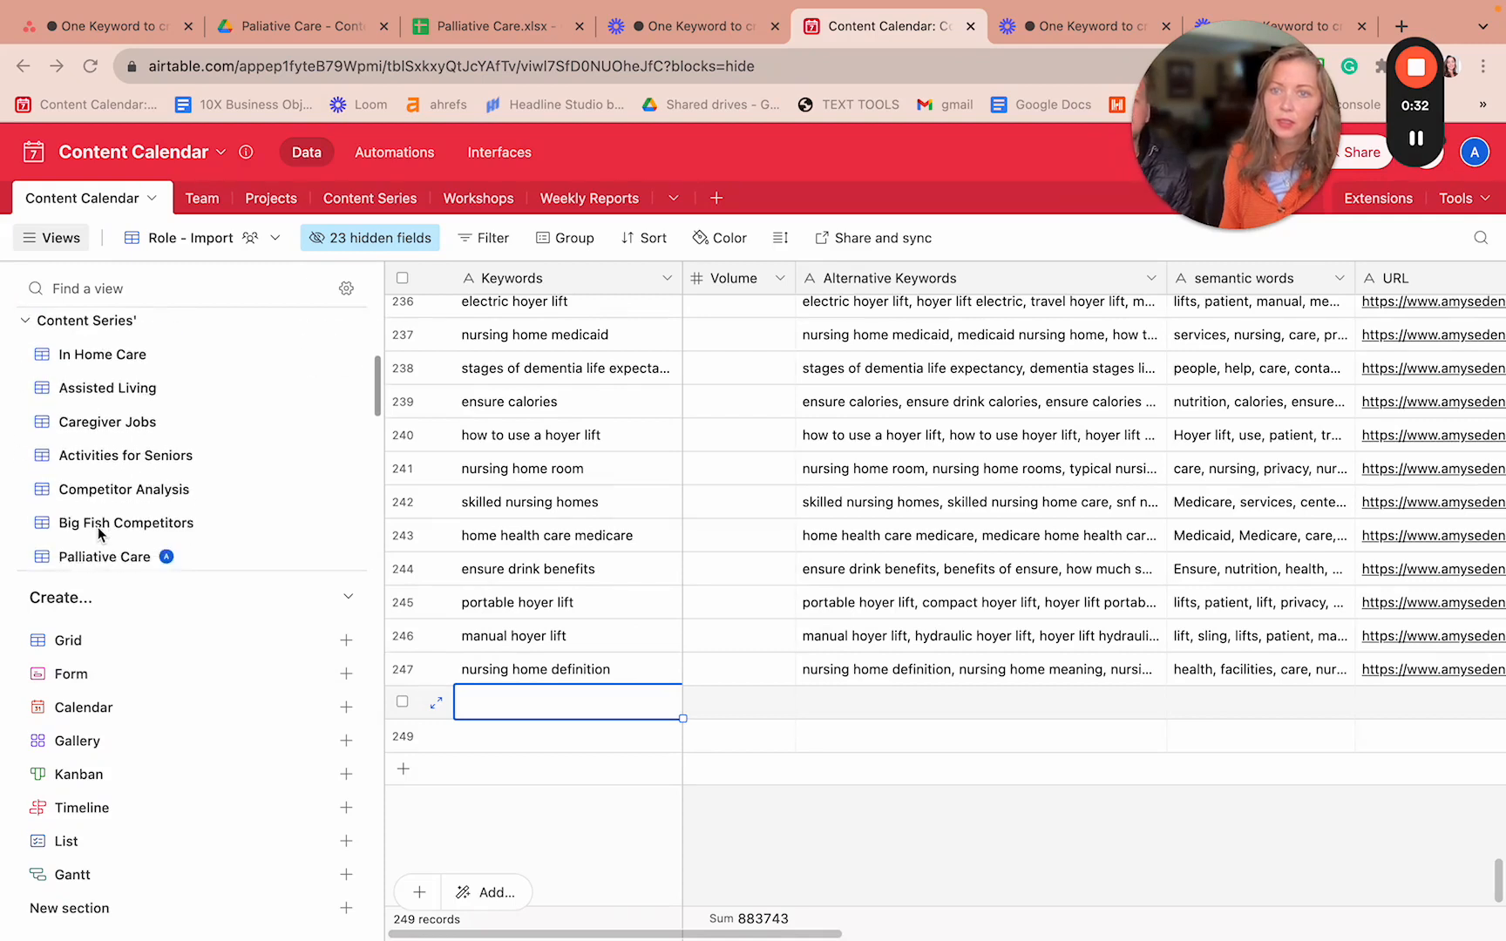
scroll(100, 533, up, 4)
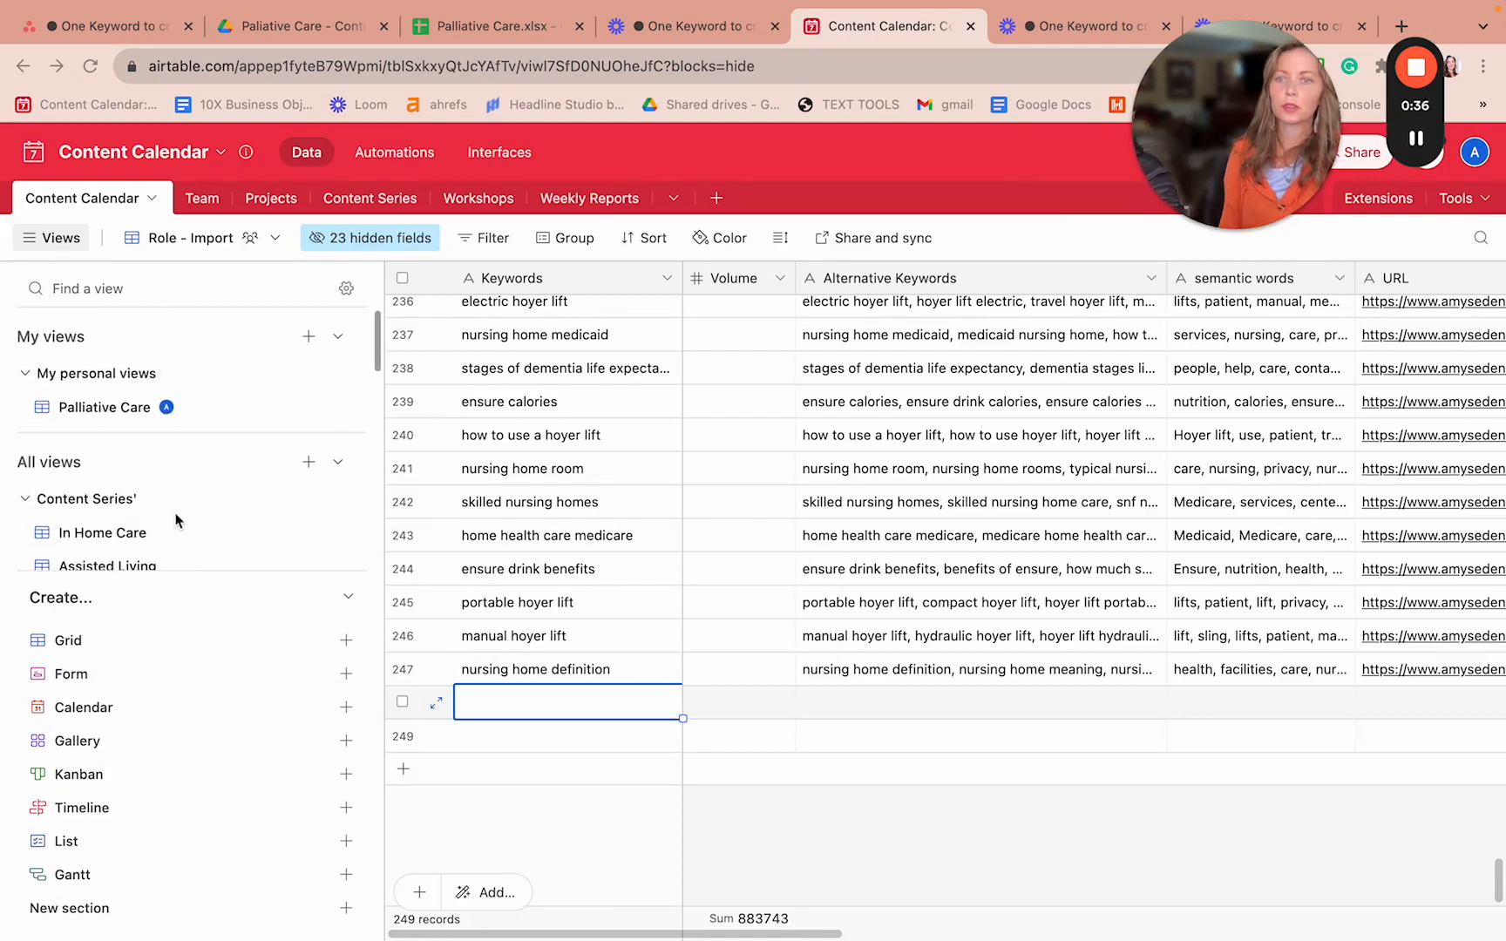
scroll(268, 498, down, 8)
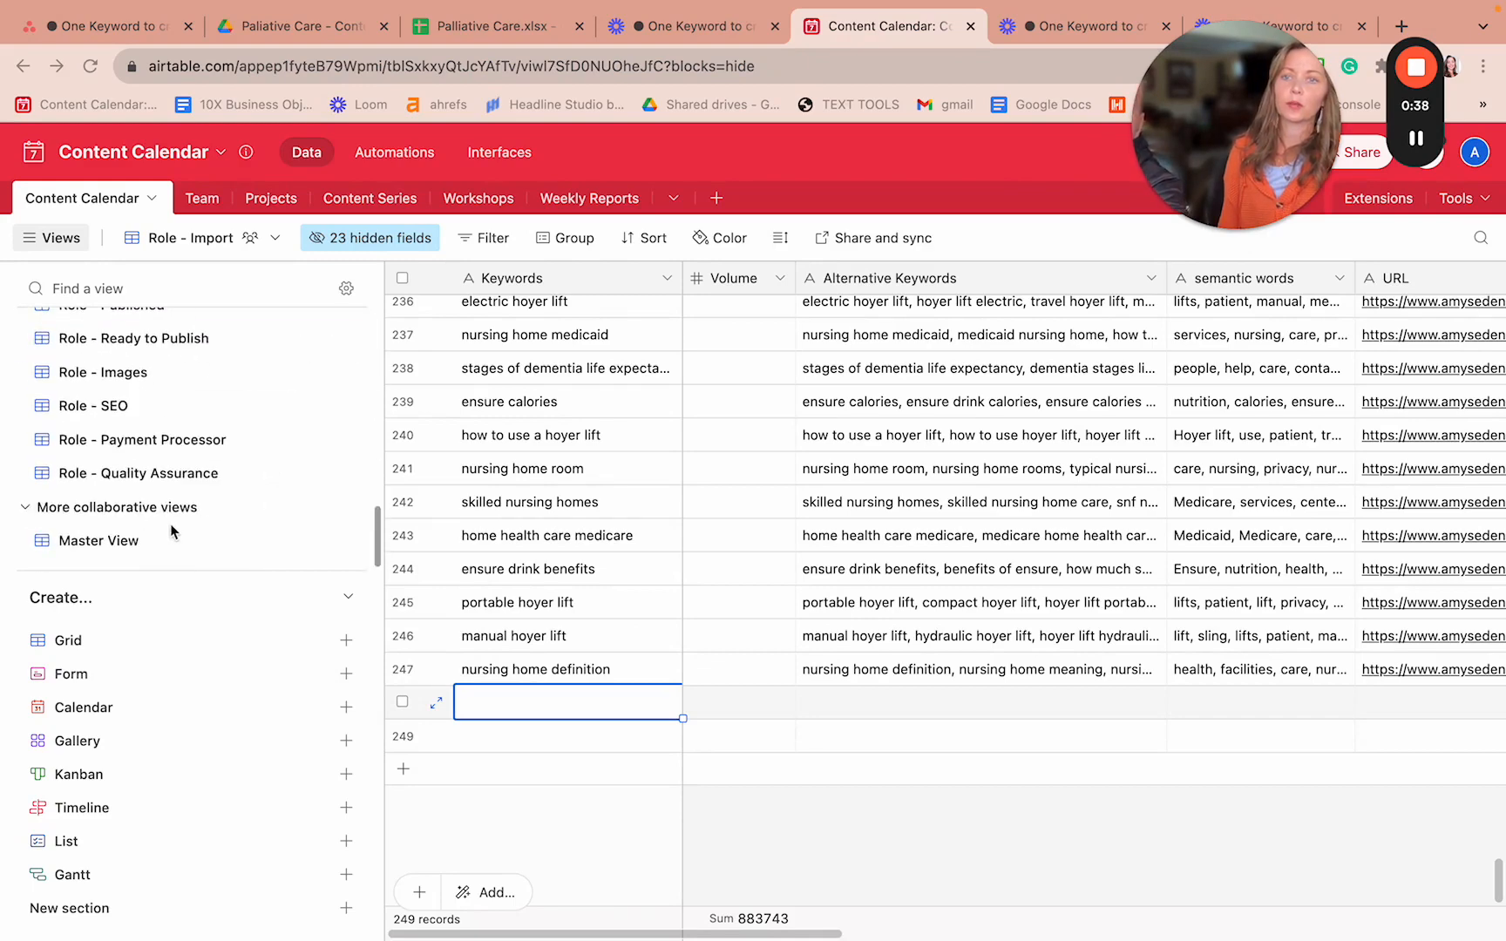
scroll(118, 383, up, 4)
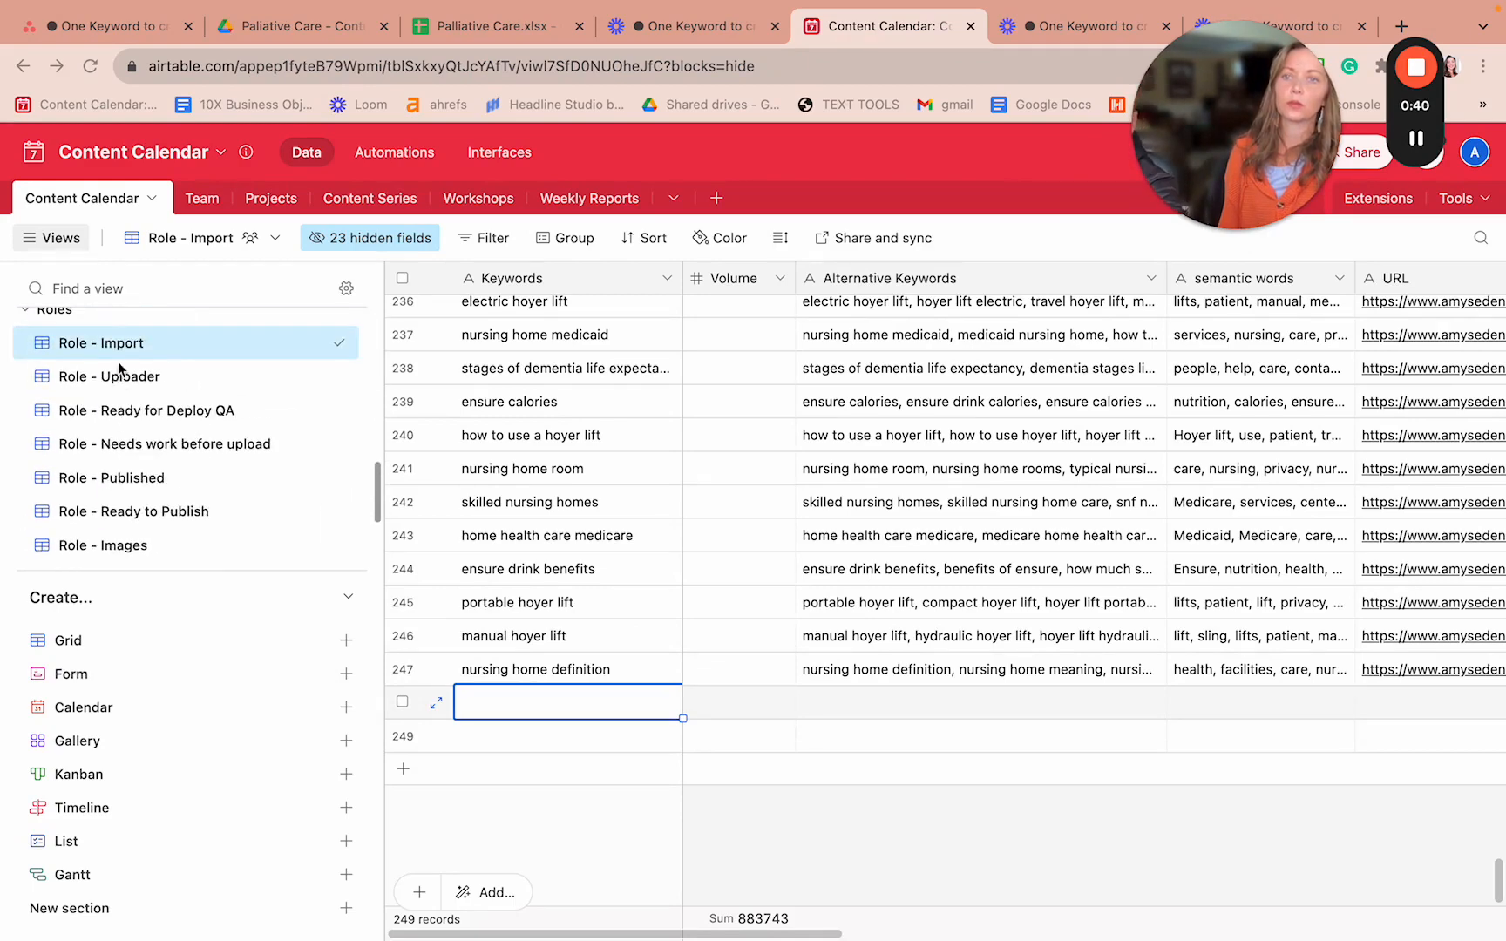
scroll(129, 349, up, 5)
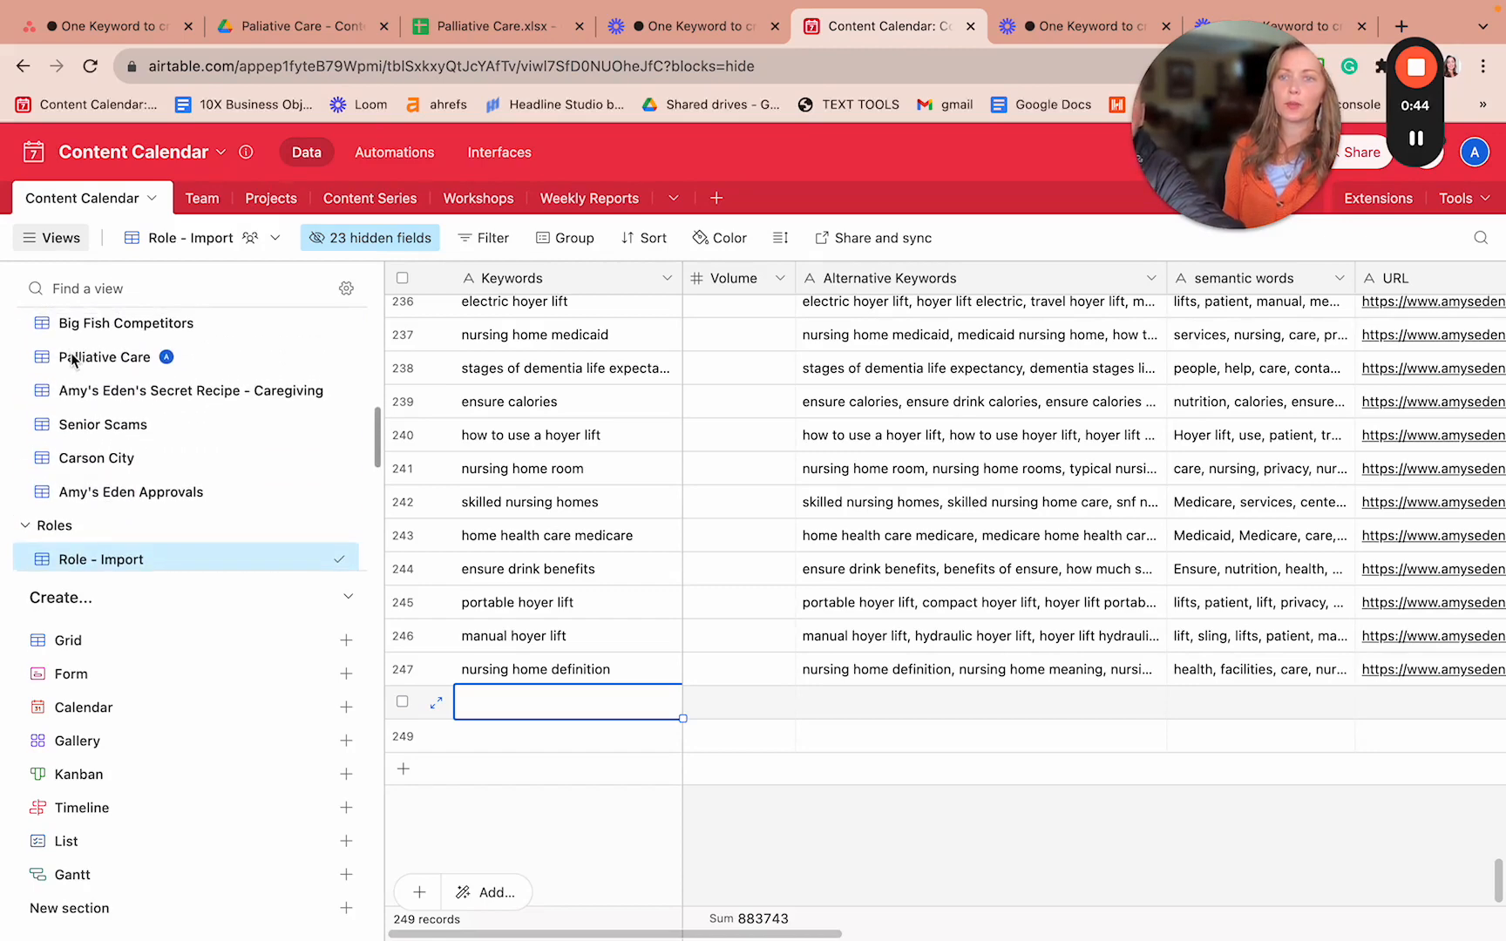
- Check that the Palliative Care view is empty, then go back to Role - Import
click(105, 357)
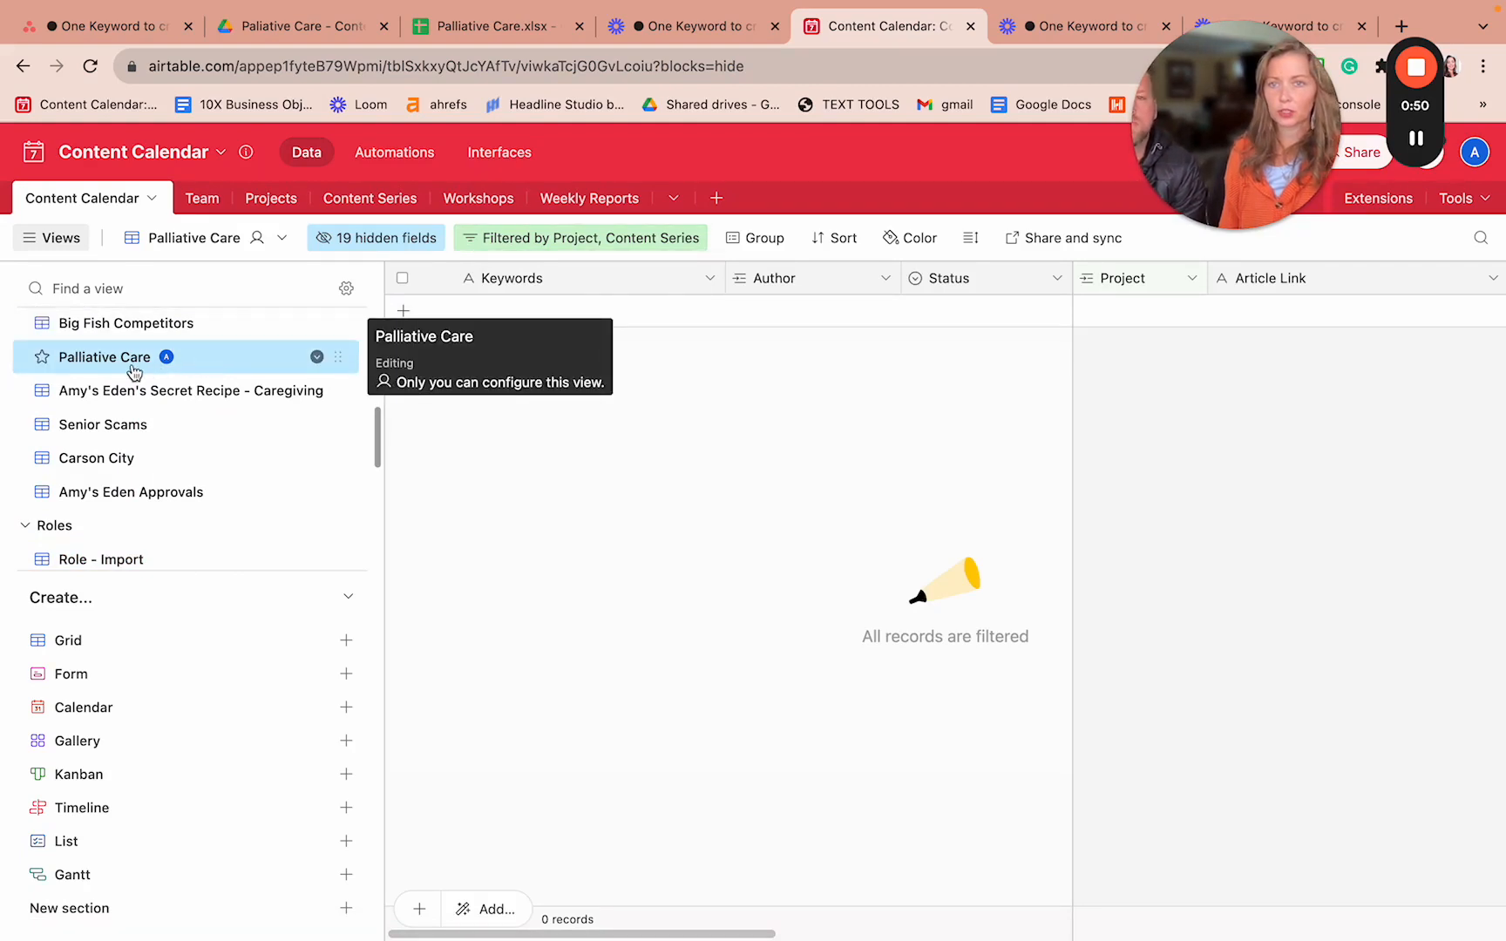
scroll(114, 425, up, 2)
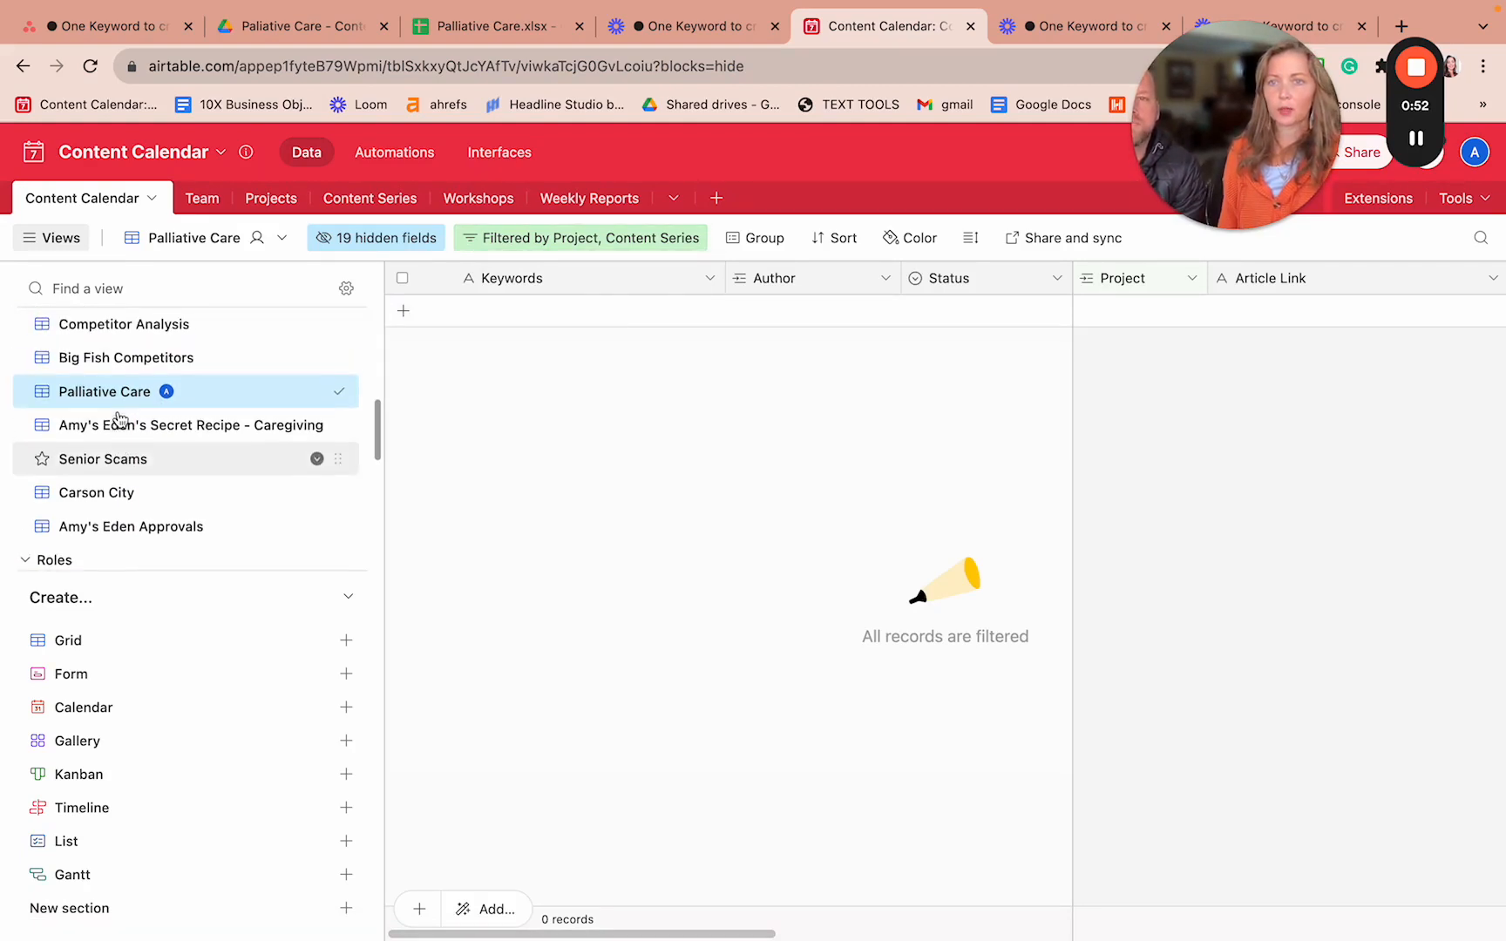
scroll(118, 434, down, 7)
scroll(118, 431, up, 7)
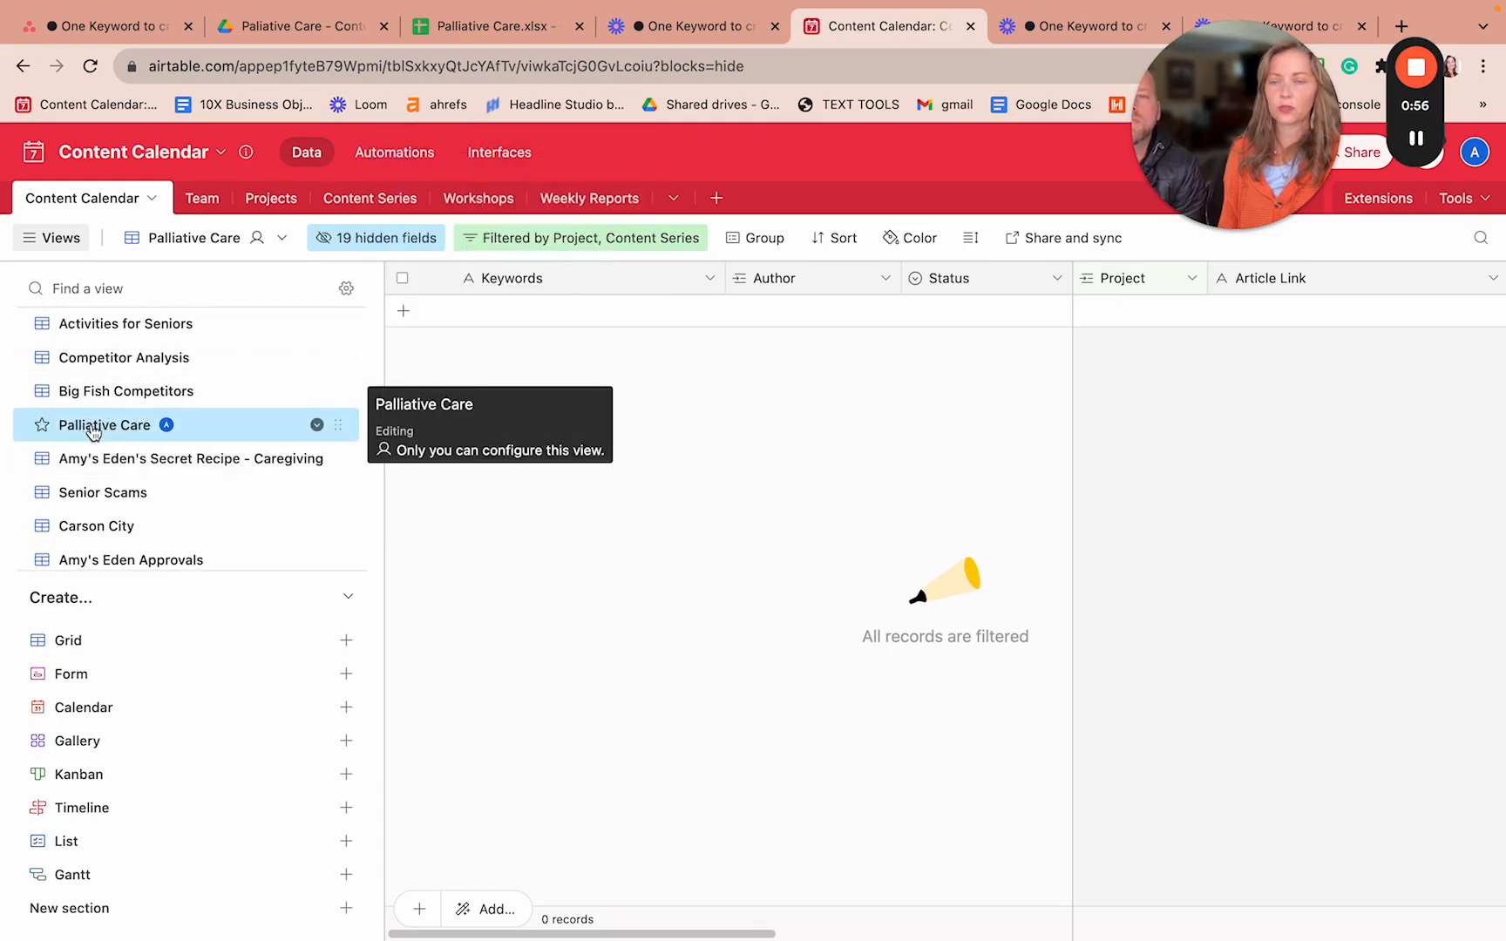
scroll(94, 436, down, 3)
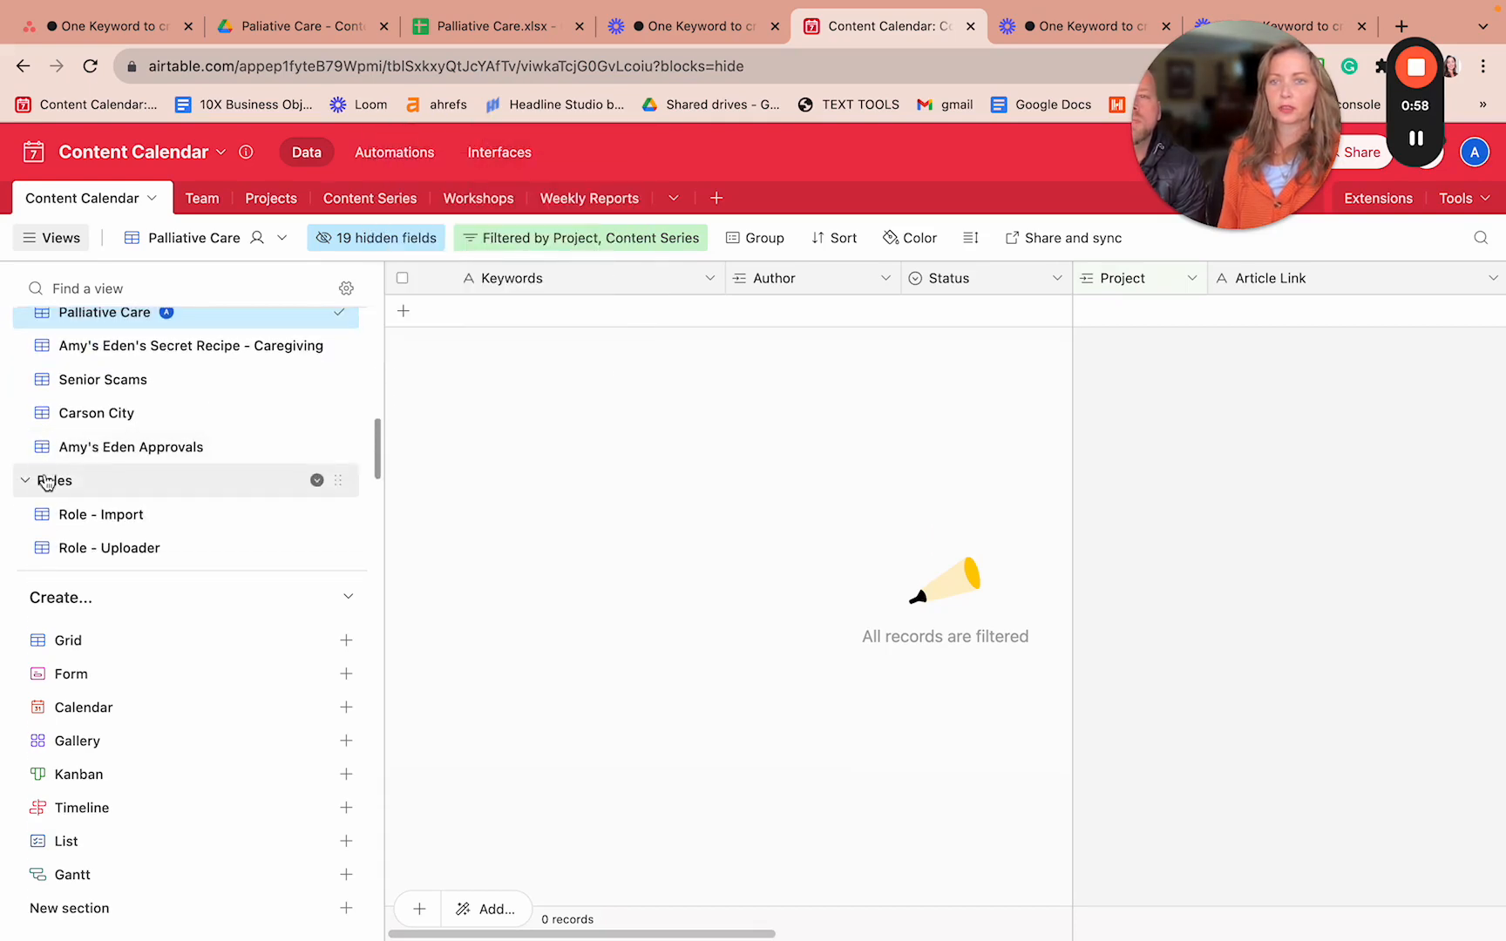
click(96, 516)
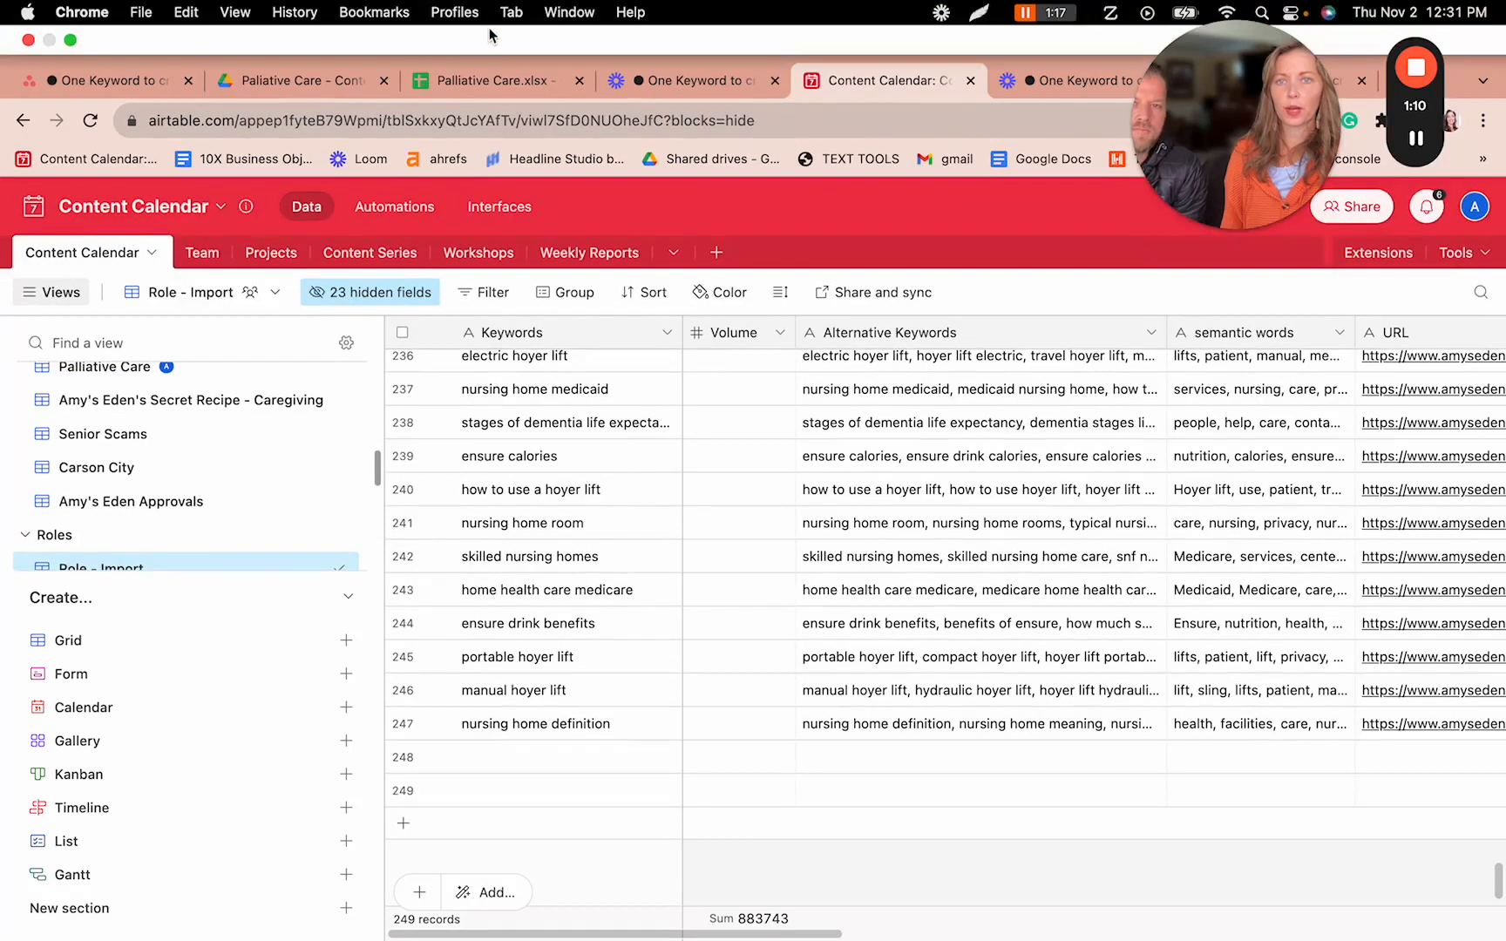
- Copy the 22 keywords in B2:B23 of the Palliative Care sheet, starting at 'palliative care meaning'
click(478, 85)
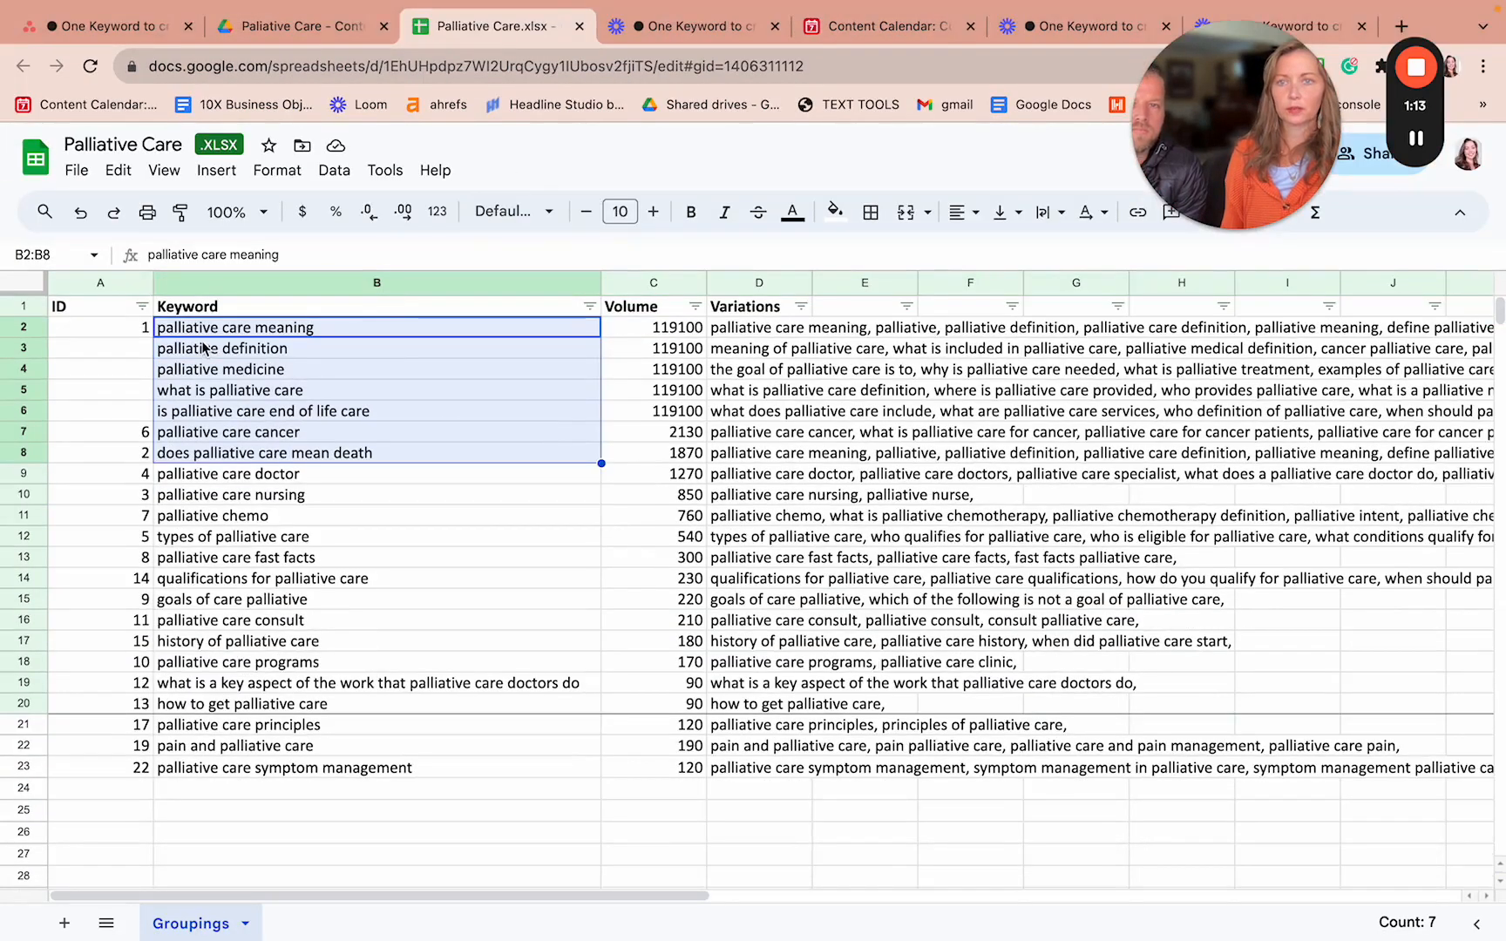
click(207, 349)
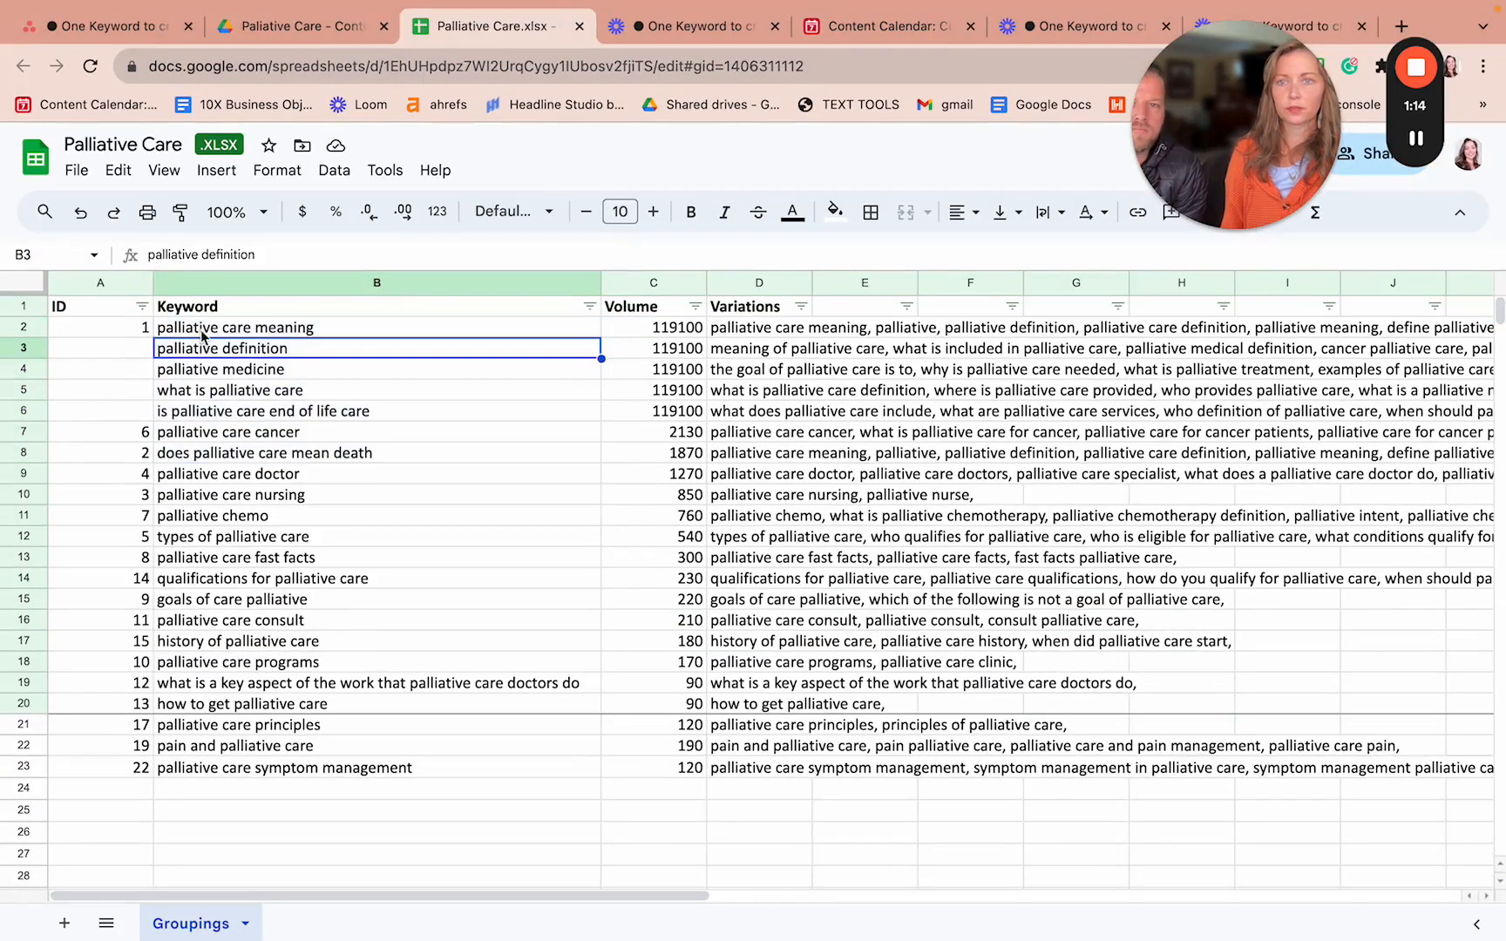
click(202, 332)
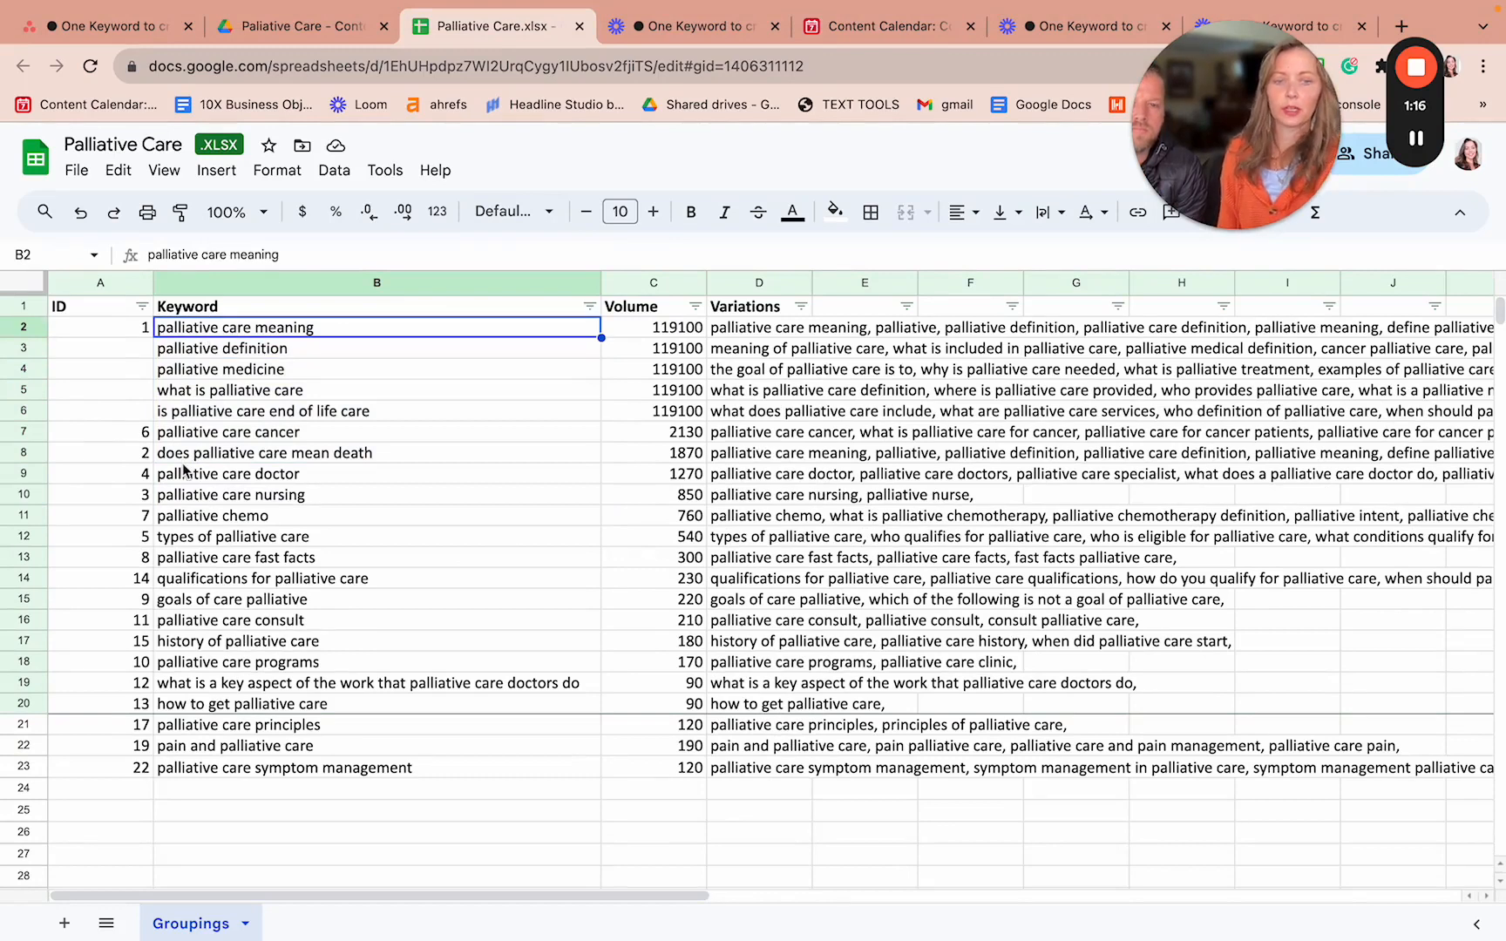
key(shift+Down)
key(shift+Down)
key(shift+Down)
key(shift+Down)
key(shift+Down)
key(shift+Down)
key(shift+Down)
key(shift+Down)
key(shift+Down)
key(shift+Down)
key(shift+Down)
key(shift+Down)
key(shift+Down)
key(shift+Down)
key(shift+Down)
key(shift+Down)
key(shift+Down)
key(shift+Down)
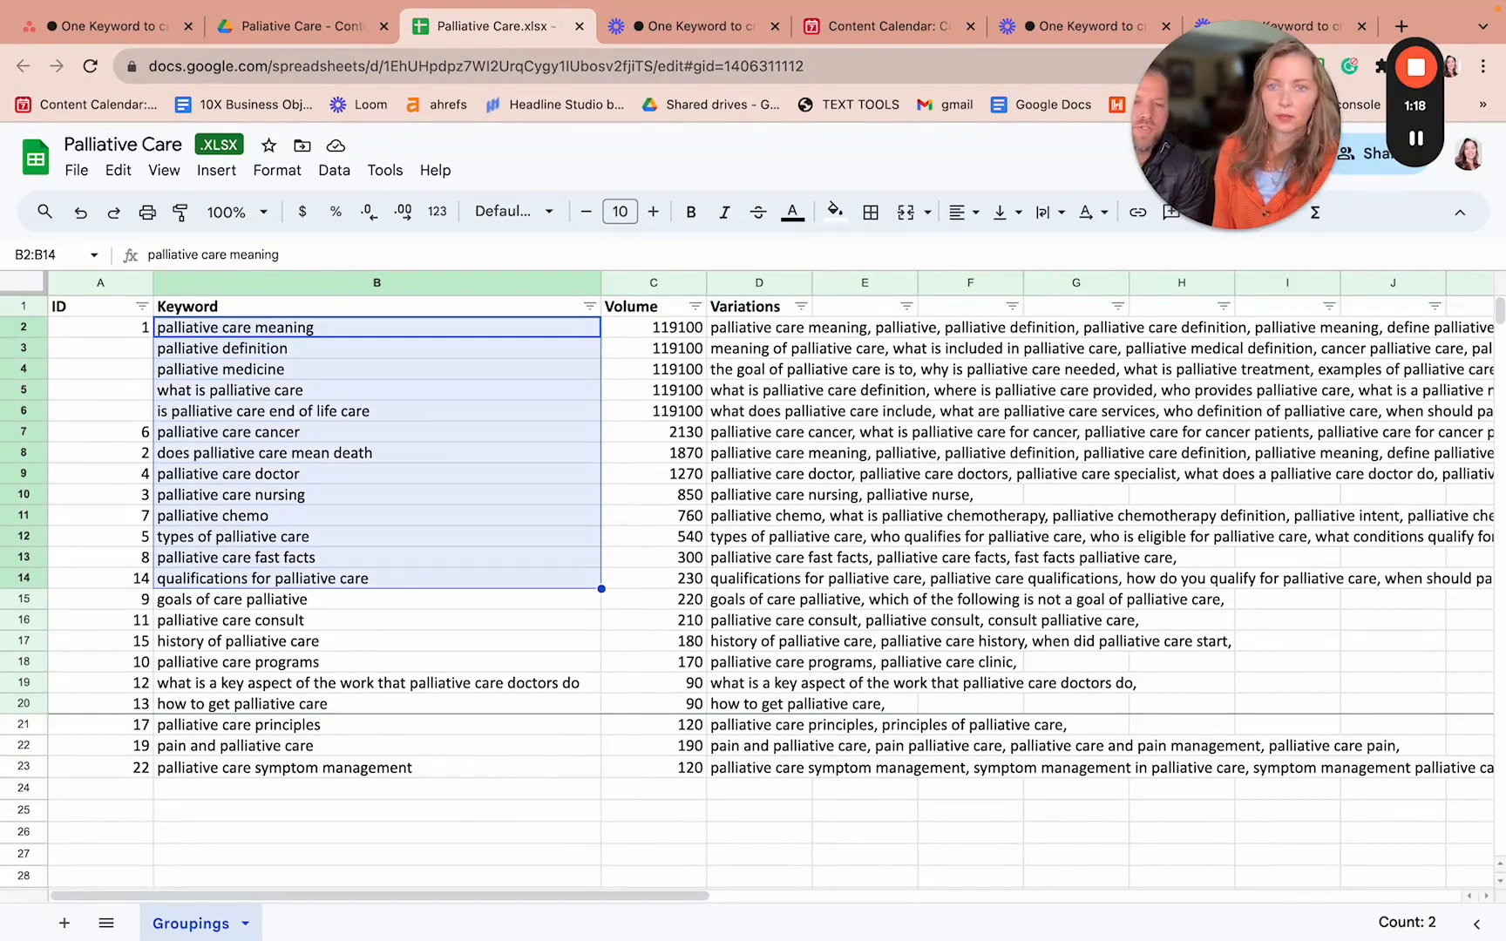
key(shift+Down)
key(shift+Down)
key(shift+Down)
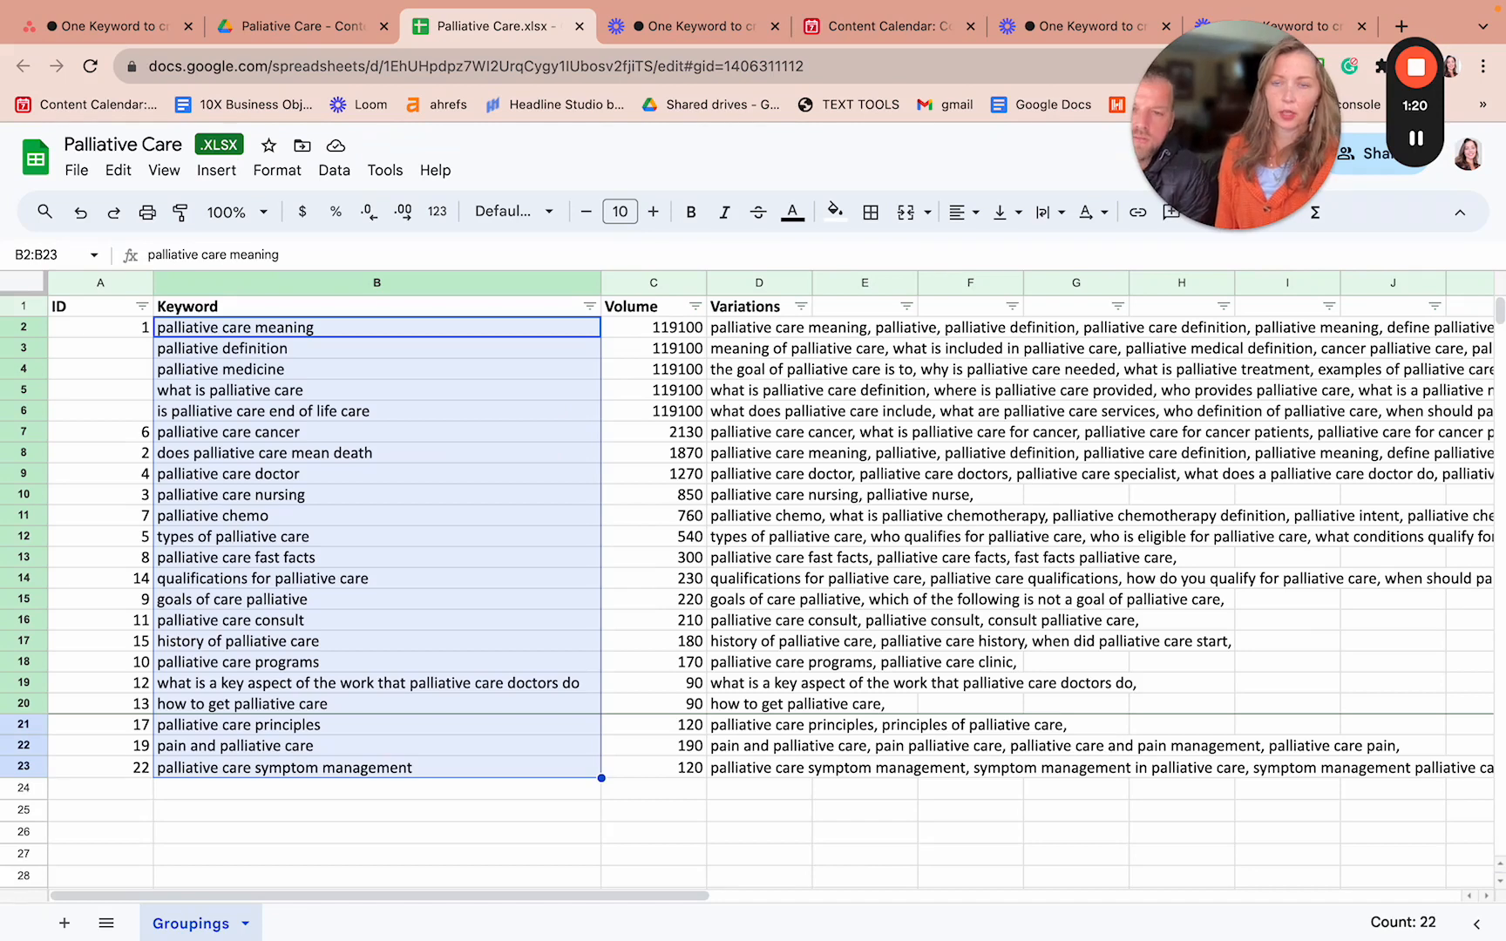
key(ctrl+c)
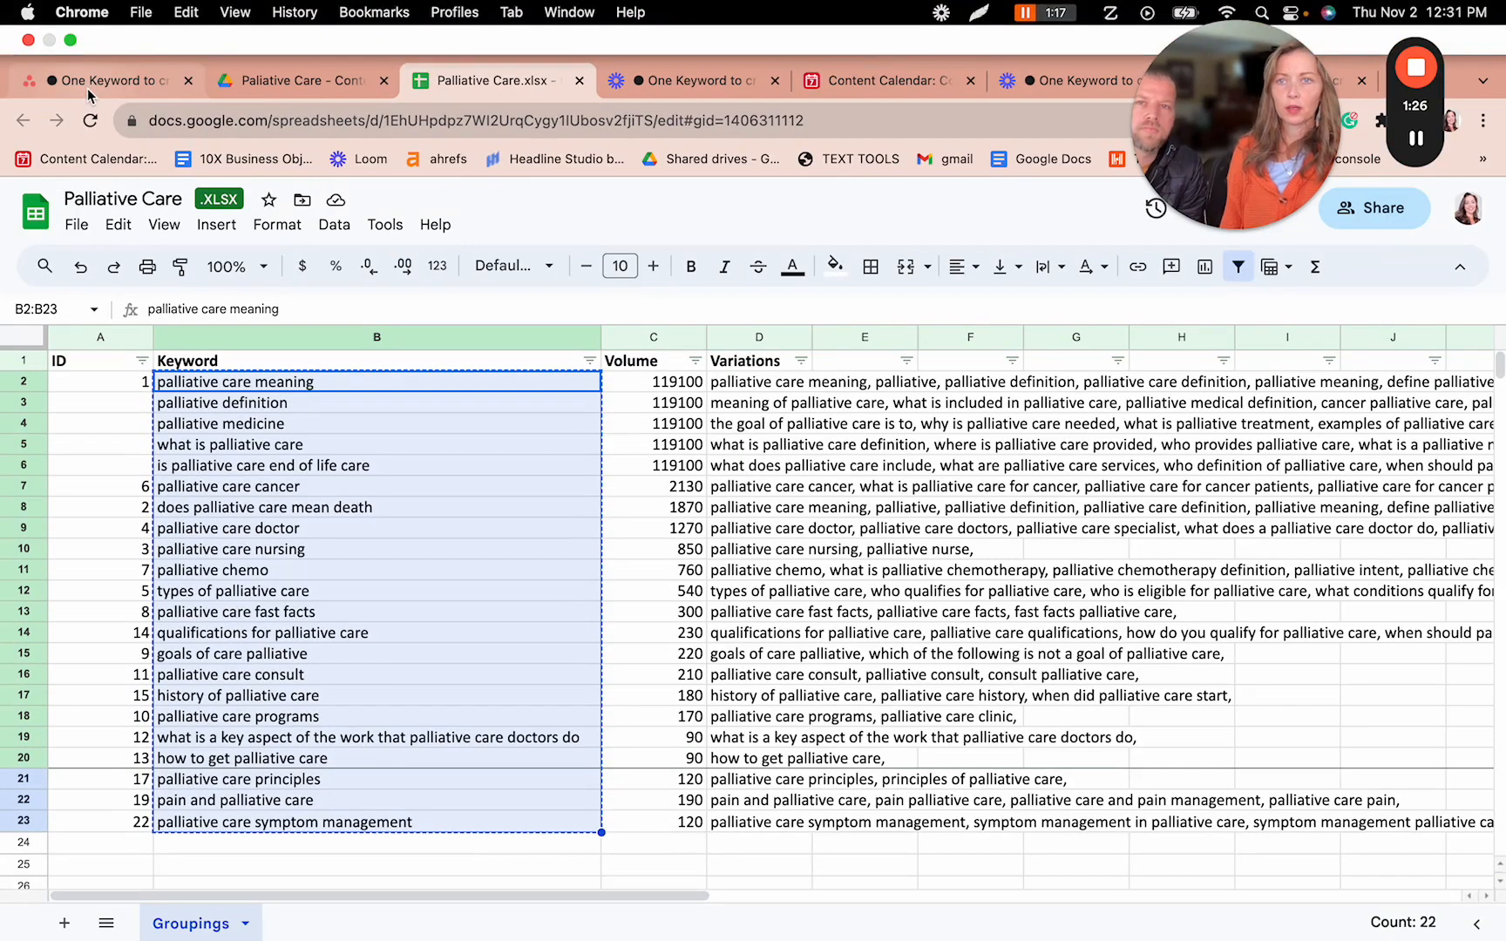
click(94, 82)
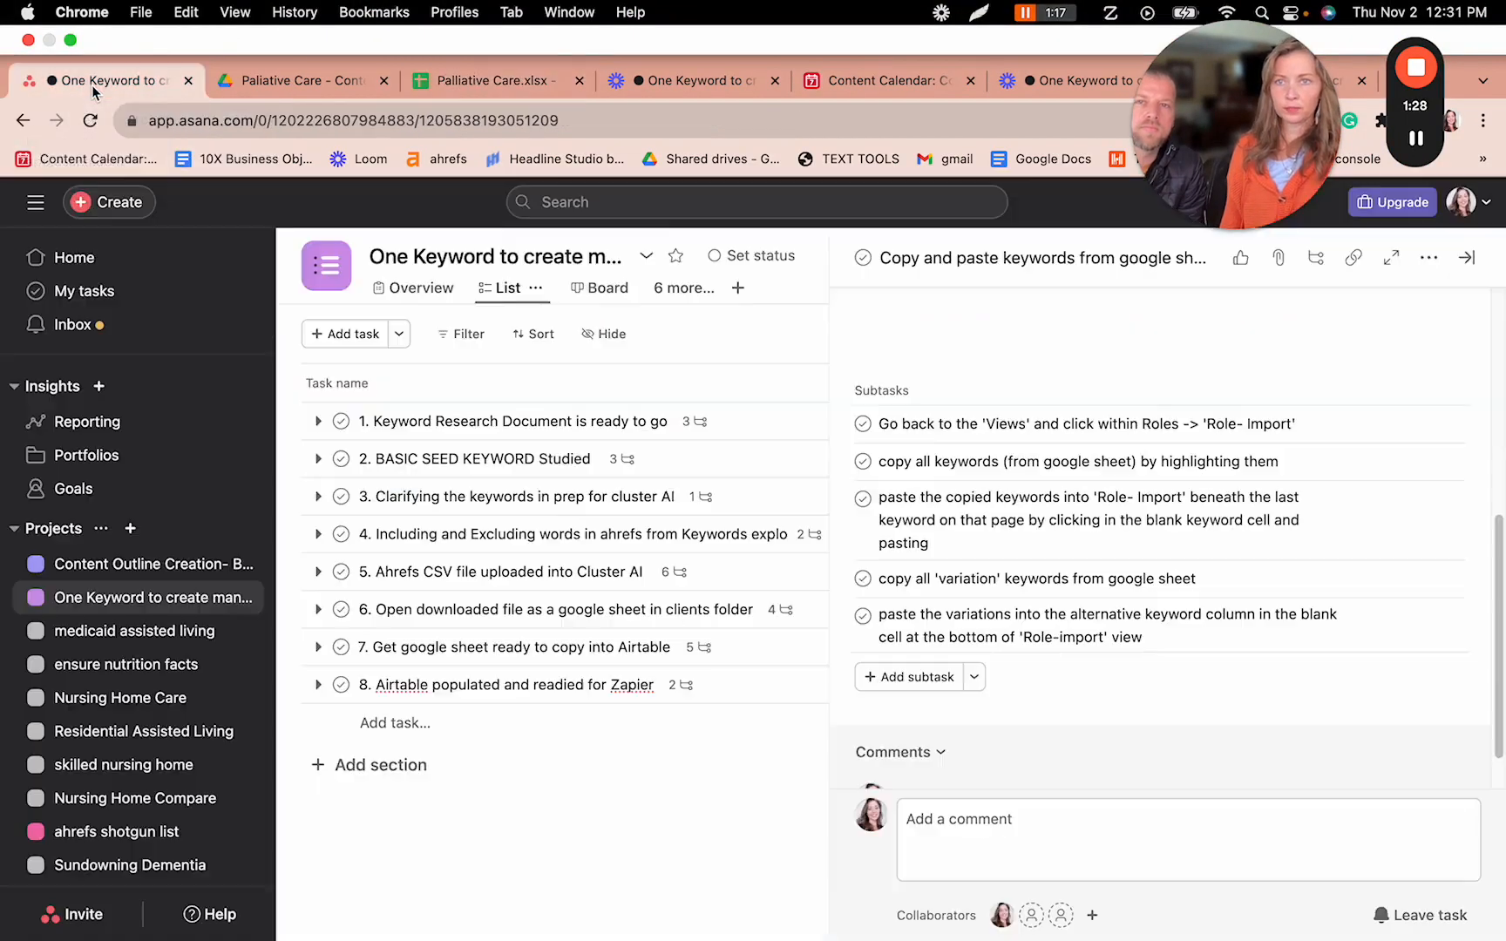
- Paste the 22 keywords into the Keywords column from row 248, expanding the table to row 269
click(935, 84)
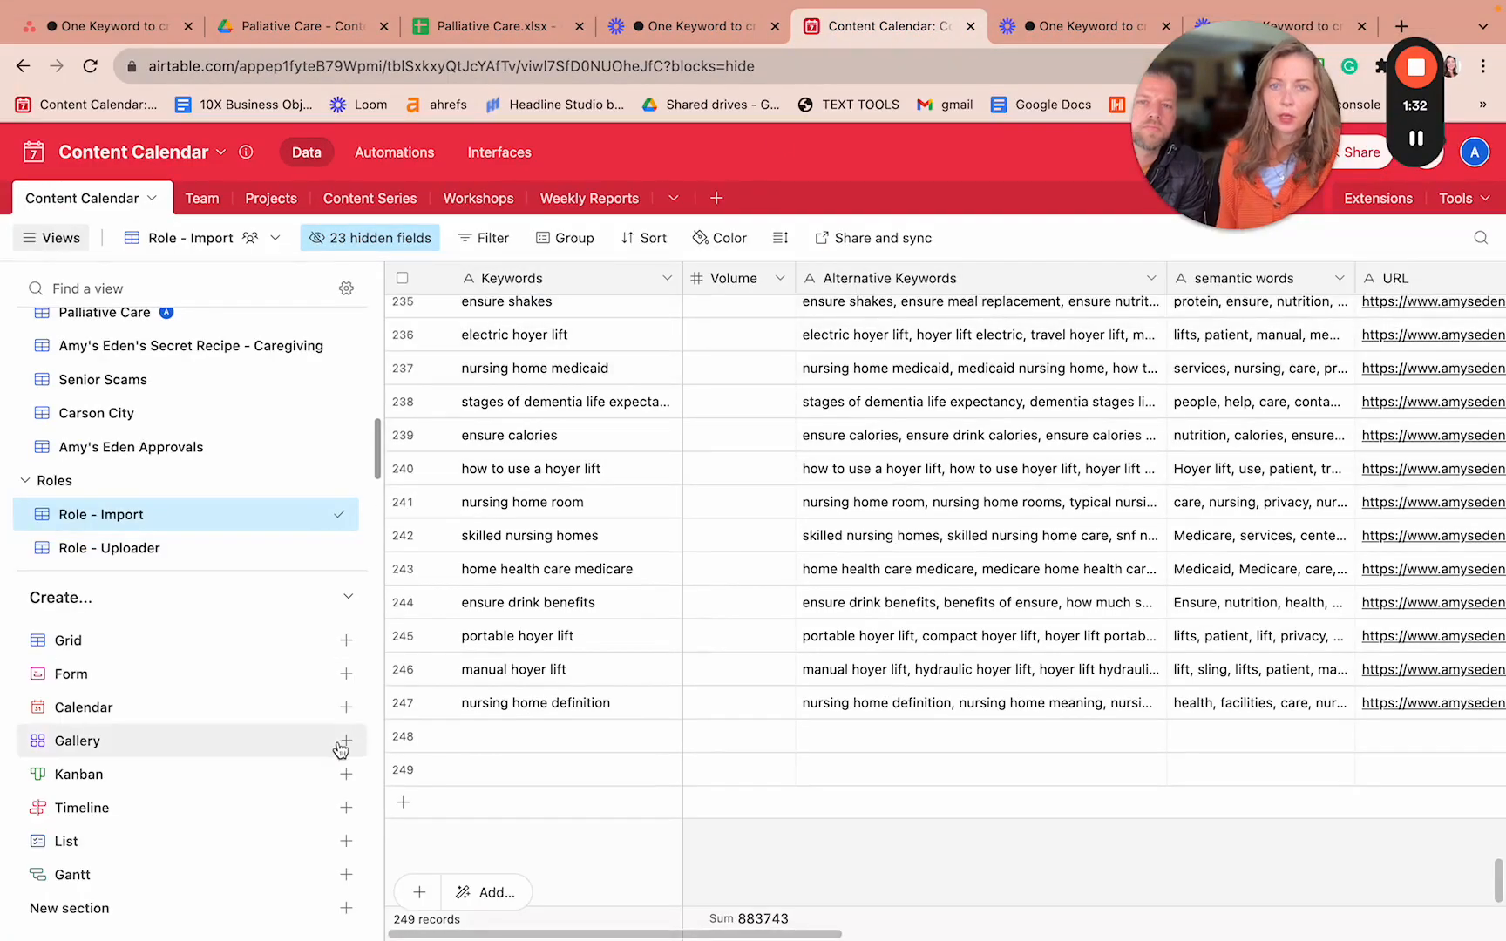
click(481, 745)
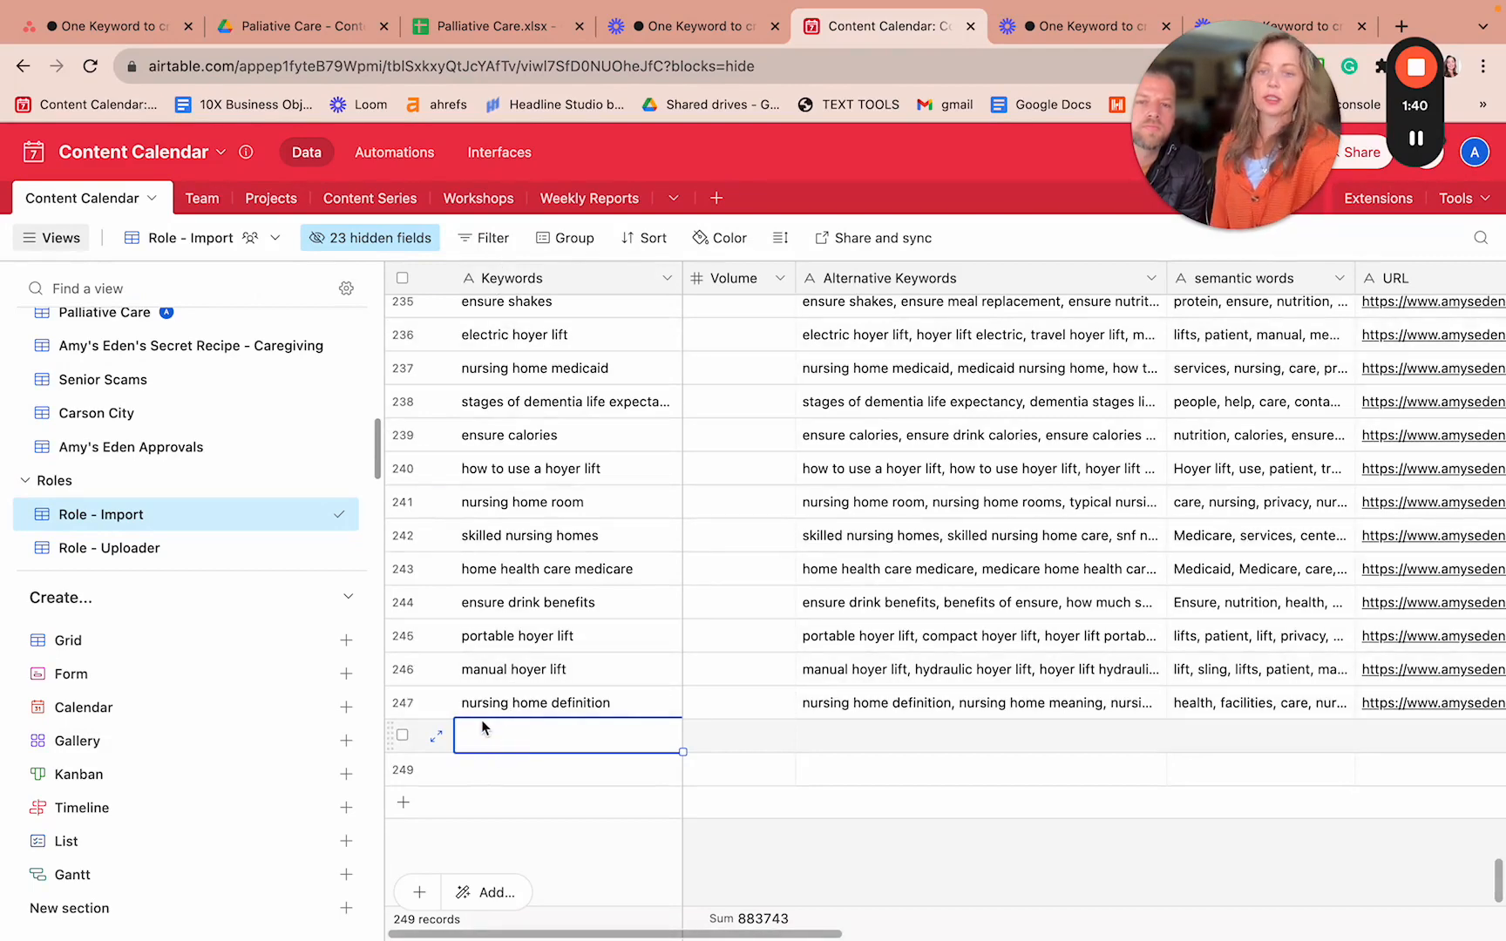
key(super+v)
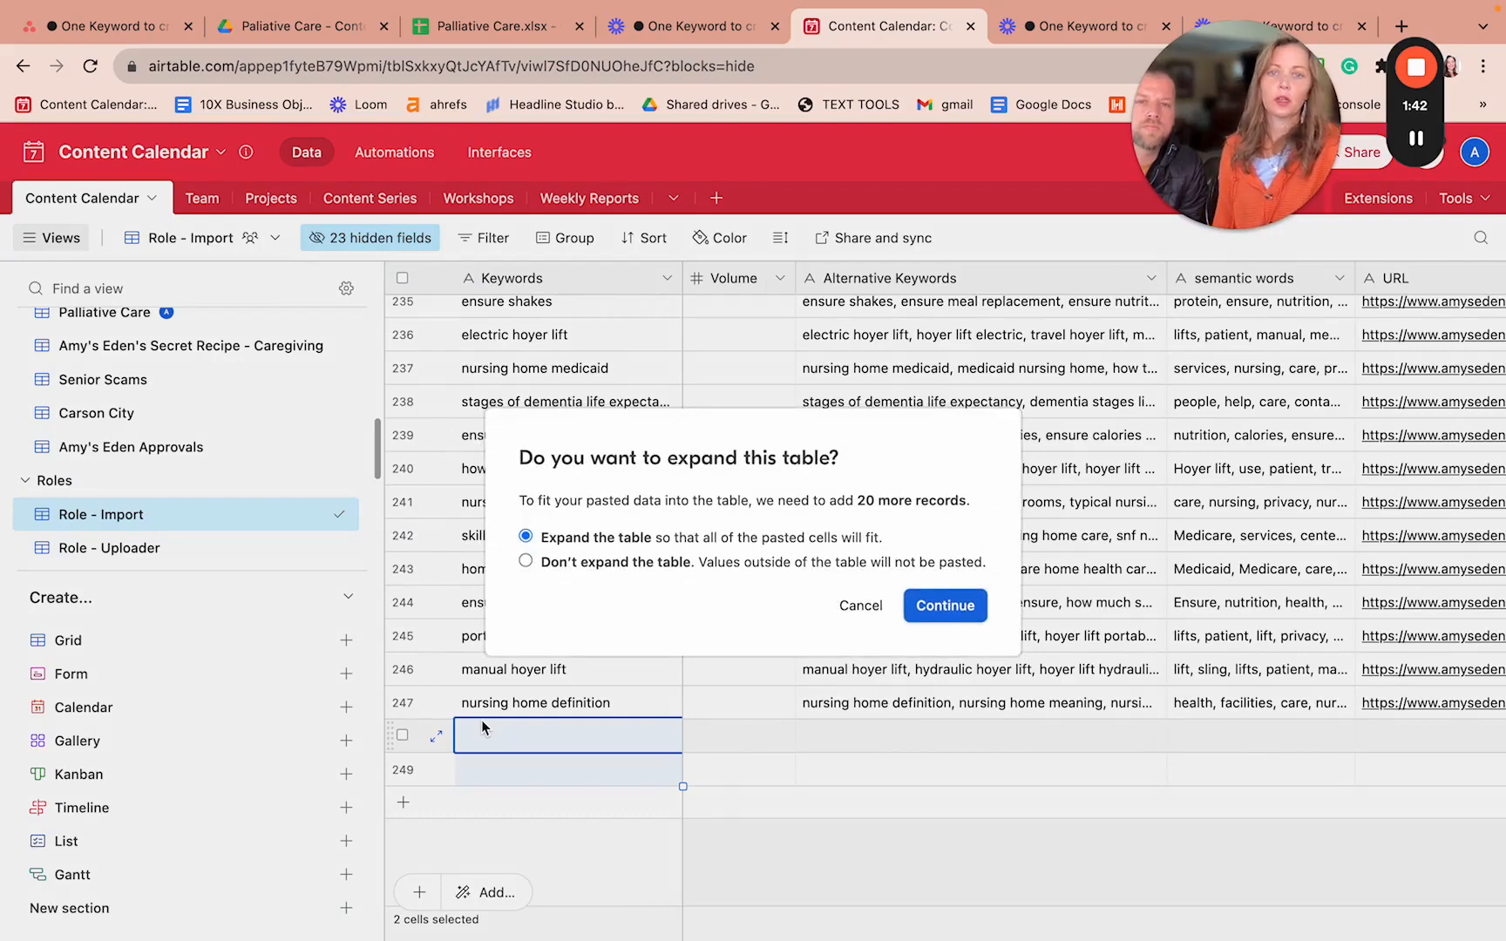
click(942, 610)
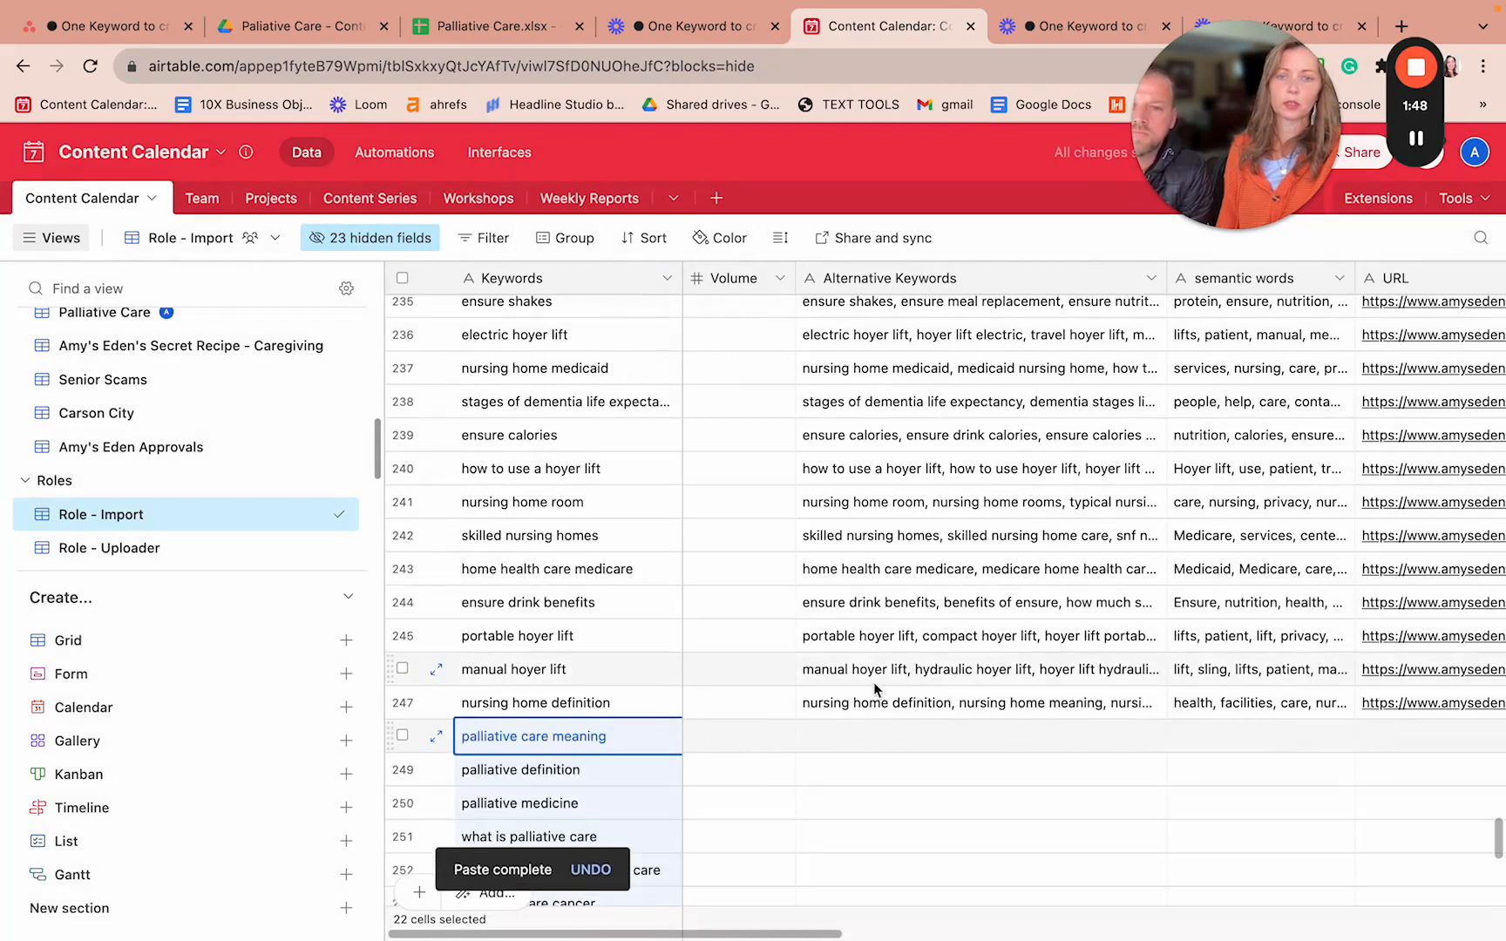
scroll(422, 717, down, 8)
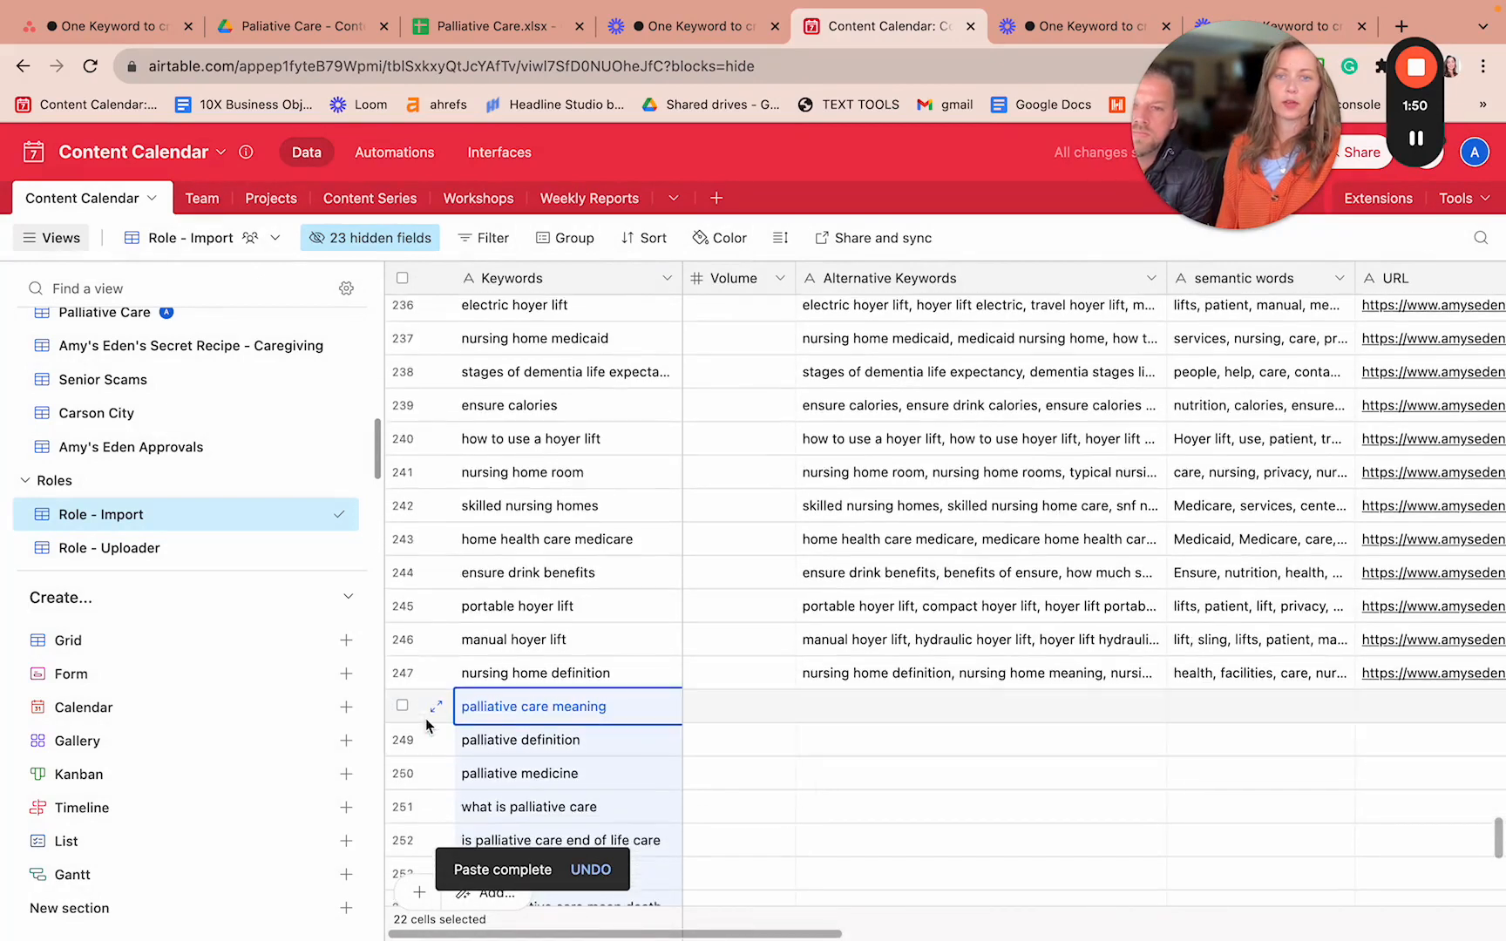
scroll(424, 718, up, 6)
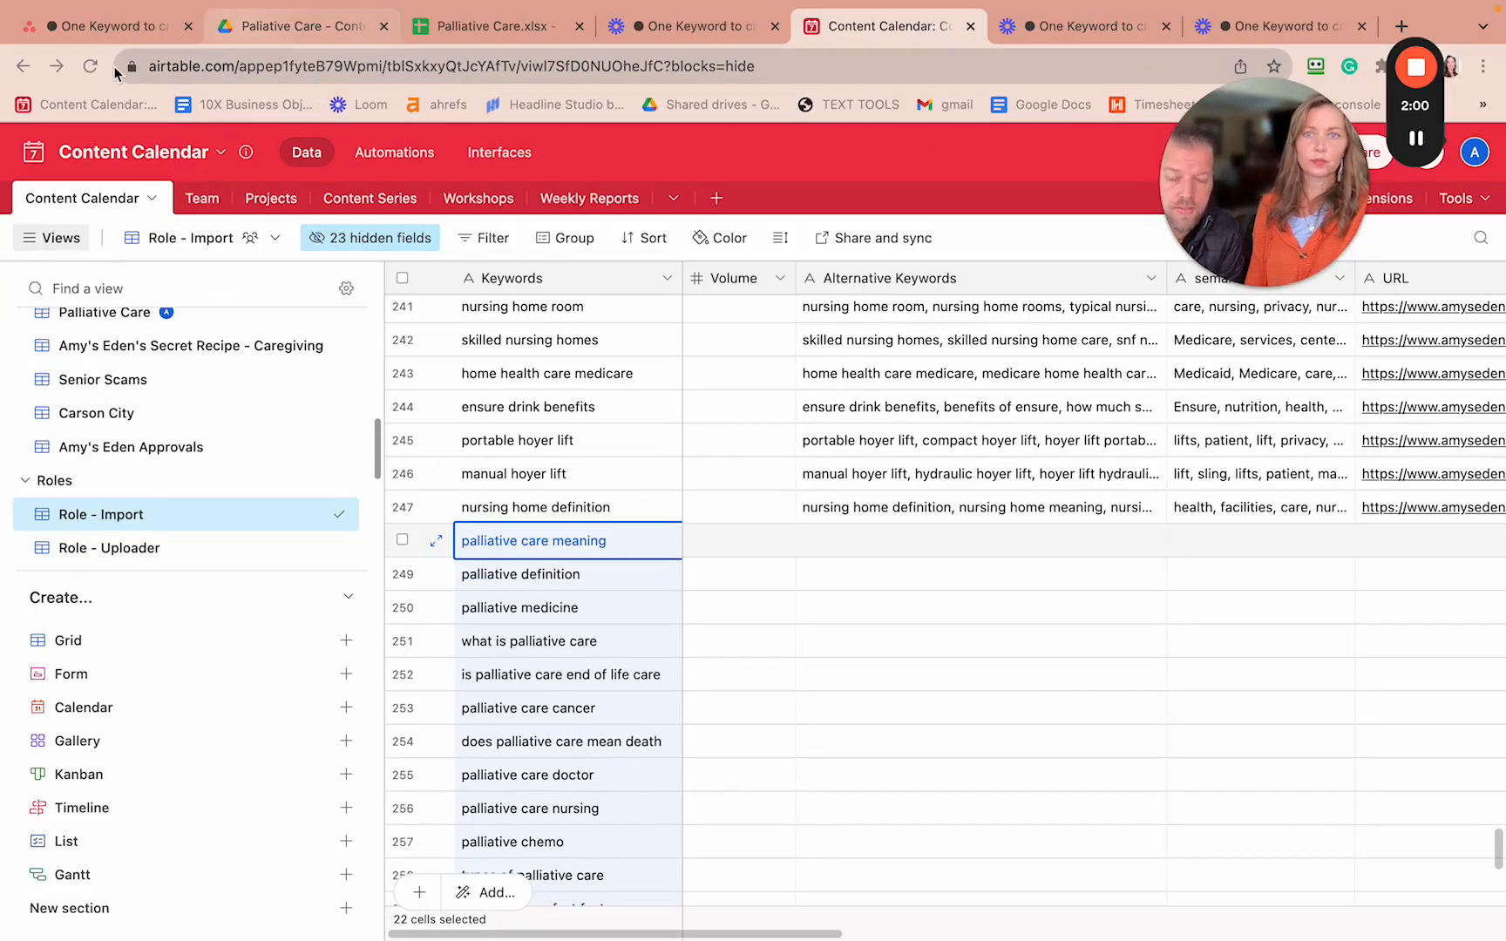
- Reopen task 8's 'Copy and paste keywords' subtask to read its variation-keyword steps
click(88, 28)
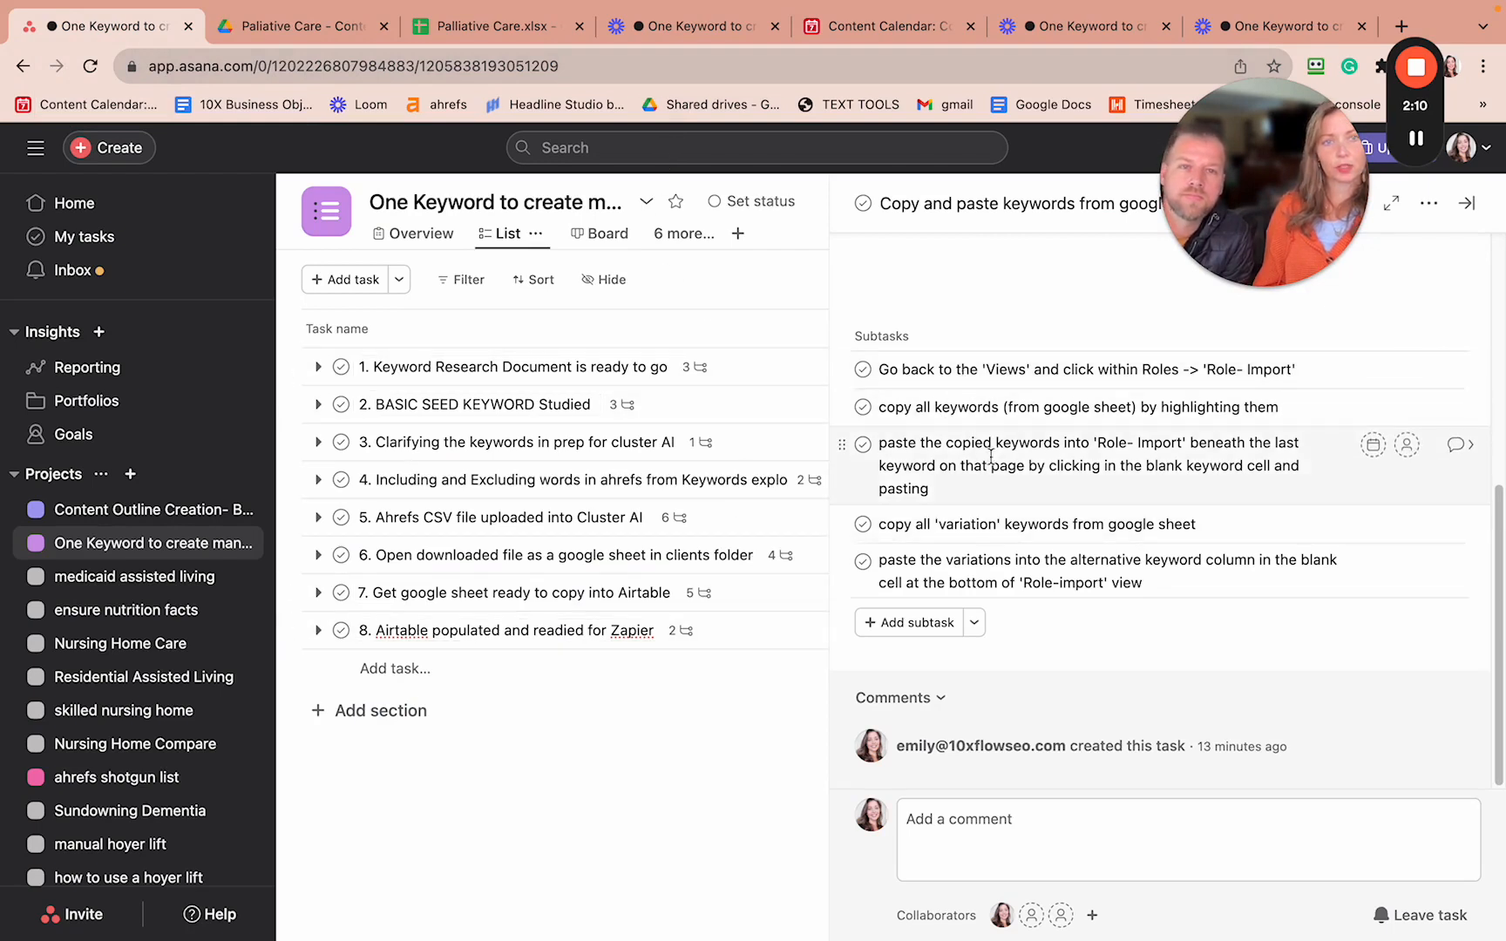
click(682, 634)
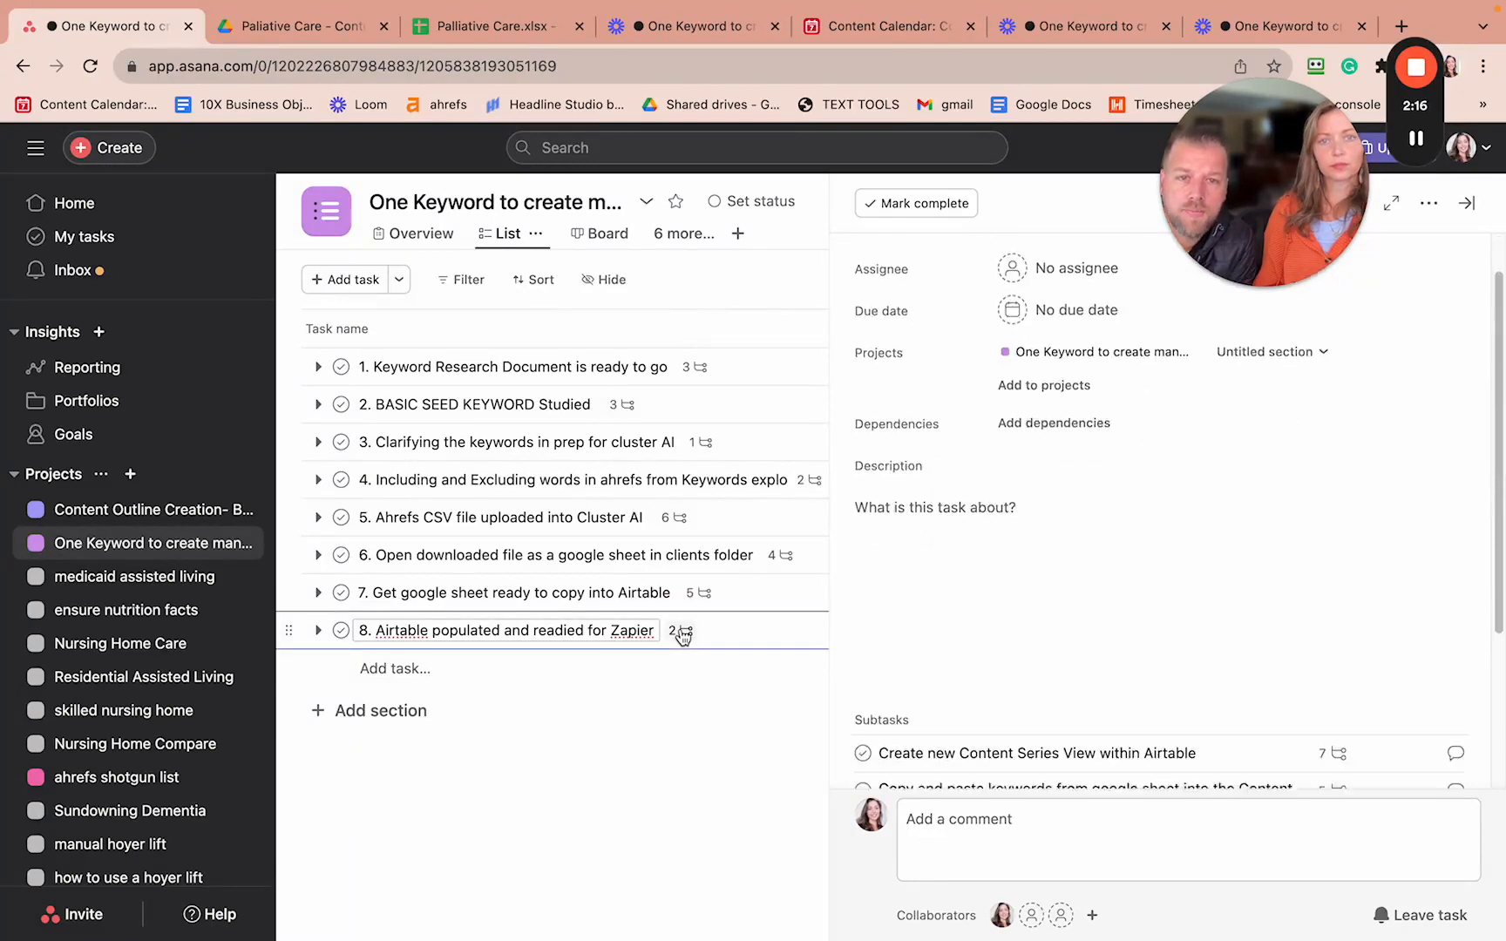
click(1324, 565)
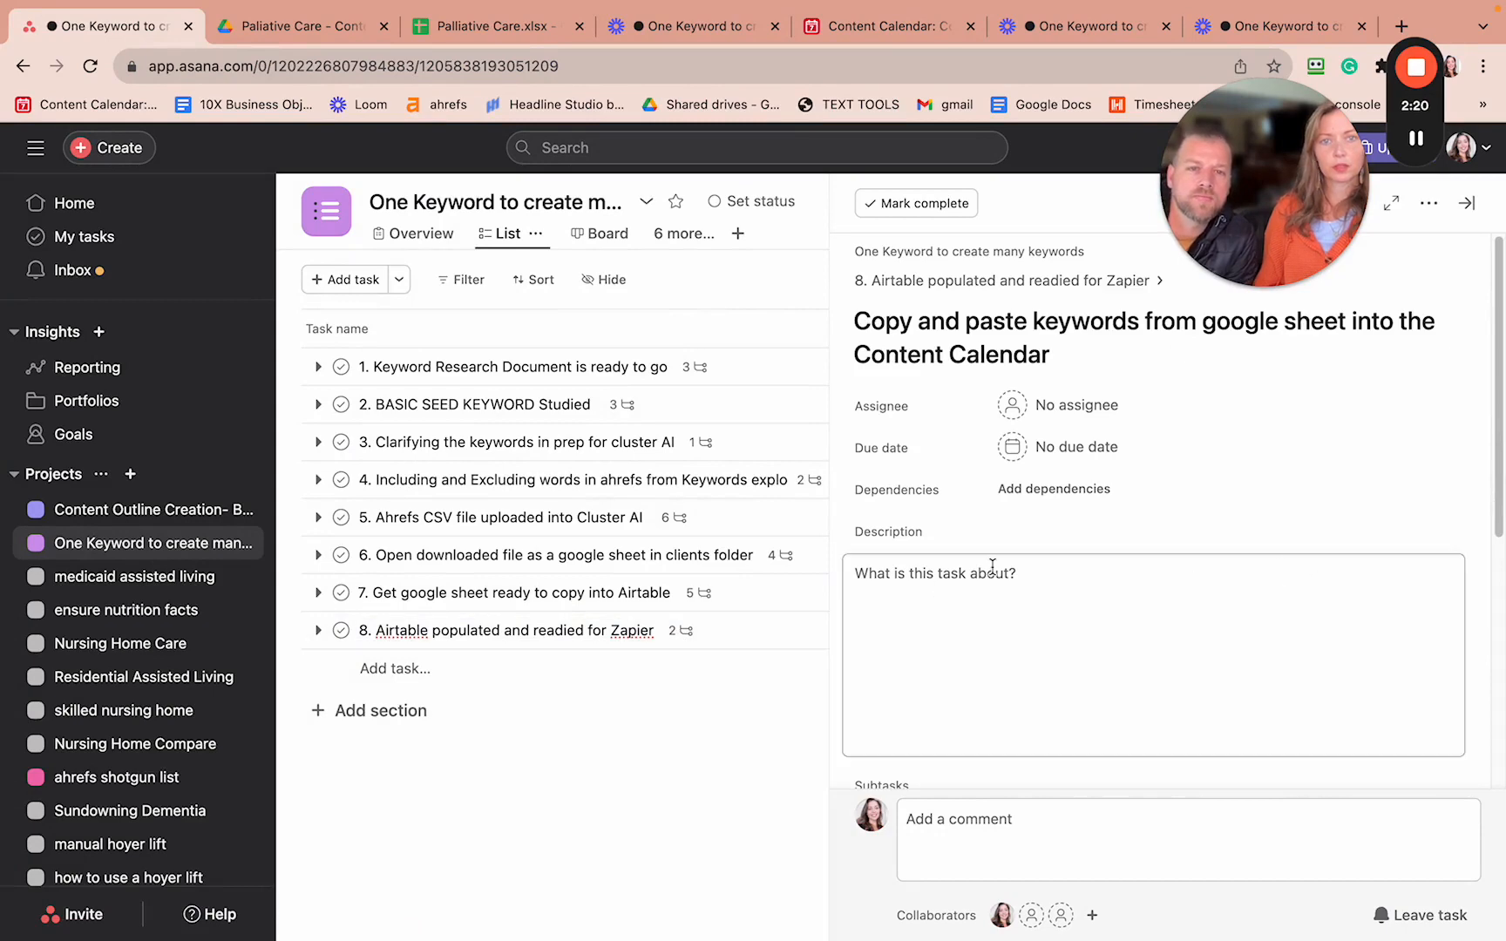
scroll(992, 571, down, 5)
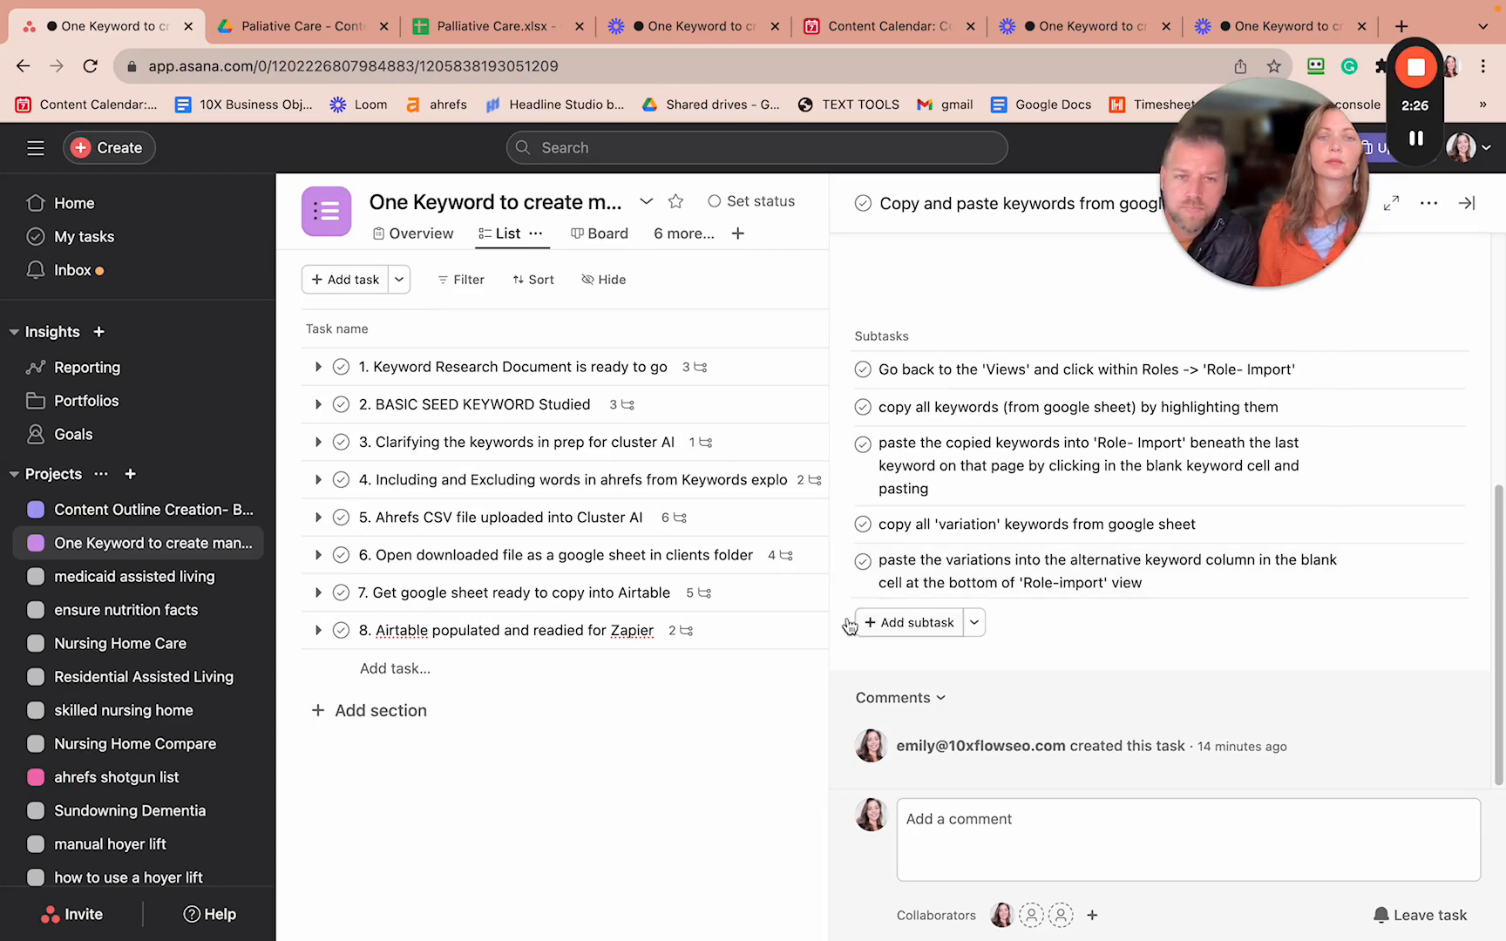
click(686, 636)
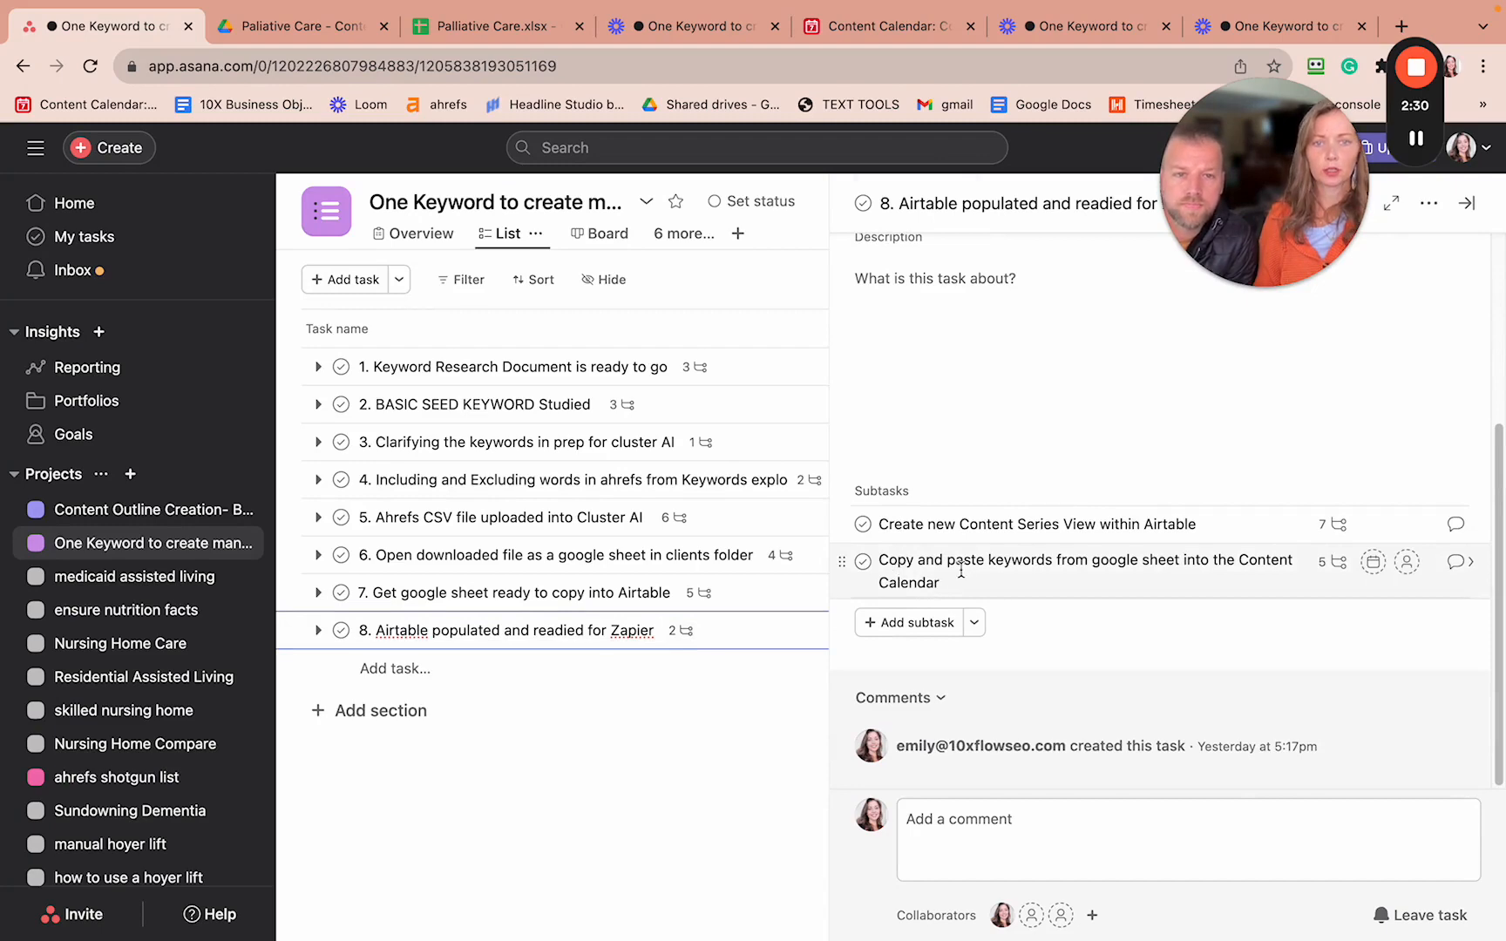
click(1327, 562)
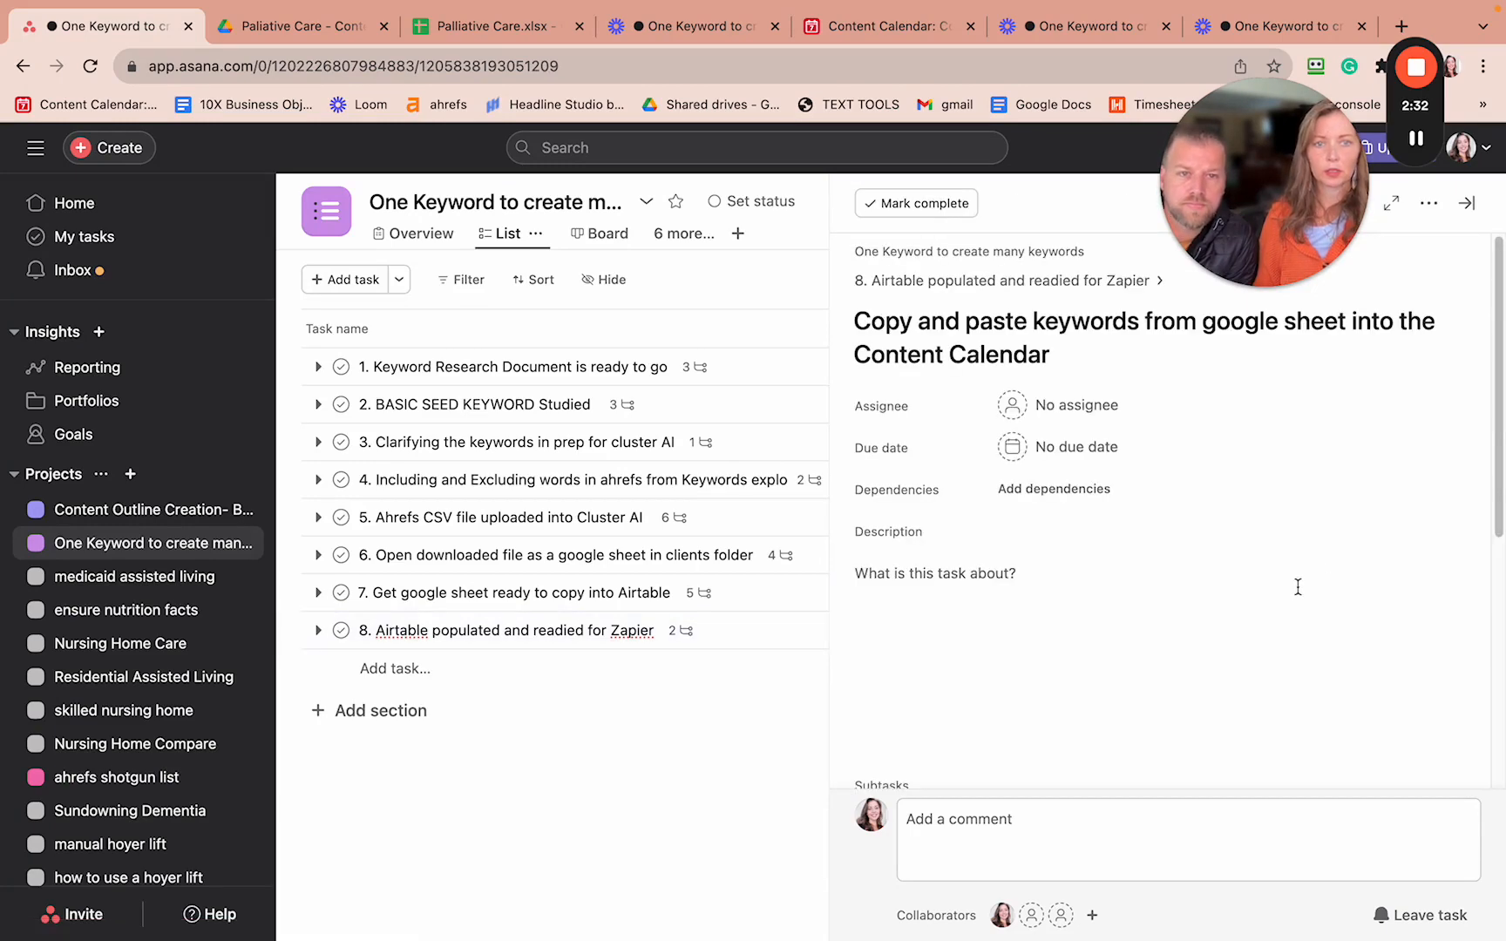
scroll(1290, 606, down, 5)
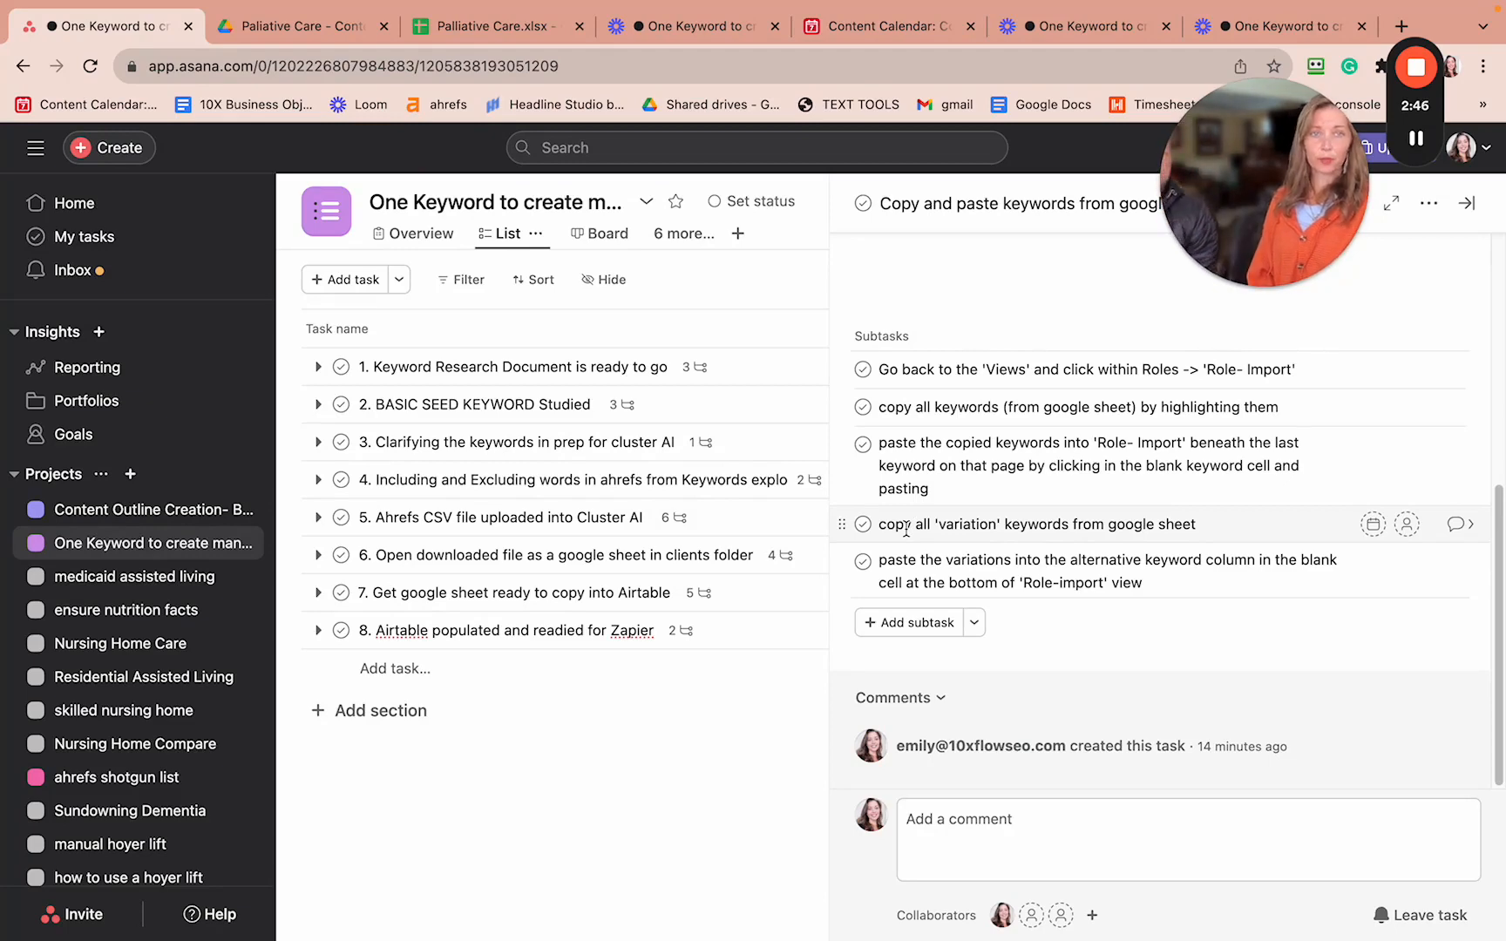
- Clear the old keyword copy range and copy the Variations cells D2:D23
click(538, 34)
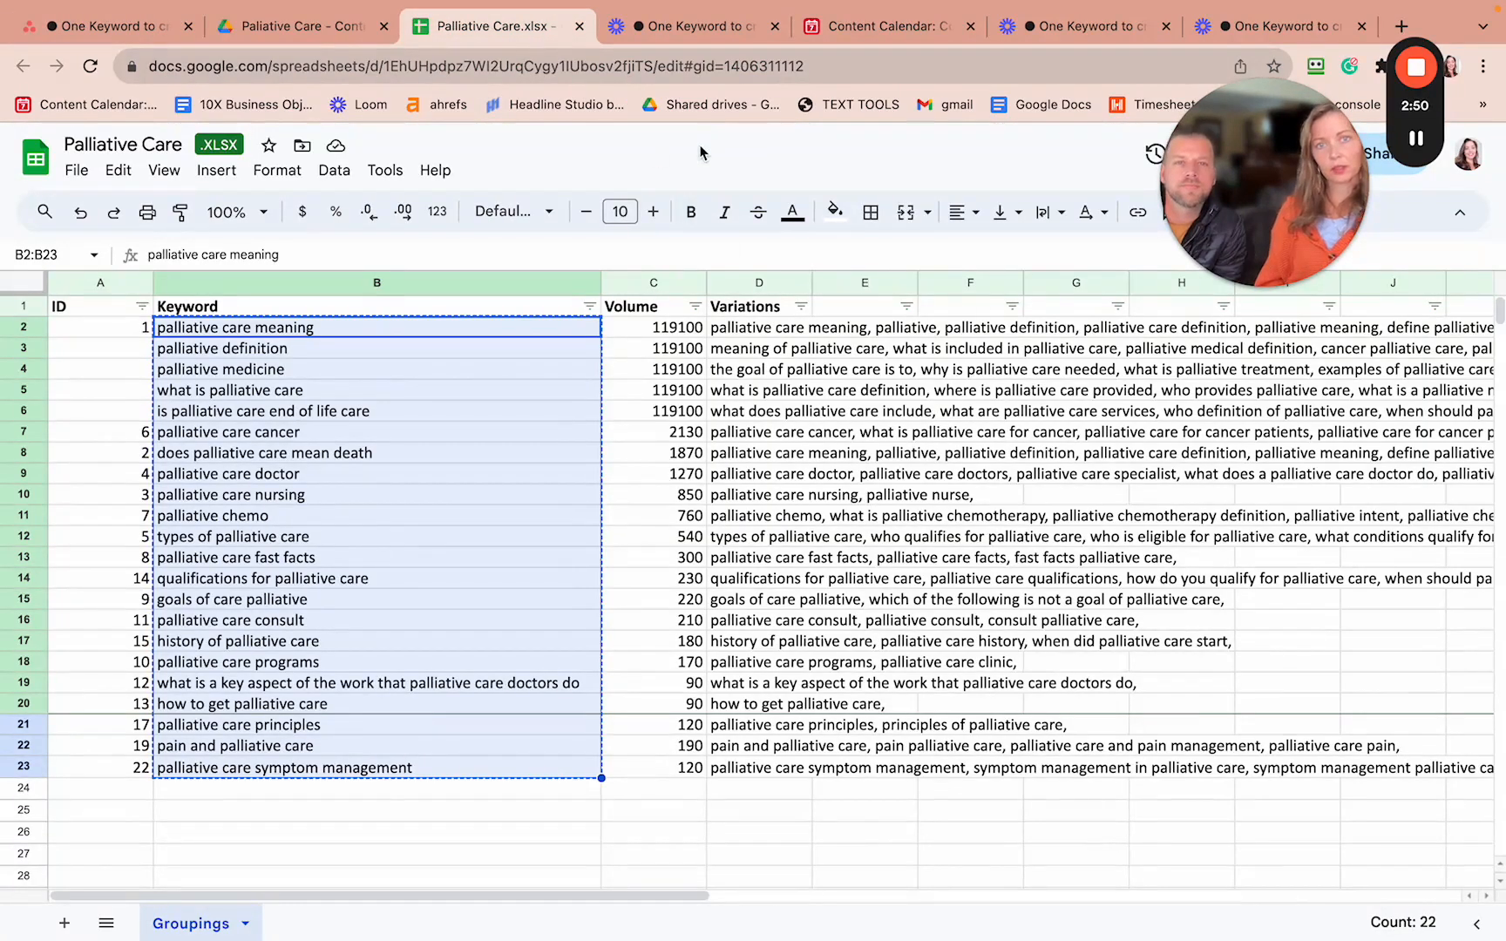
click(566, 255)
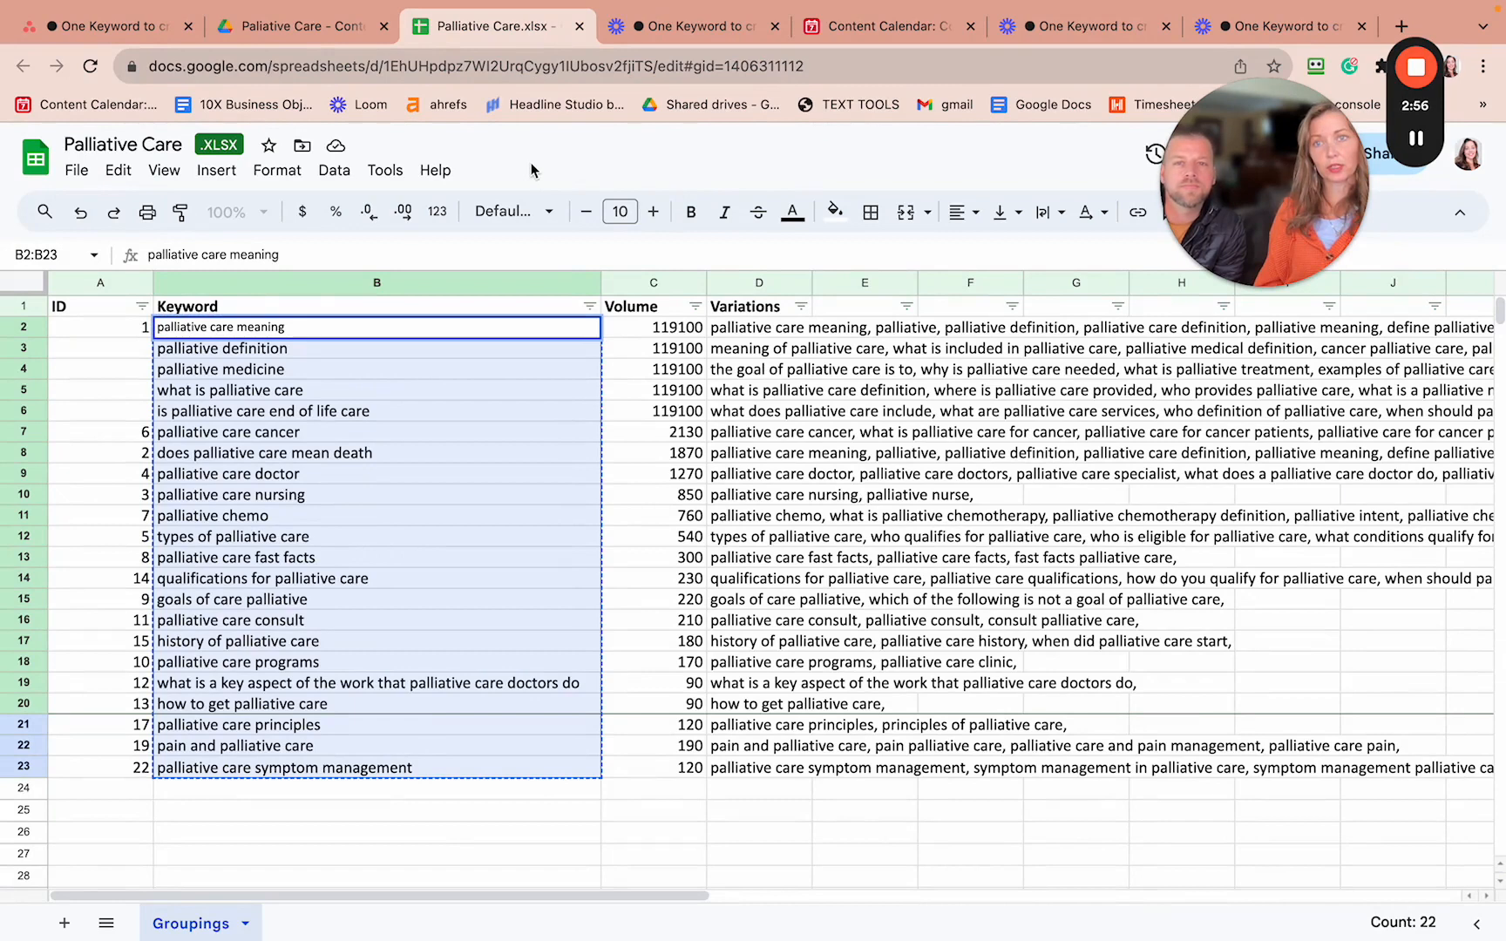
click(659, 789)
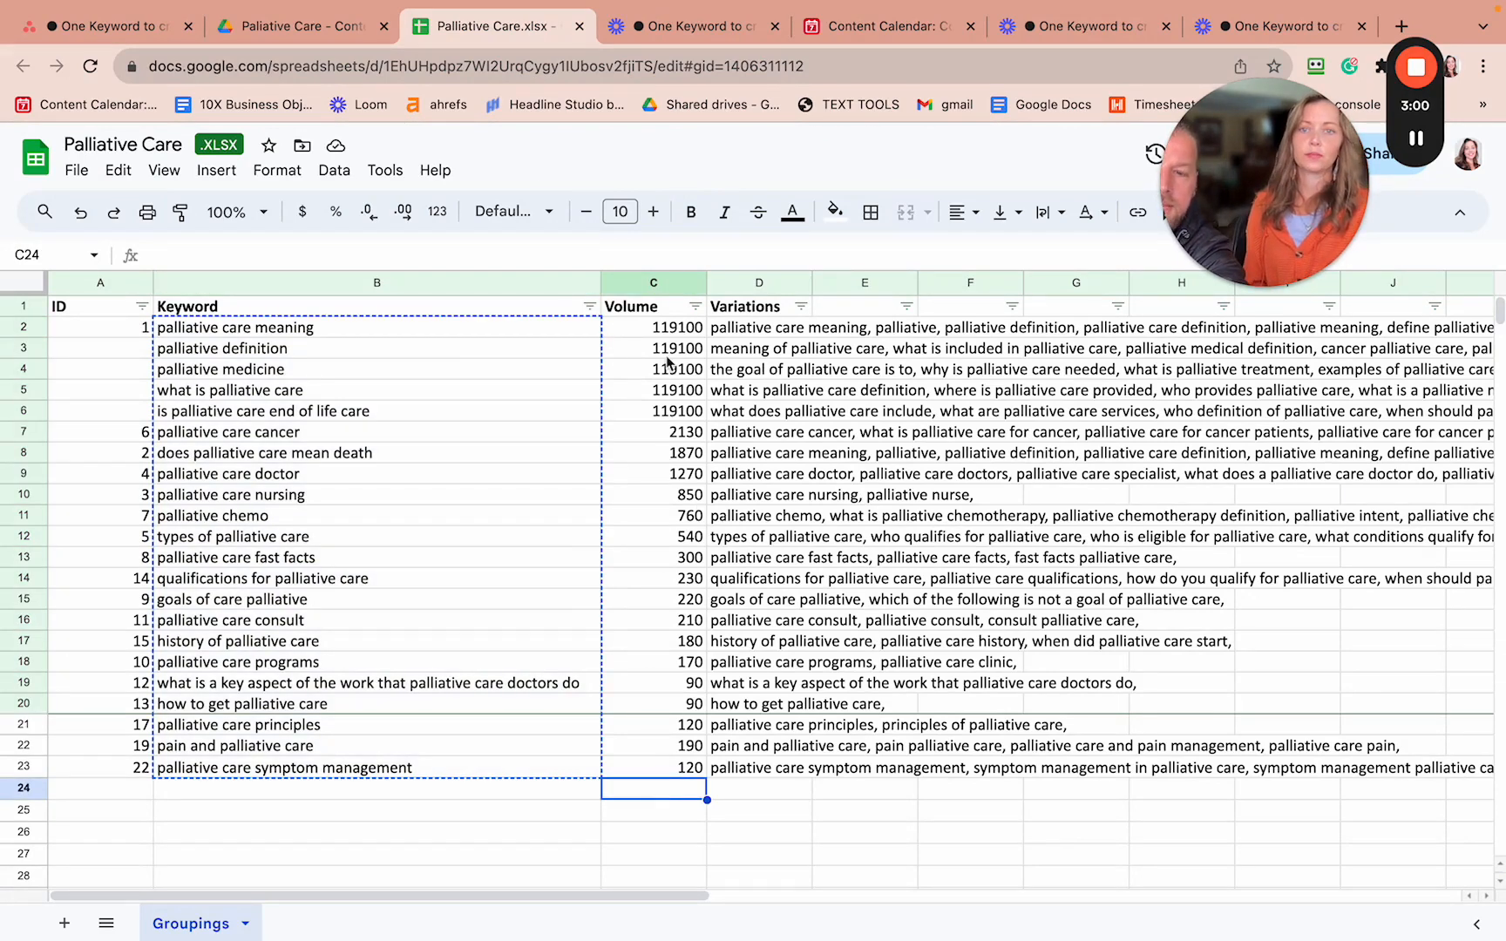
key(Escape)
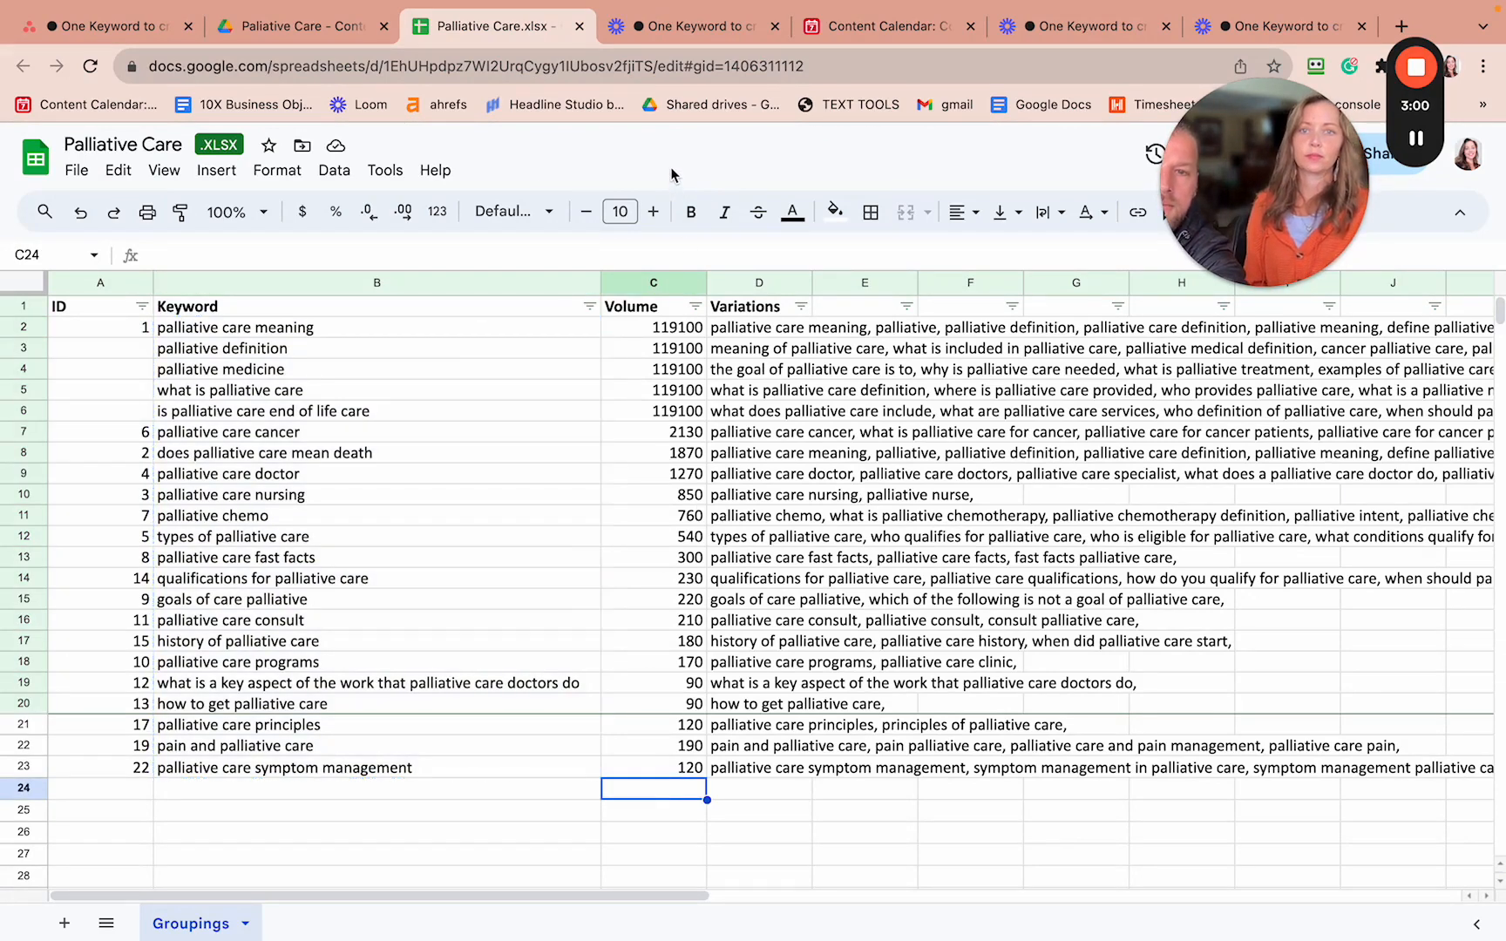
click(754, 337)
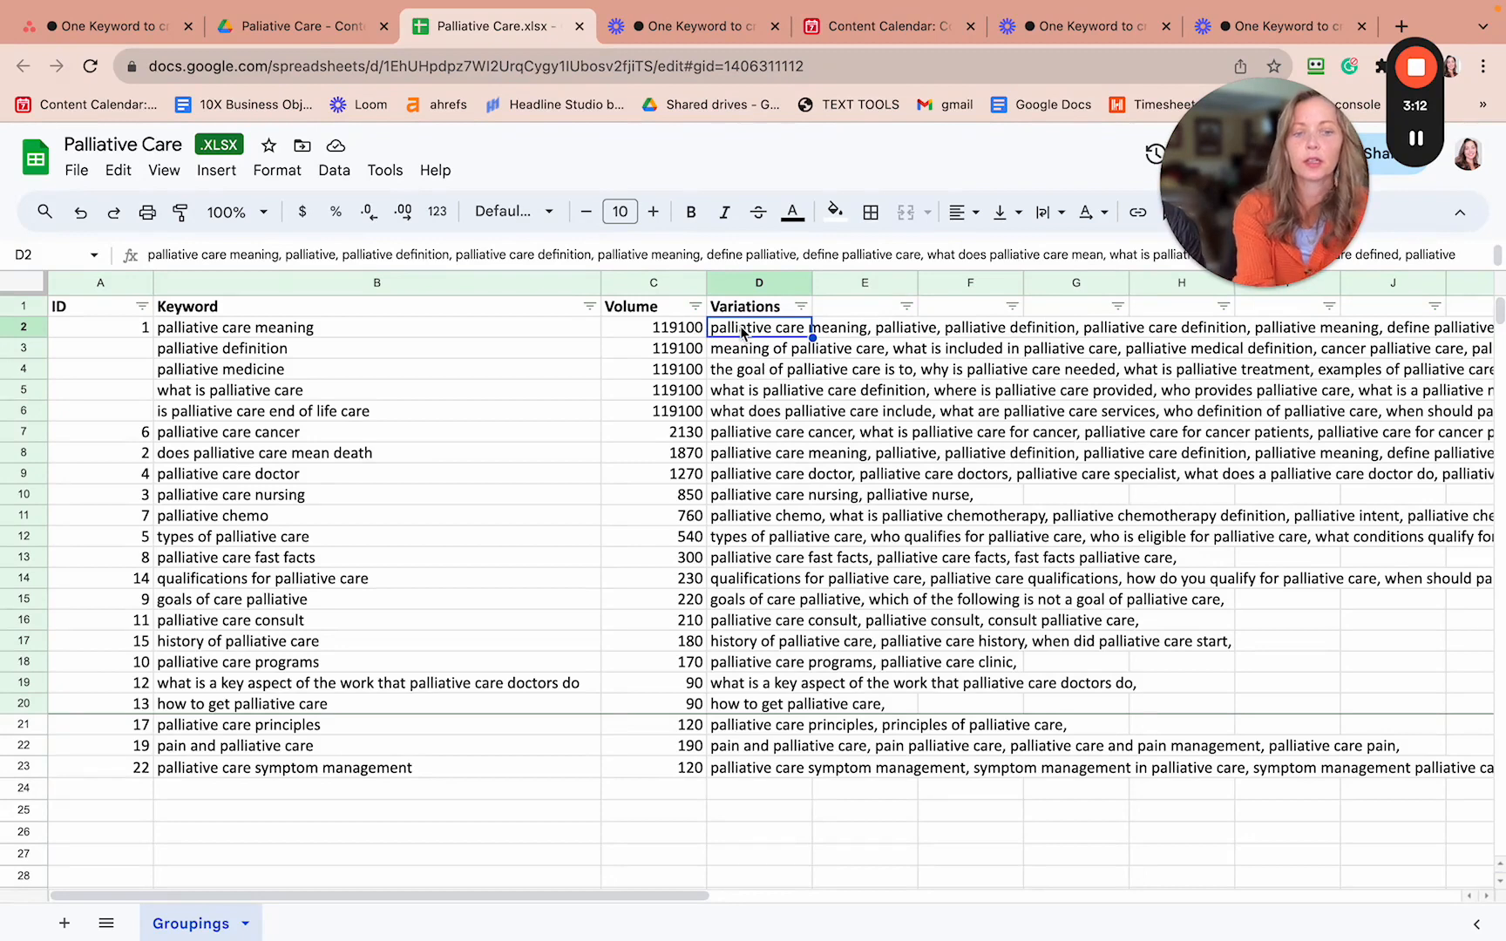
drag(741, 332, 772, 767)
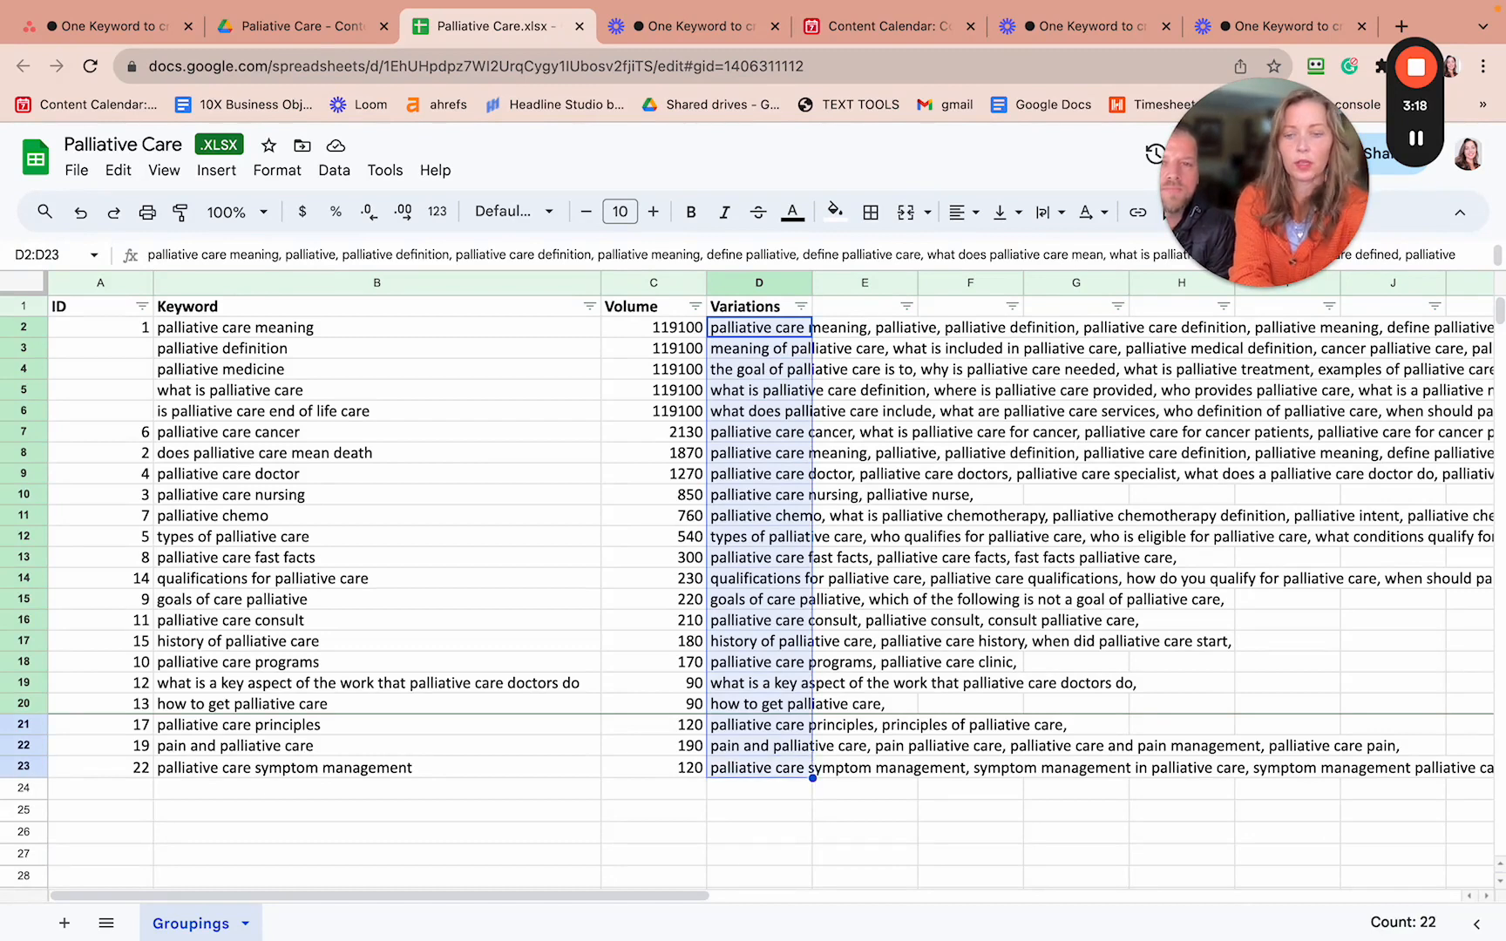
key(ctrl+c)
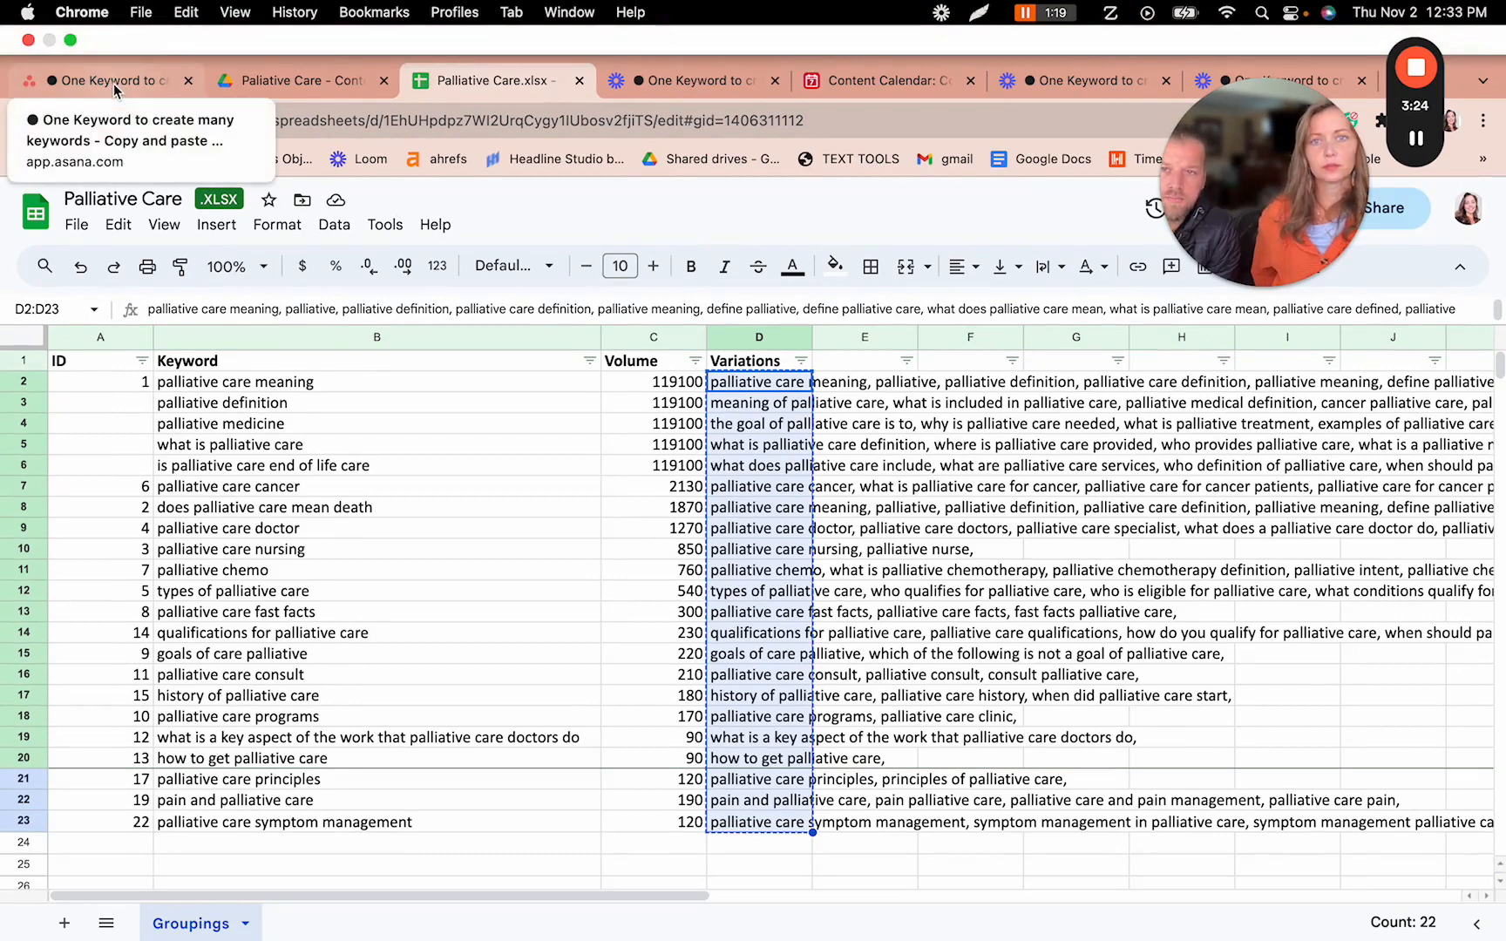
click(898, 83)
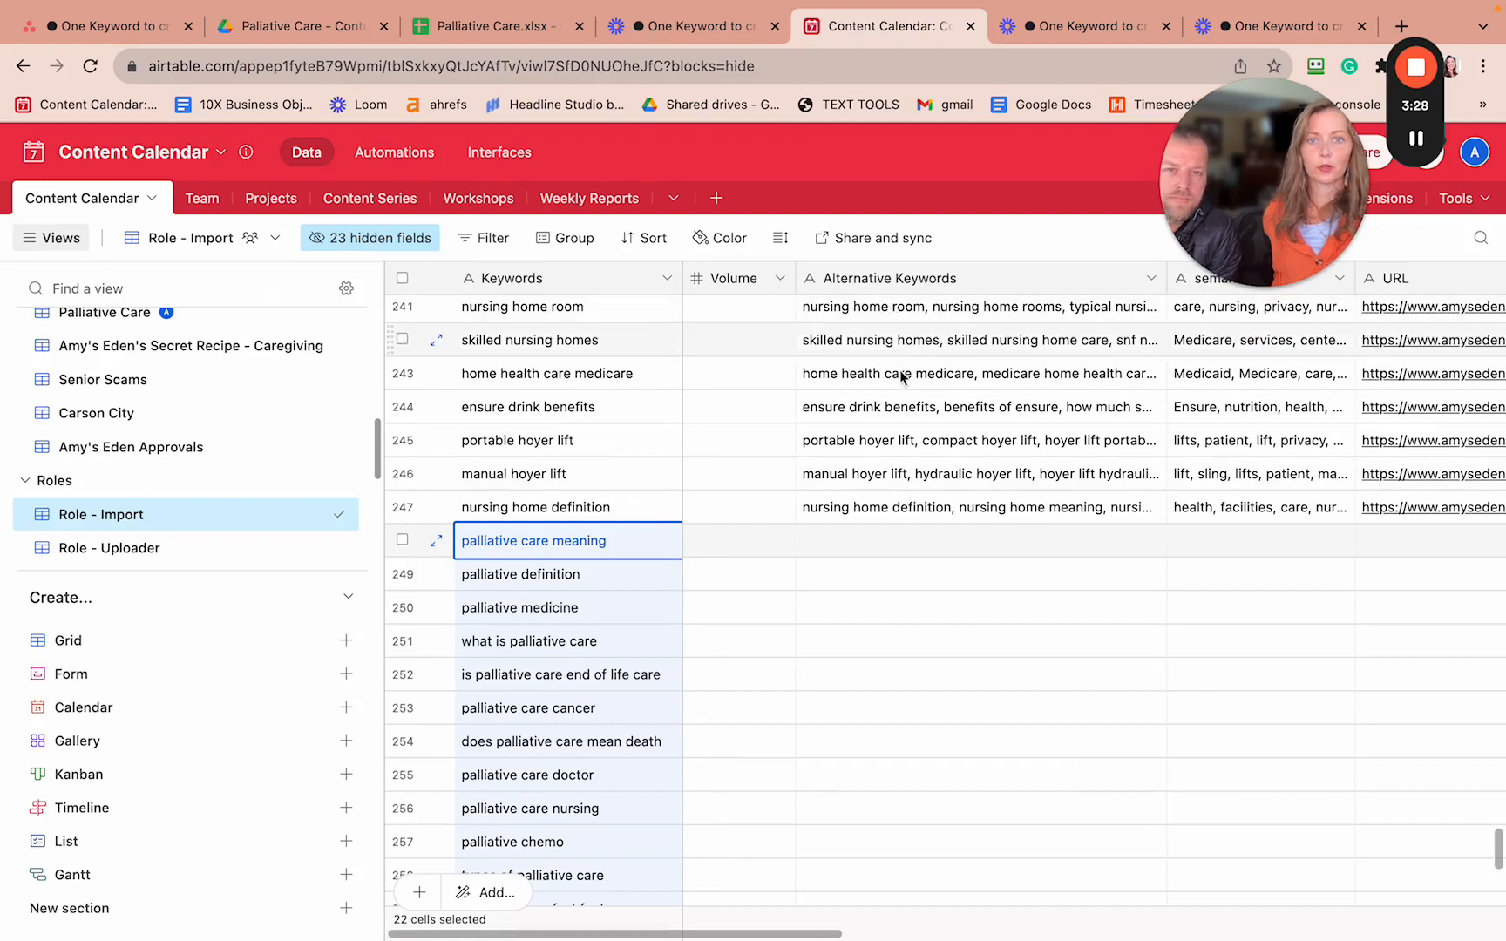
- Paste the copied variations into Alternative Keywords starting at row 248
click(807, 556)
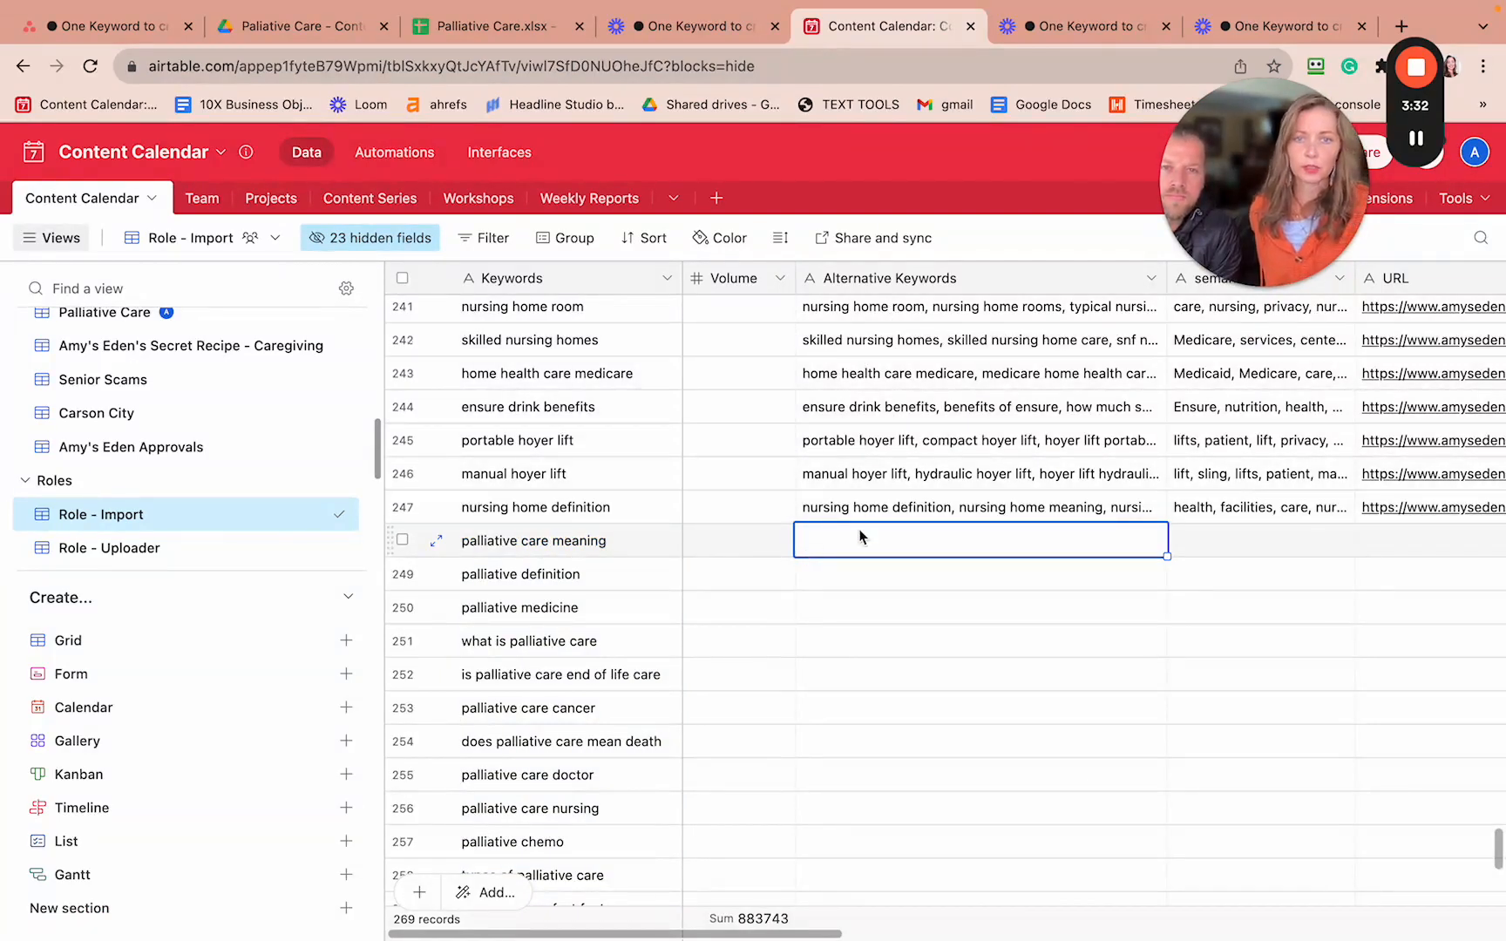
key(super+v)
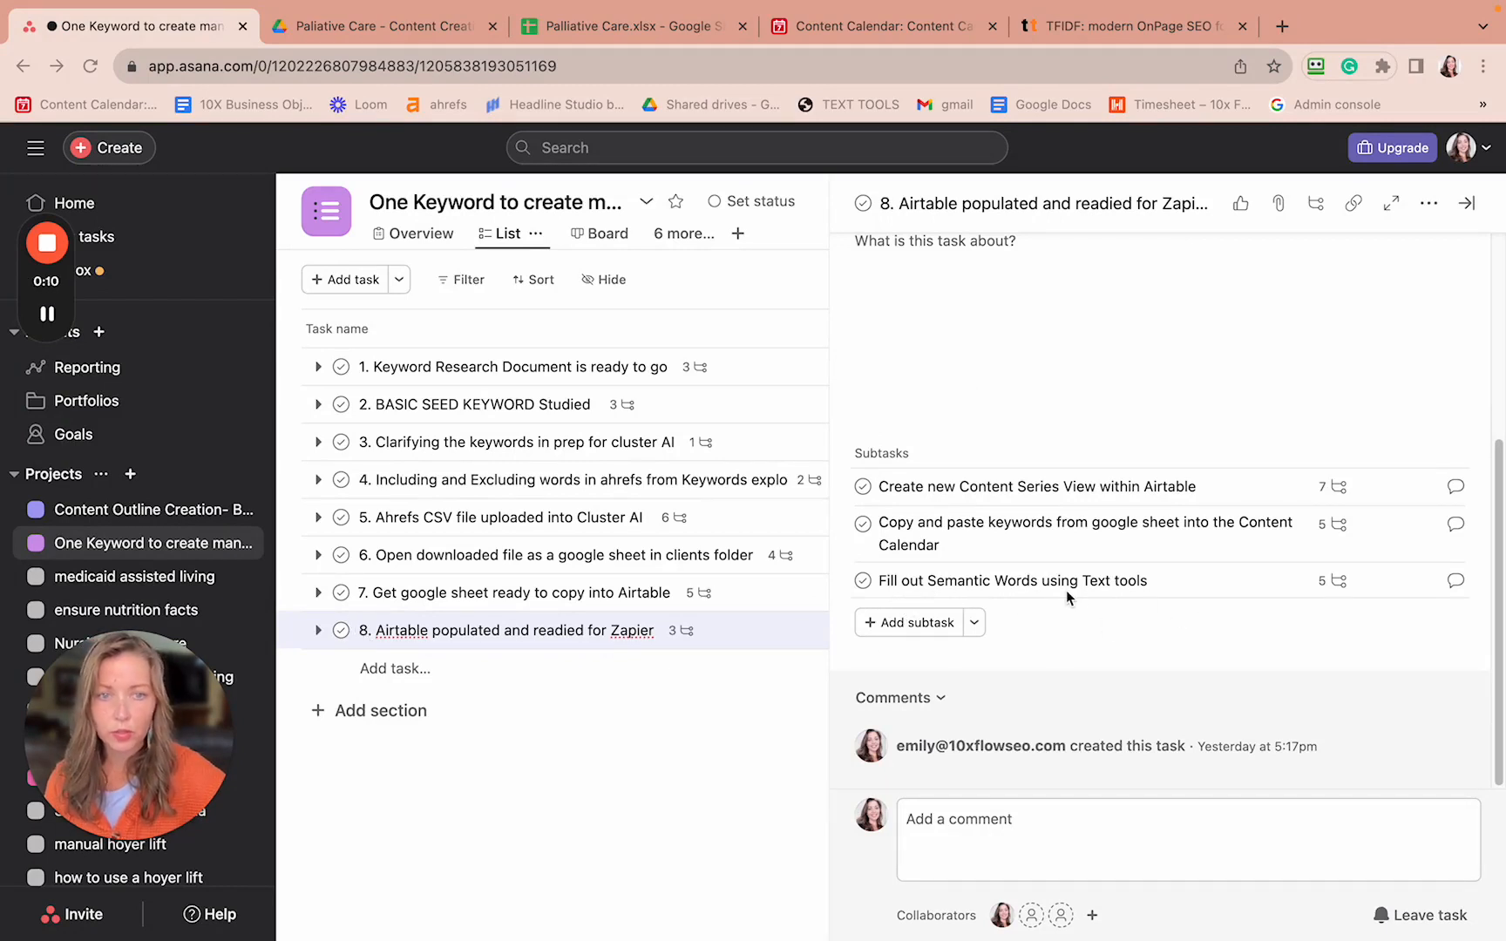
- Review the 'Fill out Semantic Words using Text tools' subtask steps, then go to the Text Tools TF-IDF site
click(1325, 582)
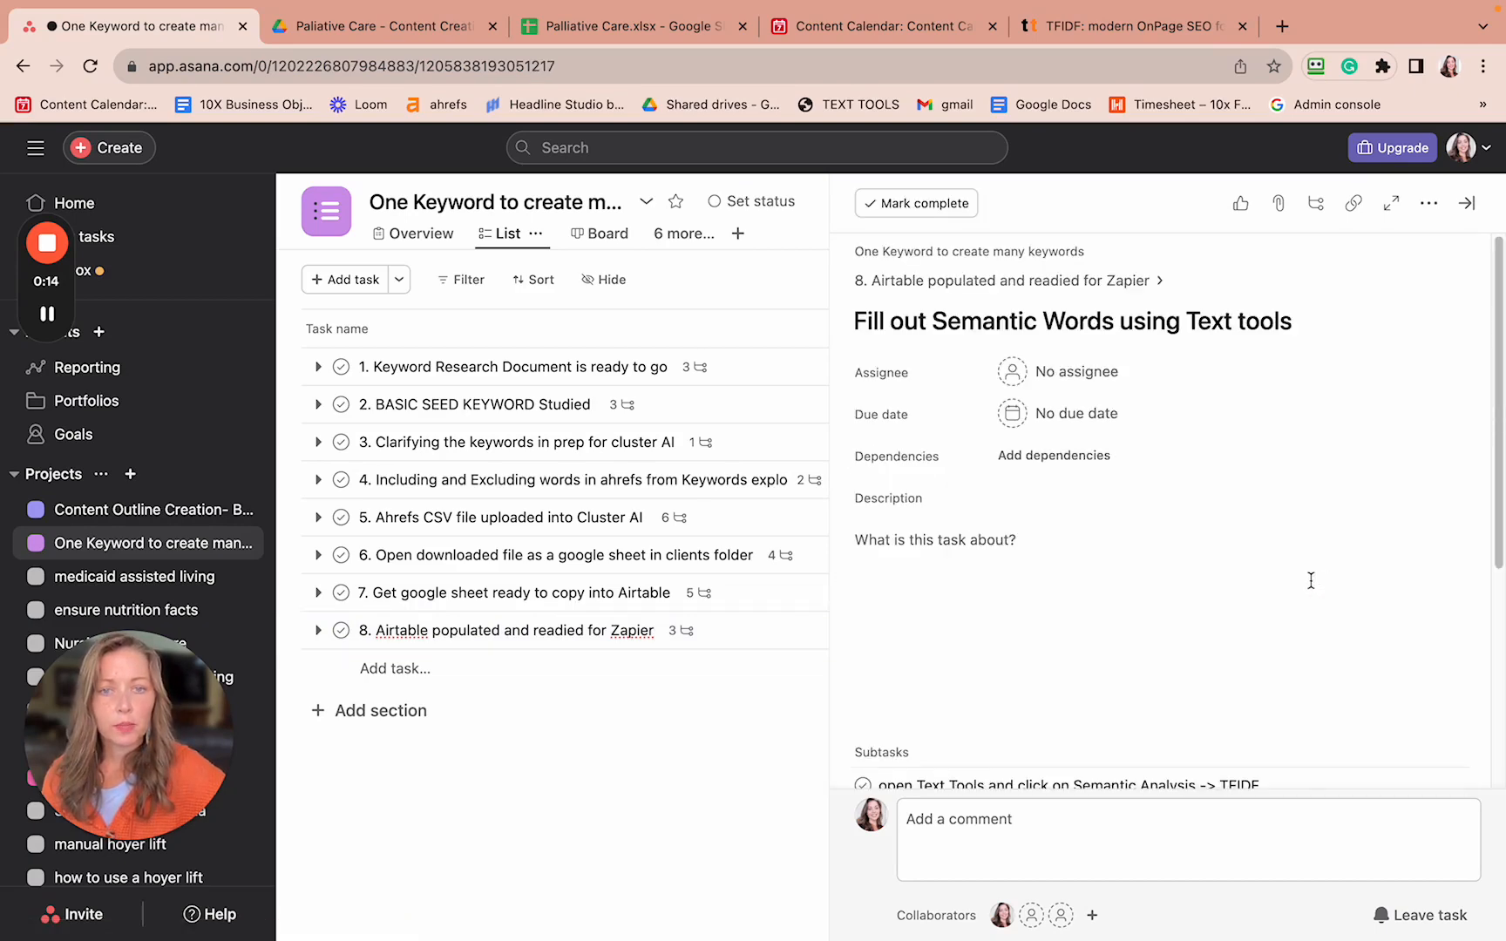
scroll(1311, 581, down, 5)
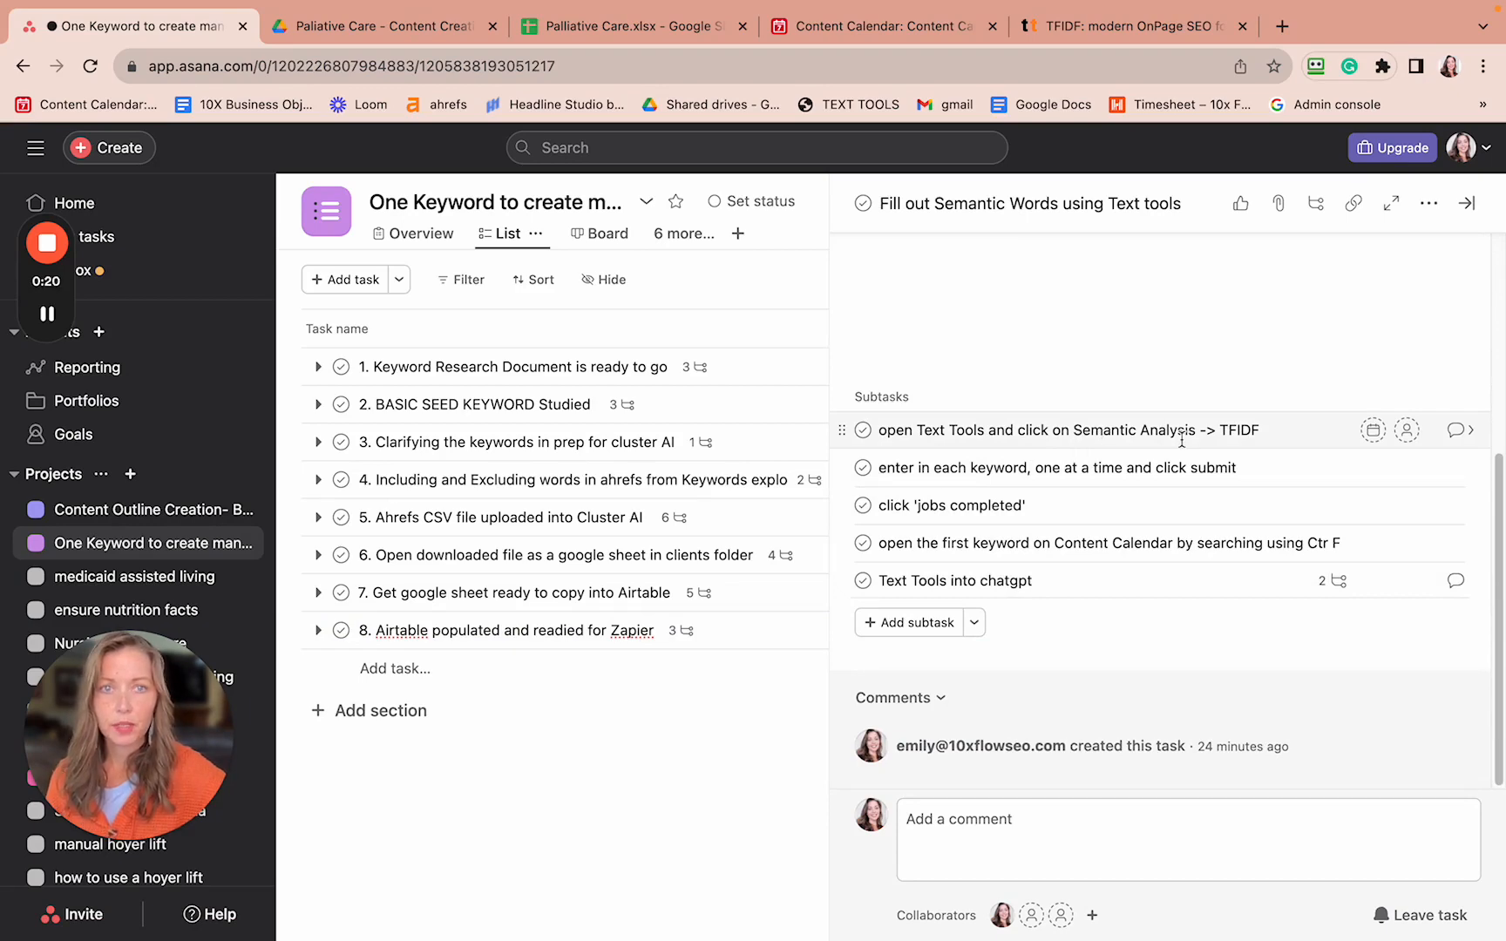
click(1088, 27)
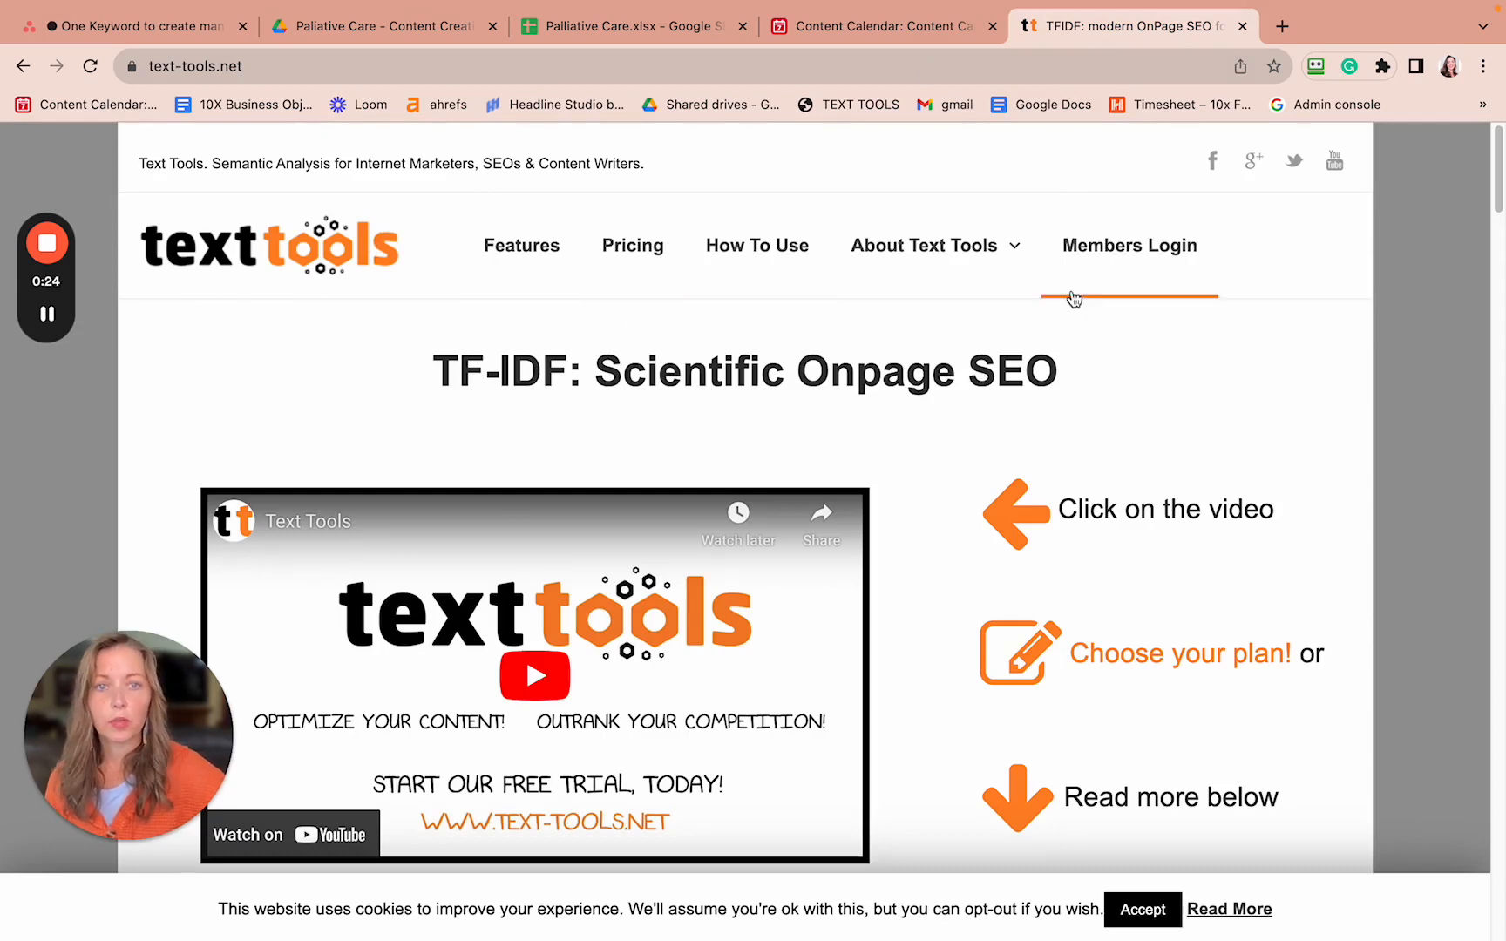
- Log into the Text Tools members area and open Semantic analysis > TFIDF to reach the Submit TFIDF job form
click(1106, 260)
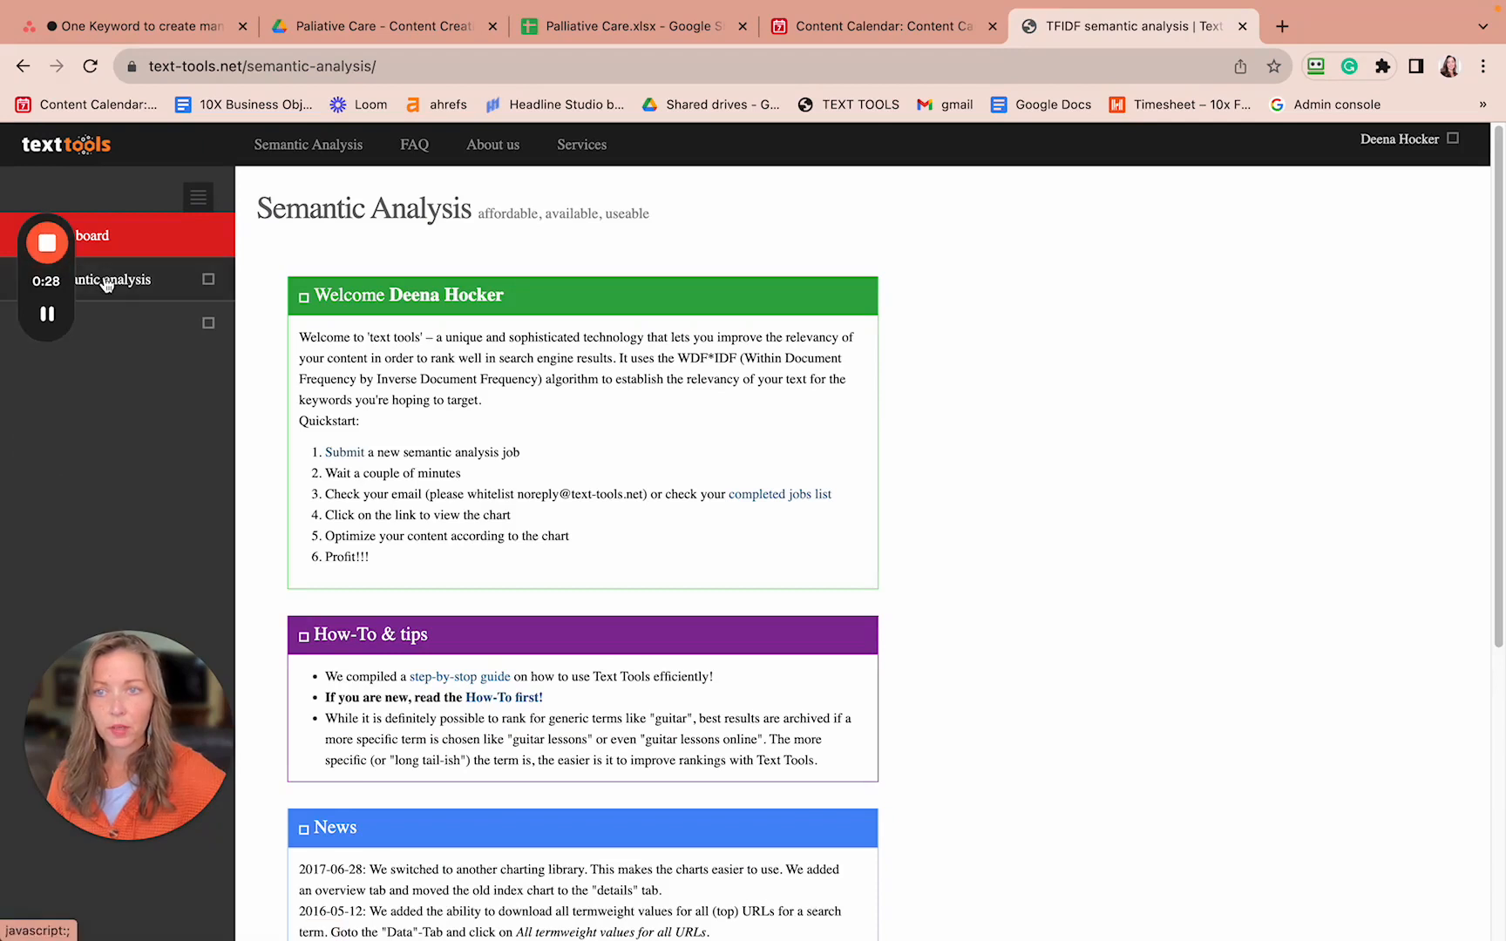
click(134, 293)
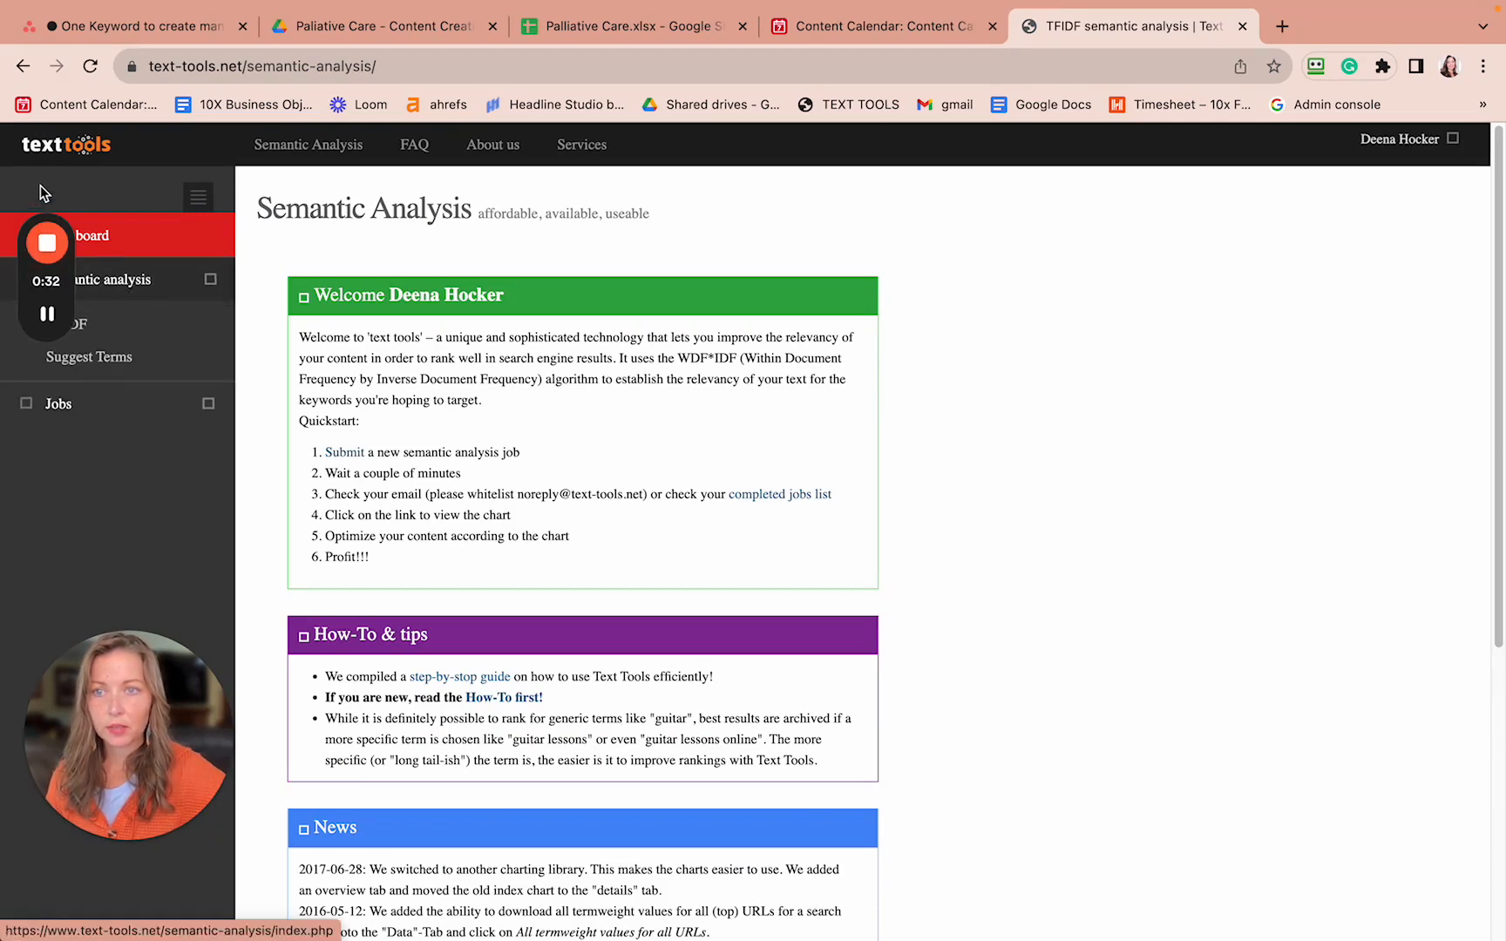
drag(49, 206, 1408, 23)
drag(114, 751, 1213, 127)
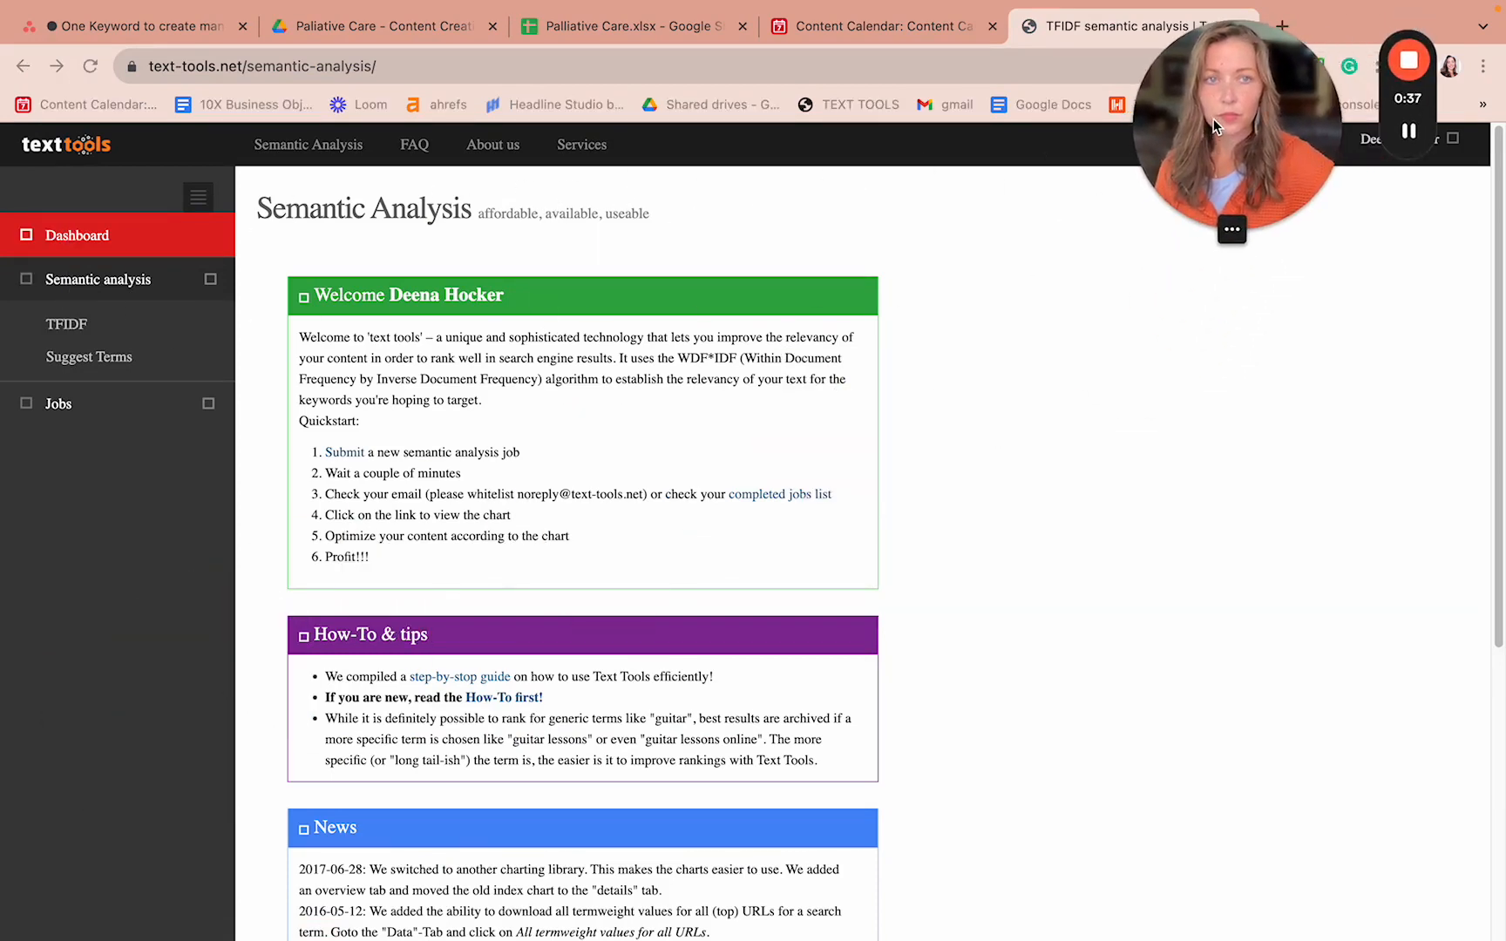
click(79, 327)
click(77, 328)
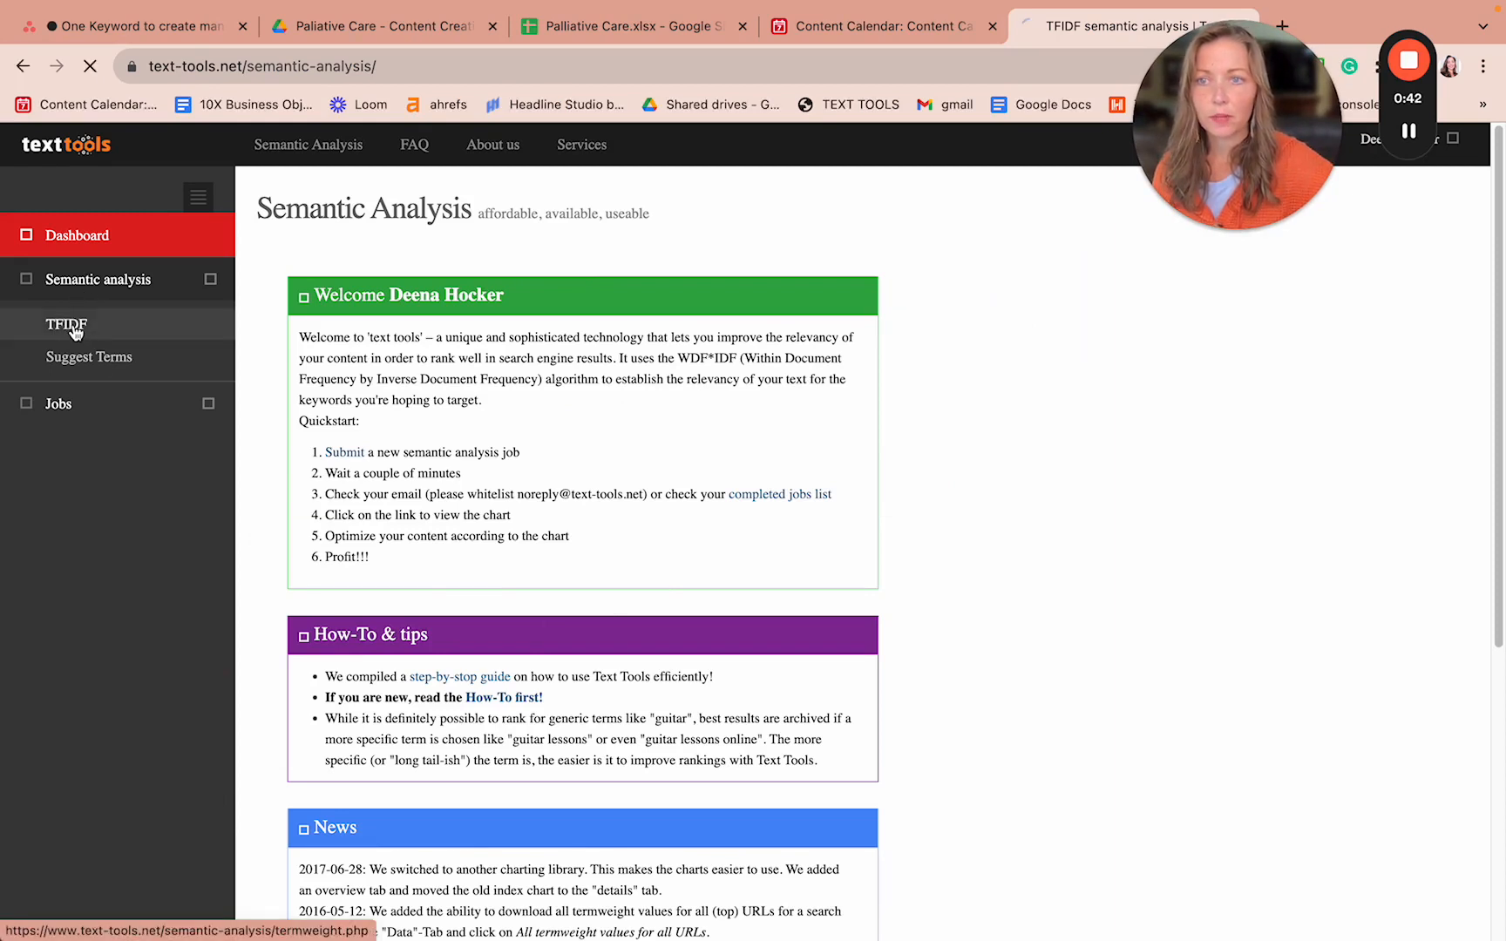
click(200, 28)
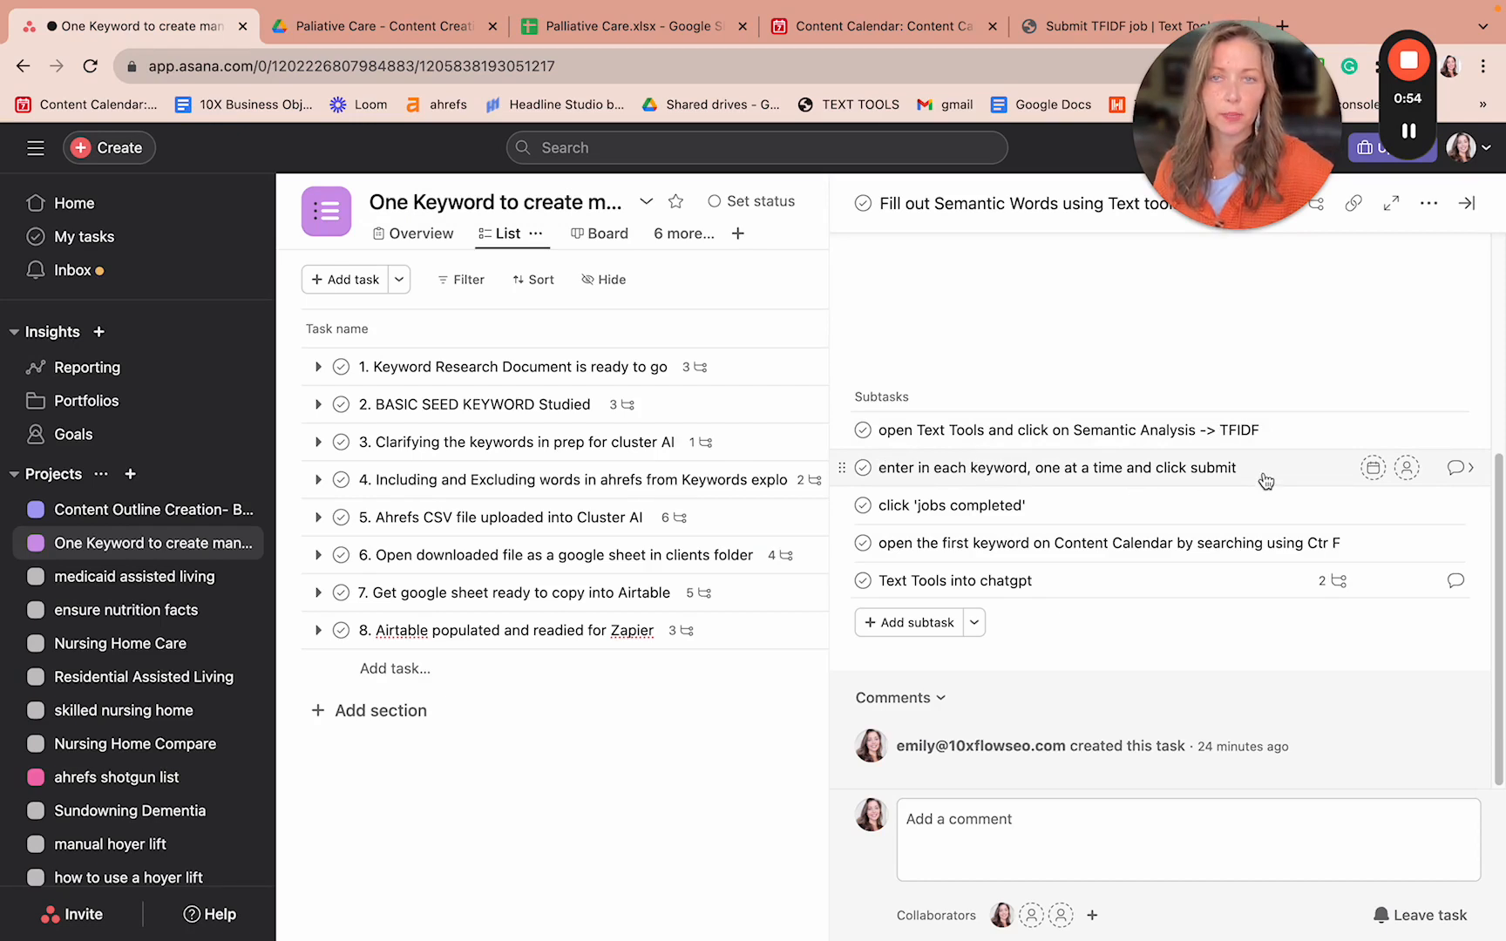
click(1035, 29)
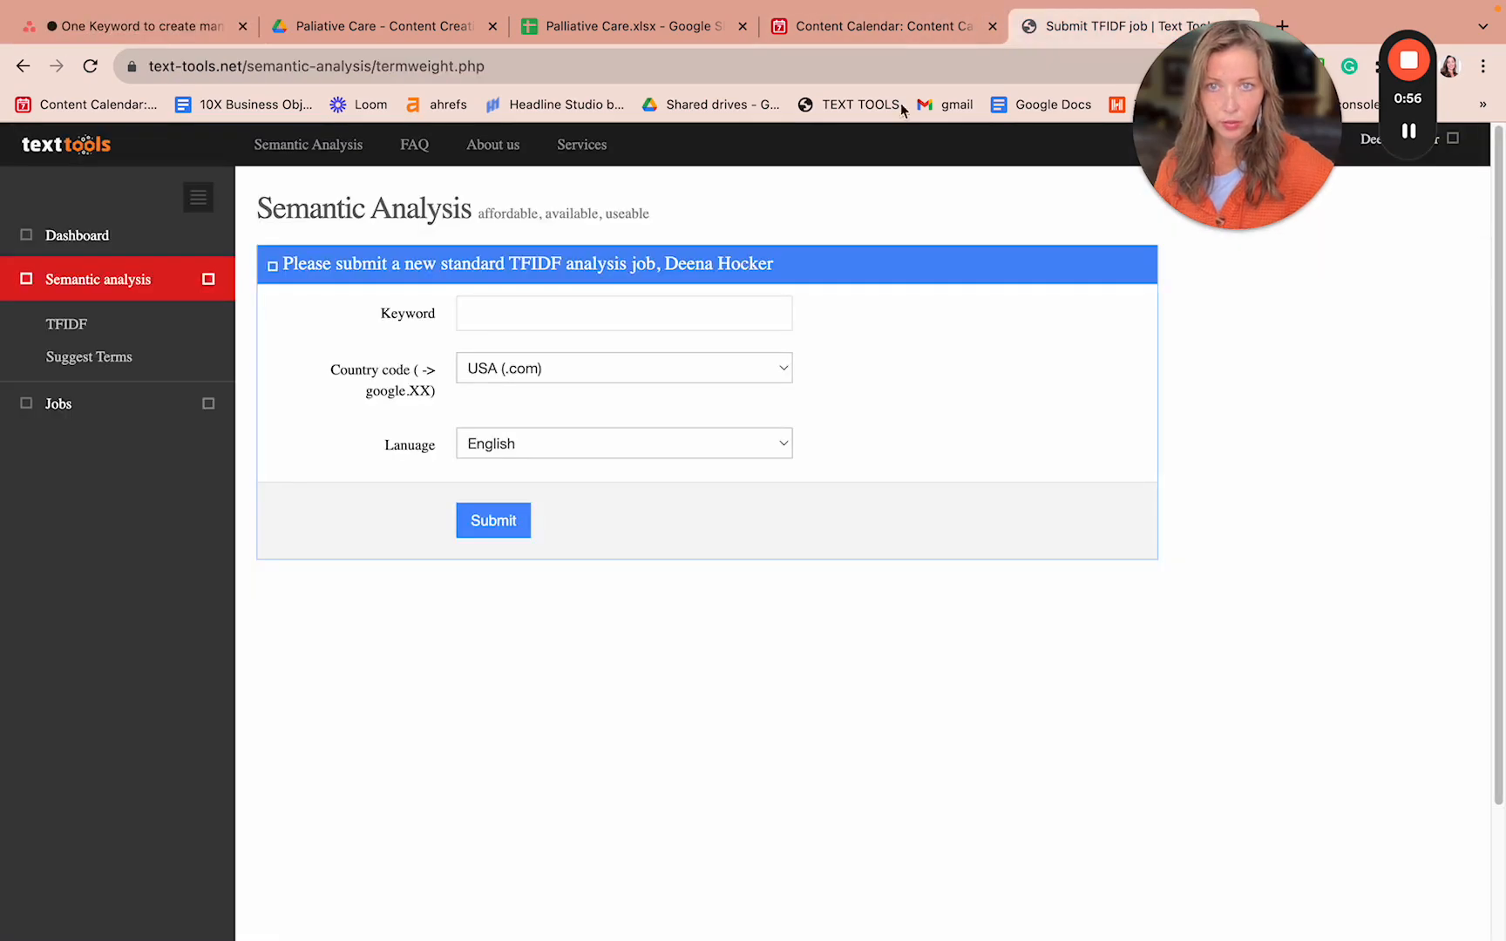
- Copy 'palliative care meaning' from the Content Calendar and submit it as a TFIDF job
click(490, 306)
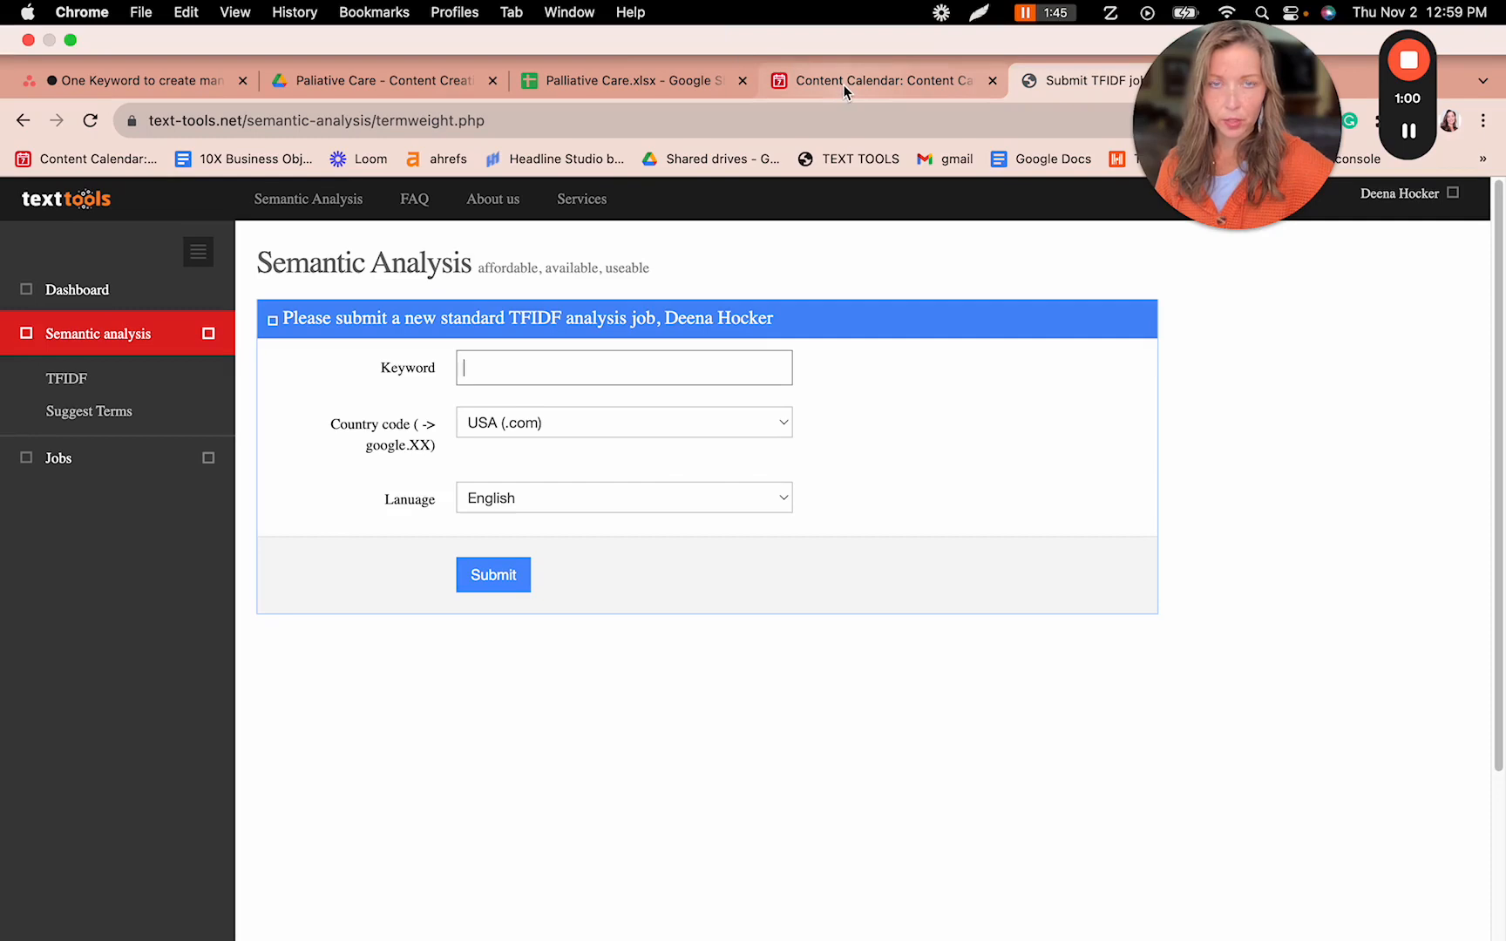
click(844, 83)
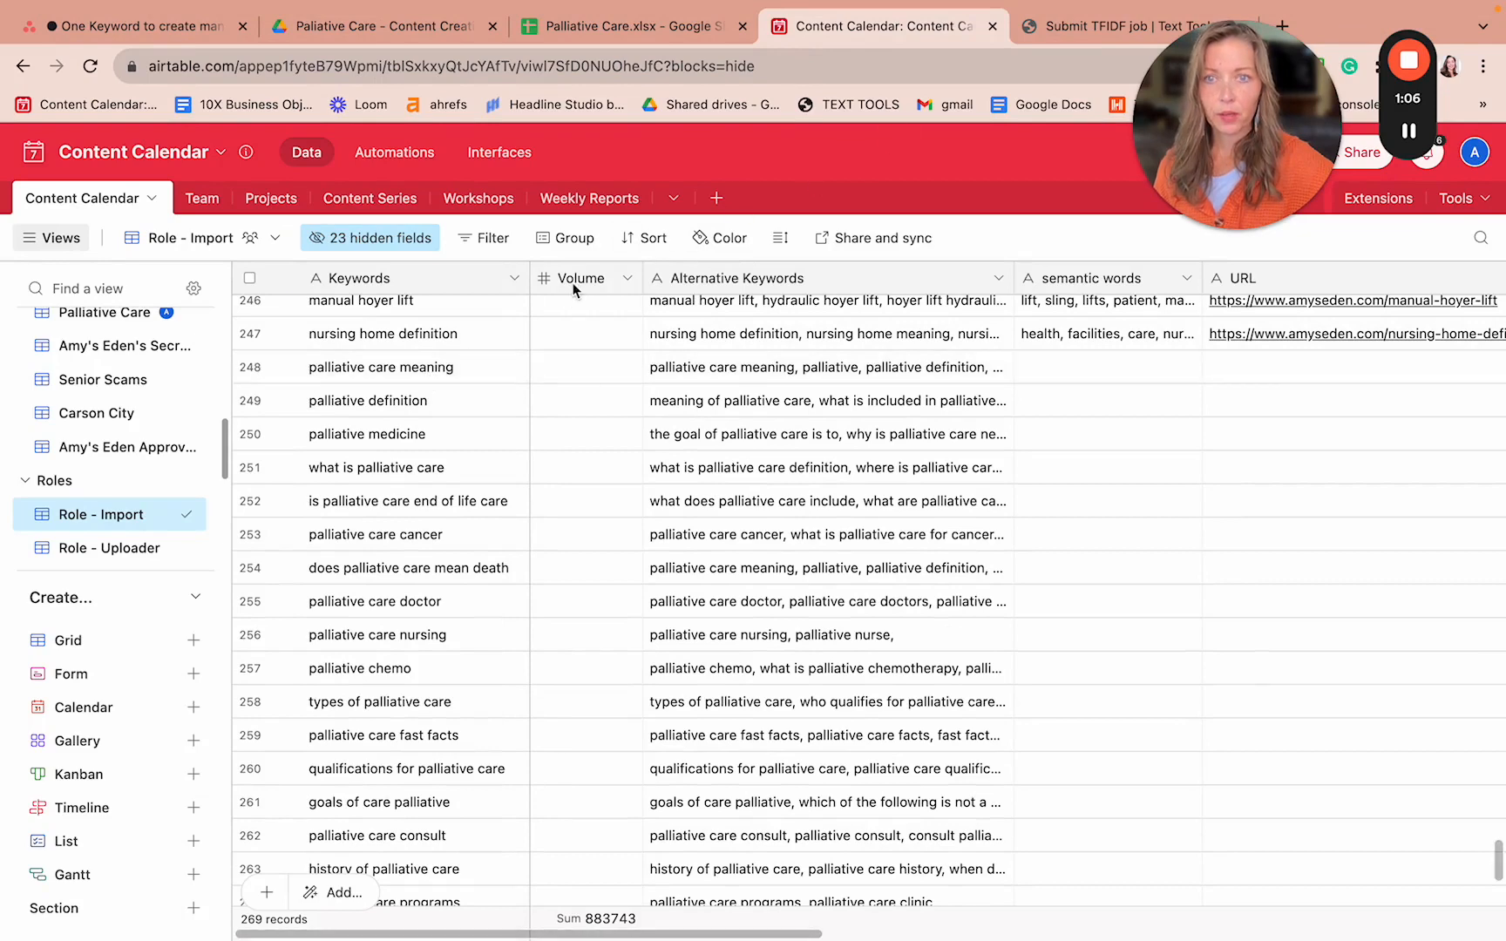
click(432, 373)
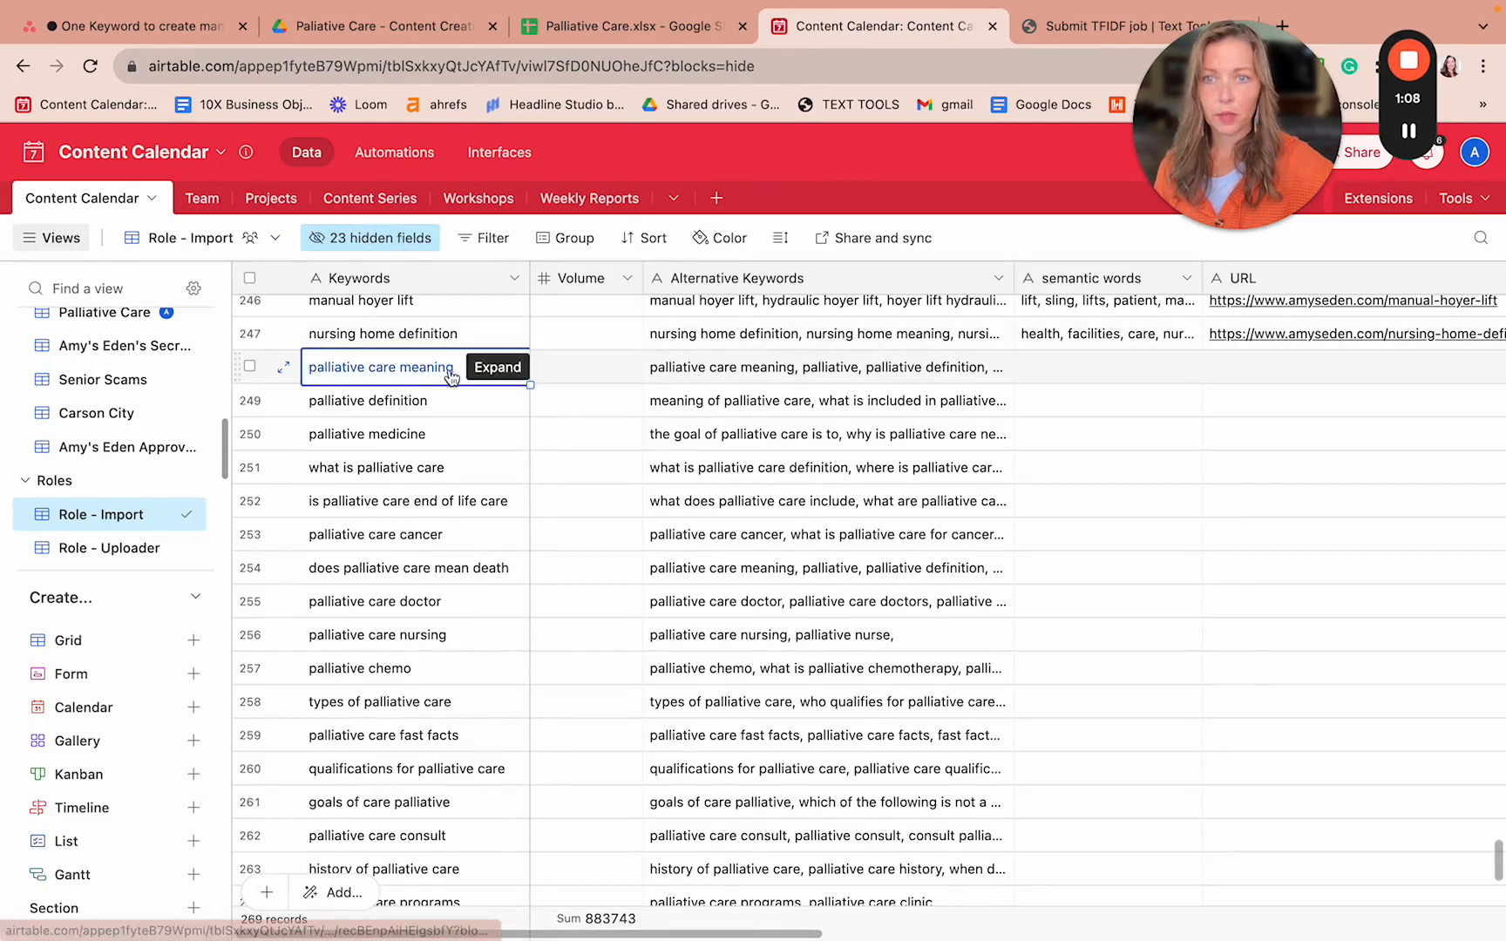
key(super+c)
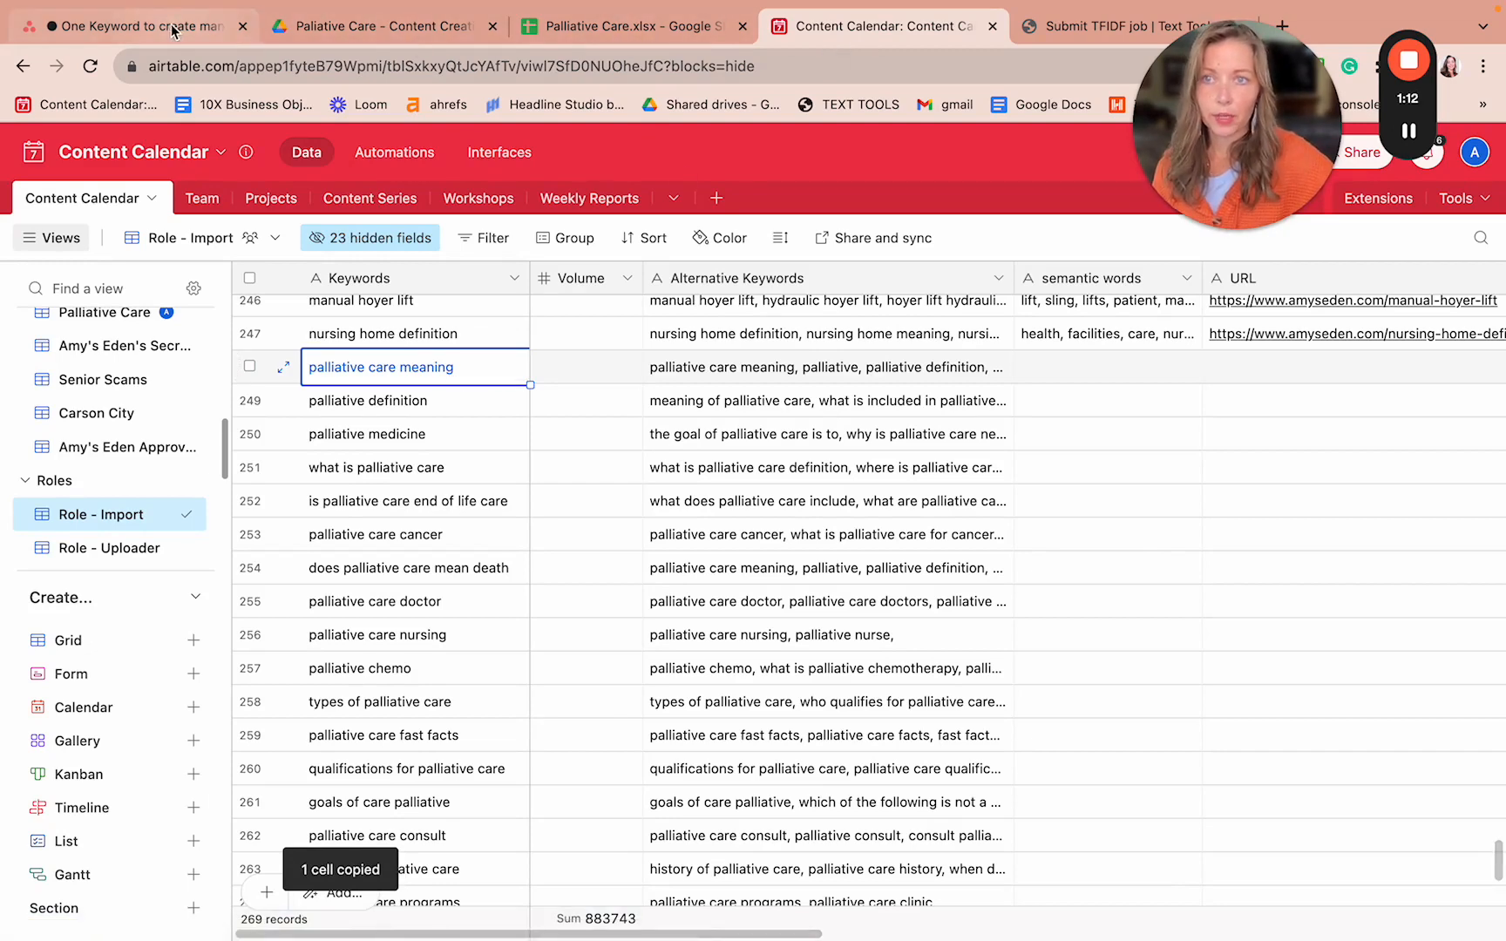
click(1050, 27)
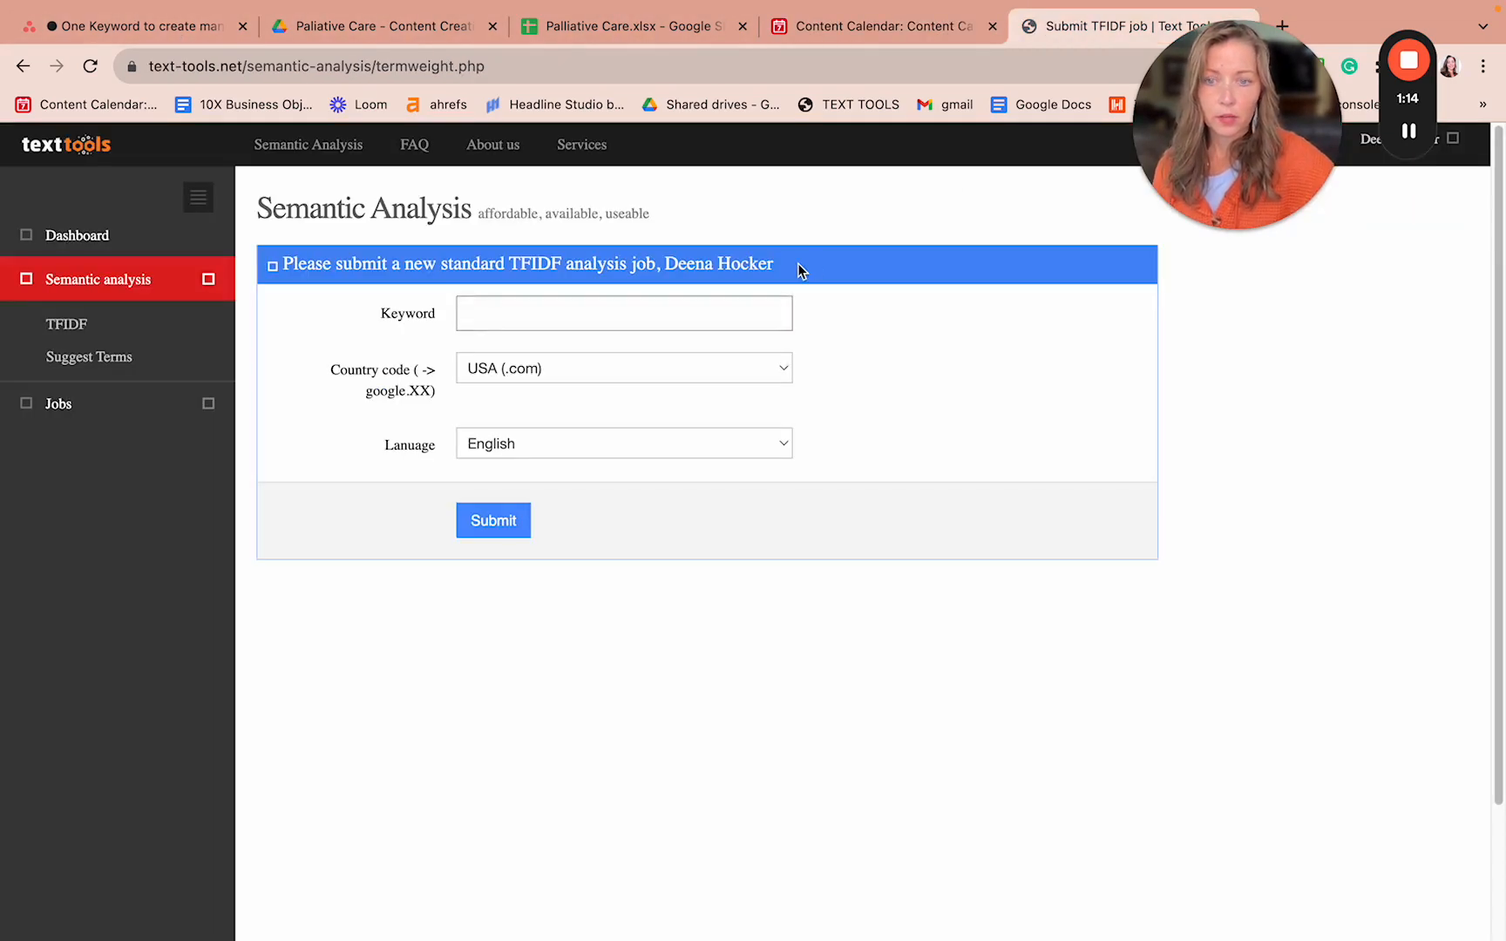
key(super+v)
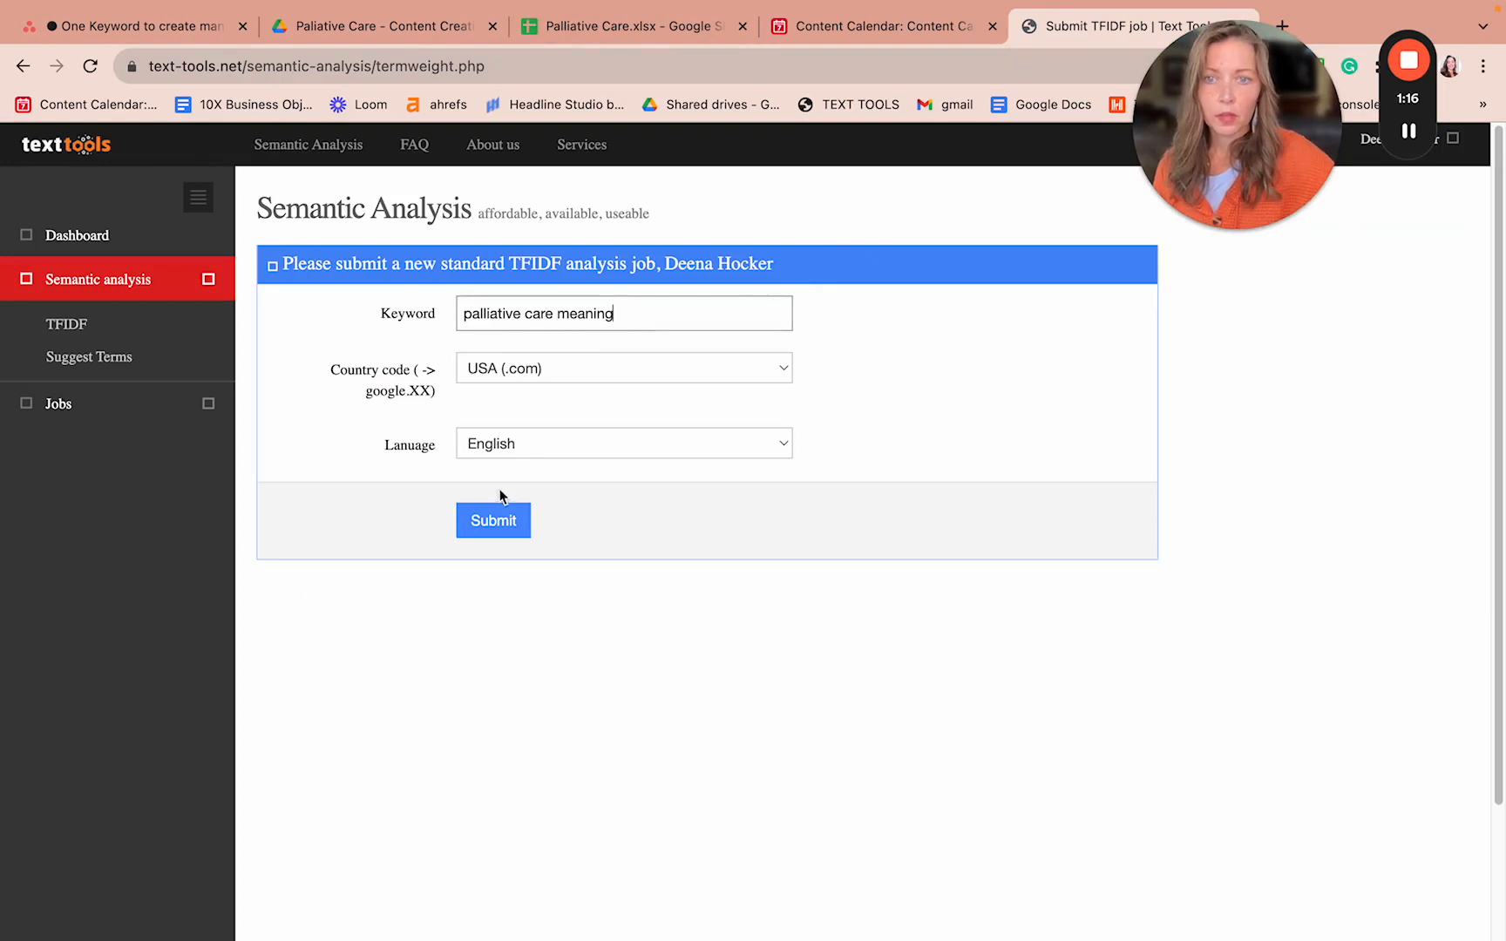
click(495, 521)
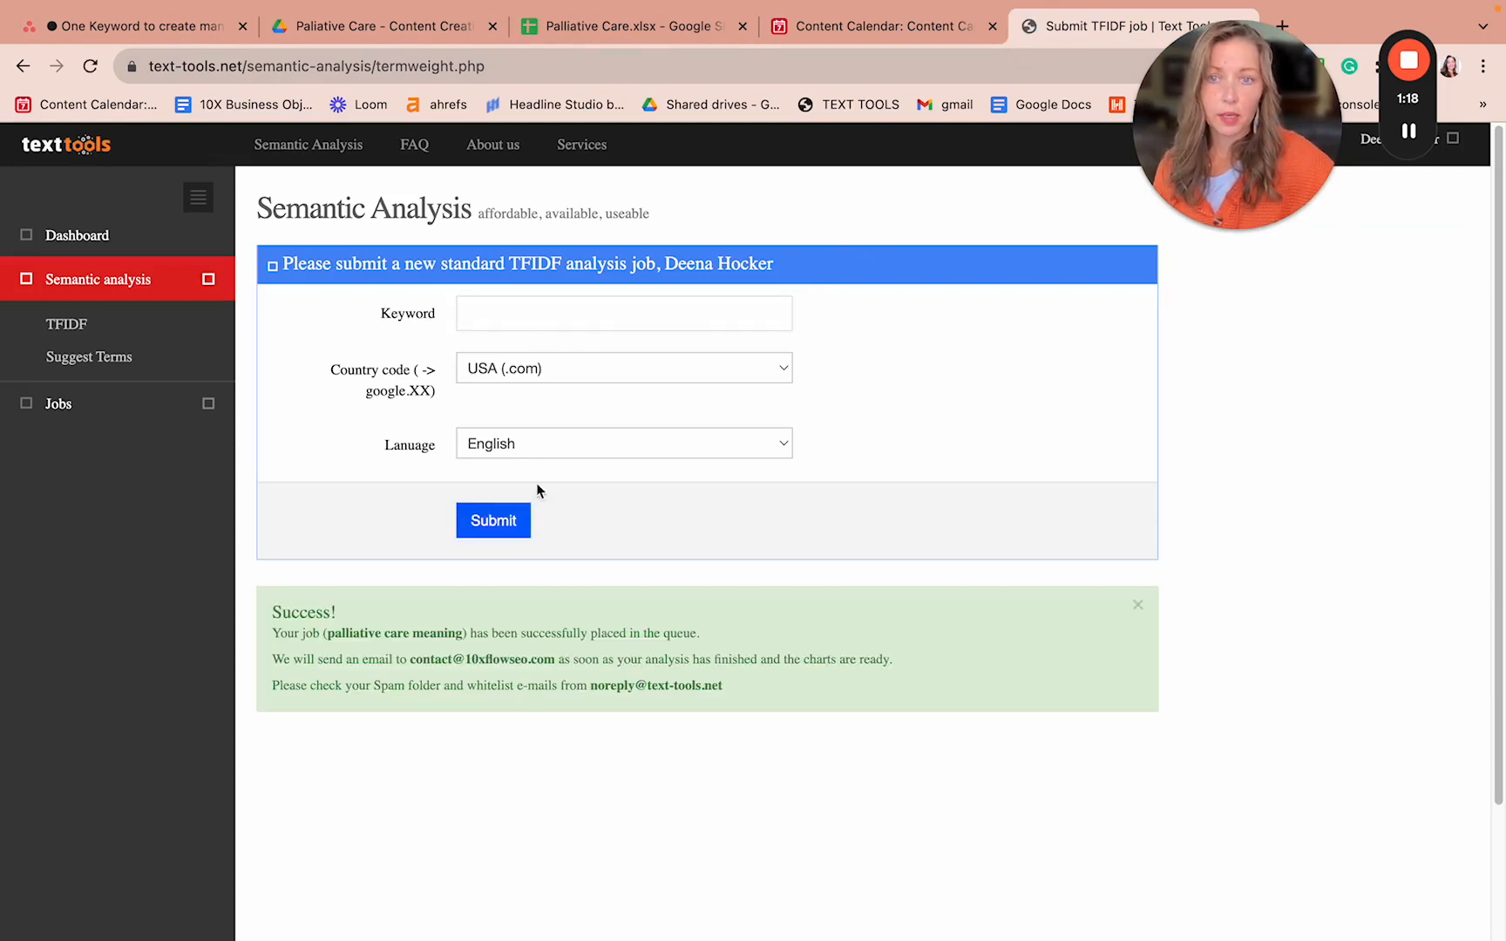
- Copy 'palliative definition' from the Content Calendar and submit it as a TFIDF job
click(874, 30)
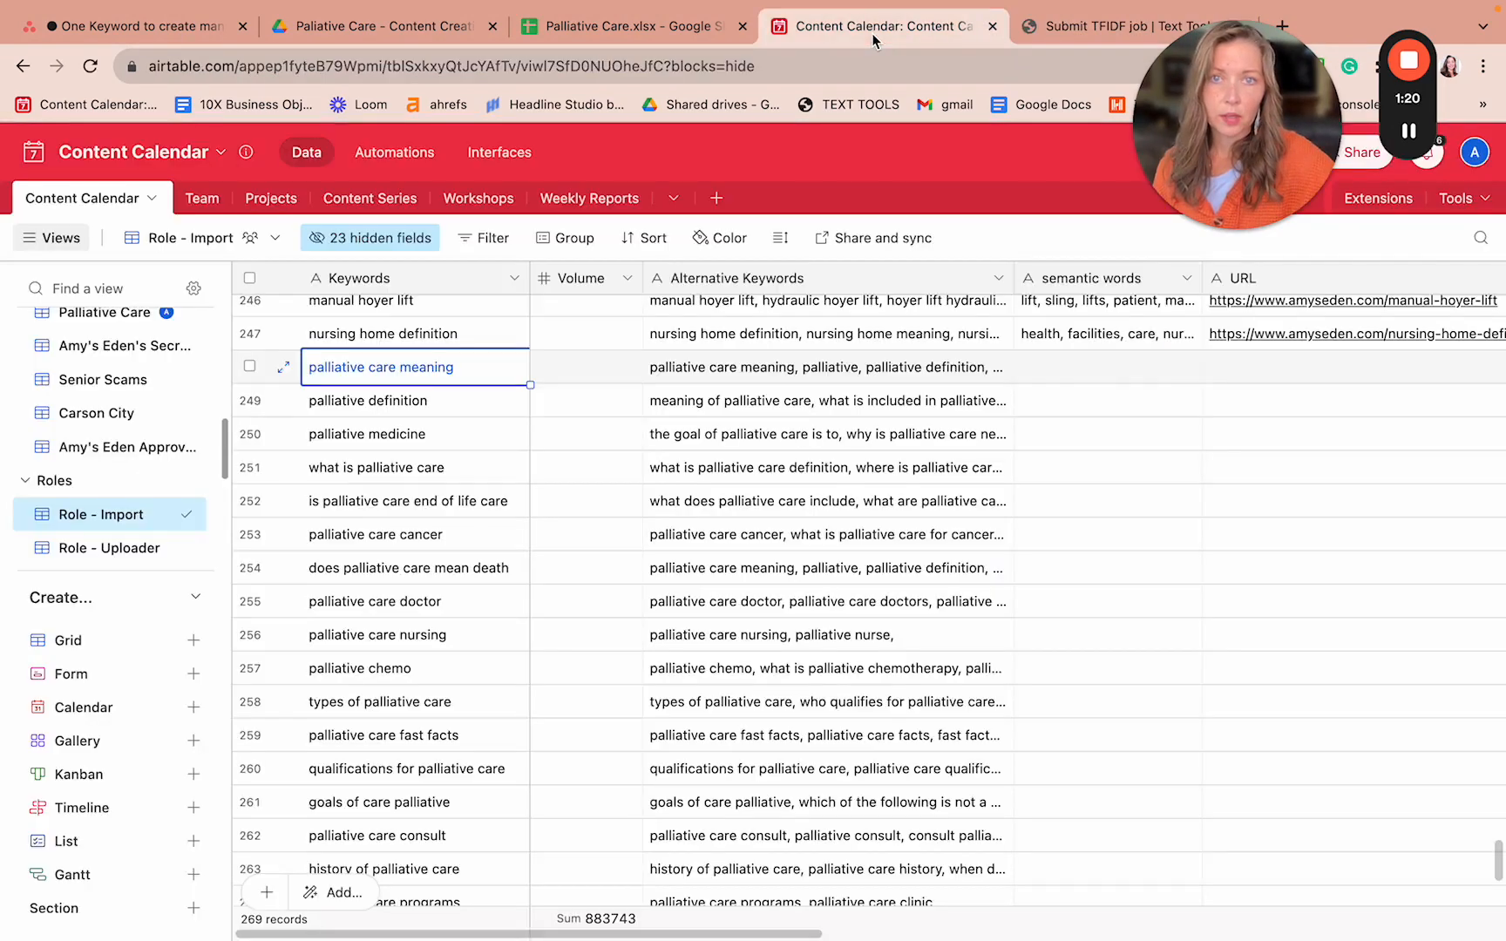
click(403, 415)
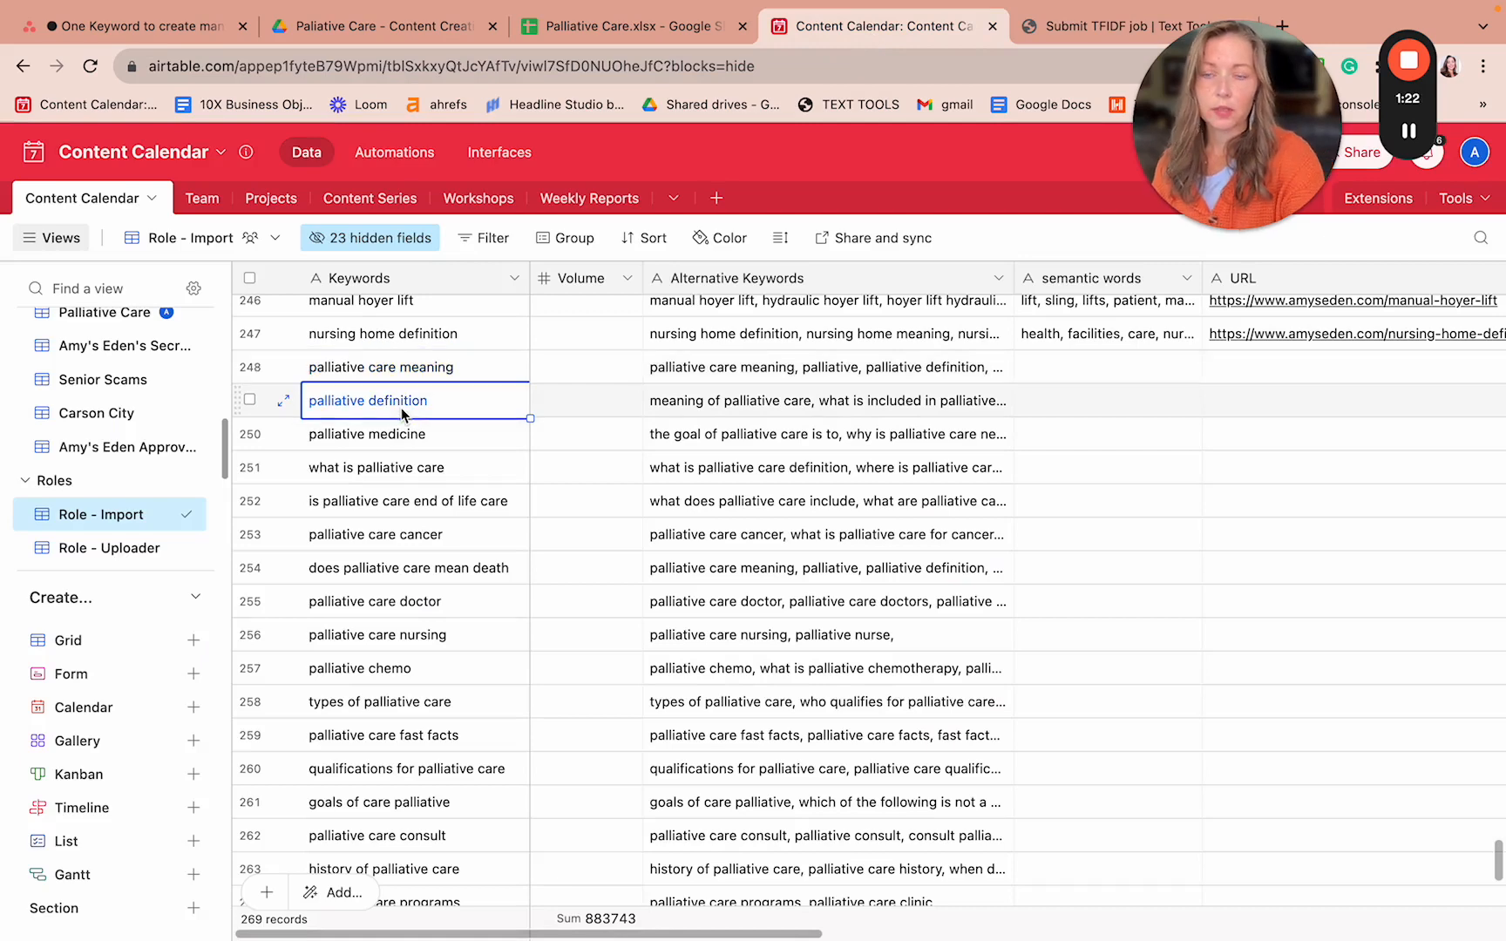
key(ctrl+c)
click(1100, 31)
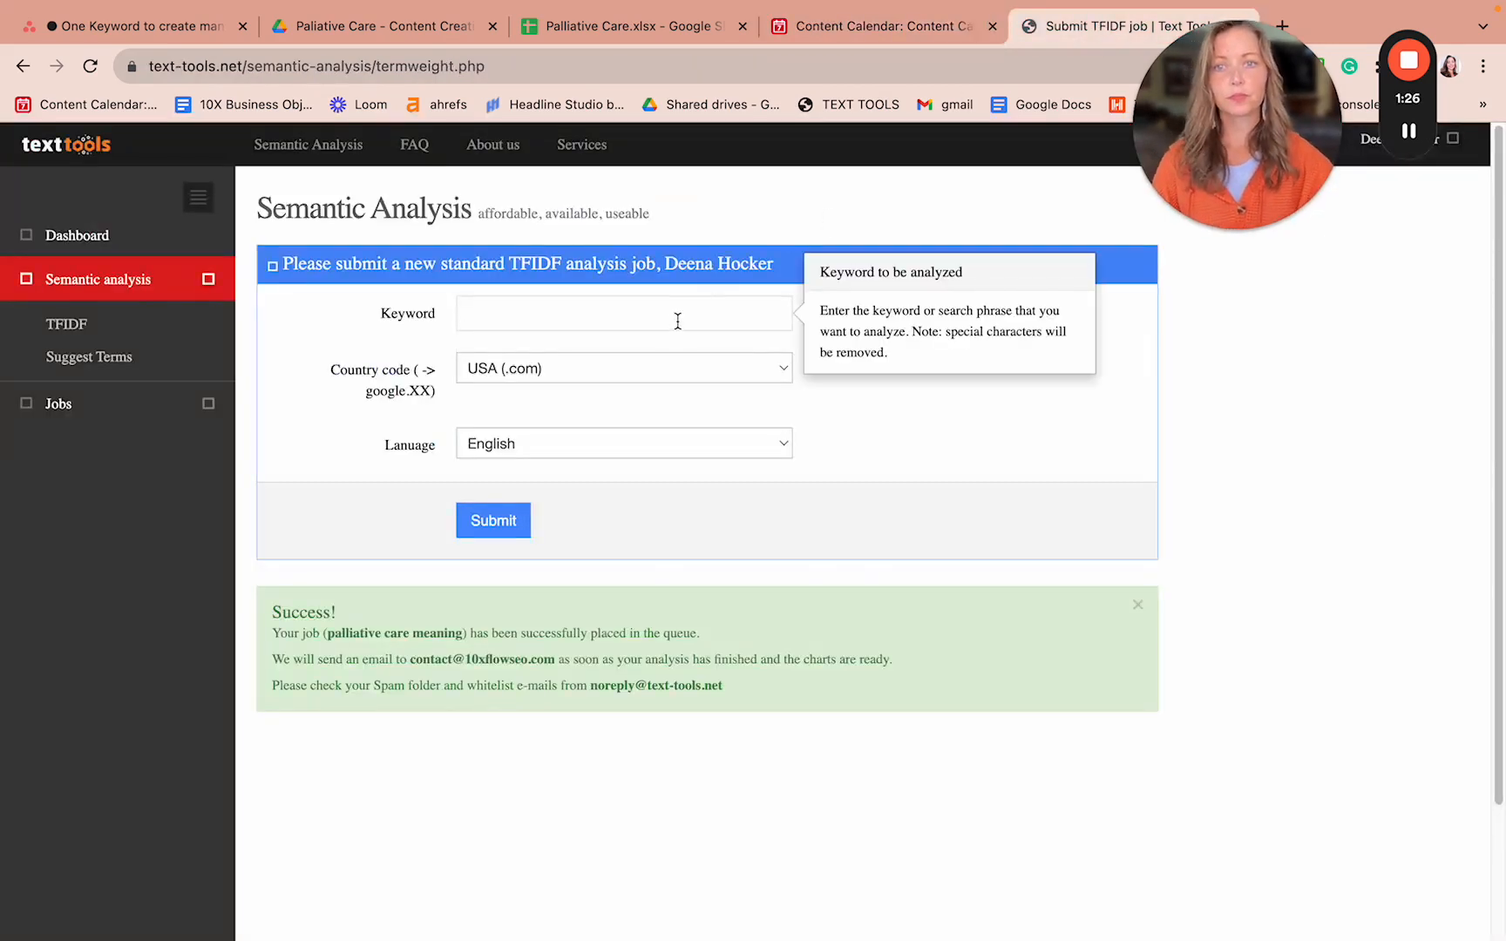
click(678, 316)
key(ctrl+v)
click(493, 523)
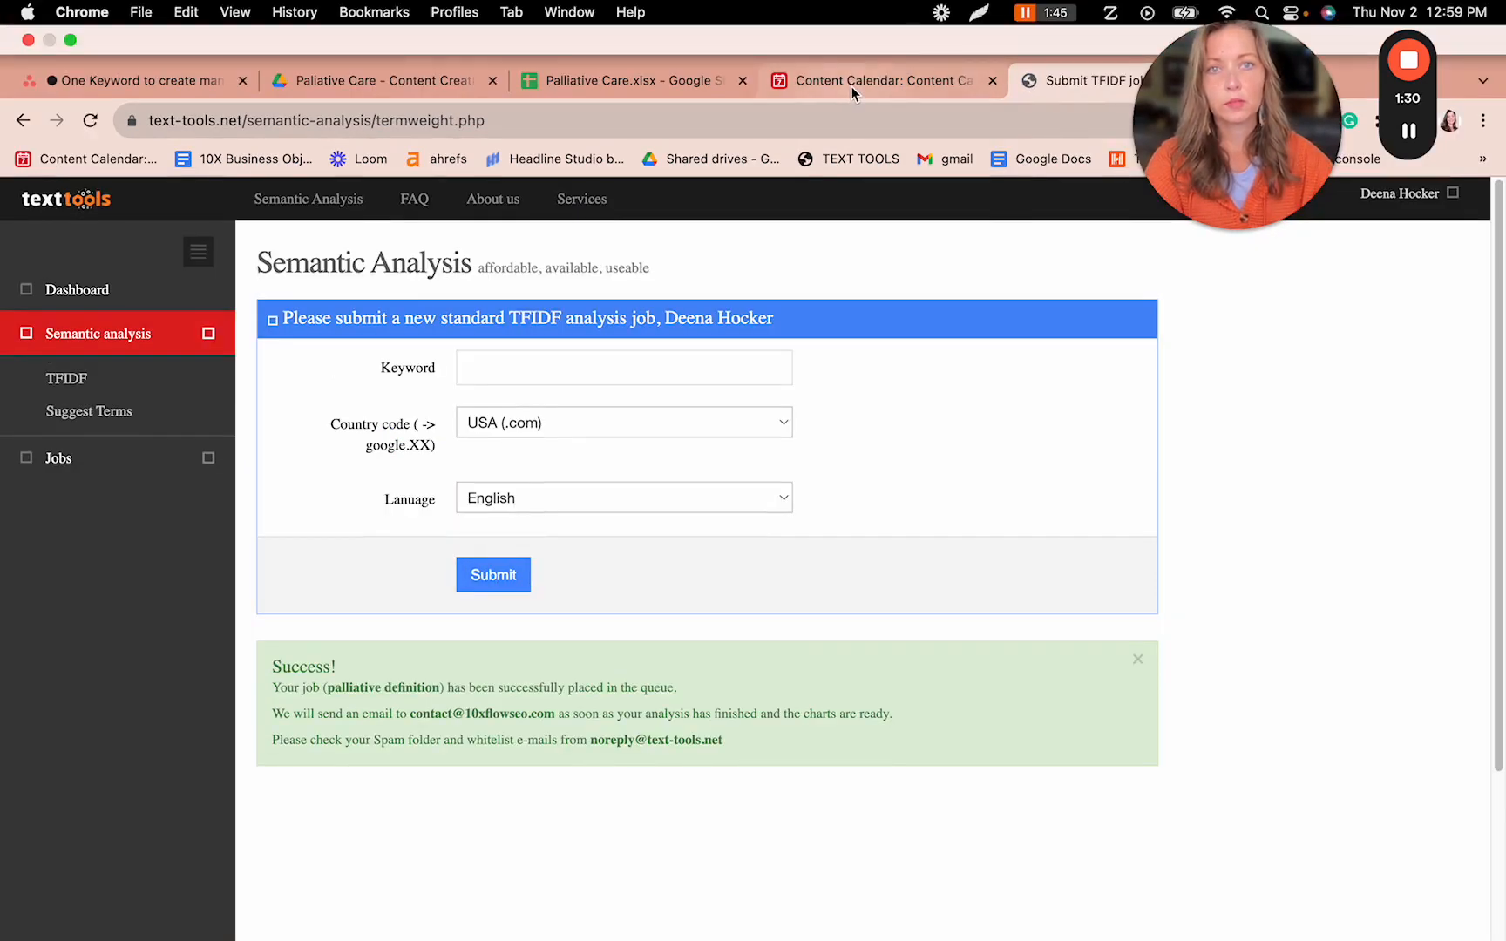
click(852, 87)
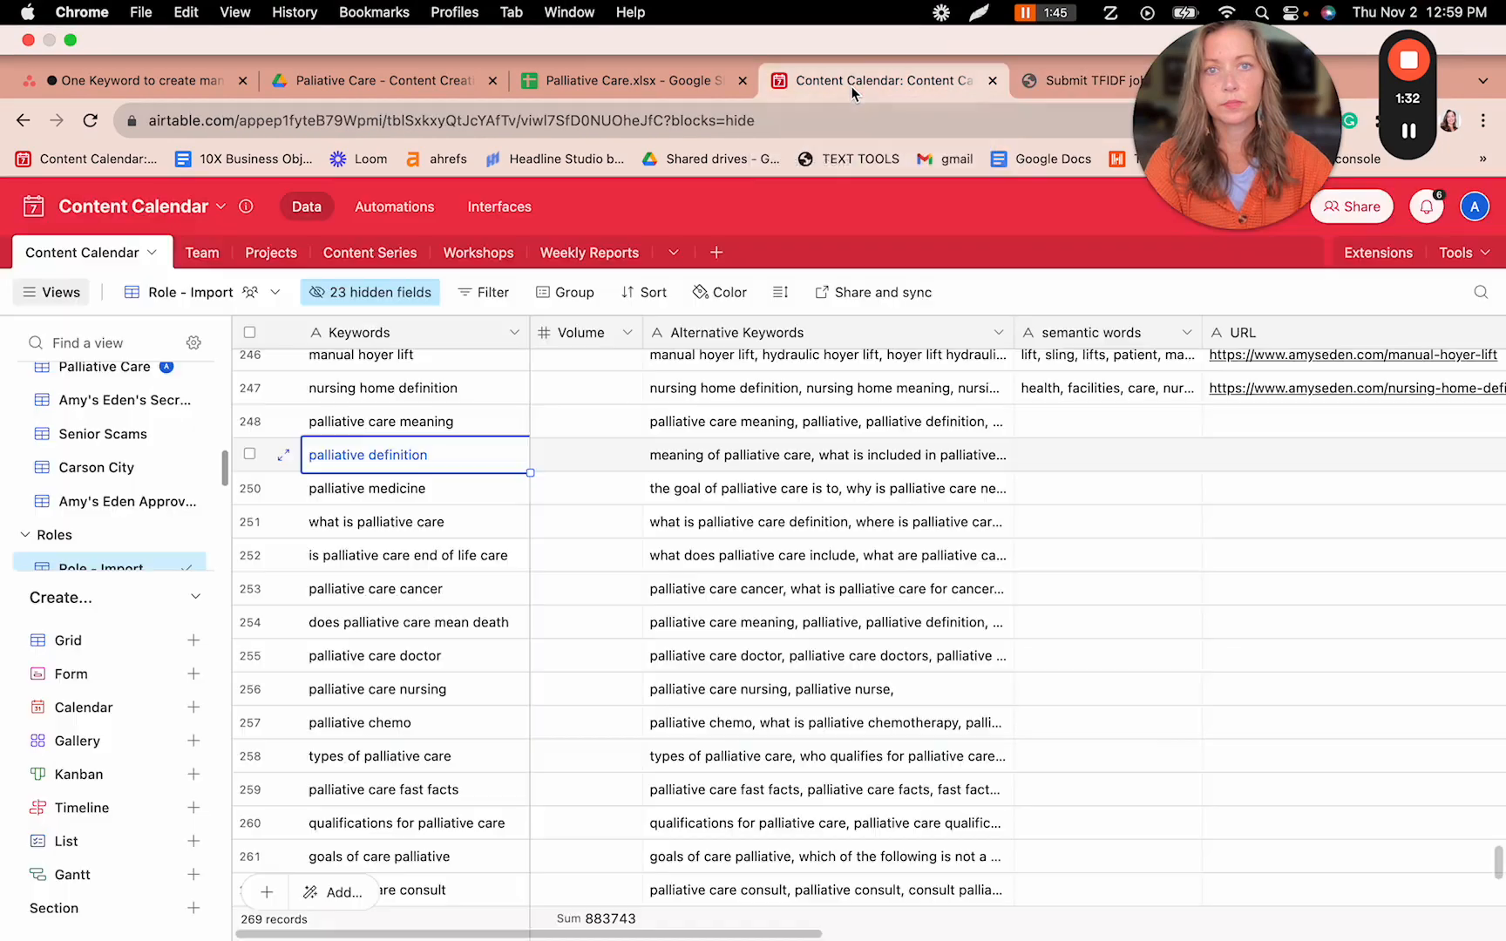
- Copy 'palliative medicine' from the Content Calendar and submit it as a TFIDF job
click(418, 438)
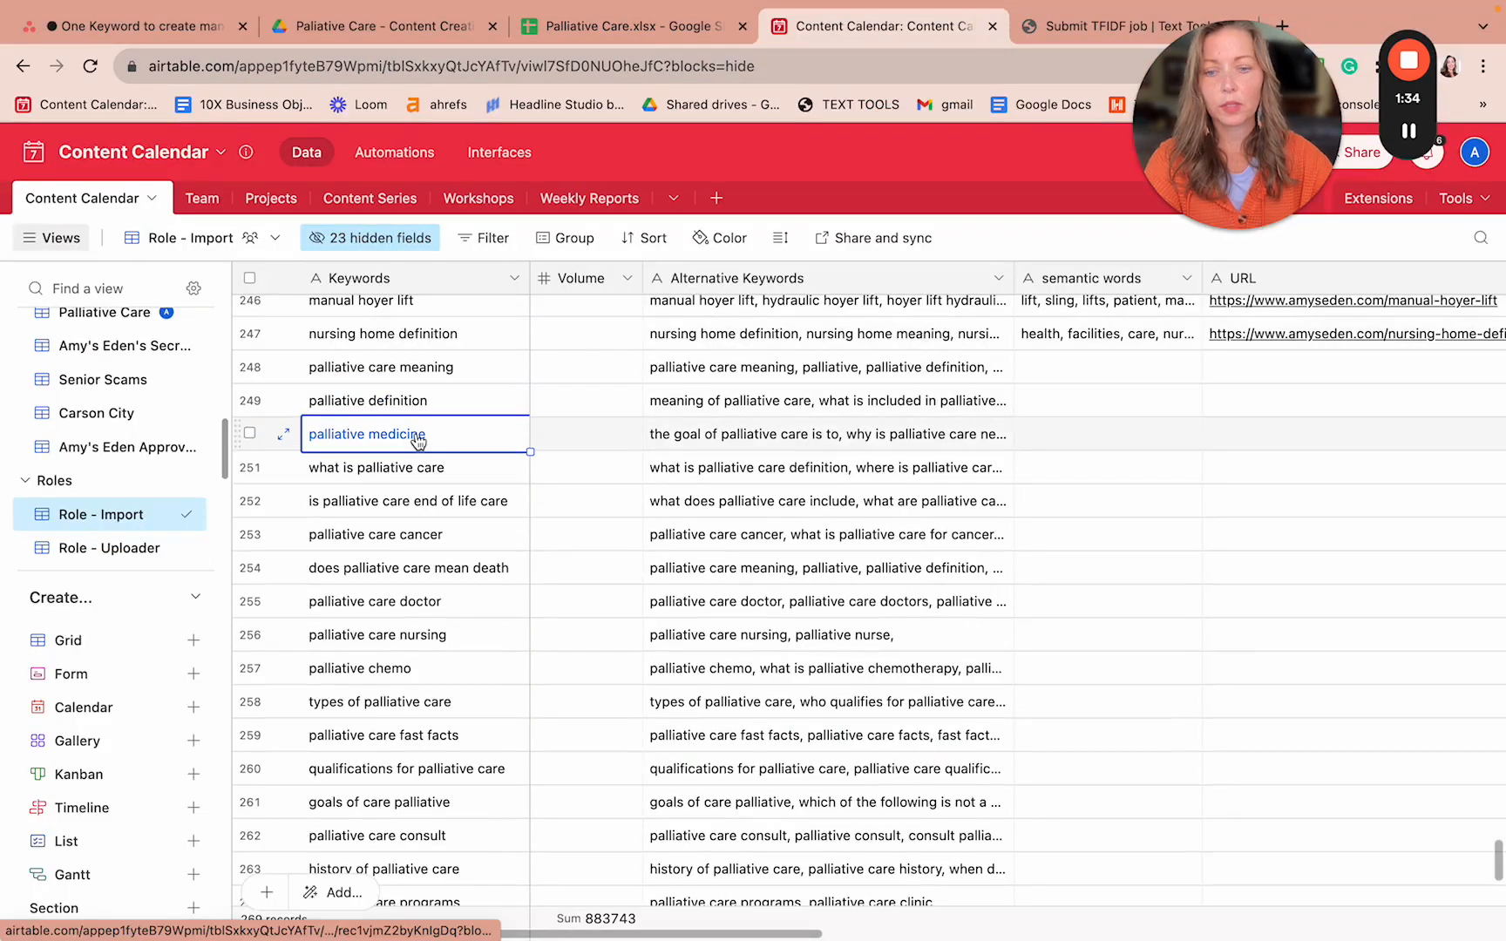
key(super+c)
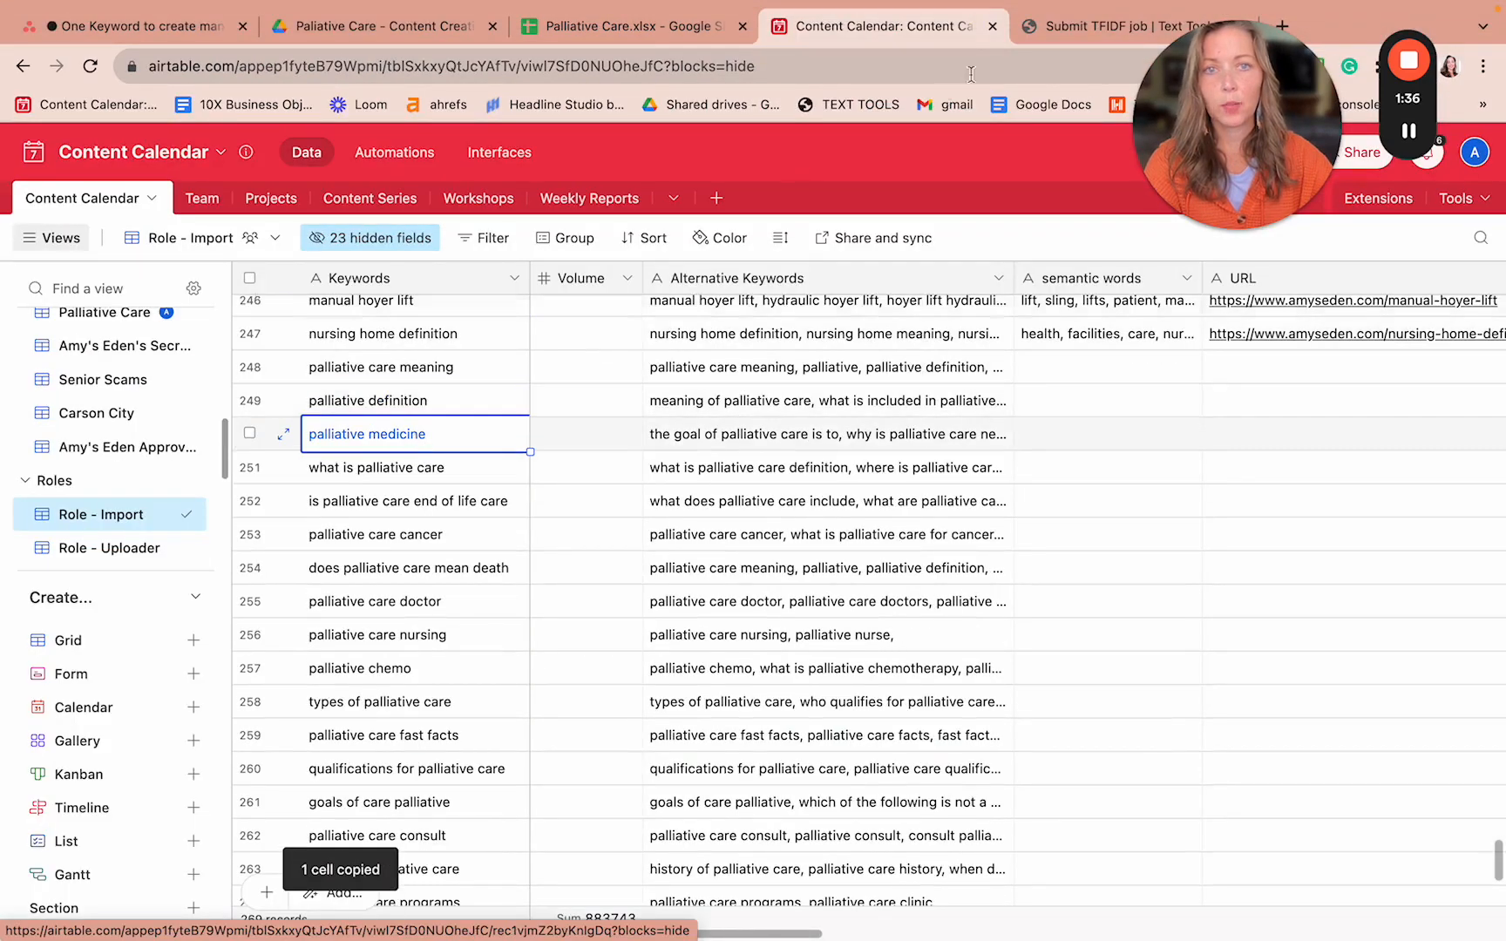
click(1083, 31)
click(602, 310)
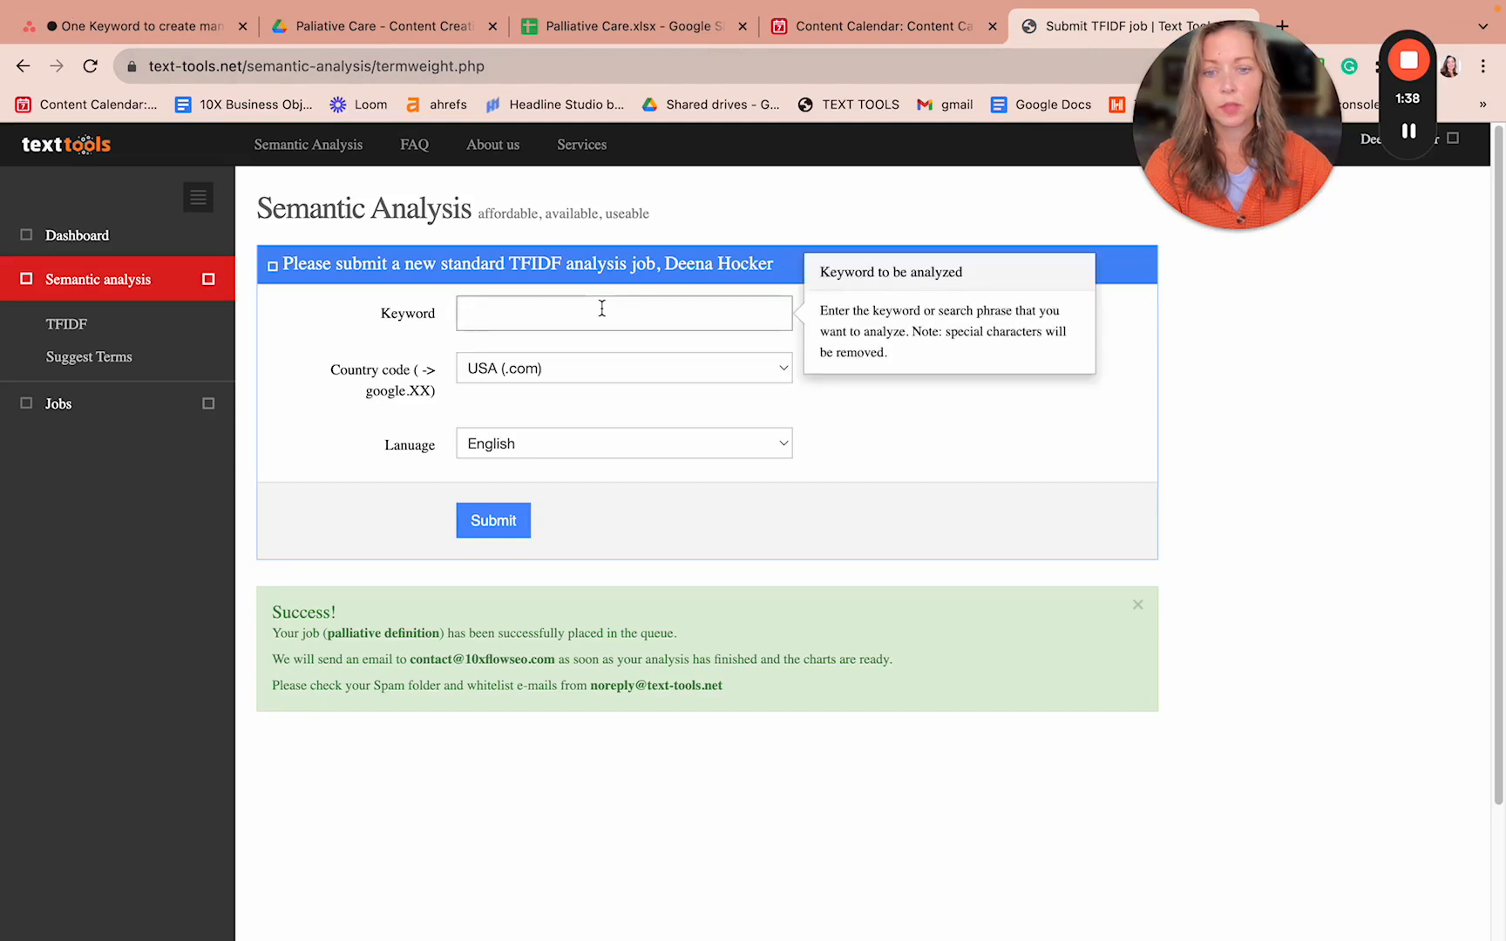
key(super+v)
click(494, 523)
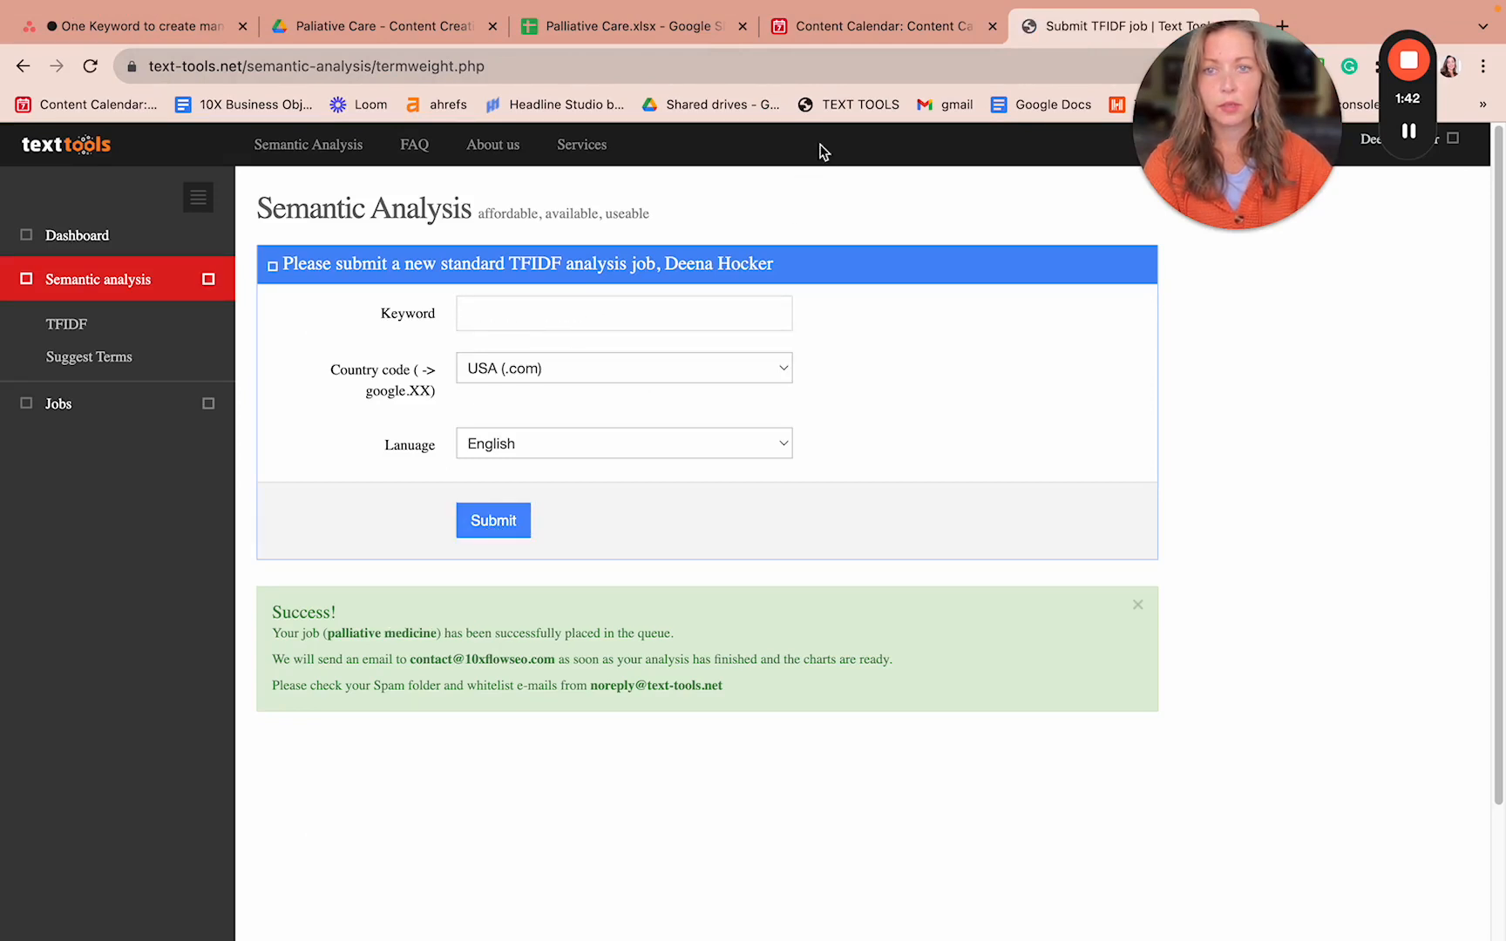
- Copy 'what is palliative care' from the Content Calendar and submit it as a TFIDF job
click(885, 26)
click(429, 479)
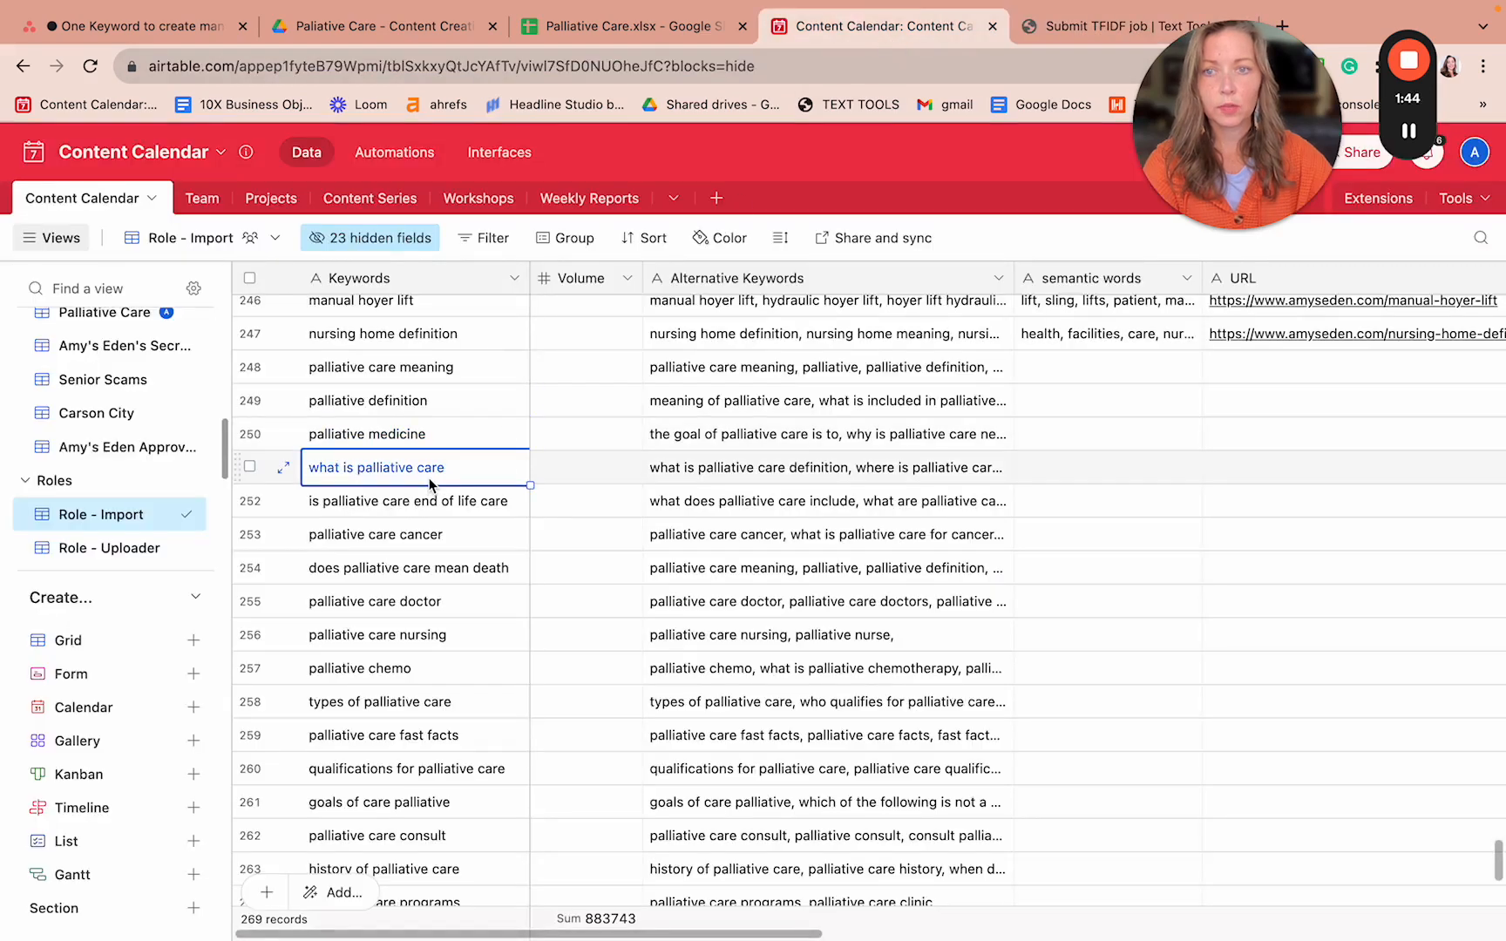
key(super+c)
click(1116, 28)
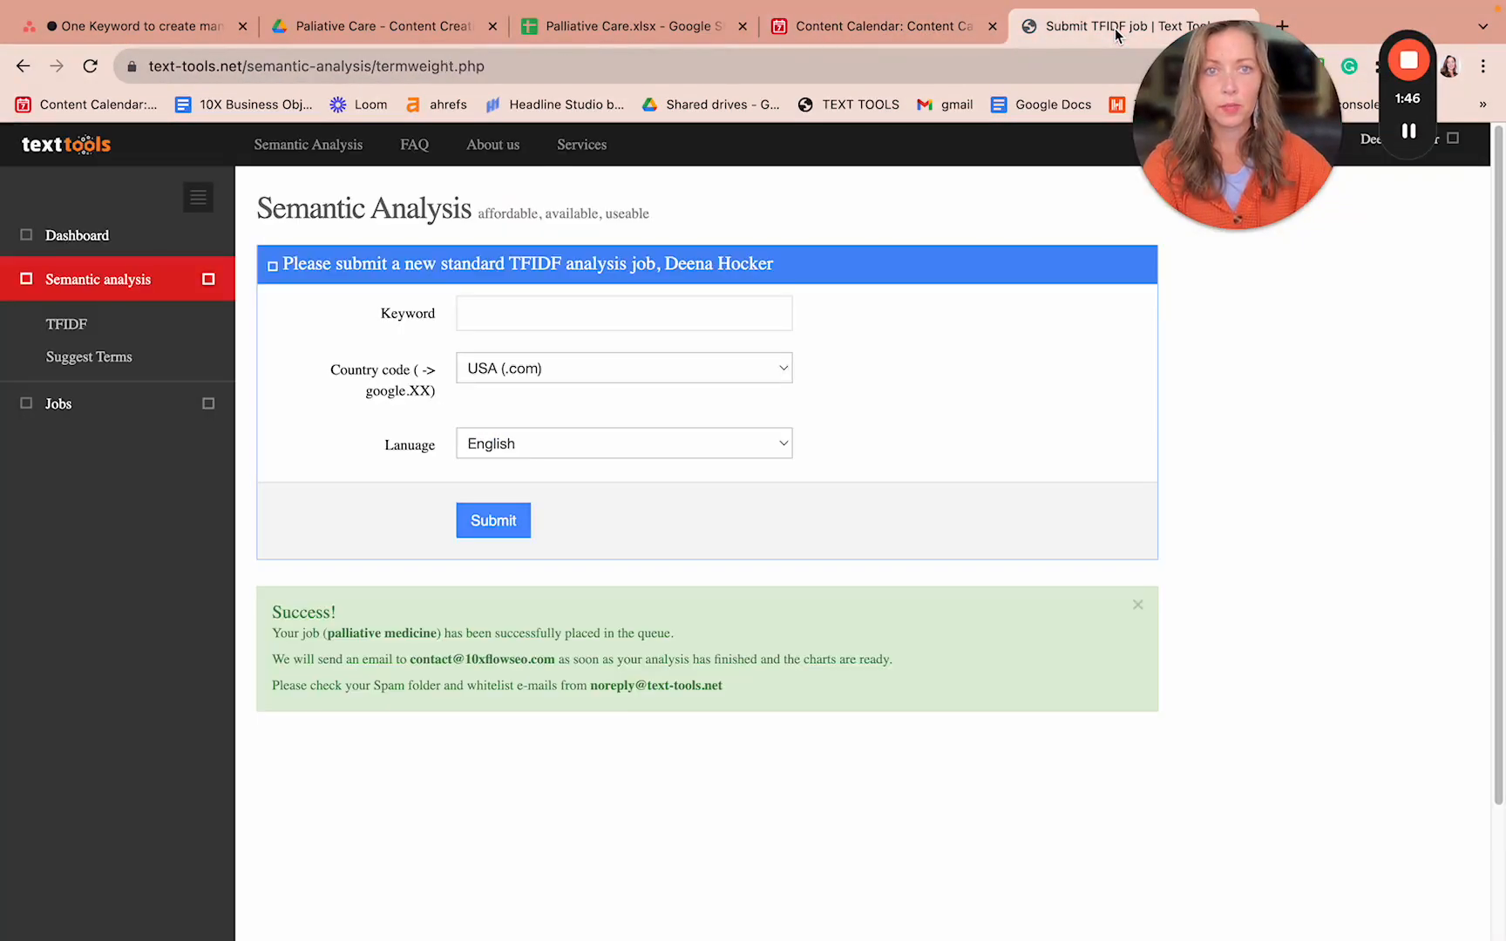
click(529, 310)
key(super+v)
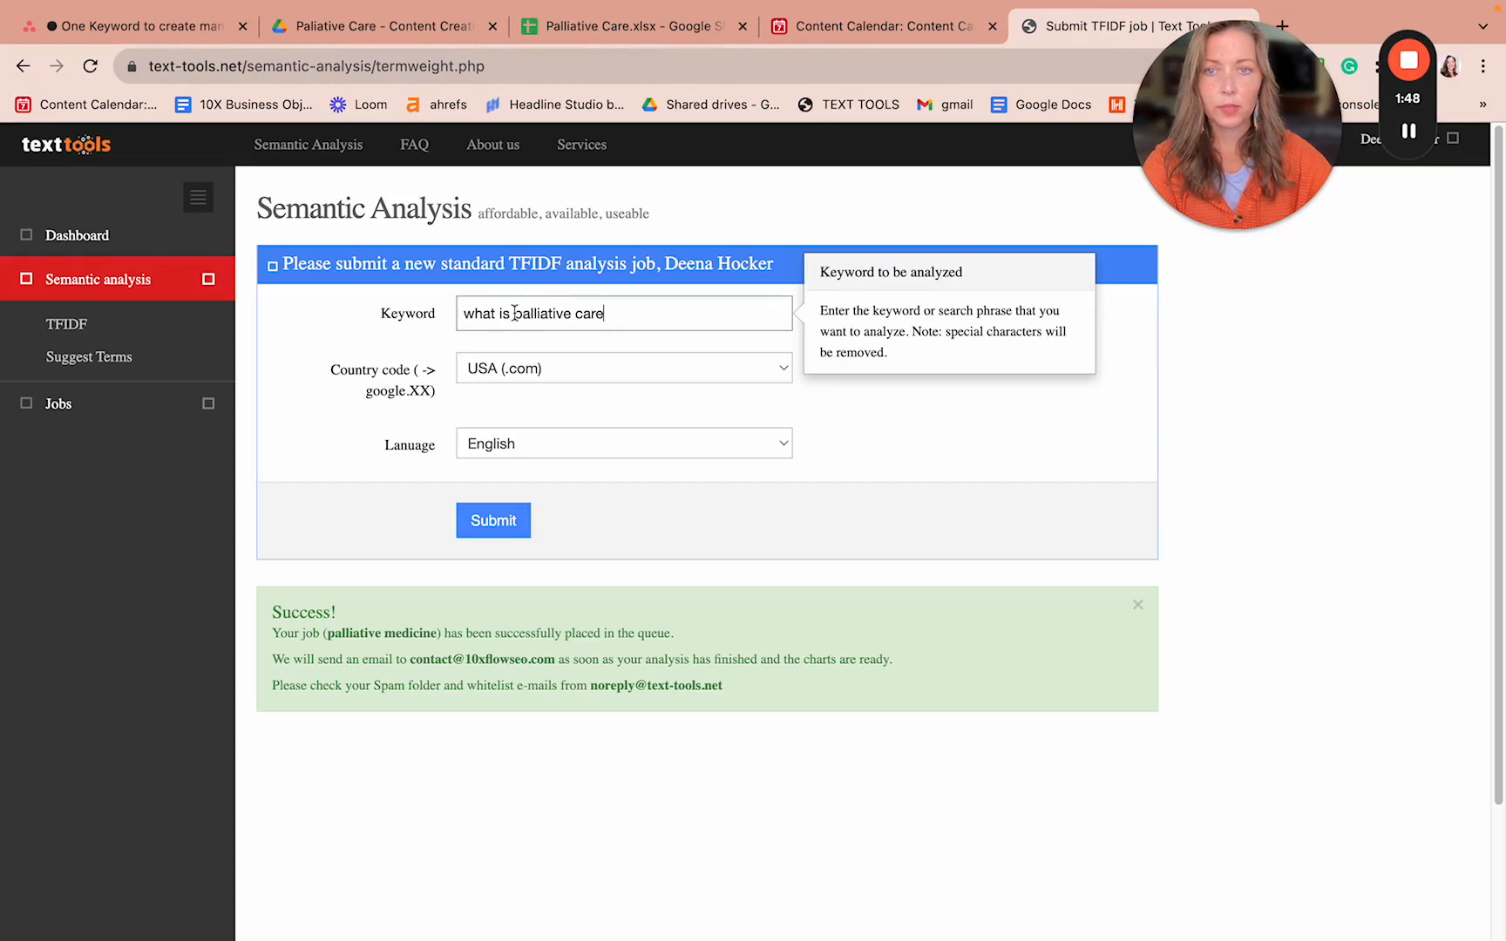
click(486, 517)
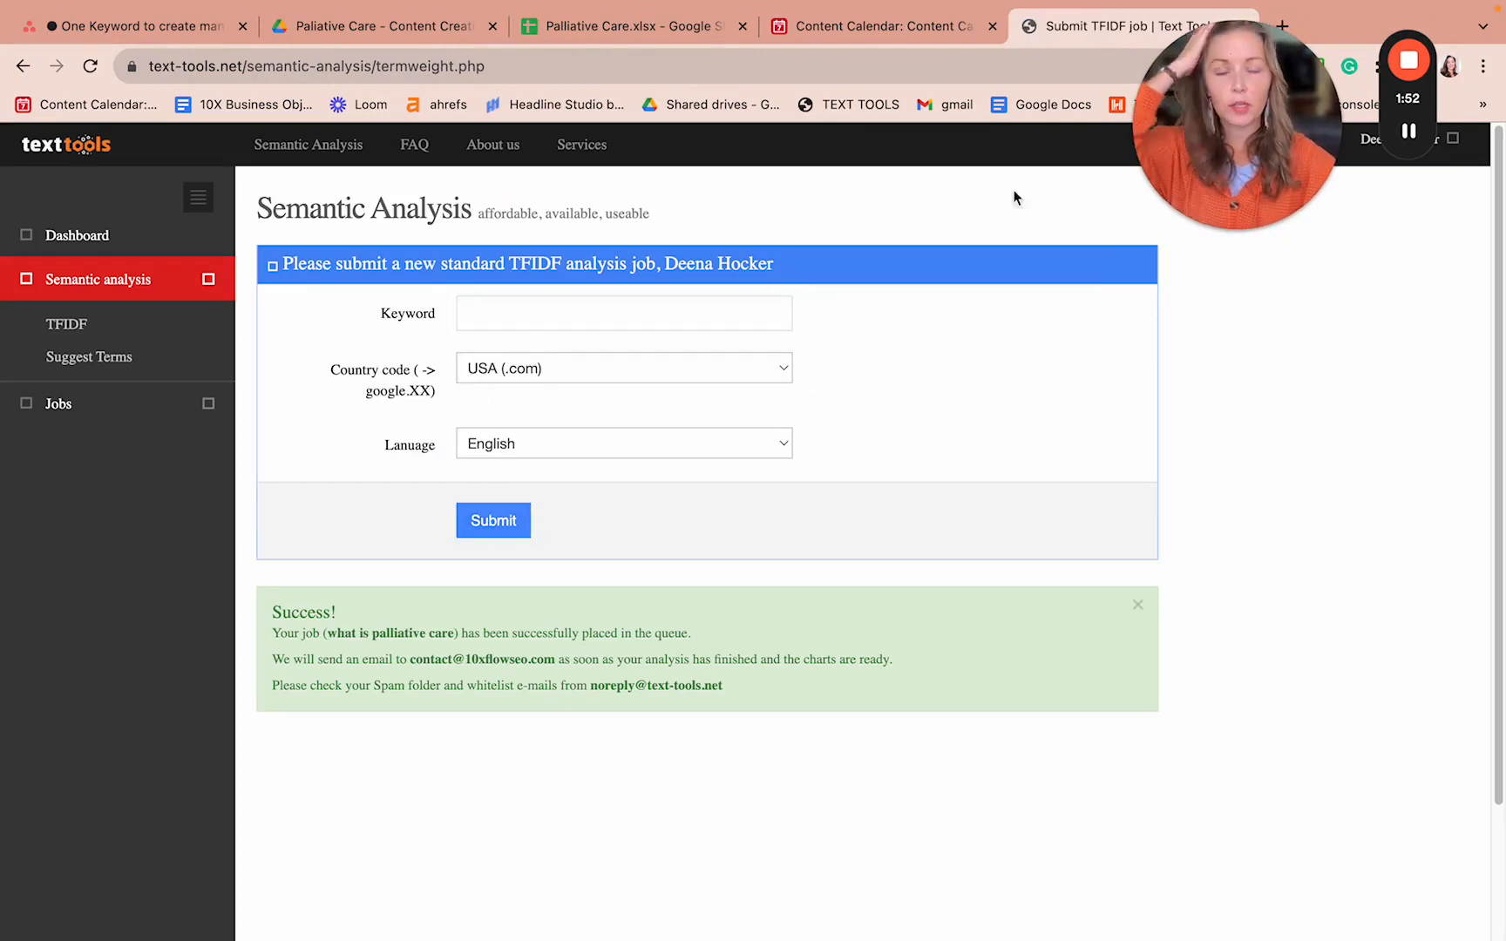
mouse_move(1412, 139)
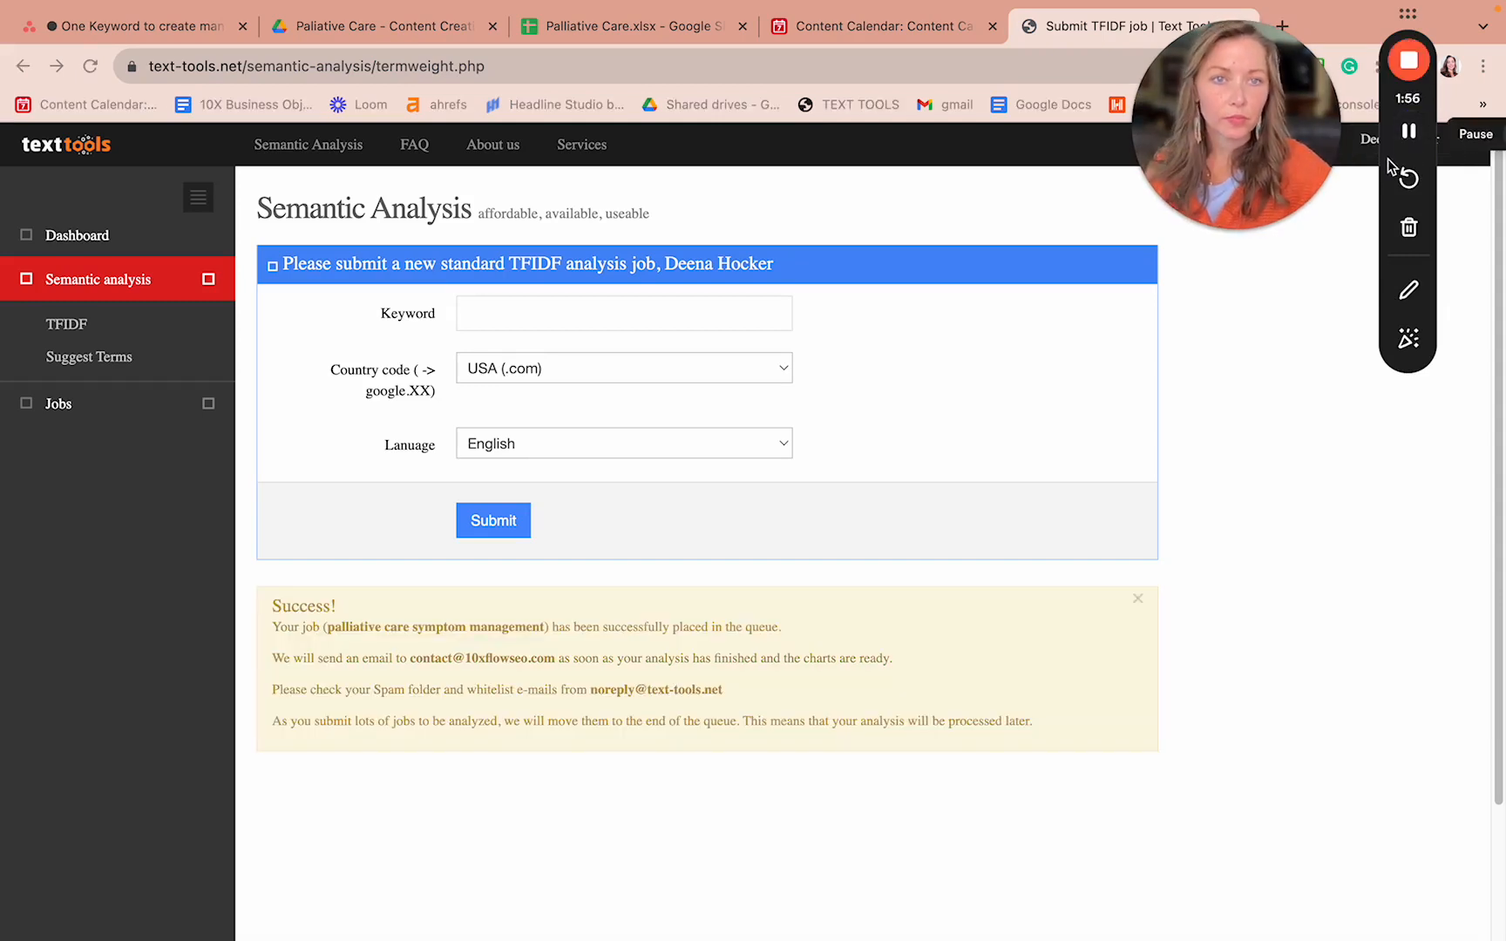
click(880, 25)
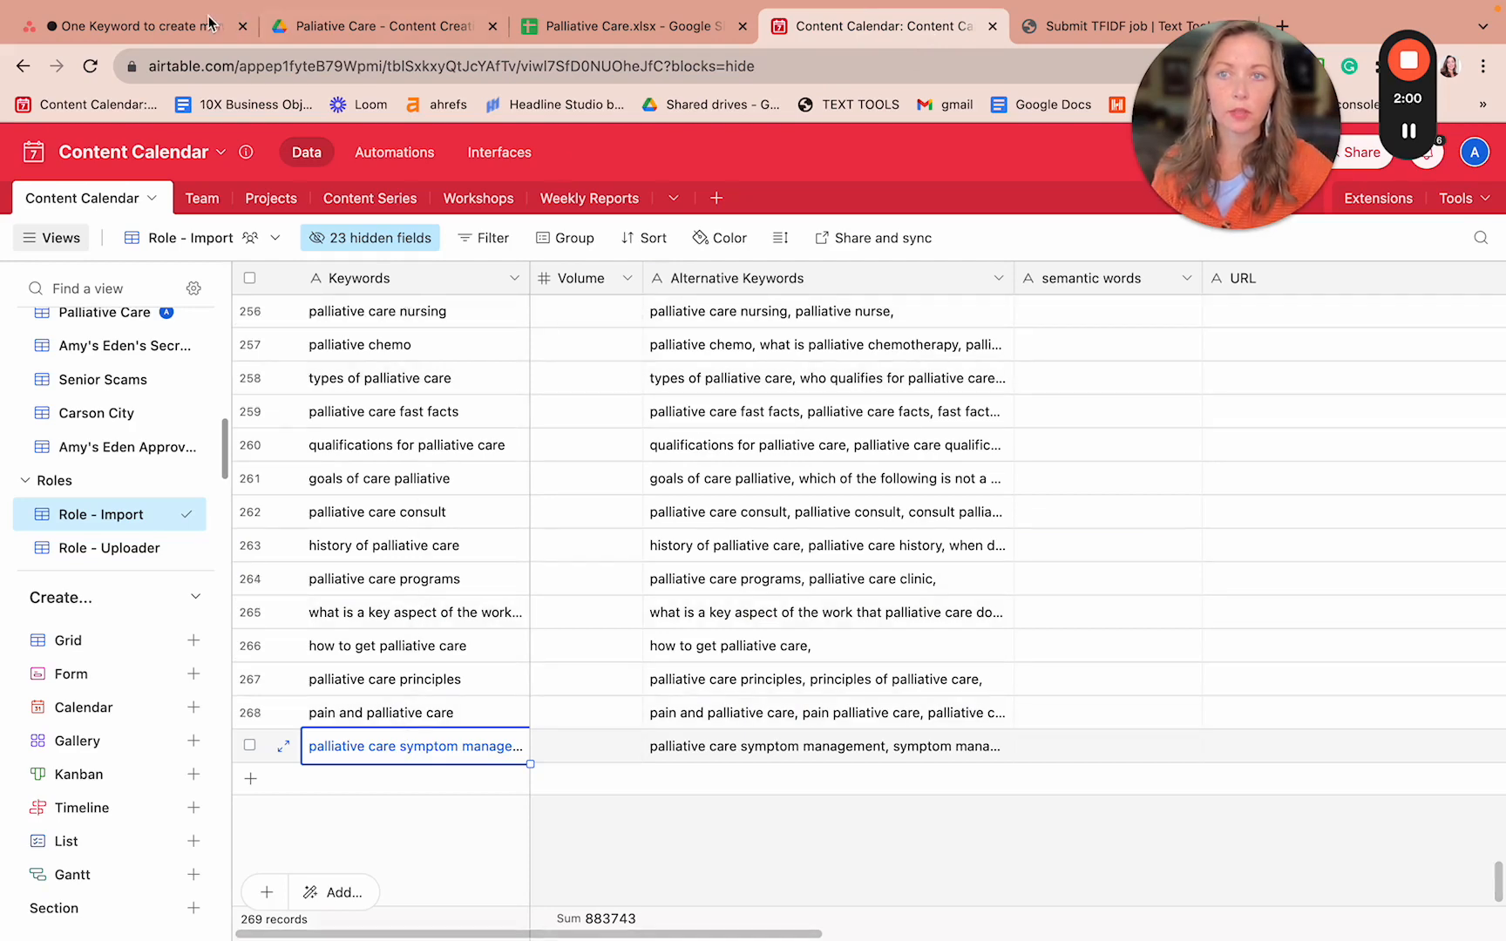
- Open Jobs > Completed in Text Tools to list the finished palliative TF-IDF analyses, checking Asana along the way
click(182, 34)
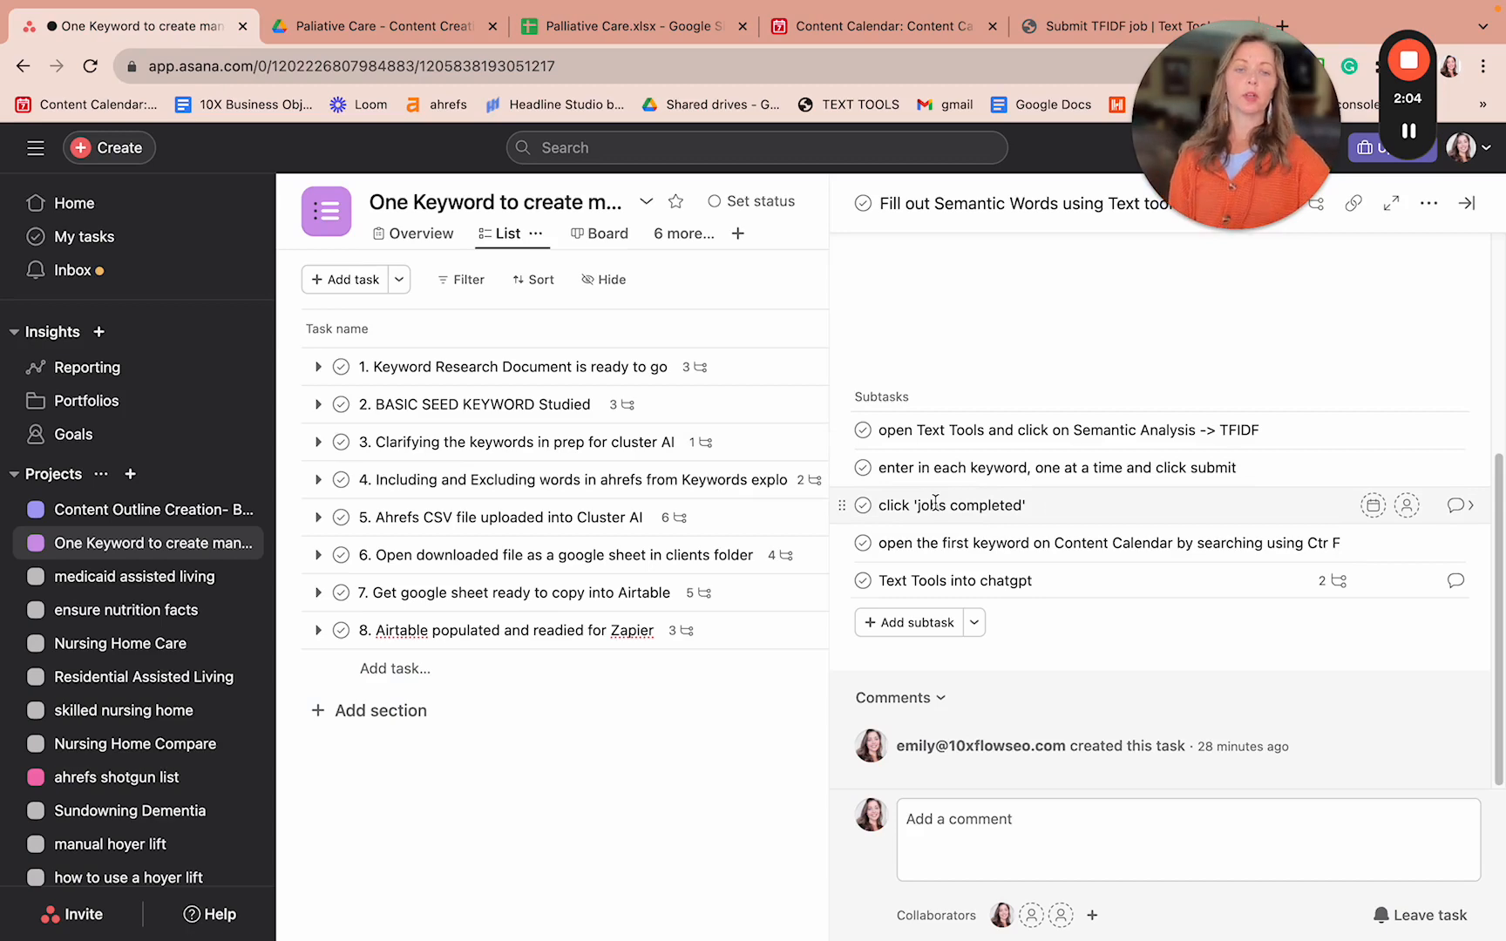
click(1096, 35)
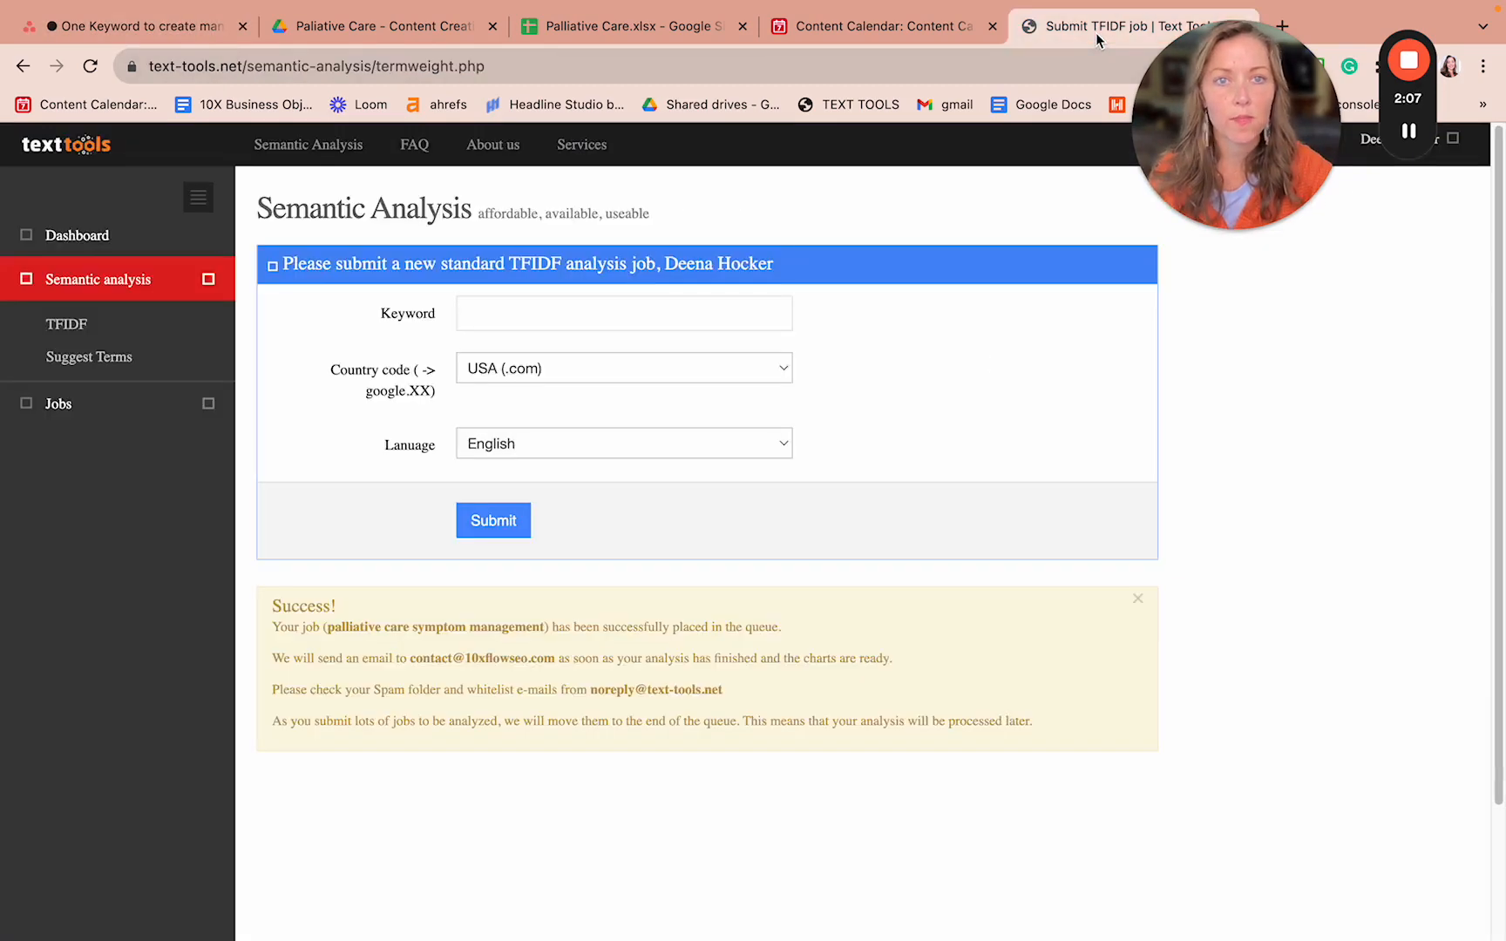
click(71, 405)
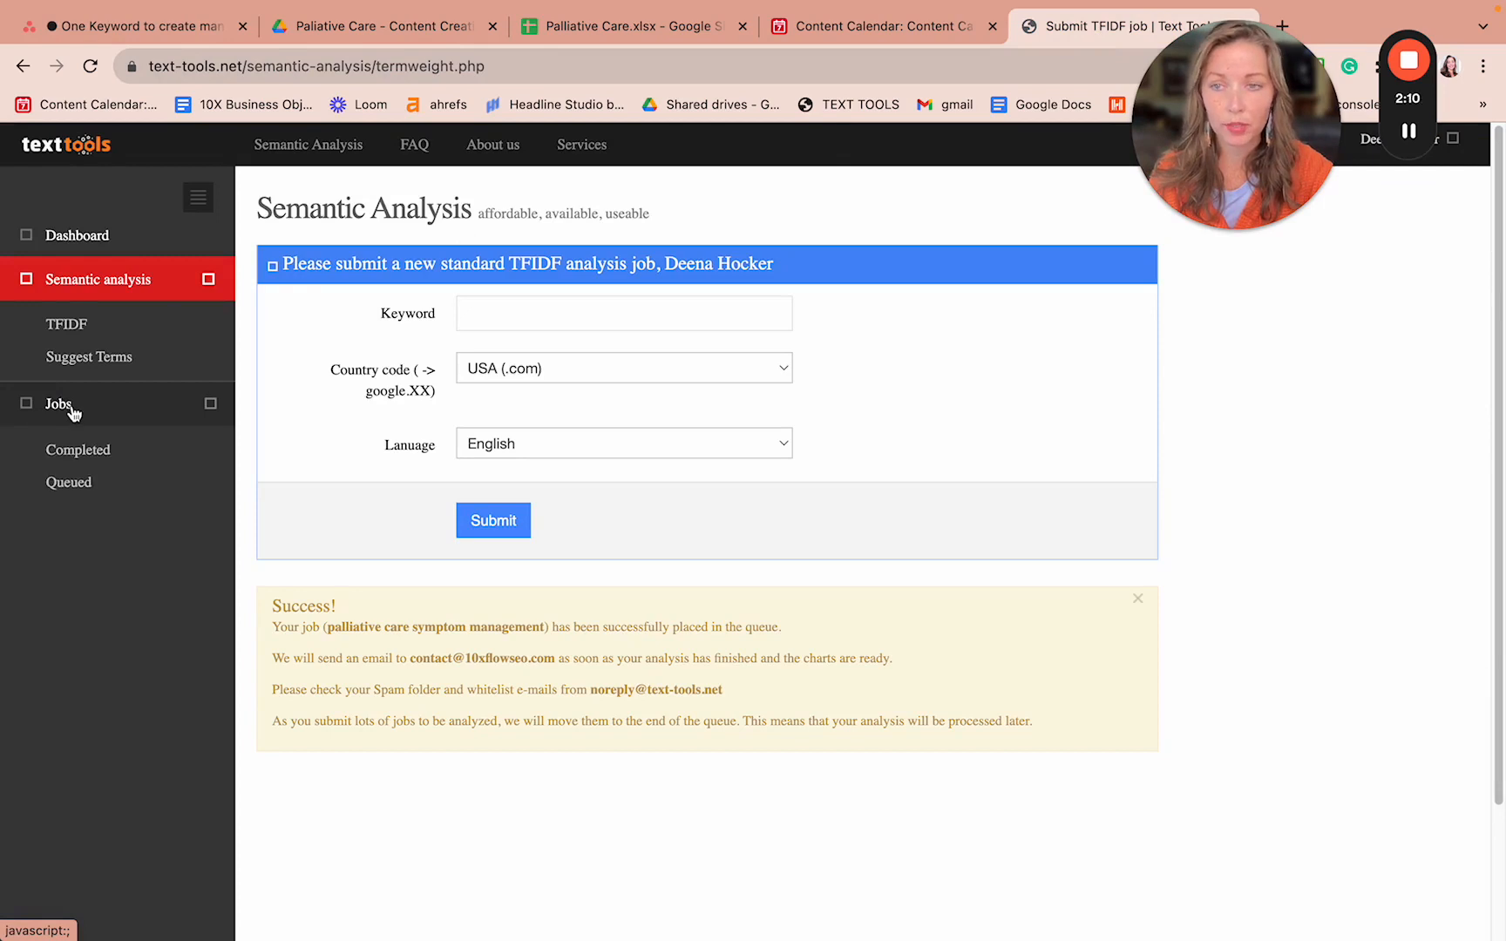
click(79, 450)
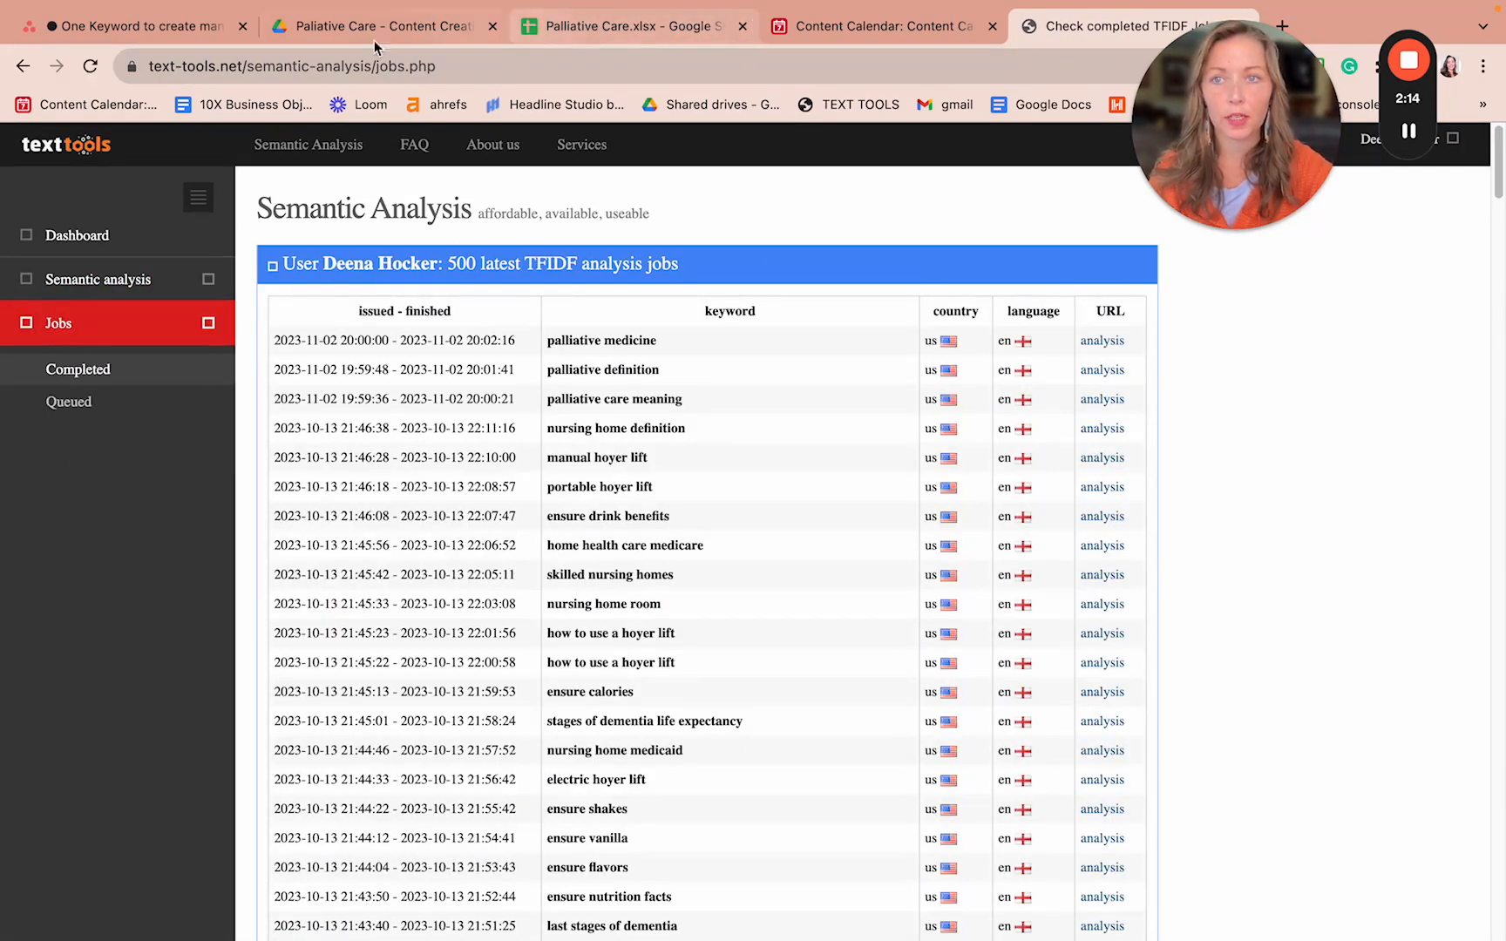
click(178, 34)
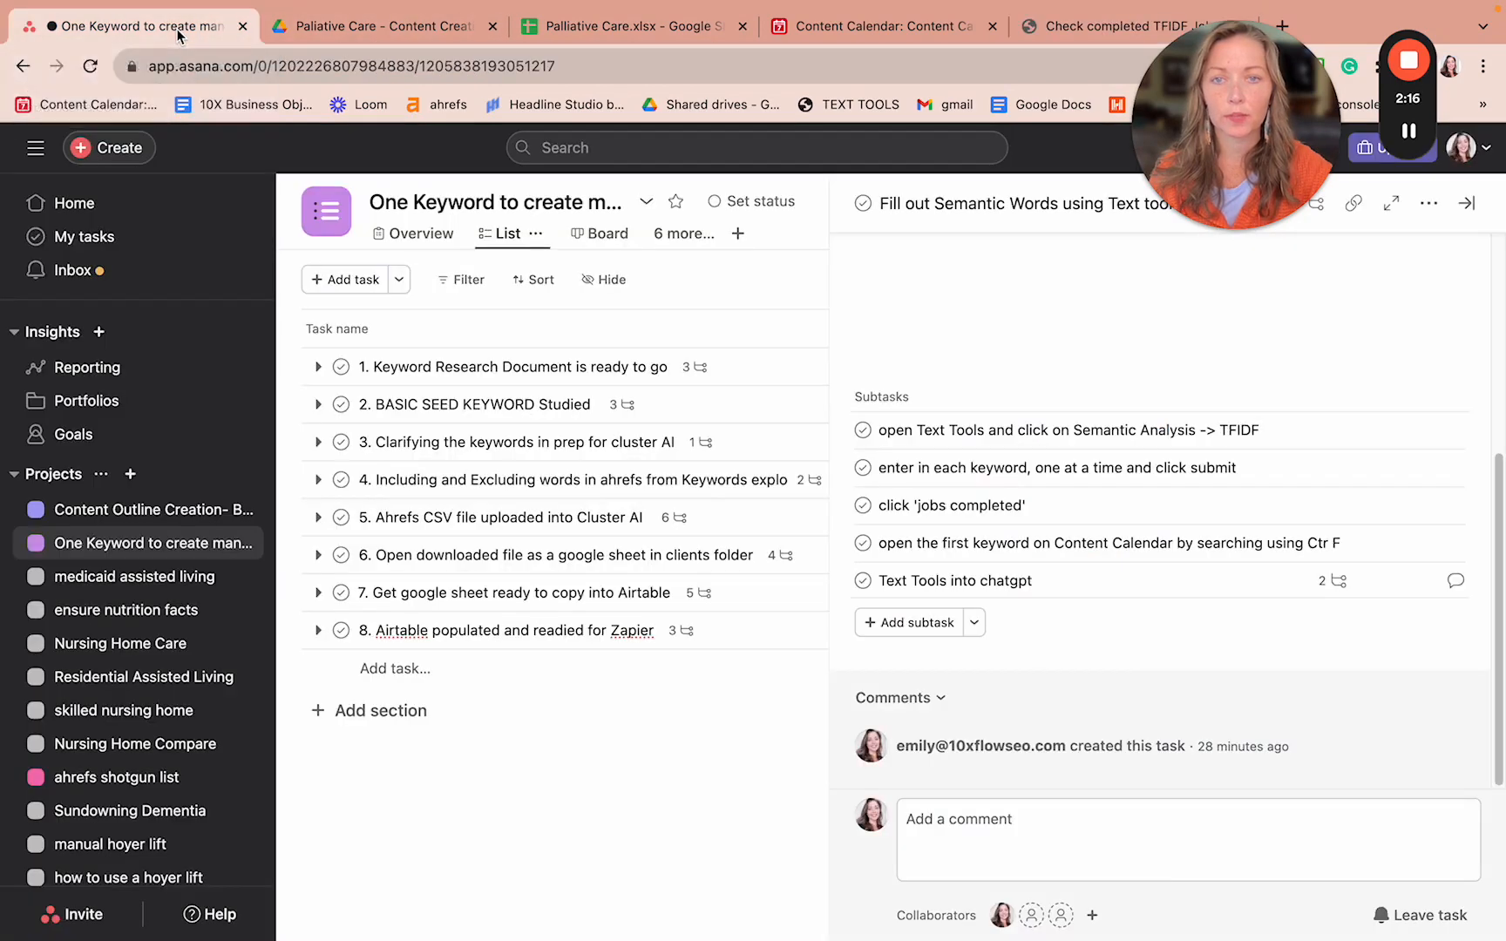
click(855, 31)
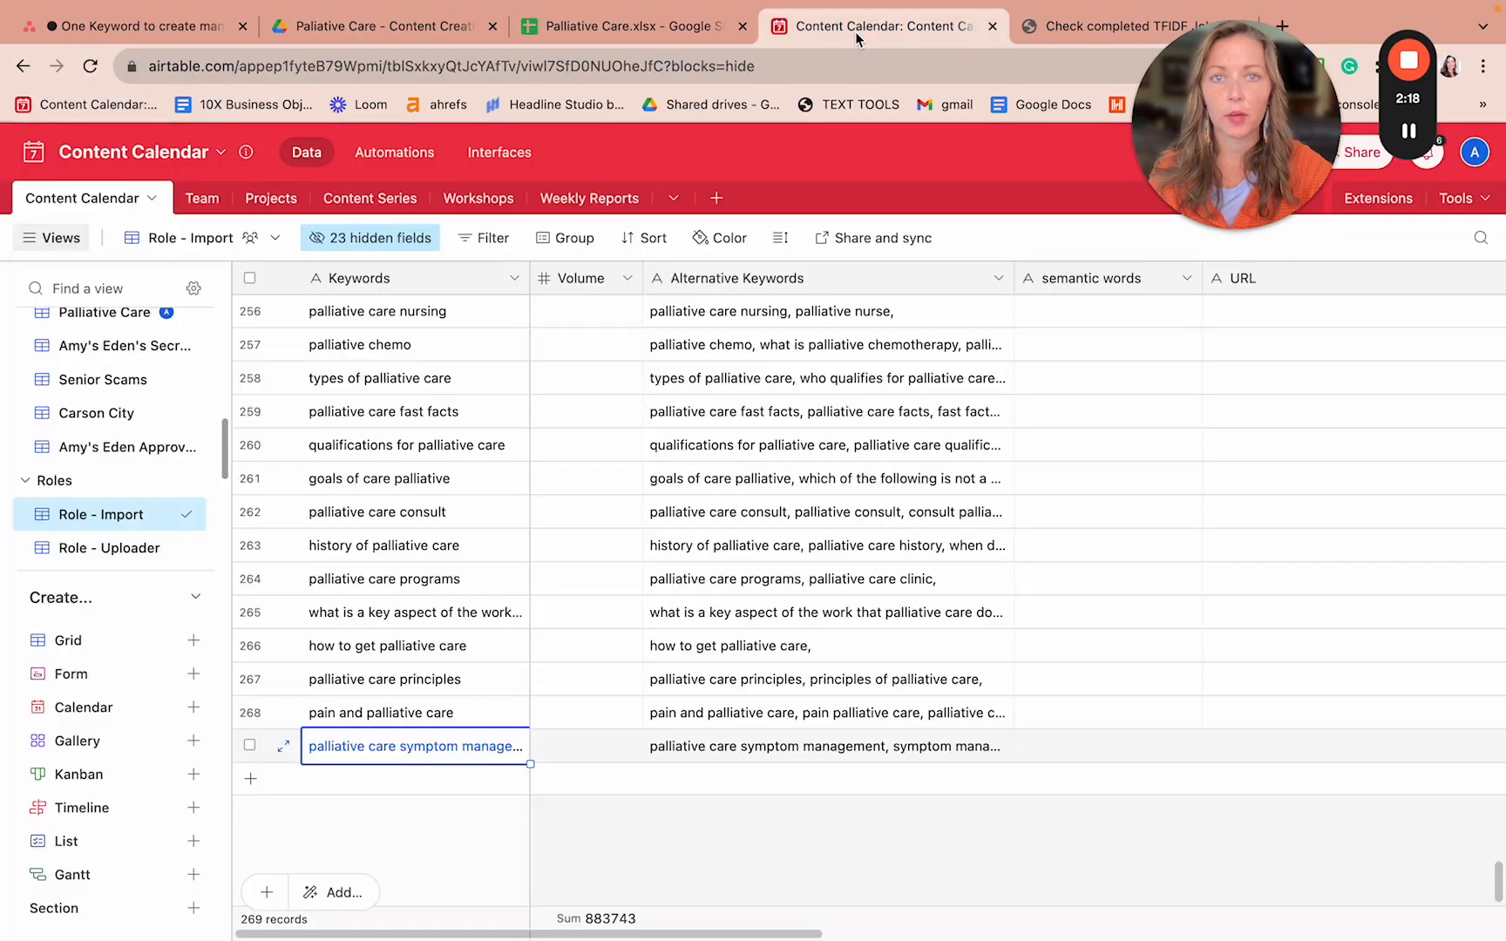
key(super+1)
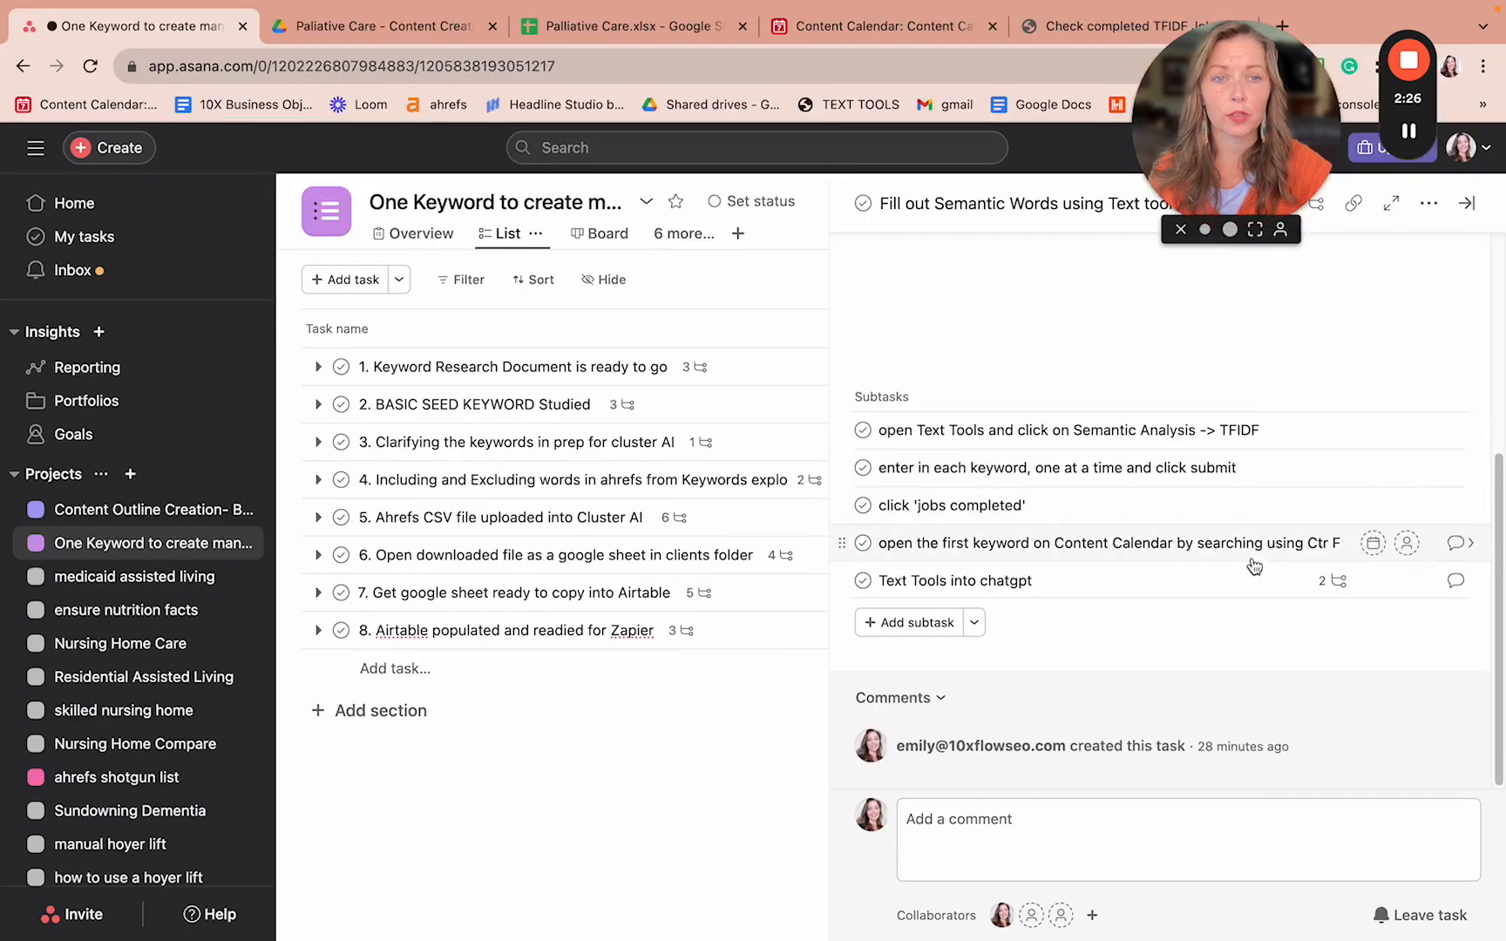
click(1028, 31)
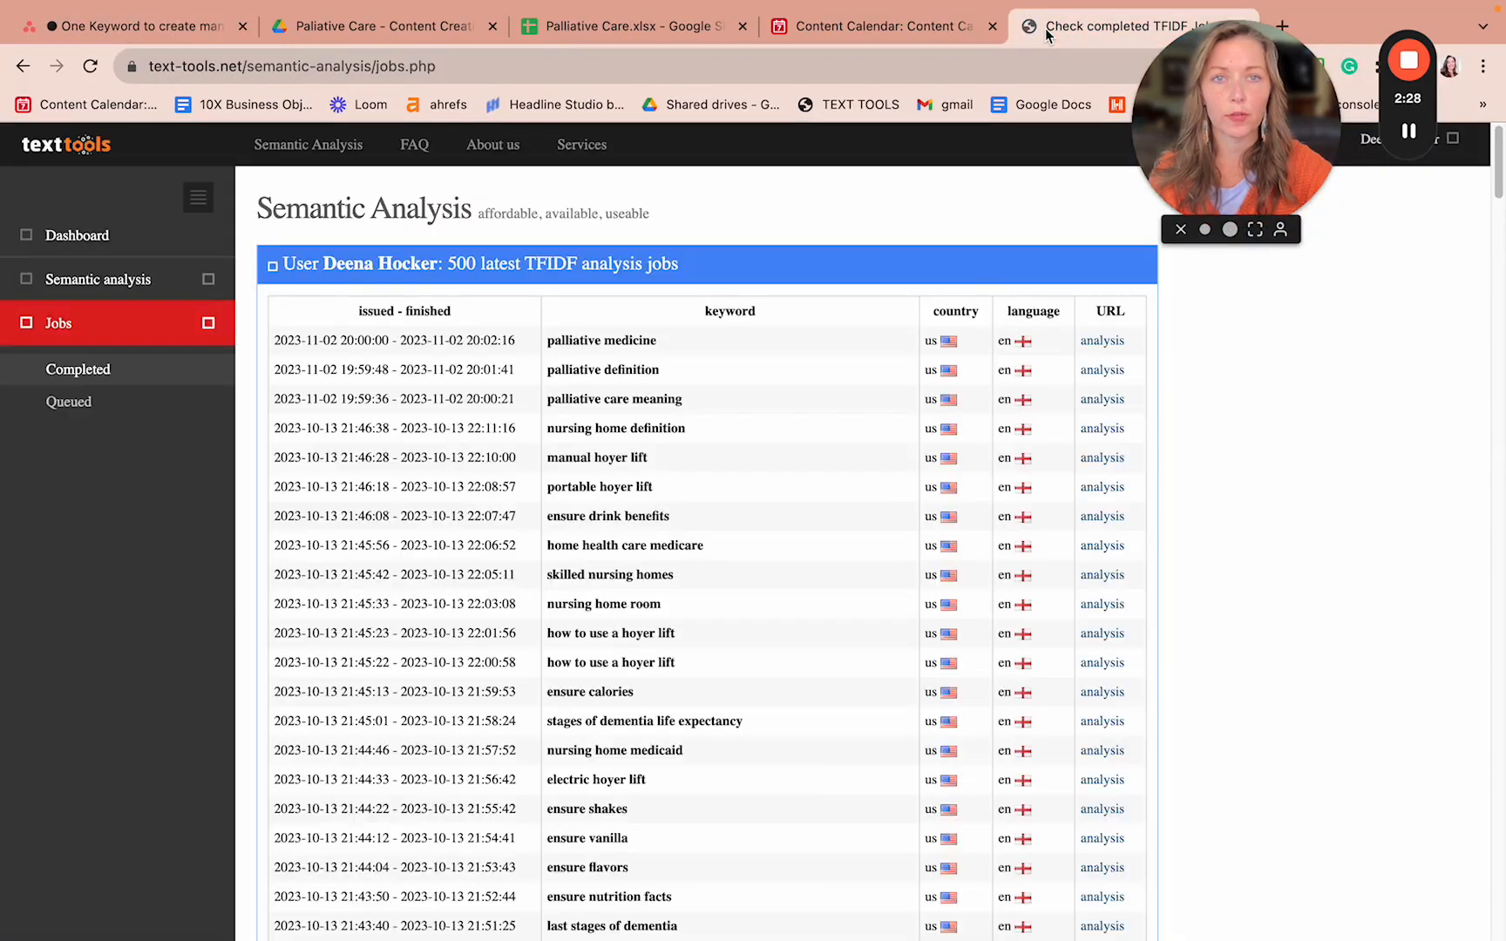
- Detach the Content Calendar tab into its own window and narrow it to reveal the completed jobs list
click(918, 31)
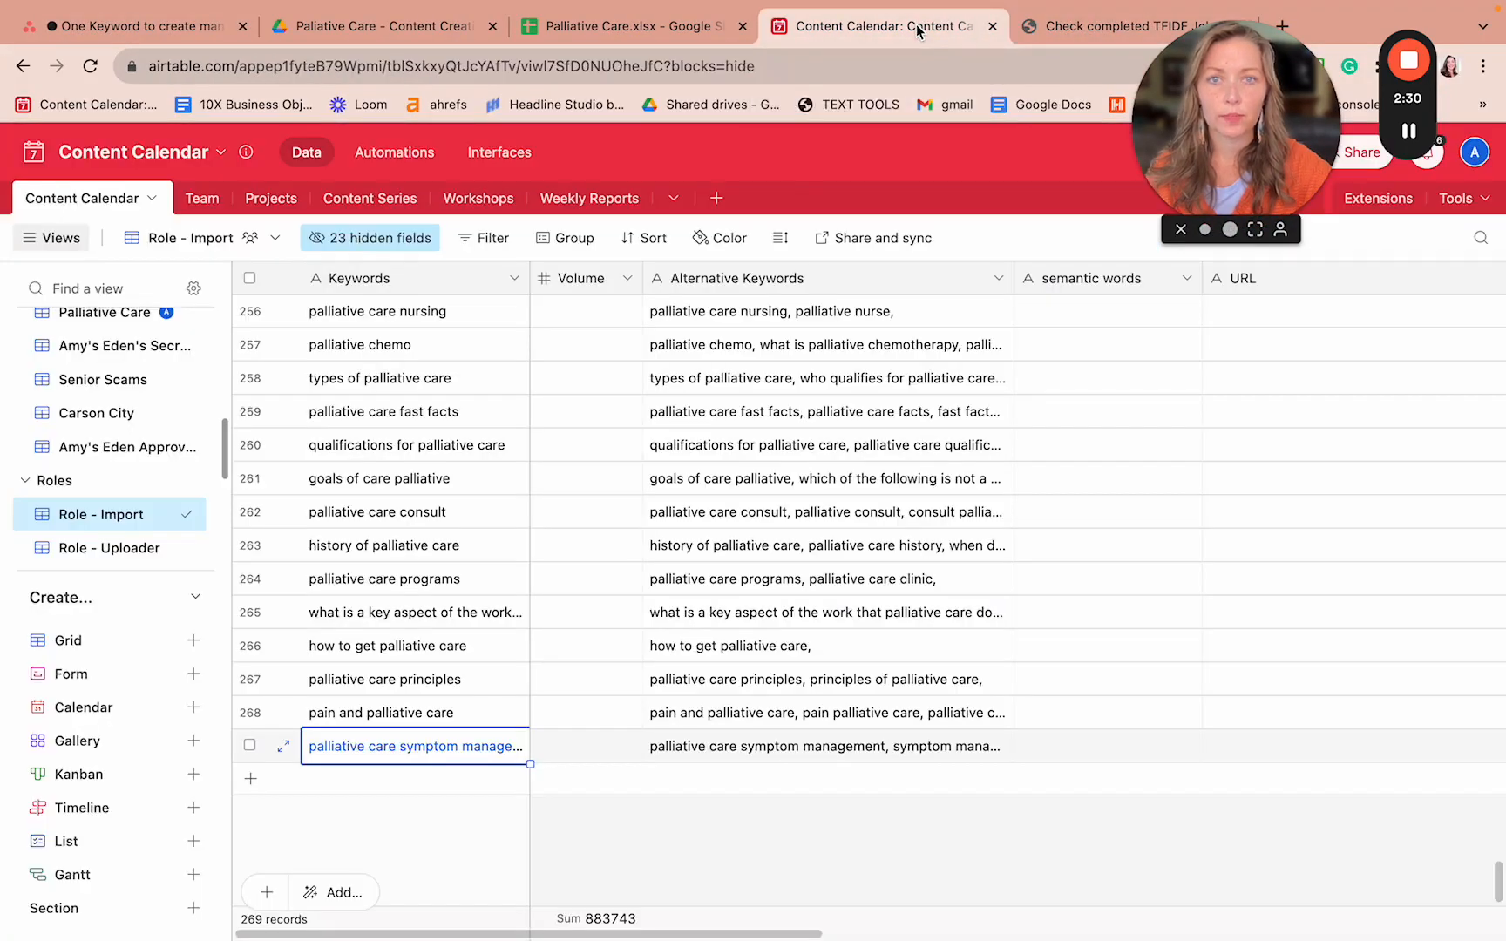
drag(917, 32, 902, 161)
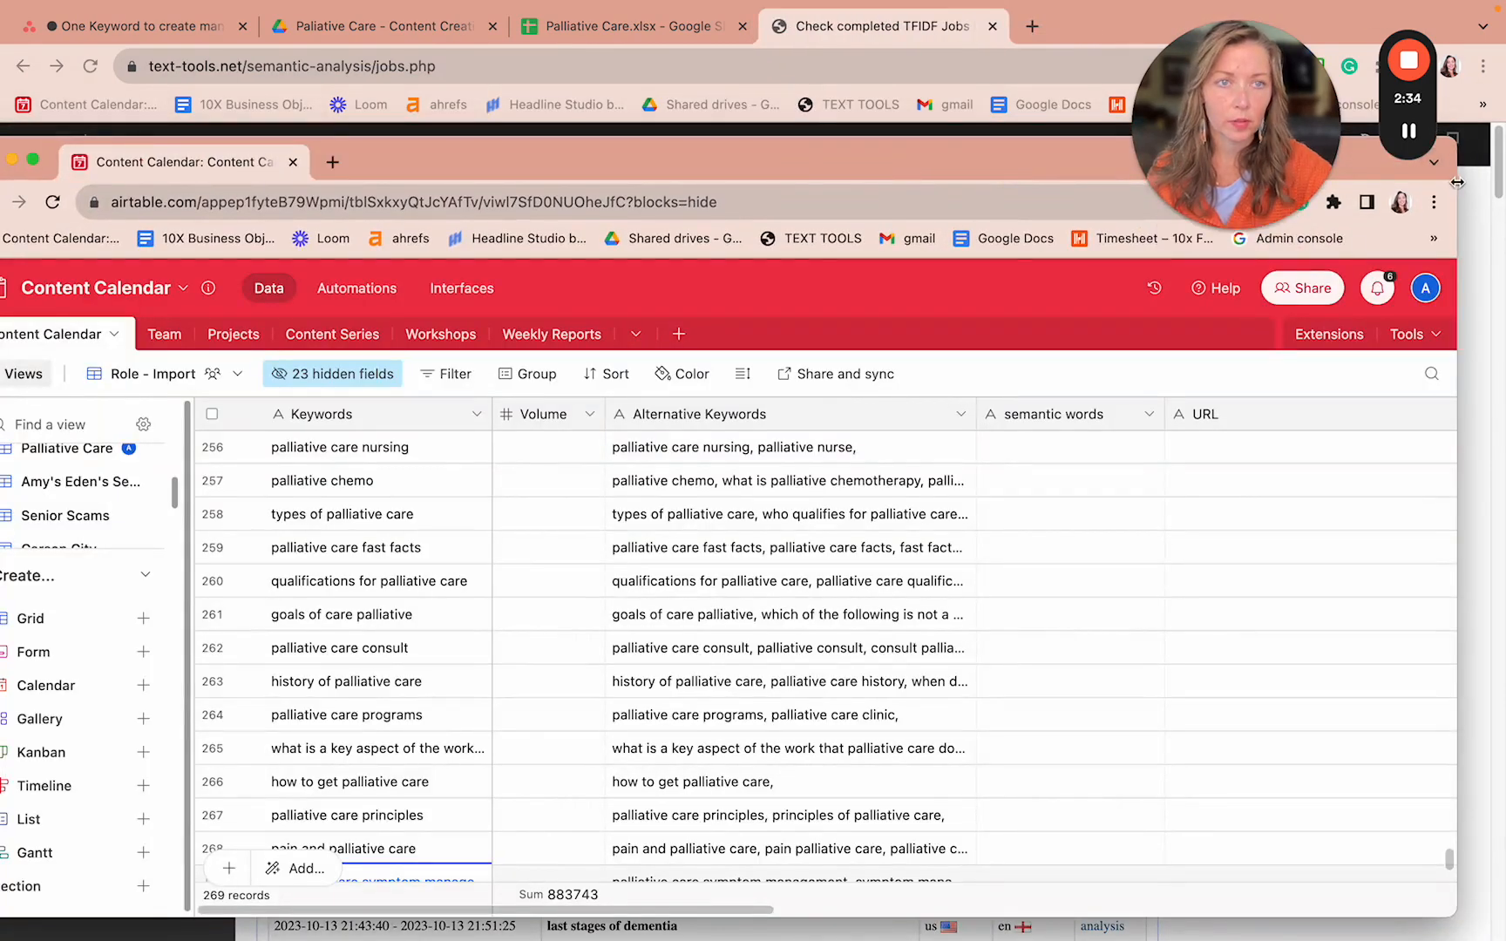
drag(1457, 181, 539, 181)
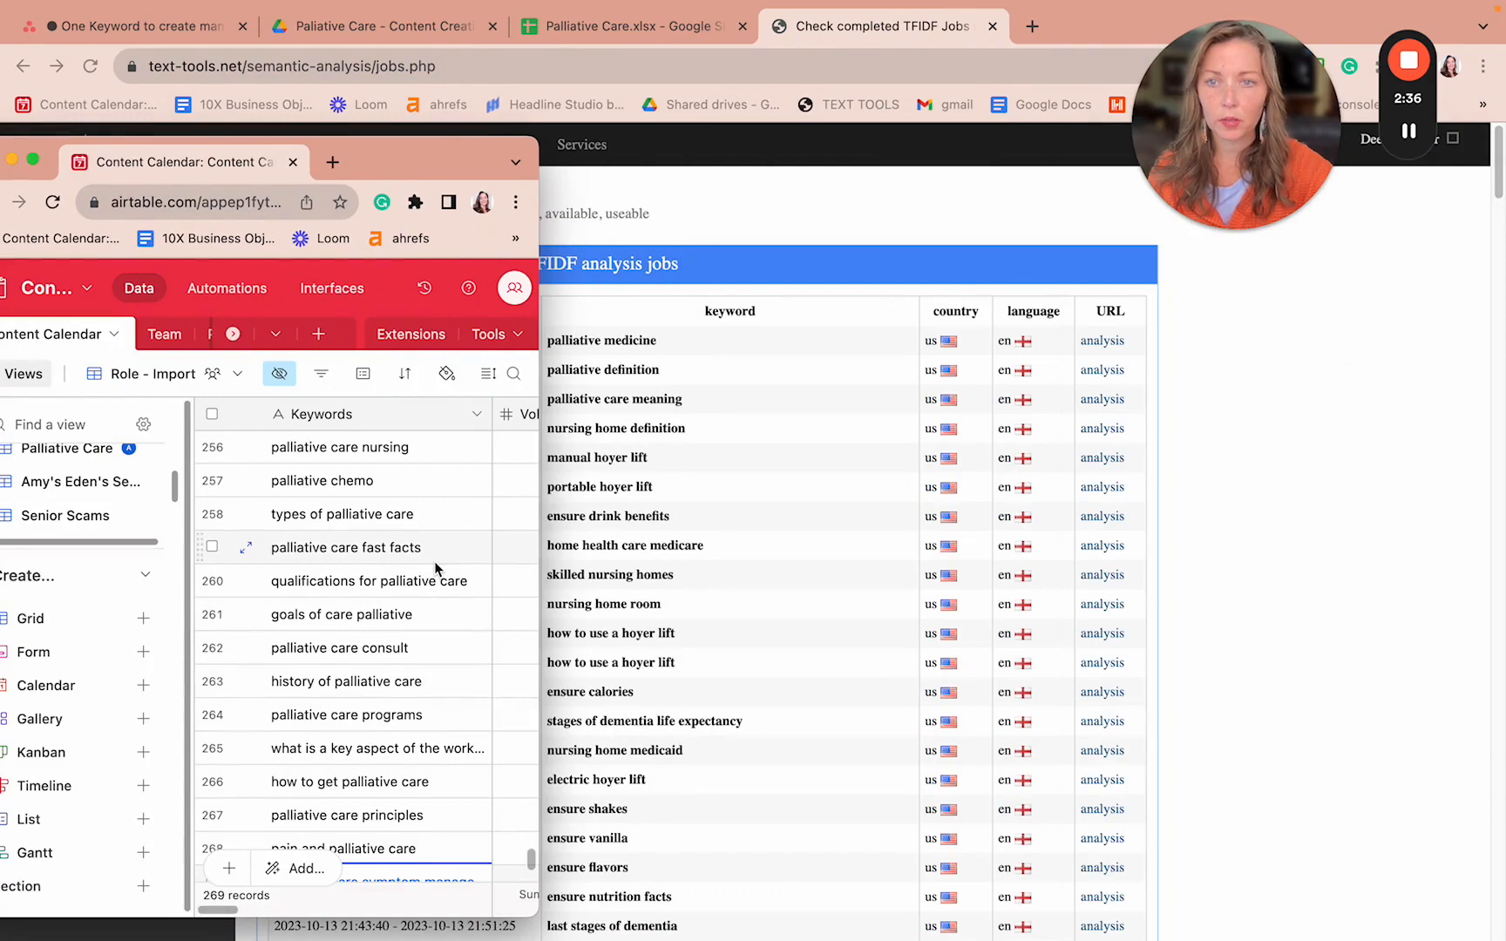
scroll(434, 561, down, 2)
scroll(434, 561, up, 10)
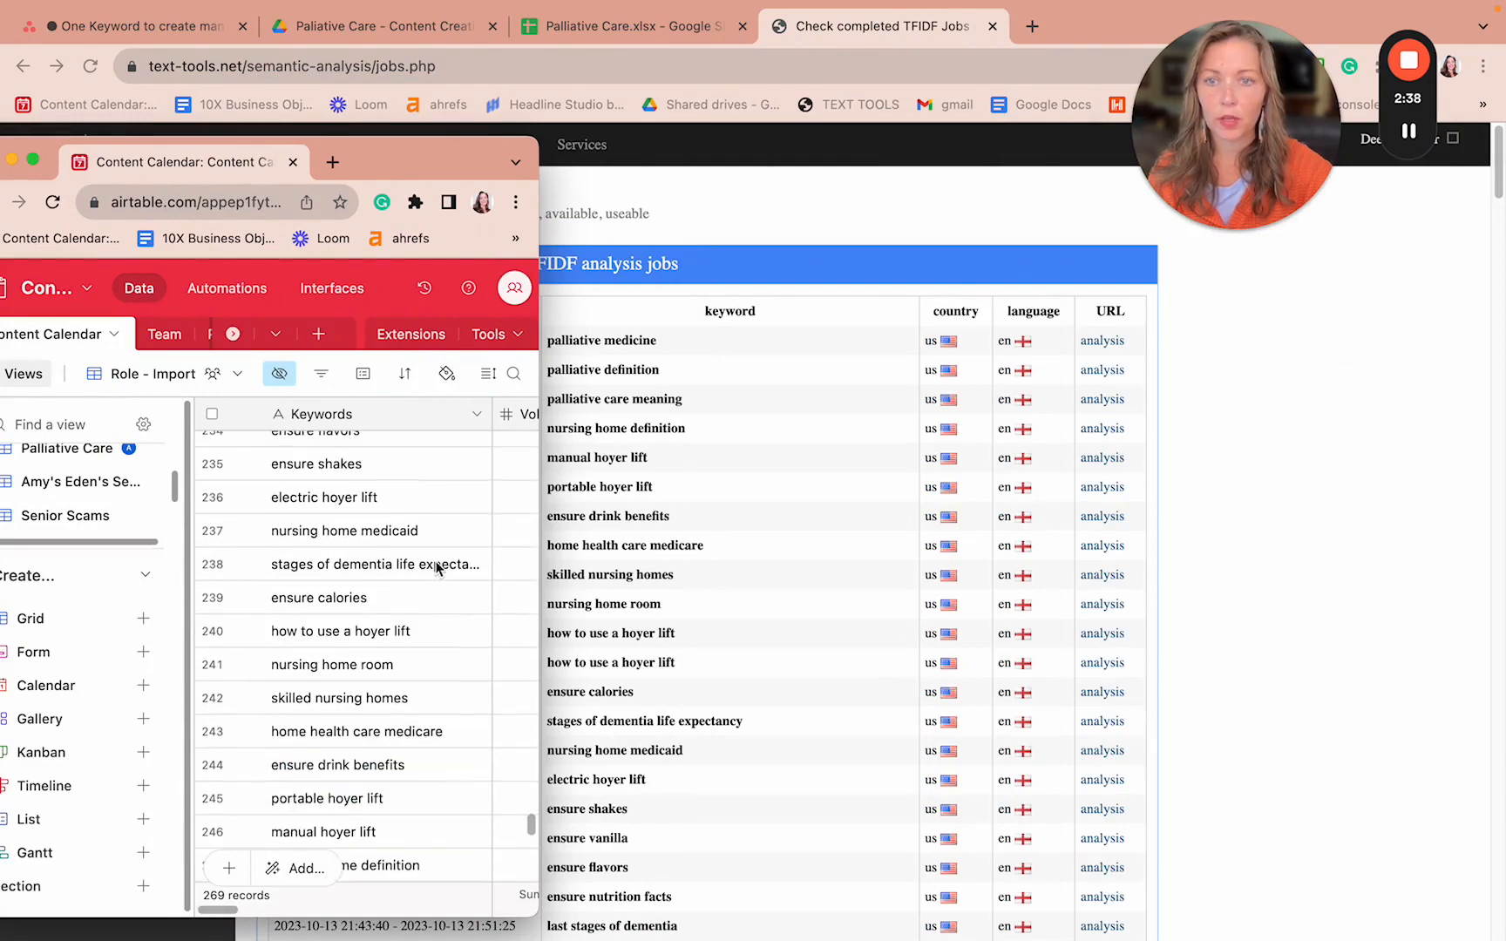
mouse_move(1412, 138)
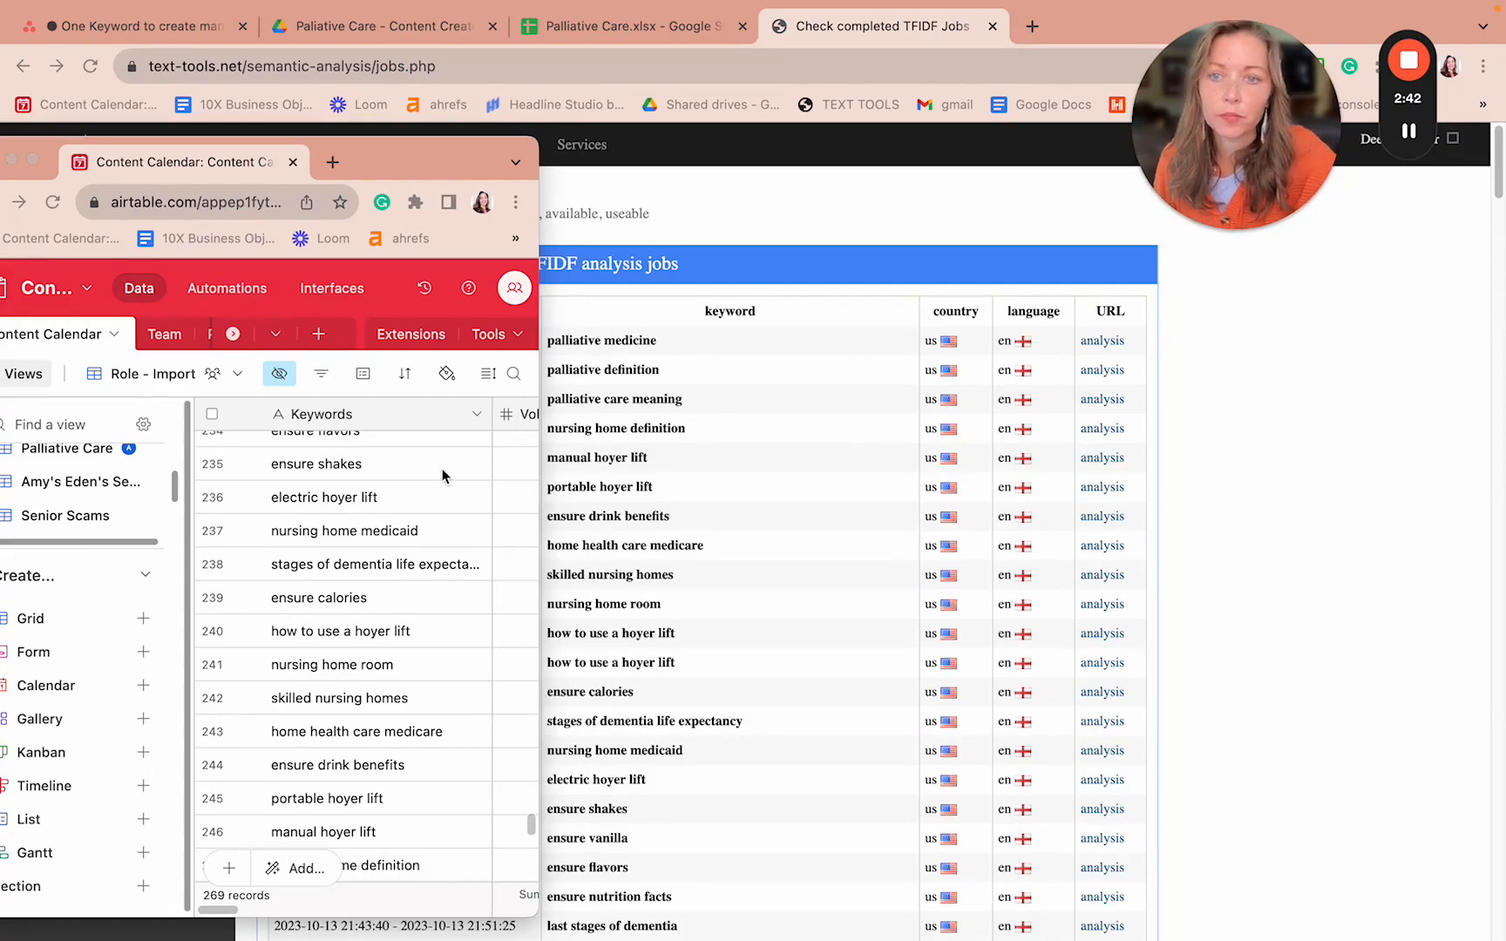
scroll(437, 477, up, 1)
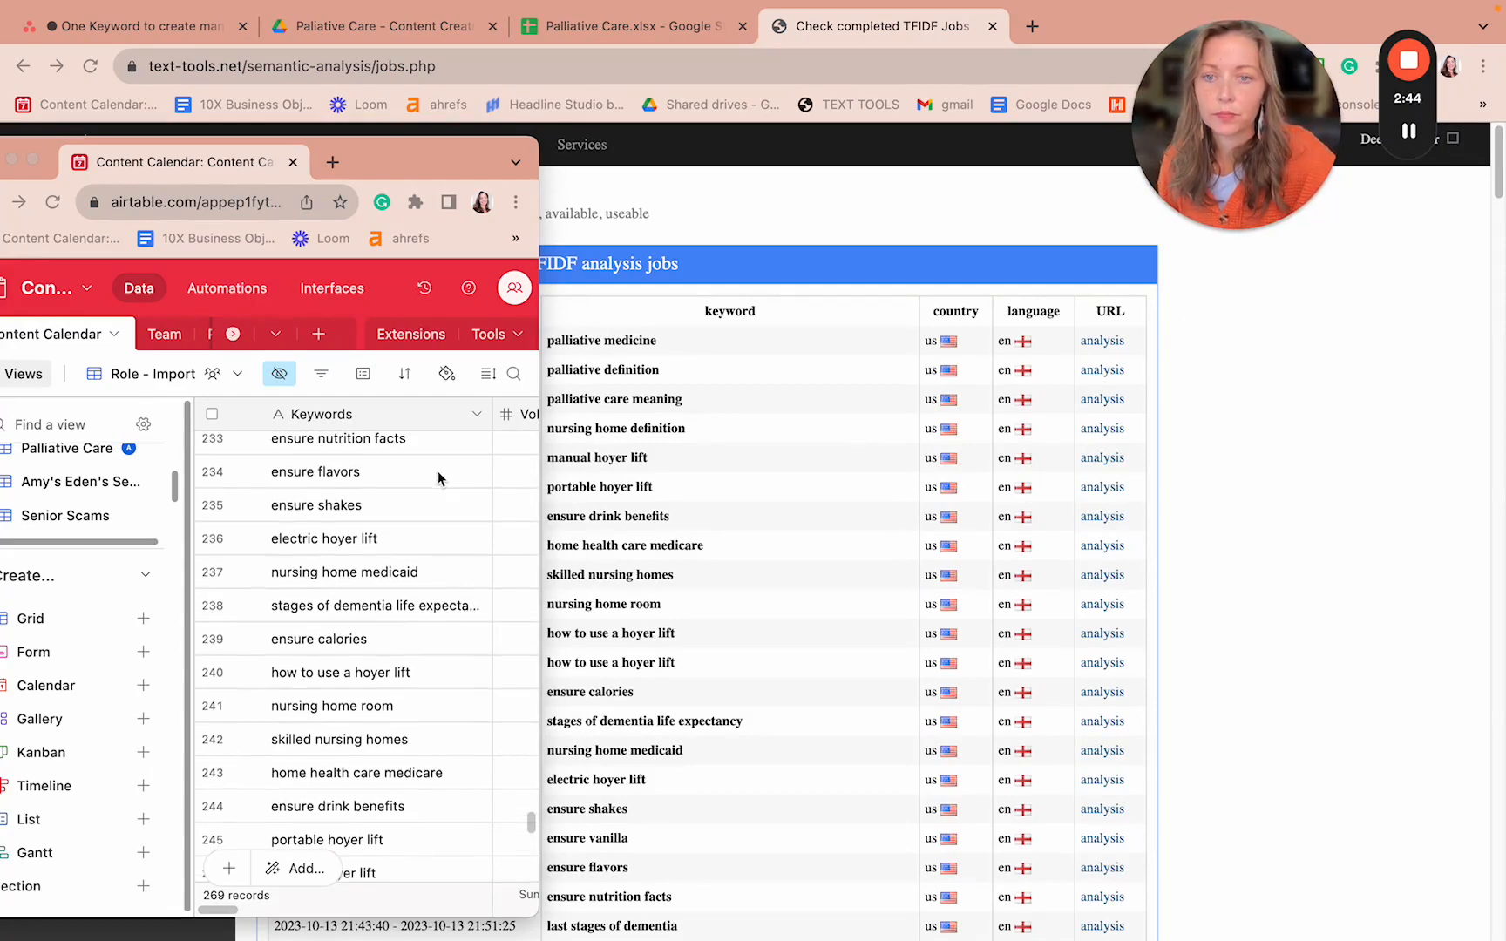
drag(445, 166, 485, 111)
click(538, 28)
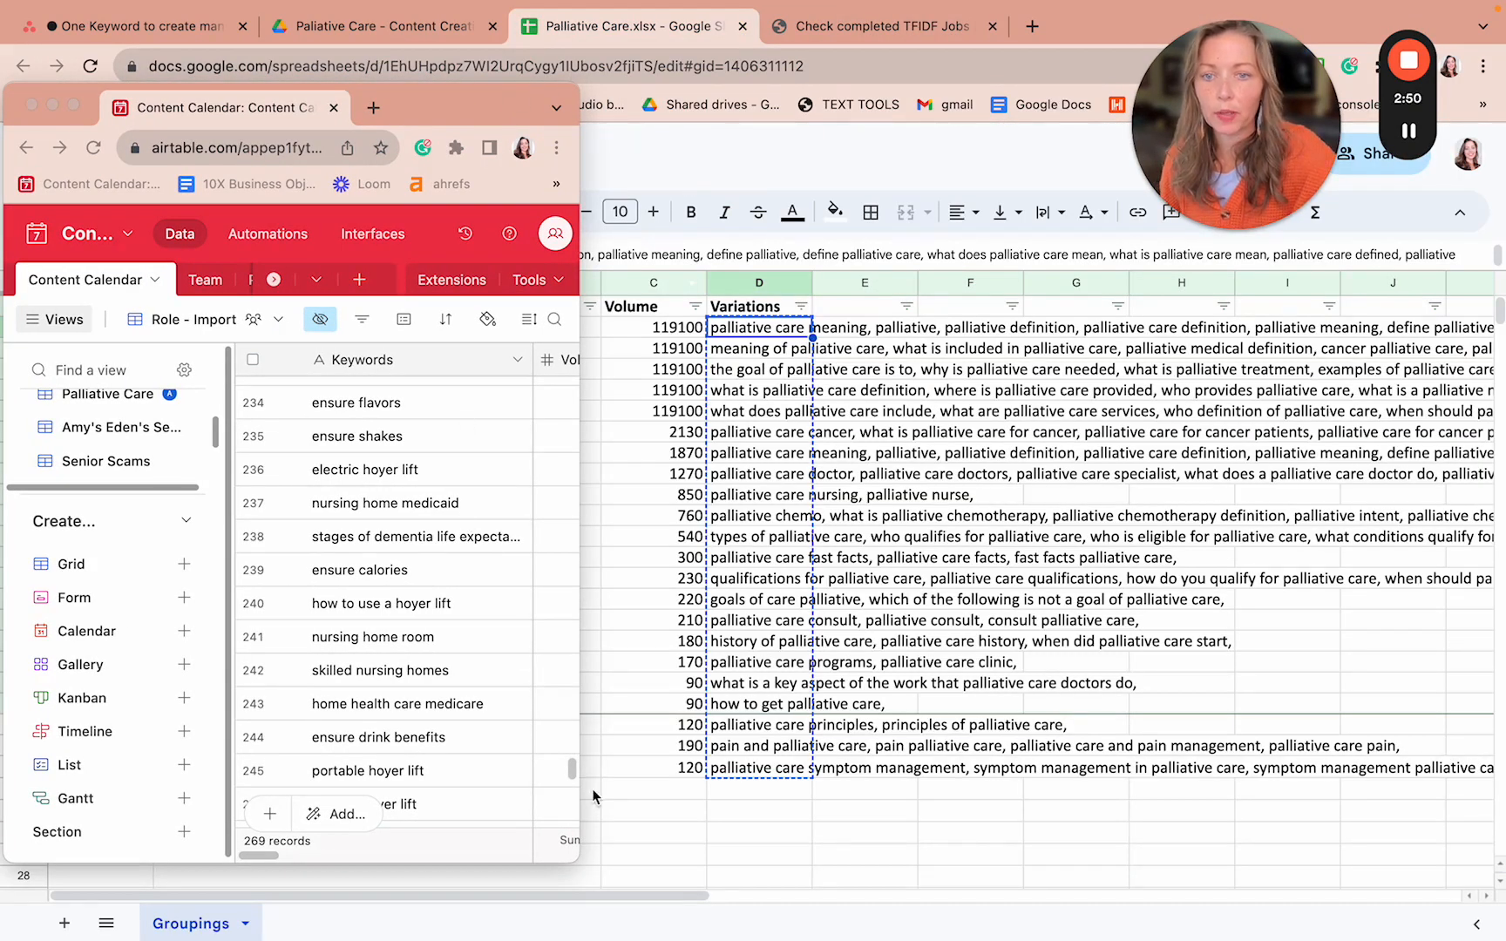
click(573, 770)
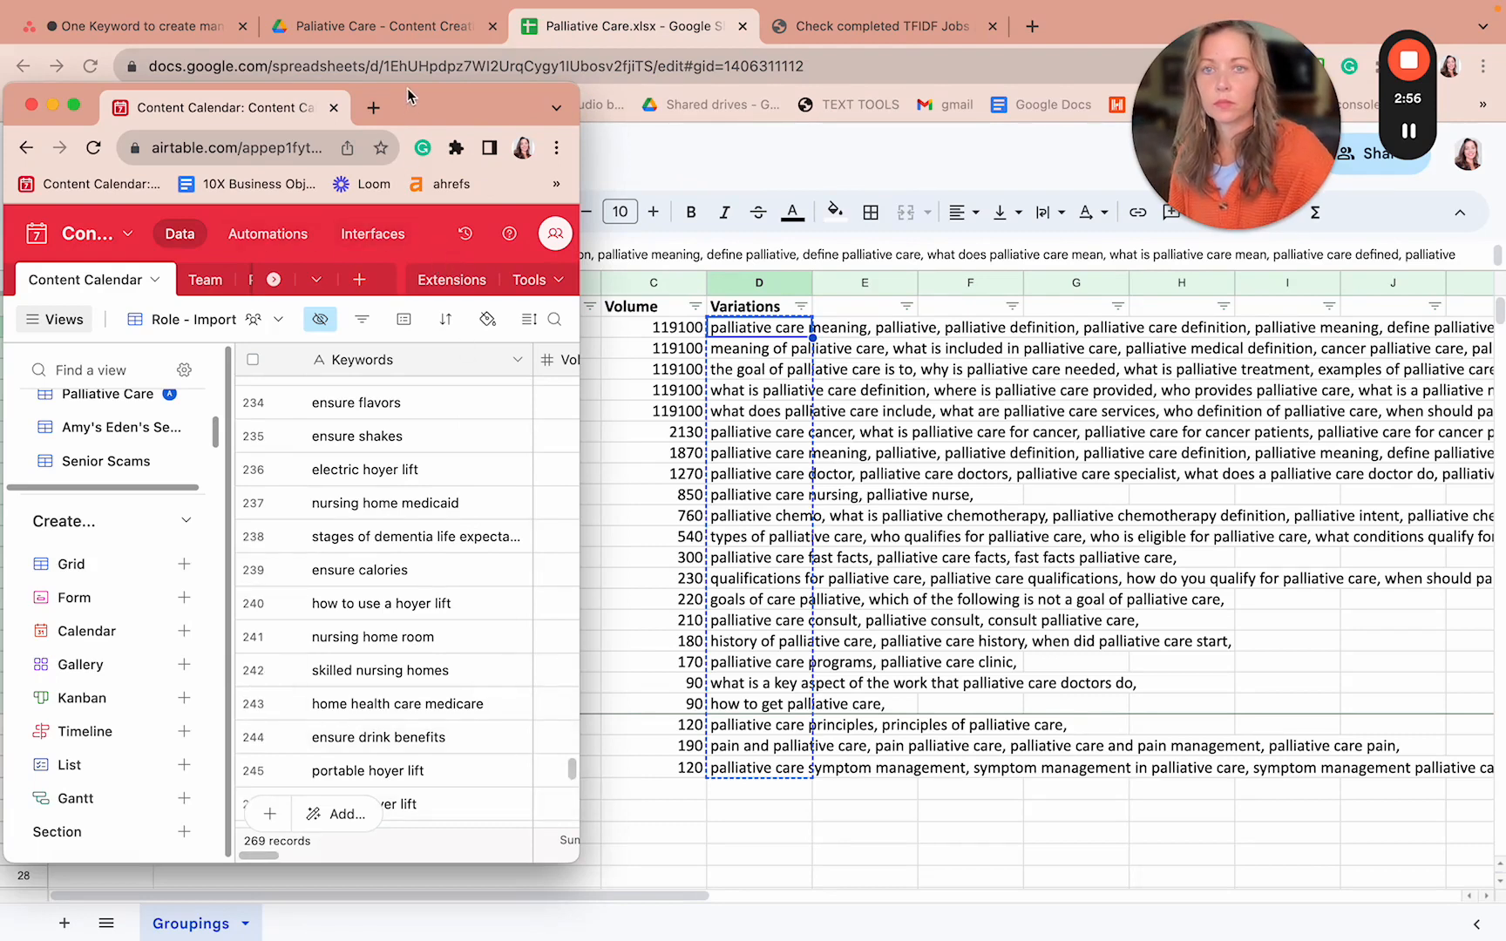
scroll(466, 536, down, 6)
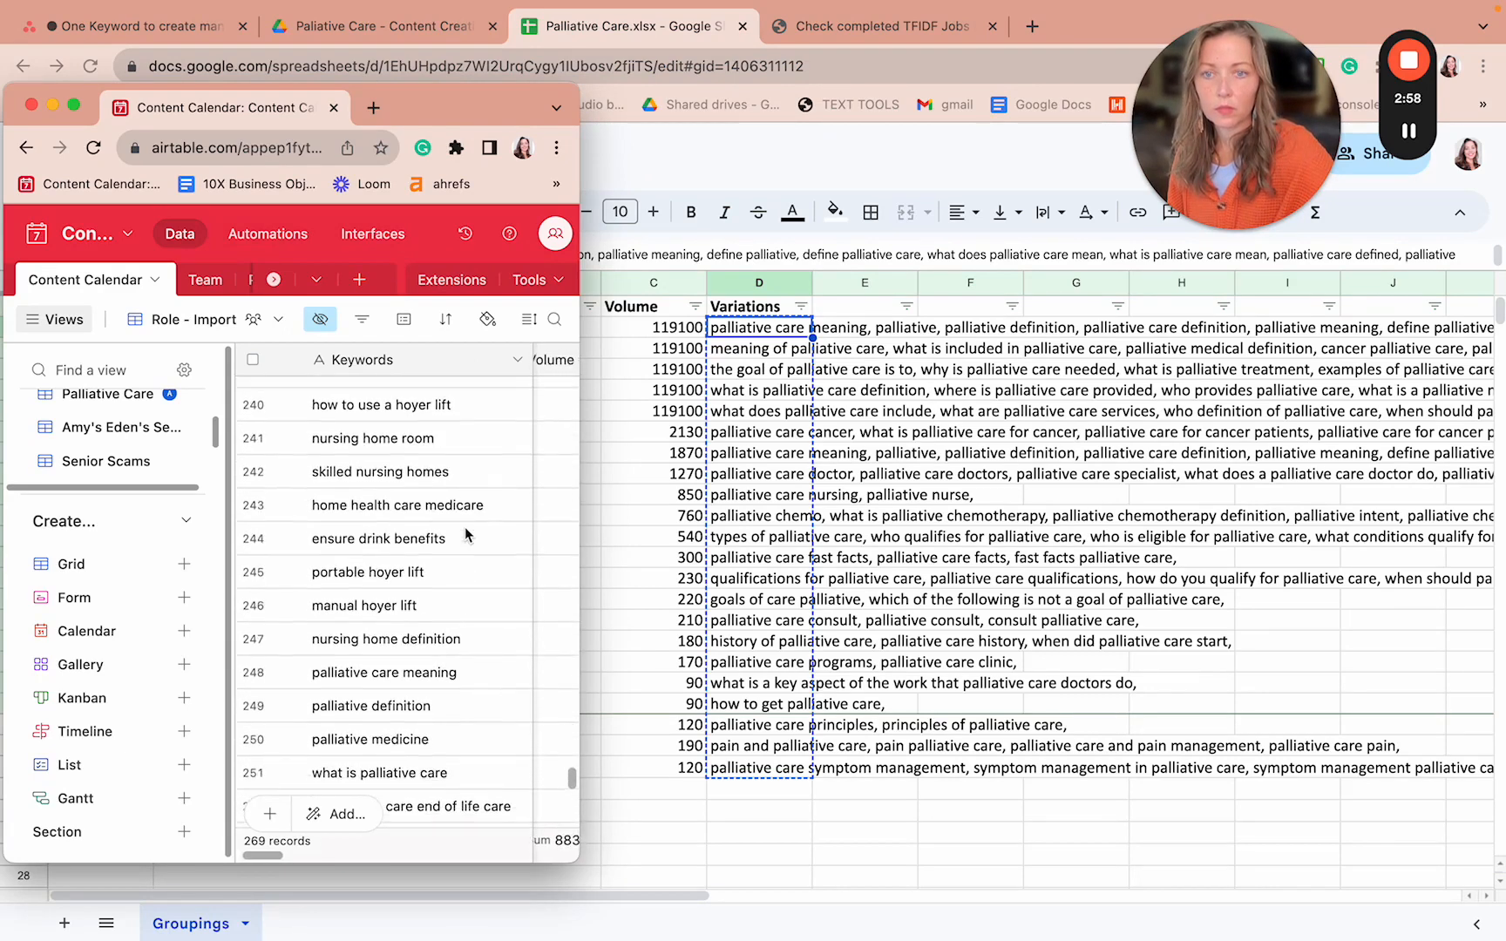
scroll(466, 533, down, 4)
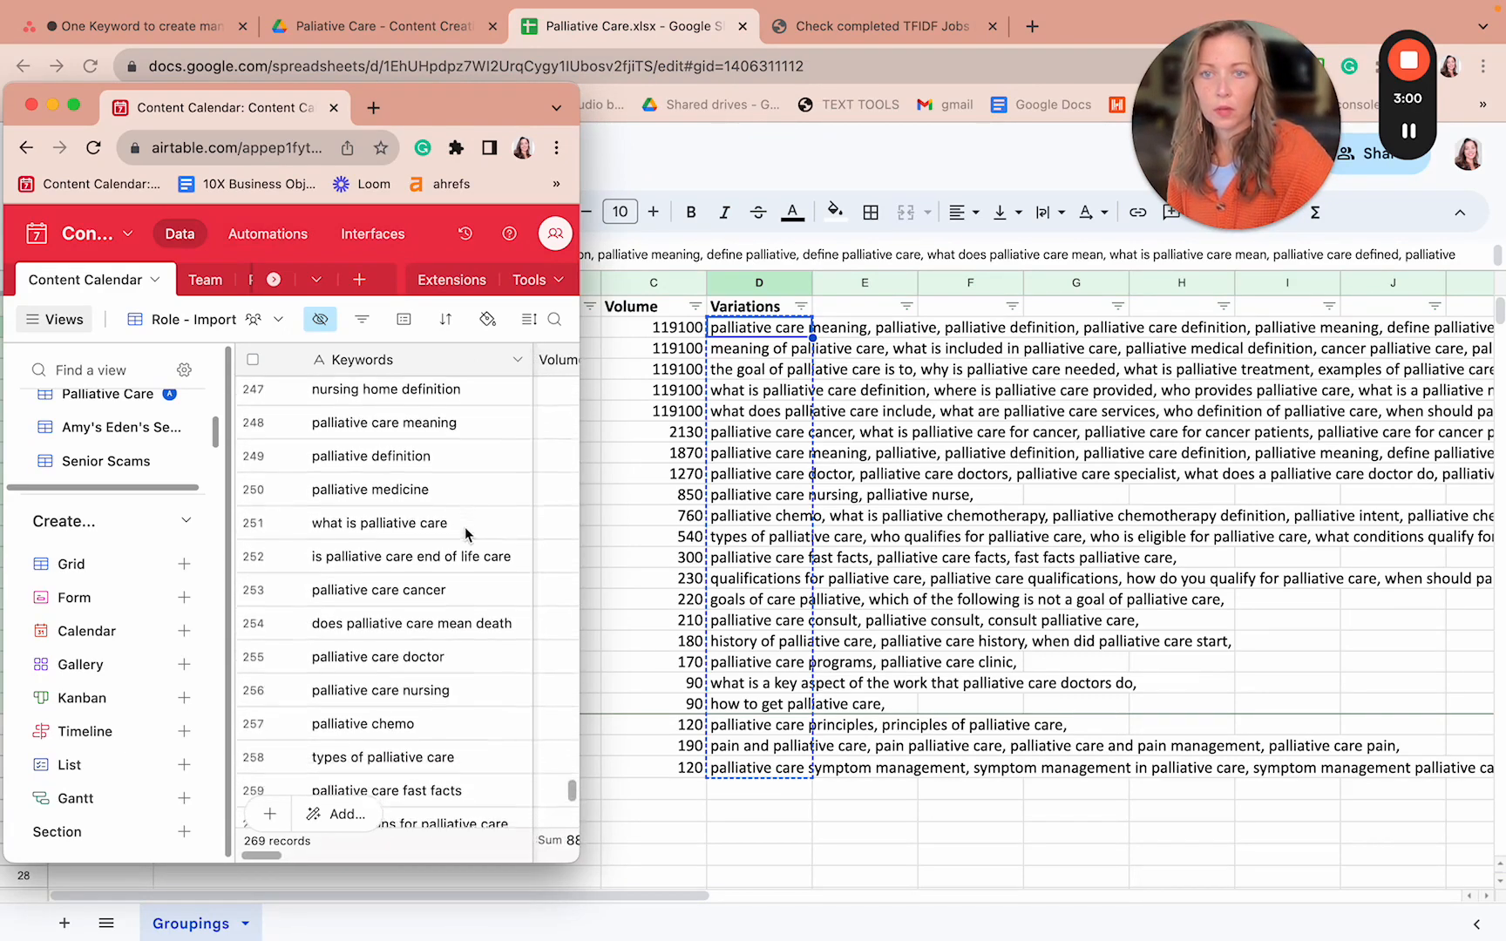
scroll(466, 533, up, 1)
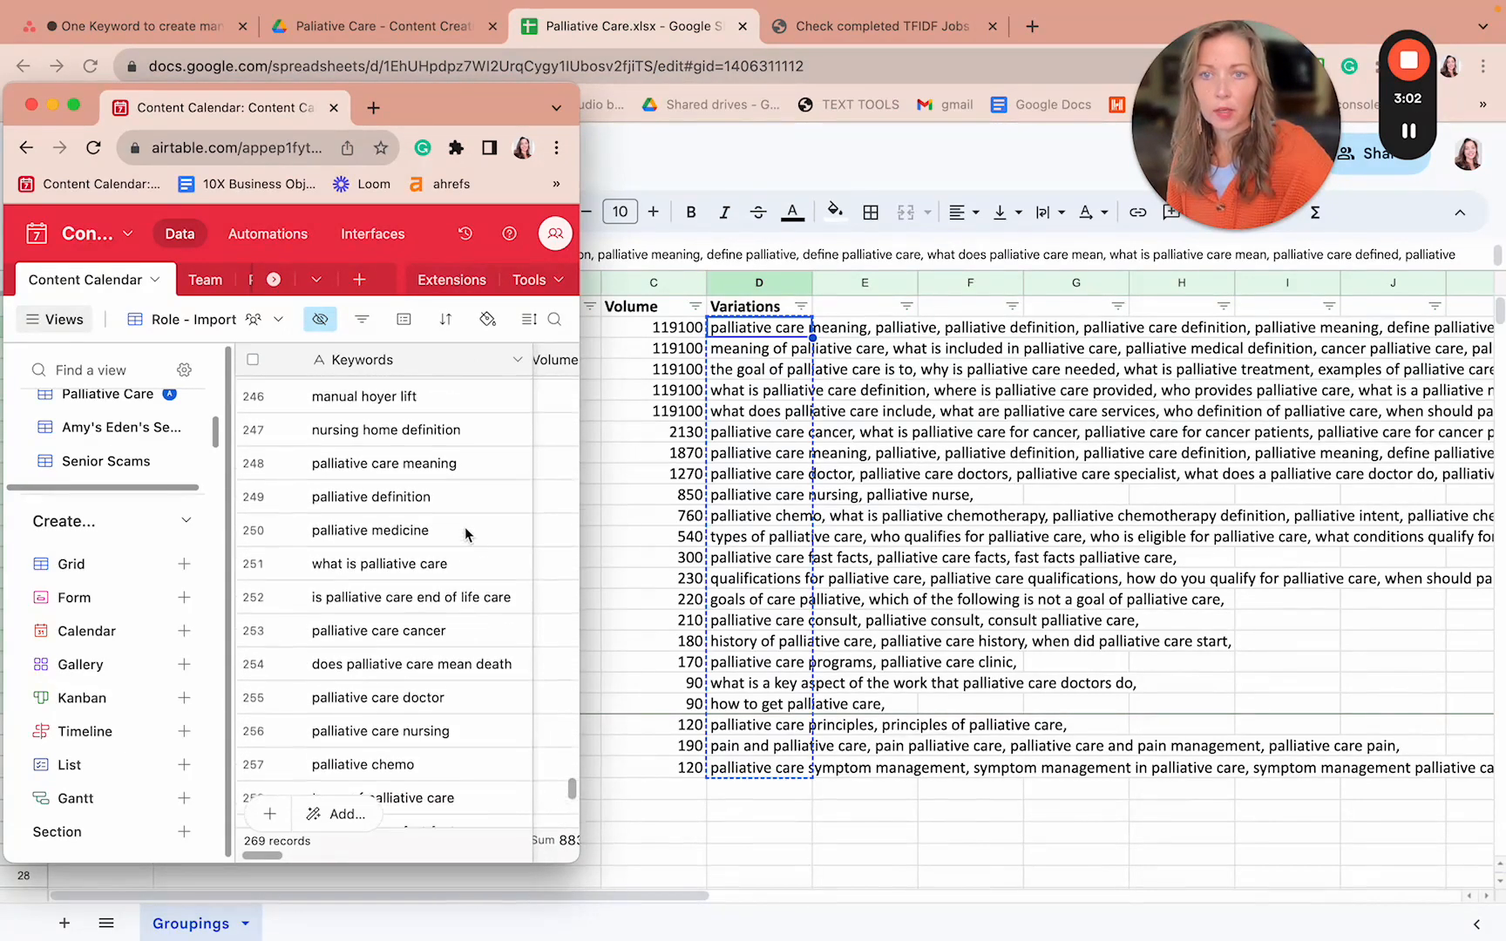
scroll(466, 534, down, 1)
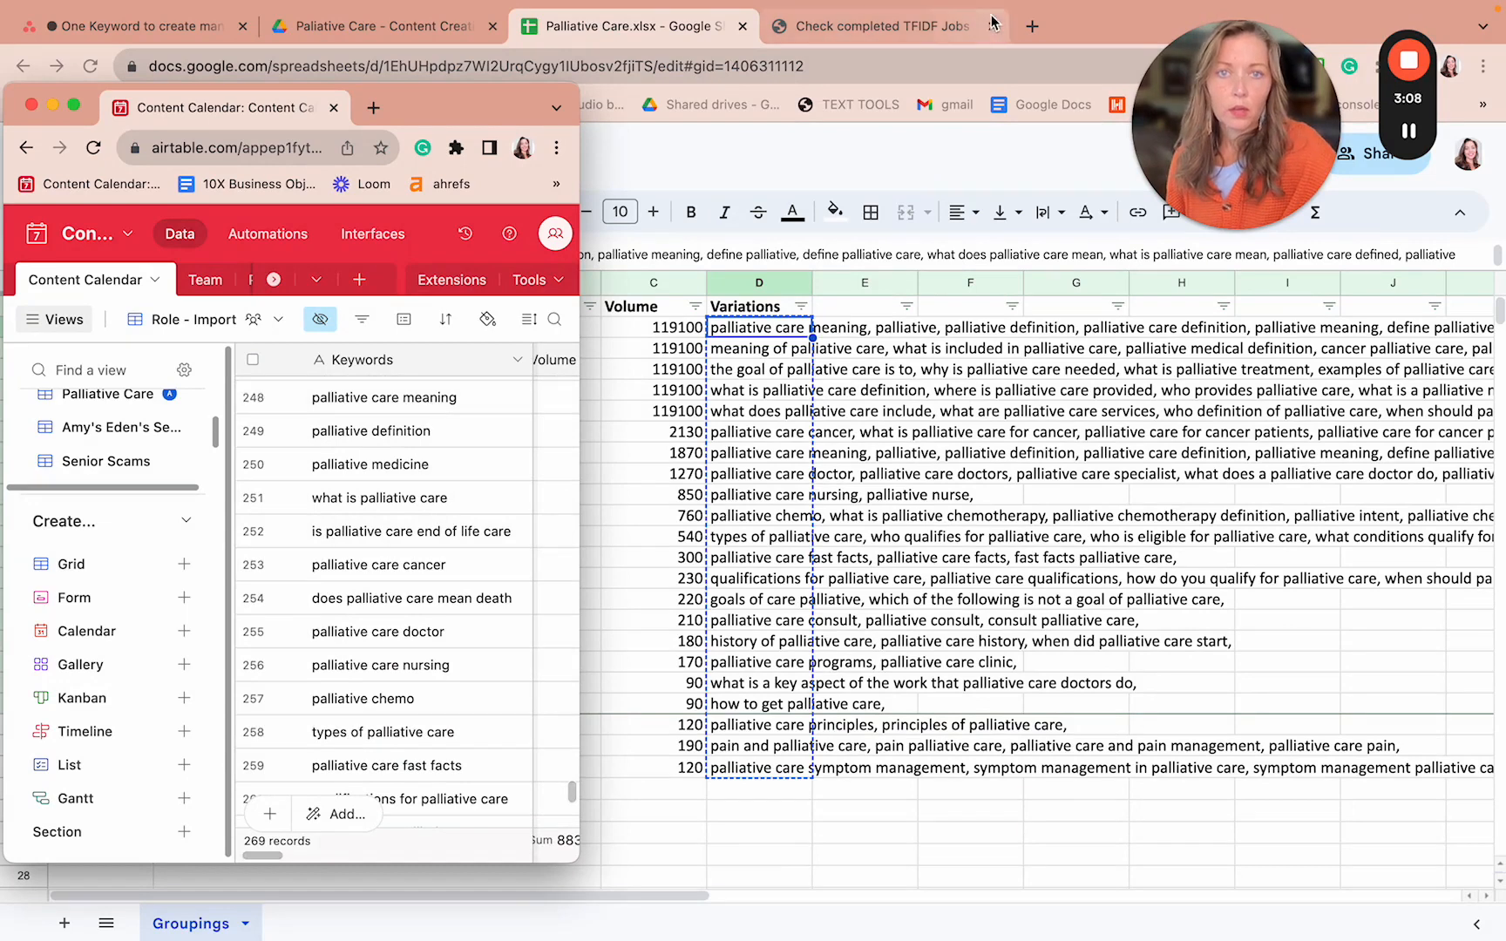
click(909, 28)
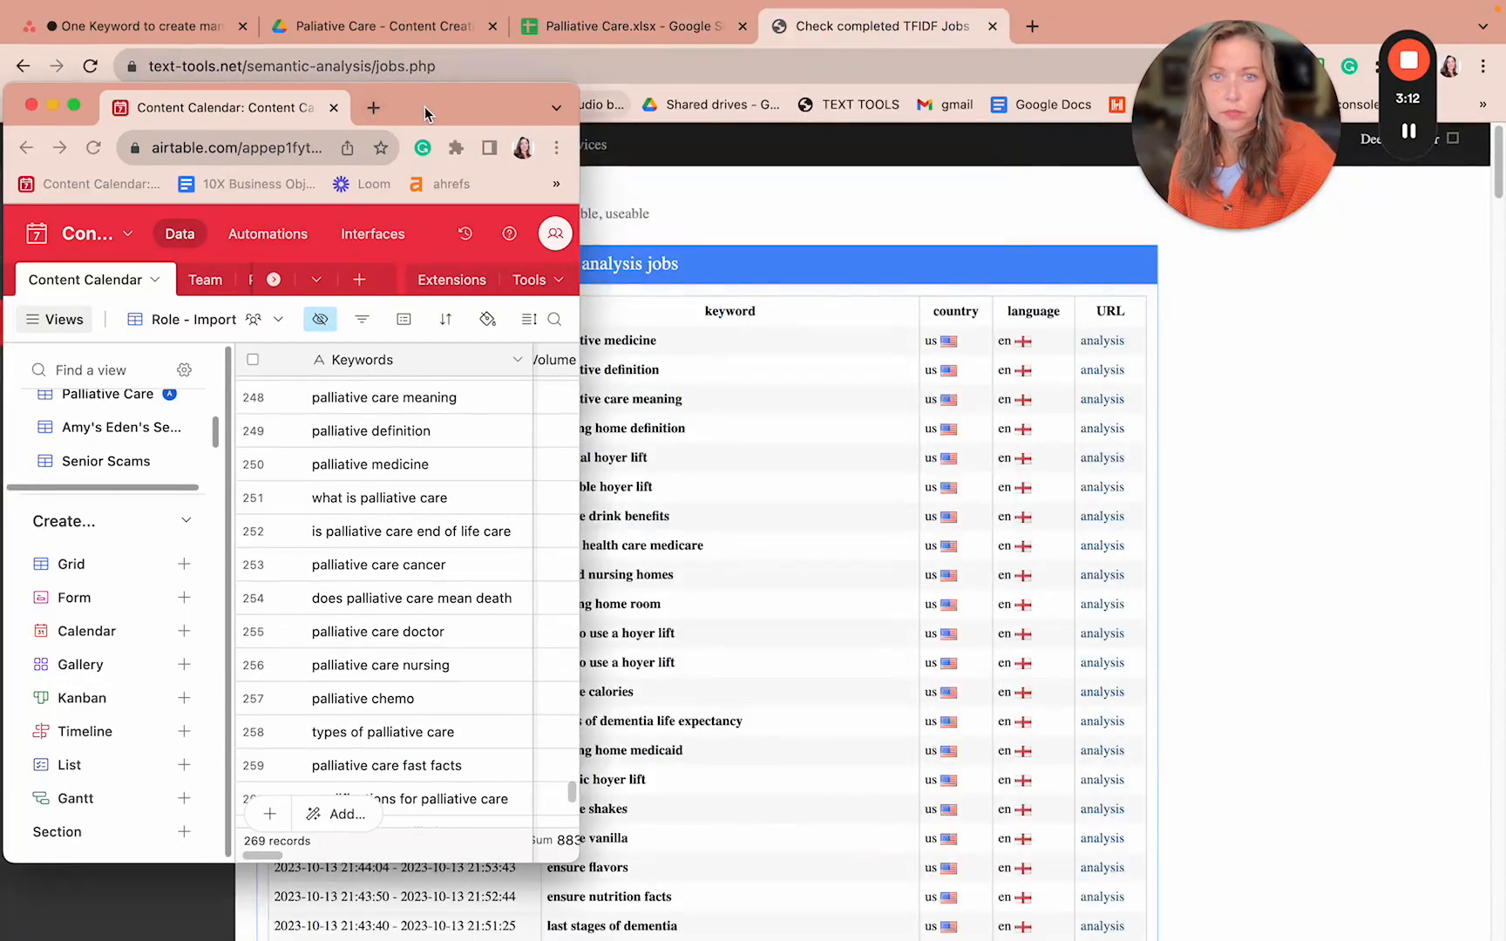
- Pull the completed TFIDF jobs tab into its own resized window and bring it to the front
drag(427, 107, 491, 149)
drag(889, 28, 319, 142)
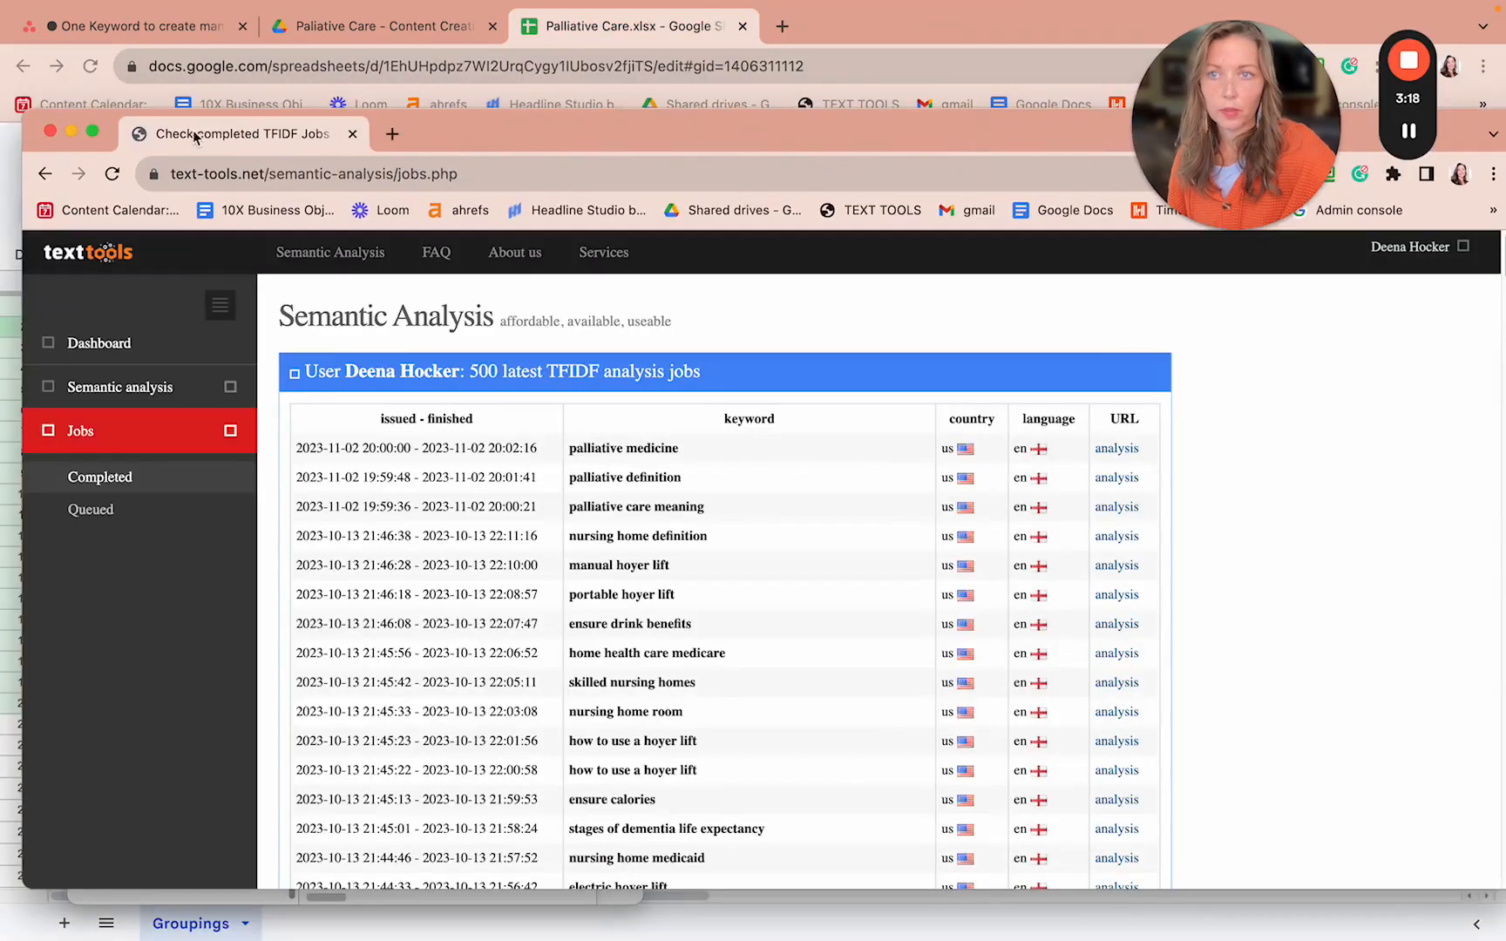
drag(26, 114, 266, 16)
drag(144, 133, 120, 83)
click(789, 47)
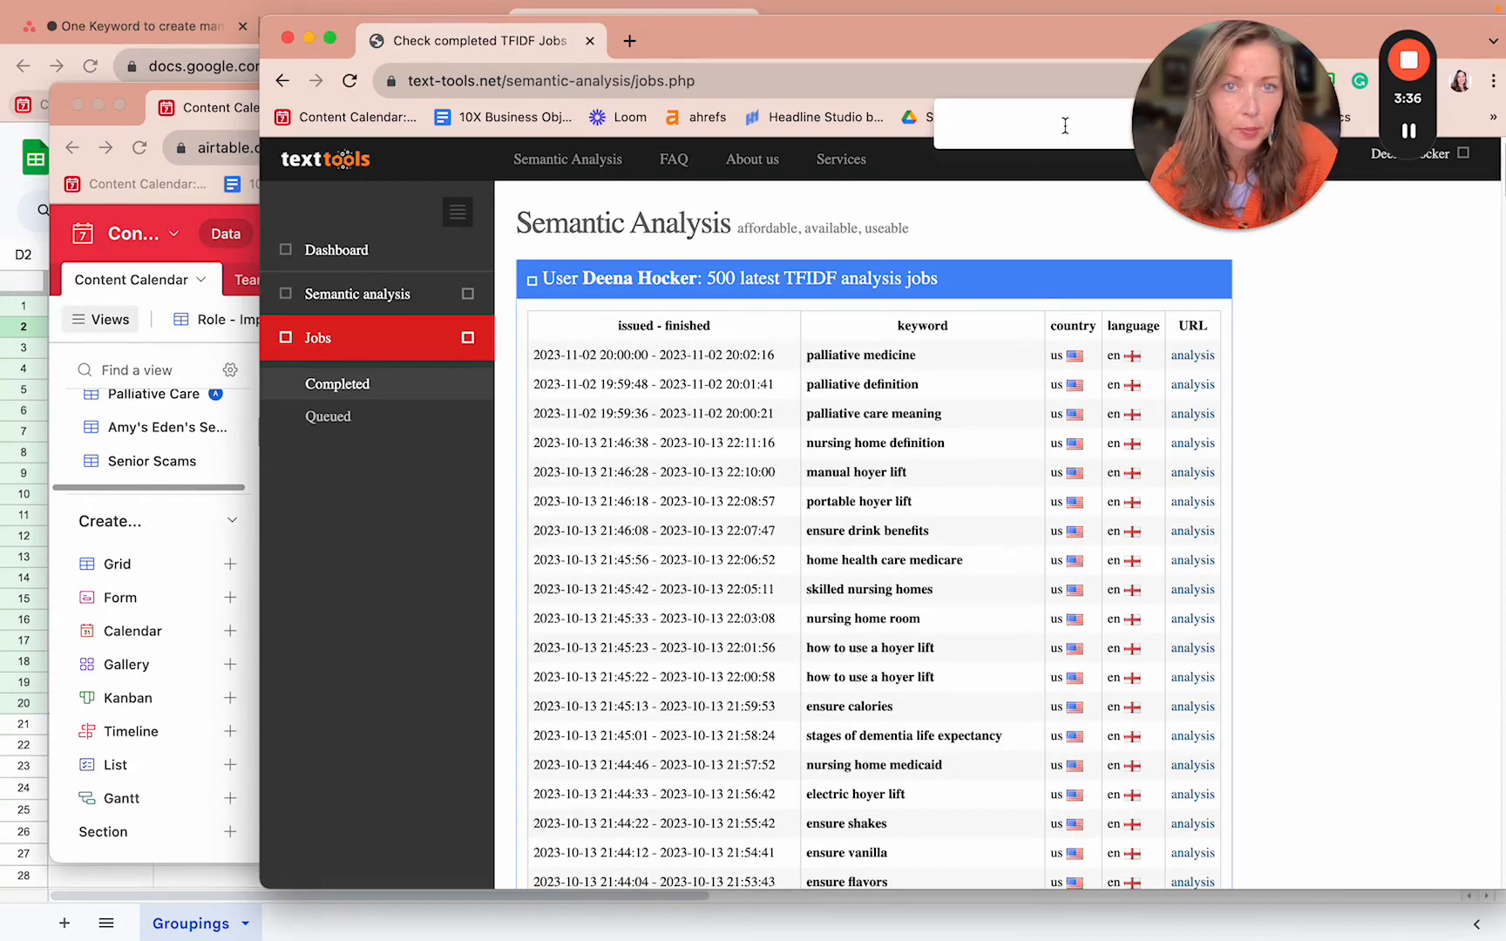
- Open the 'palliative care meaning' TF-IDF analysis and bring its window to the front
click(1194, 417)
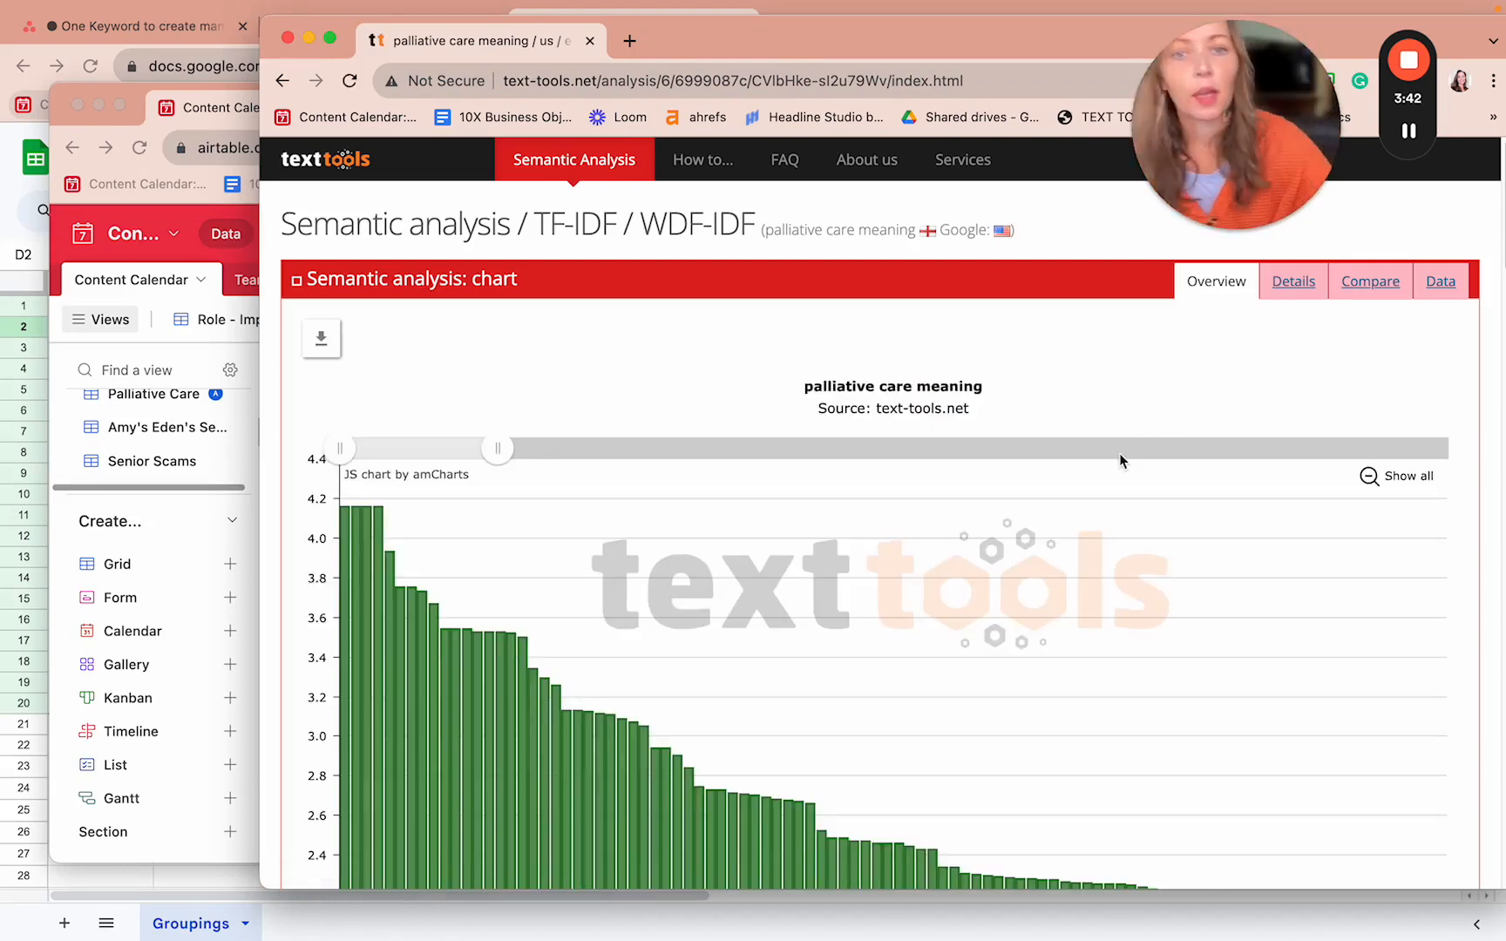
click(163, 35)
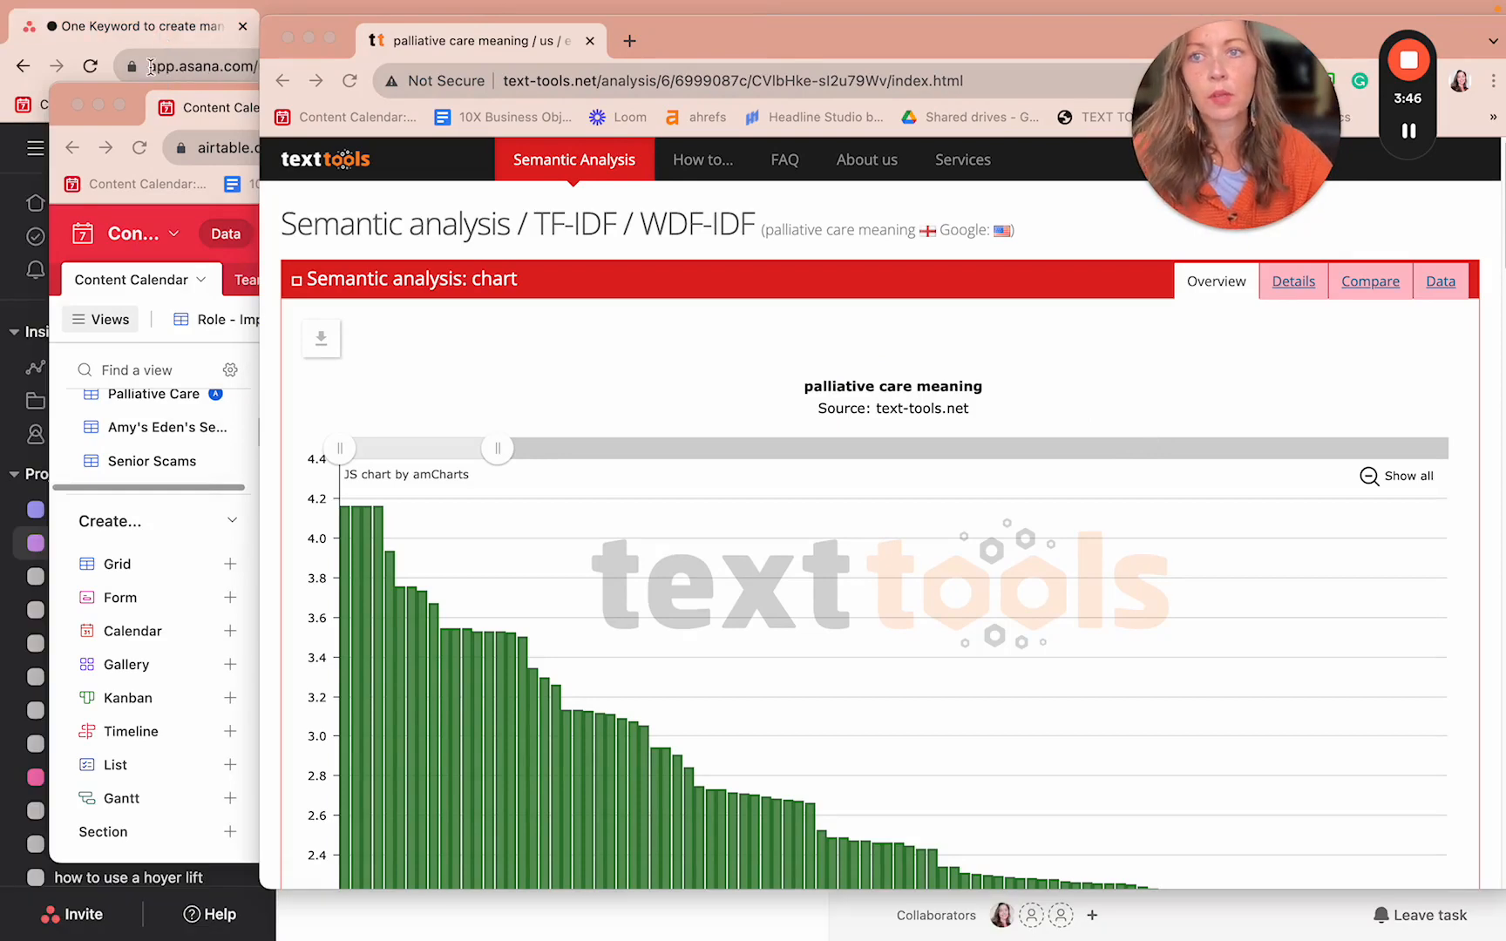
drag(138, 93, 232, 132)
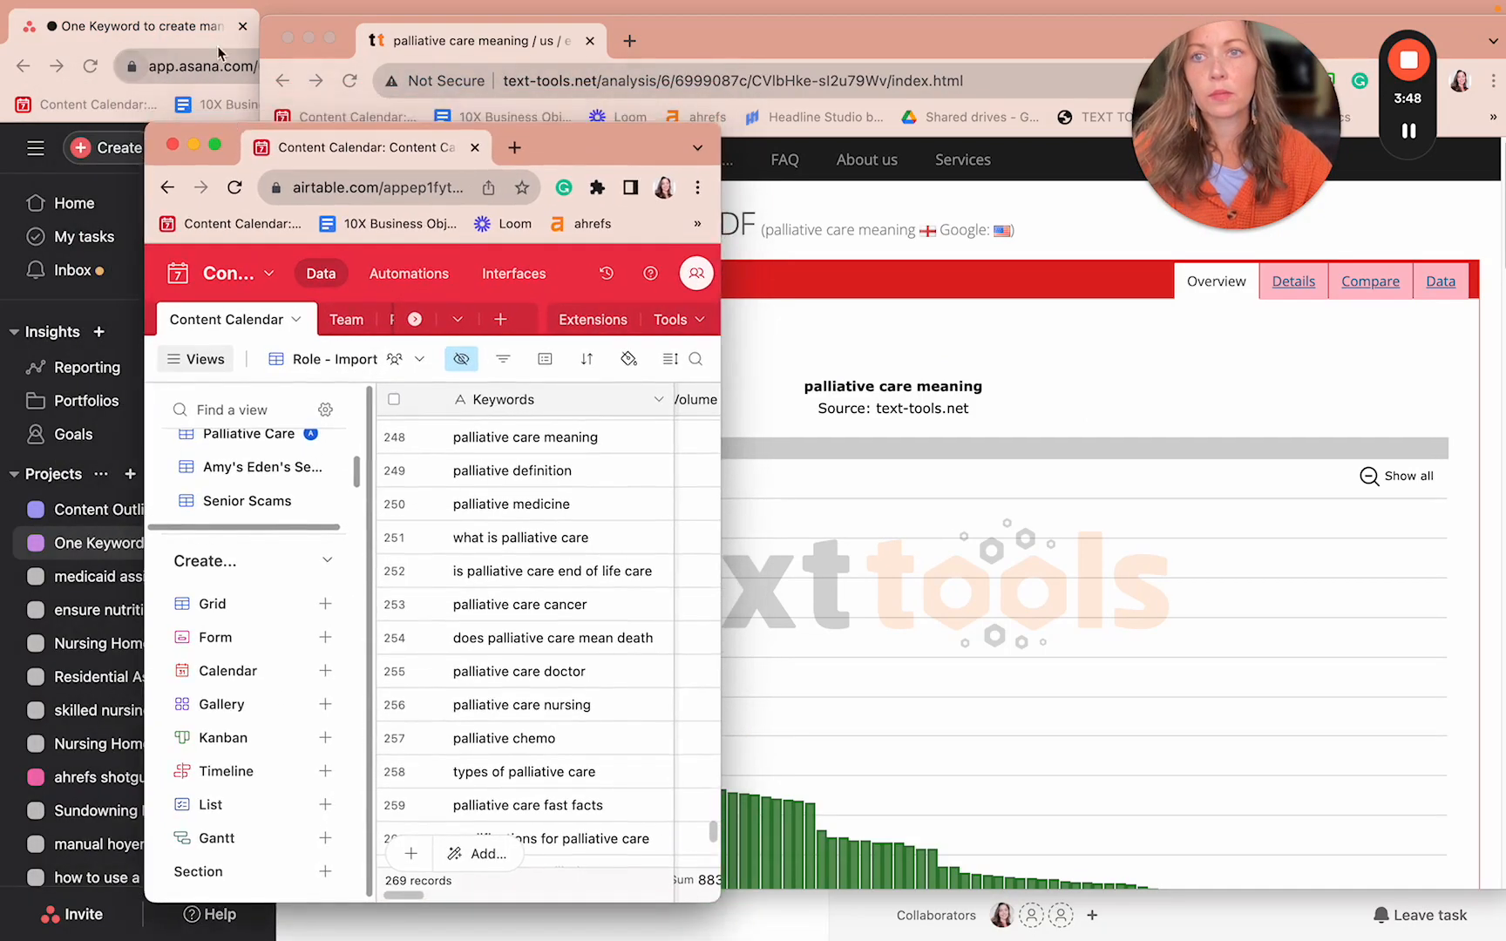
click(10, 175)
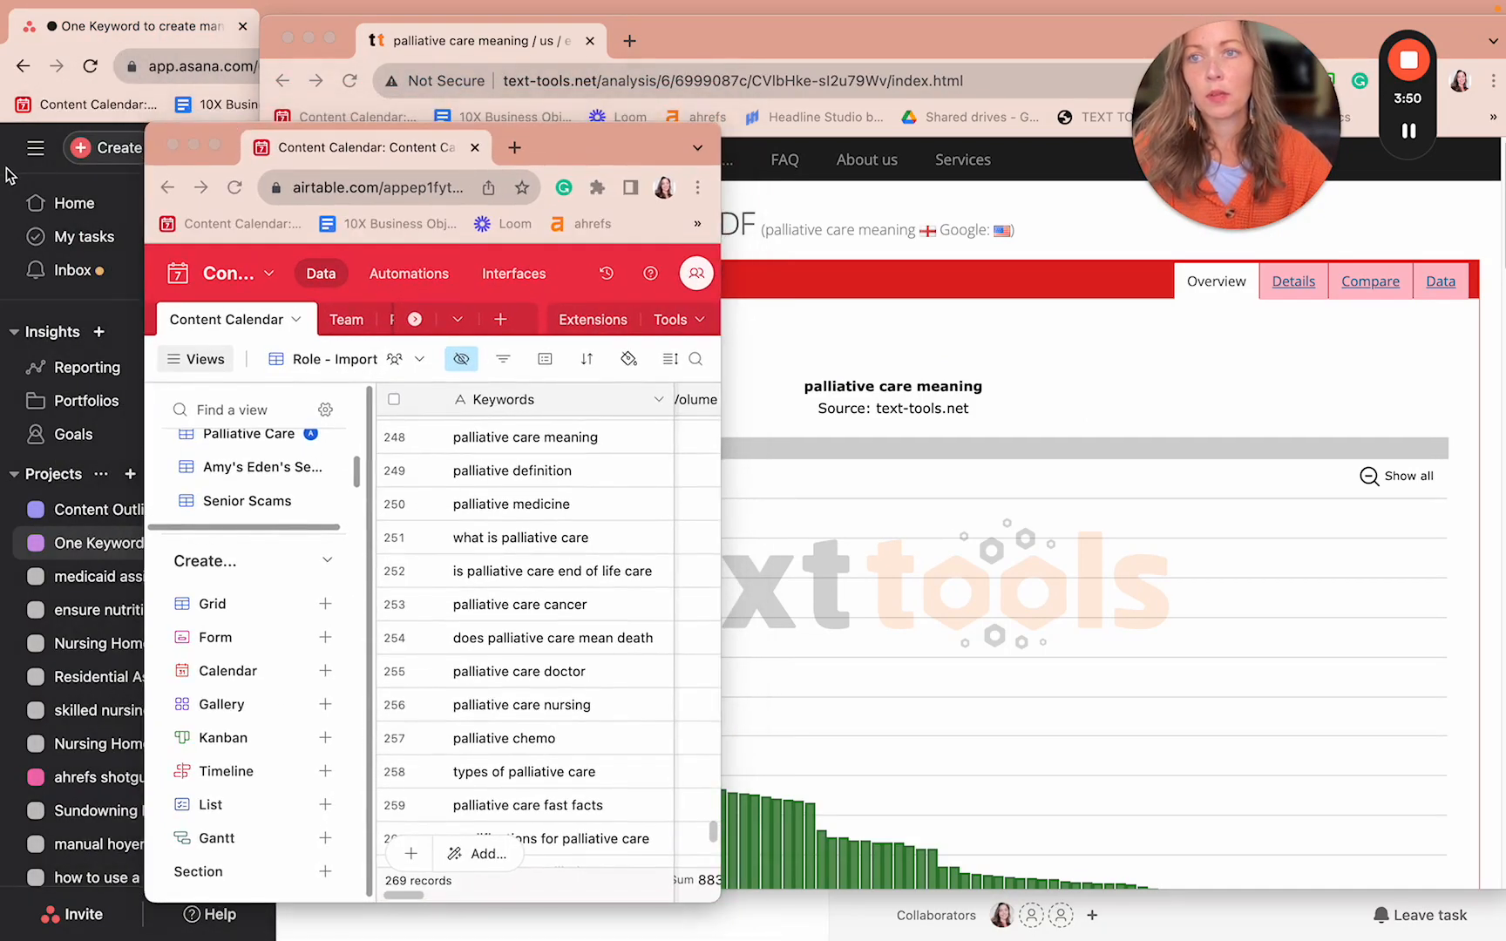
click(702, 34)
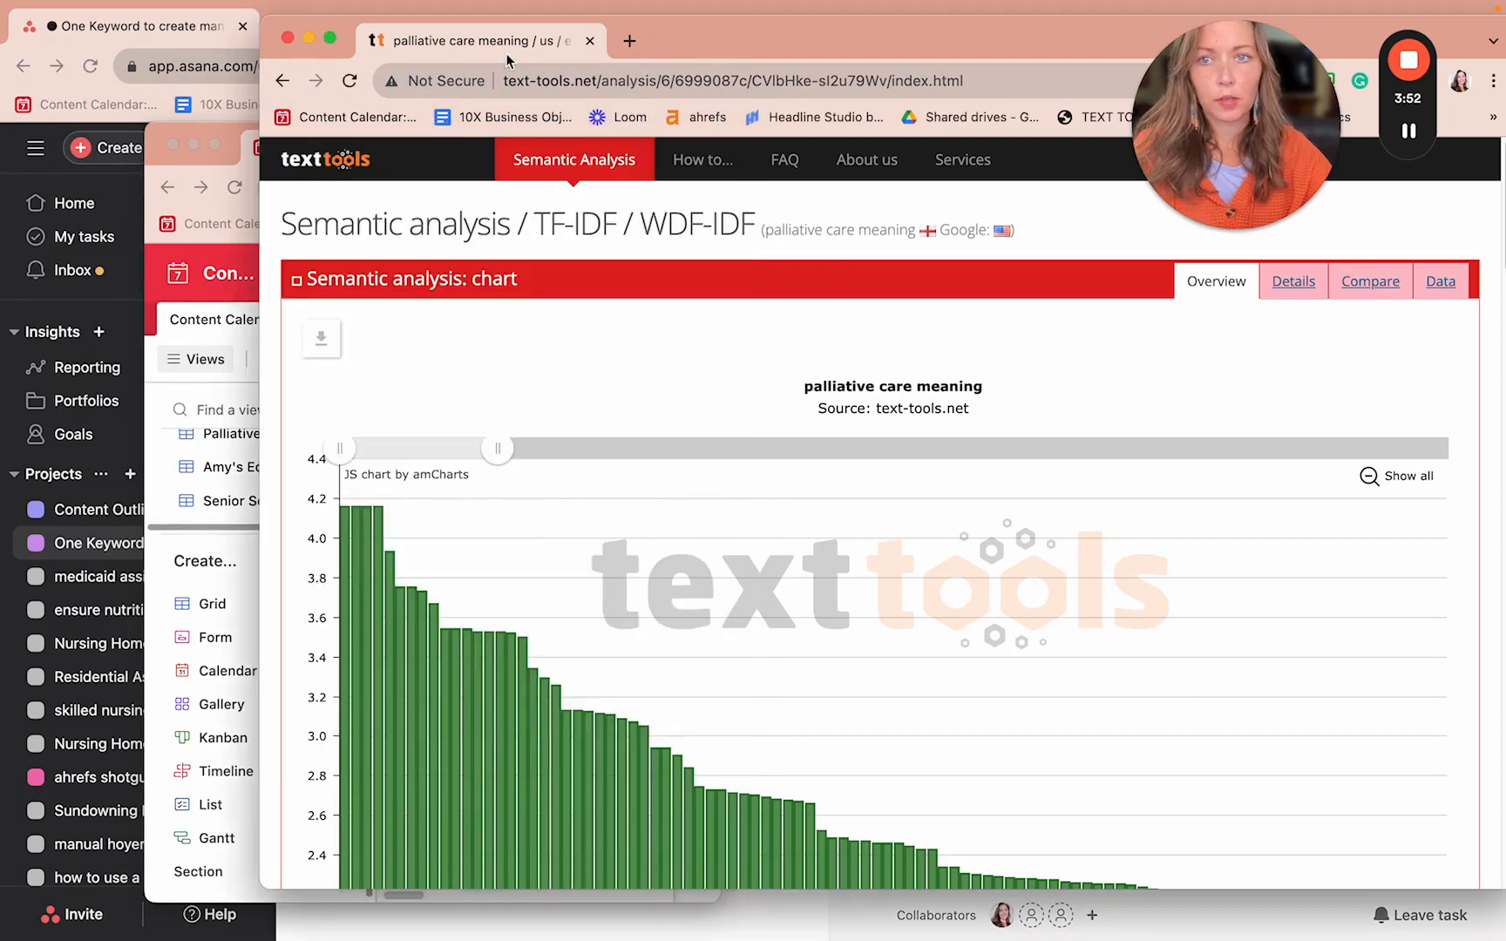
- Drag the analysis window down so the Asana task's subtasks are visible
mouse_move(241, 21)
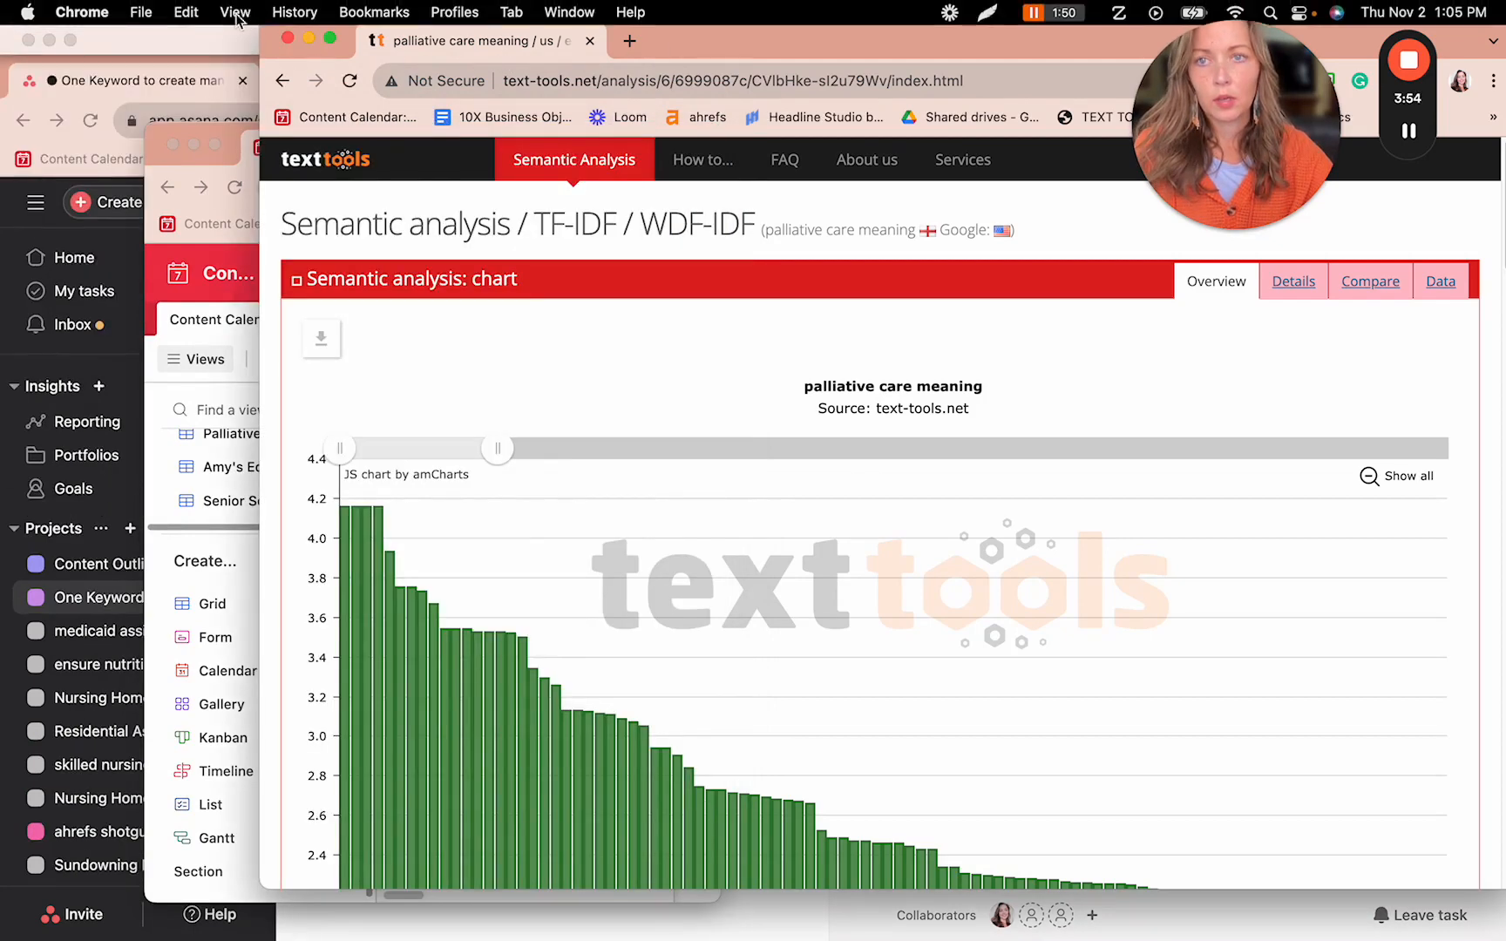
click(148, 49)
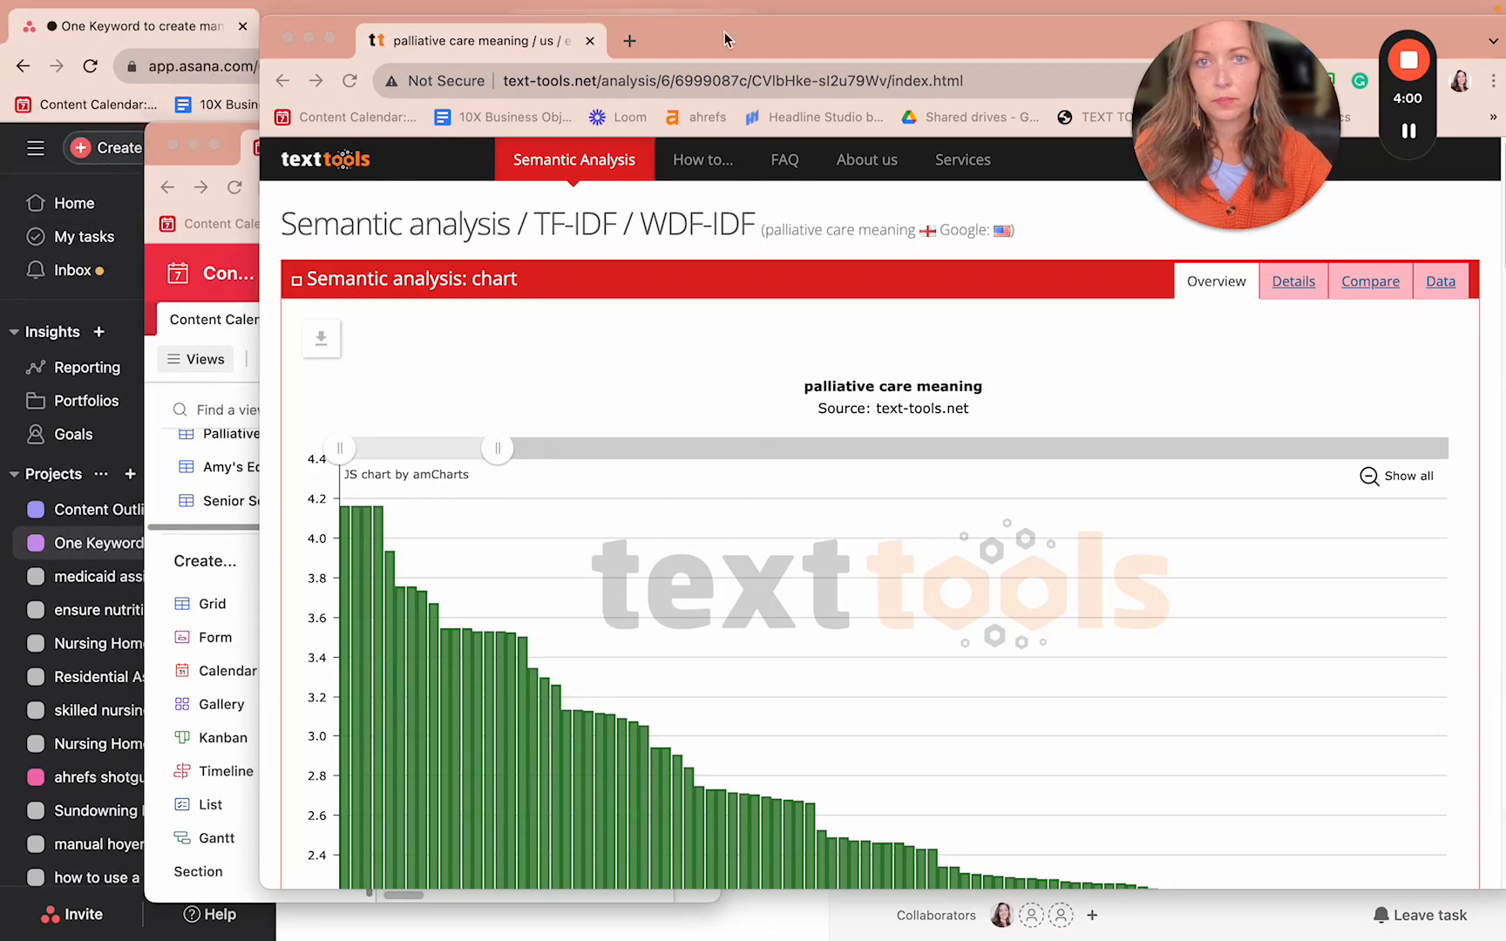
drag(725, 40, 701, 448)
drag(1027, 465, 1016, 660)
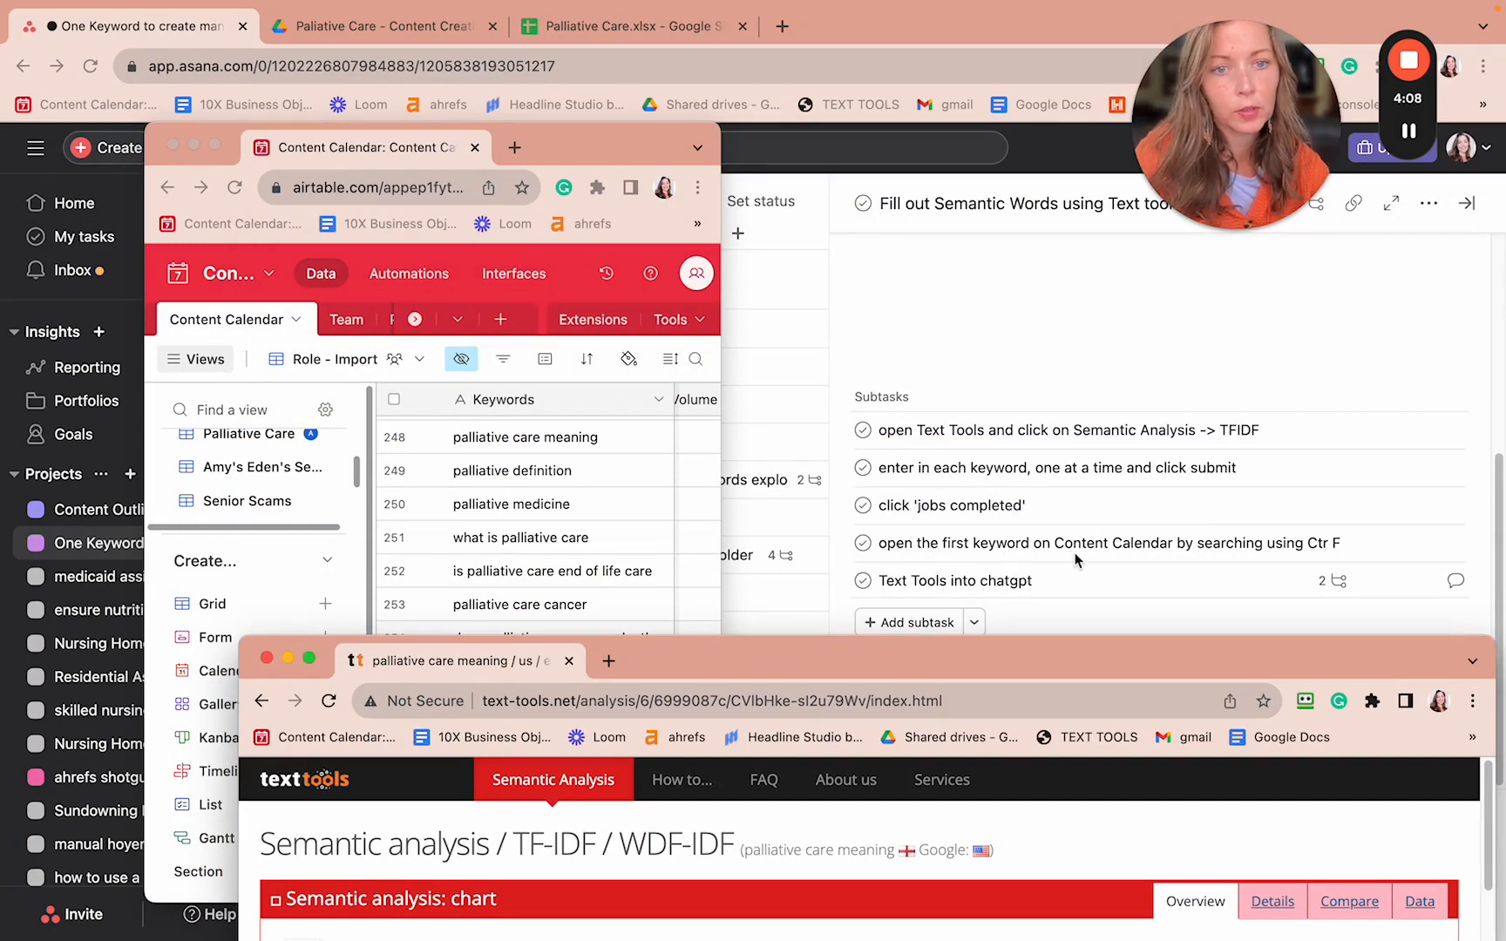
- Reword the Asana Ctr F subtask to '(by searching using Ctr F if needed)', then bring the analysis back up
click(1330, 556)
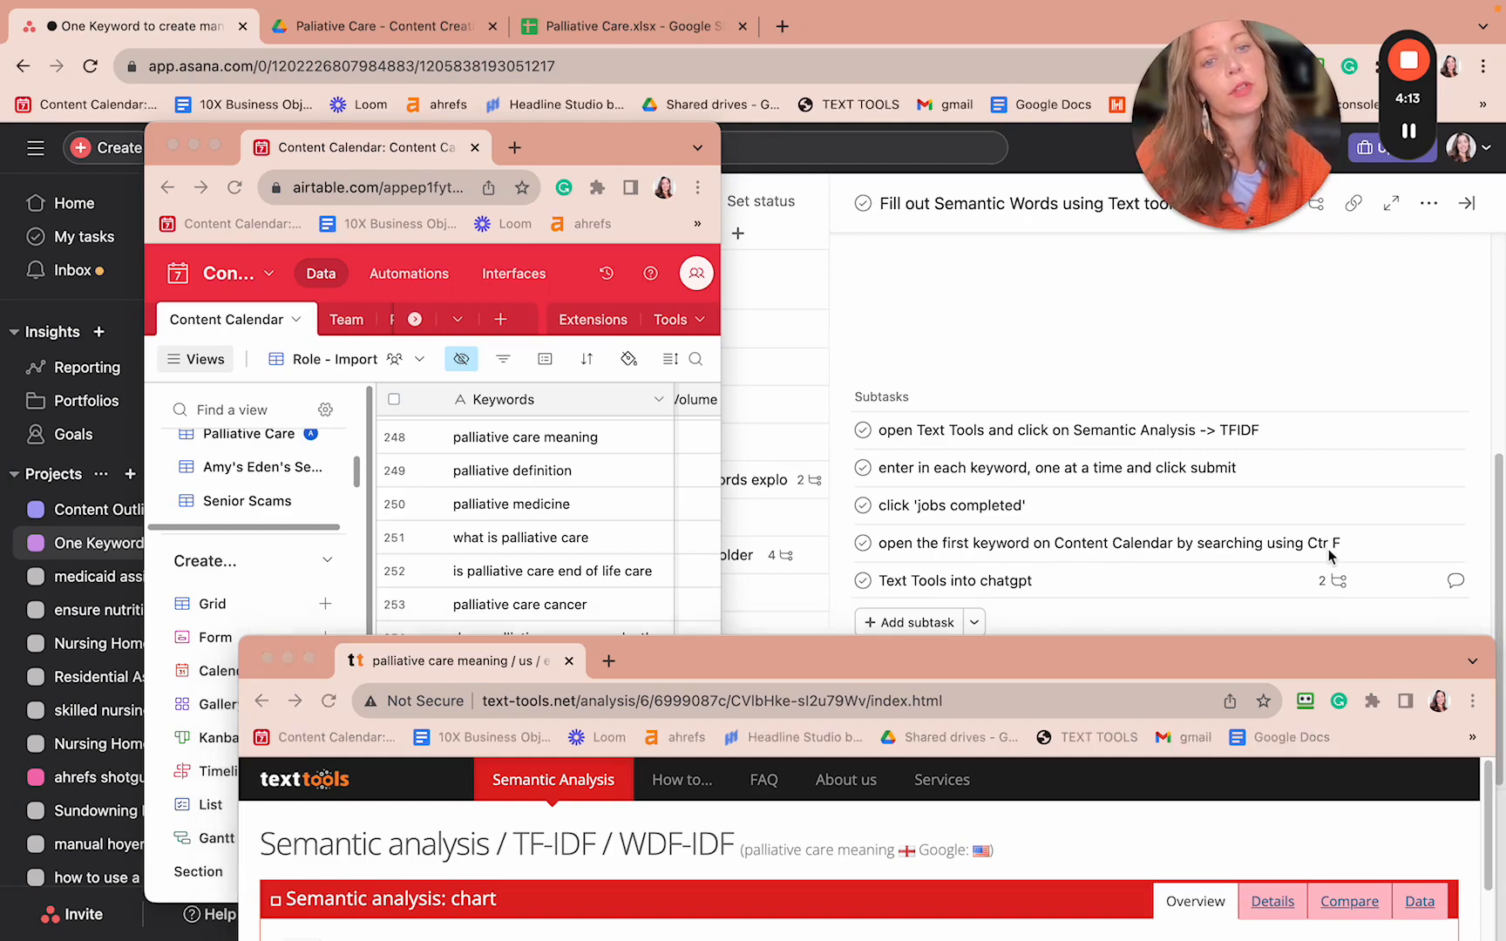
click(1177, 542)
text(()
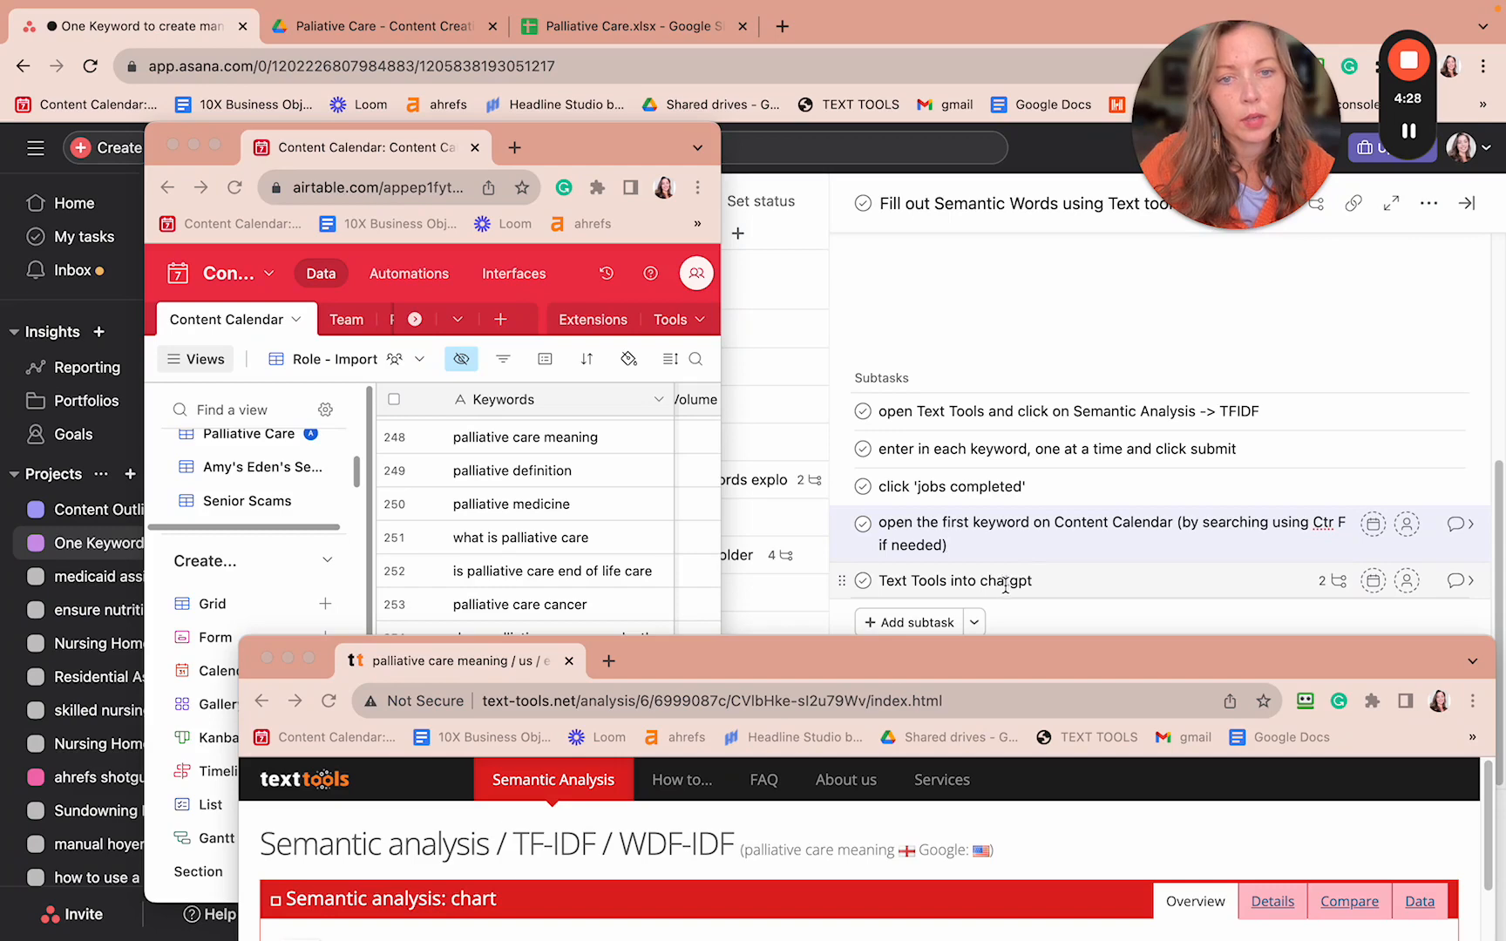
click(735, 669)
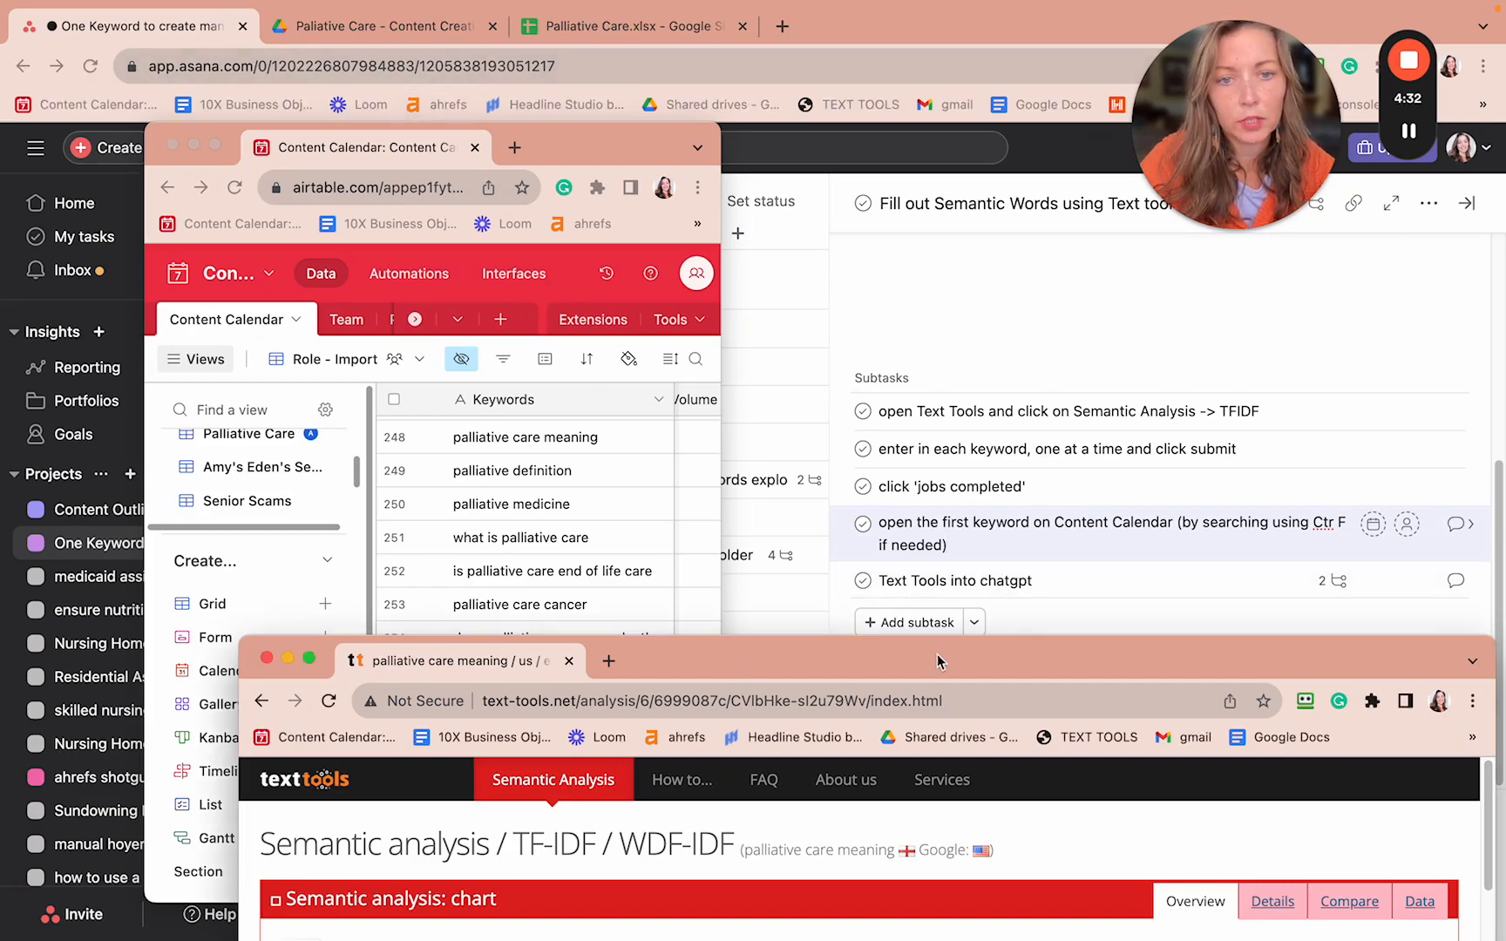
drag(939, 660, 965, 19)
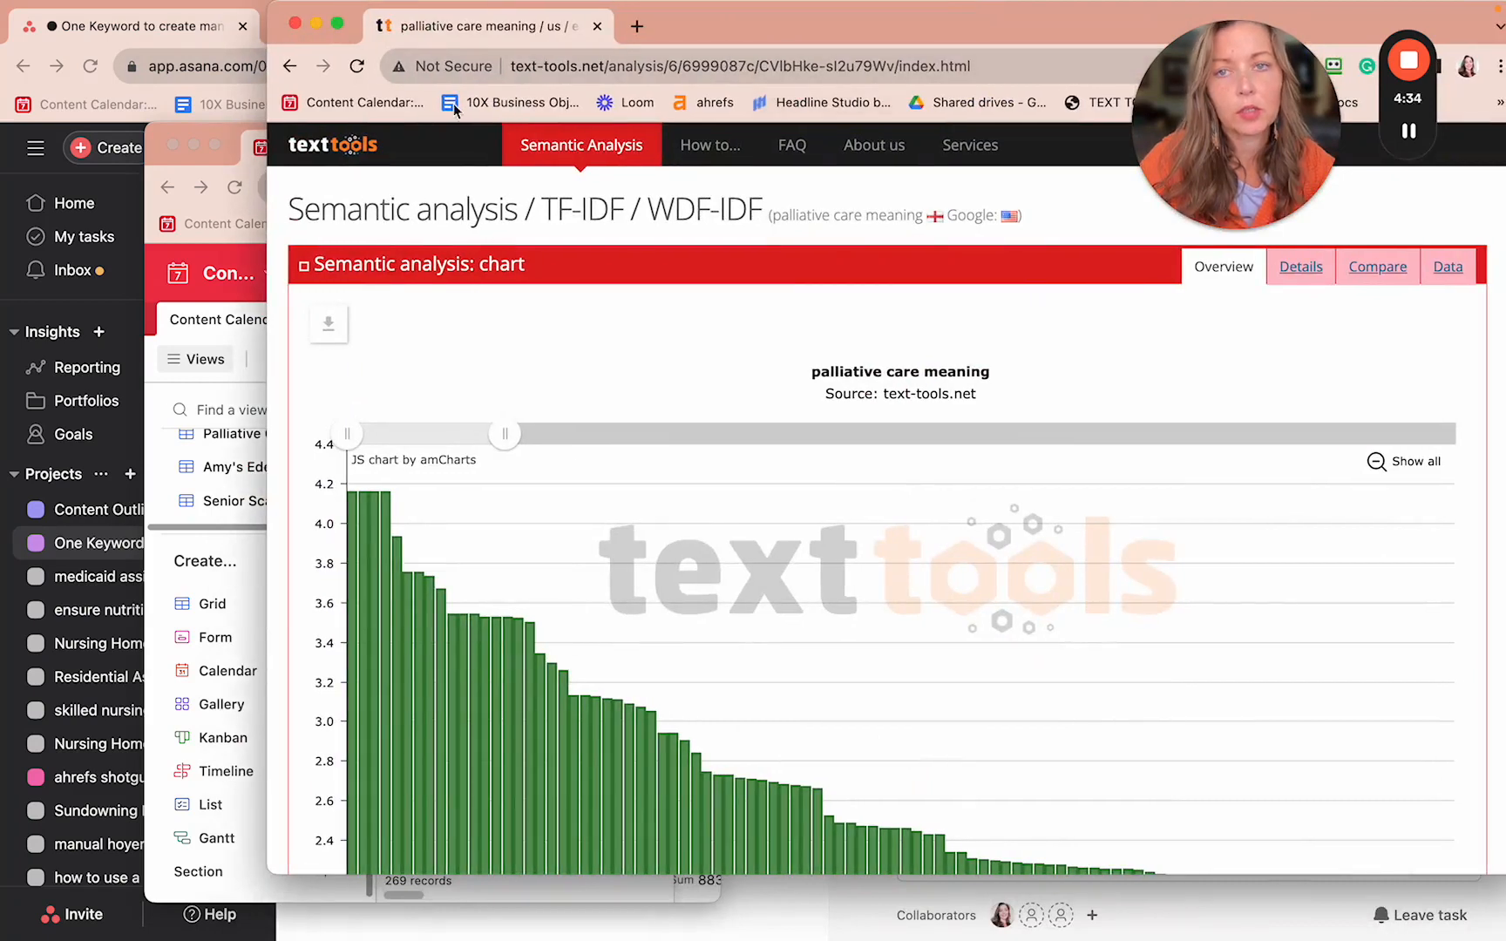
- Select all 100 TF*IDF terms and weights, from 'care' down to 'based' at 1.935
scroll(544, 382, down, 6)
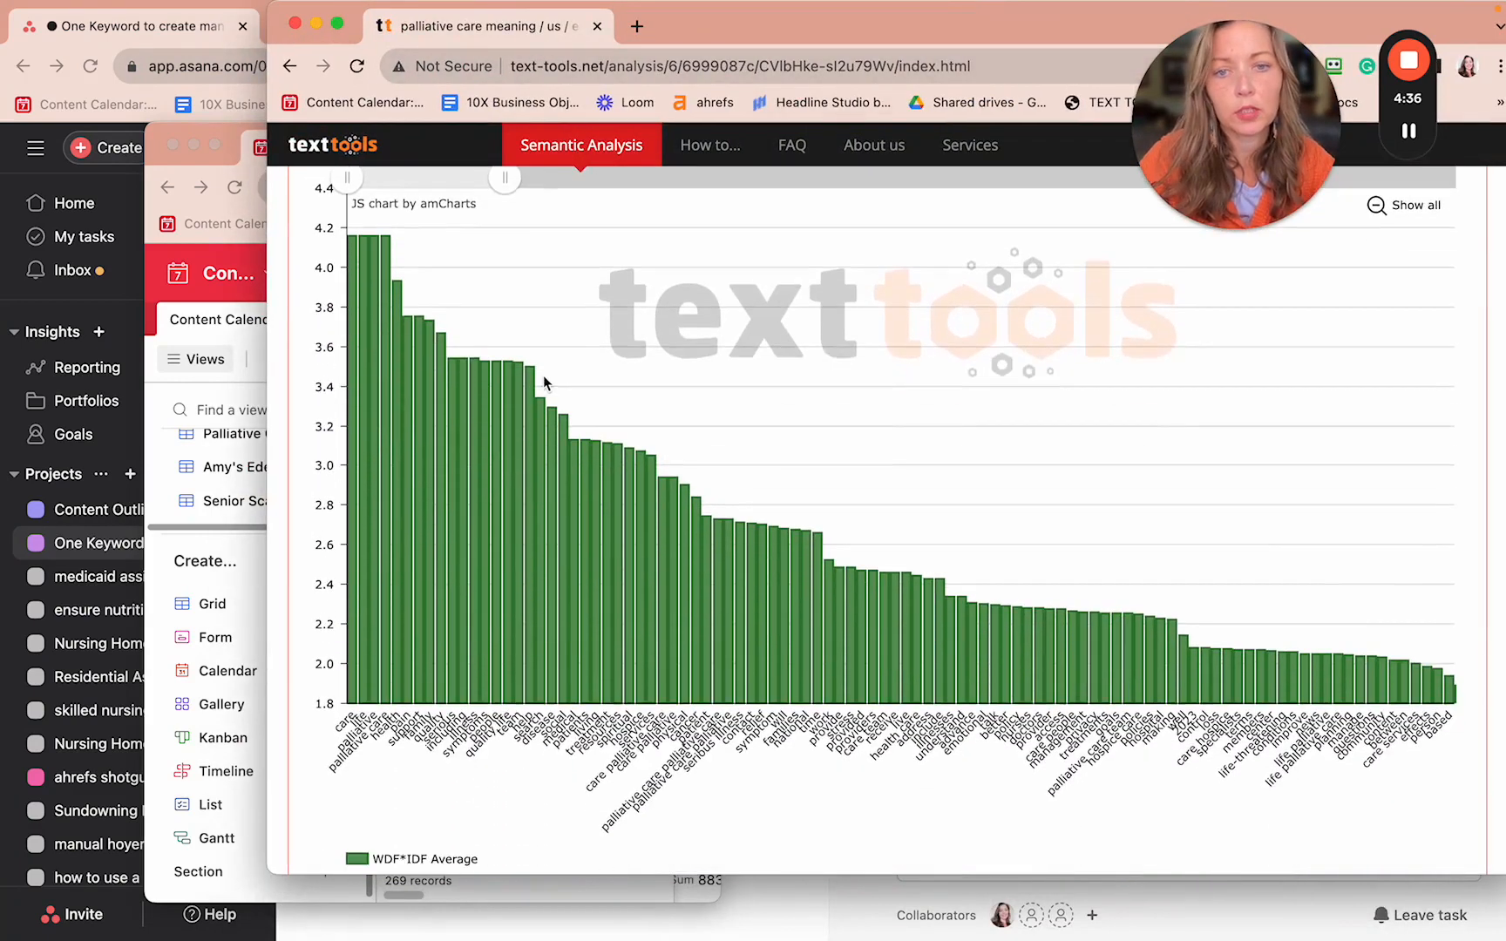
scroll(544, 381, down, 5)
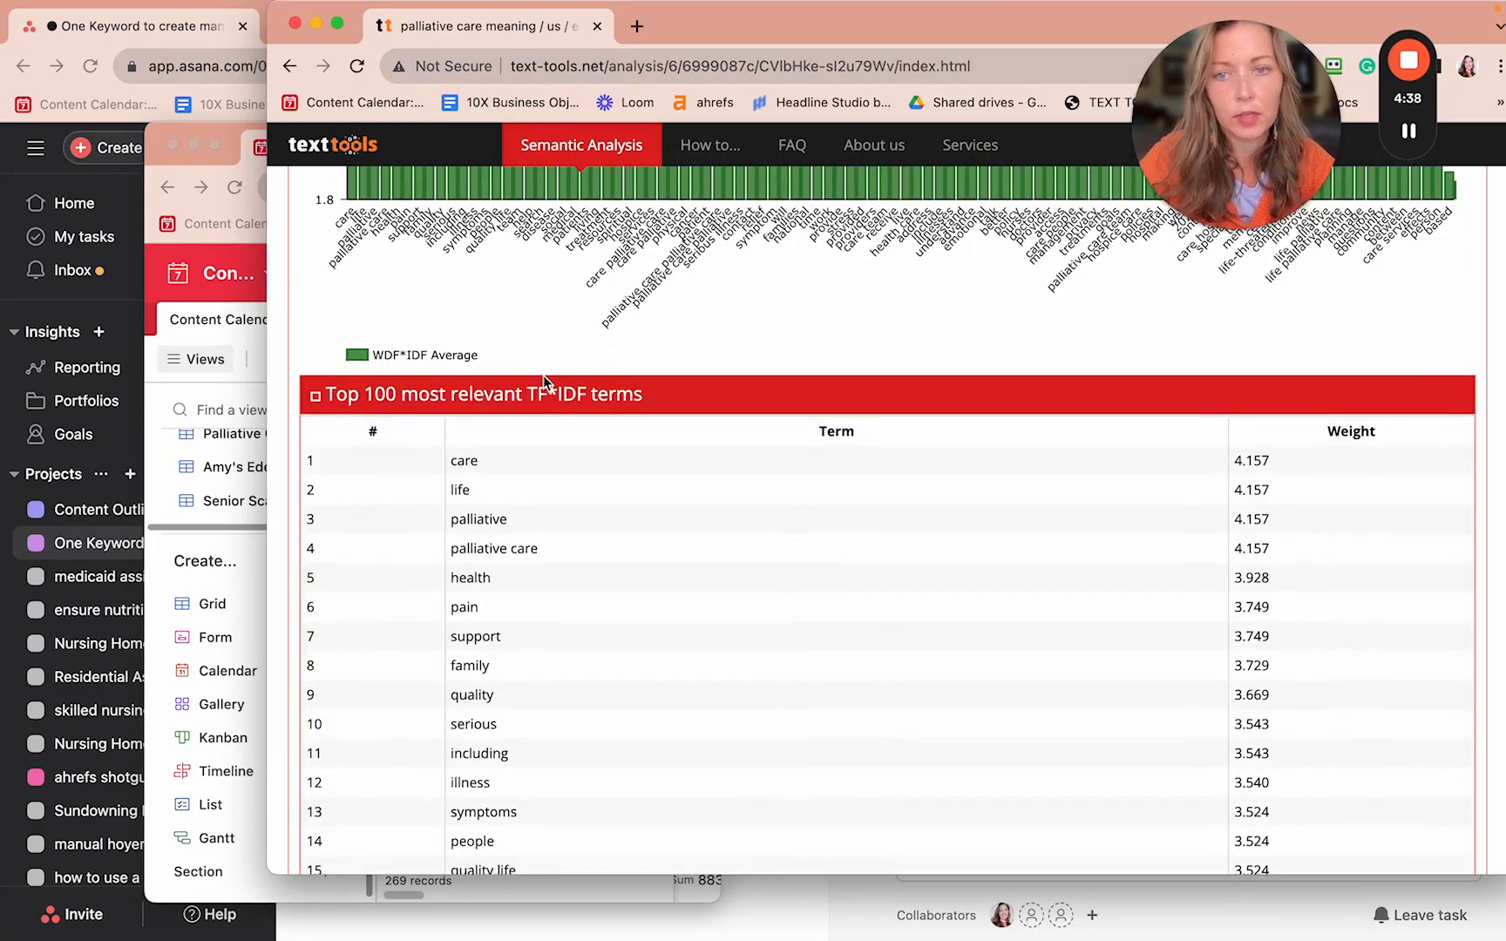
scroll(543, 381, down, 1)
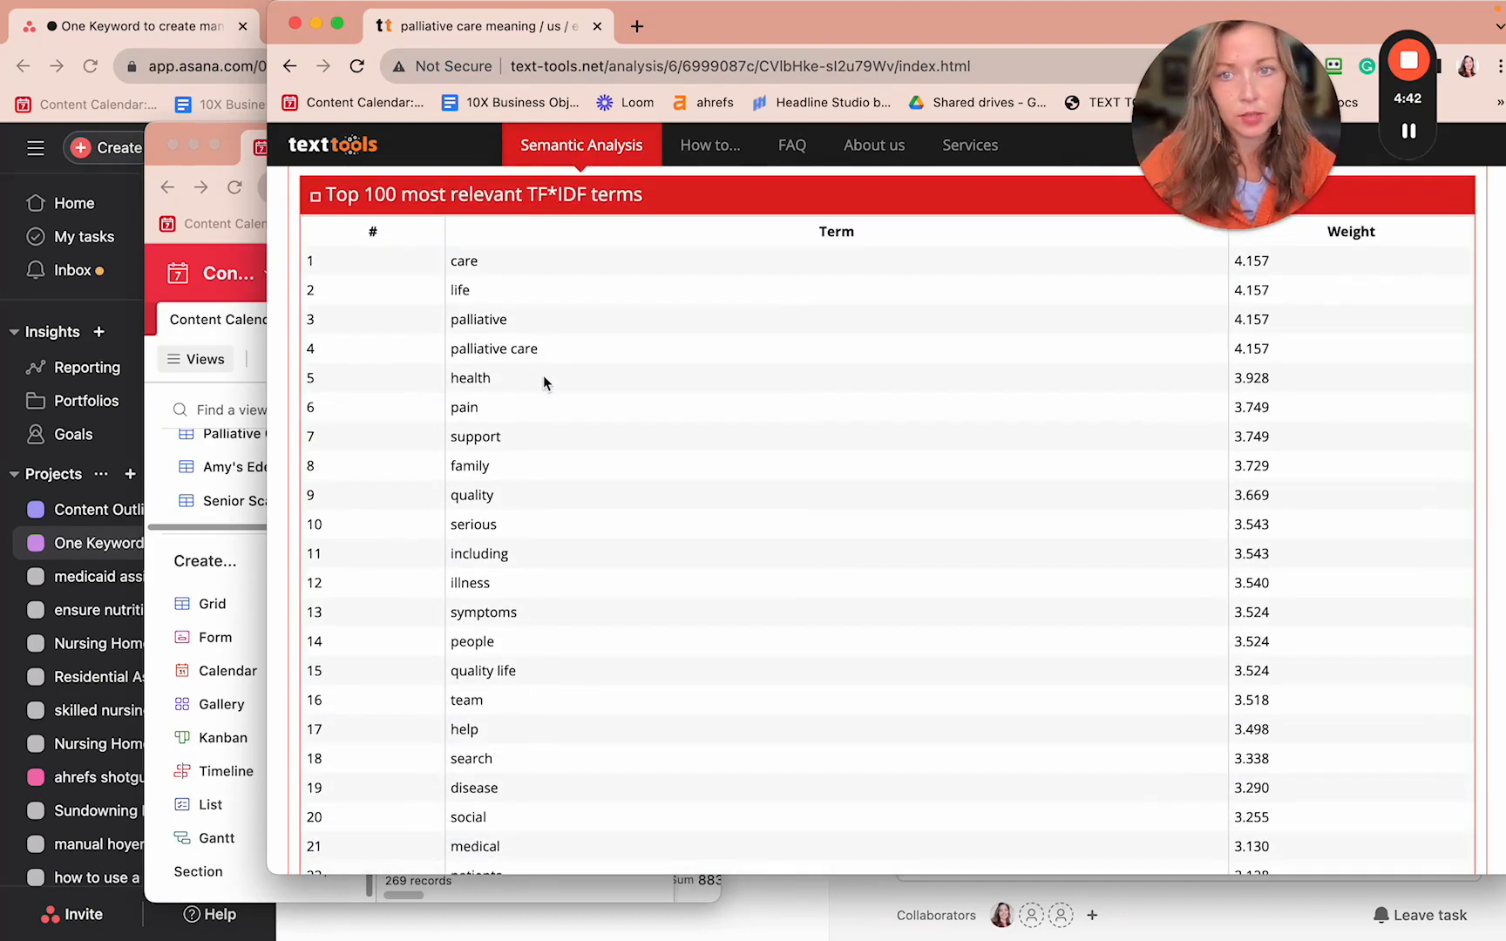
scroll(510, 231, up, 3)
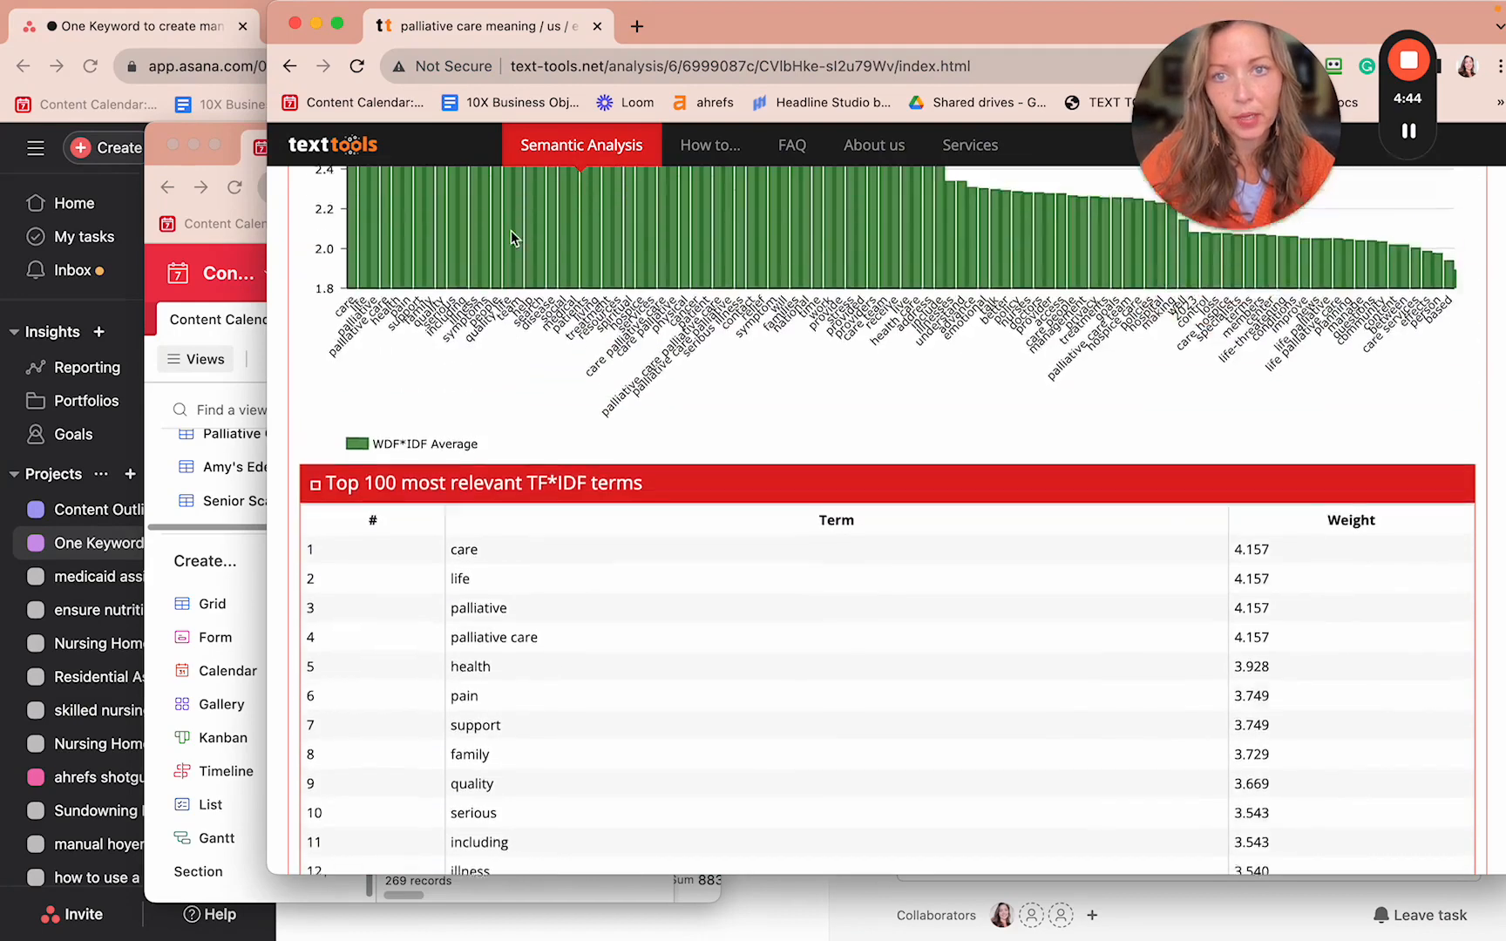
scroll(511, 231, down, 4)
scroll(511, 231, down, 1)
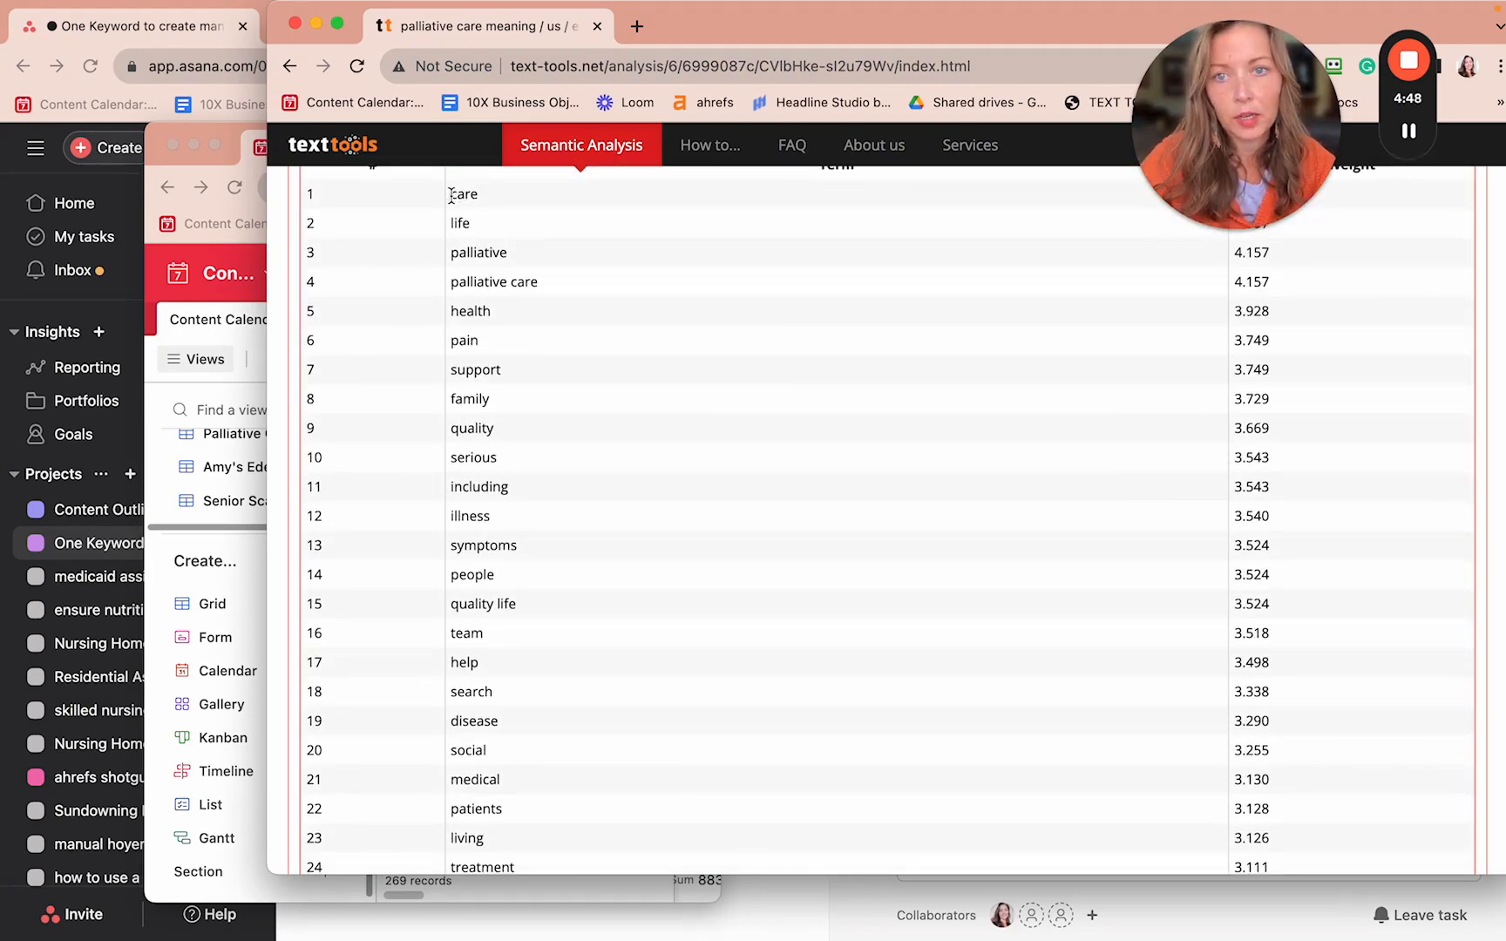
drag(451, 195, 608, 937)
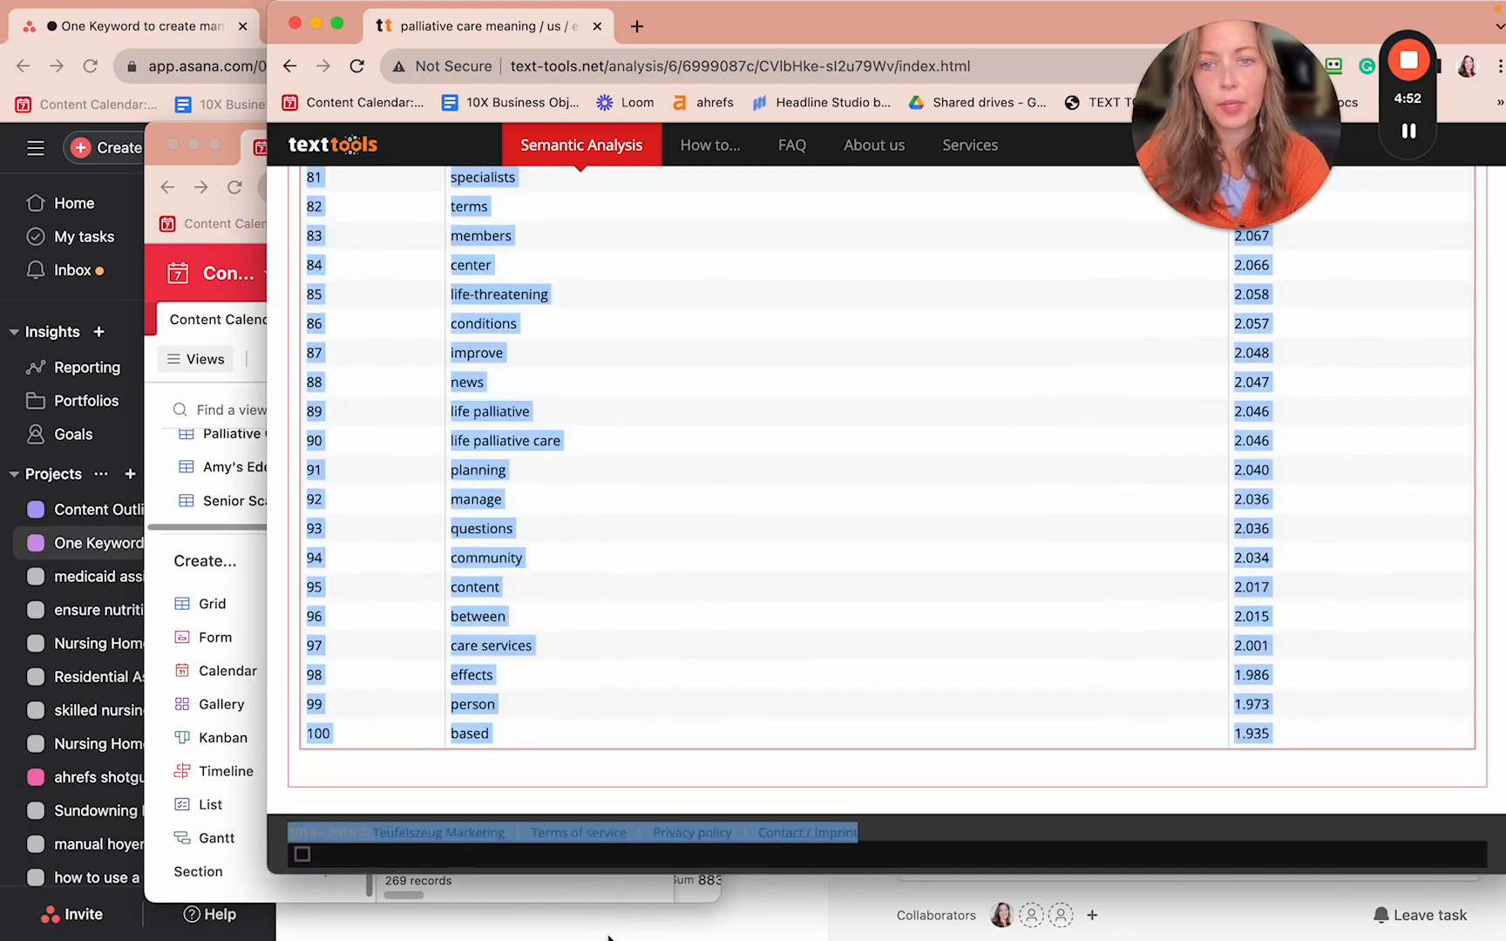
drag(856, 39, 769, 55)
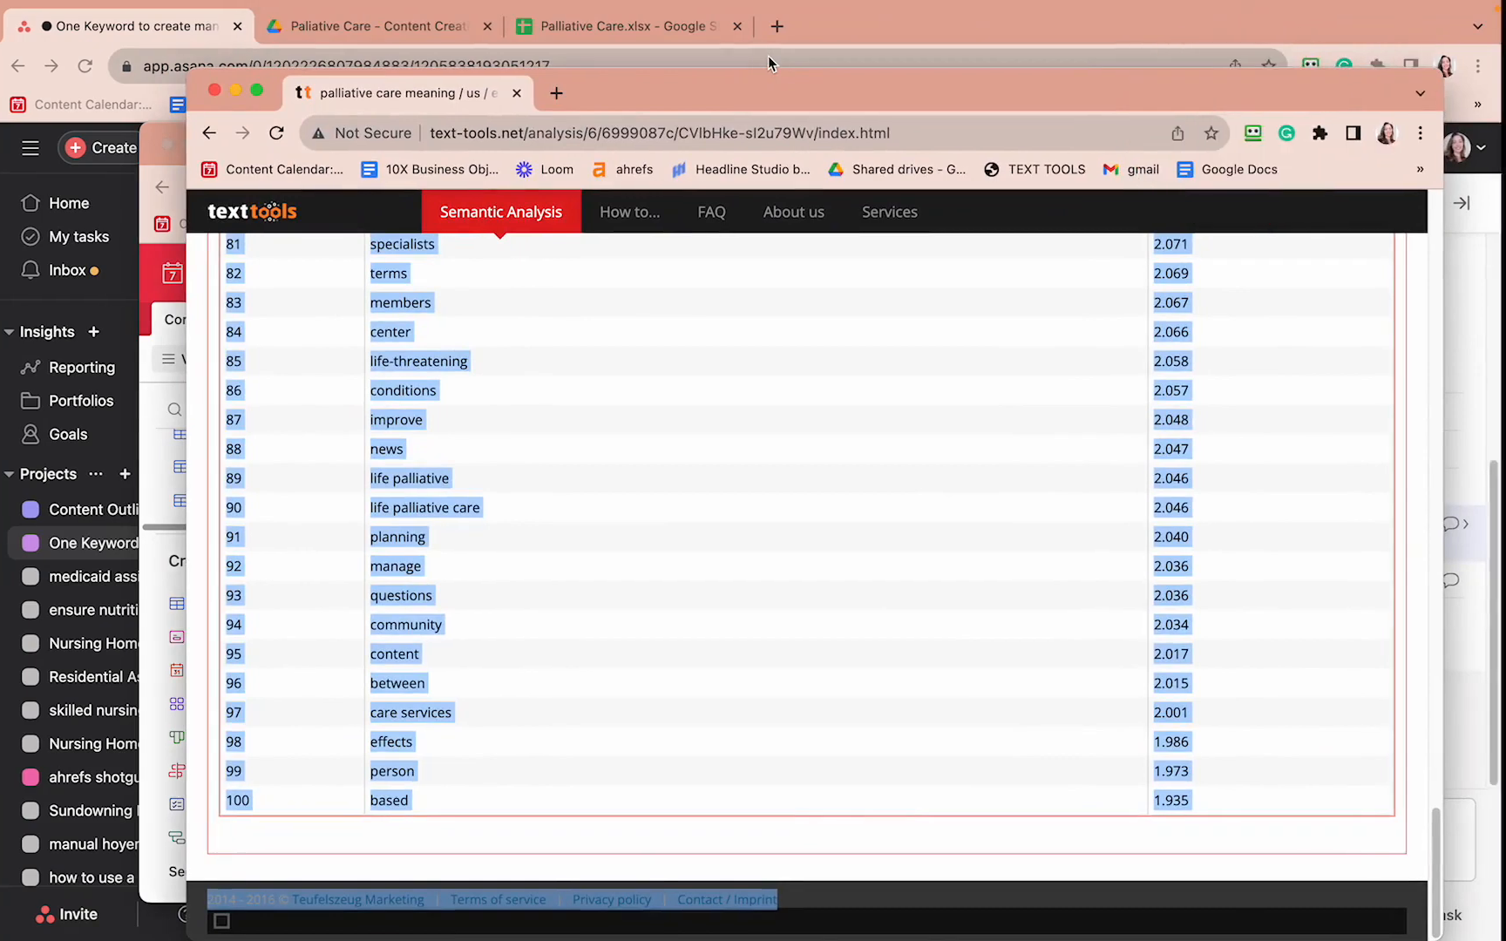
- Paste the 100 TF*IDF terms into an unsent ChatGPT message on the other desktop
key(ctrl+Left)
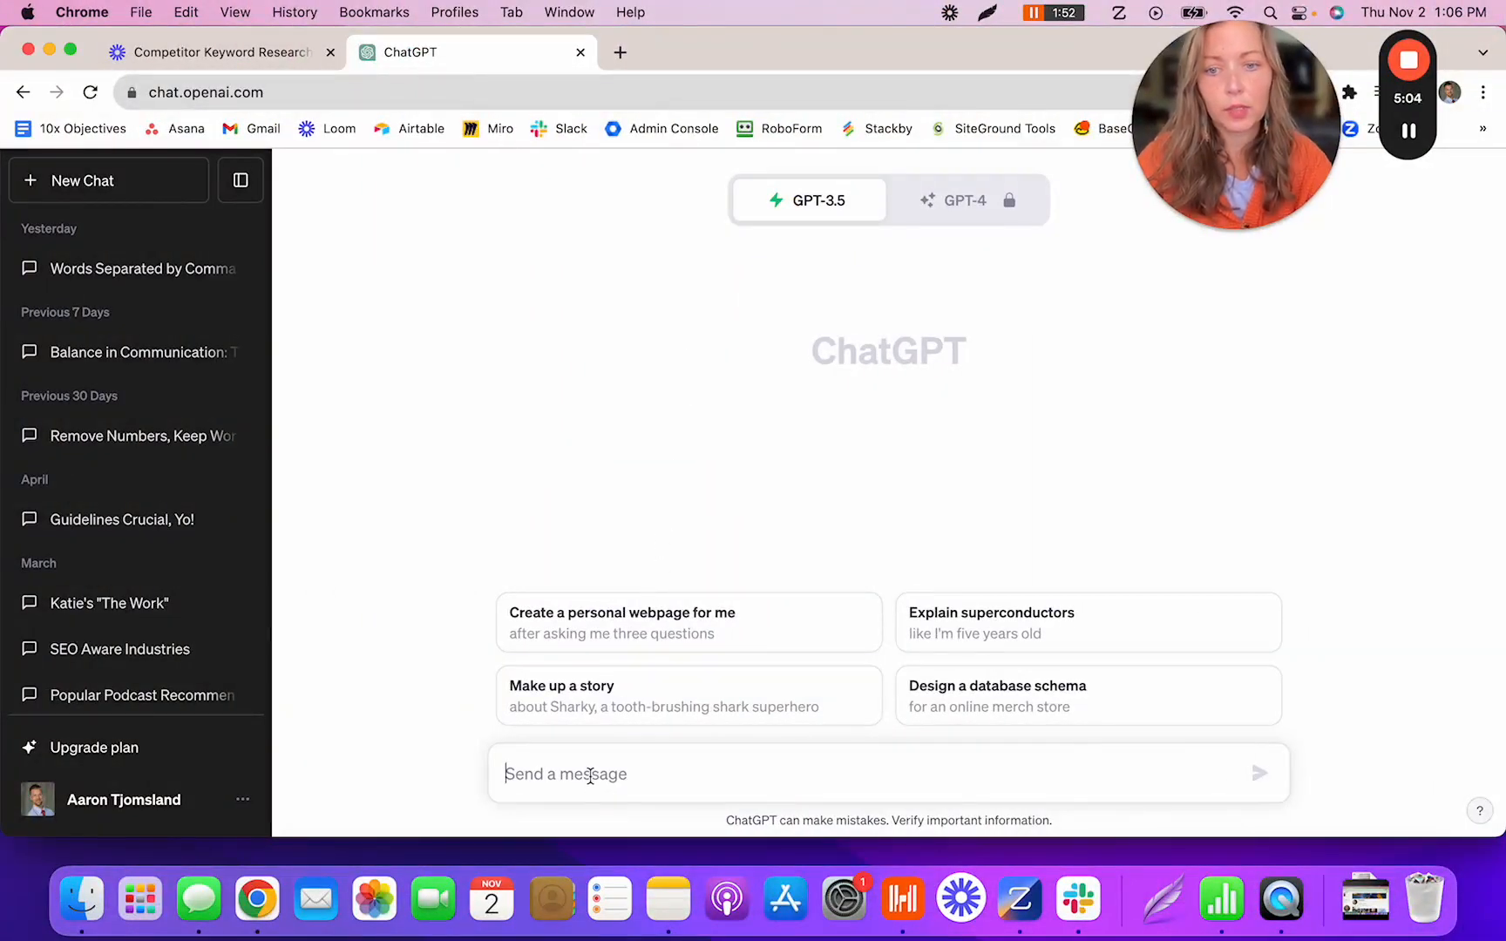
key(super+v)
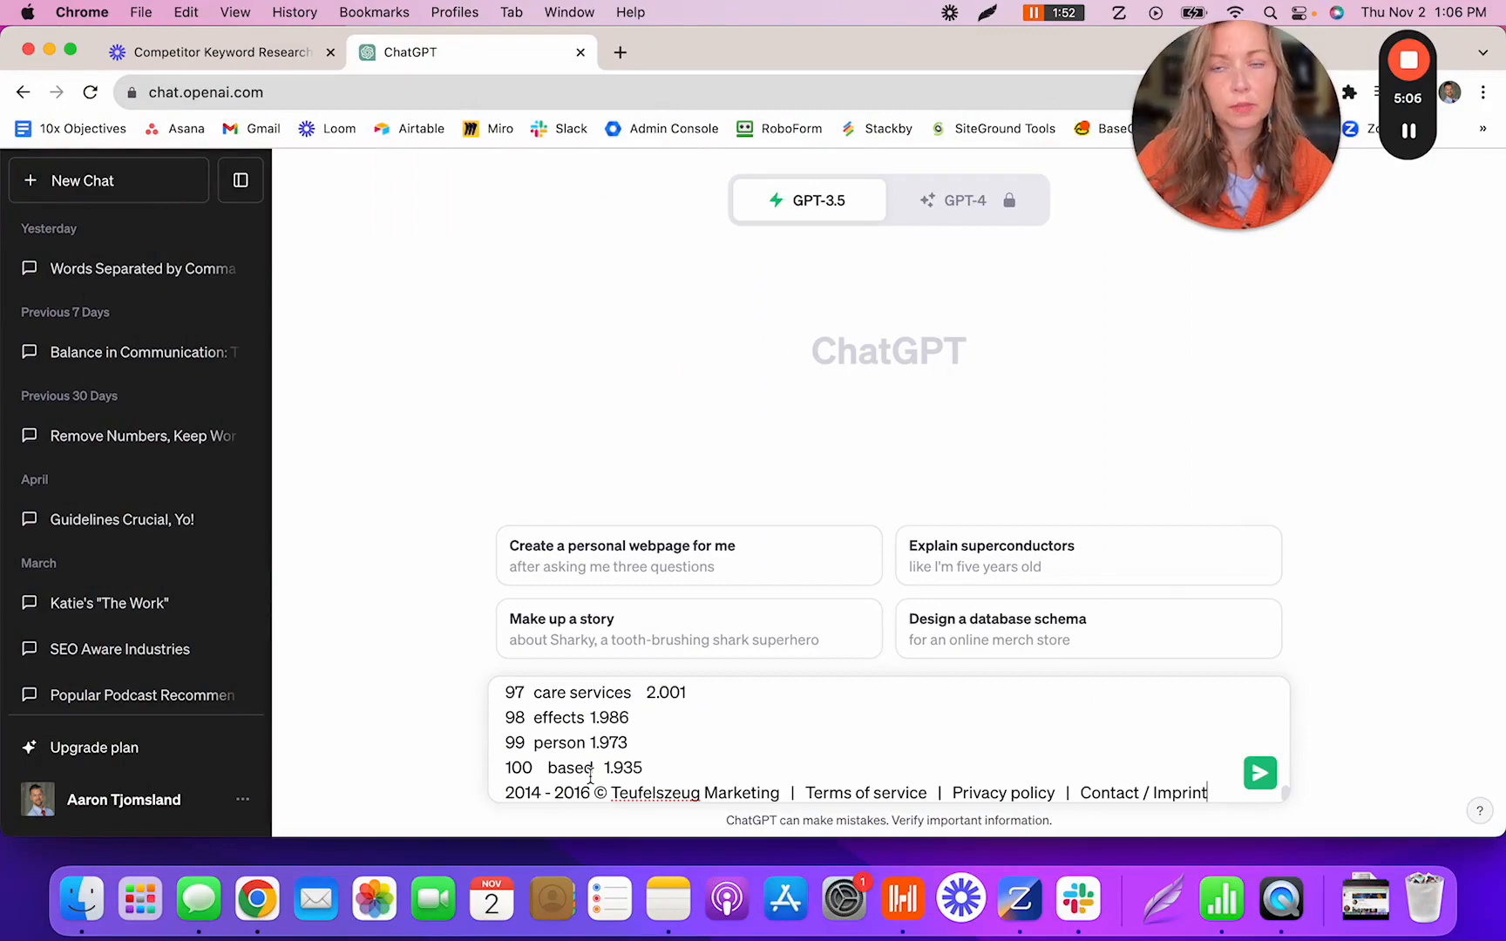
key(ctrl+Right)
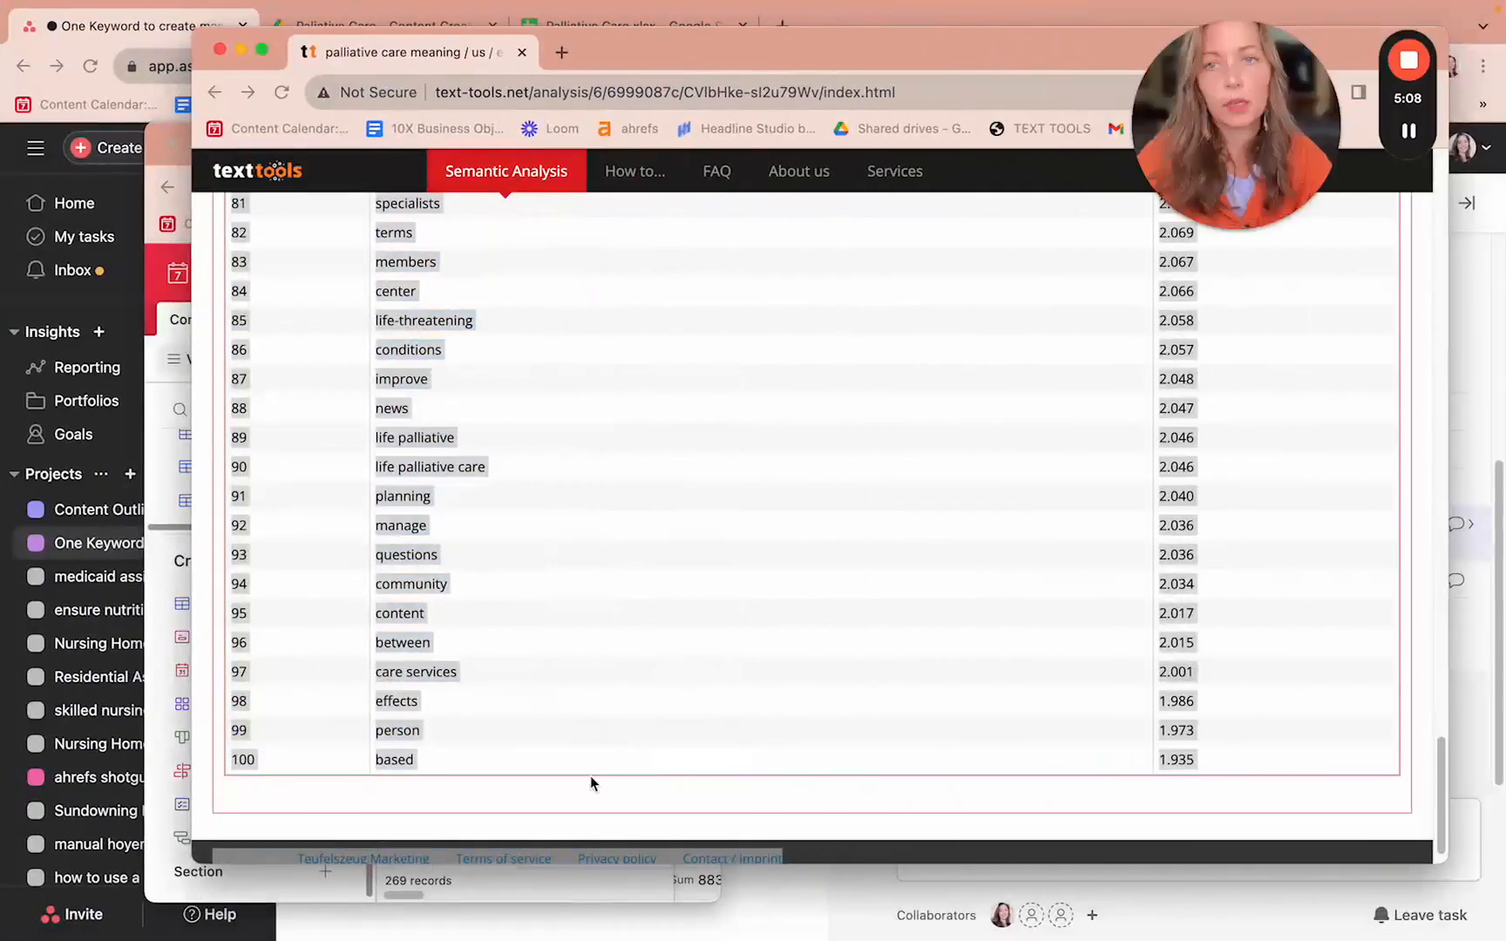
drag(698, 41, 710, 654)
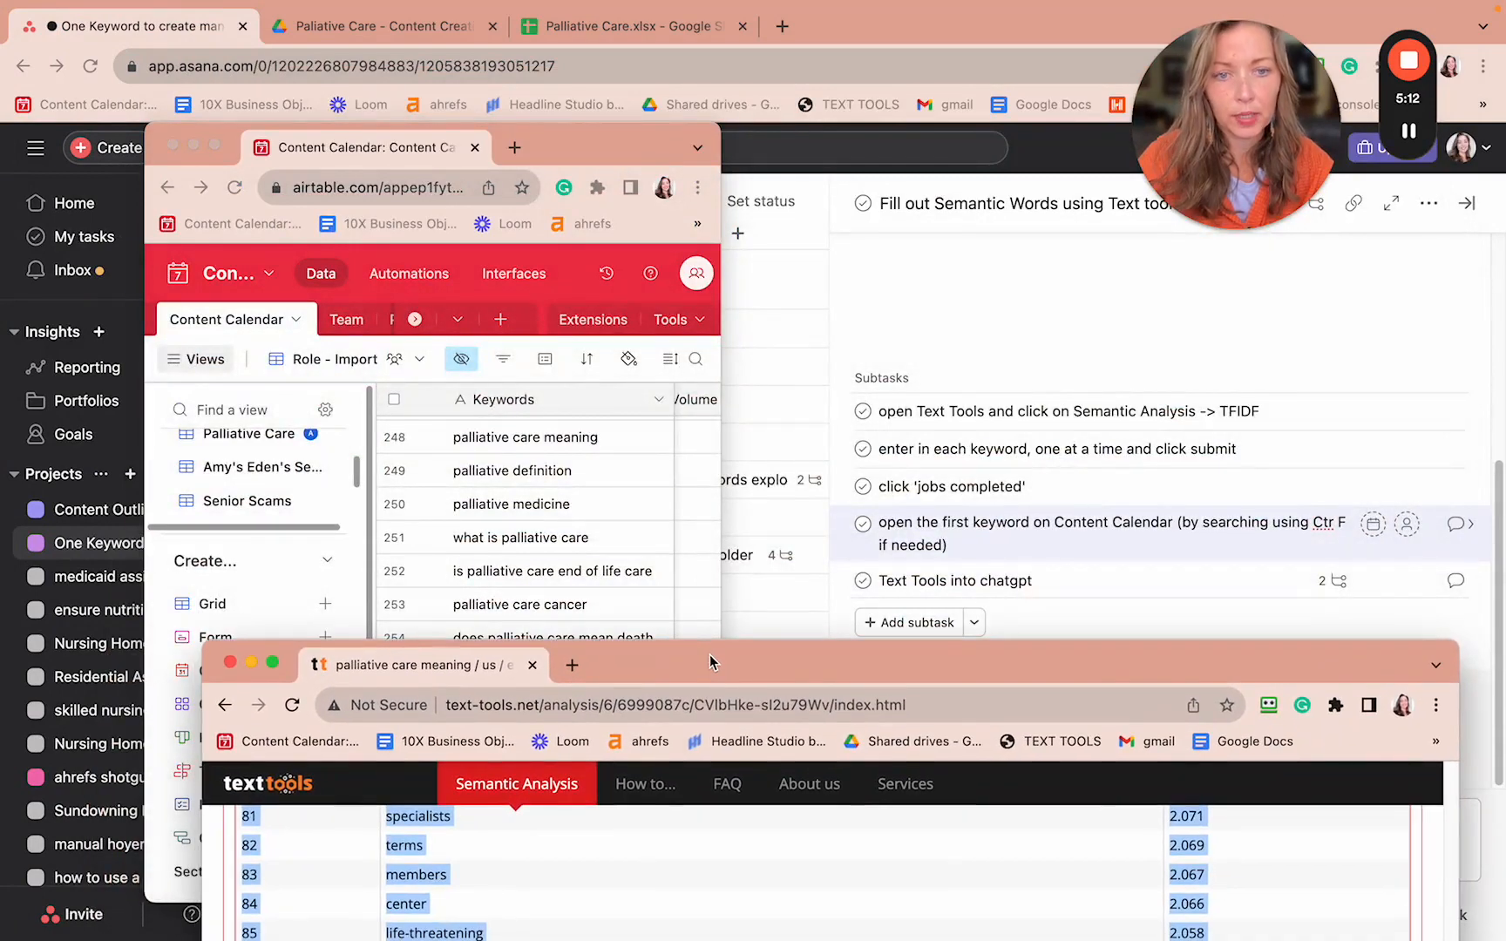
- Open the 'Text Tools into chatgpt' subtask and select the ChatGPT request sentence in its first subtask
click(1328, 580)
drag(1279, 655, 624, 200)
click(1288, 631)
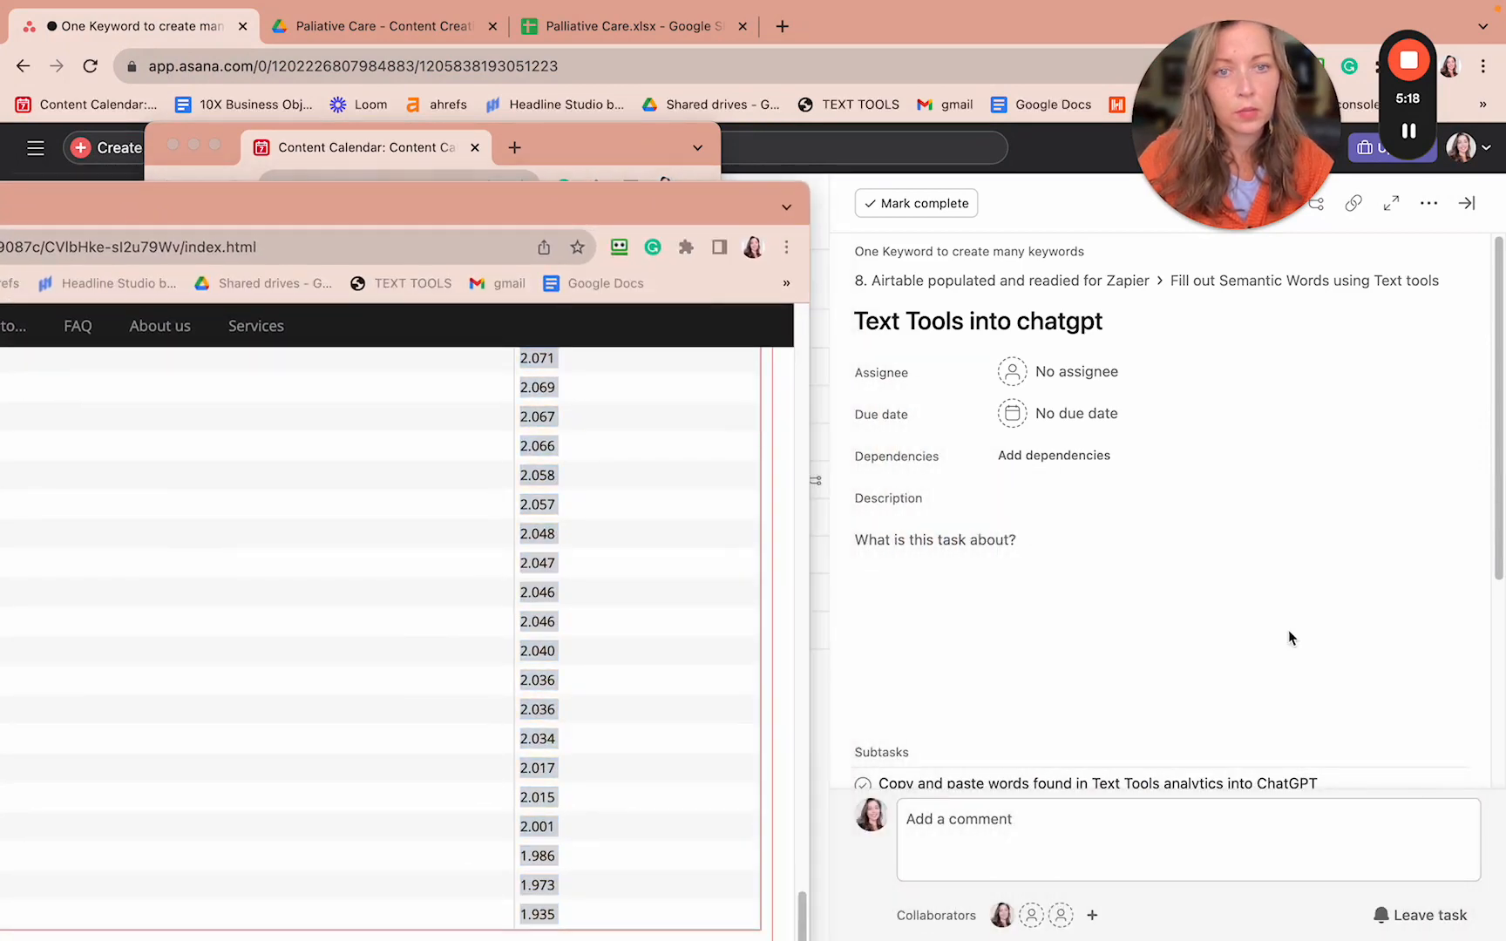
scroll(1288, 631, down, 4)
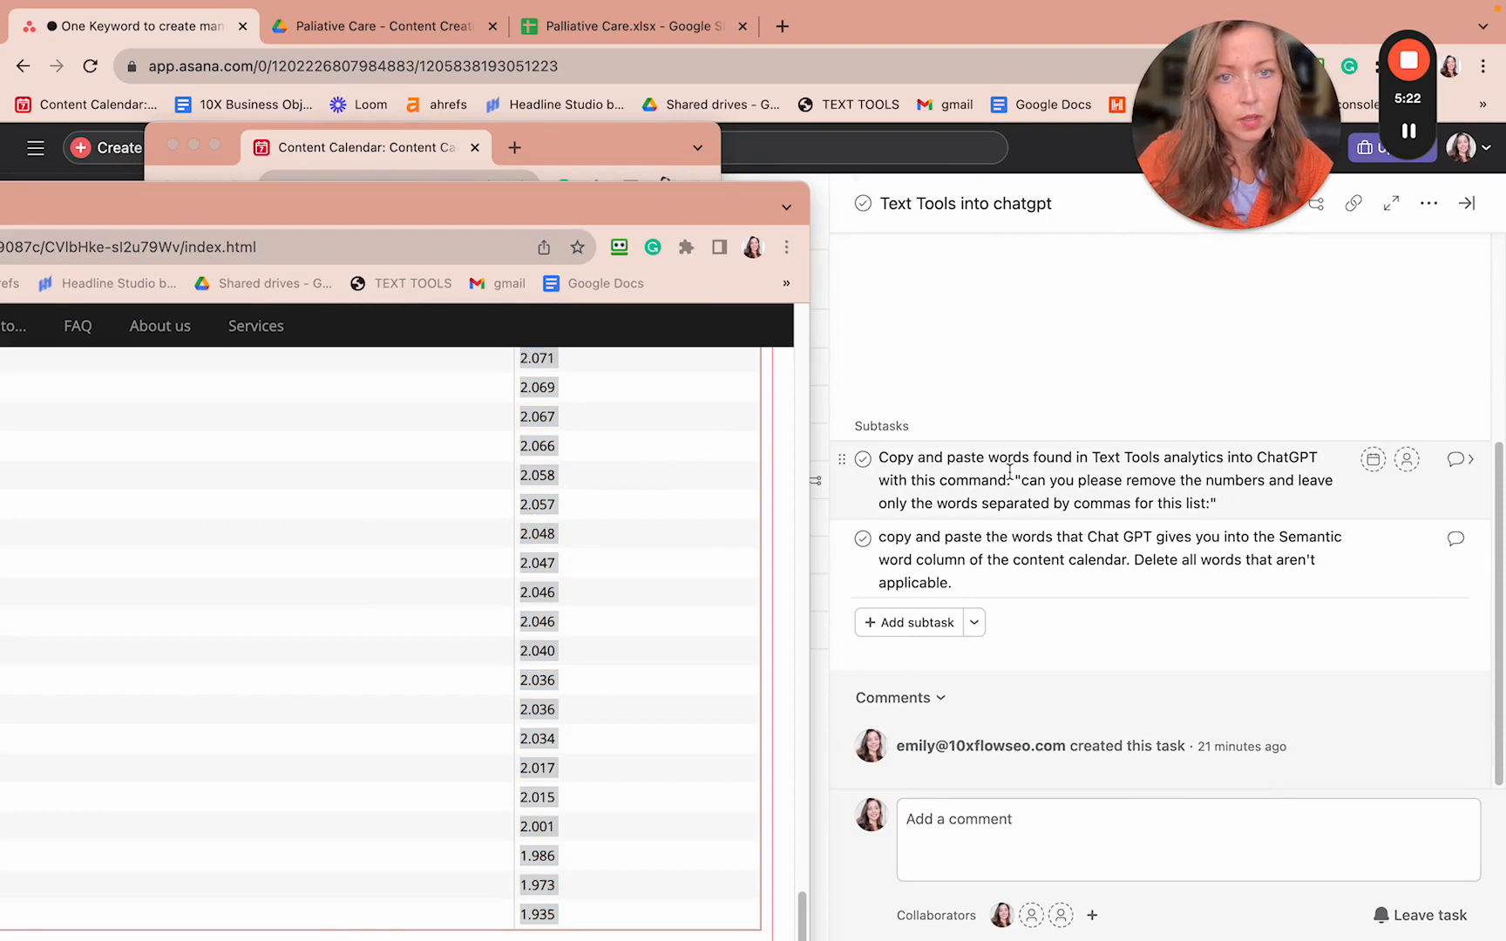
drag(1064, 484, 1199, 506)
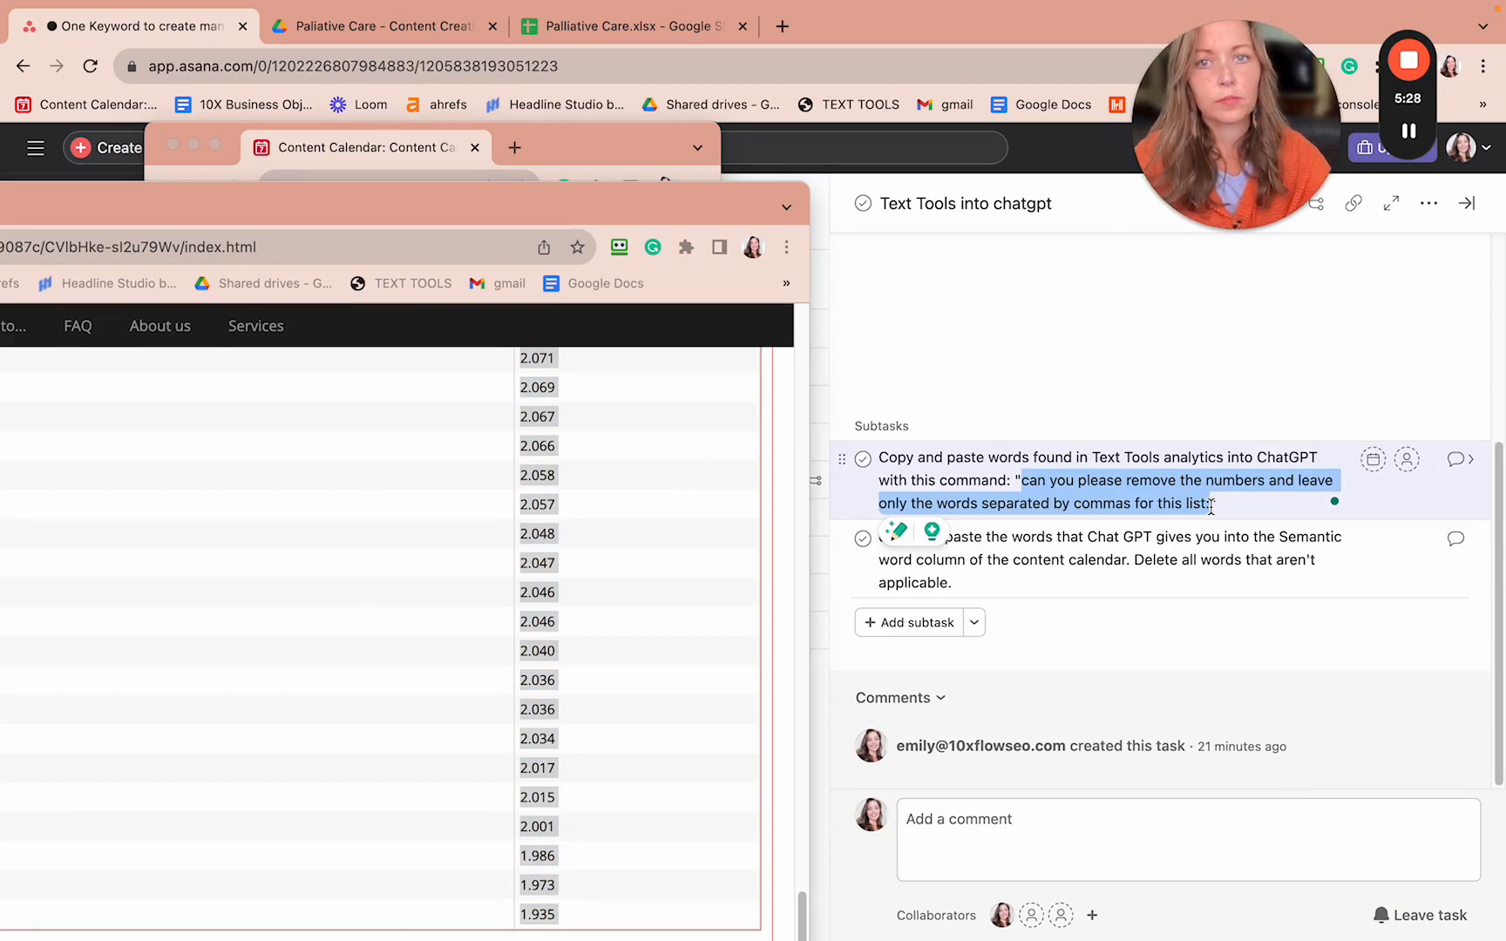
drag(622, 190, 1237, 100)
drag(667, 112, 646, 73)
- In ChatGPT's message box, paste the remove-the-numbers request above the pasted term list
key(ctrl+Left)
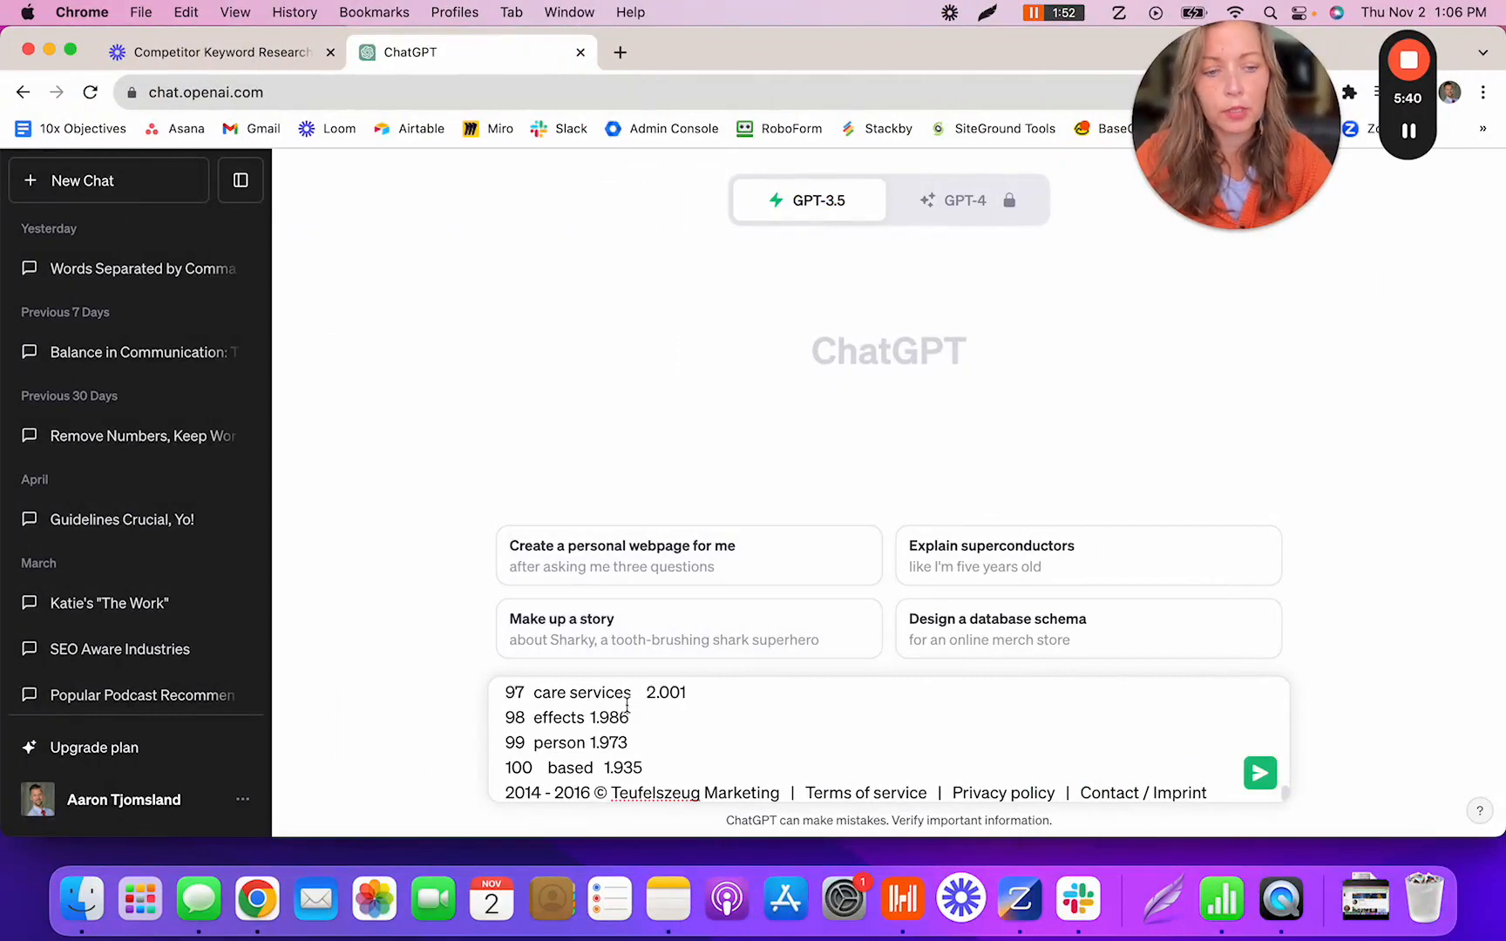
click(631, 693)
key(Up)
key(Up)
key(Up)
key(Up)
key(Up)
key(Up)
key(Up)
key(Up)
key(Up)
key(Up)
key(Up)
key(Up)
key(Up)
key(Up)
key(Up)
key(Up)
key(Up)
key(Up)
key(Up)
key(Up)
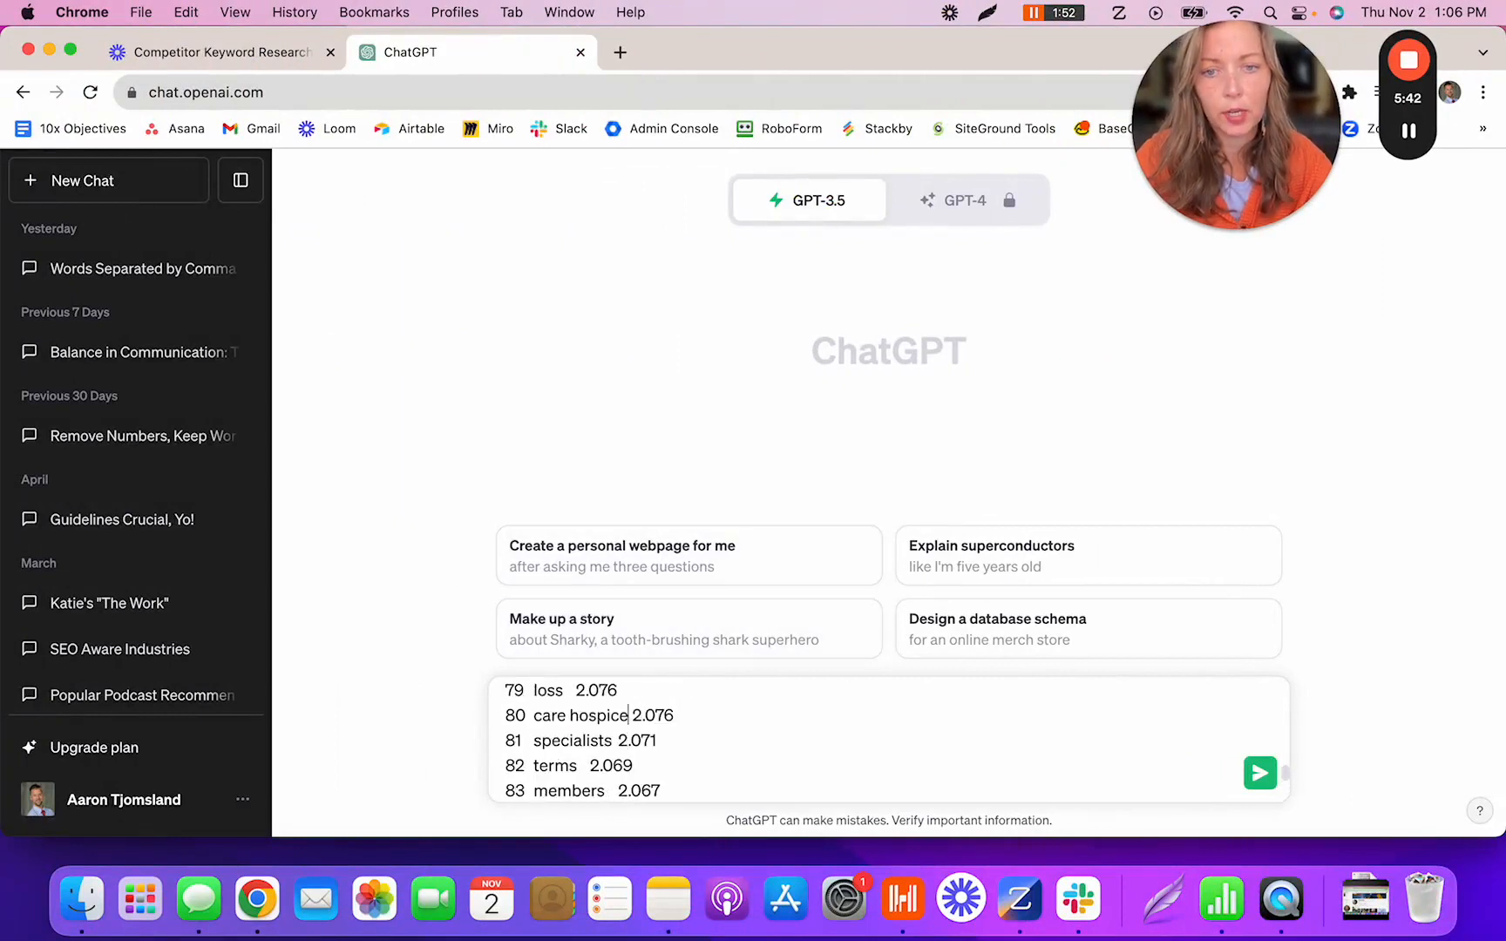
key(Up)
key(Up)
key(Up)
key(Up)
key(Up)
key(Up)
key(Up)
key(Up)
key(Up)
key(Up)
key(Up)
key(Up)
key(Up)
key(Up)
key(Up)
key(Up)
key(Up)
key(Up)
key(Up)
key(Up)
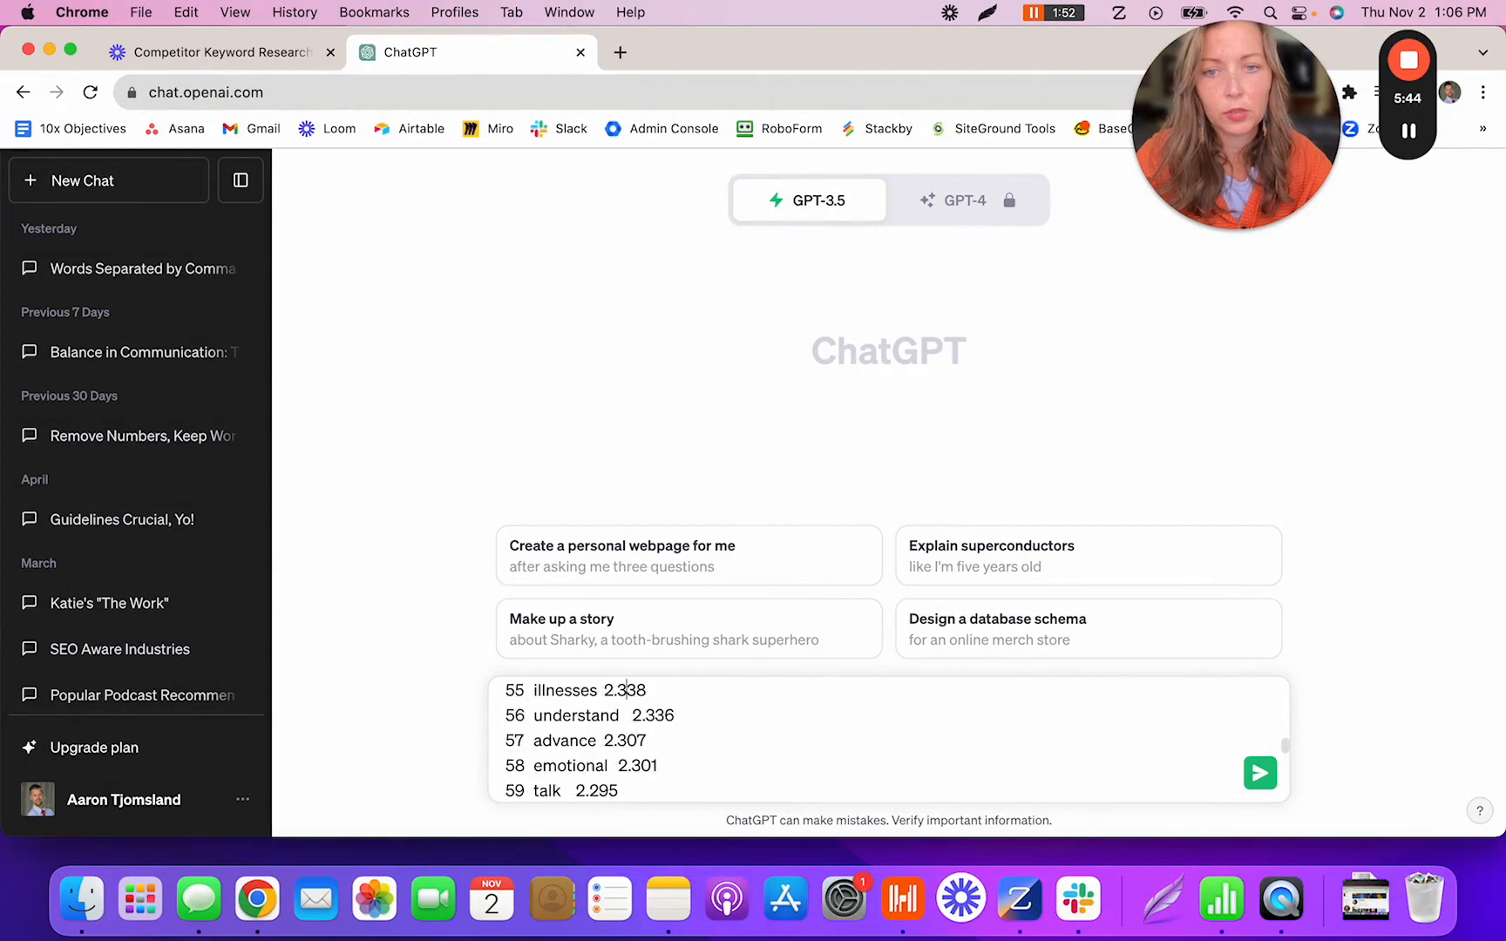
key(Up)
key(Up)
key(Up)
key(Up)
key(Up)
key(Up)
key(Up)
key(Up)
key(Up)
key(Up)
key(Up)
key(Up)
key(Up)
key(Up)
key(Up)
key(Up)
key(Up)
key(Up)
key(Up)
key(Up)
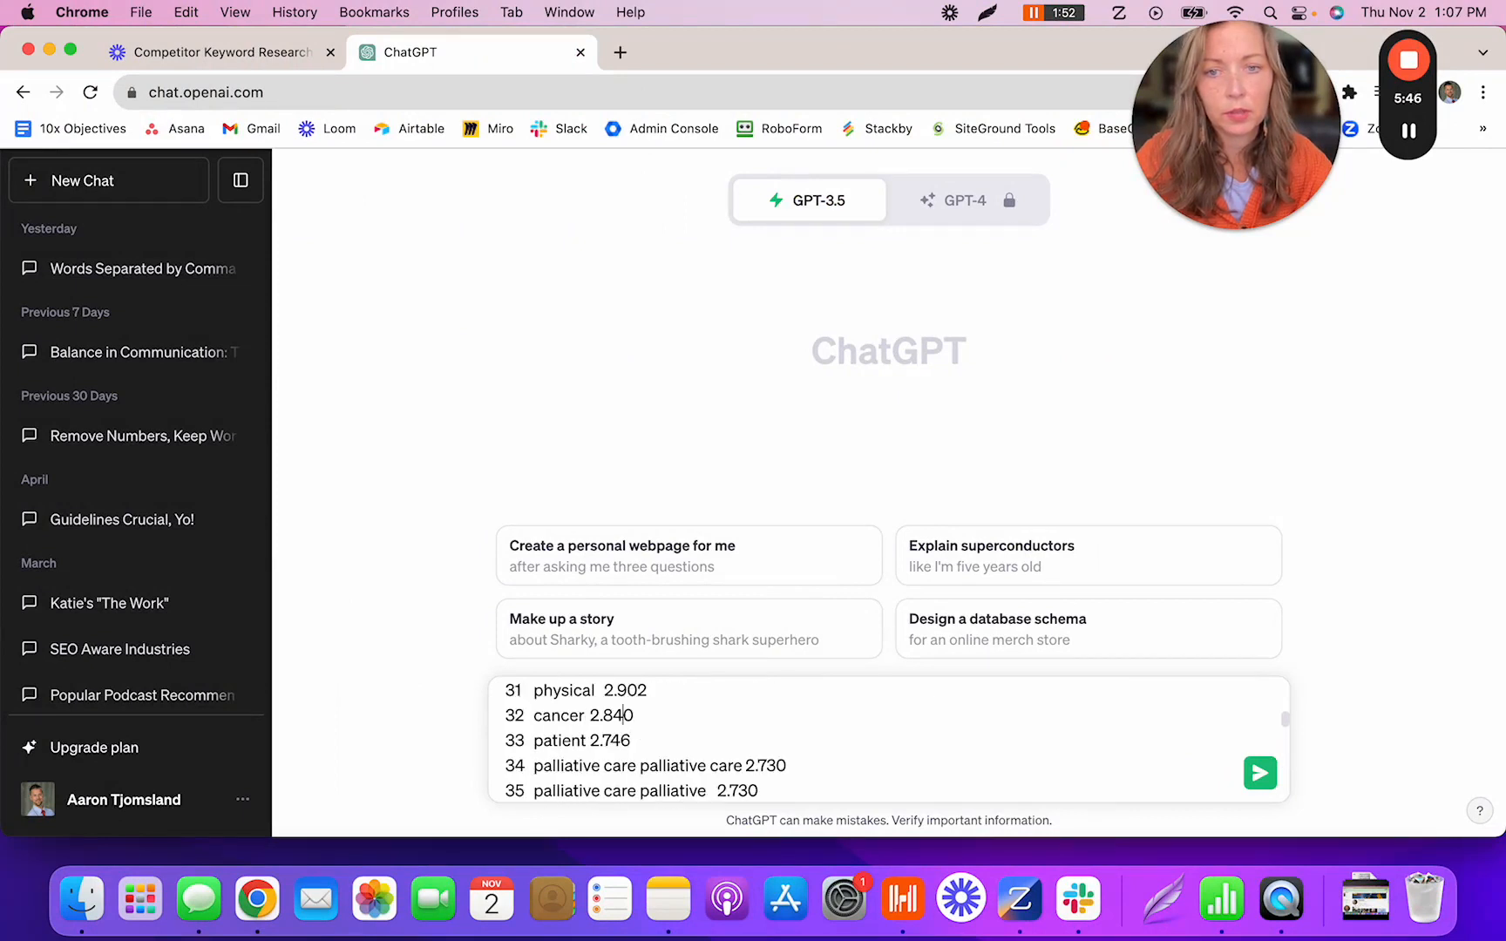
key(Up)
key(Up)
key(Up)
key(Up)
key(Up)
key(Up)
key(Up)
key(Up)
key(Up)
key(Up)
key(Up)
key(Up)
key(Up)
key(Up)
key(Up)
key(Up)
key(Up)
key(Up)
key(Up)
key(Up)
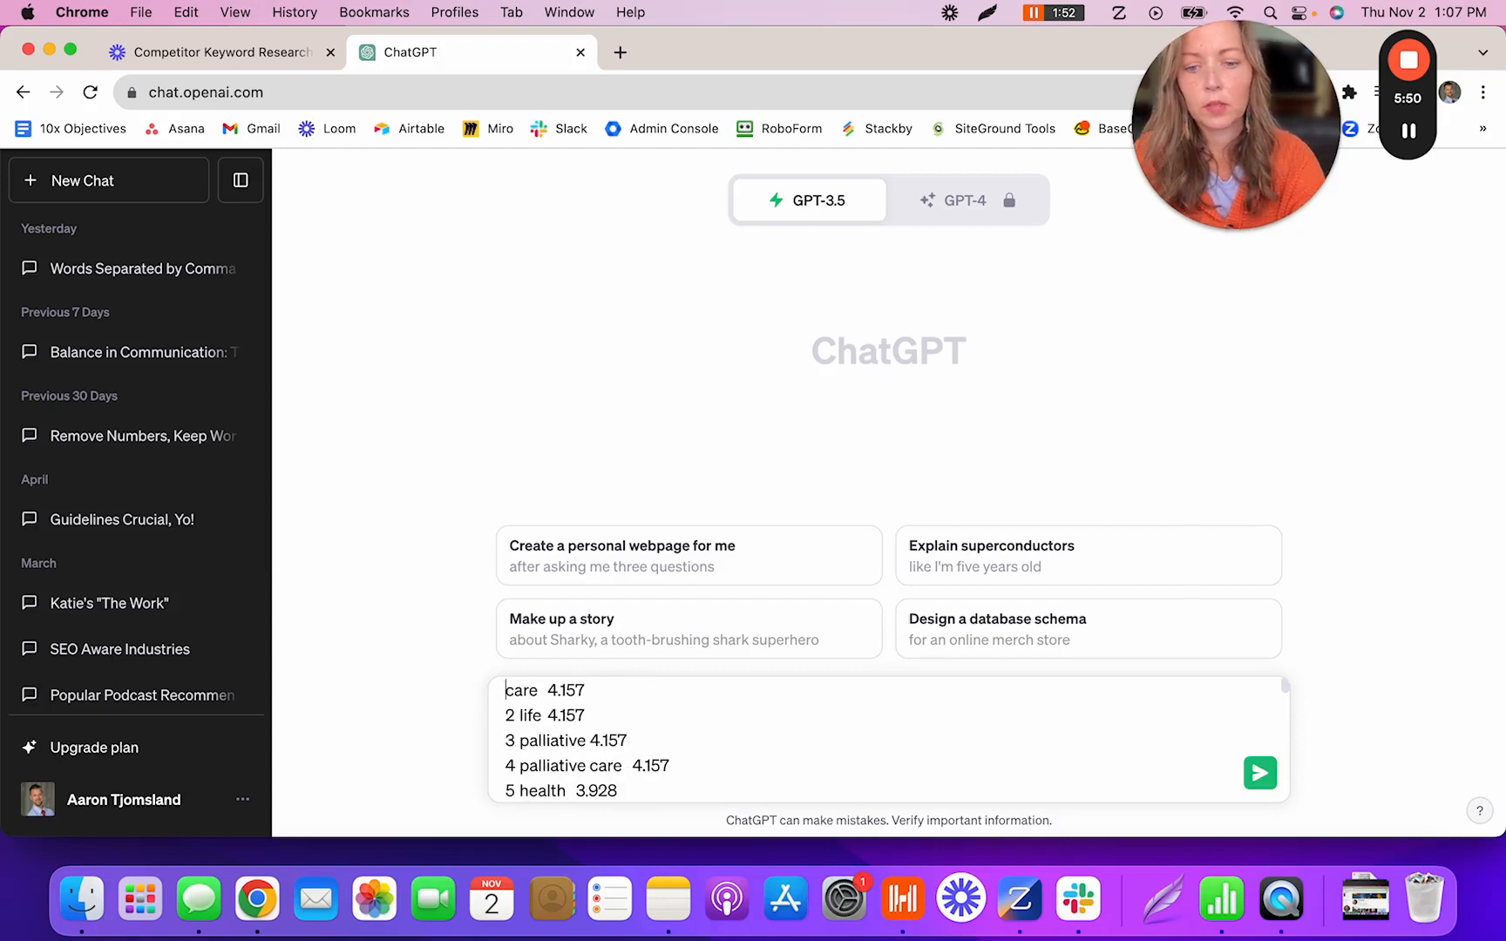
text(can you please remove the numbers and leave only the words separated by commas for this list:)
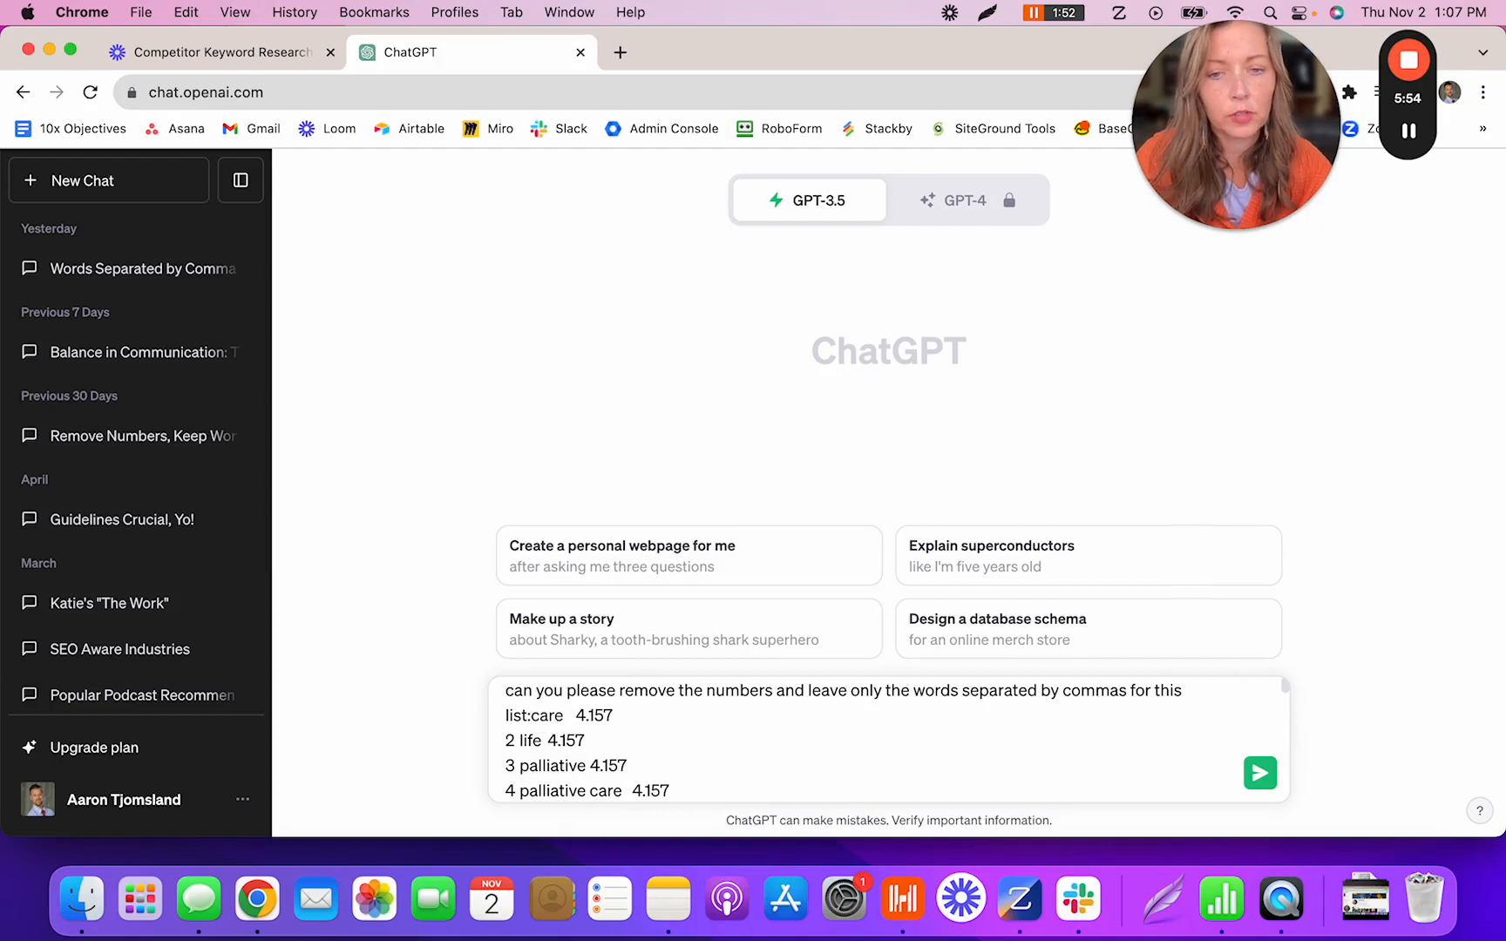
key(shift+Return)
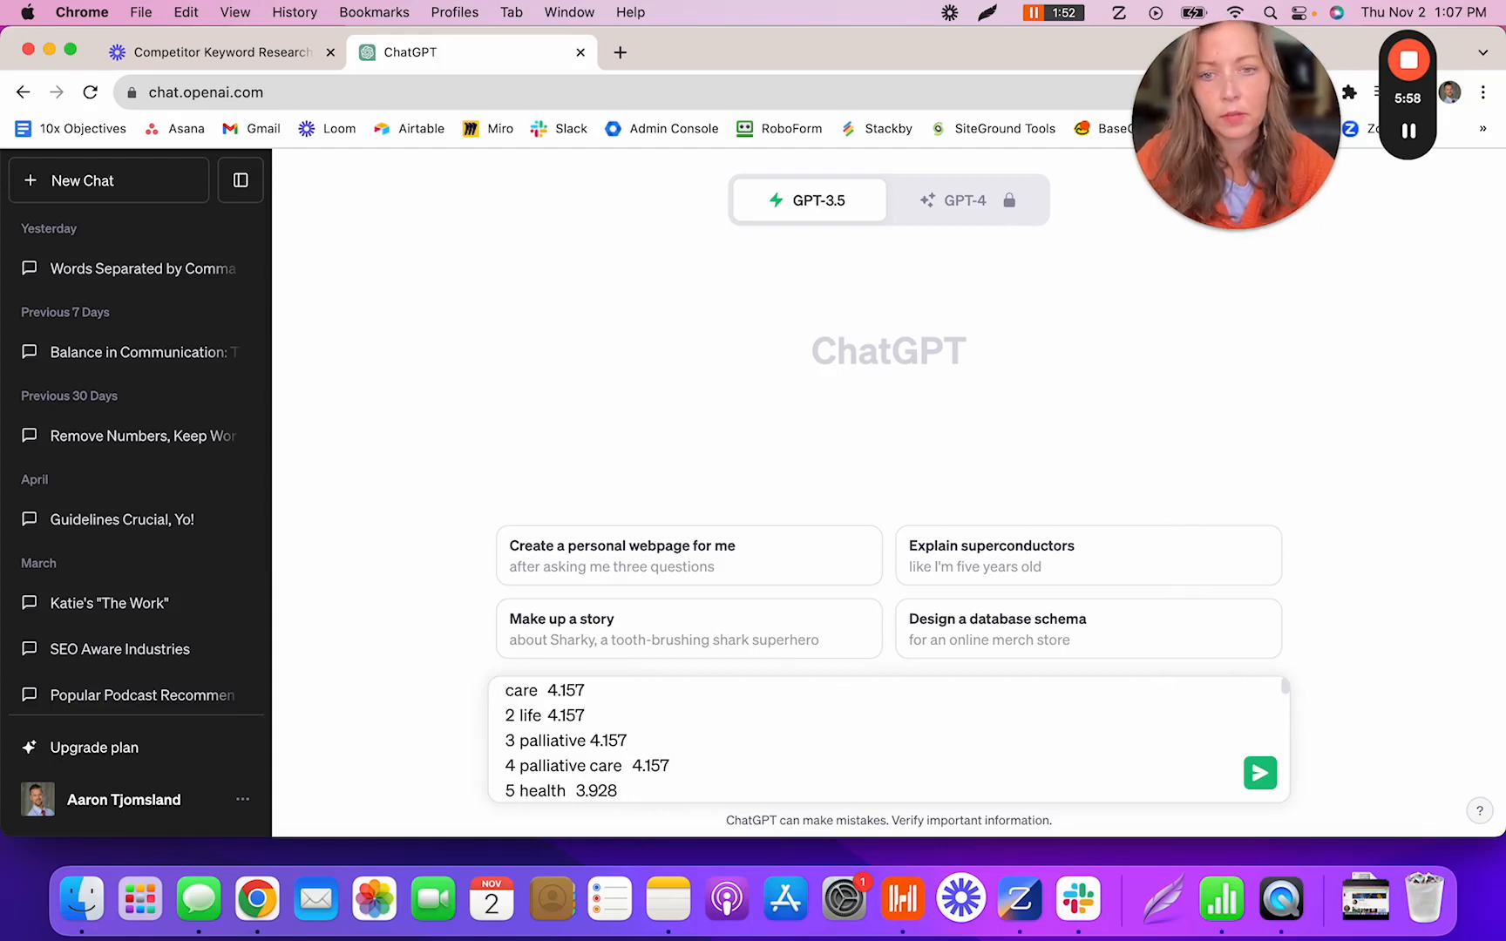
- Send the request and select ChatGPT's comma-separated word list reply
scroll(767, 755, down, 1)
scroll(746, 741, up, 3)
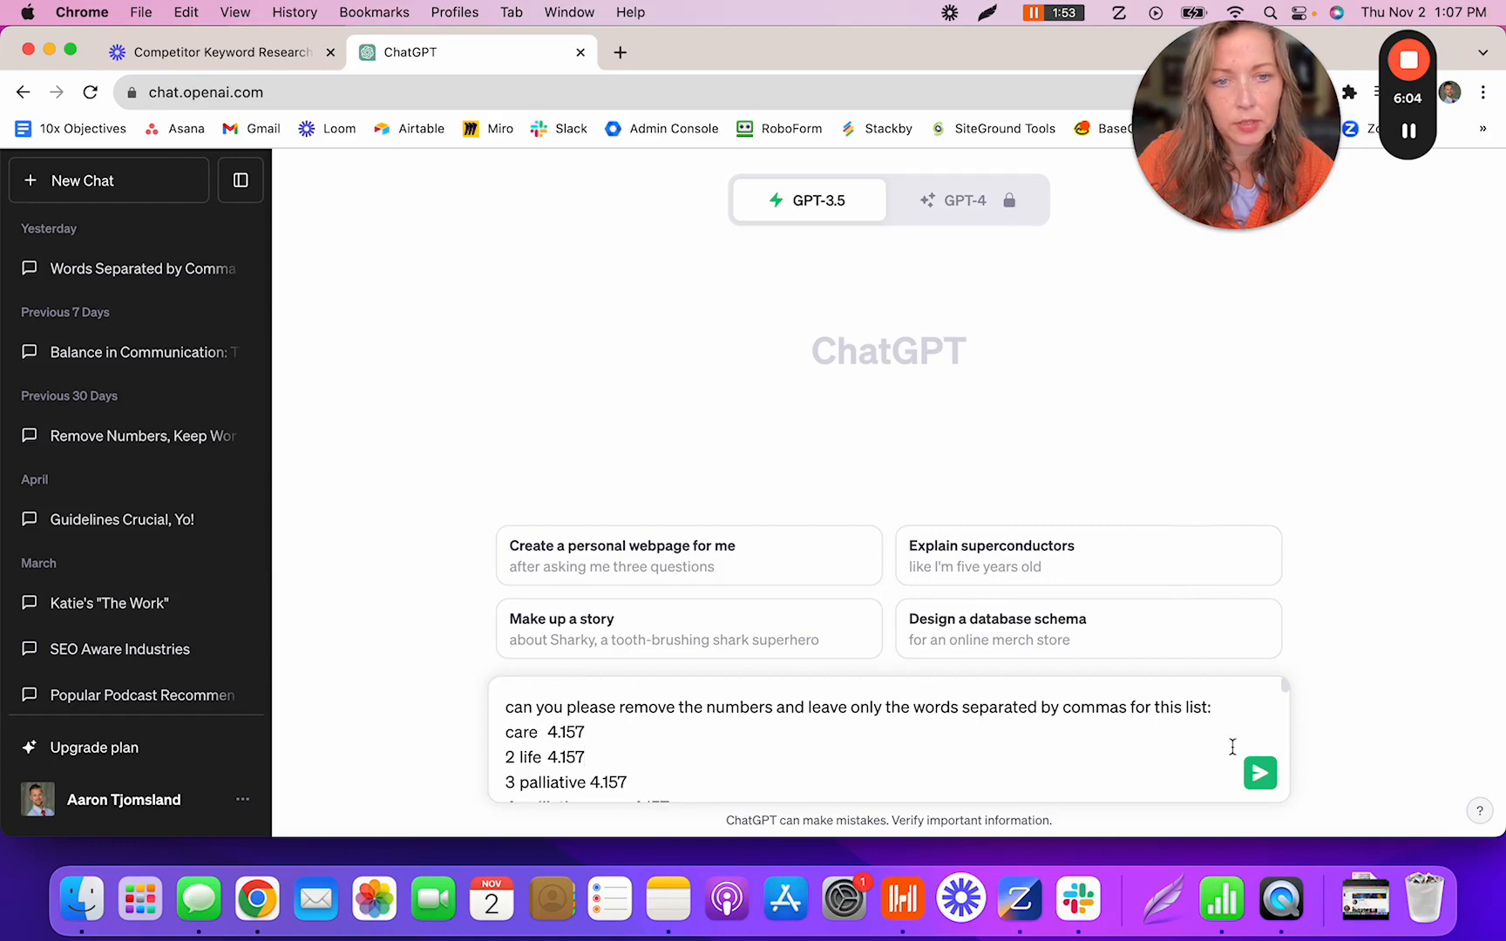
click(1260, 773)
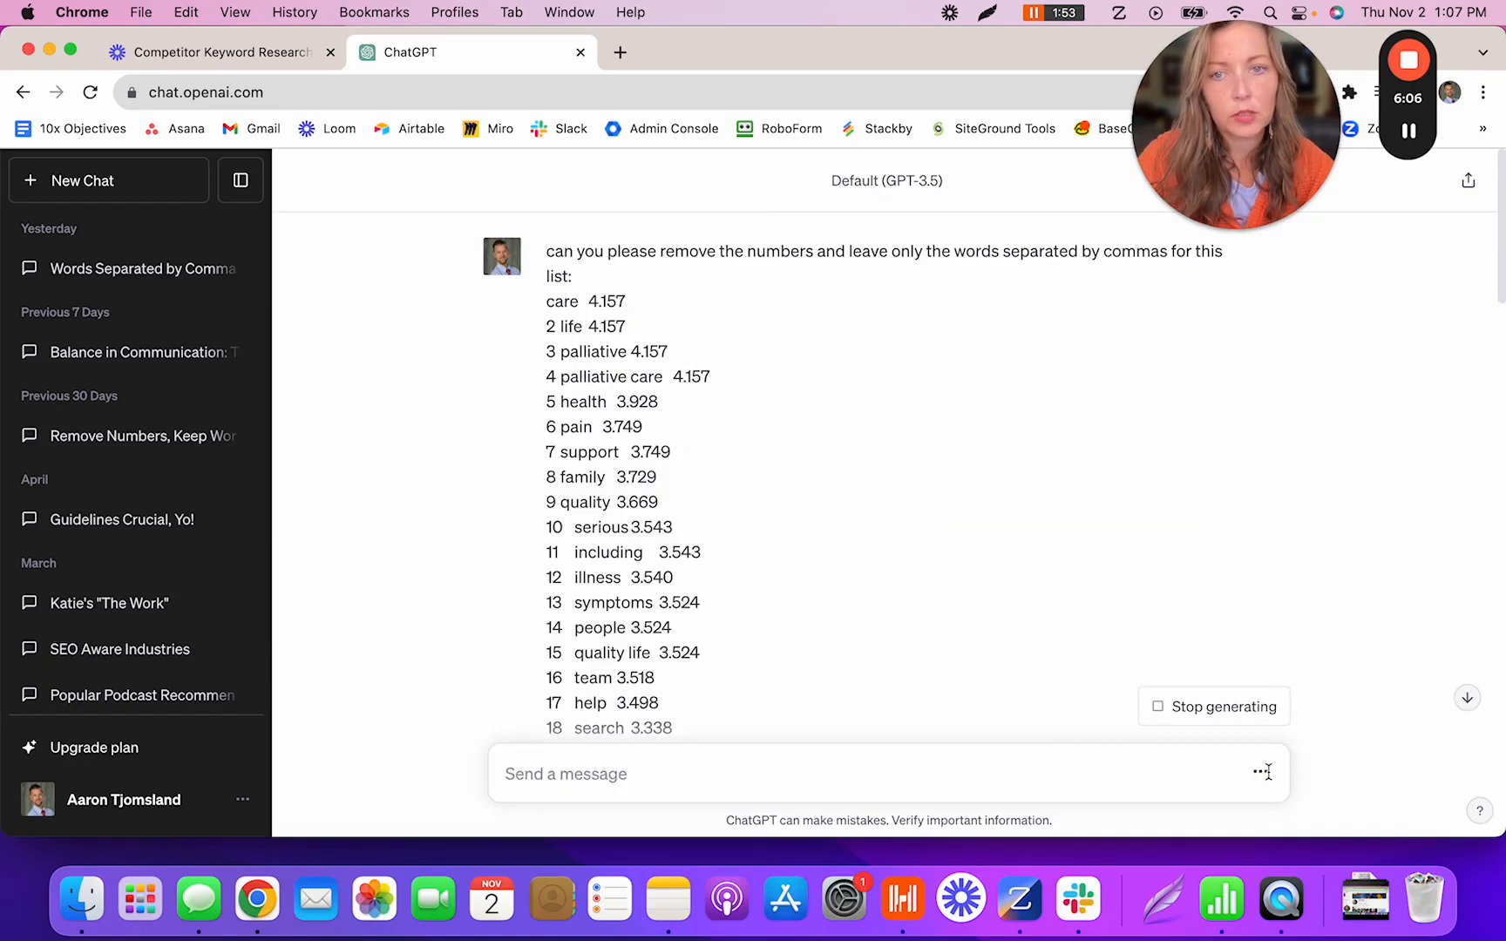
scroll(925, 562, down, 20)
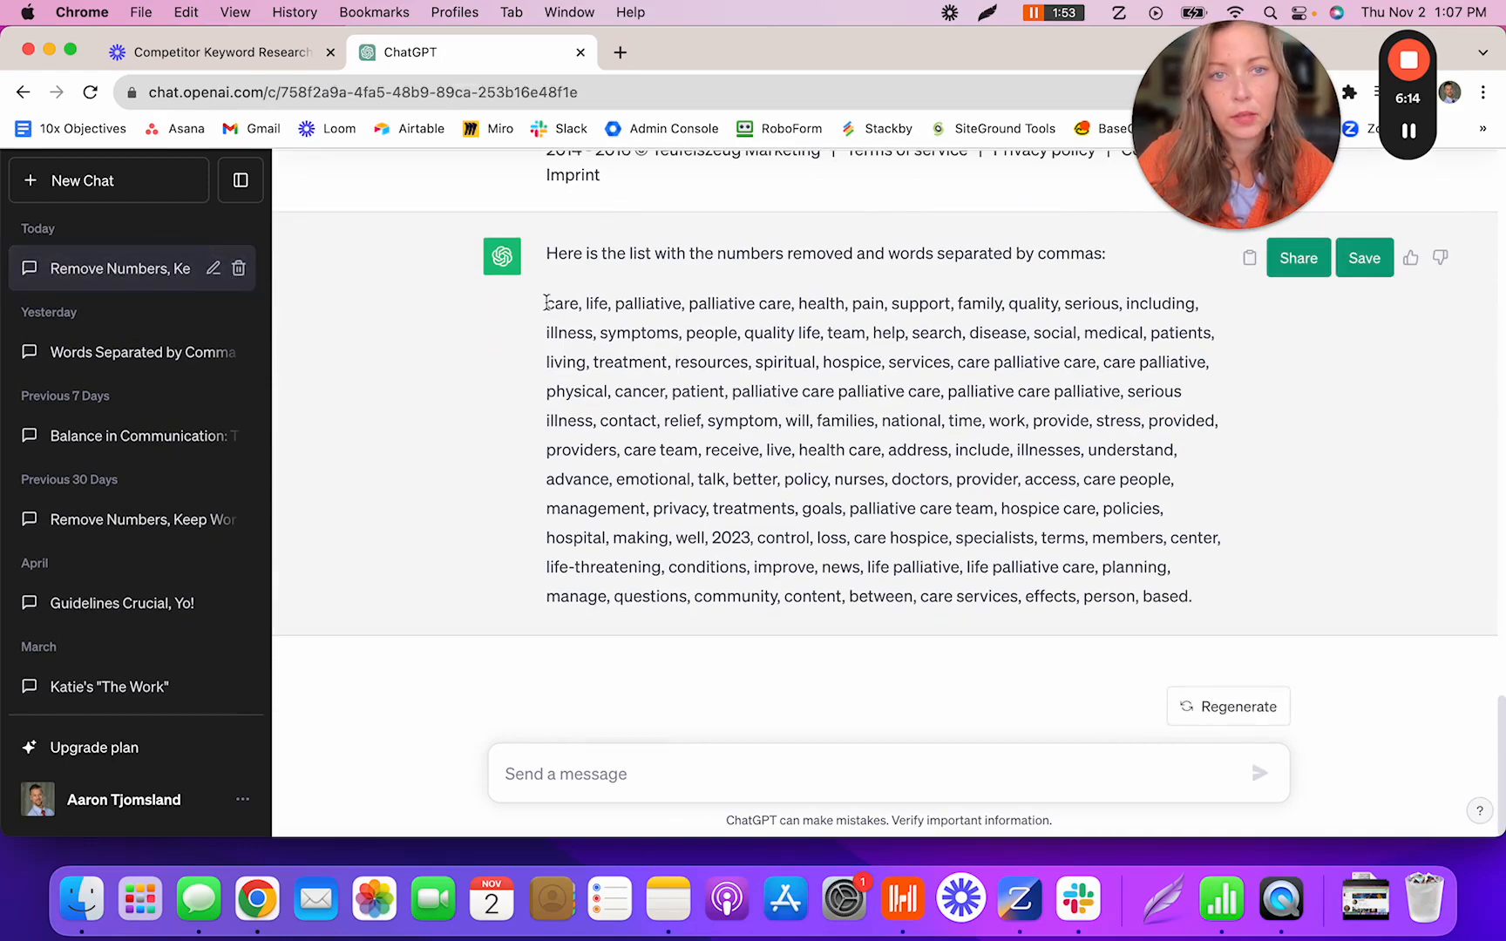
drag(550, 303, 1187, 599)
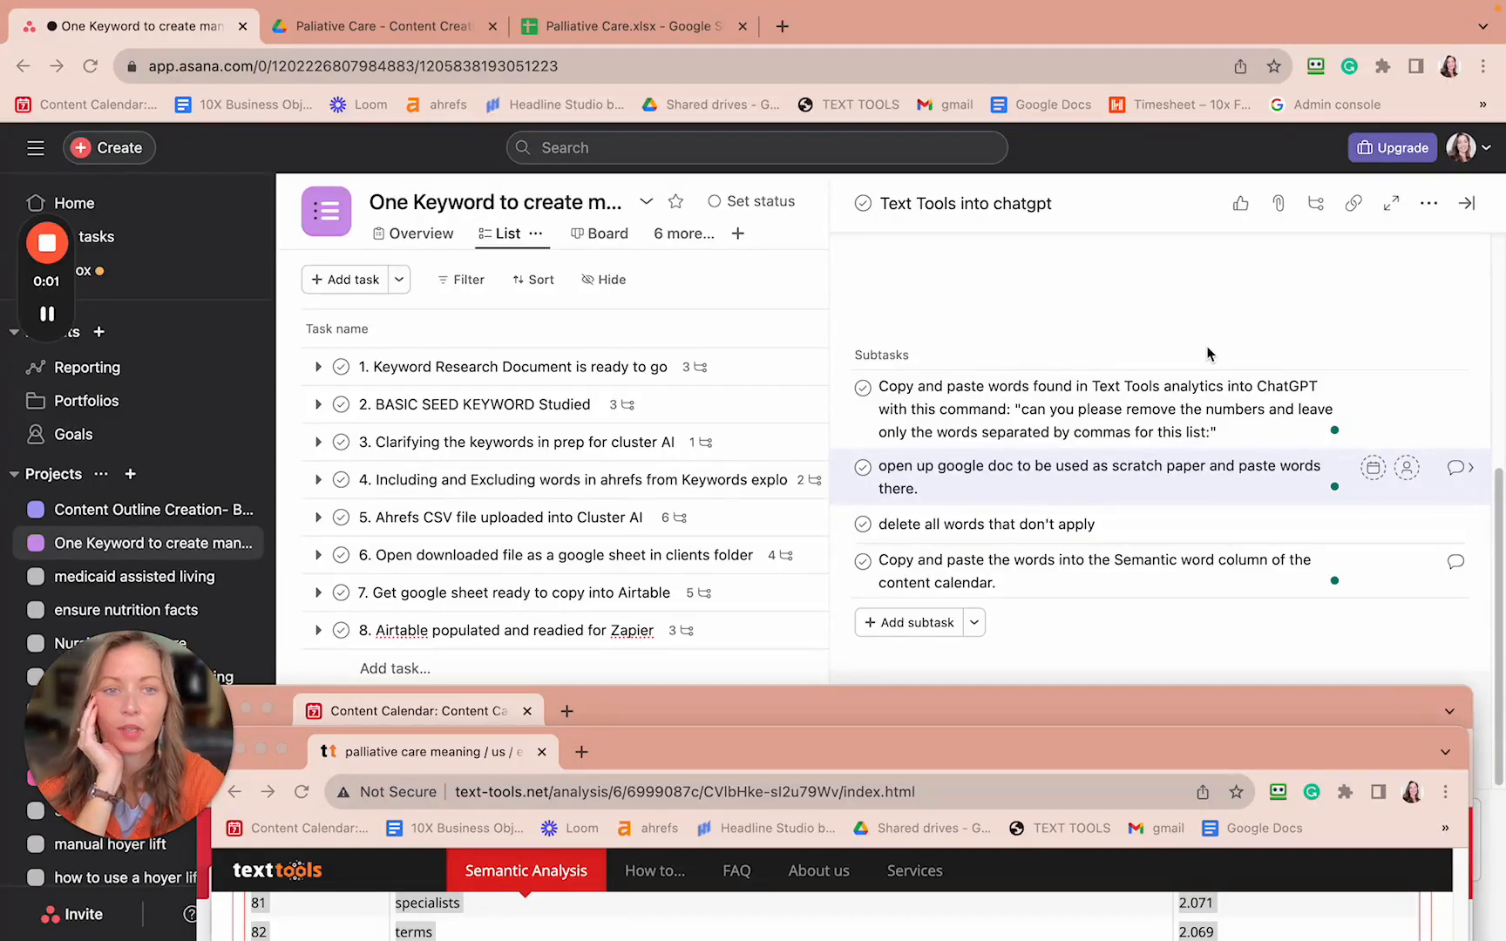
- Rearrange the Airtable and term table windows, opening a new tab and making Airtable full screen
click(1103, 707)
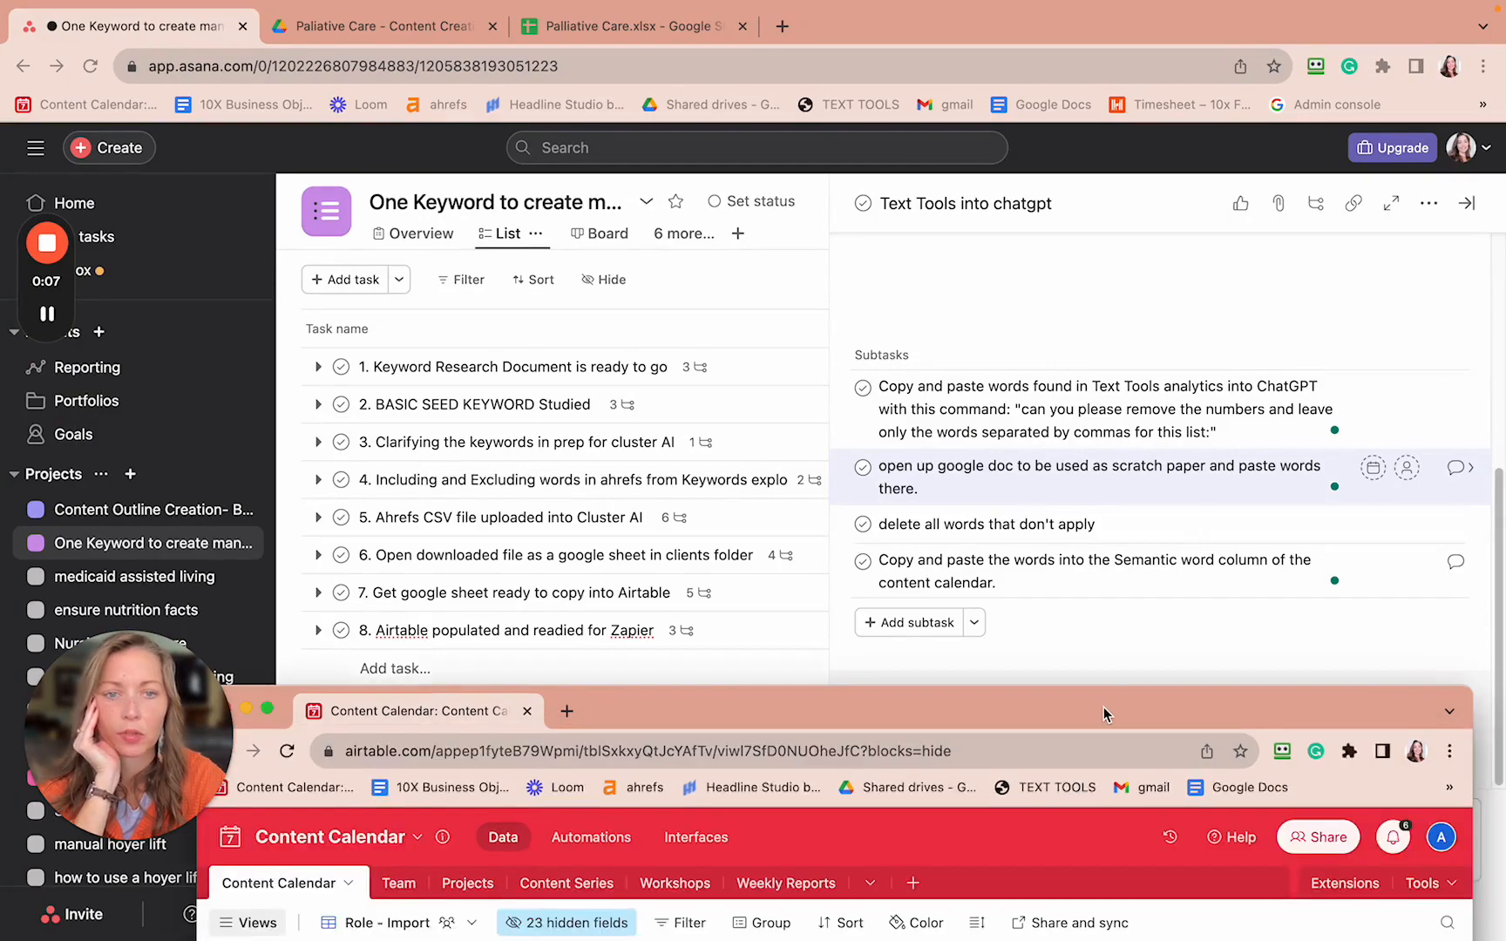
drag(1103, 706, 1218, 145)
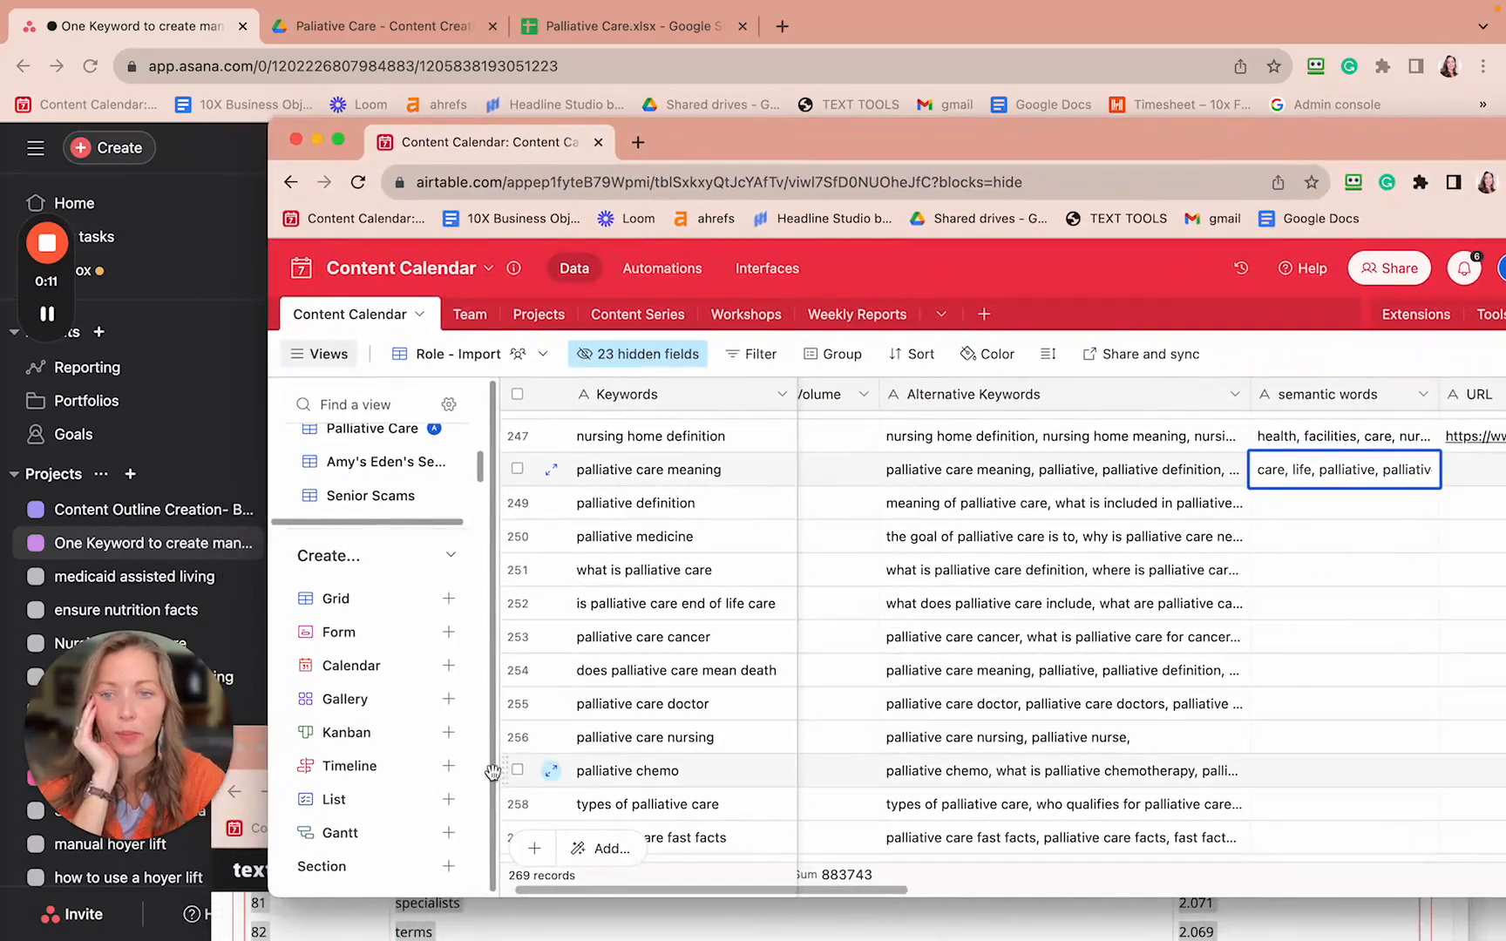
click(249, 763)
drag(671, 756, 723, 259)
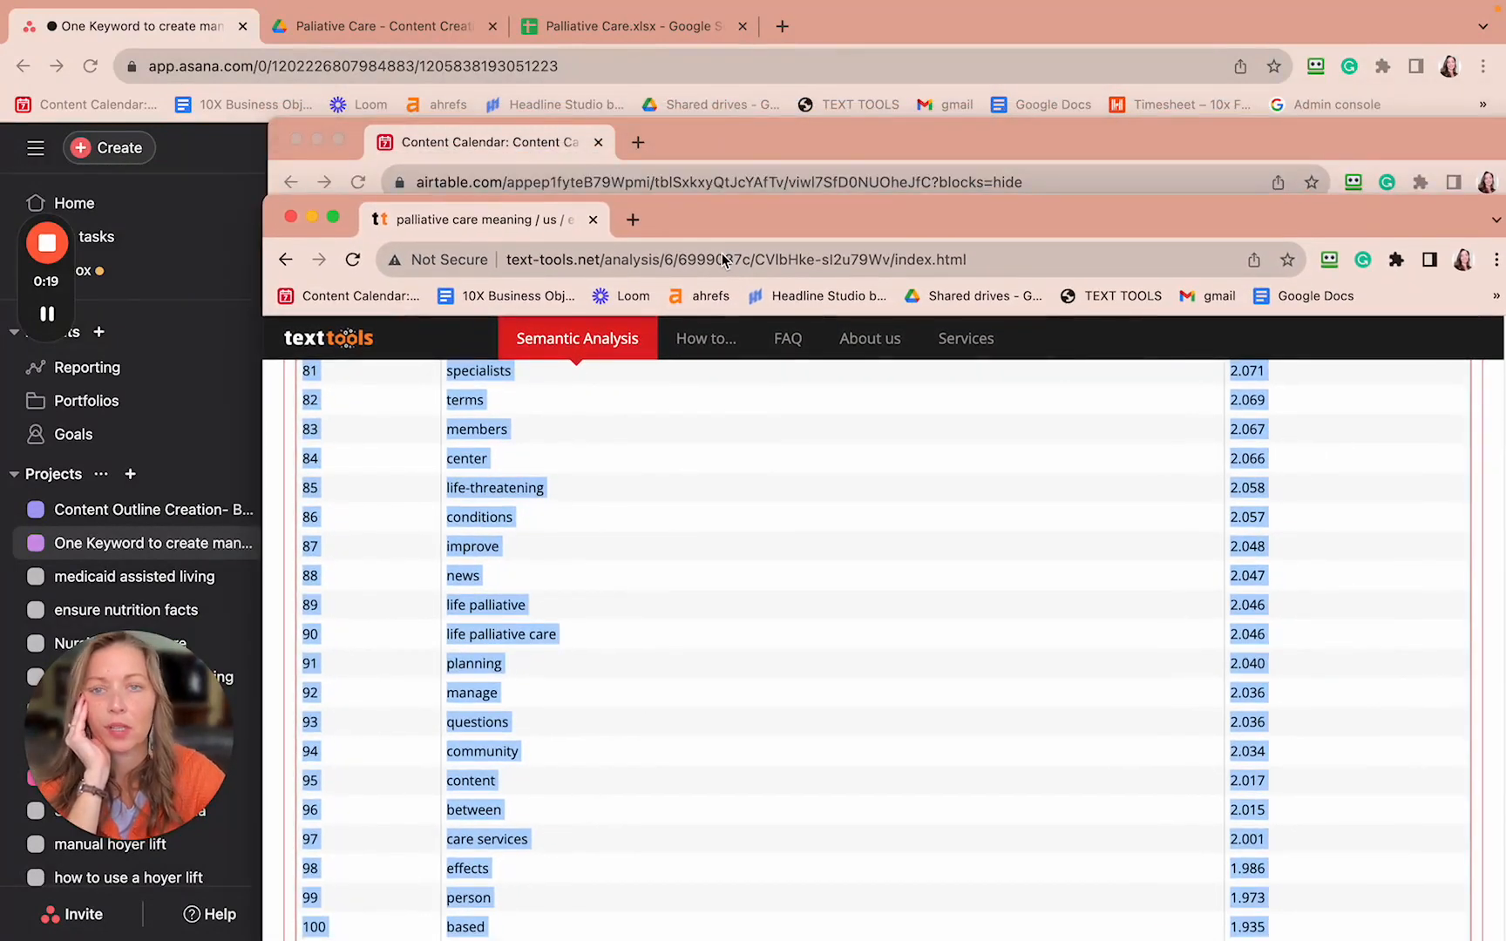
mouse_move(770, 13)
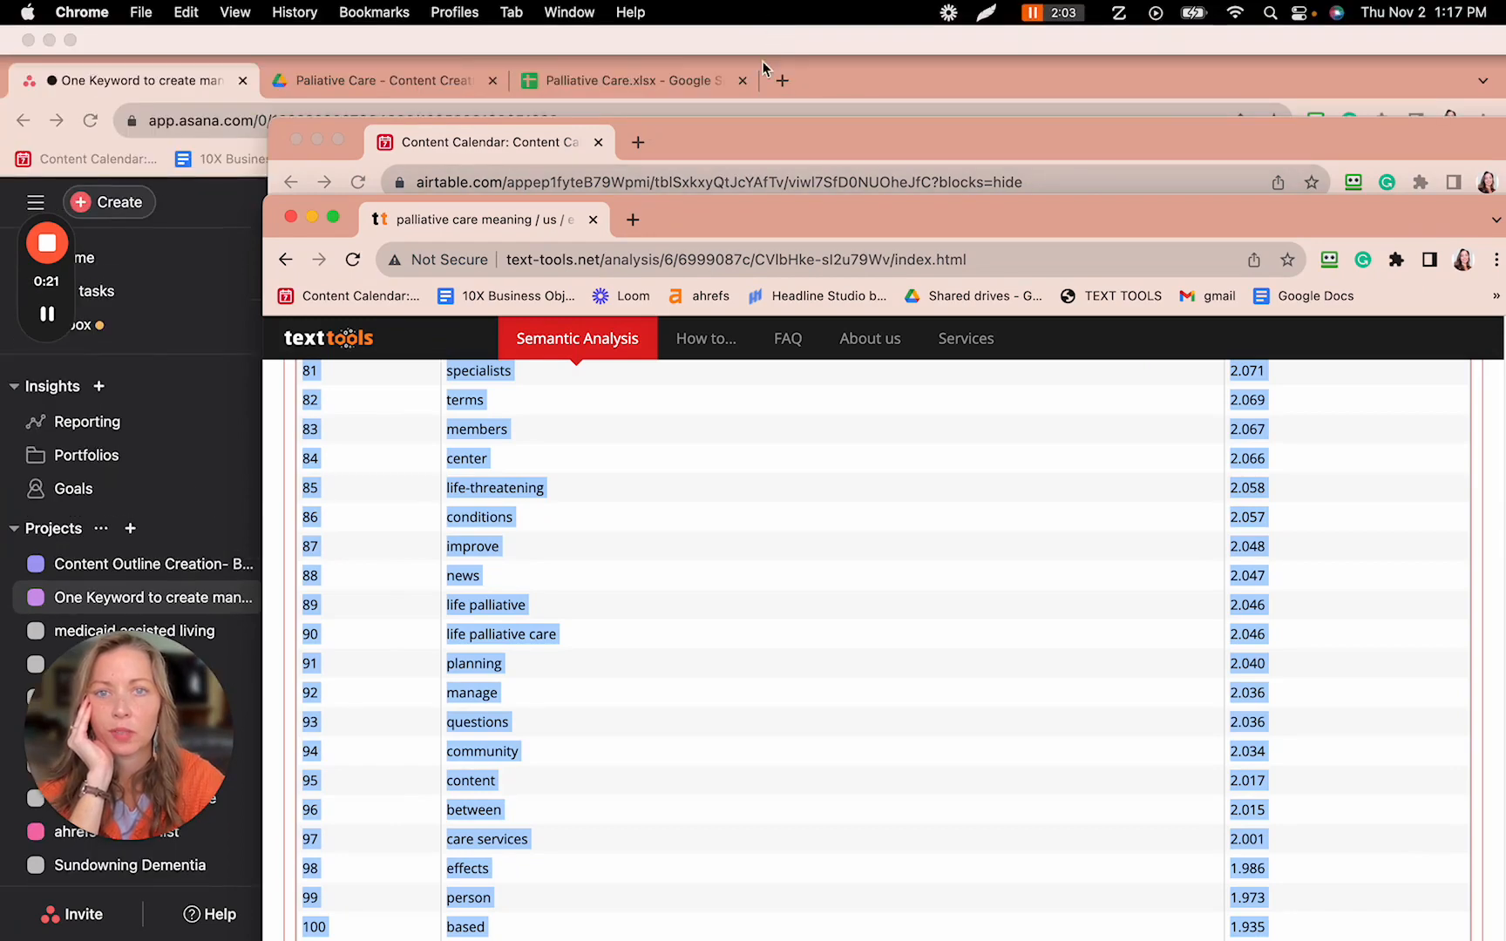
click(783, 80)
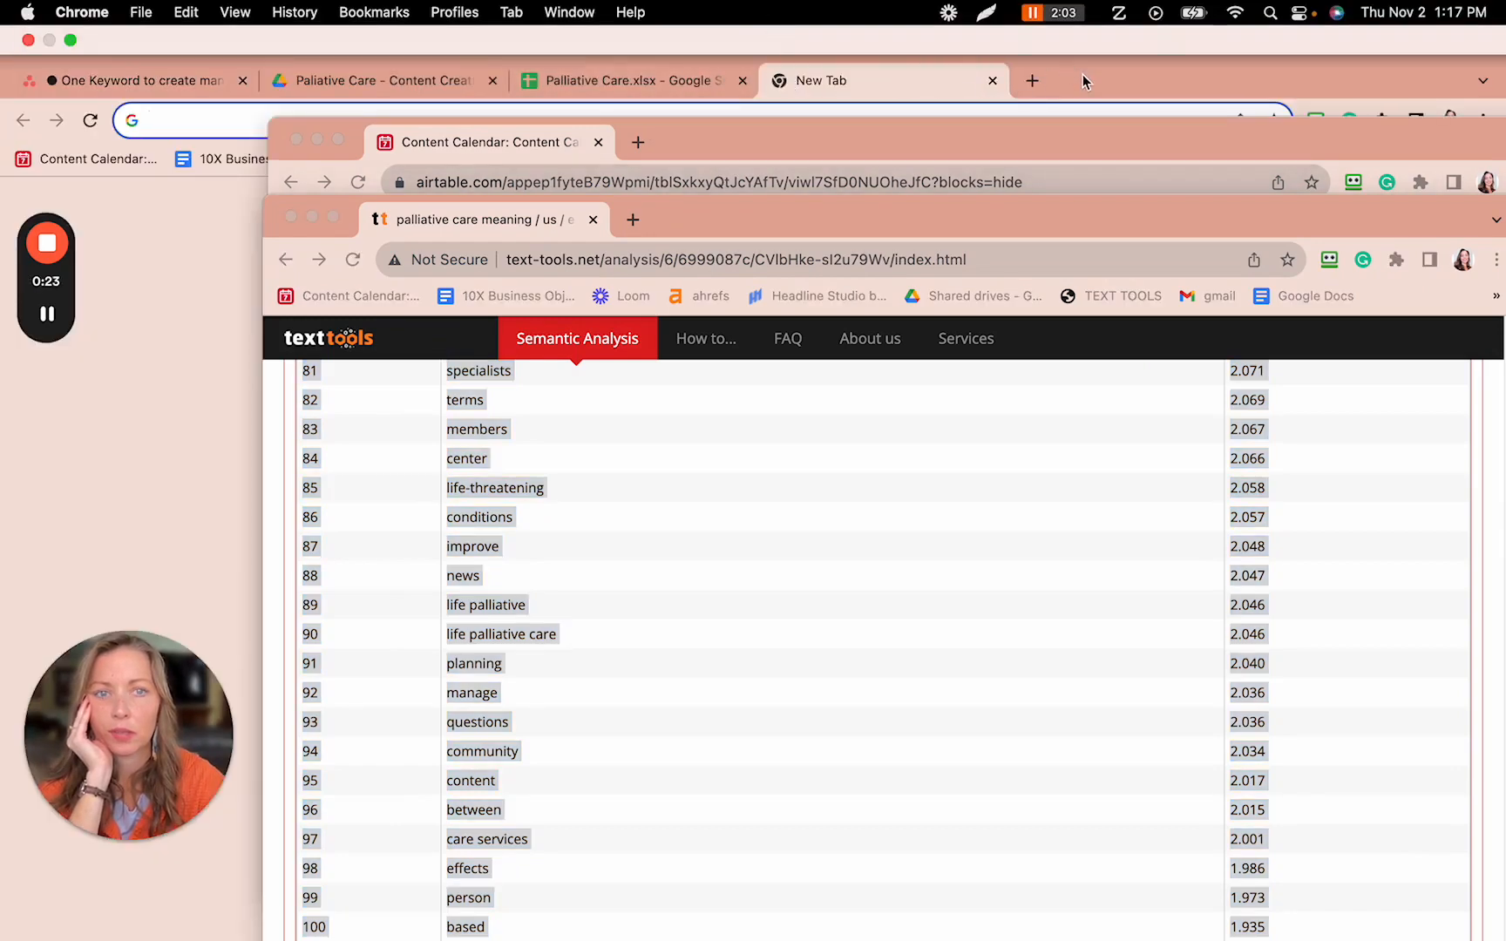
double_click(1156, 144)
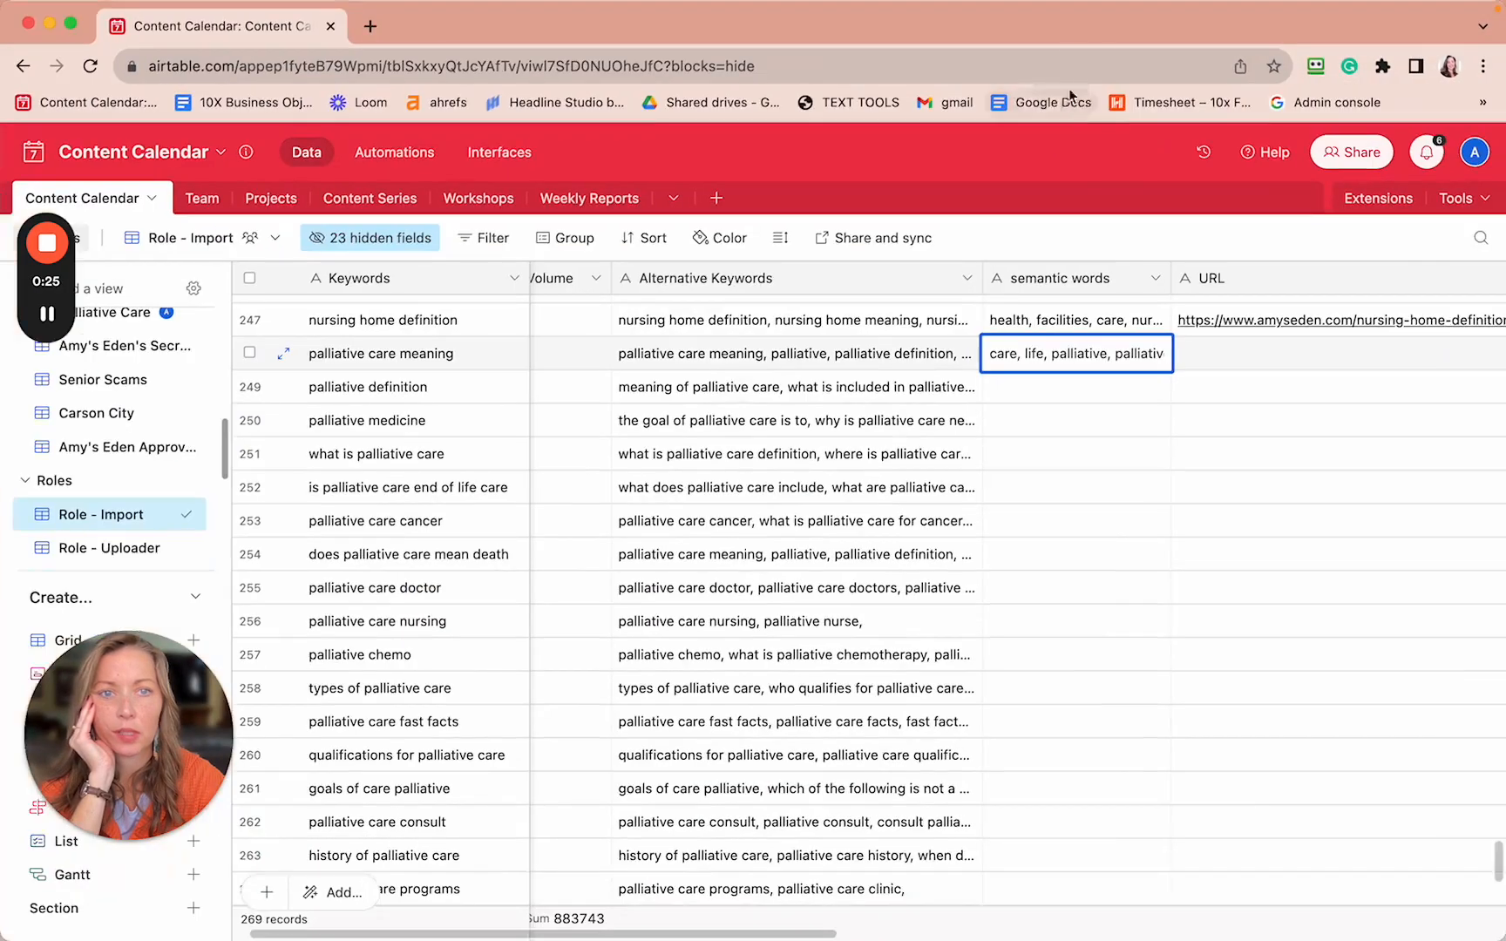
mouse_move(767, 33)
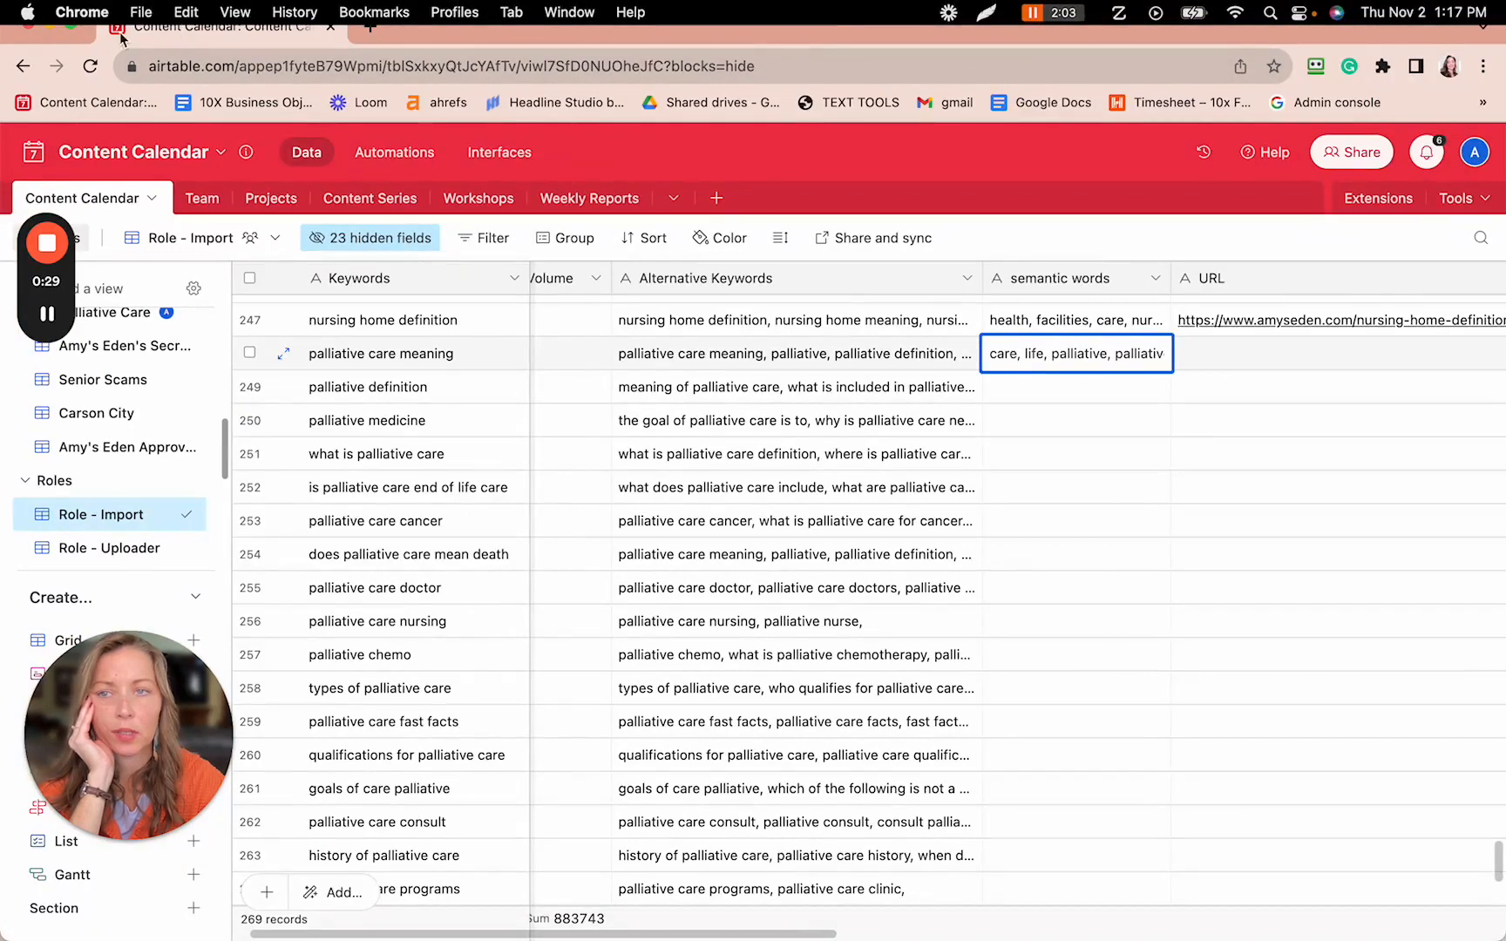
click(72, 29)
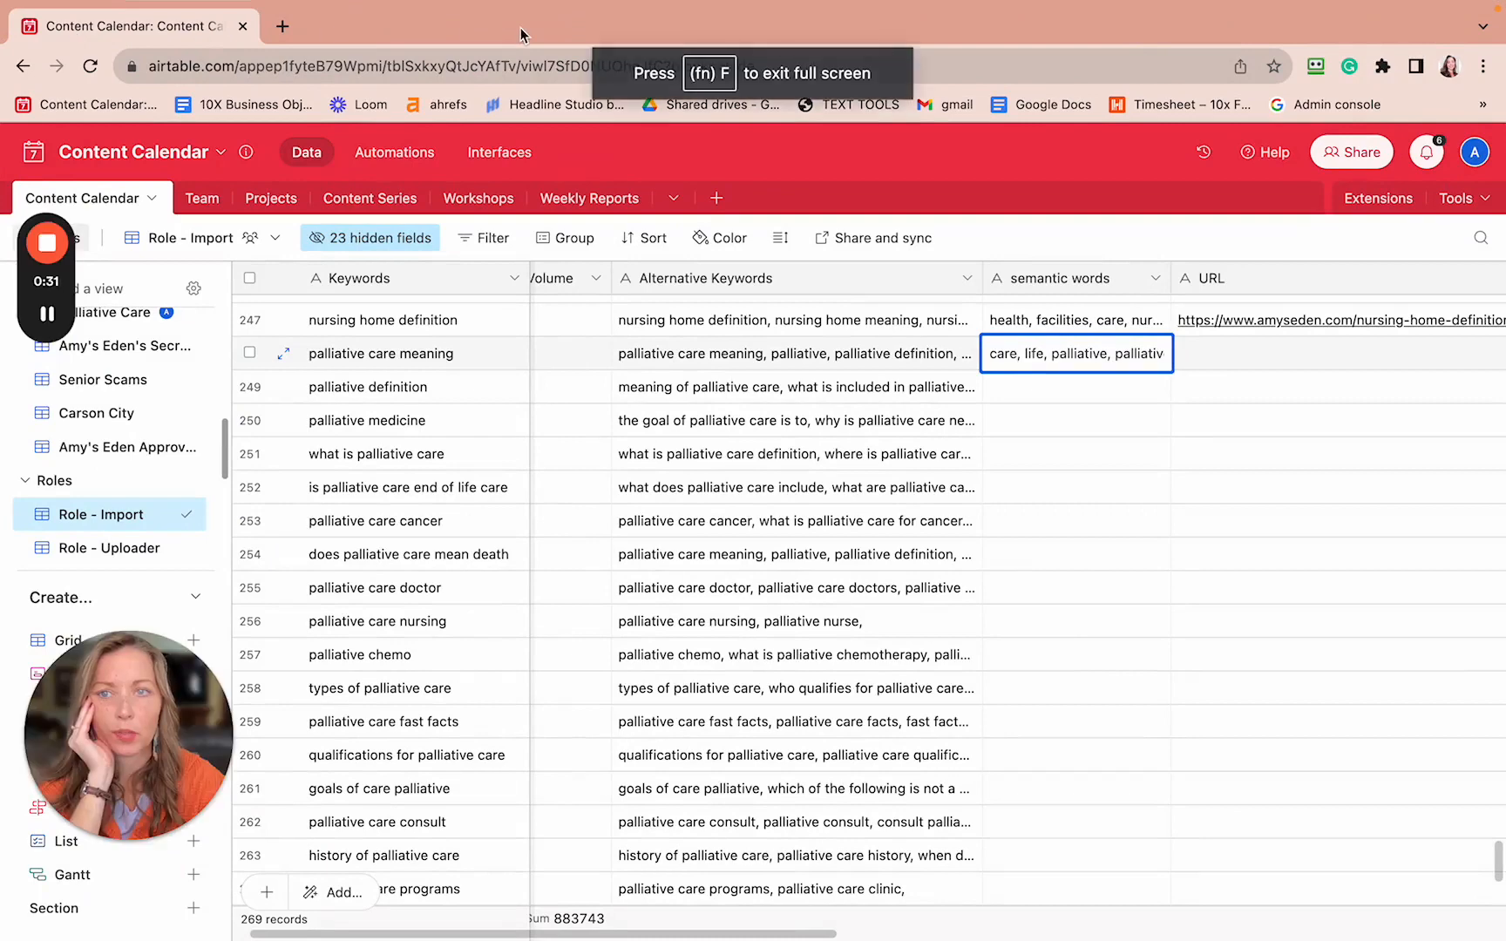
- From the Text Tools desktop, bring up the Google Docs start page
mouse_move(84, 5)
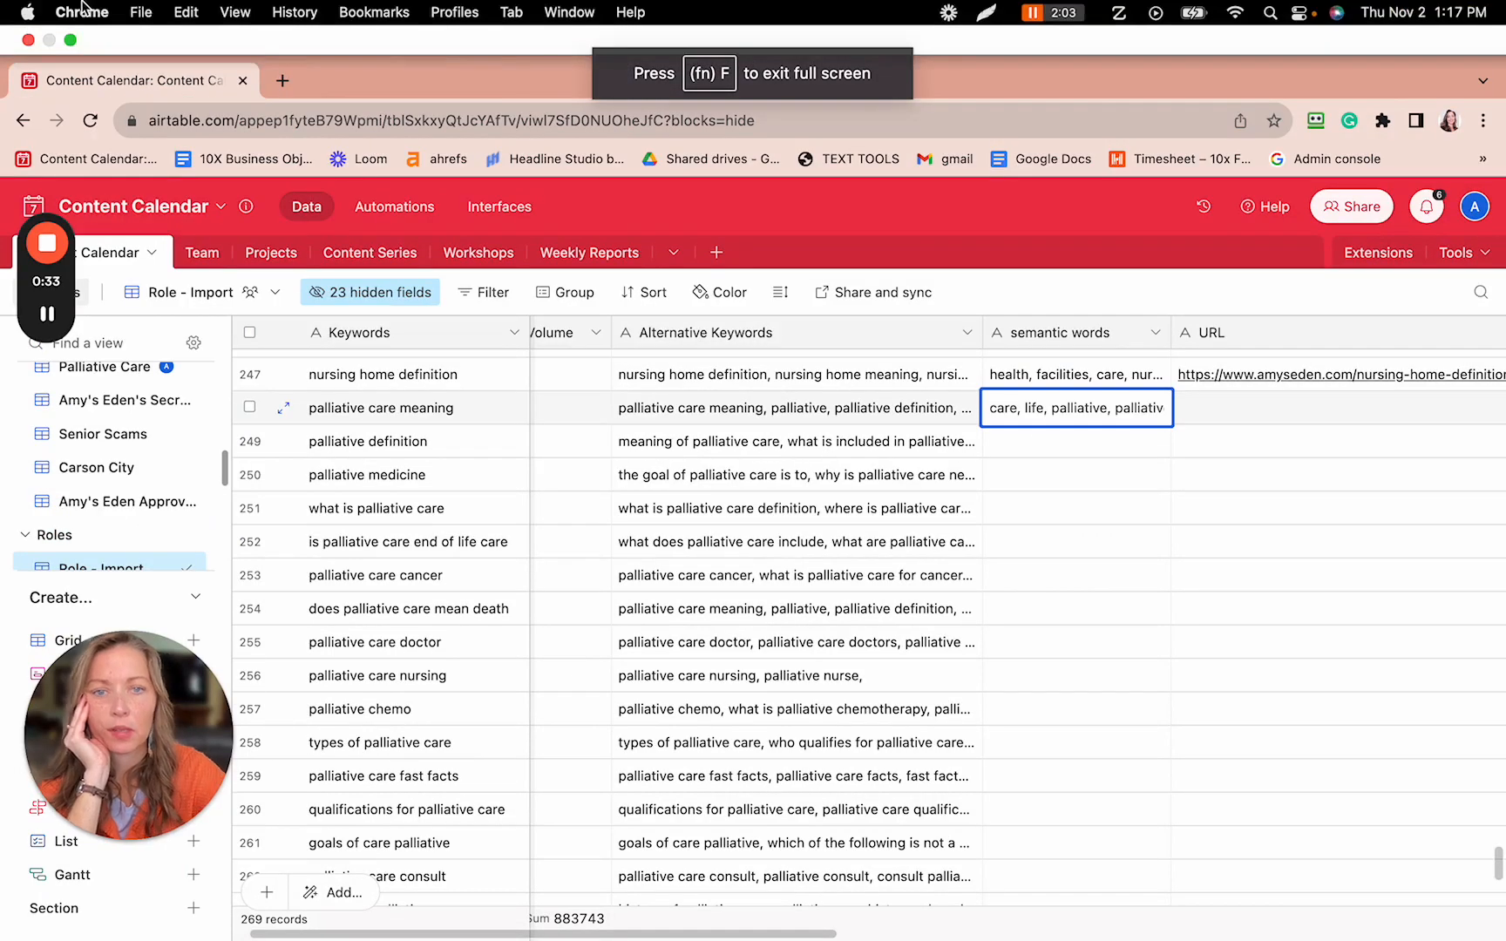
key(ctrl+Left)
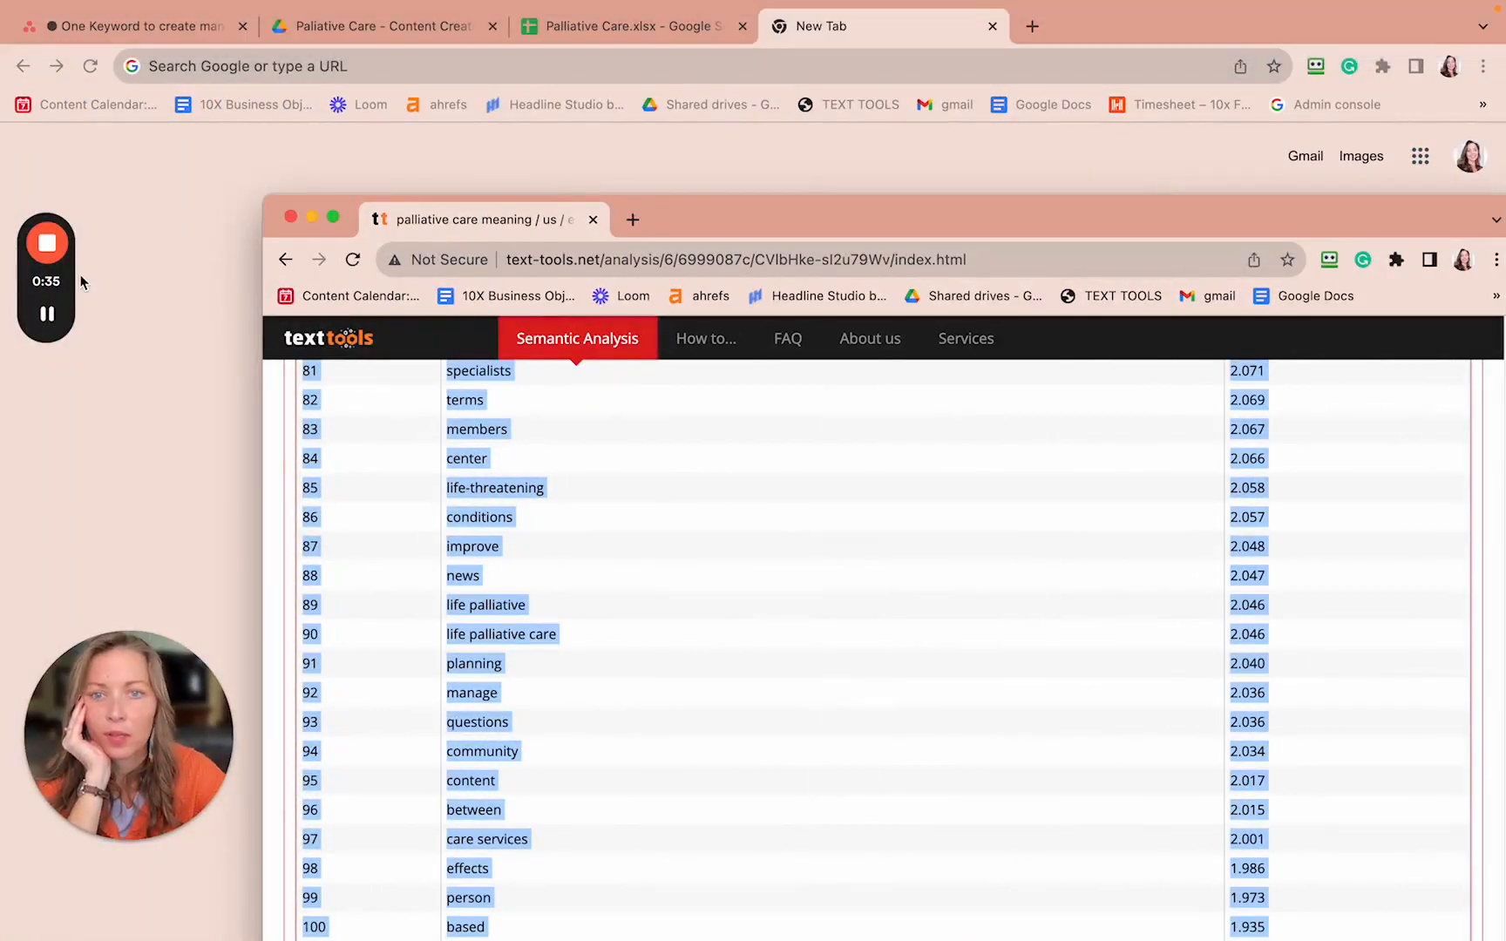
mouse_move(1034, 24)
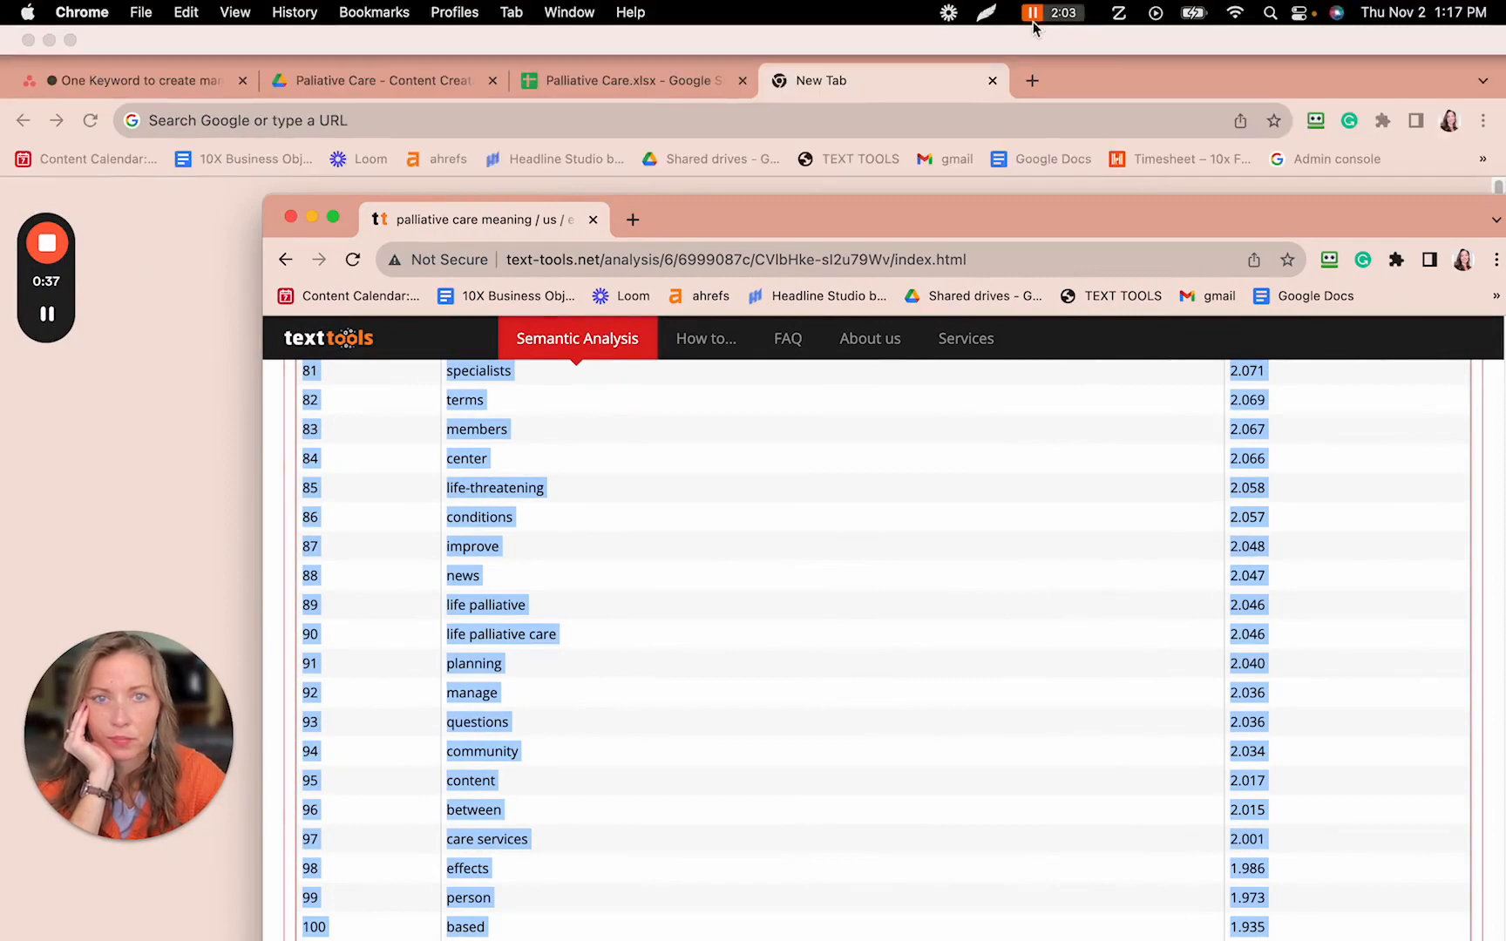
click(1040, 161)
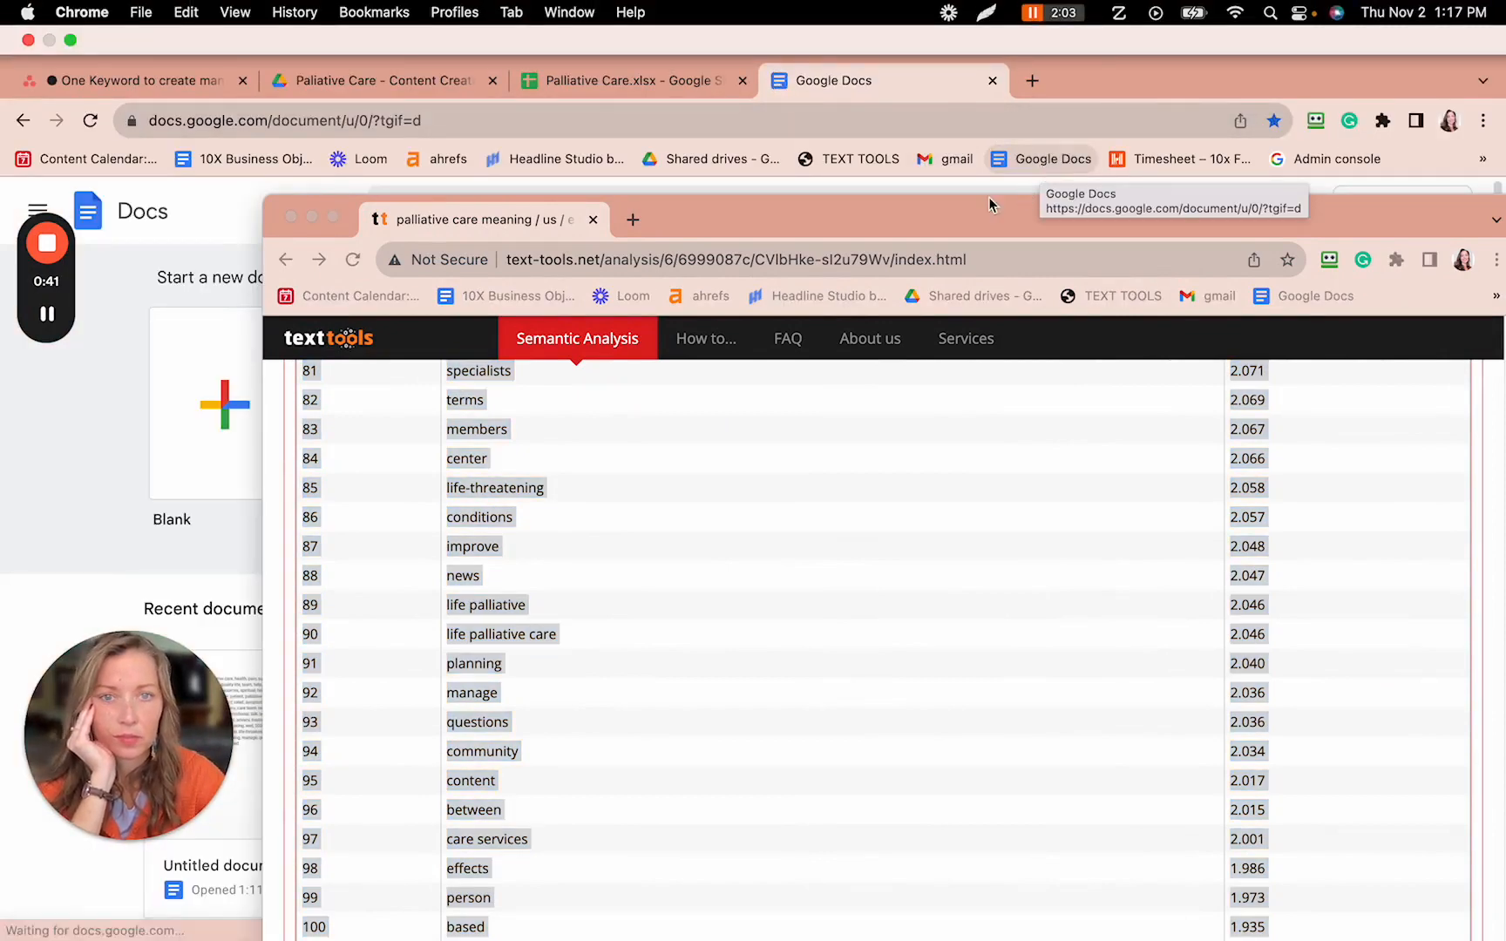
- Create a new blank Google Doc and delete the Loom link that got pasted into it
drag(928, 224, 952, 334)
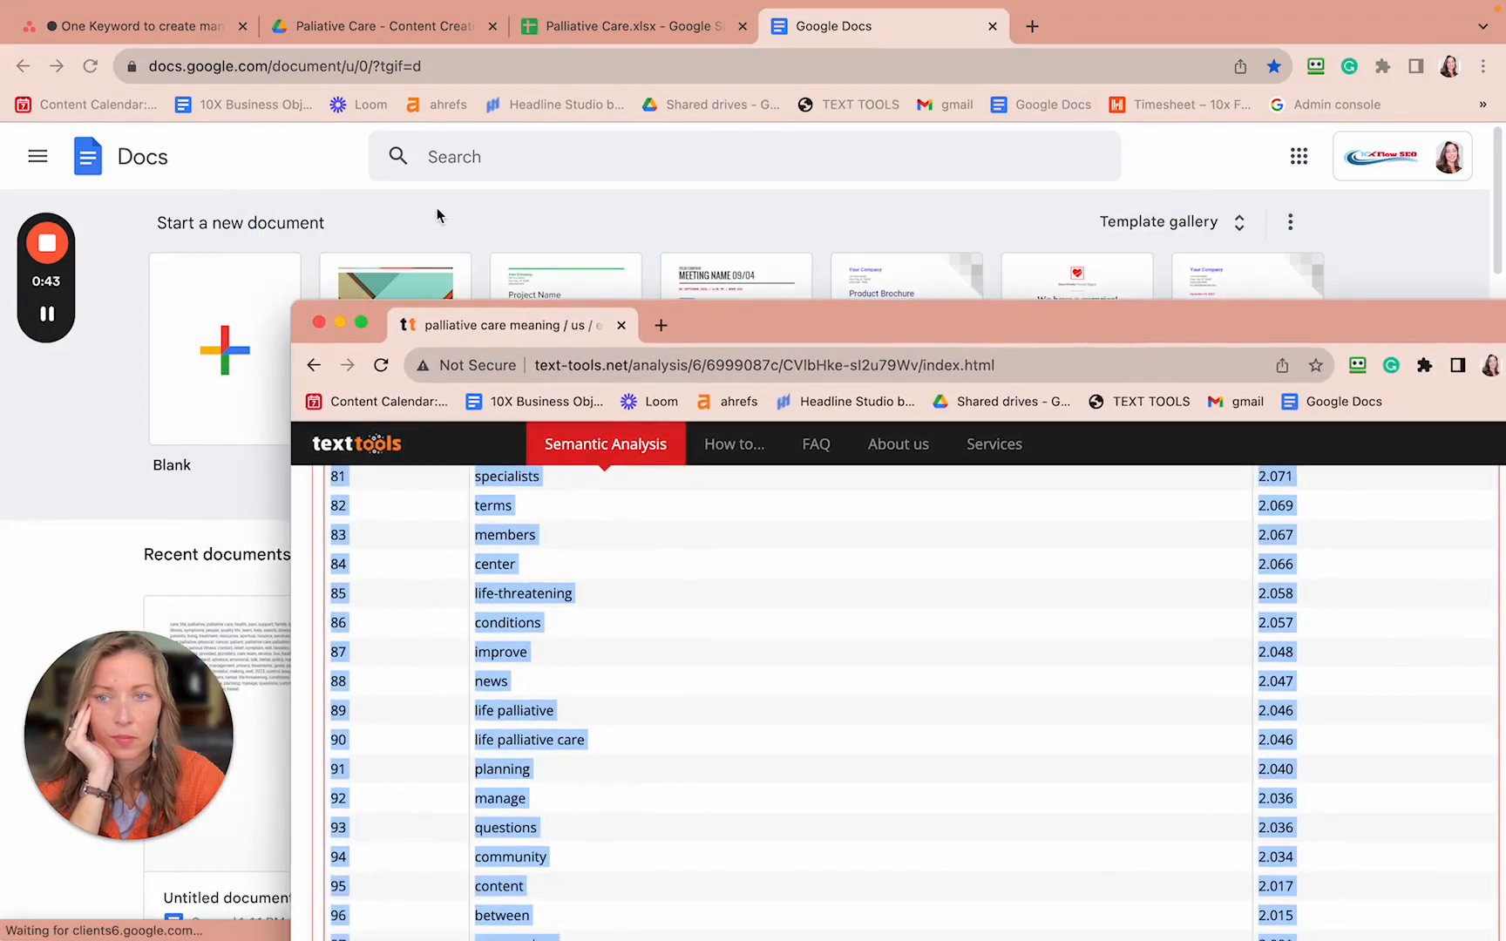
click(232, 357)
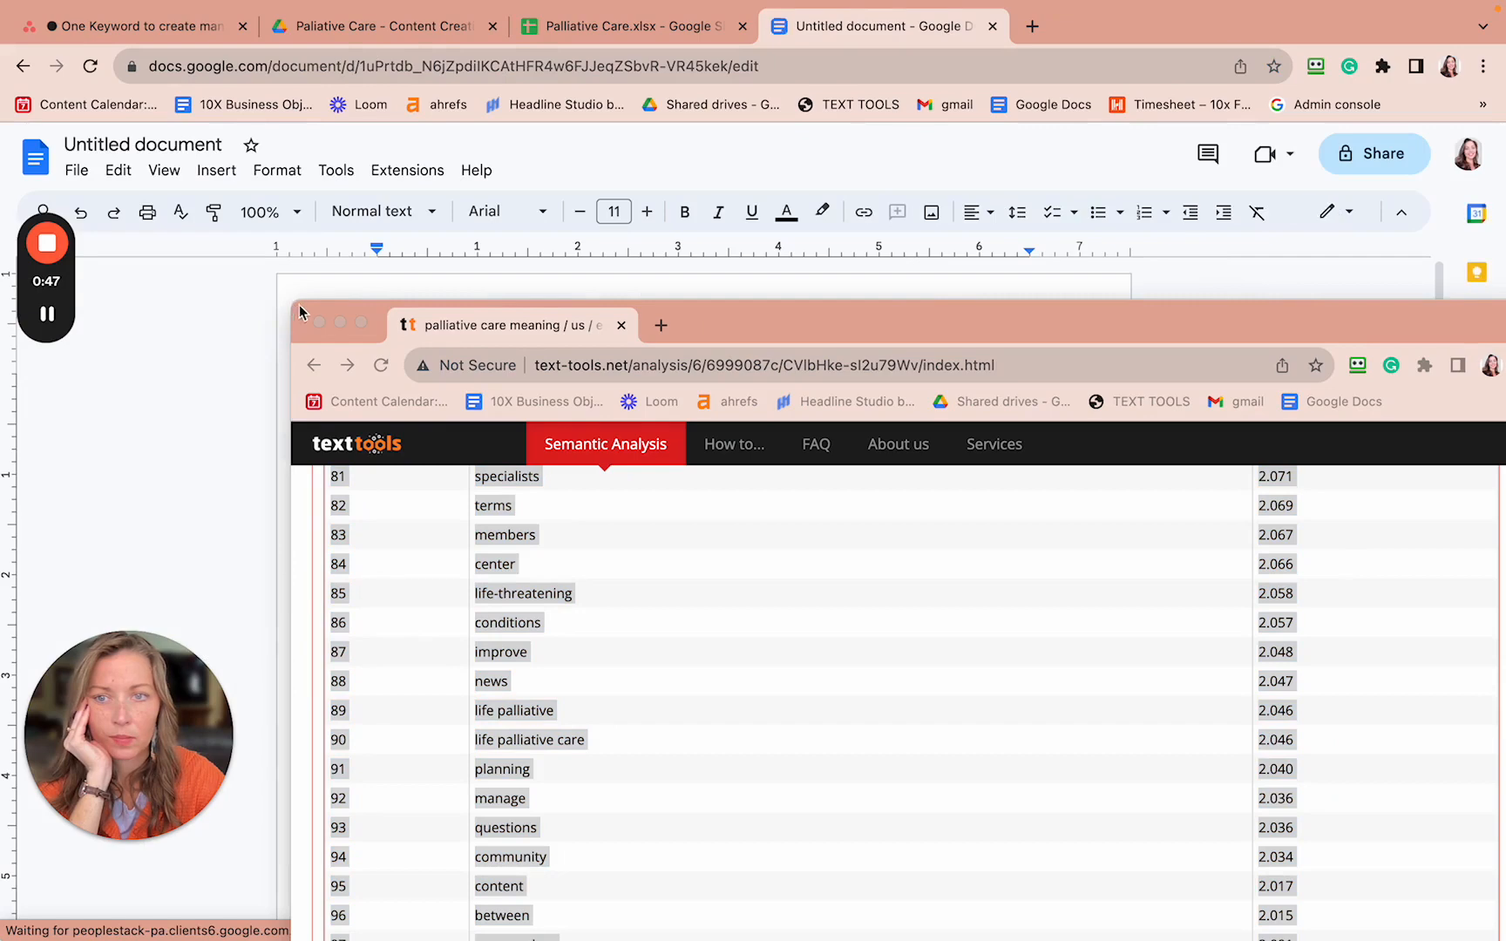
drag(907, 333, 770, 707)
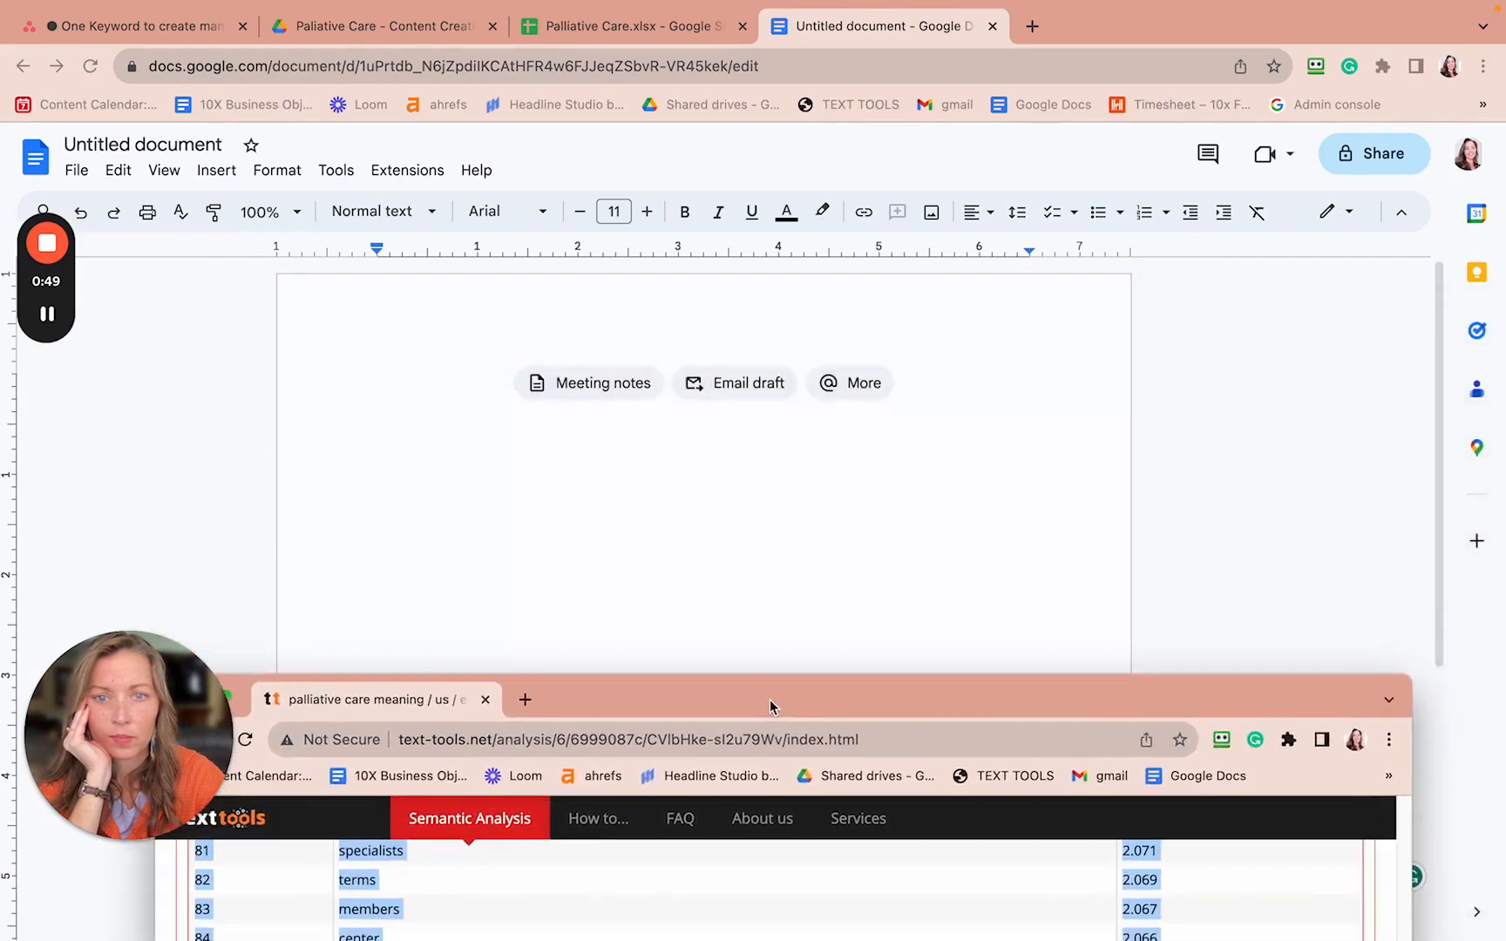
click(754, 461)
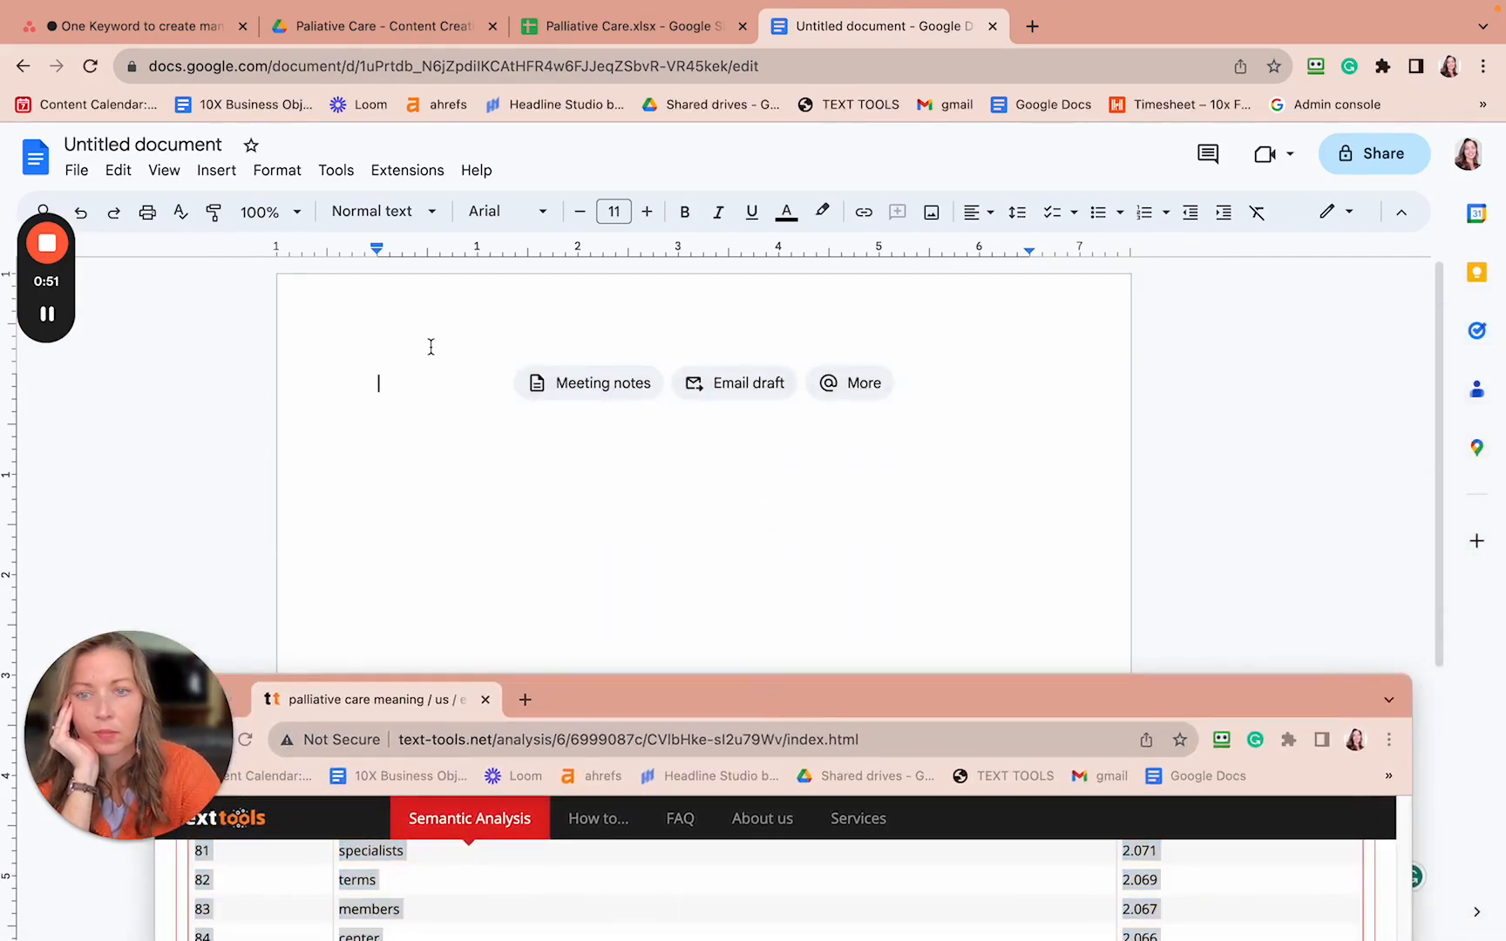
key(super+v)
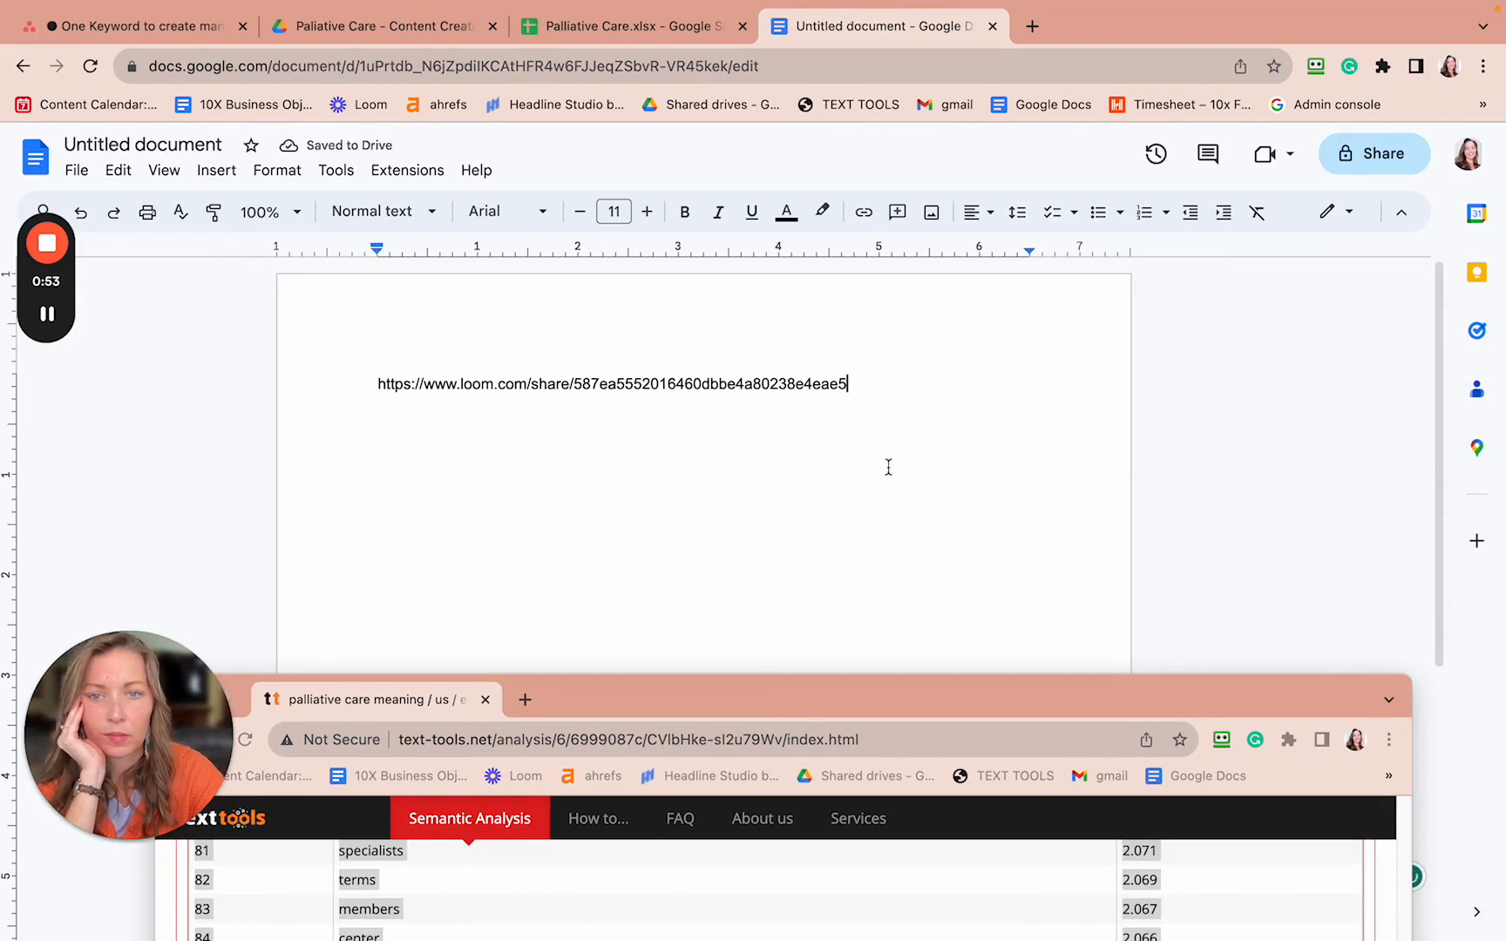
drag(860, 389, 352, 363)
key(BackSpace)
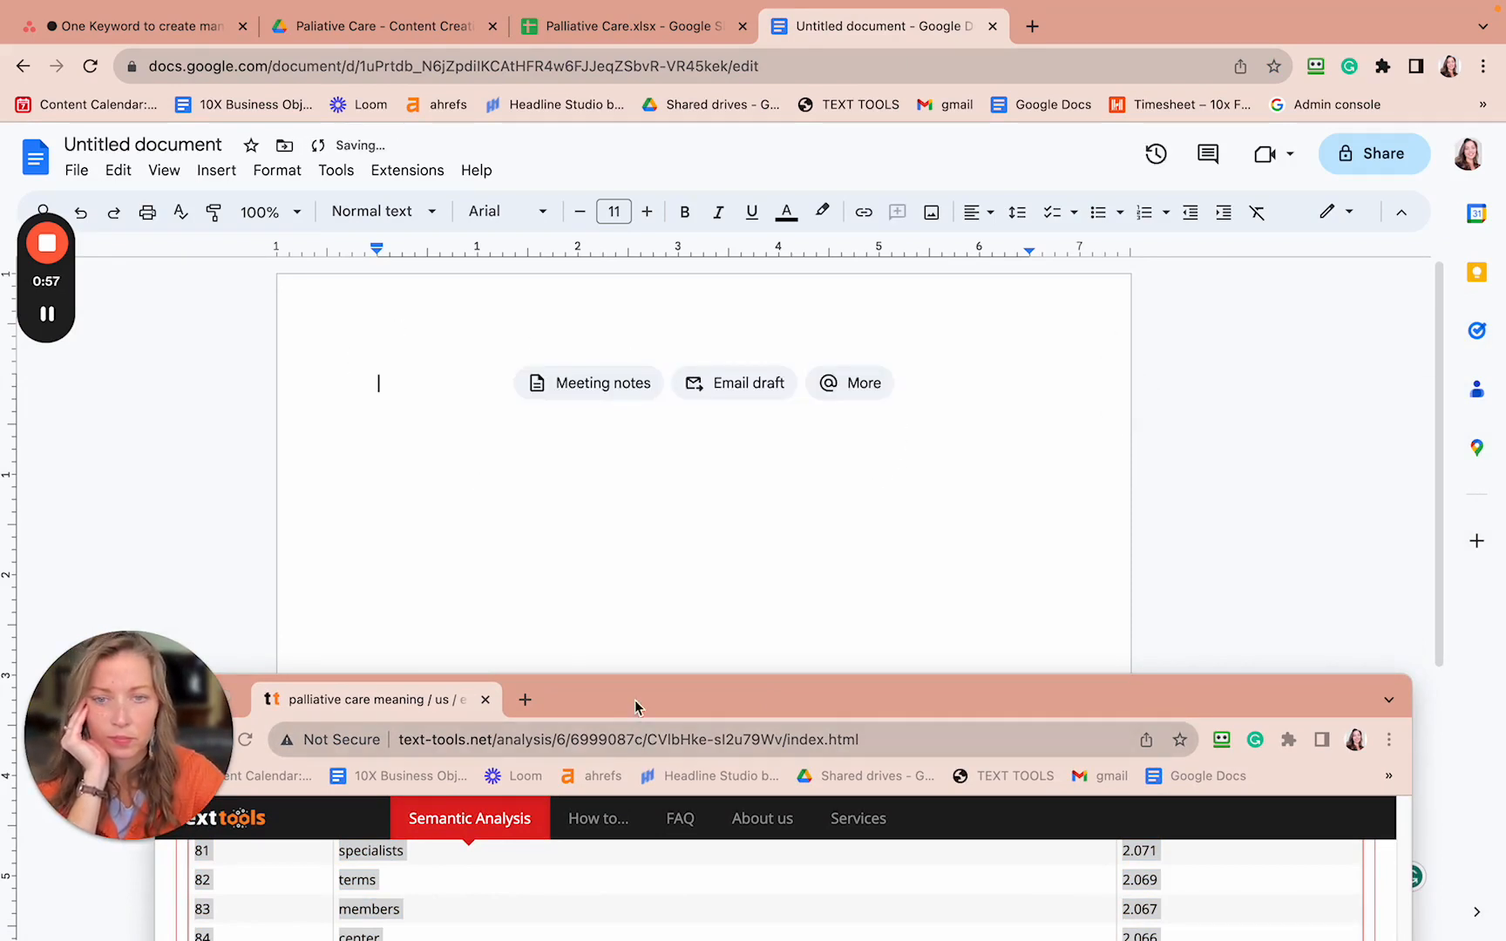
- Select the Text Tools keyword table starting from the term 'care'
drag(635, 707, 724, 83)
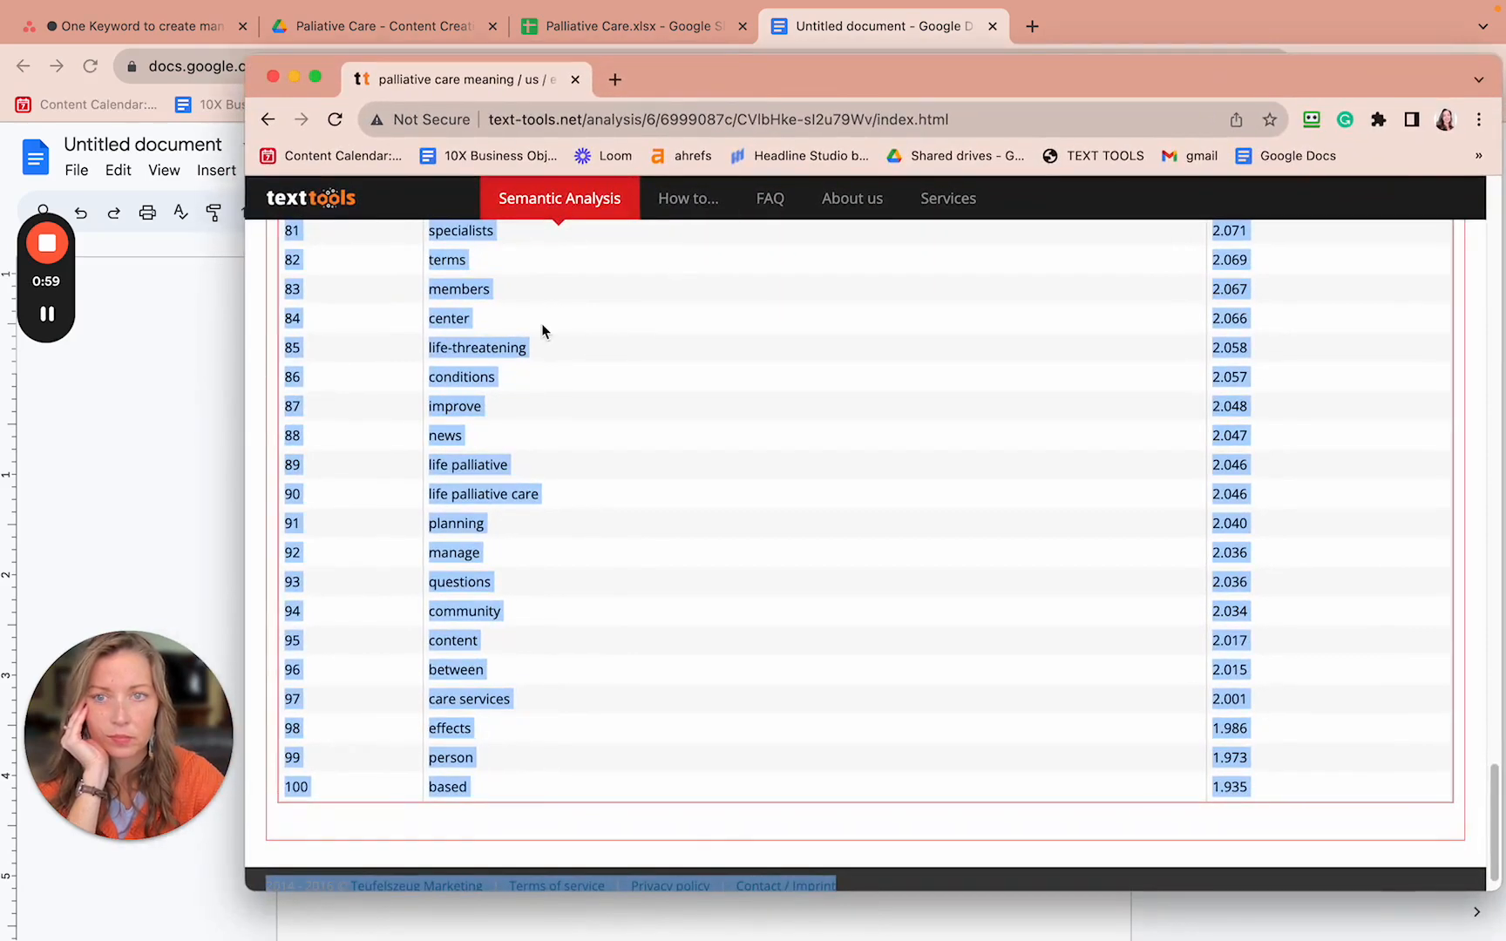
click(541, 331)
scroll(541, 331, up, 20)
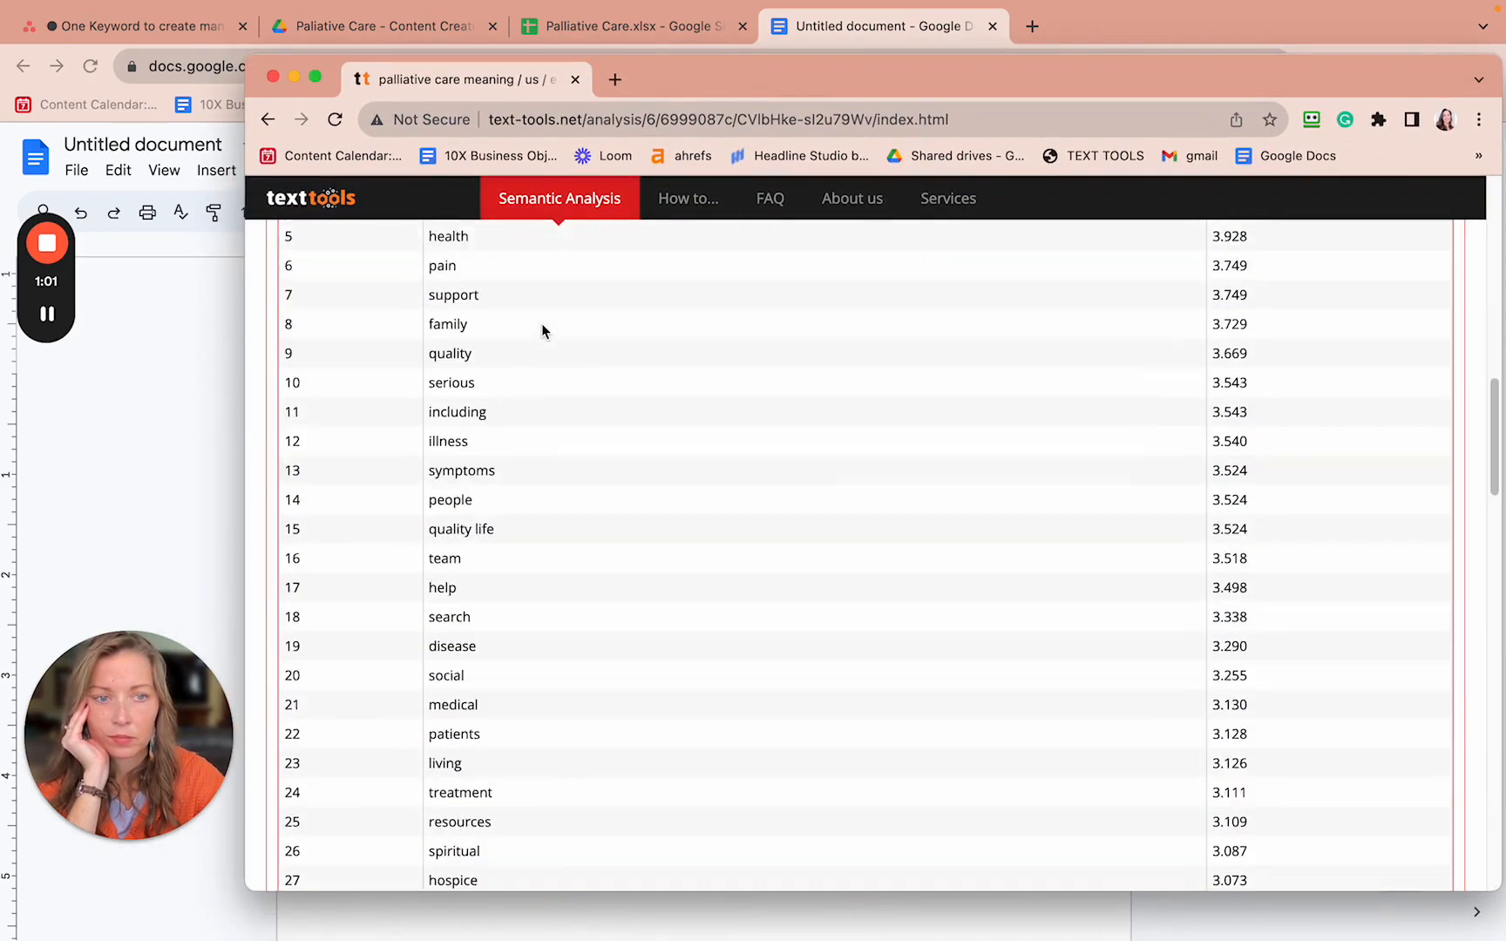
scroll(542, 323, up, 10)
scroll(541, 326, down, 10)
scroll(542, 326, up, 5)
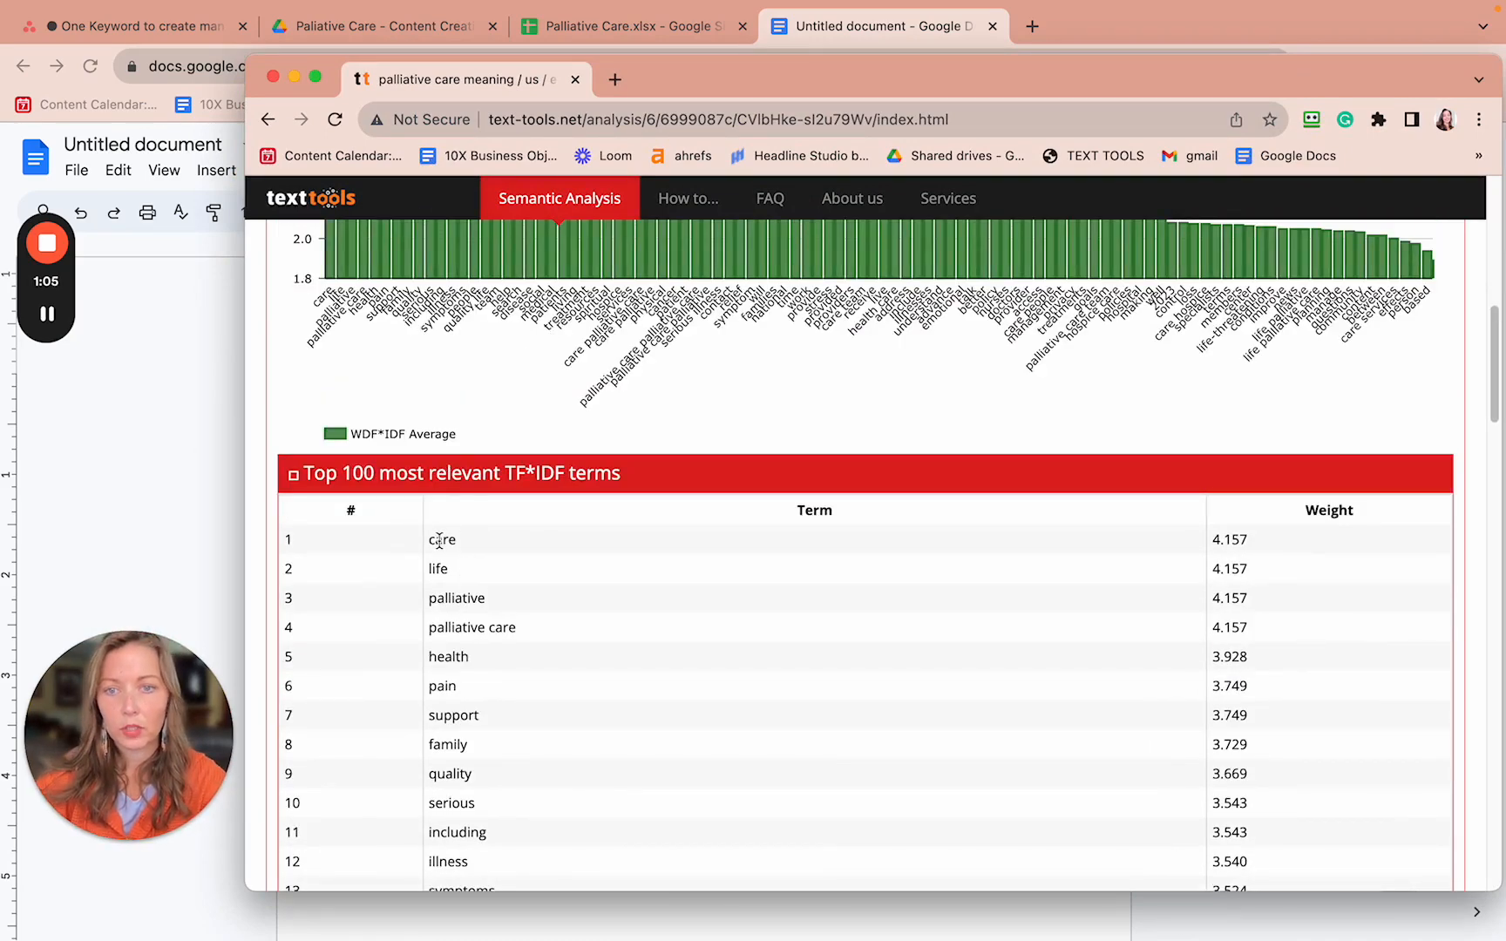
drag(429, 541, 1043, 902)
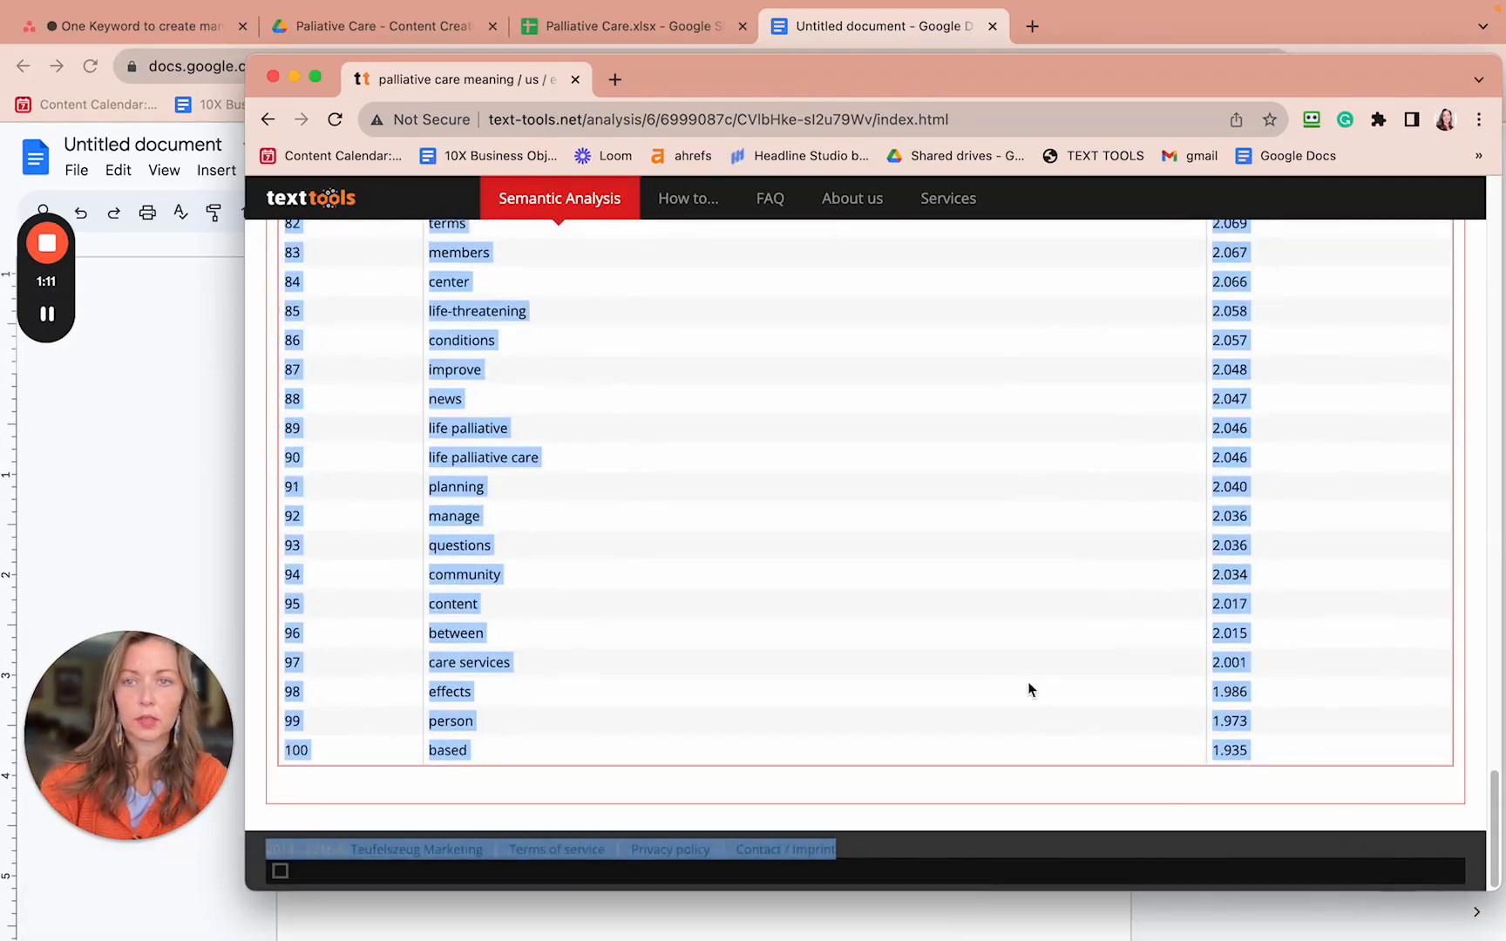
- Trial-paste the keyword table into the Untitled doc, undo it, and return to Airtable
click(838, 29)
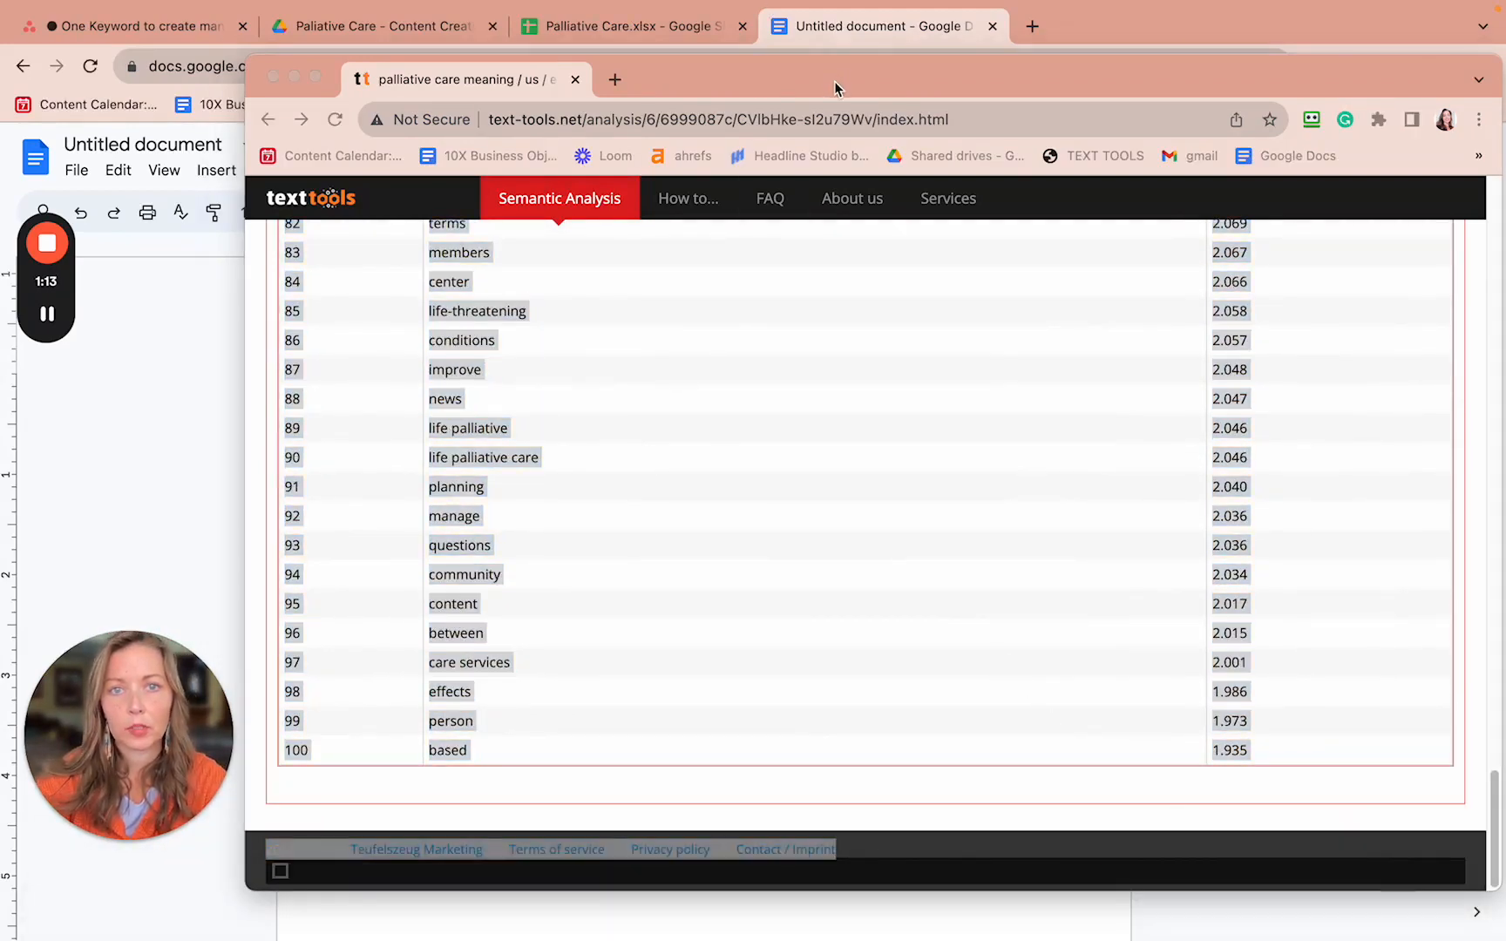
drag(834, 88, 1492, 232)
click(636, 551)
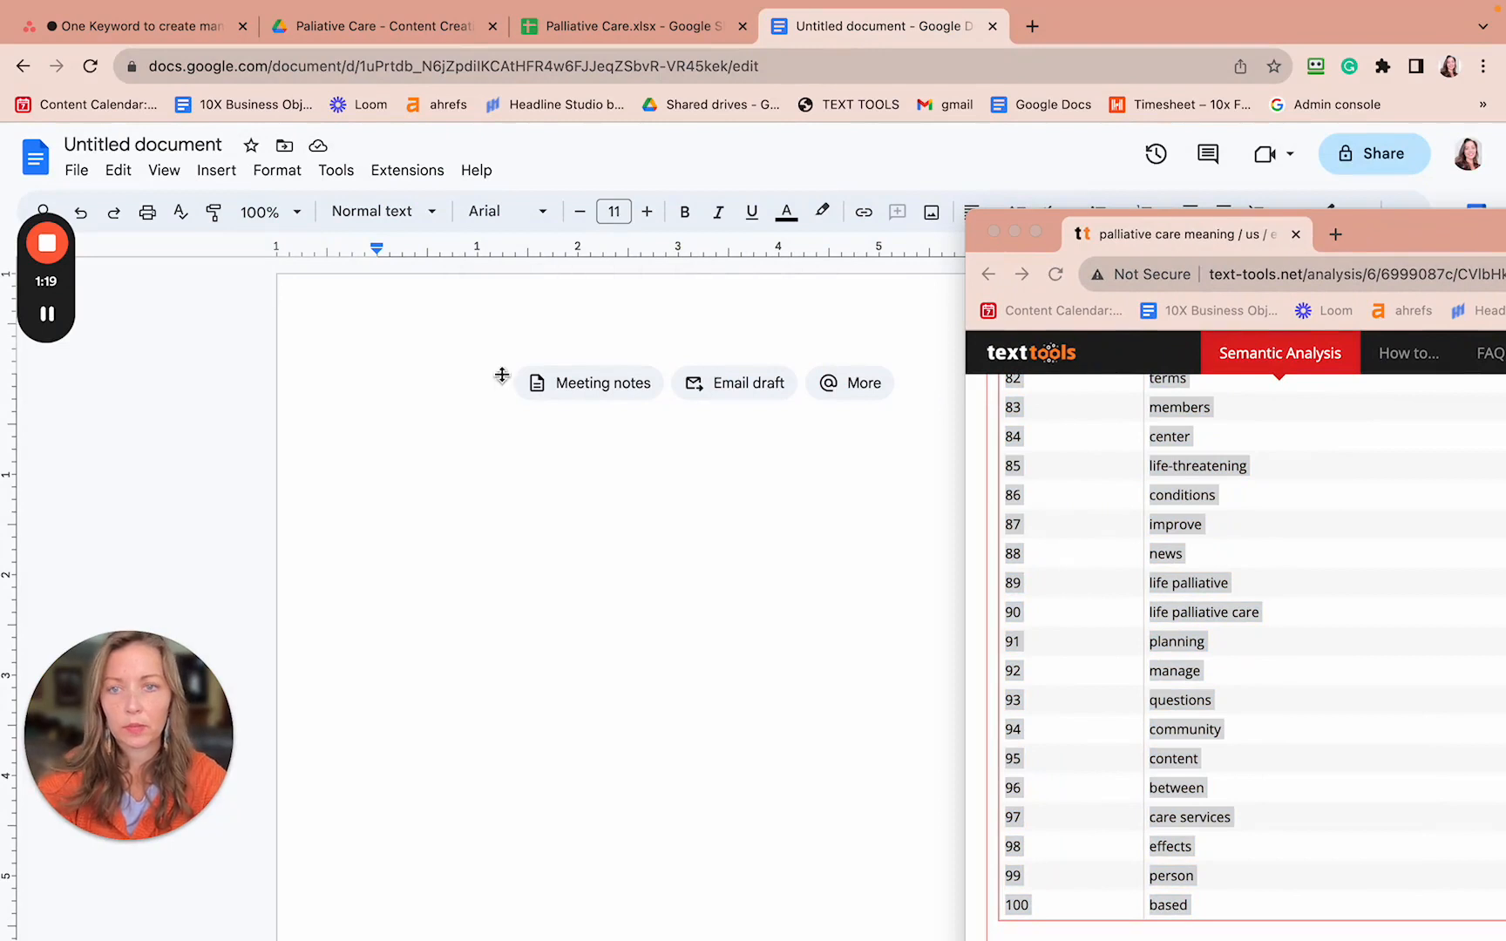
key(super+v)
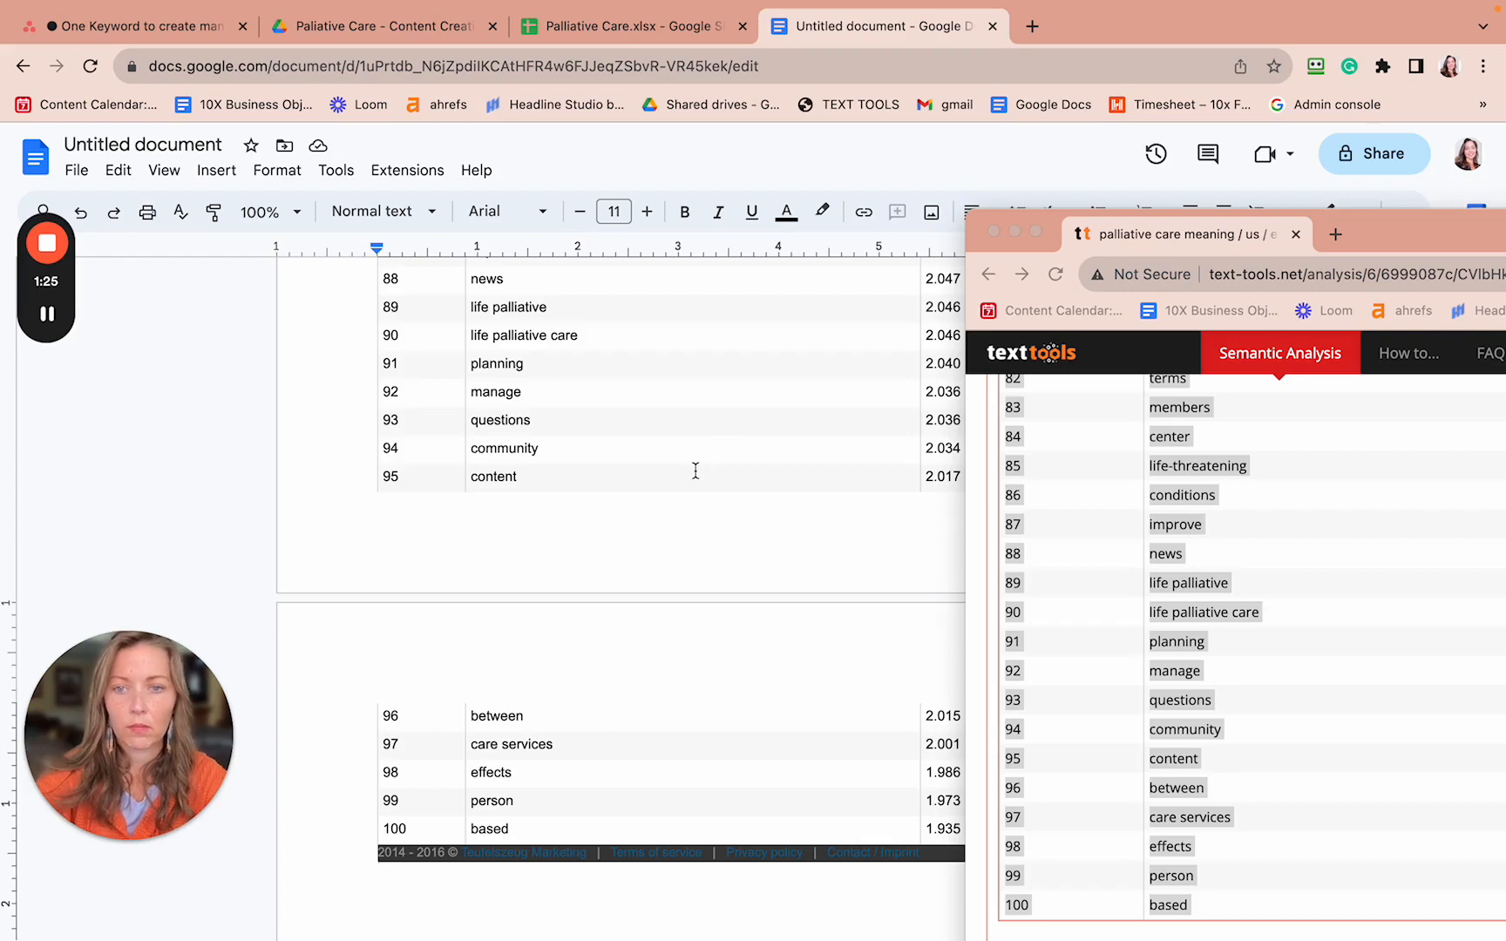
key(super+z)
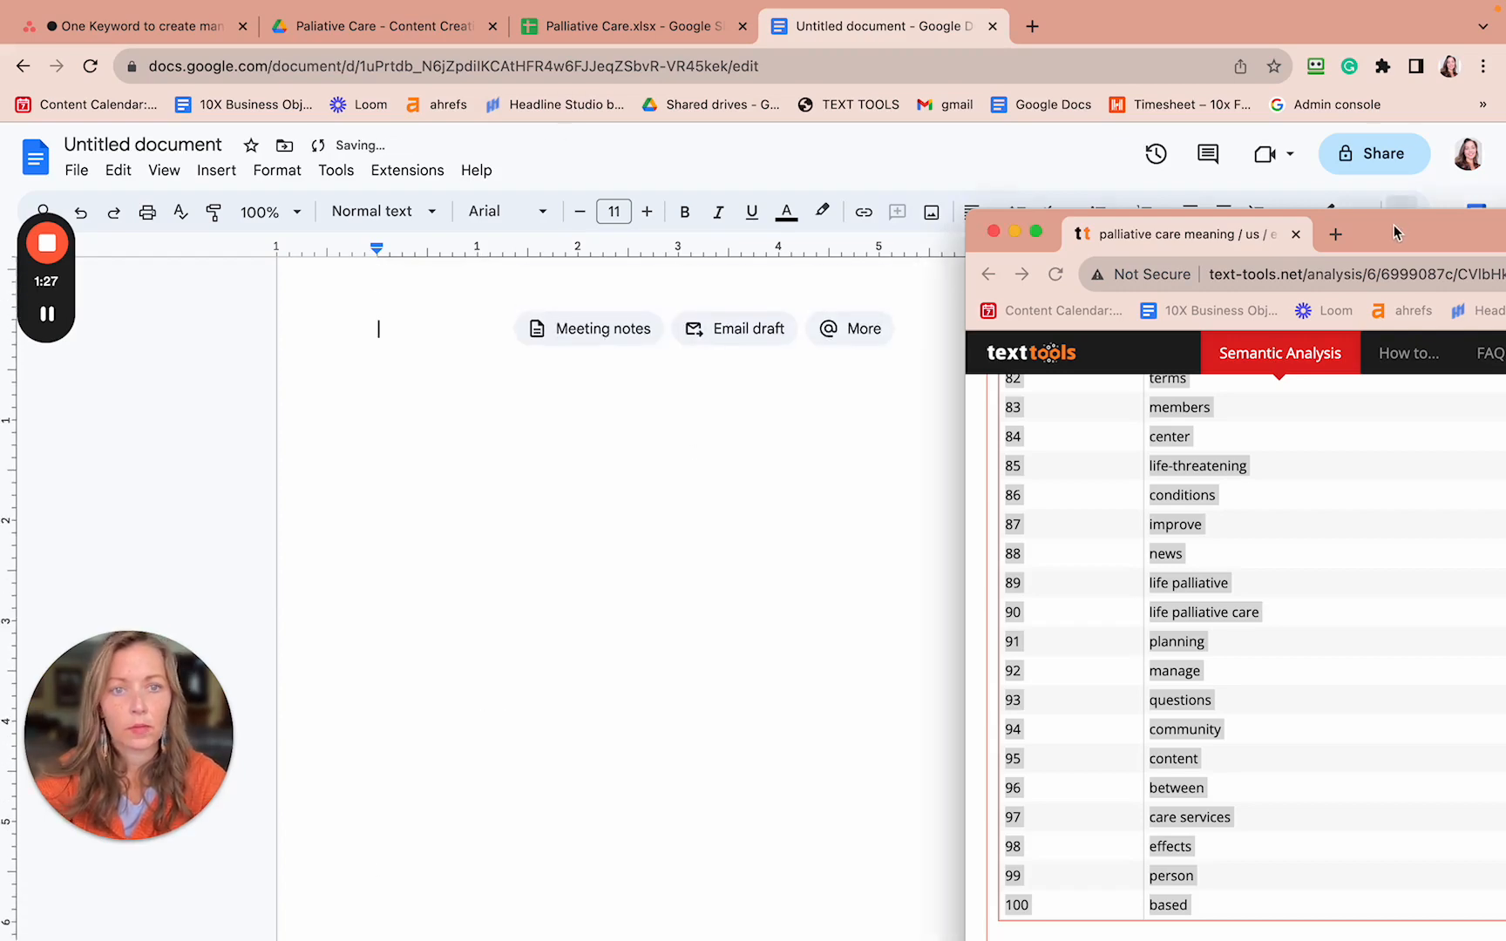
drag(1393, 225, 746, 146)
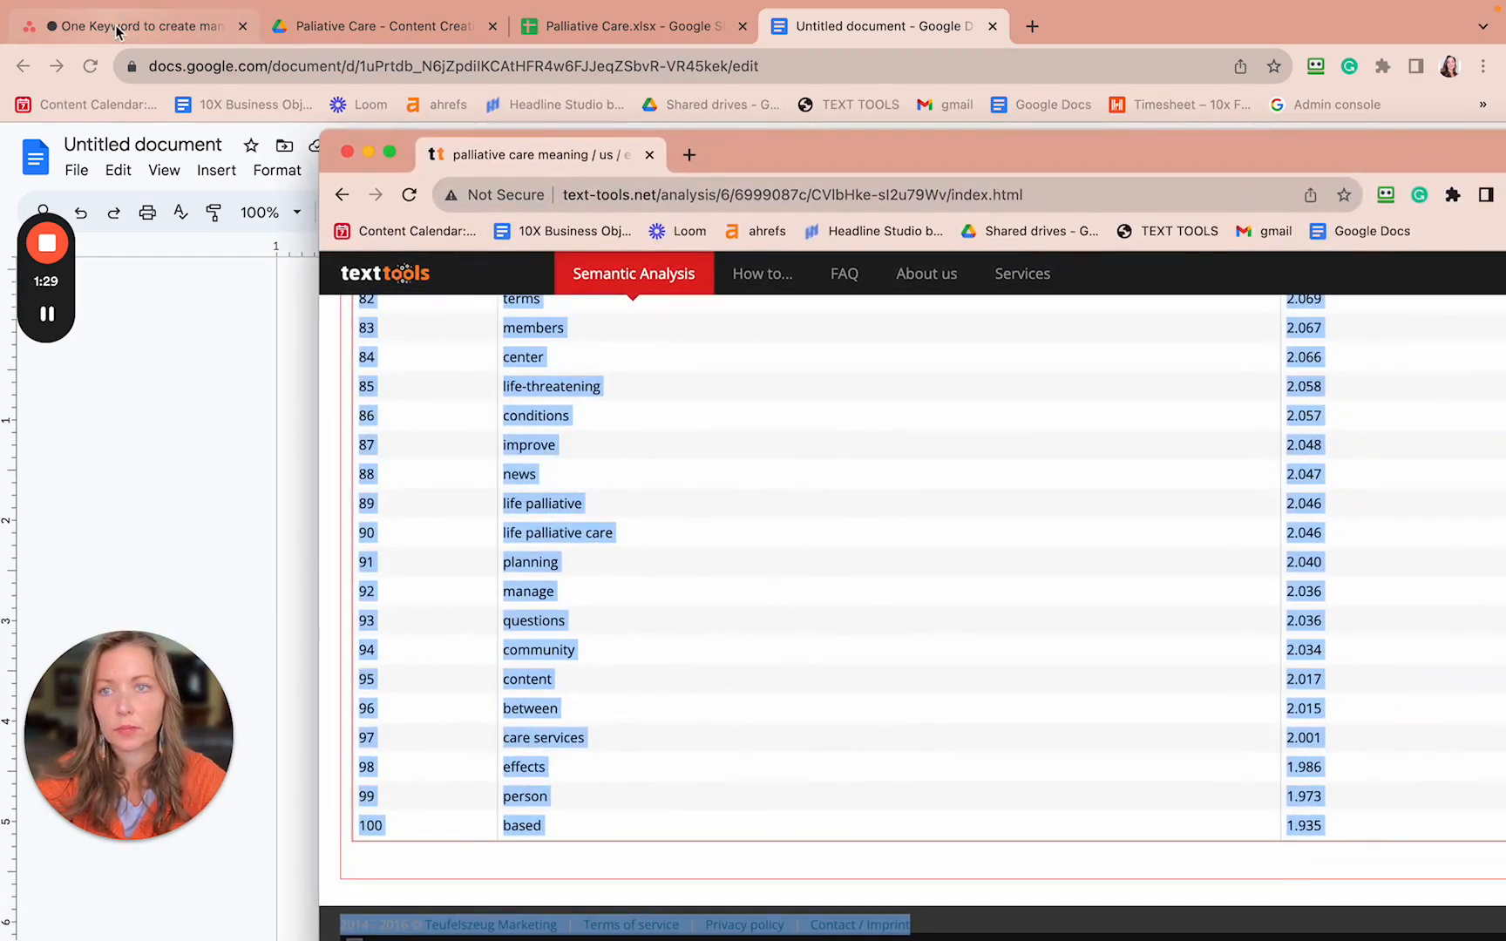
key(ctrl+Right)
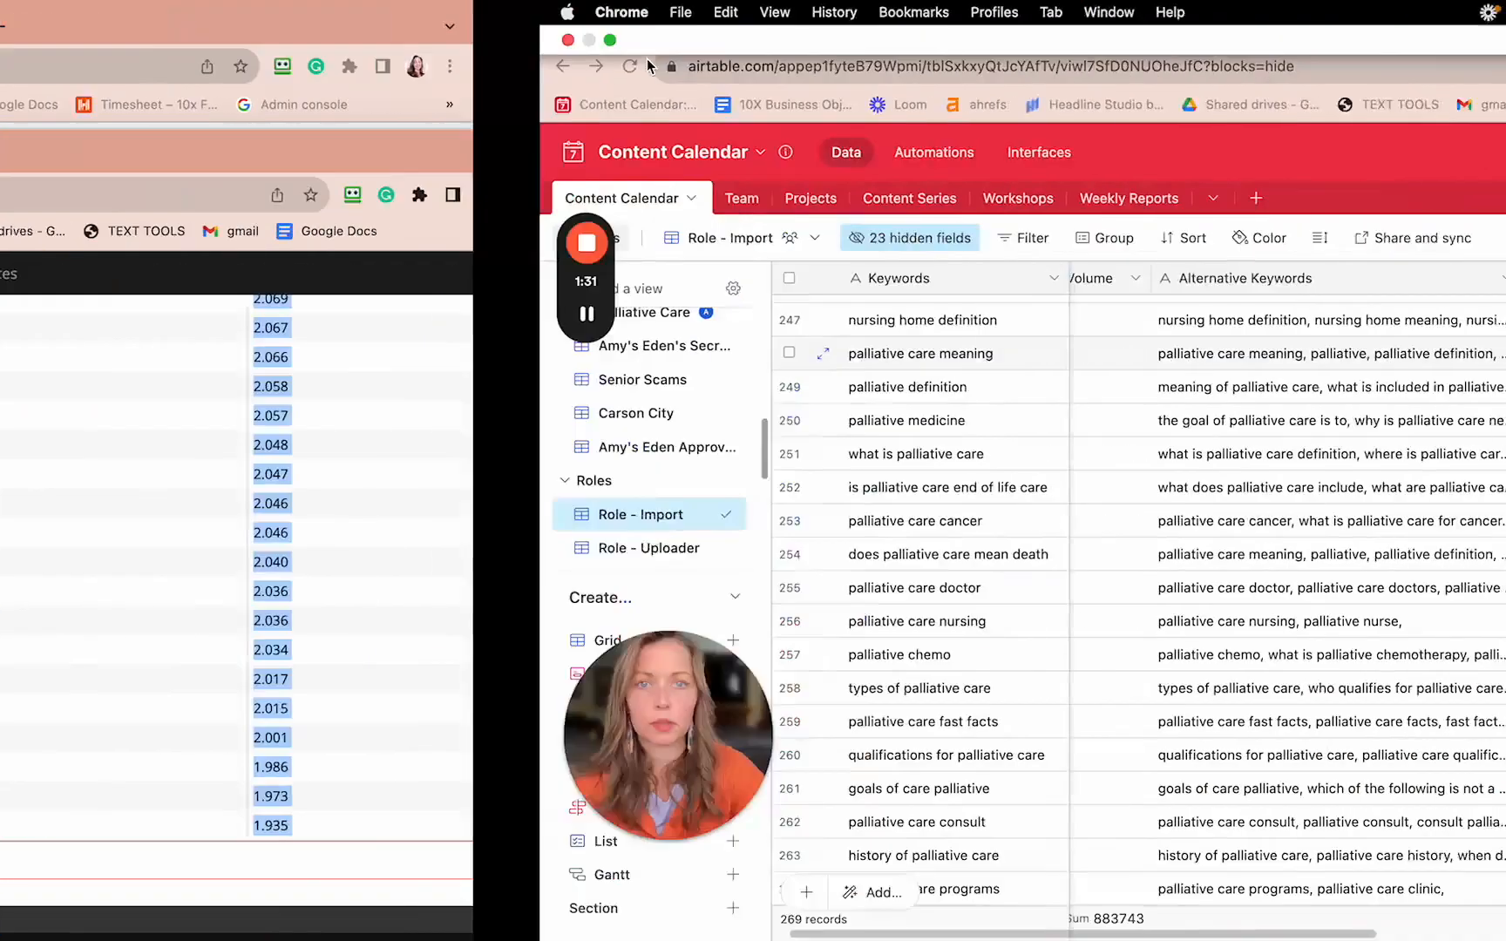
- Bring the Loom Chrome window forward and reopen the ChatGPT chat with the comma-separated keyword reply
key(ctrl+Left)
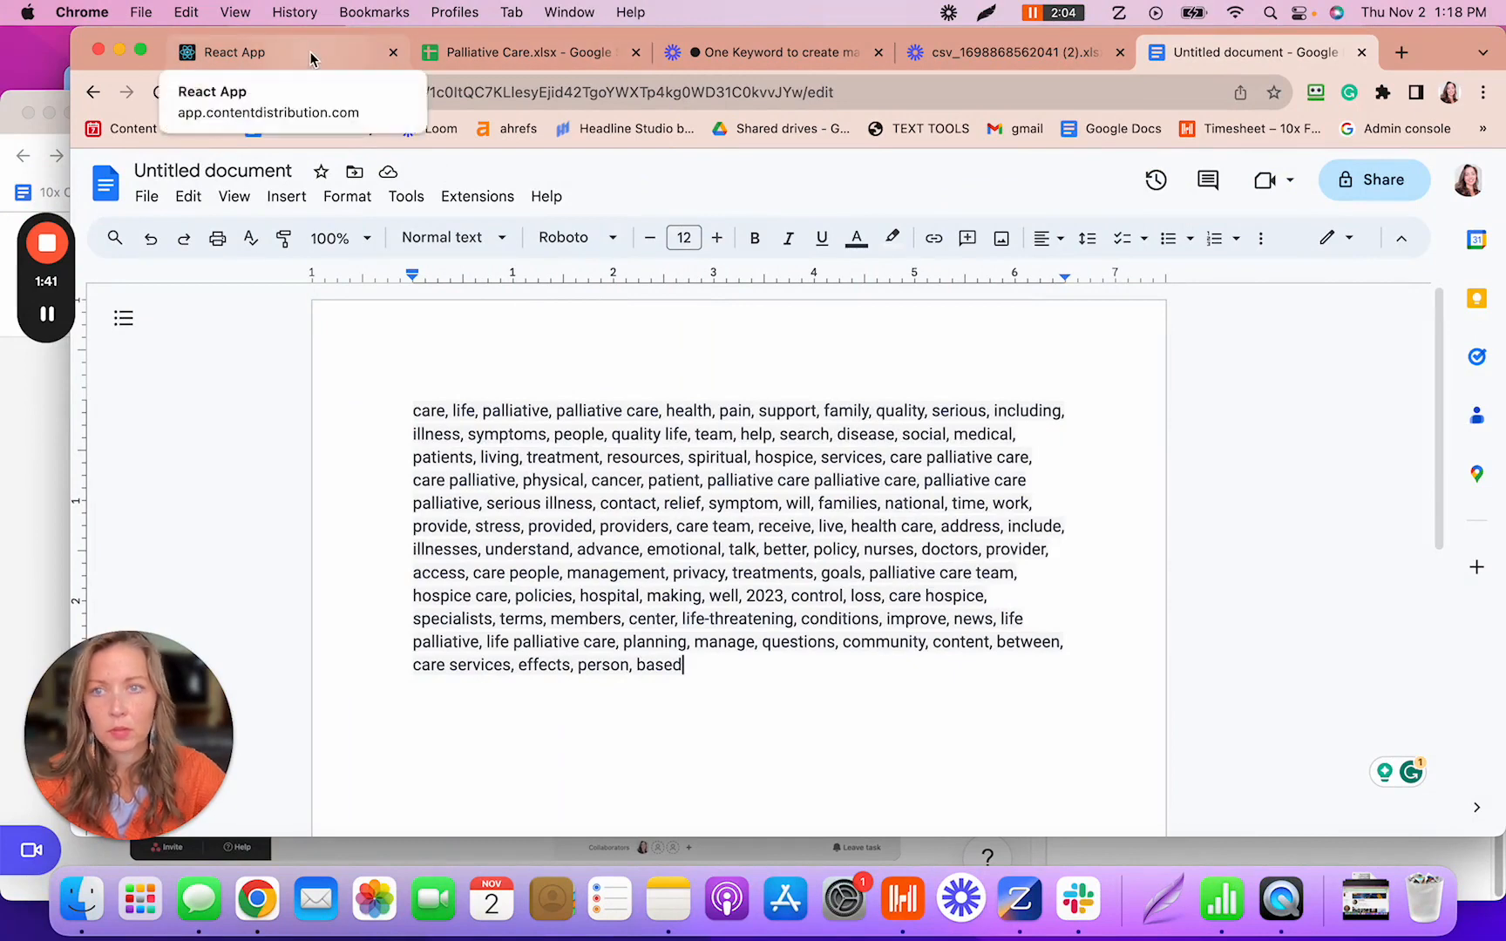
click(13, 131)
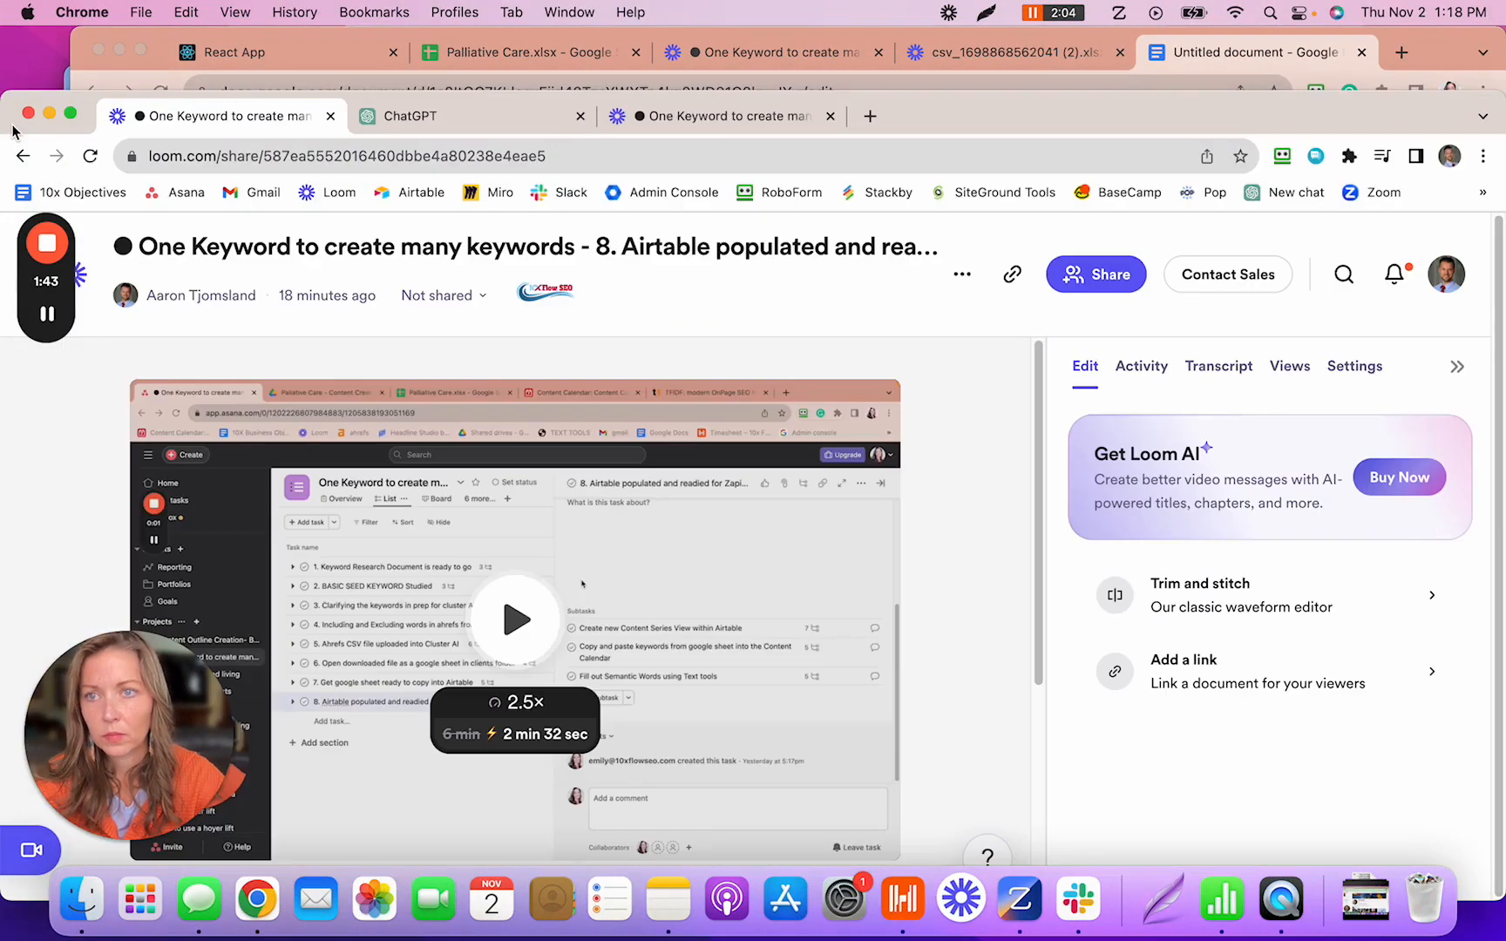
drag(1079, 111, 1095, 43)
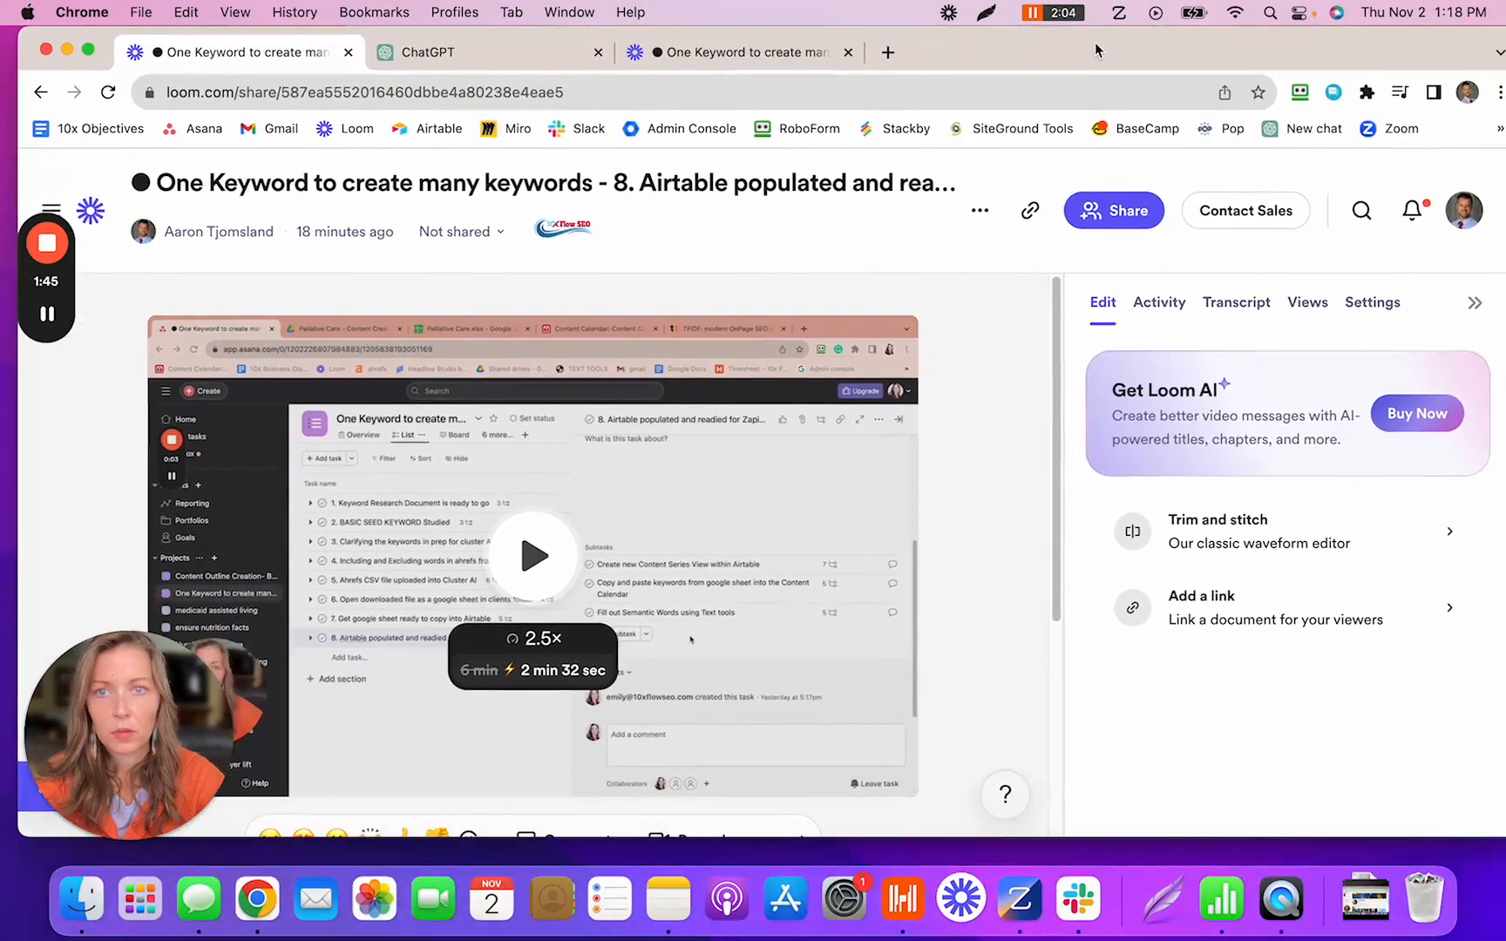
click(743, 54)
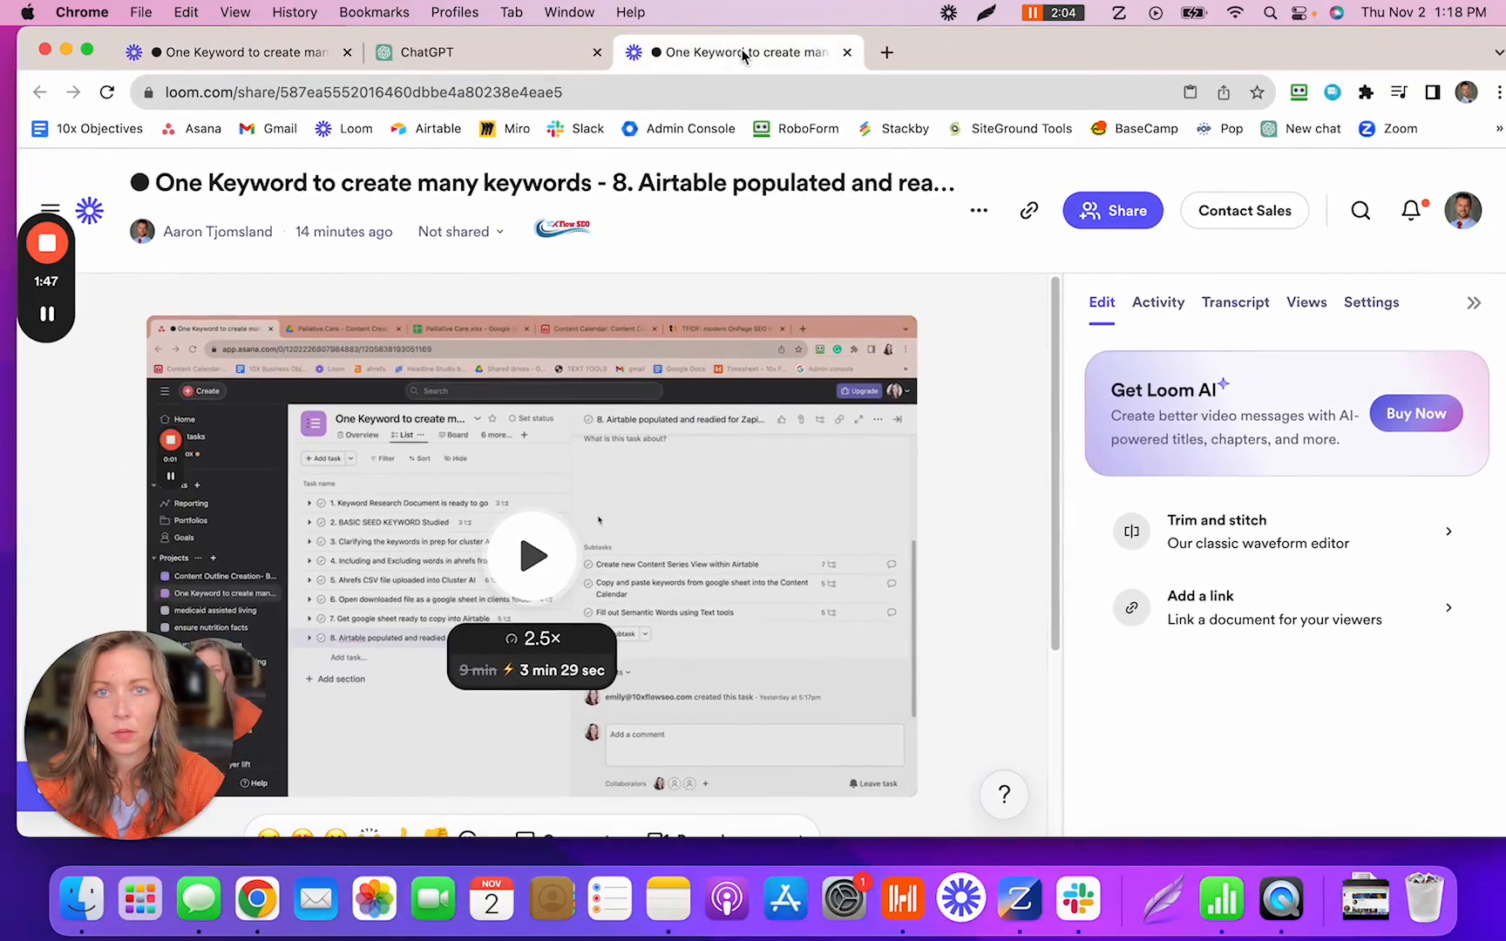
click(483, 50)
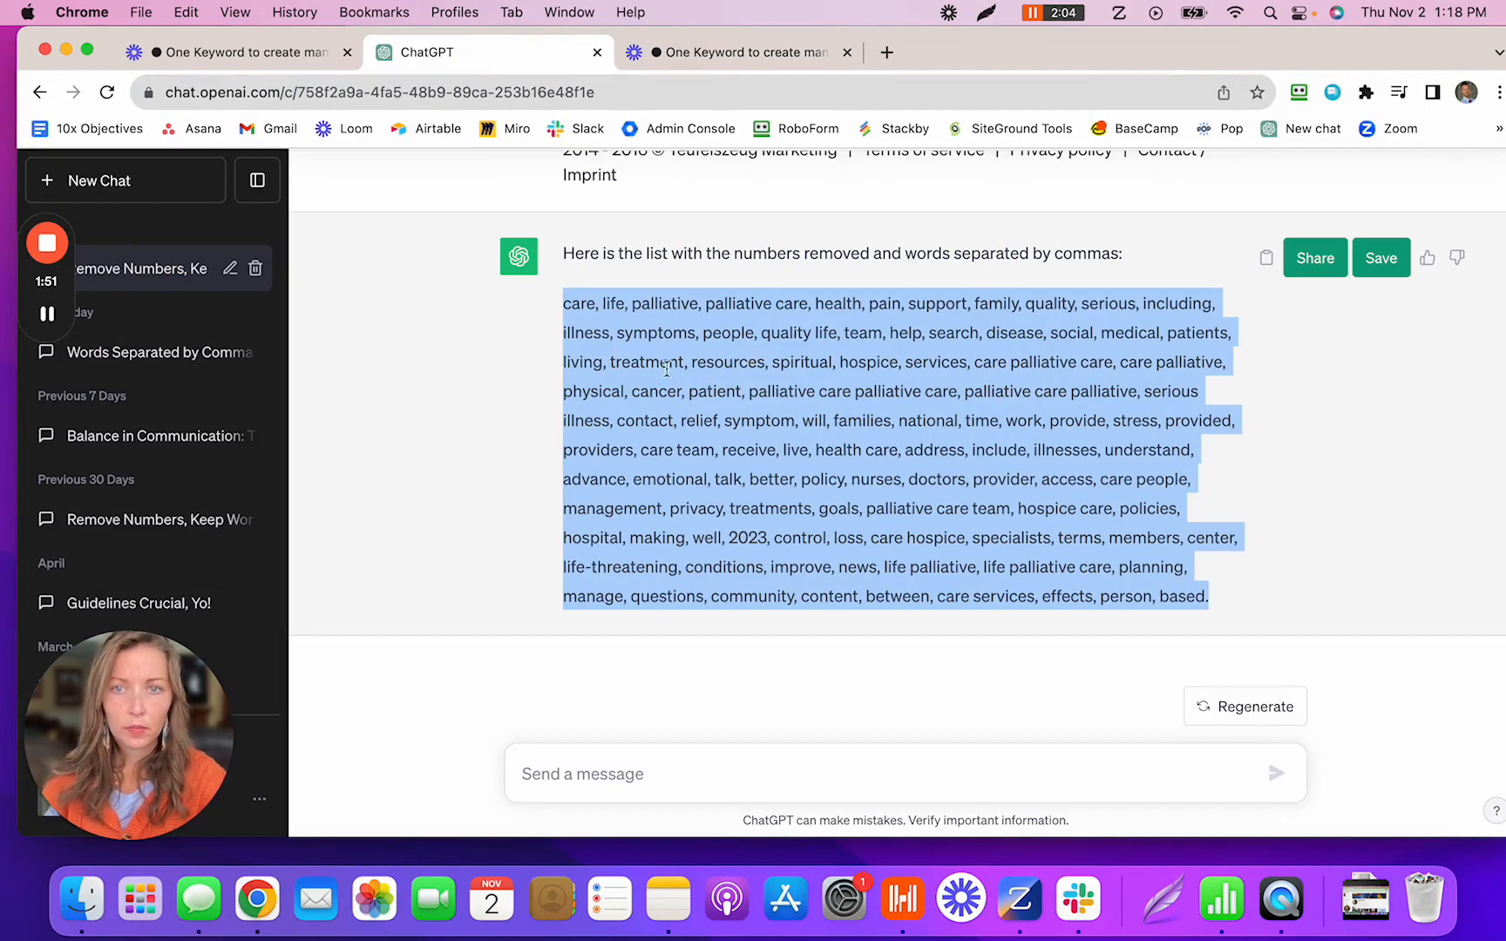
- Copy ChatGPT's comma-separated term list and paste it over the doc's old keyword paragraph
drag(562, 302, 1213, 594)
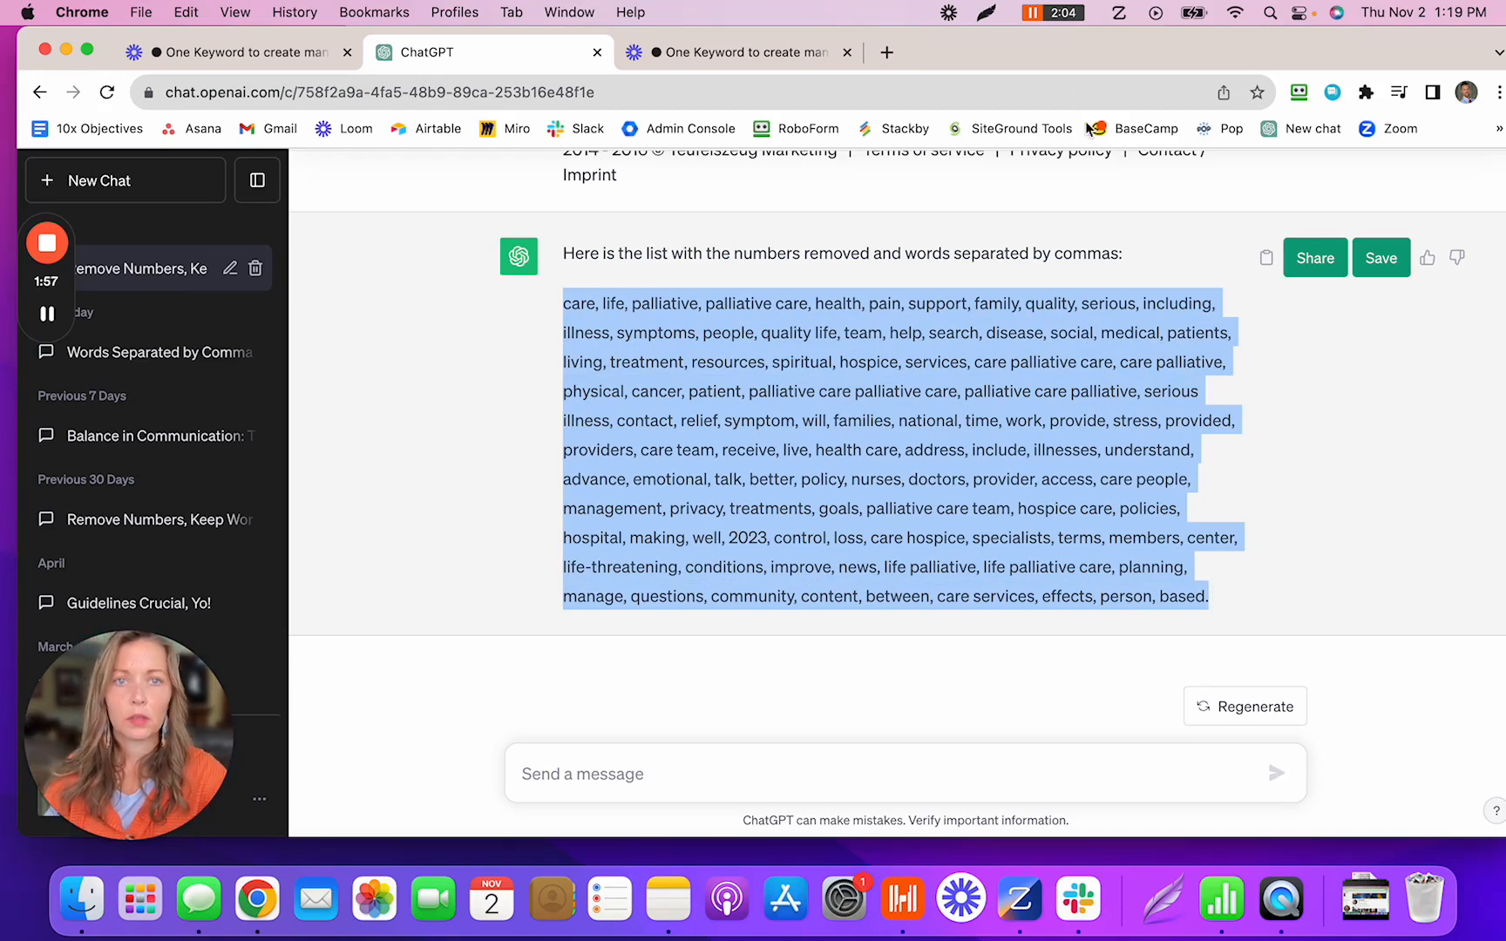
drag(1061, 60, 1065, 204)
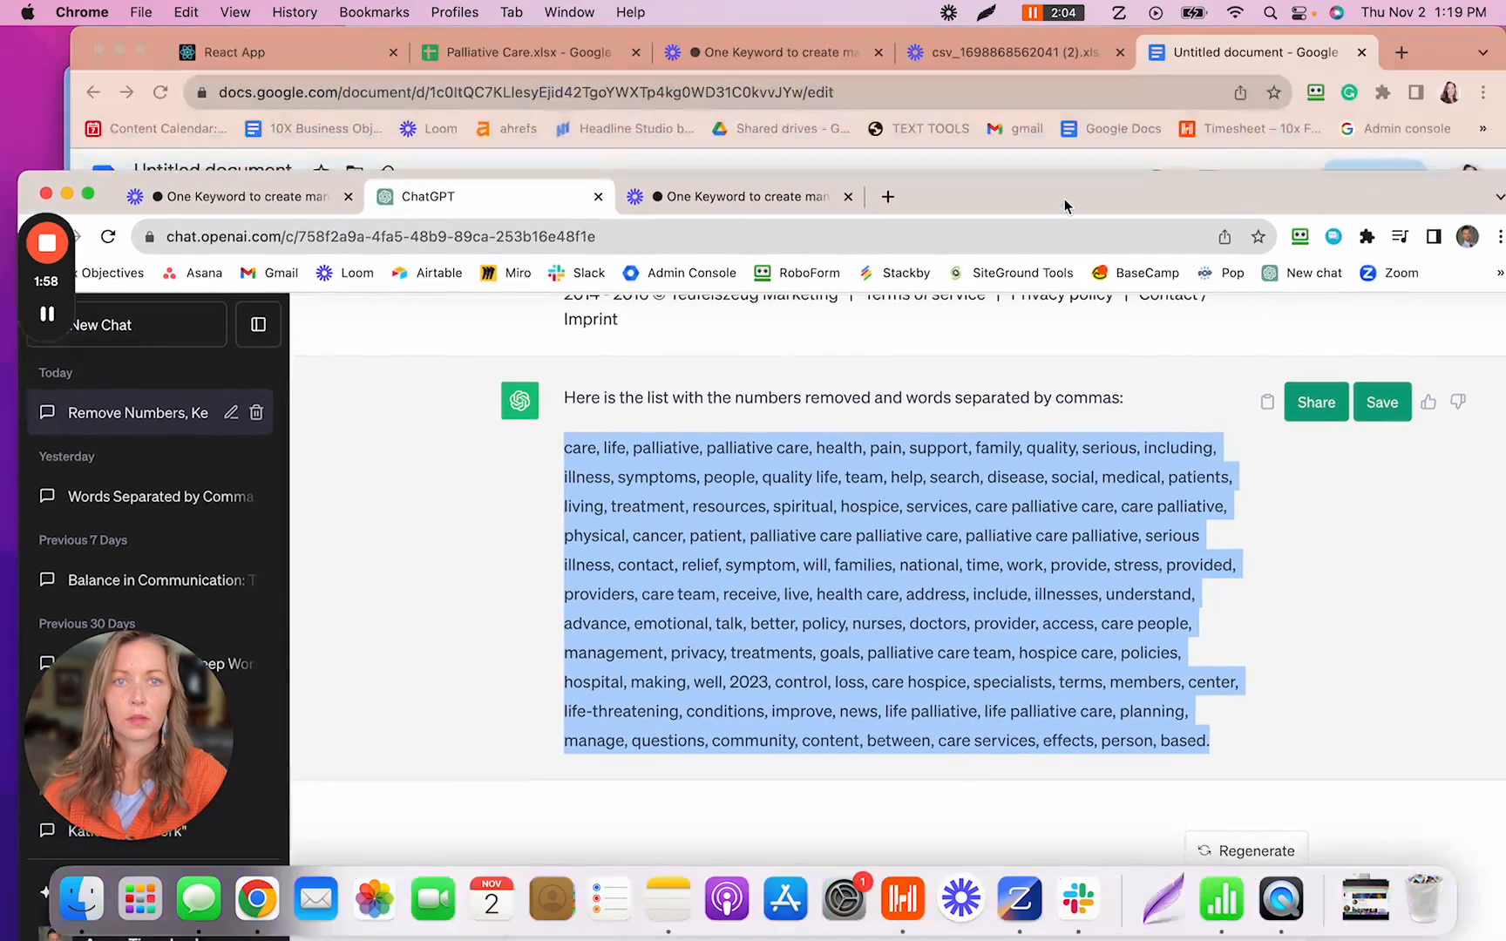
click(1212, 58)
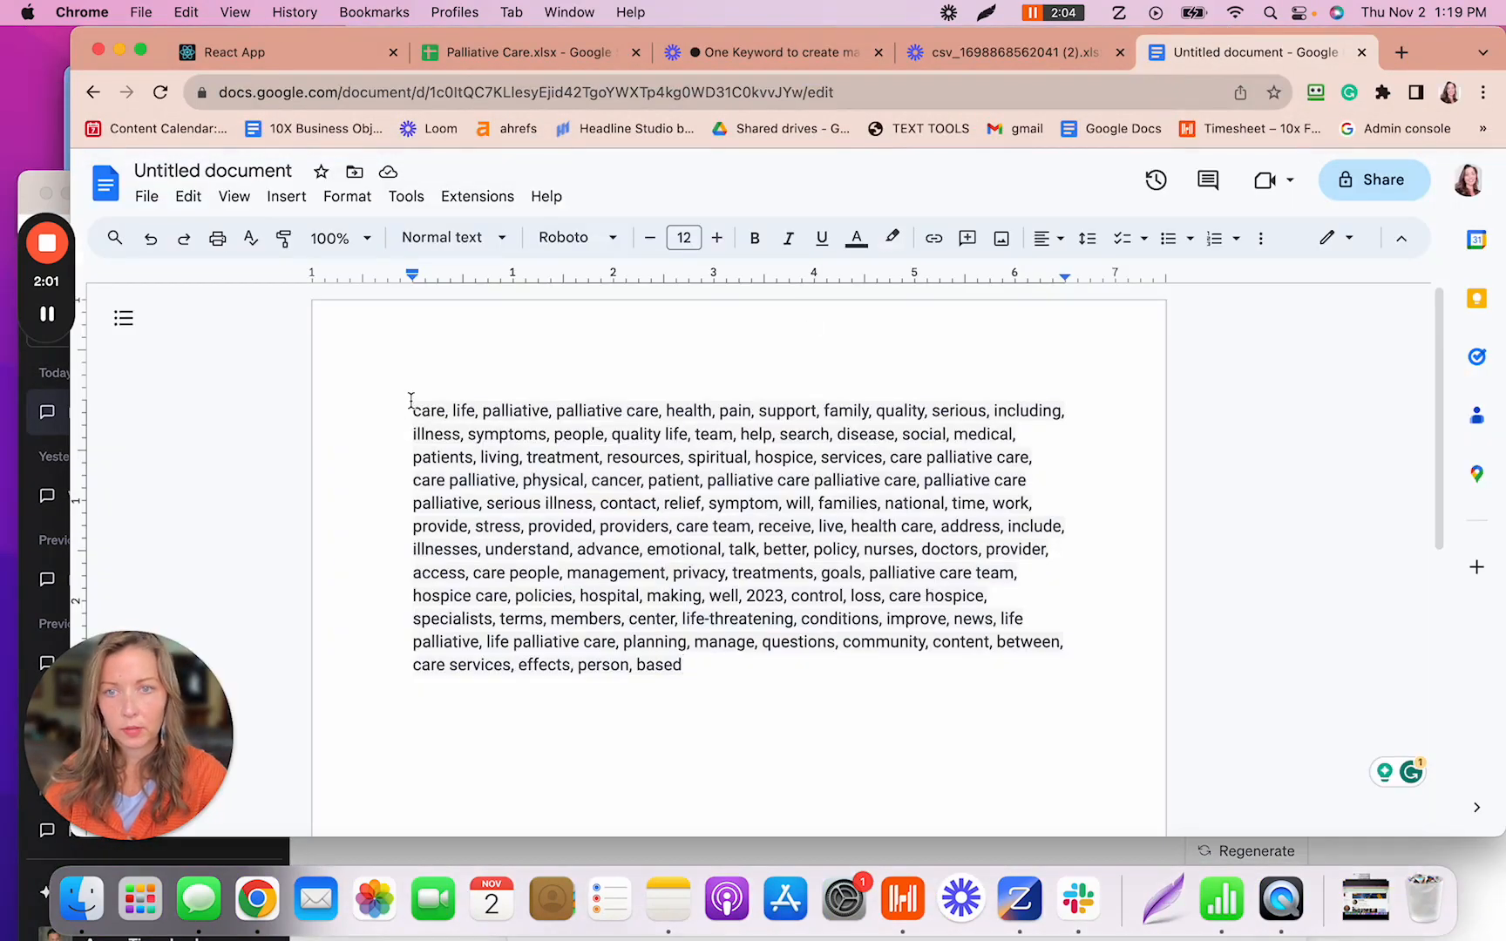
drag(412, 399, 693, 688)
key(super+c)
key(BackSpace)
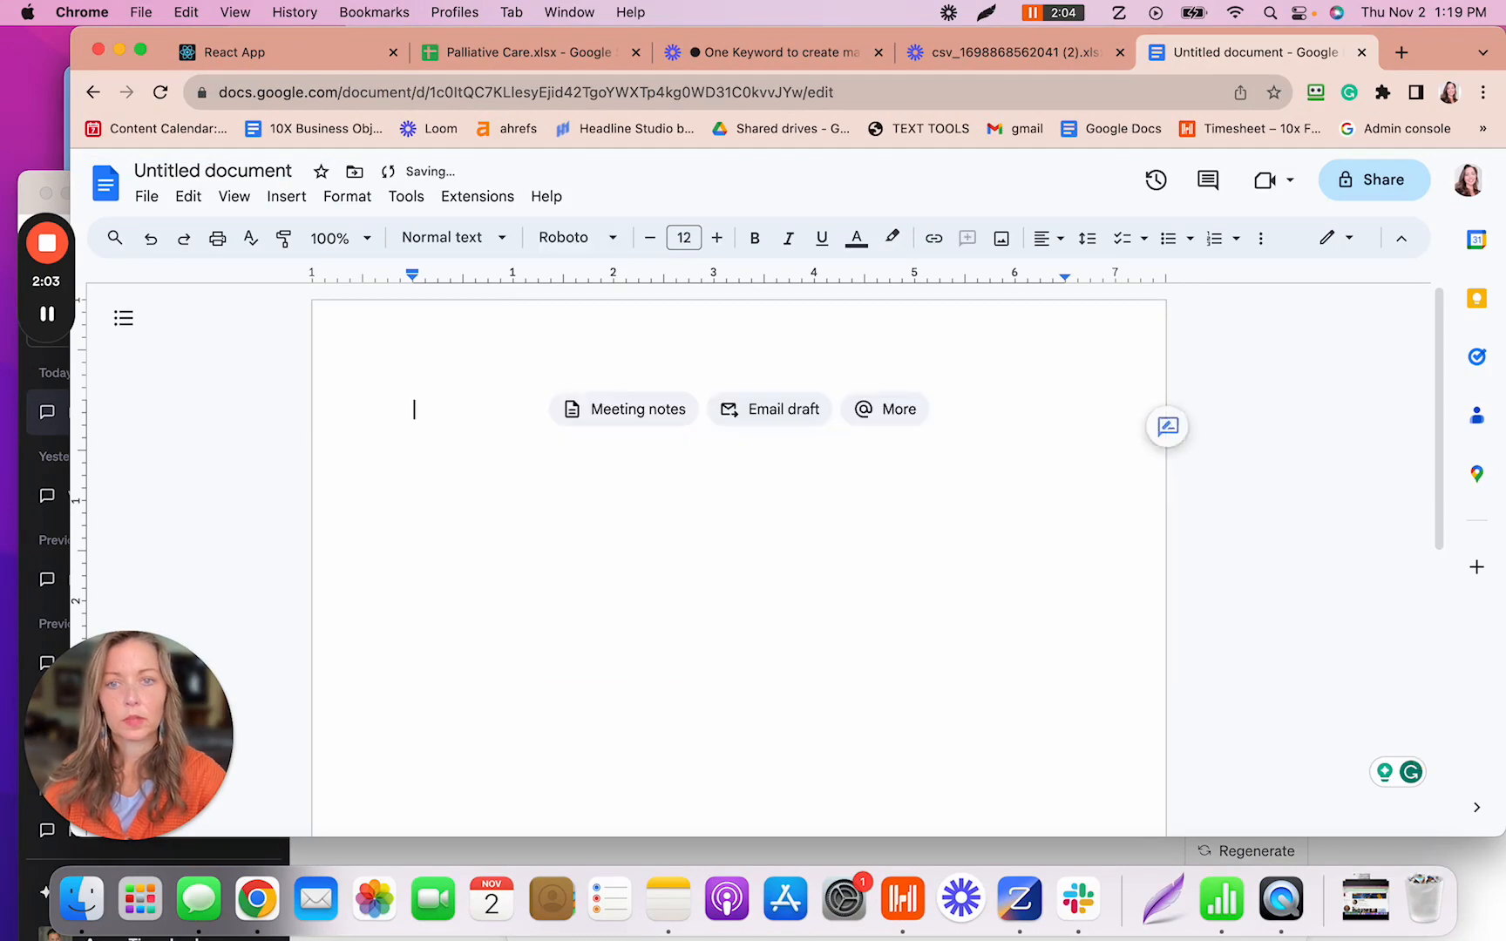
key(super+v)
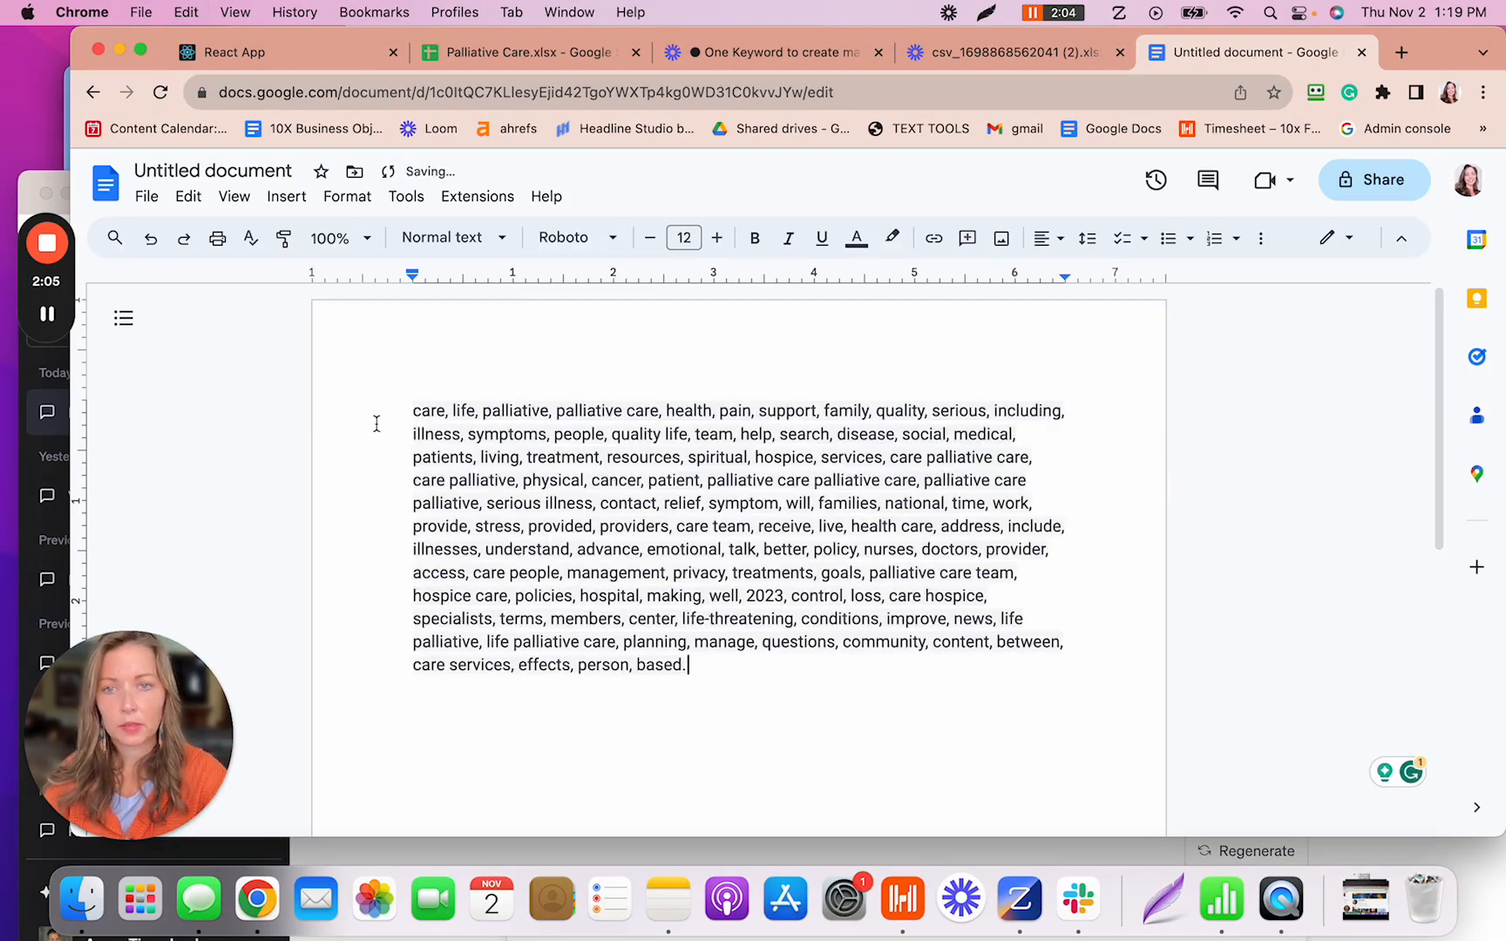
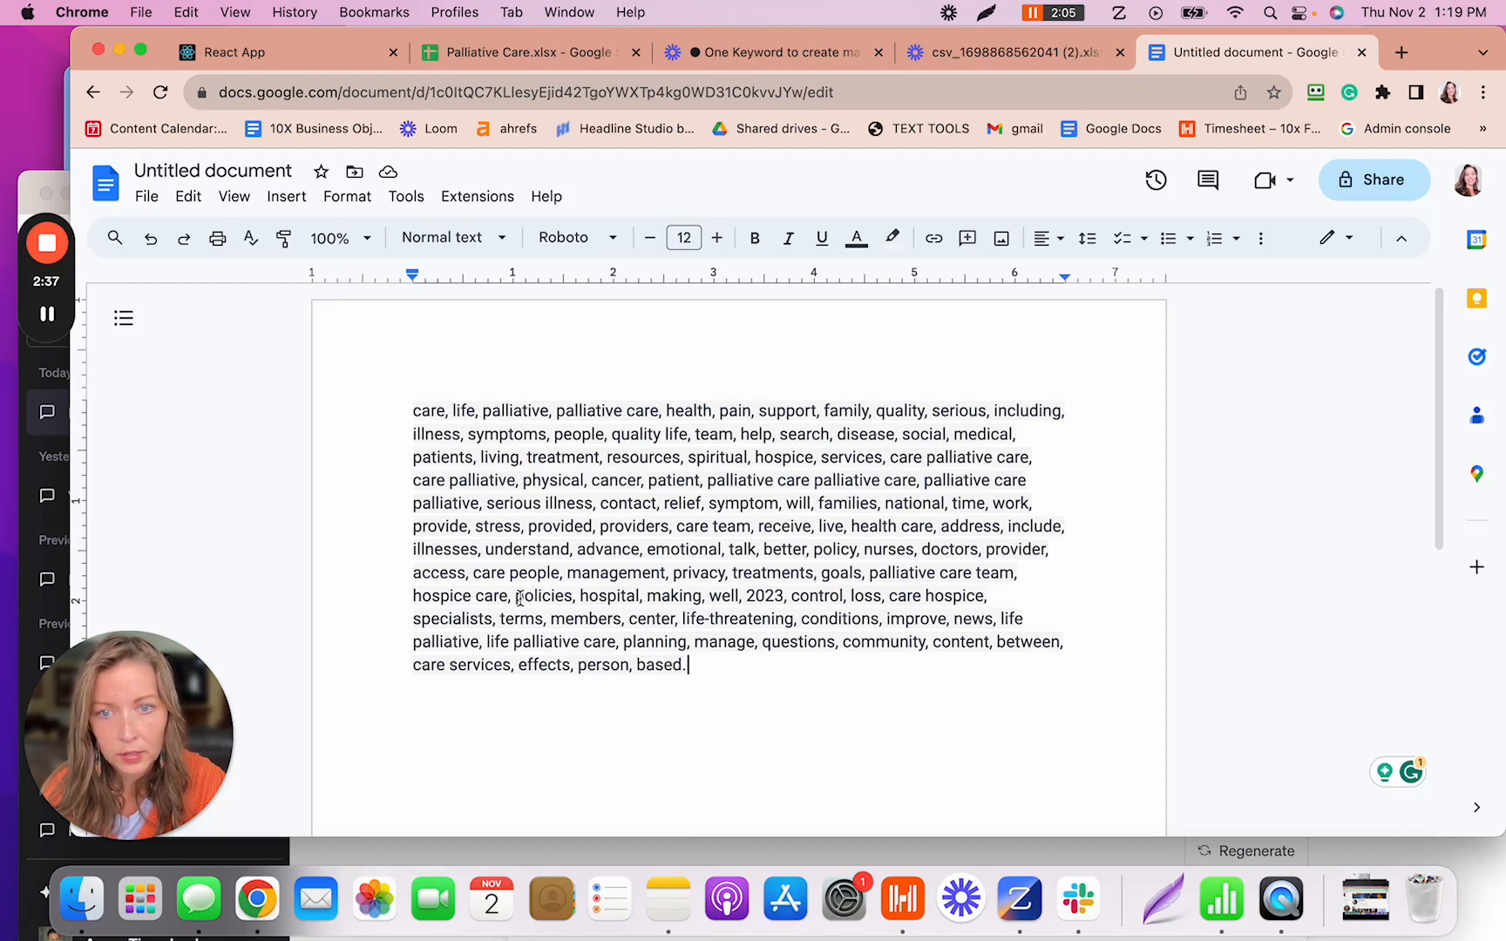
- Delete 'policies', '2023' and 'terms' from the comma-separated palliative care keyword list
drag(519, 598, 573, 595)
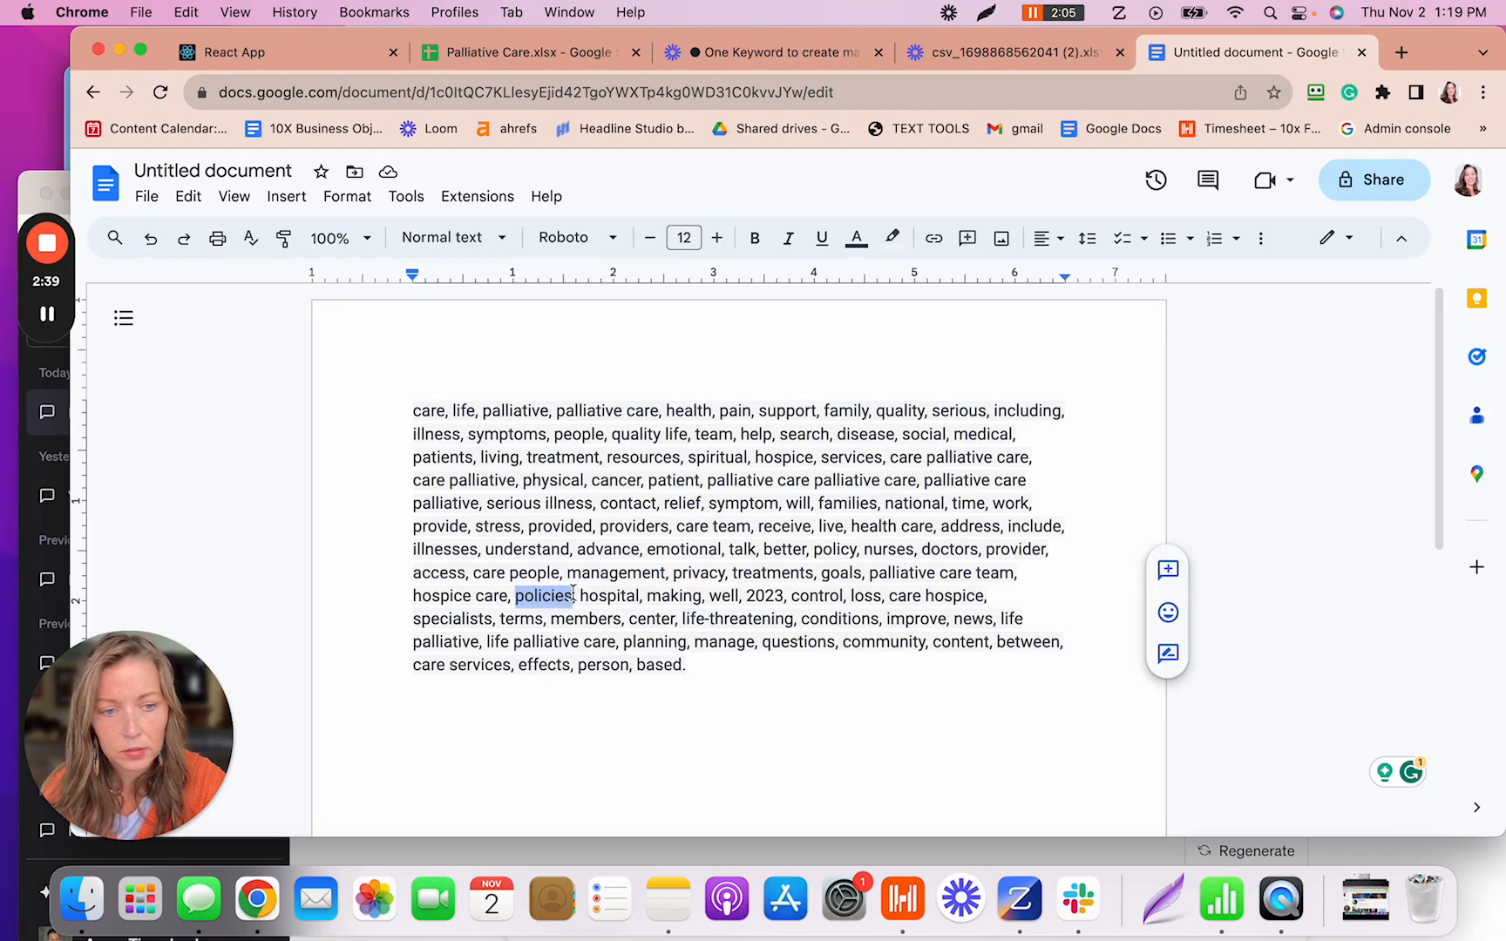
key(BackSpace)
key(BackSpace)
key(BackSpace)
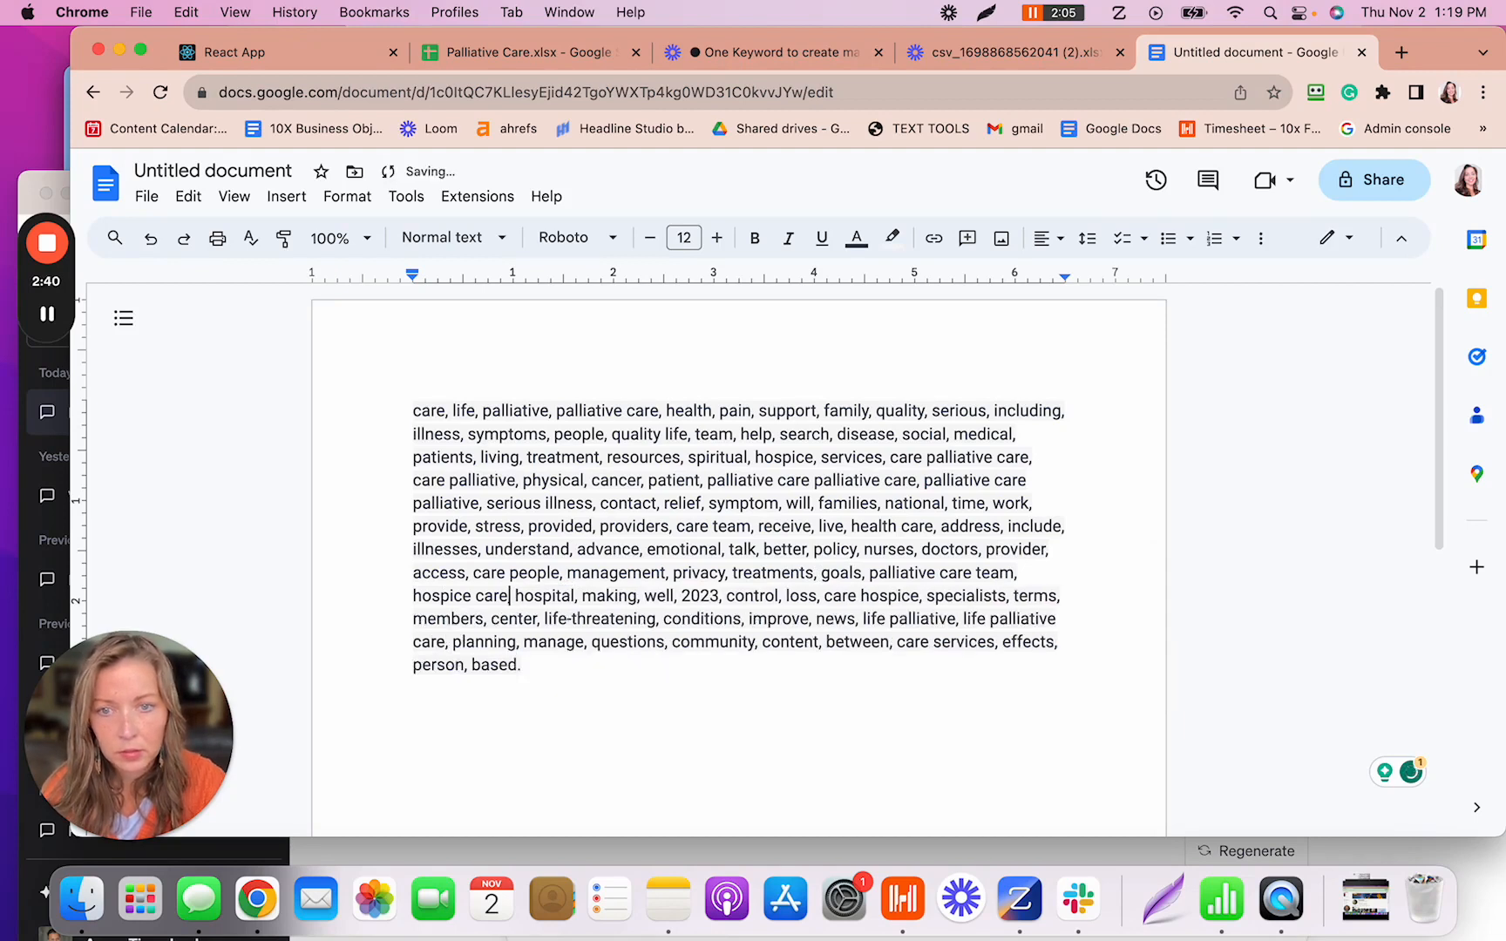
click(661, 620)
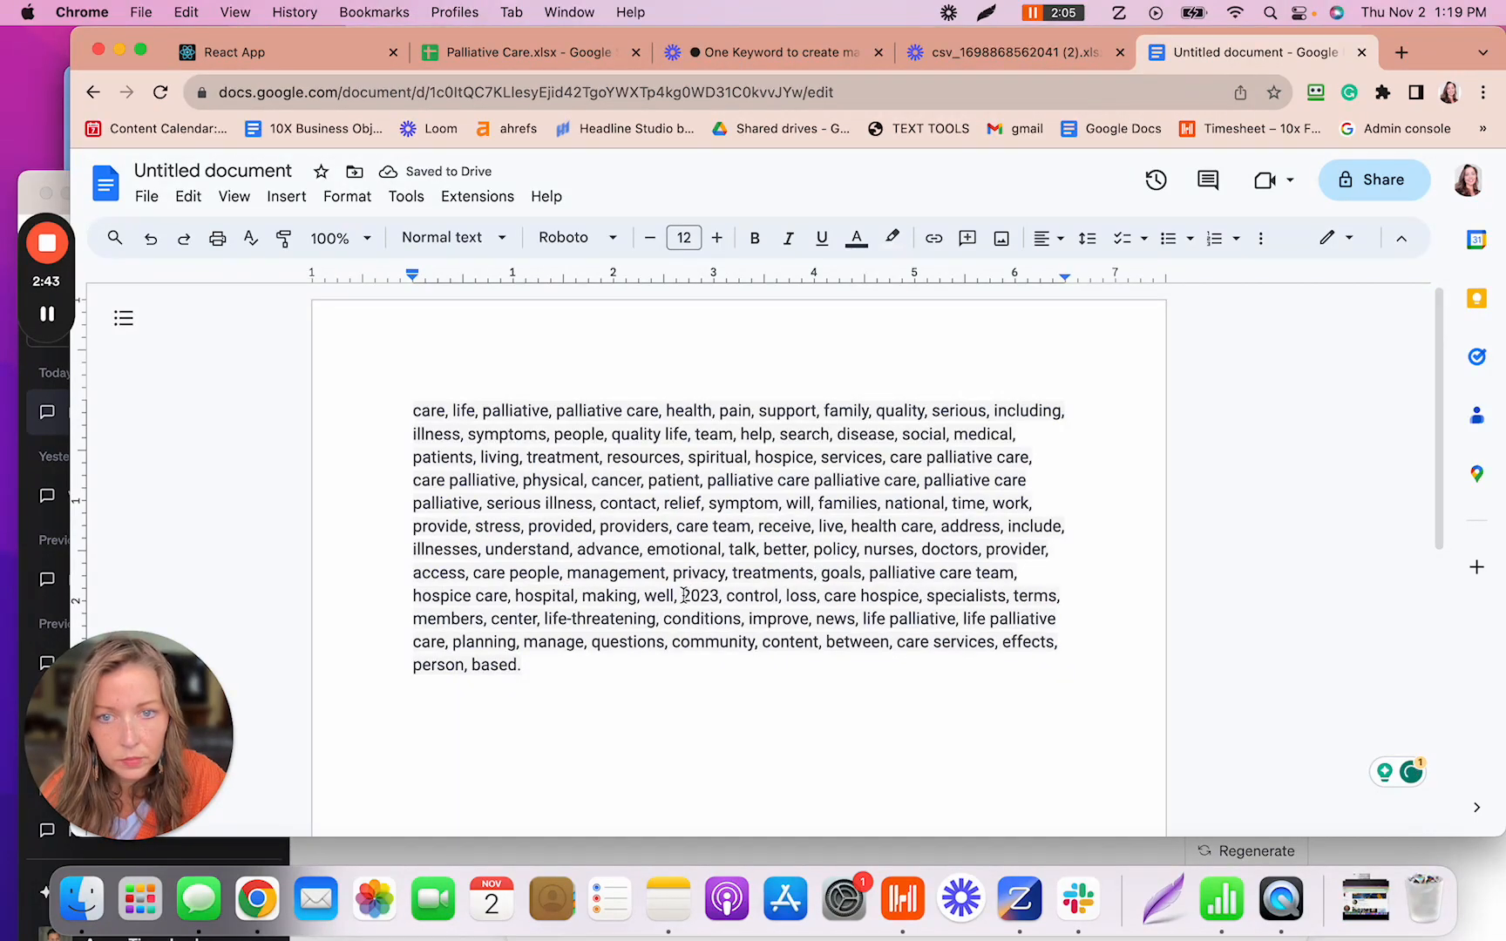
drag(681, 596, 728, 598)
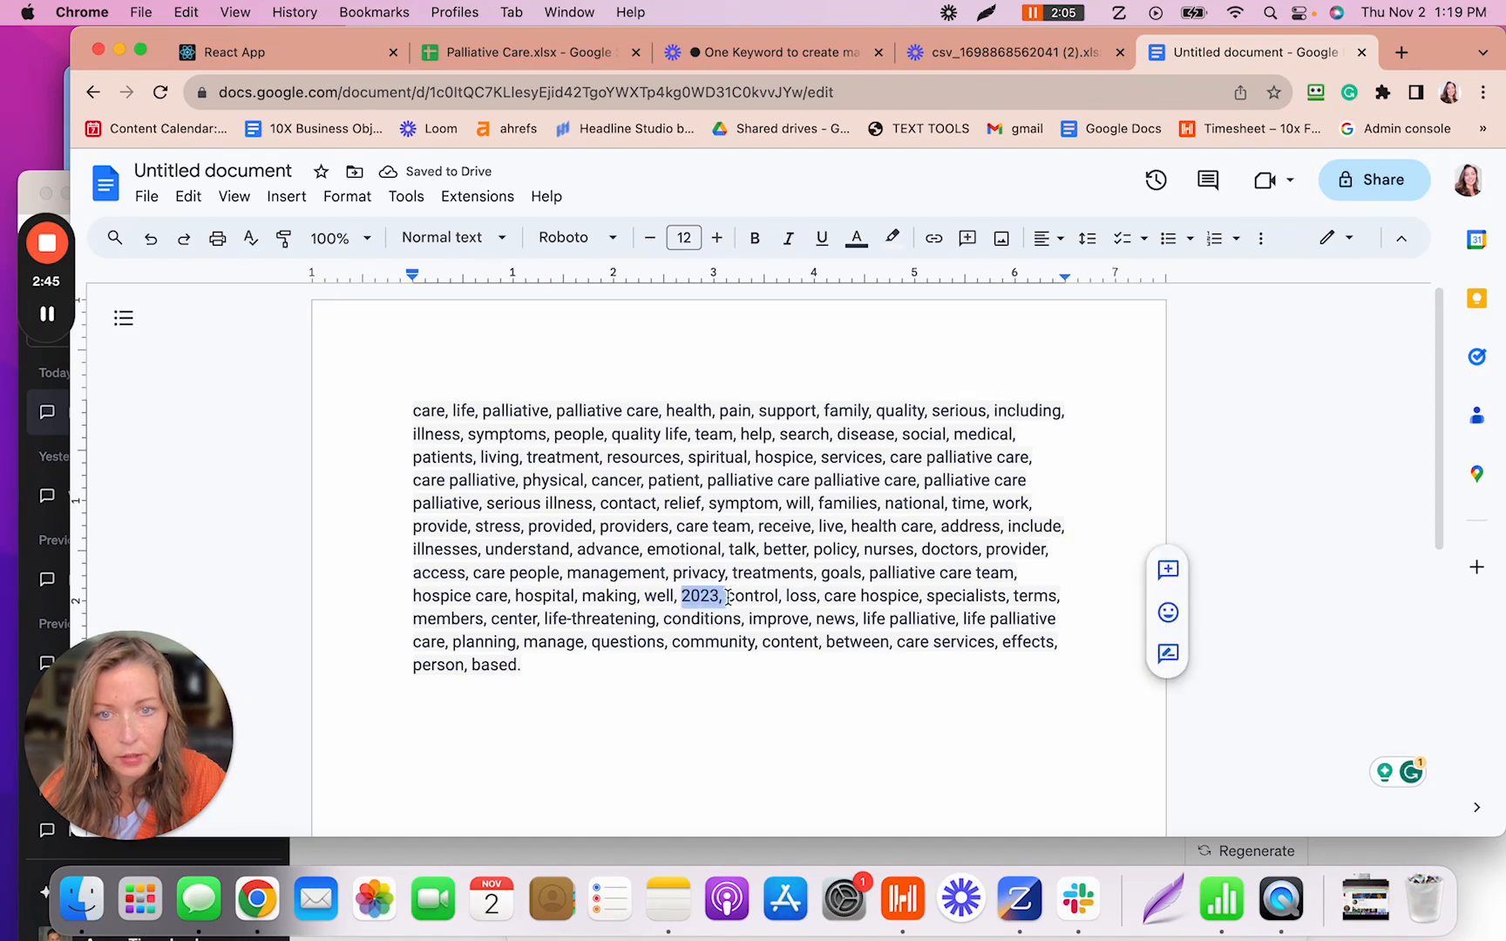
key(BackSpace)
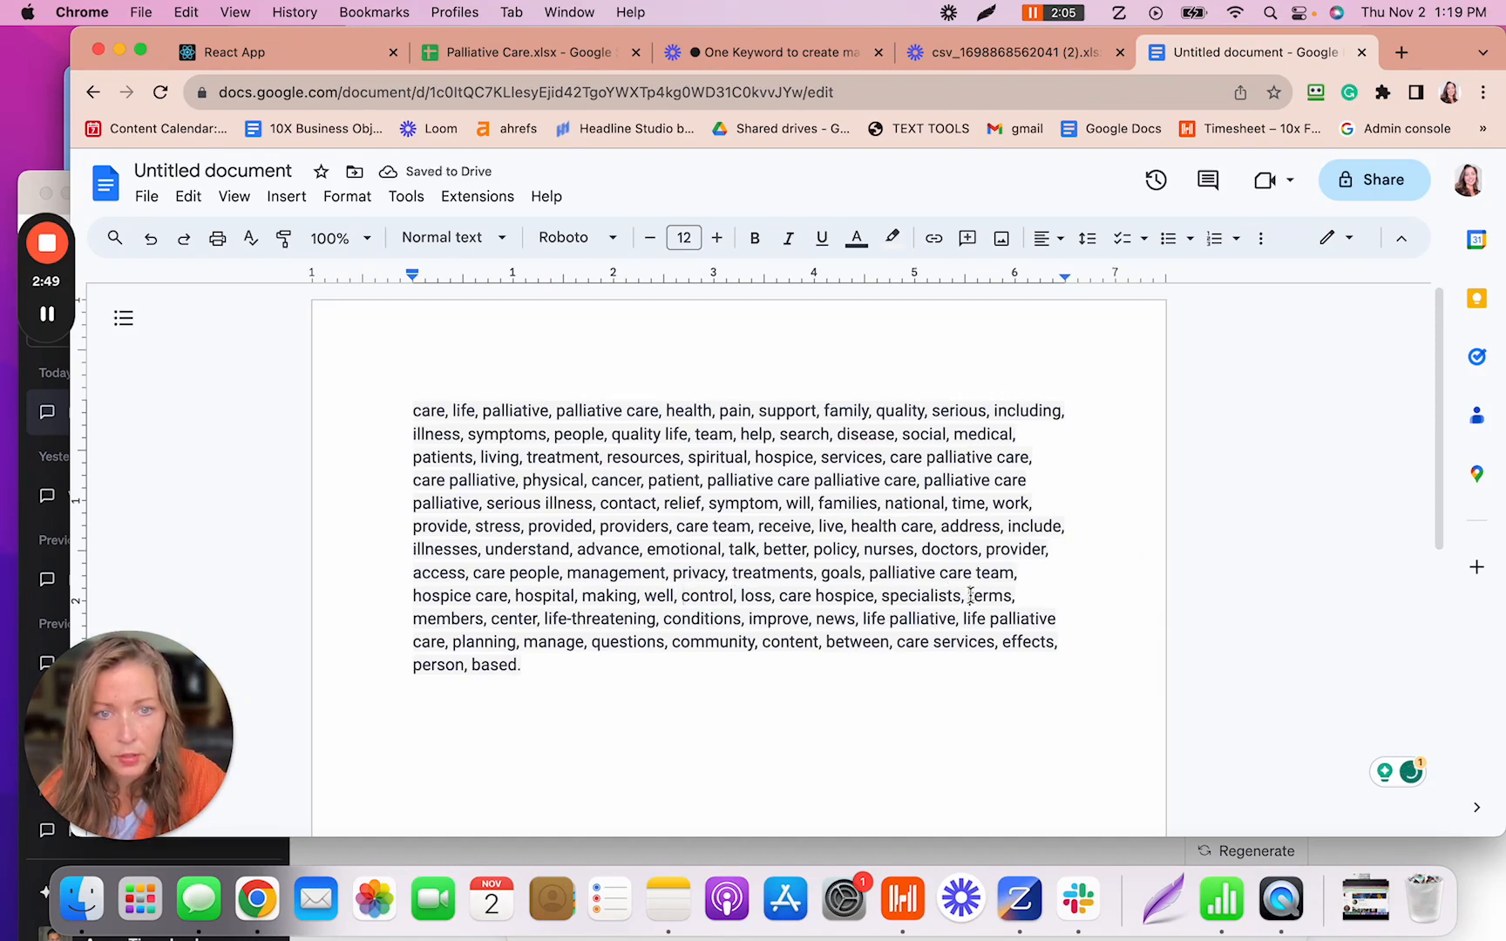
drag(971, 595, 1014, 598)
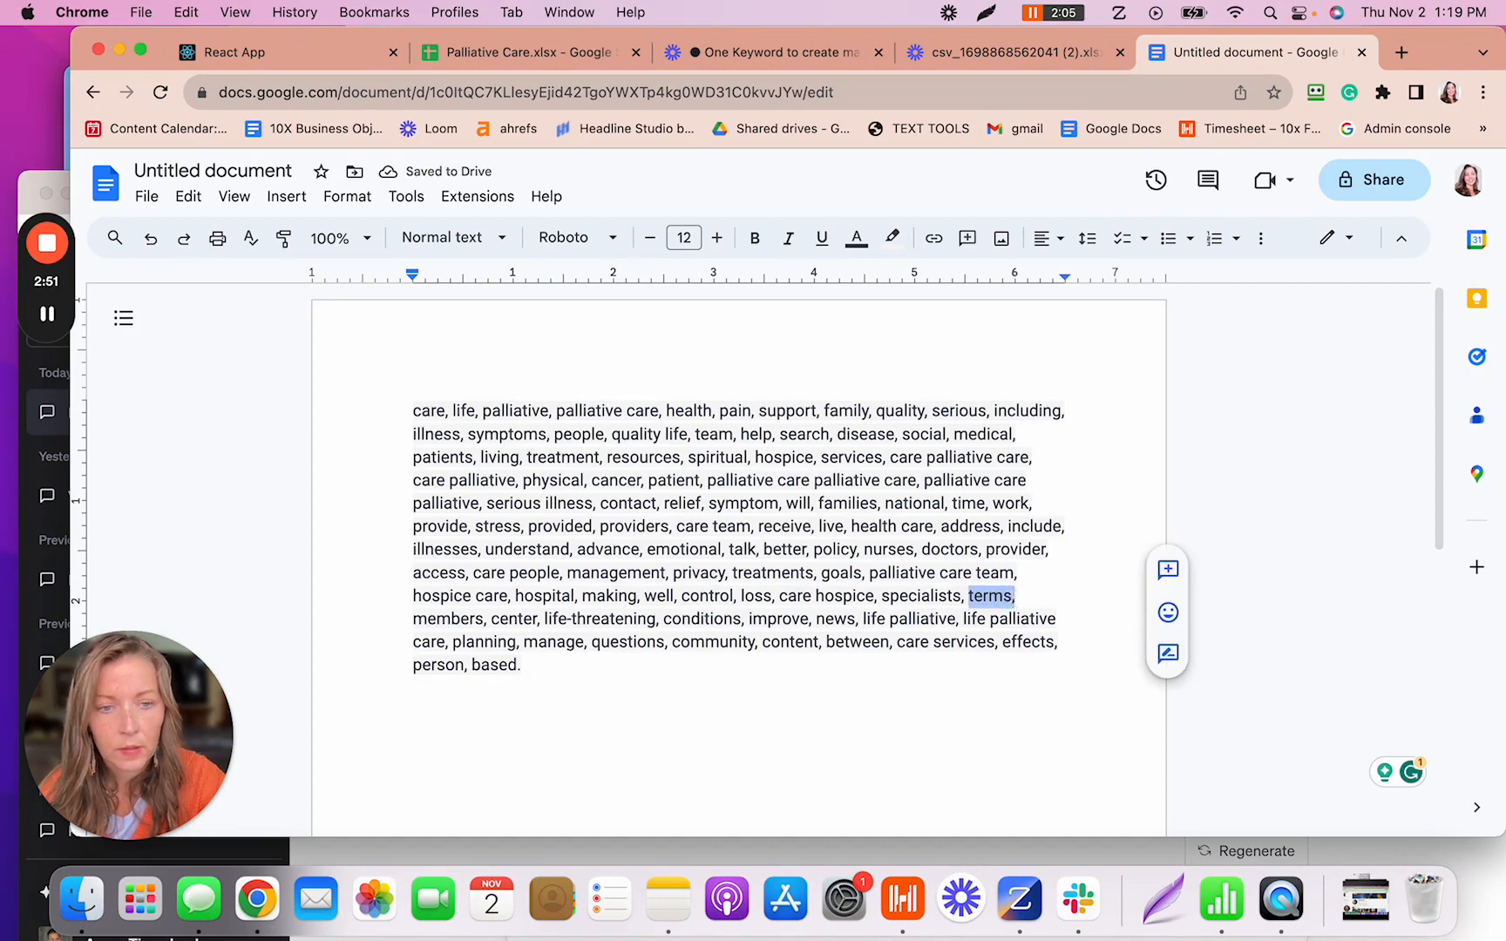
key(BackSpace)
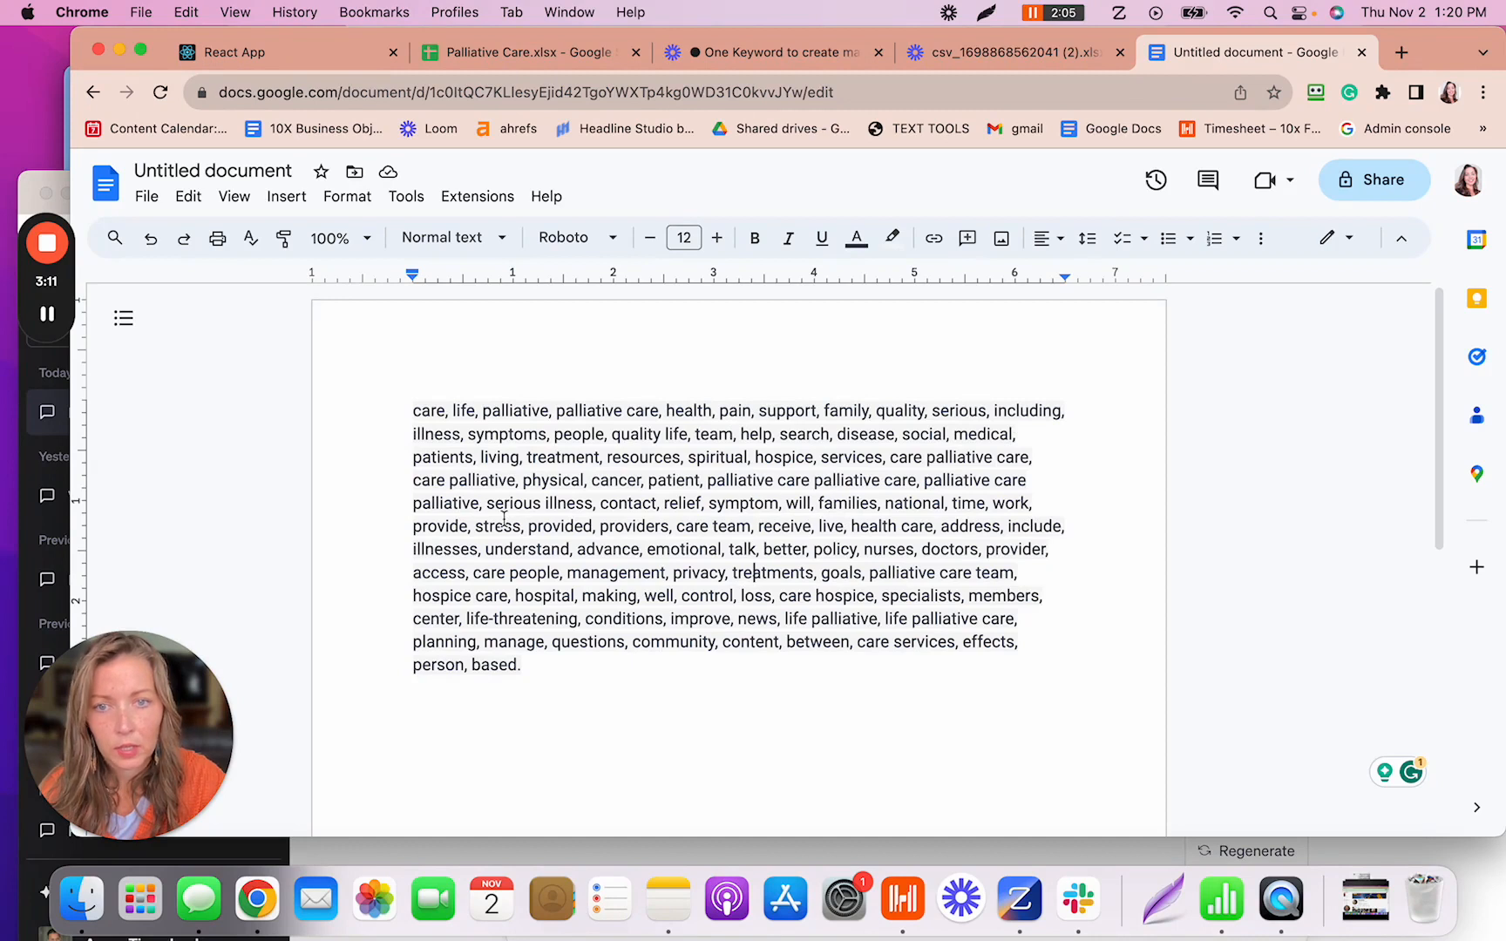
- Keep 'contact', delete 'privacy' from the keyword list, then select the whole cleaned paragraph
drag(599, 506, 666, 505)
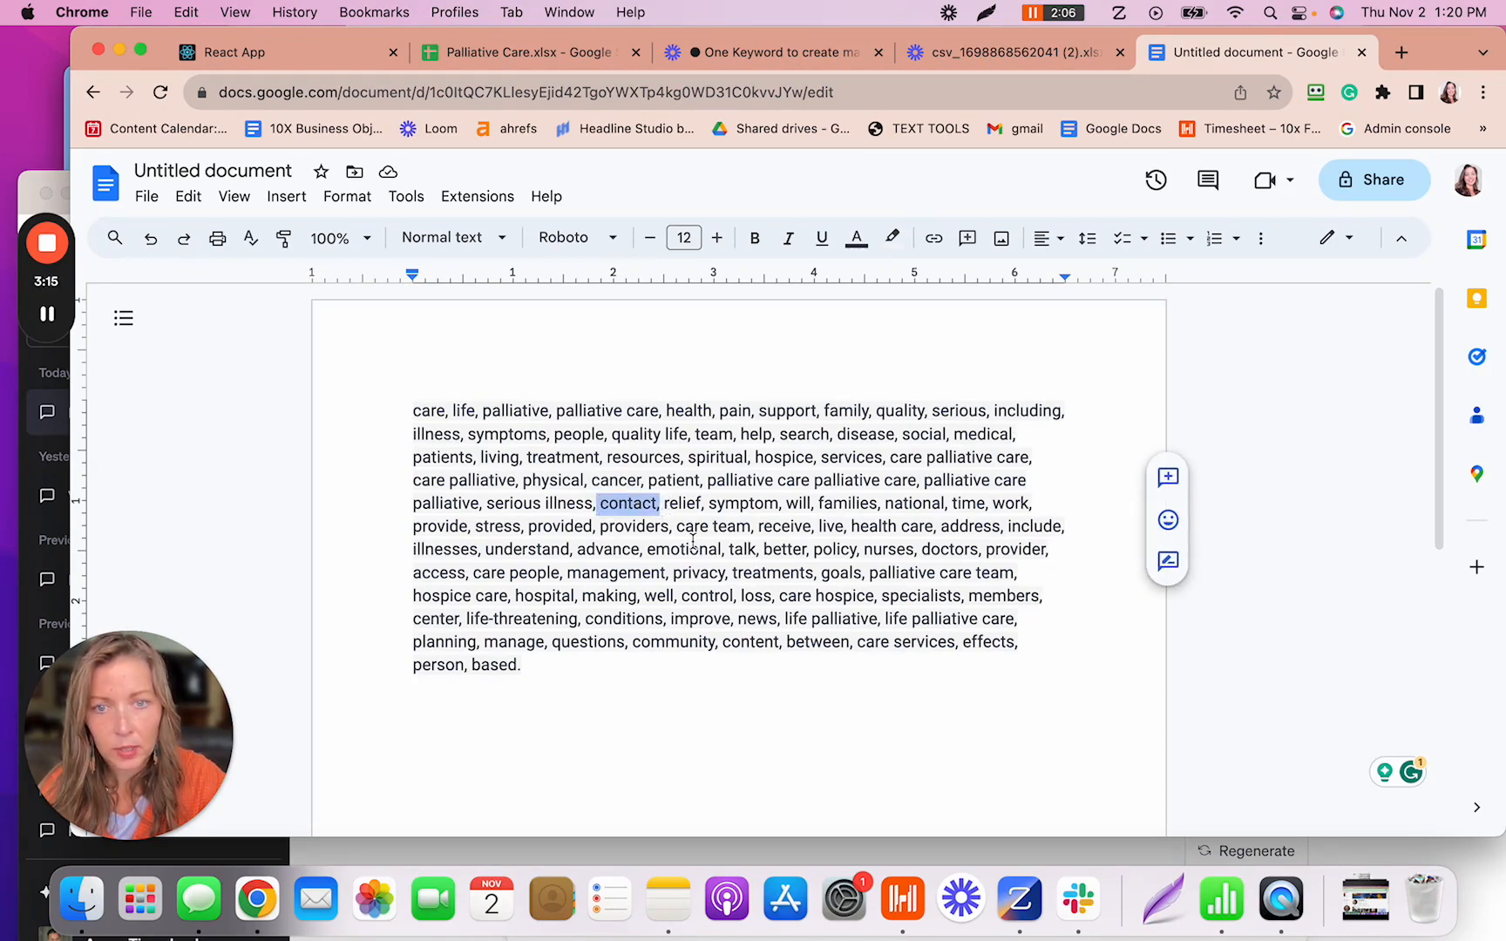
click(693, 542)
drag(600, 505, 661, 505)
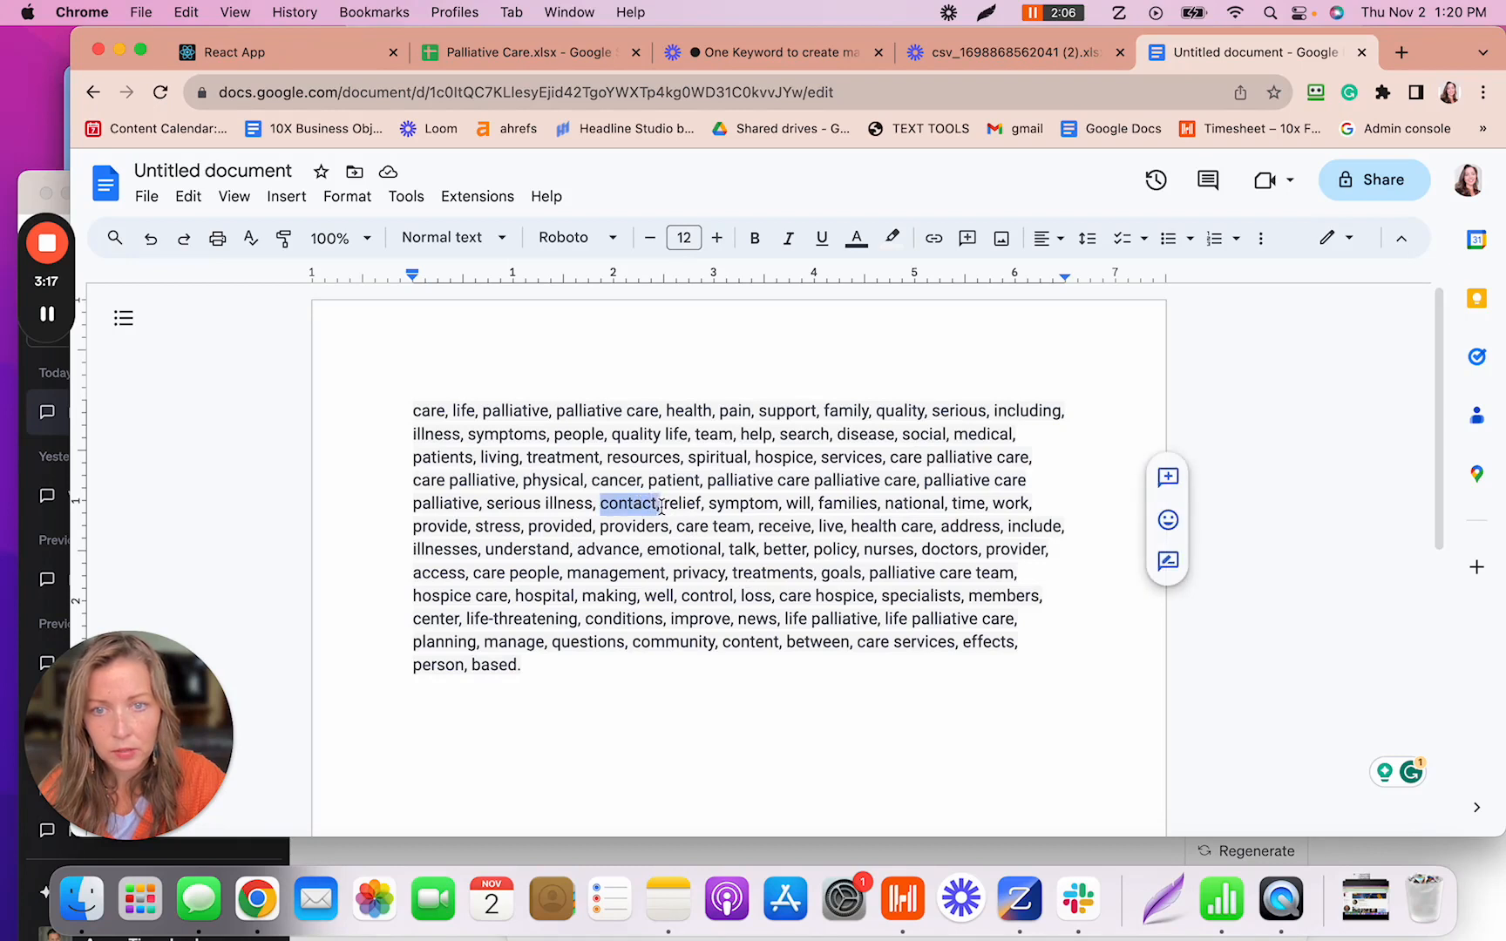
click(947, 510)
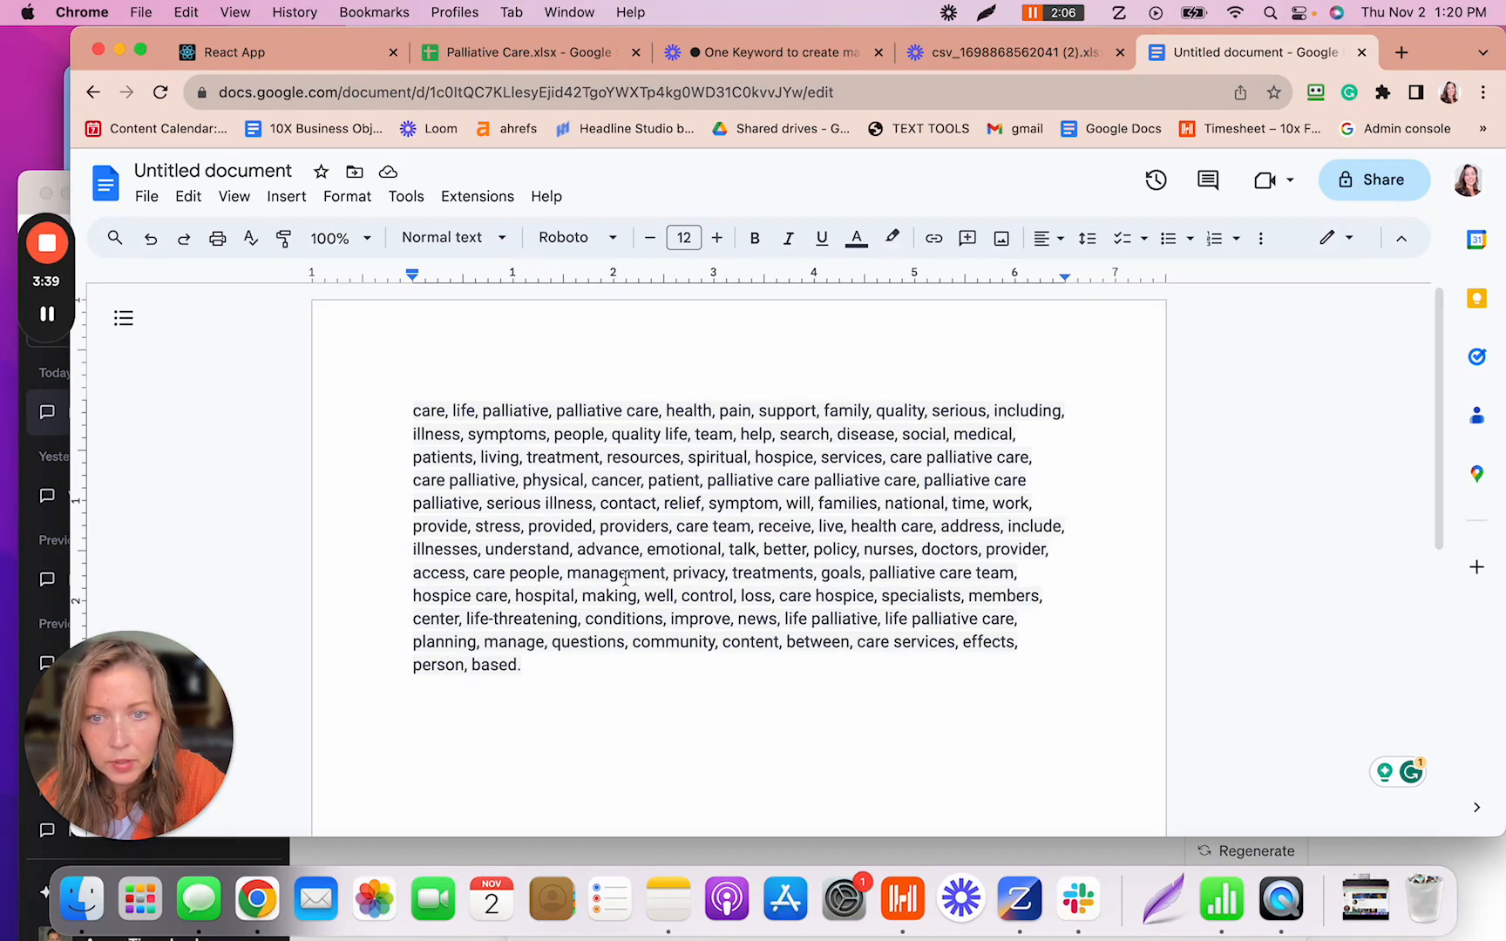
drag(673, 573, 728, 575)
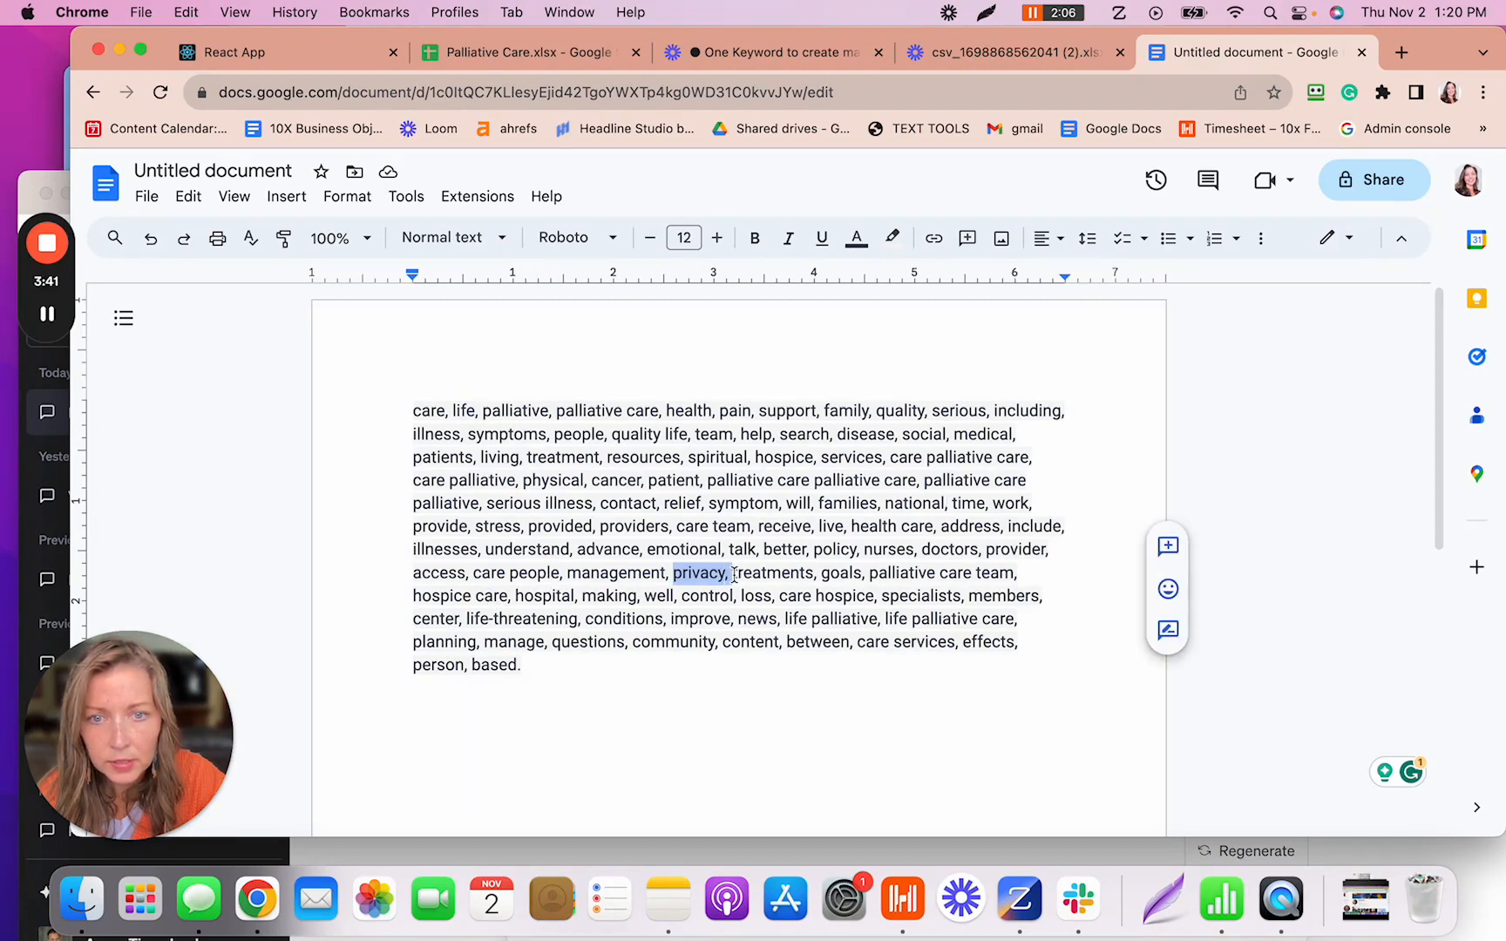
key(BackSpace)
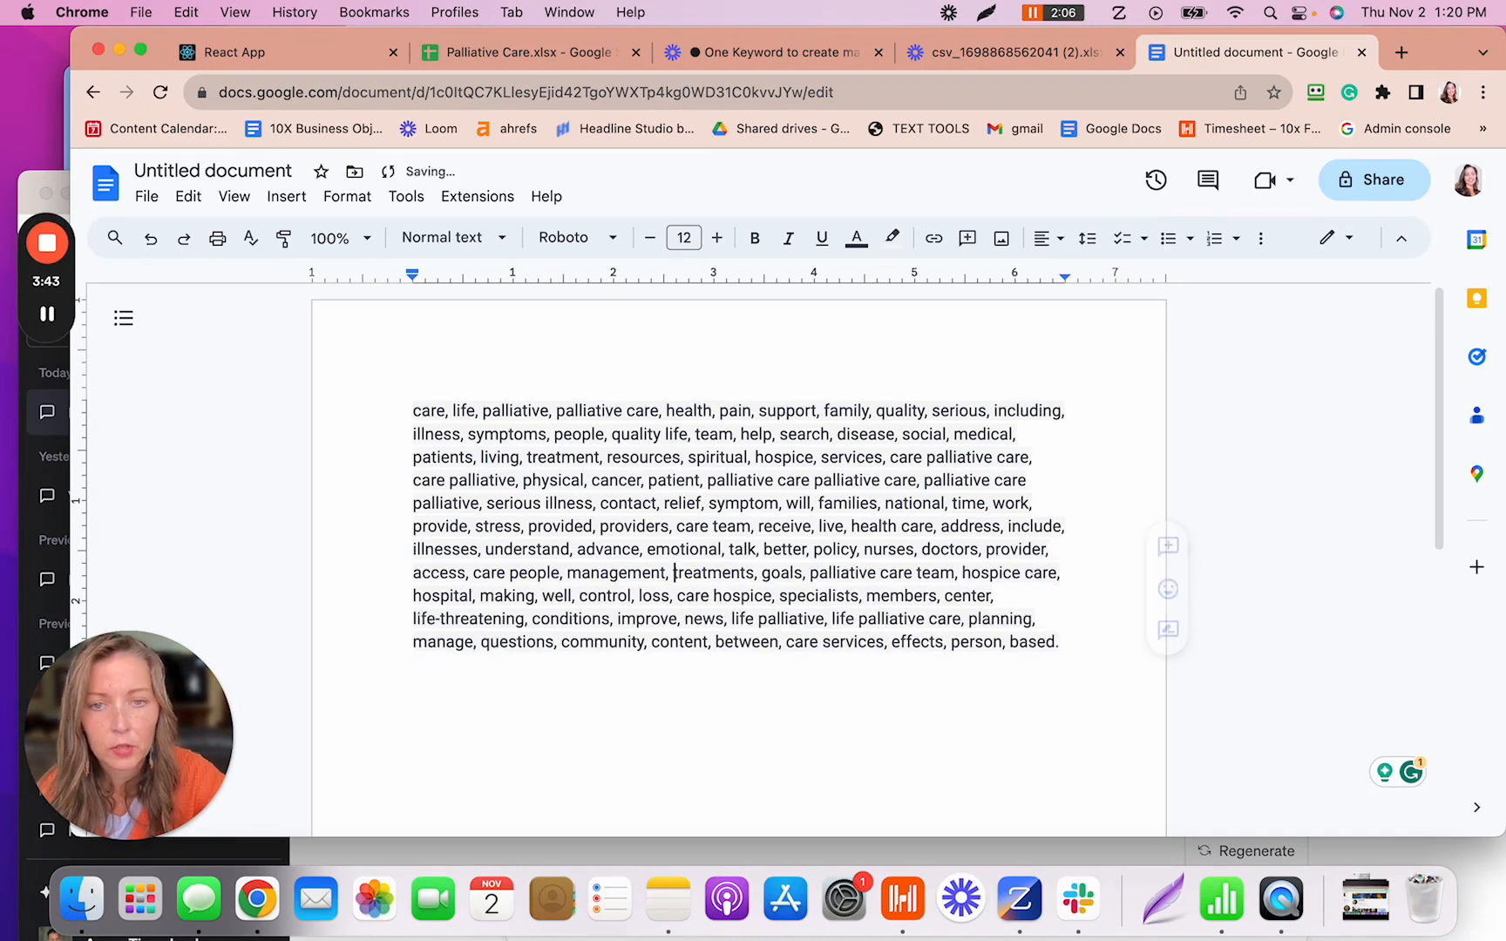
click(755, 368)
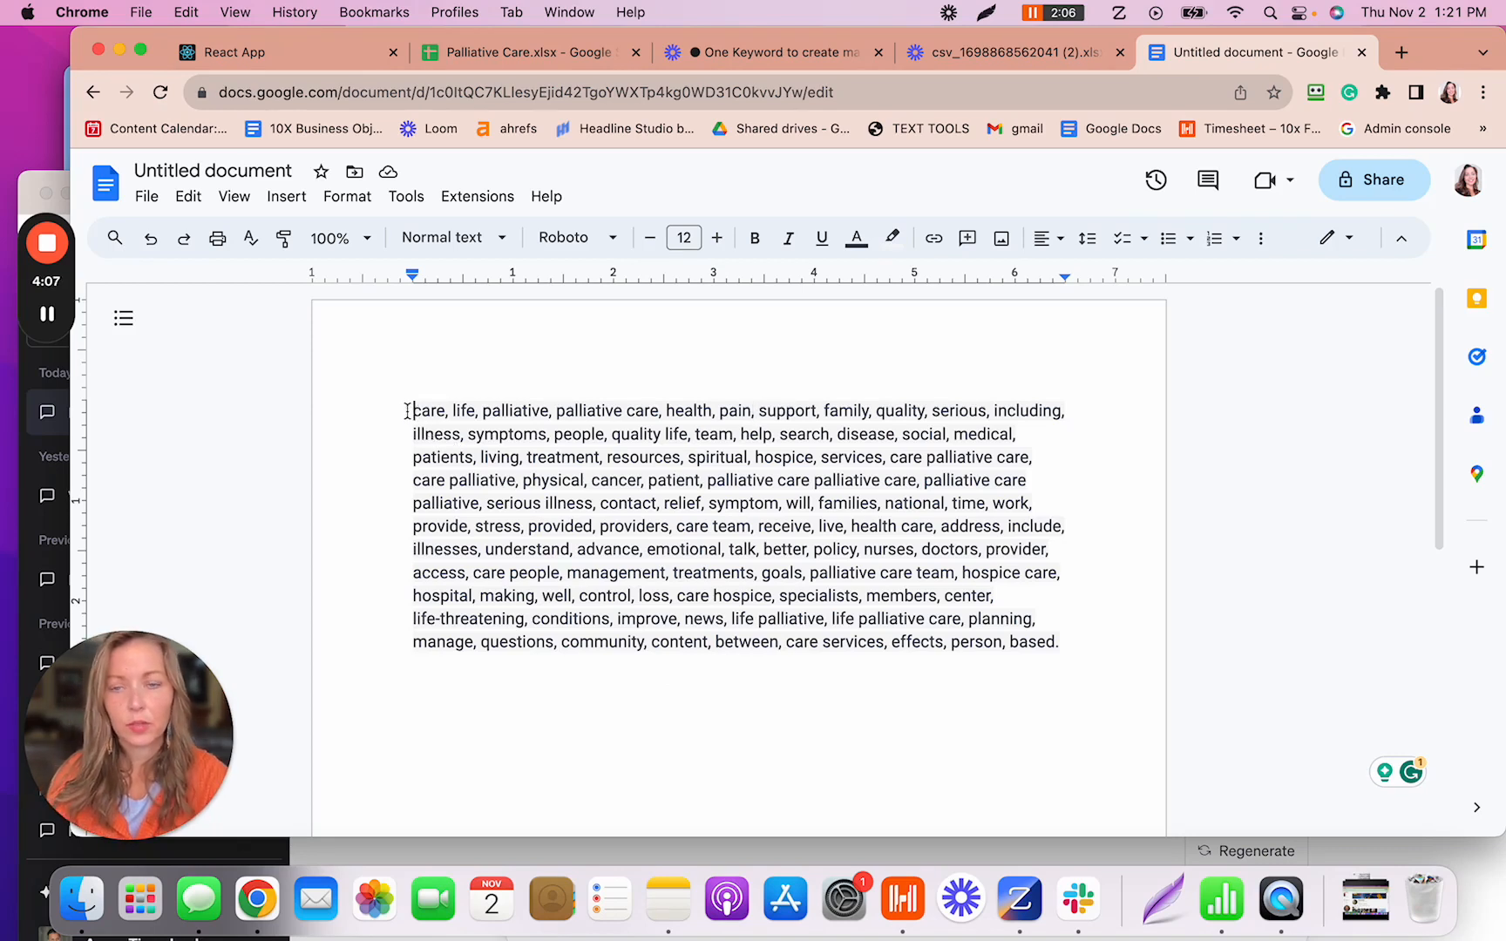
drag(407, 410, 1073, 641)
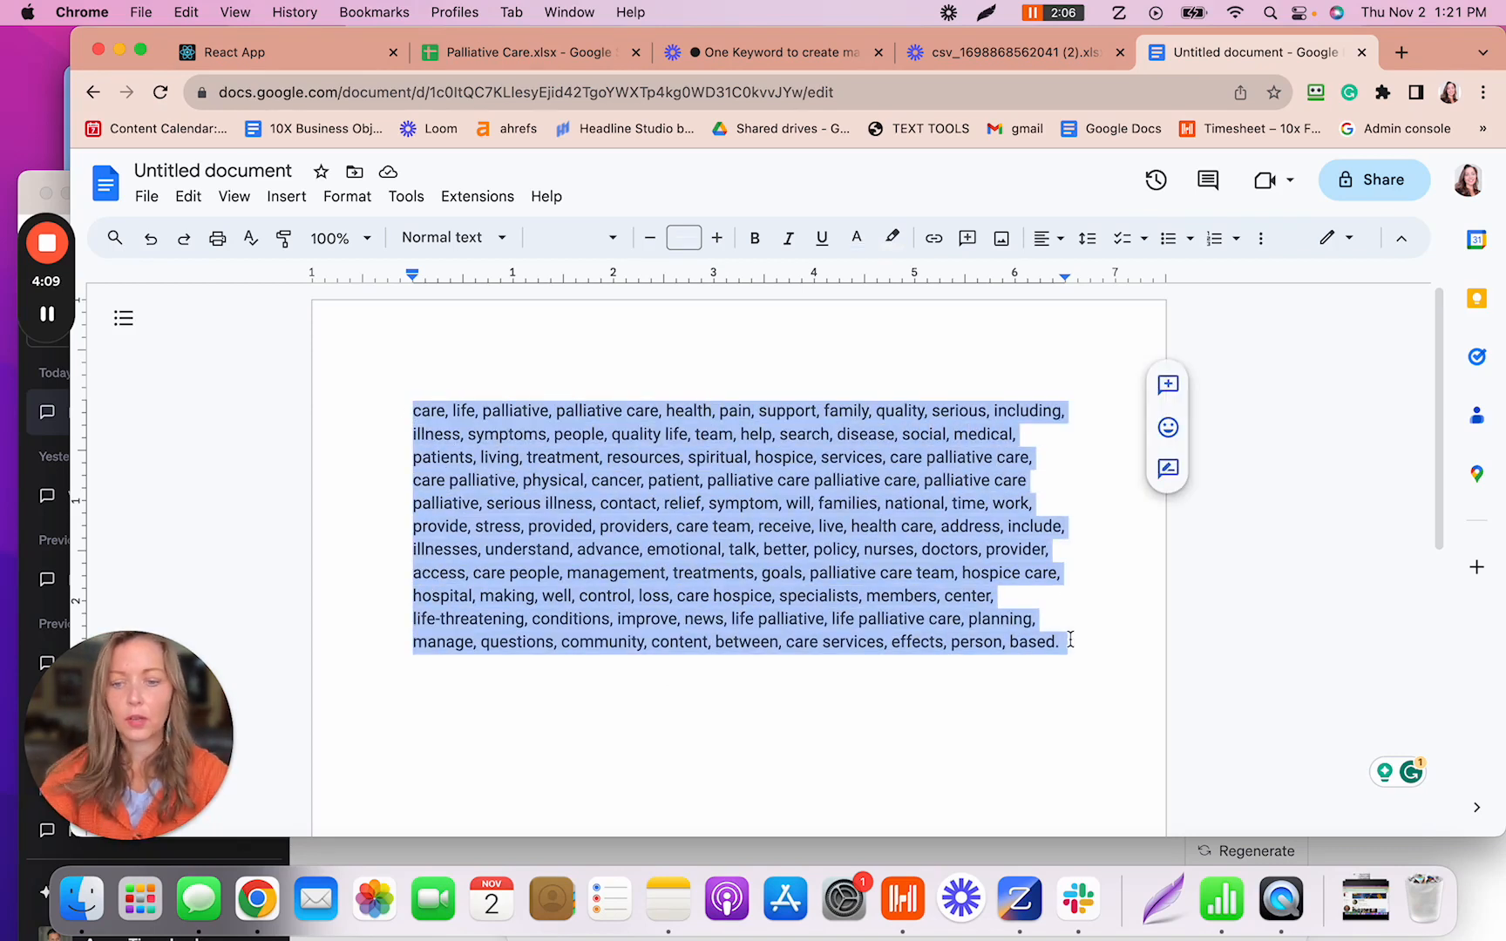
- Cut the cleaned keyword list out of the document and move over to Airtable
key(BackSpace)
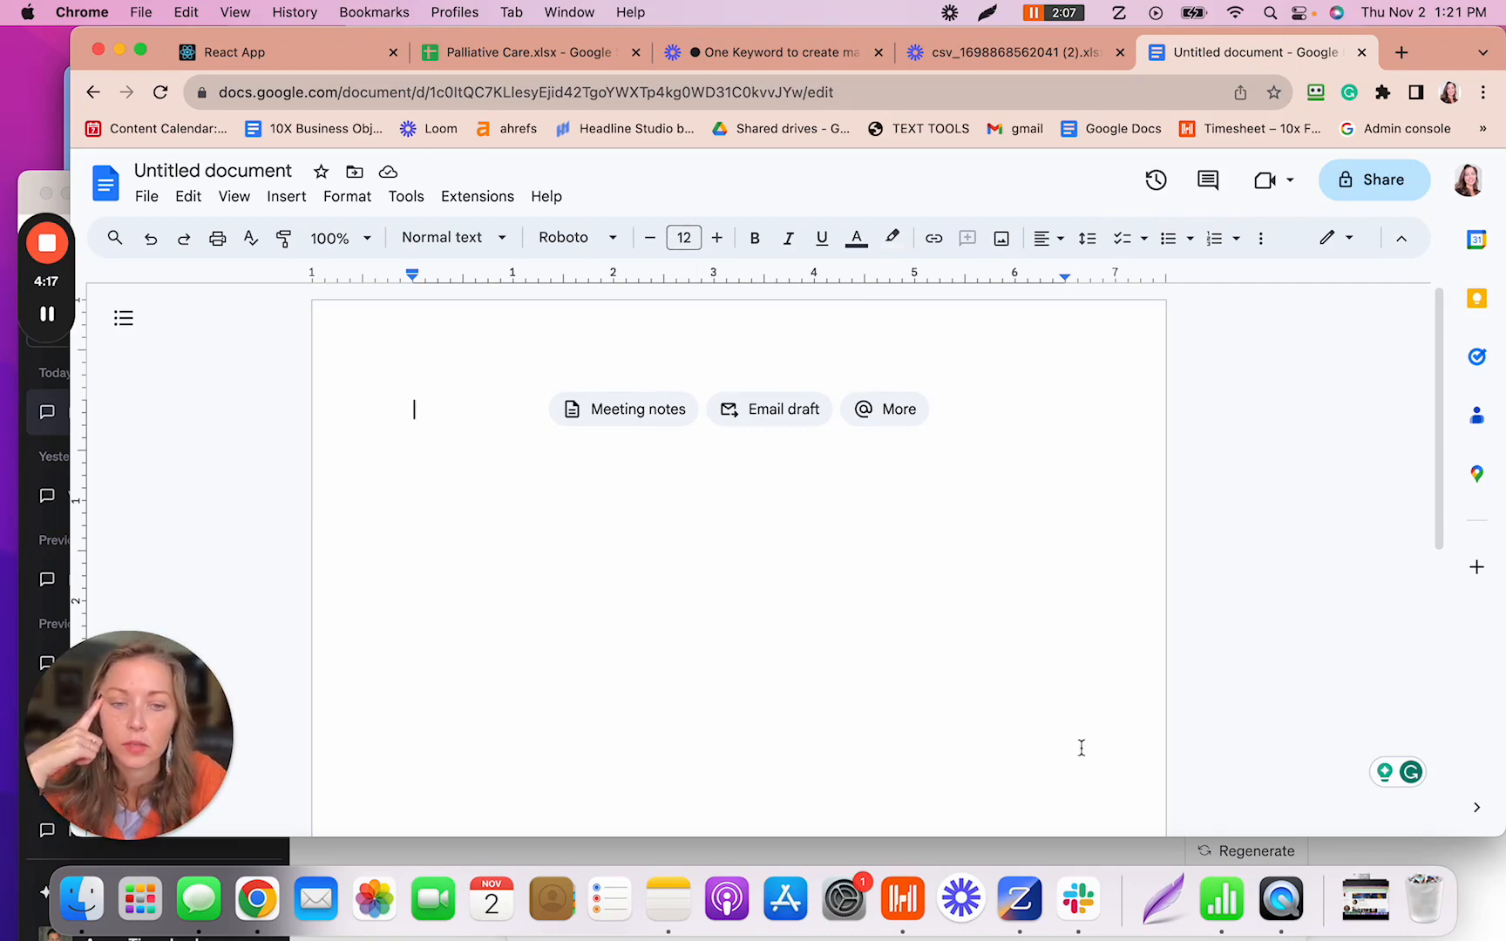
drag(1450, 55, 1450, 261)
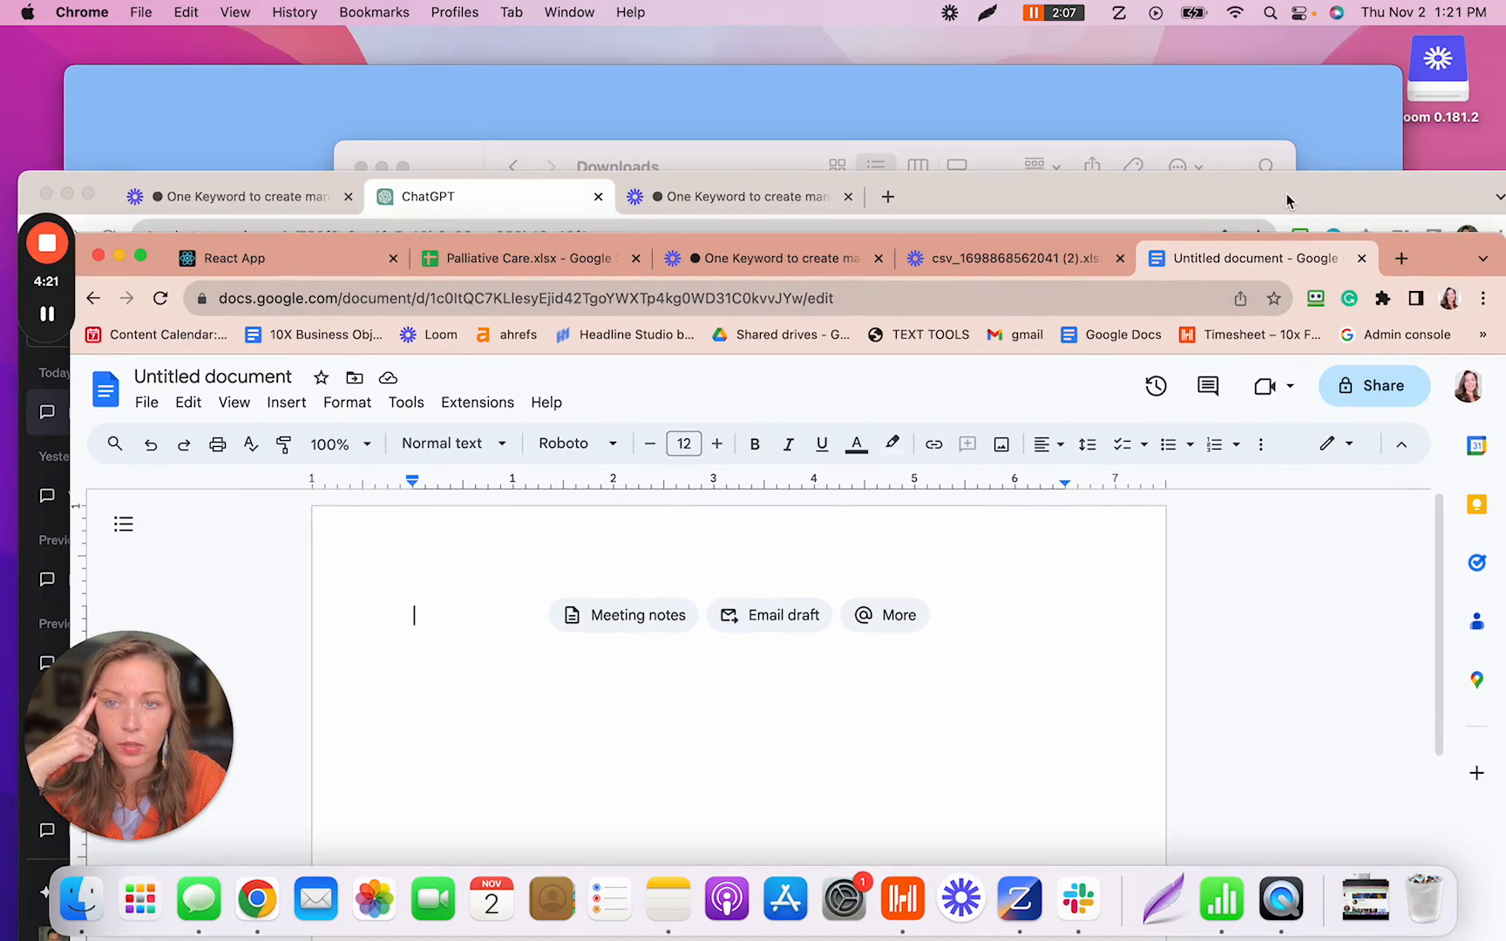
key(ctrl+Right)
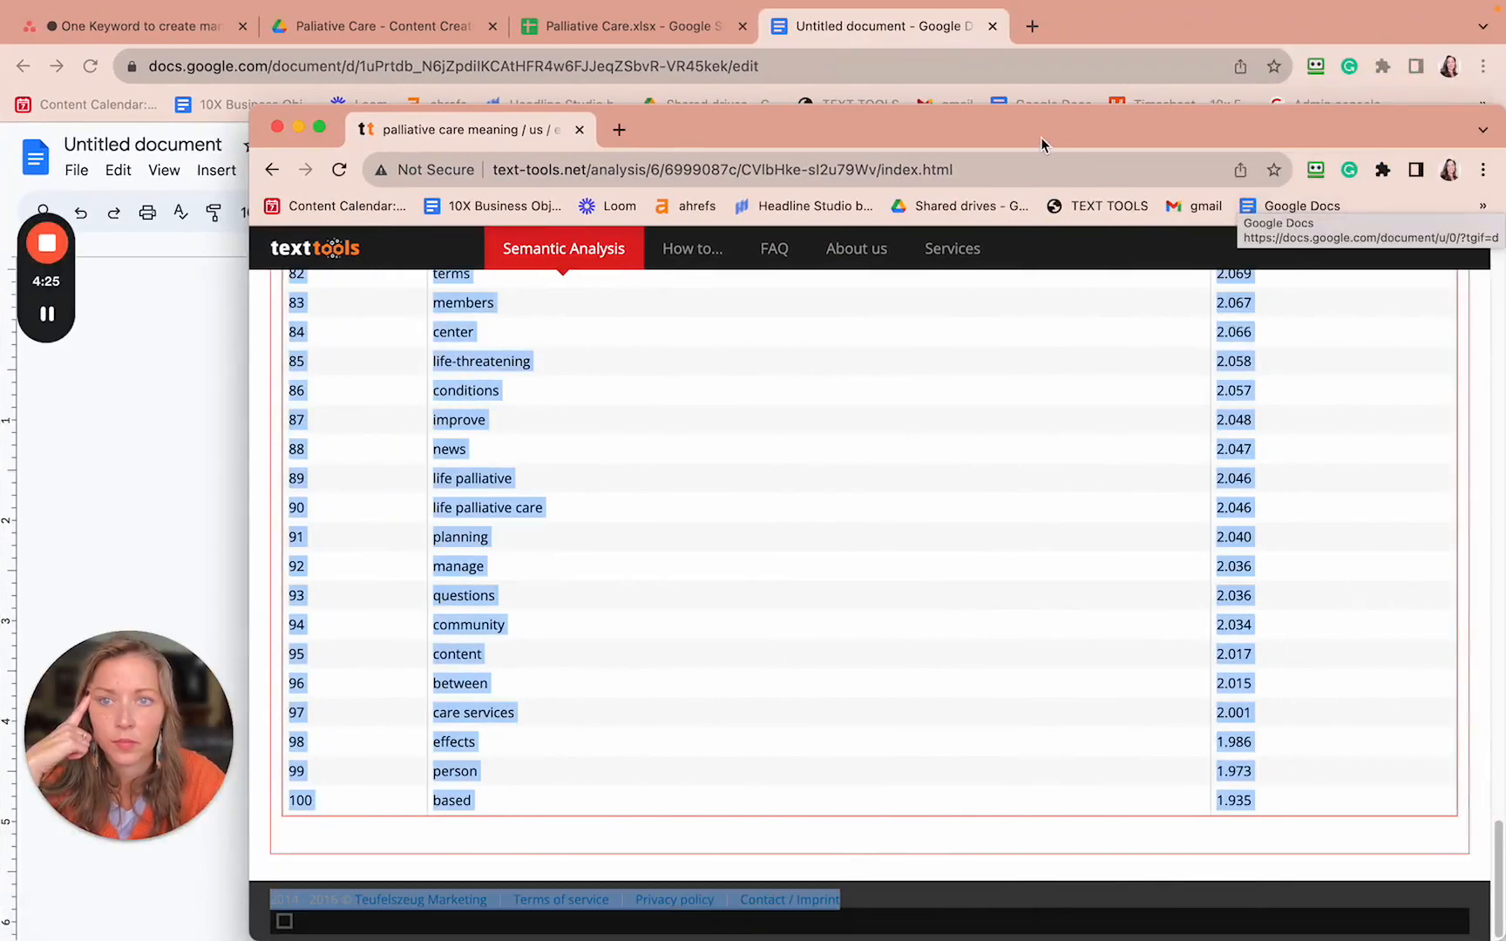
key(ctrl+Right)
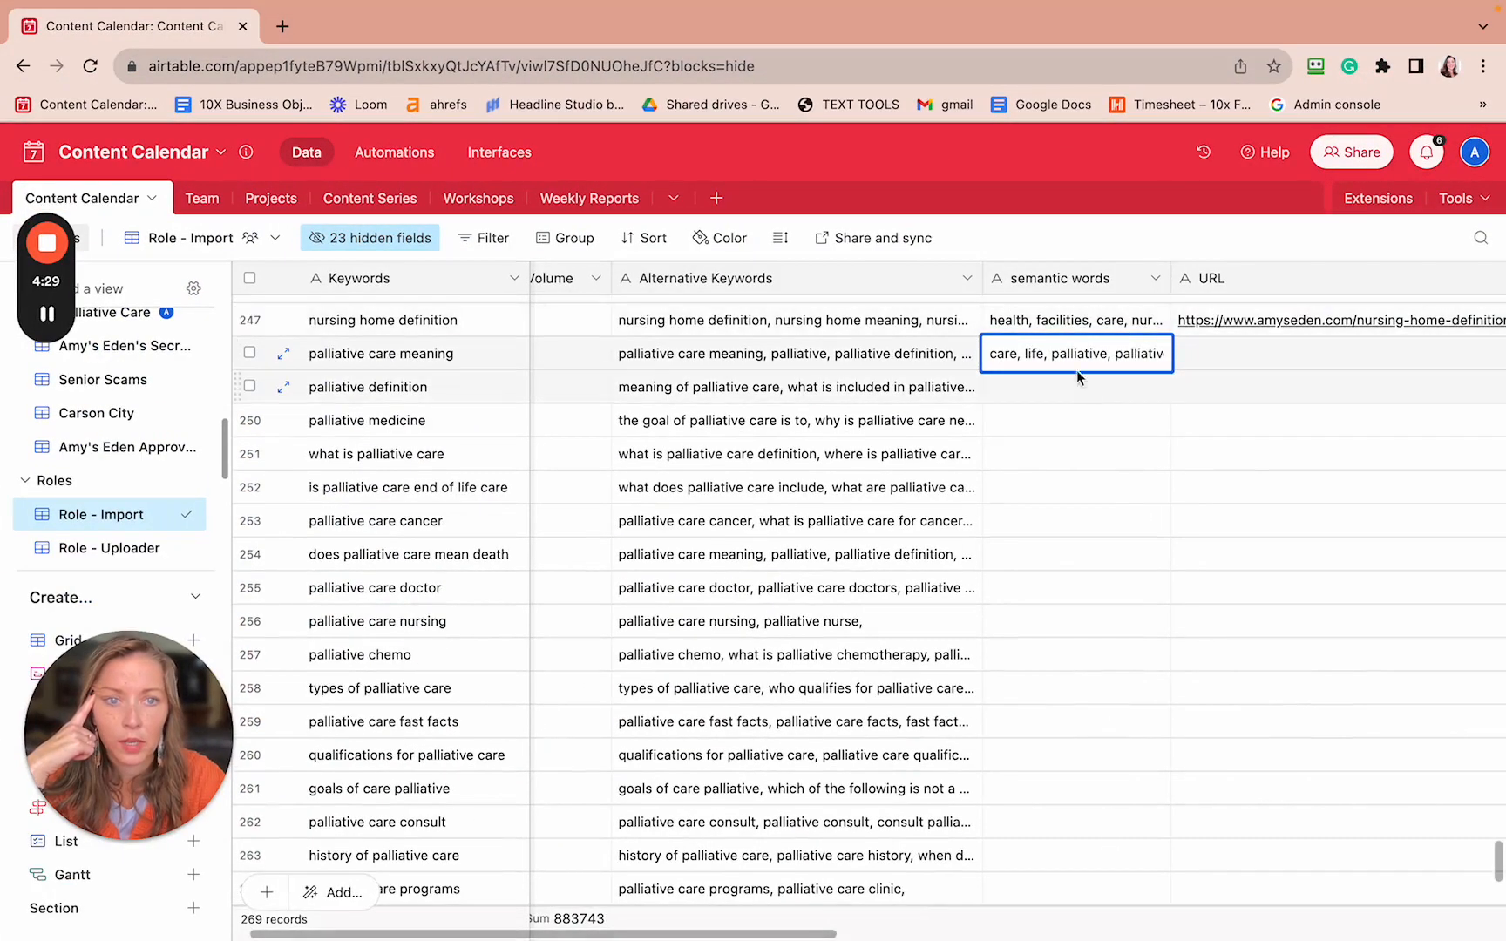
- Replace the 'palliative care meaning' semantic words cell with the pasted cleaned keyword list
drag(992, 356, 1391, 369)
key(ctrl+c)
key(BackSpace)
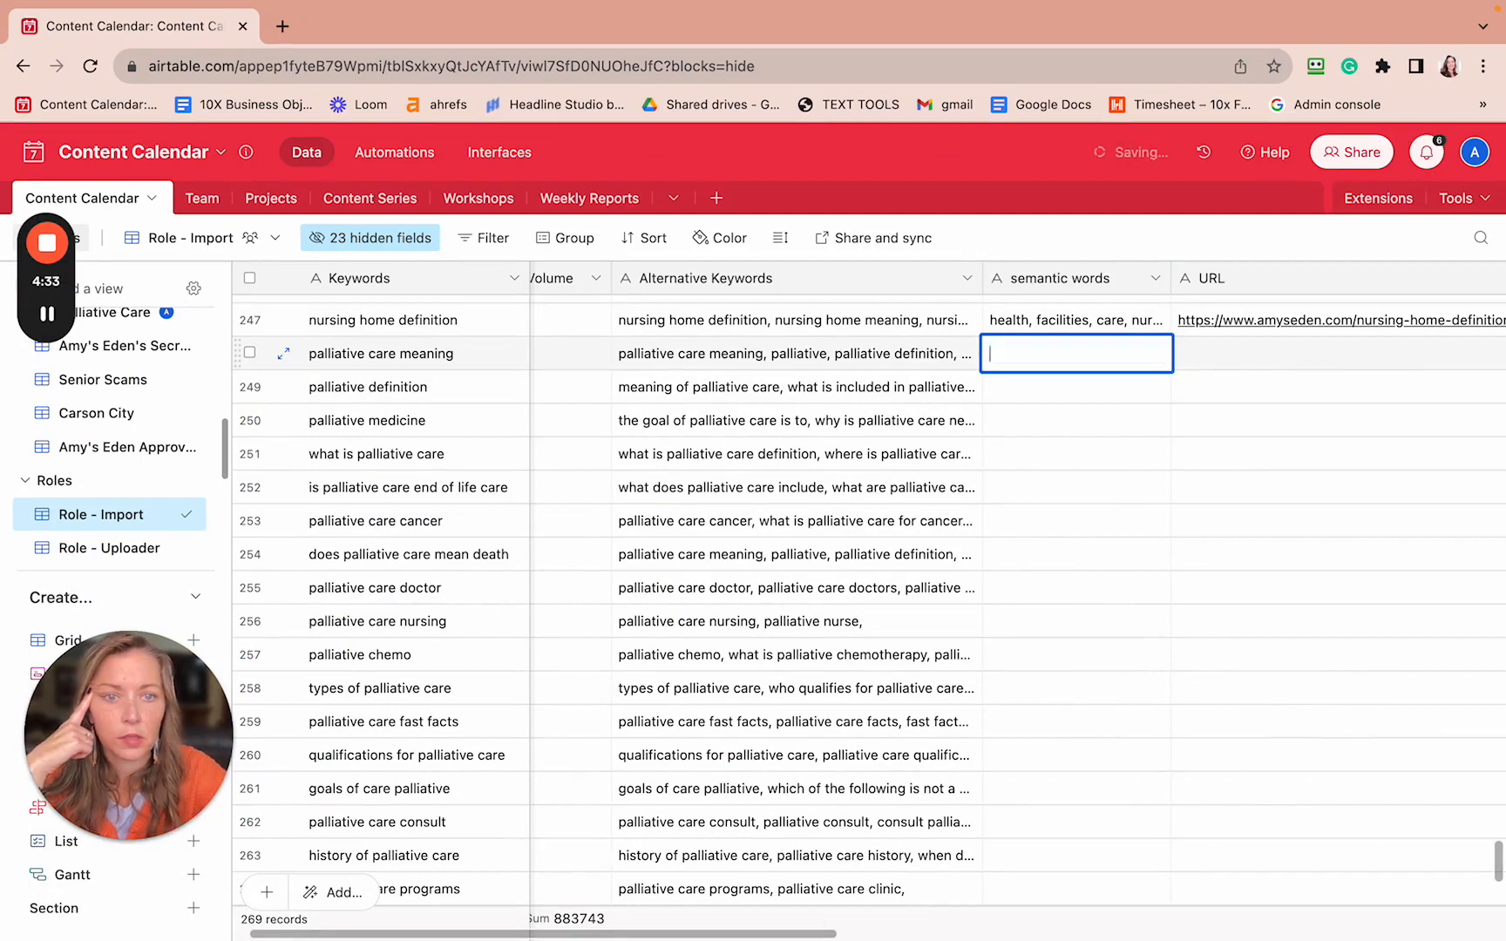
key(ctrl+v)
key(Return)
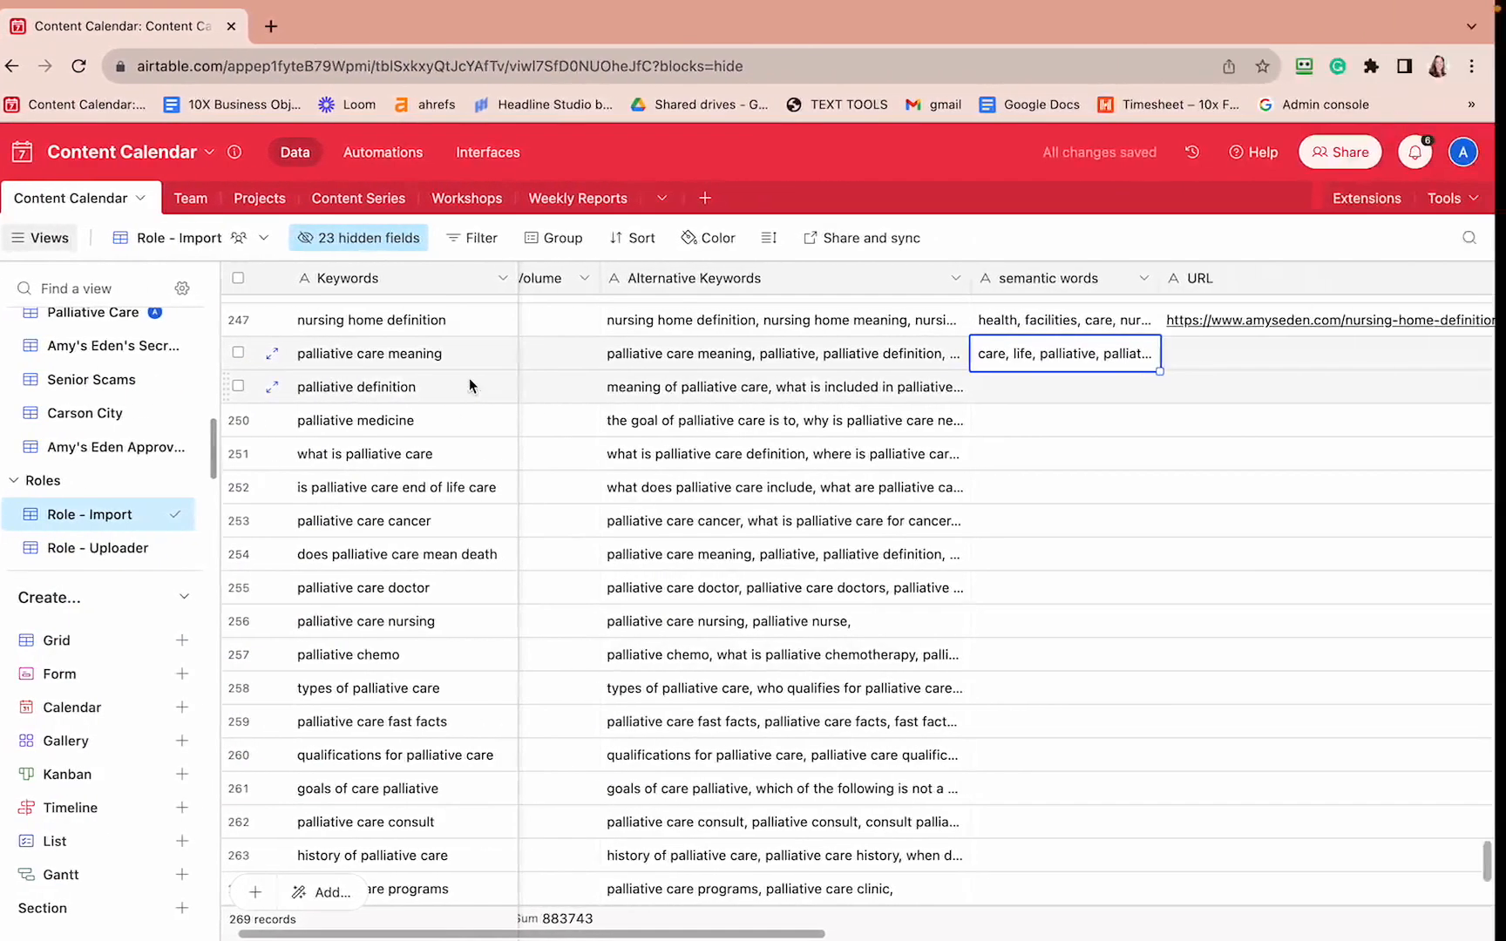
key(ctrl+Left)
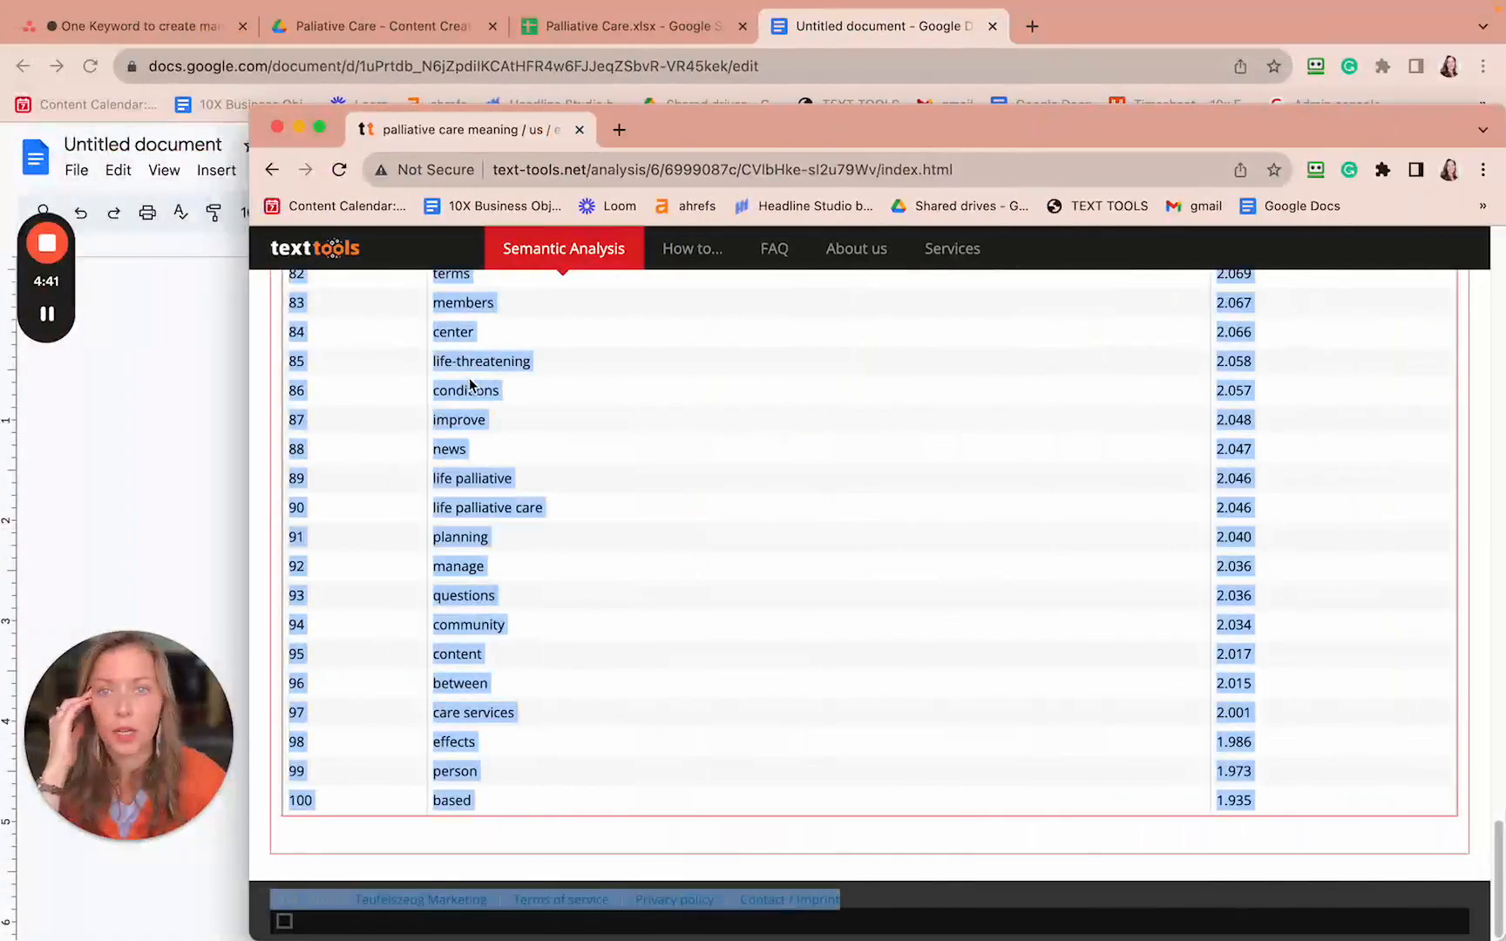
- Open the 'palliative definition' Semantic Analysis and select its full top 100 TF*IDF terms table
drag(772, 113, 717, 9)
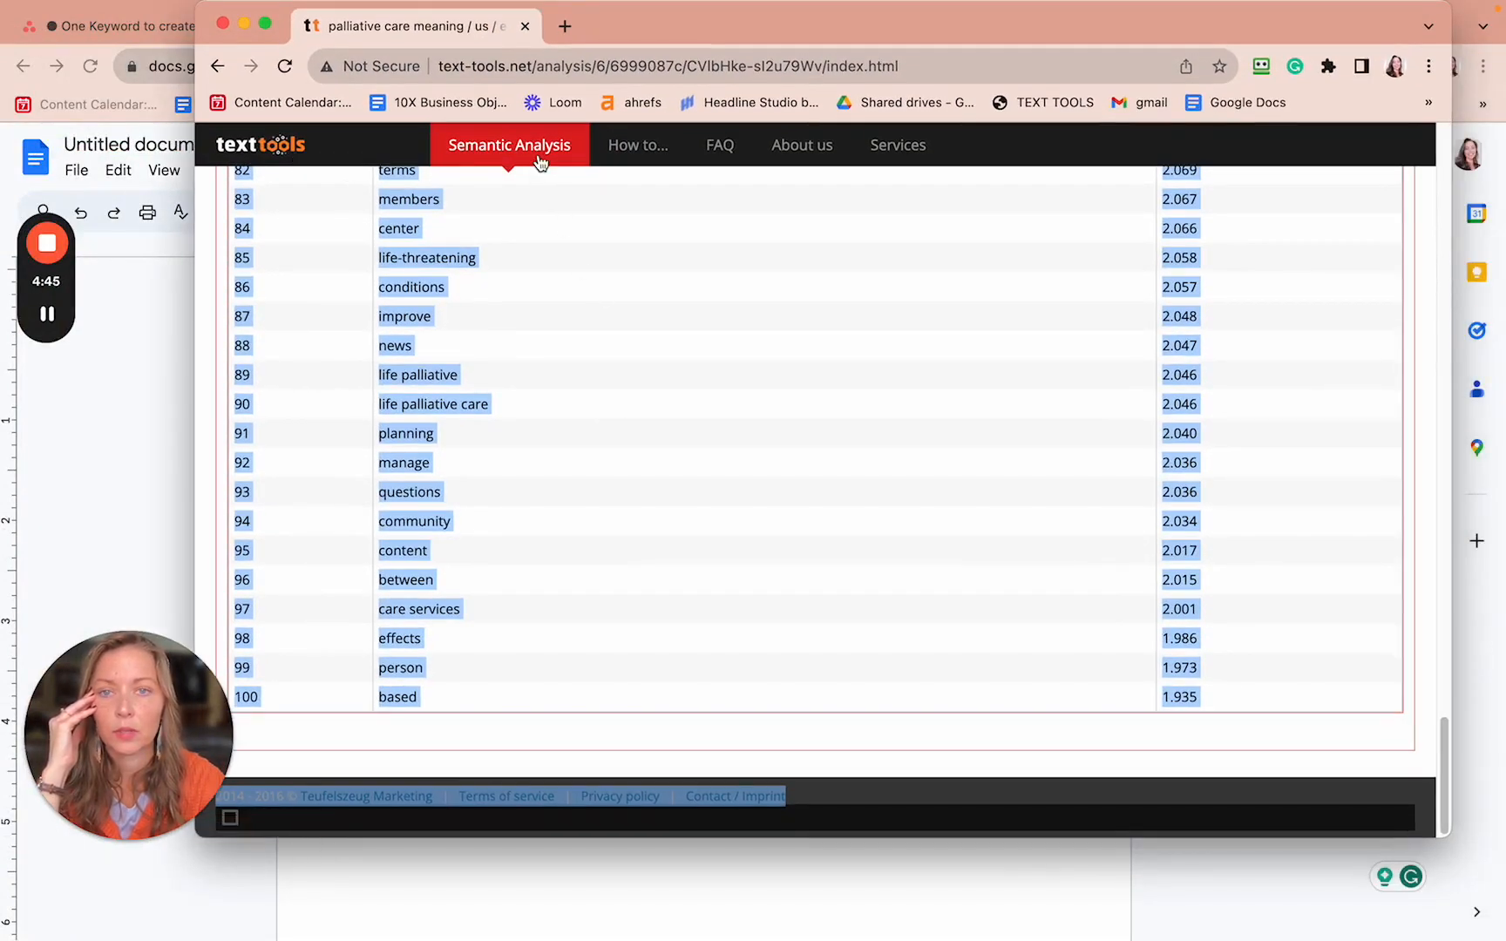
click(540, 157)
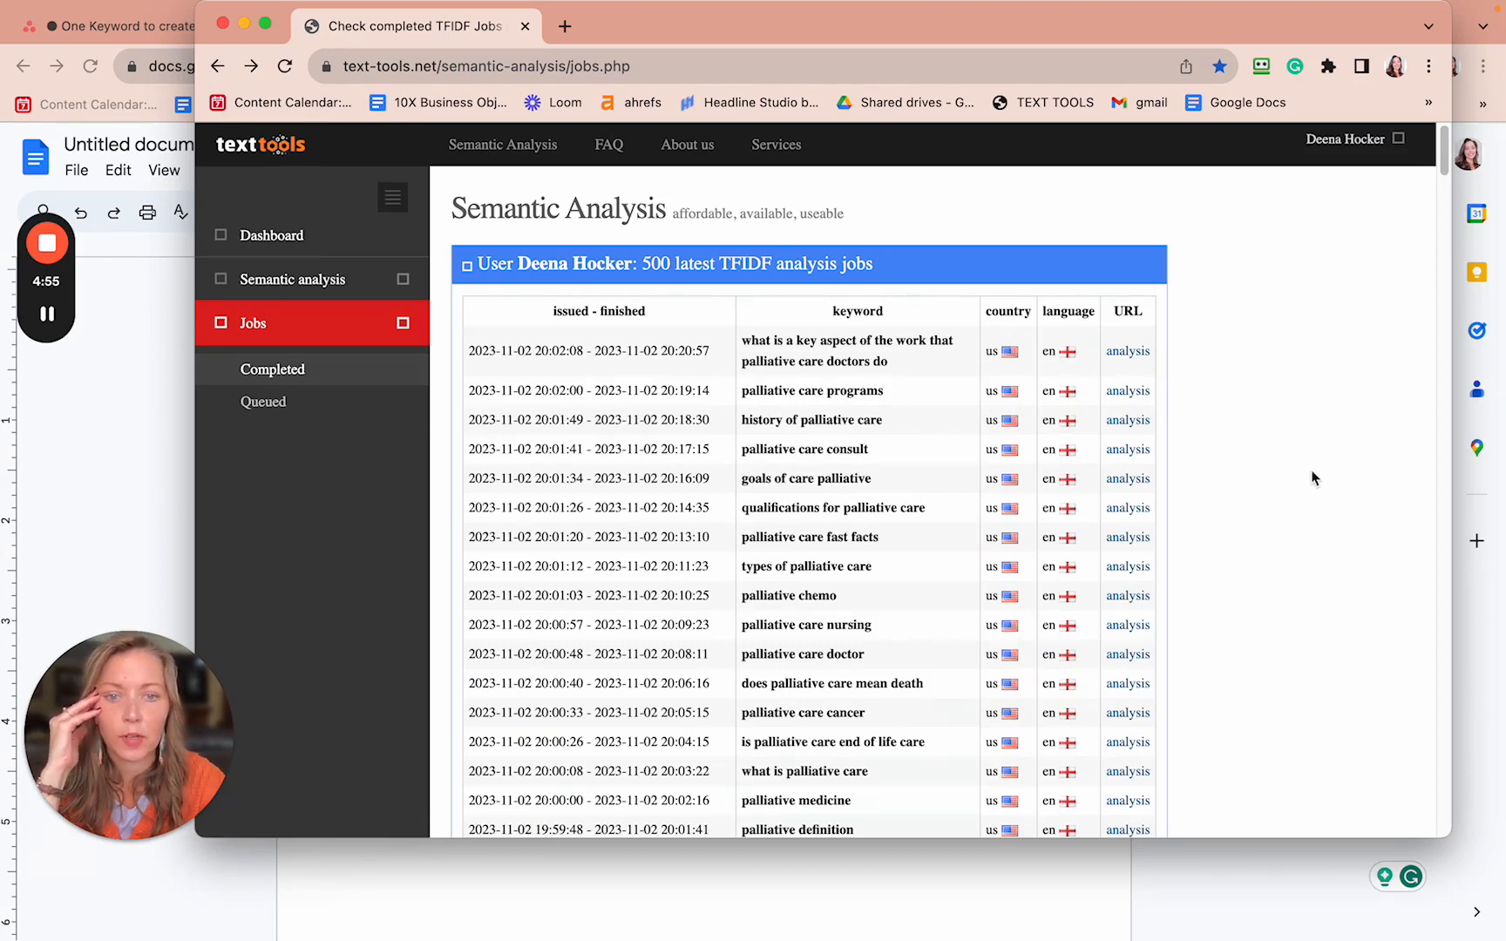
click(1126, 829)
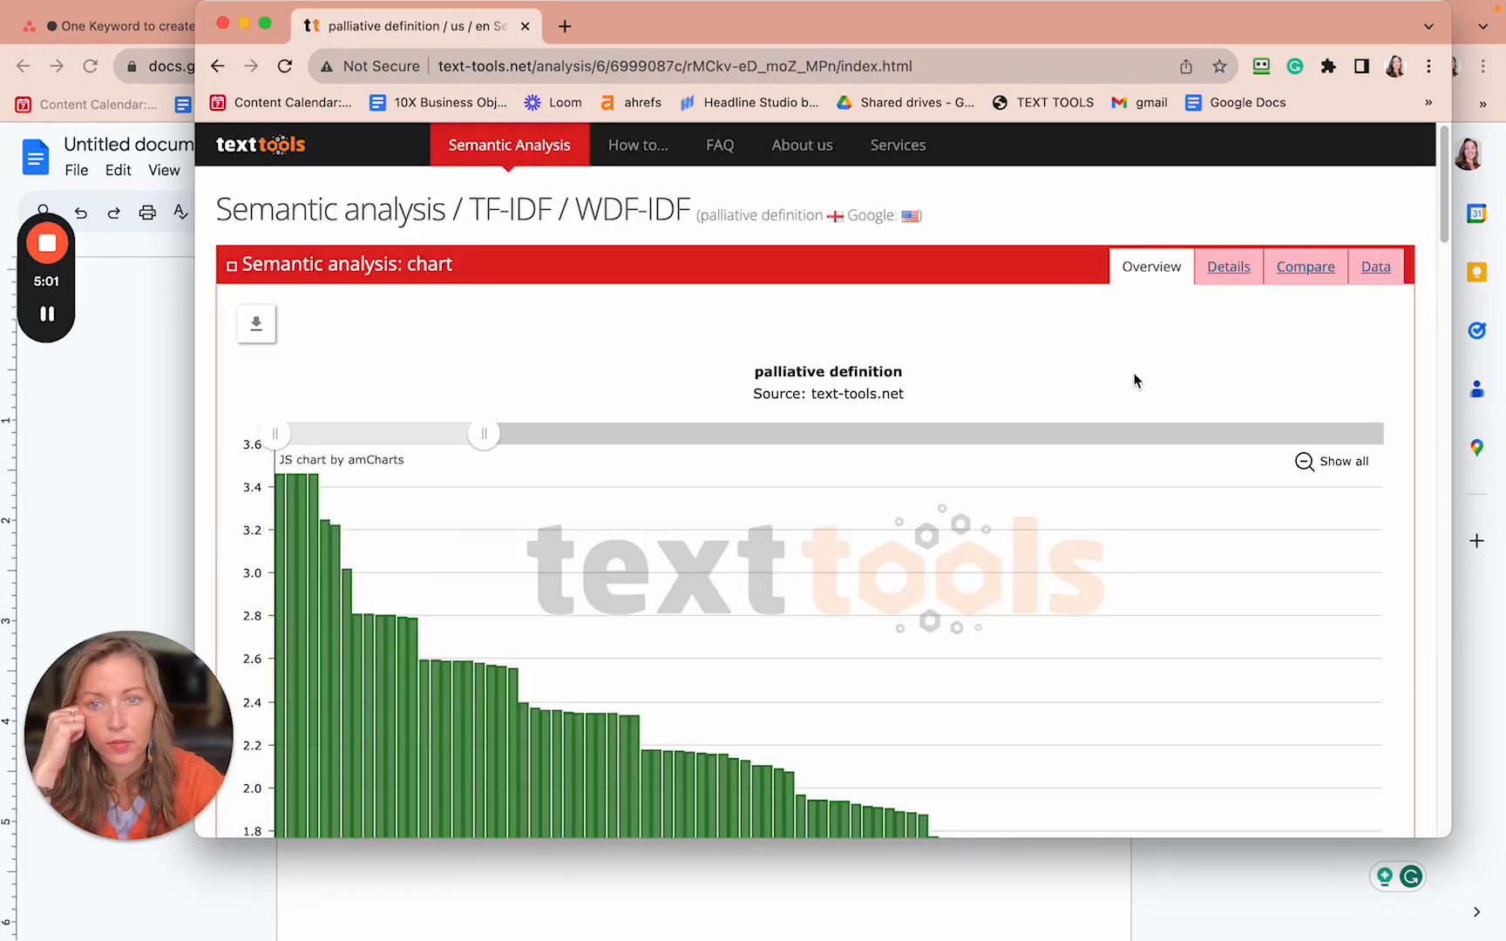
scroll(1133, 373, down, 10)
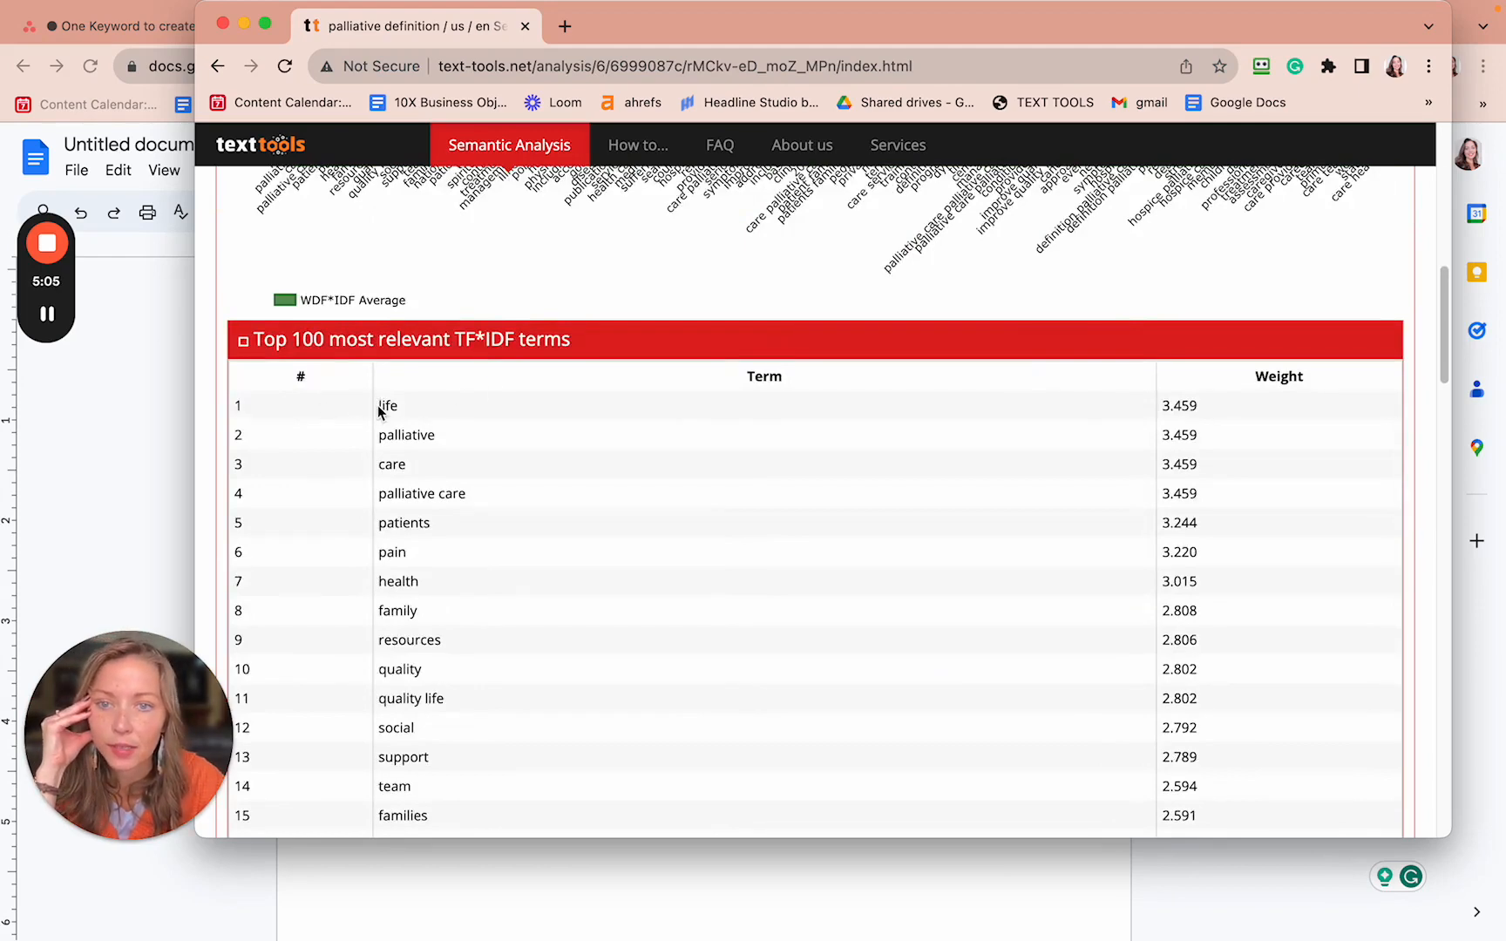
drag(380, 405, 569, 891)
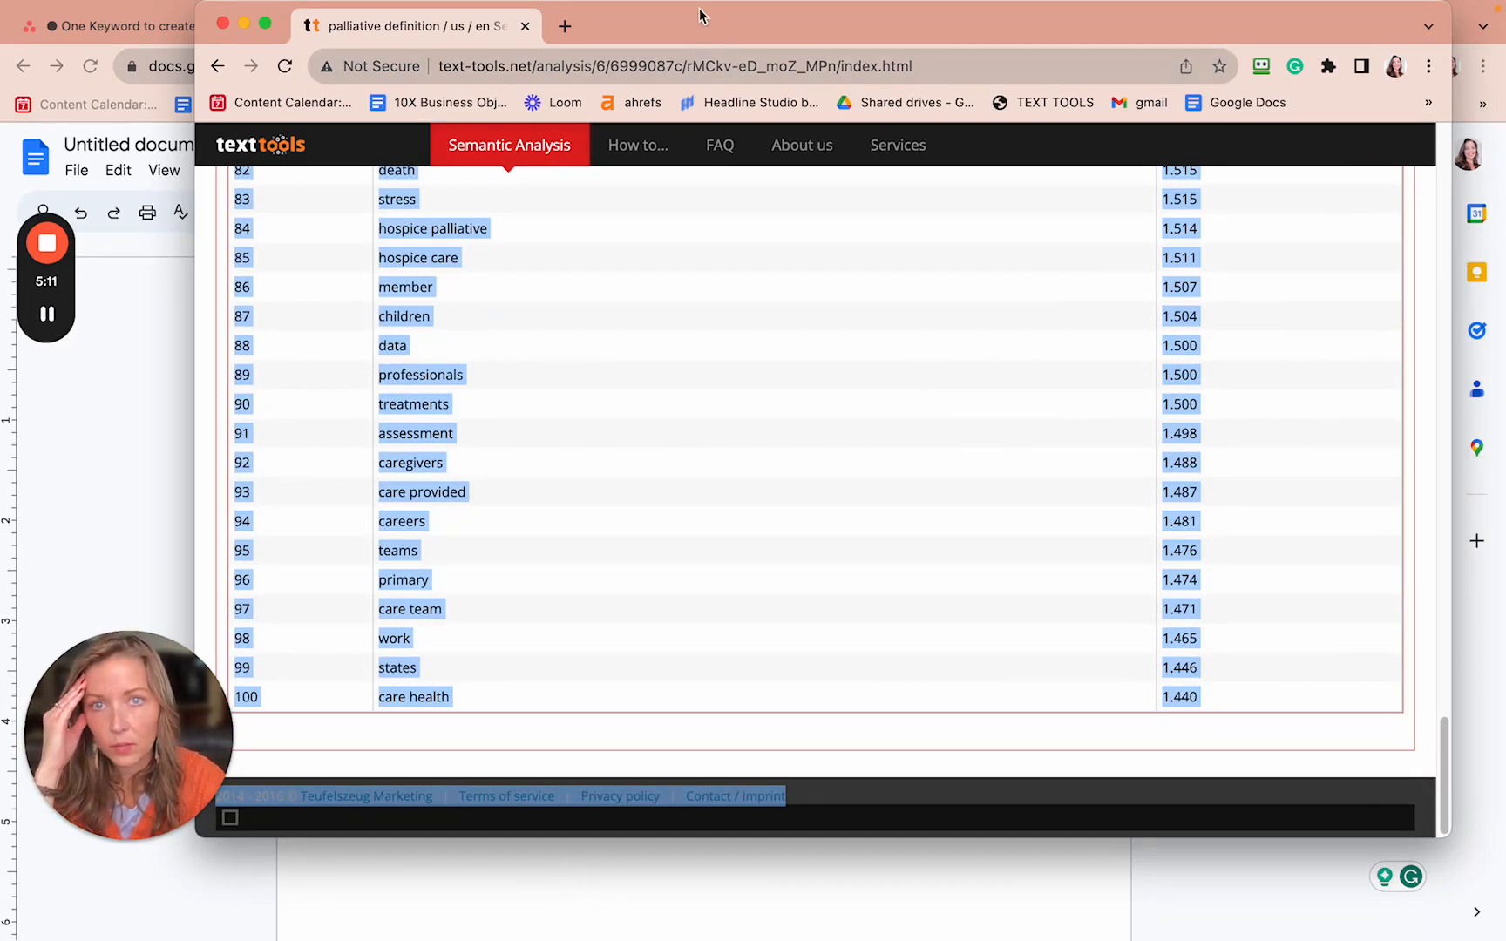
drag(700, 15, 679, 151)
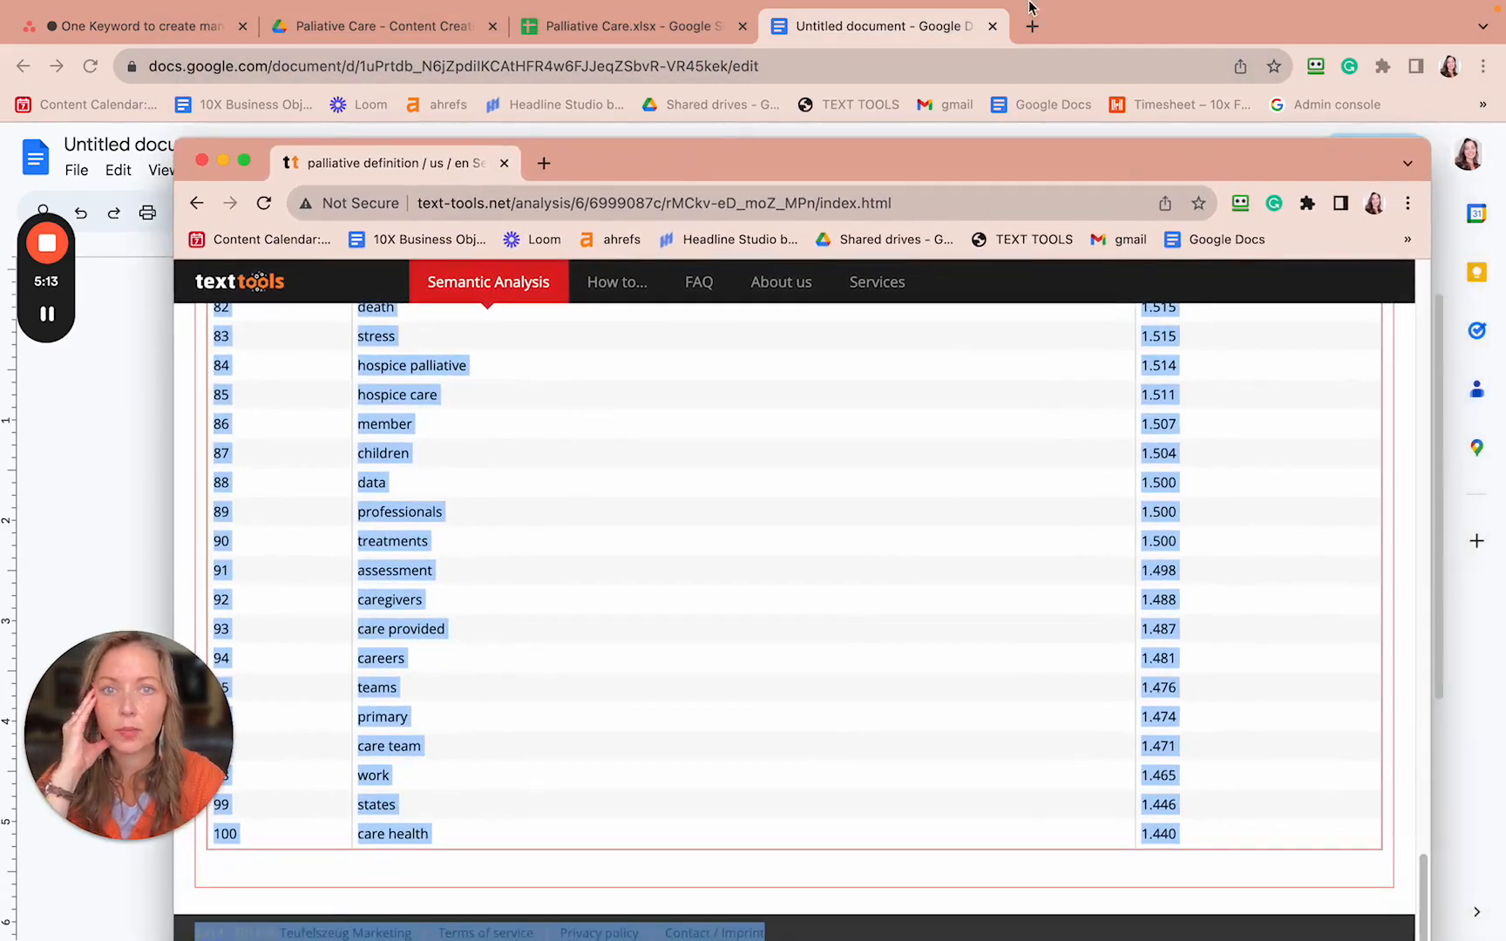
mouse_move(1029, 2)
click(1117, 75)
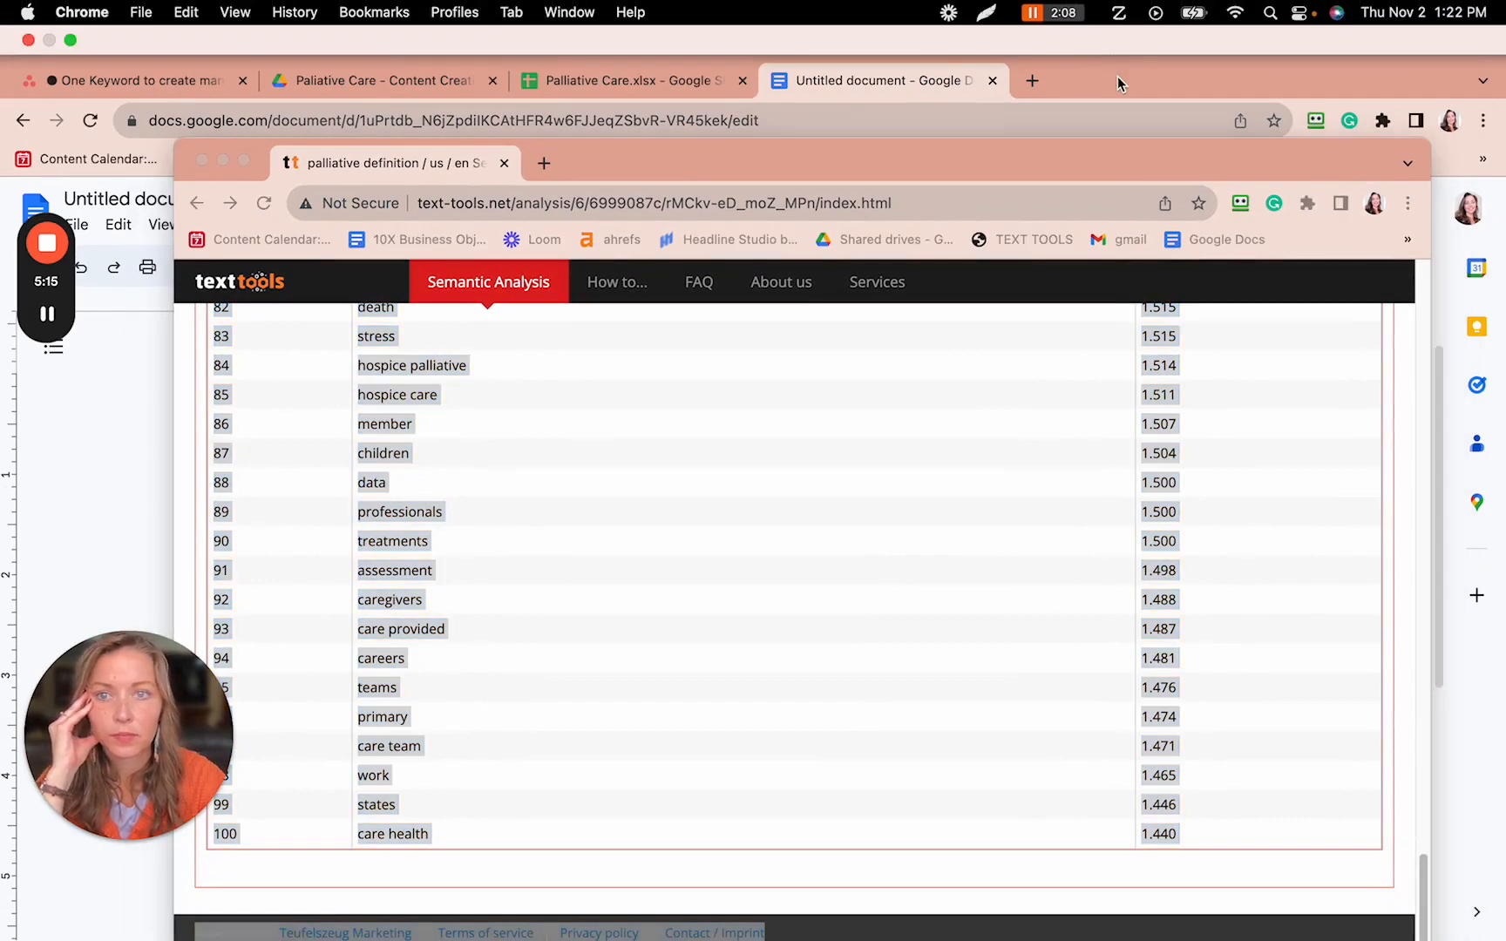
- Ask ChatGPT 'please do the same with this list:' with the palliative definition terms pasted
key(ctrl+Left)
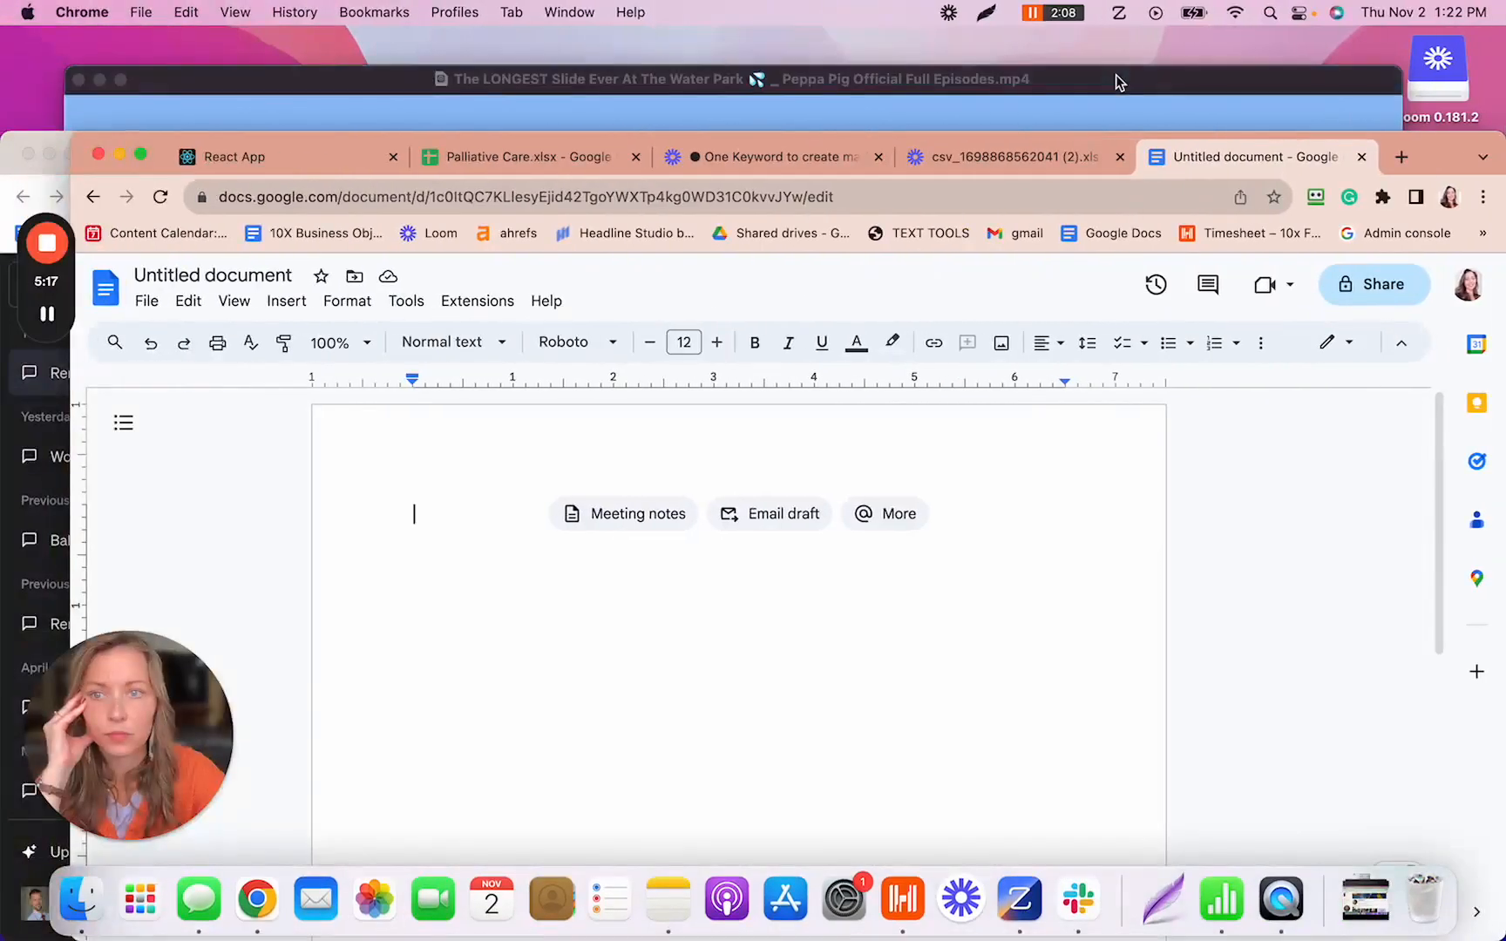
click(15, 165)
drag(974, 161, 958, 19)
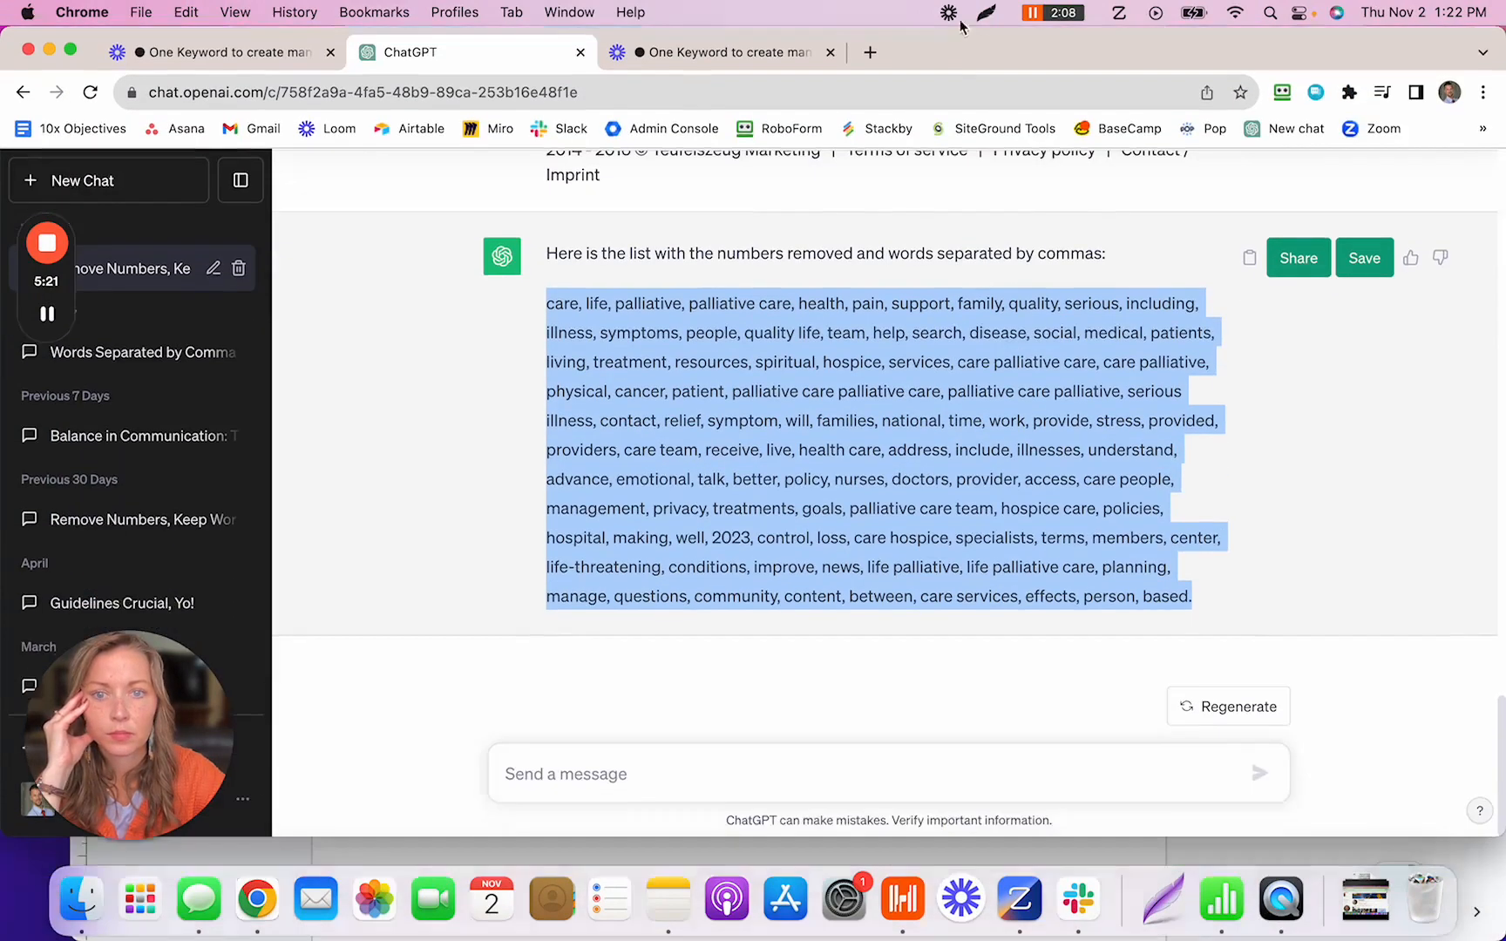
click(678, 763)
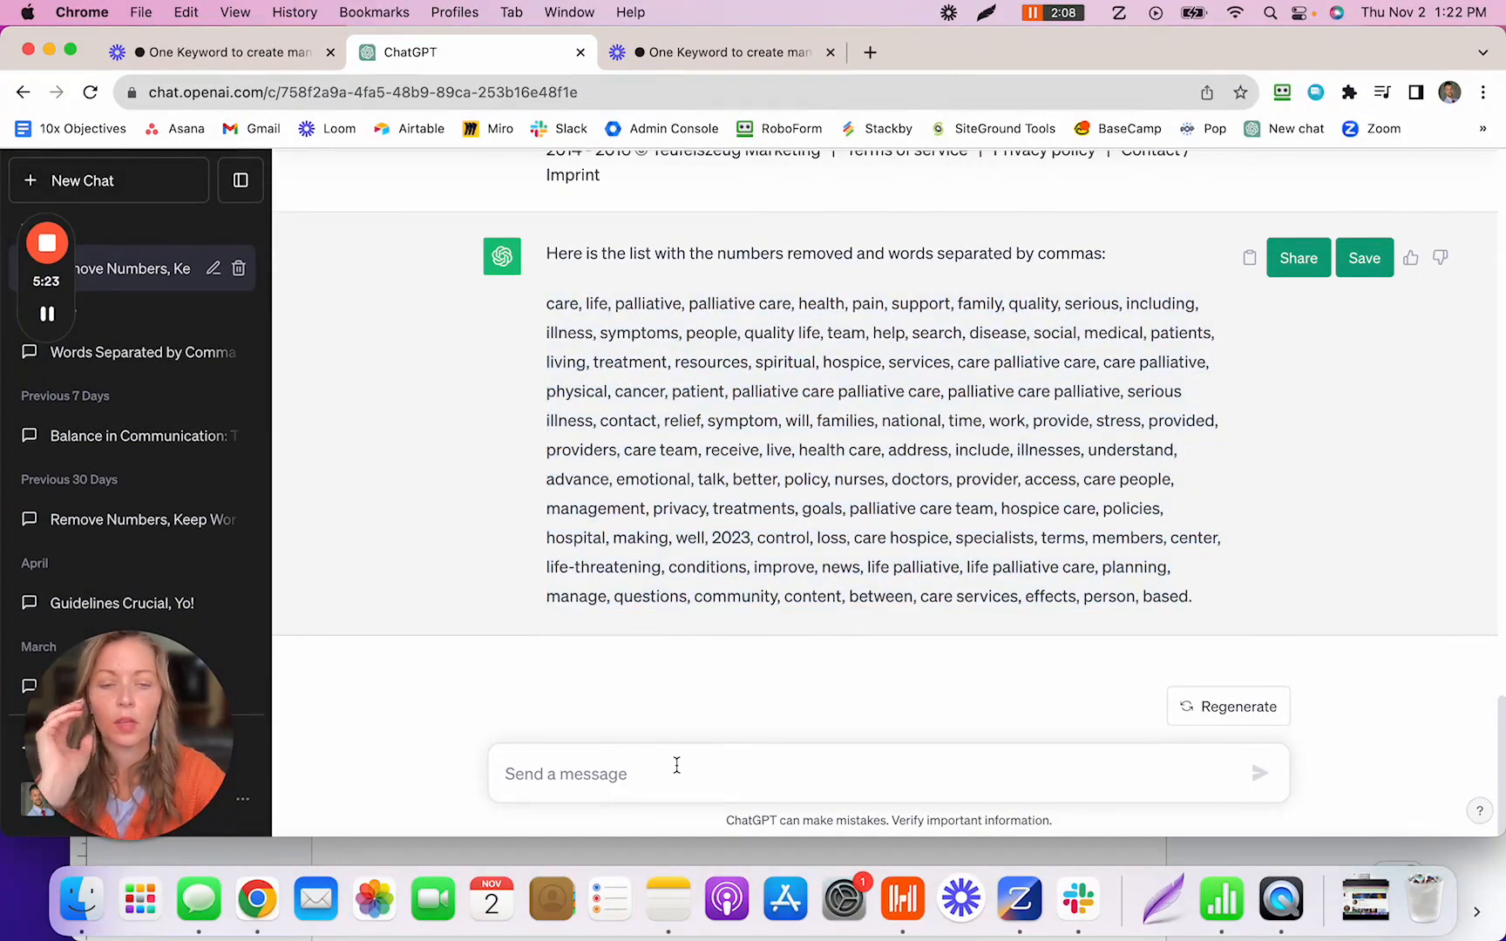
text(pl)
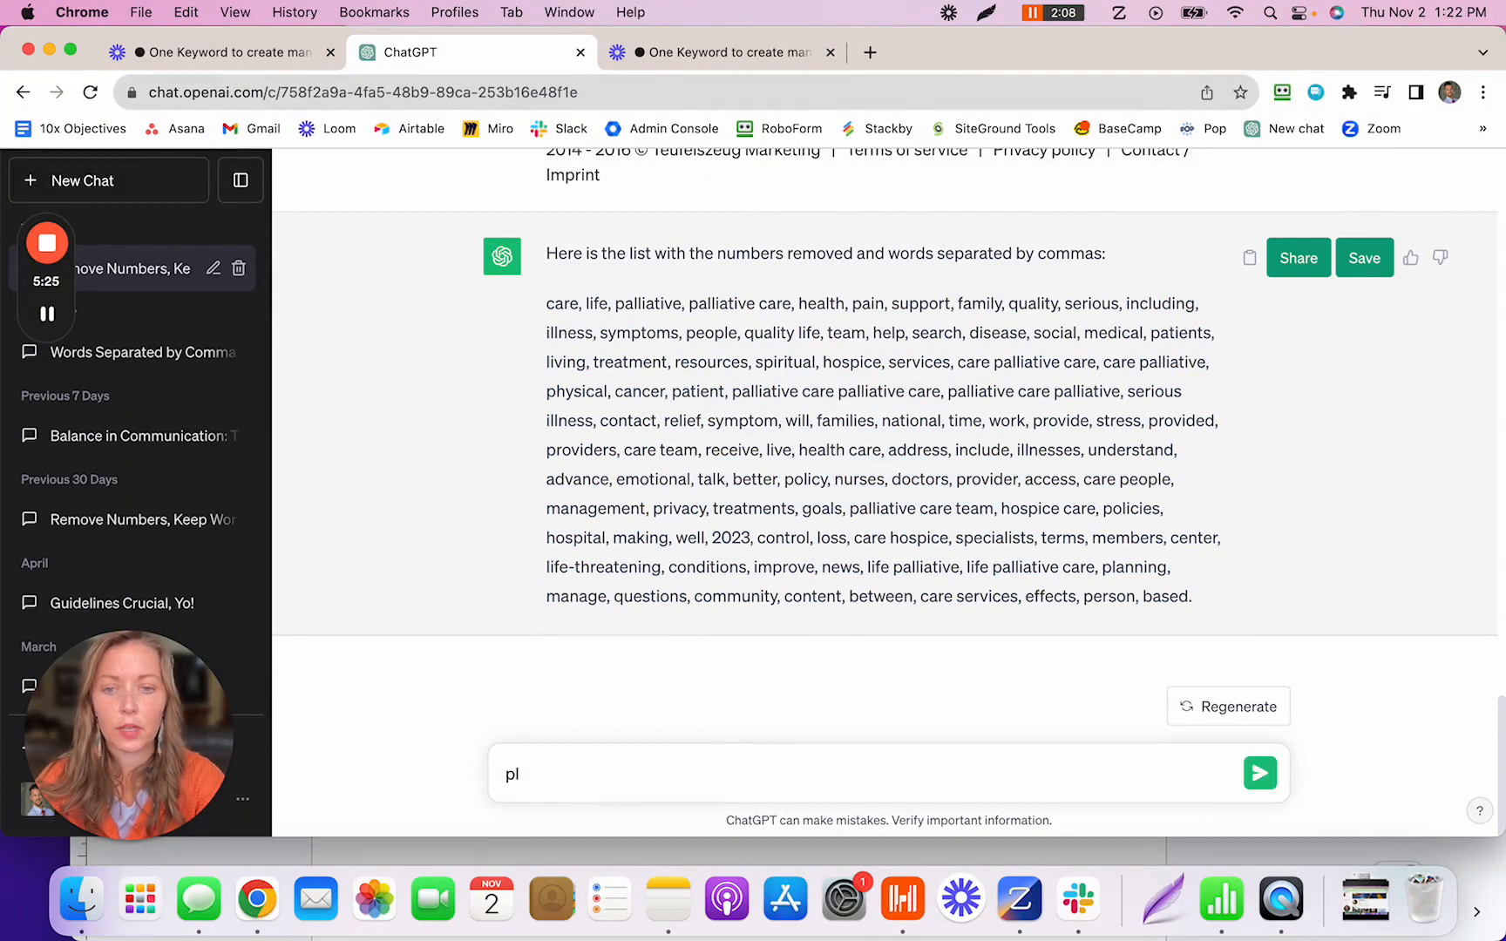
text(ease do th)
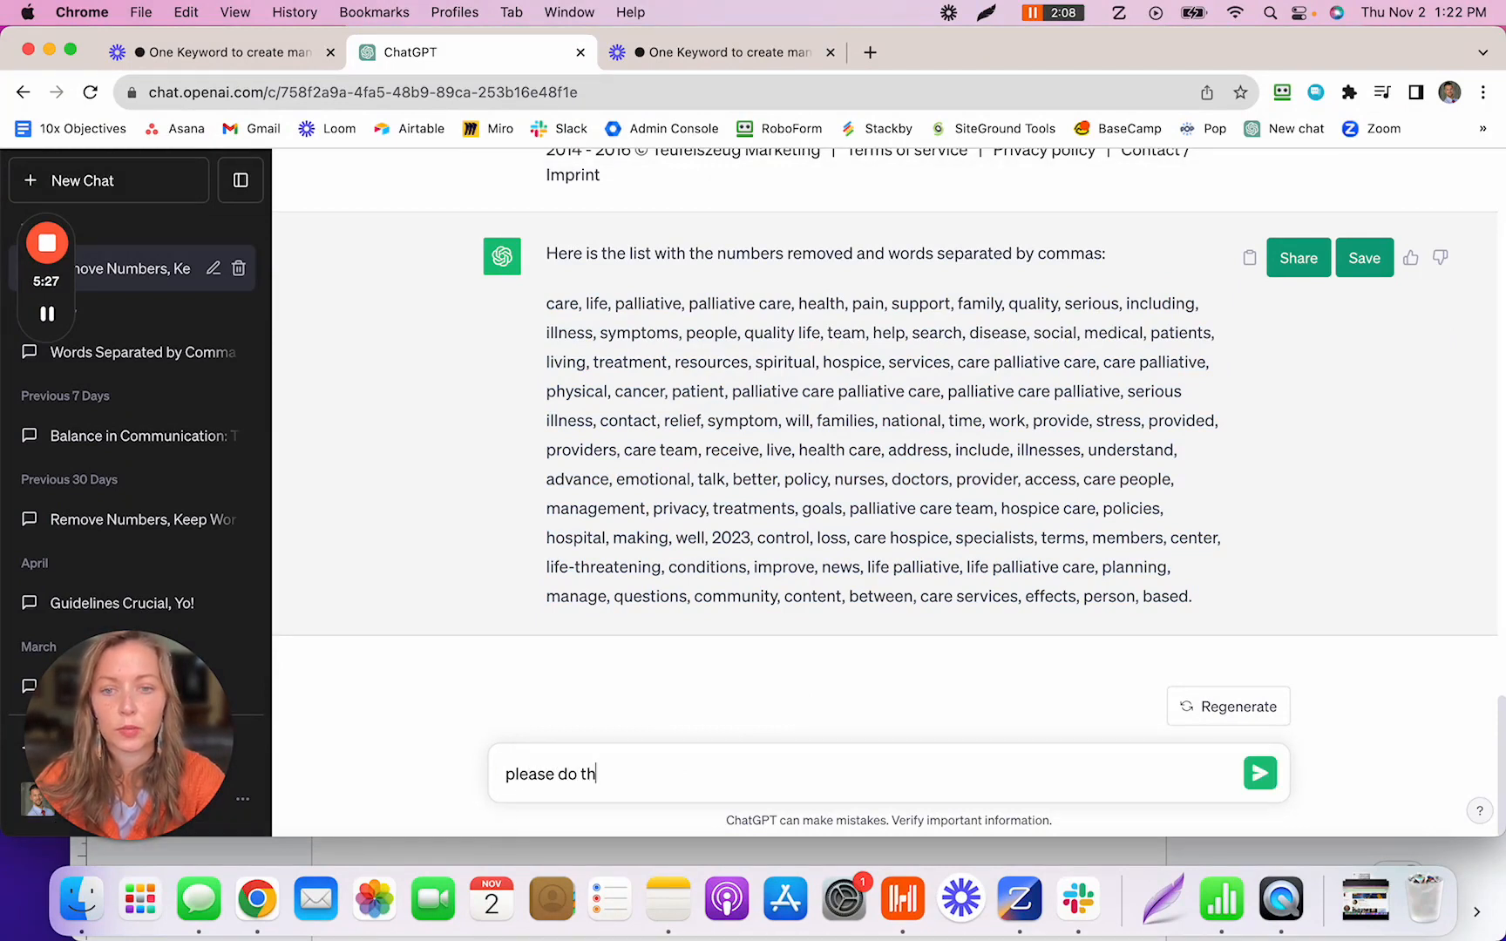
text(e same )
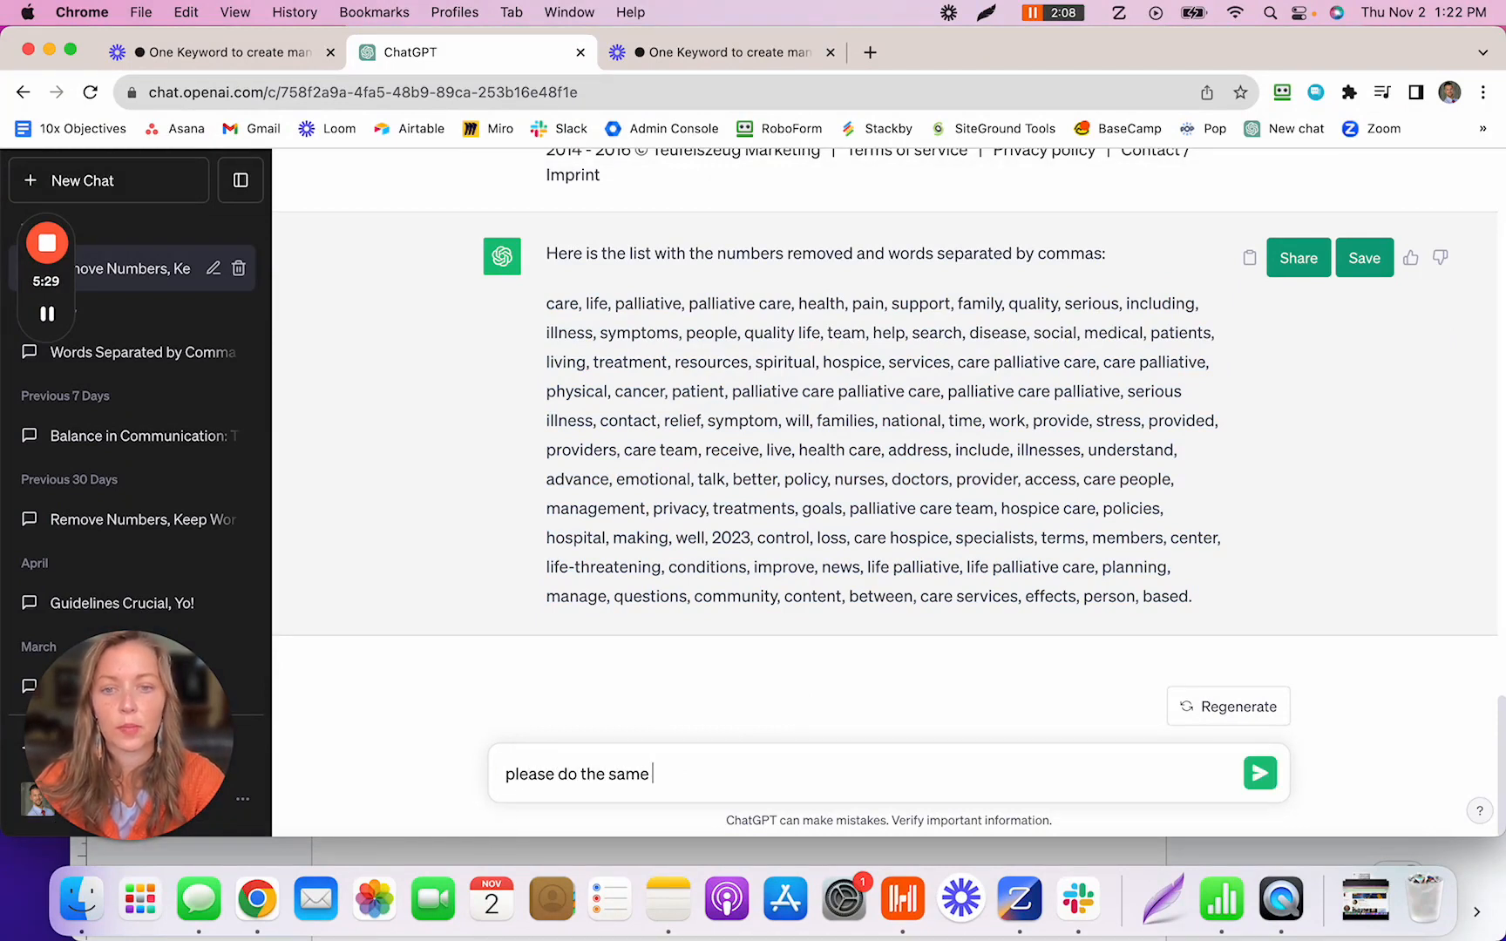
text(with this lis)
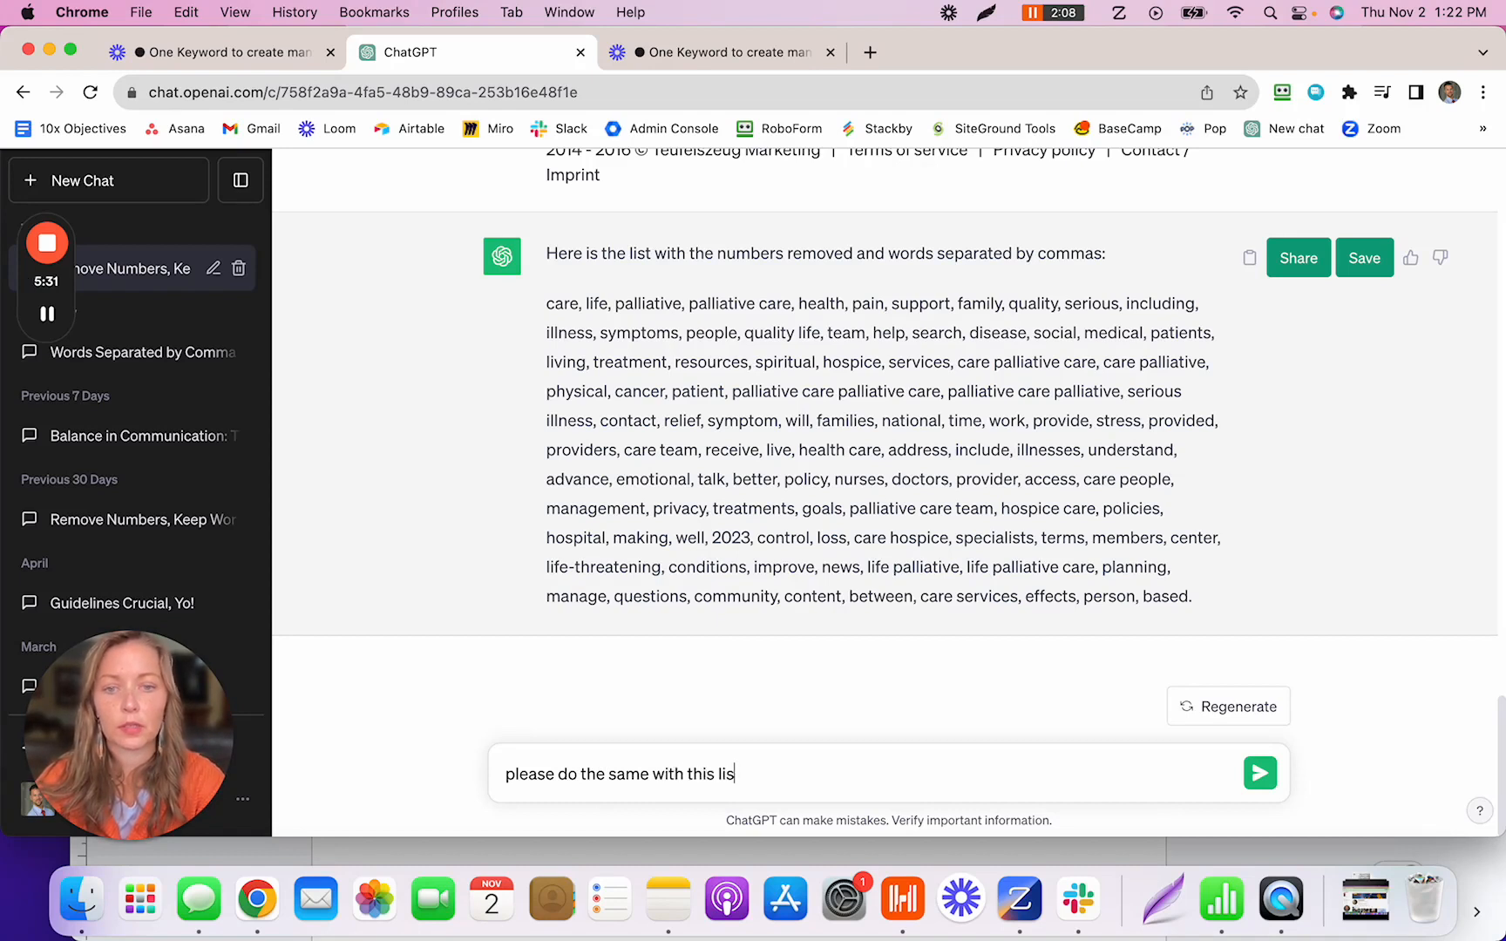
text(t:)
key(super+v)
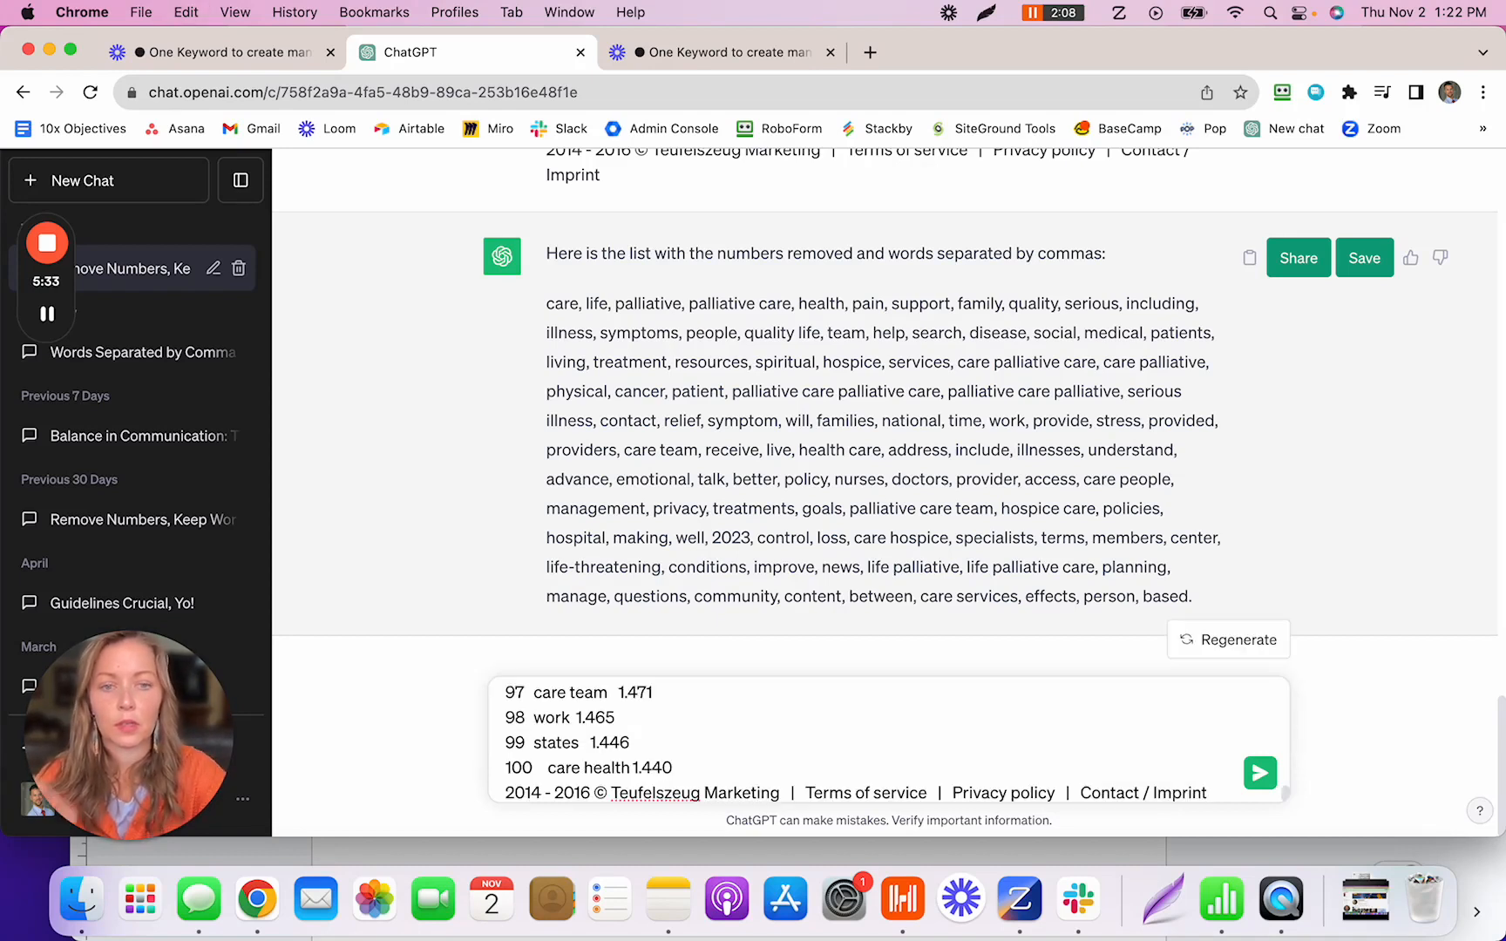
click(1272, 776)
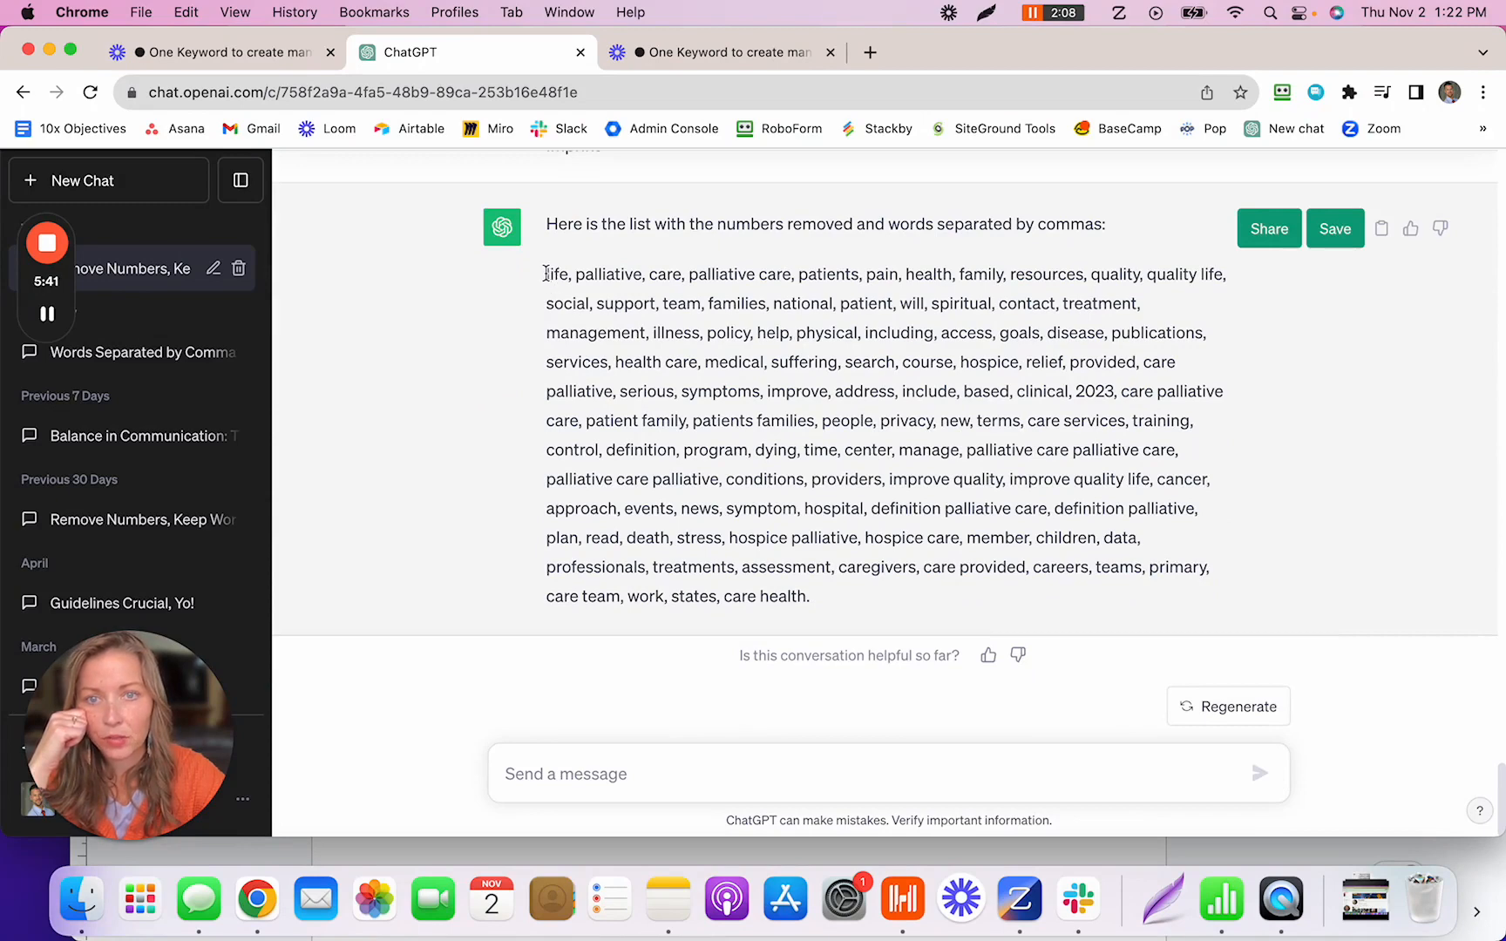
- Select ChatGPT's comma-separated word list and bring the blank Google Doc forward
mouse_move(546, 274)
mouse_down()
mouse_move(751, 305)
mouse_move(817, 514)
mouse_move(809, 596)
mouse_up()
key(super+c)
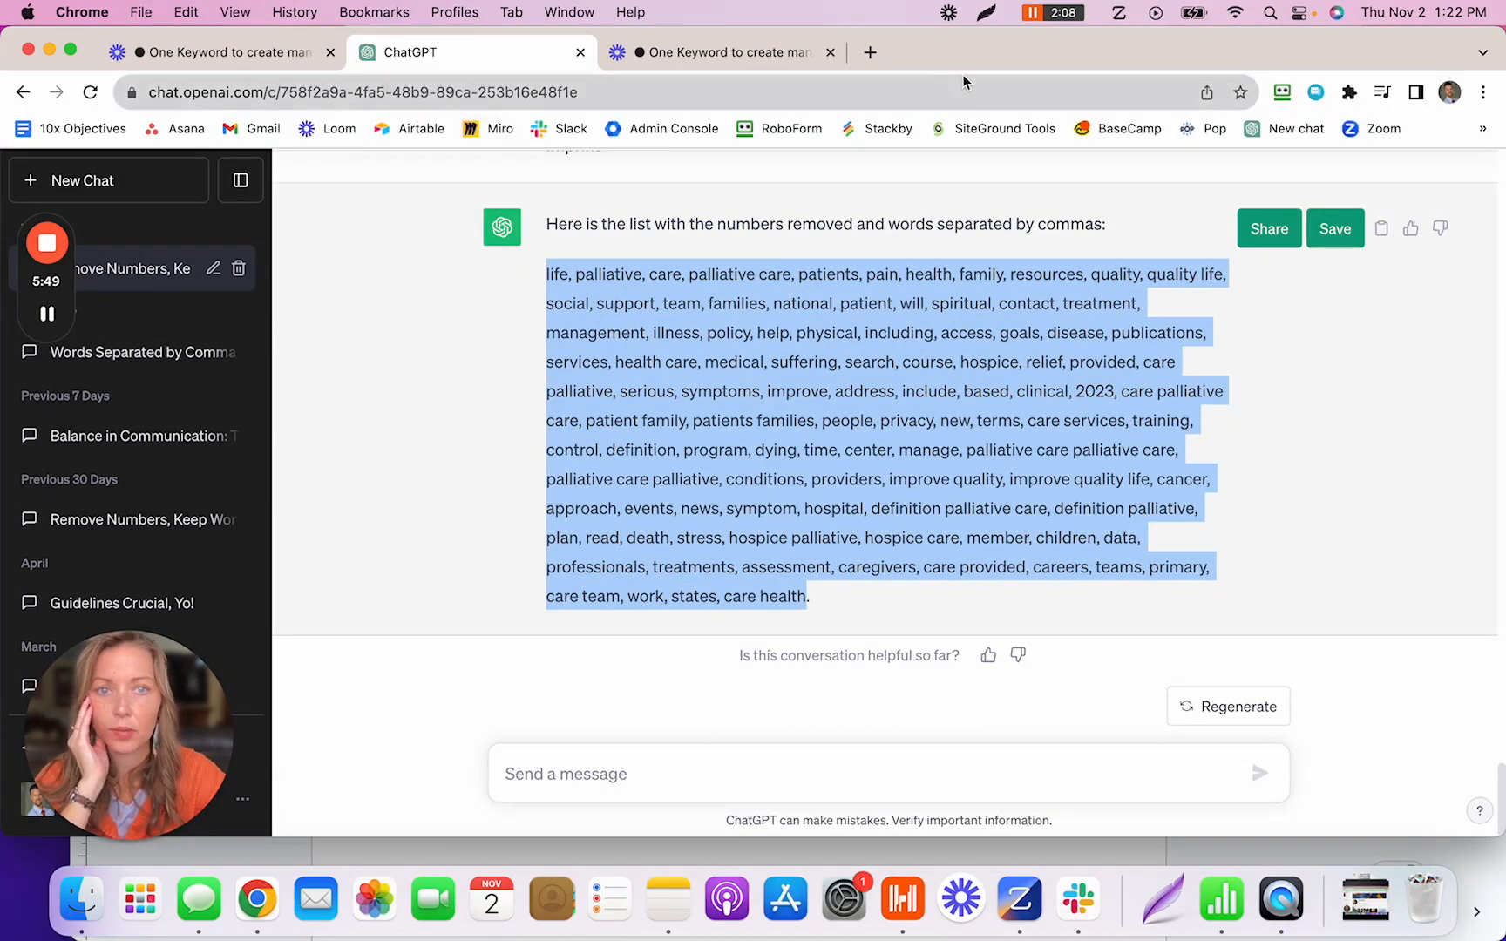
drag(967, 71, 977, 311)
click(1176, 181)
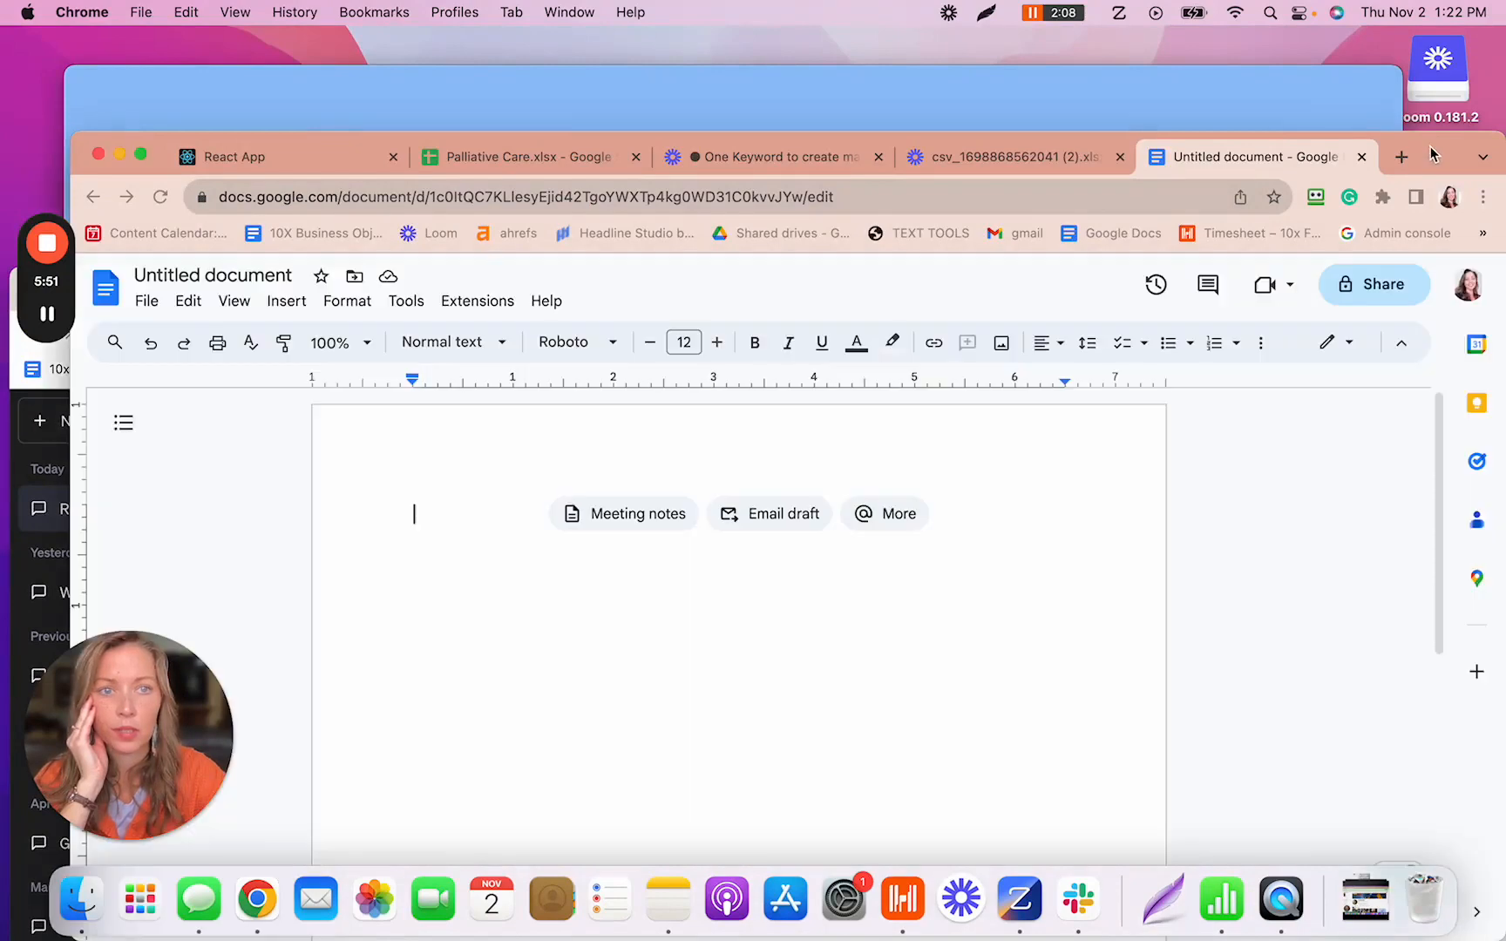
- Paste the keyword list into the blank doc and find and delete 'privacy' from it
drag(1176, 181, 1153, 101)
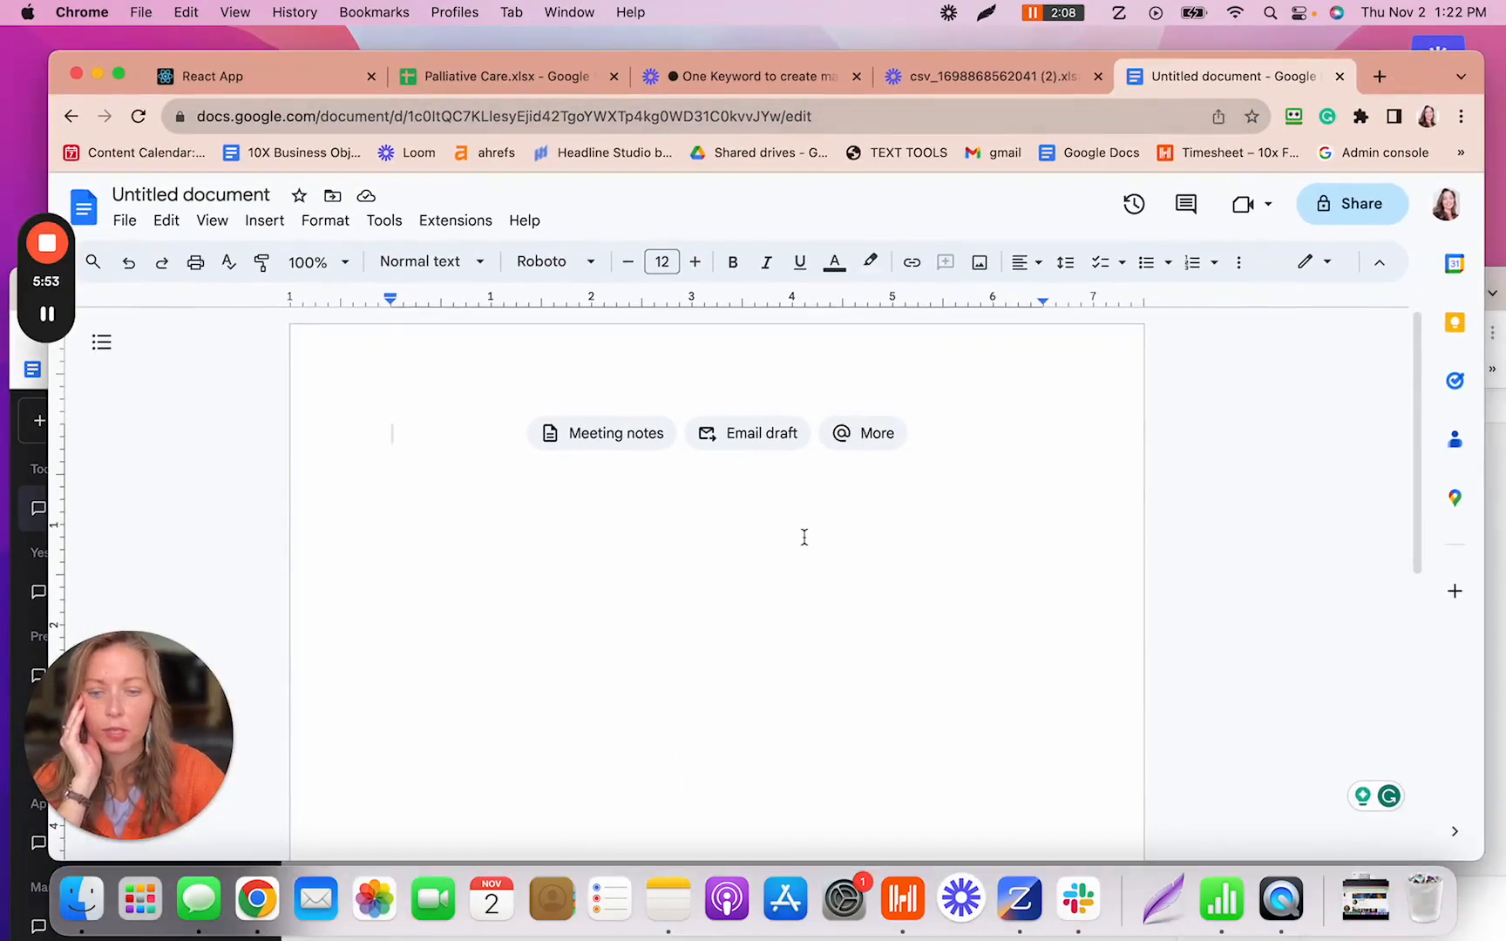
key(super+v)
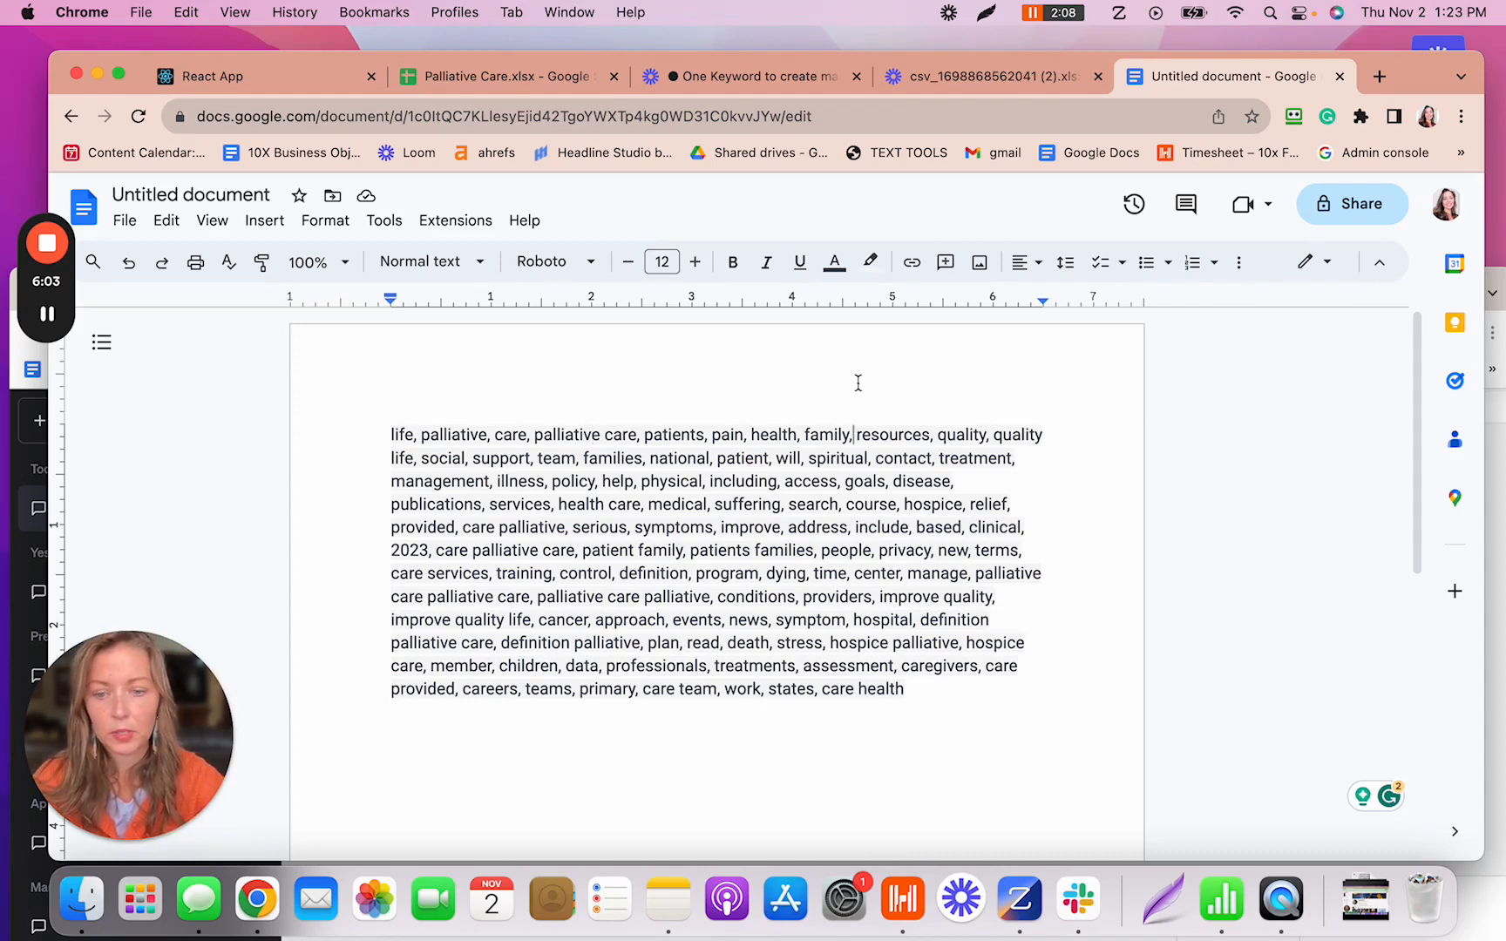
key(super+f)
text(p)
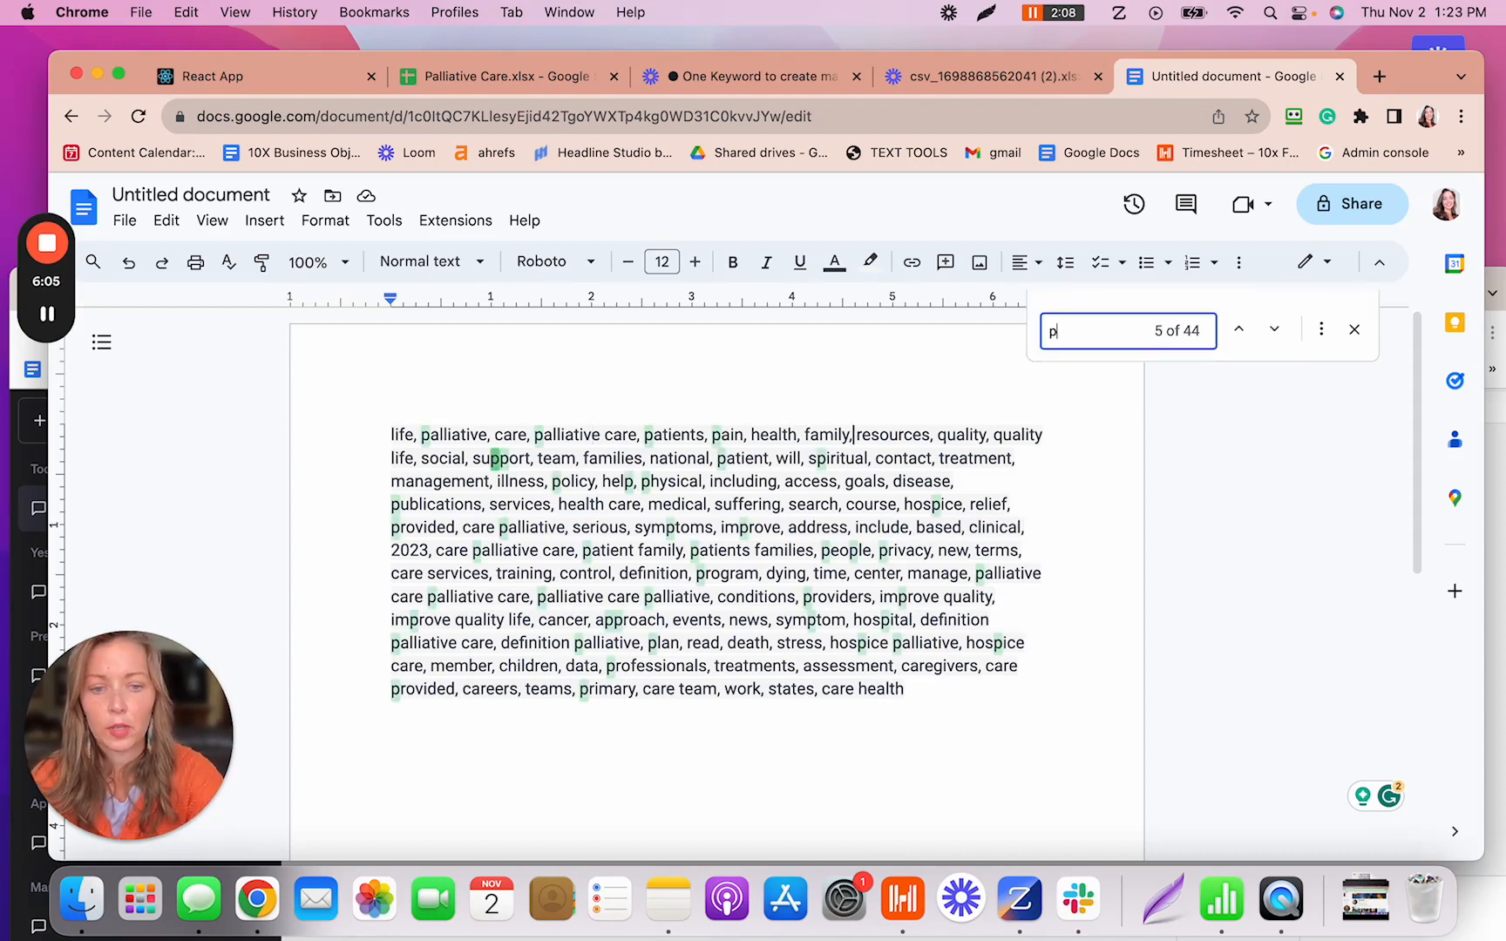
text(rivacy)
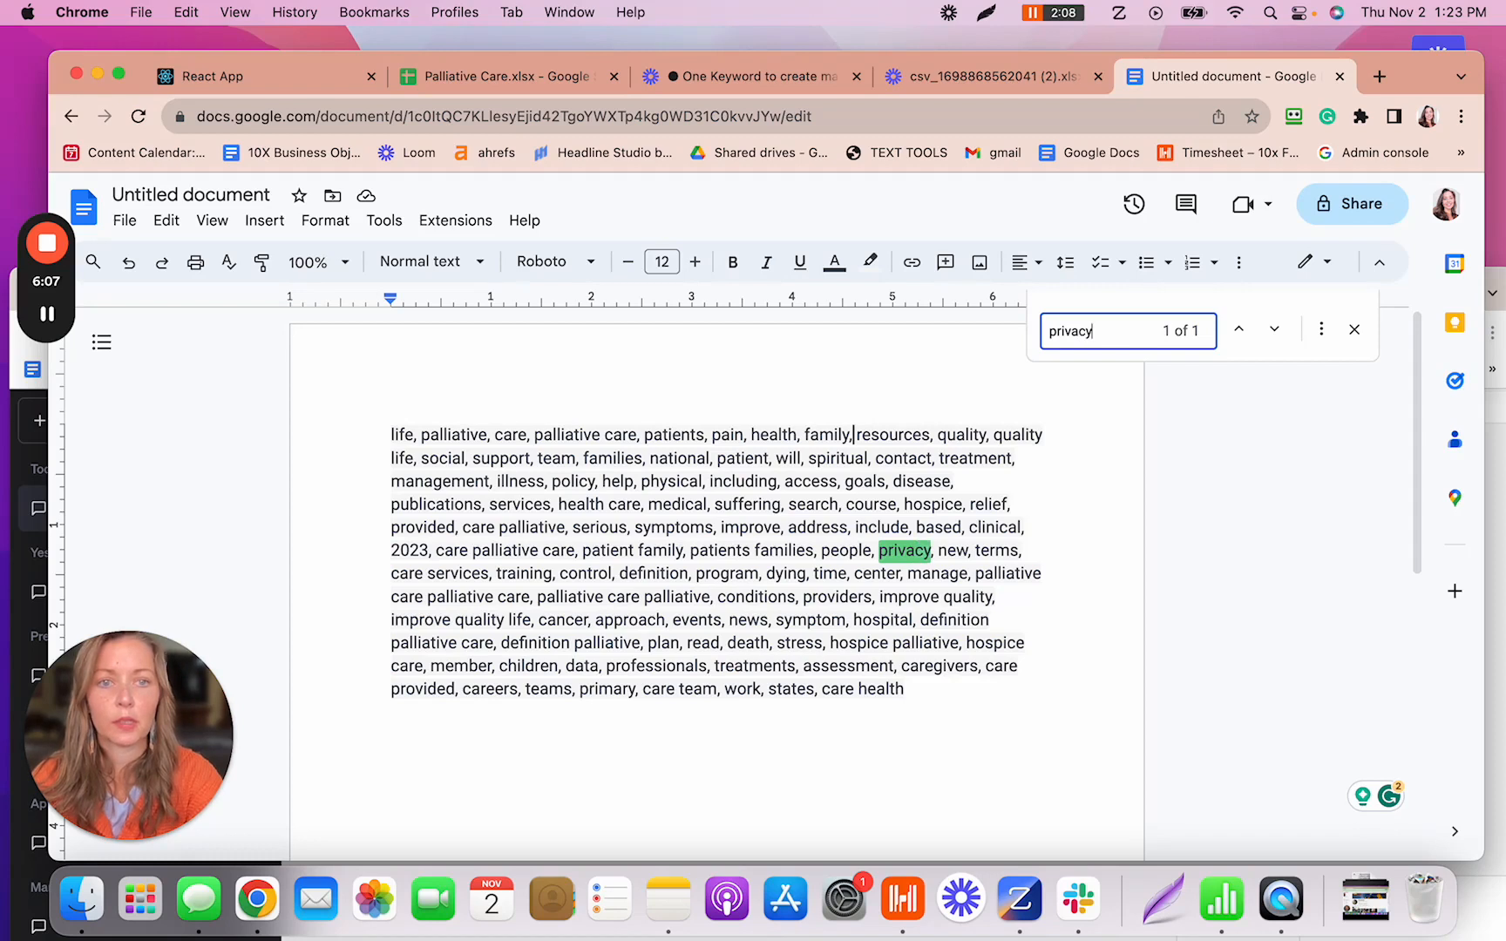
key(BackSpace)
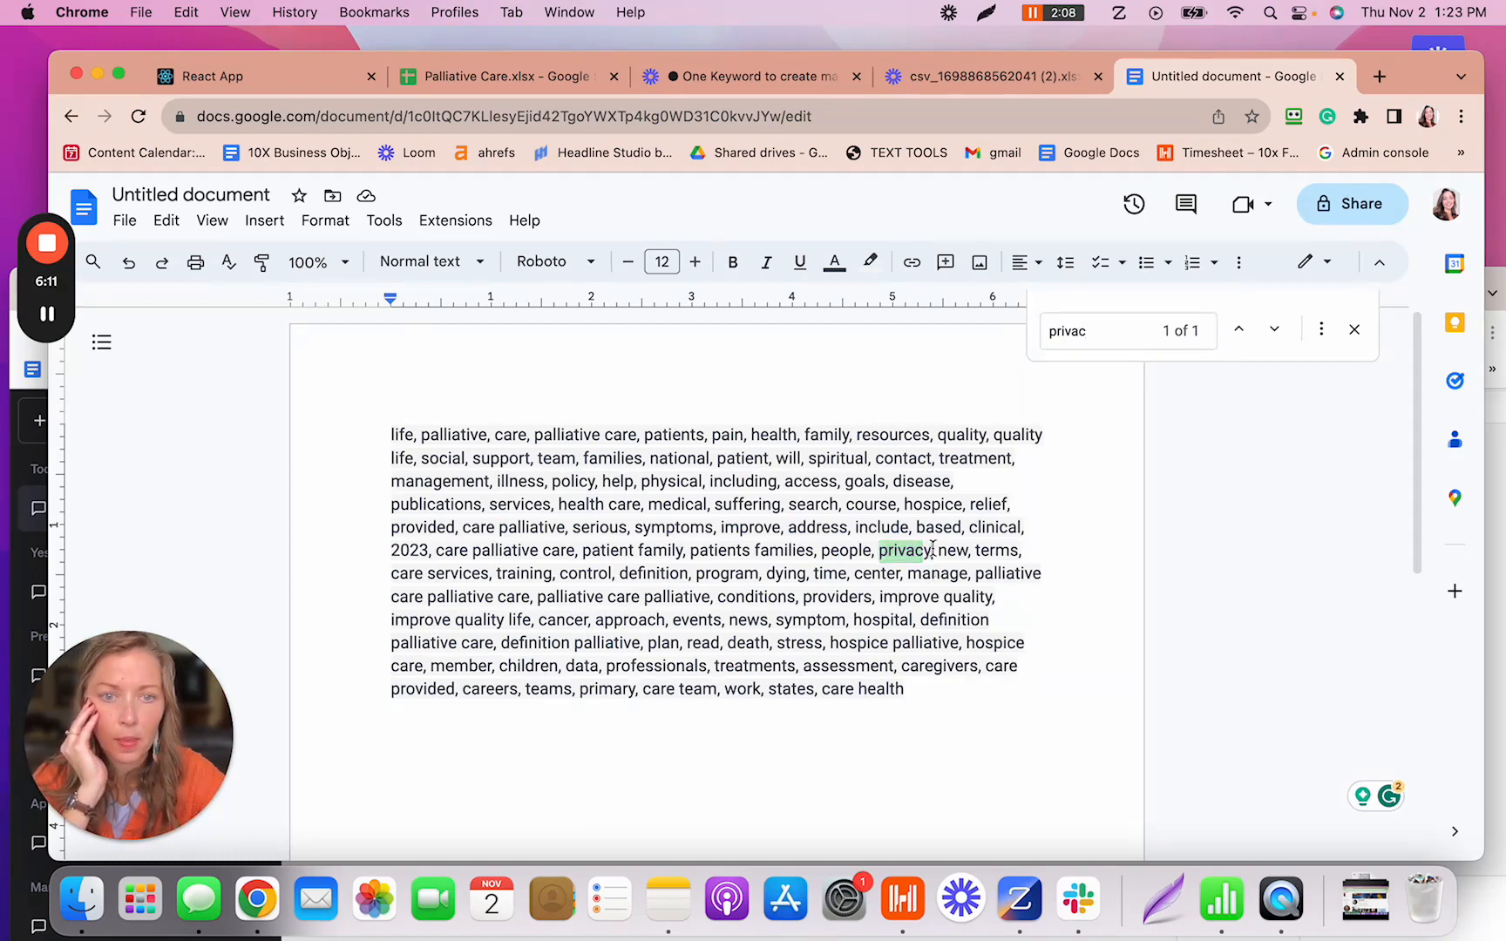
double_click(907, 556)
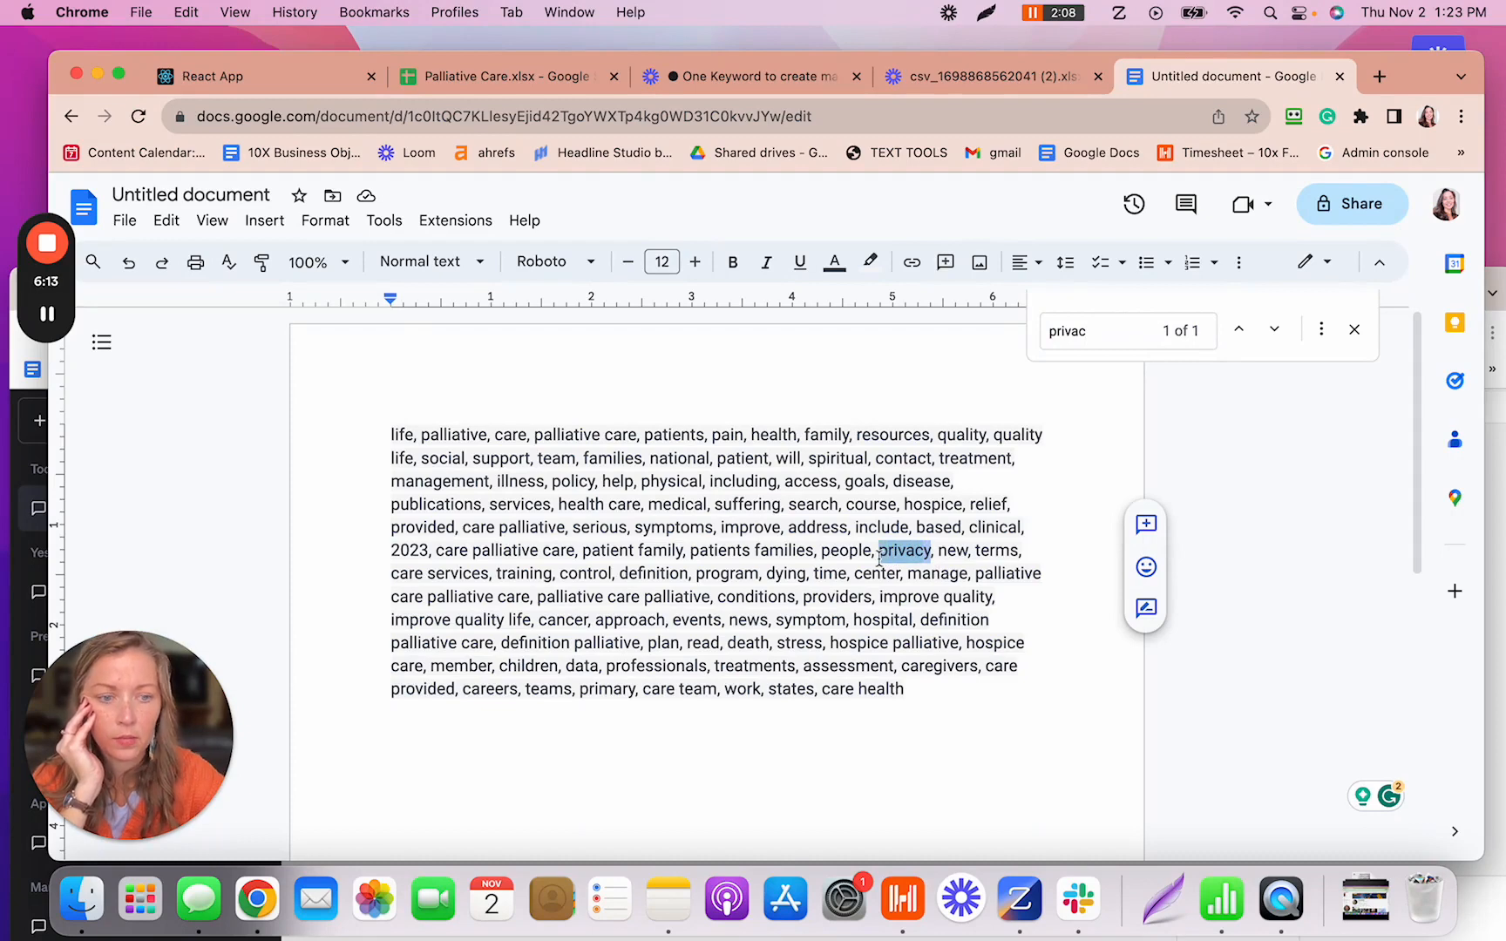
key(BackSpace)
key(BackSpace)
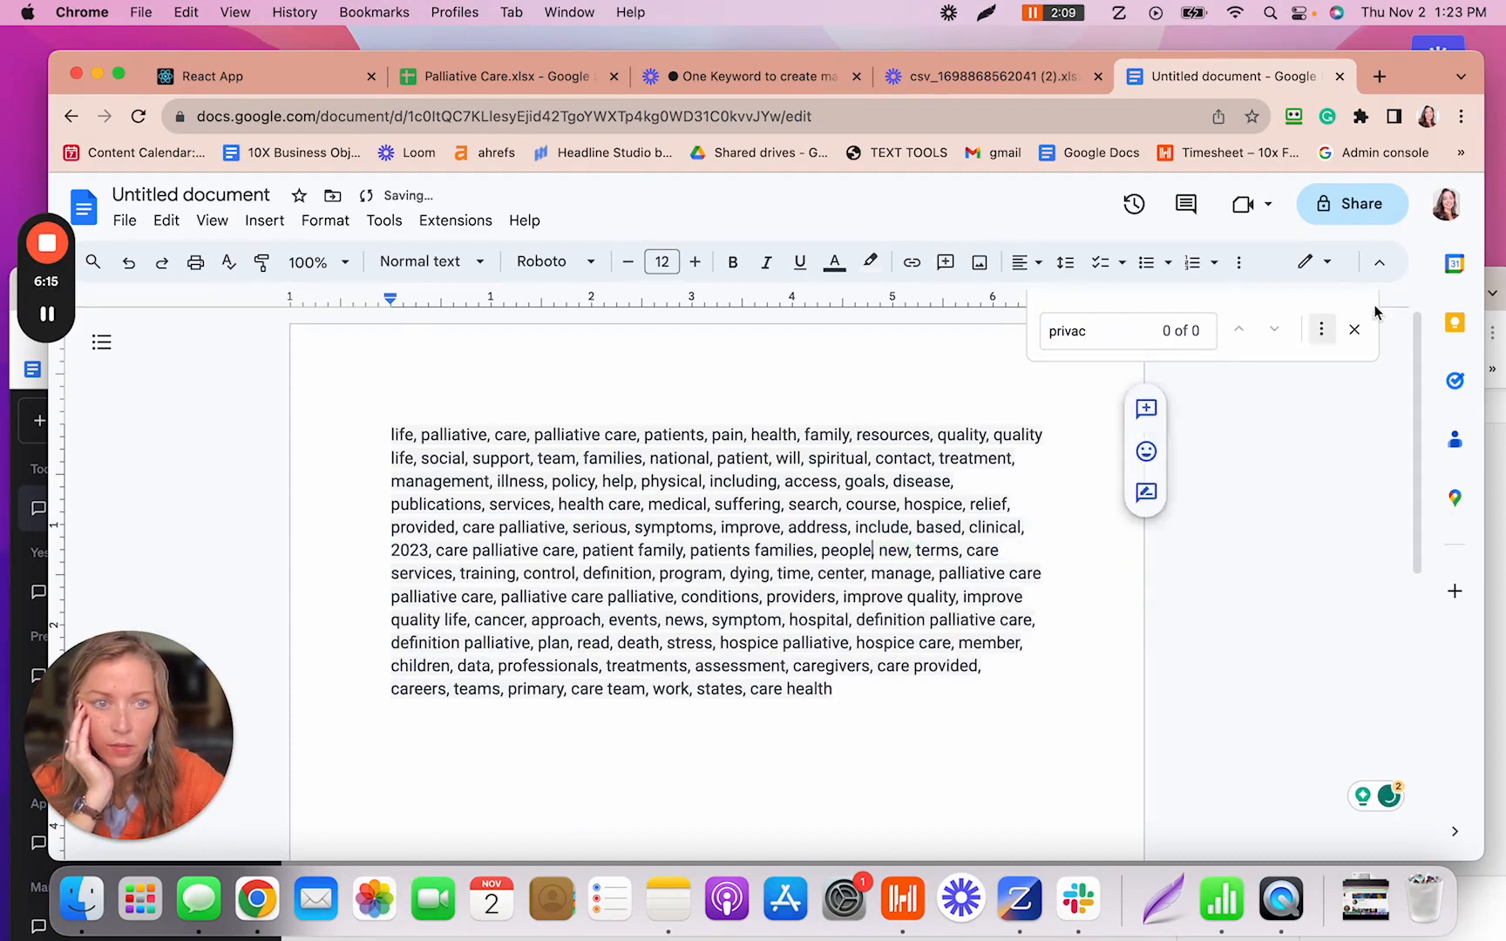
text(,)
click(1353, 329)
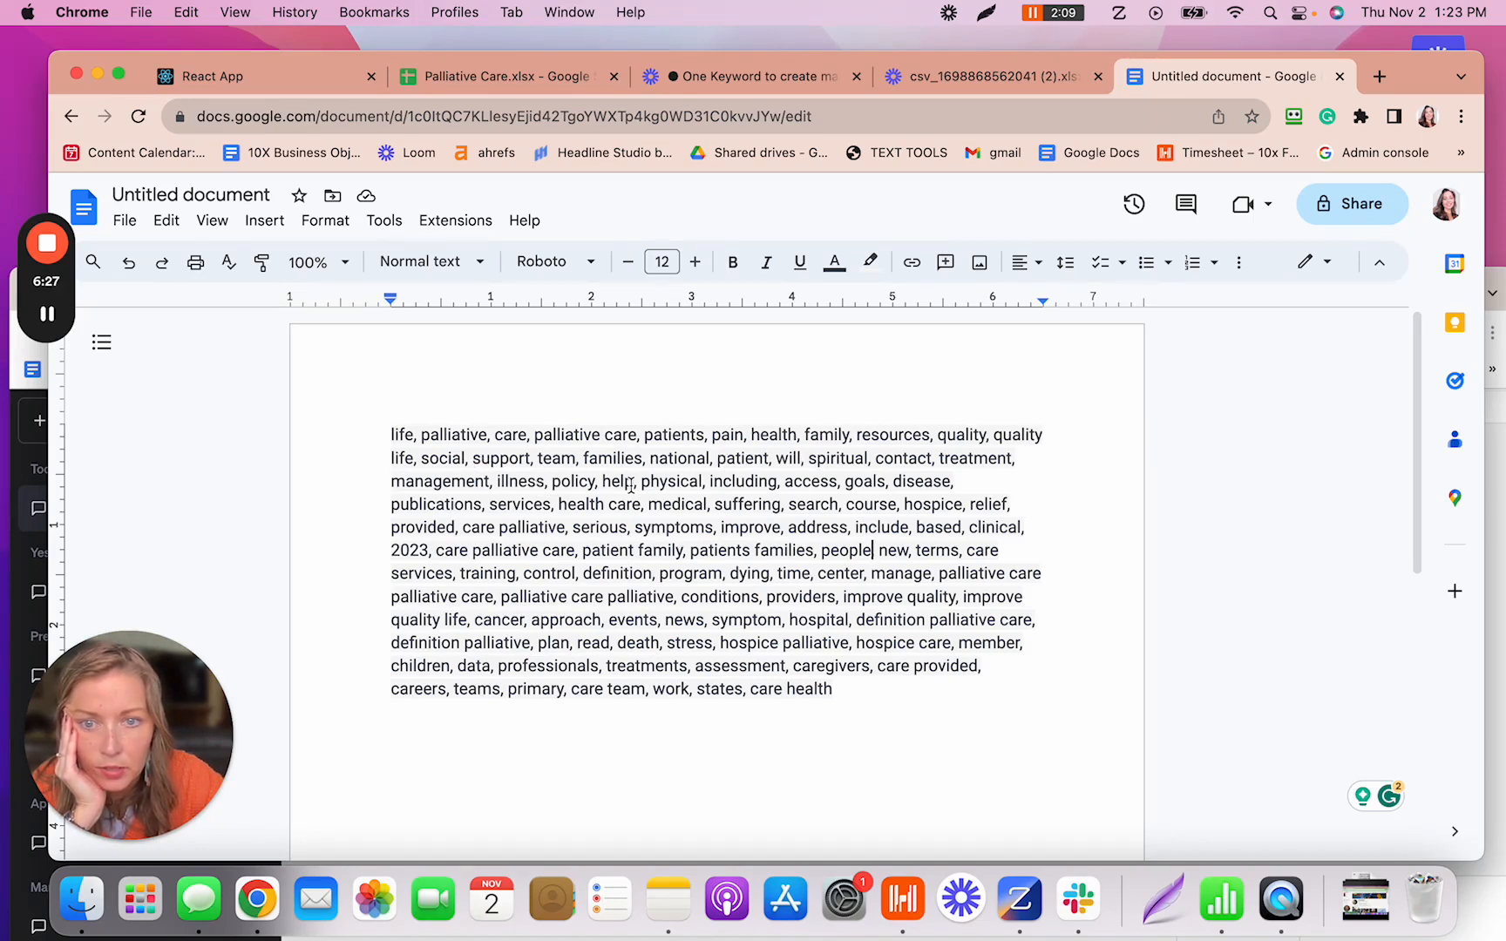
- Delete 'policy', '2023' and 'terms' from the keyword list
drag(602, 485, 551, 481)
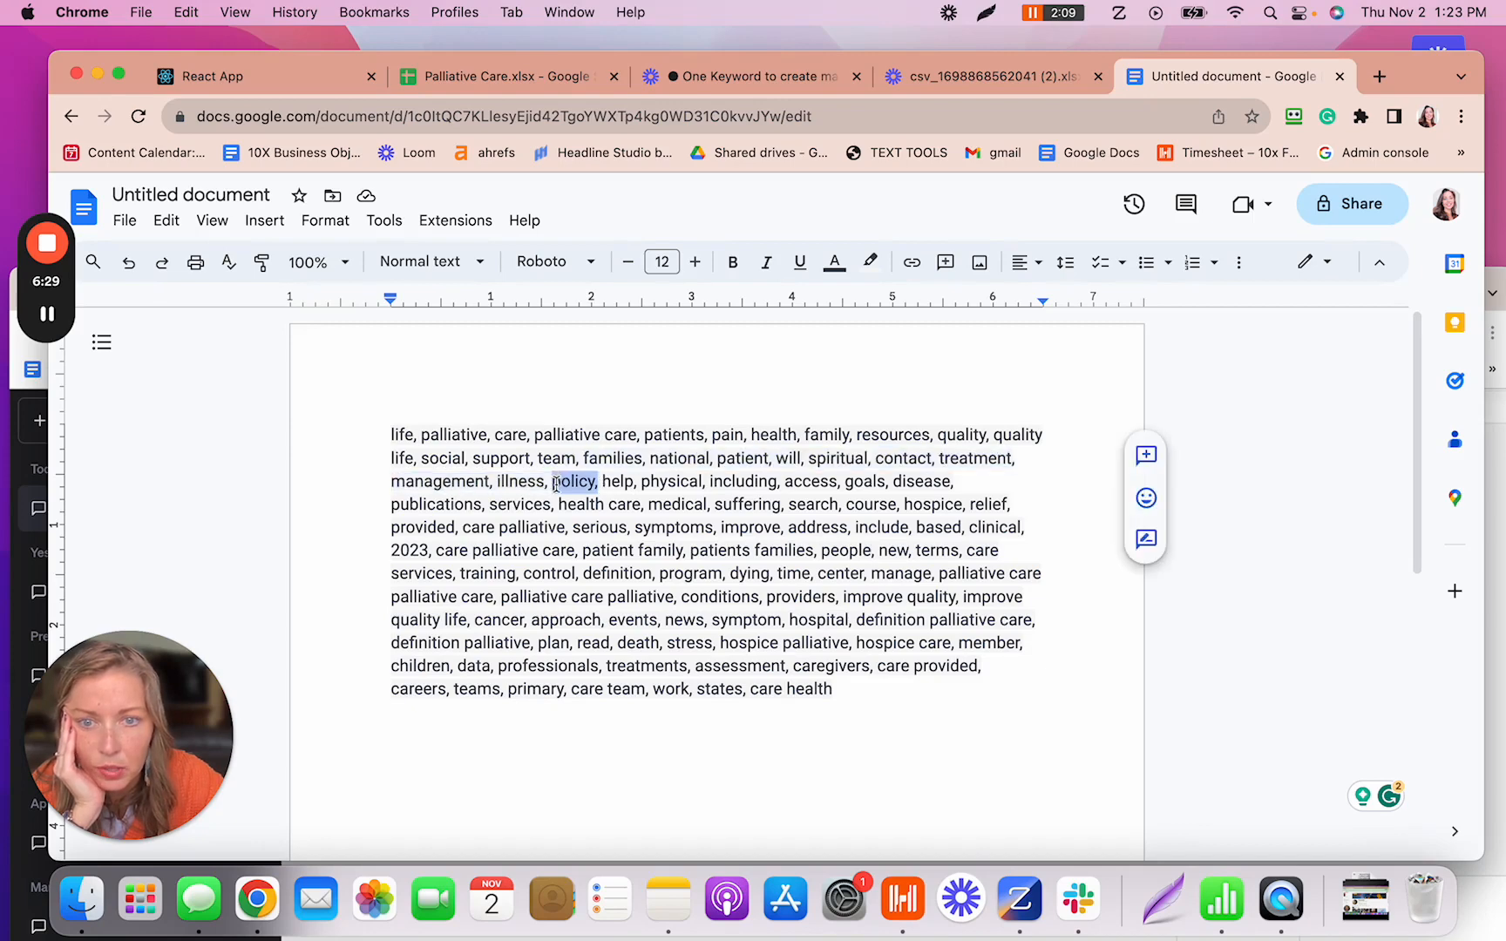
key(BackSpace)
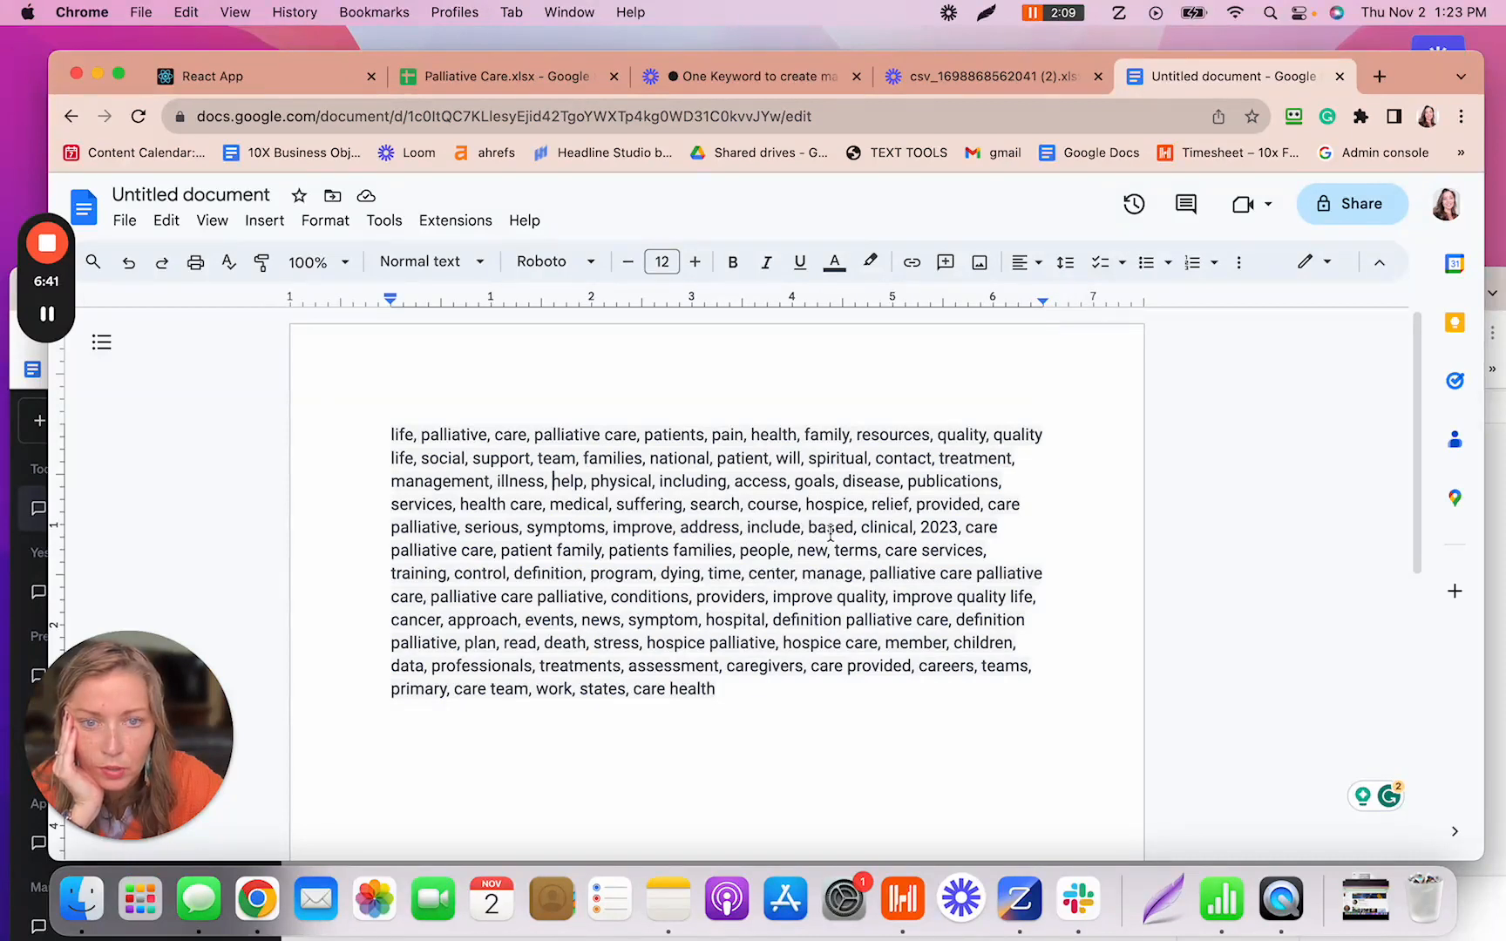
click(960, 528)
key(BackSpace)
key(BackSpace)
key(BackSpace)
key(BackSpace)
key(BackSpace)
key(BackSpace)
key(BackSpace)
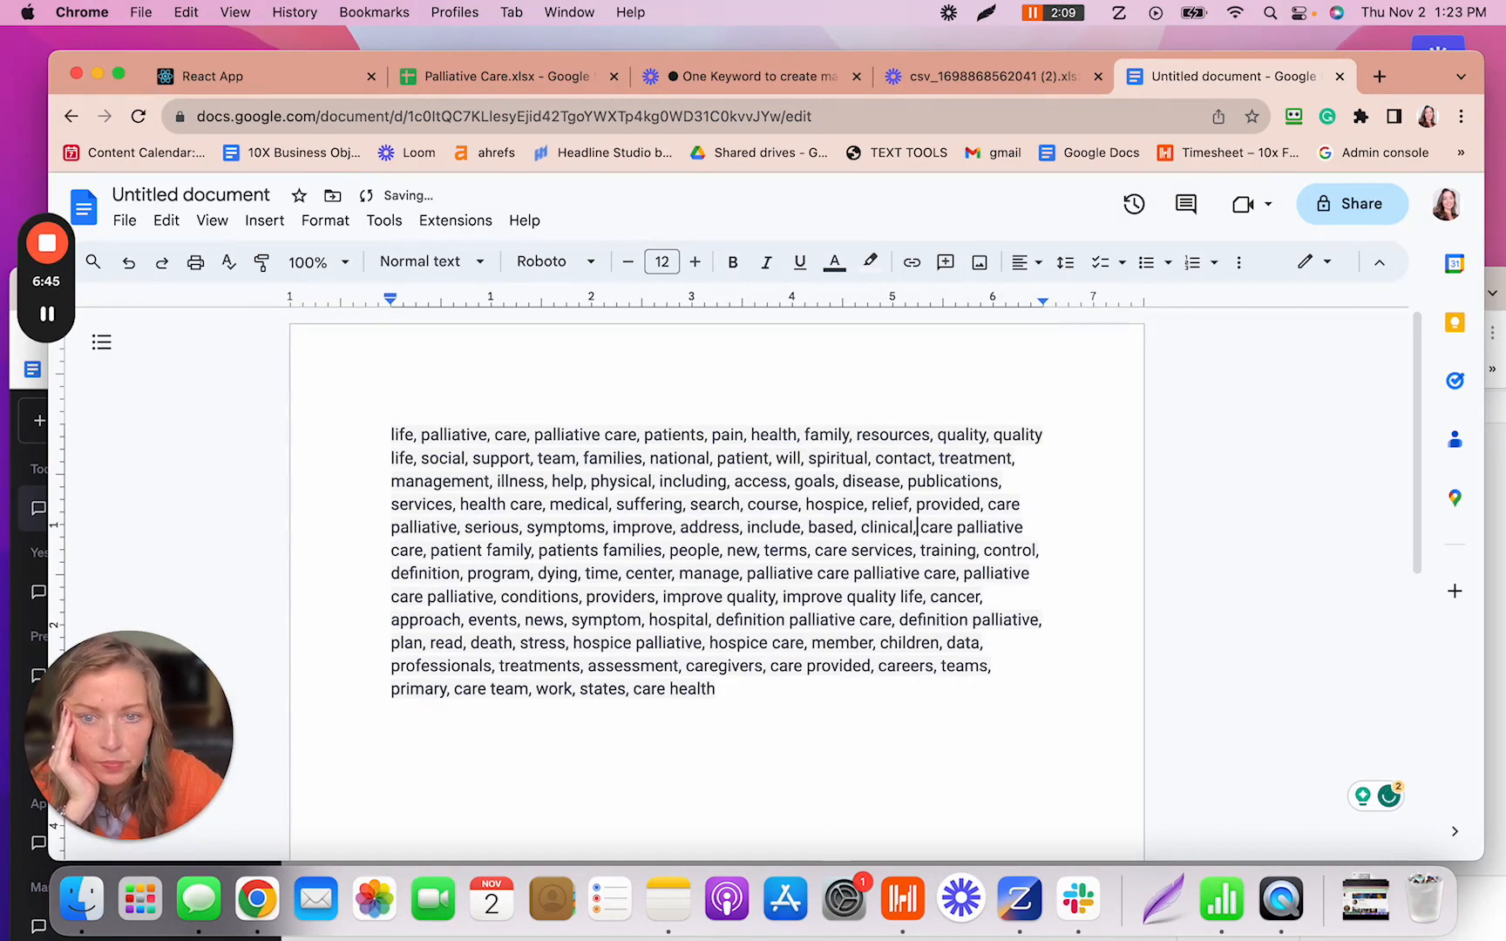
click(813, 550)
key(BackSpace)
key(BackSpace)
key(BackSpace)
key(BackSpace)
key(BackSpace)
key(BackSpace)
key(BackSpace)
key(BackSpace)
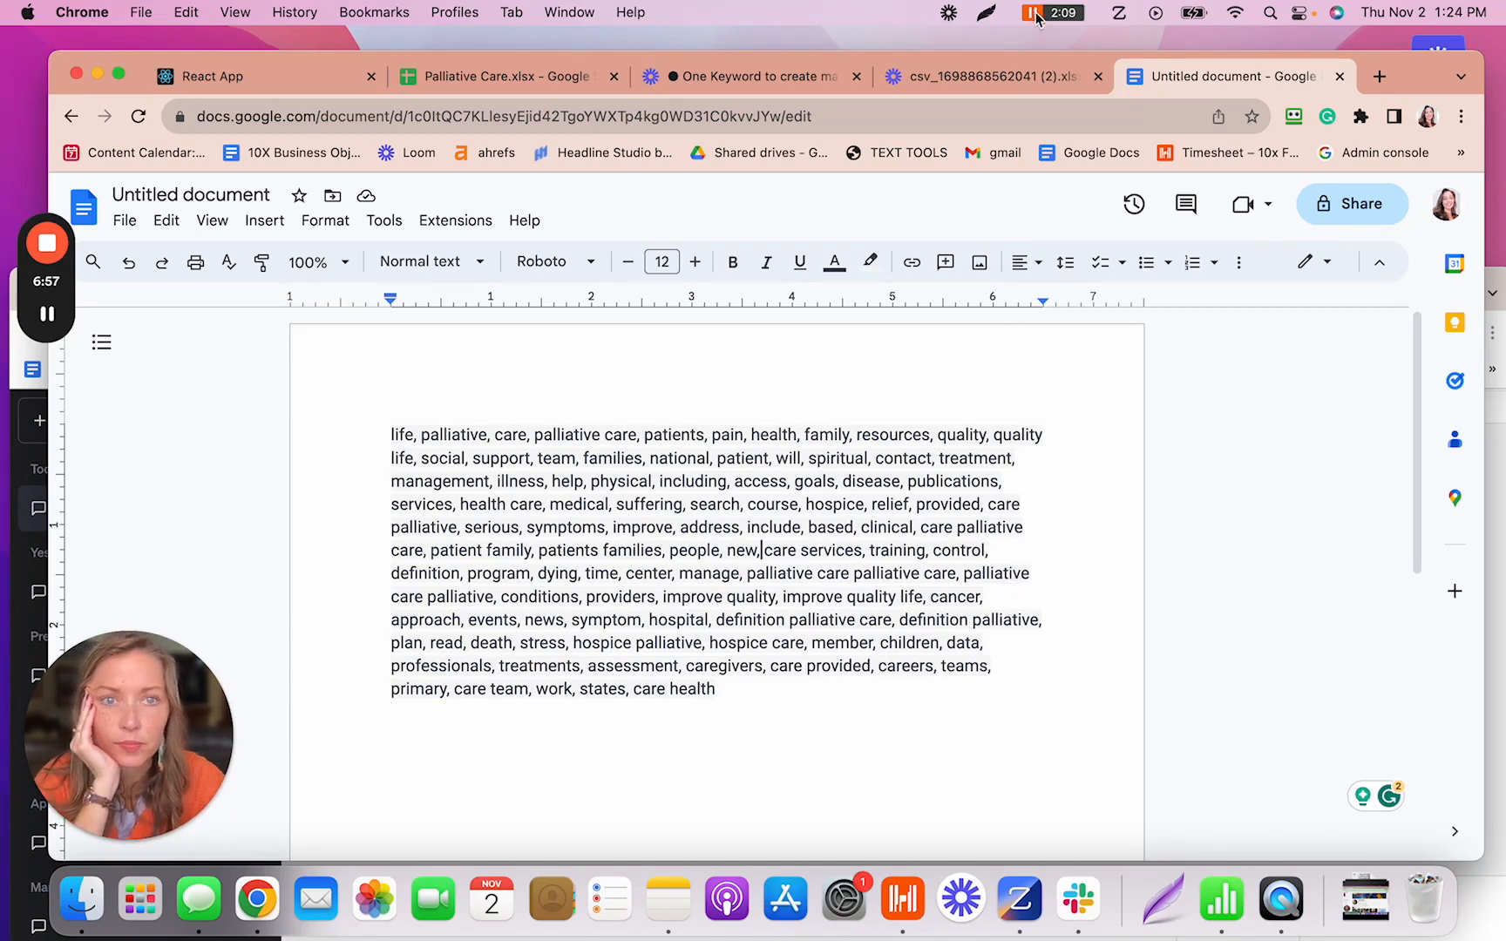
click(47, 317)
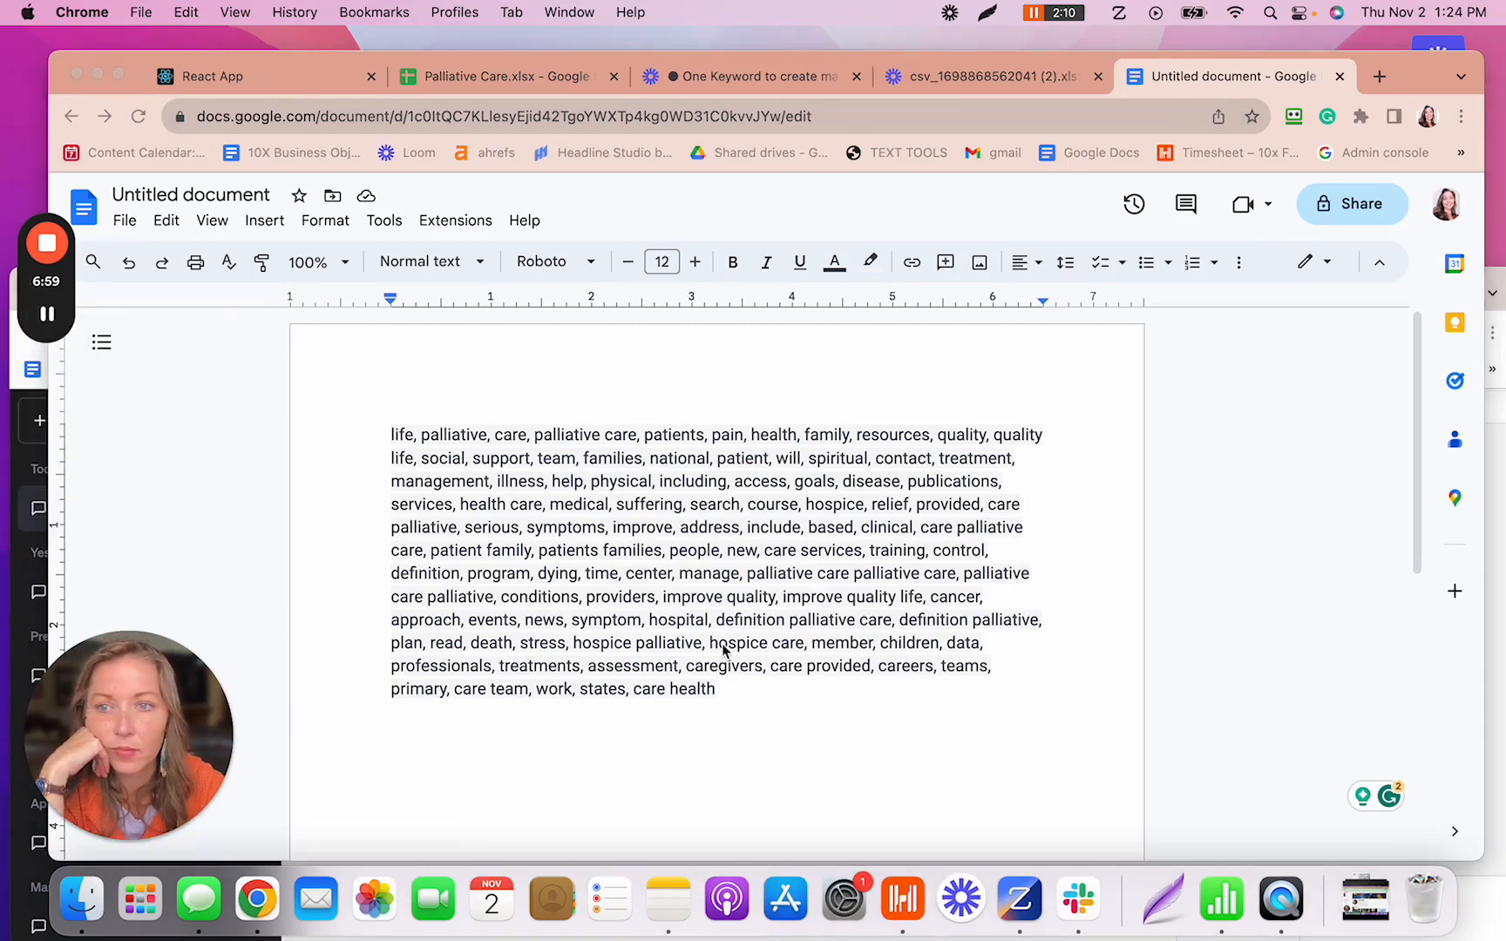
- Delete 'data' and 'publications' from the keyword list
click(985, 647)
drag(988, 645, 950, 648)
key(BackSpace)
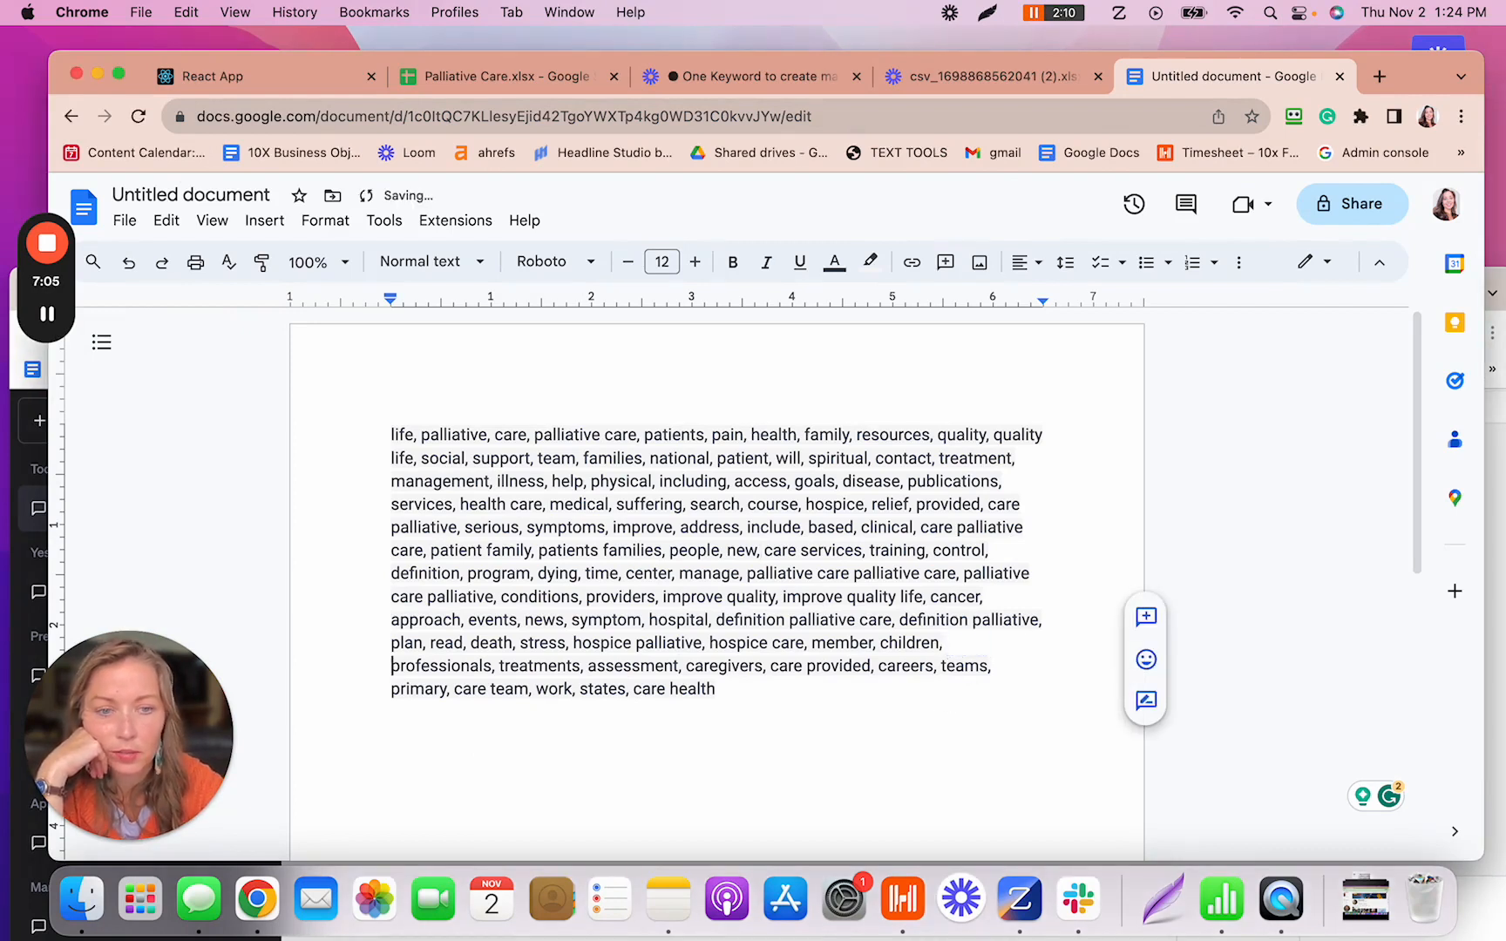
click(914, 694)
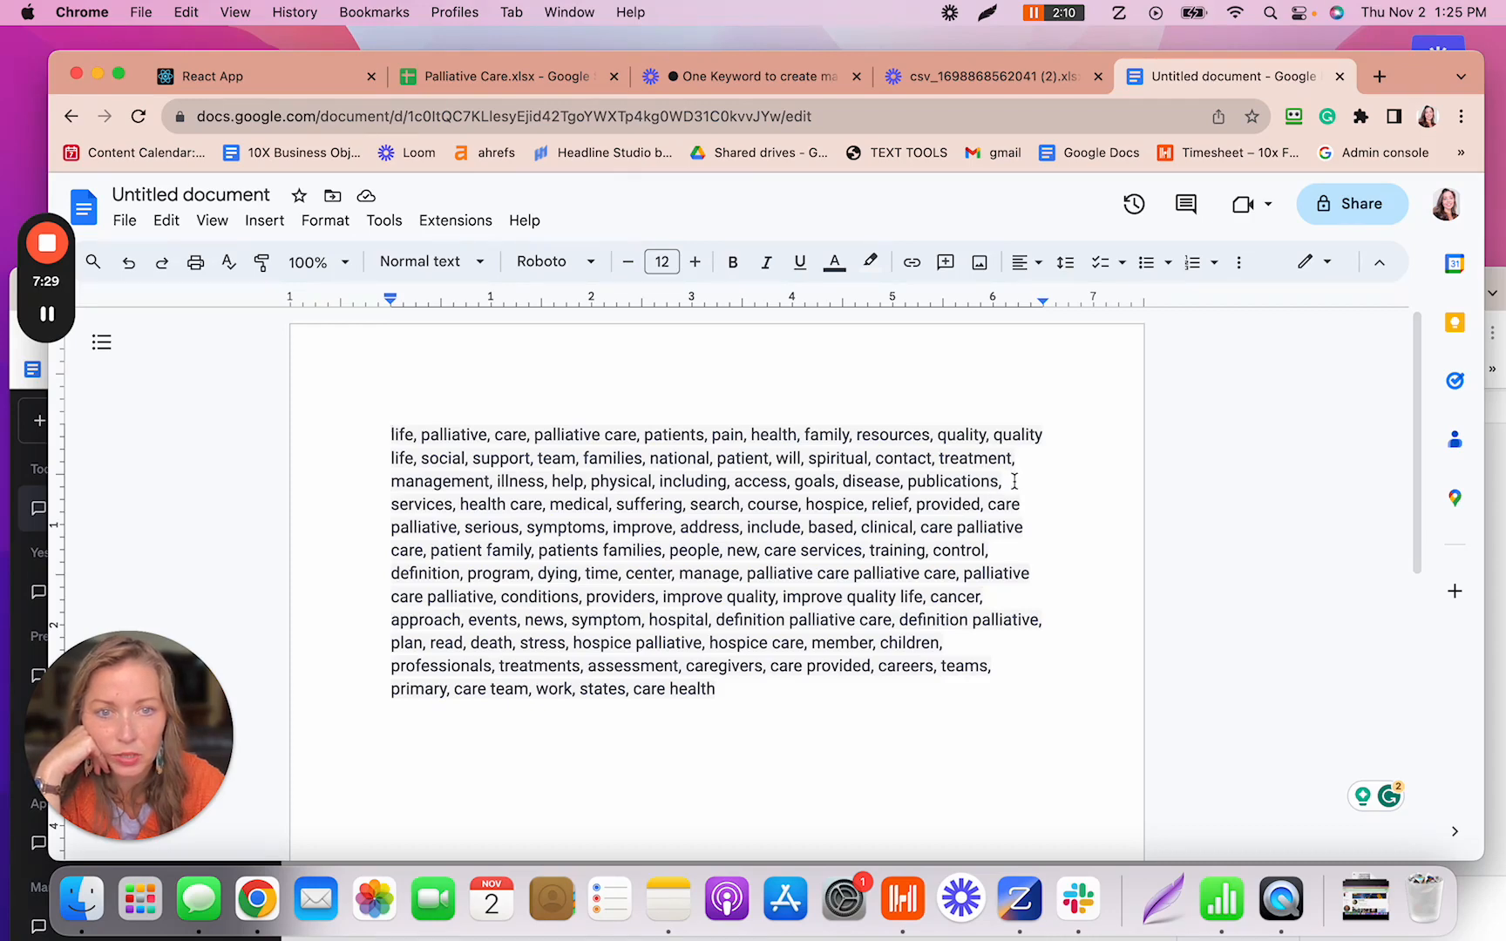
drag(1006, 481, 908, 481)
key(BackSpace)
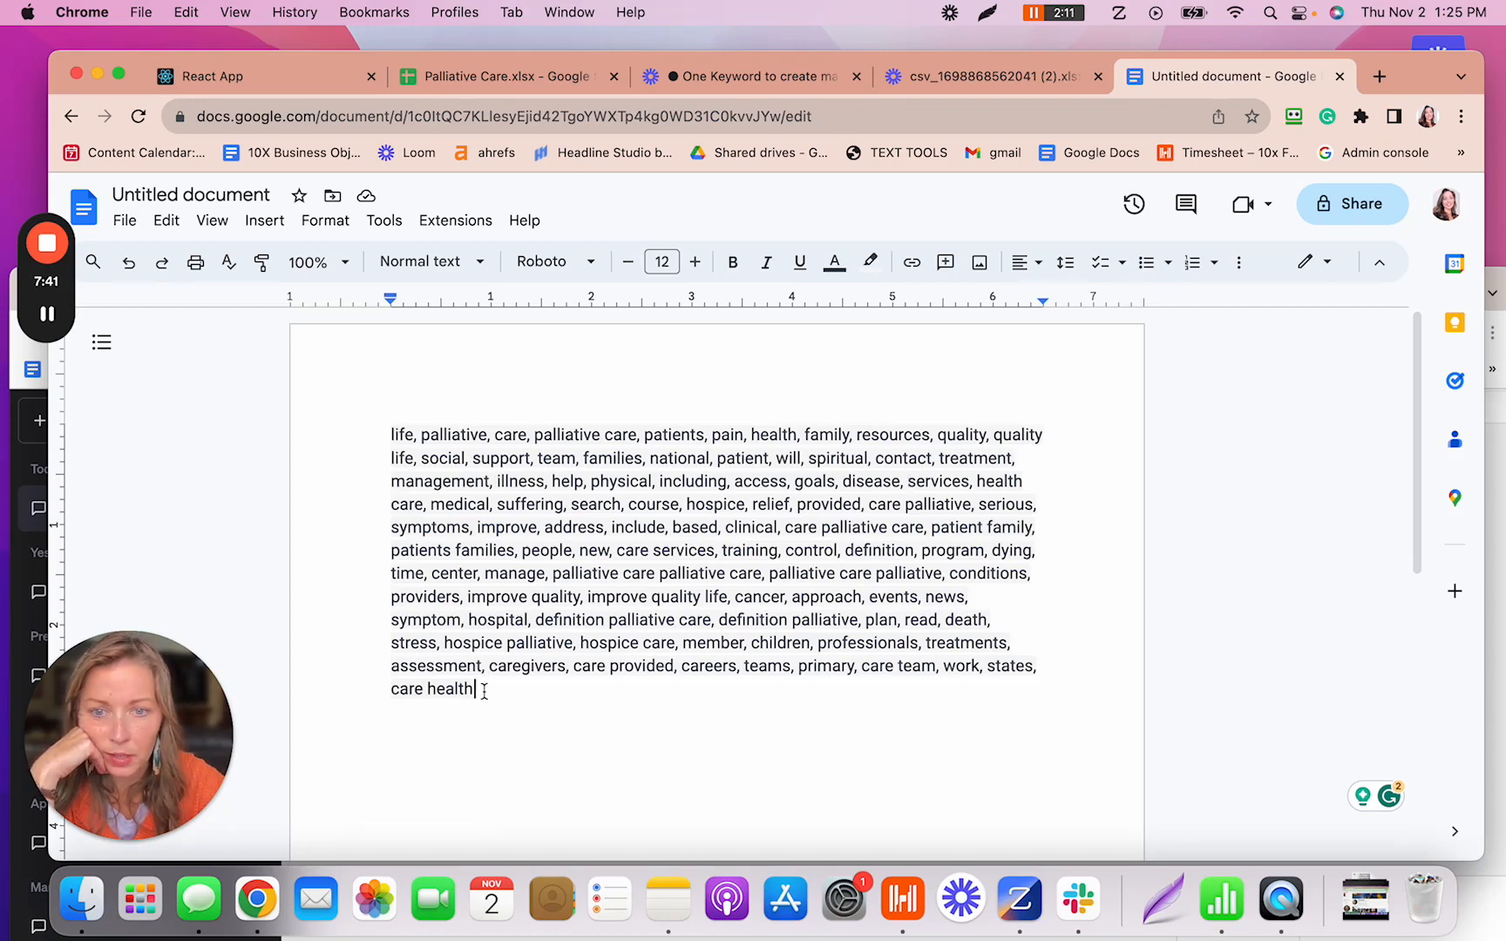
- Cut the whole keyword list from the document and switch to the Airtable Content Calendar
mouse_move(484, 691)
mouse_down()
mouse_move(373, 690)
mouse_move(378, 441)
mouse_up()
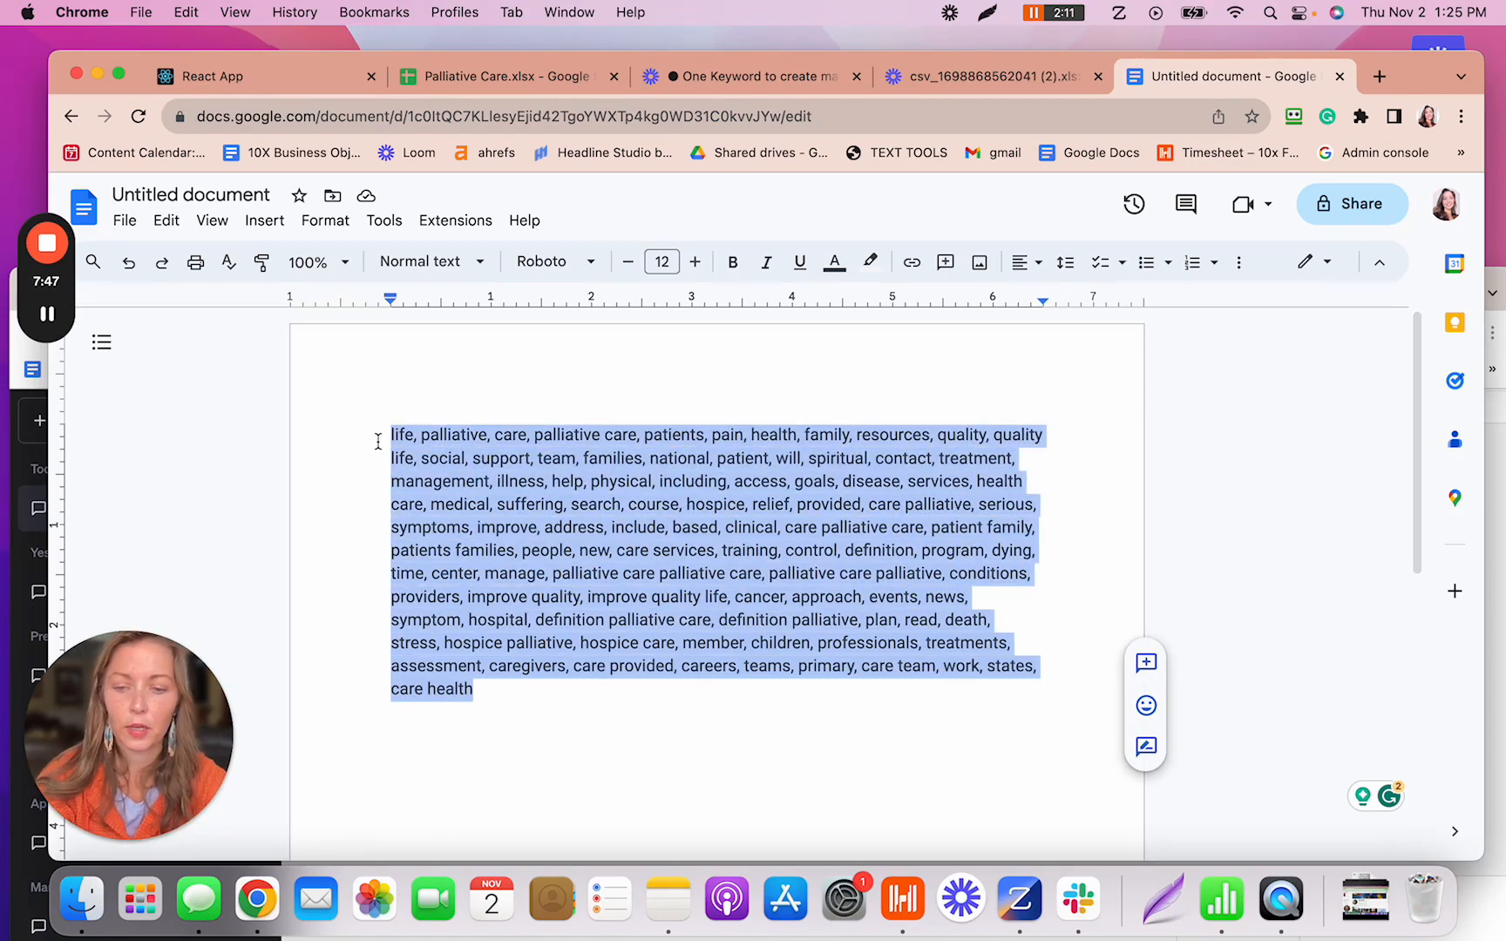
key(BackSpace)
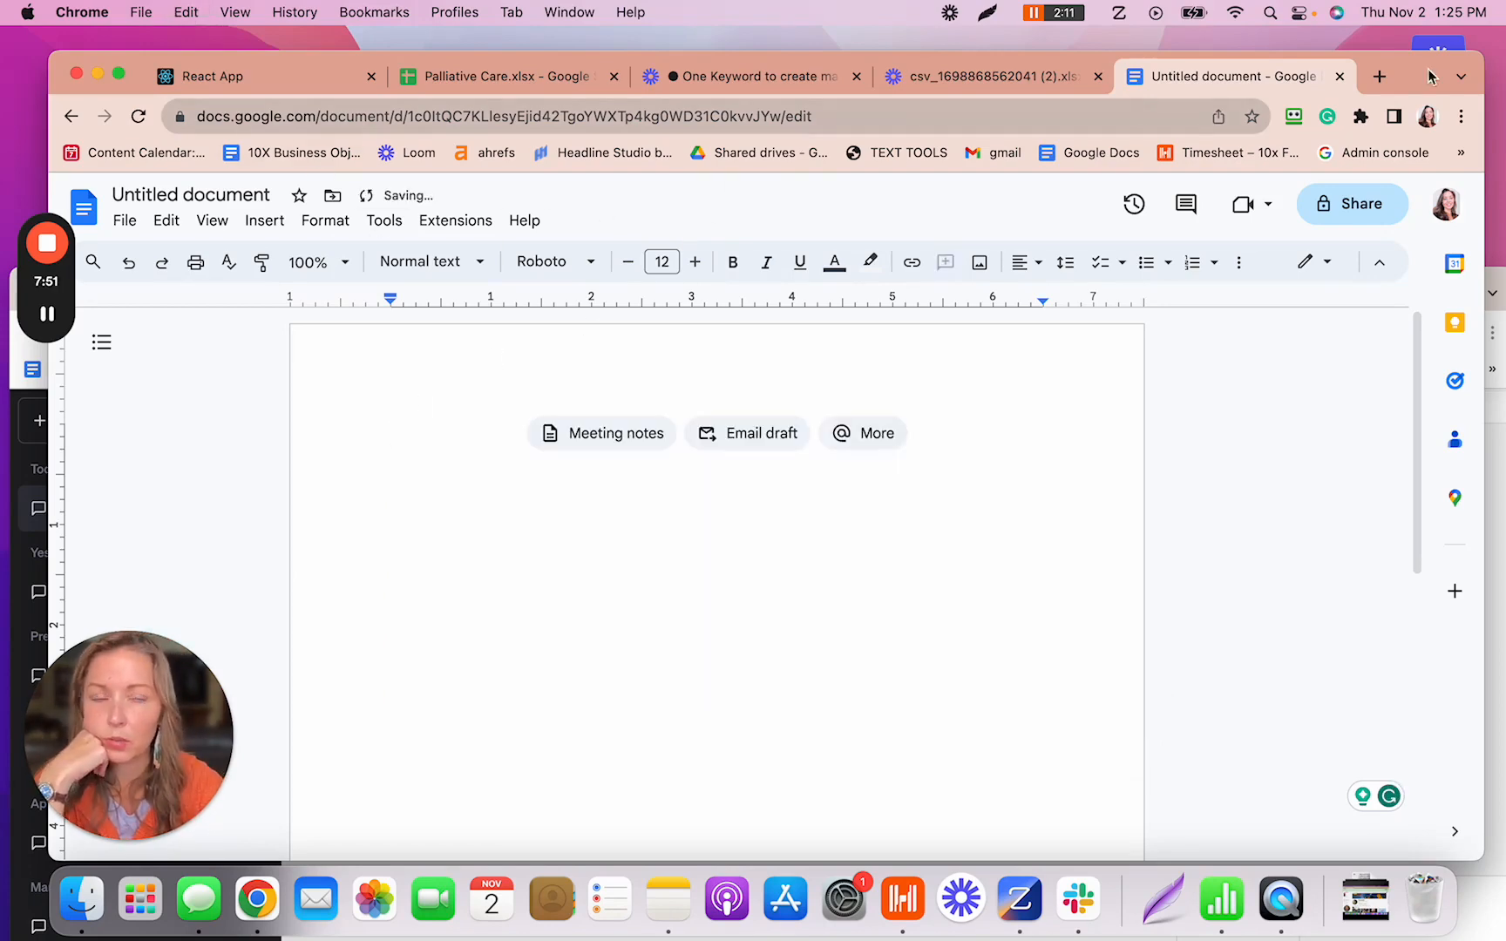
key(ctrl+Right)
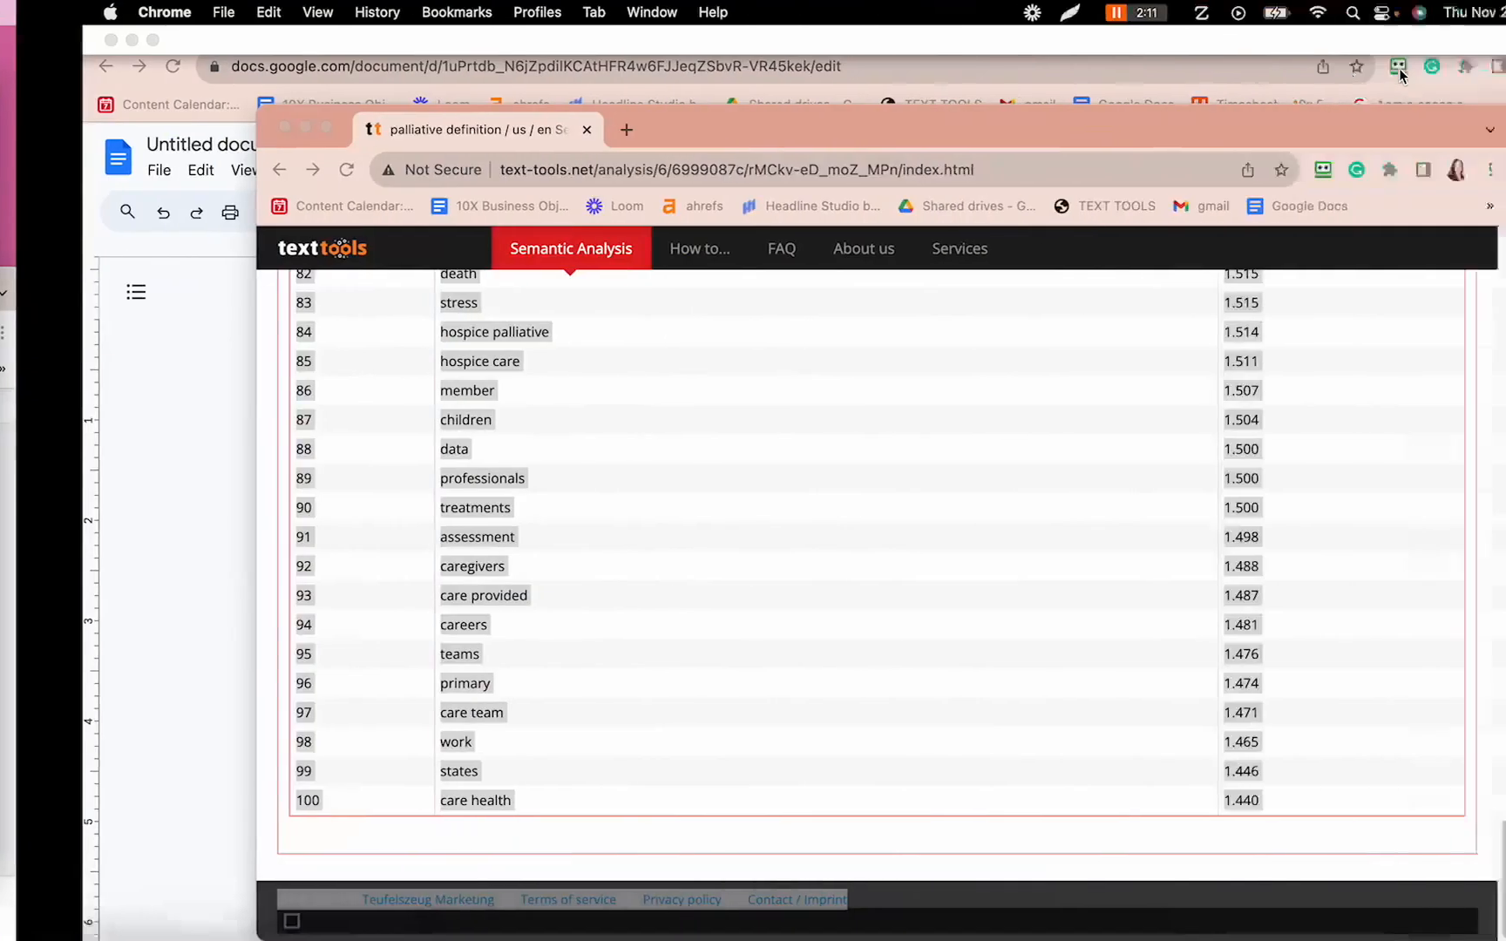
key(ctrl+Right)
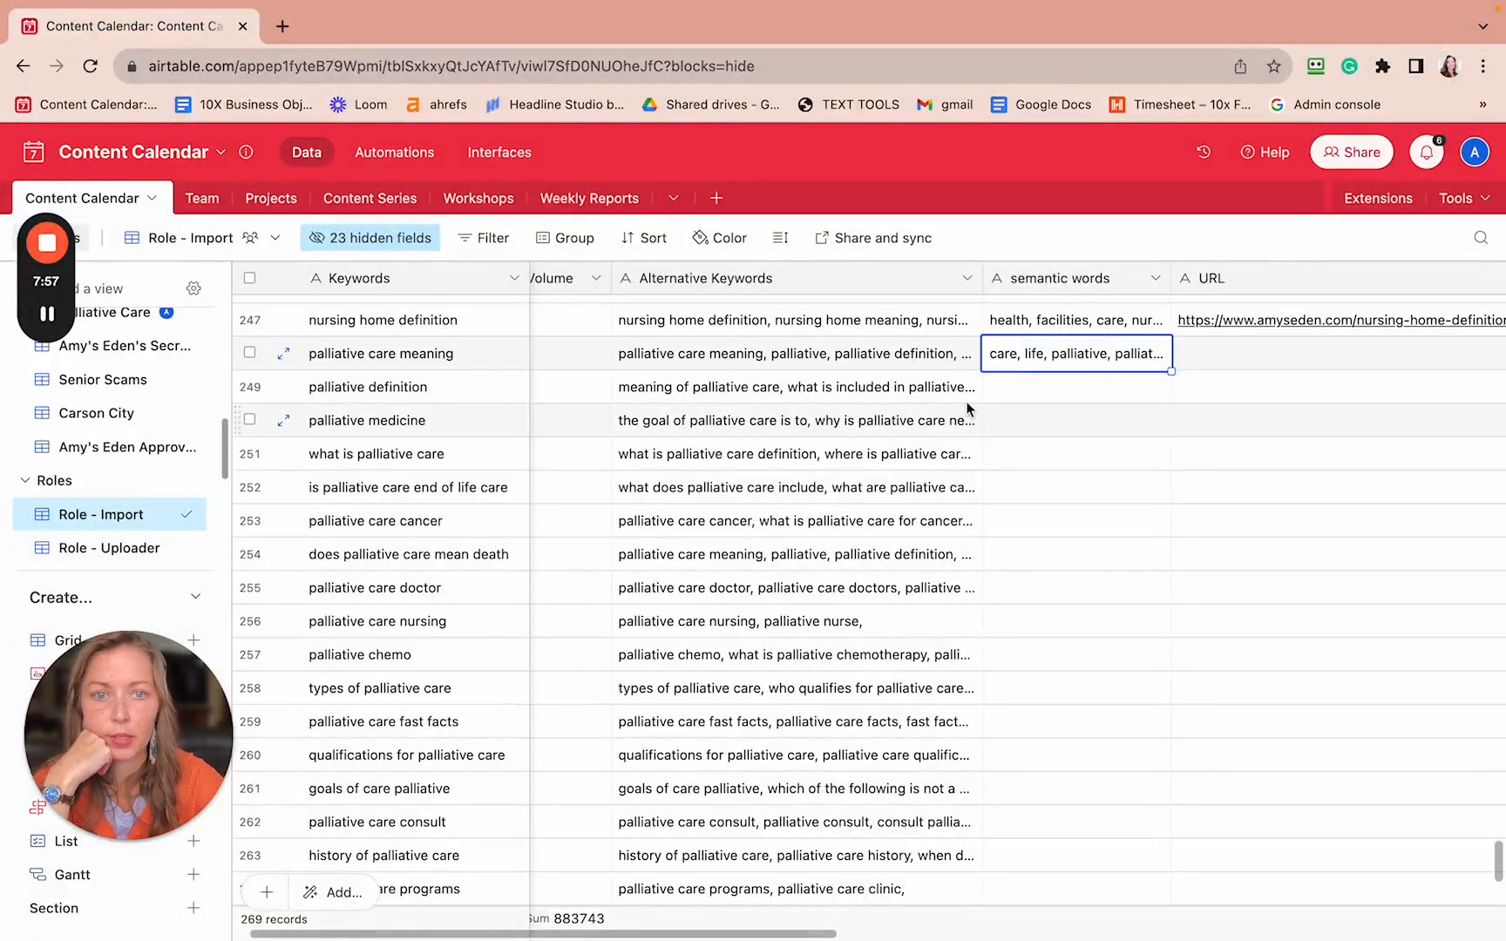
- Paste the cleaned keyword list into row 249's 'palliative definition' semantic words cell
click(1004, 394)
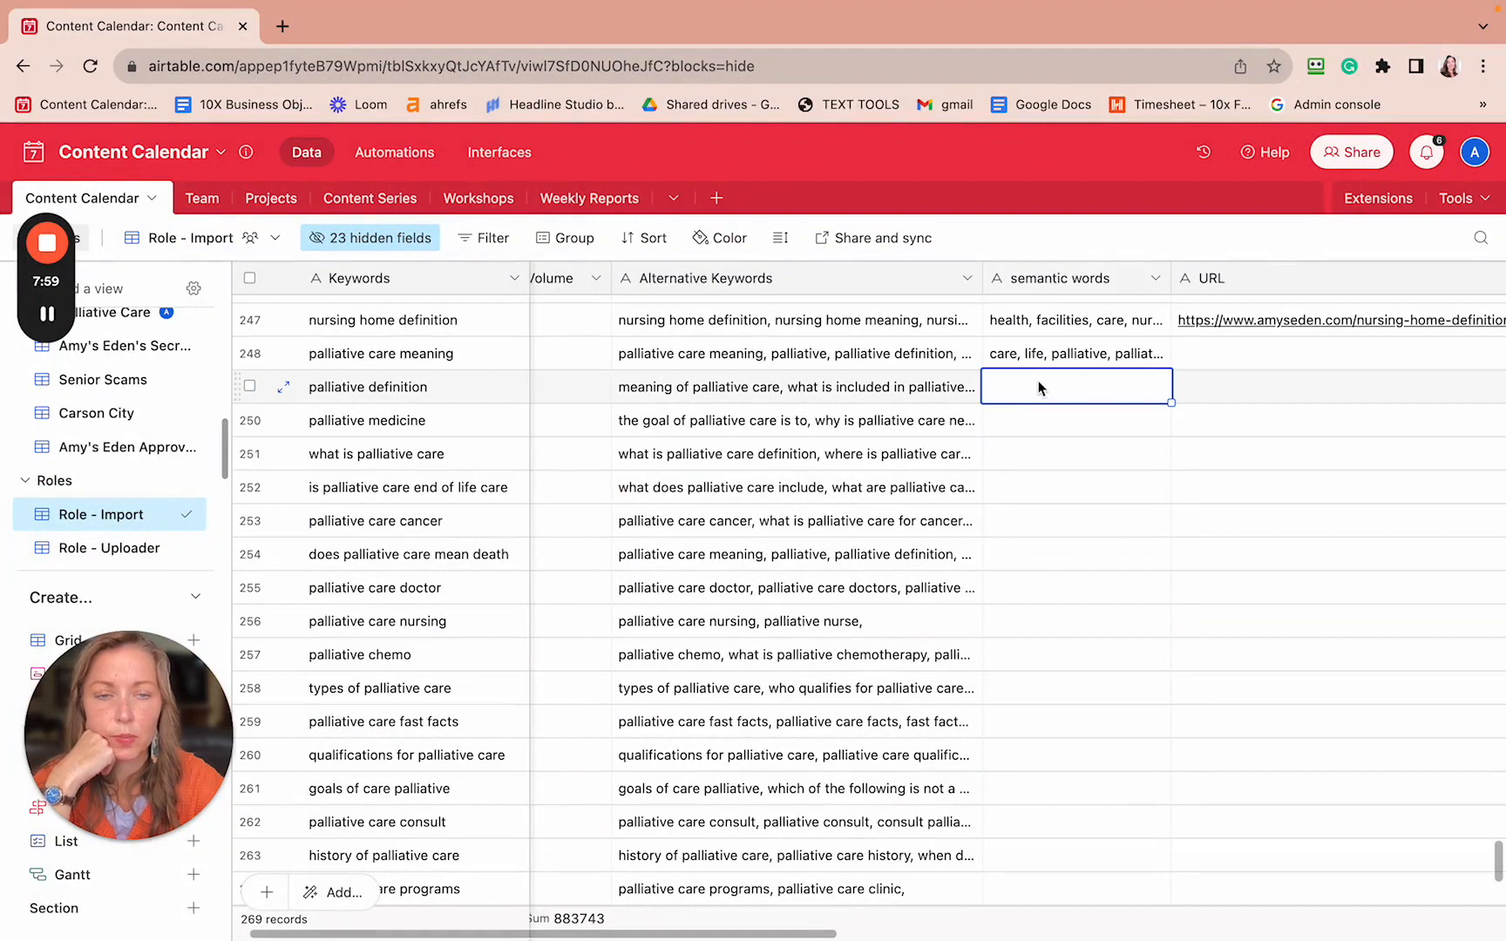
key(super+v)
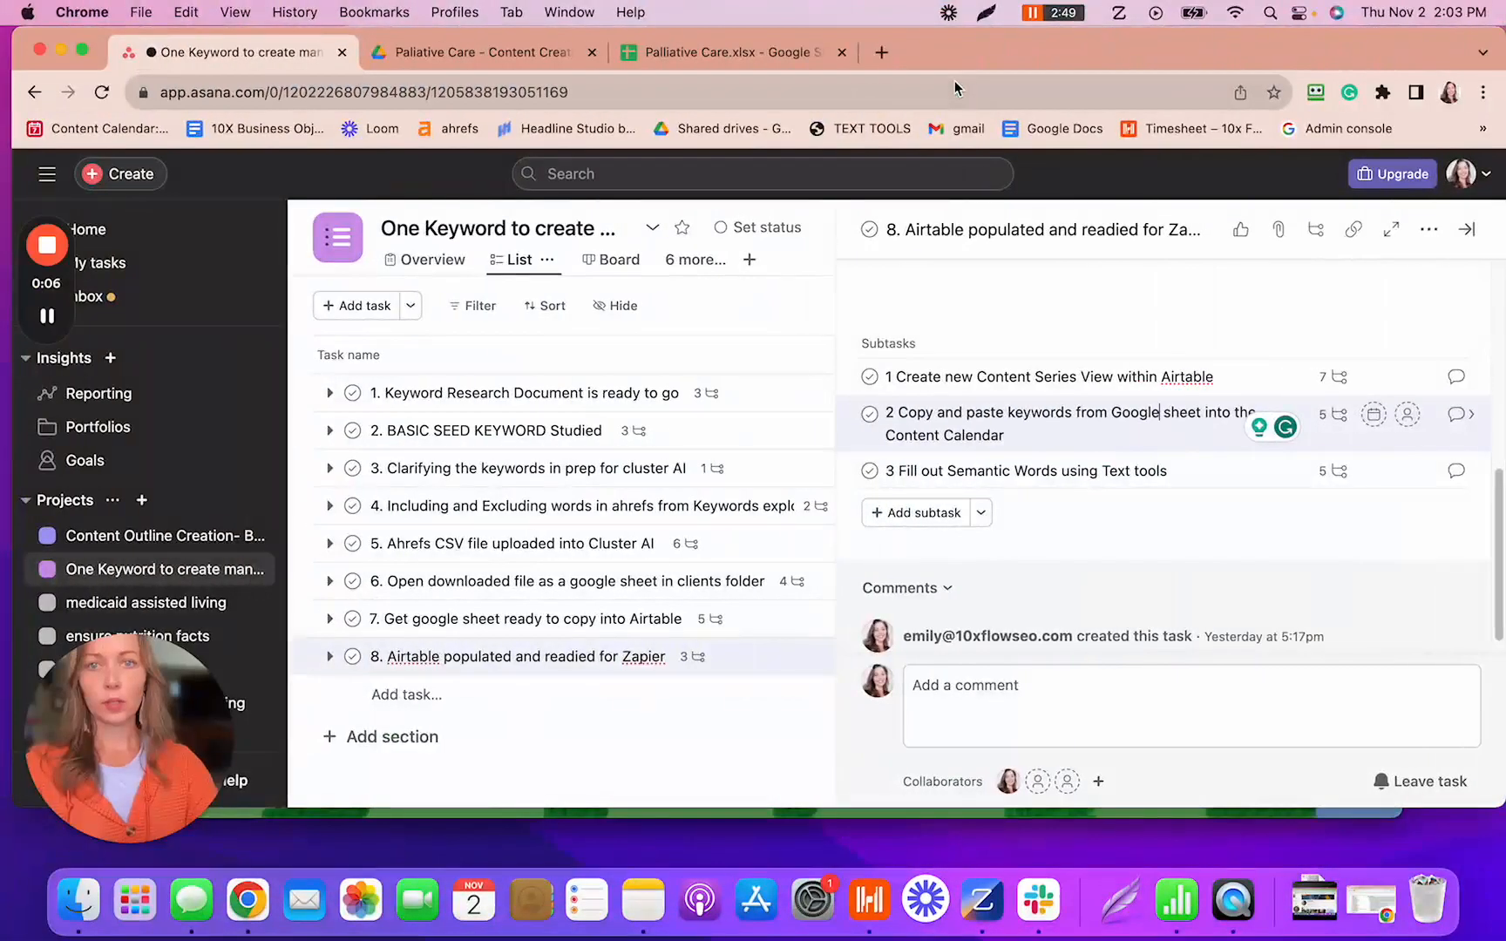
- Return to the Content Calendar table of palliative care keywords
key(ctrl+Right)
key(ctrl+Right)
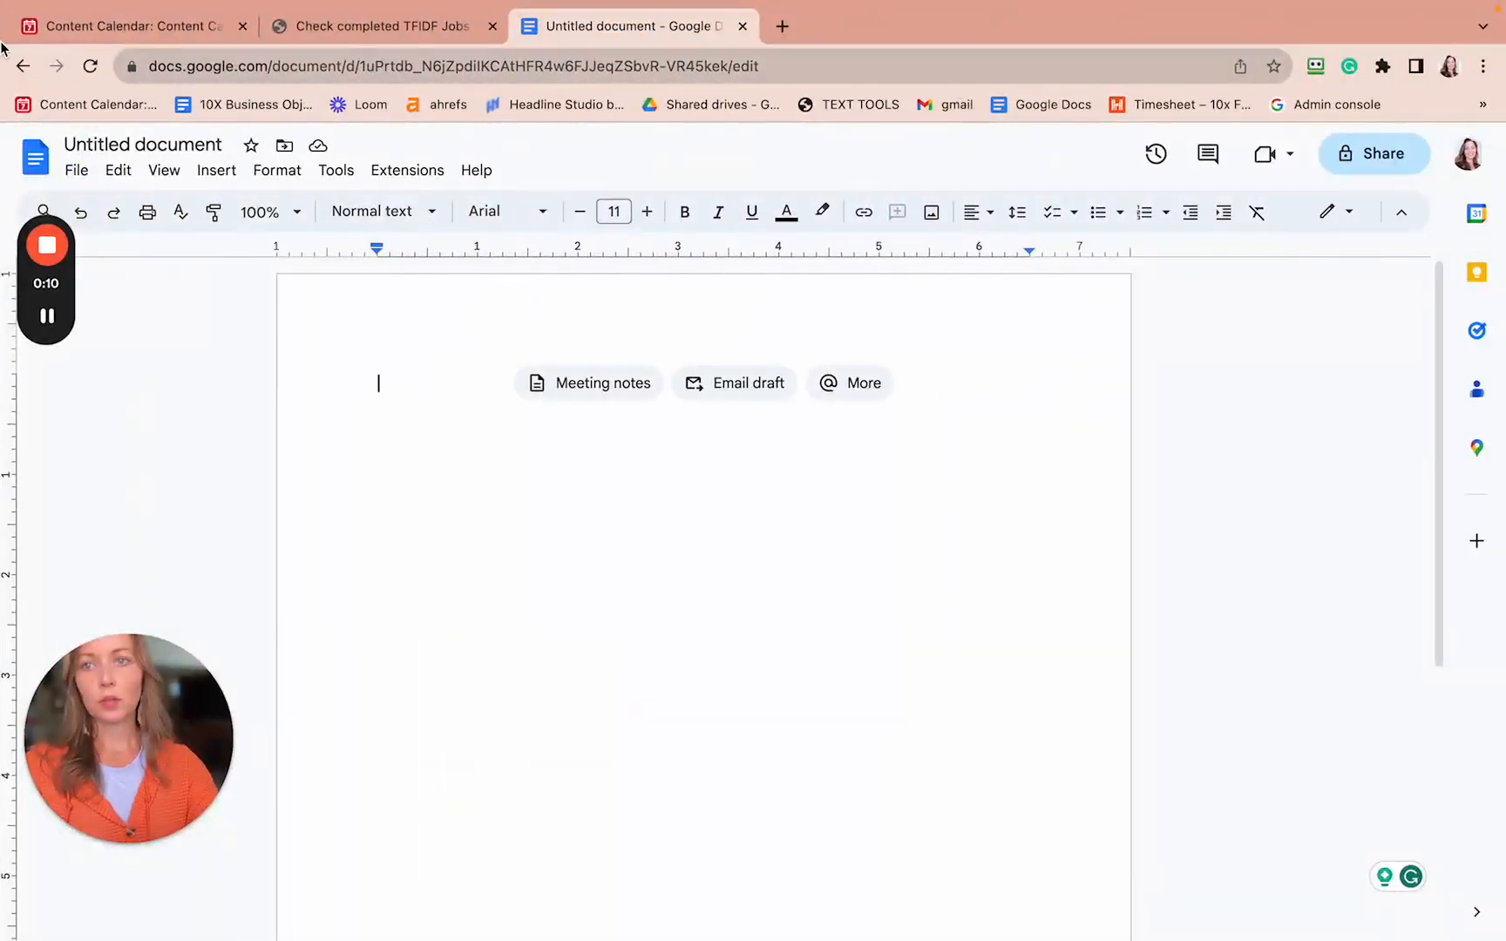
click(83, 30)
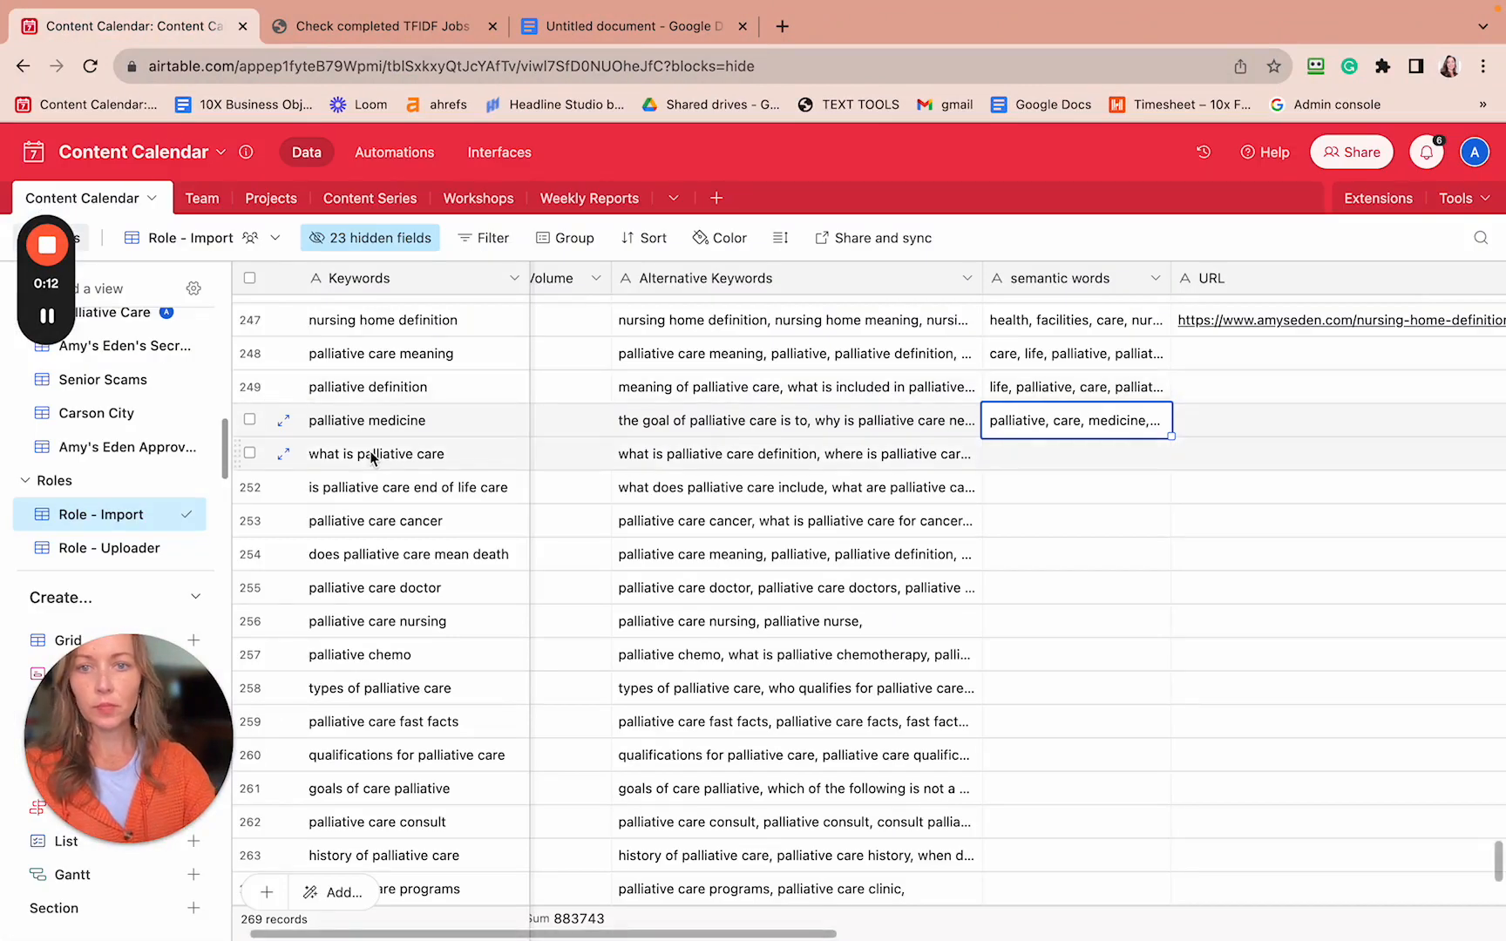
- Copy the keyword 'what is palliative care' and go to the Check completed TFIDF Jobs tab
click(433, 456)
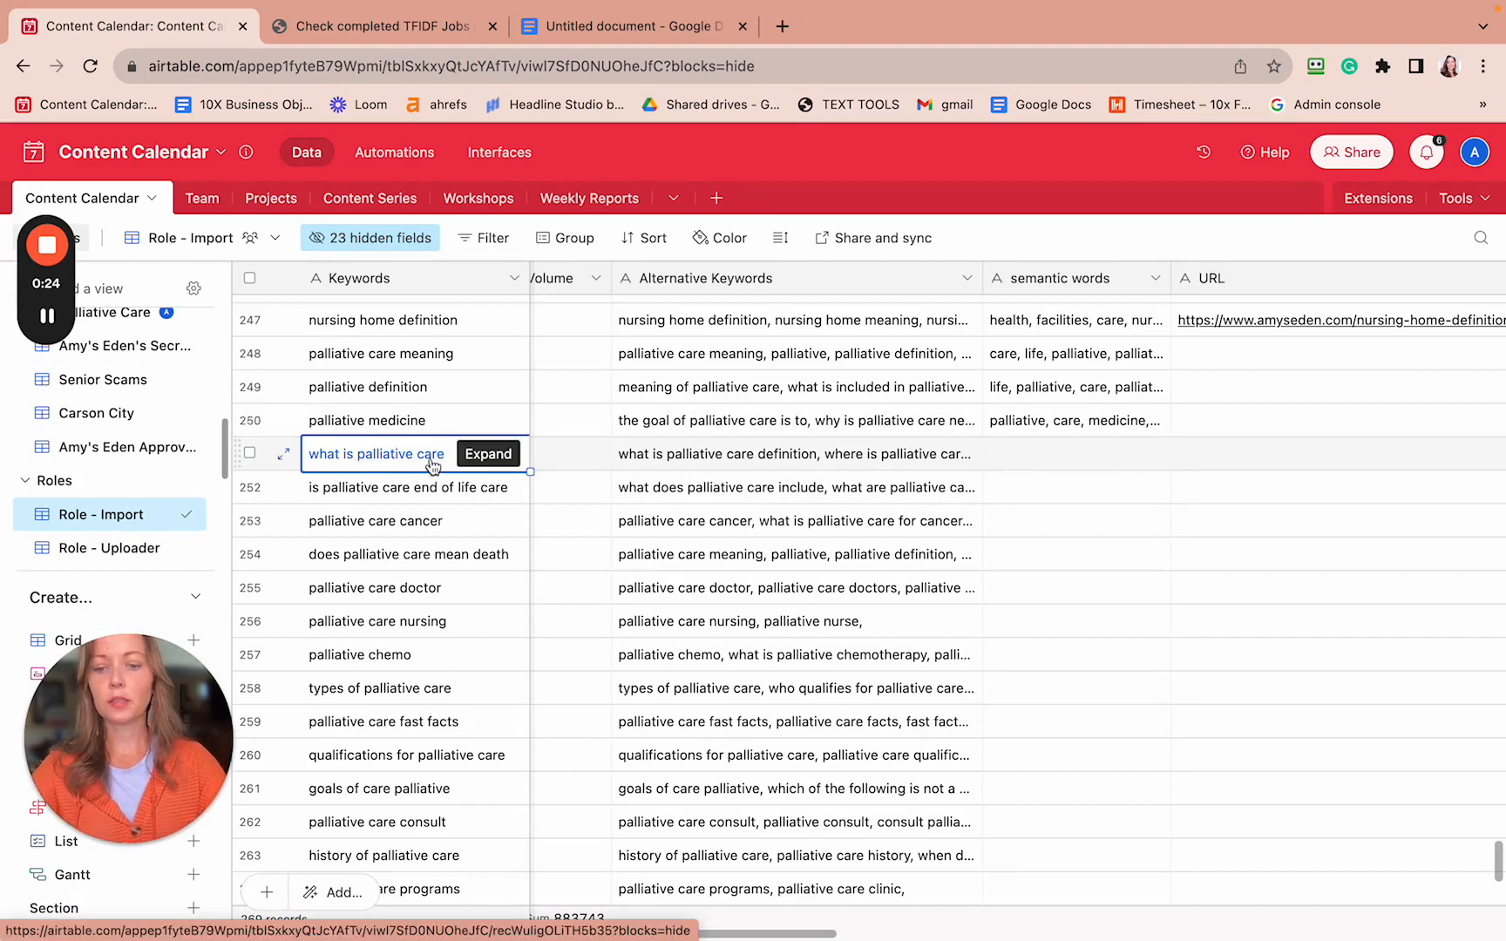
key(super+c)
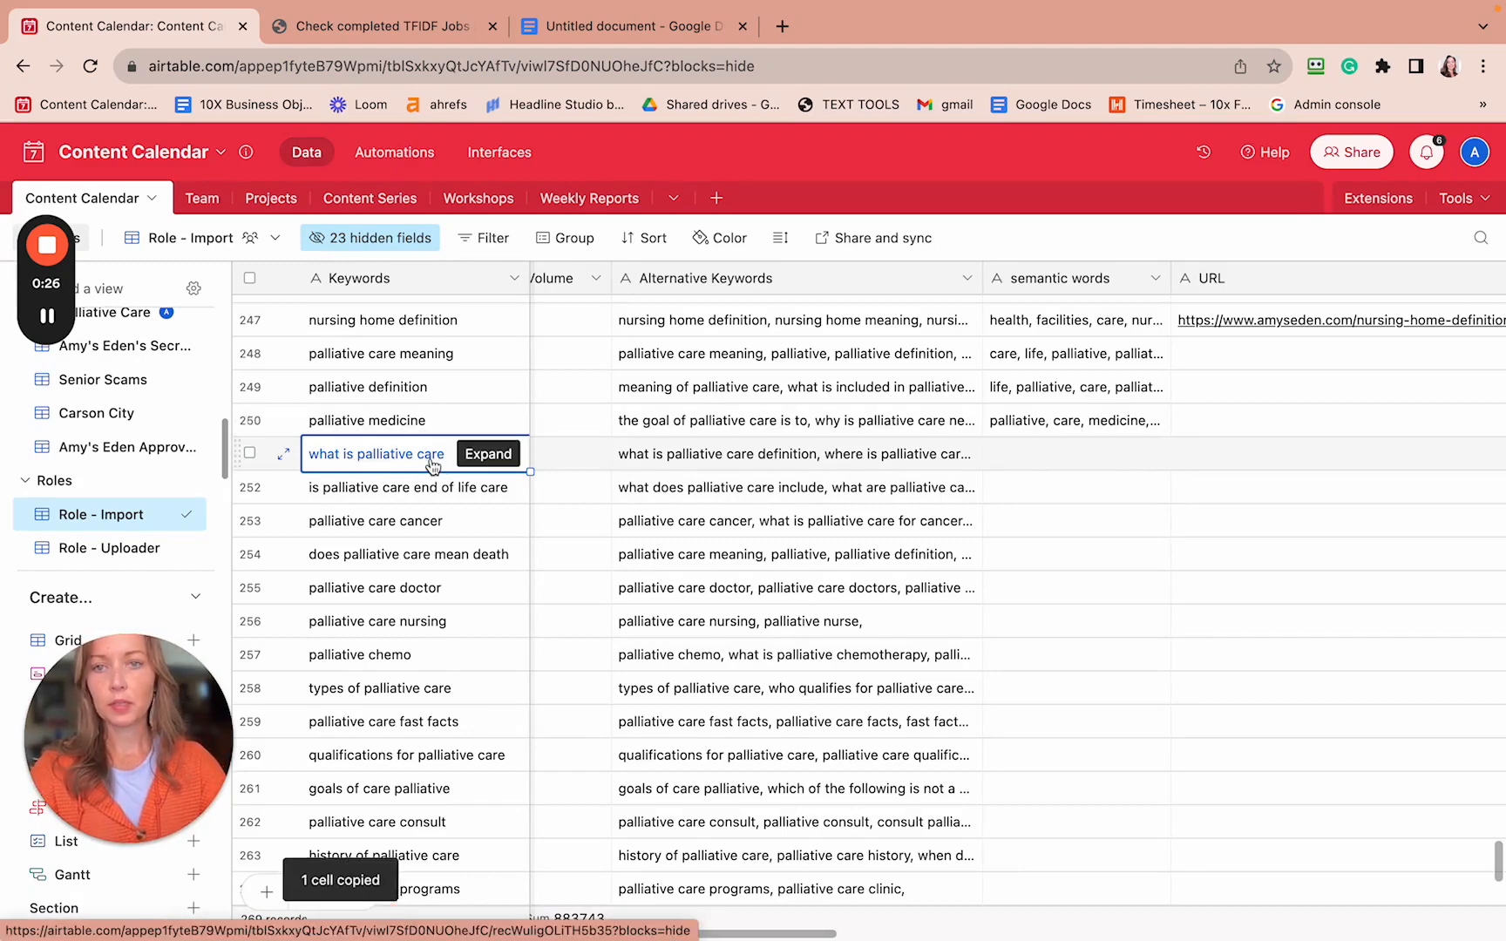
click(446, 32)
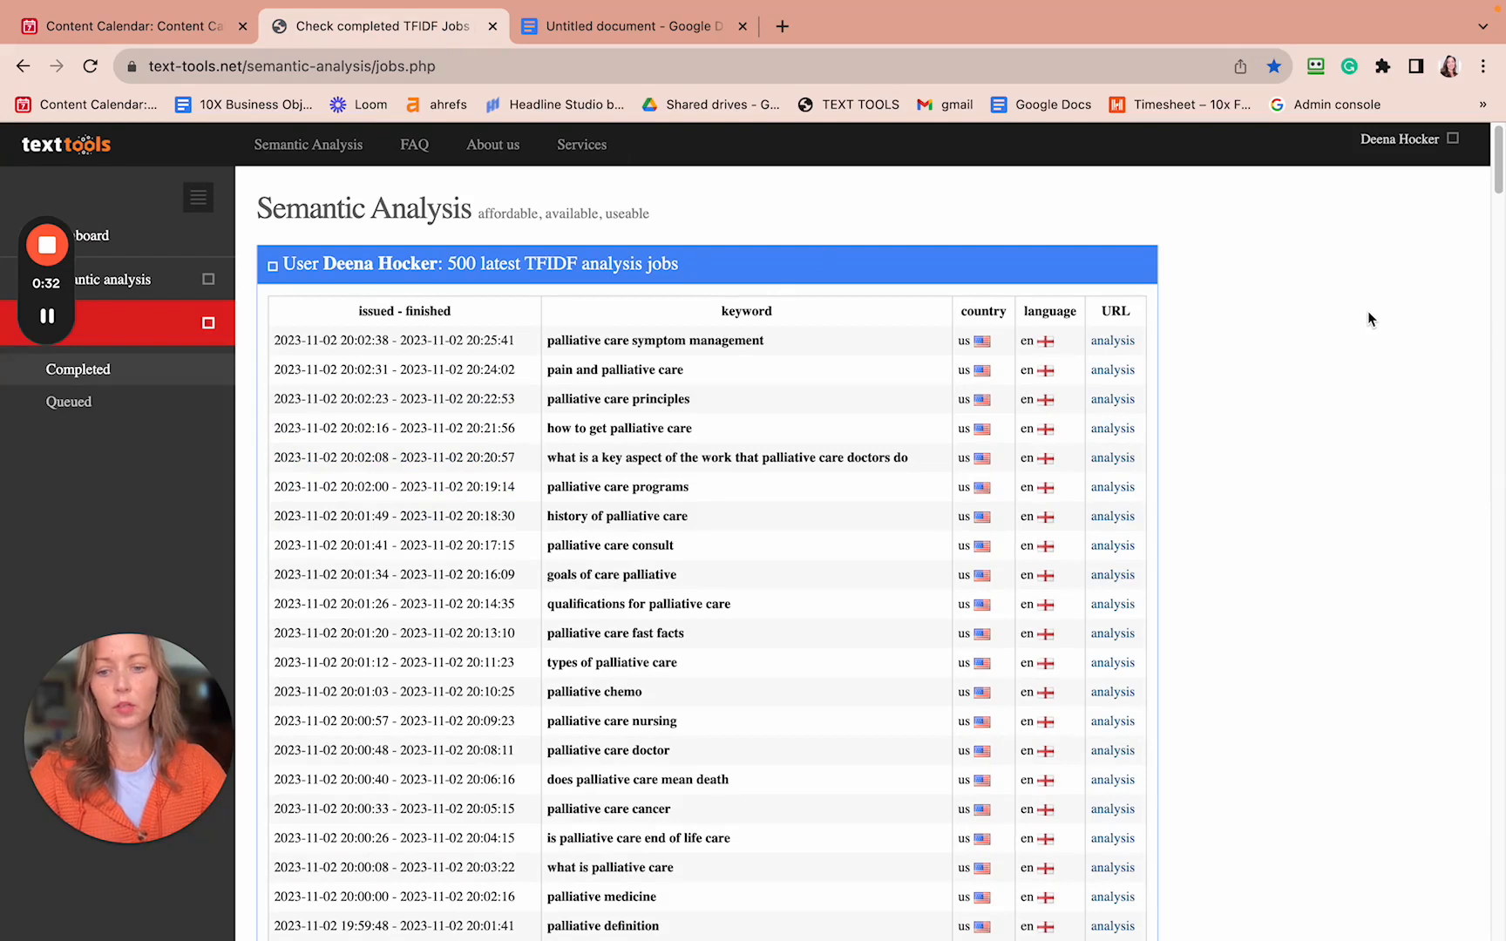
- Find the completed 'what is palliative care' TF-IDF job by searching the jobs list for the keyword re-copied from Airtable
key(super+f)
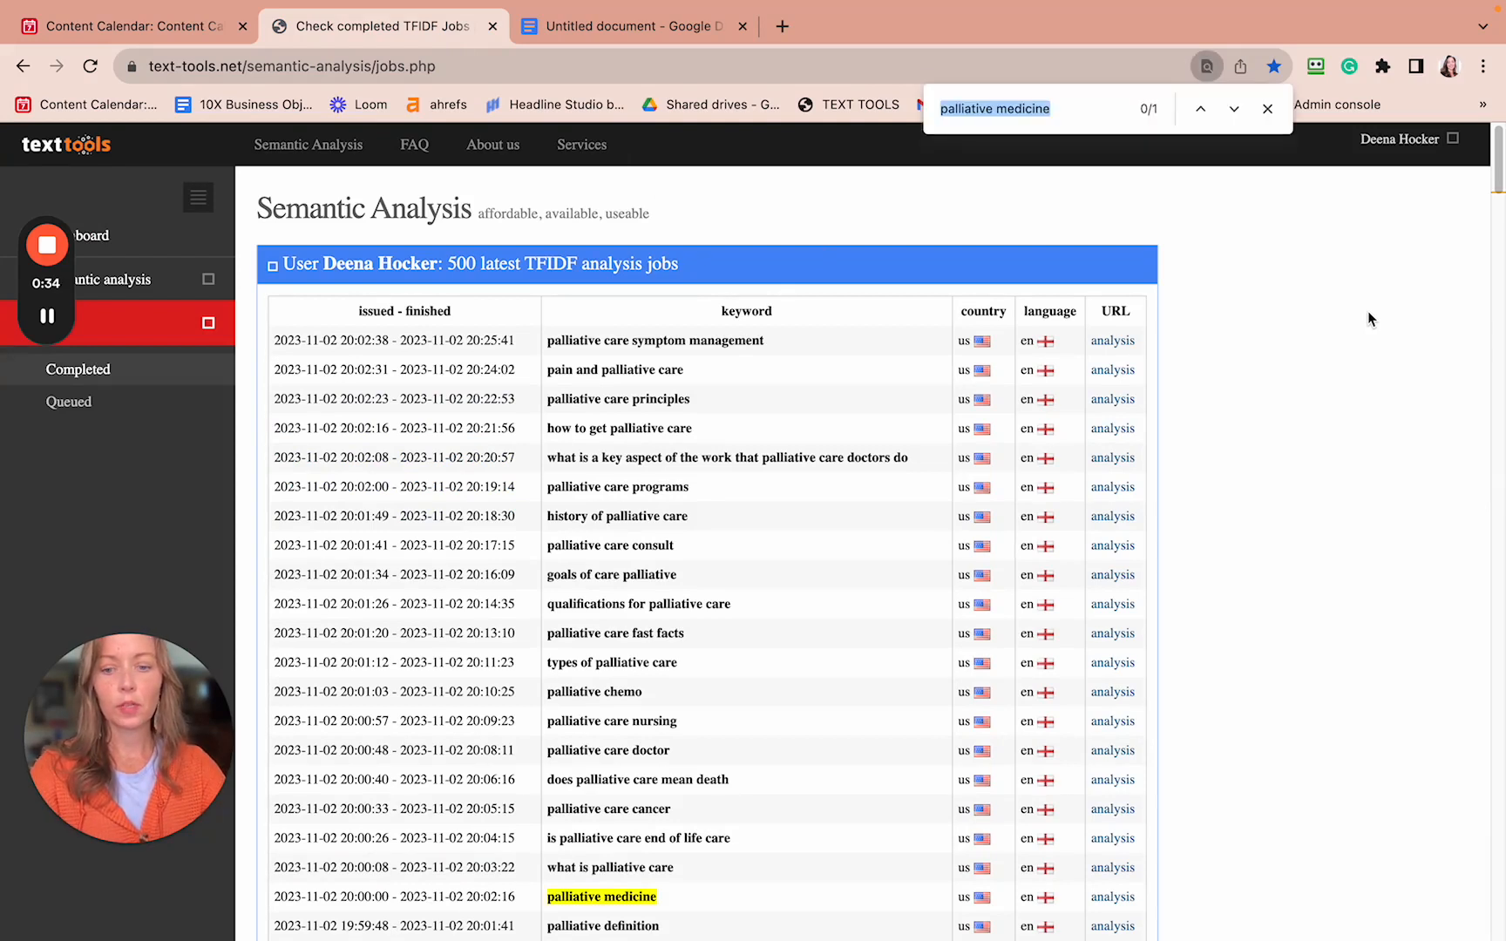
key(Return)
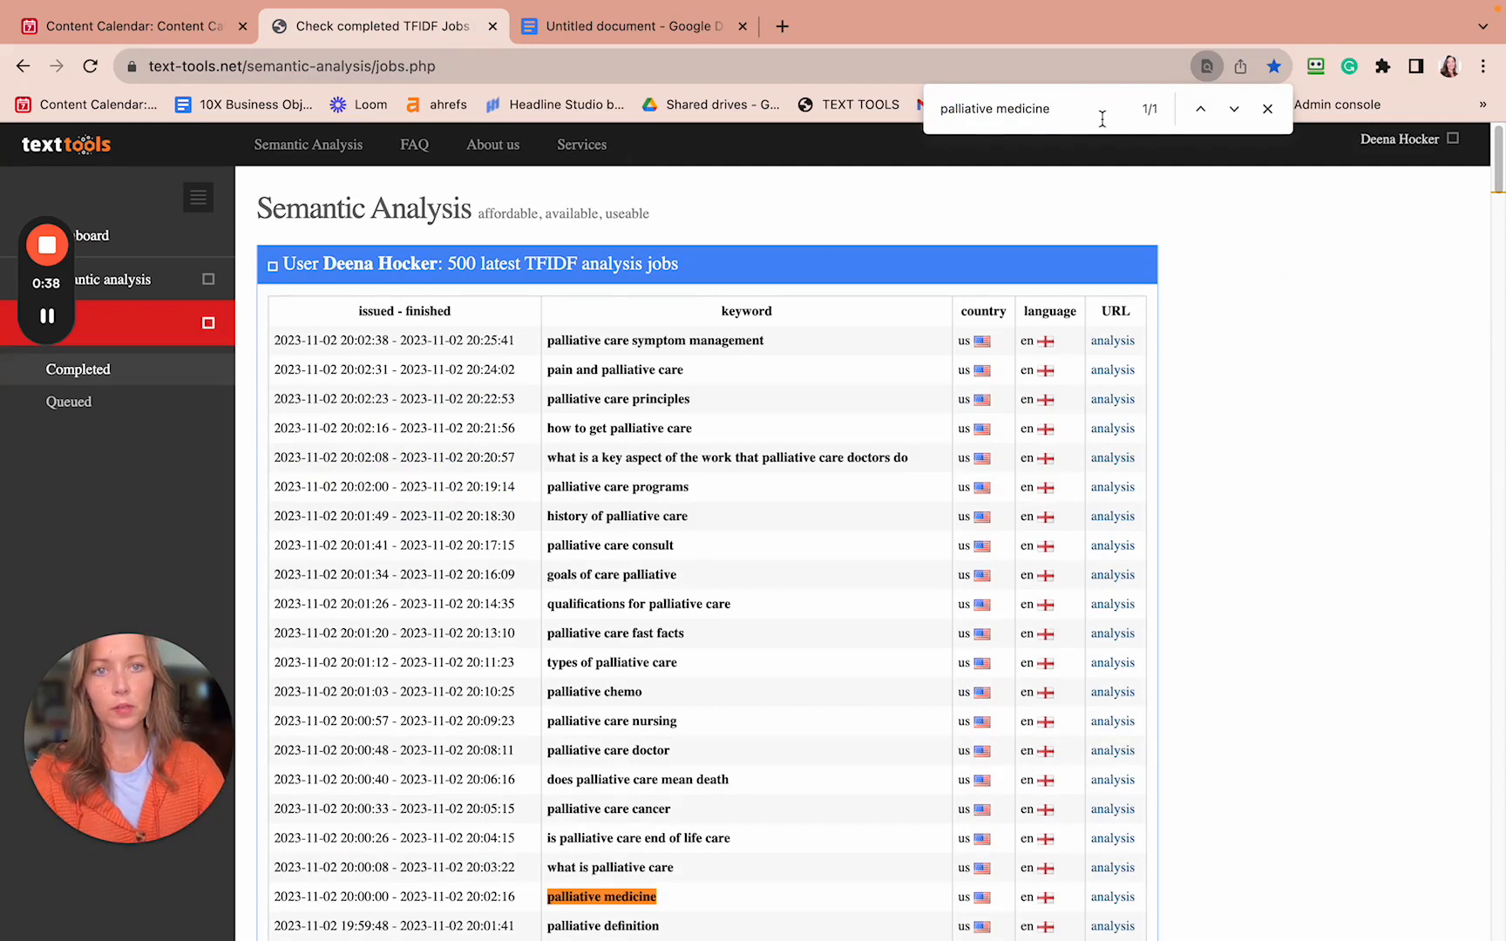
drag(1100, 113, 945, 88)
key(super+x)
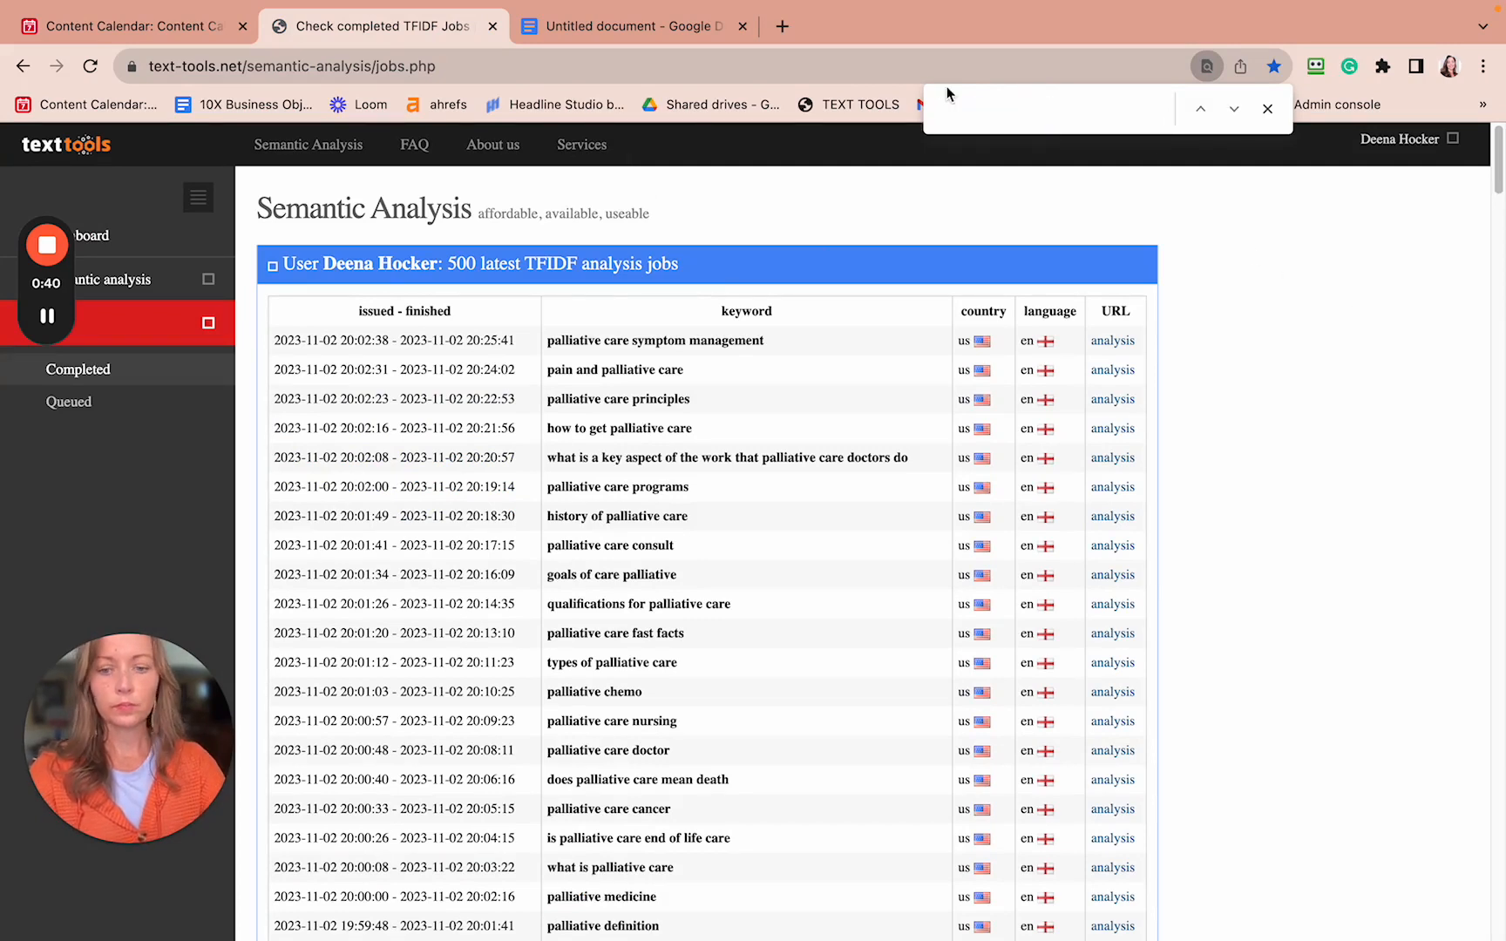
key(super+v)
drag(1085, 112, 942, 110)
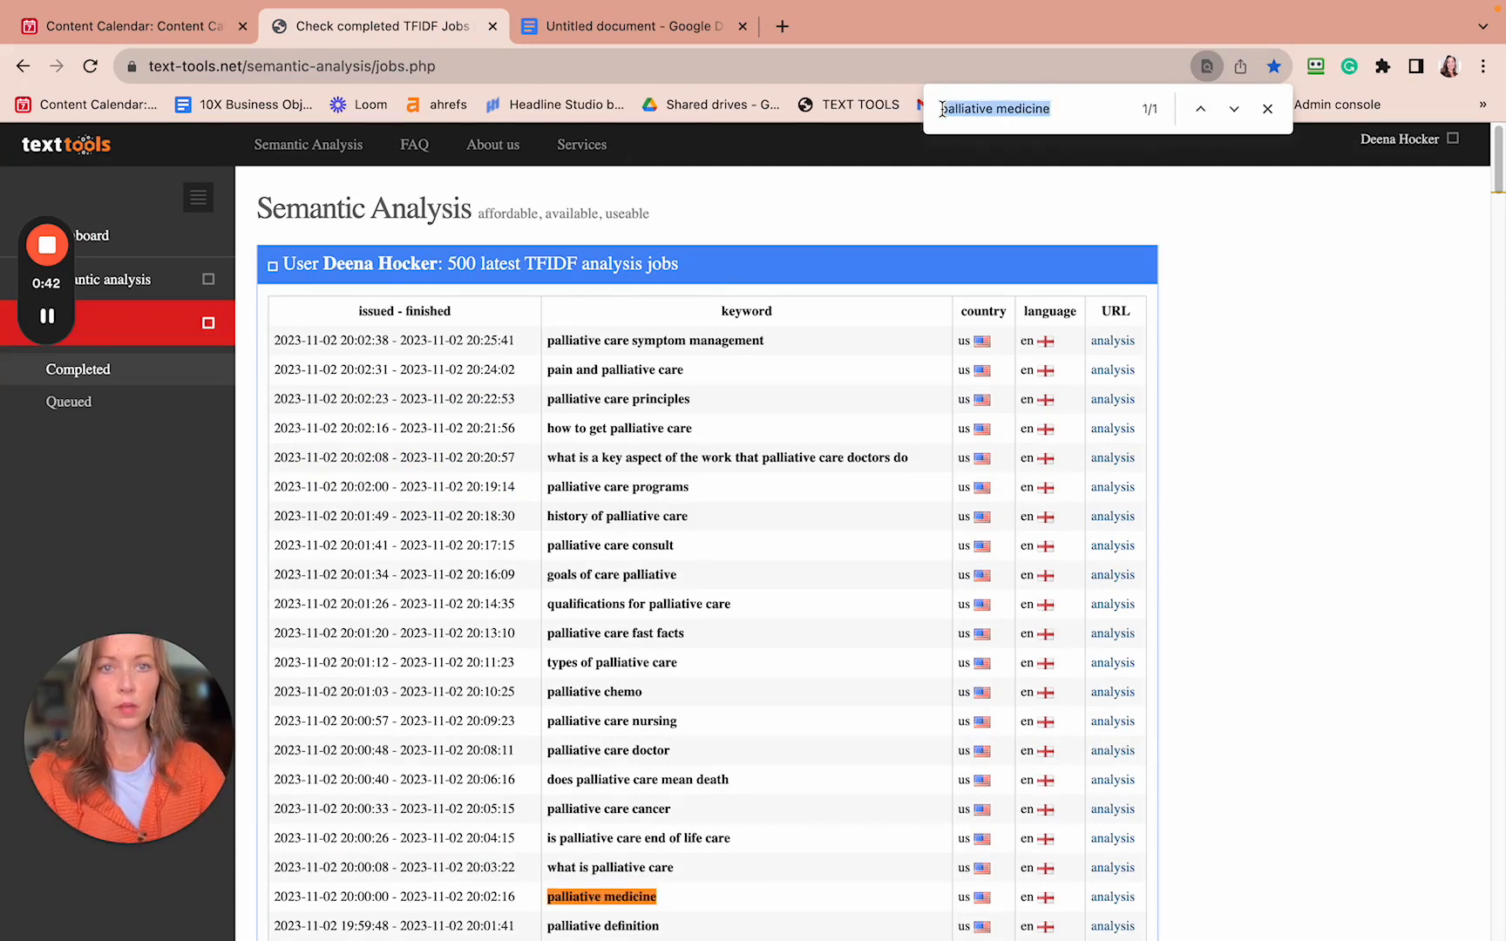
key(super+x)
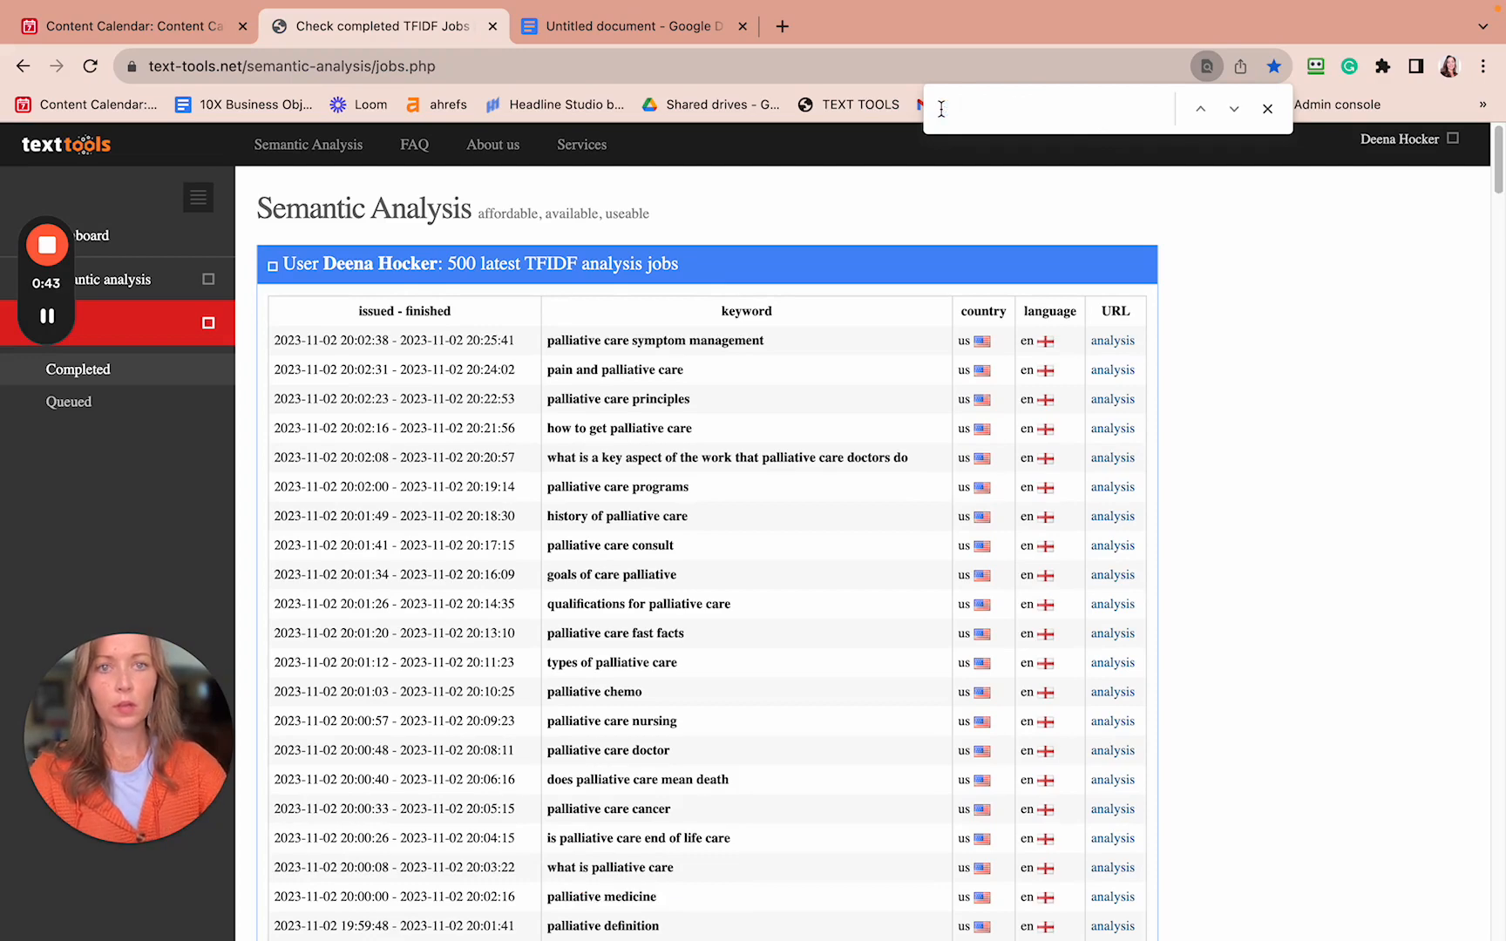
click(135, 27)
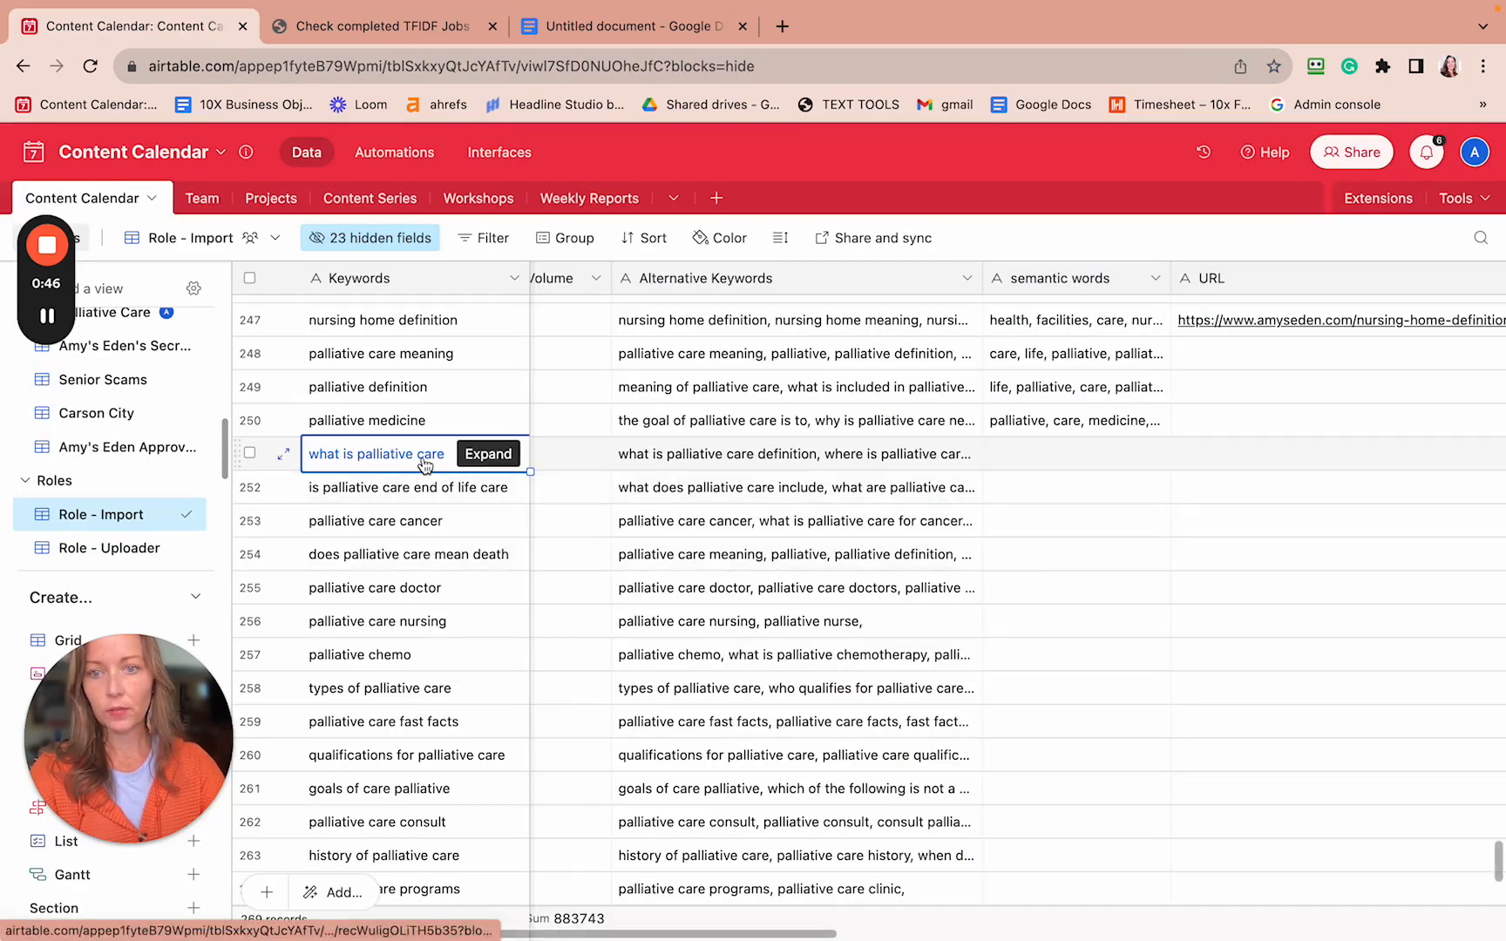
key(super+c)
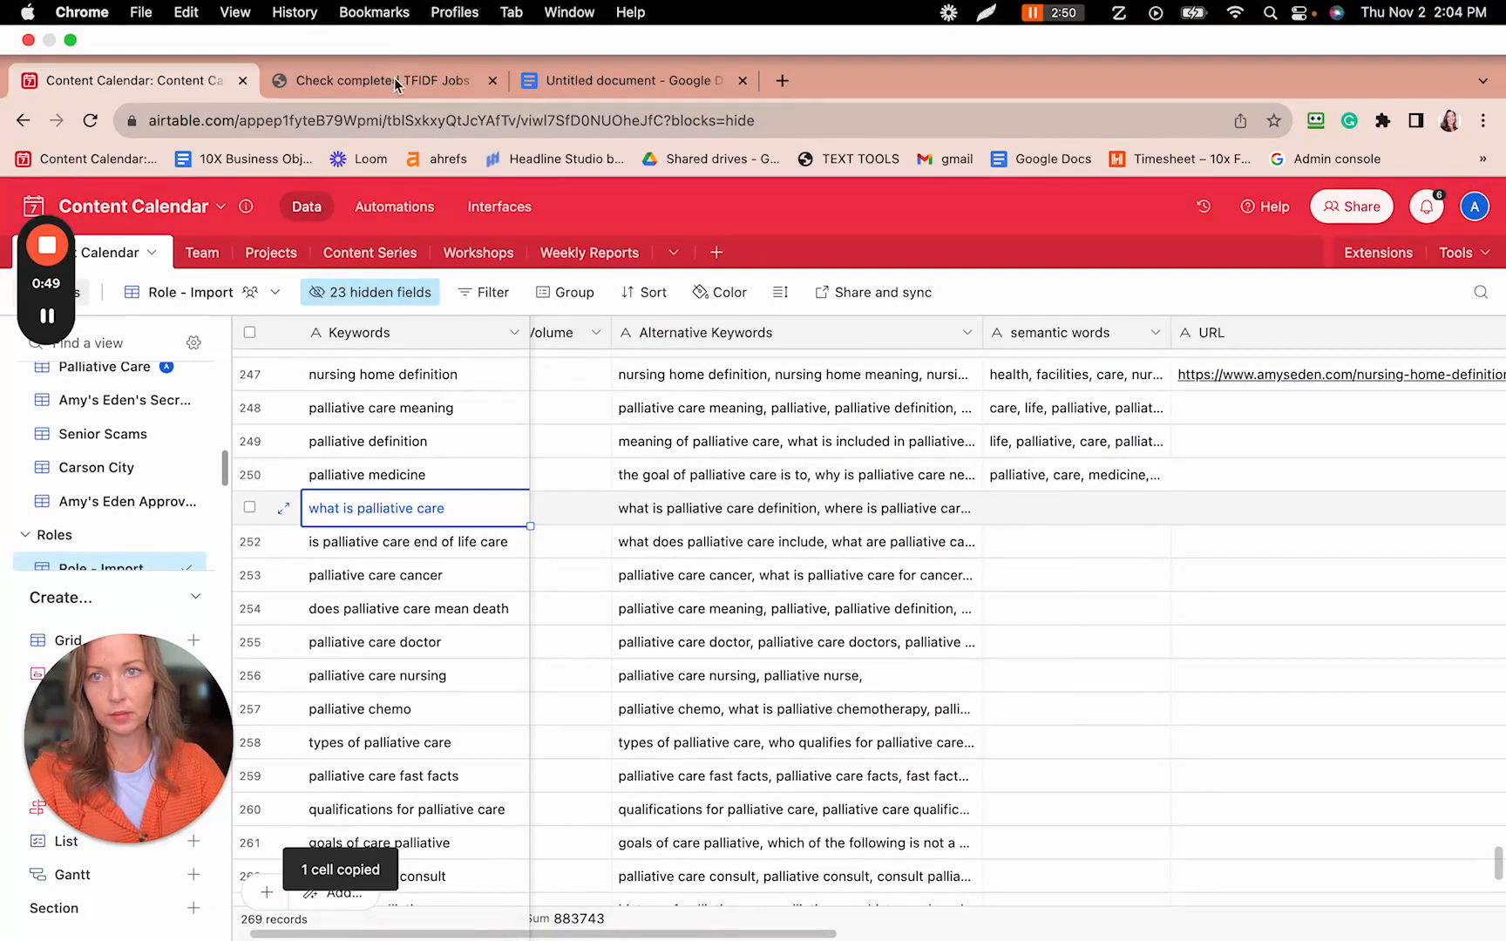
click(399, 80)
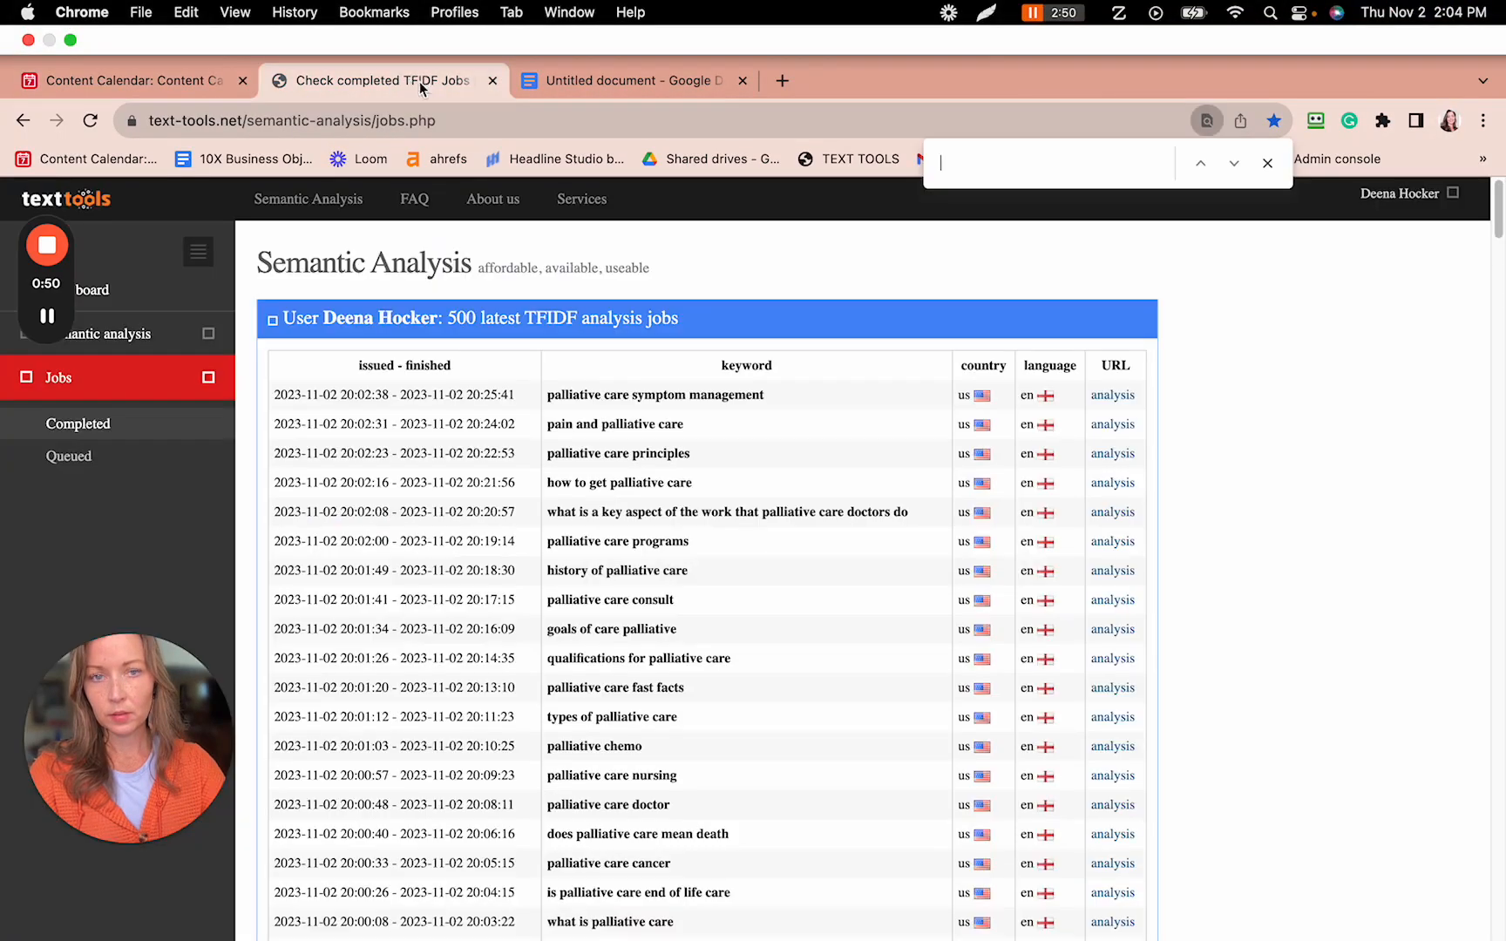
key(super+v)
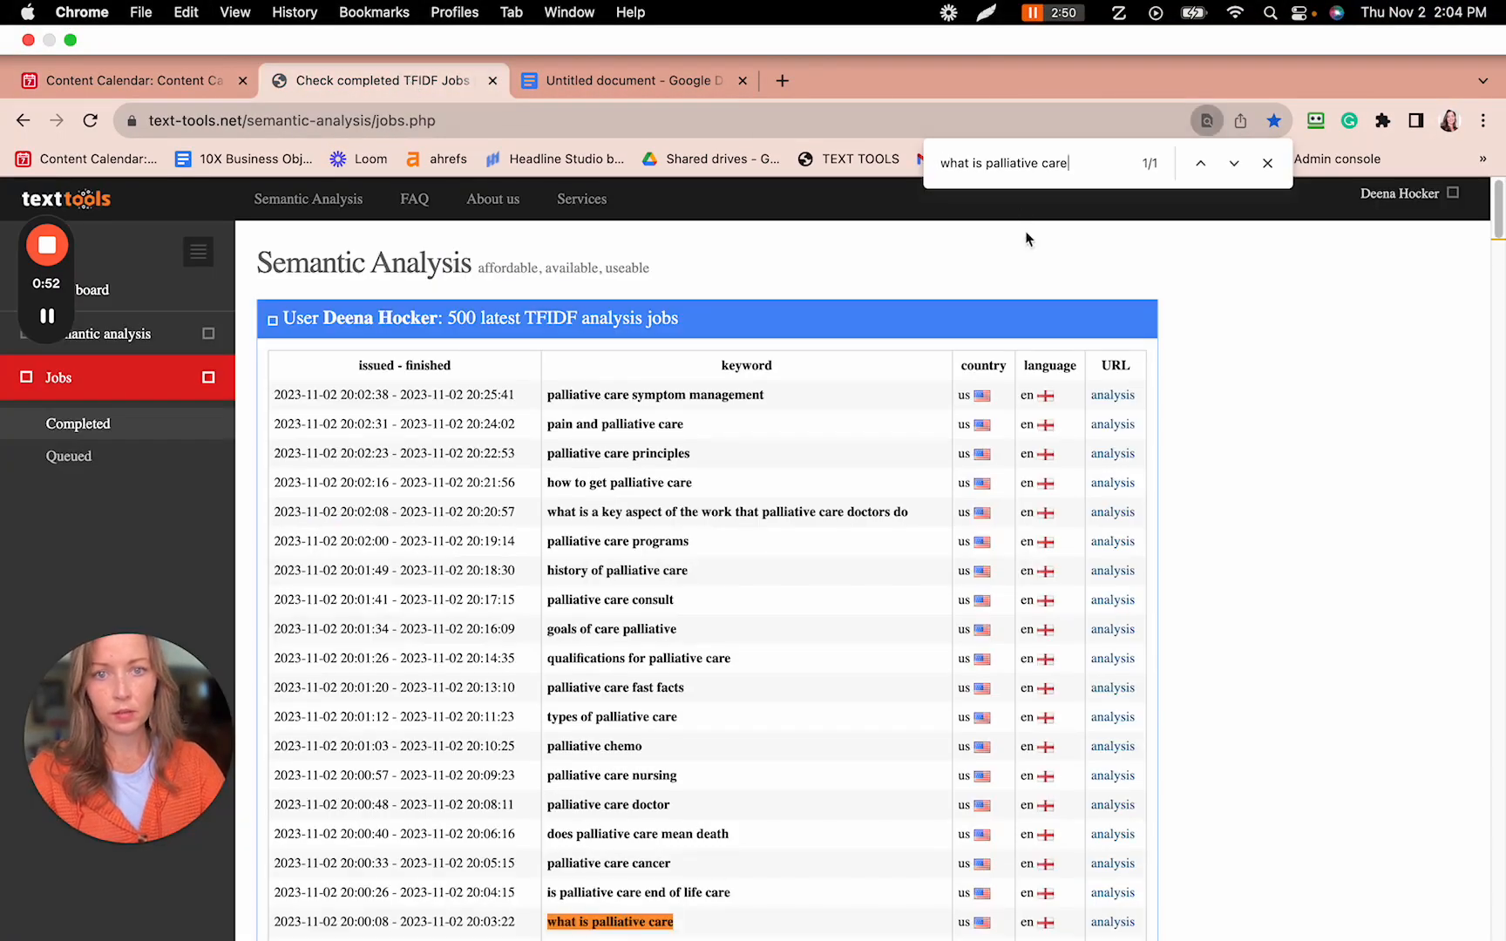
- Open the 'what is palliative care' TF-IDF analysis page
click(1114, 923)
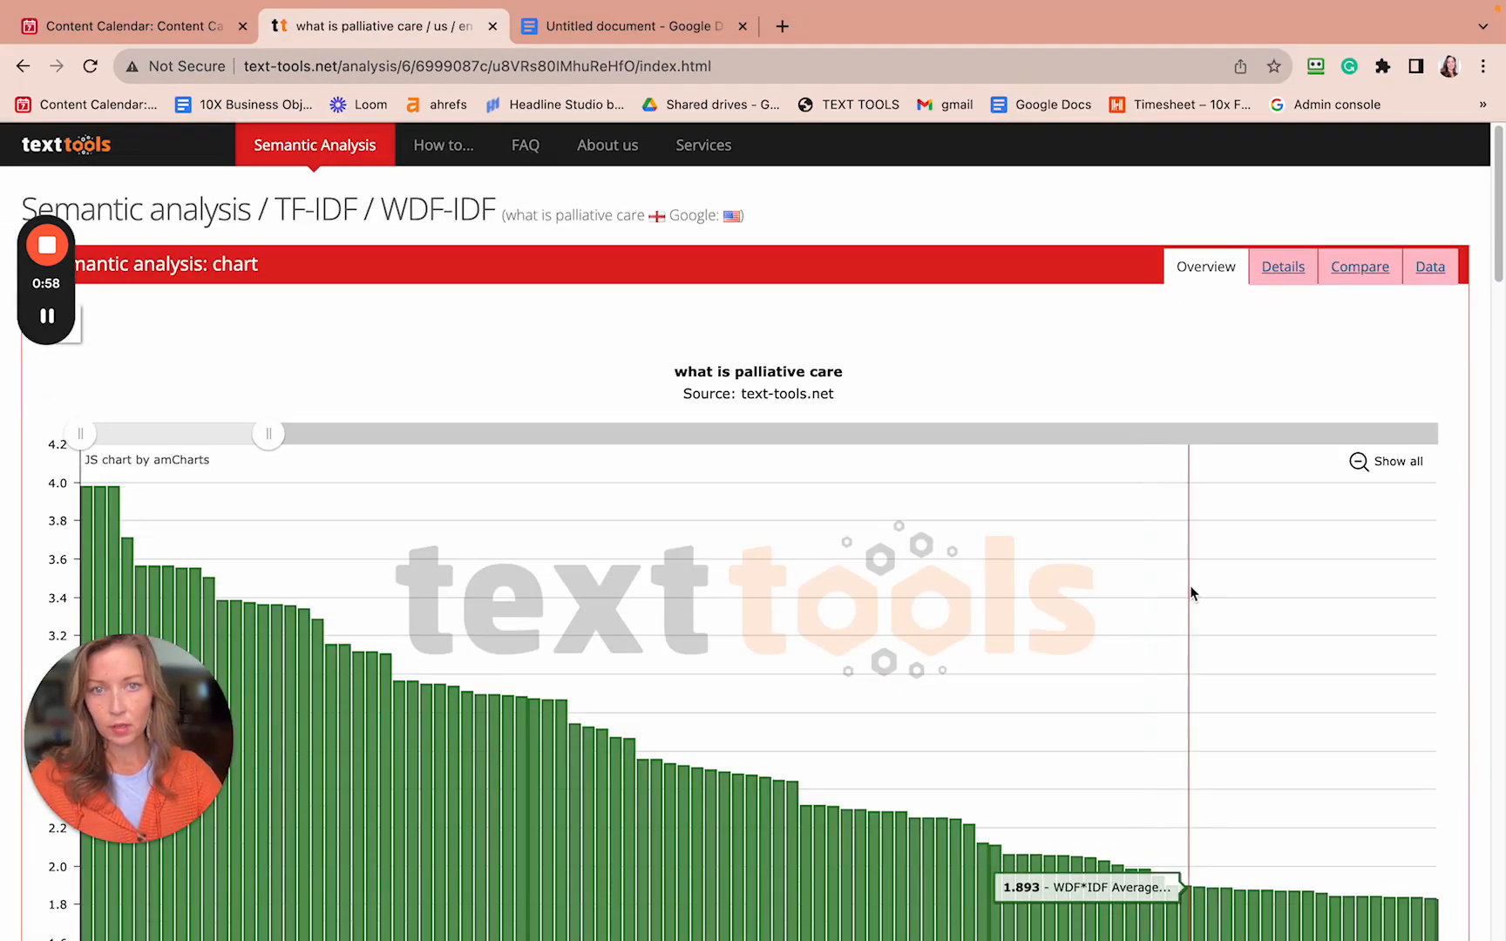
drag(138, 701, 811, 91)
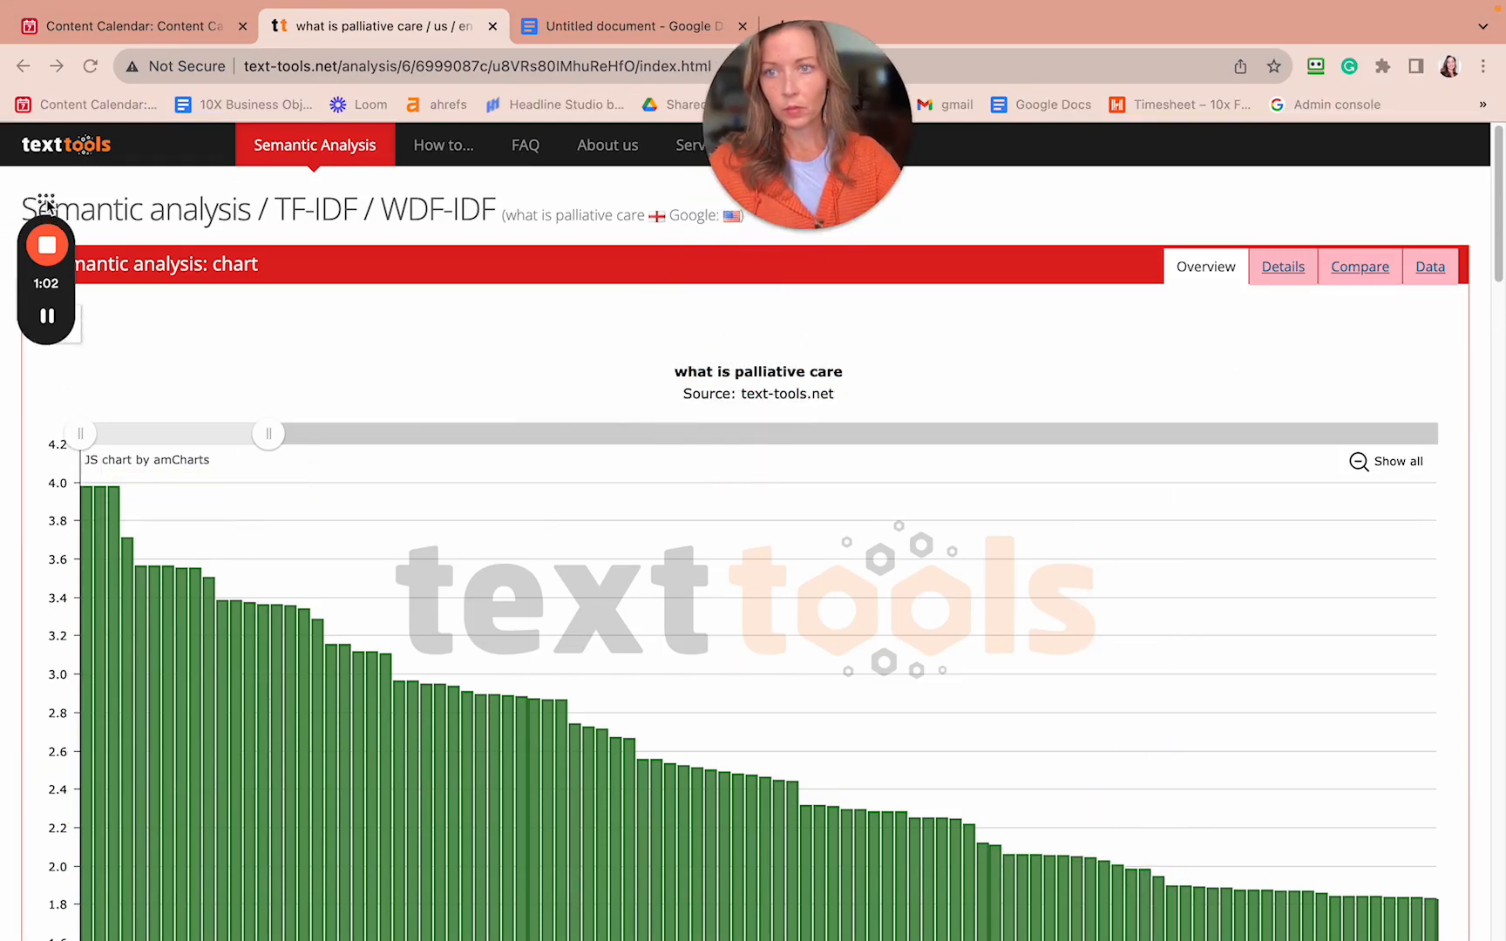
drag(24, 202, 935, 33)
drag(816, 55, 1104, 55)
- Select and copy the analysis's Top 100 terms table, 'palliative care' through 'questions'
scroll(749, 483, down, 8)
scroll(748, 483, up, 8)
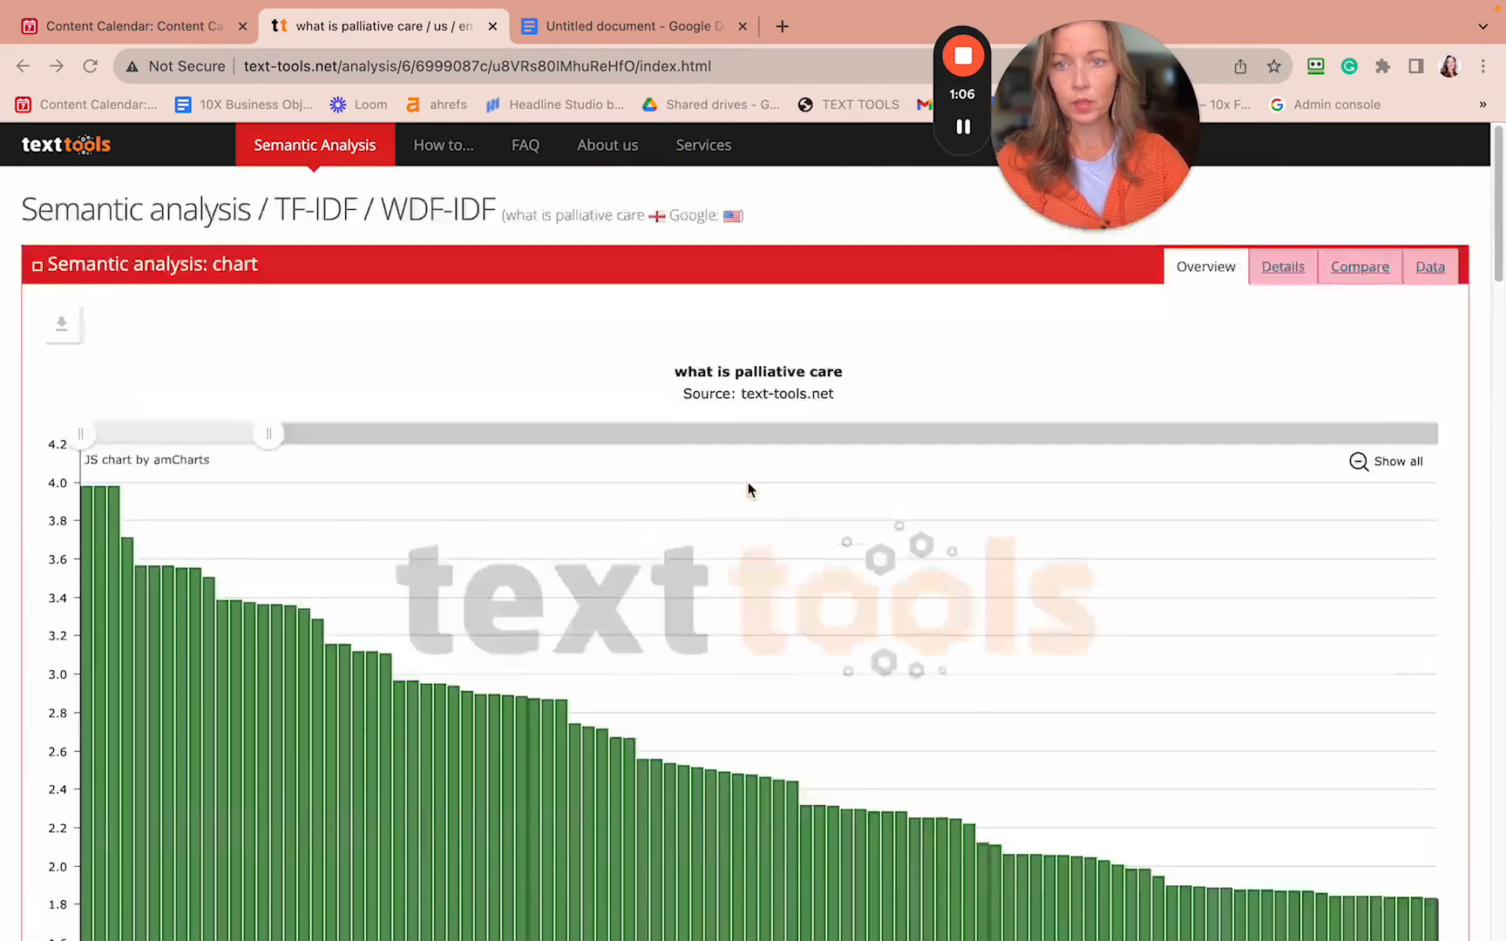
scroll(749, 483, down, 8)
scroll(384, 400, down, 5)
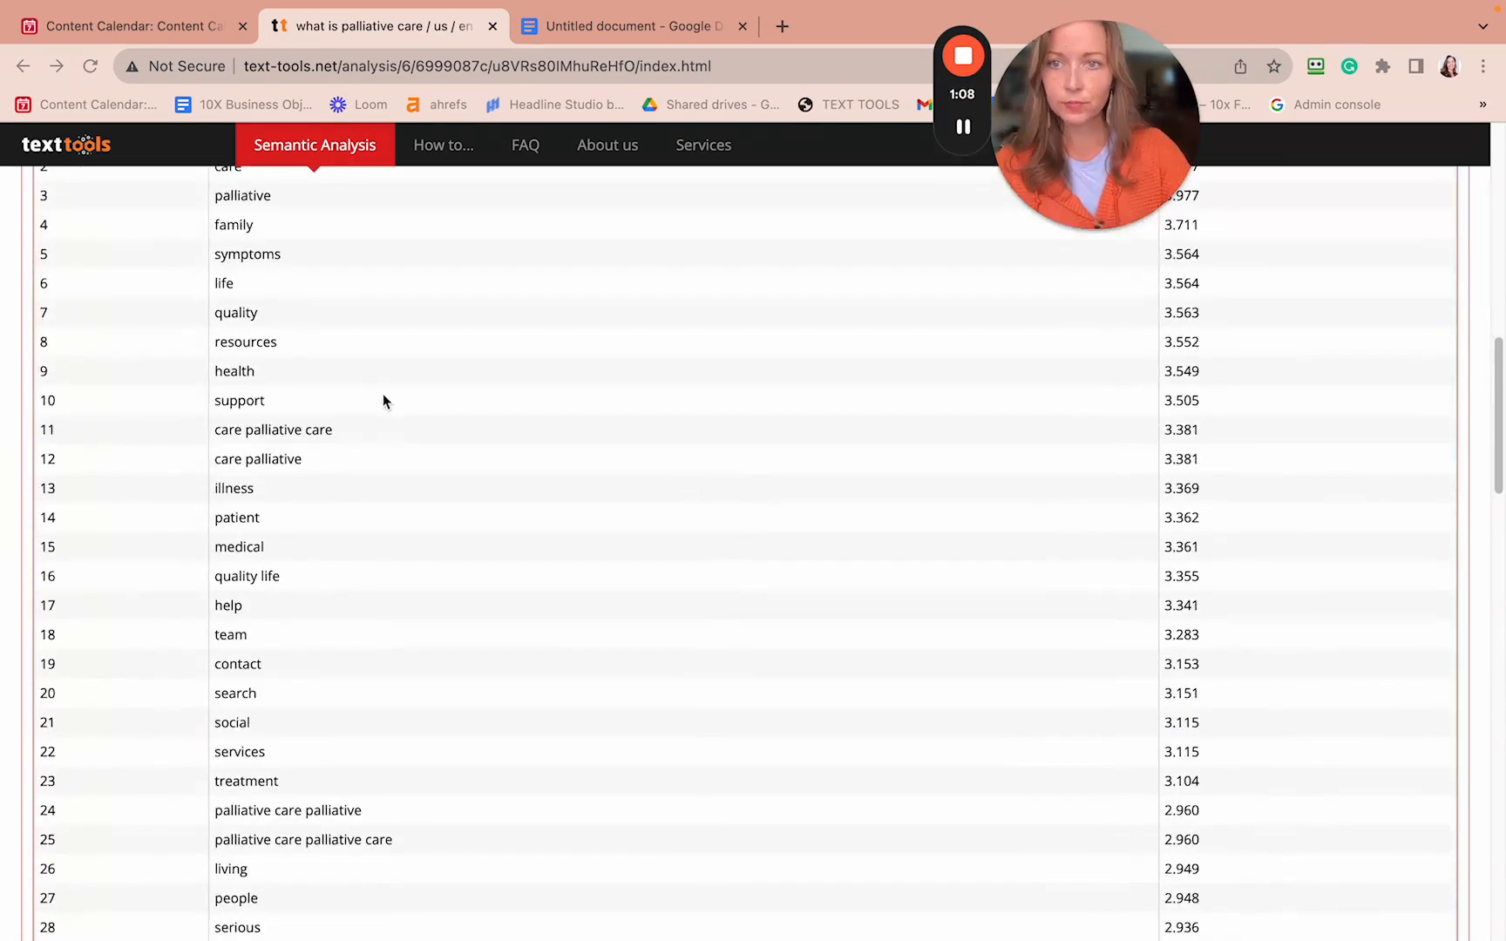
scroll(375, 398, up, 1)
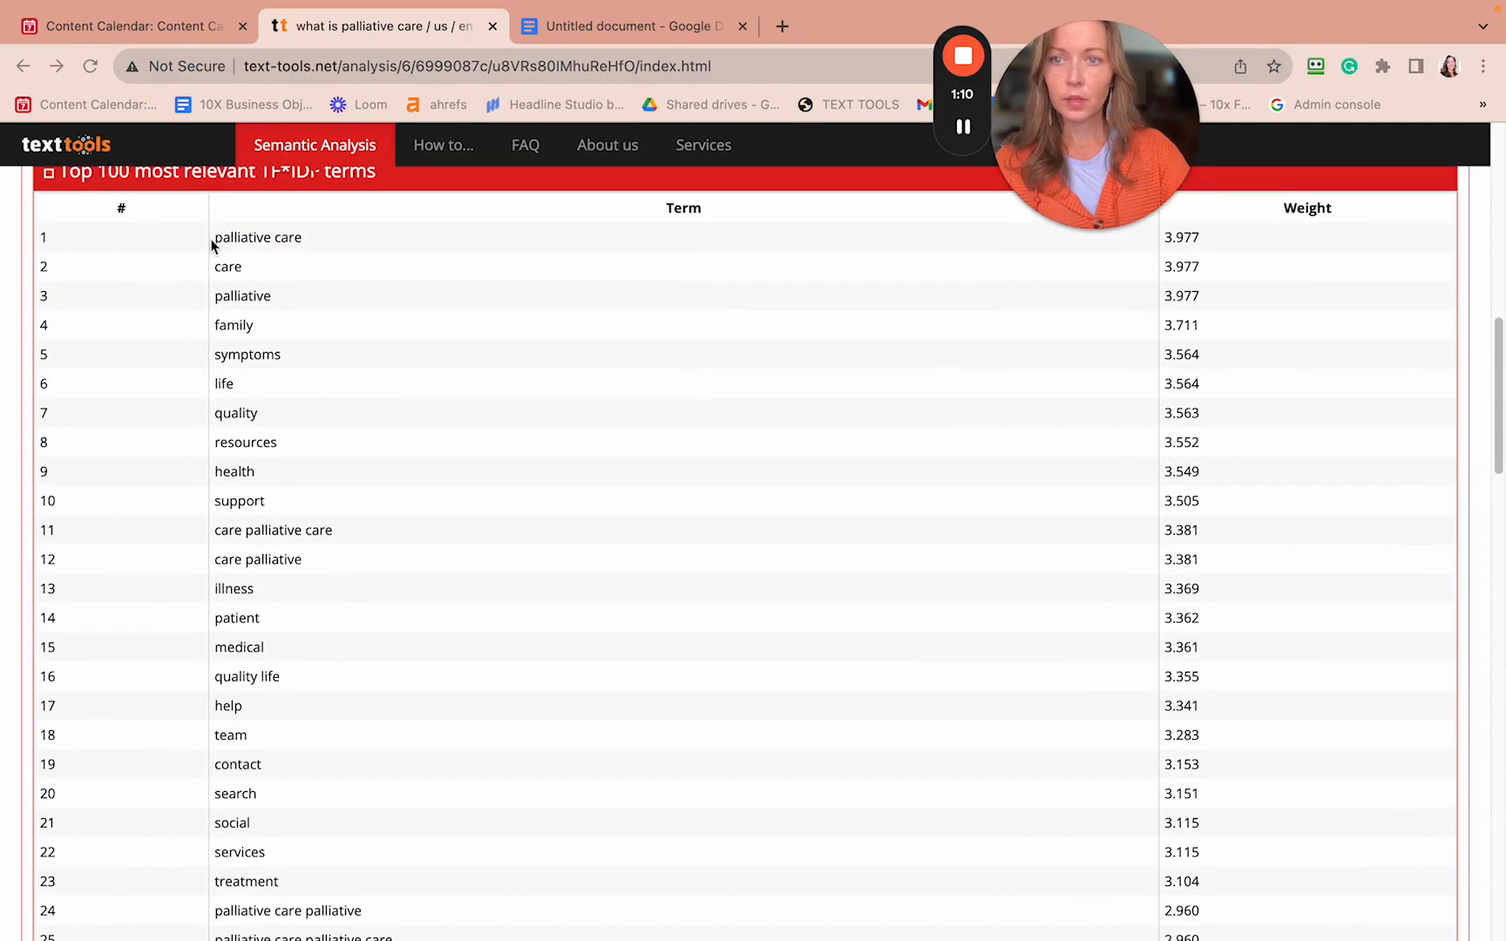
drag(219, 236, 459, 848)
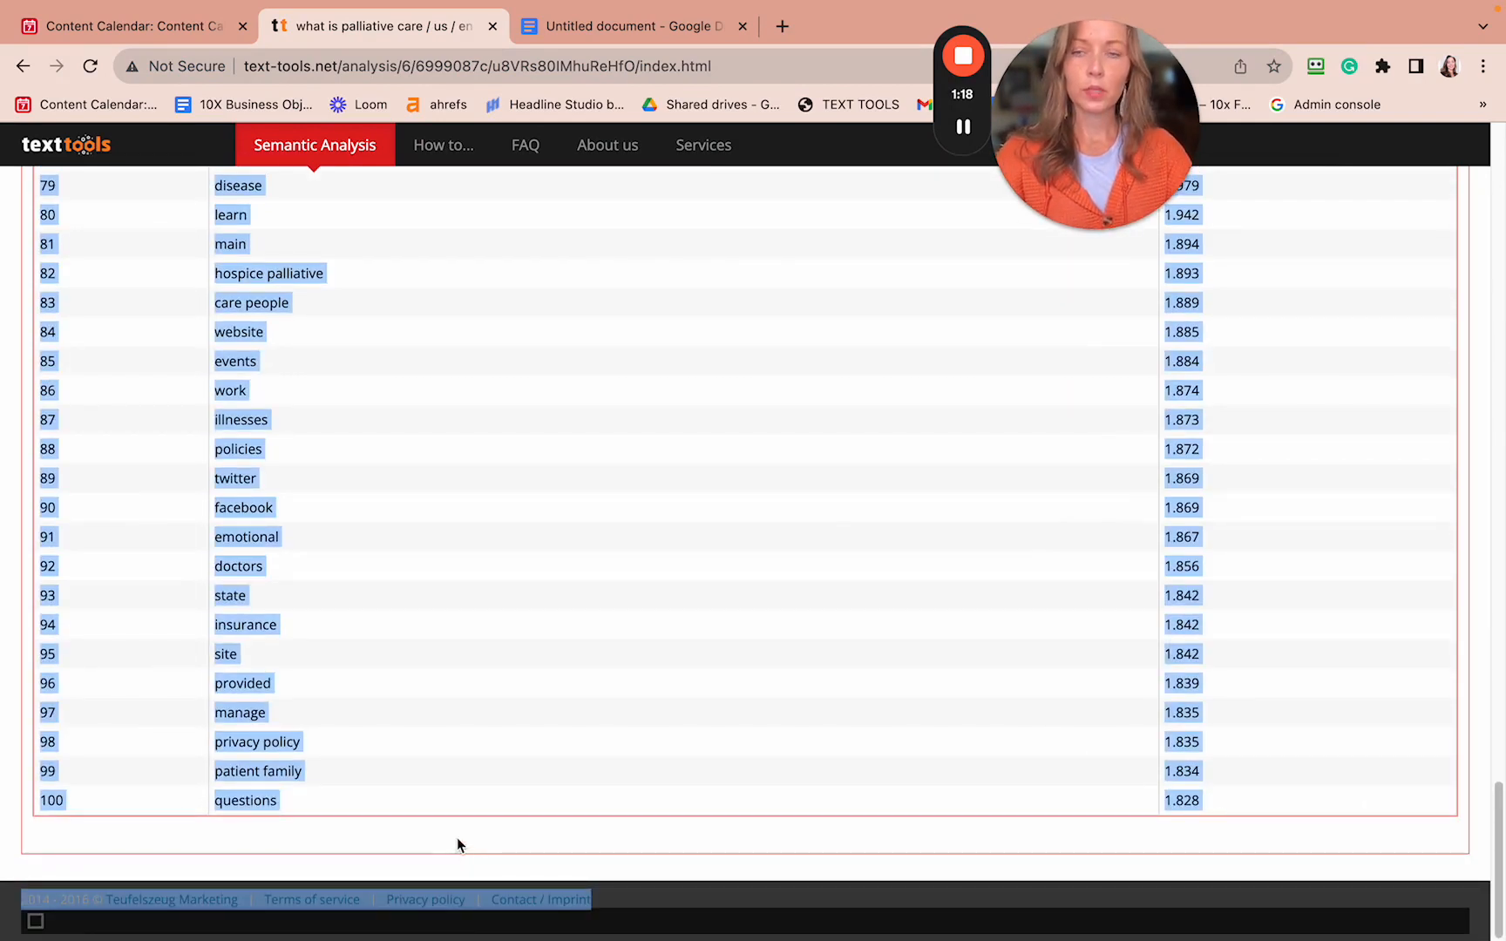
key(ctrl+Left)
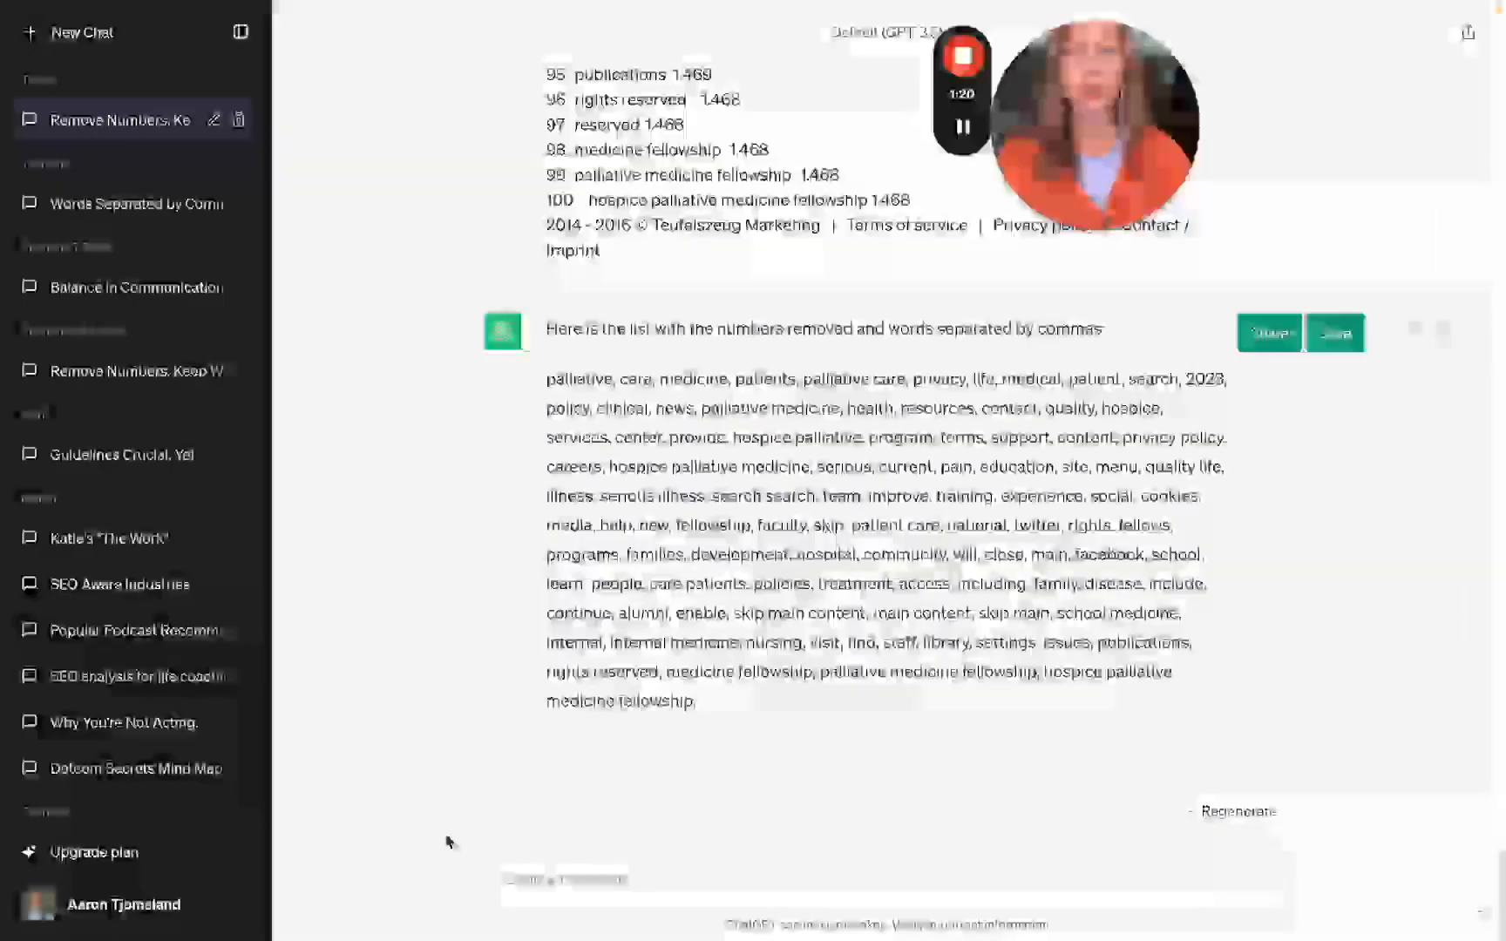
- Paste the copied Top 100 terms table with its weights into the ChatGPT message box
key(ctrl+v)
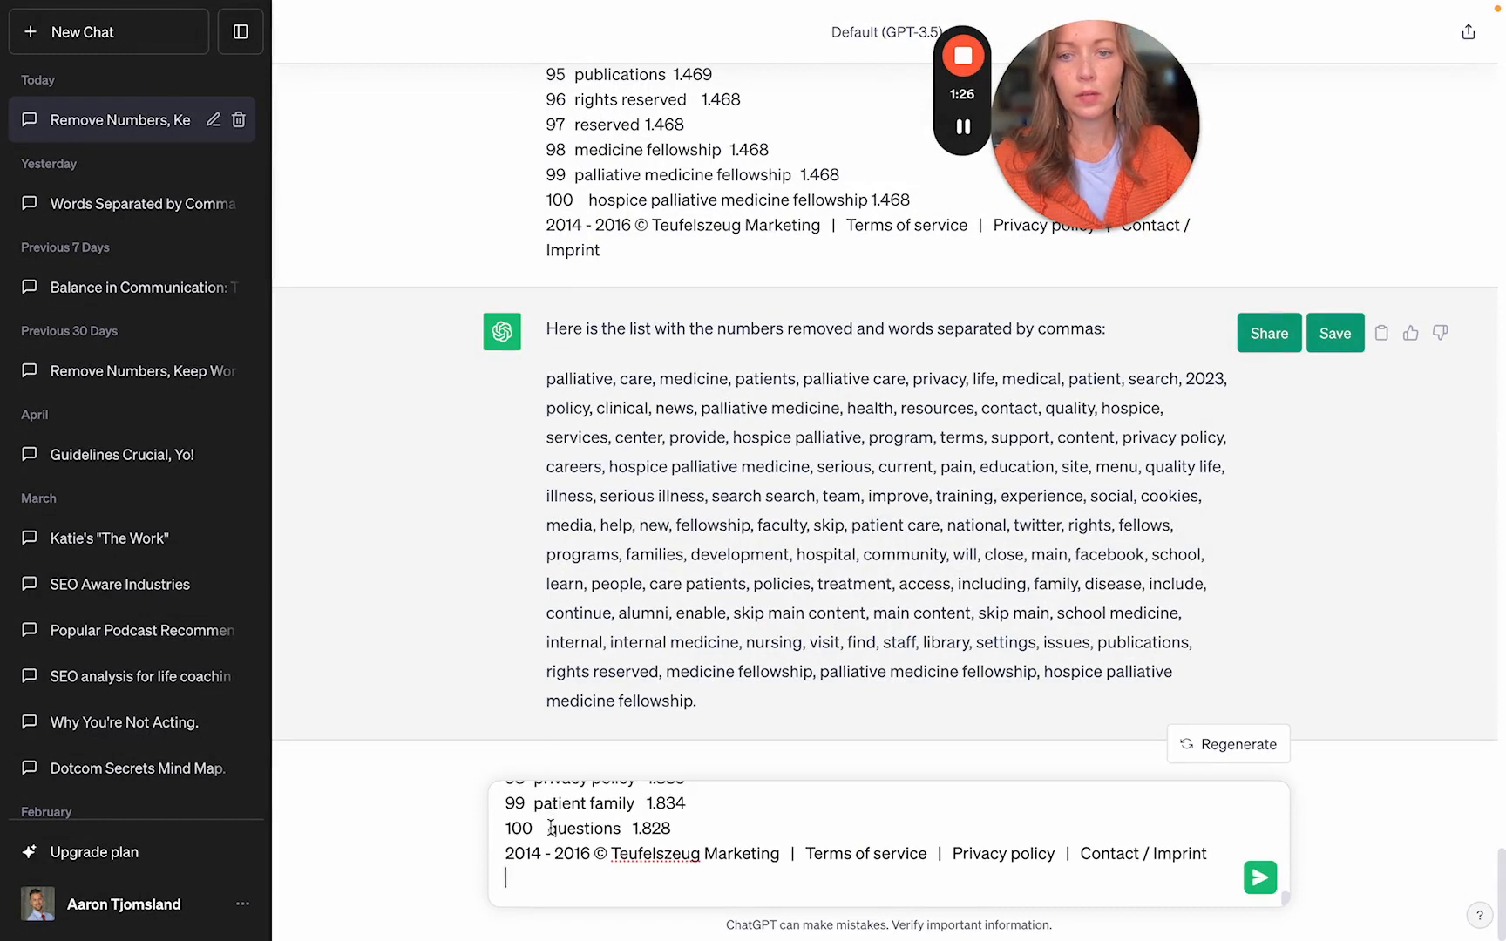
scroll(551, 826, up, 20)
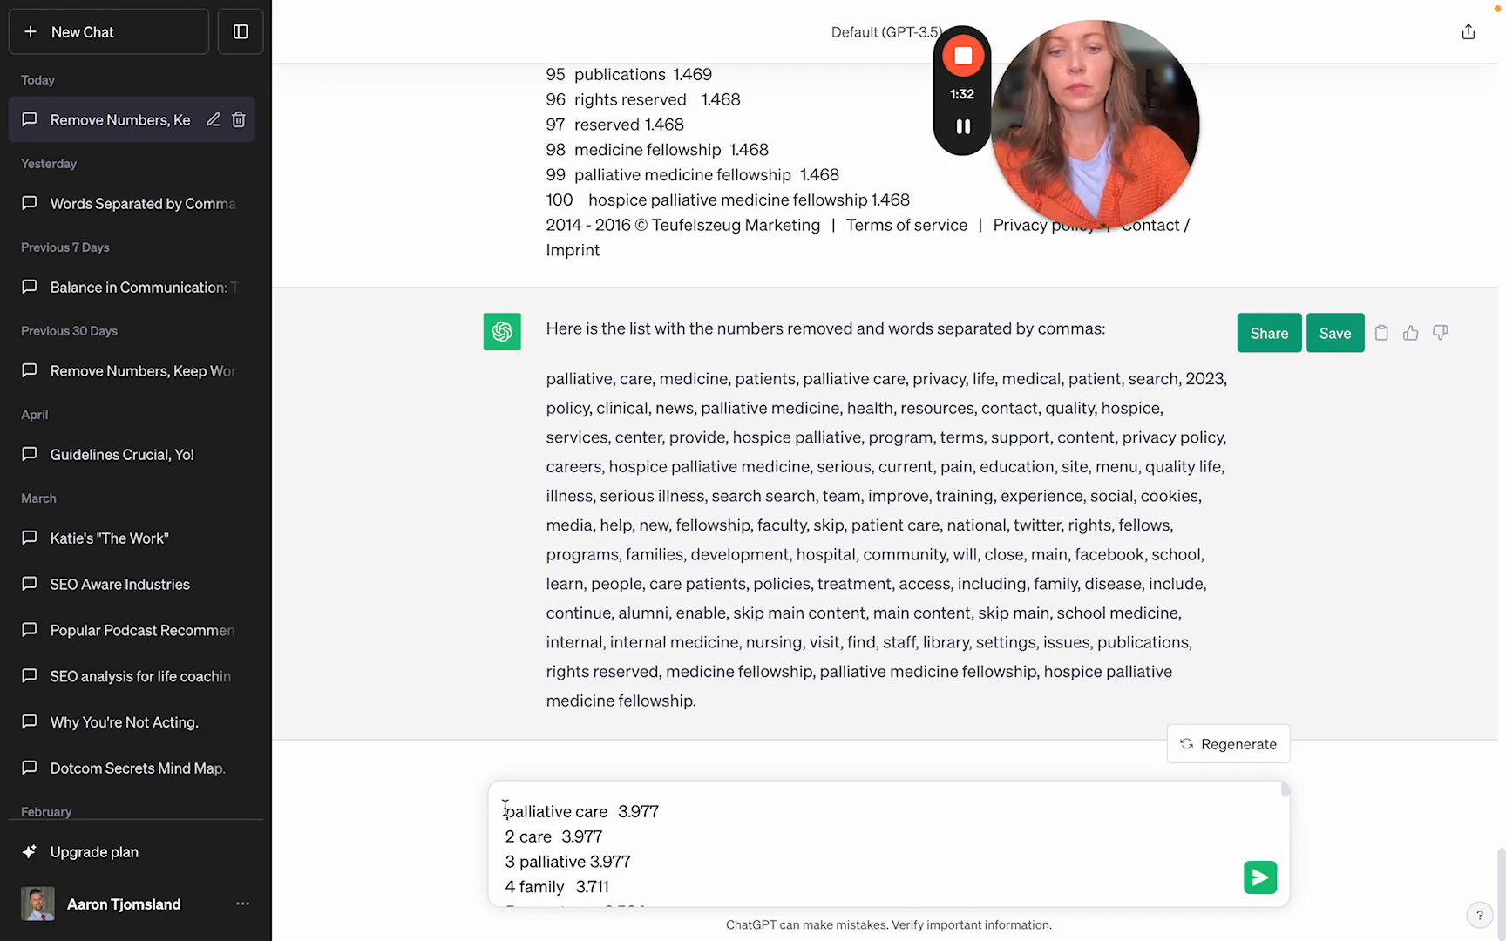
- Ask ChatGPT 'please do the same with this list:' above the pasted terms and copy its comma-separated reply
click(505, 810)
text(please d)
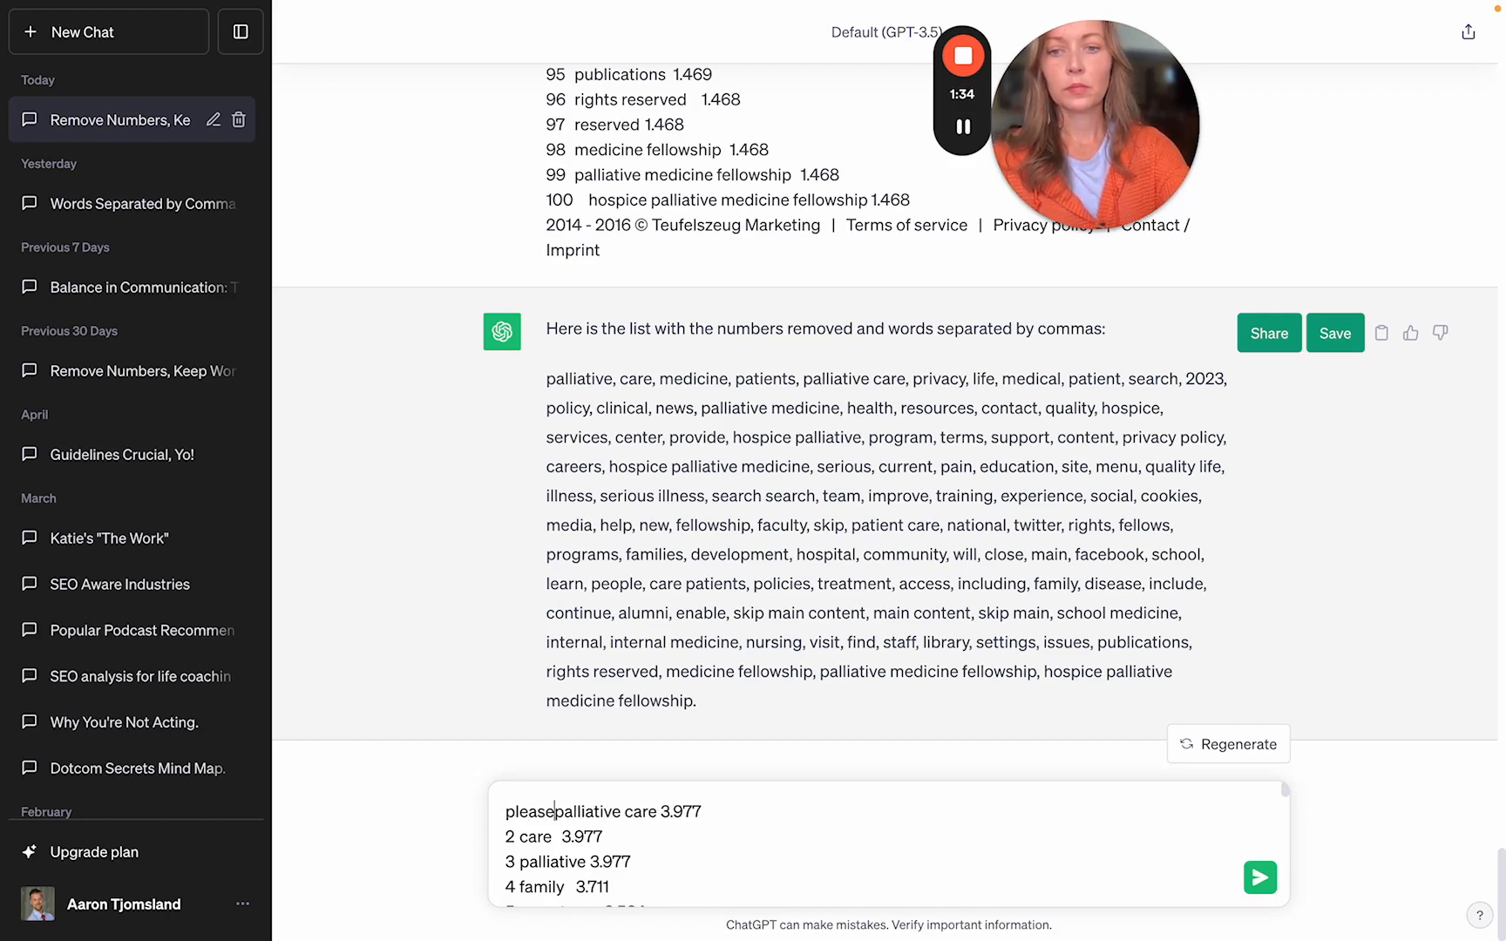
text(o the same wi)
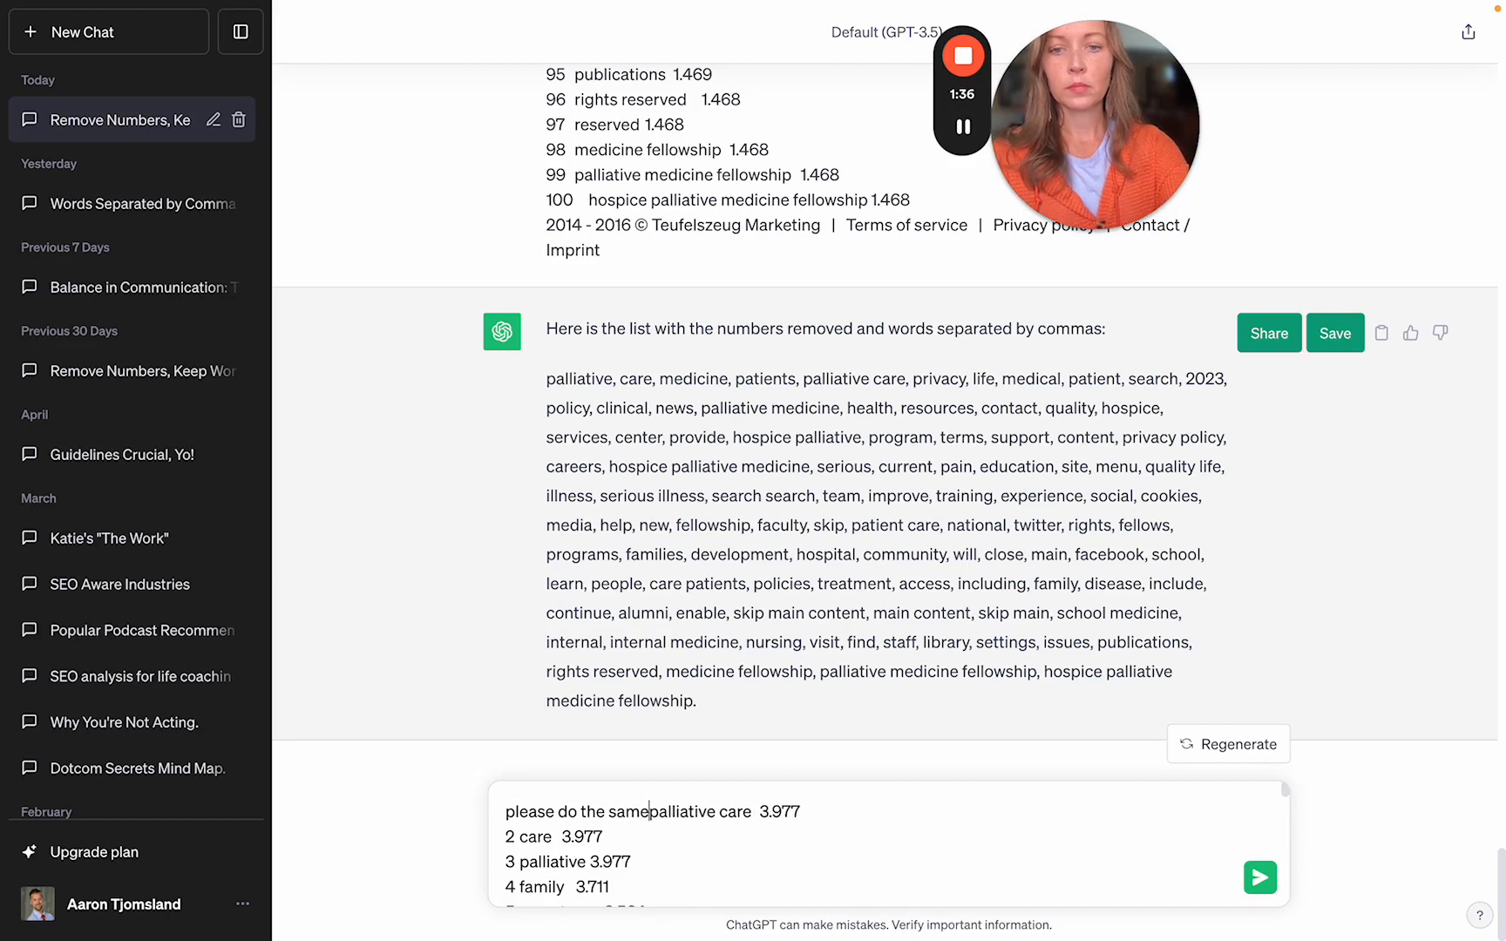
text(th this lis)
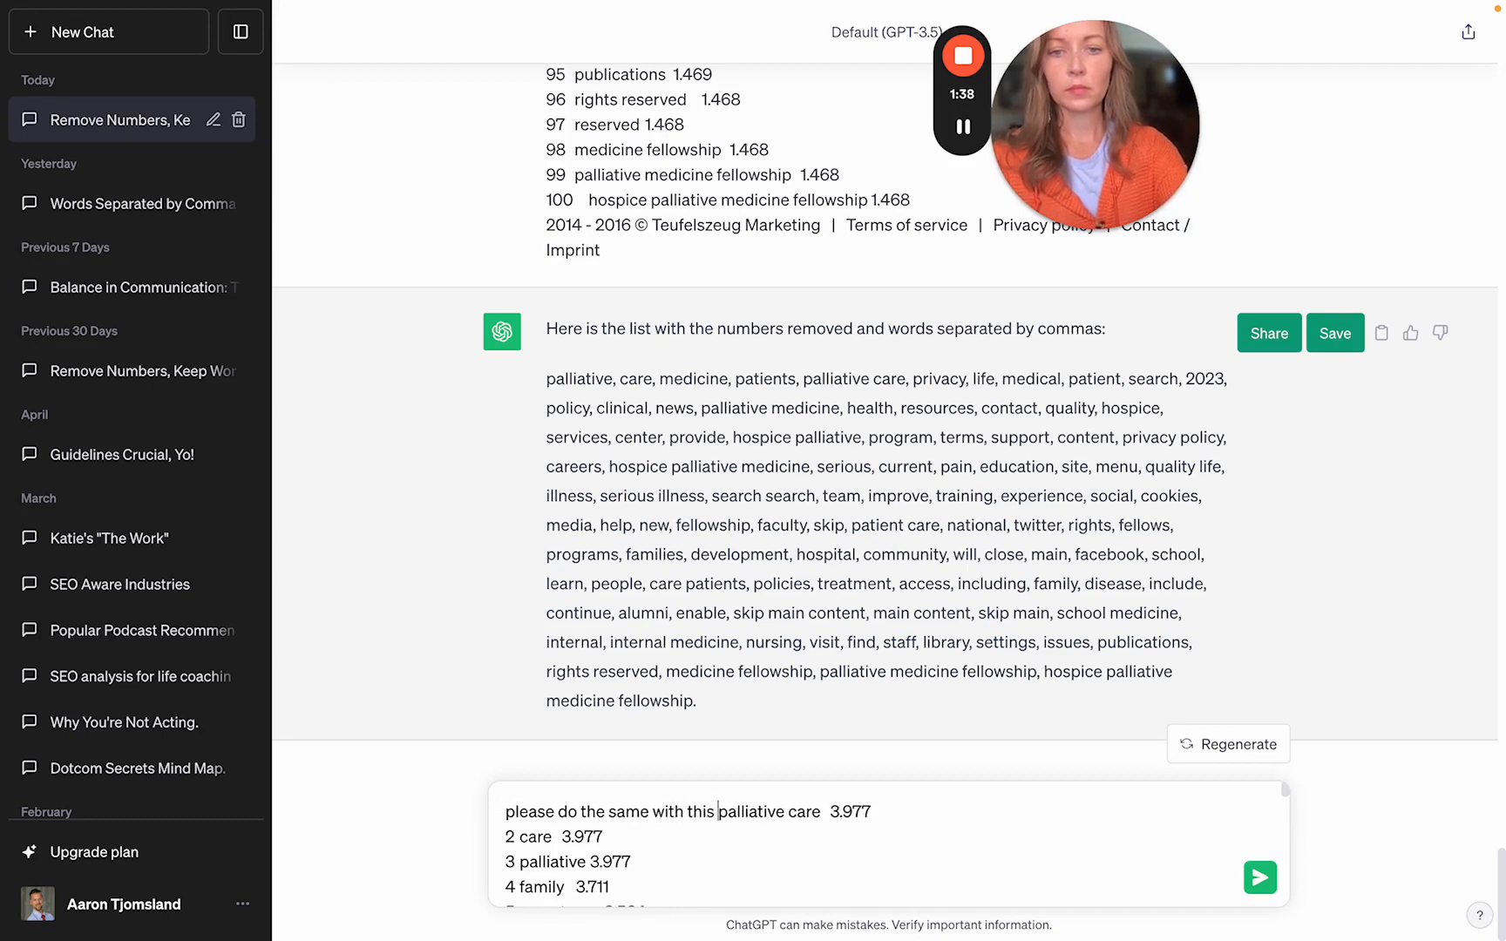
text(t:)
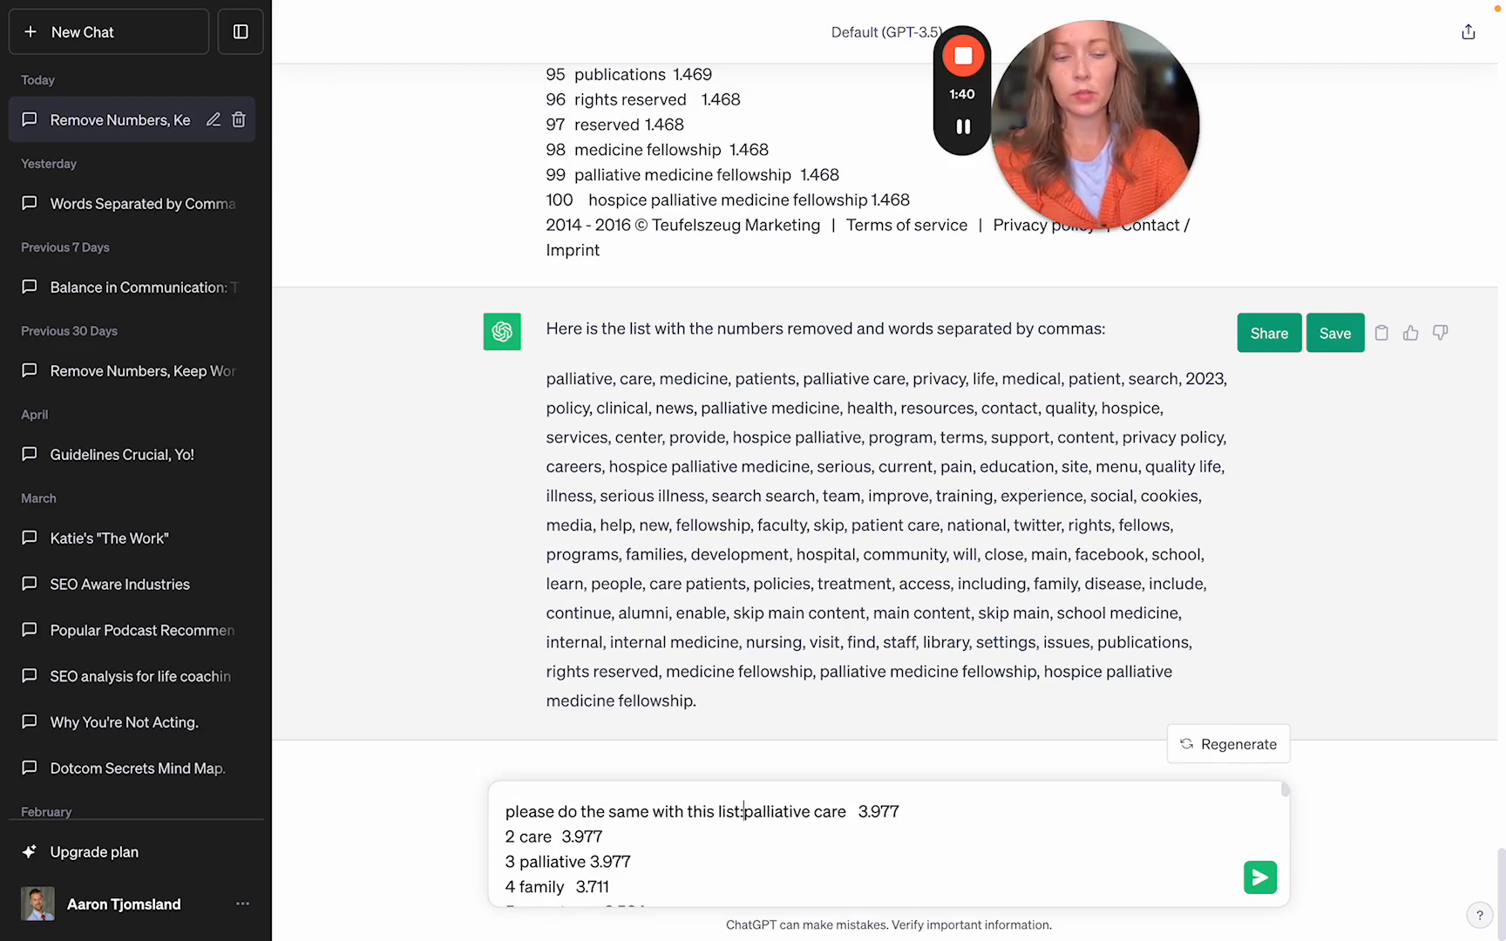
key(shift+Return)
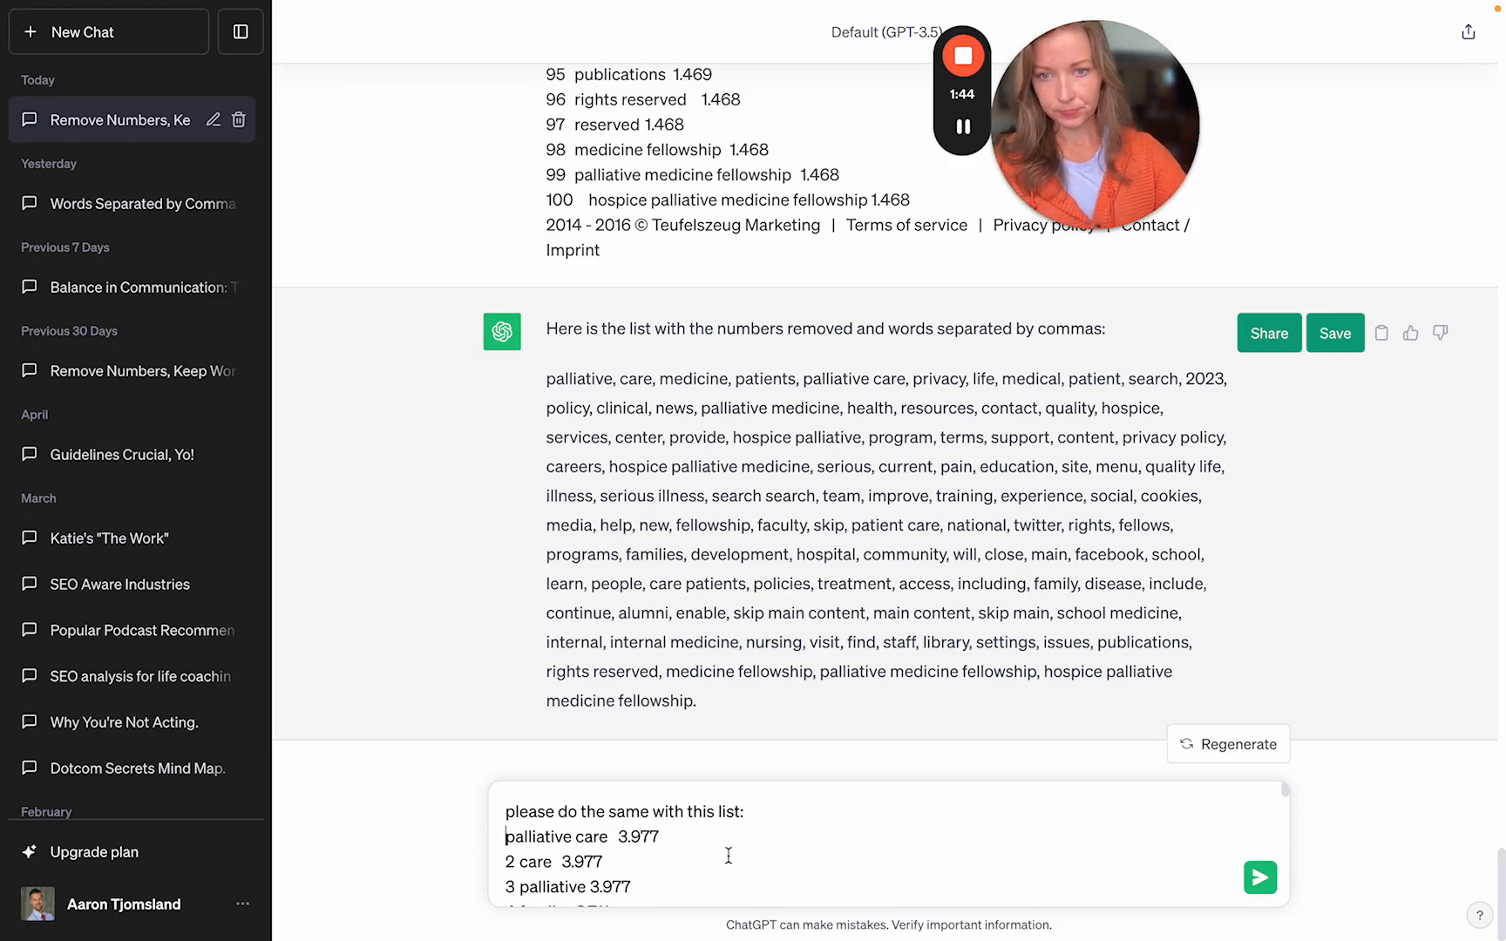
click(1266, 880)
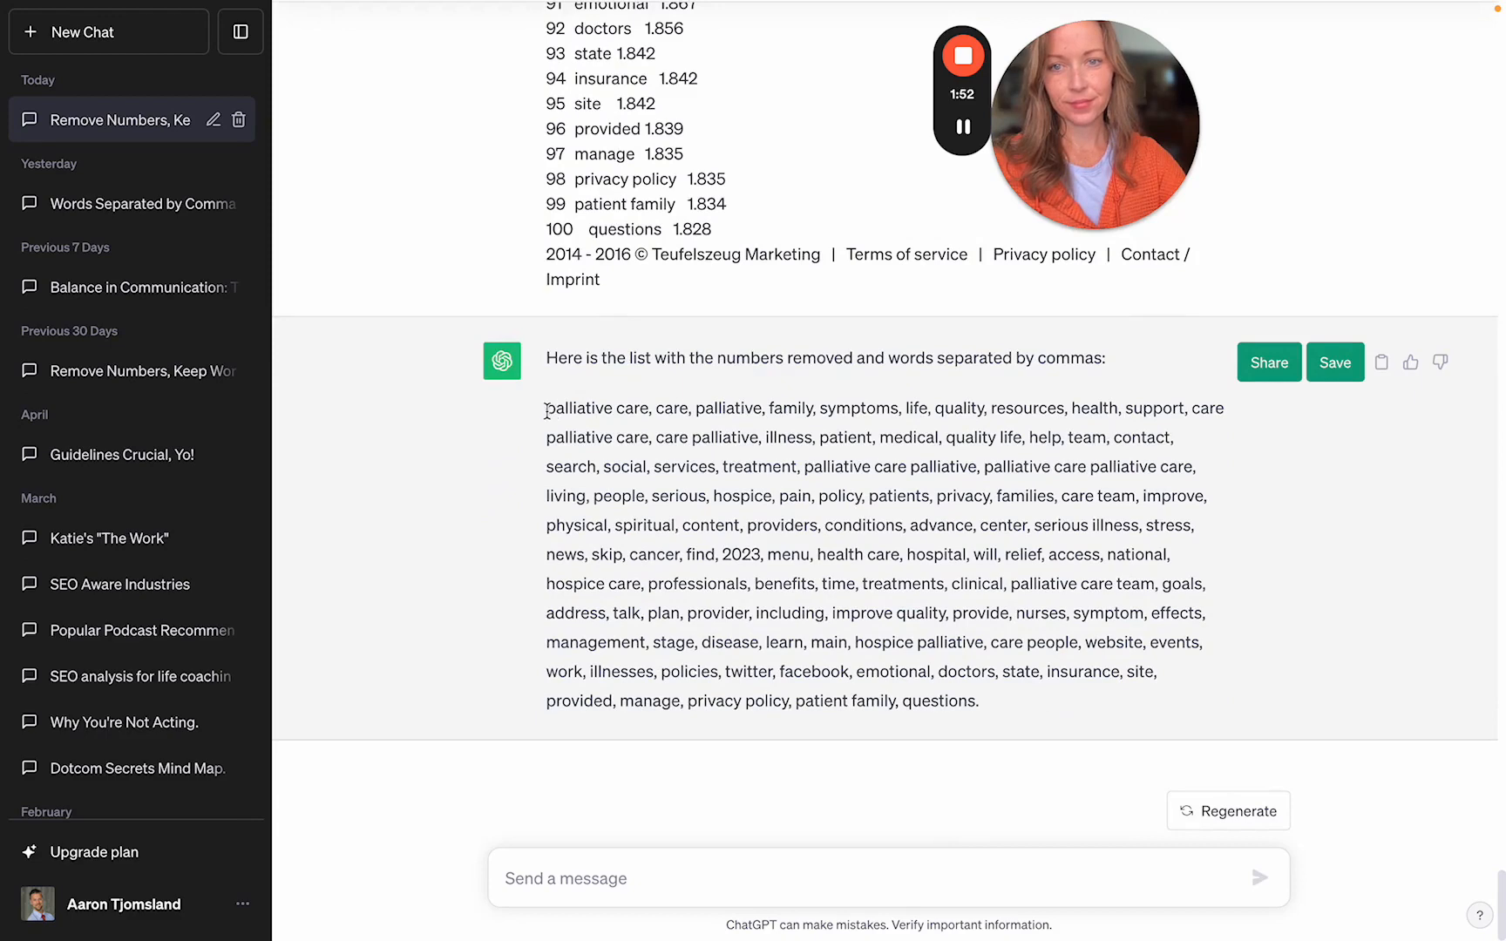
drag(546, 410, 976, 697)
key(super+c)
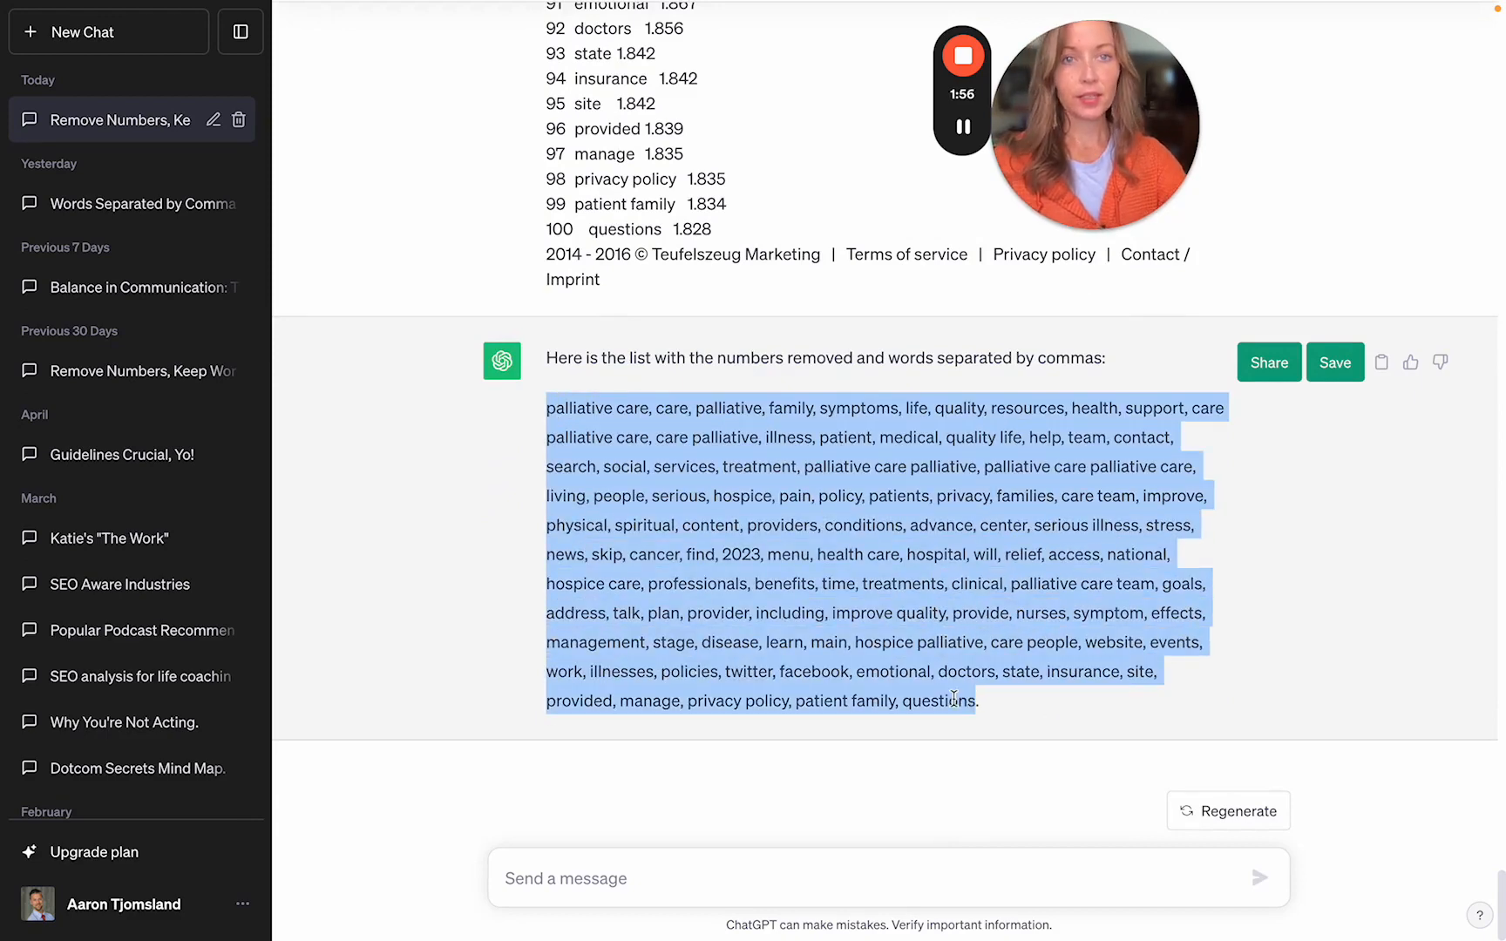
key(ctrl+Left)
key(ctrl+Left)
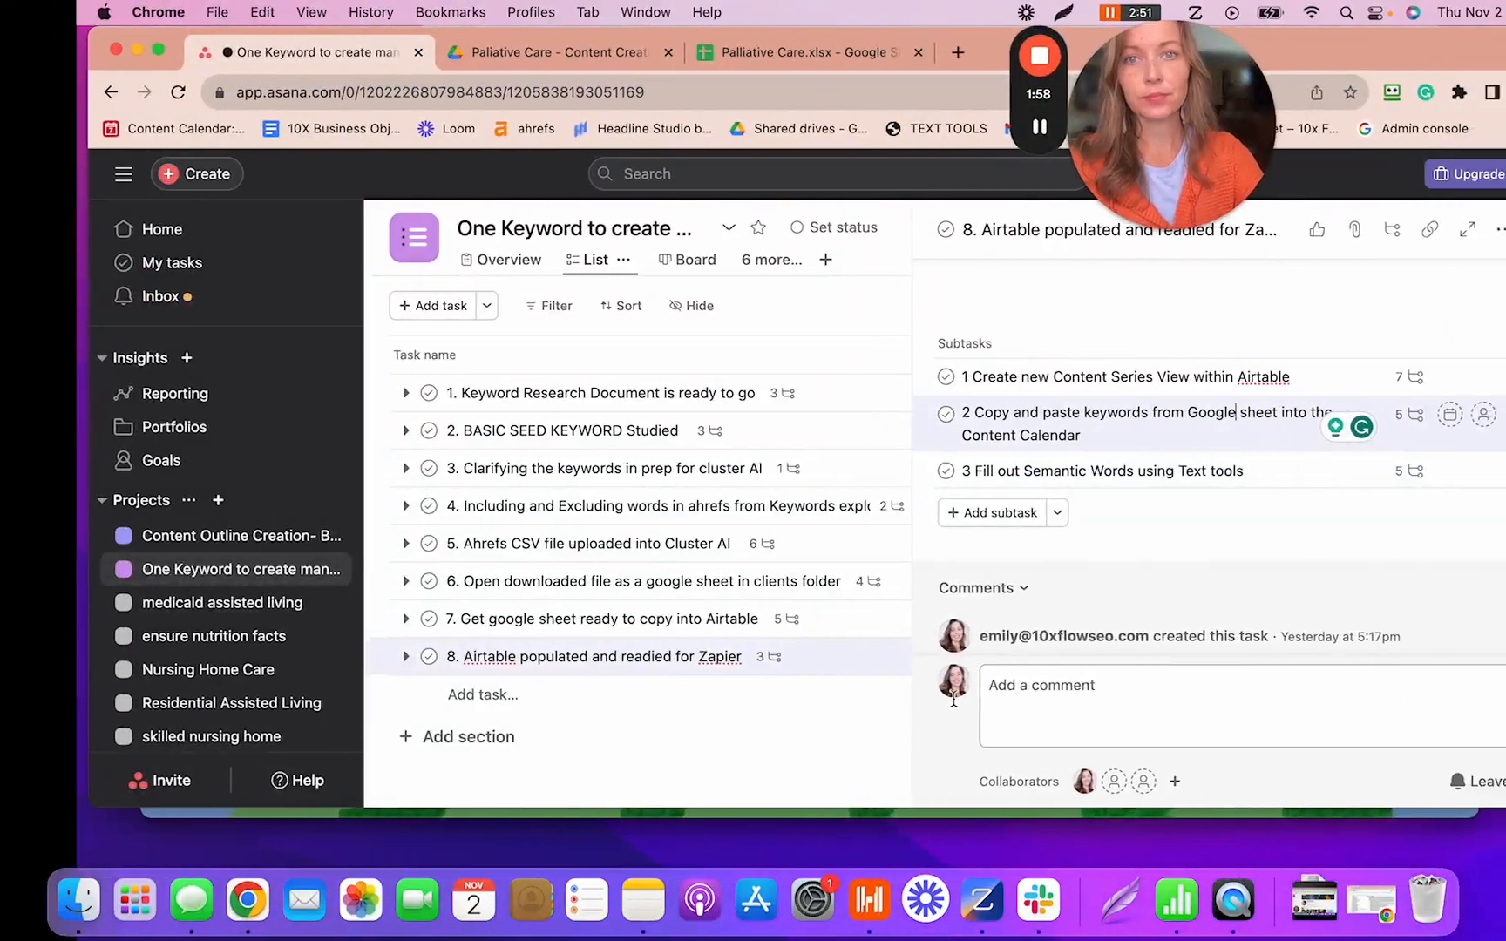
- Paste the number-free 'what is palliative care' keyword list into the untitled Google Doc
key(ctrl+Right)
key(ctrl+Right)
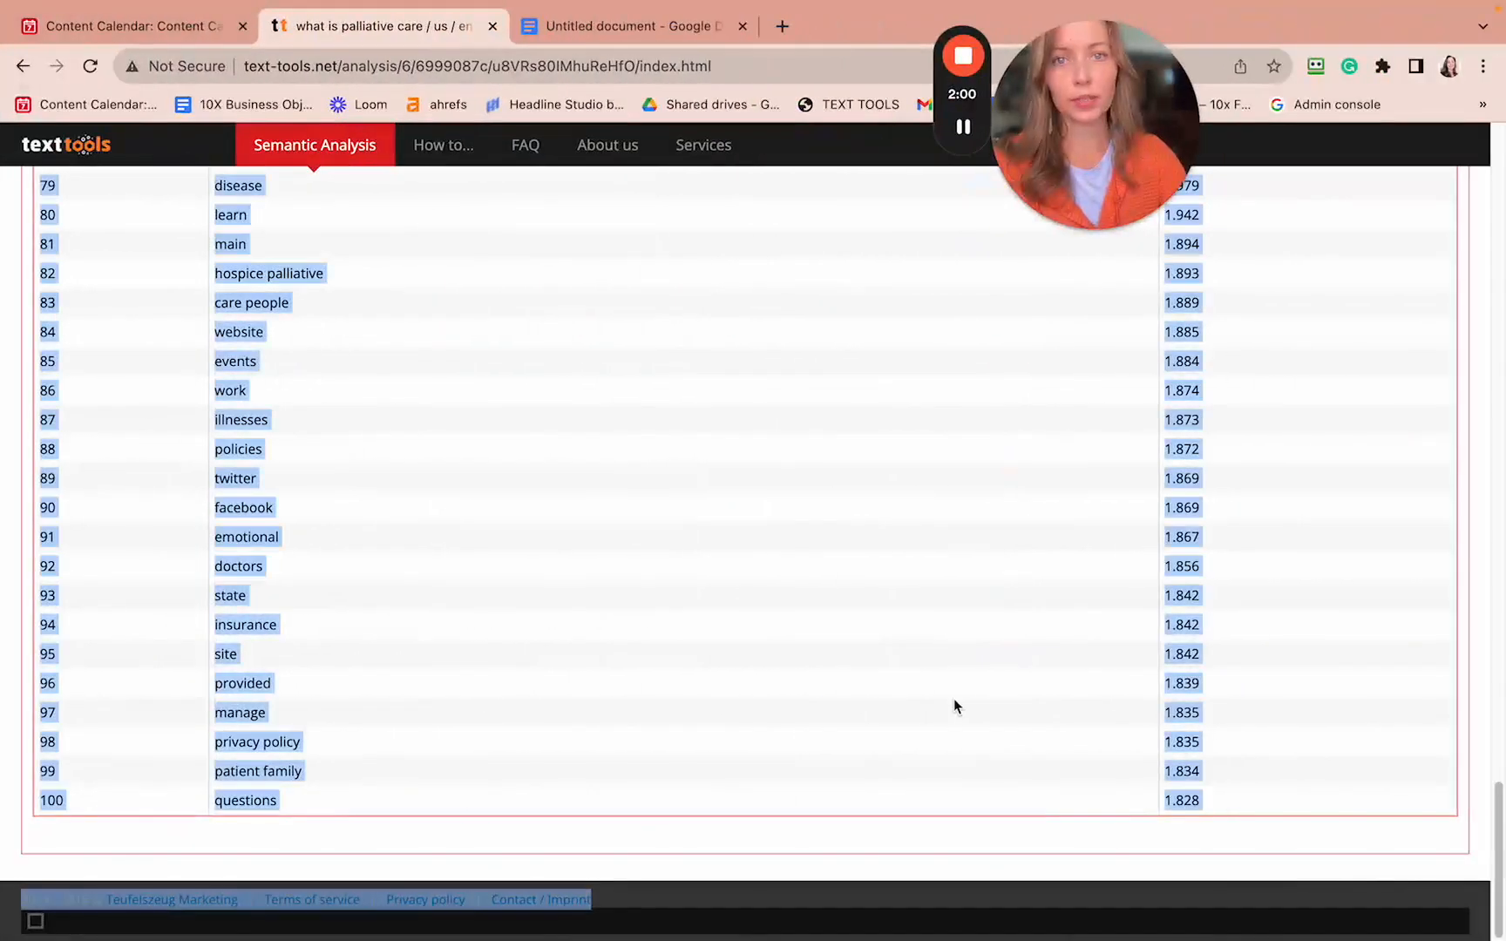
click(670, 31)
key(super+v)
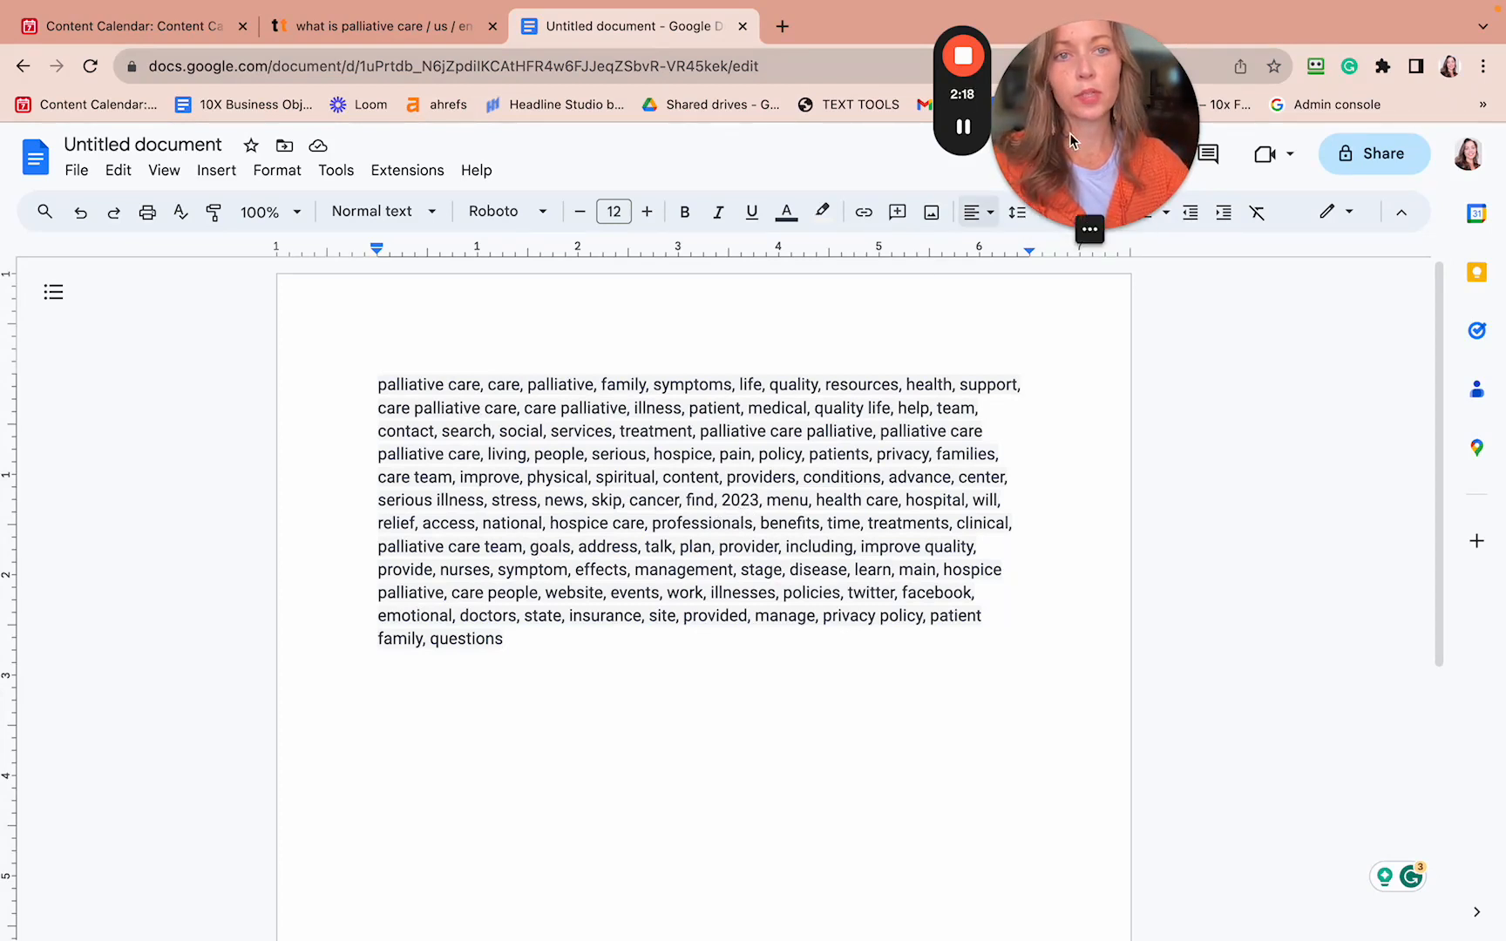
drag(1072, 90, 210, 89)
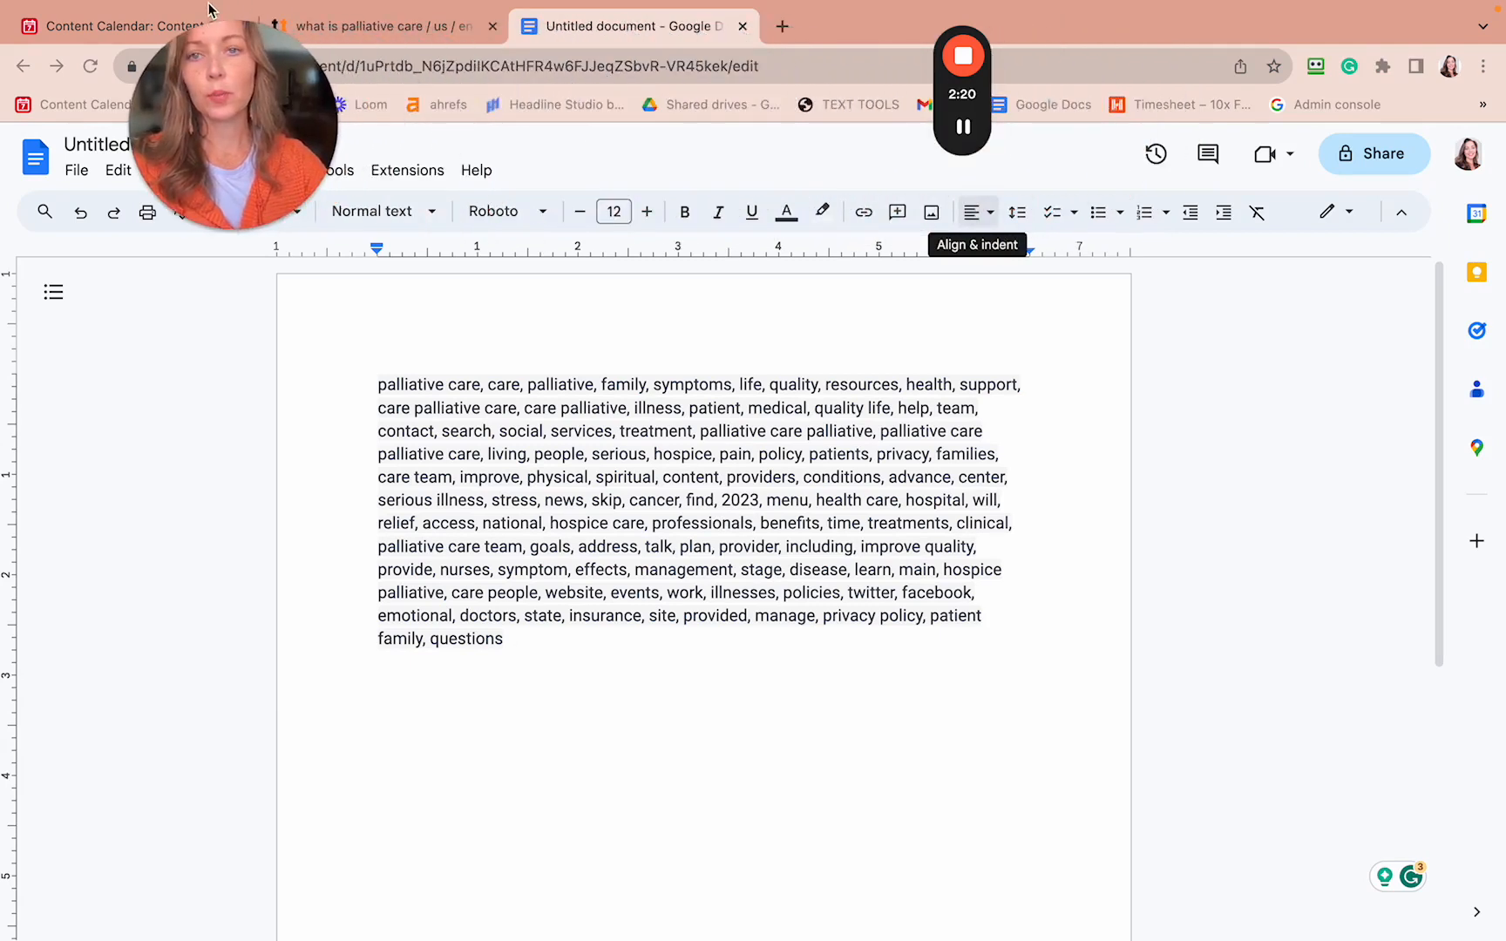
drag(975, 18, 102, 38)
drag(208, 73, 191, 71)
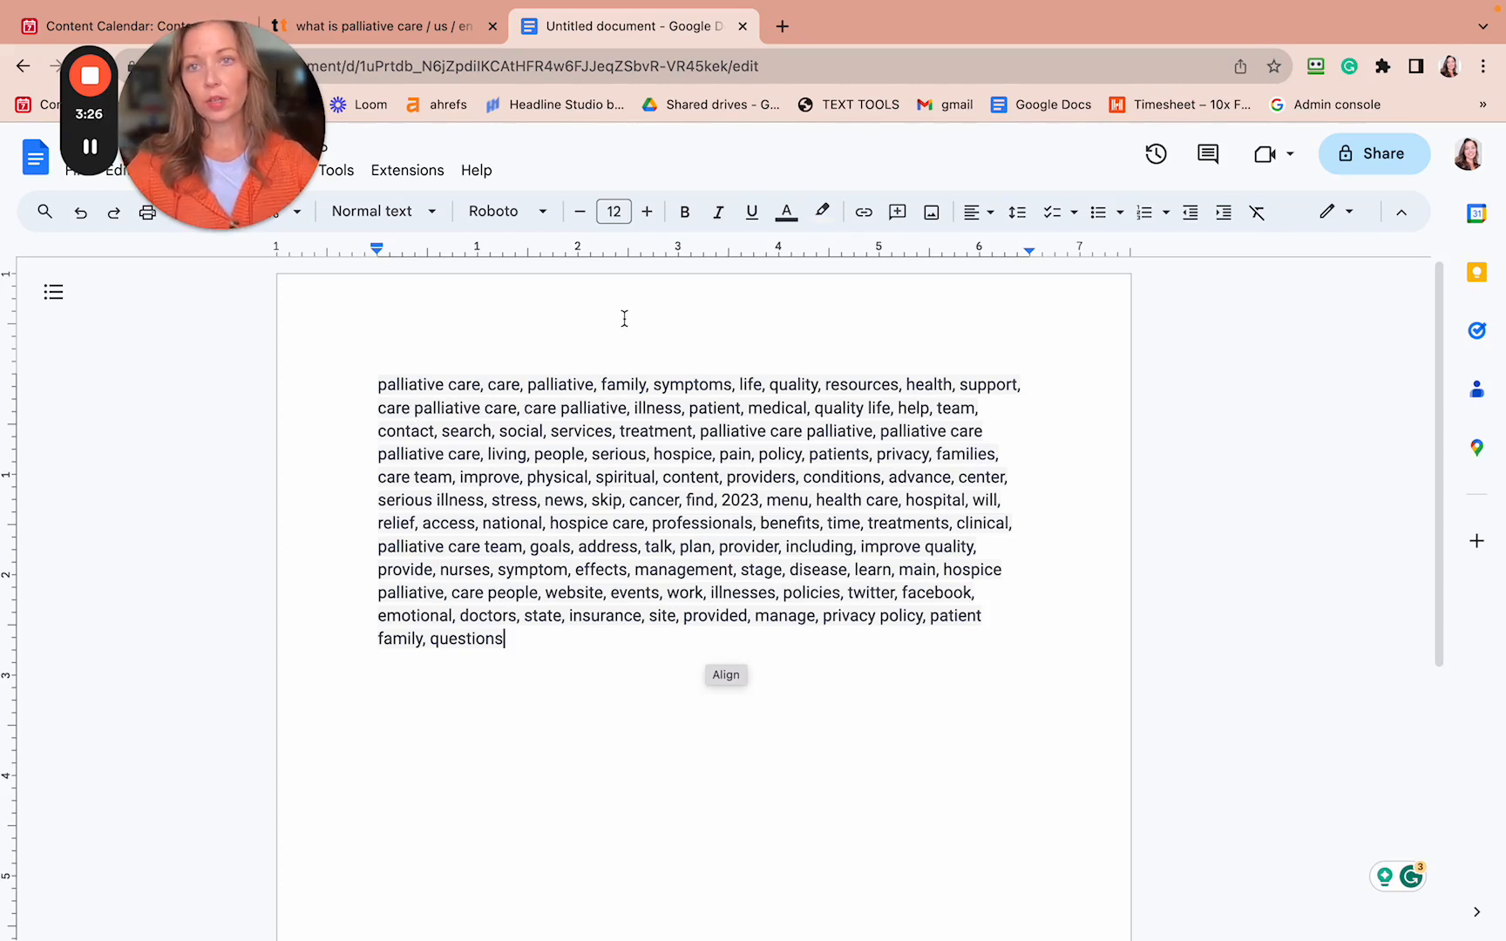
click(453, 42)
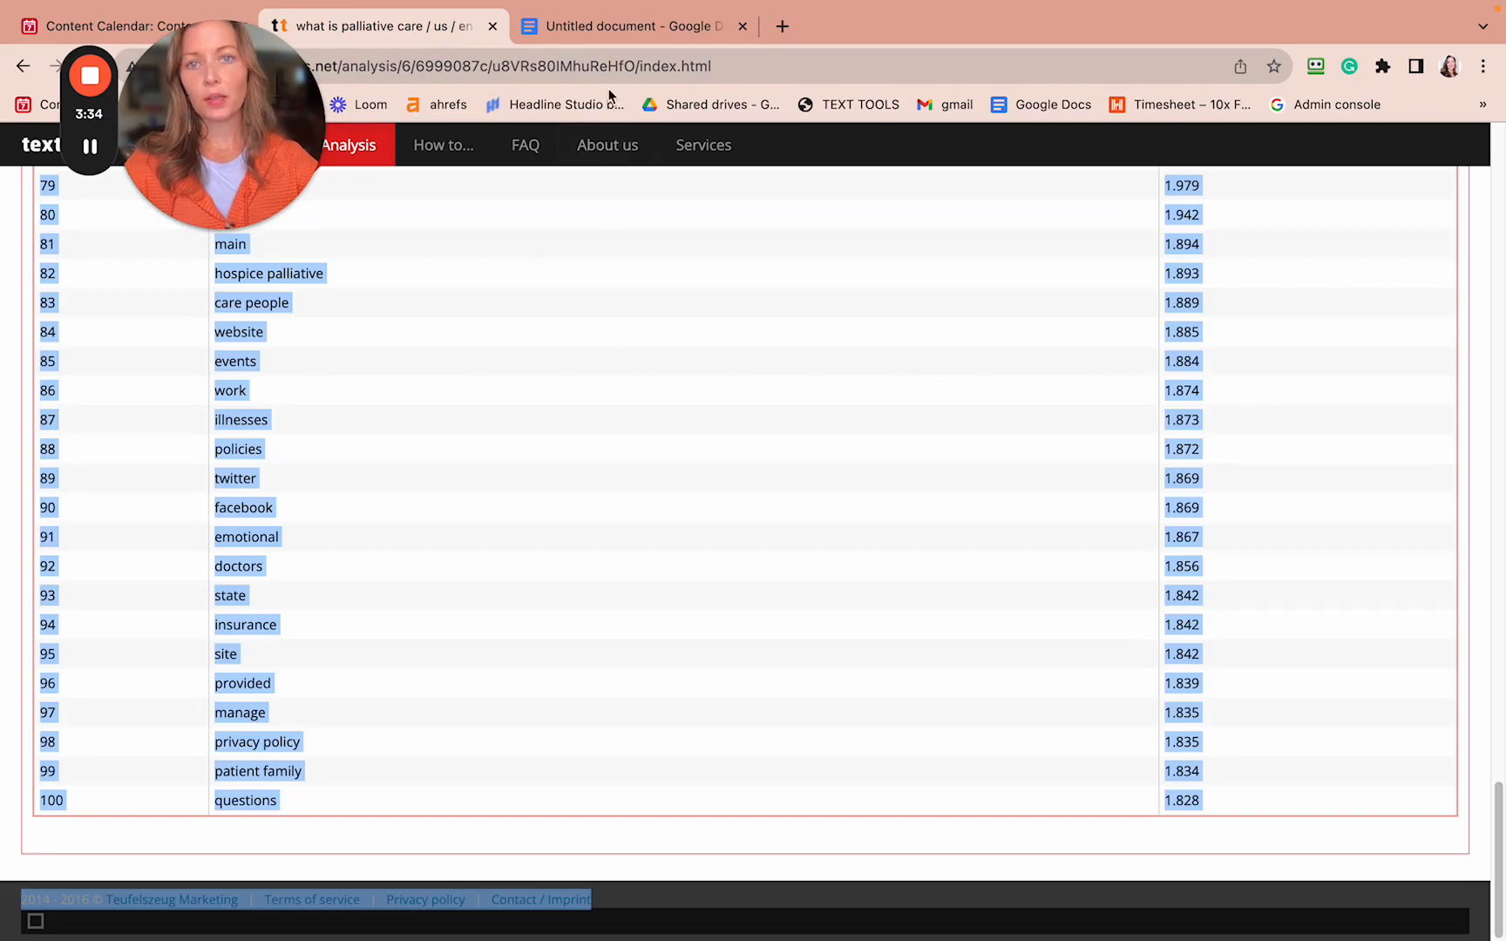
scroll(633, 235, up, 15)
scroll(633, 235, up, 15)
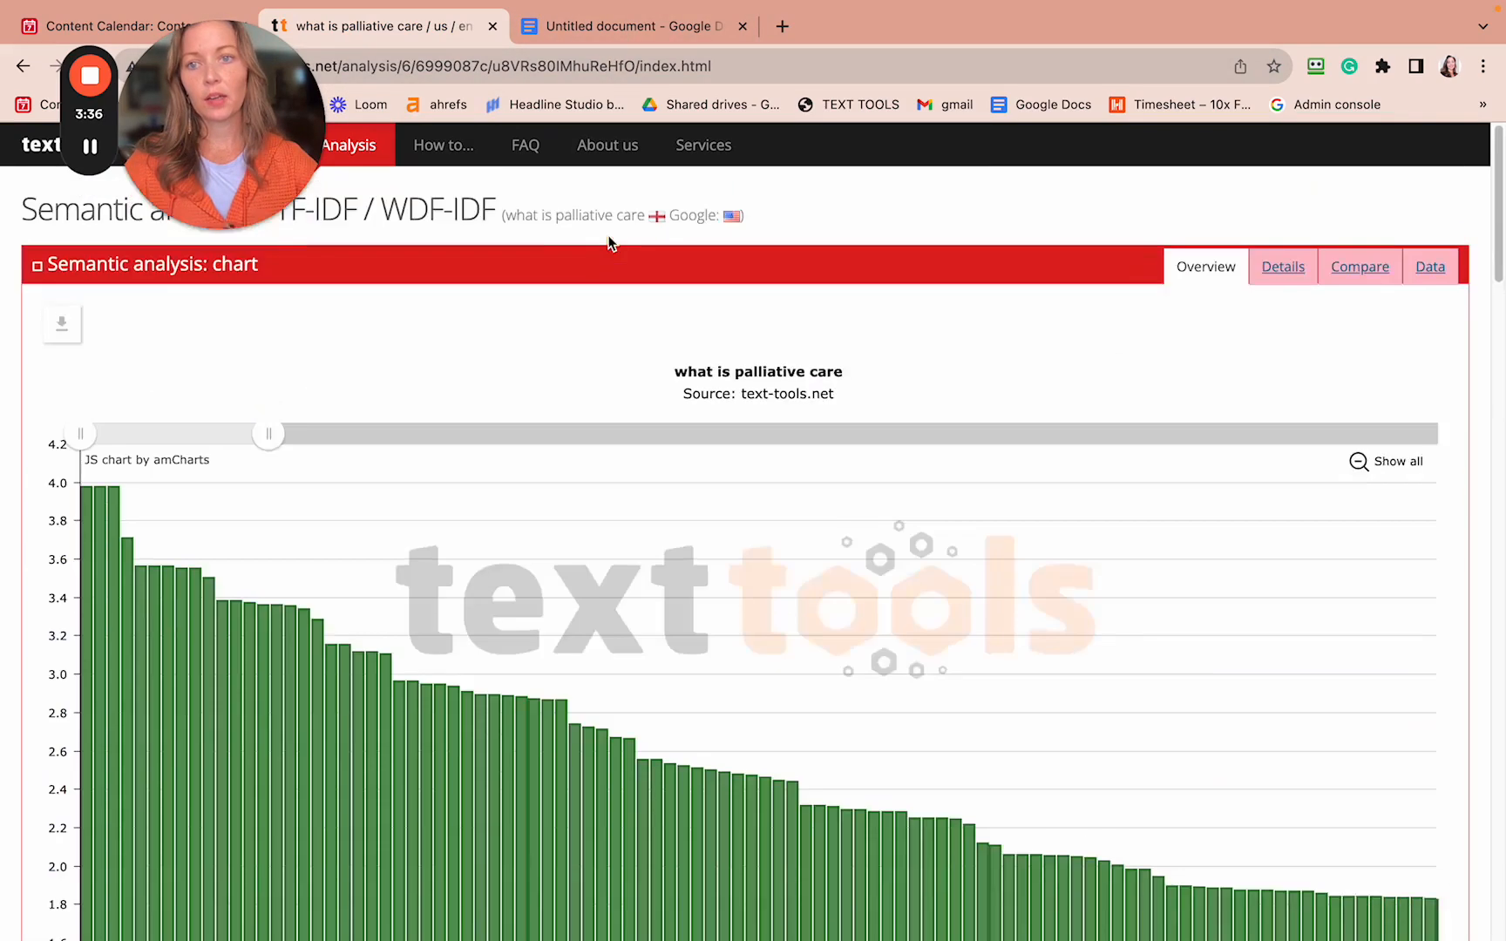
click(615, 26)
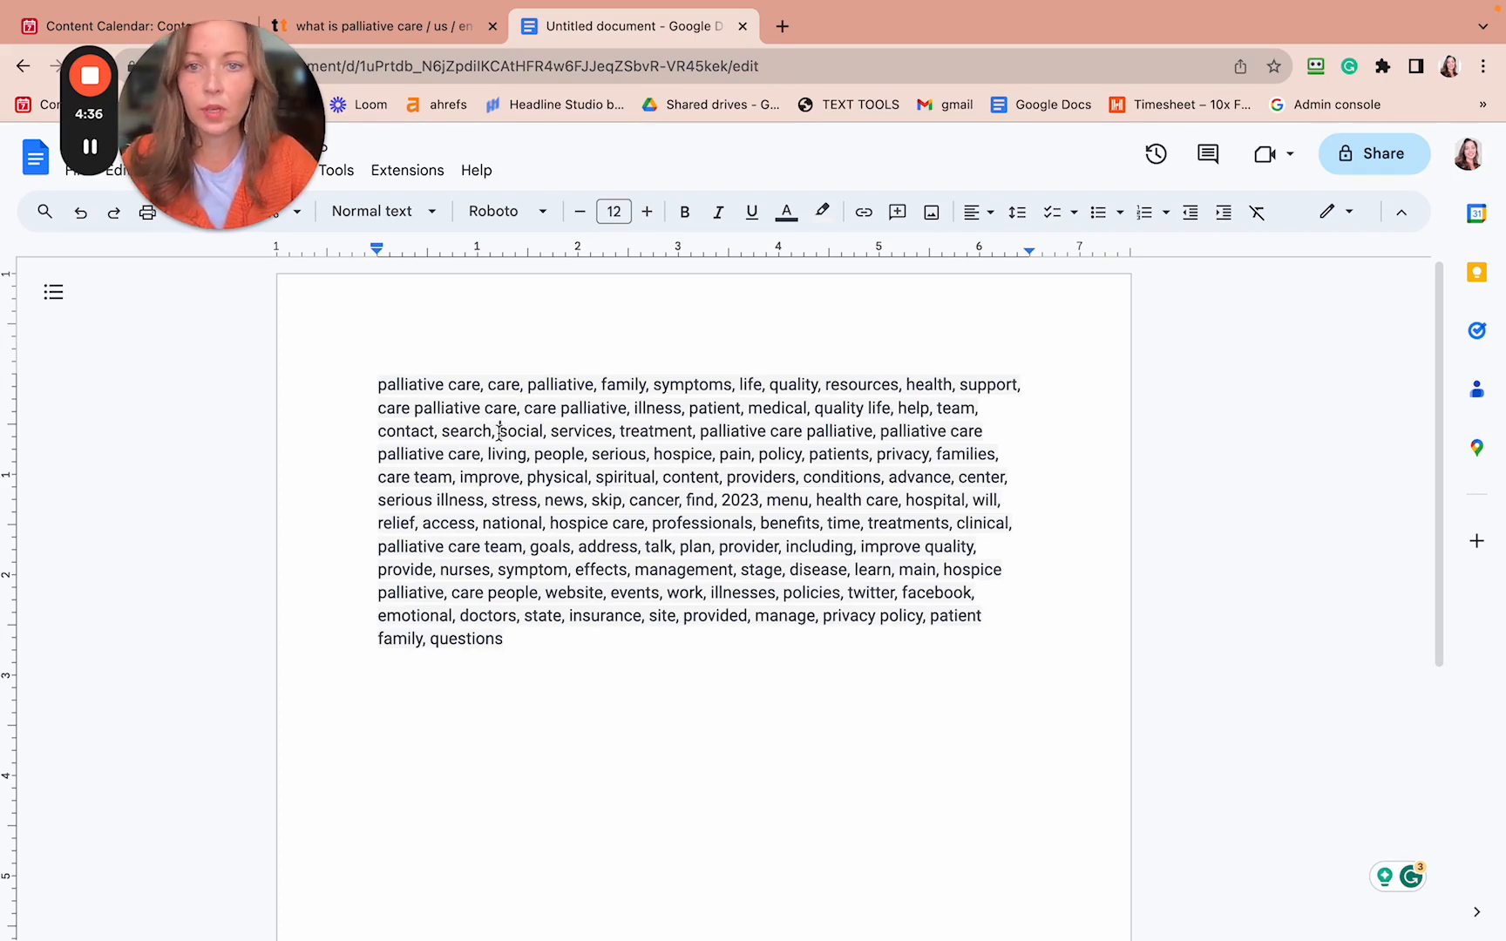
- Delete 'search' from the third line of the palliative care keyword list
drag(499, 431, 445, 434)
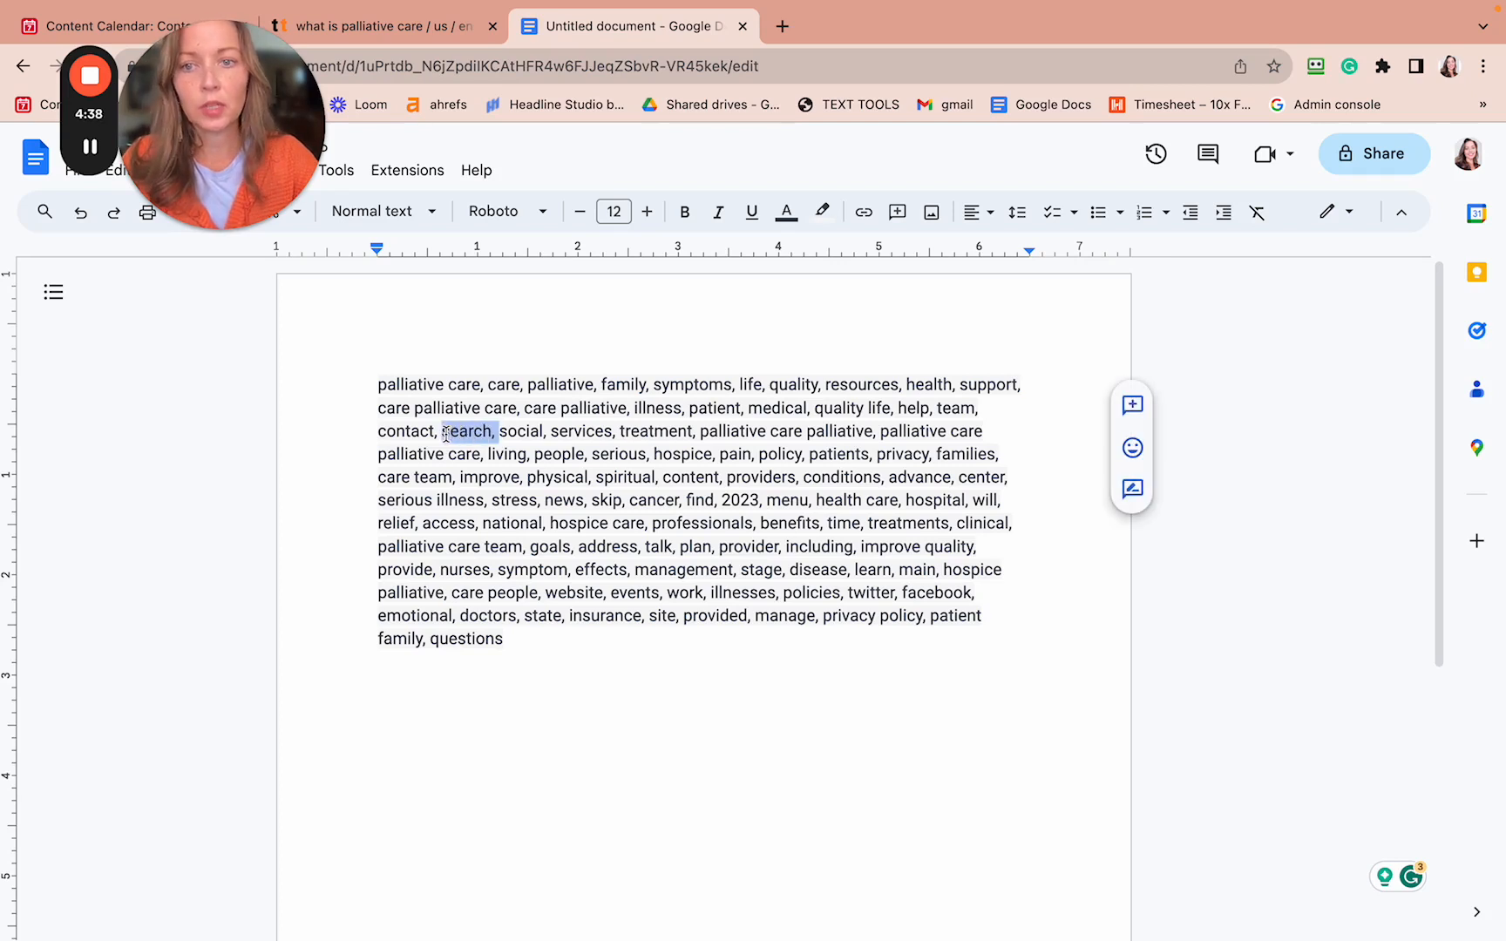
key(BackSpace)
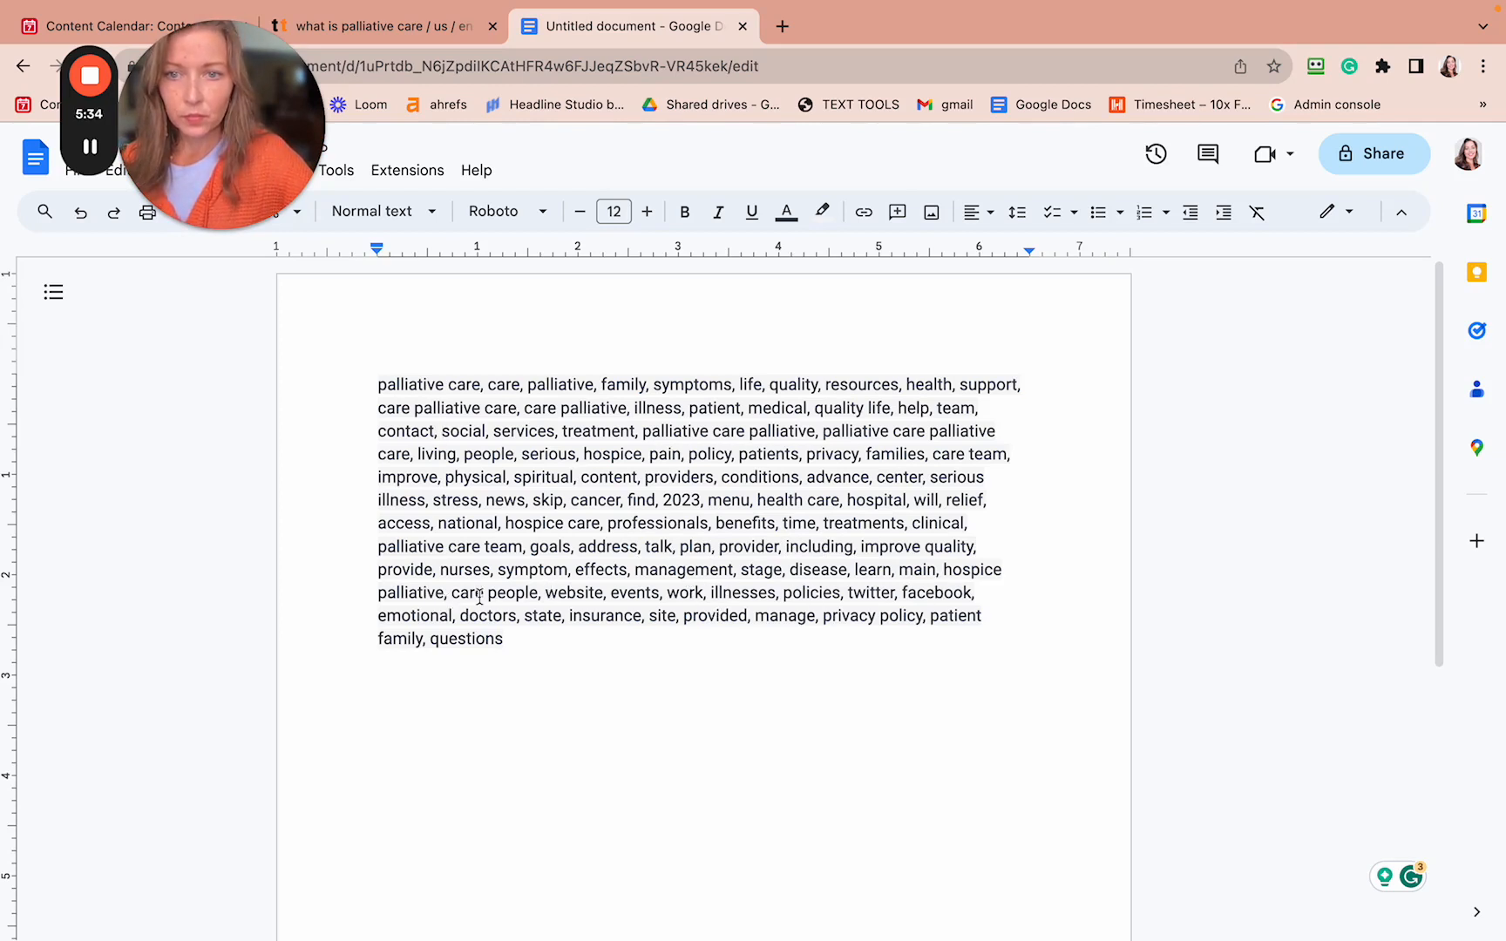
- Delete website, twitter, facebook, privacy policy and site, with their commas, from the keyword list
drag(544, 593, 604, 600)
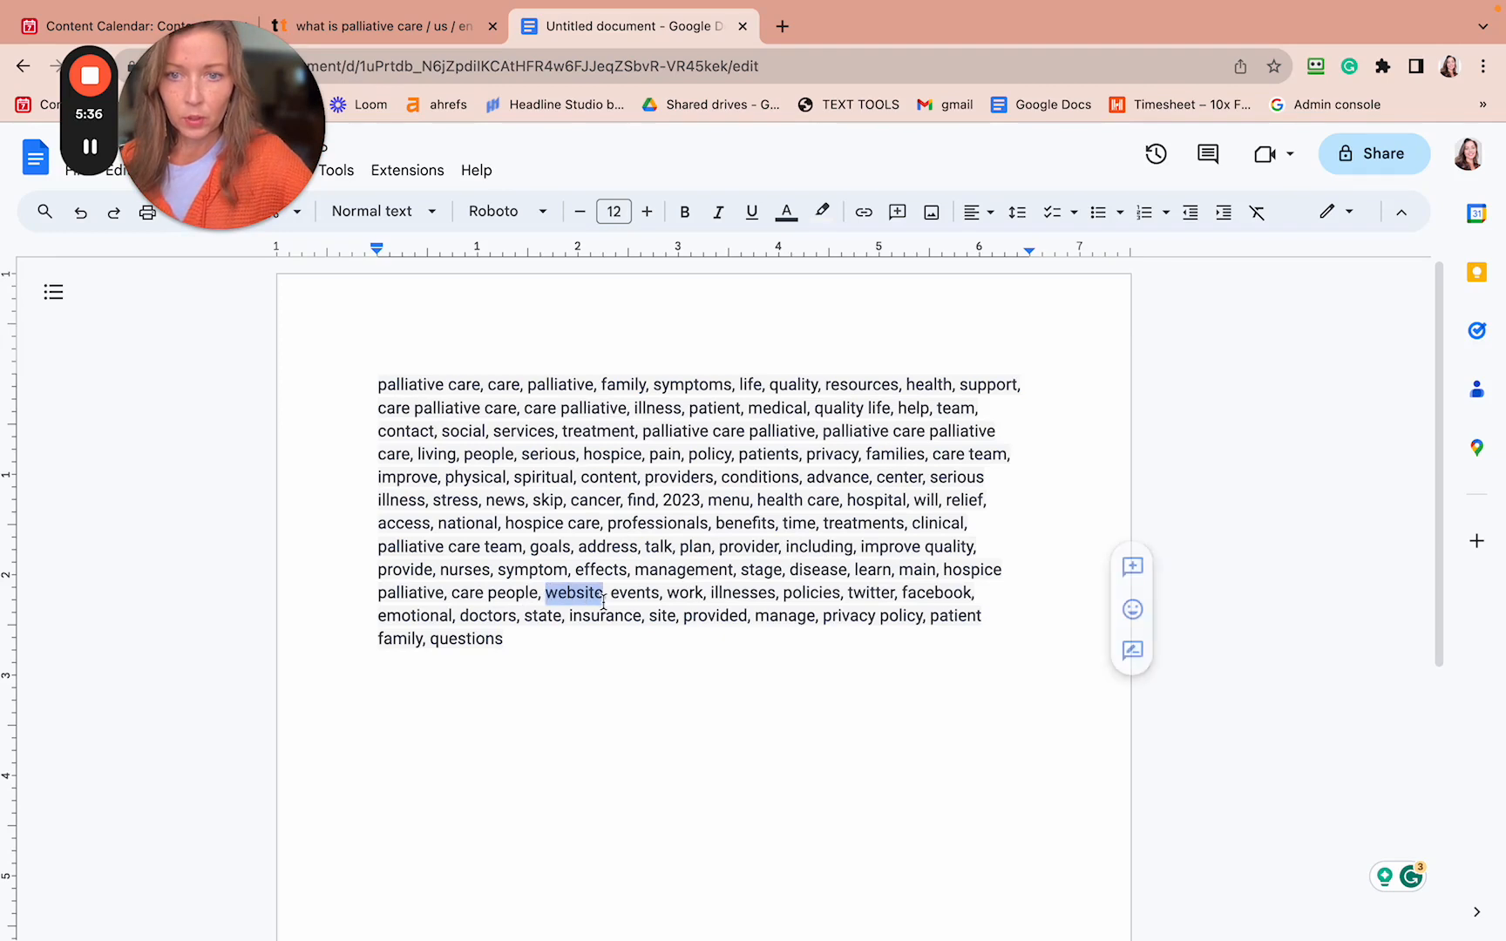
key(BackSpace)
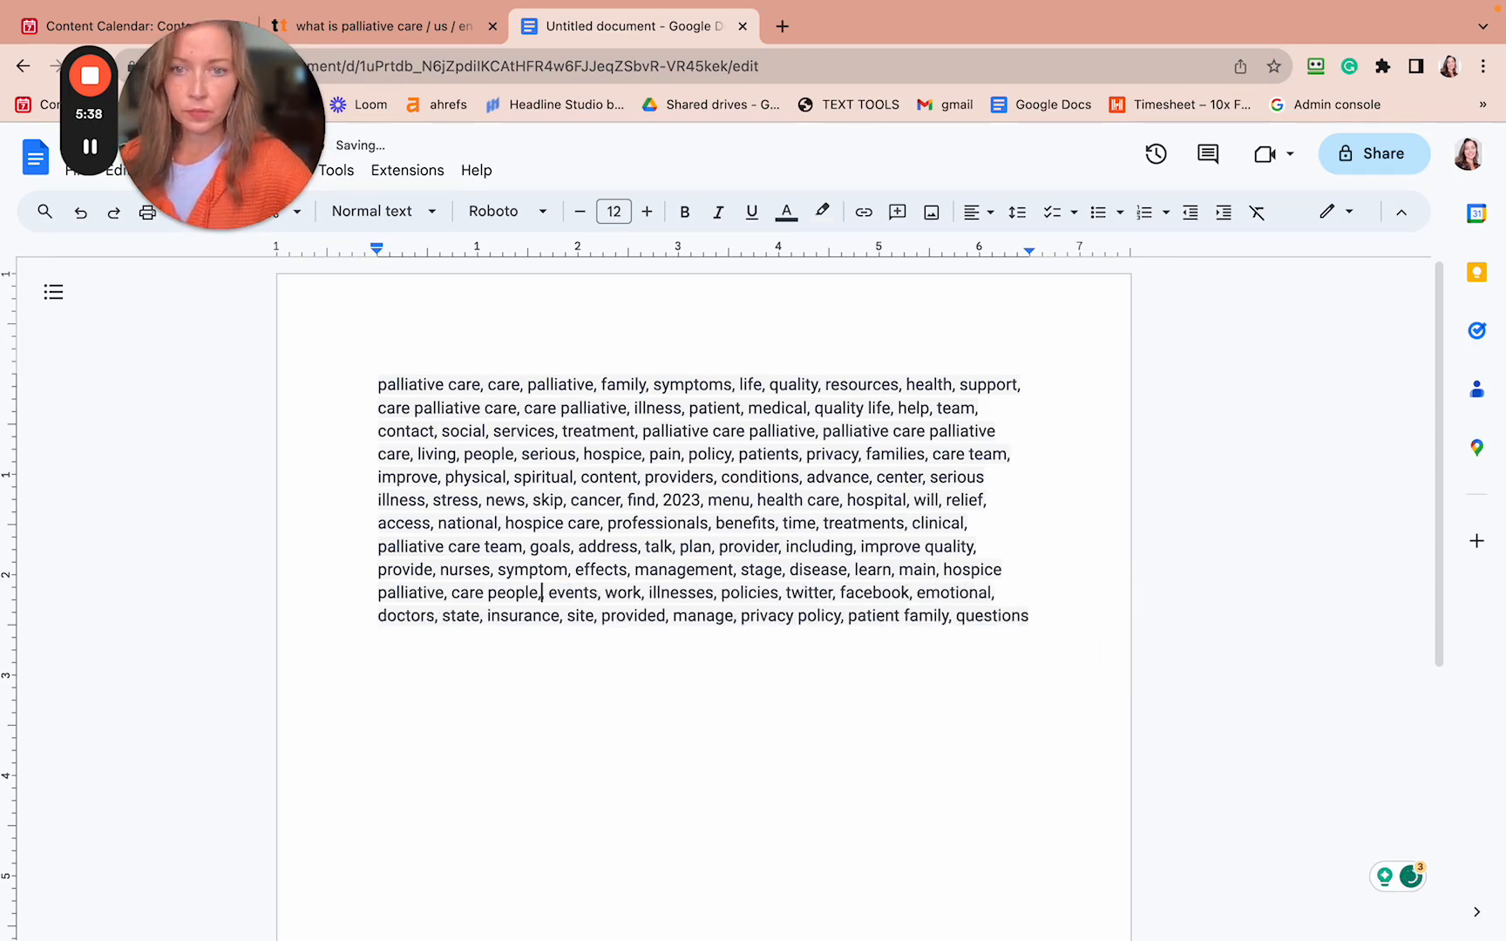
key(BackSpace)
key(BackSpace)
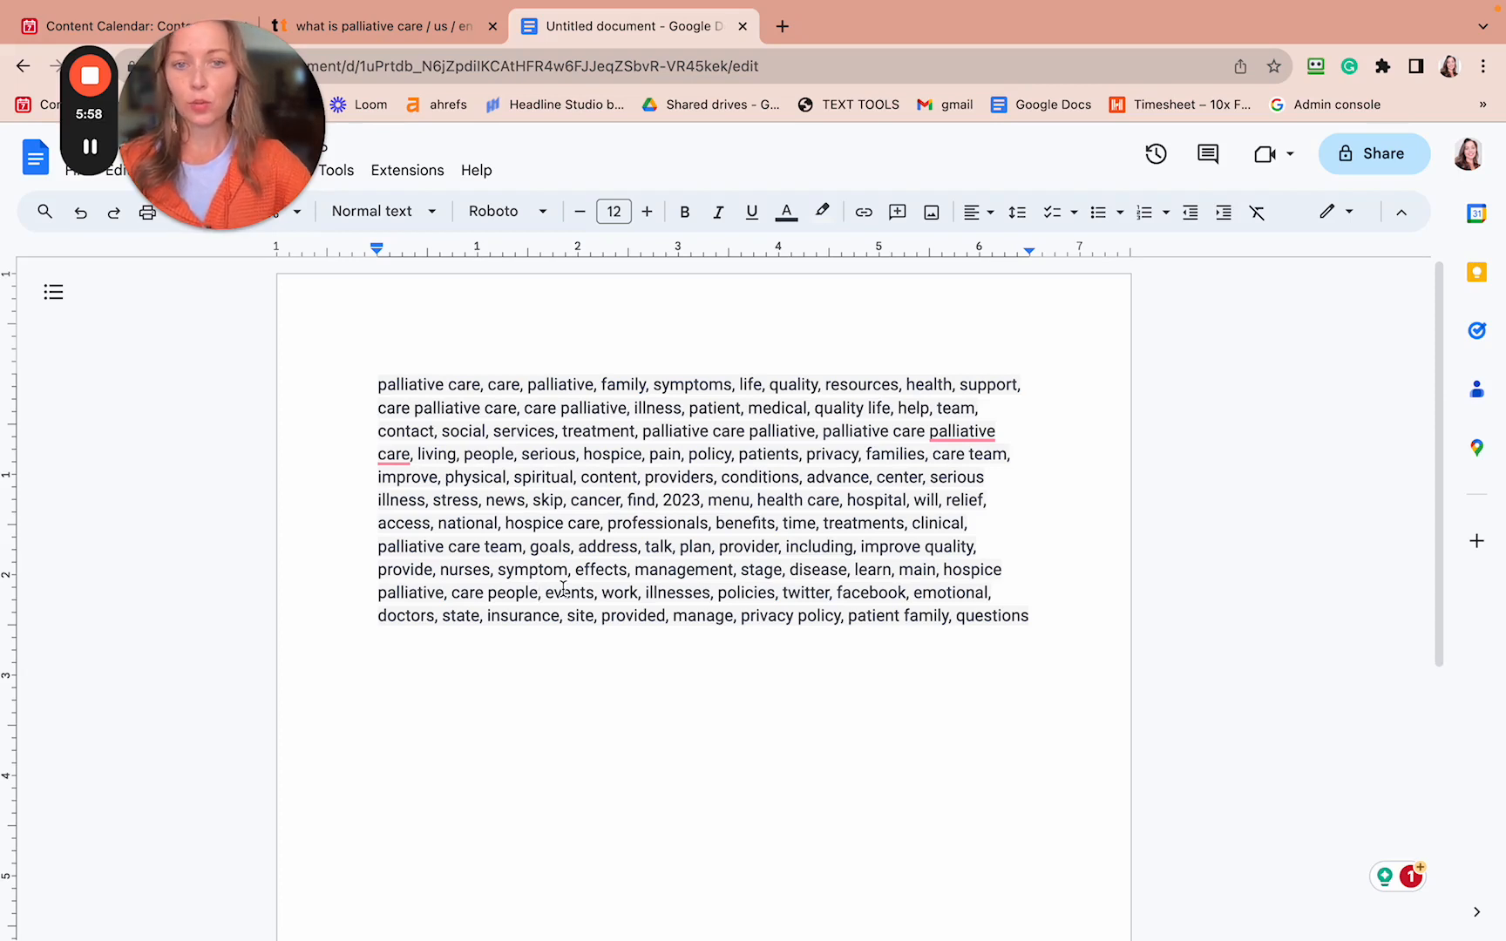
drag(838, 596, 781, 597)
key(BackSpace)
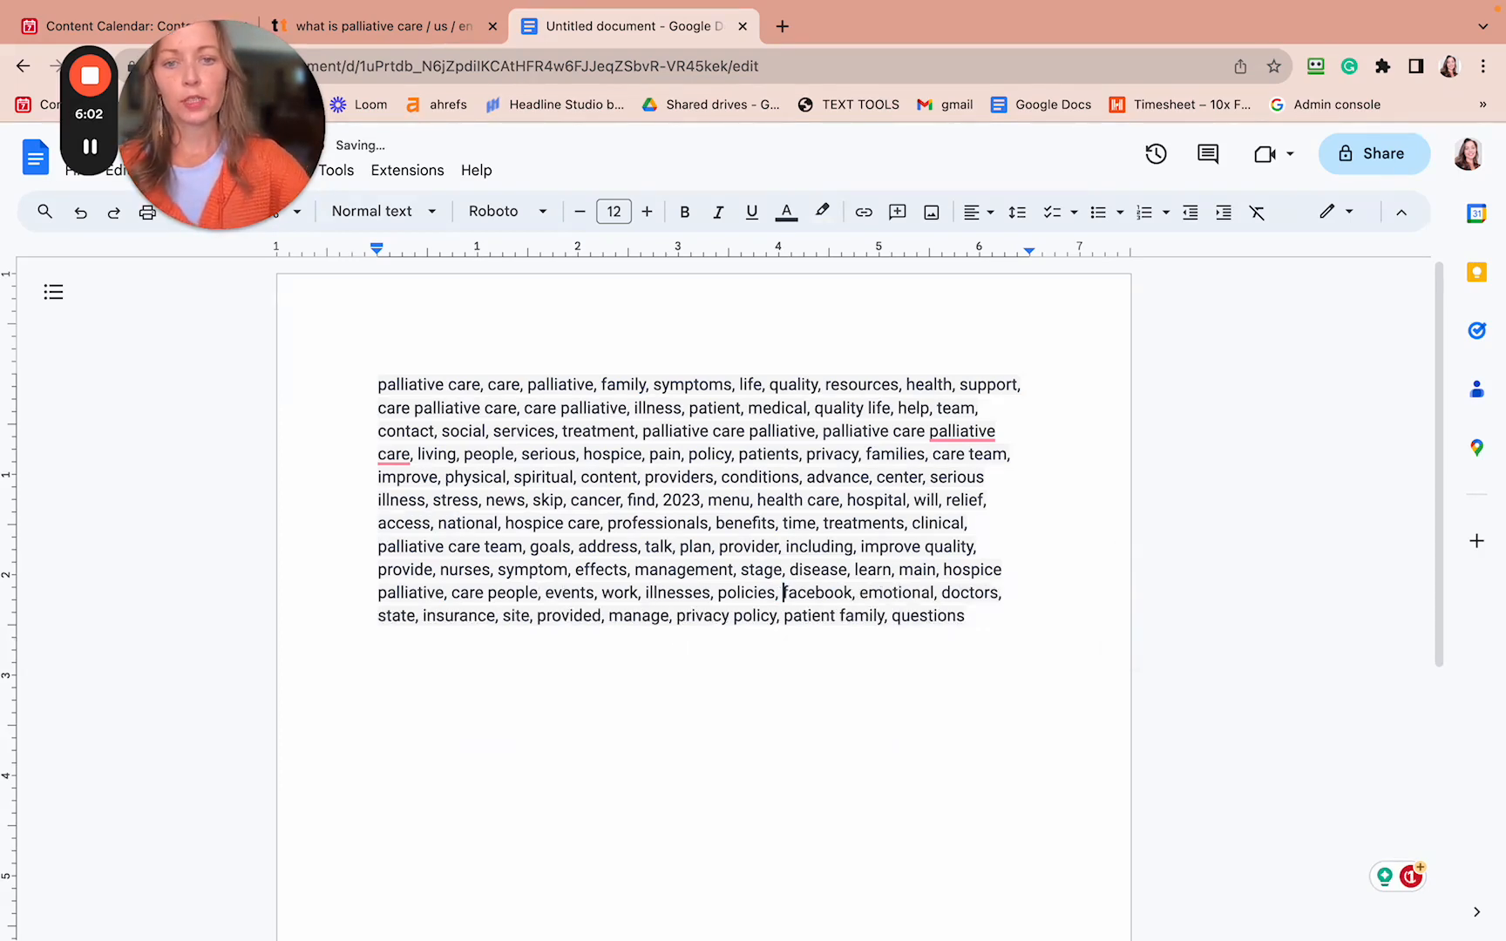
drag(855, 595, 784, 598)
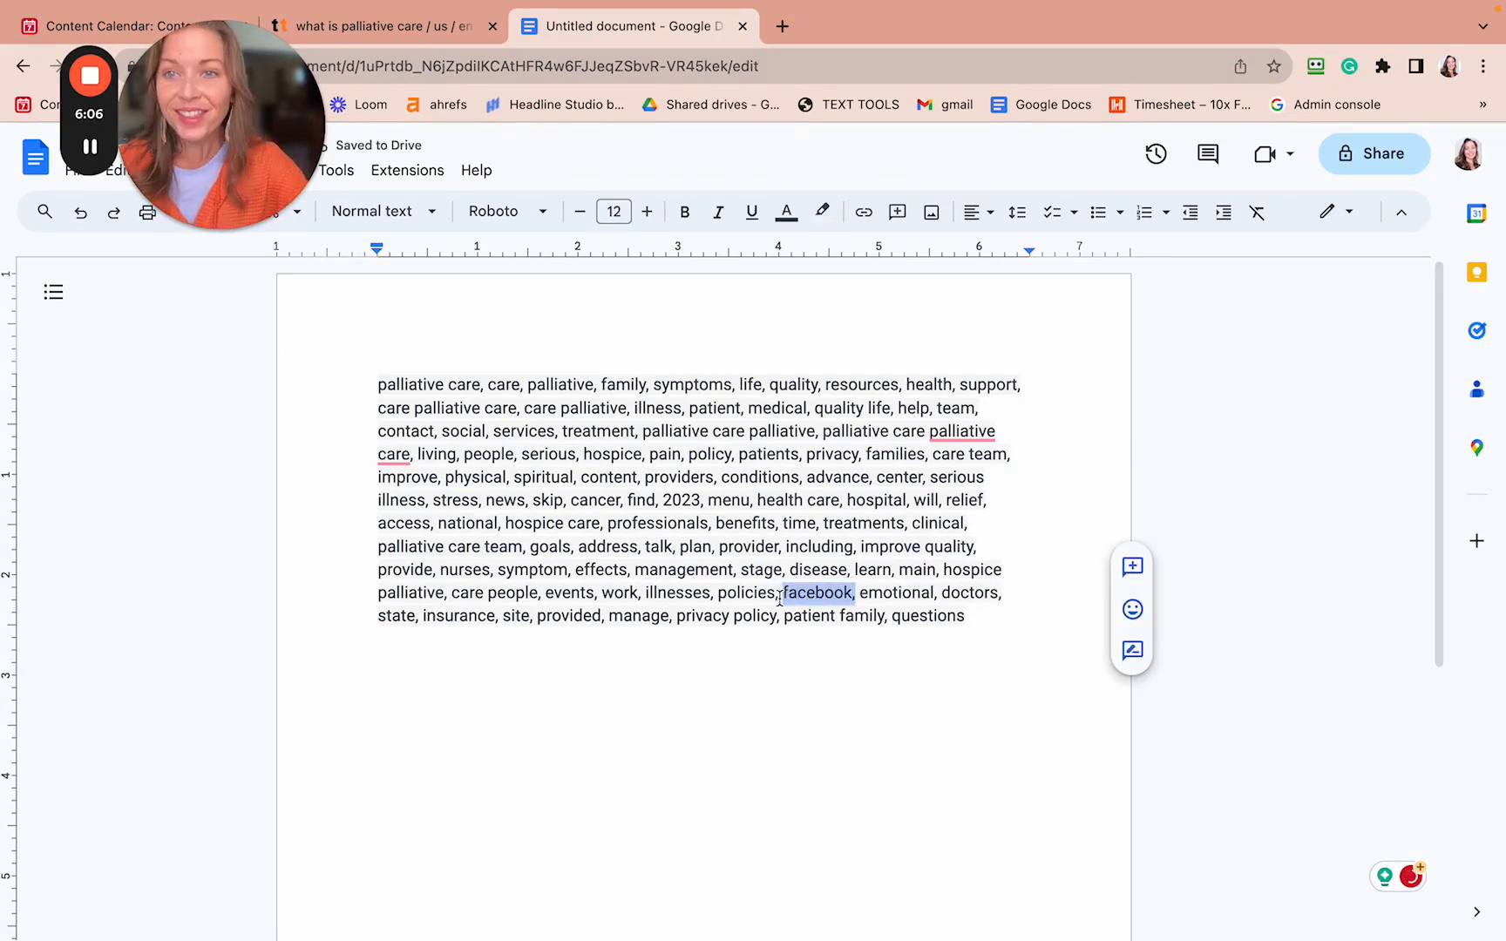
key(BackSpace)
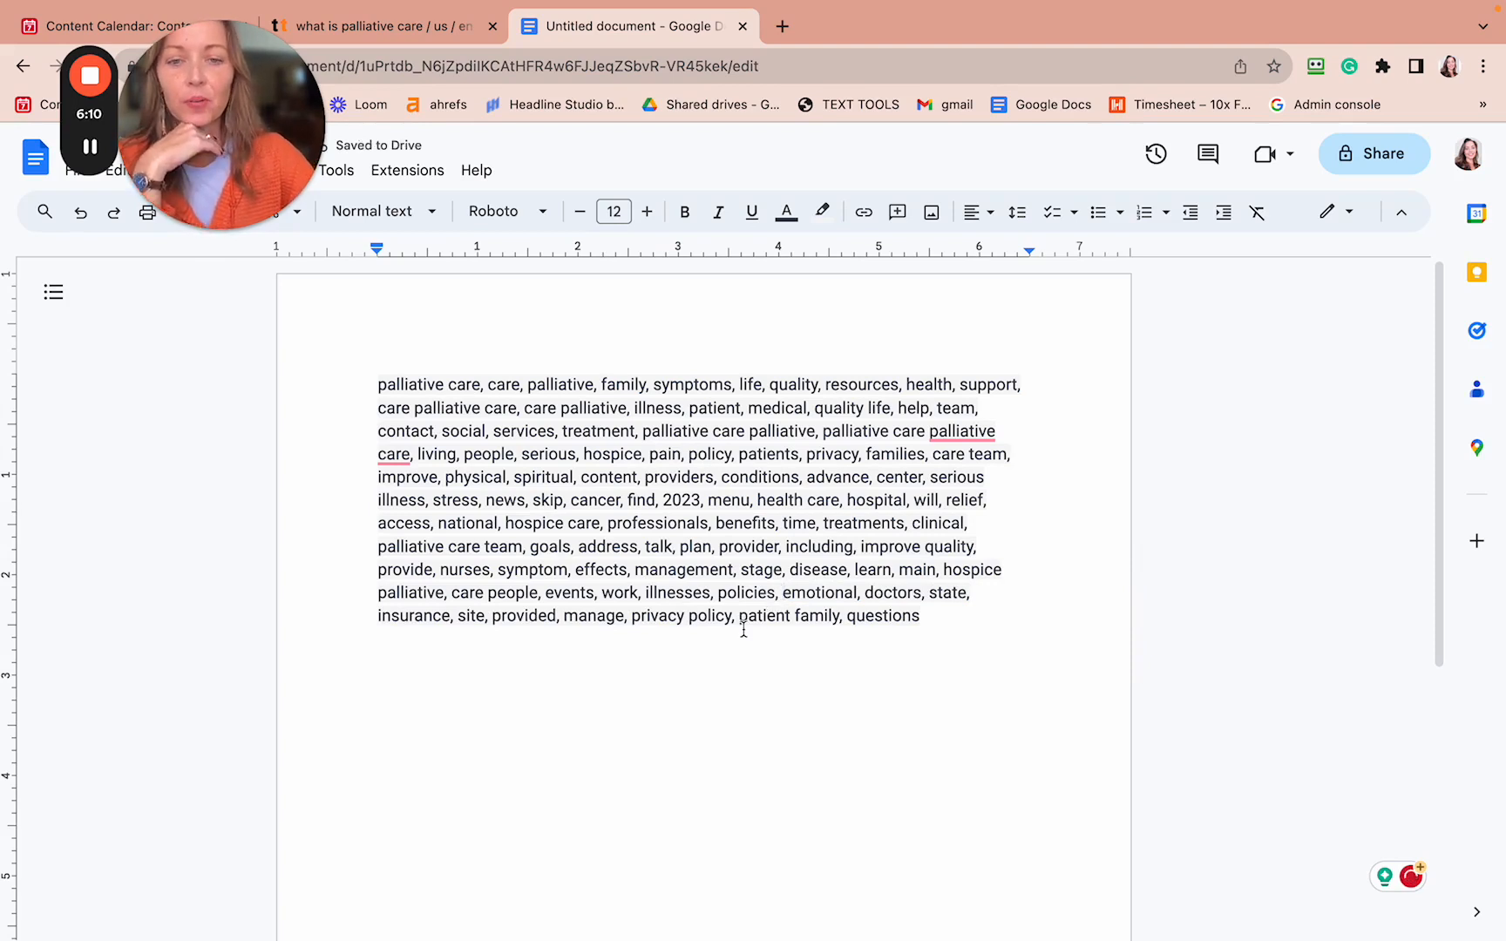
drag(735, 616, 632, 641)
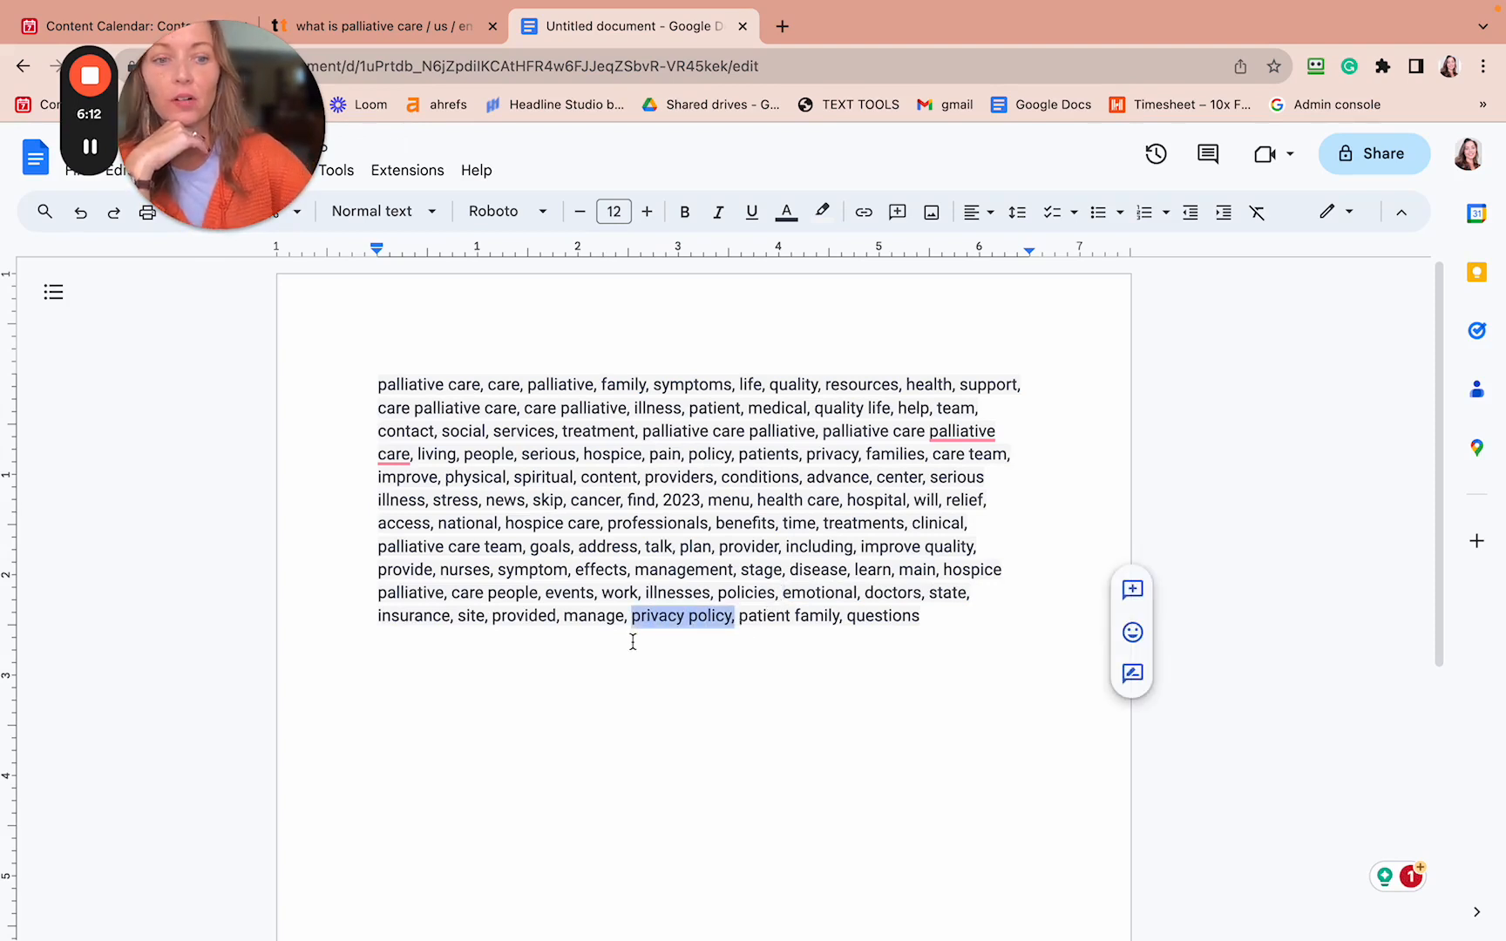
key(BackSpace)
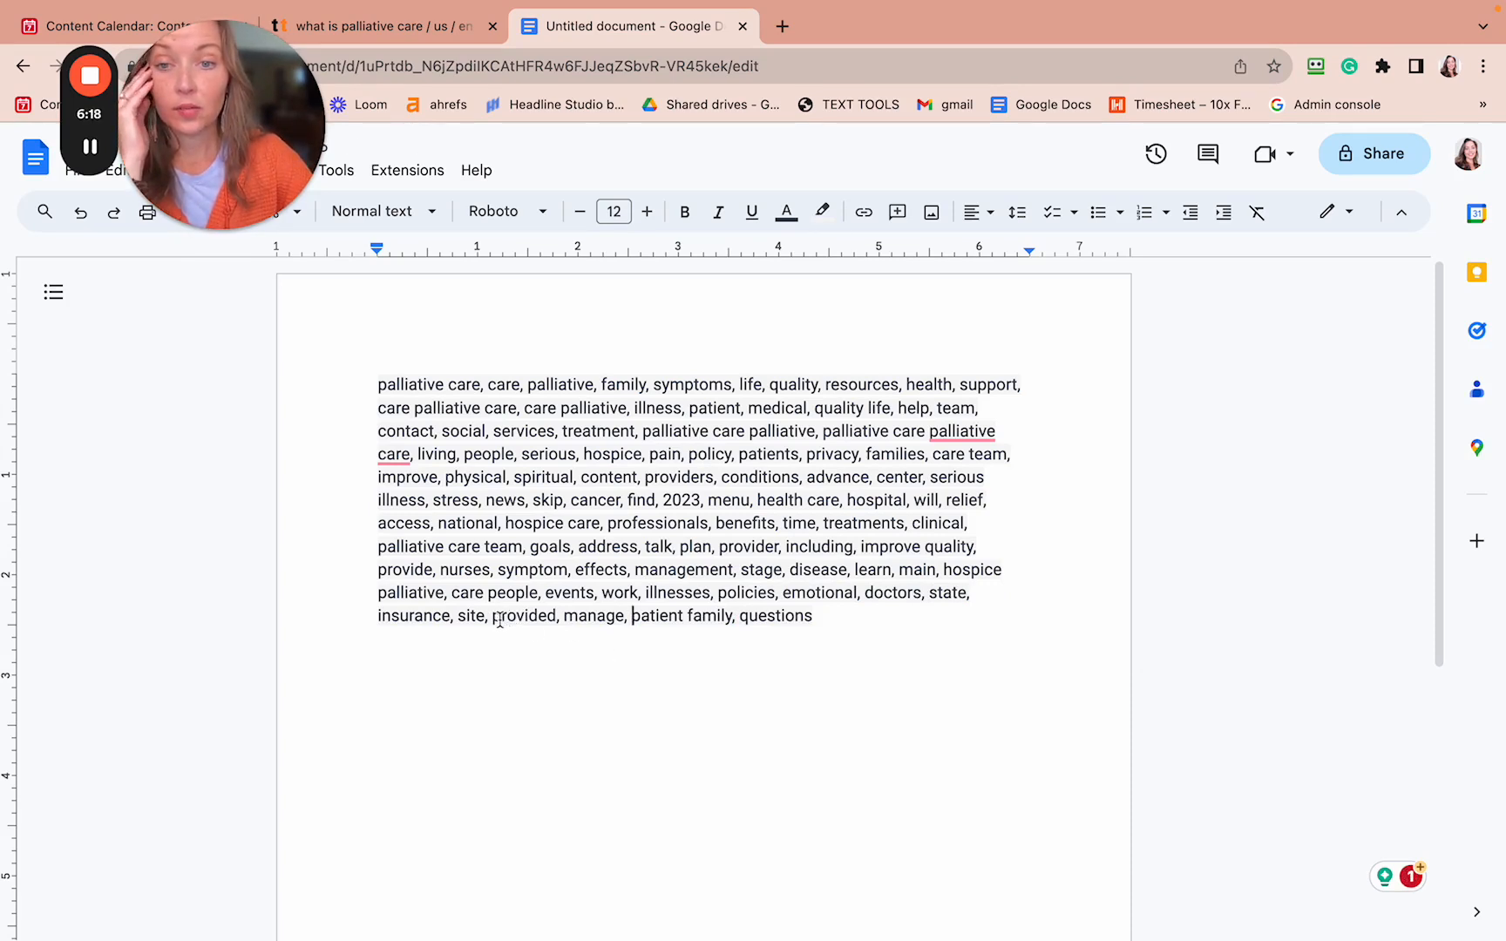
drag(492, 620, 461, 625)
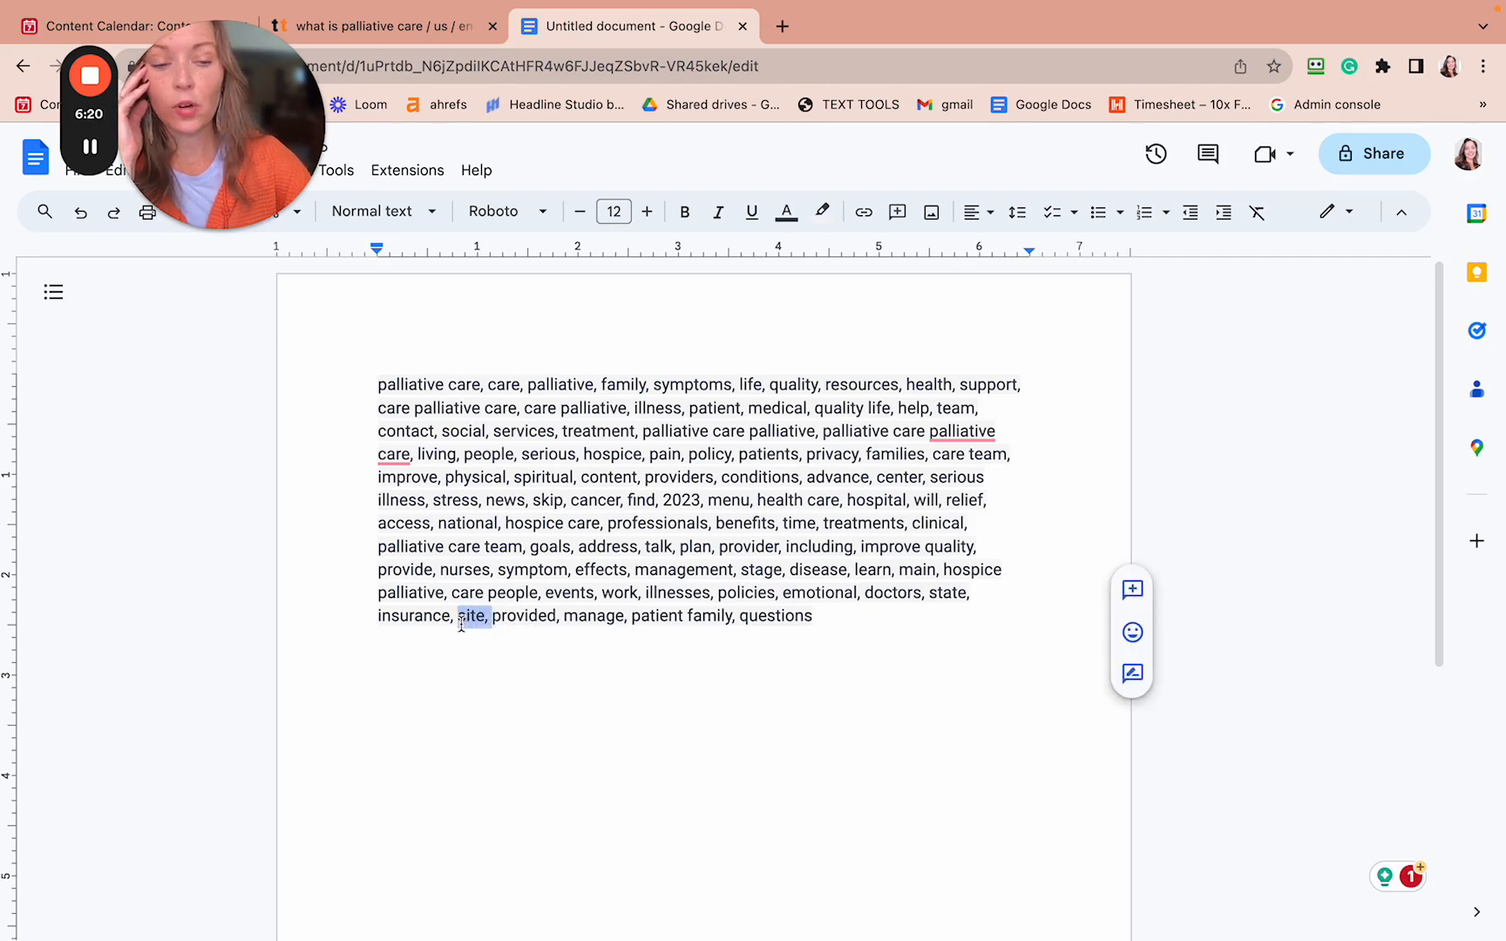
key(BackSpace)
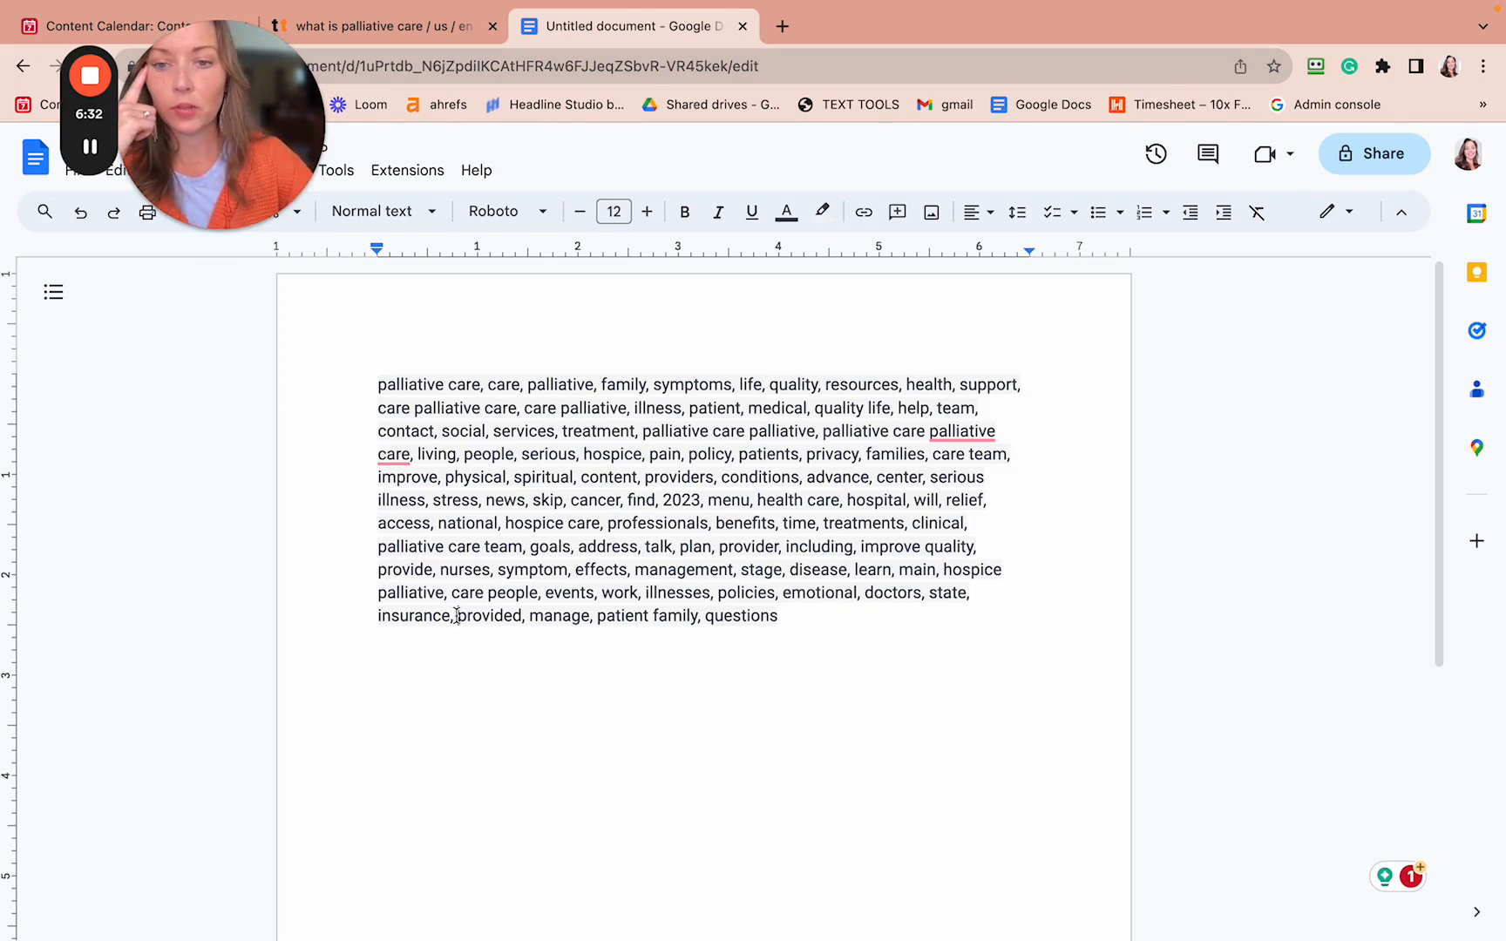
- Remove insurance, the redundant 'palliative care', policy and news from the keyword list
drag(457, 616, 376, 615)
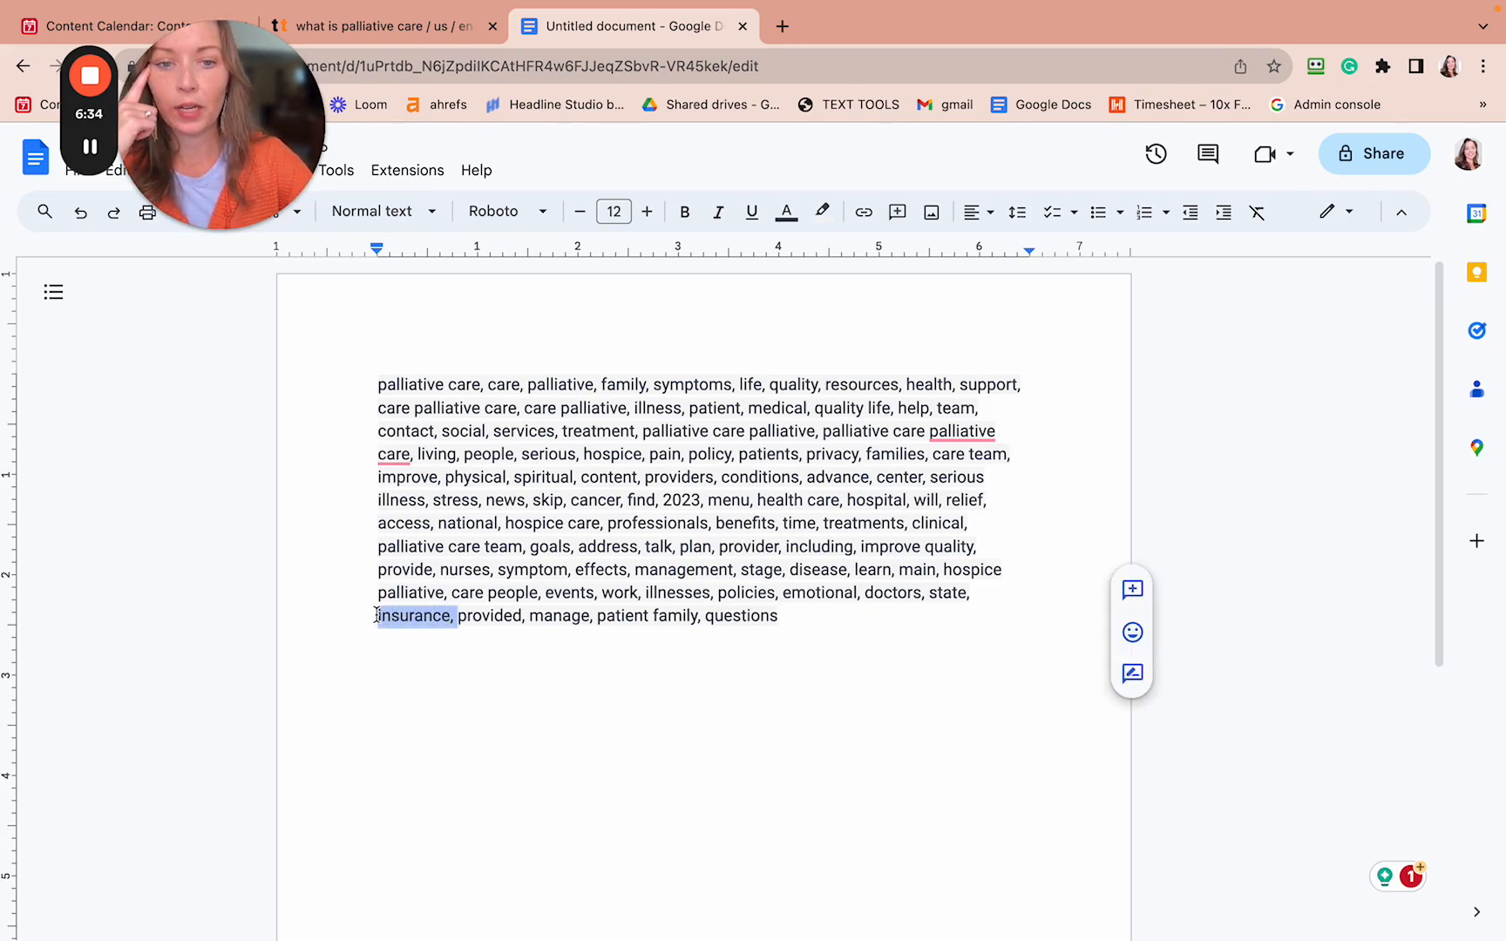
key(BackSpace)
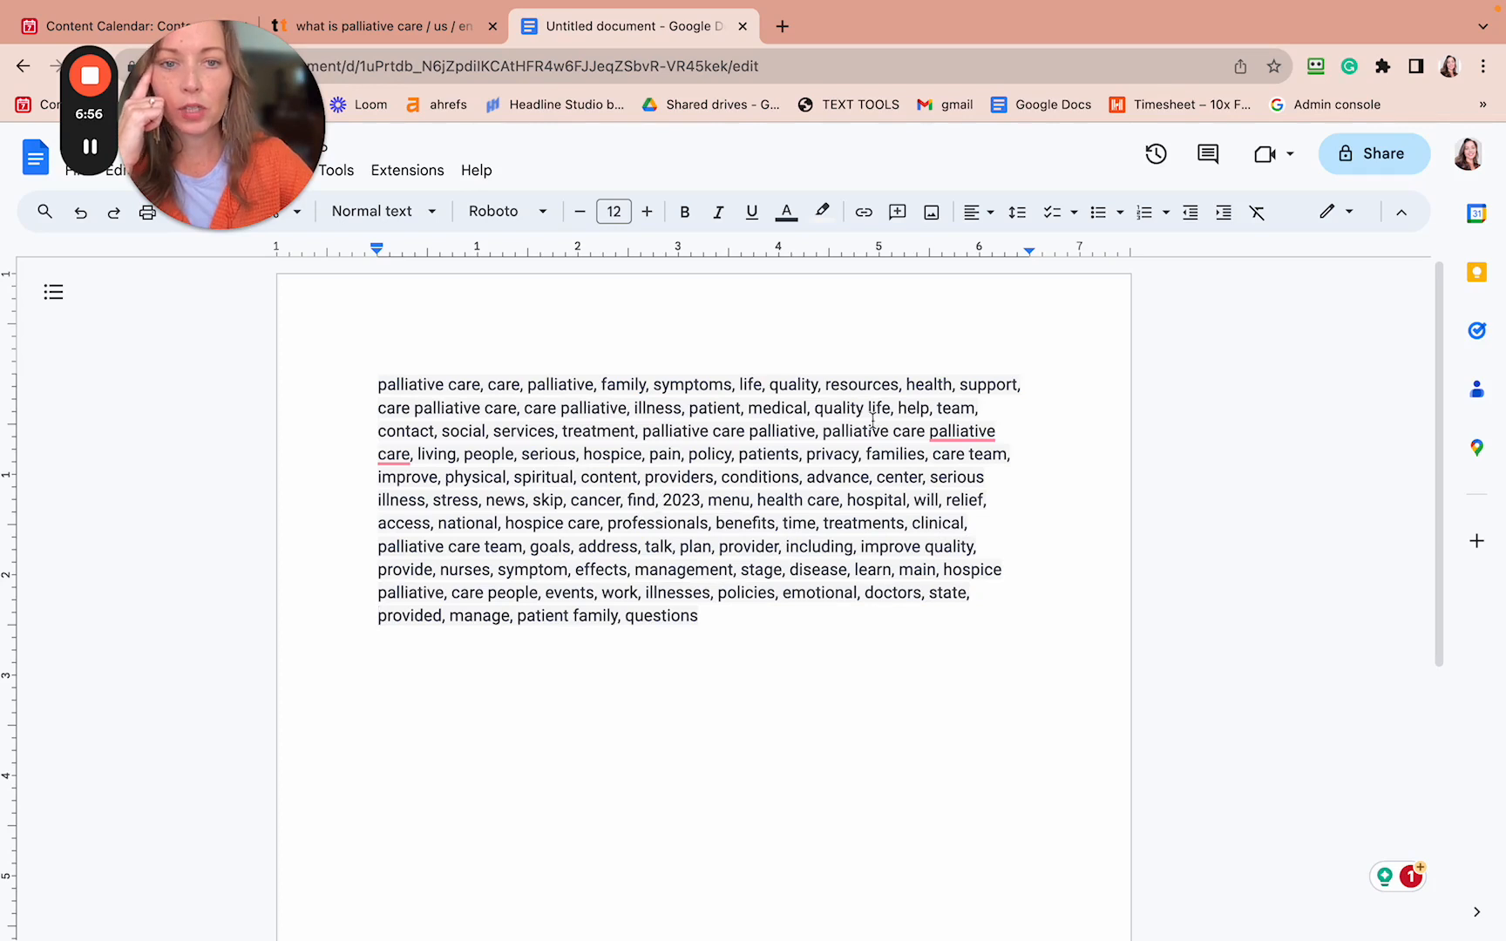
mouse_move(937, 433)
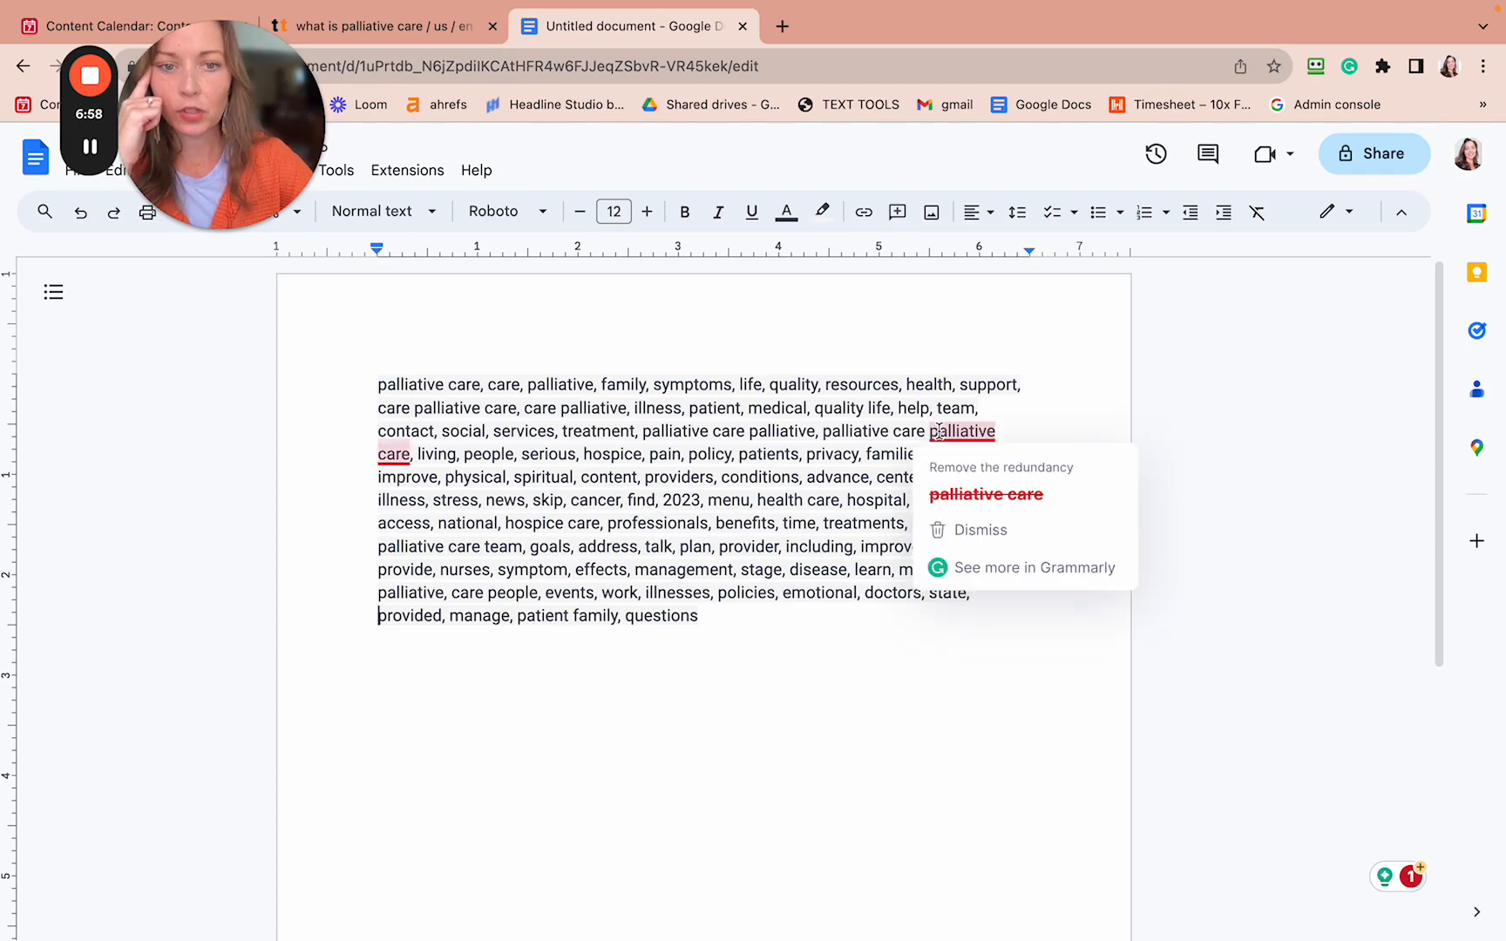
click(948, 495)
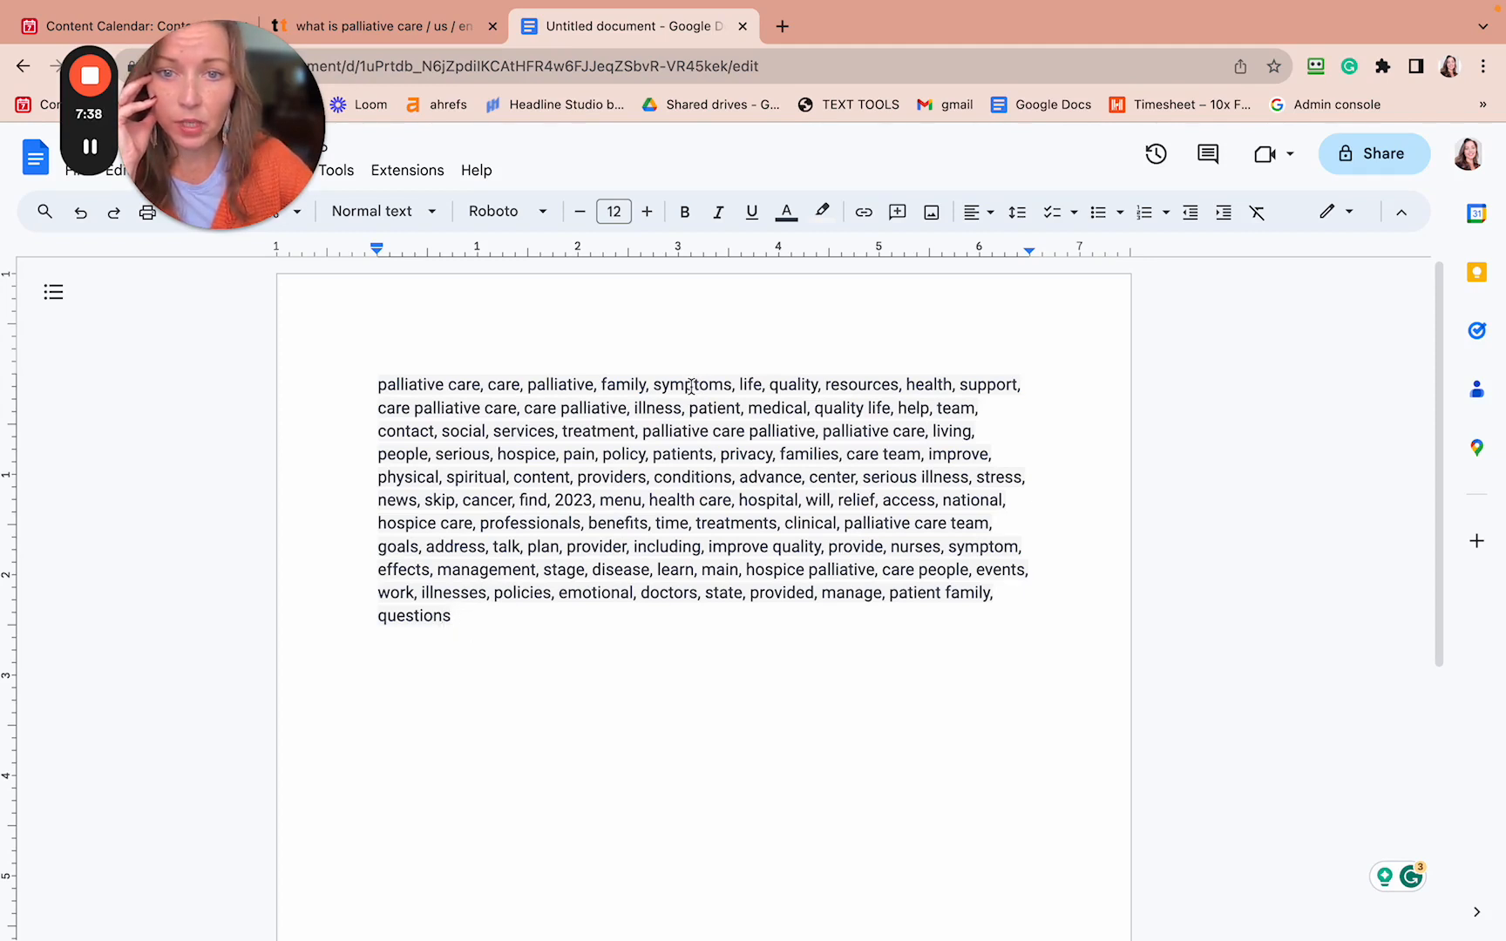
drag(653, 453, 603, 453)
key(BackSpace)
key(BackSpace)
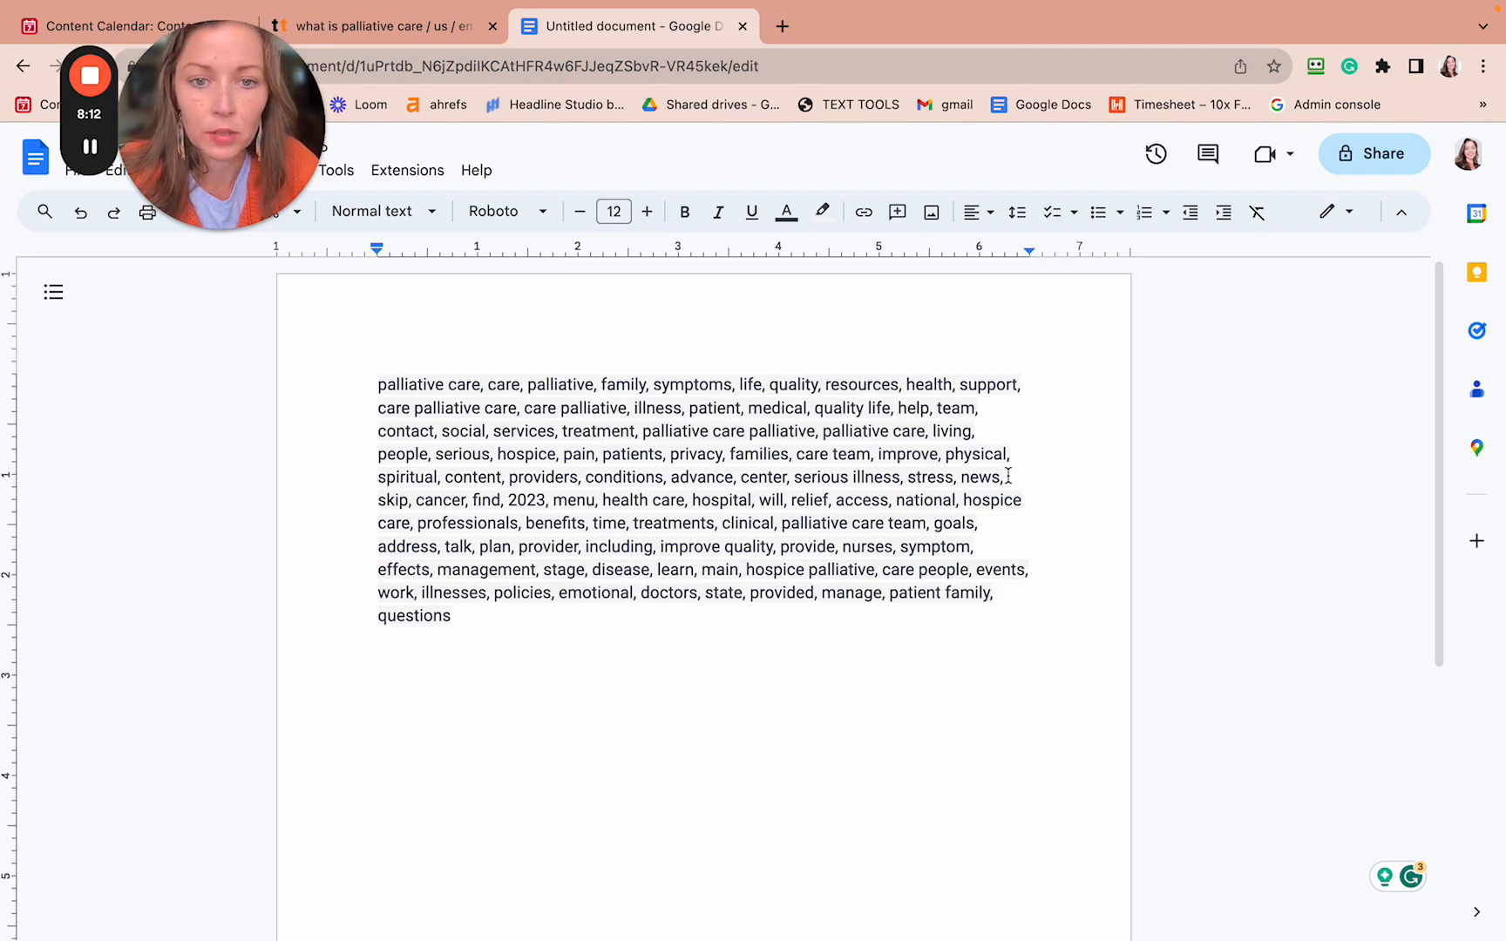
drag(1008, 476, 961, 479)
key(BackSpace)
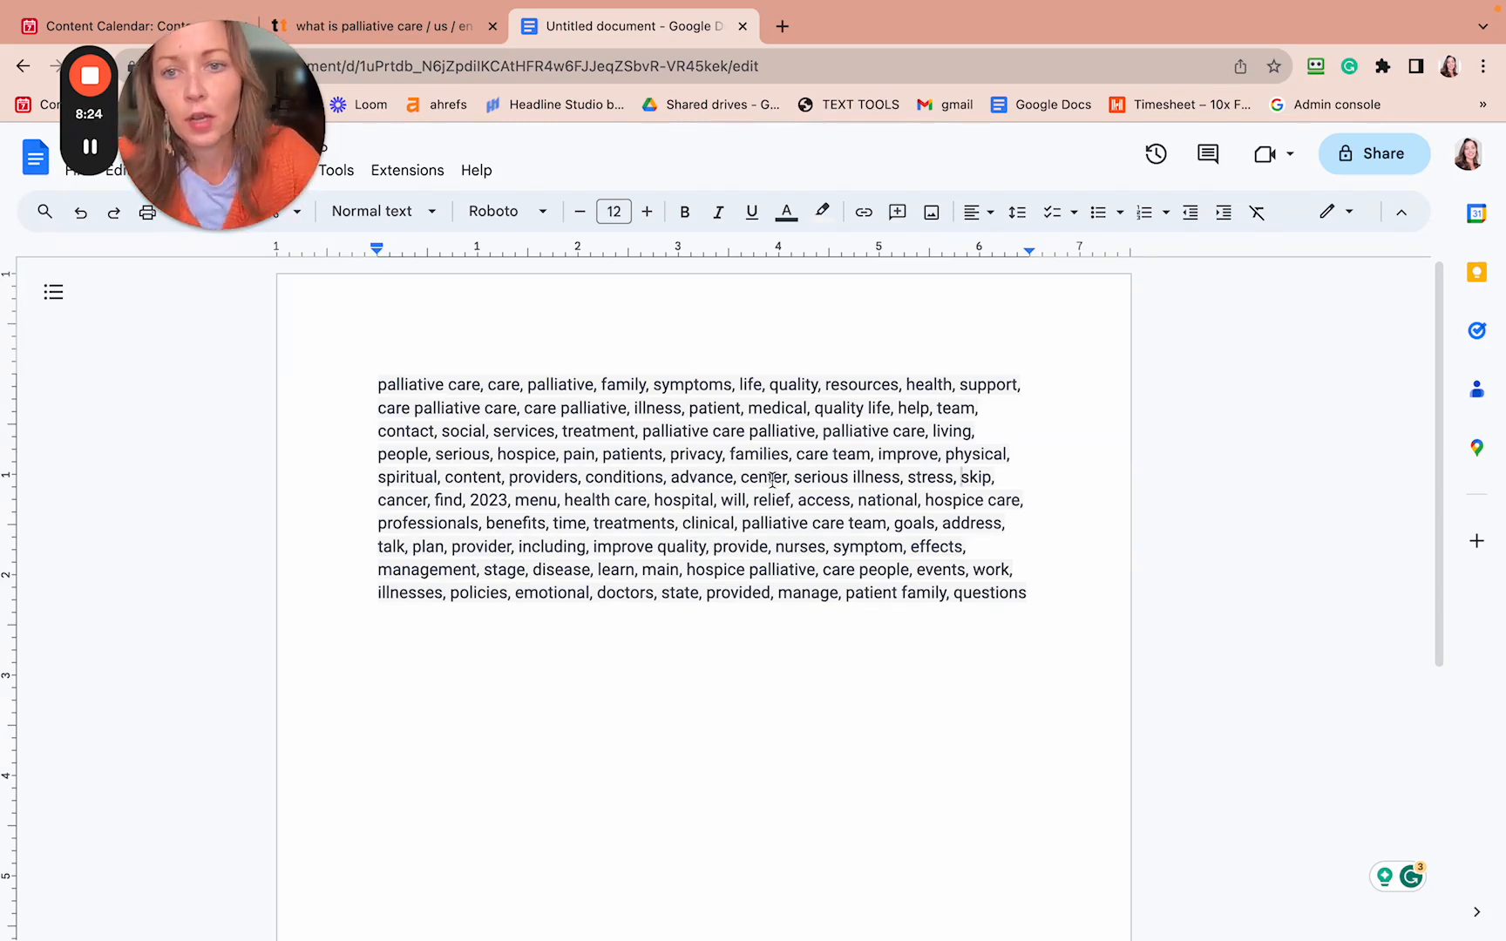
- Cut the entire cleaned keyword paragraph out of the document
drag(376, 384, 1032, 591)
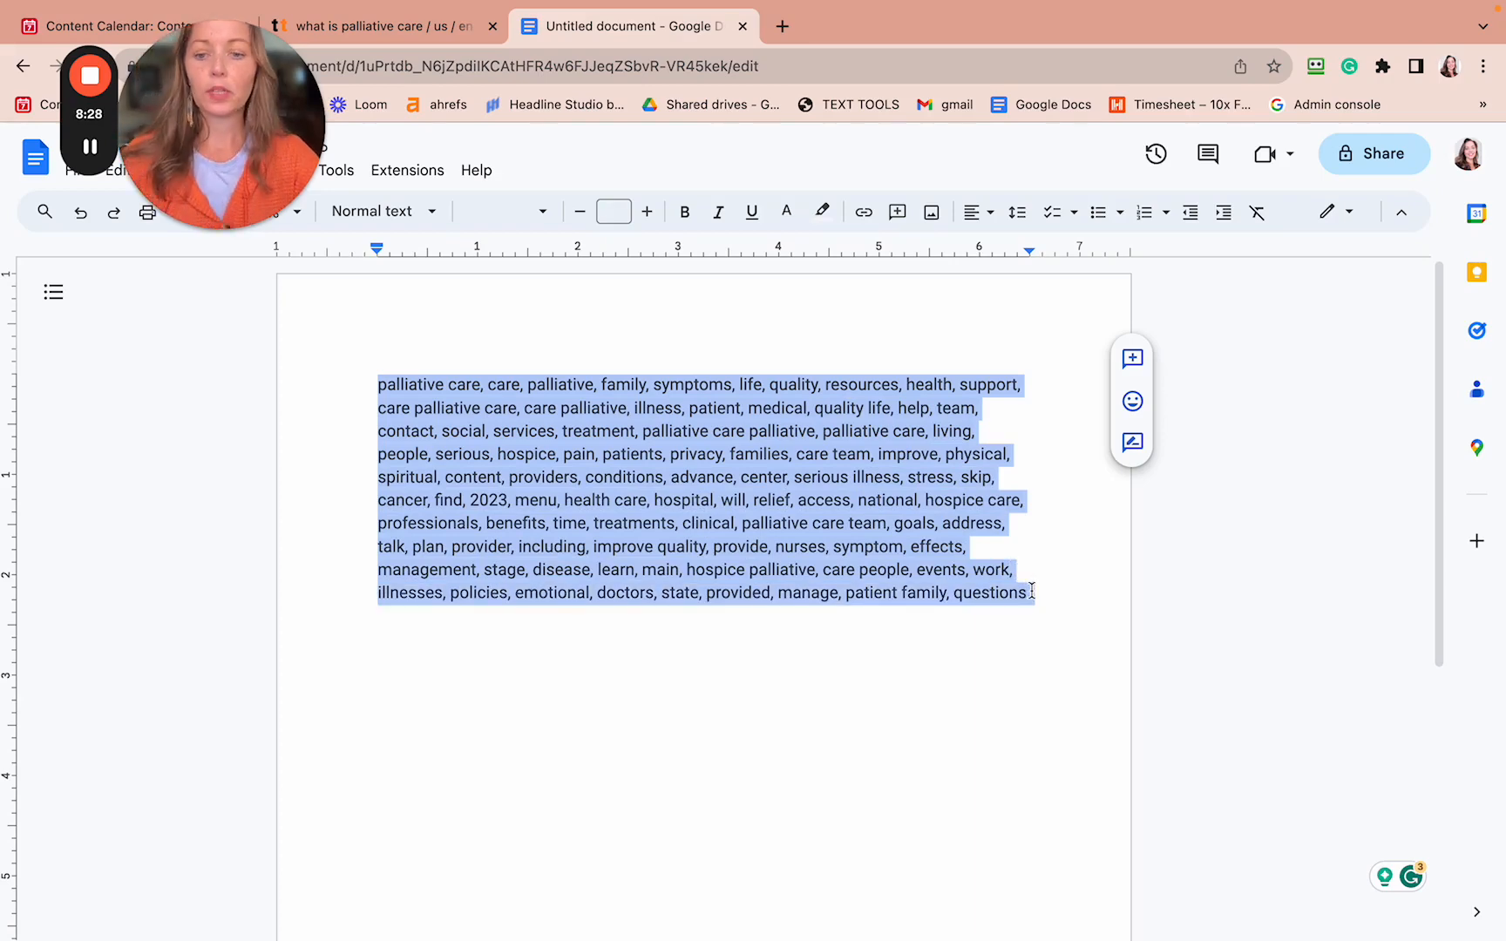
key(ctrl+x)
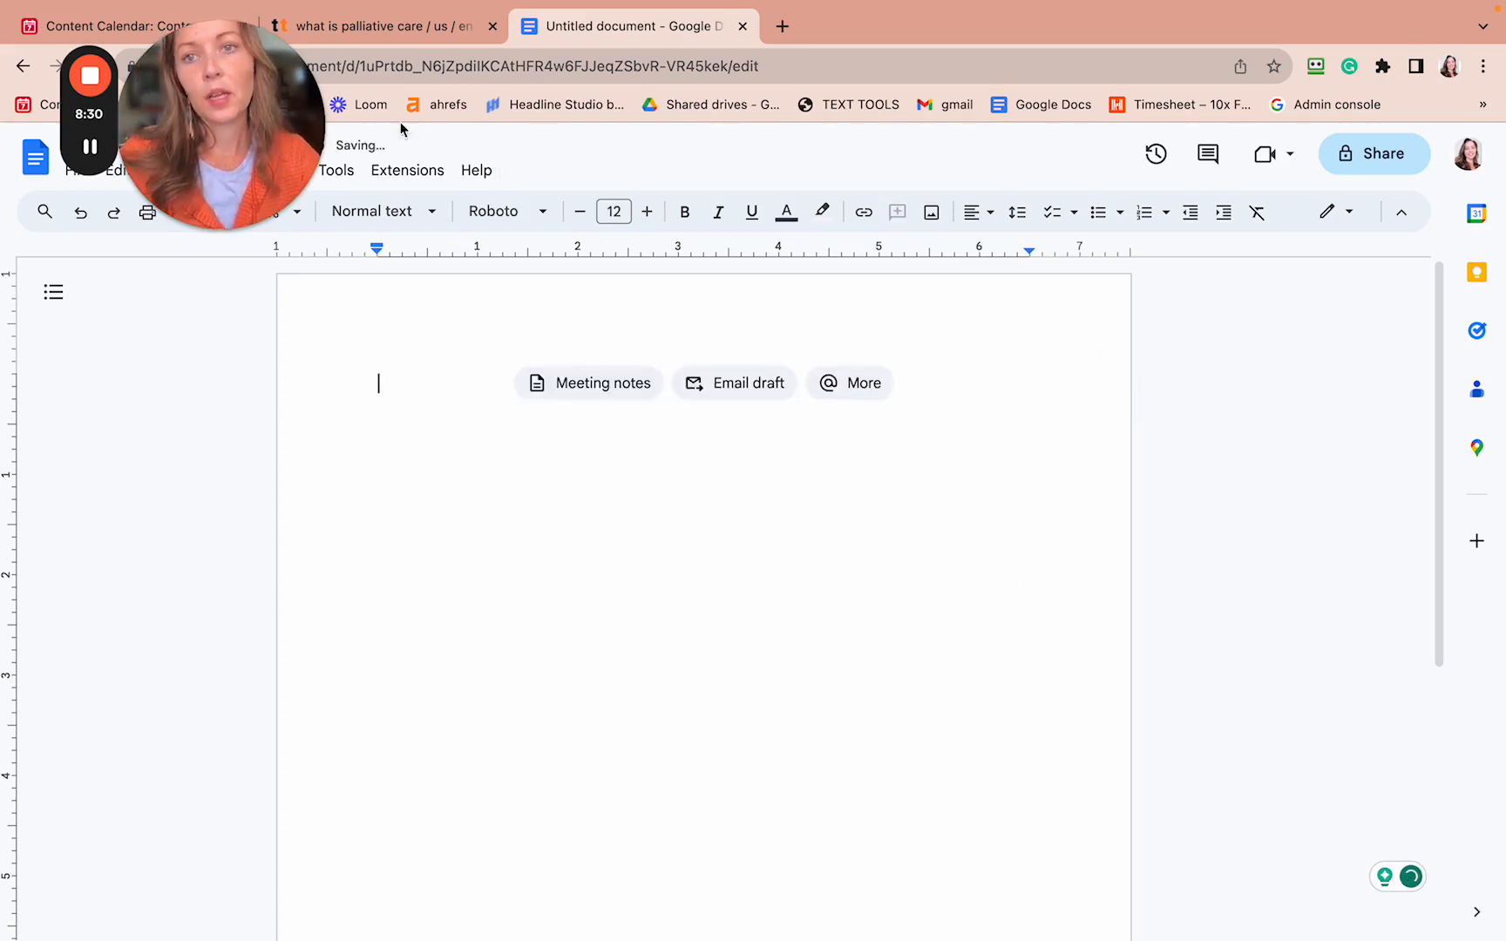
mouse_move(200, 4)
drag(200, 57, 1162, 59)
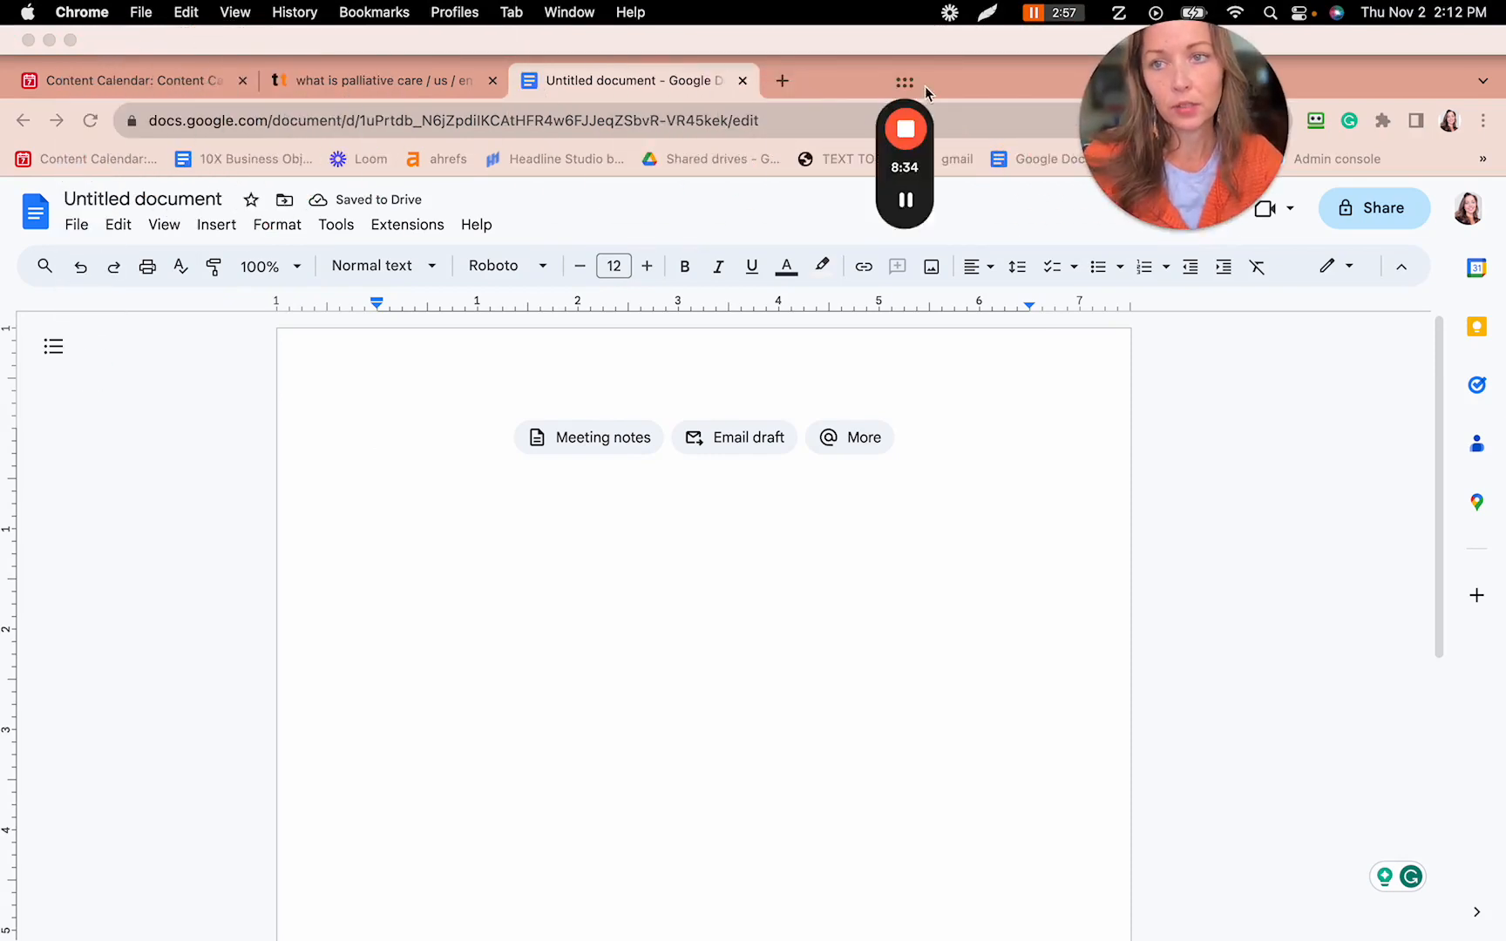
- Paste the cleaned keyword list into the semantic words cell of row 251, 'what is palliative care'
click(82, 86)
click(1050, 461)
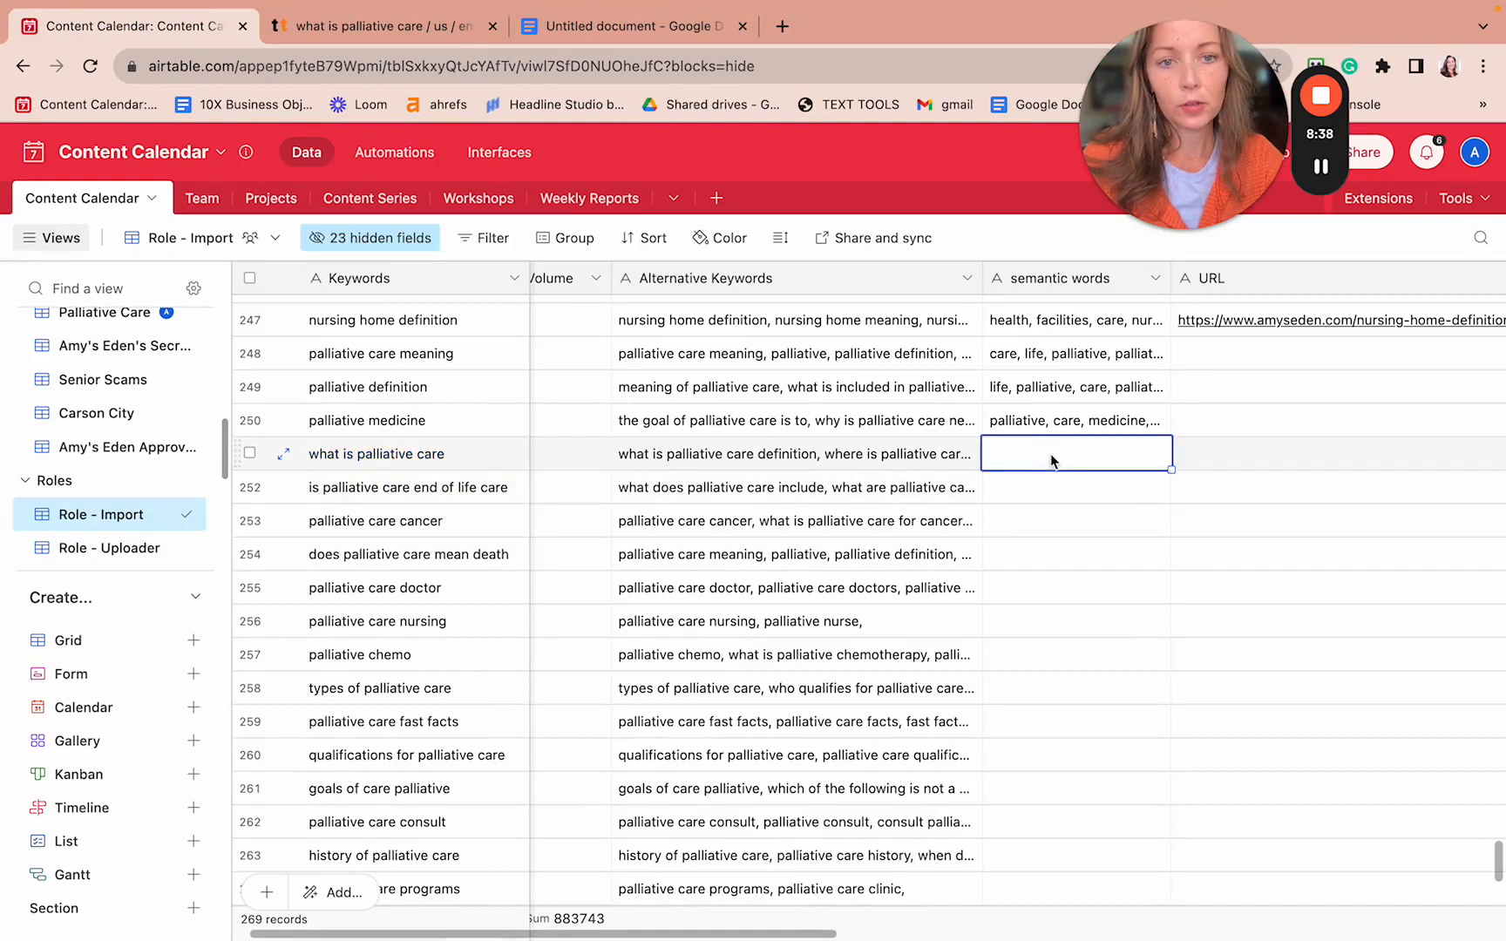
key(super+v)
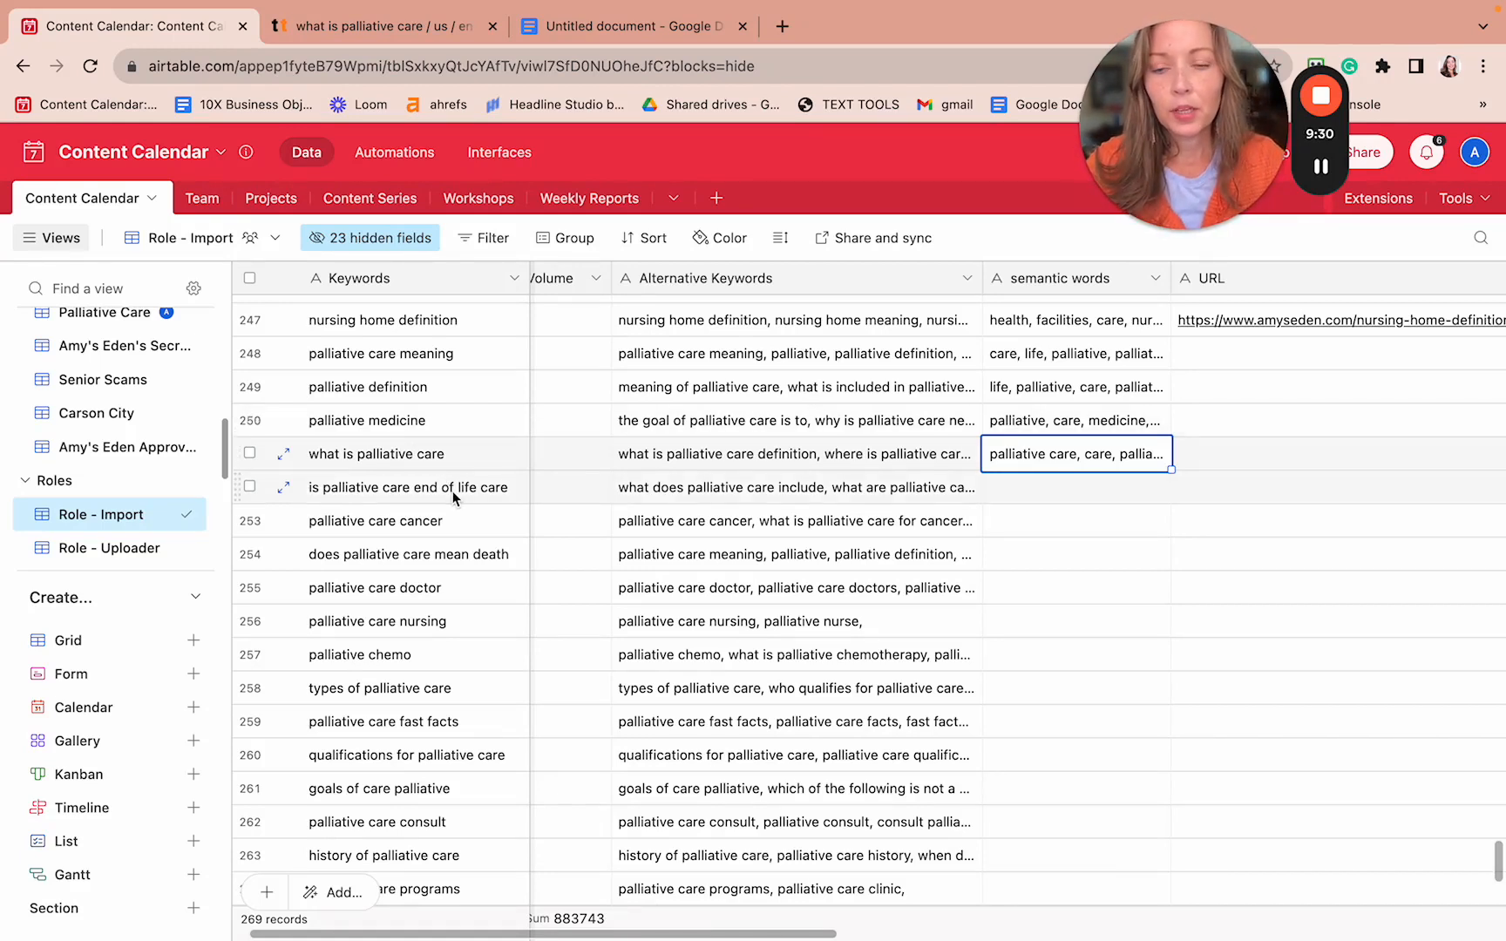
click(322, 427)
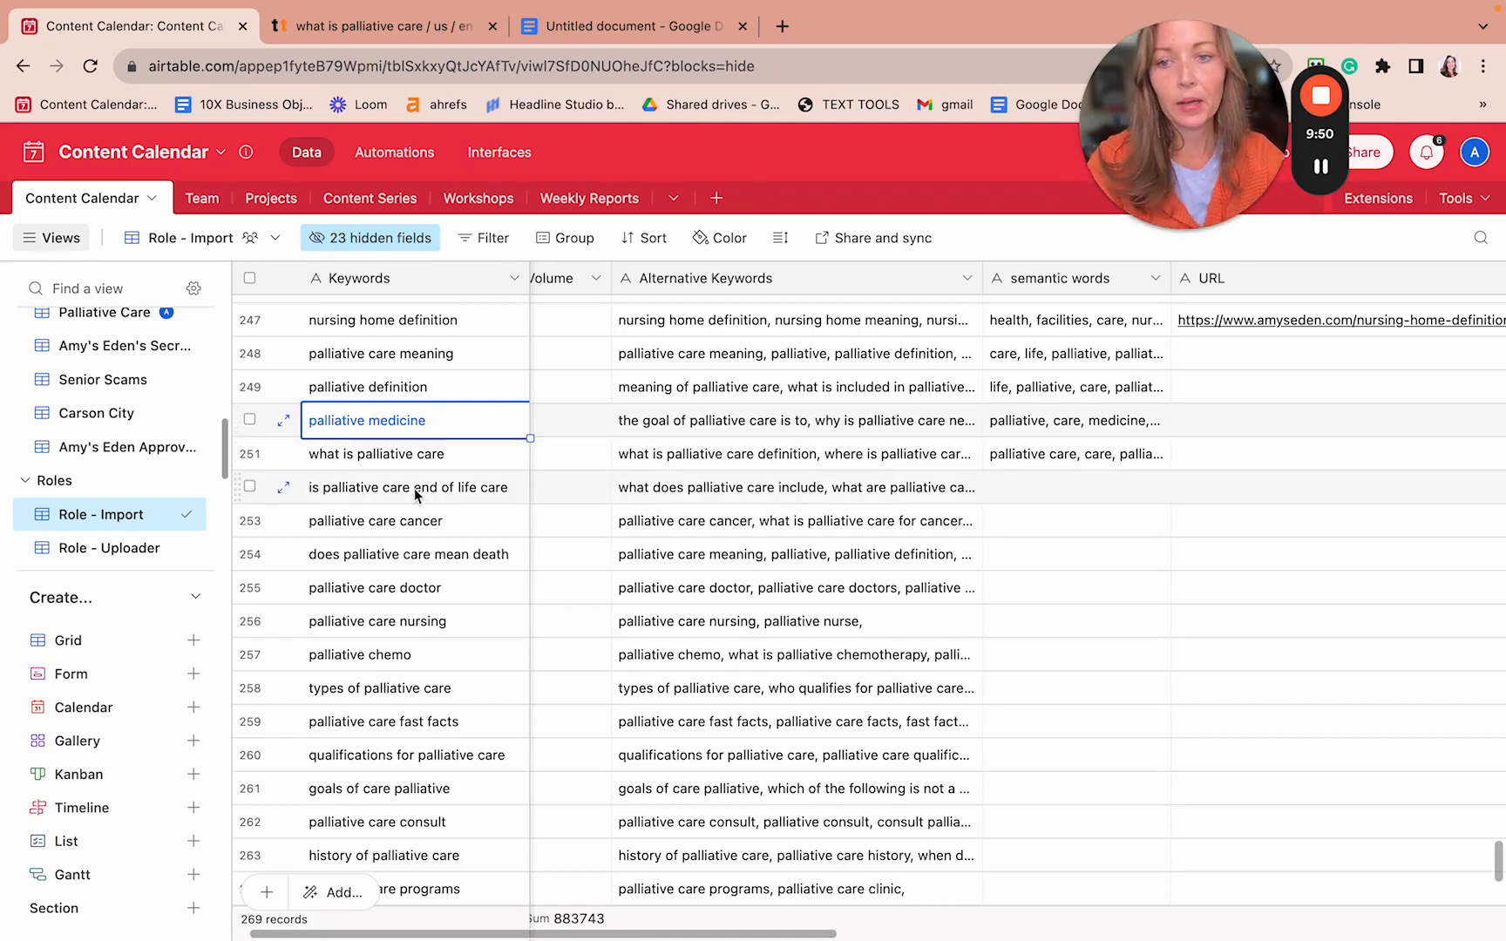
click(376, 591)
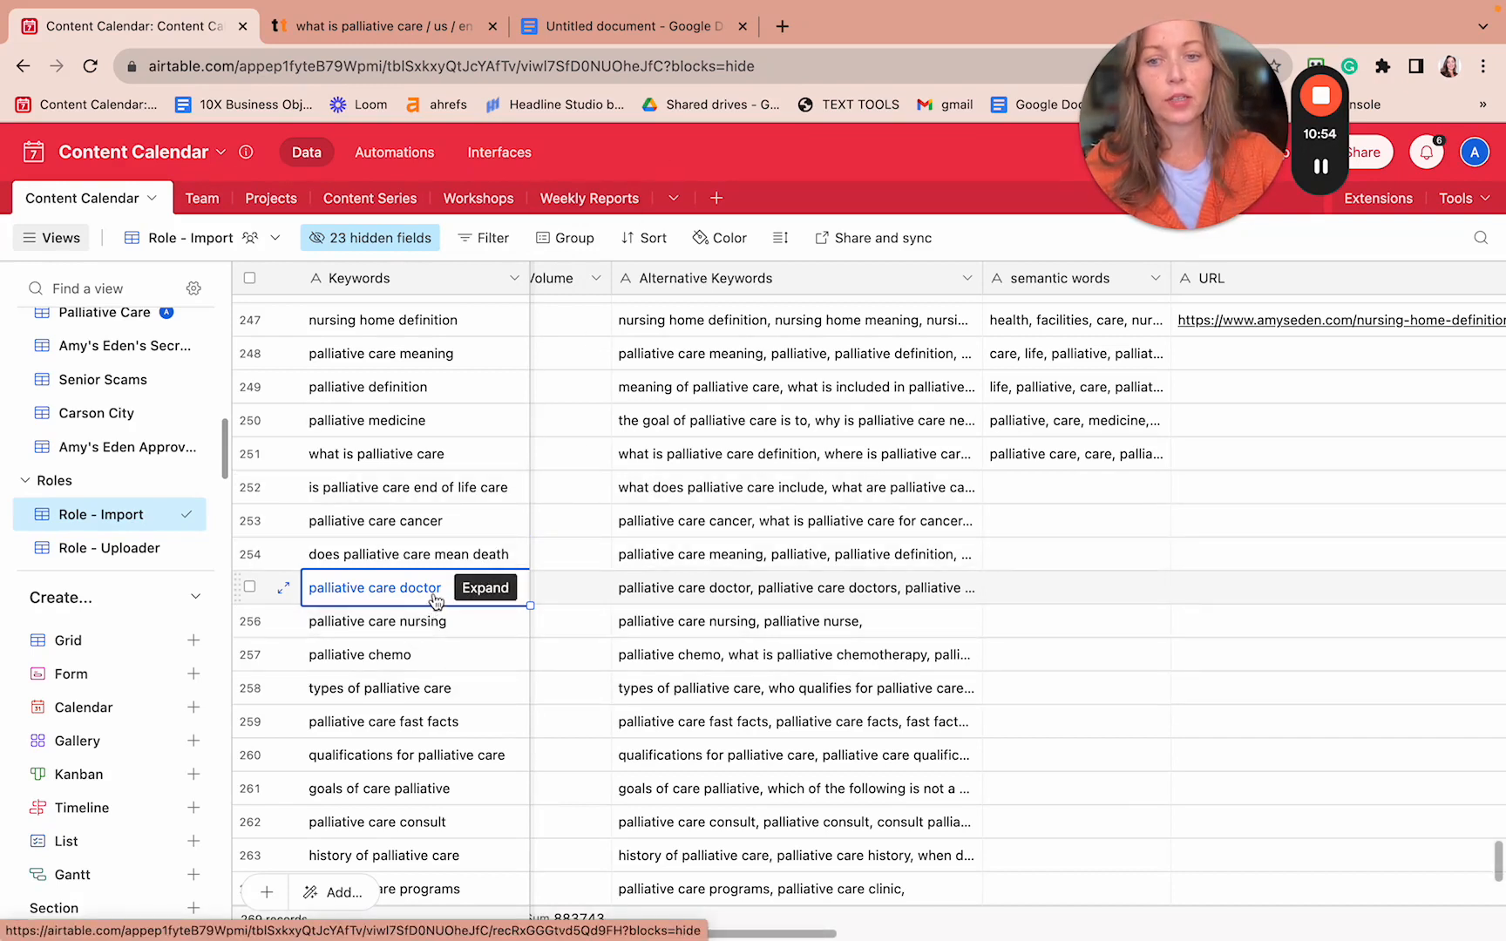
- Delete policy, privacy and 'privacy policy' from the semantic word list
click(1321, 94)
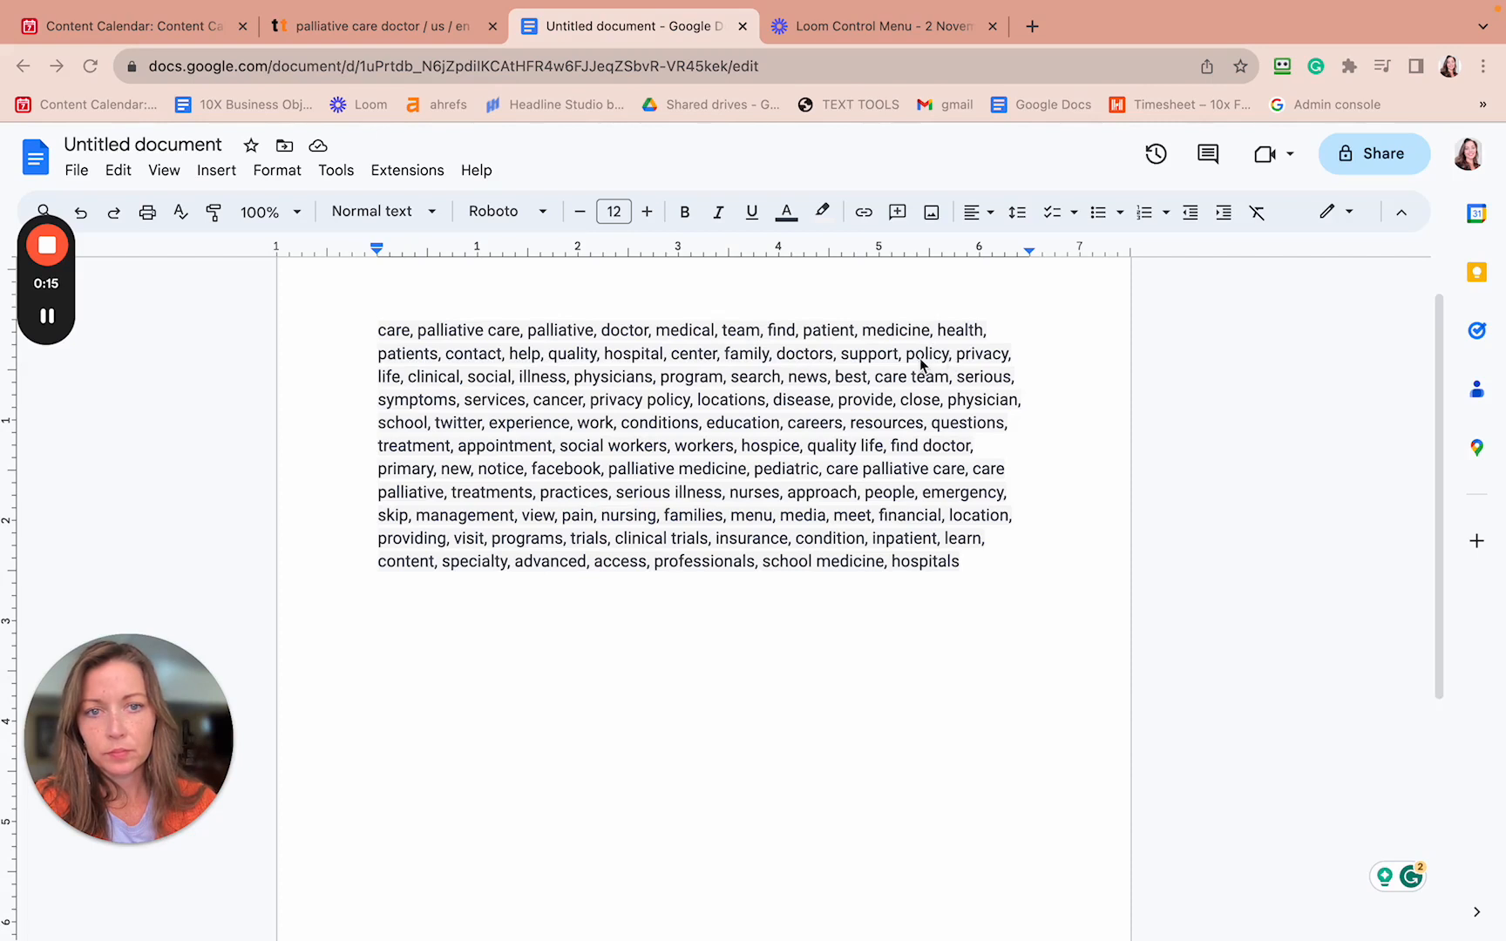
drag(907, 355, 1015, 358)
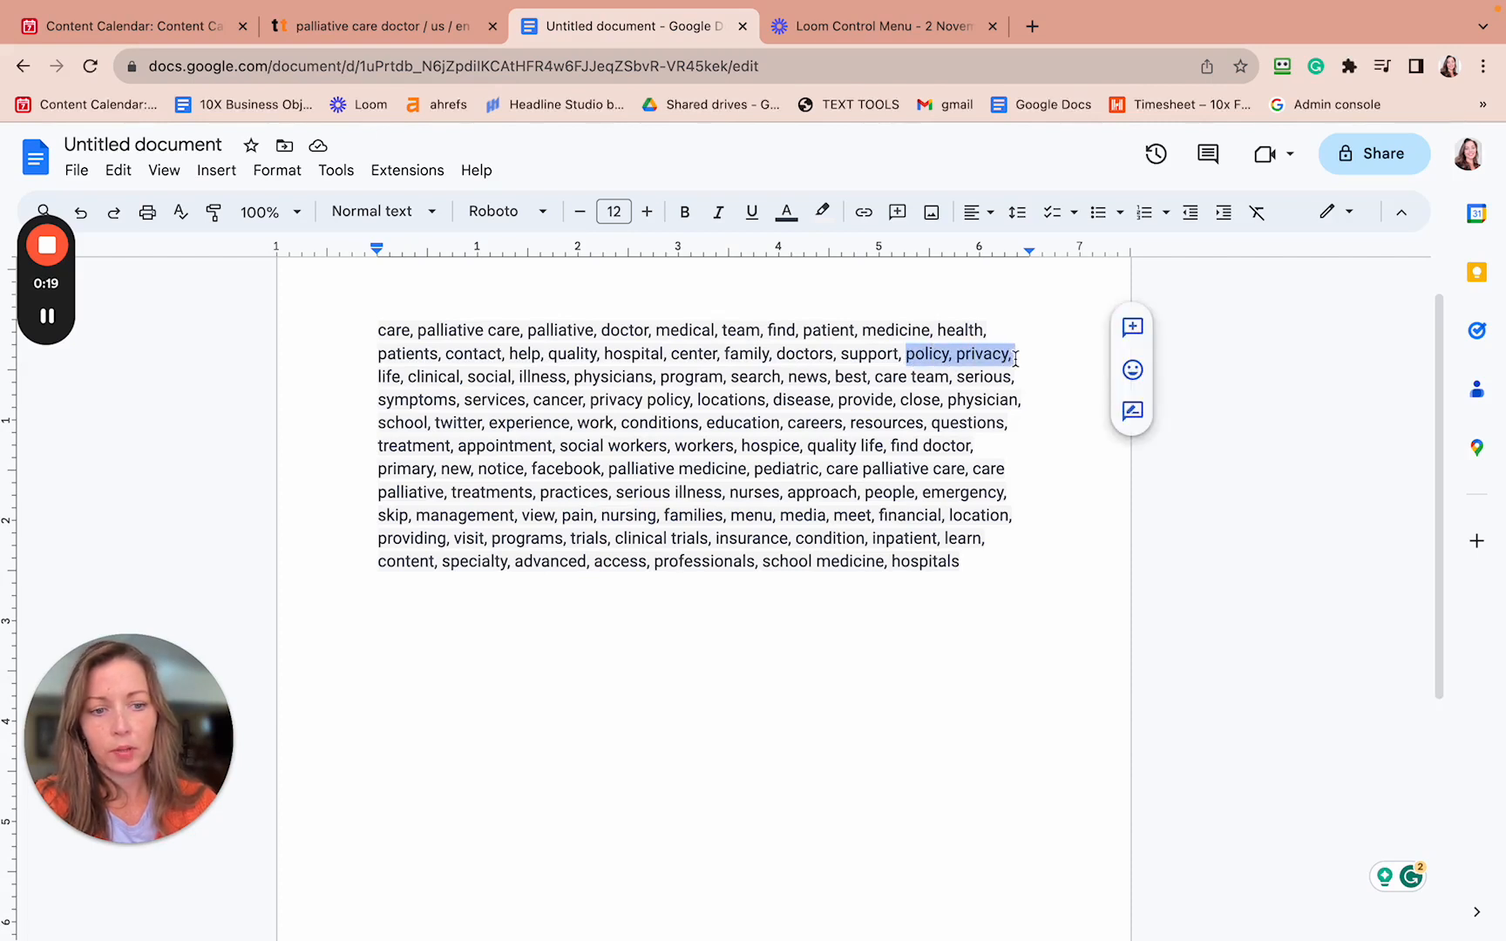
key(BackSpace)
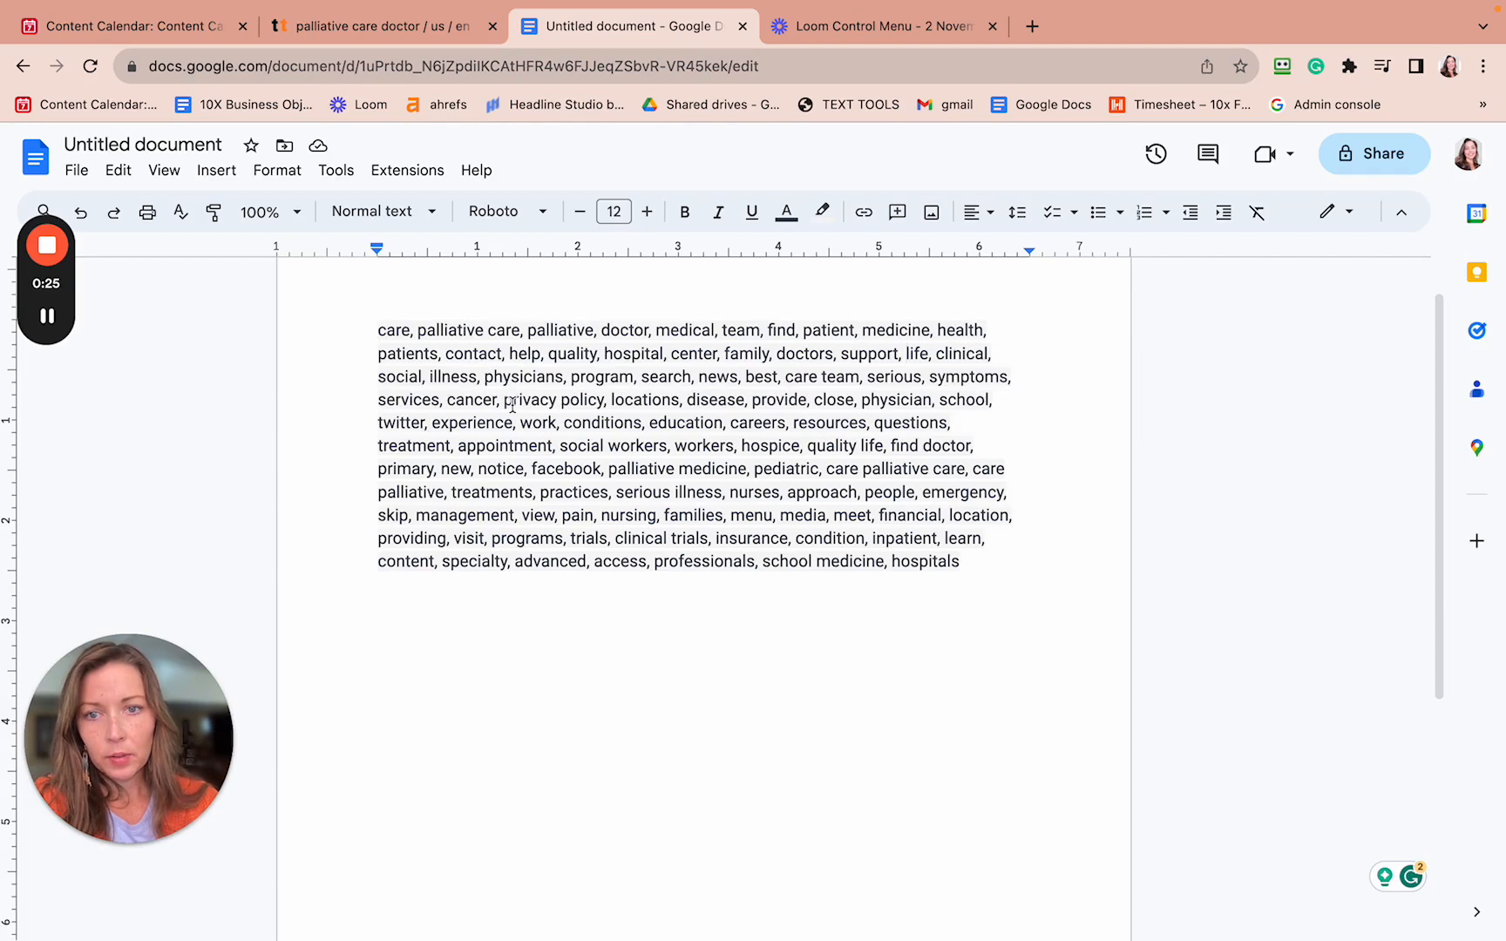
drag(504, 400, 611, 398)
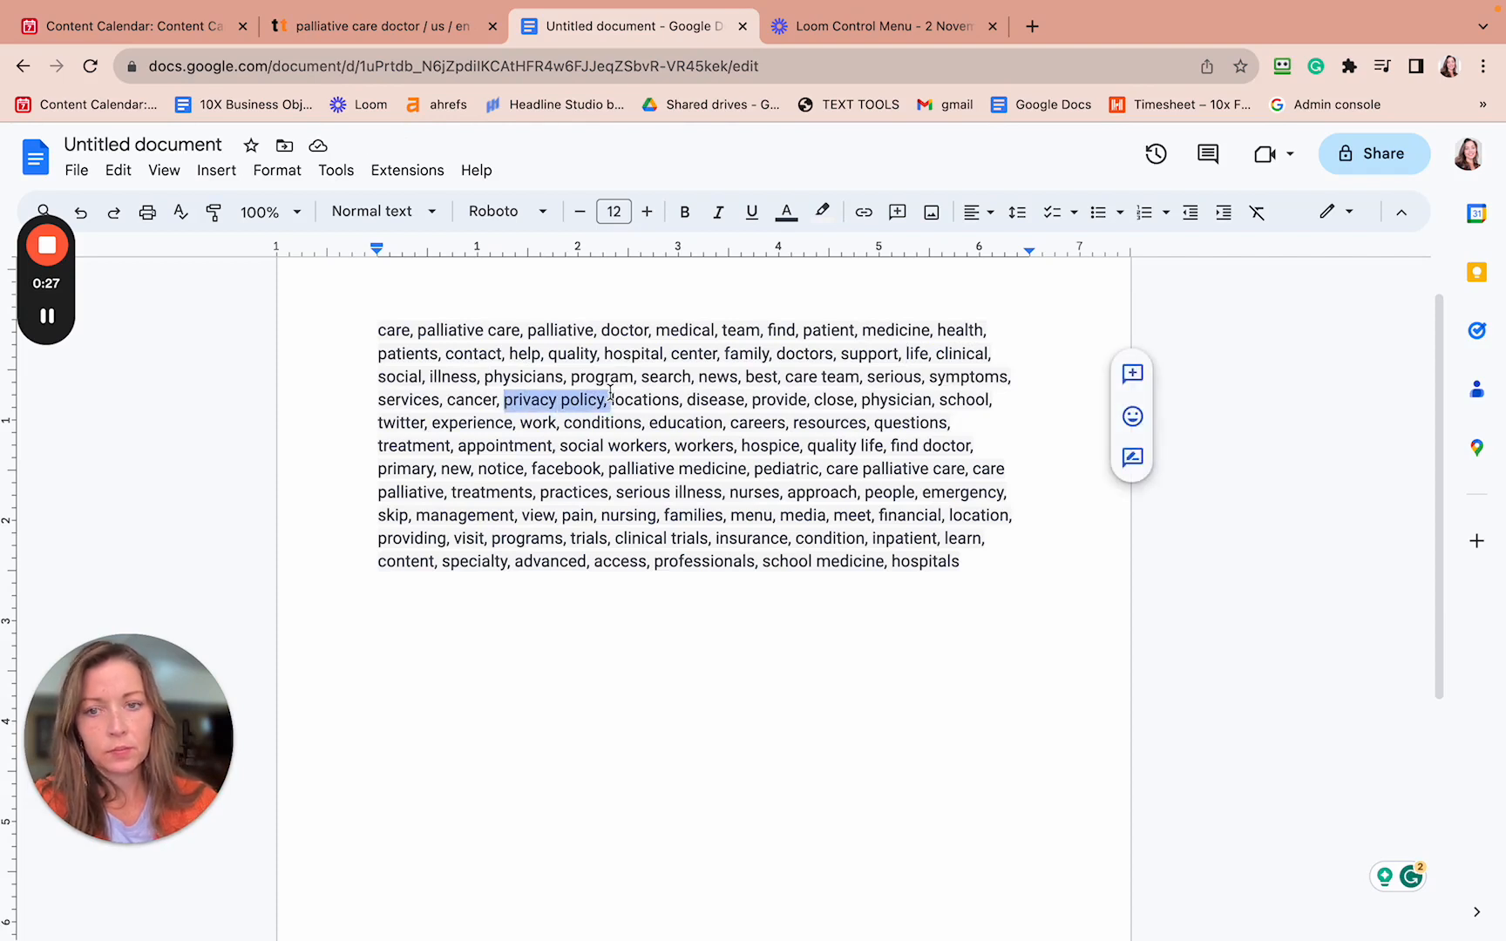
key(BackSpace)
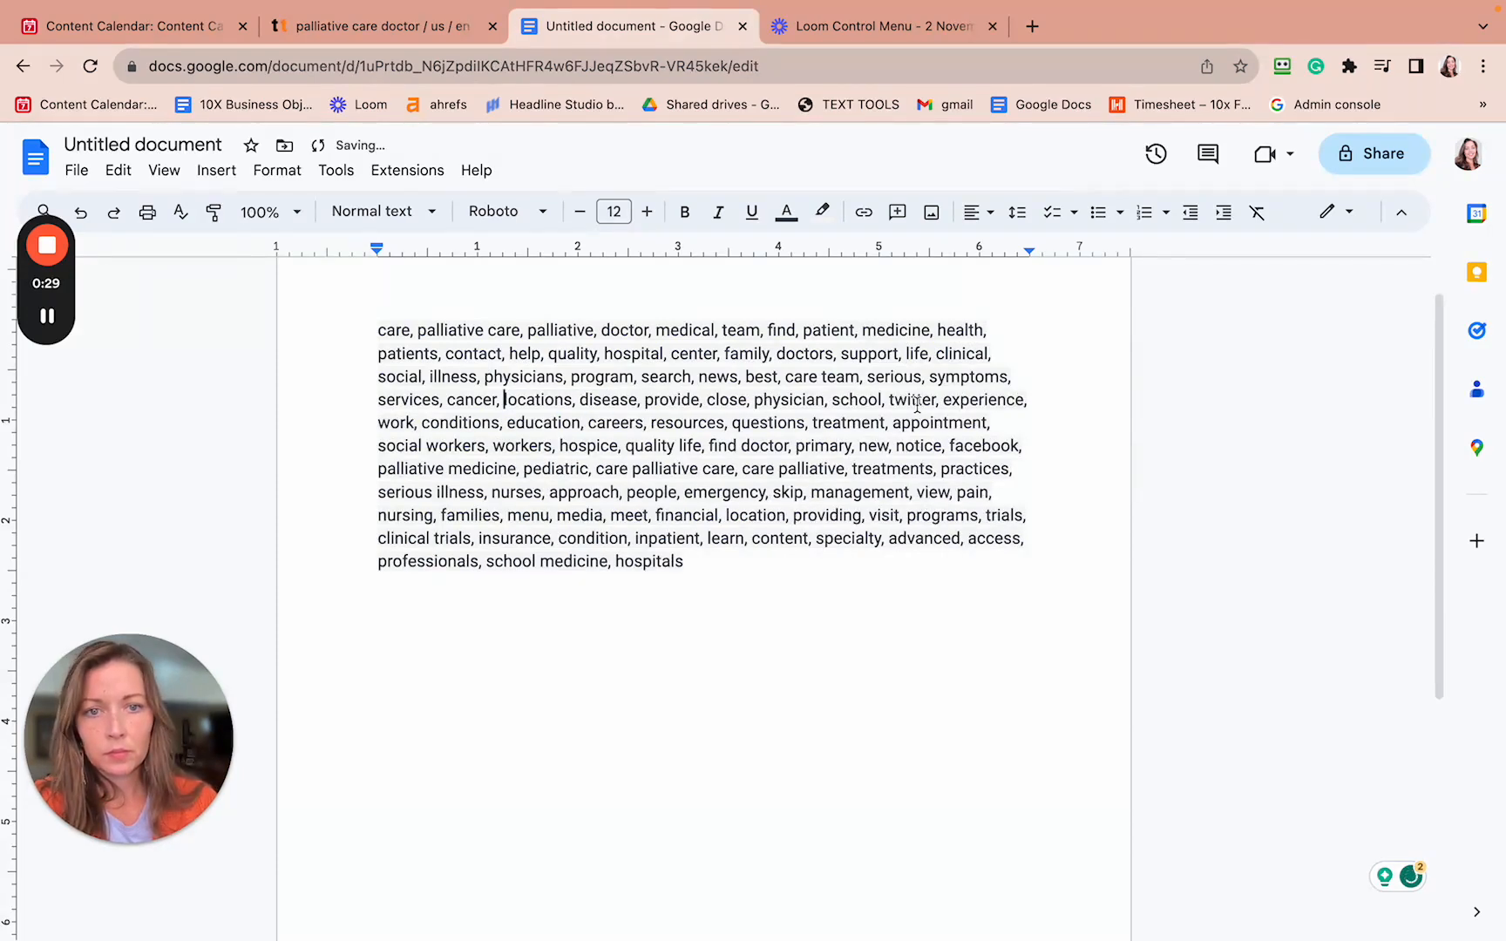
- Delete twitter, school and facebook from the semantic word list
drag(889, 403, 947, 403)
key(BackSpace)
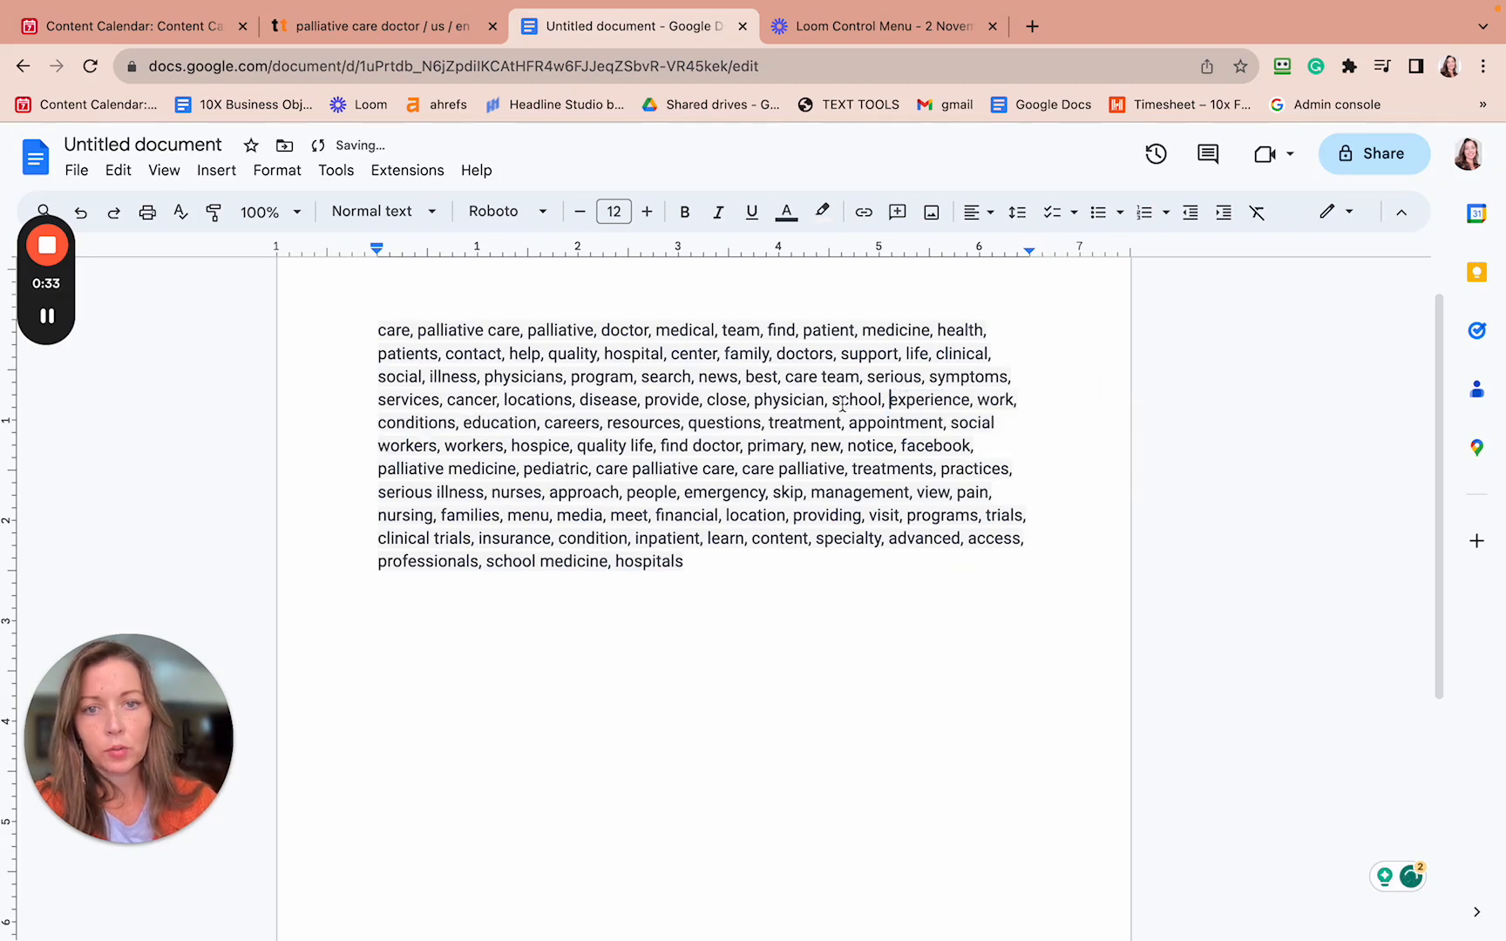
click(838, 401)
drag(842, 400, 891, 401)
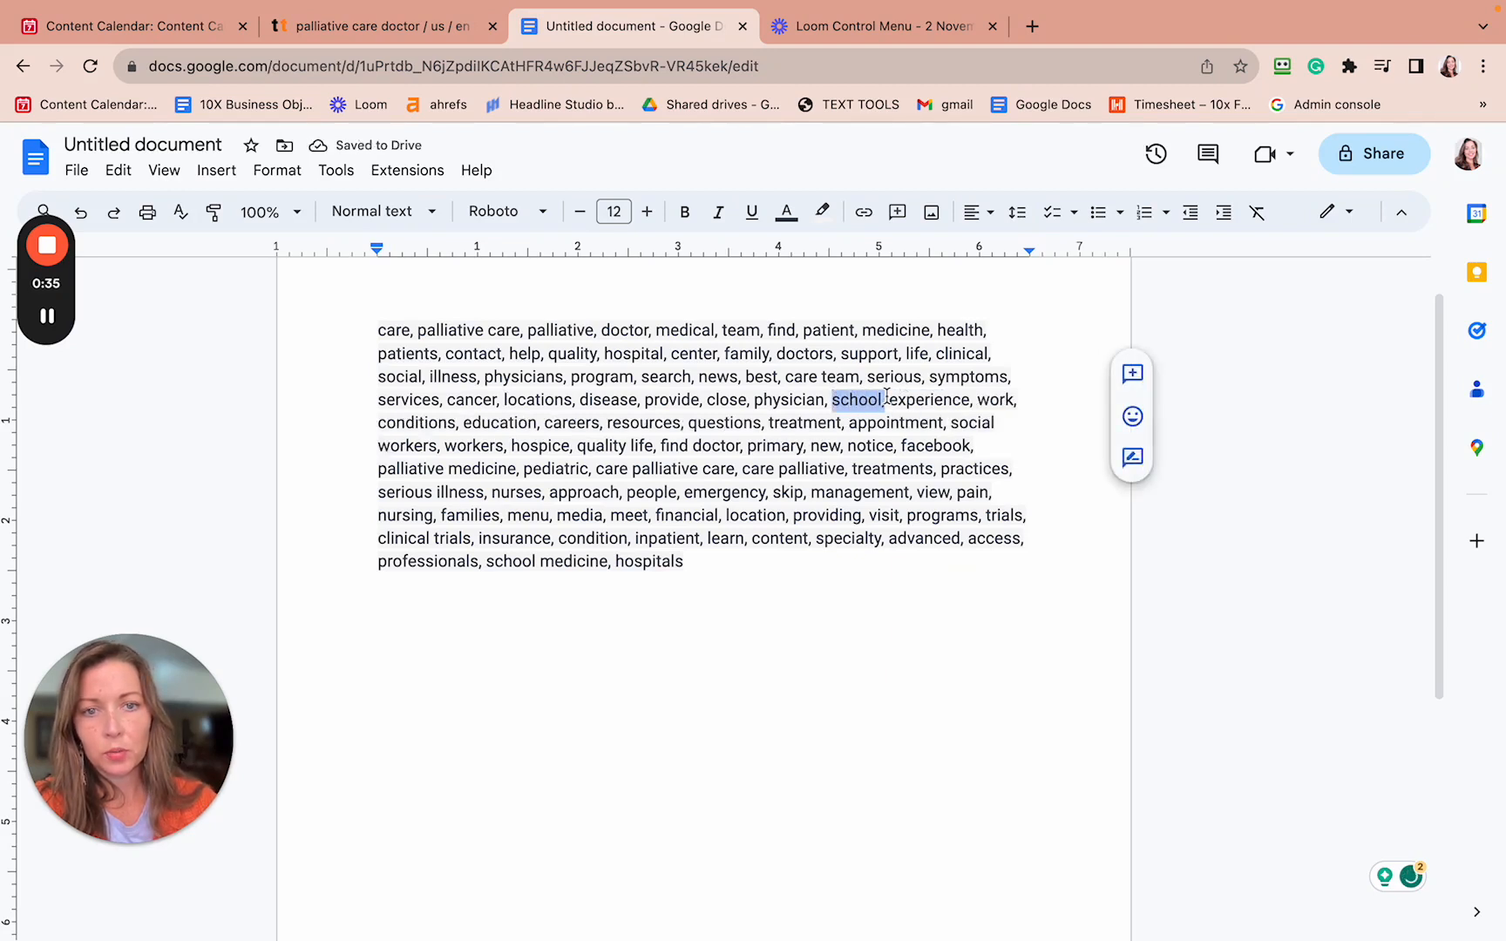
key(BackSpace)
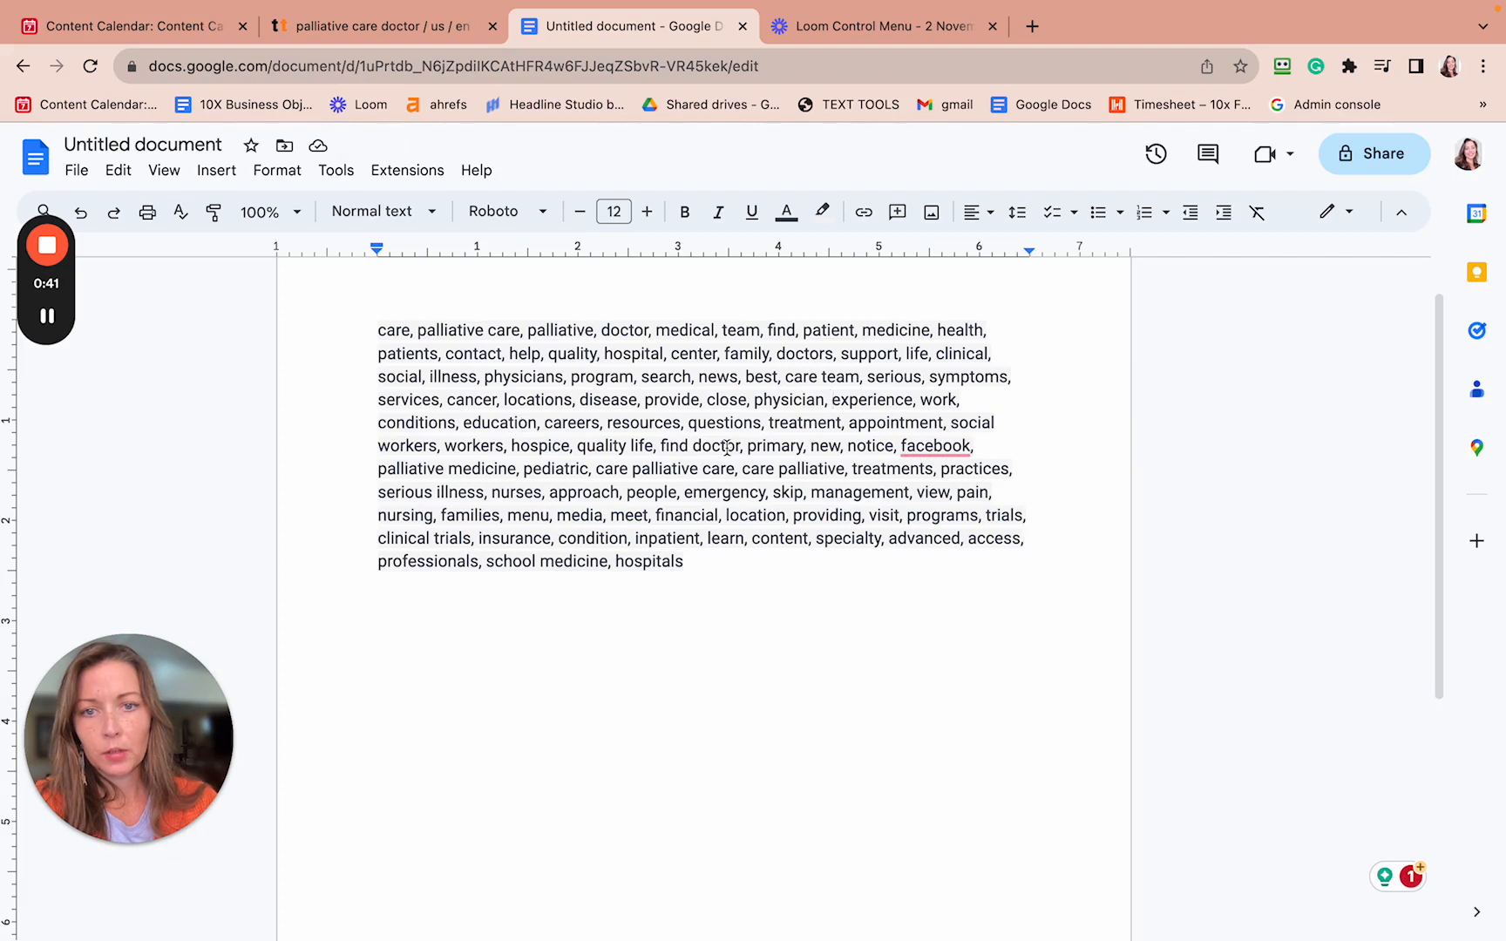
mouse_move(900, 447)
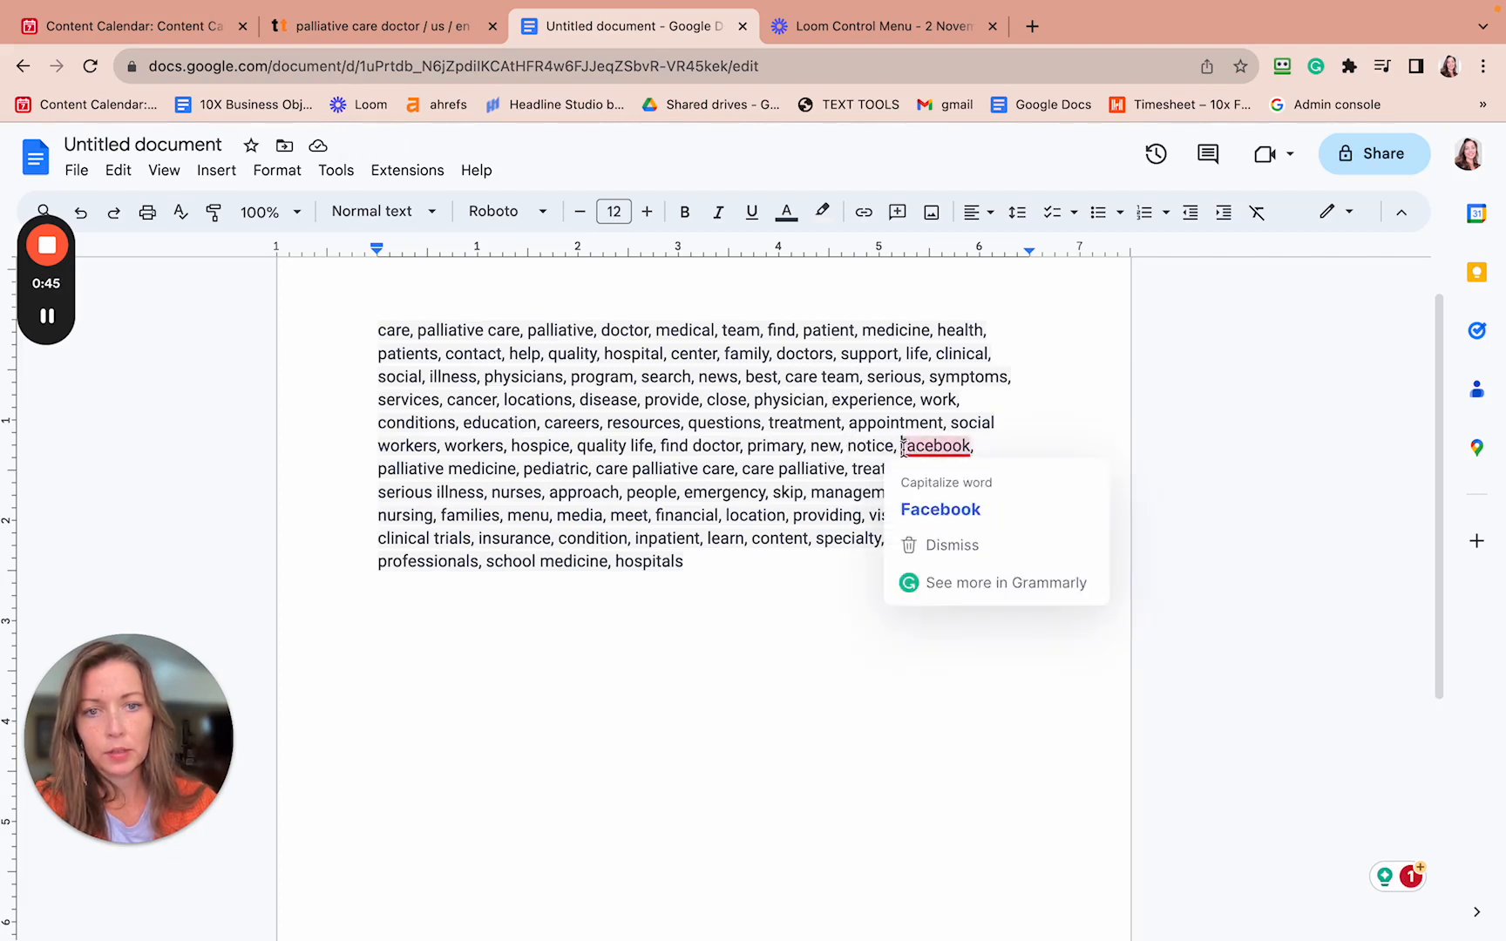
drag(903, 448, 994, 453)
key(BackSpace)
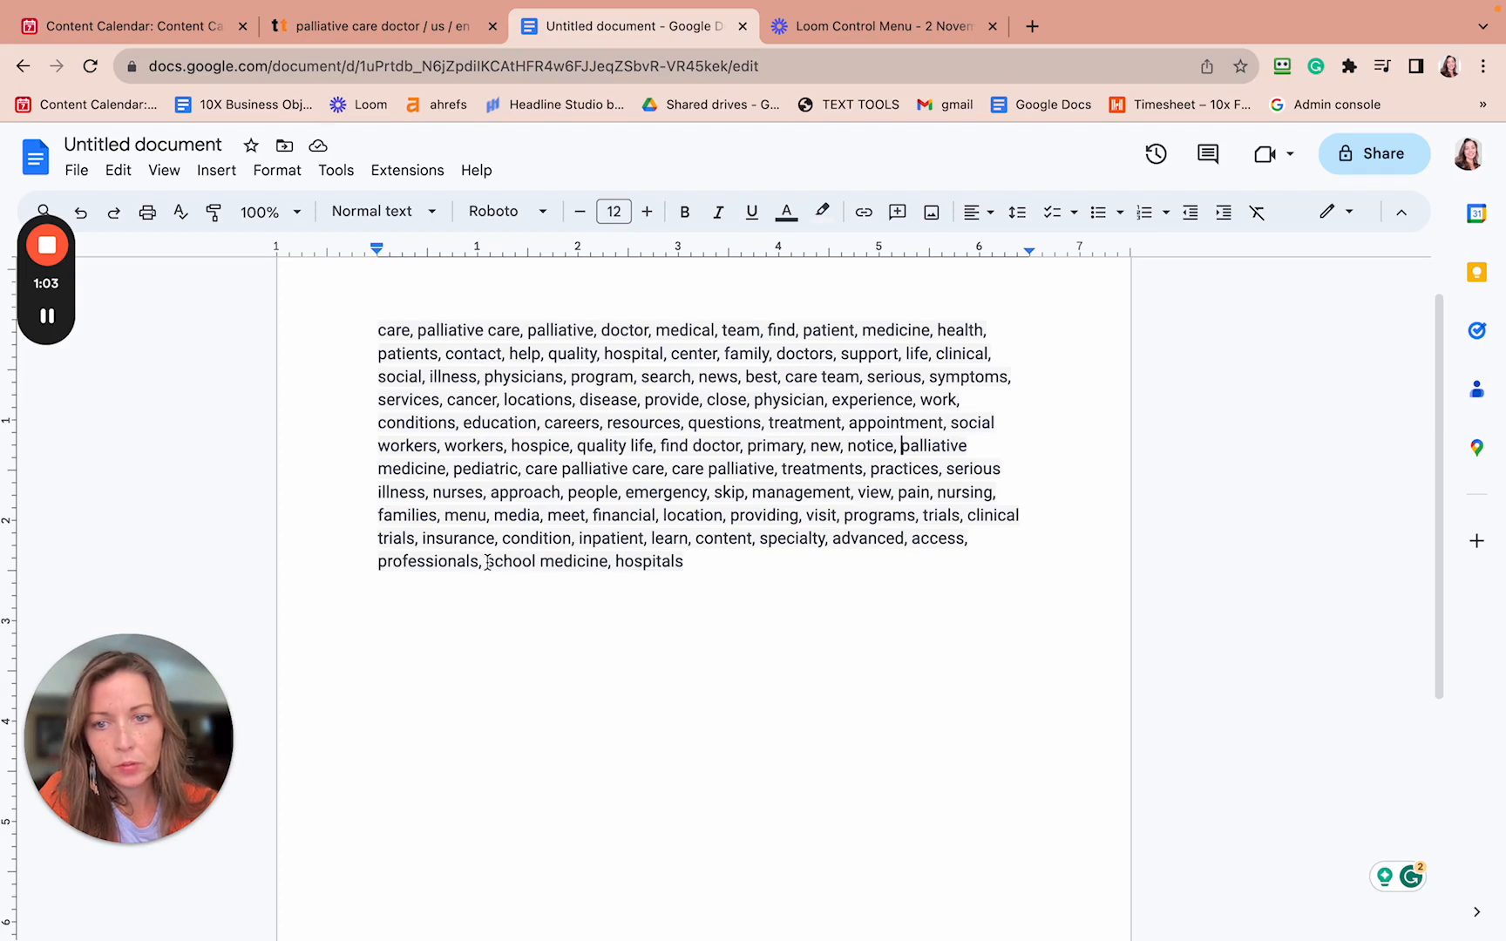
- Delete 'school medicine', 'menu', 'media', 'search' and 'news' from the semantic keyword list
drag(485, 562, 610, 564)
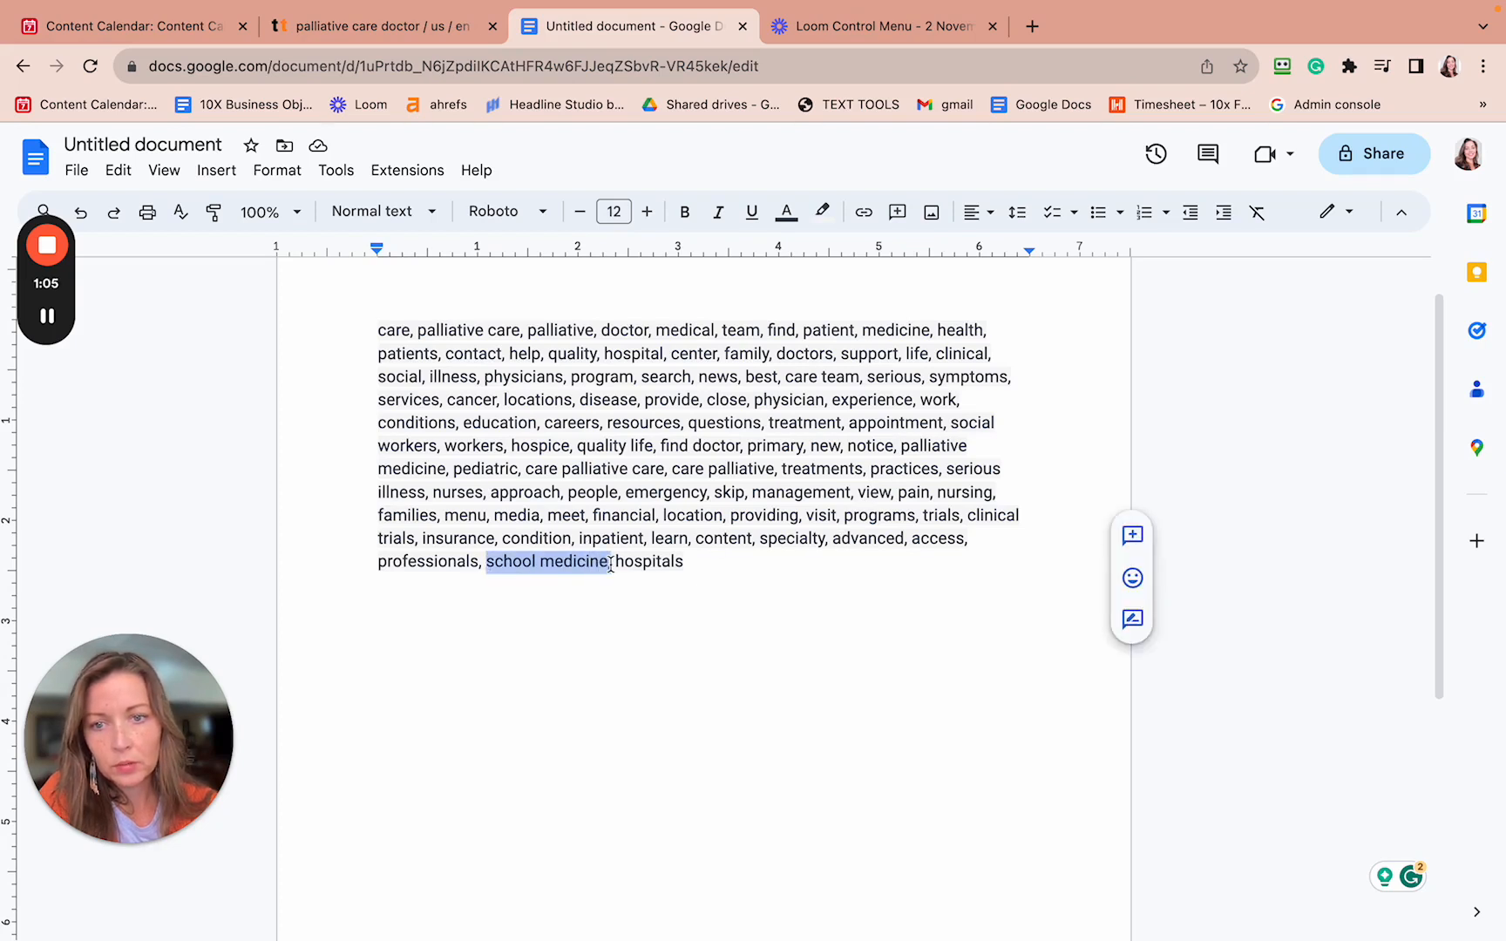
key(BackSpace)
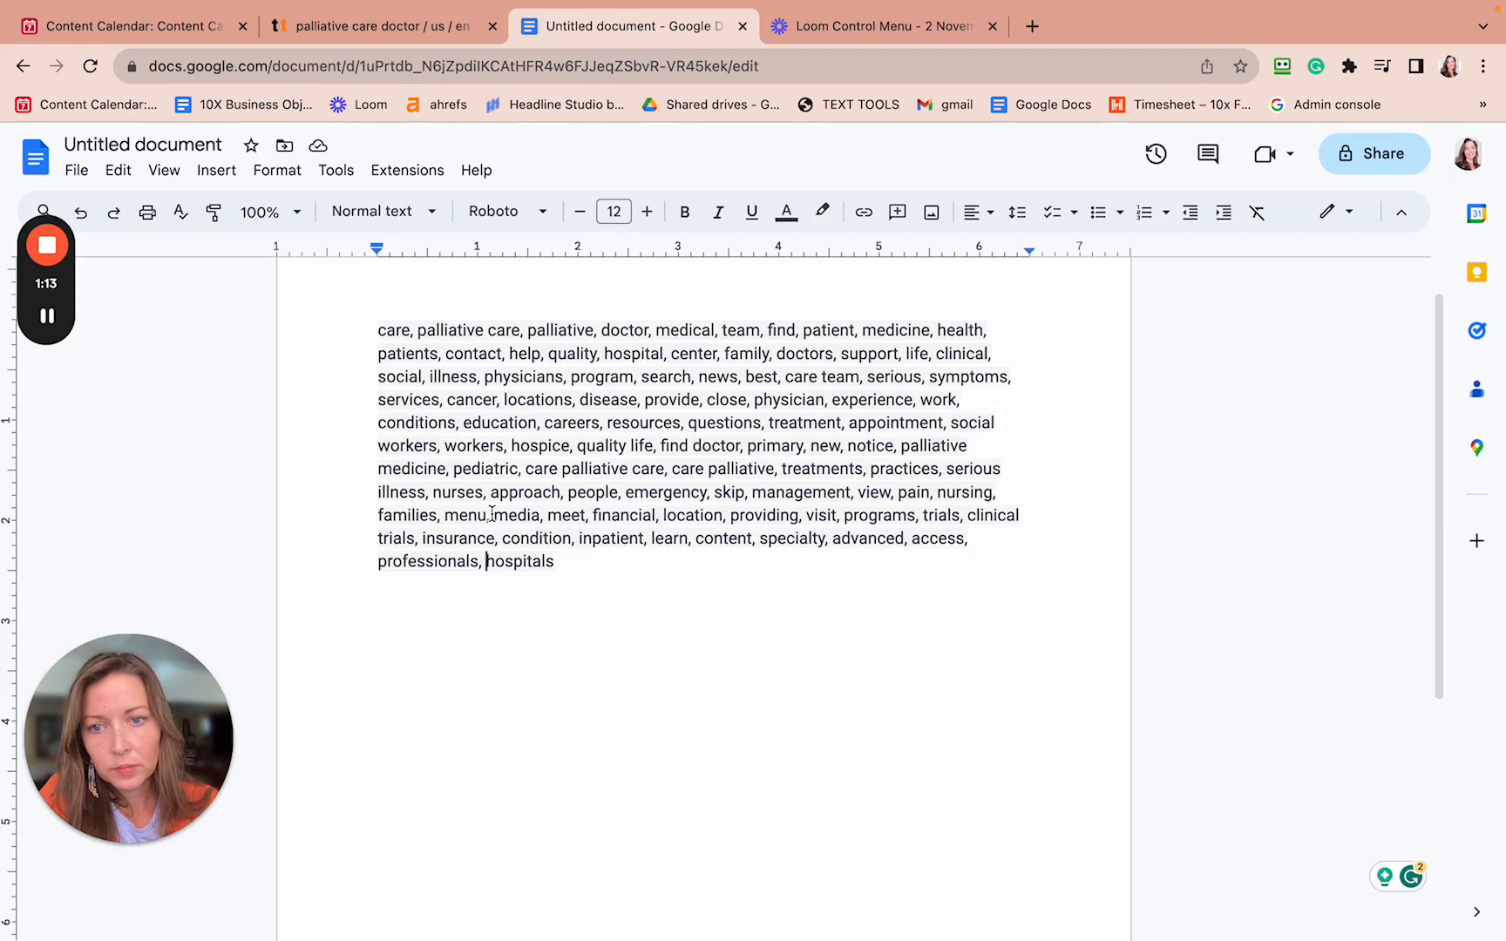
drag(445, 515, 547, 521)
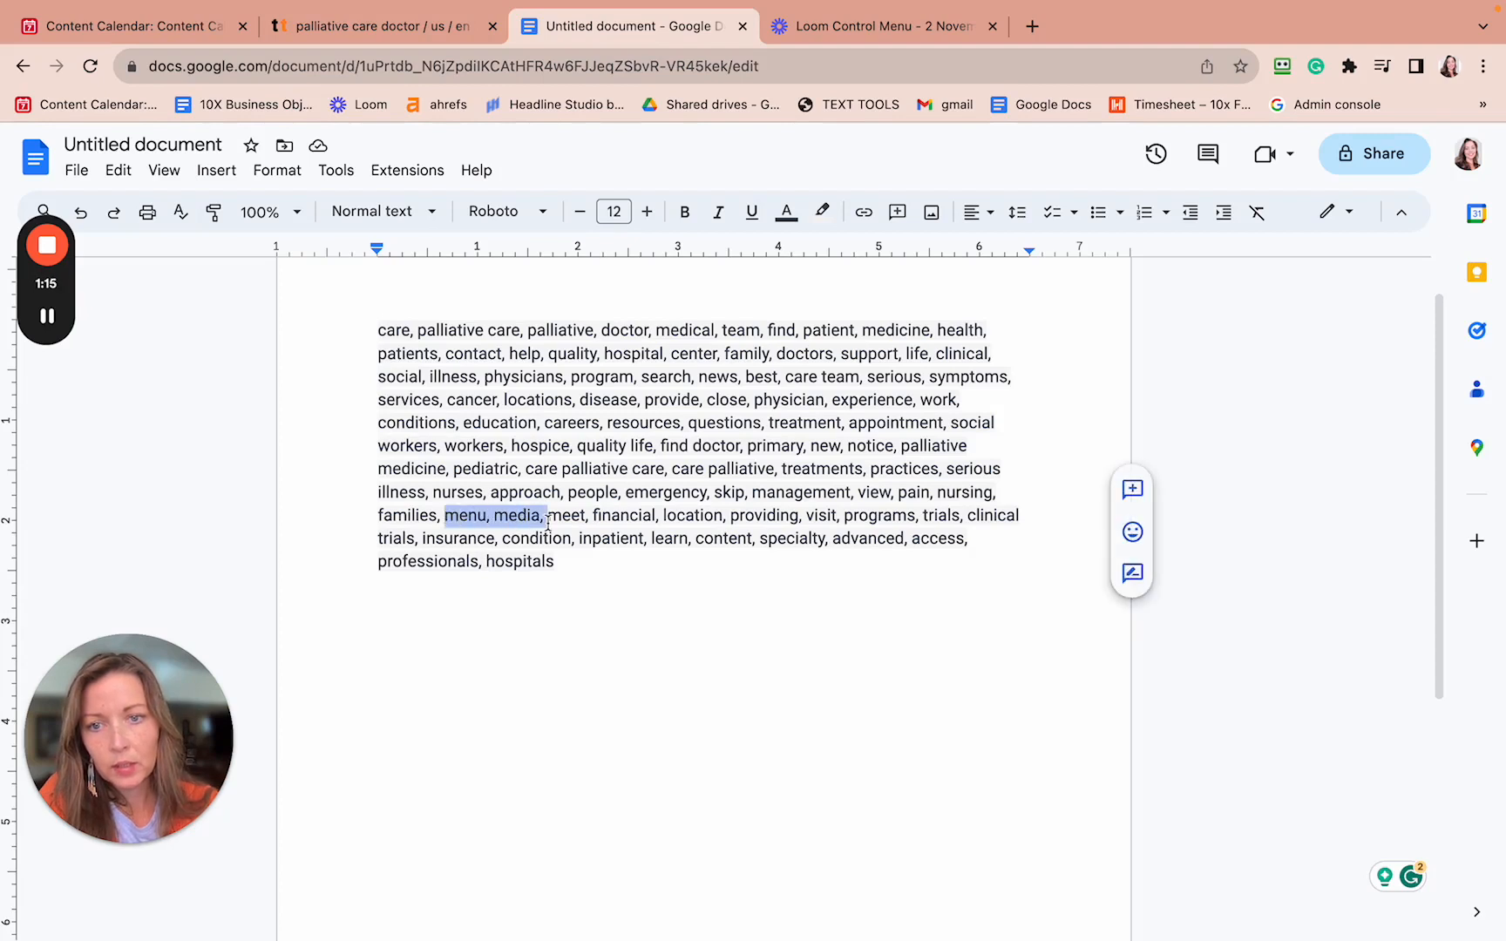
key(BackSpace)
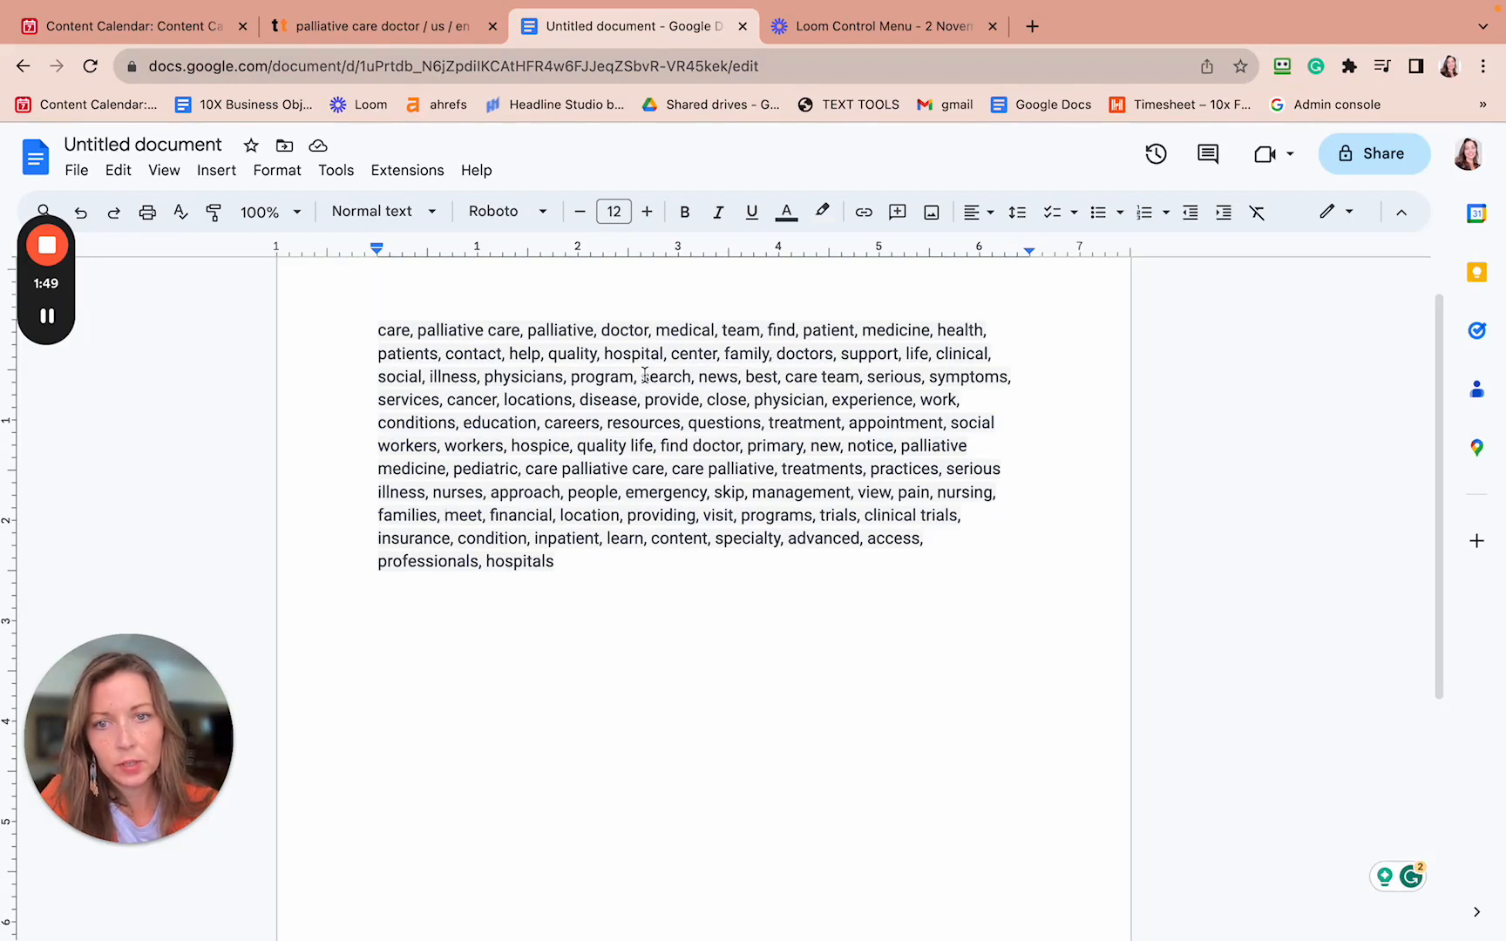
drag(641, 376, 699, 377)
key(BackSpace)
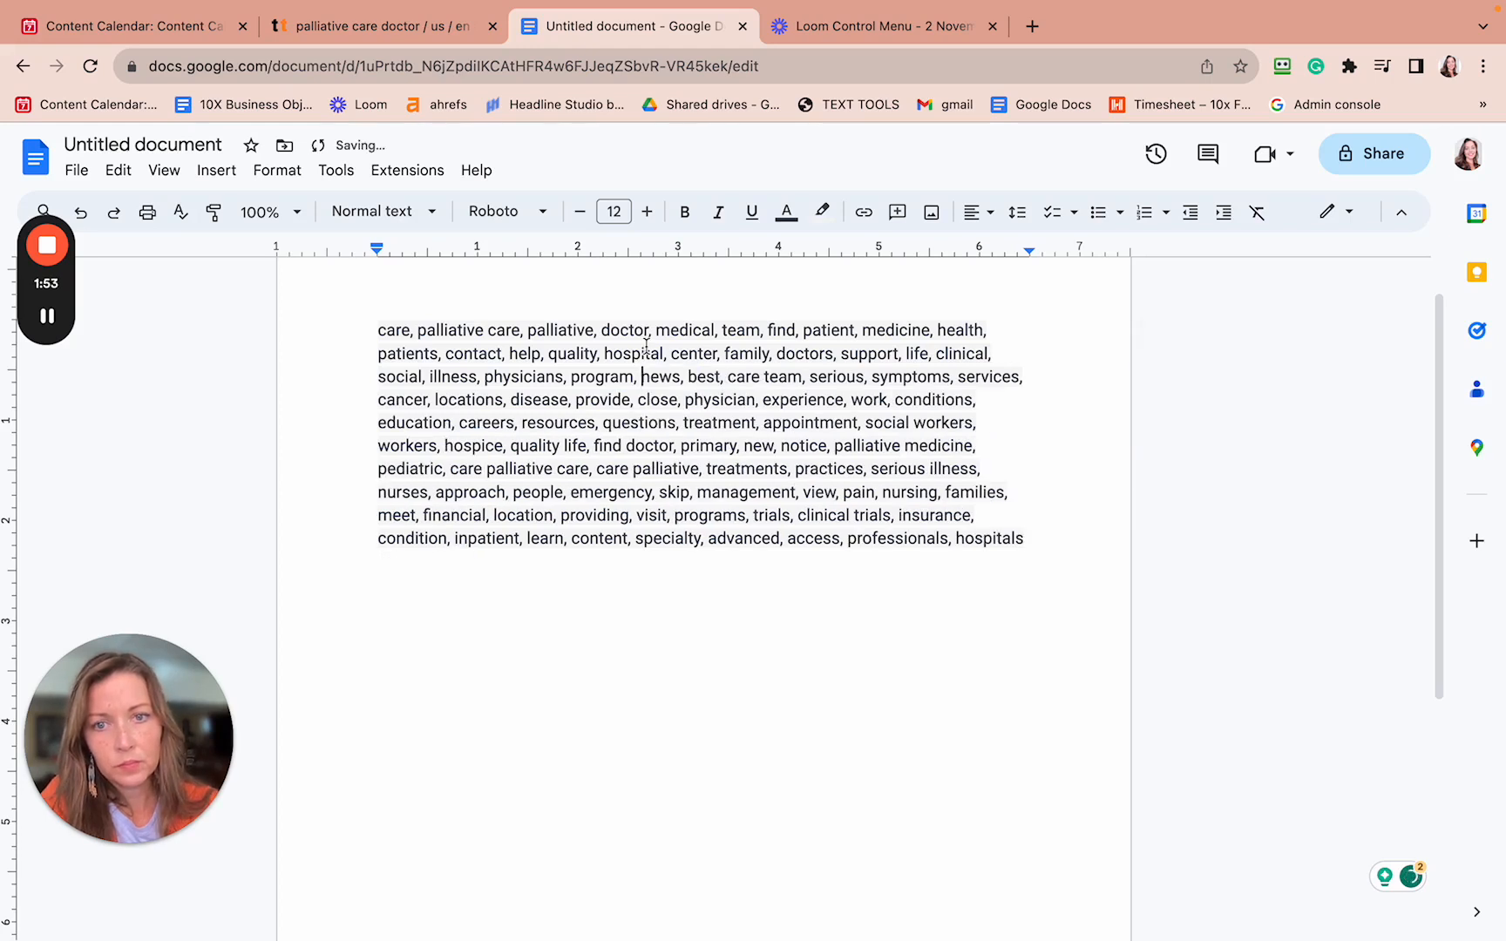
drag(644, 373, 684, 373)
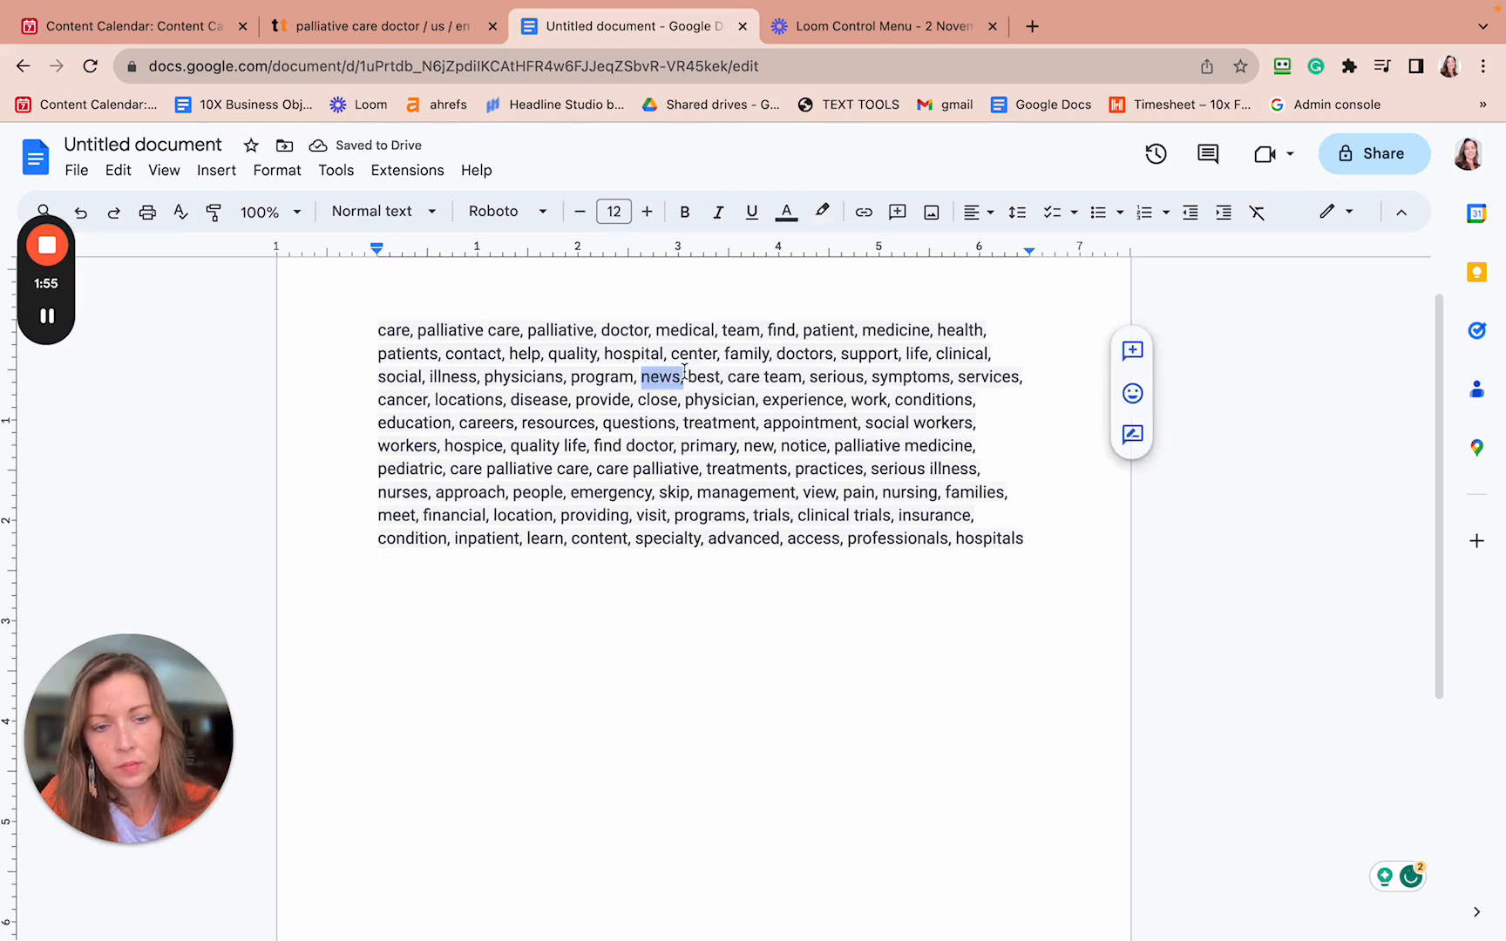
key(BackSpace)
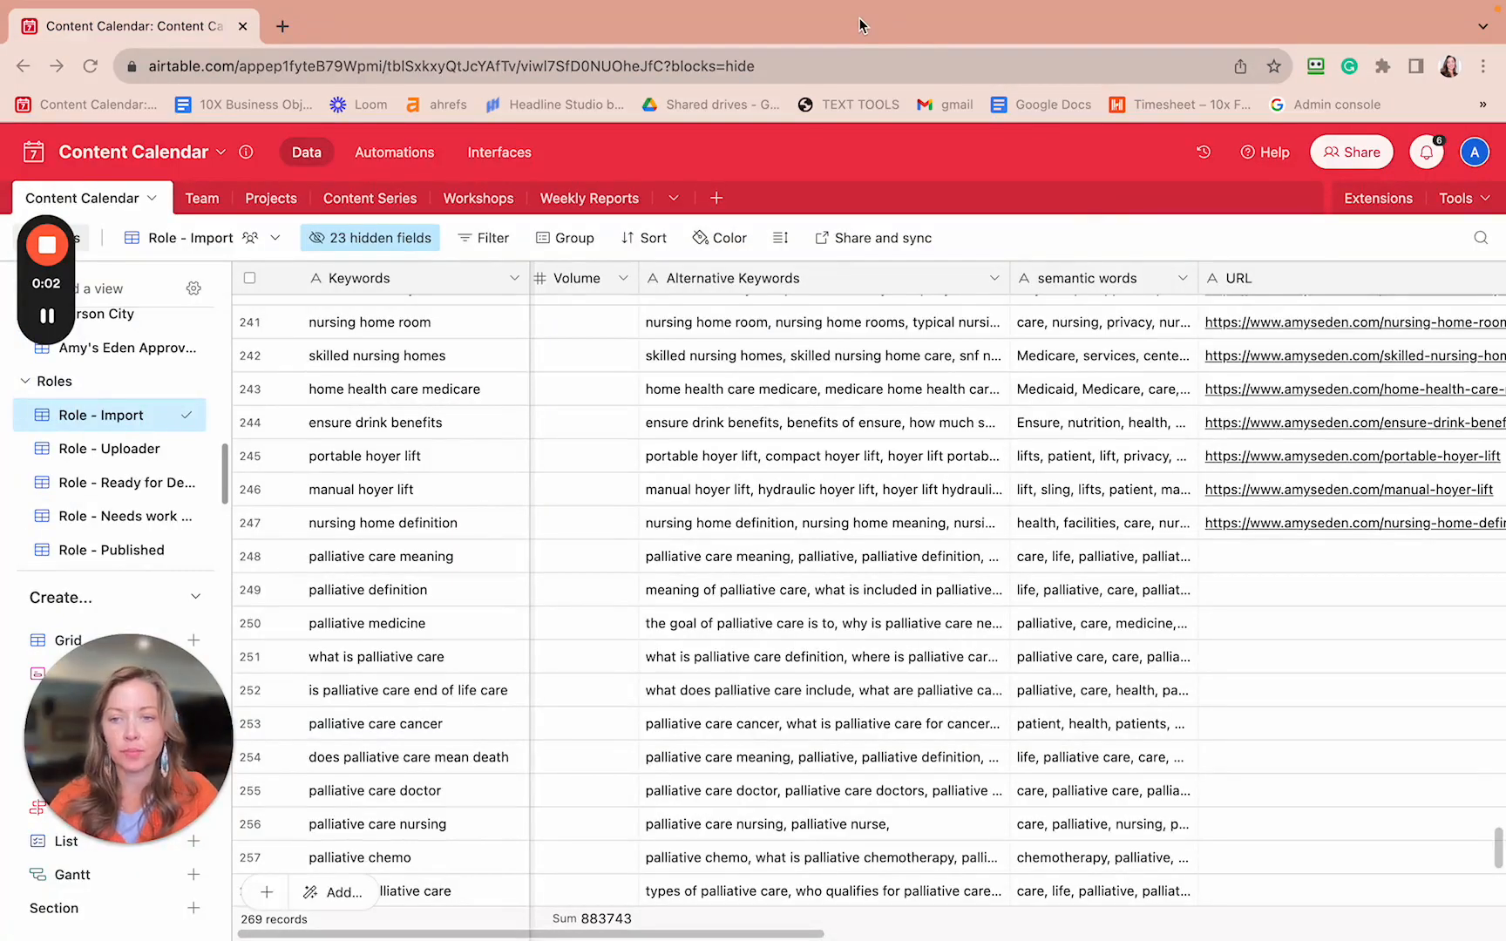
- Open Asana task 8 'Airtable populated and readied for Zapier' and review its subtasks and description link
key(ctrl+Left)
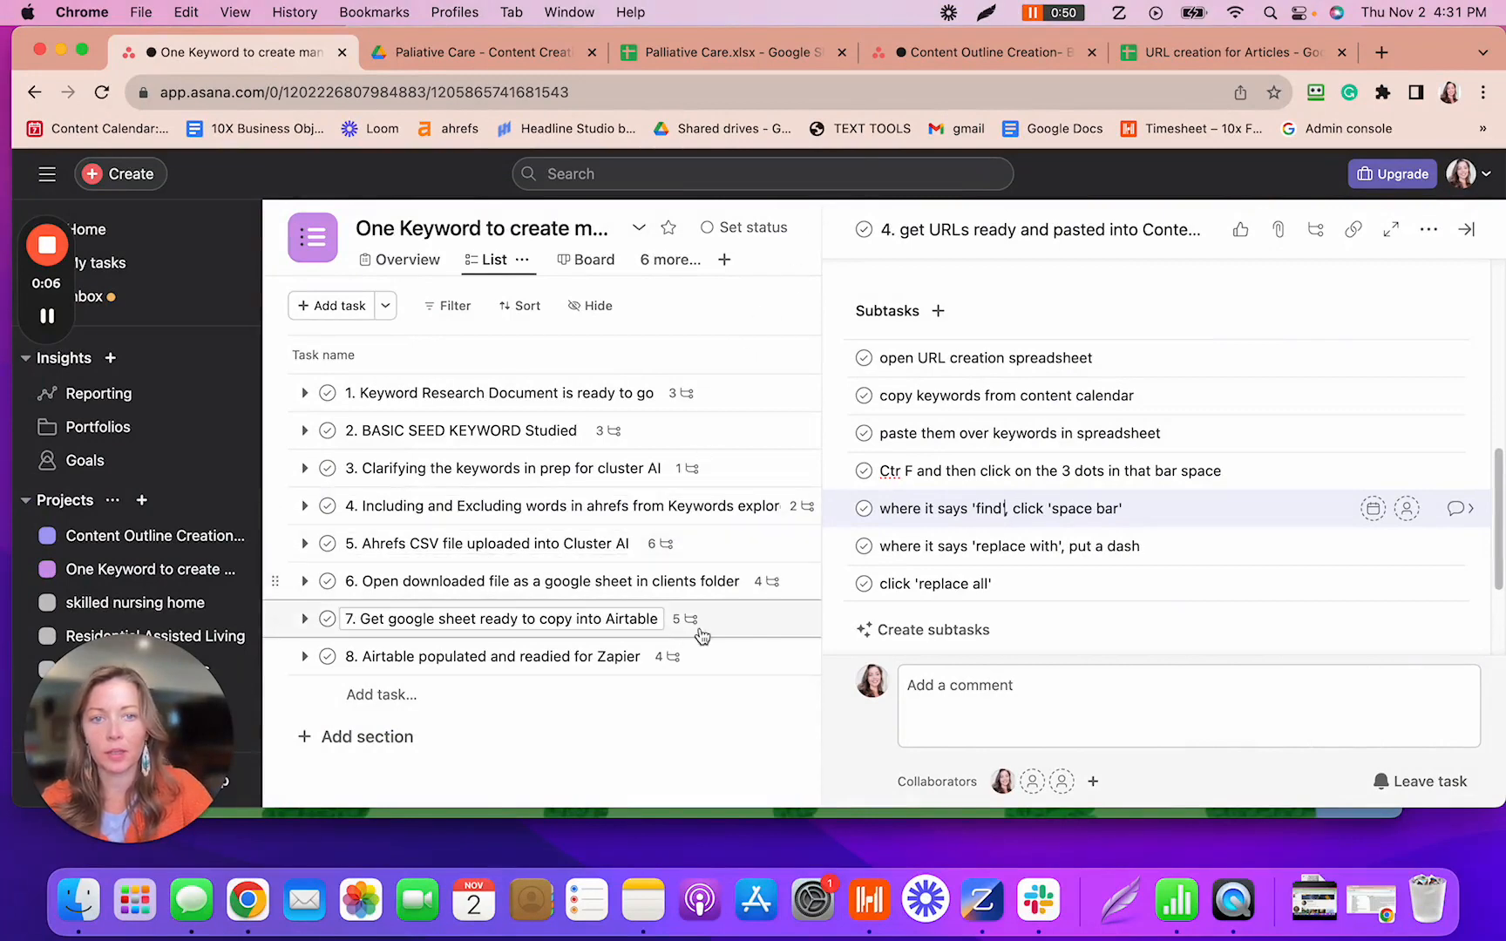
click(679, 656)
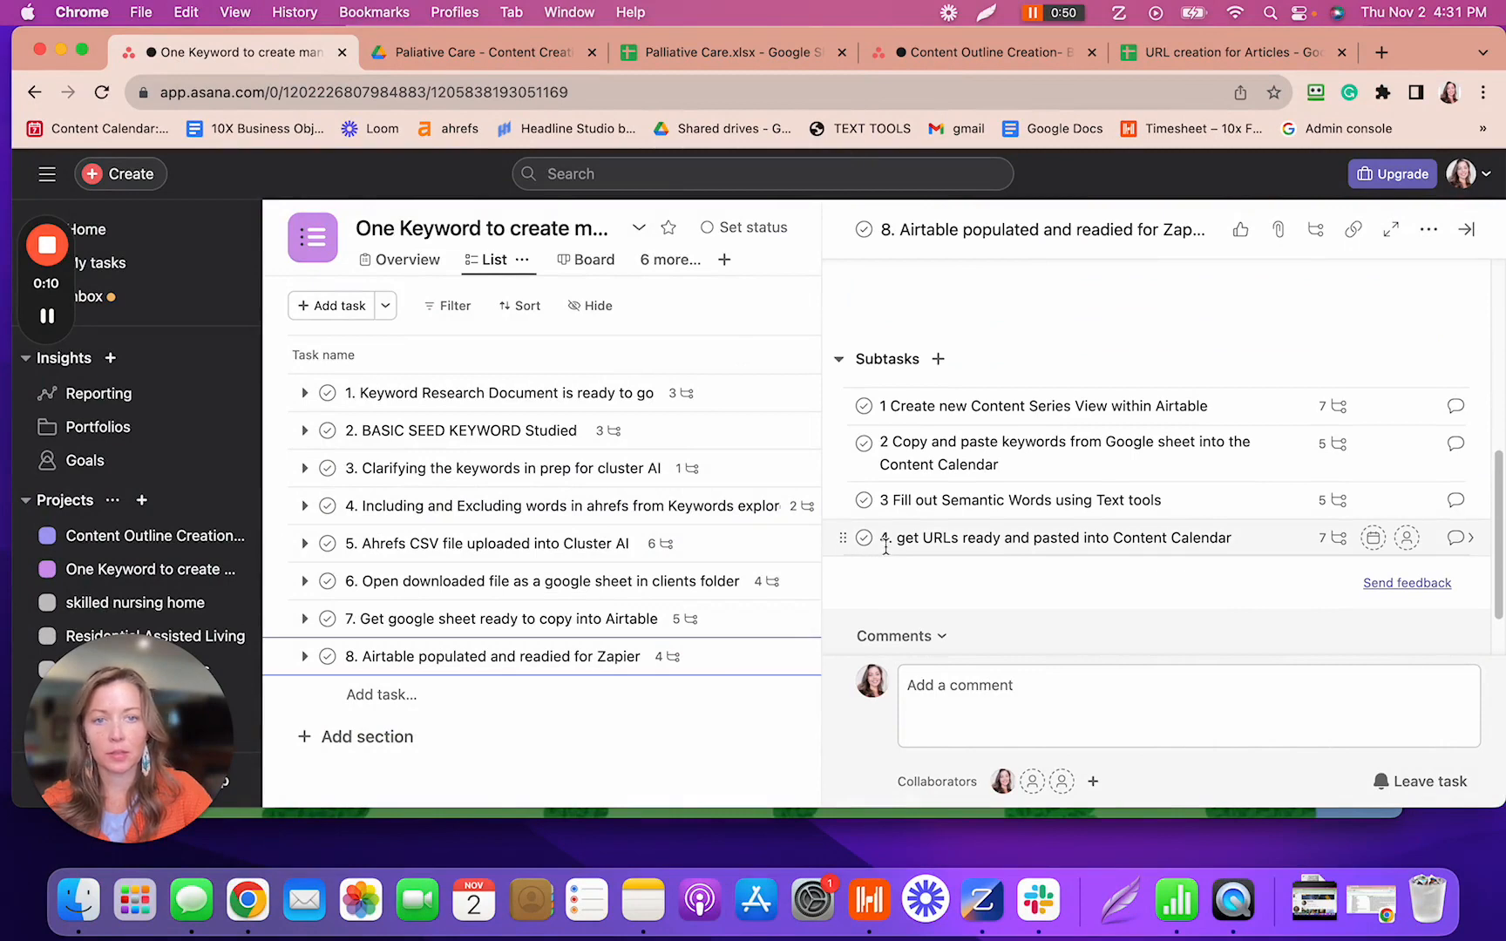
click(352, 657)
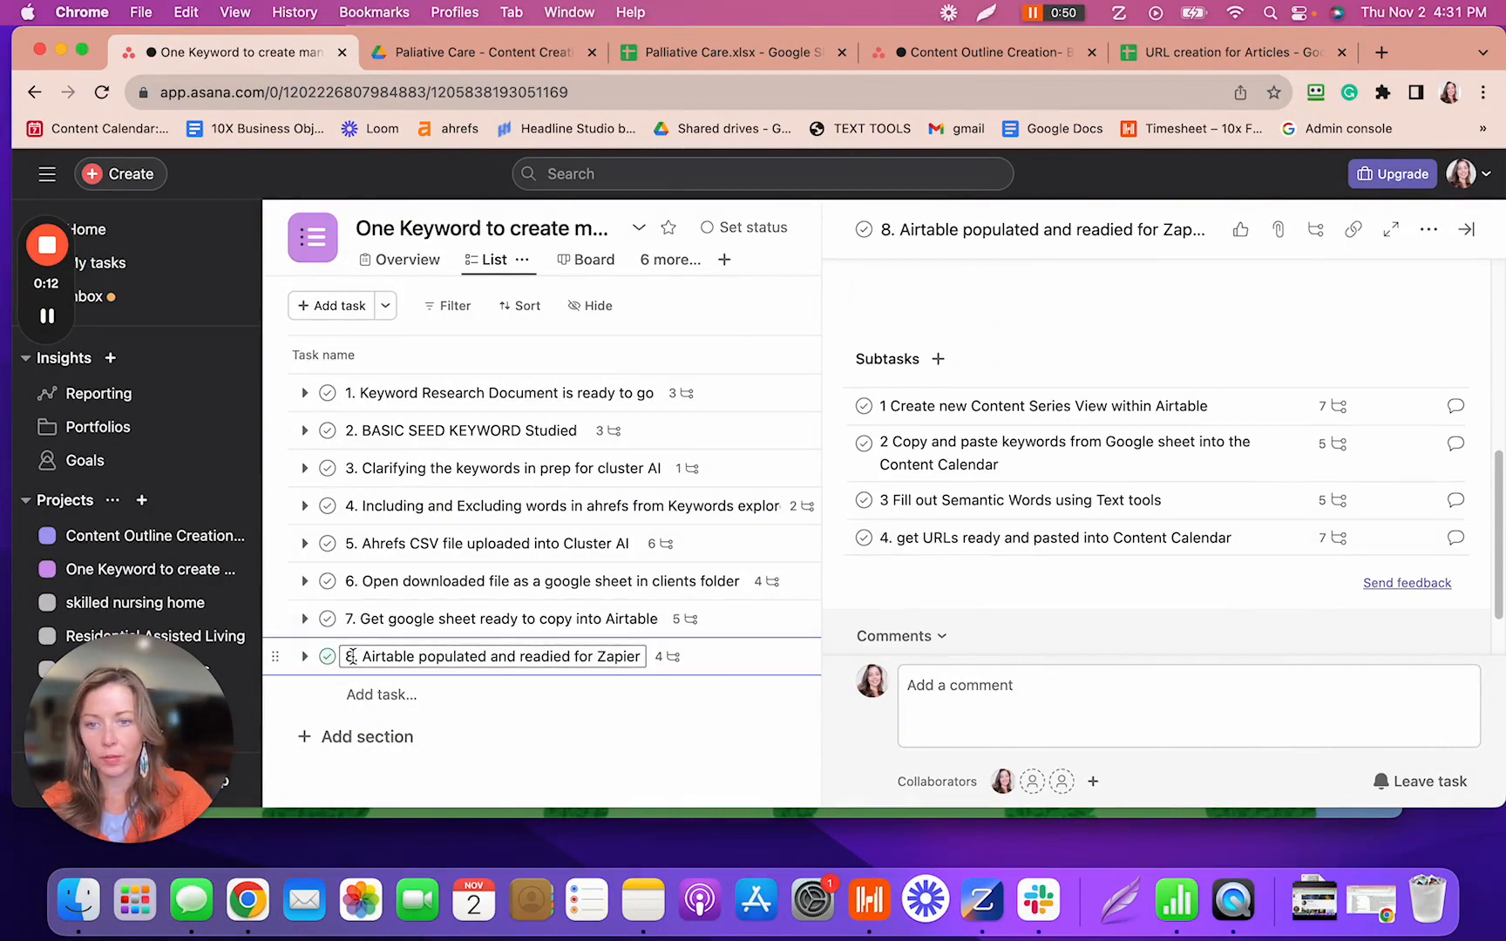
click(1332, 539)
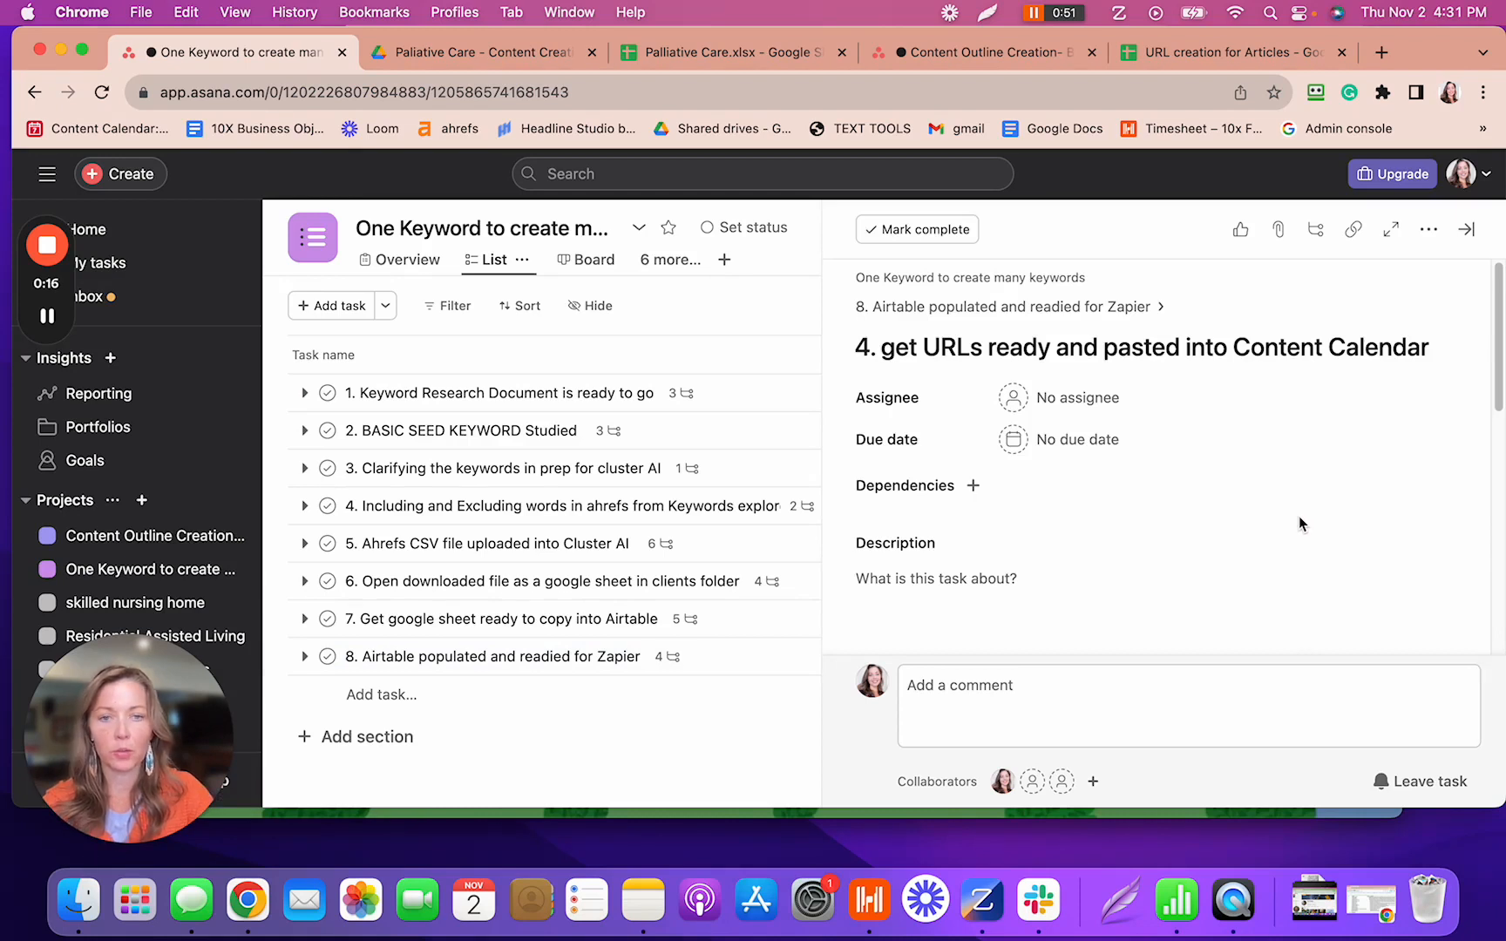
scroll(1298, 523, down, 10)
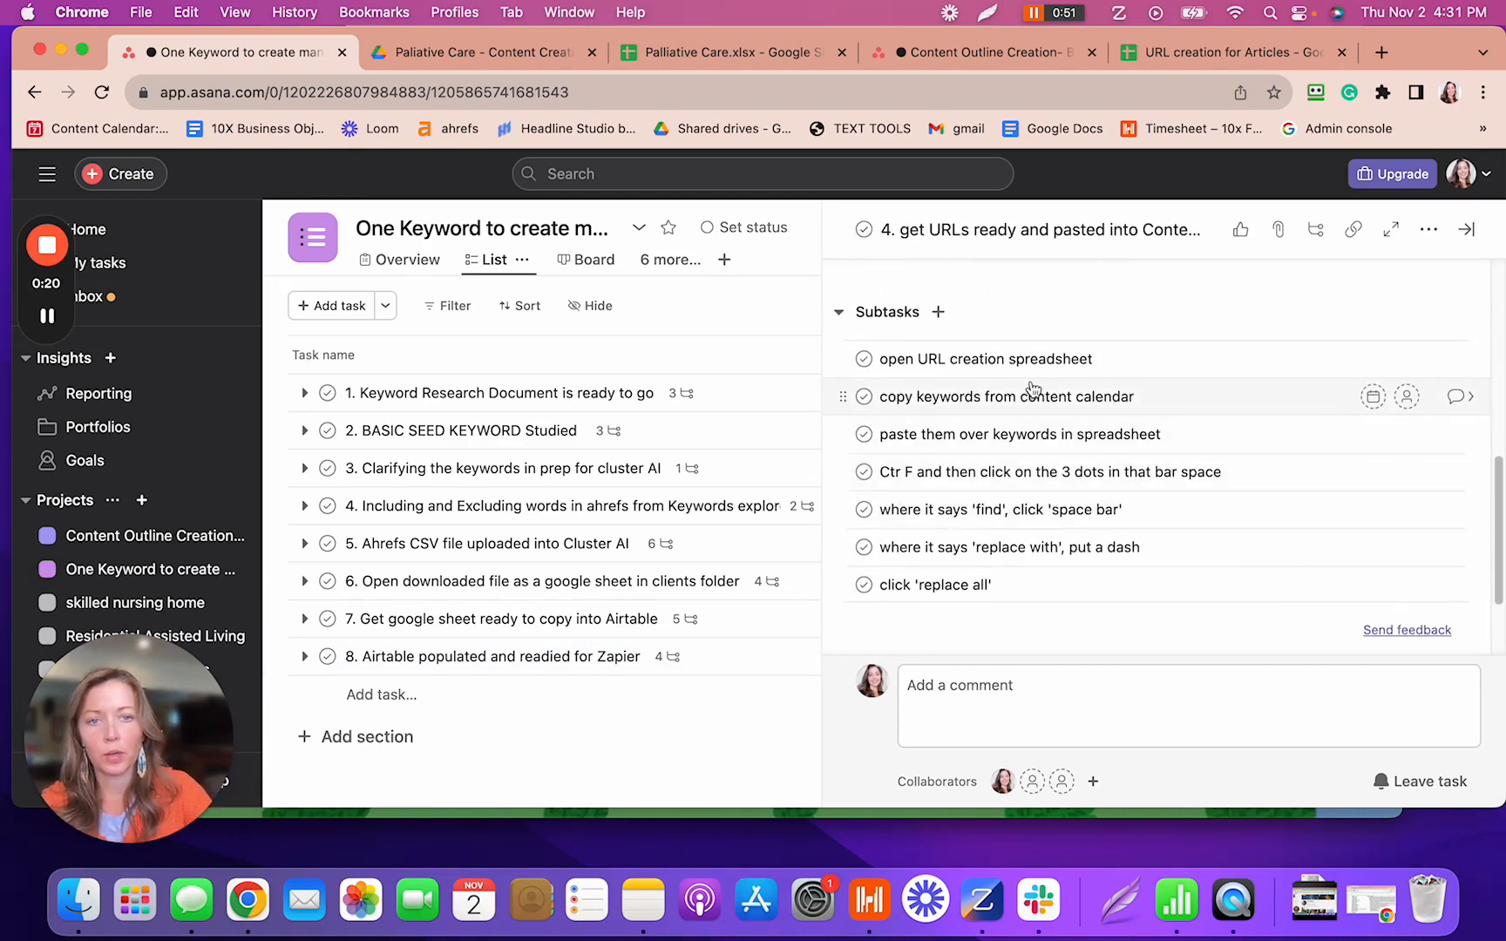
scroll(1062, 378, up, 10)
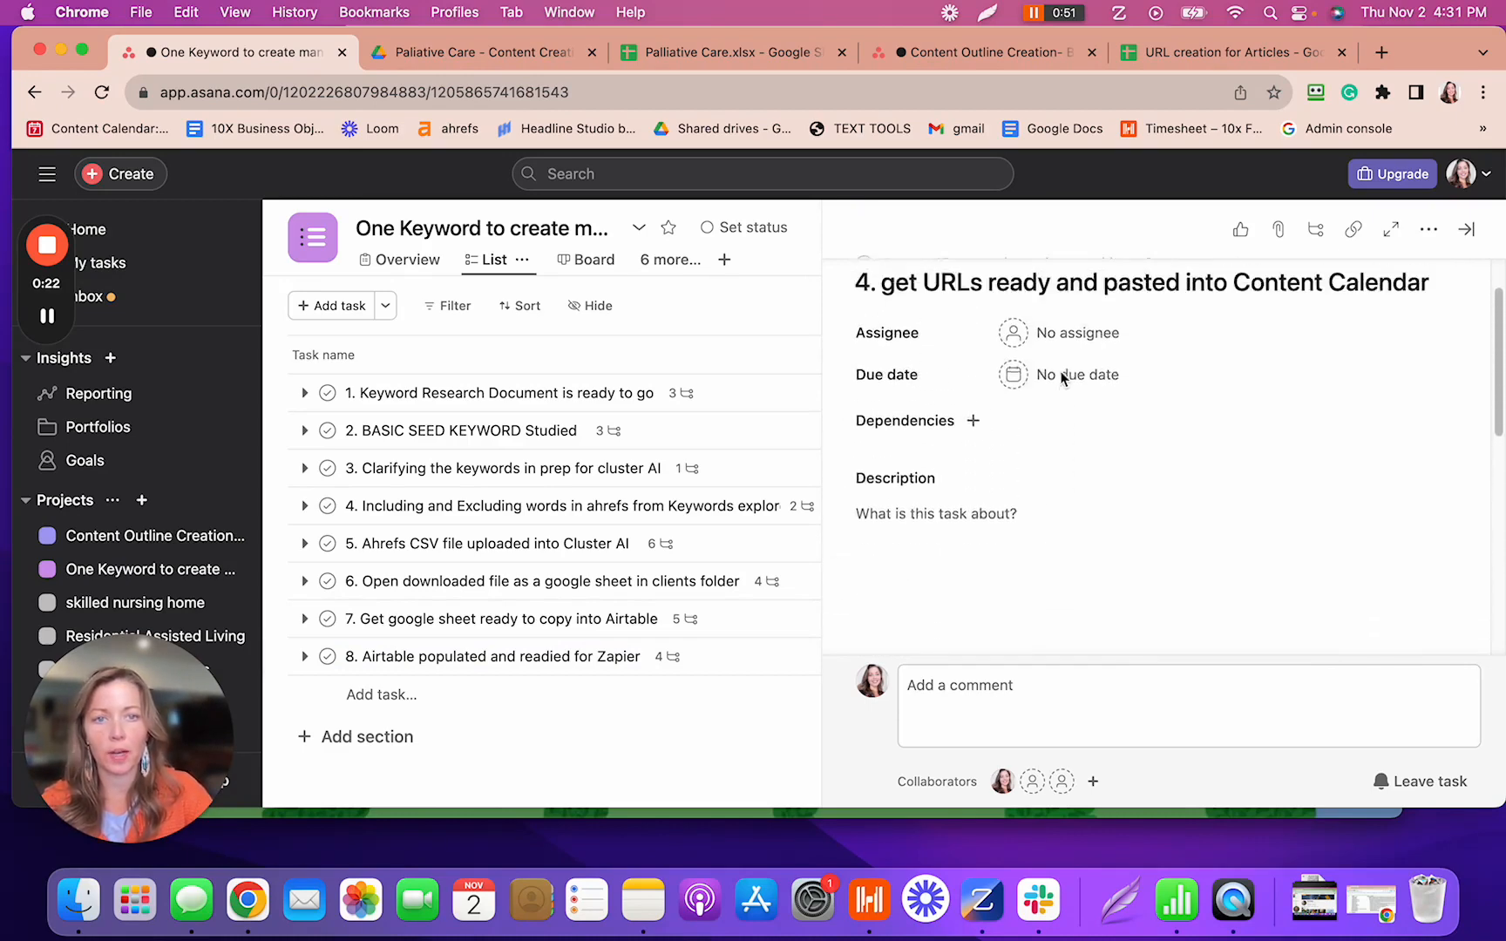
scroll(1060, 377, down, 5)
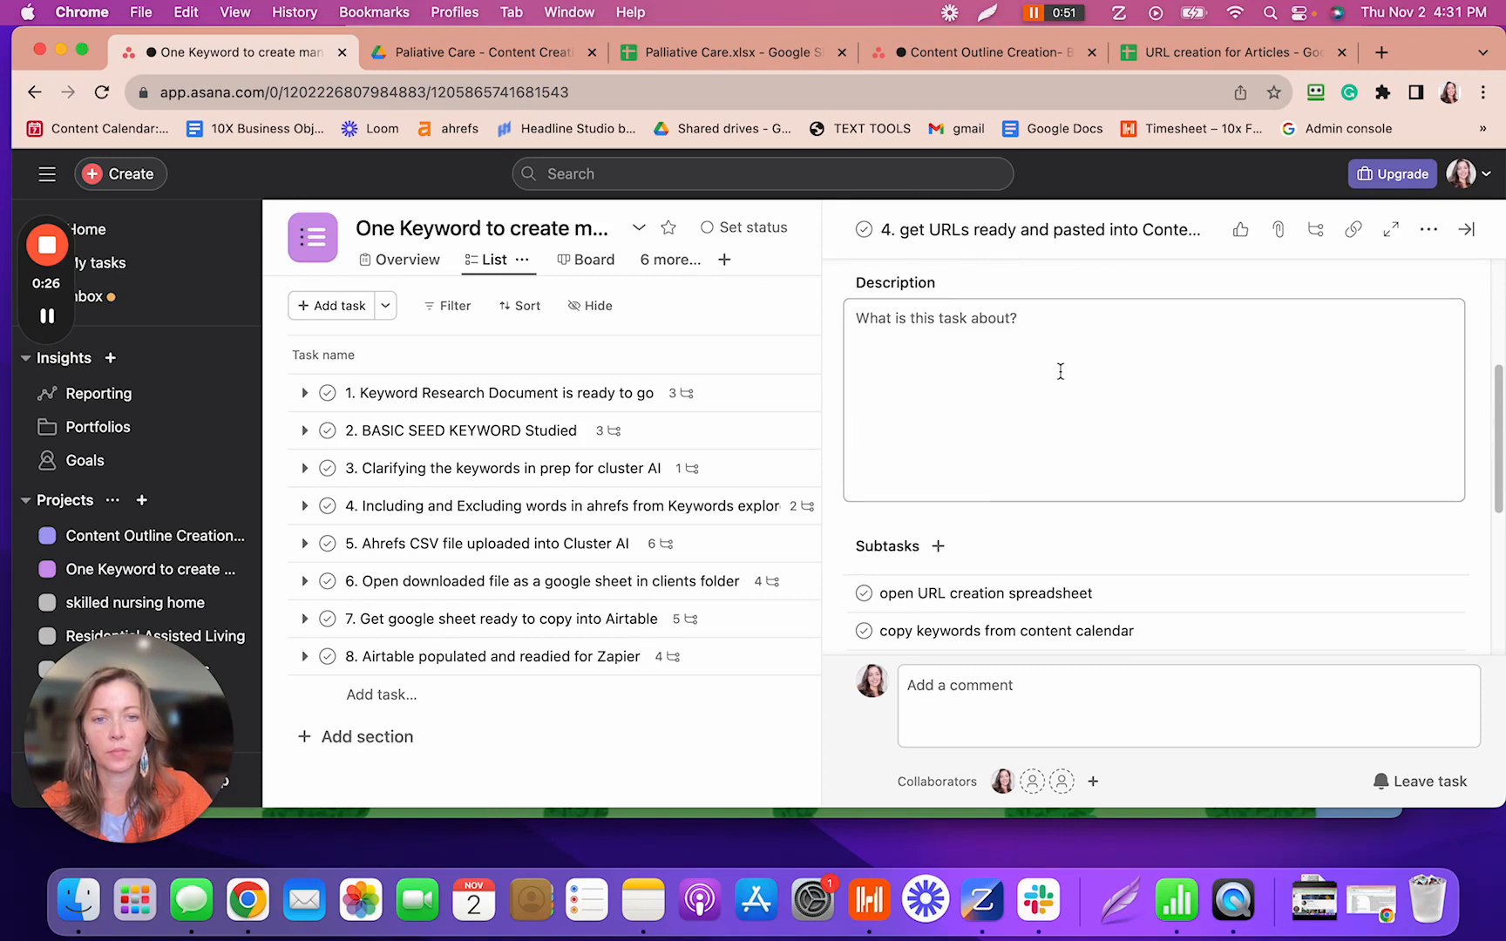
scroll(1060, 372, down, 6)
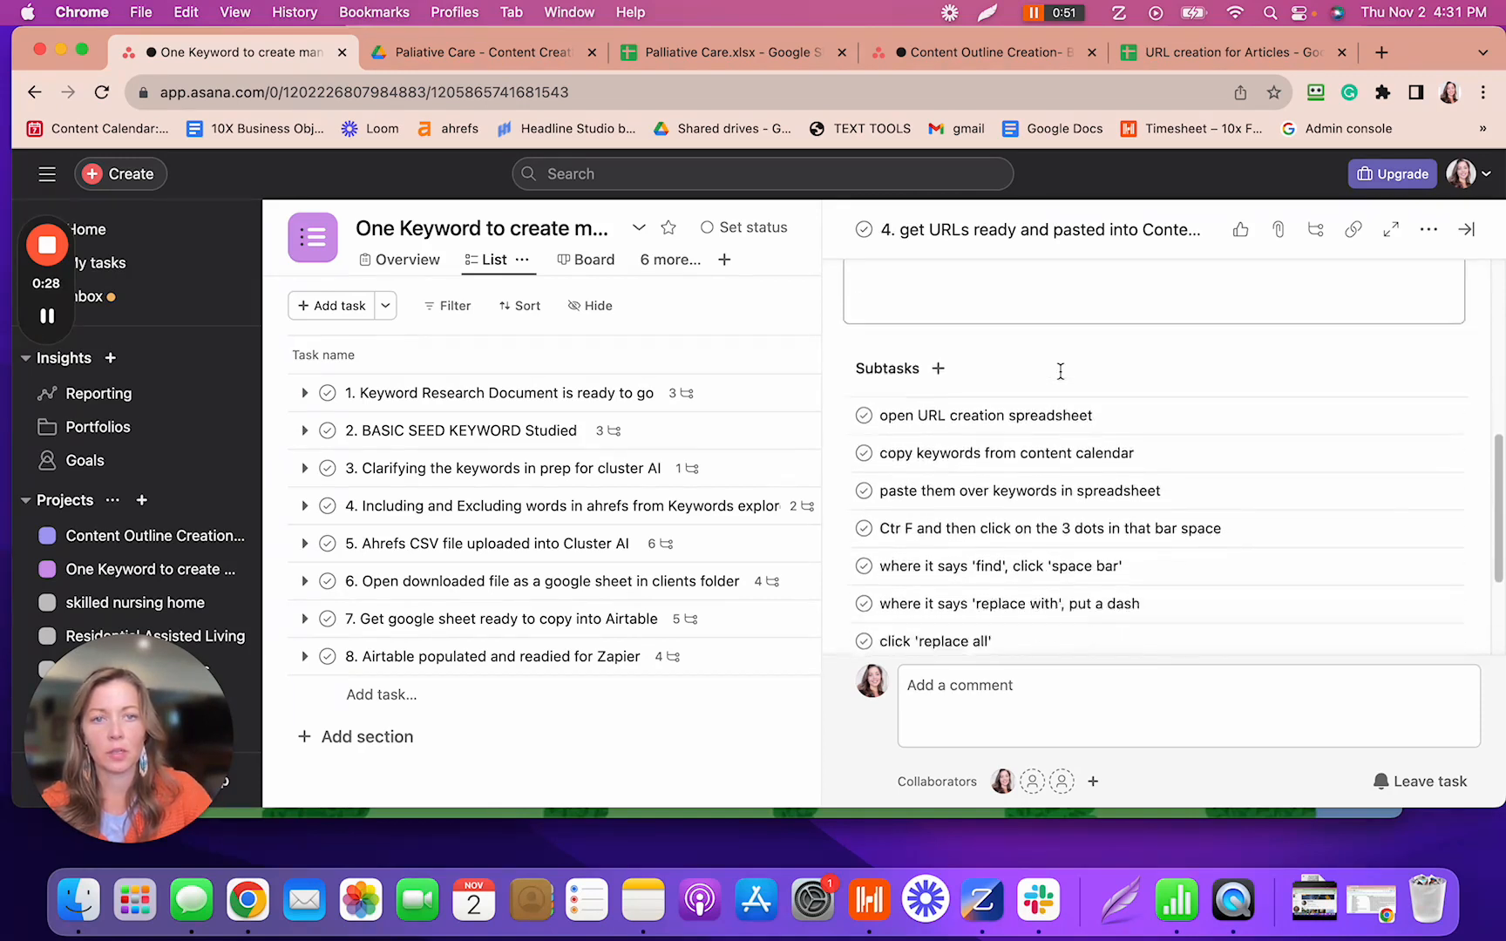
scroll(1061, 371, up, 8)
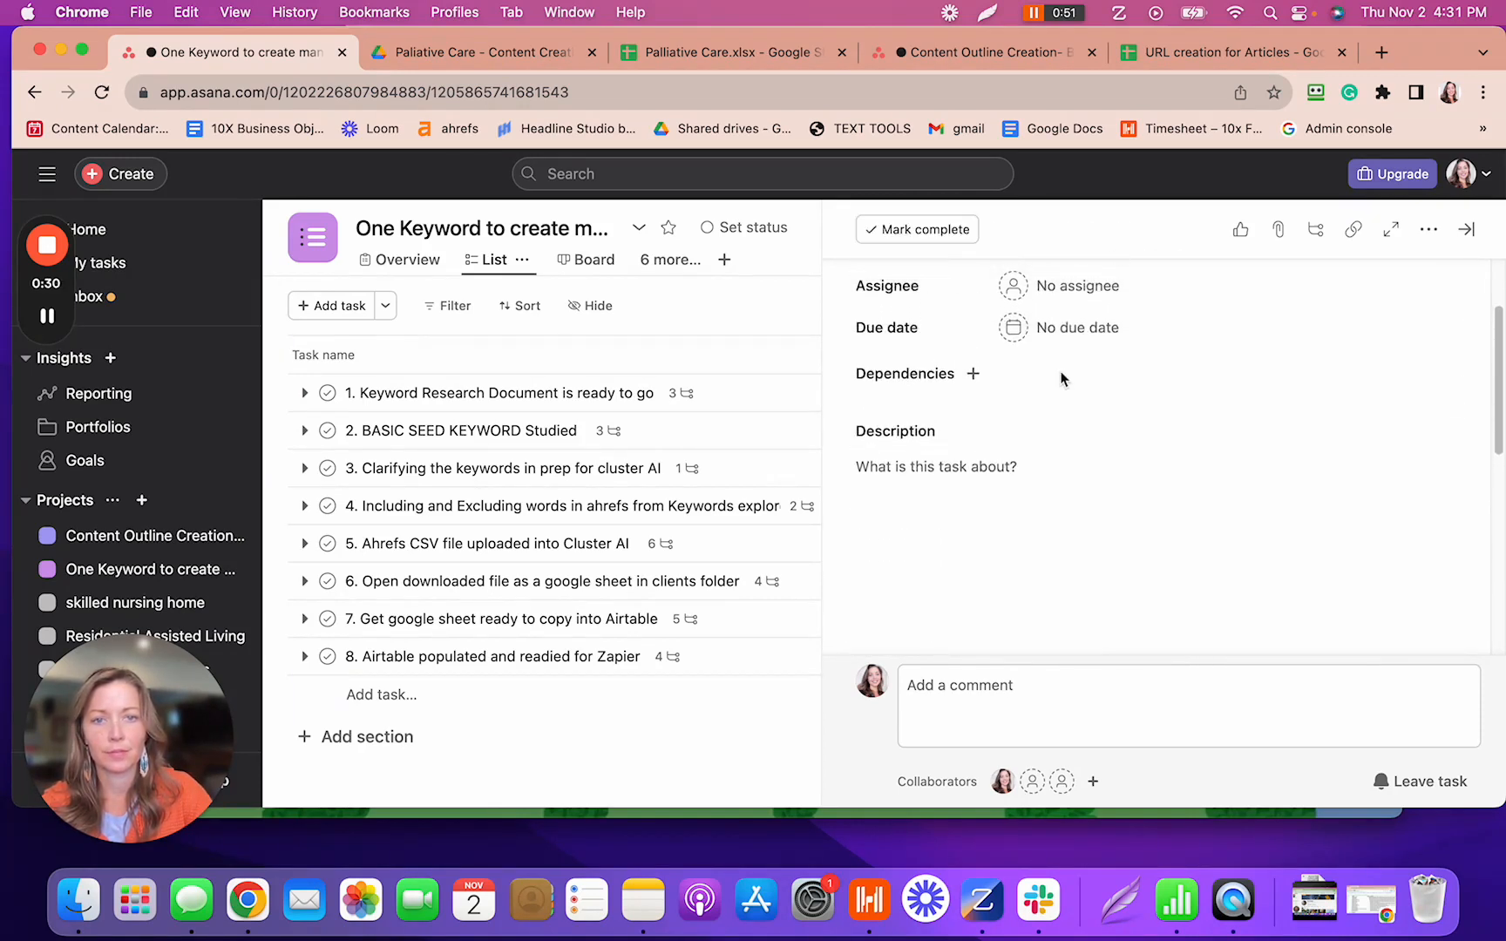
scroll(1061, 376, up, 2)
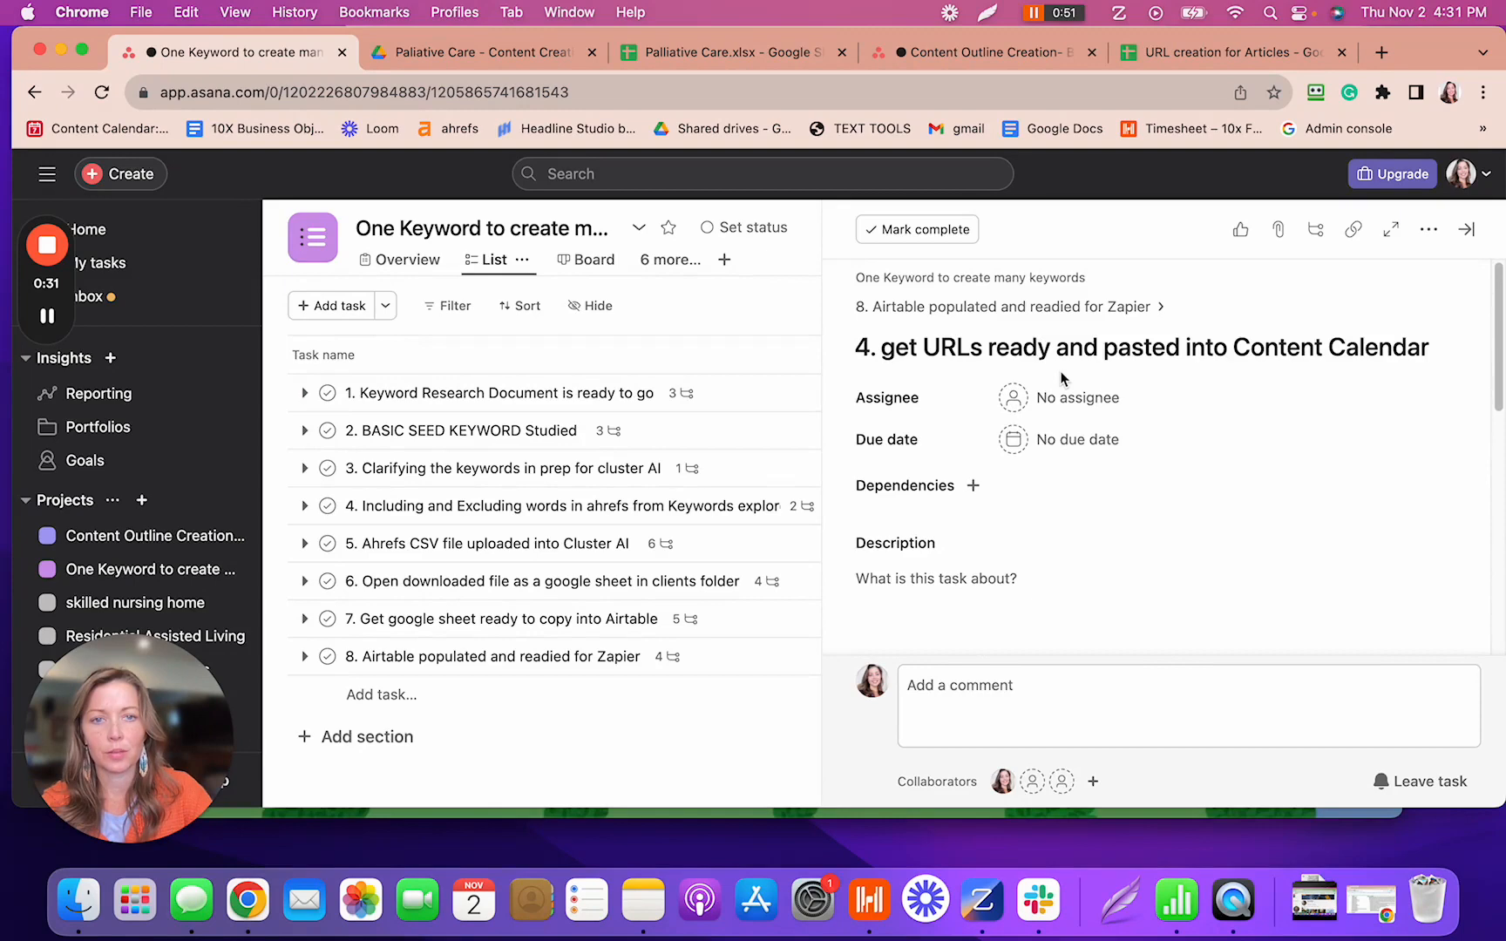
click(667, 660)
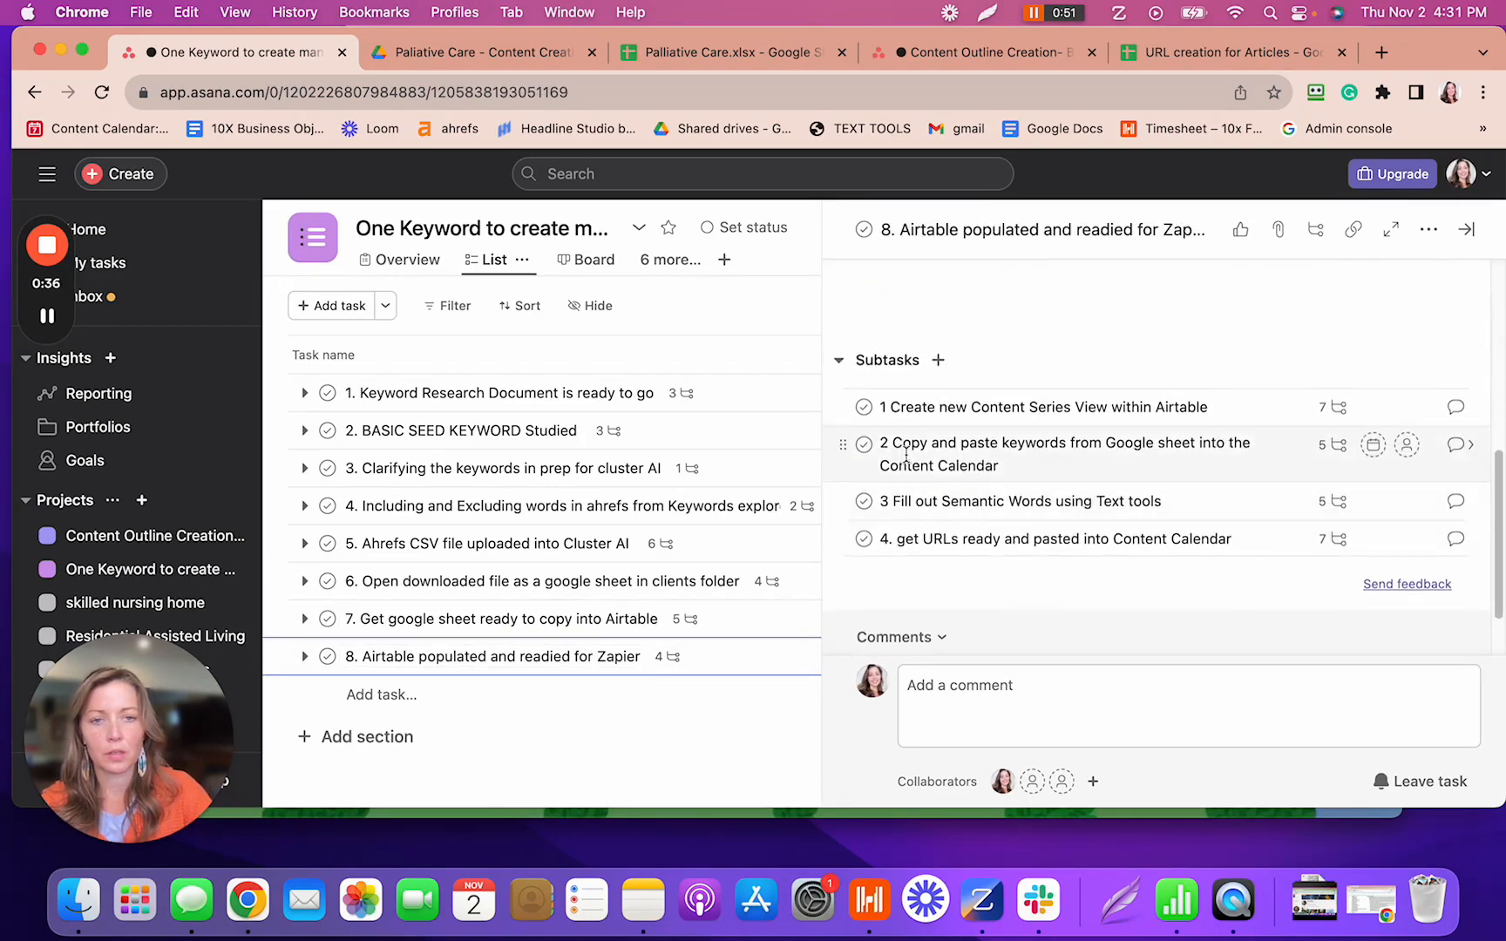
scroll(950, 506, up, 3)
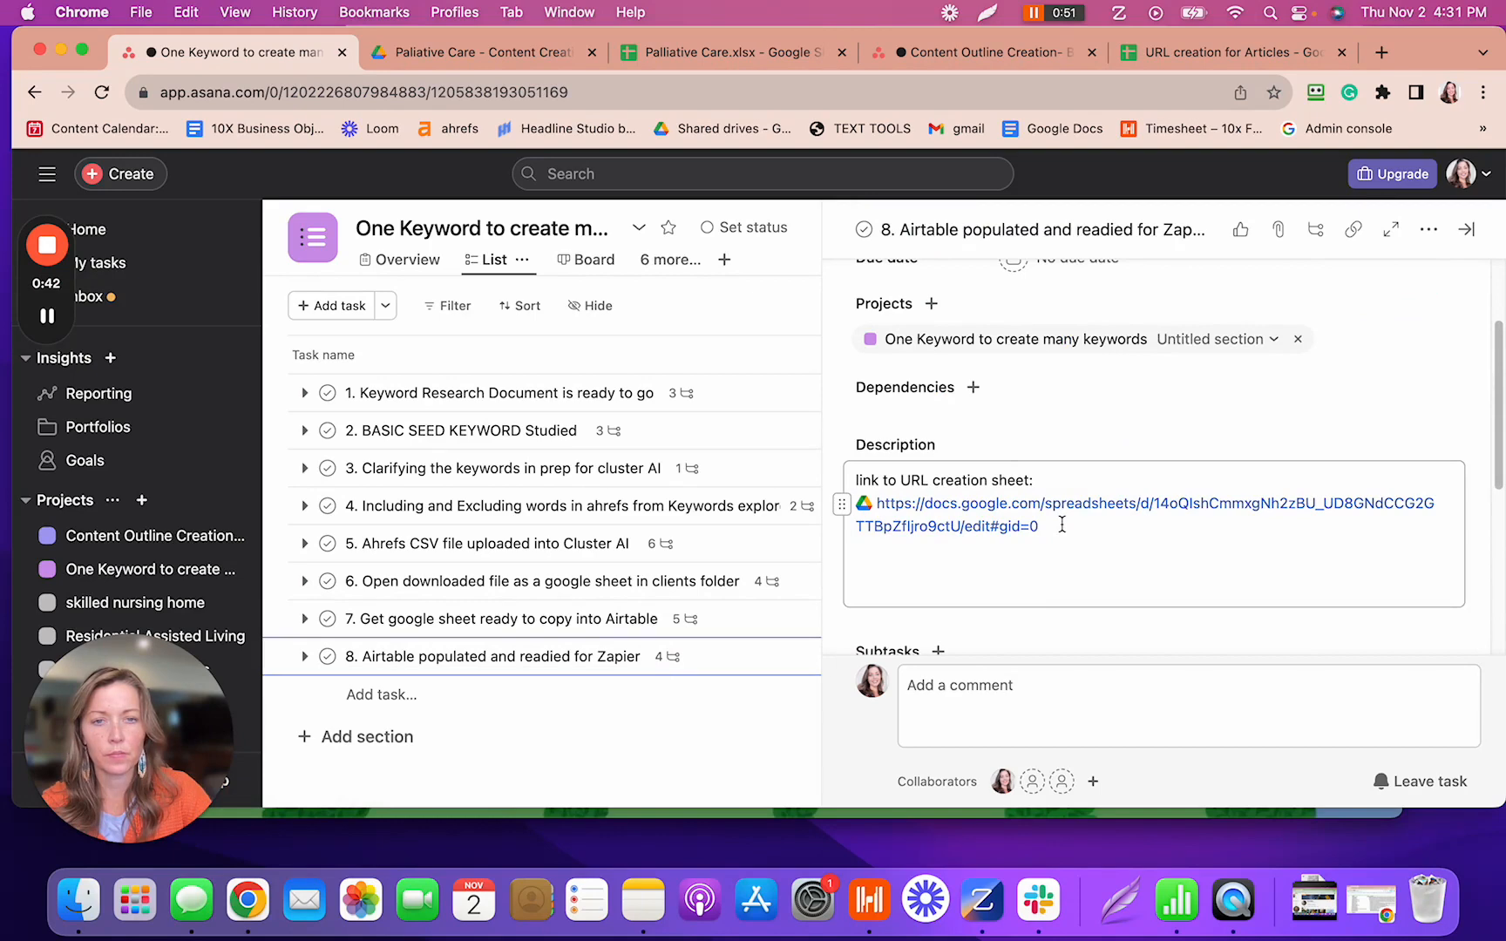
- Remove the URL creation sheet link from task 8's description
drag(1062, 524, 853, 464)
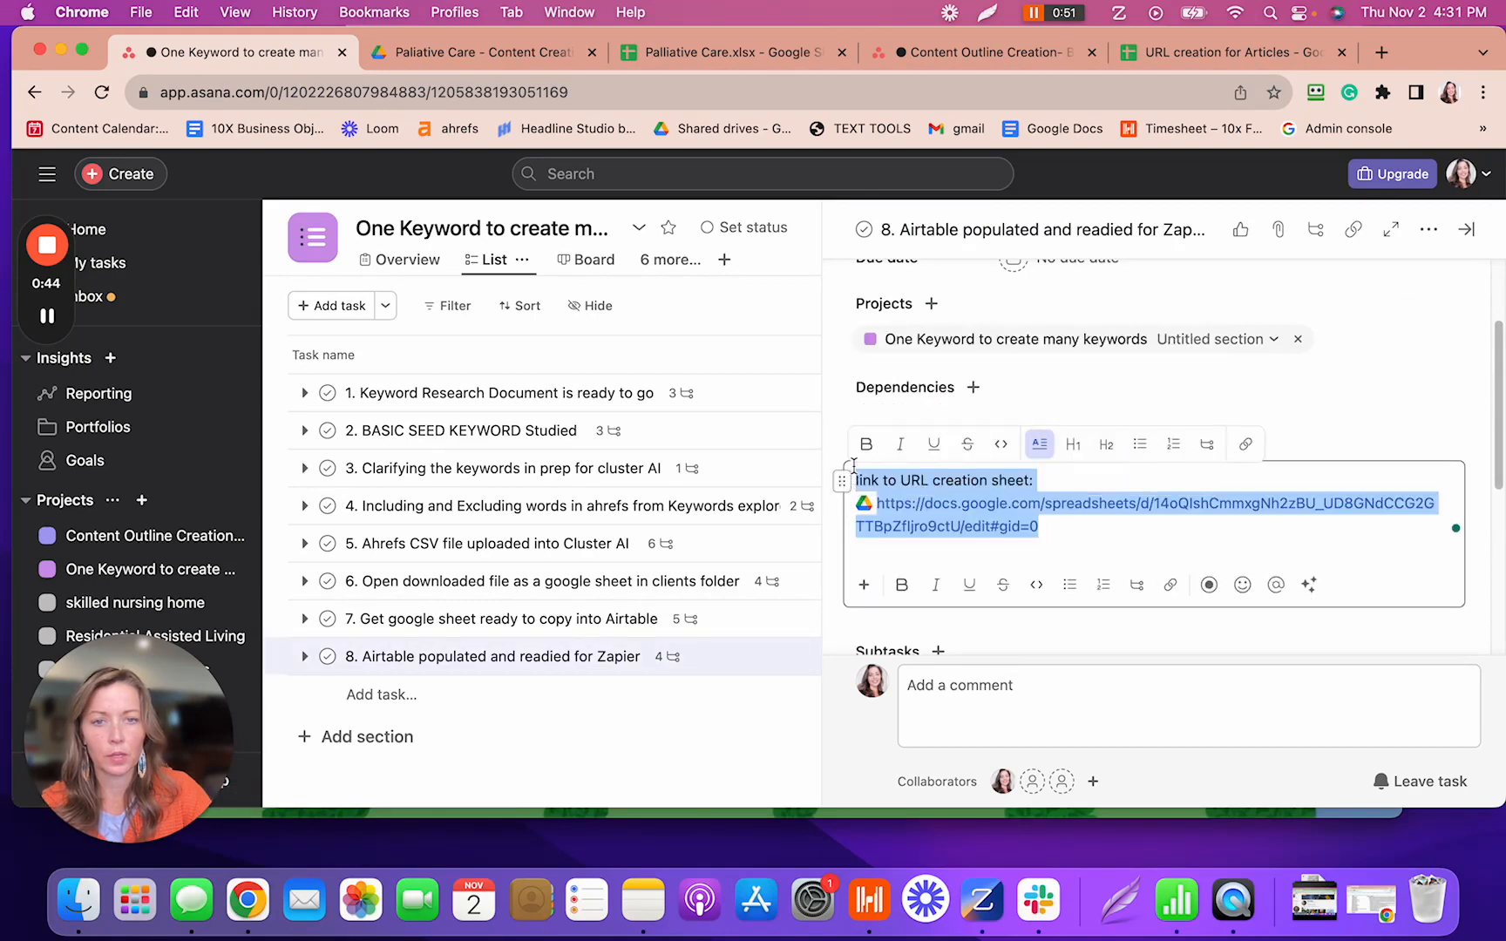
key(BackSpace)
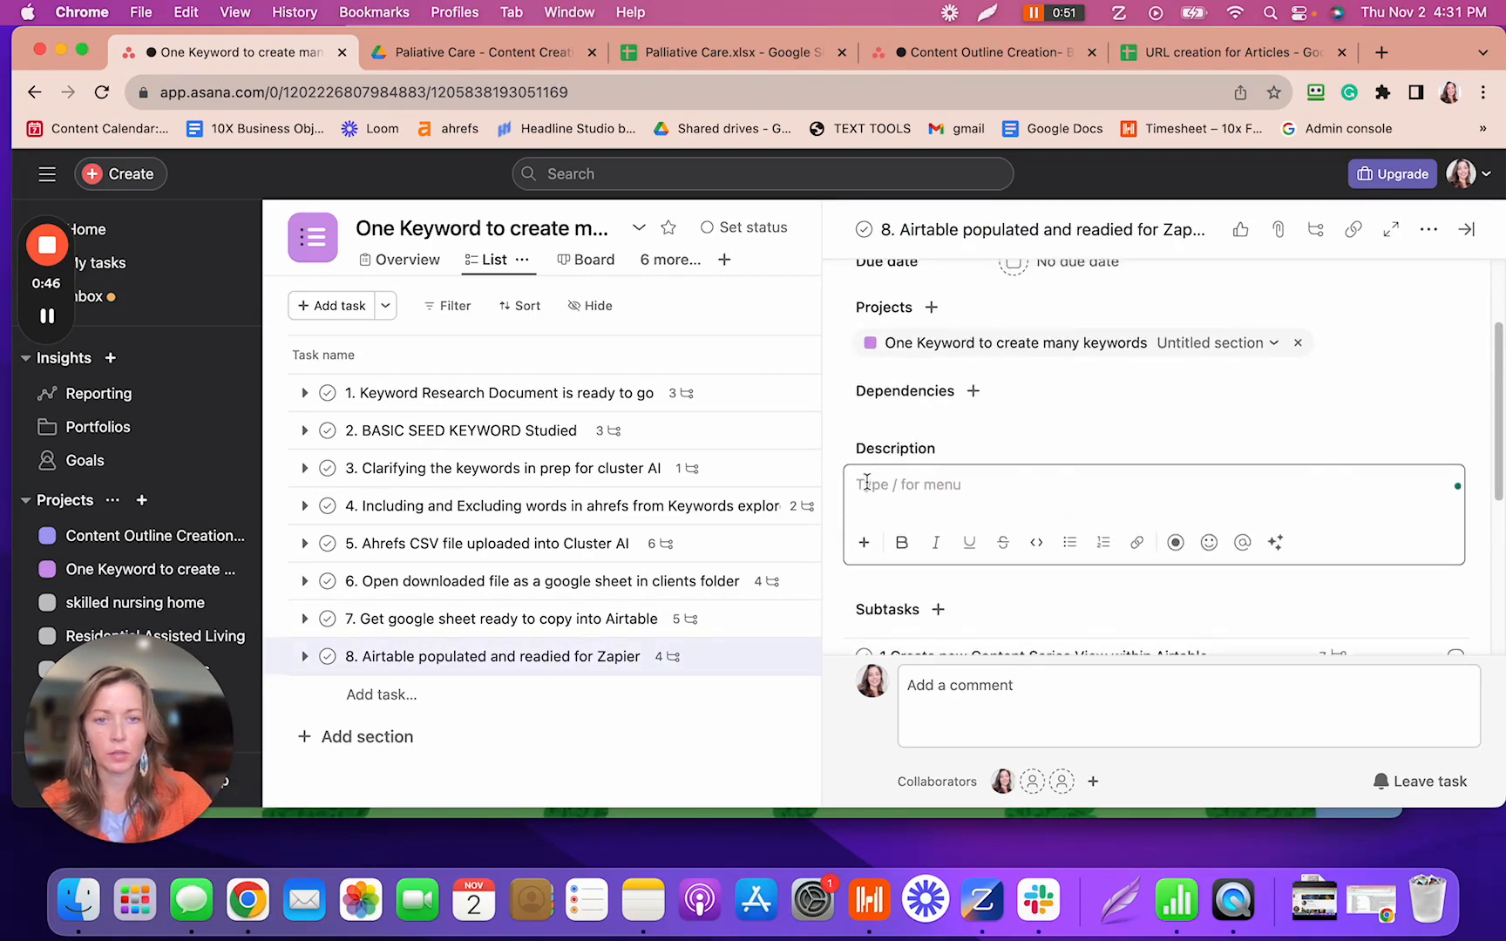
scroll(959, 488, down, 5)
- Add 'link to URL creation sheet:' and the pasted sheet URL to subtask 4's description
click(1329, 512)
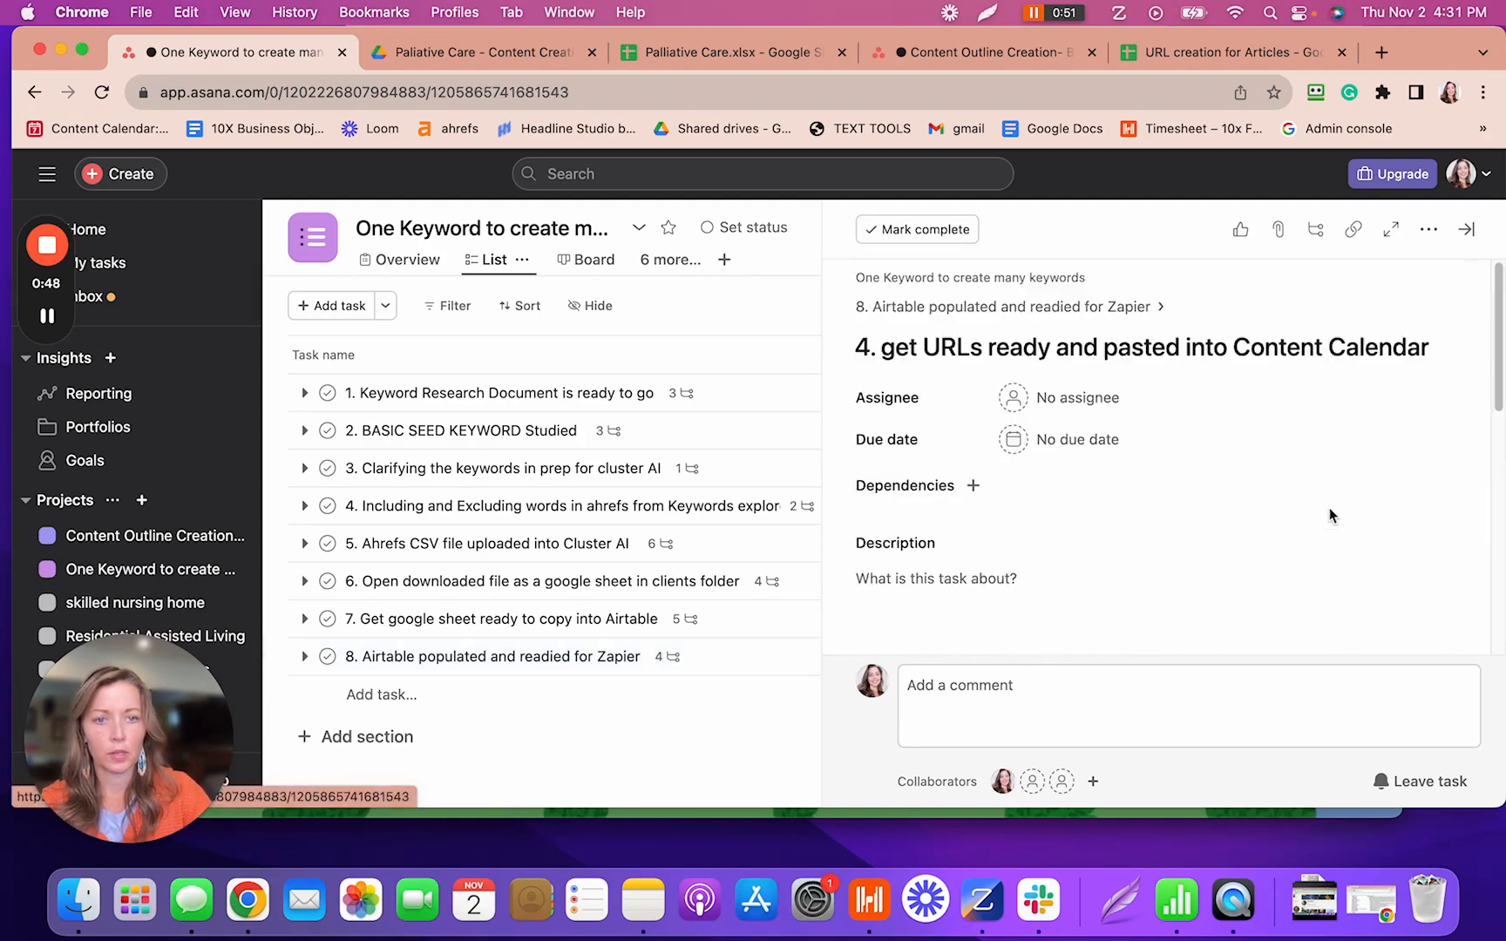
click(1143, 570)
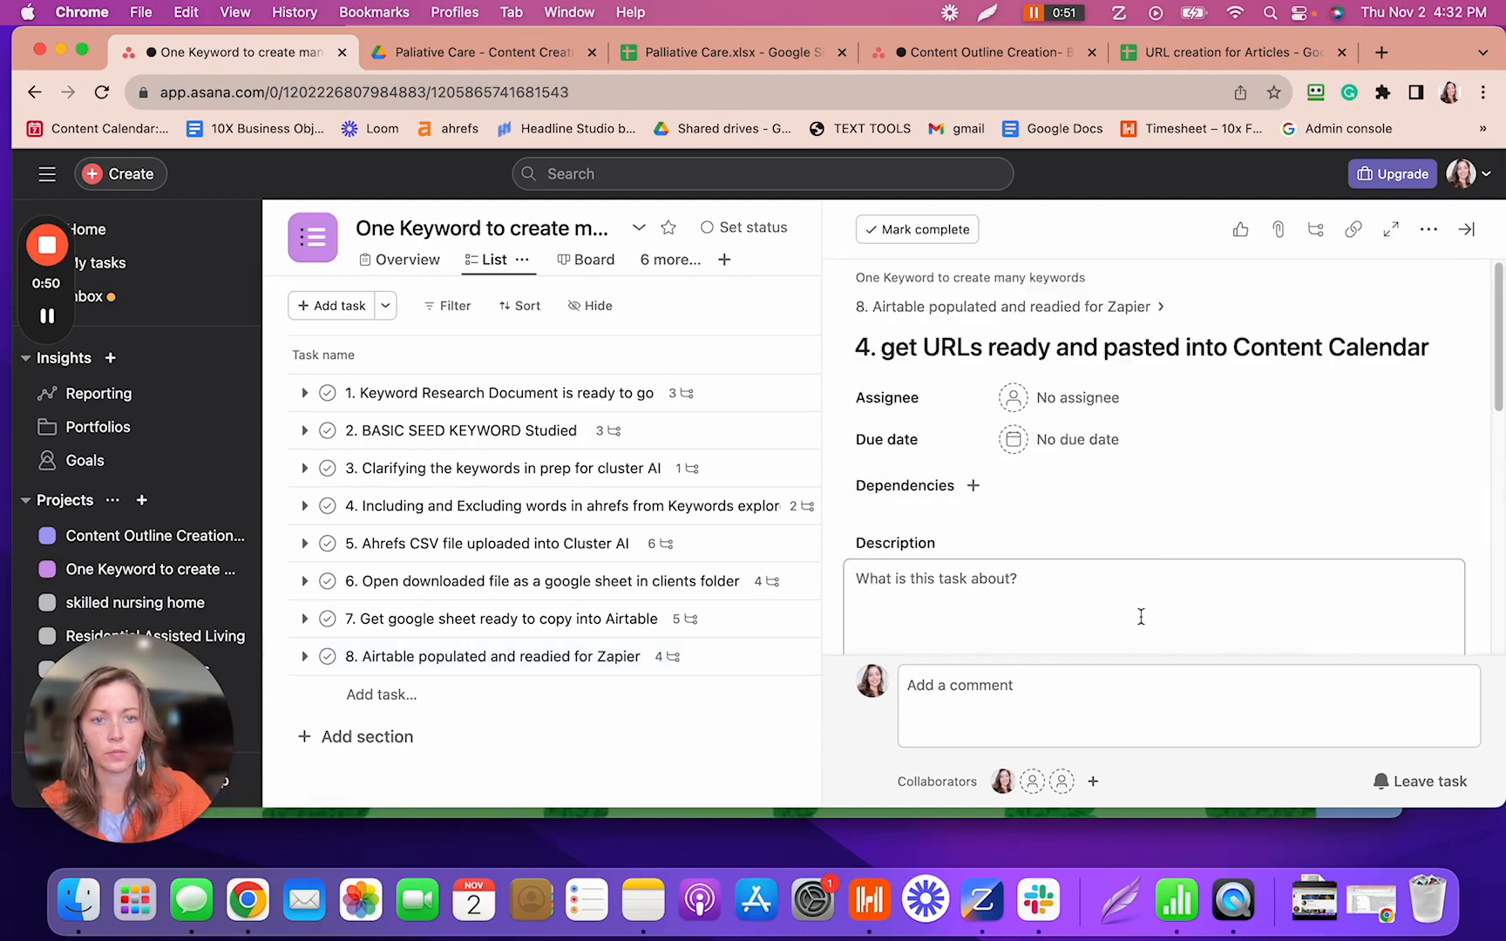
text(link to URL creation sheet)
key(Return)
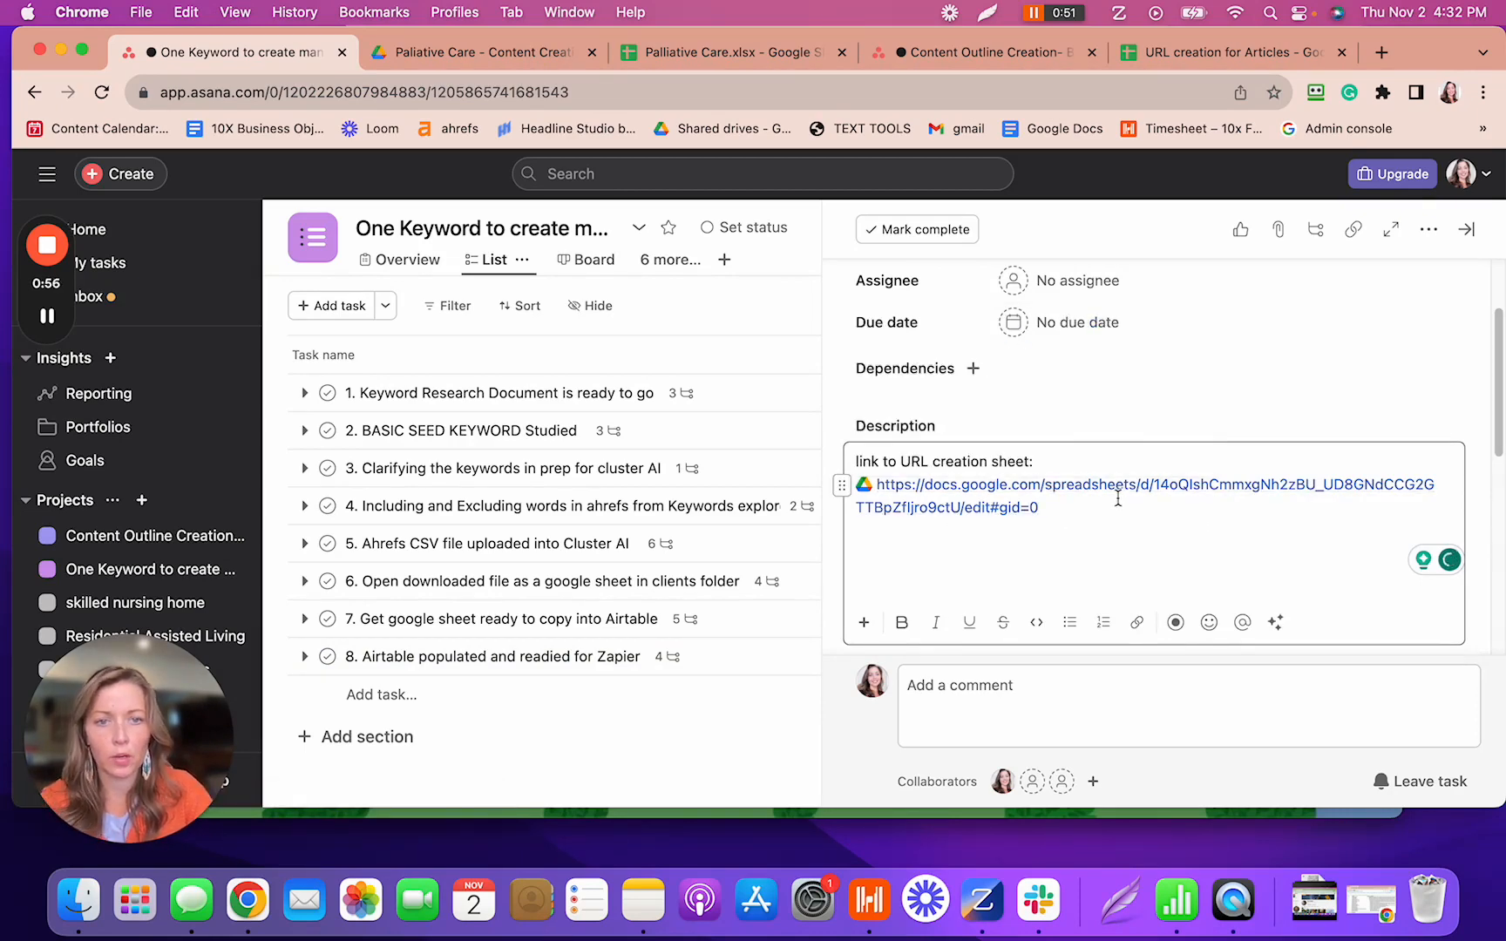
scroll(1119, 493, down, 3)
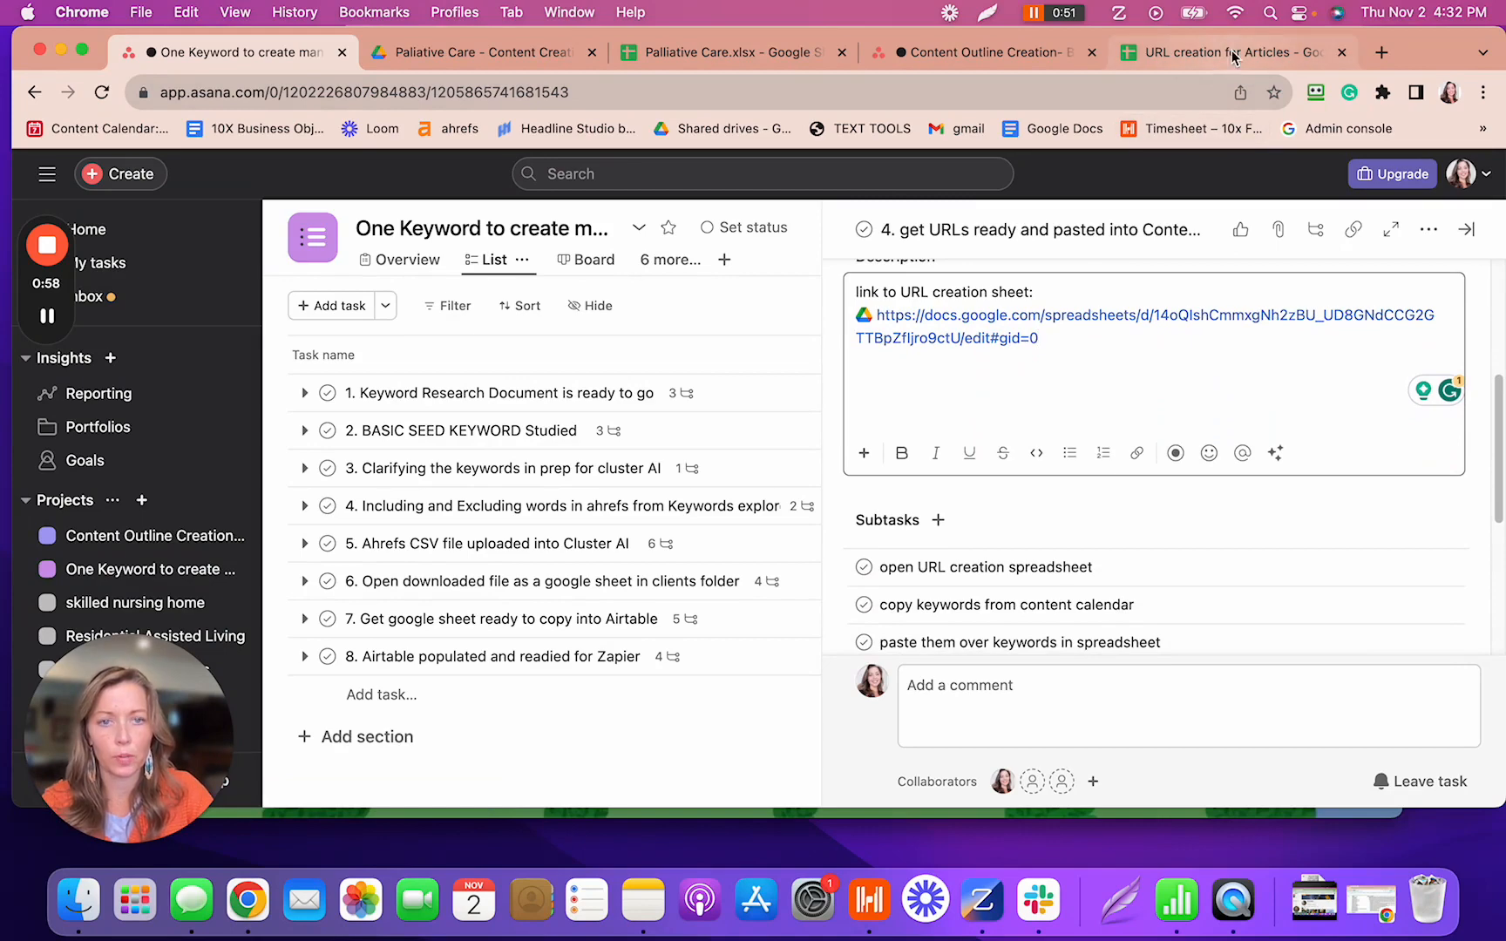
scroll(1065, 457, down, 2)
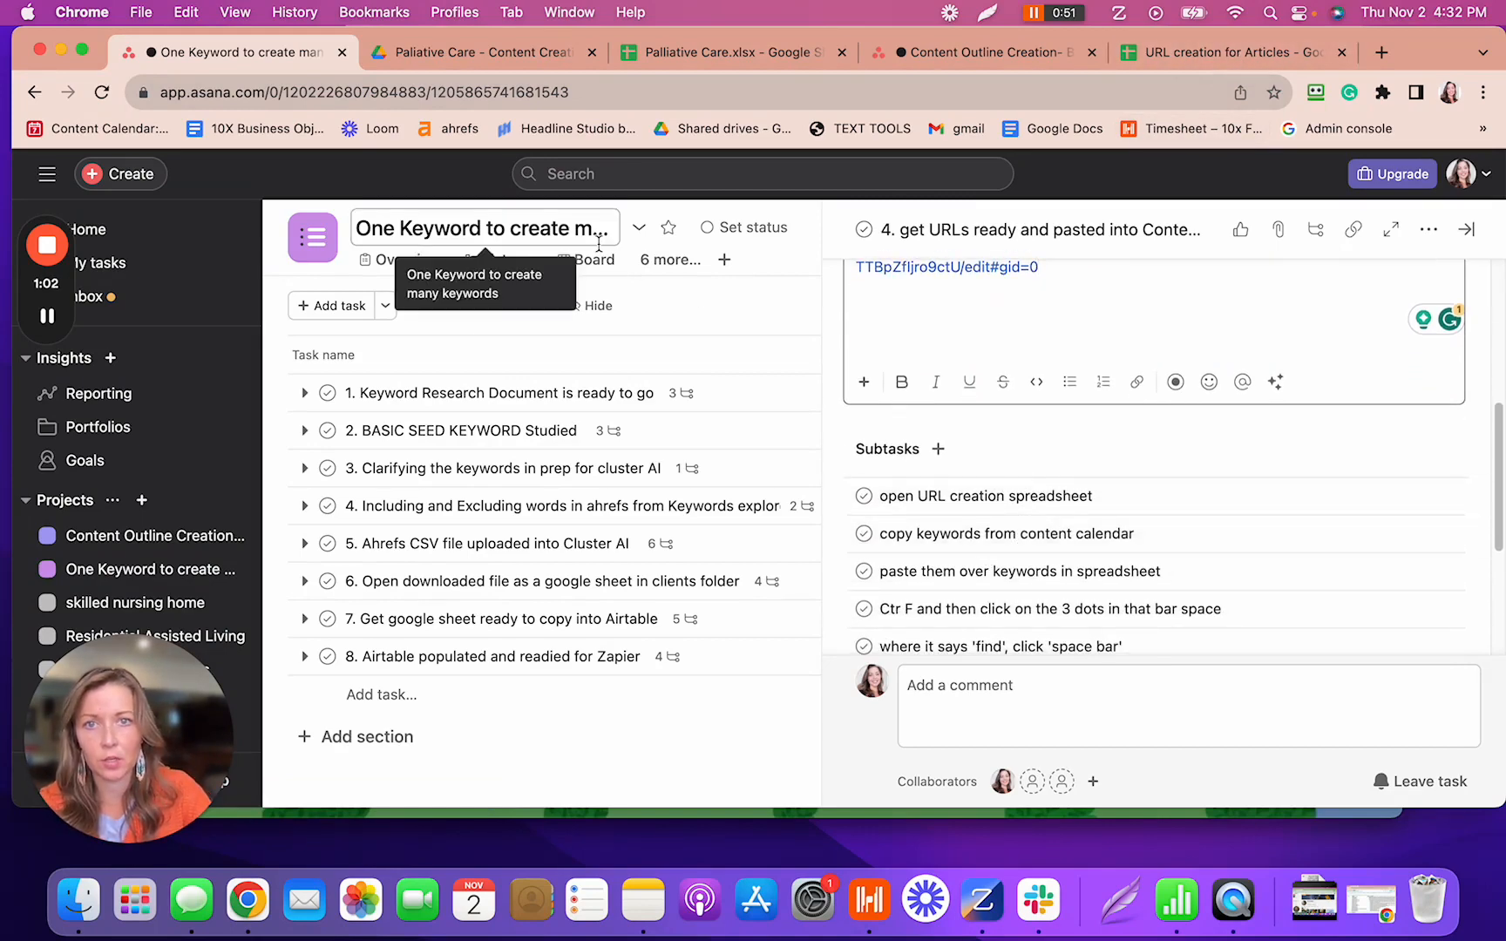
key(ctrl+Right)
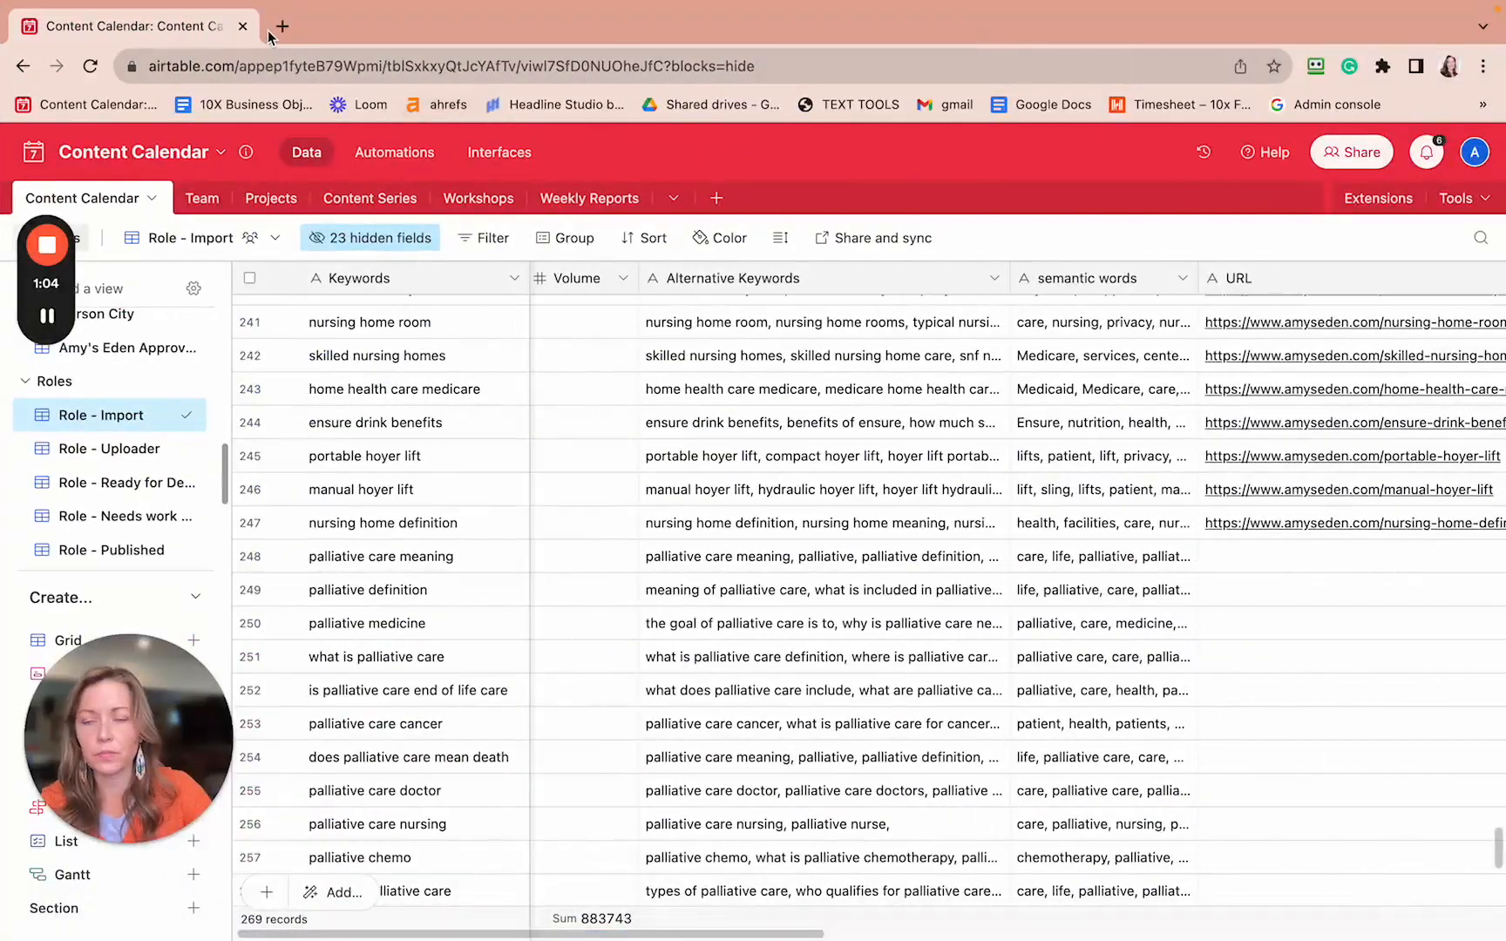
- Select the Keywords cells from 'palliative care meaning' in row 248 down to row 269 and copy them
key(ctrl+Left)
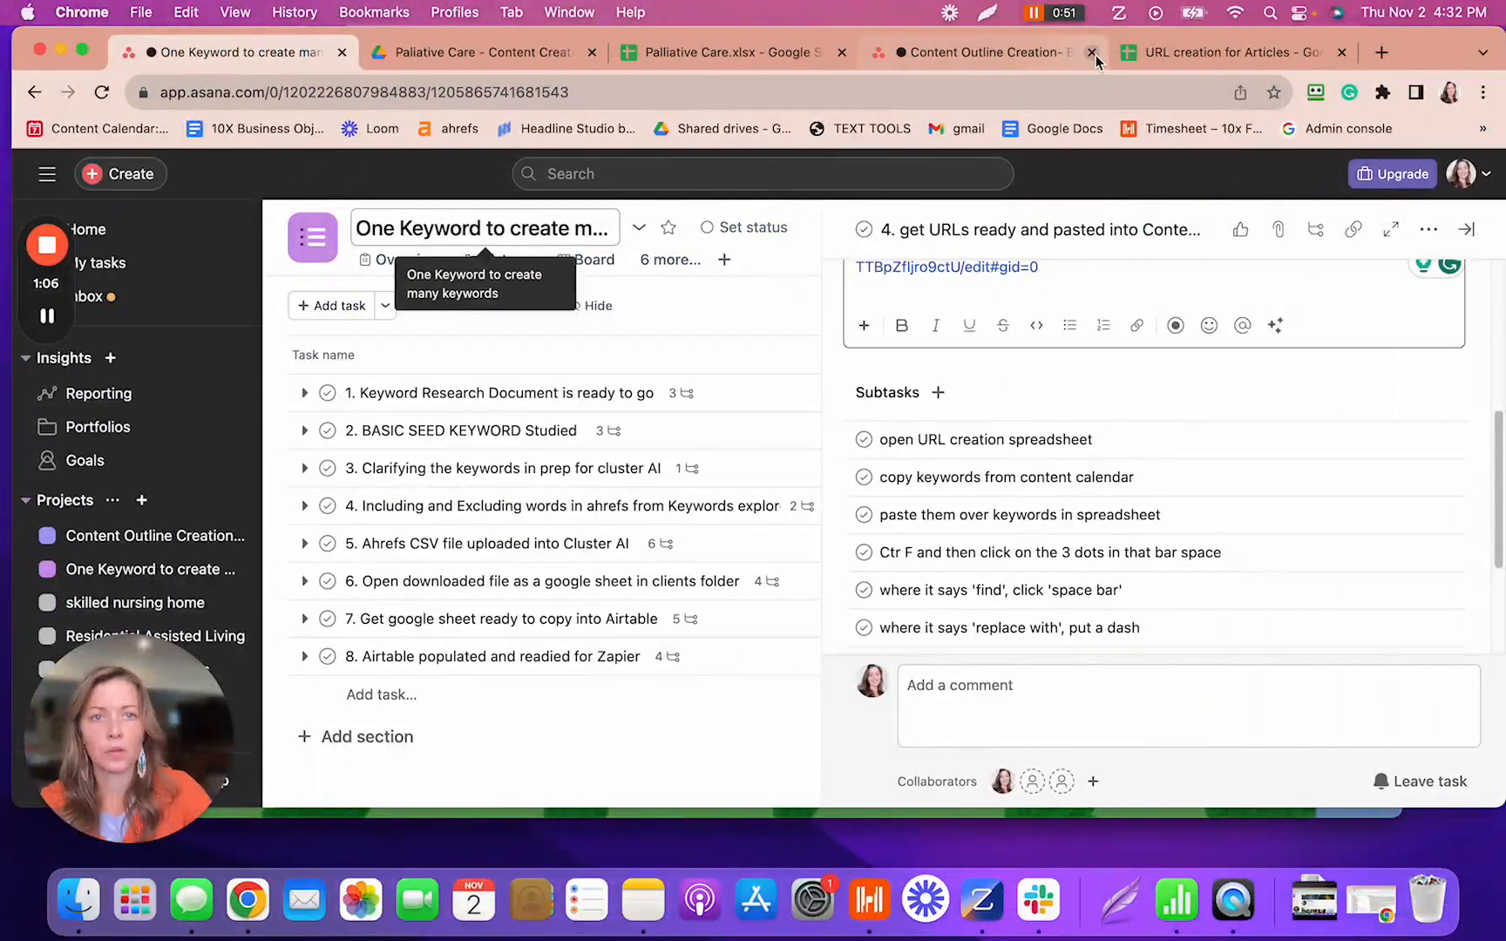
key(ctrl+Right)
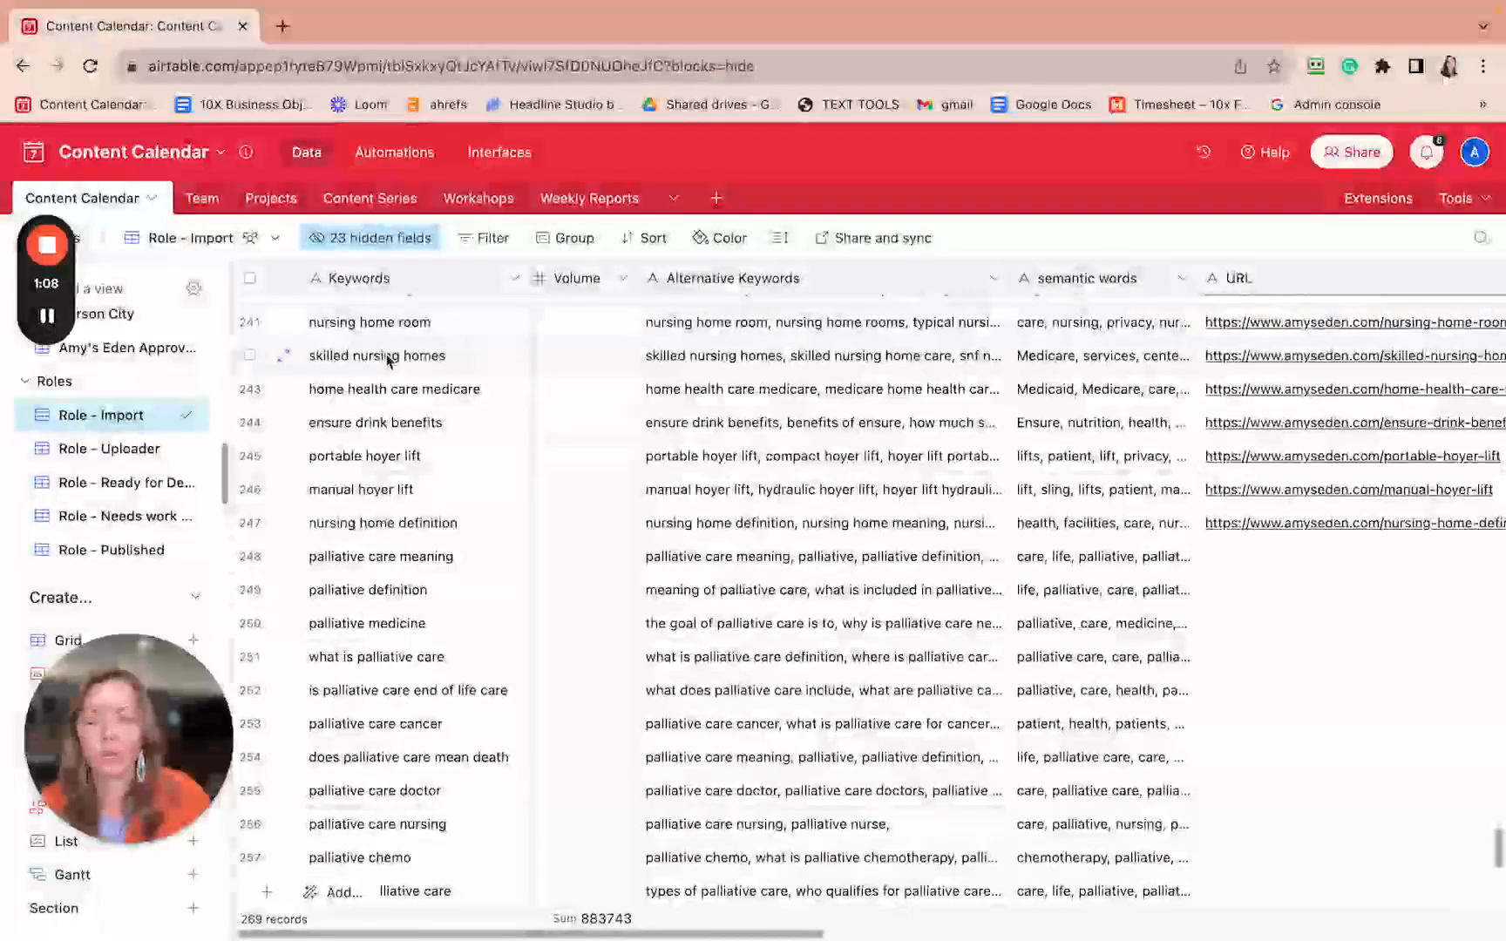
click(400, 560)
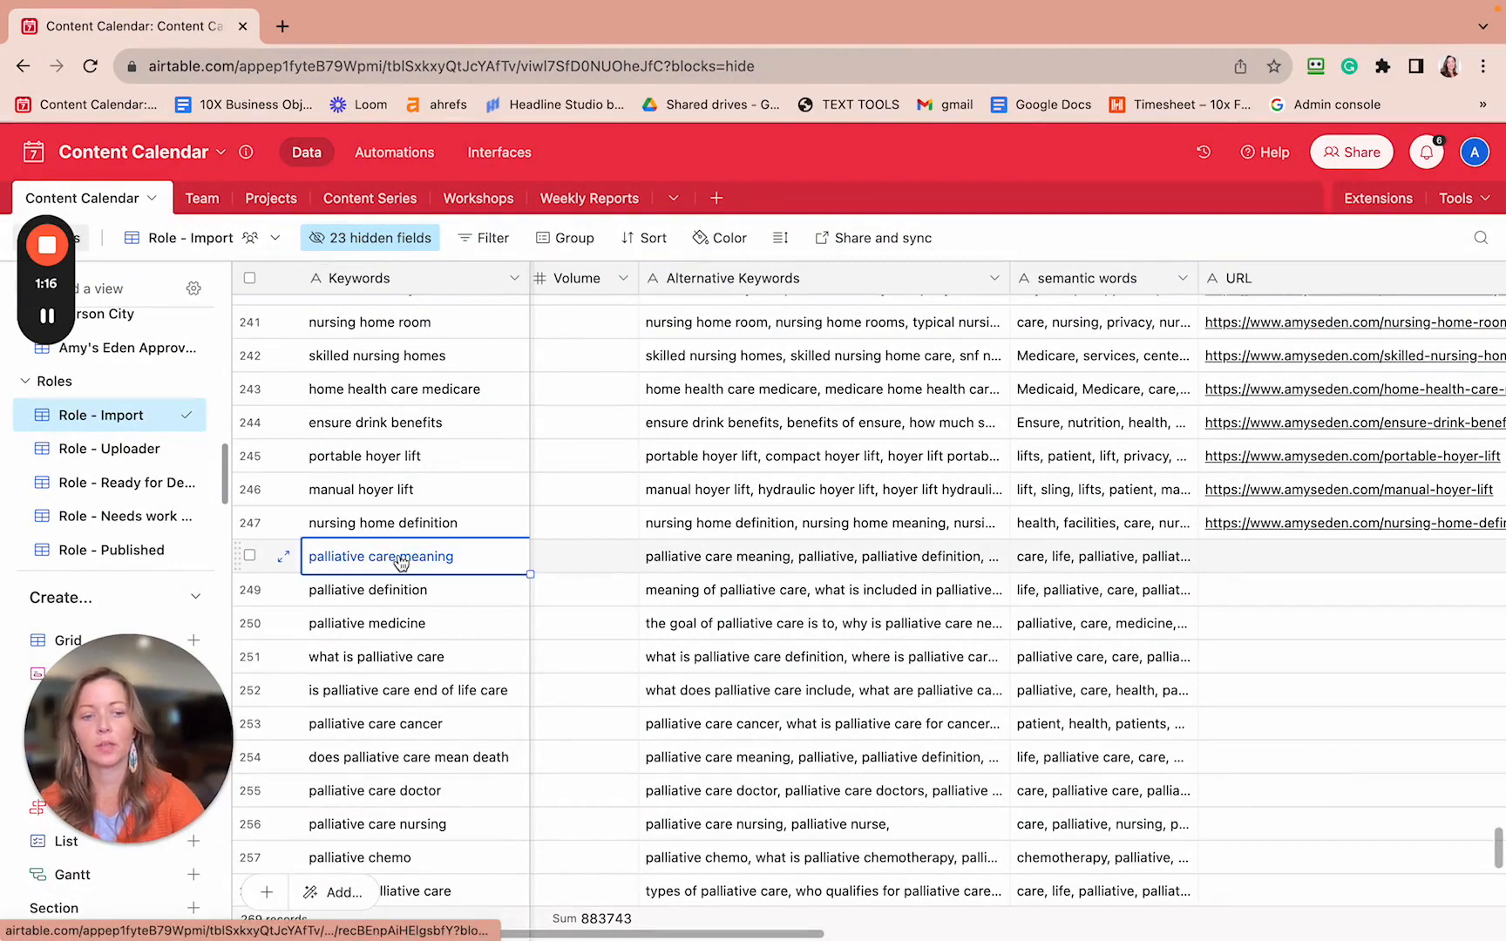
key(shift+Down)
key(shift+Down)
key(shift+Down)
key(shift+Down)
key(shift+Down)
key(shift+Down)
key(shift+Down)
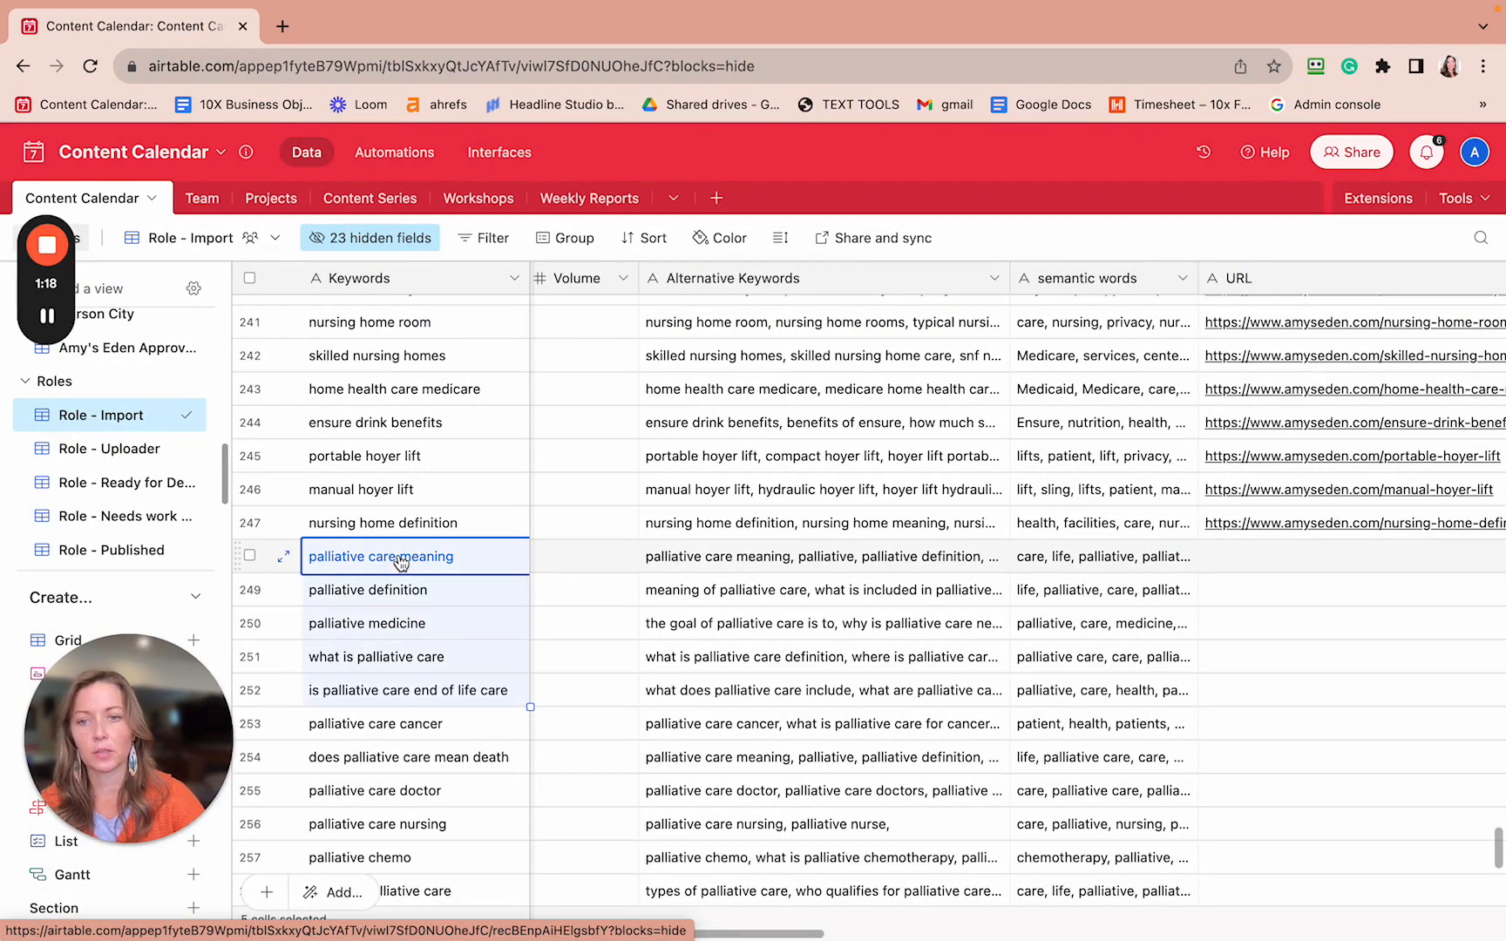
key(shift+Down)
key(shift+Down)
key(shift+Down)
key(shift+Down)
key(shift+Down)
key(shift+Down)
key(shift+Down)
key(shift+Down)
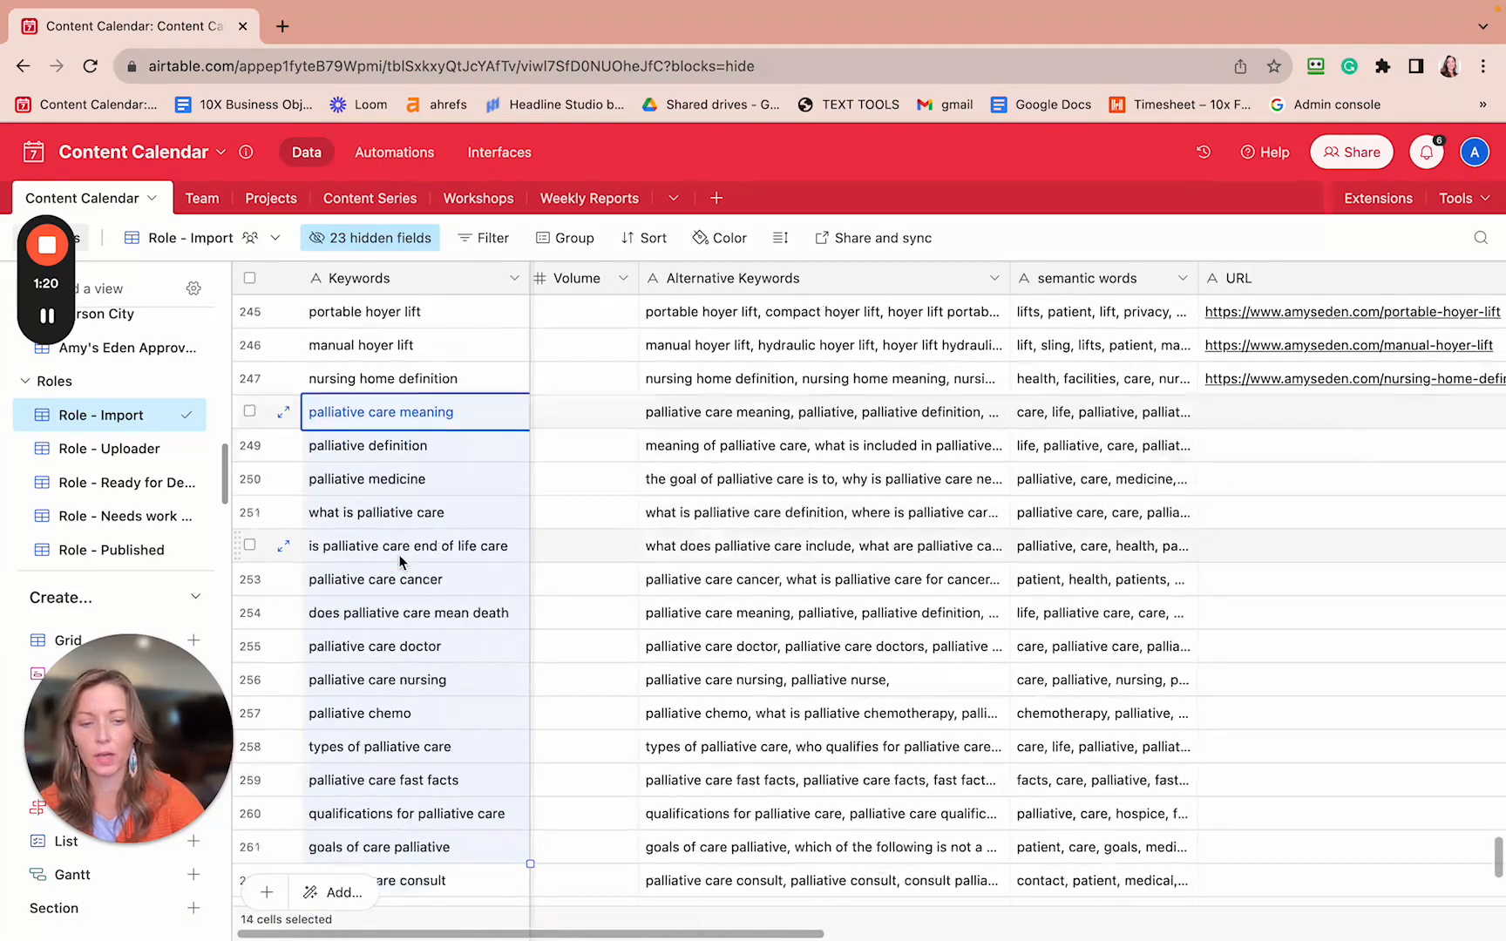
key(shift+Down)
key(shift+Down)
key(shift+Down)
key(shift+Down)
key(shift+Down)
key(shift+Down)
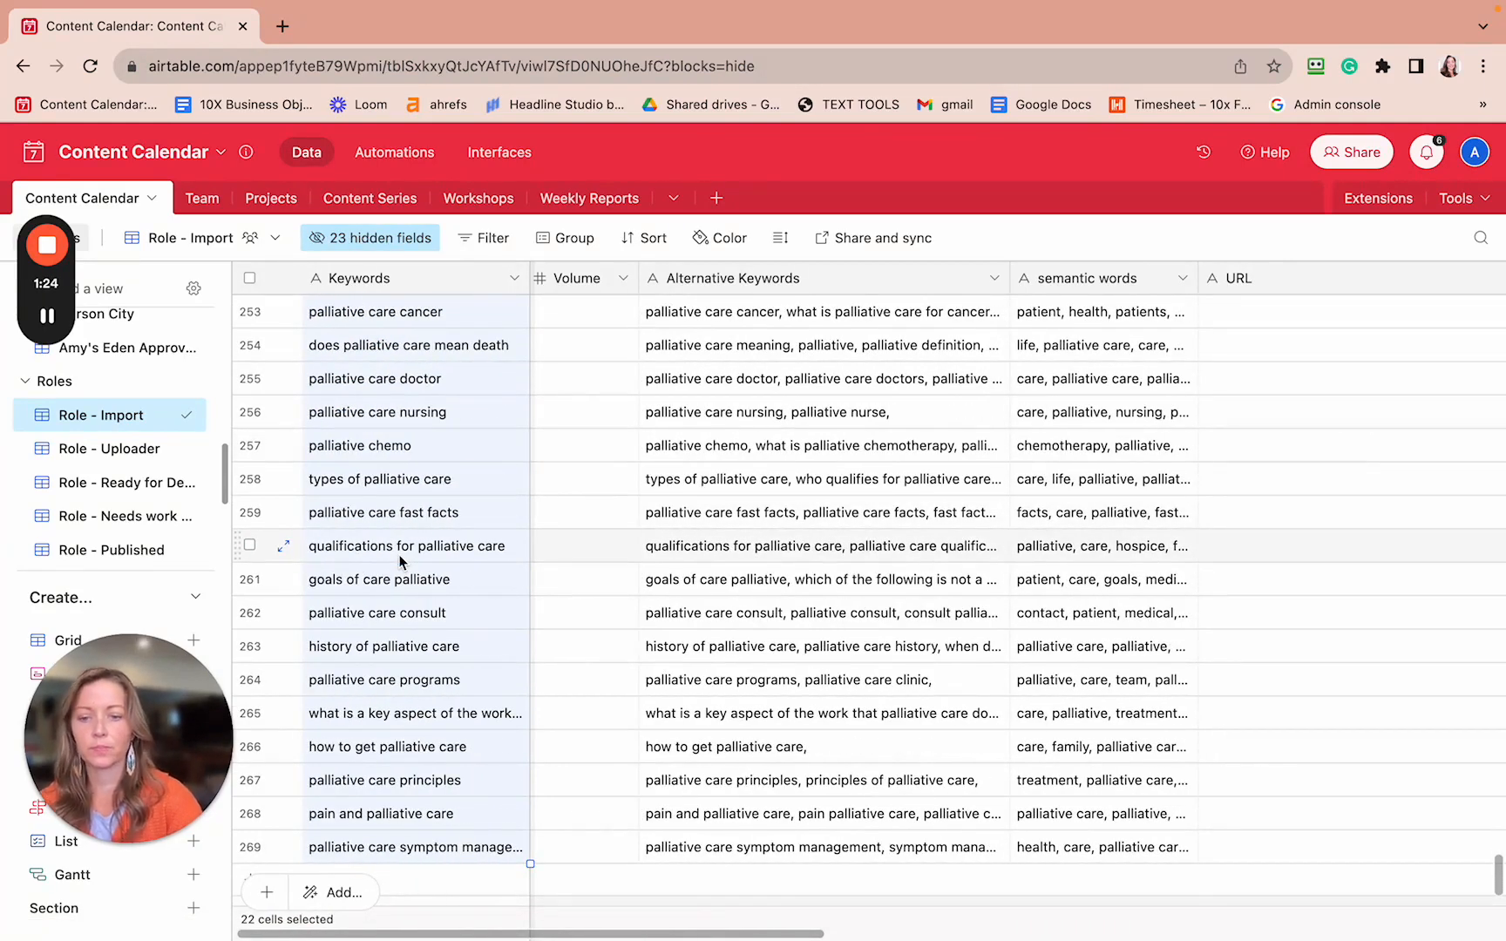
key(cmd+c)
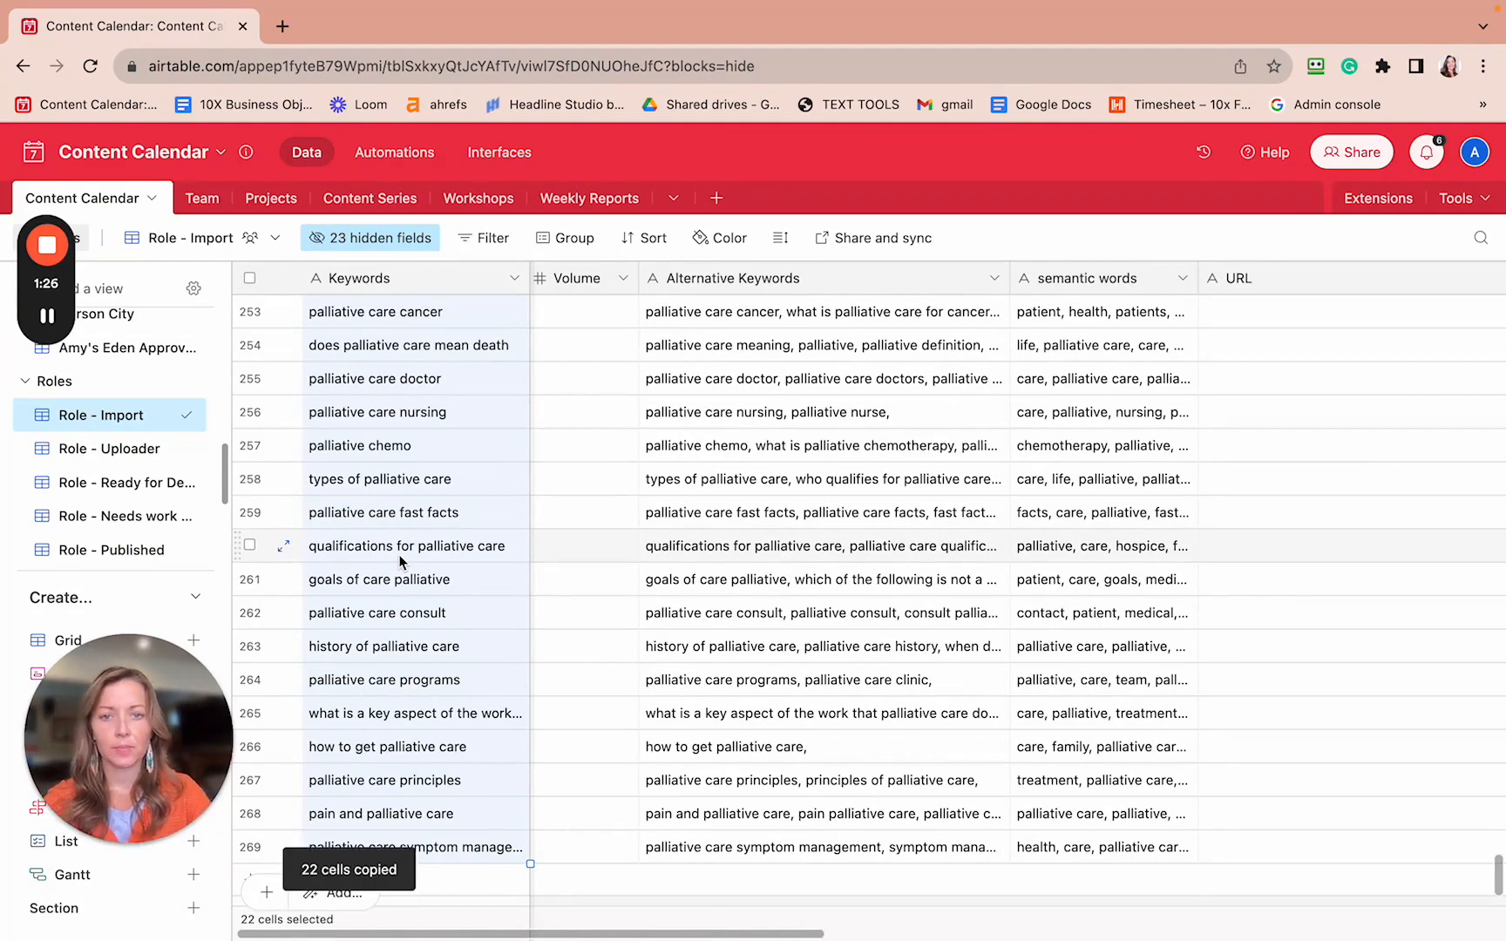
key(ctrl+Left)
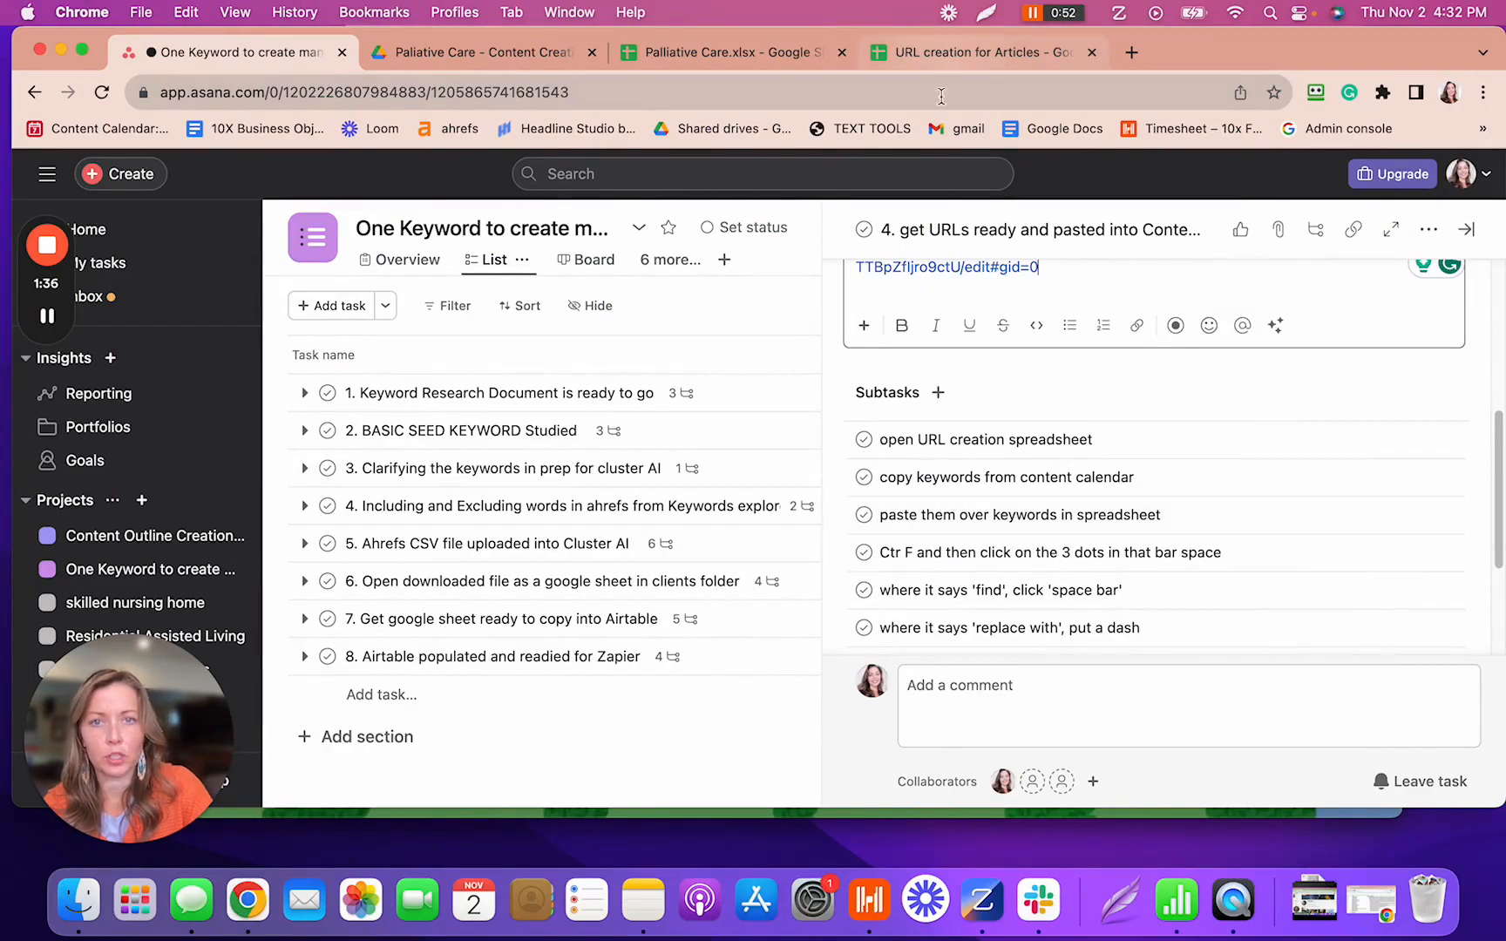
- Bring up the 'URL creation for Articles' spreadsheet in the browser
key(ctrl+Right)
key(ctrl+Left)
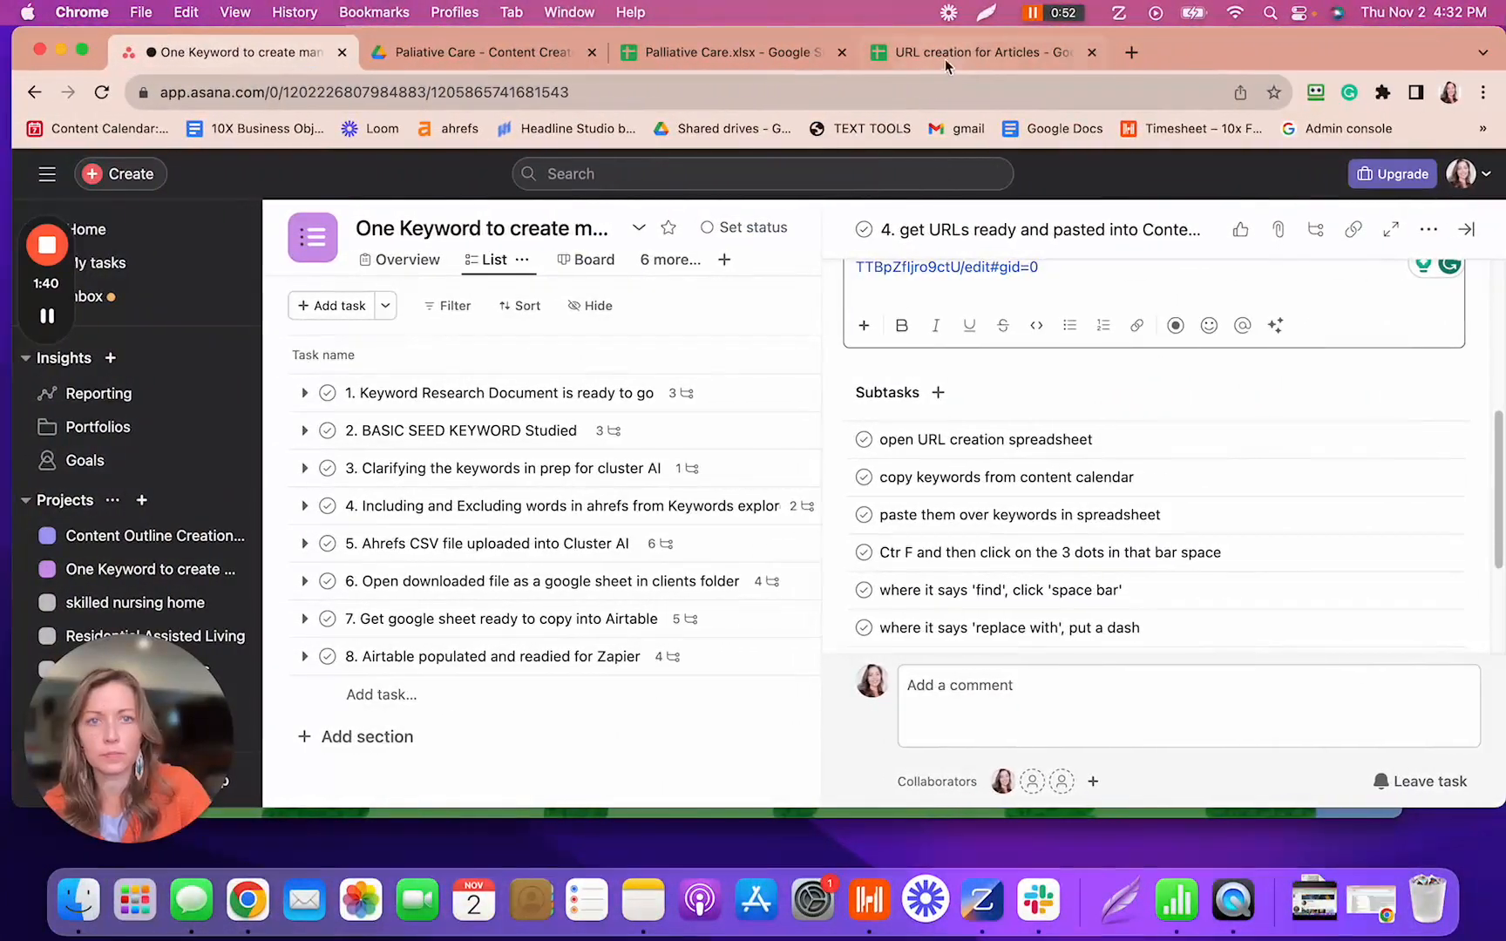
click(925, 53)
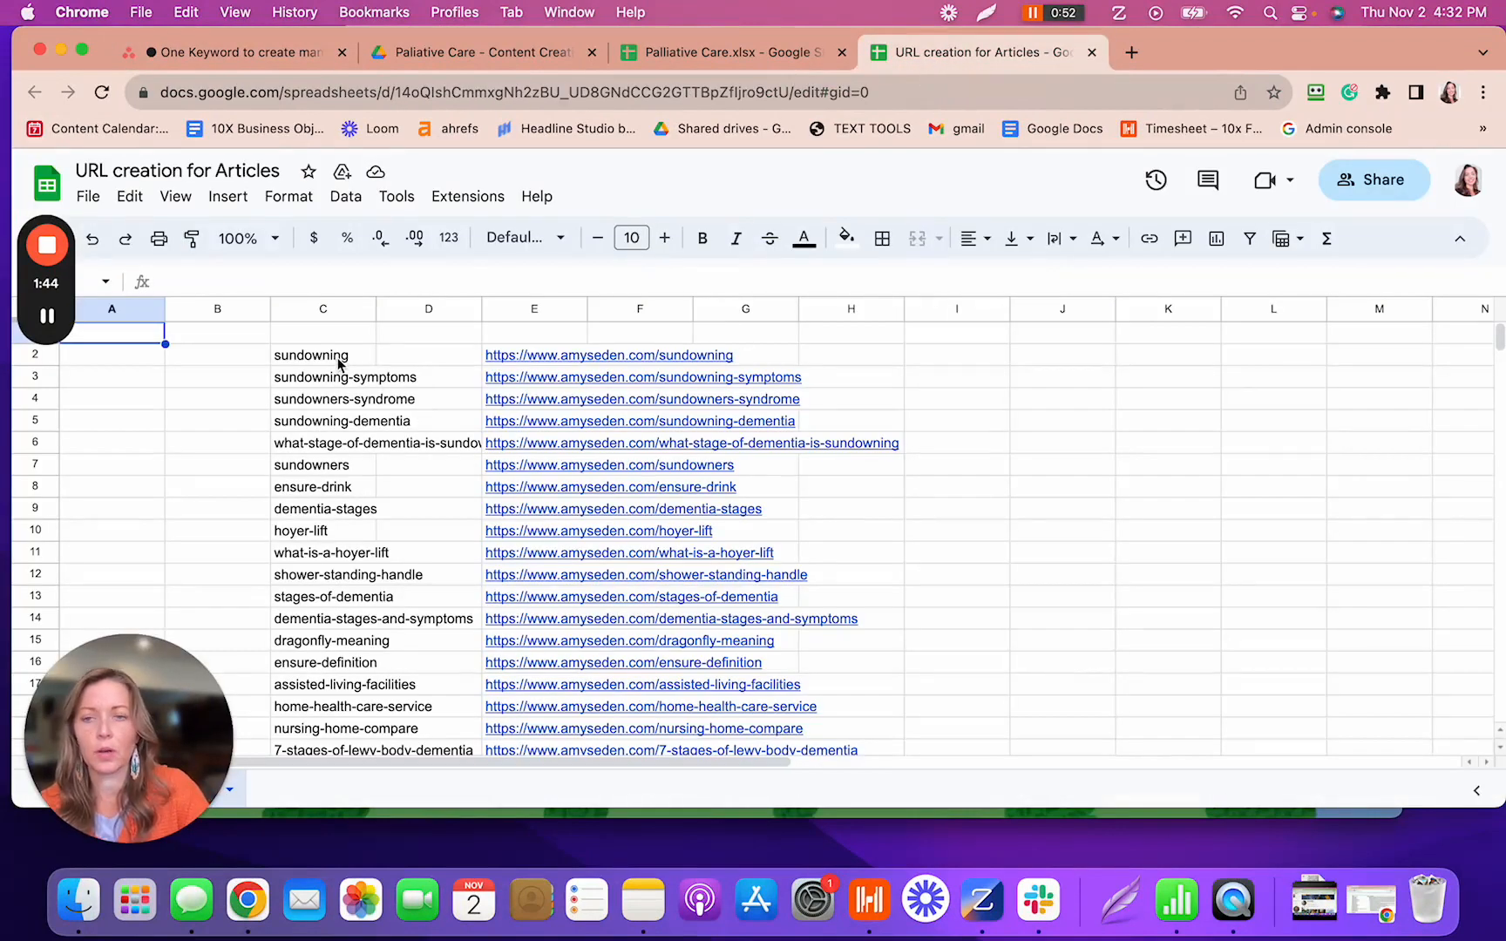
- Paste the palliative care keywords into C2:C23 and check them against Airtable
click(278, 349)
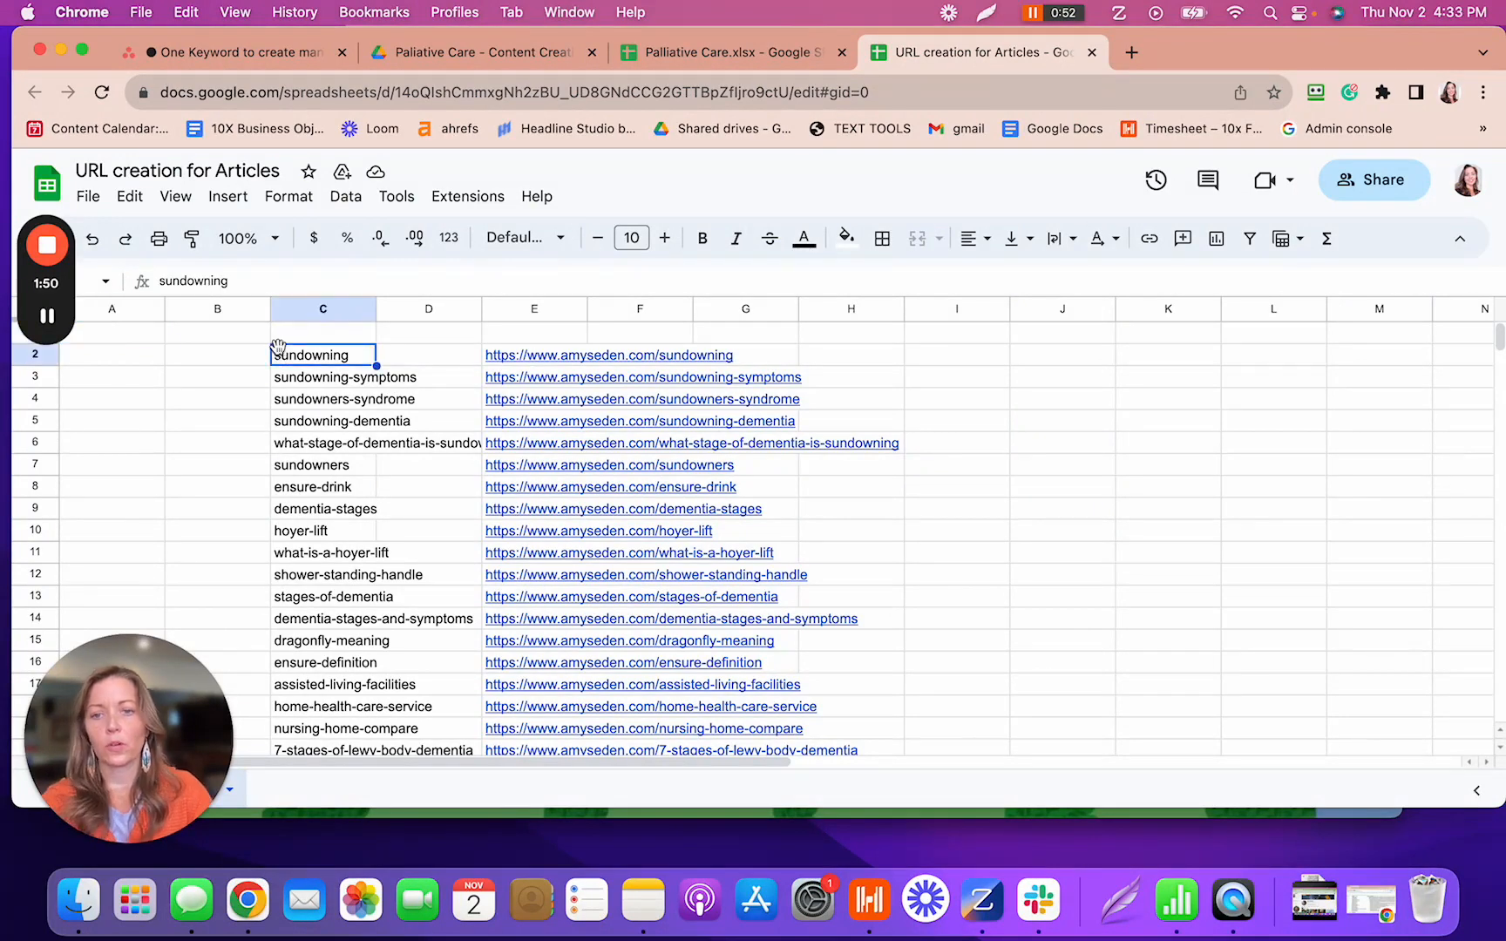
key(super+v)
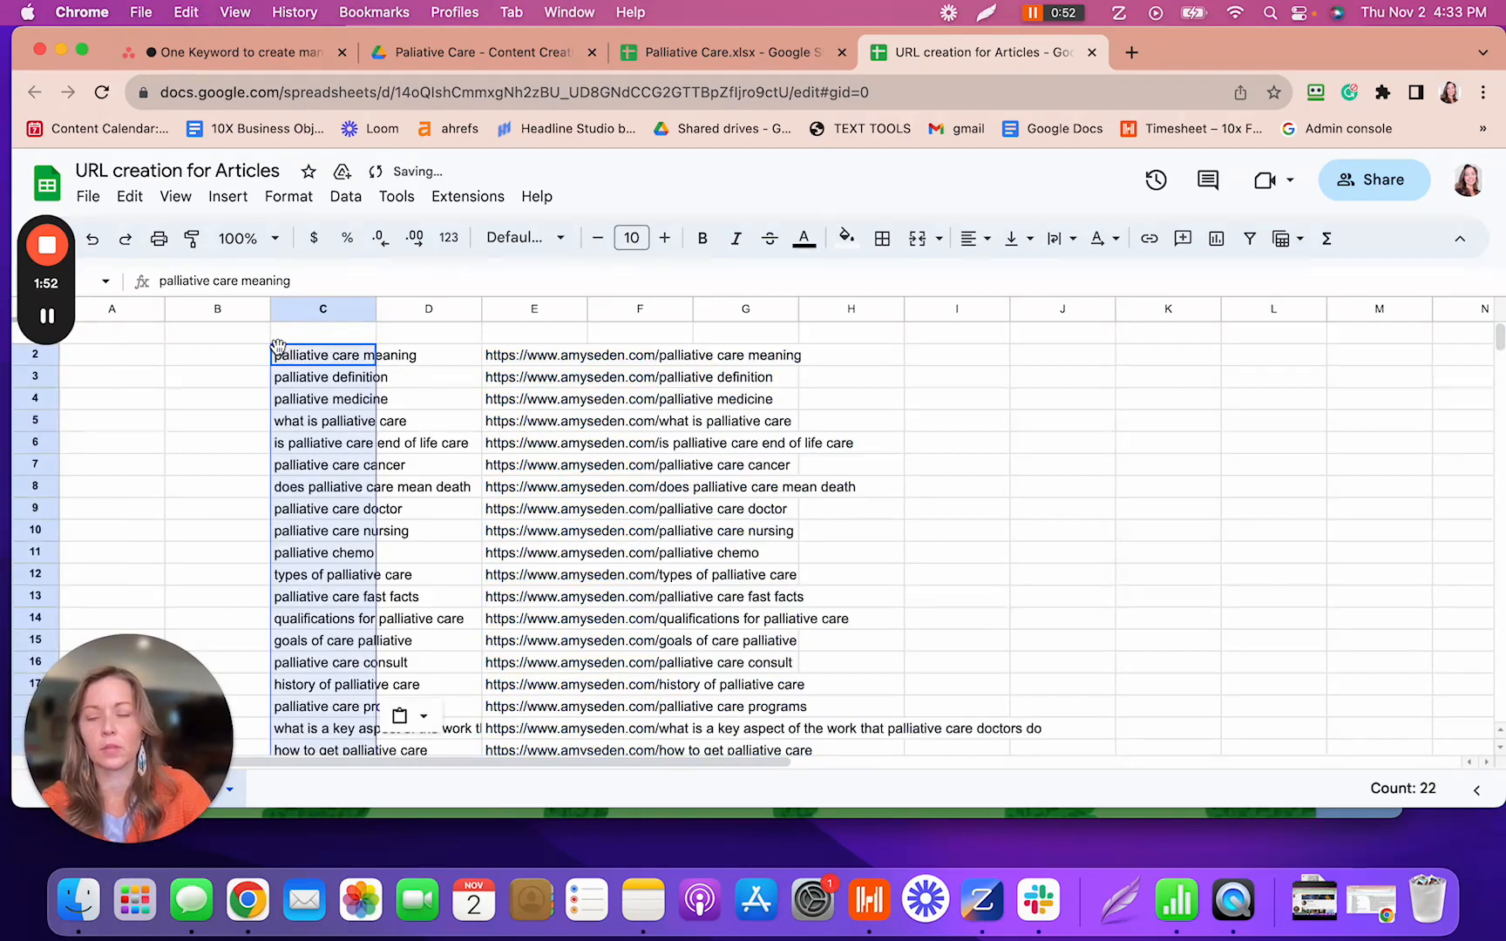
scroll(278, 348, down, 3)
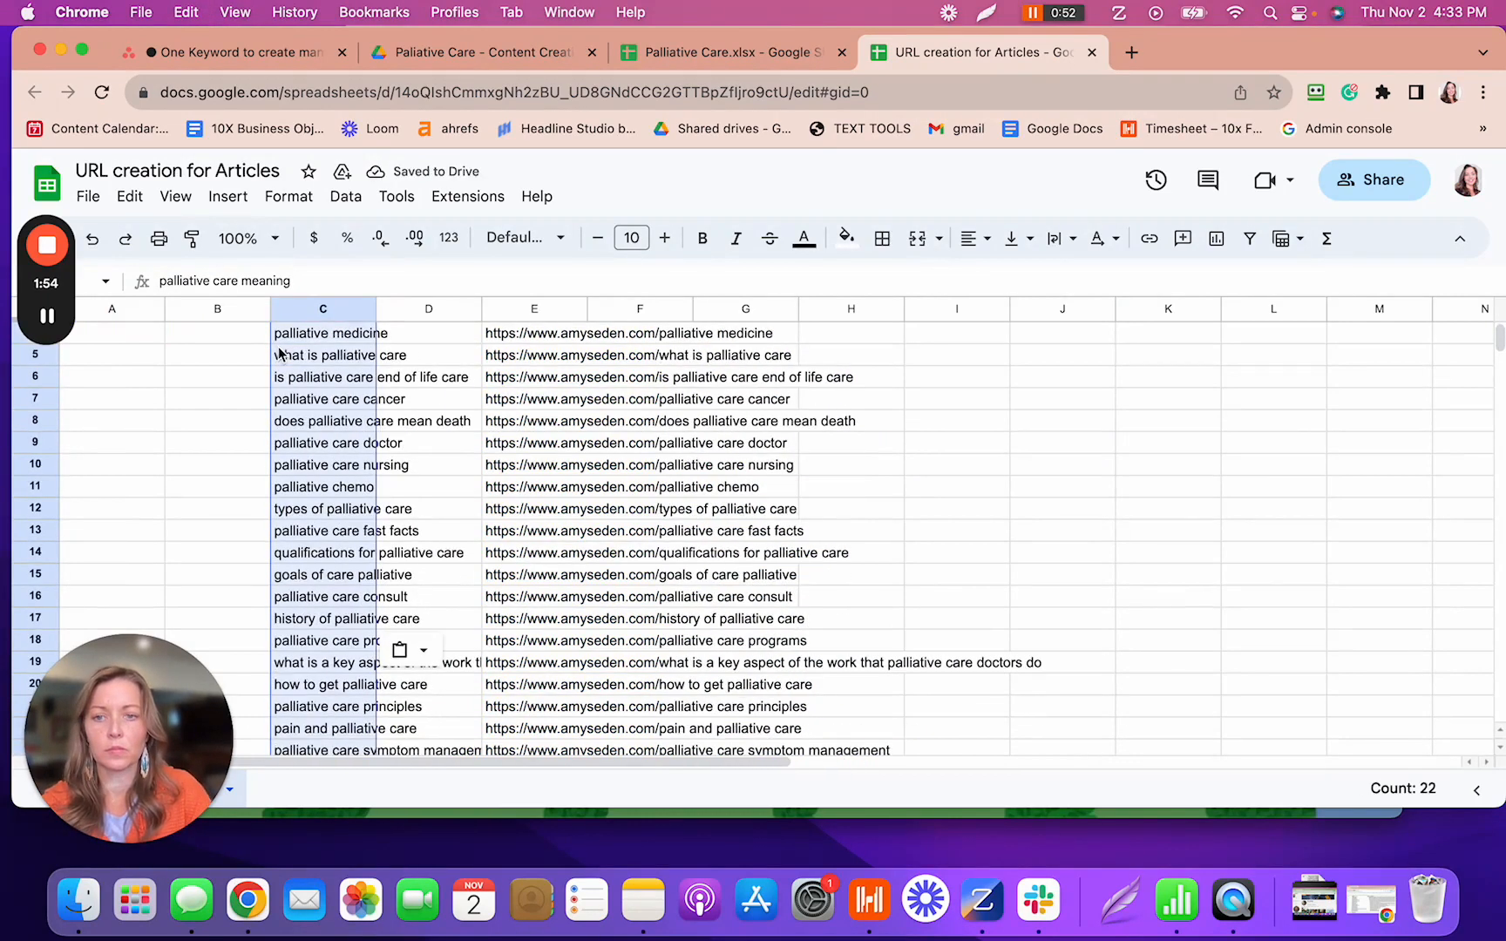
scroll(278, 353, down, 1)
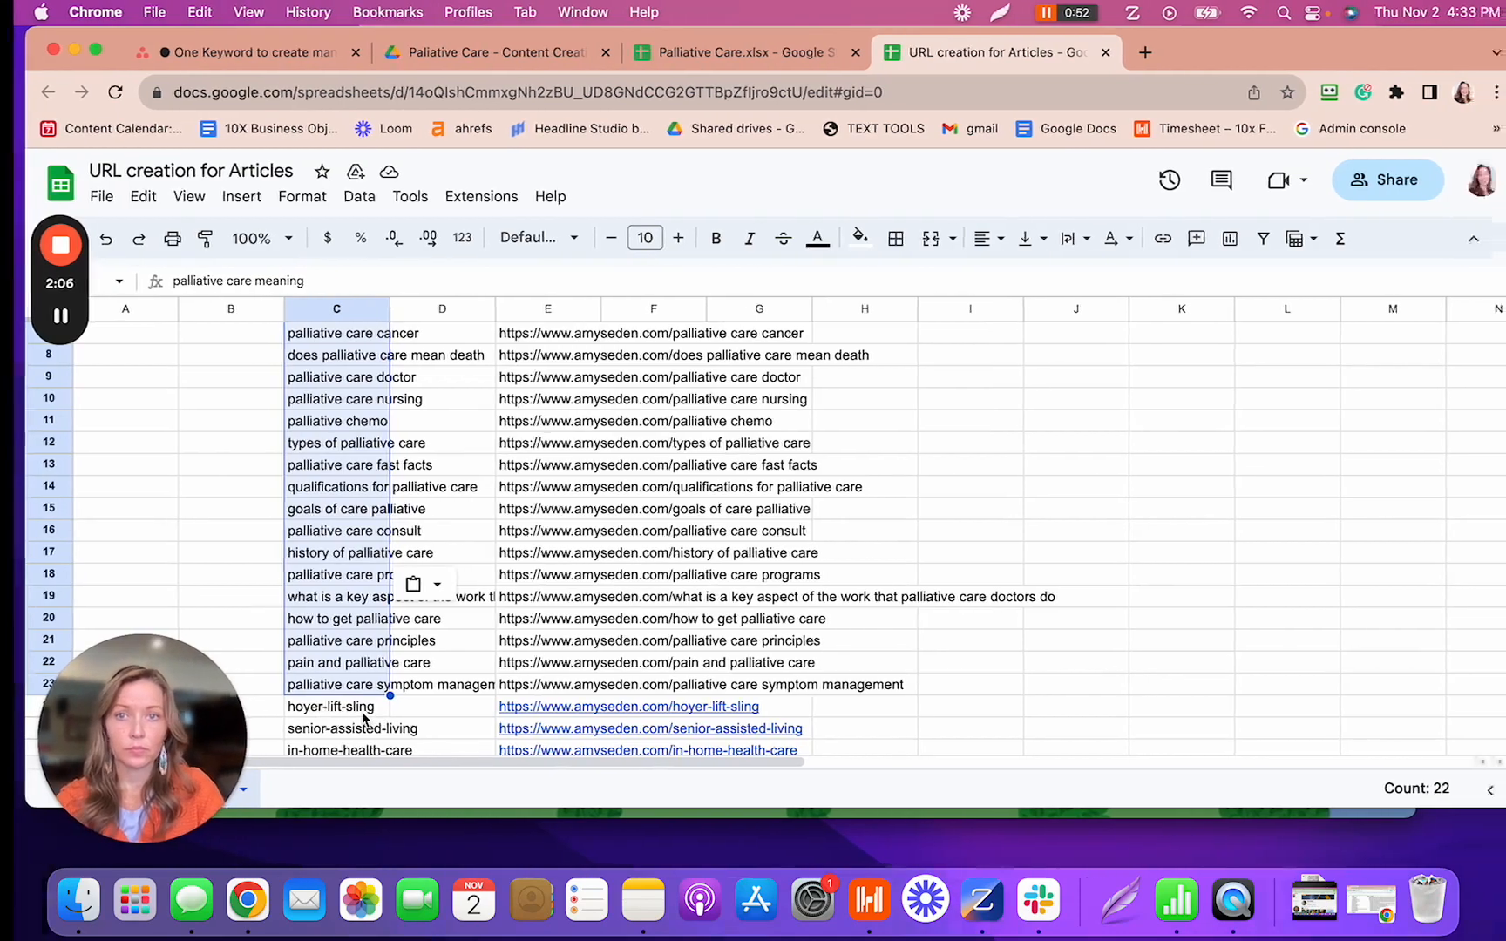
key(ctrl+Right)
key(ctrl+Right)
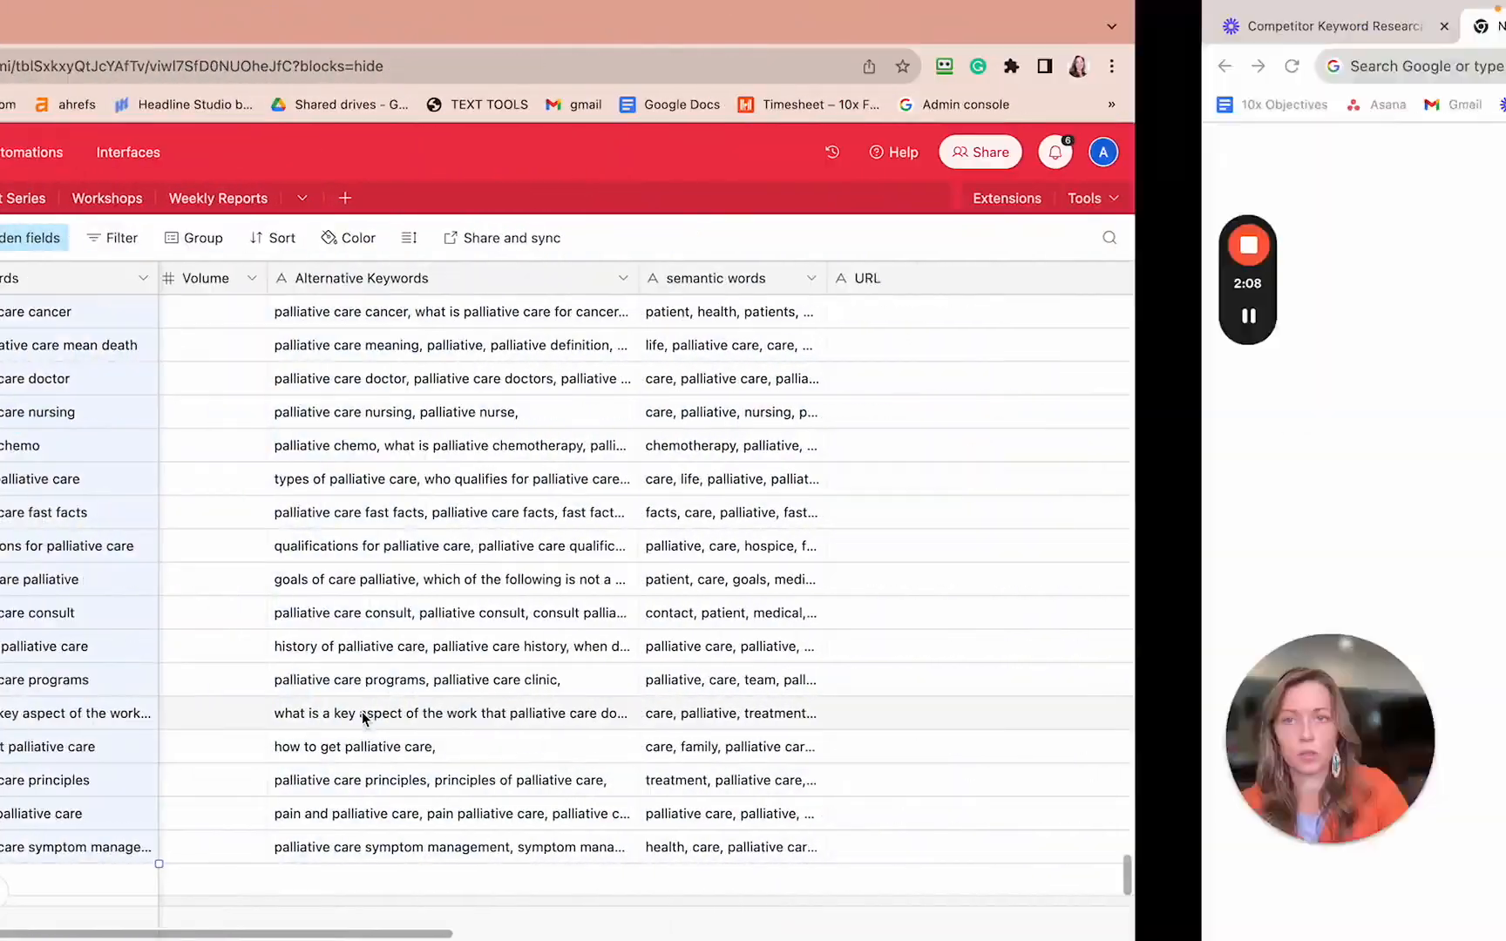
key(ctrl+Left)
key(ctrl+Left)
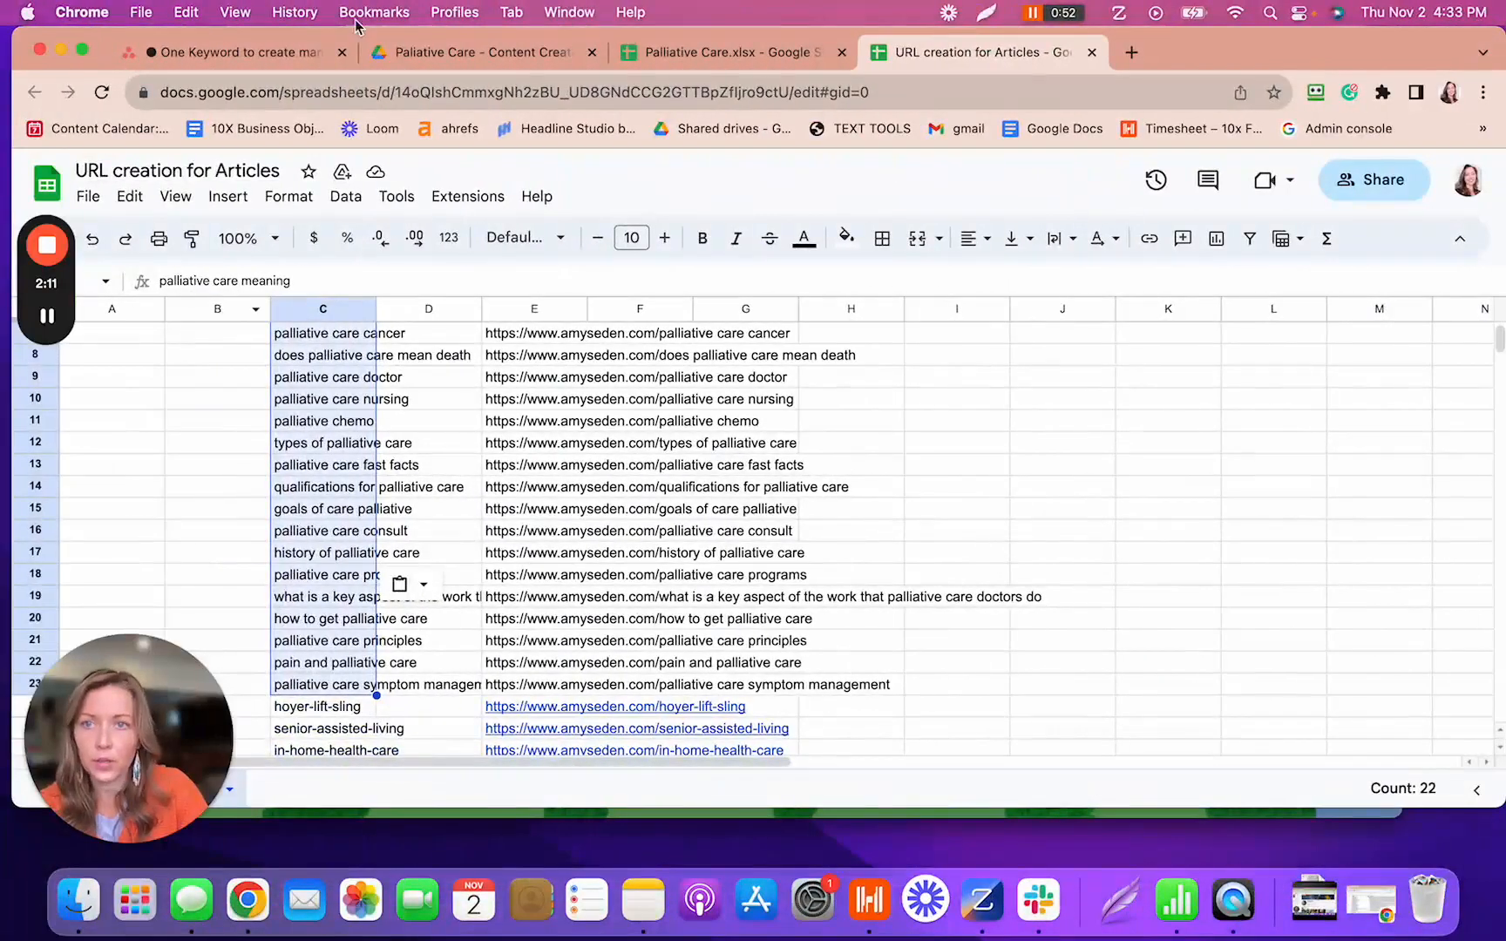
click(295, 54)
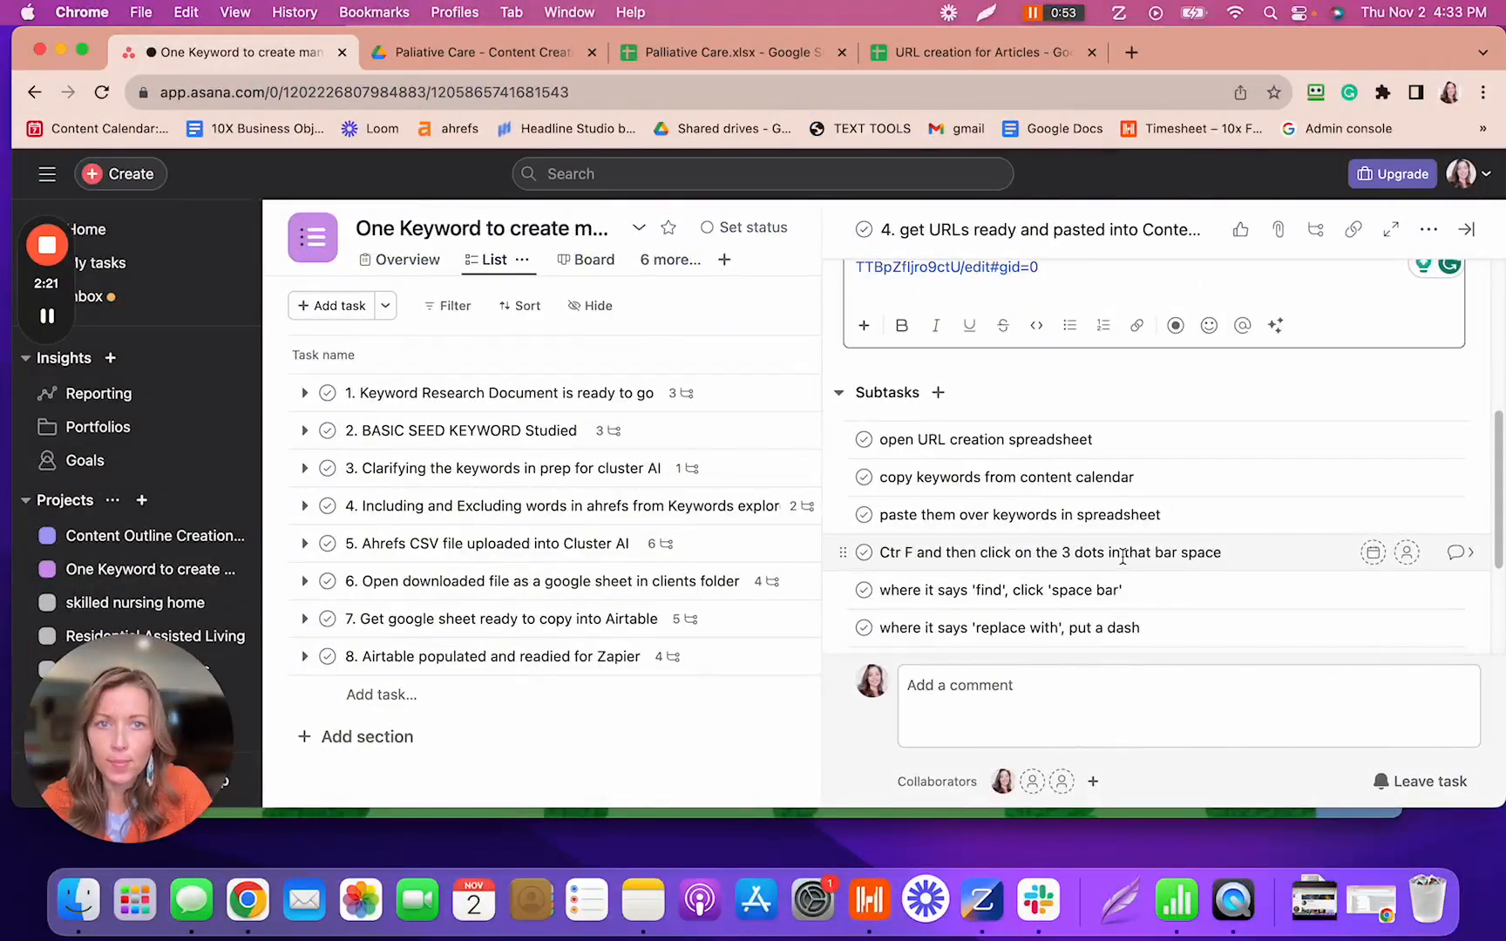
- Use Find and replace to swap all 67 spaces in the keywords for hyphens
click(949, 55)
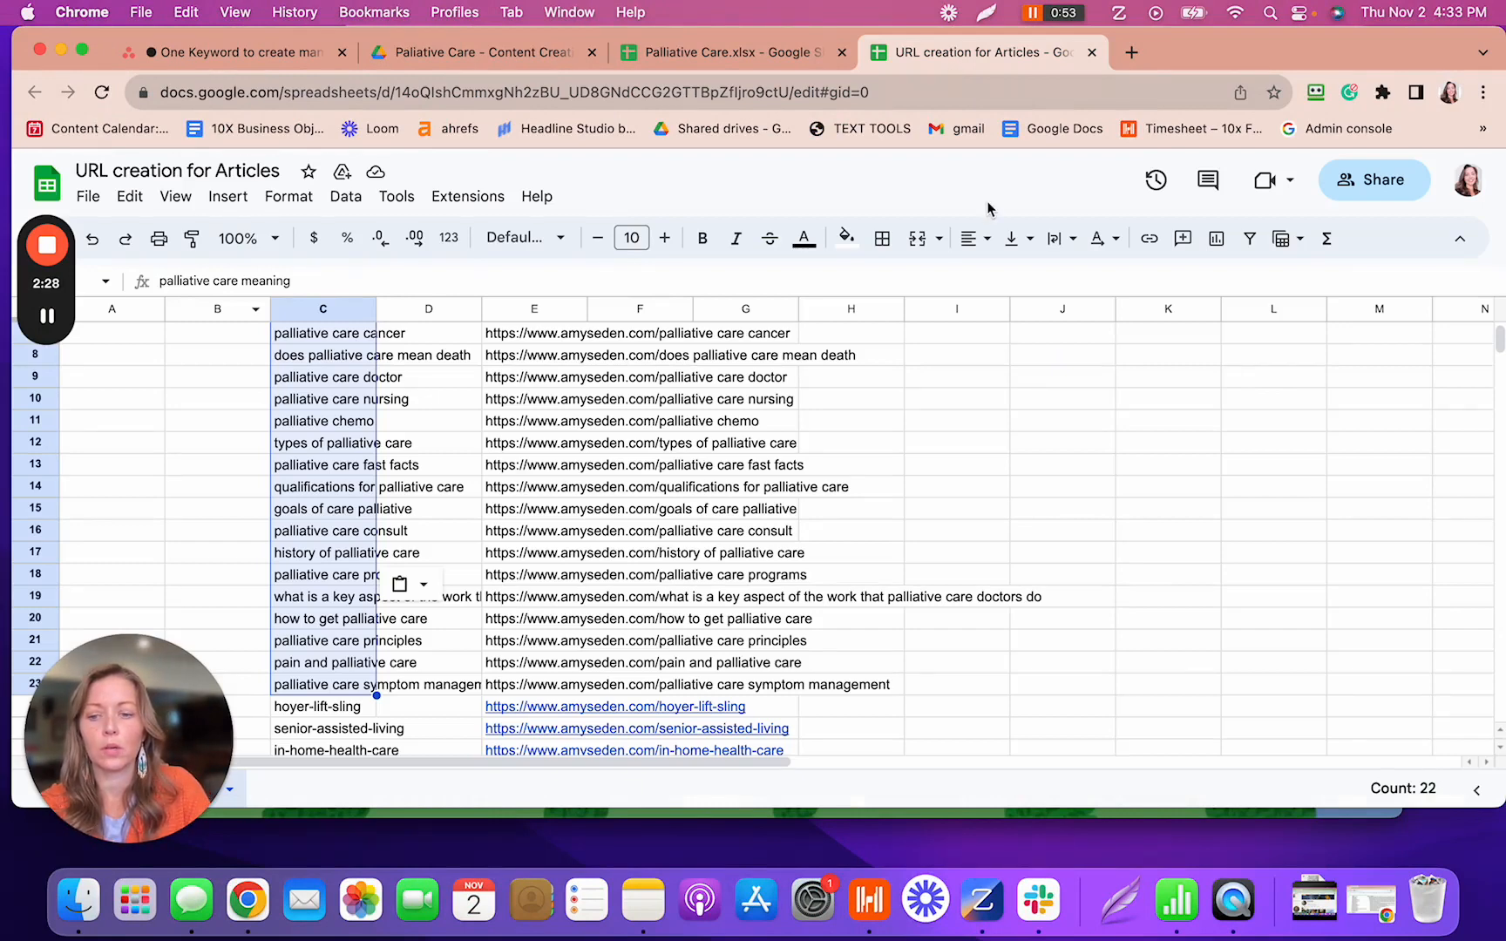
key(super+f)
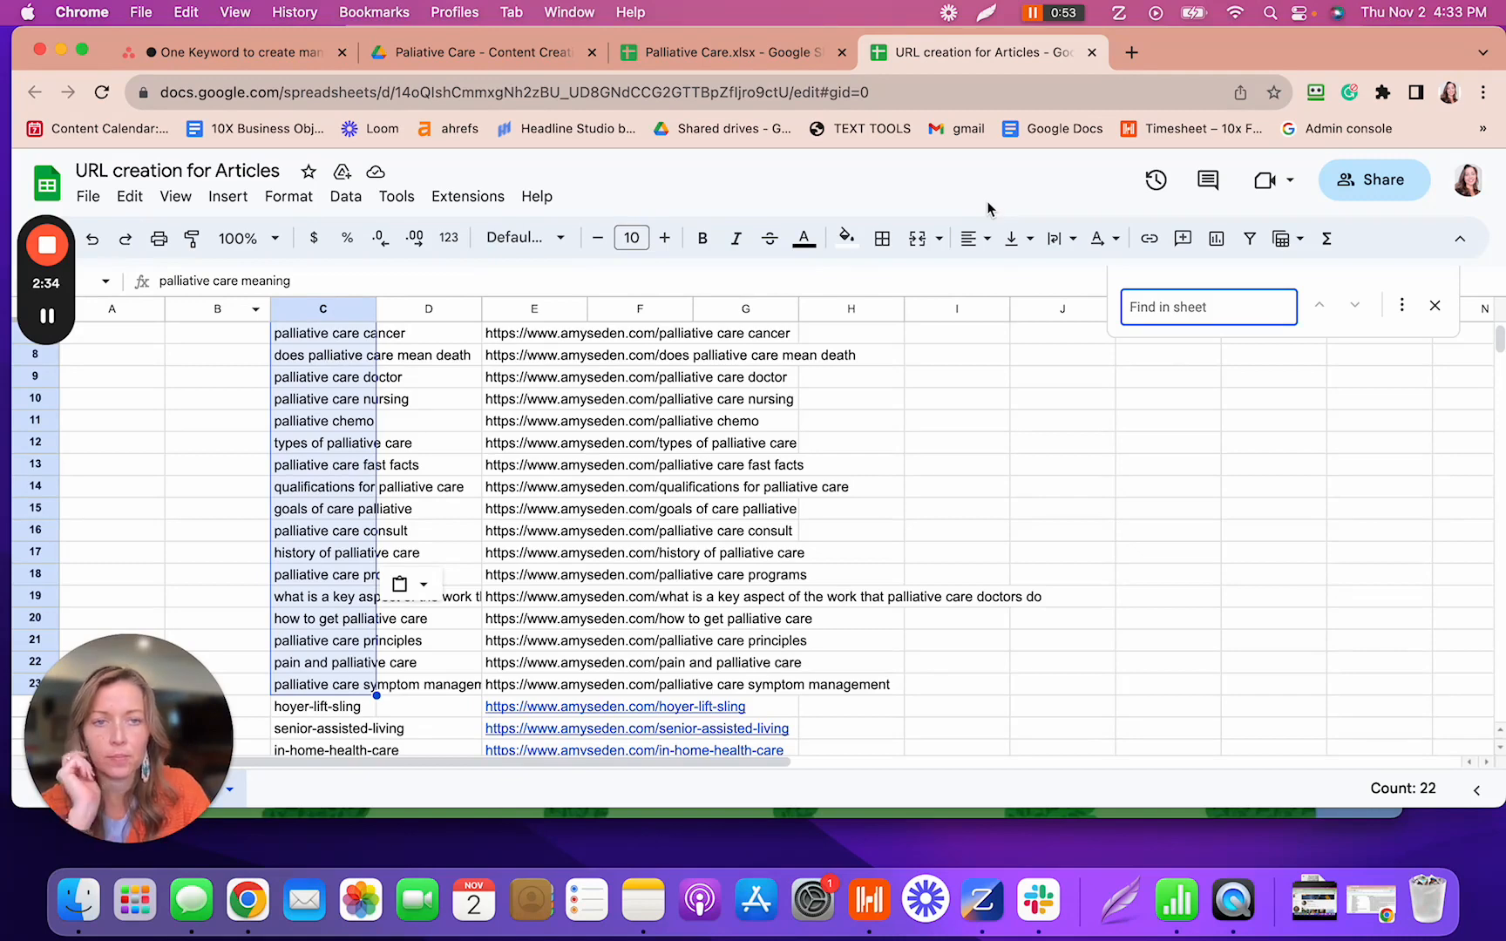
click(1398, 307)
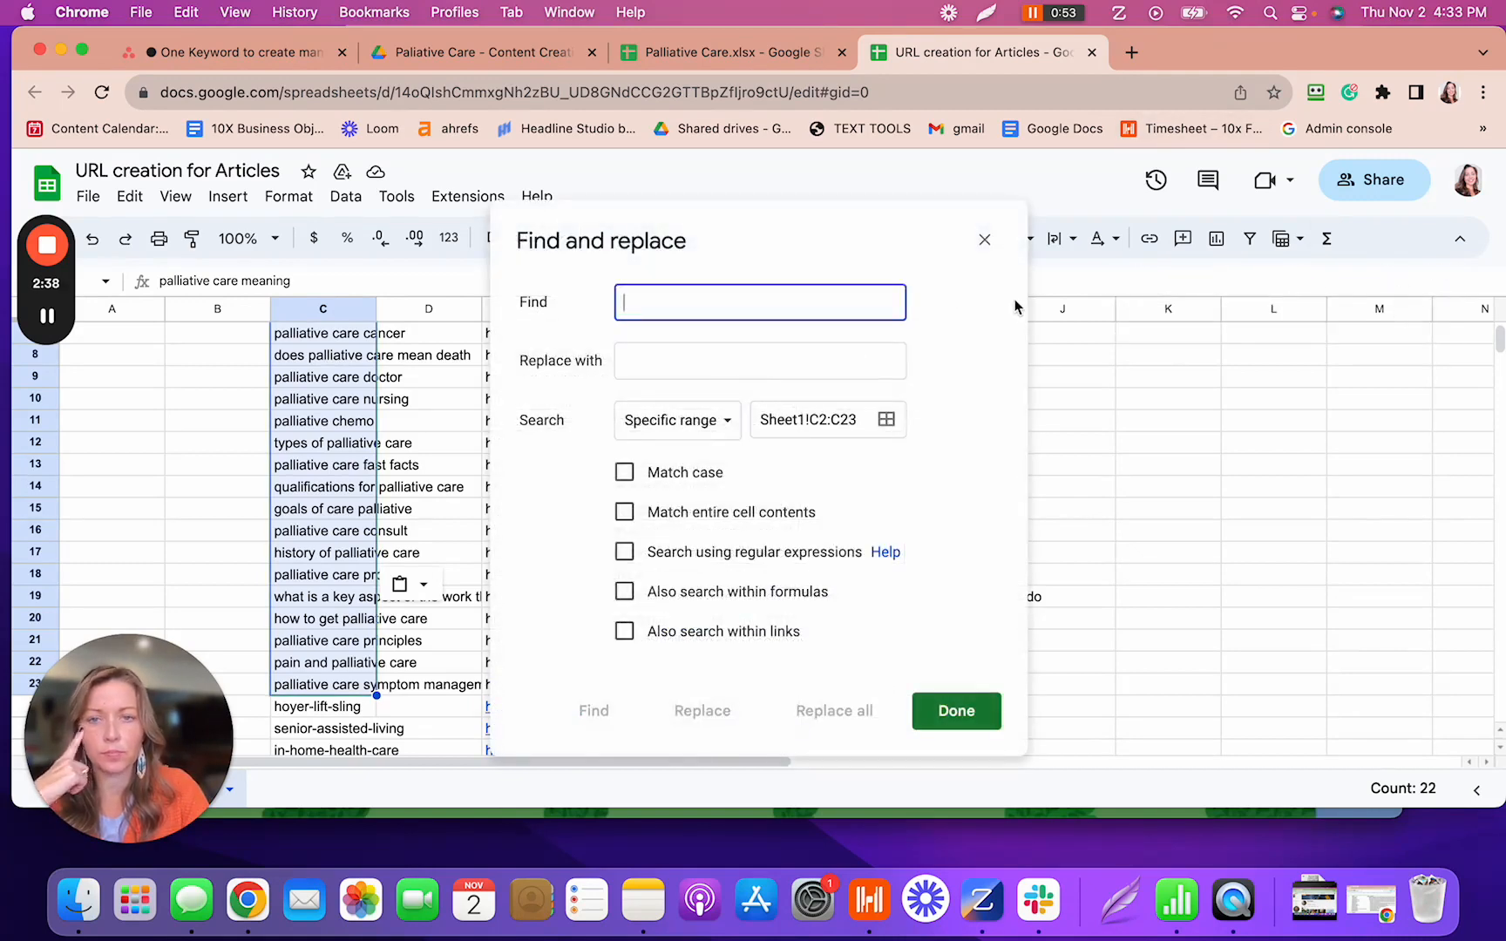
click(285, 58)
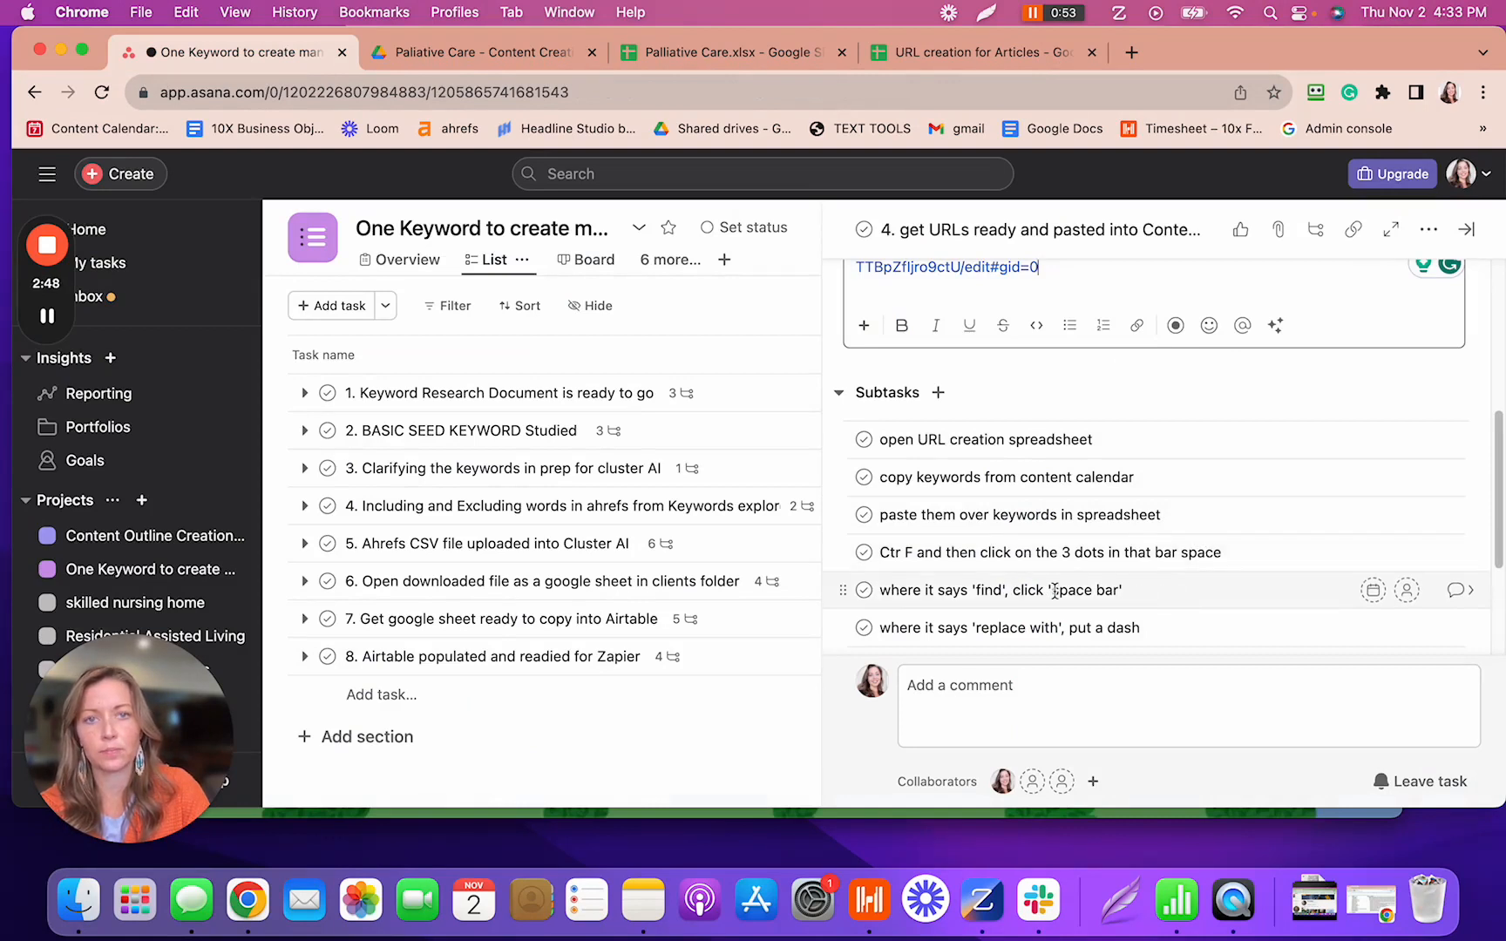
click(926, 51)
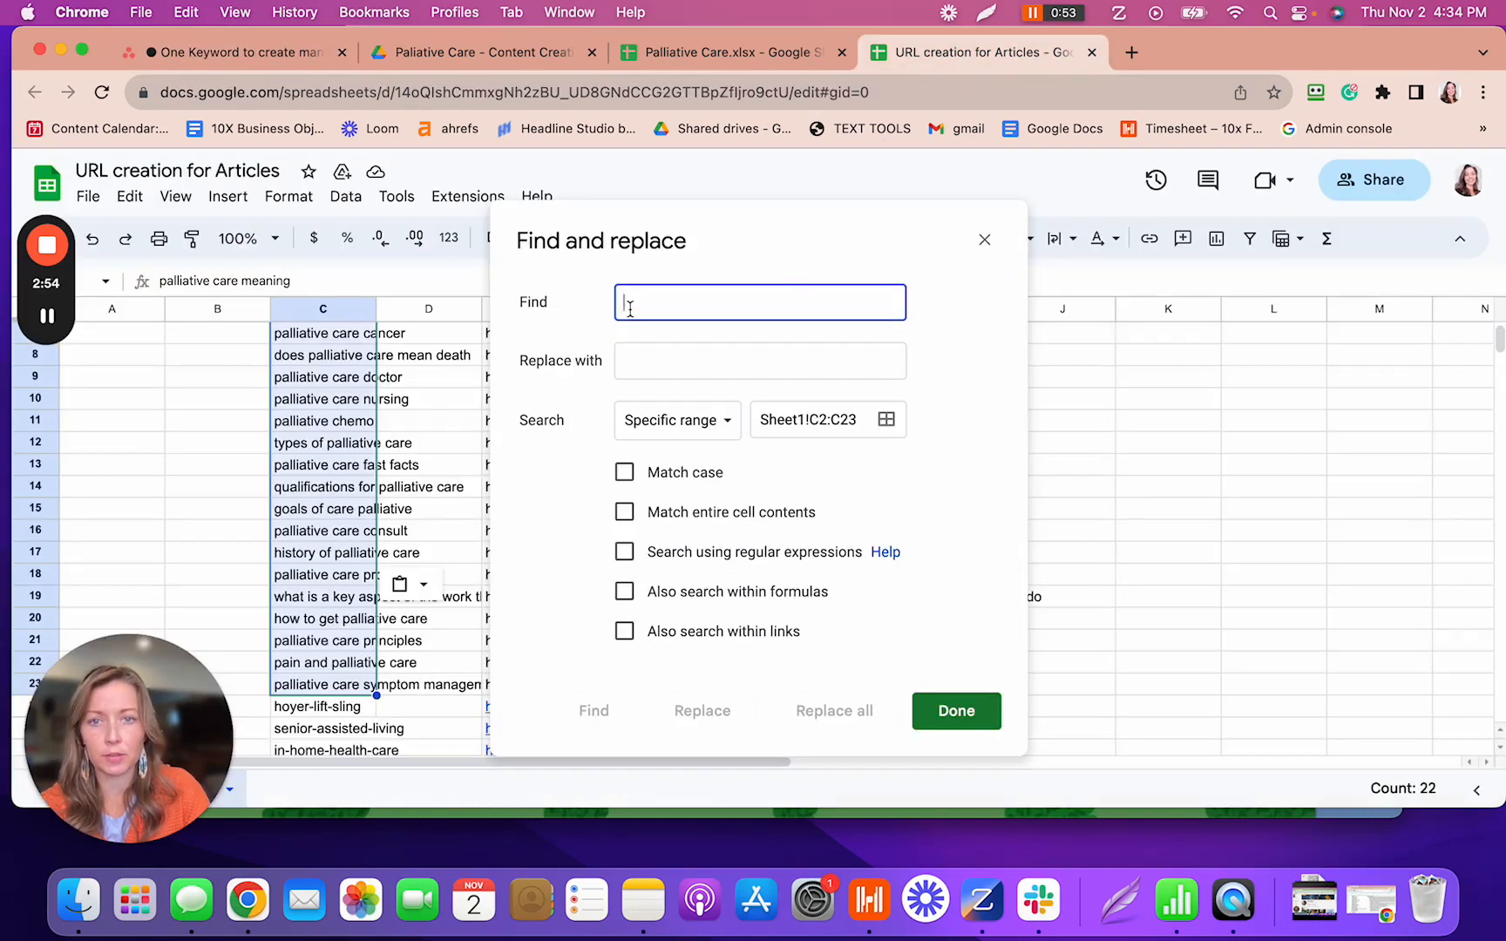
click(632, 356)
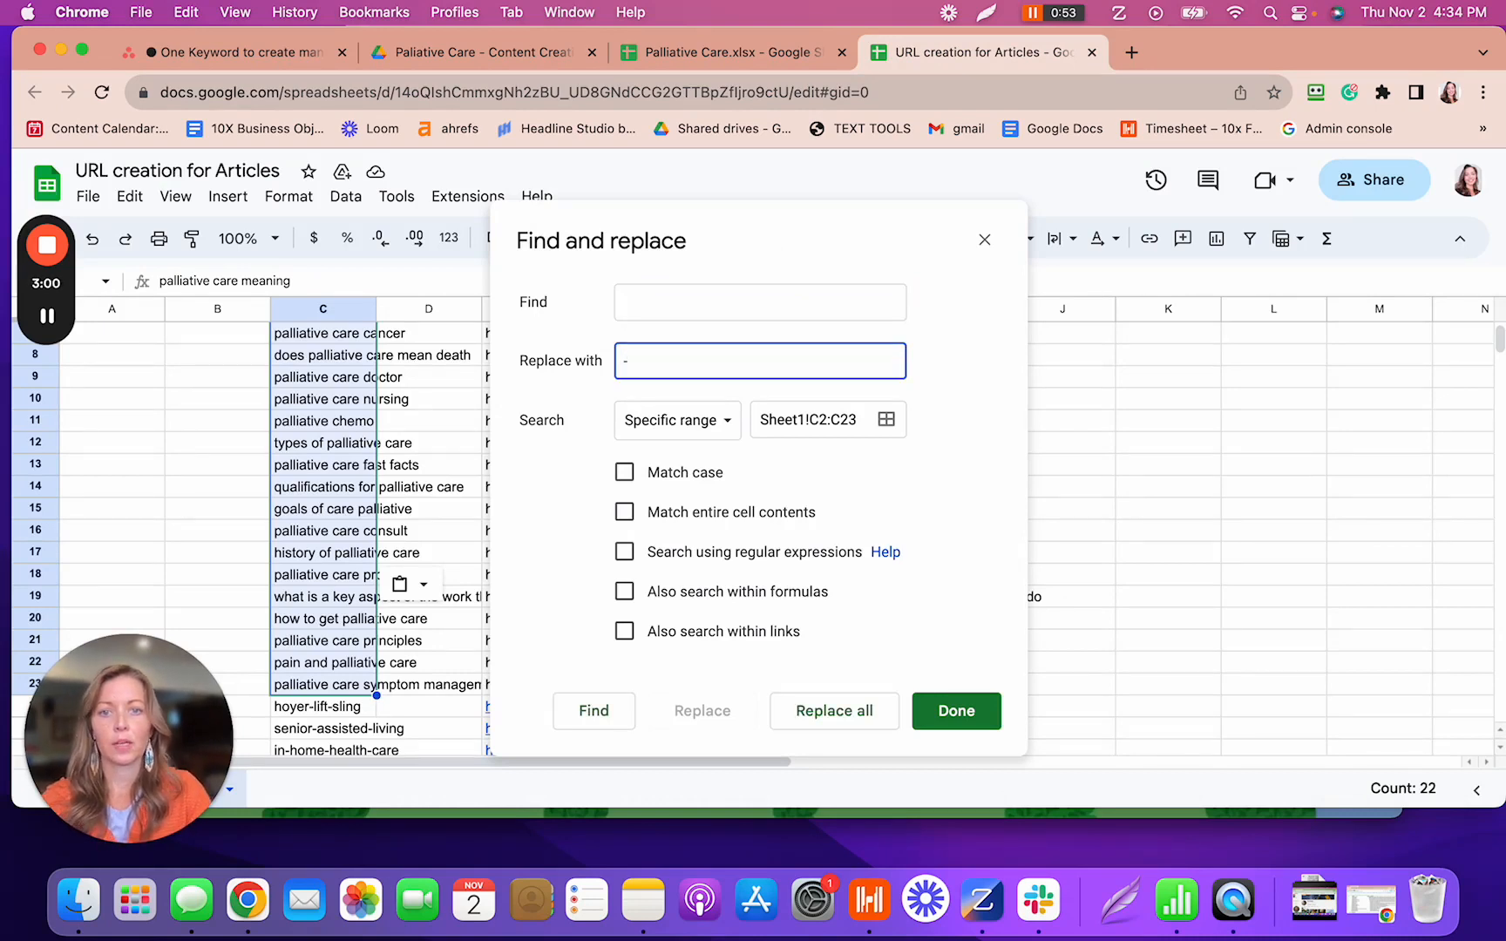
text(-)
click(795, 713)
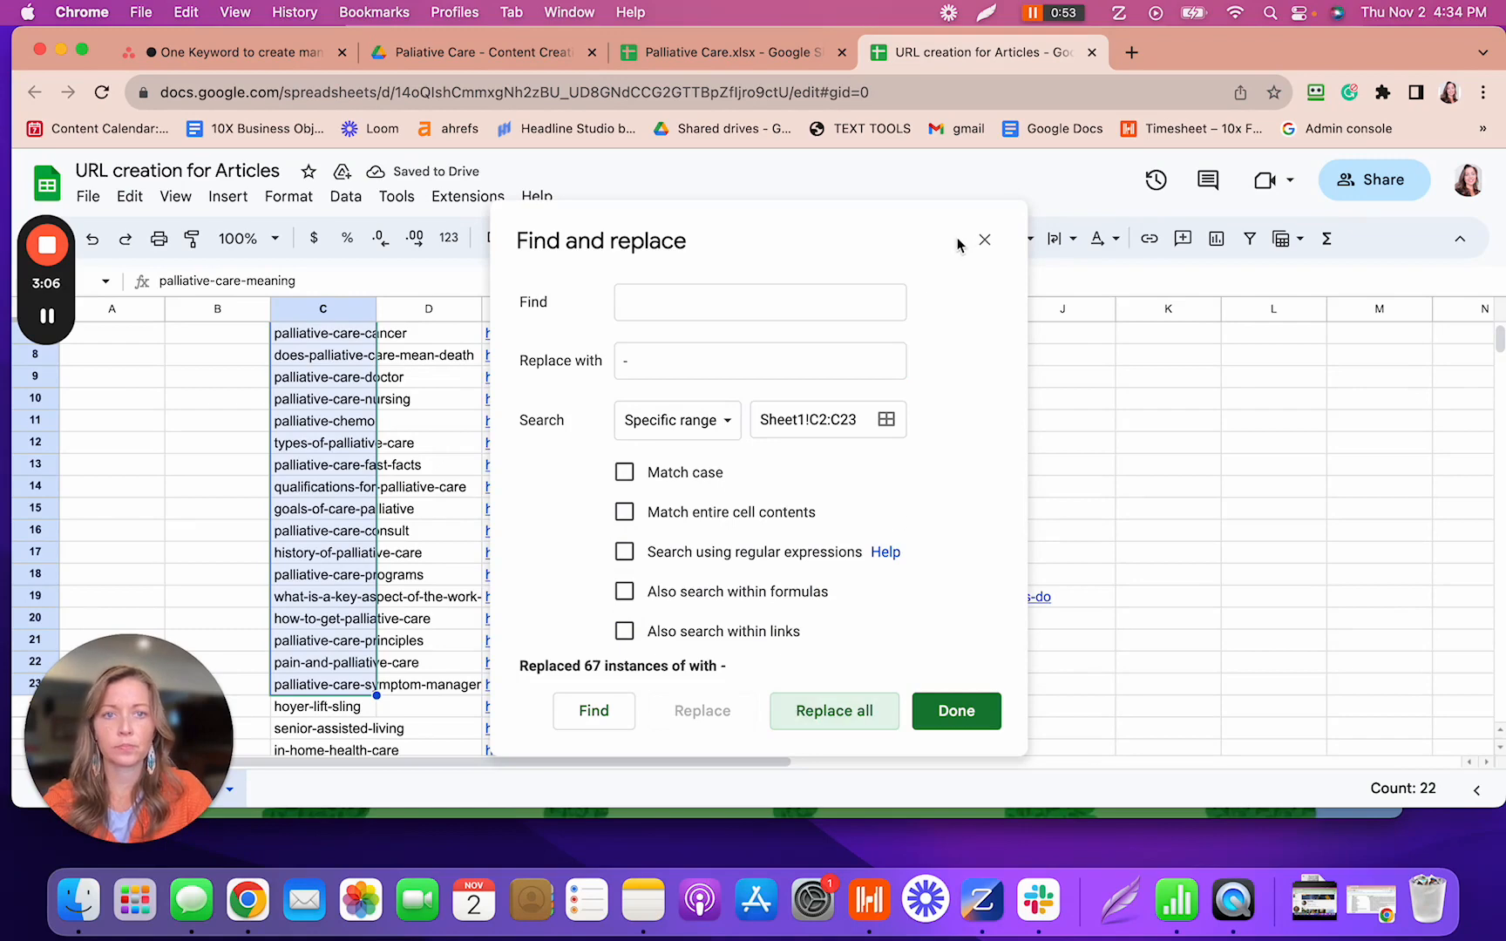
click(951, 711)
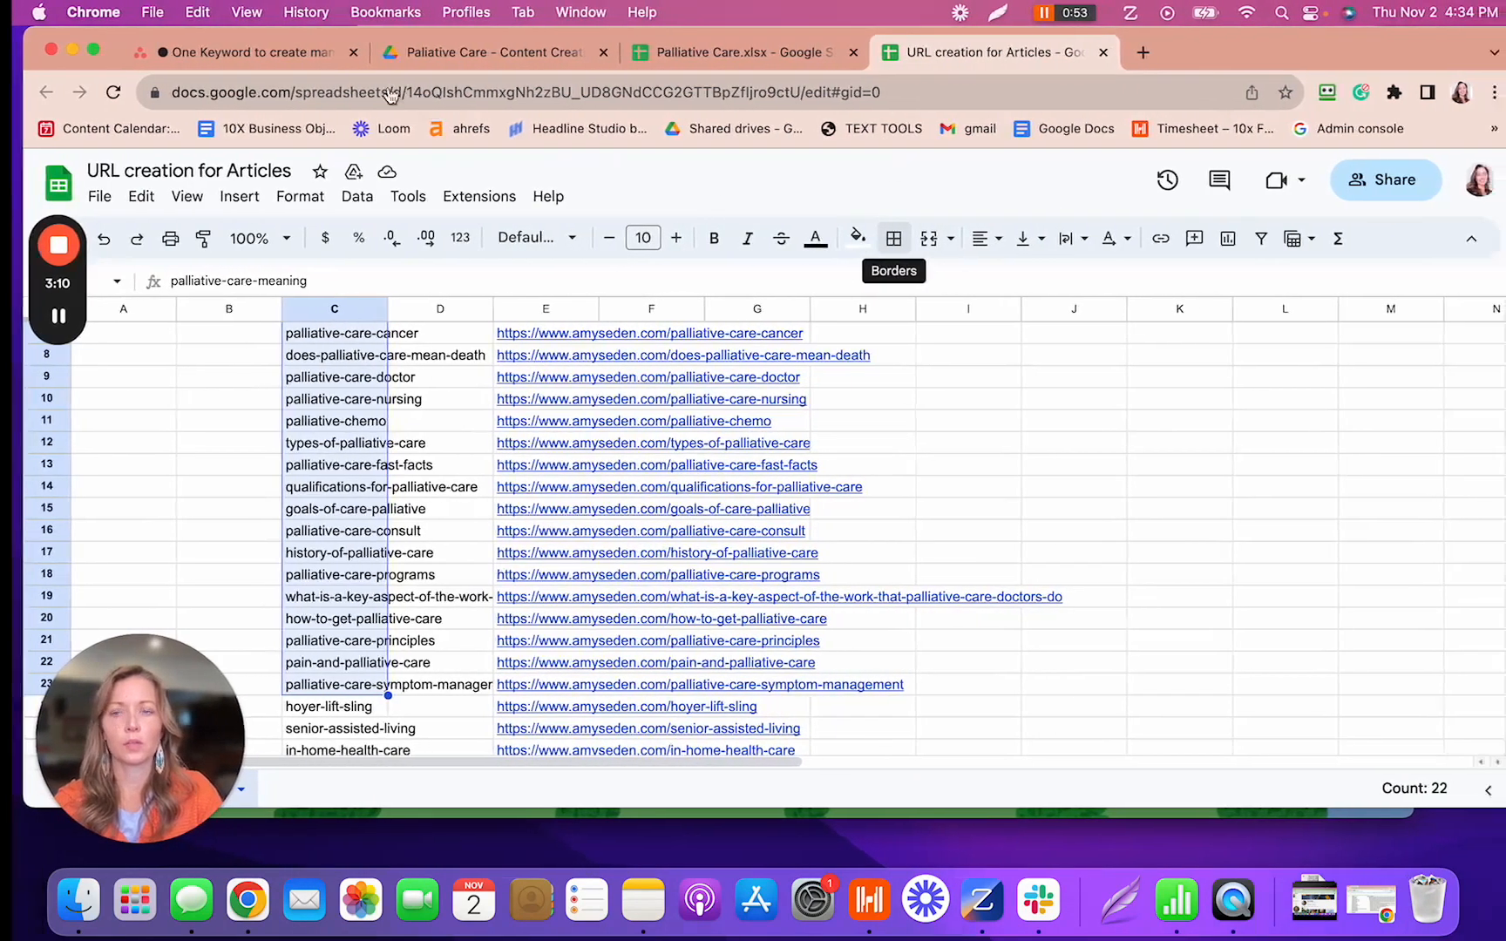
click(292, 59)
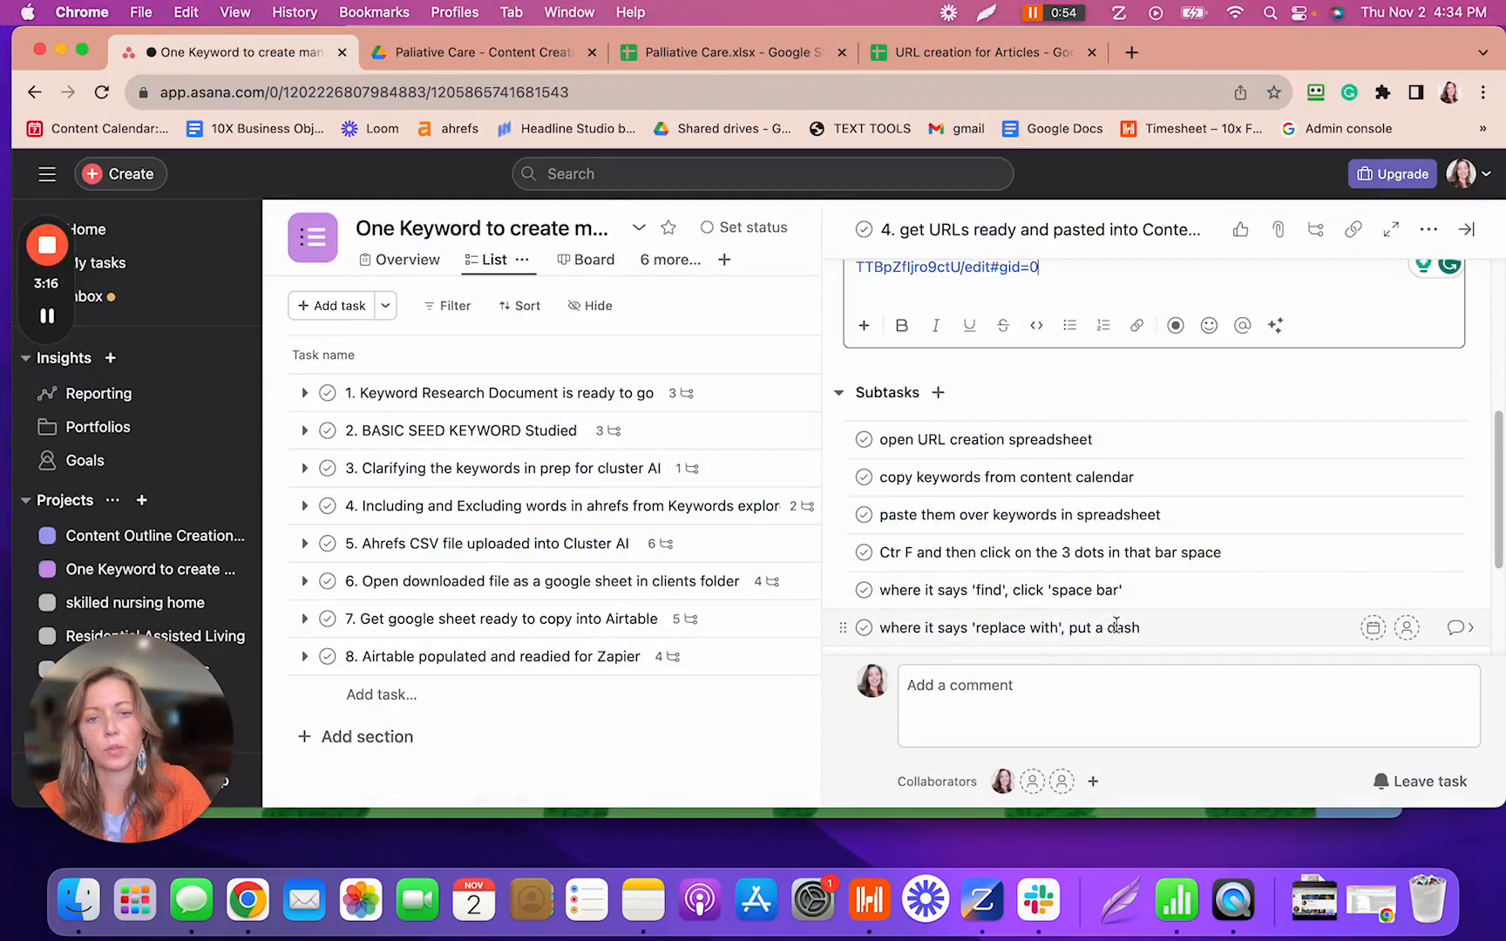
- Add the subtask 'copy all the URLs from the speadsheet into the content calendar'
scroll(1116, 626, down, 1)
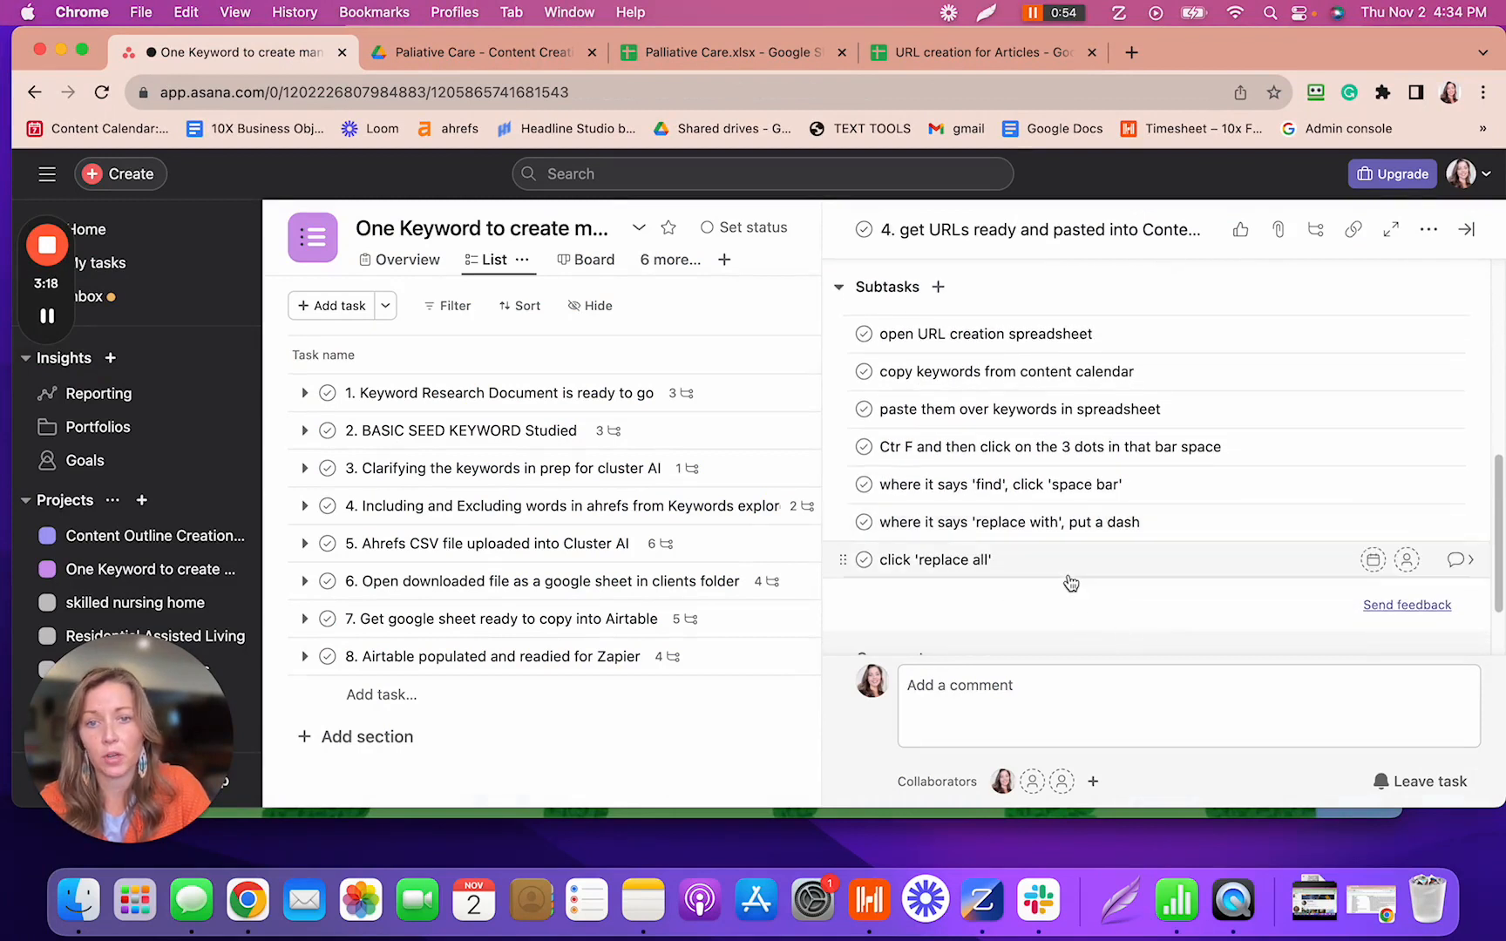
scroll(1071, 582, up, 1)
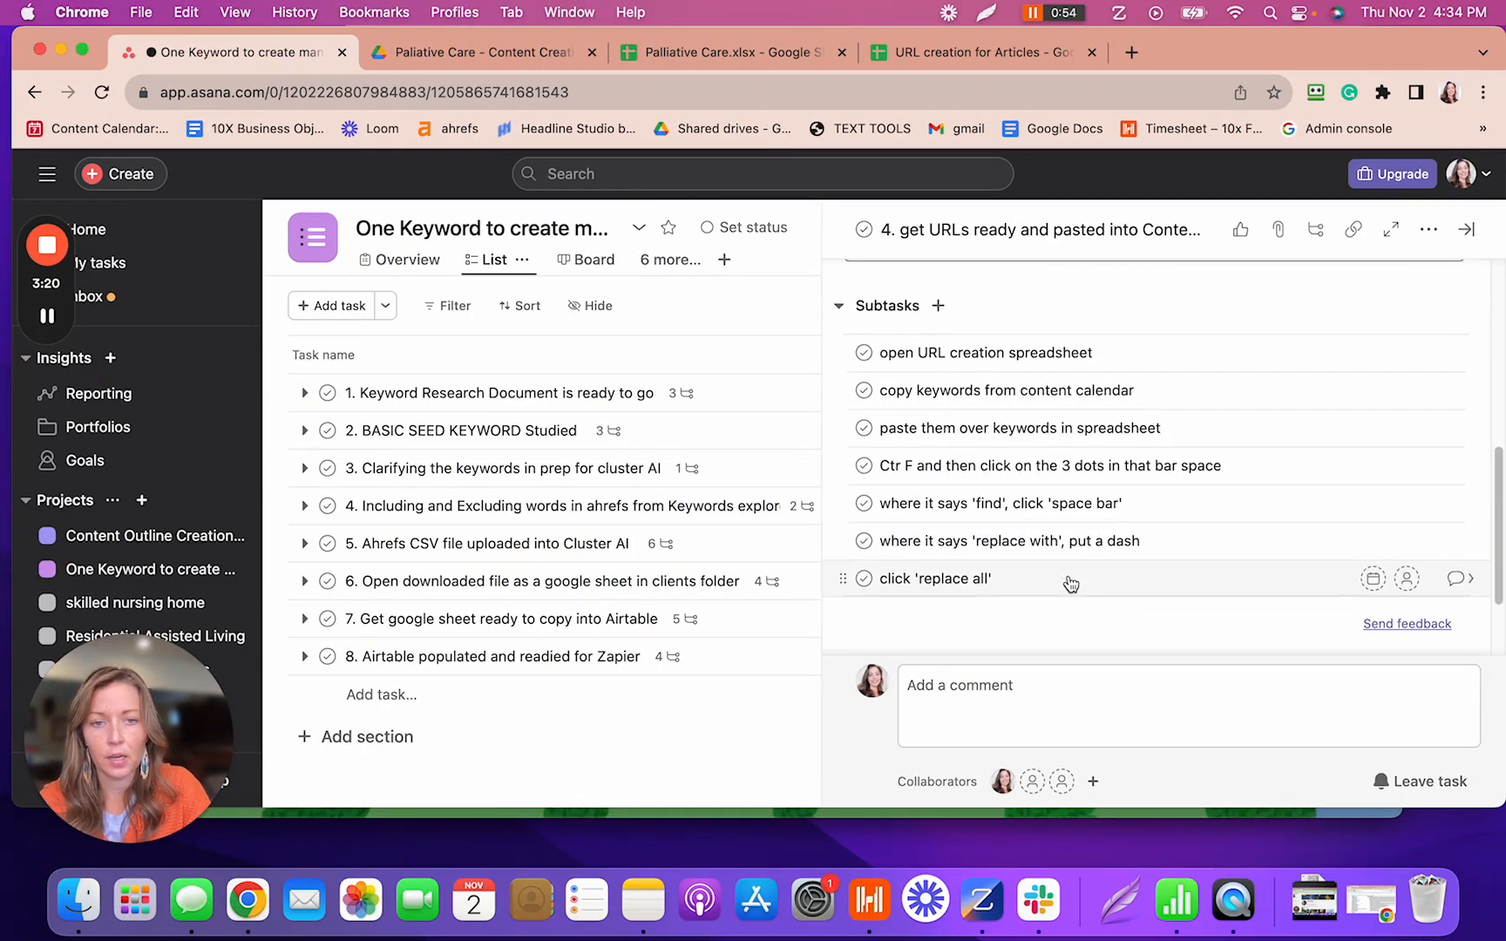
click(938, 305)
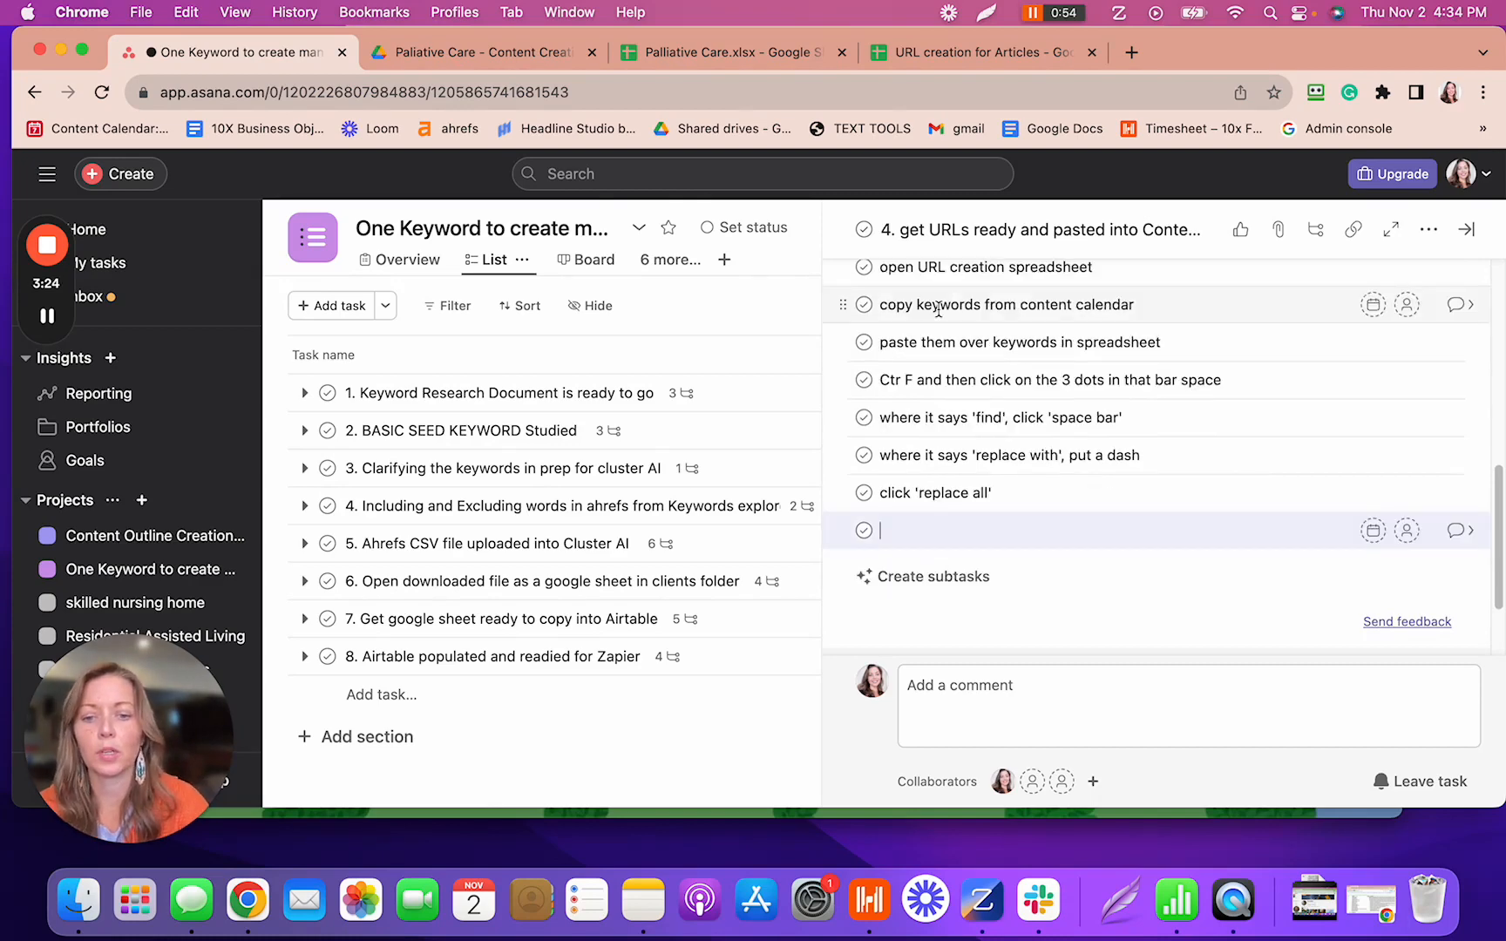
text(copy)
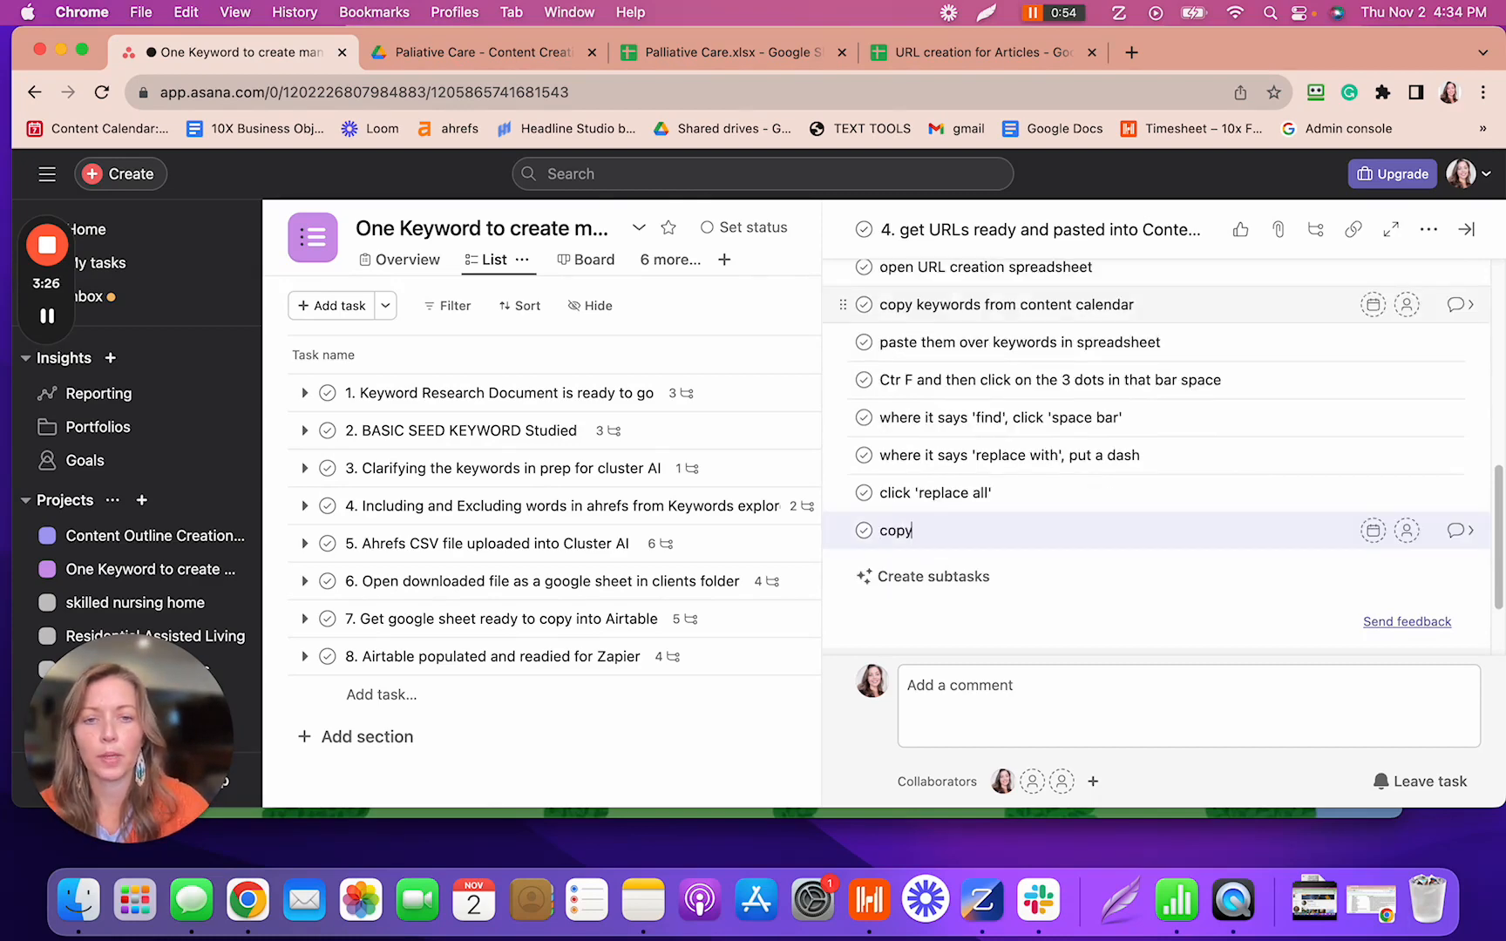
text( all the URL)
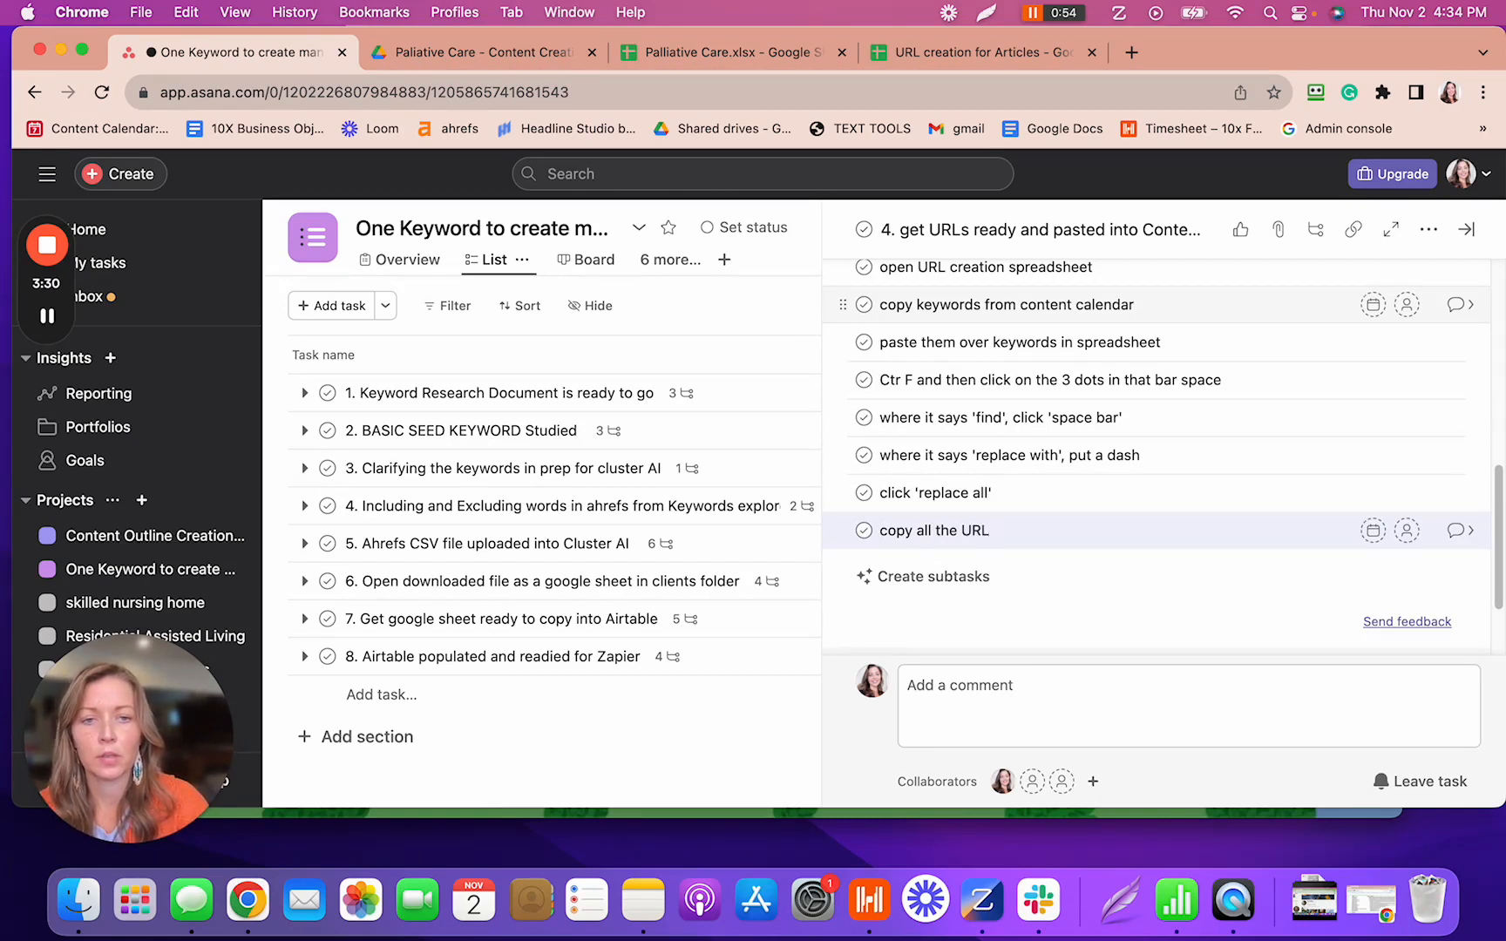
text(s from the speadsheet into t)
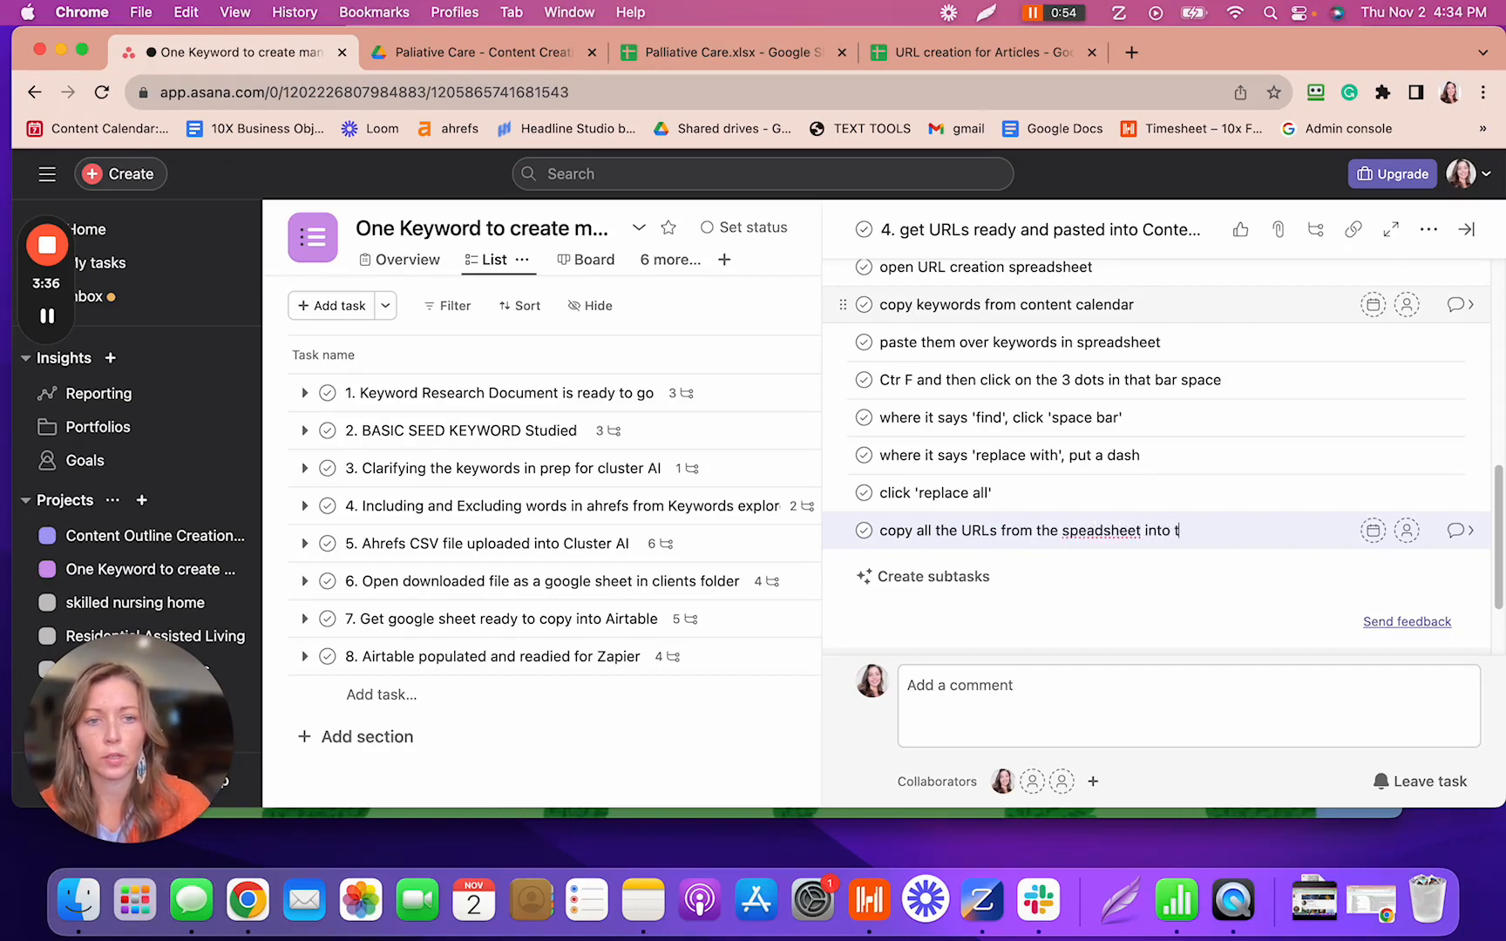
text(he content)
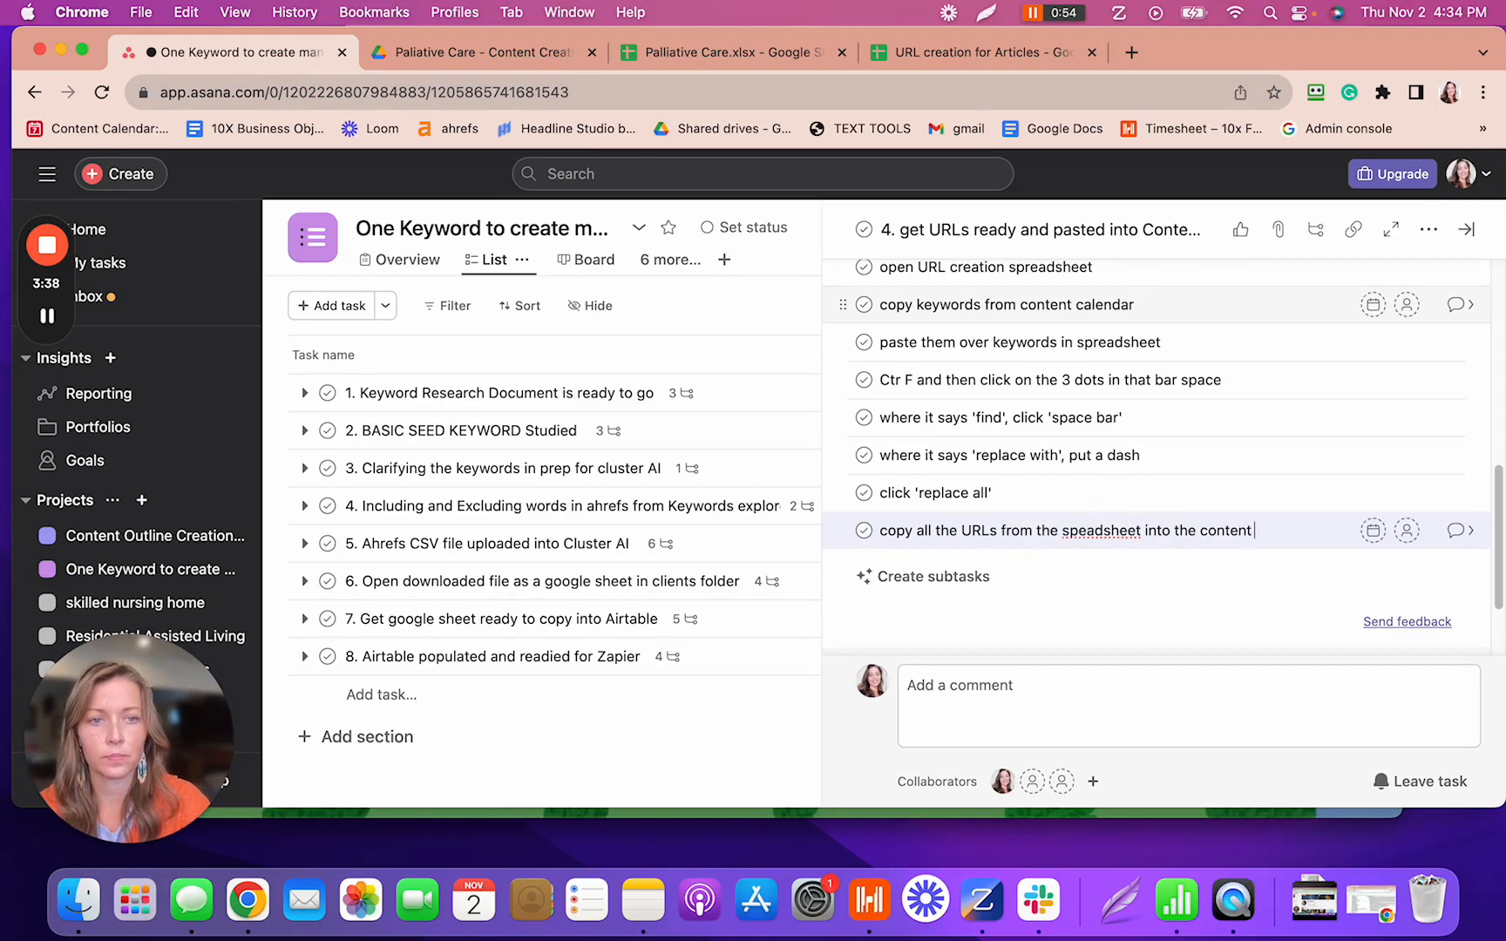
text( calendar)
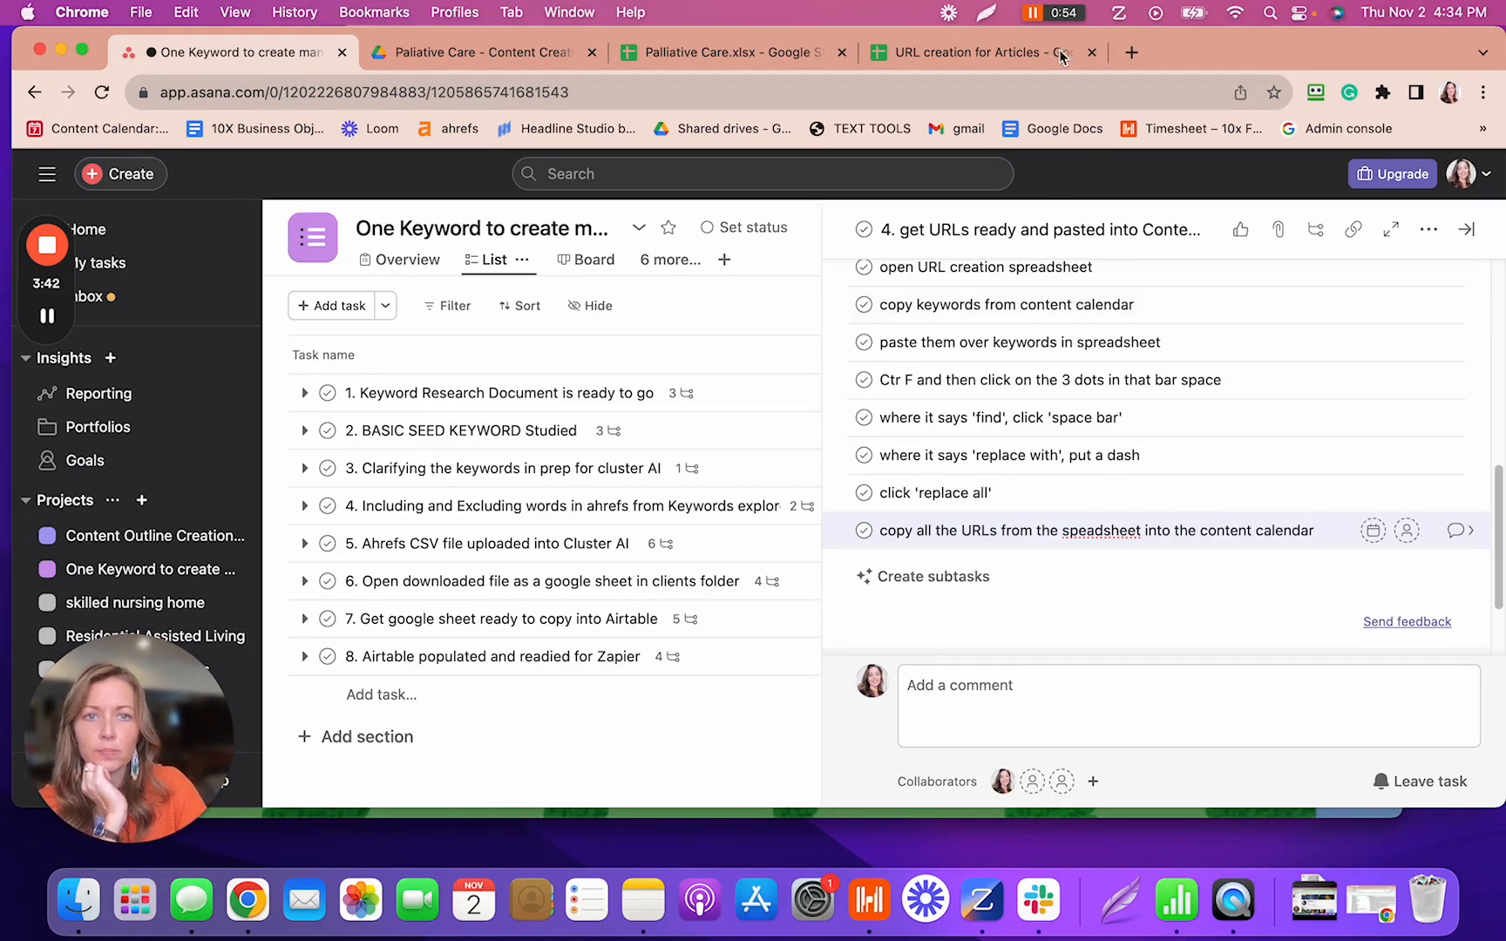
click(1031, 54)
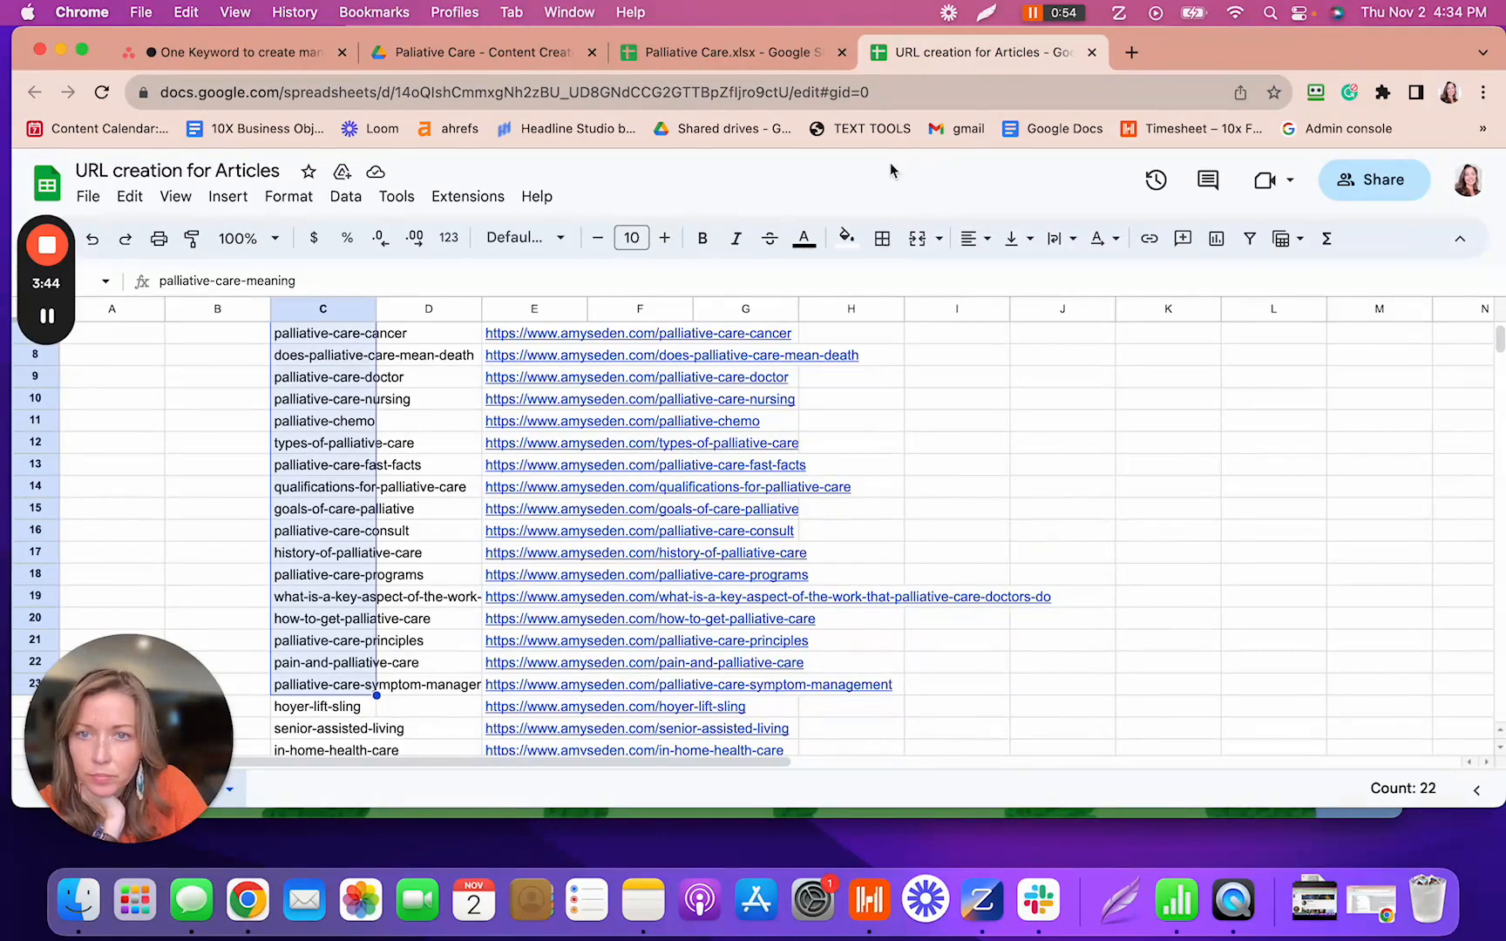
- Select E2:E23 holding the 22 palliative care URLs and copy them
mouse_move(559, 336)
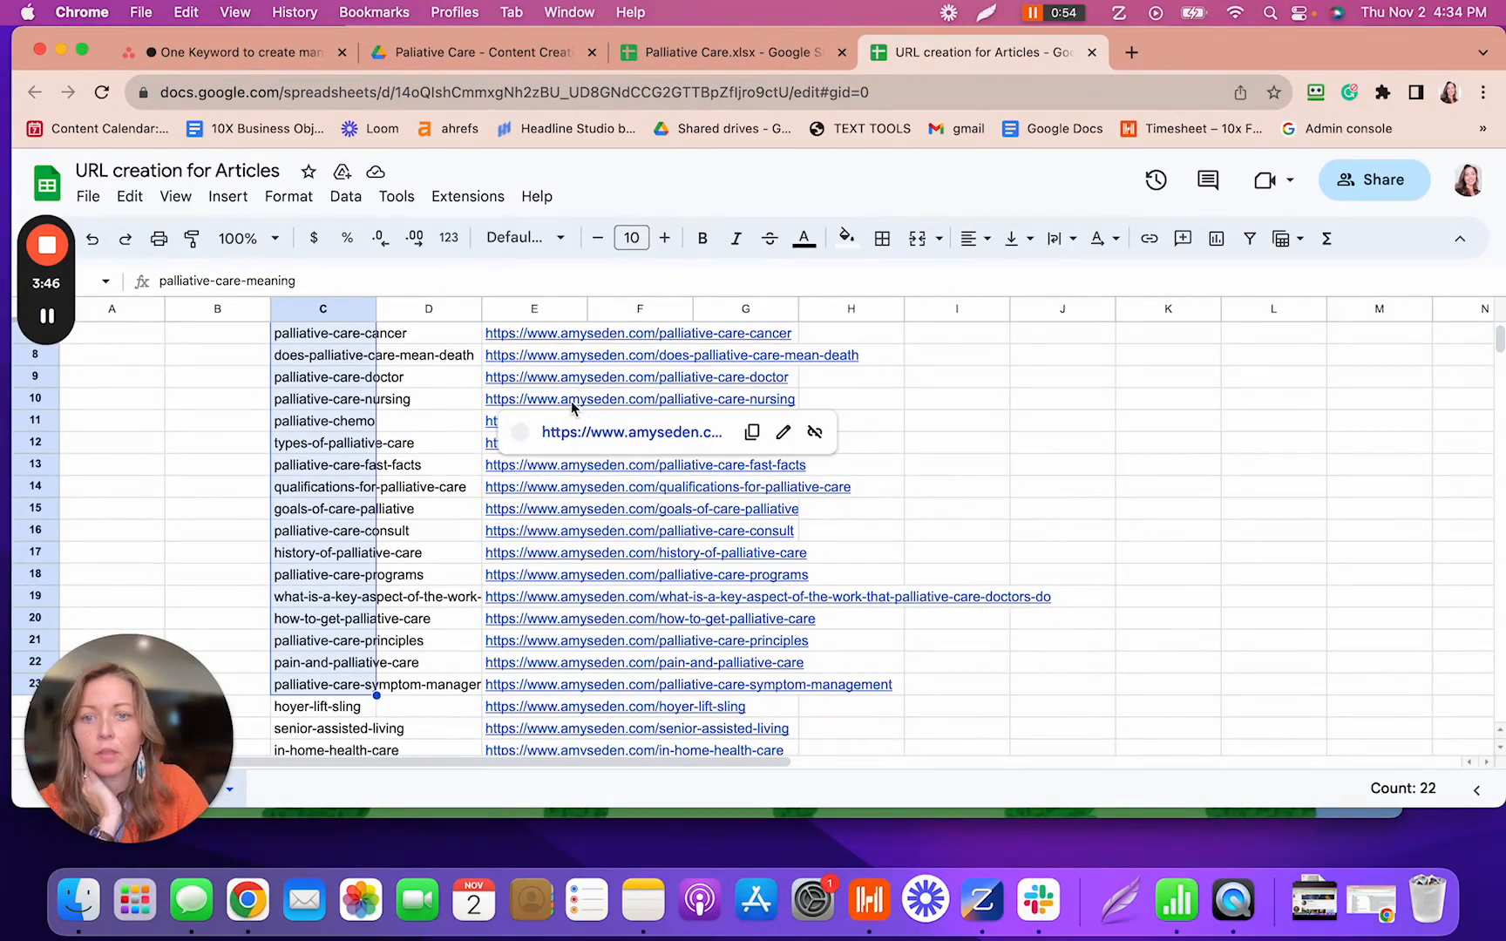
click(610, 689)
click(511, 687)
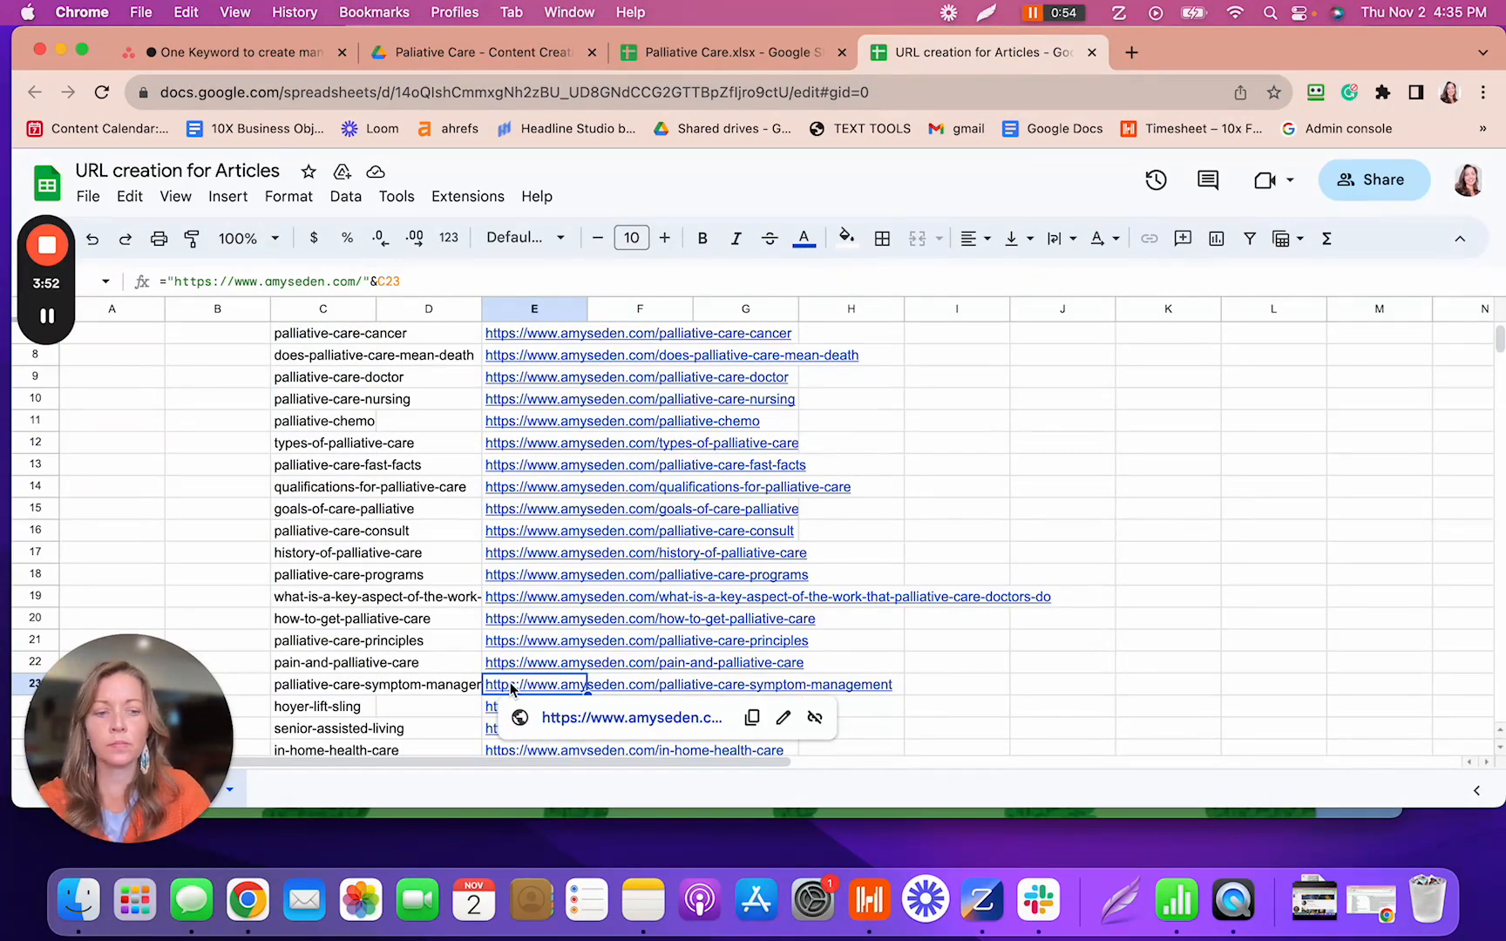
key(shift+Up)
key(shift+Up)
key(shift+Up)
key(shift+Up)
key(shift+Up)
key(shift+Up)
key(shift+Up)
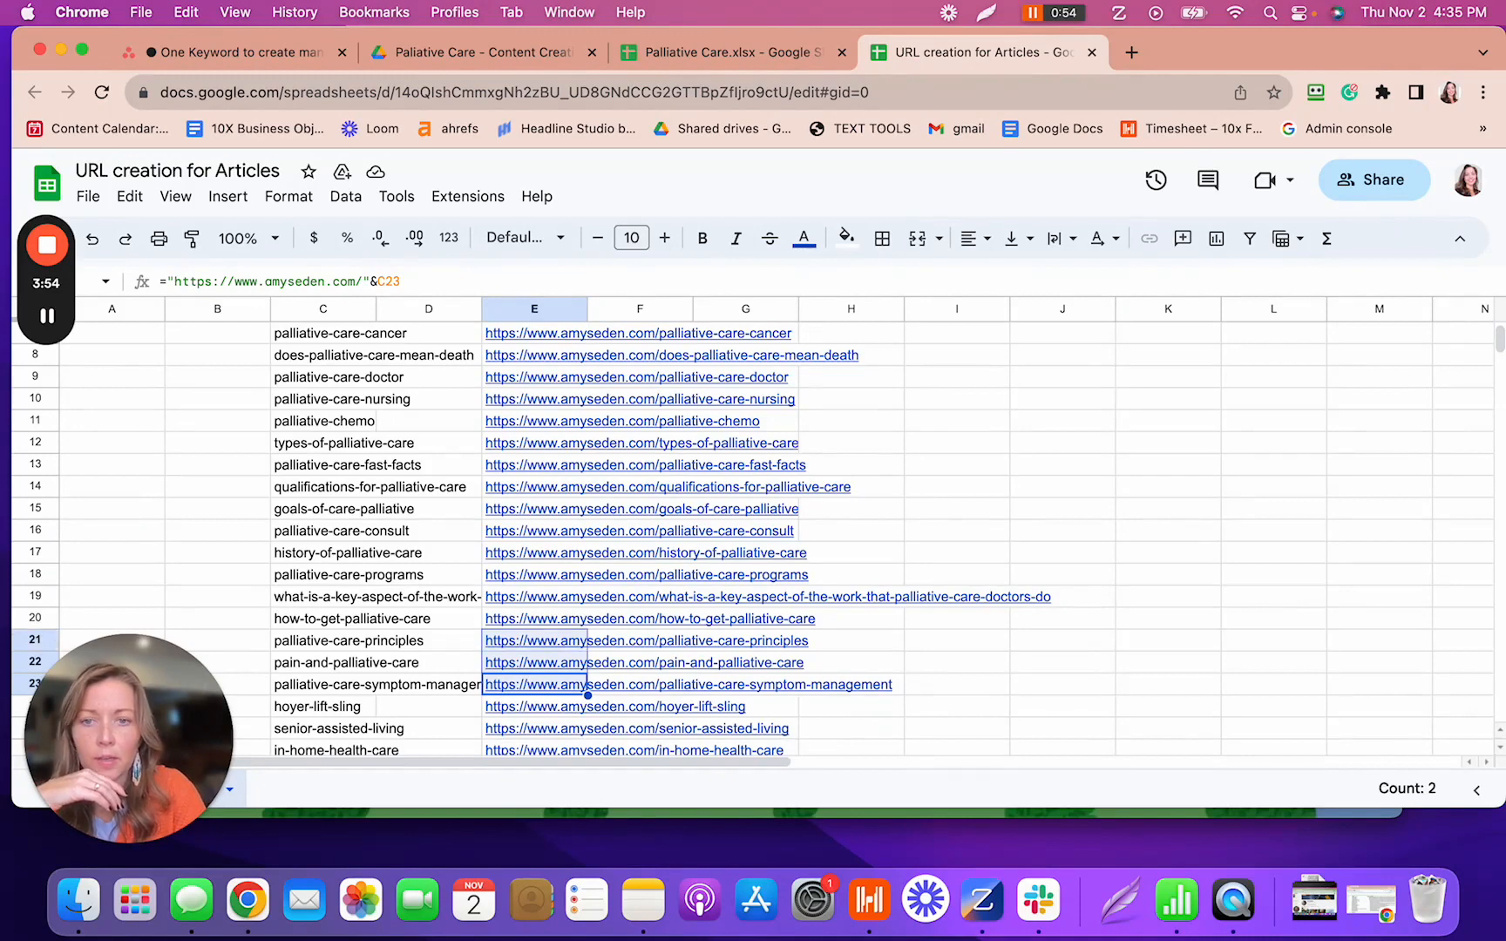
key(shift+Up)
key(shift+Up)
key(shift+Up)
key(shift+Up)
key(shift+Up)
key(shift+Up)
key(shift+Up)
key(shift+Up)
key(shift+Up)
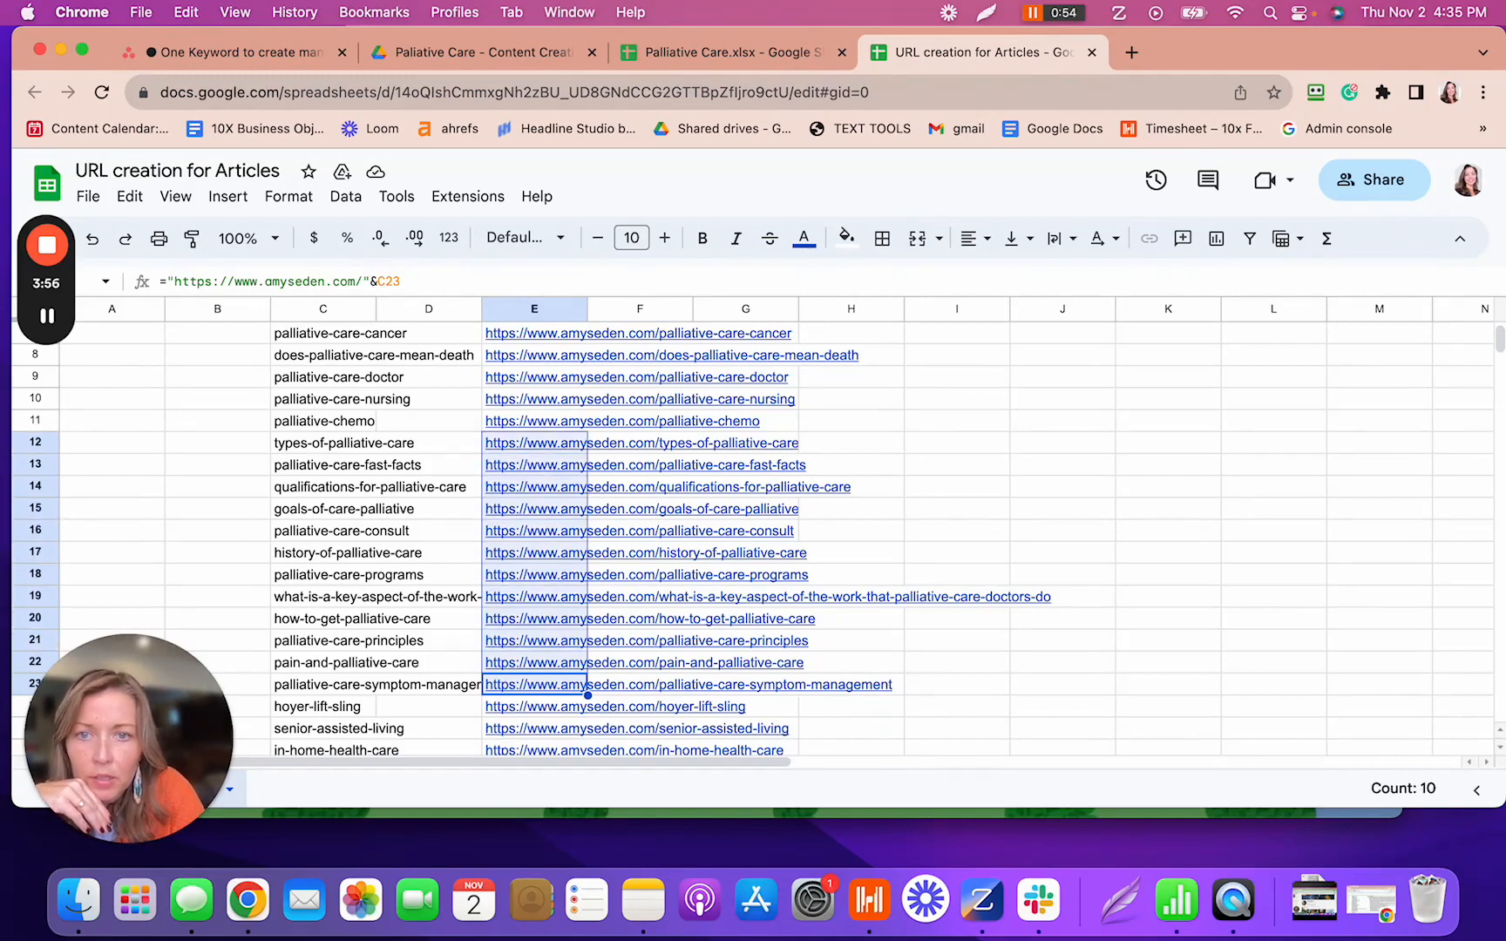
key(shift+Up)
key(shift+Up)
key(shift+Up)
key(shift+Up)
key(shift+Up)
key(shift+Up)
key(shift+Up)
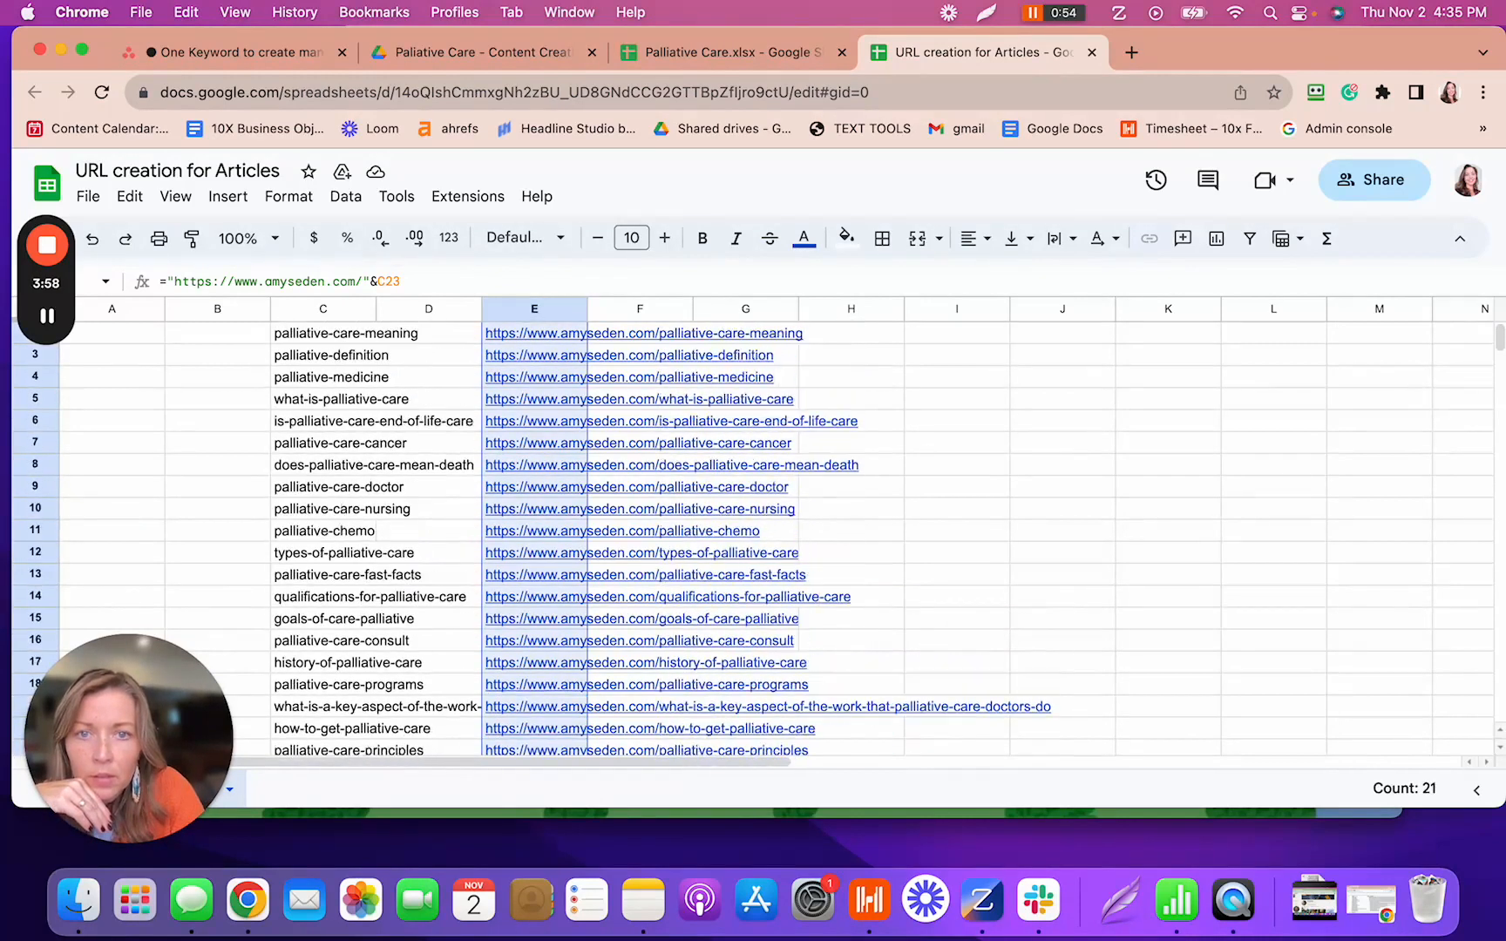
key(shift+Down)
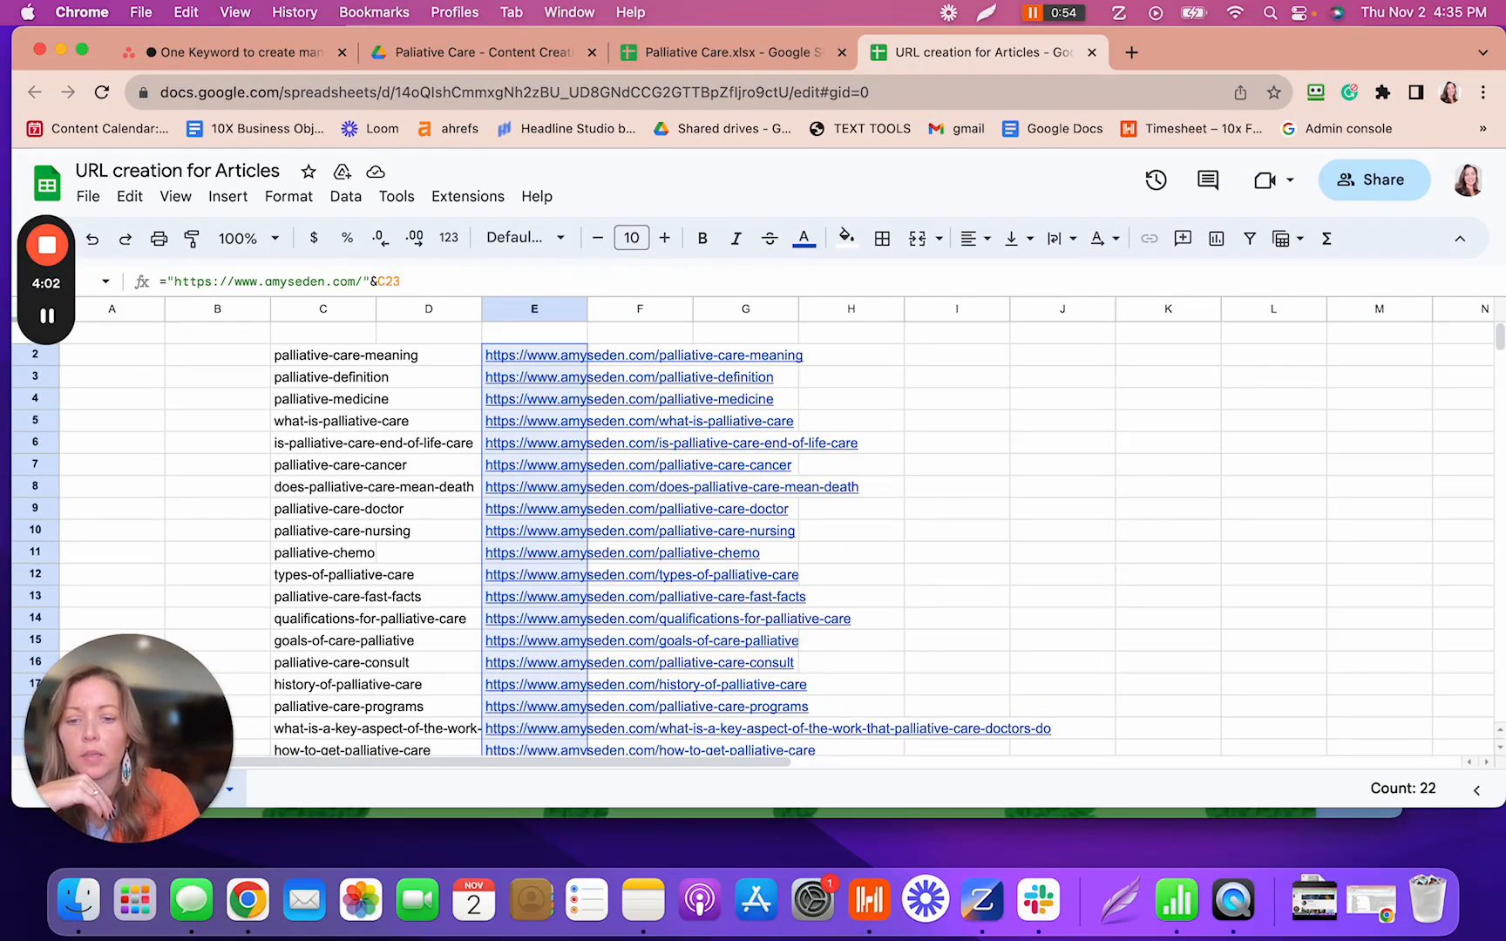
key(super+c)
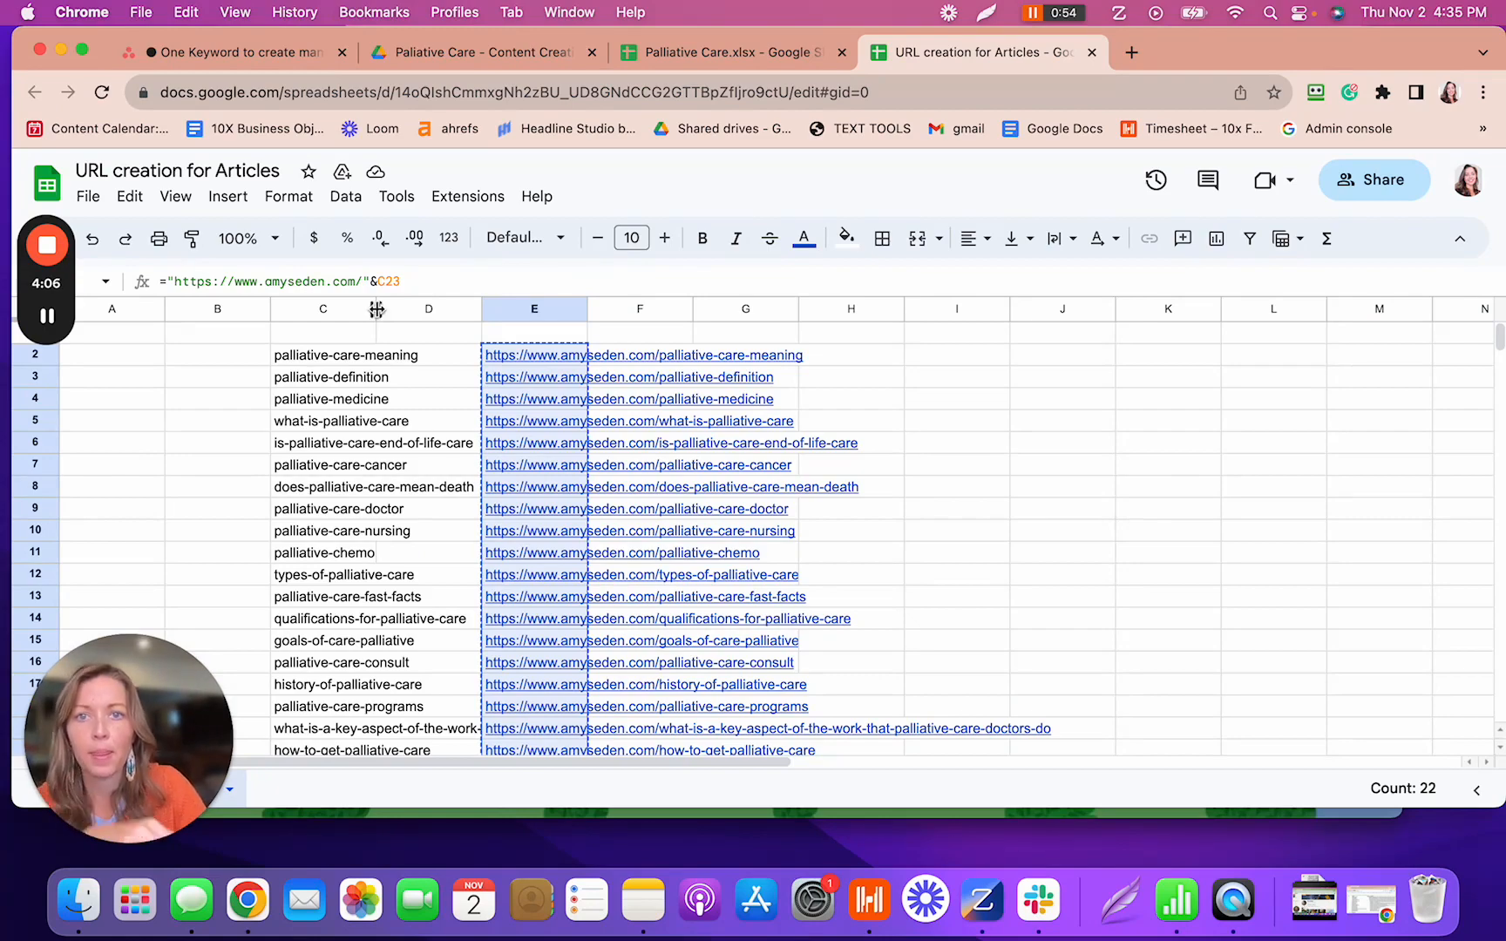
key(ctrl+Right)
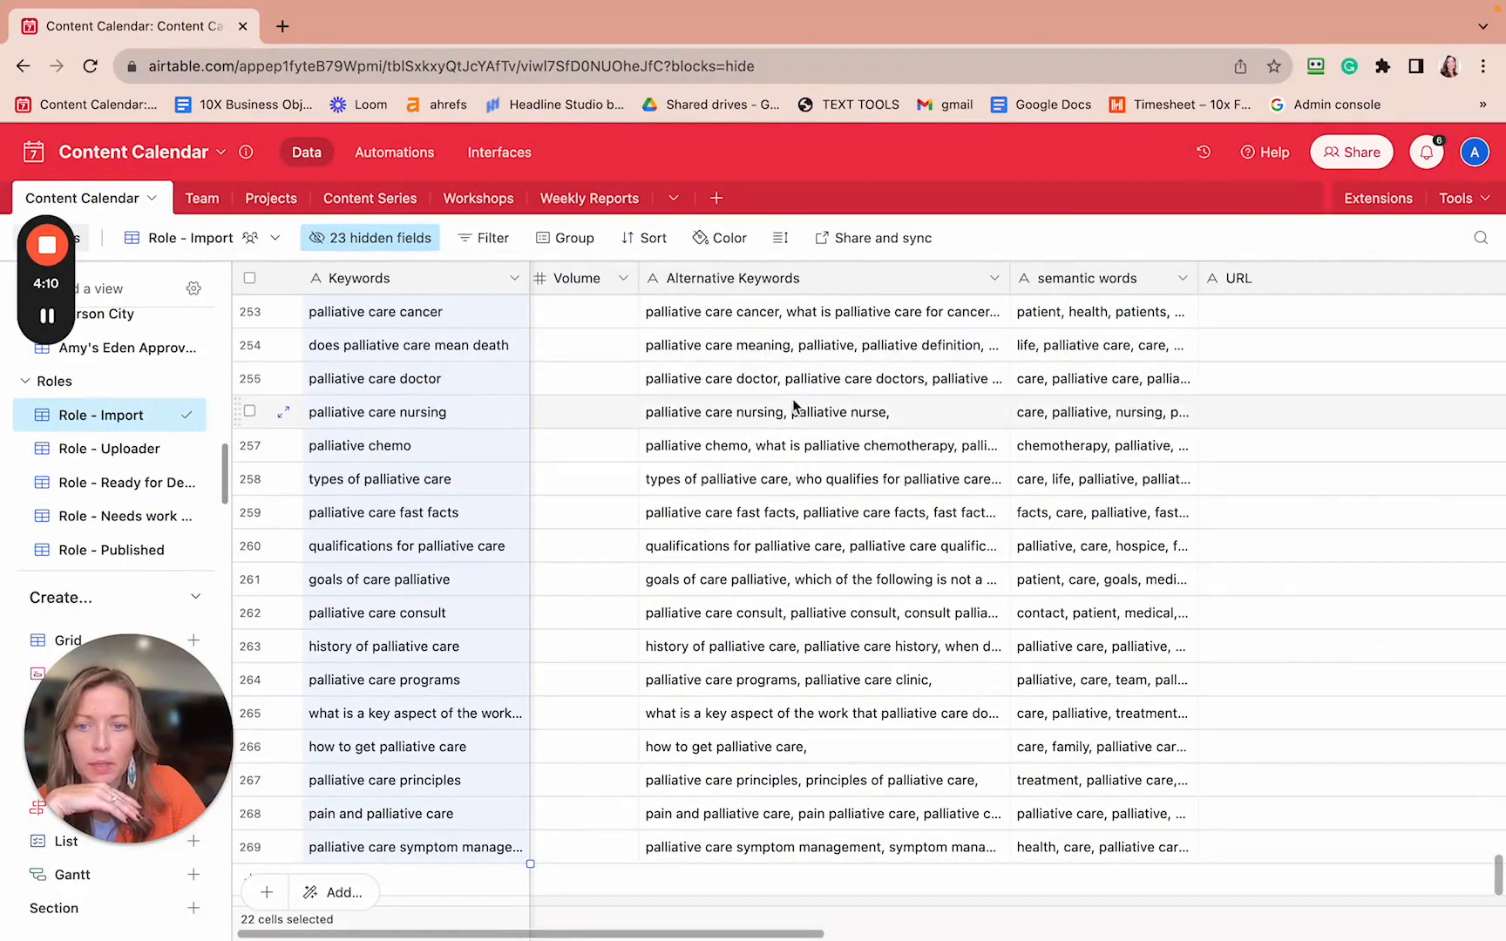
- Paste the 22 URLs starting at the URL cell of row 248, 'palliative care meaning', and check them
click(891, 170)
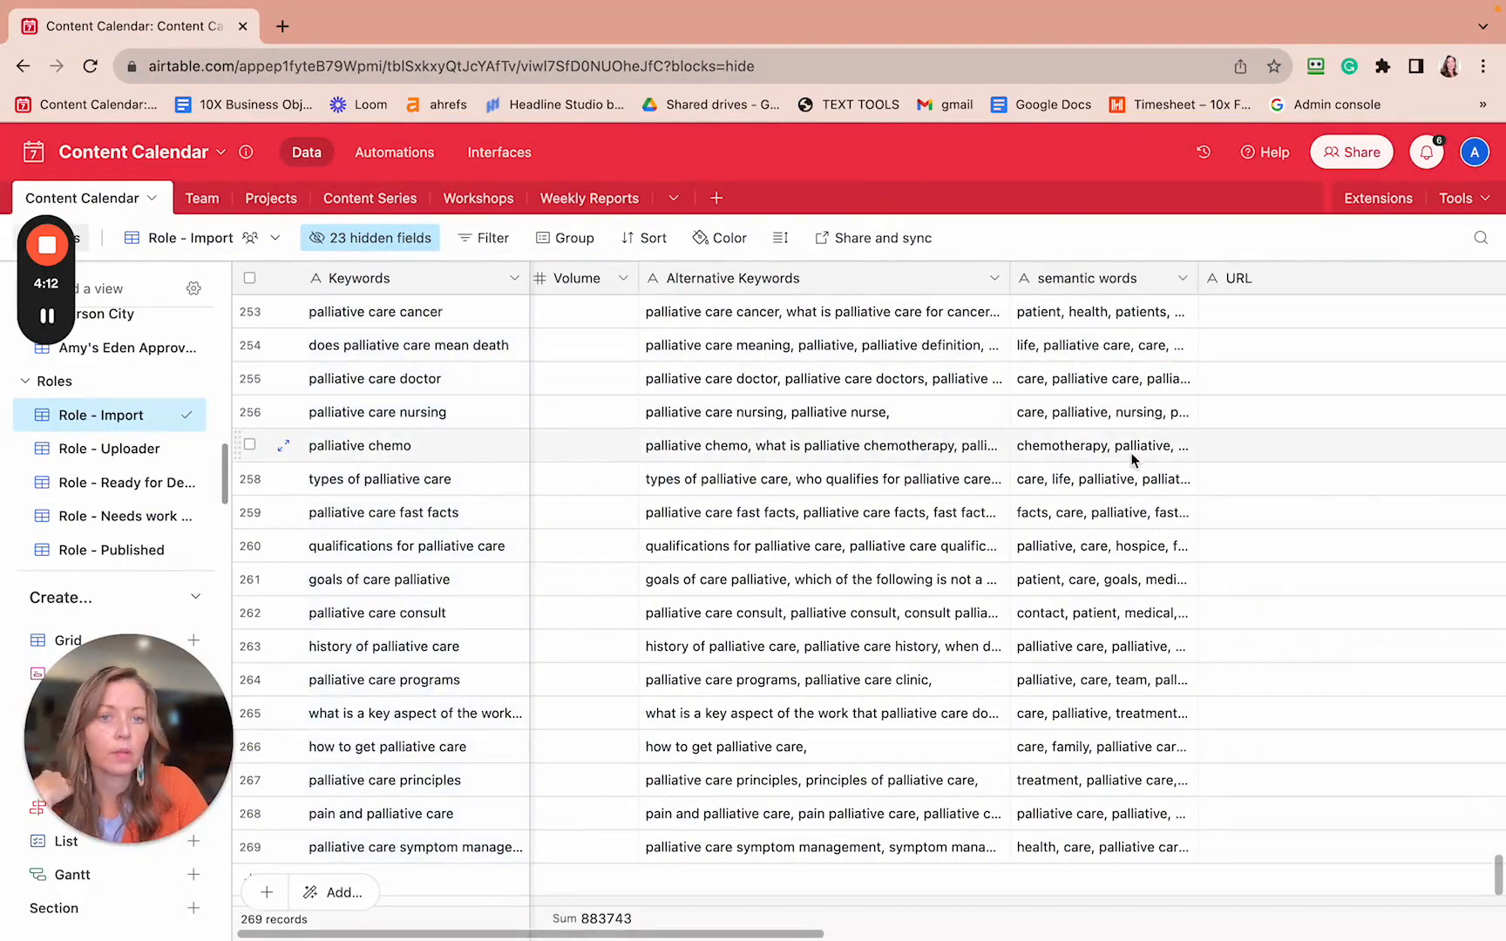
scroll(1131, 452, up, 5)
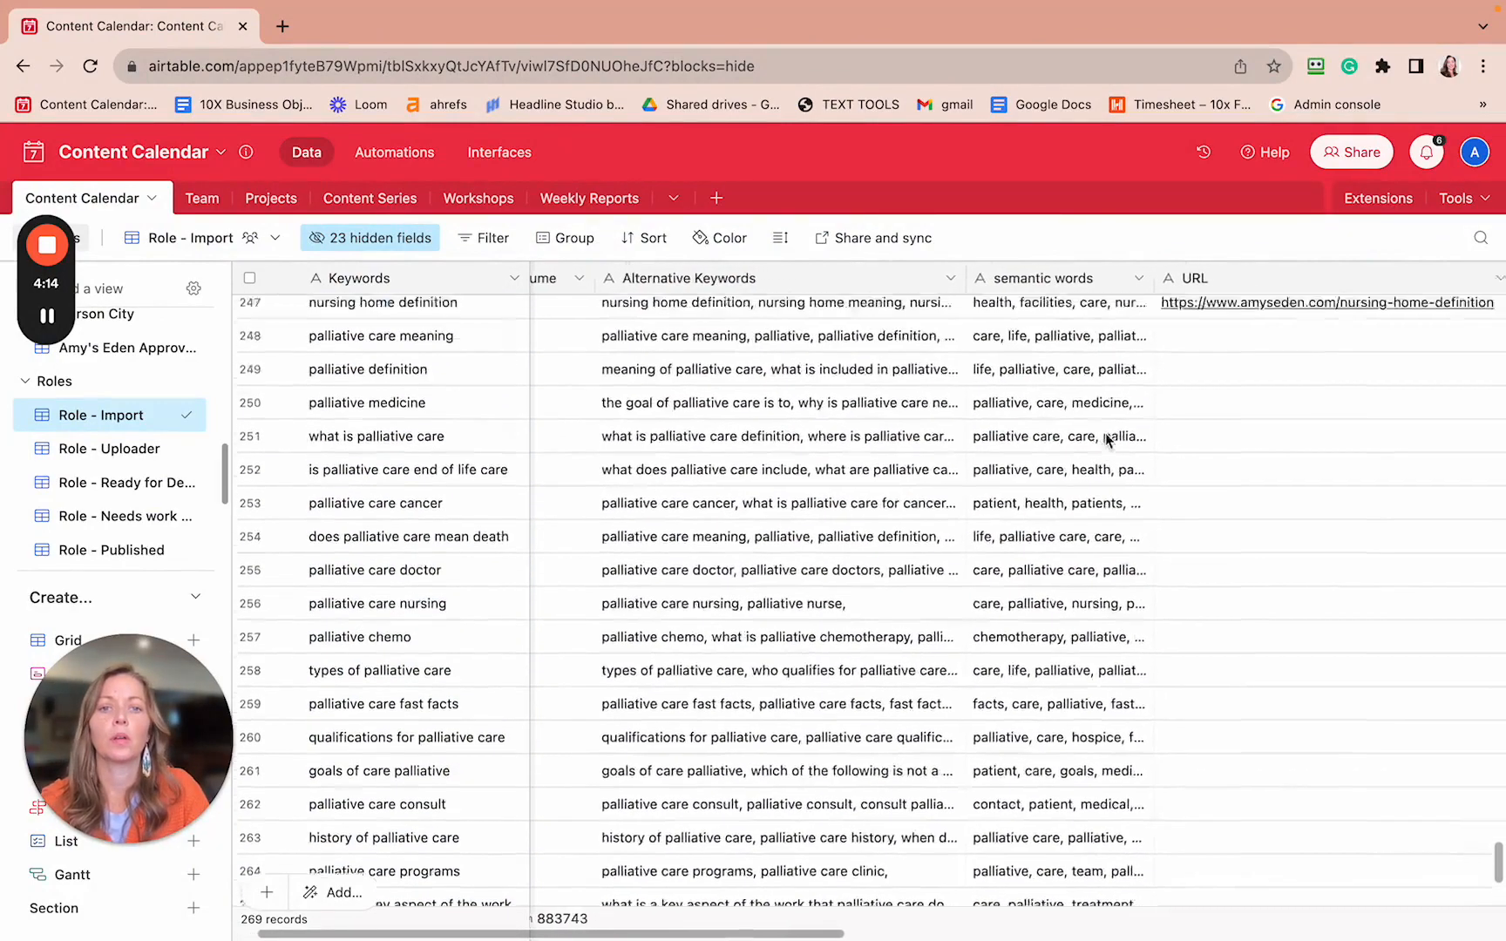
scroll(1116, 441, right, 3)
scroll(1105, 434, down, 2)
scroll(1105, 434, right, 2)
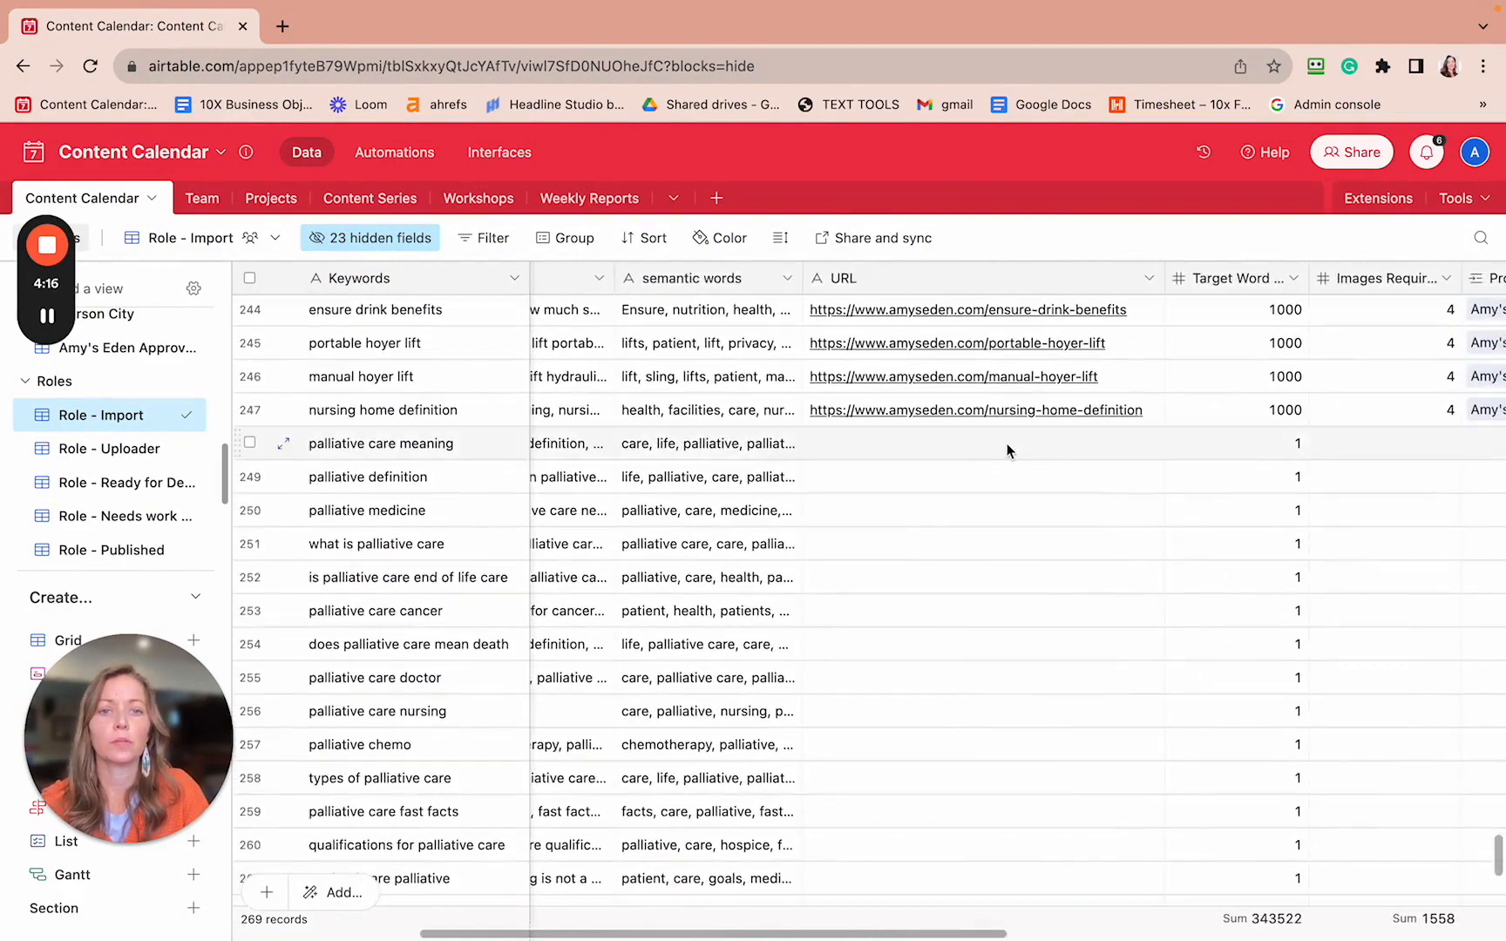
click(1008, 451)
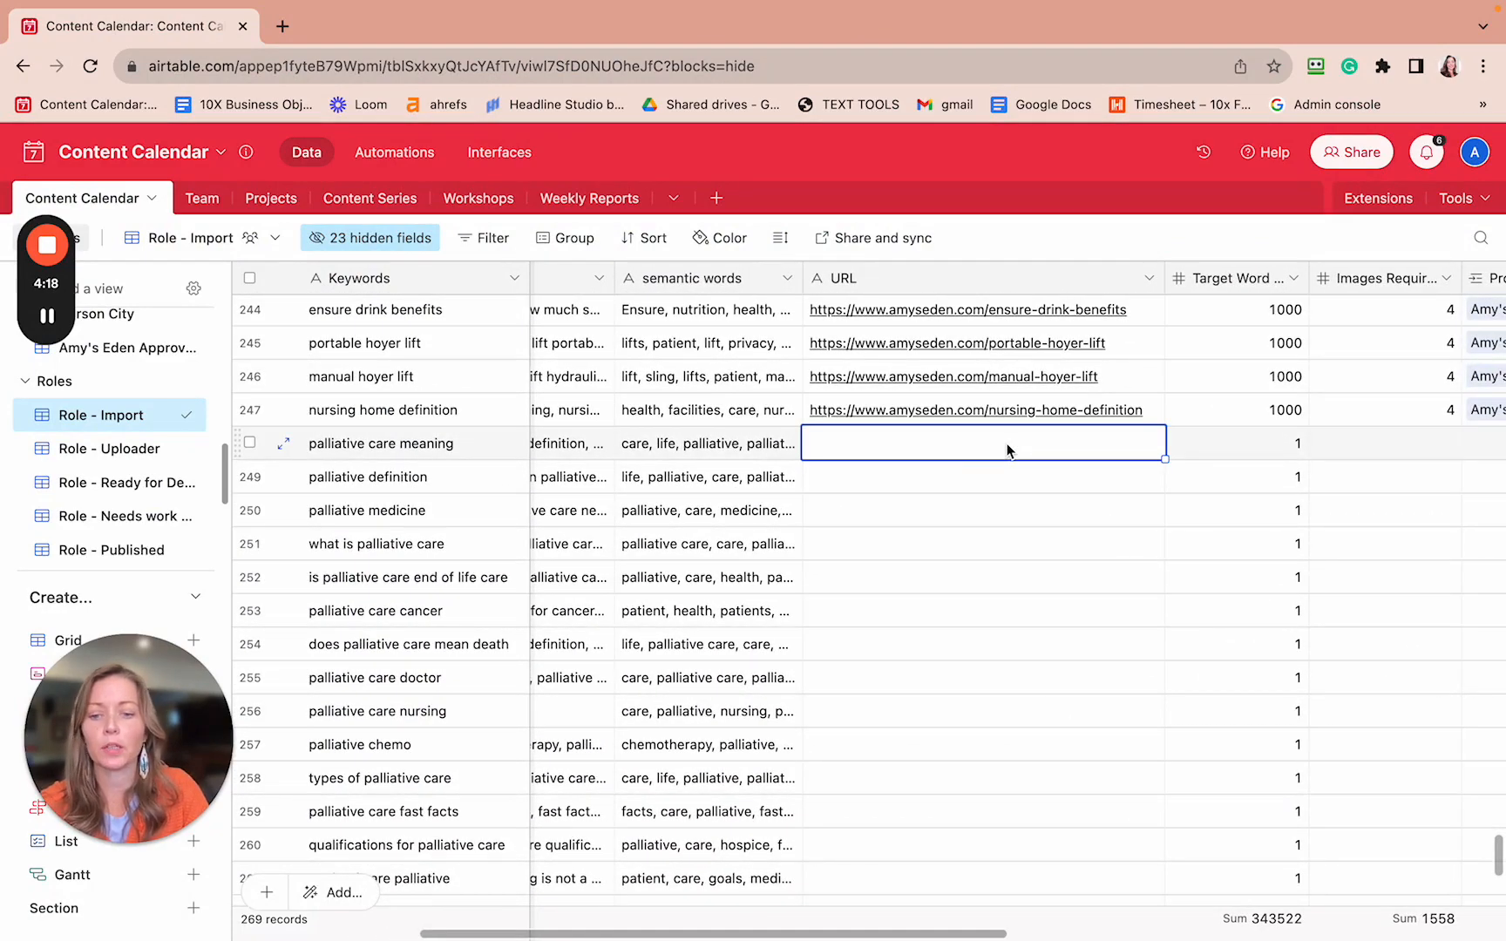
key(super+v)
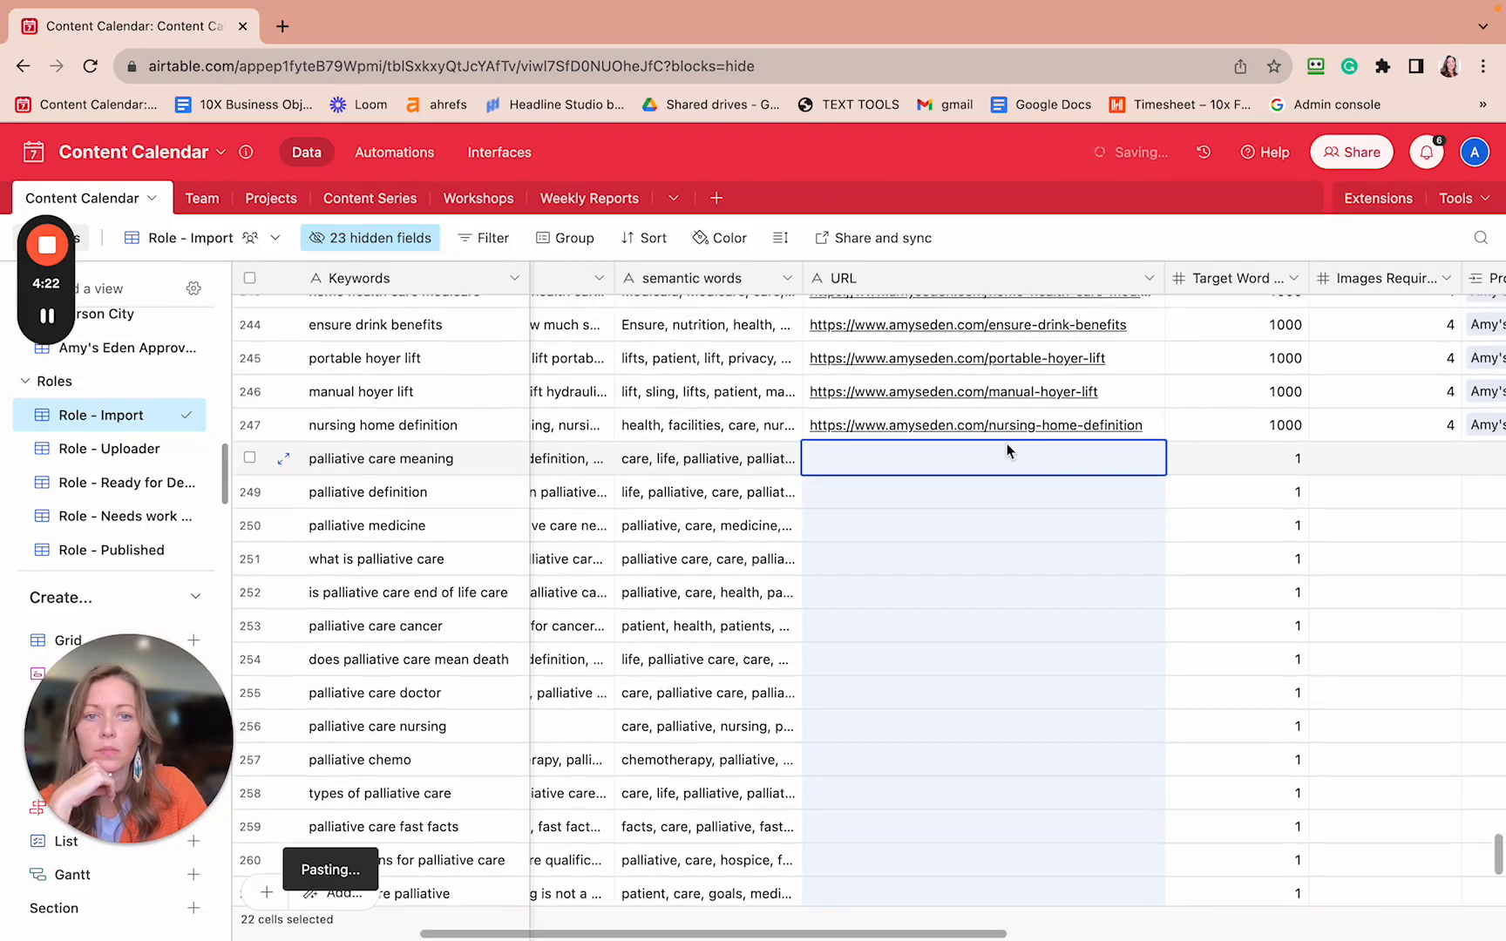
scroll(1007, 450, down, 2)
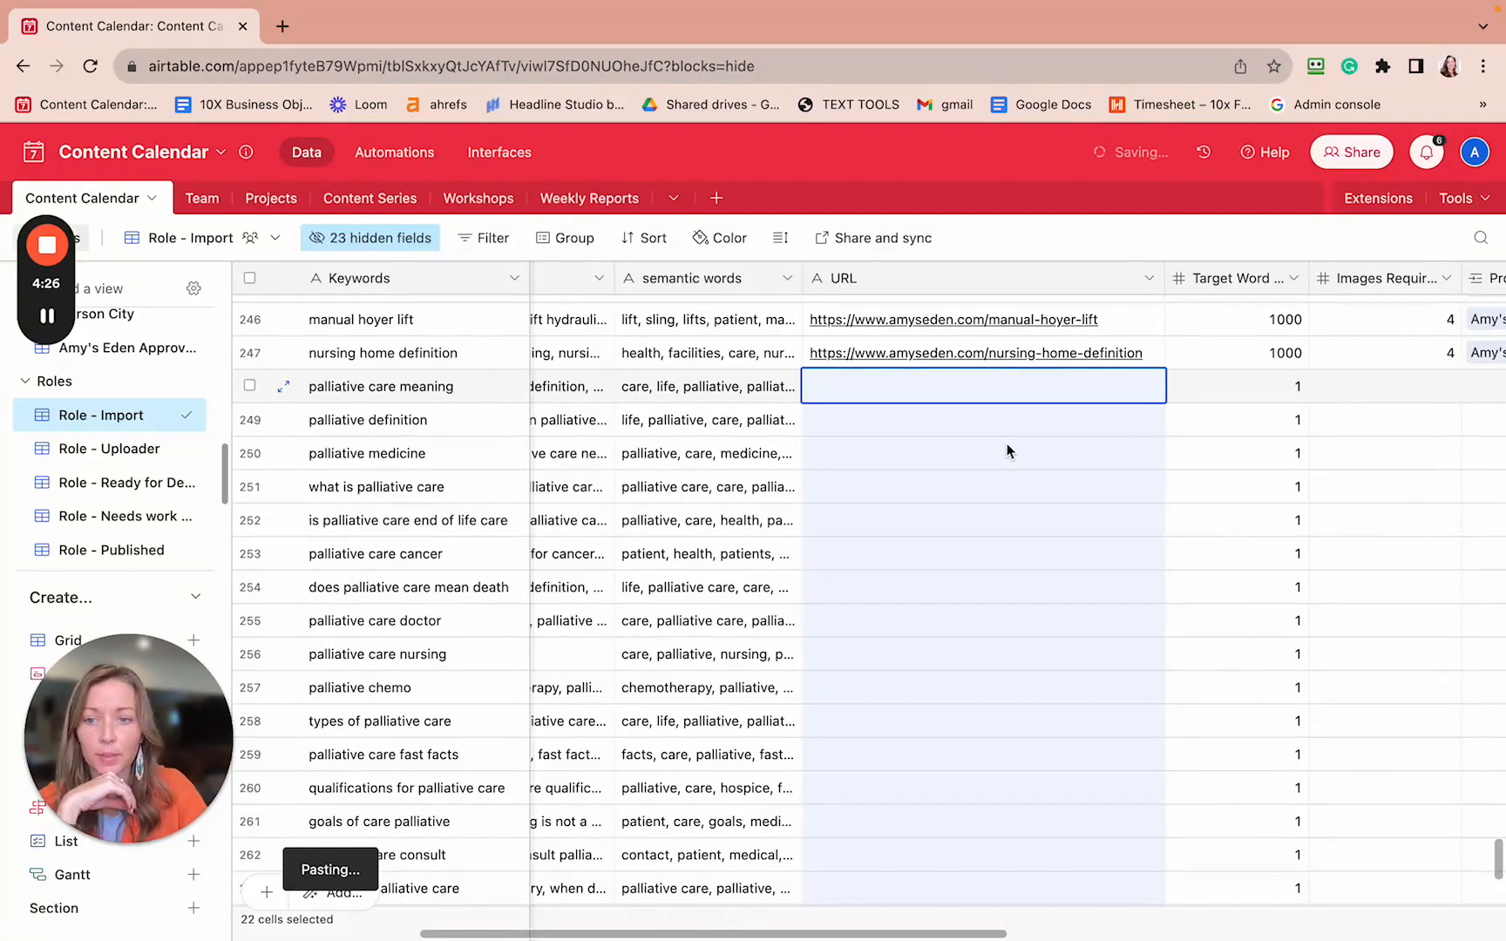
click(36, 324)
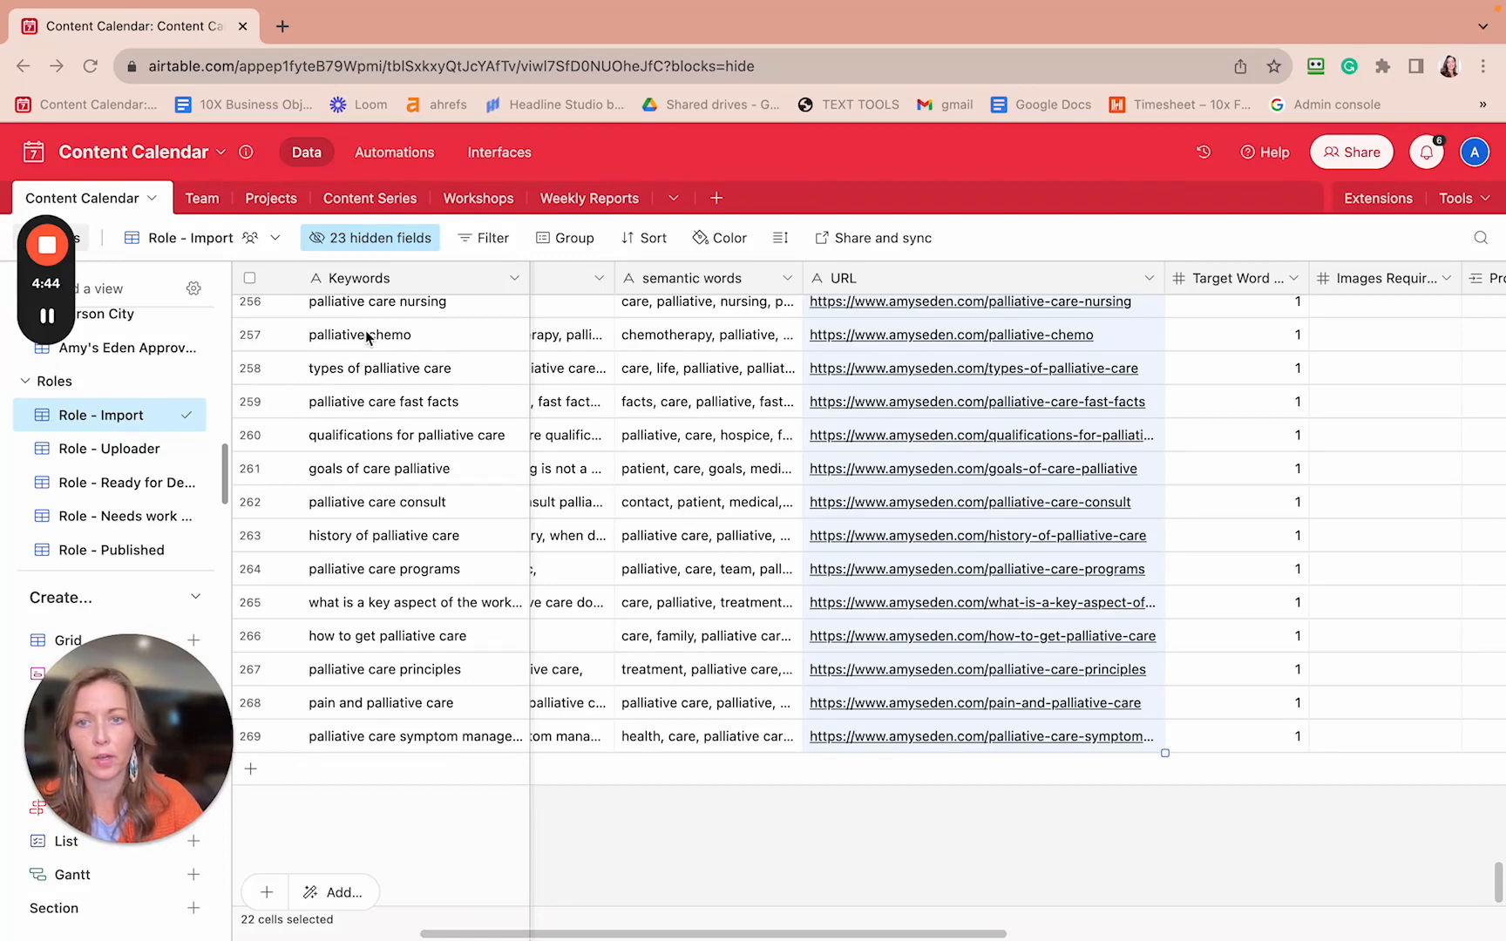
scroll(1027, 350, up, 8)
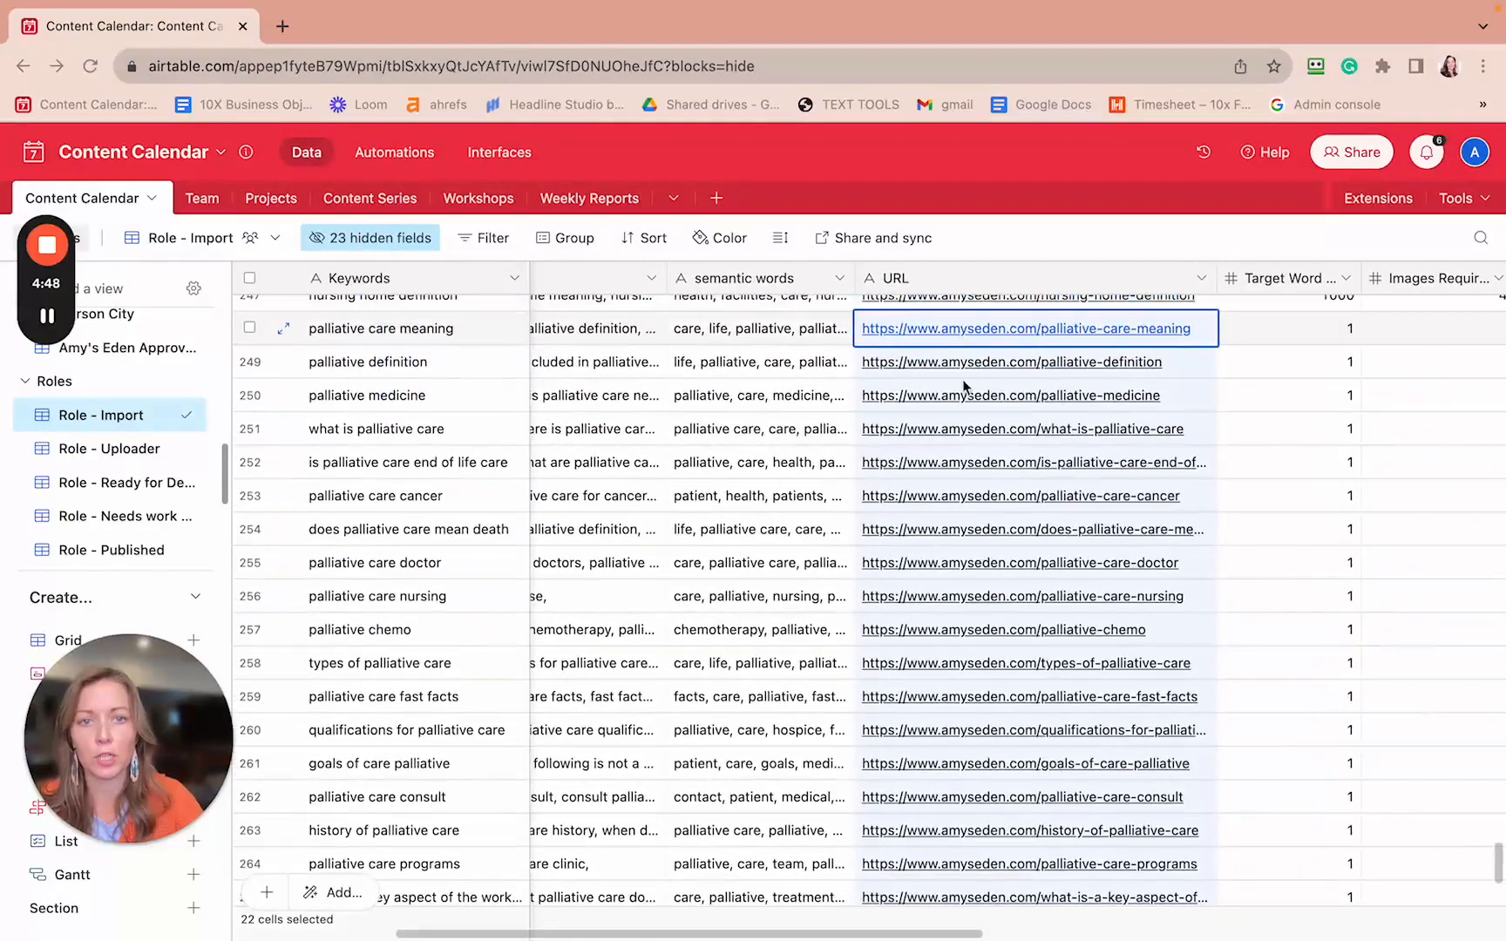
scroll(957, 388, up, 3)
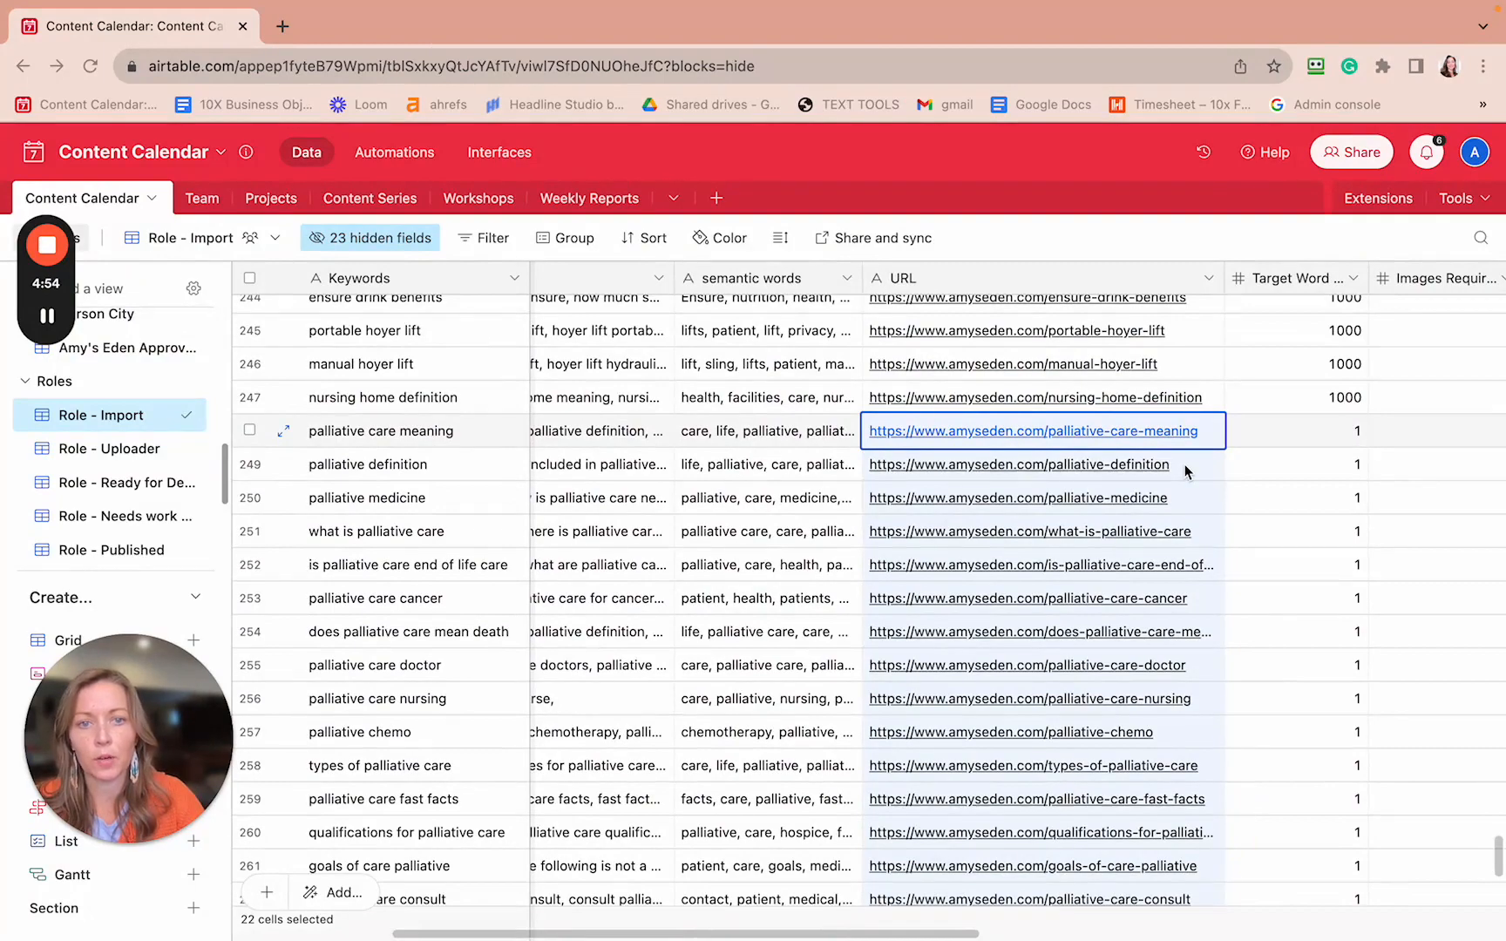
scroll(1138, 606, down, 5)
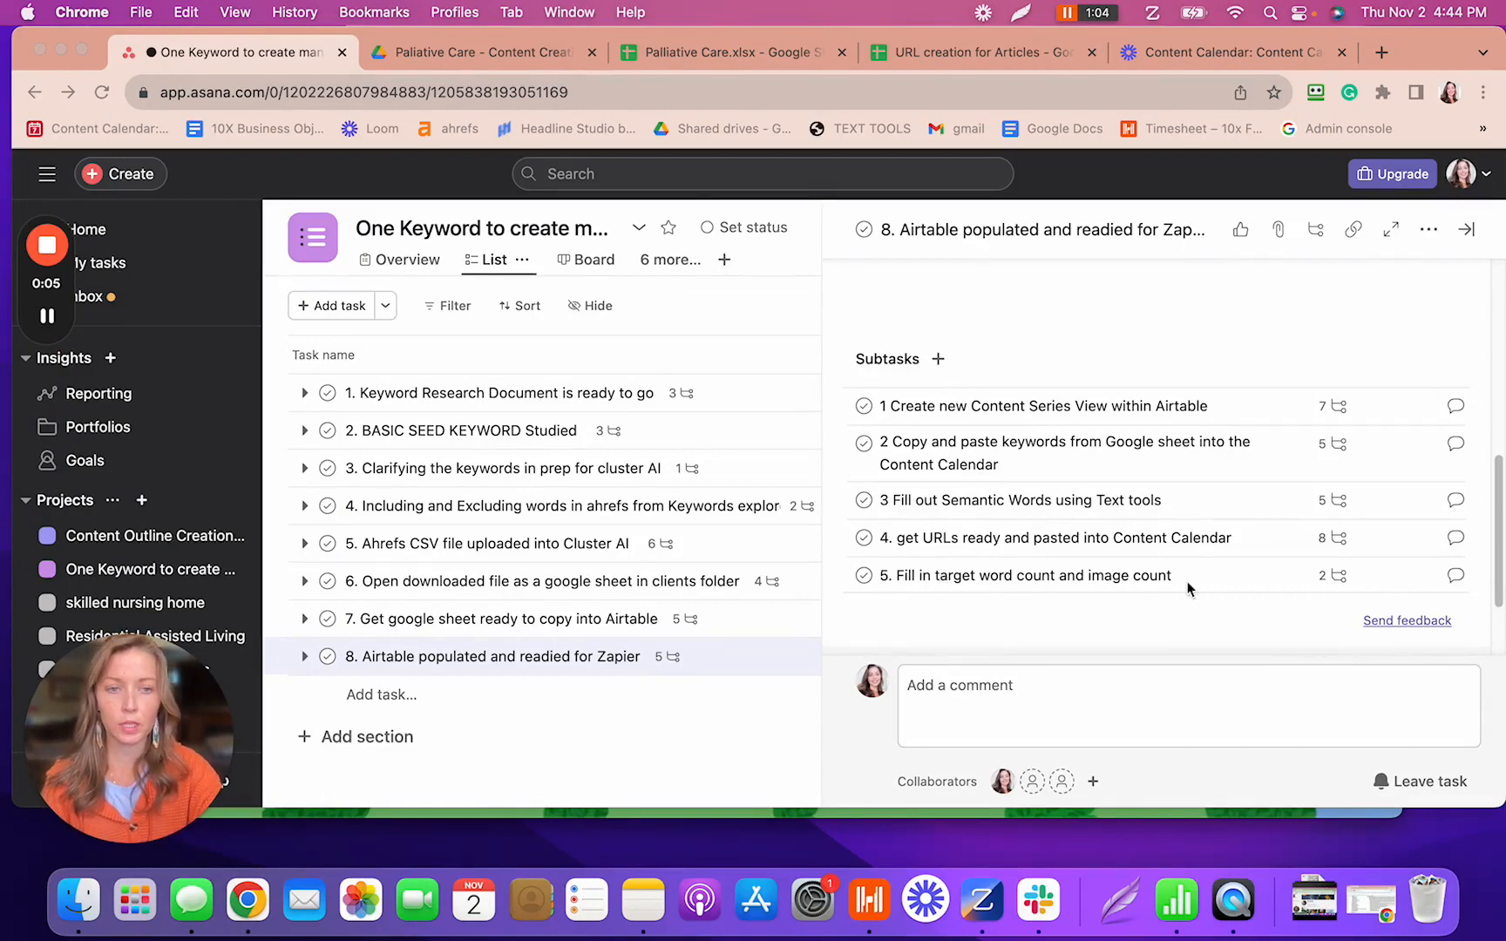
- Open the '5. Fill in target word count and image count' subtask, then switch to the Palliative Care.xlsx tab
click(1339, 576)
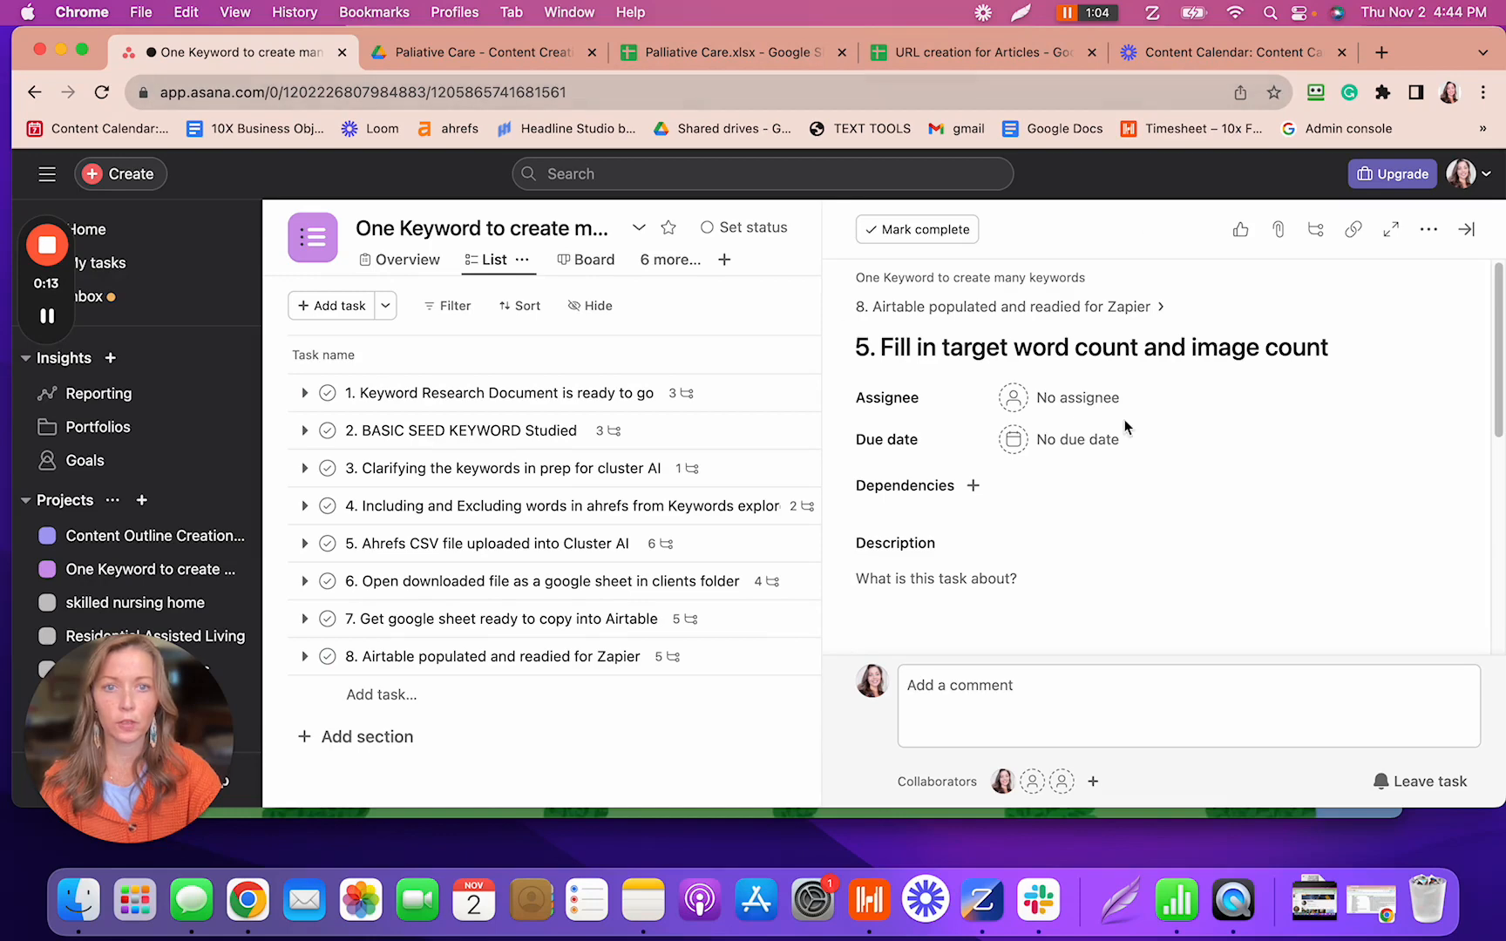
scroll(1137, 451, down, 10)
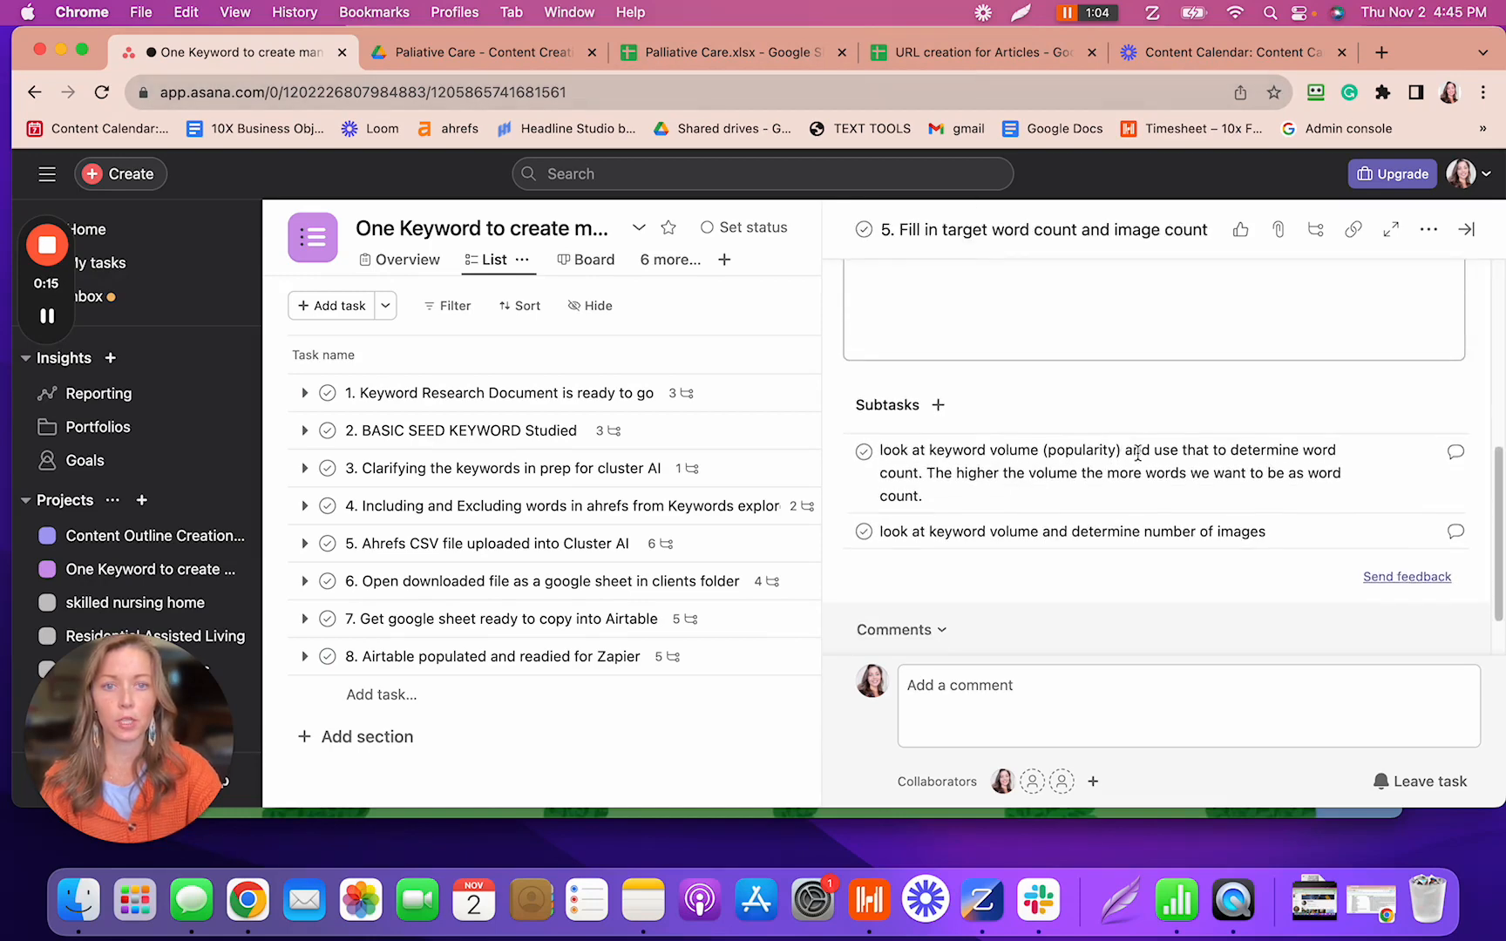
click(776, 53)
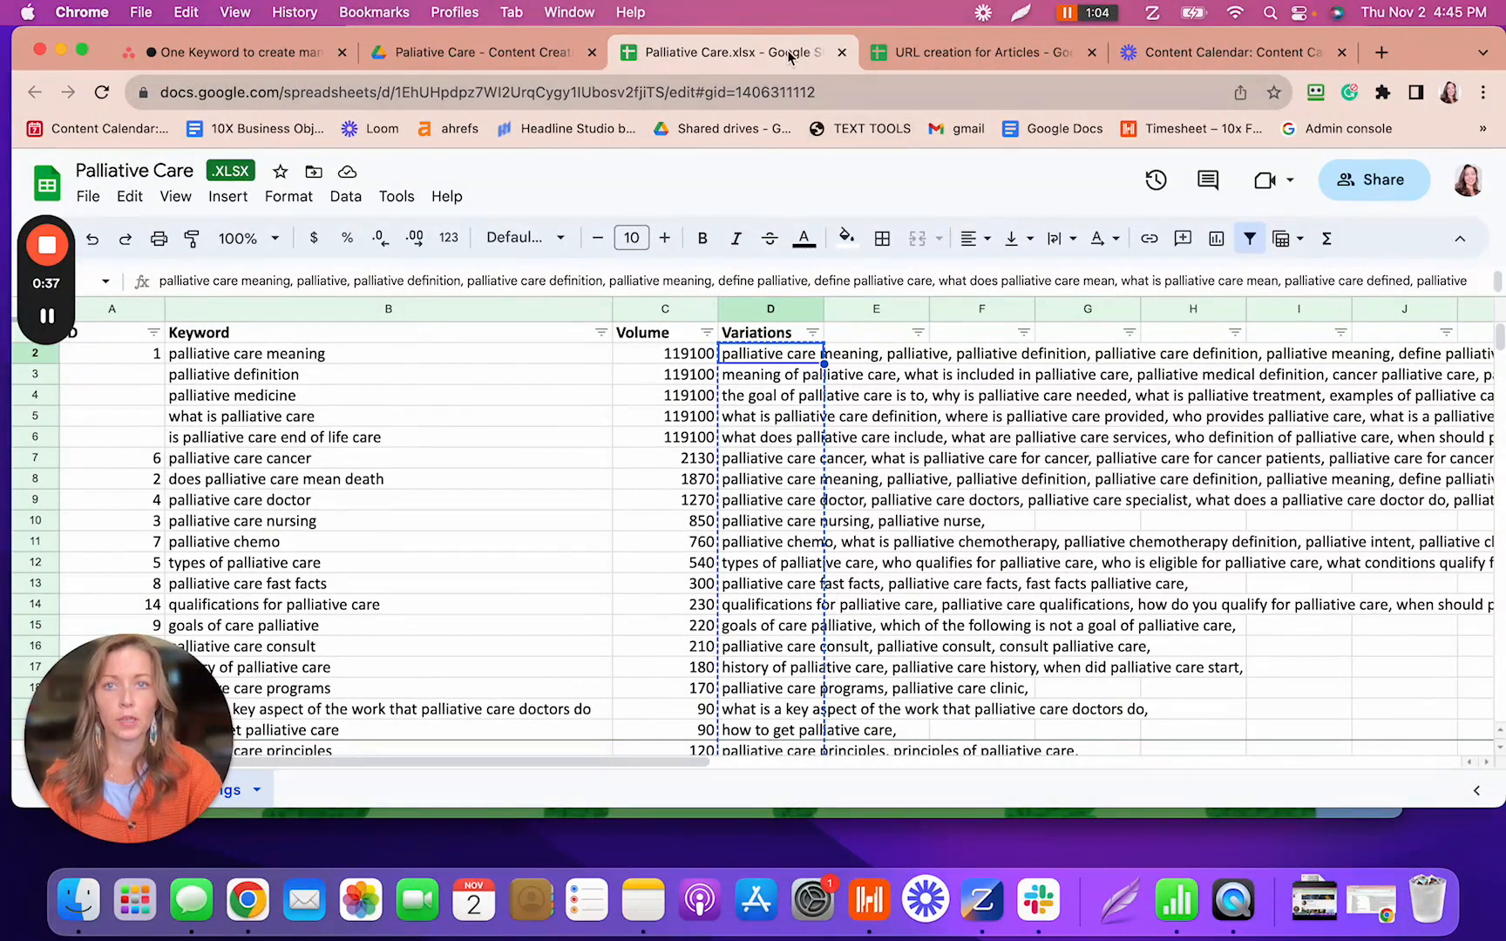
- Detach Palliative Care.xlsx into its own smaller window, then return to the full-screen Airtable Content Calendar
drag(784, 53, 782, 128)
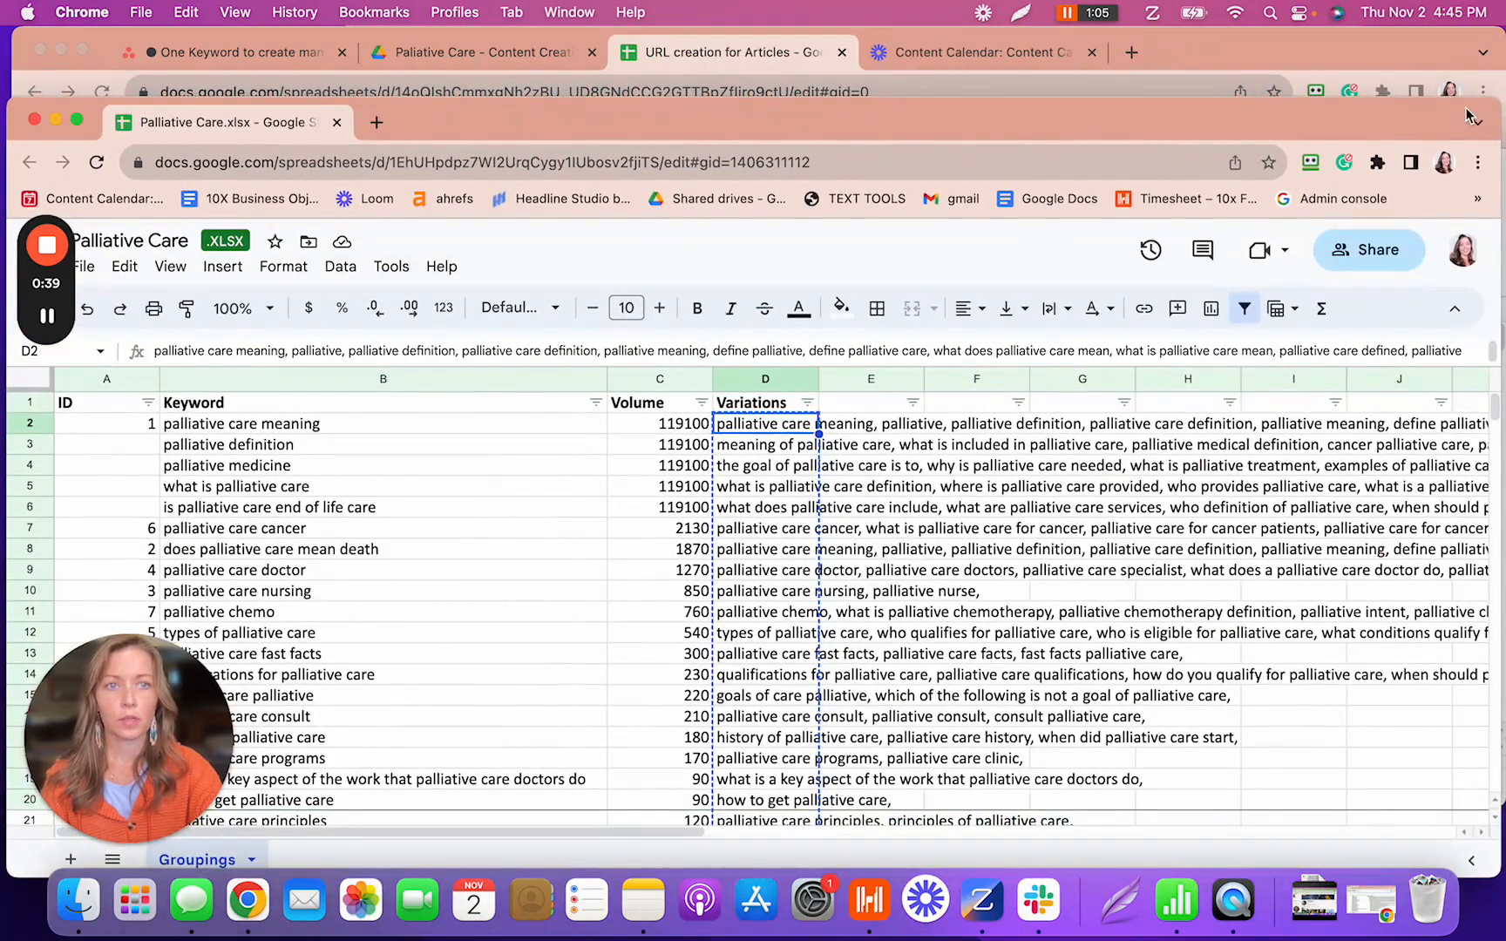
drag(1497, 110, 708, 28)
drag(587, 55, 639, 55)
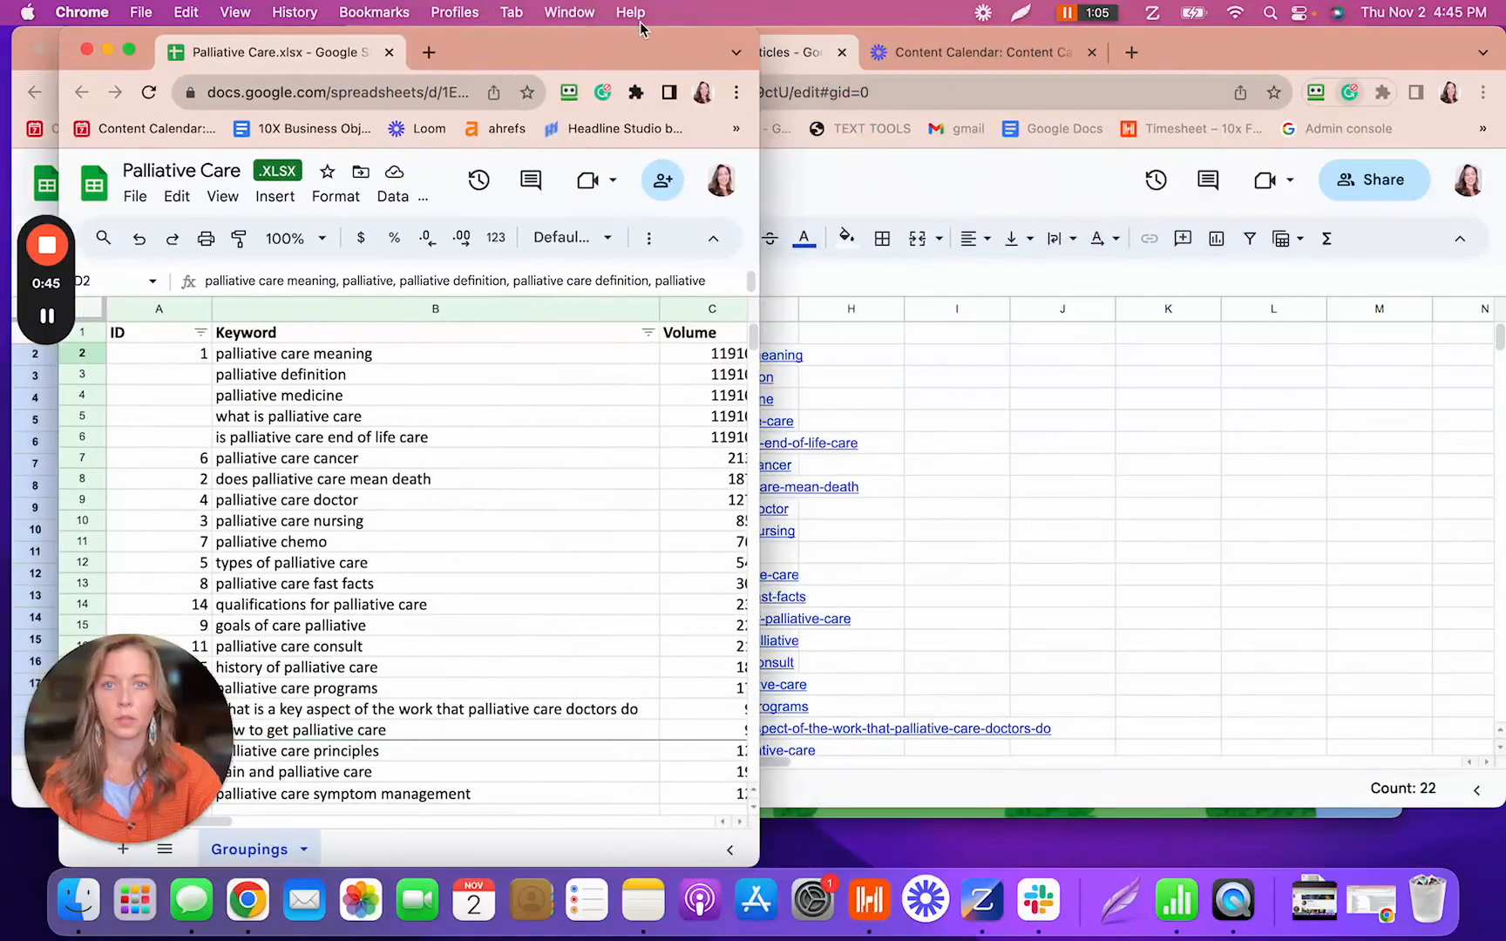
click(1204, 50)
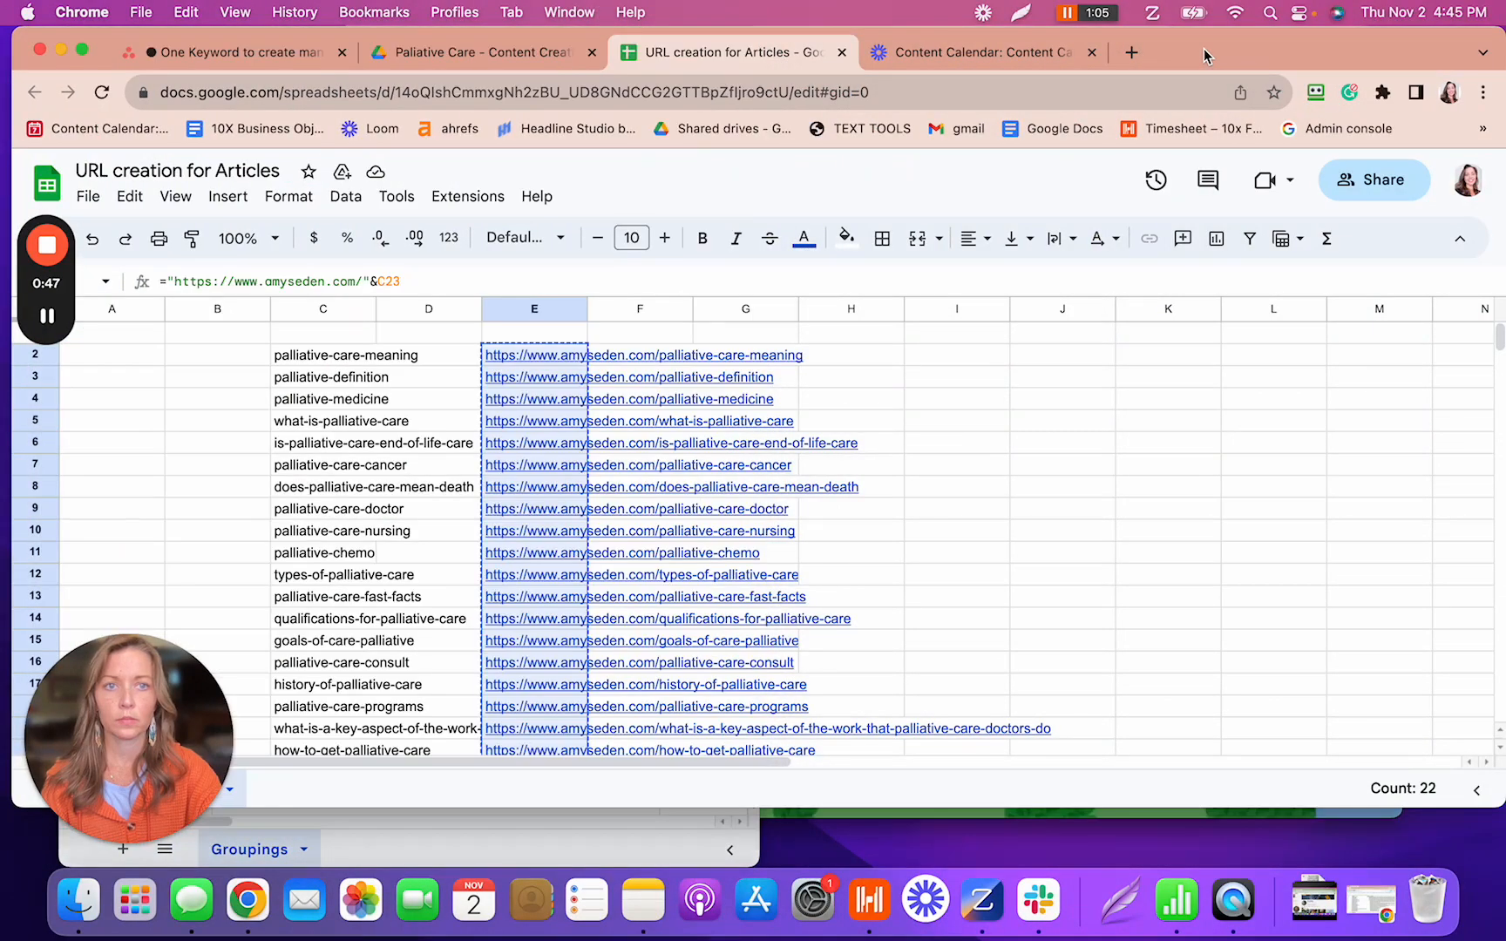
key(ctrl+Right)
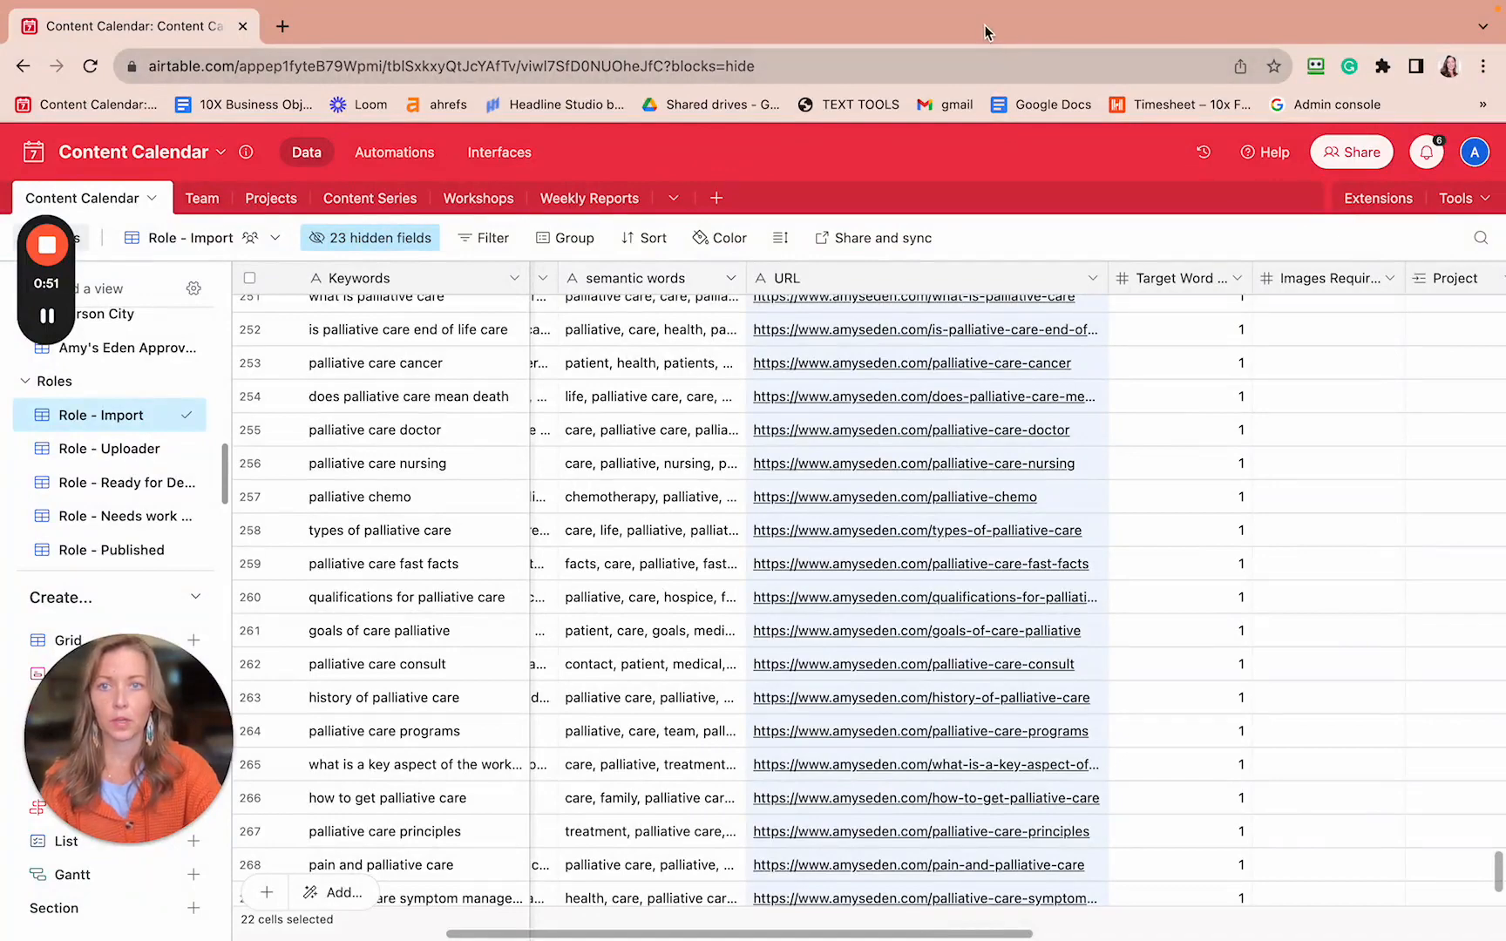
- Take the Airtable window out of full screen and shrink it toward the right side
mouse_move(913, 3)
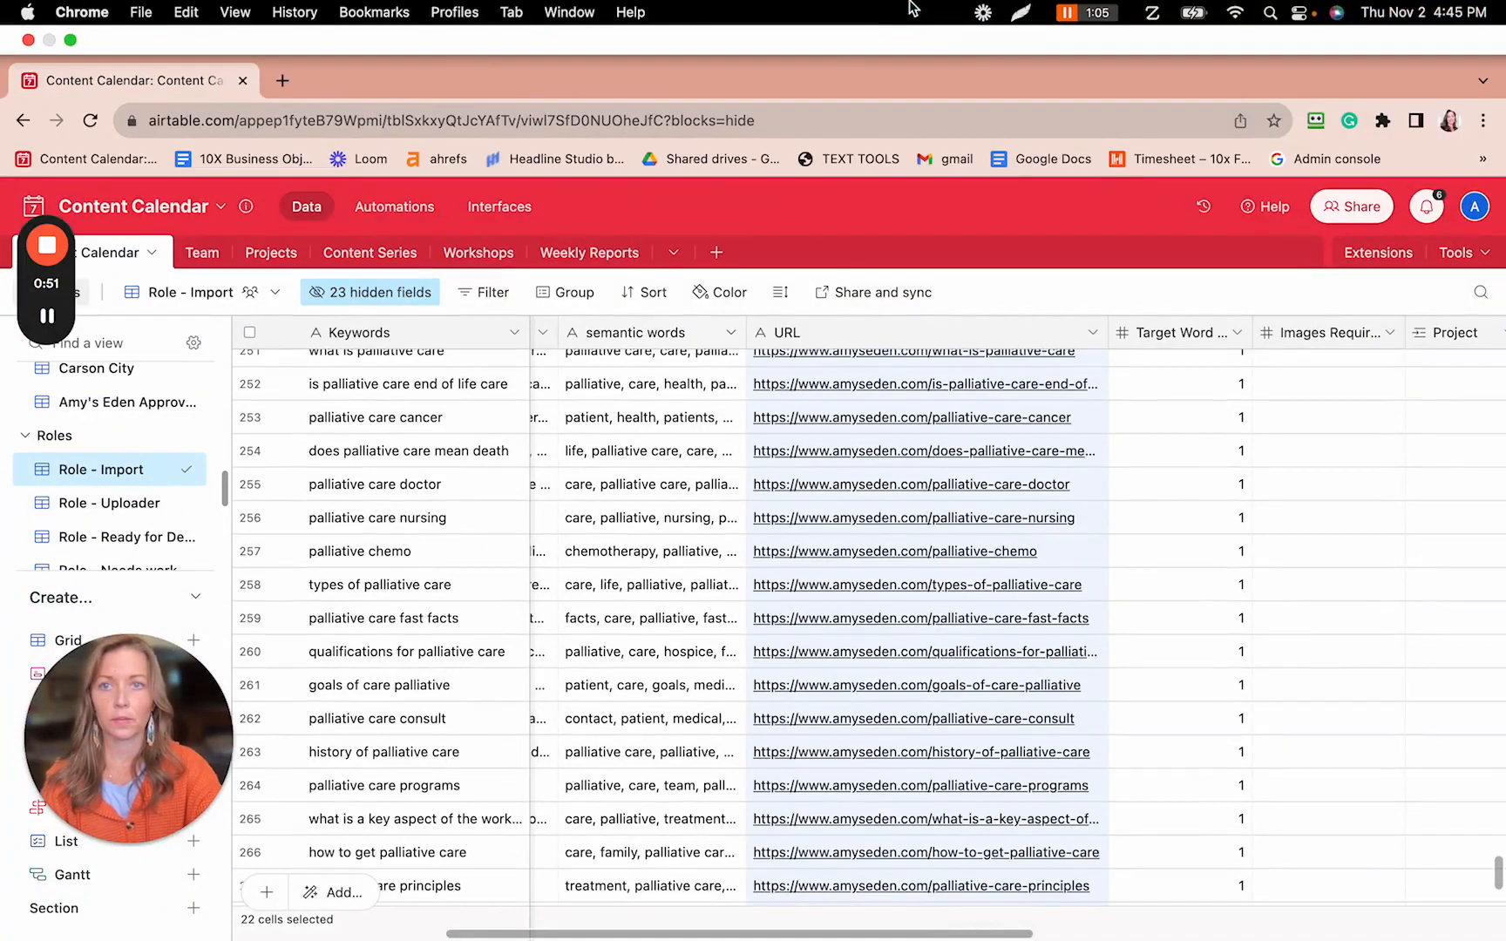
click(70, 41)
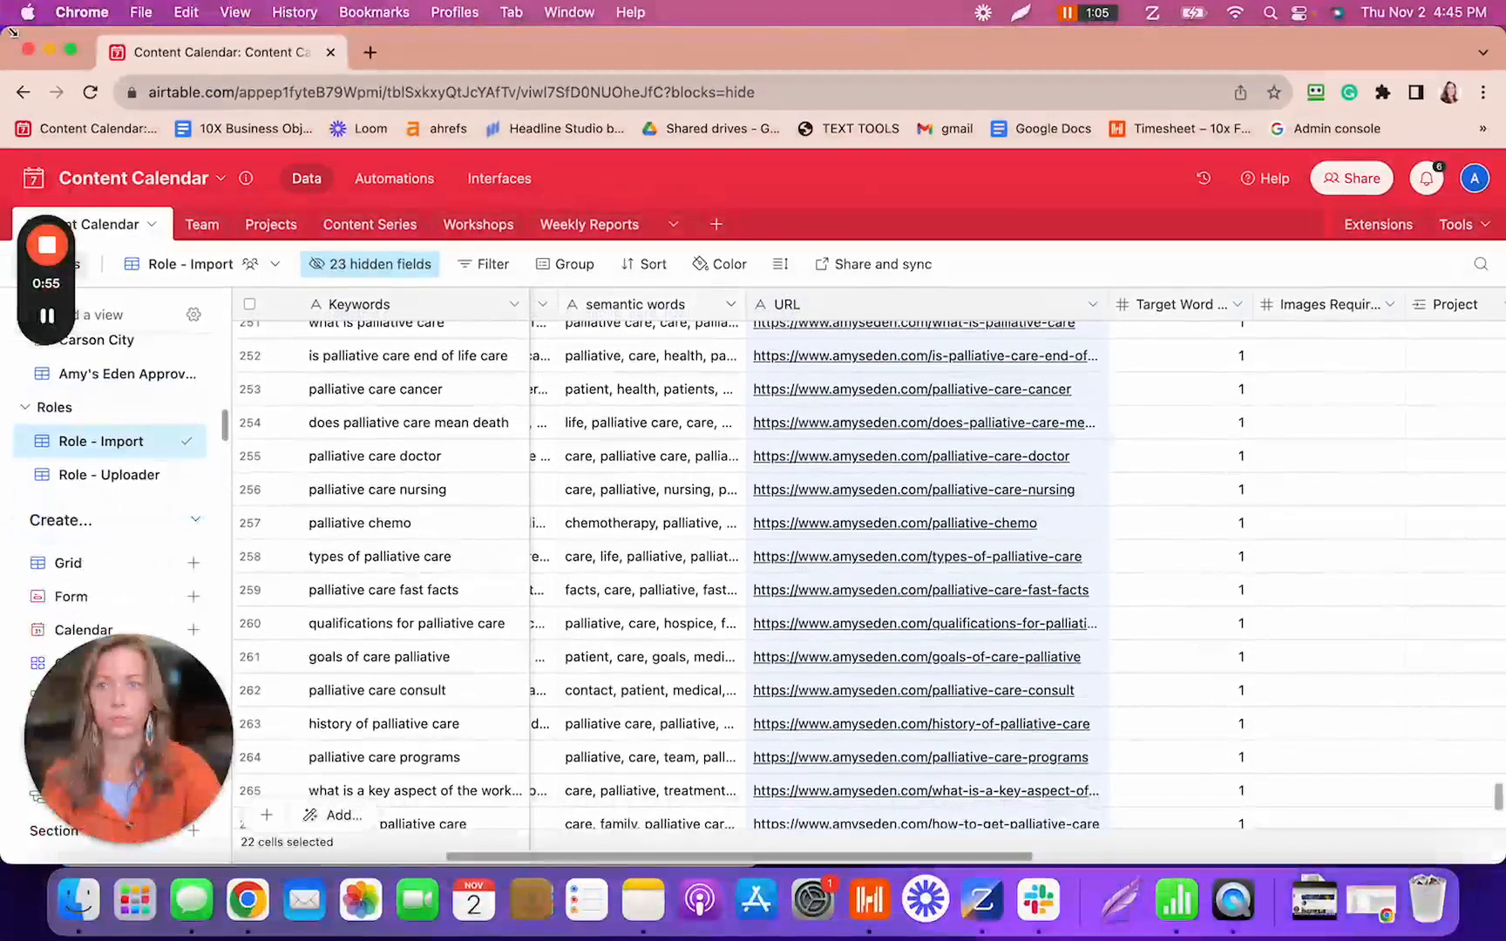
drag(13, 28, 751, 38)
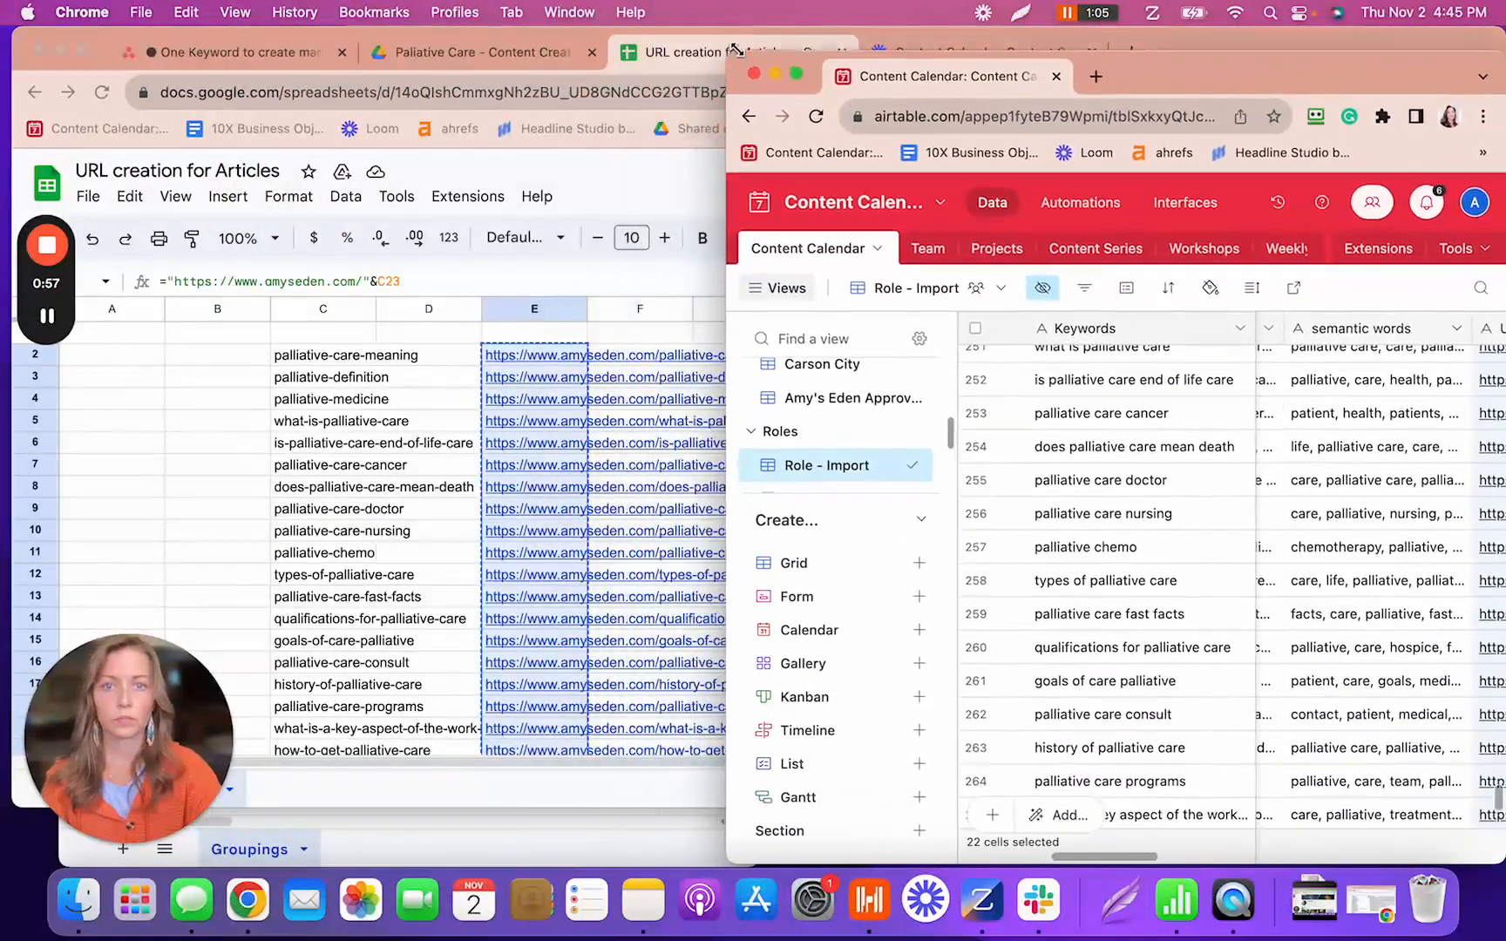
drag(1159, 70, 1060, 54)
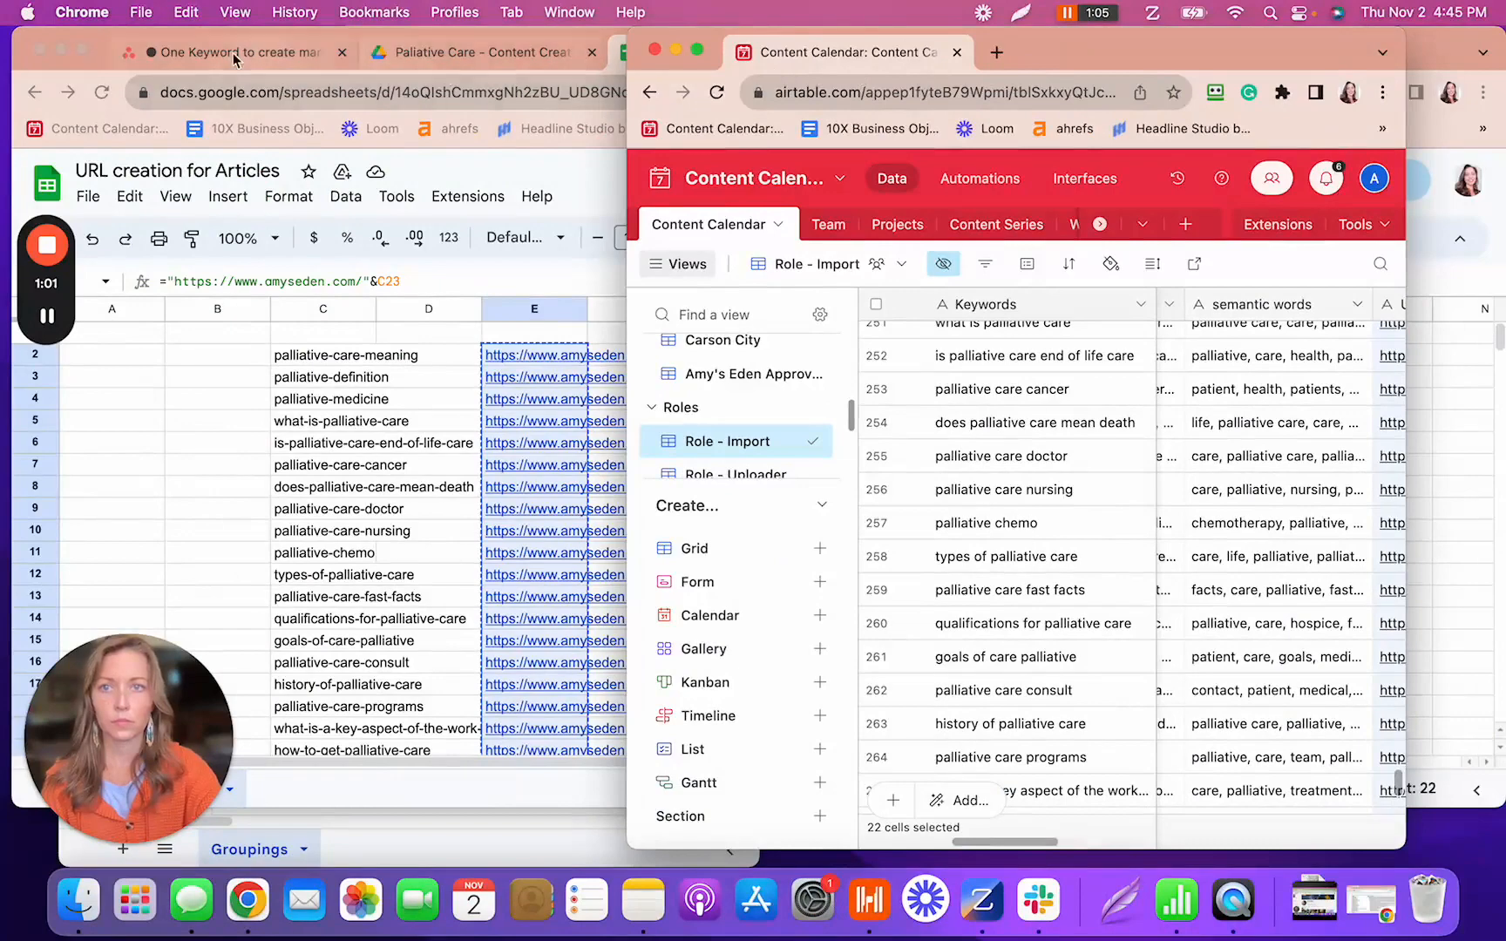
drag(1211, 68, 1241, 45)
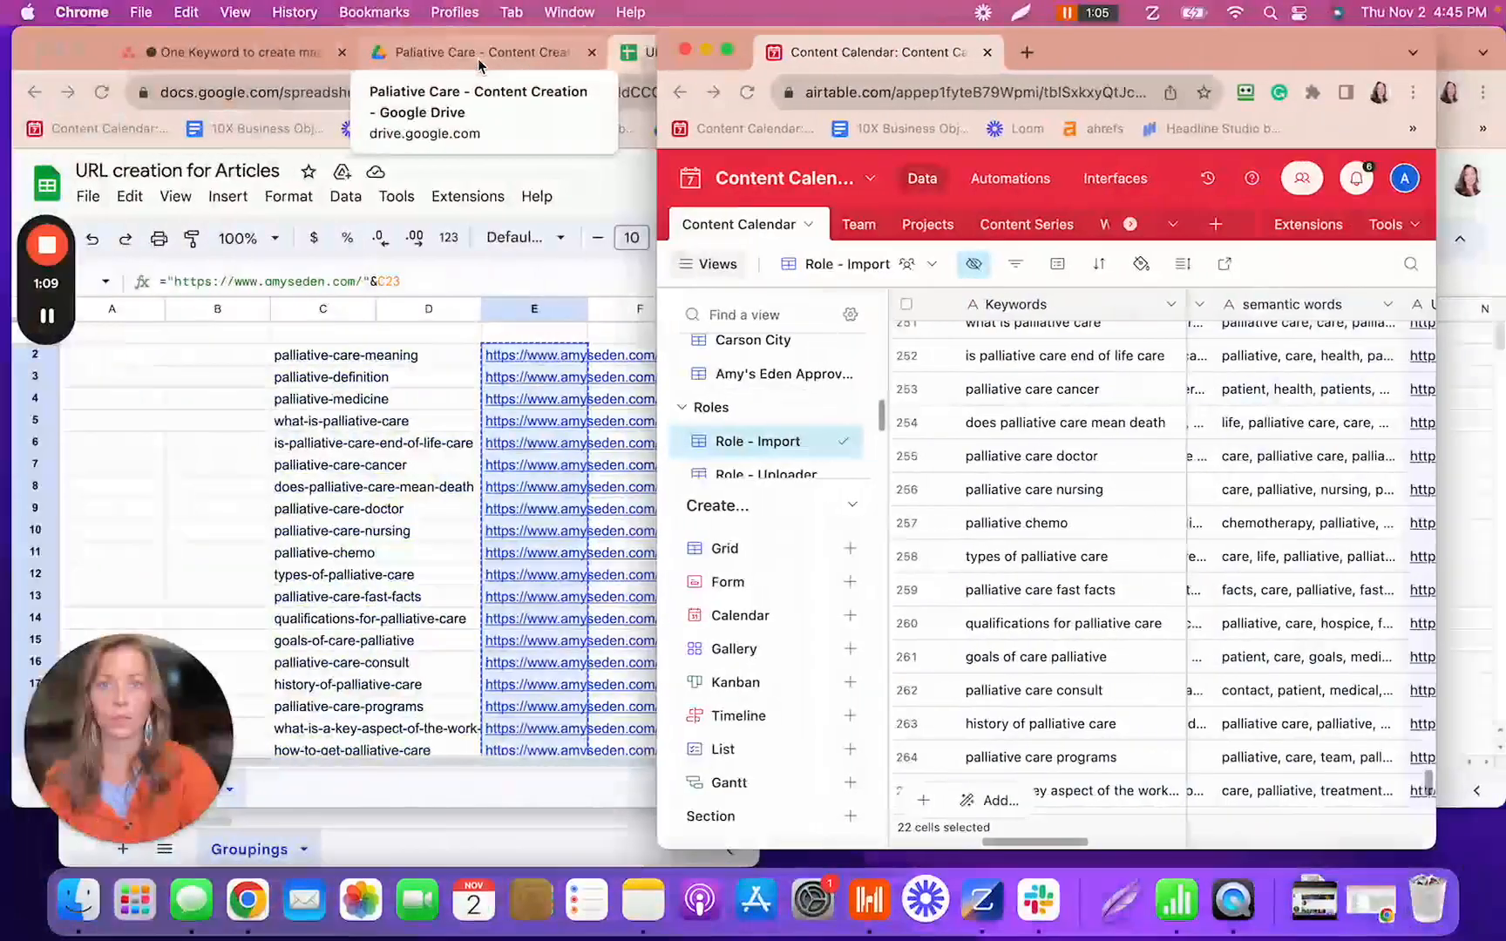
mouse_move(1120, 63)
mouse_down()
mouse_move(1116, 88)
mouse_move(785, 139)
mouse_move(1202, 51)
mouse_move(1072, 218)
mouse_move(1143, 65)
mouse_up()
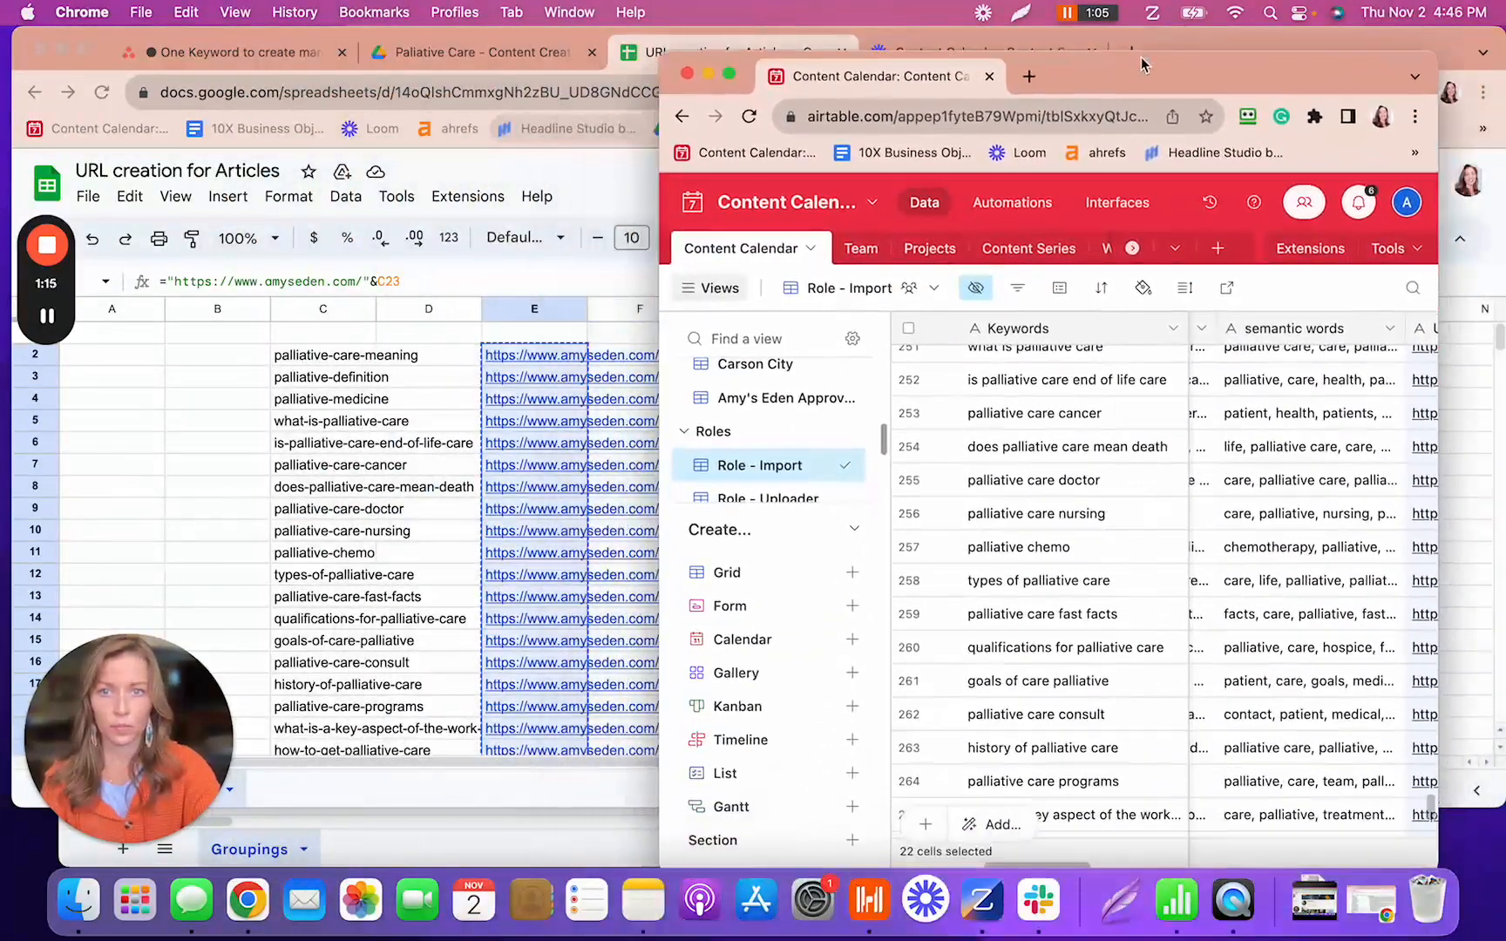
- Move the URL creation sheet aside and place the Palliative Care sheet left of Airtable
drag(94, 33, 102, 273)
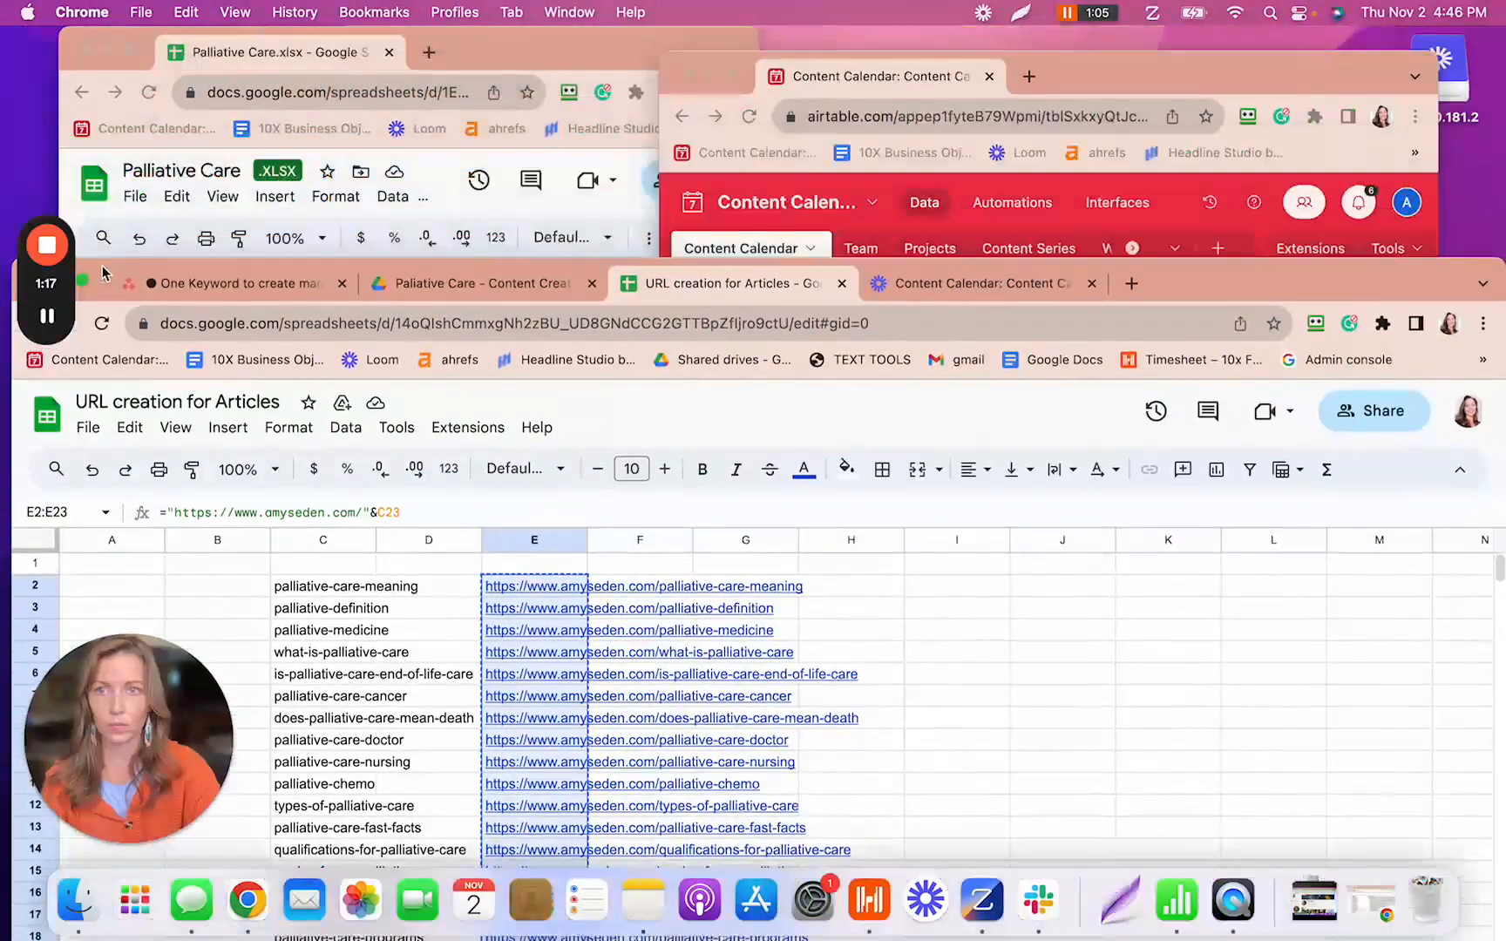
click(506, 40)
drag(1059, 82, 1124, 46)
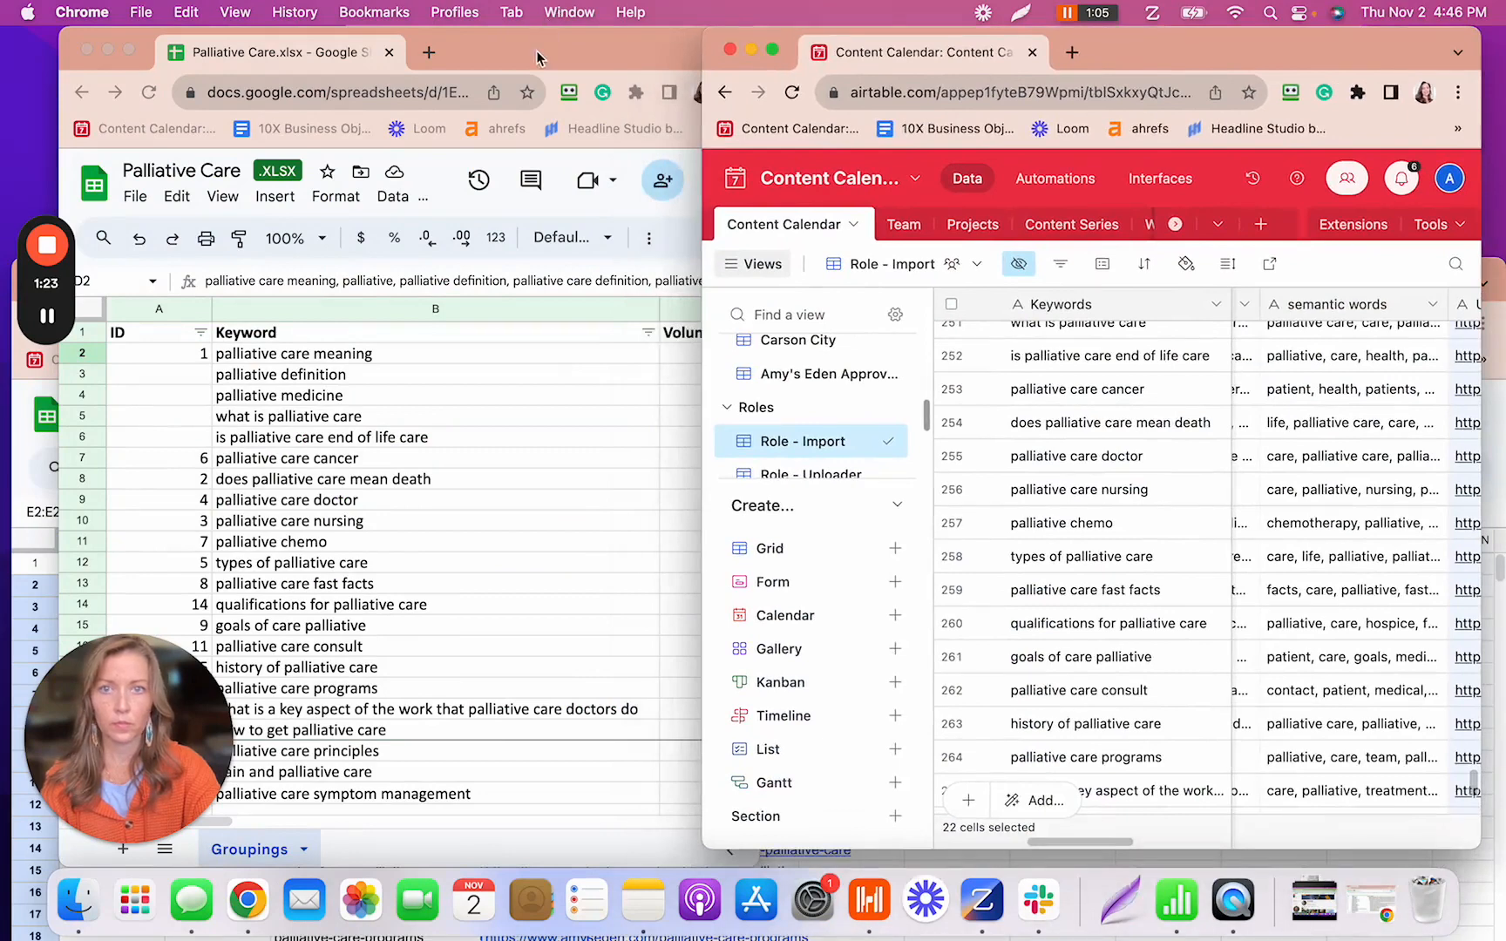
drag(537, 57, 512, 35)
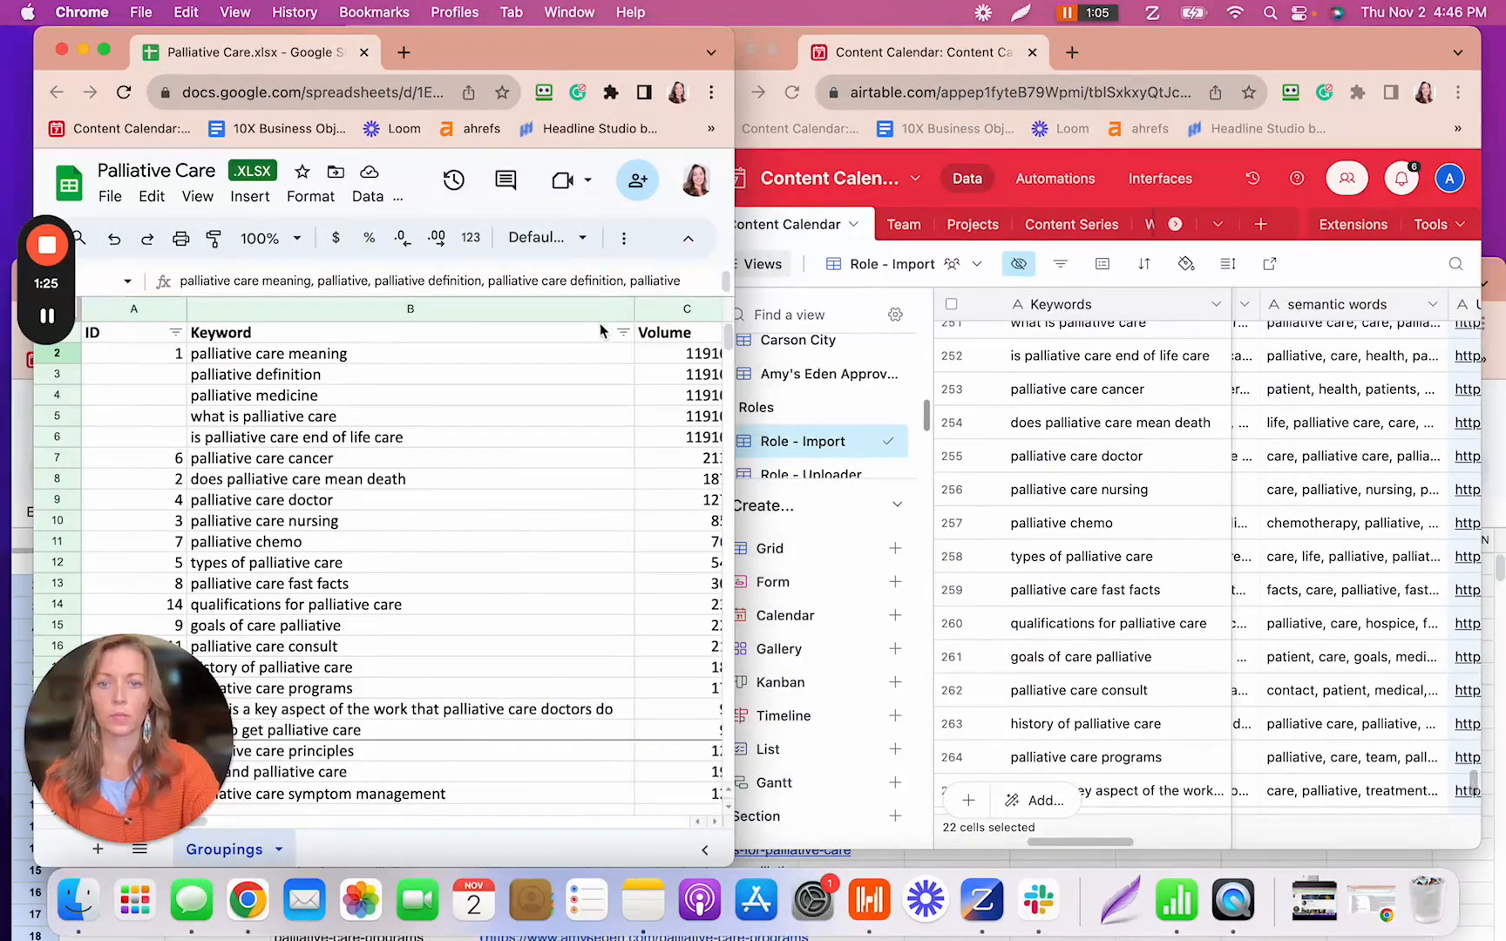
key(ctrl+Right)
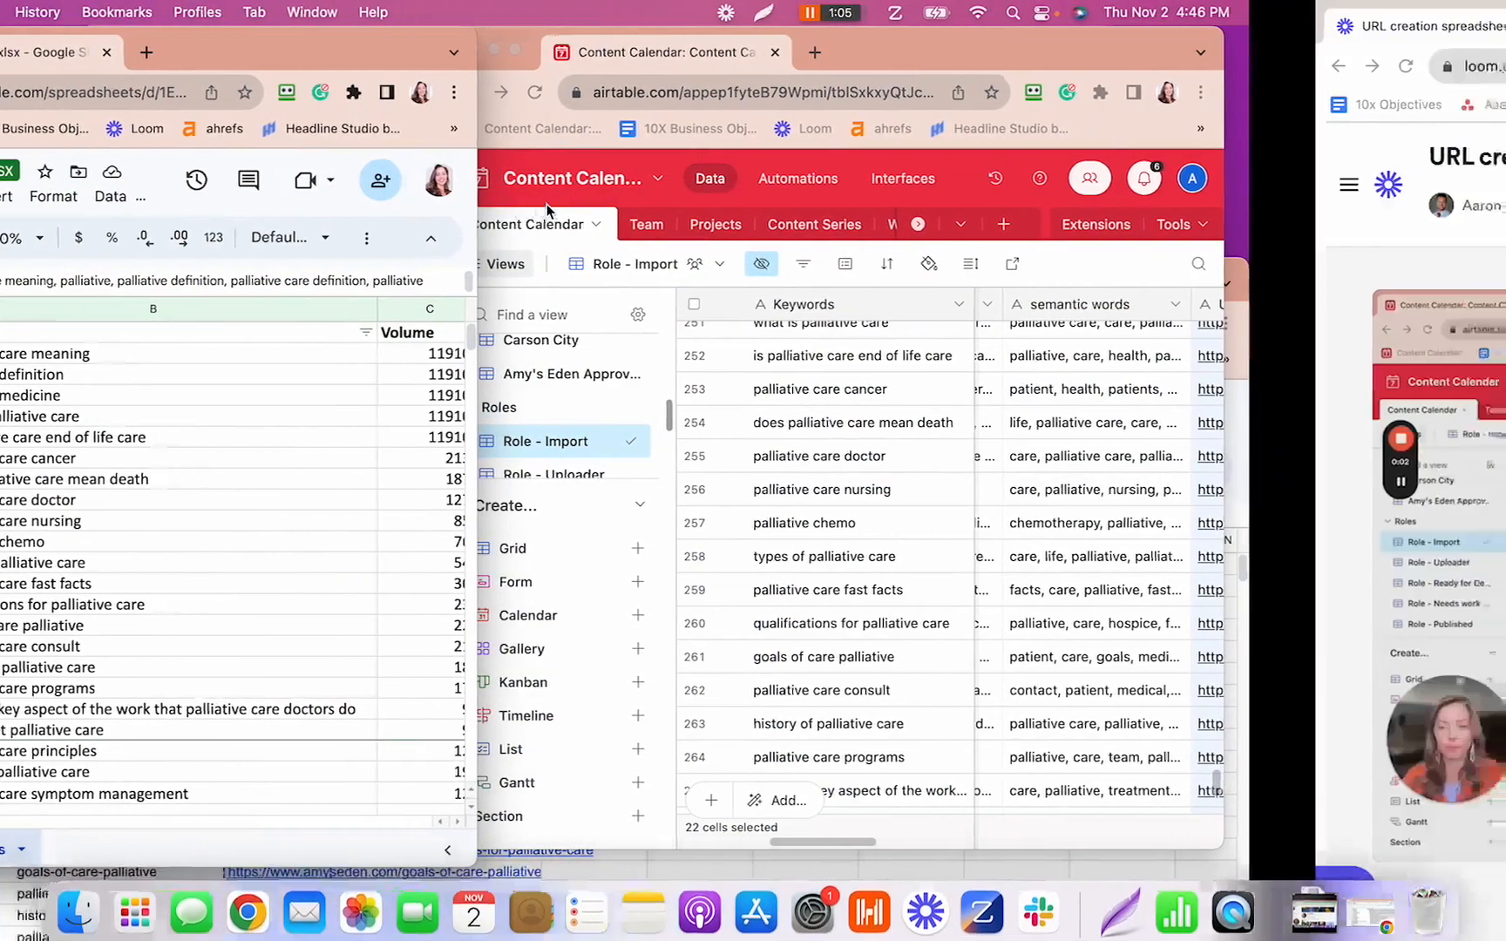
scroll(541, 416, right, 5)
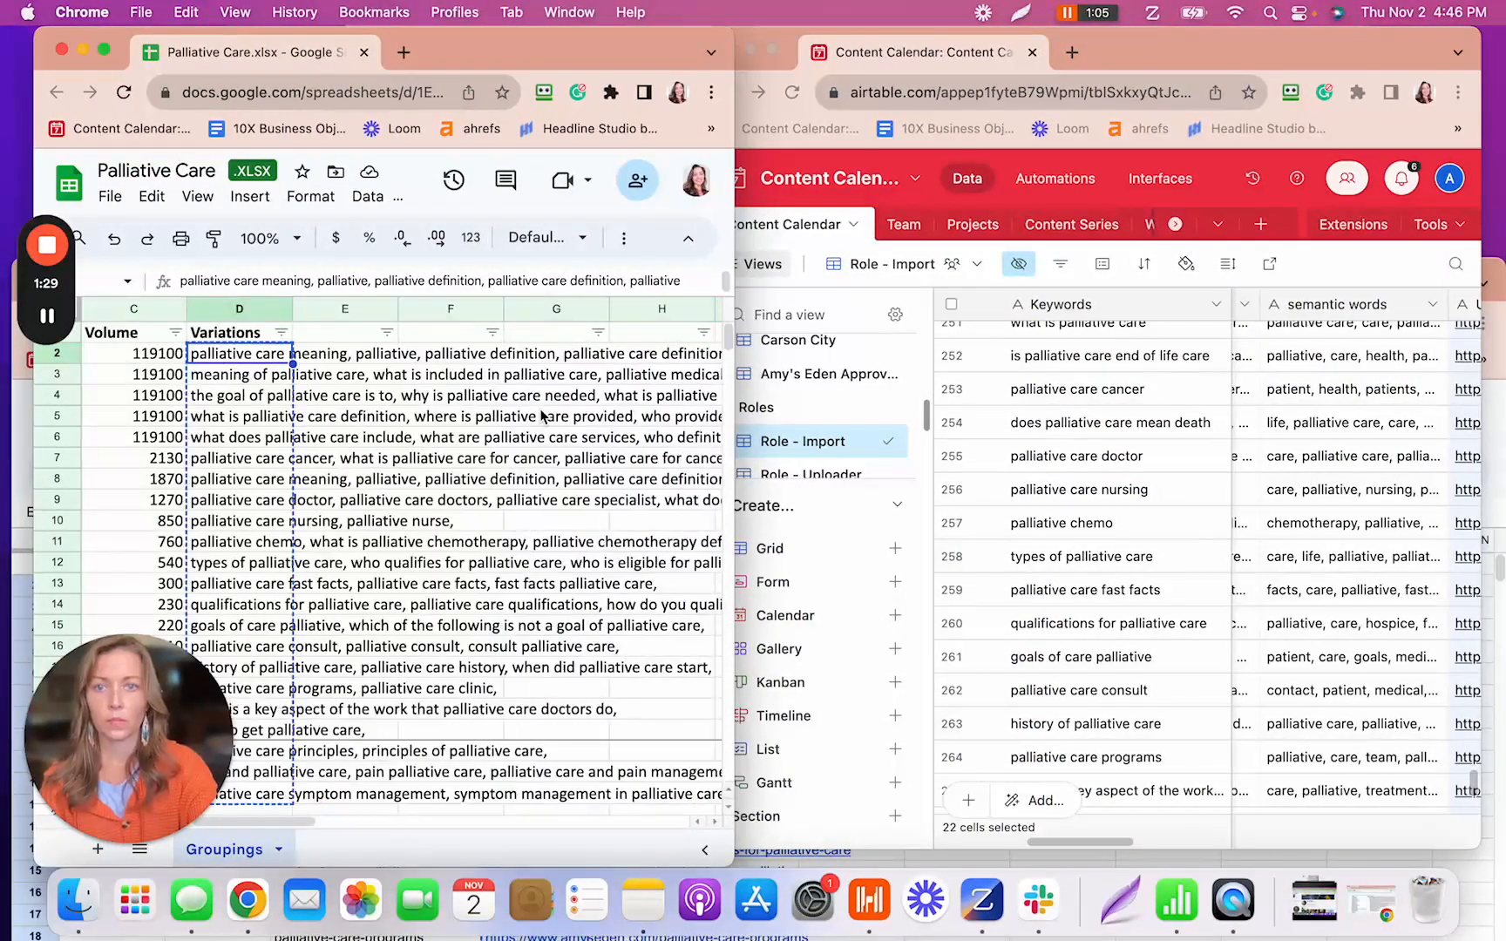
scroll(540, 416, left, 3)
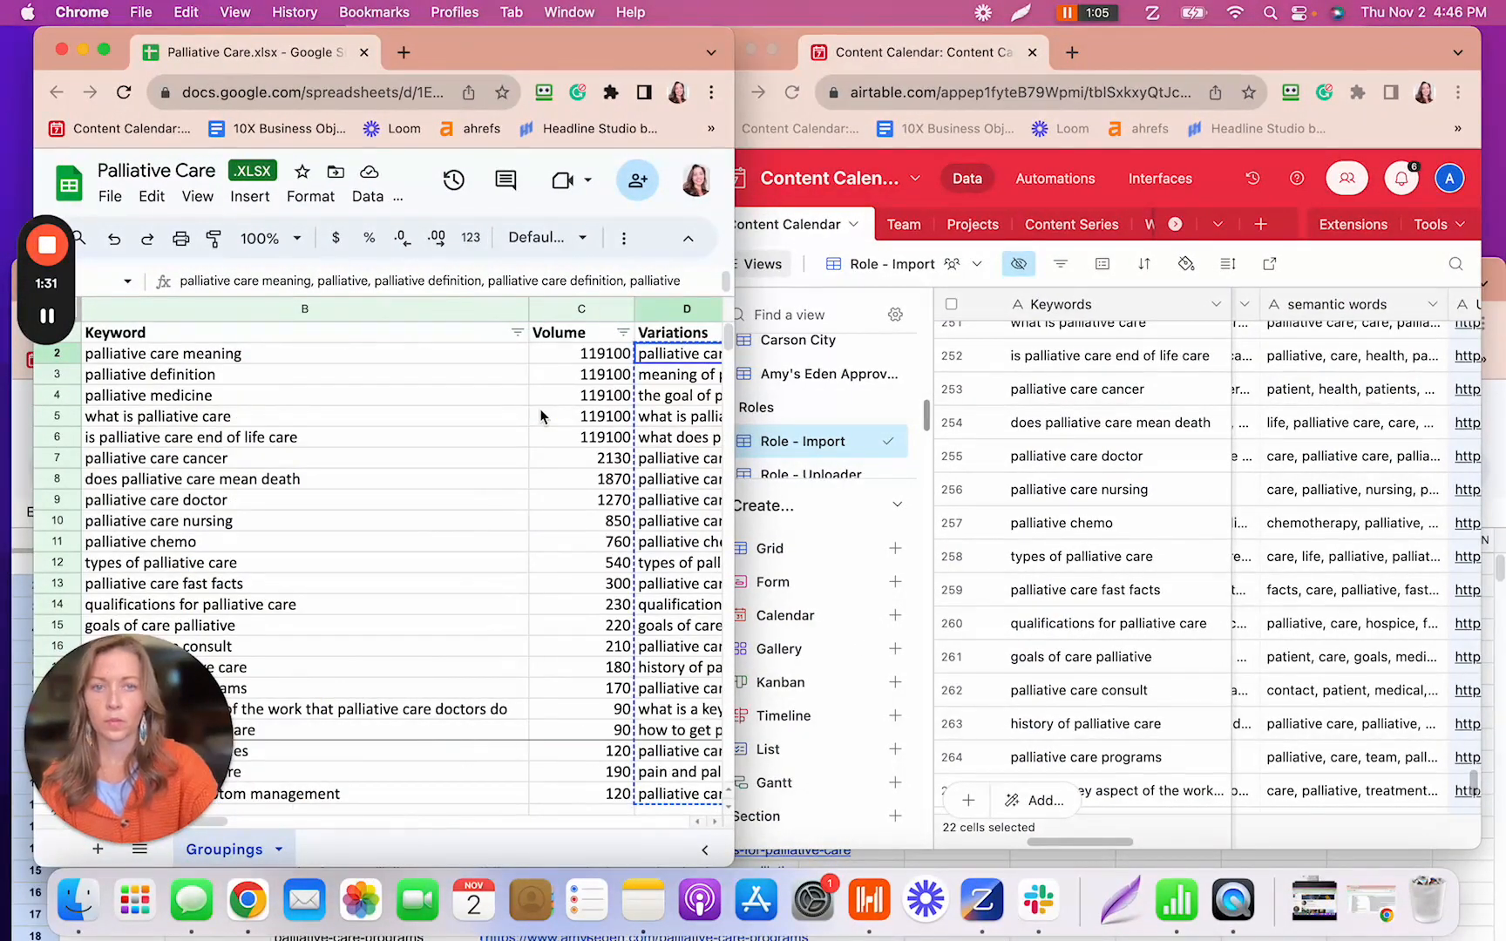
drag(1117, 52, 1102, 51)
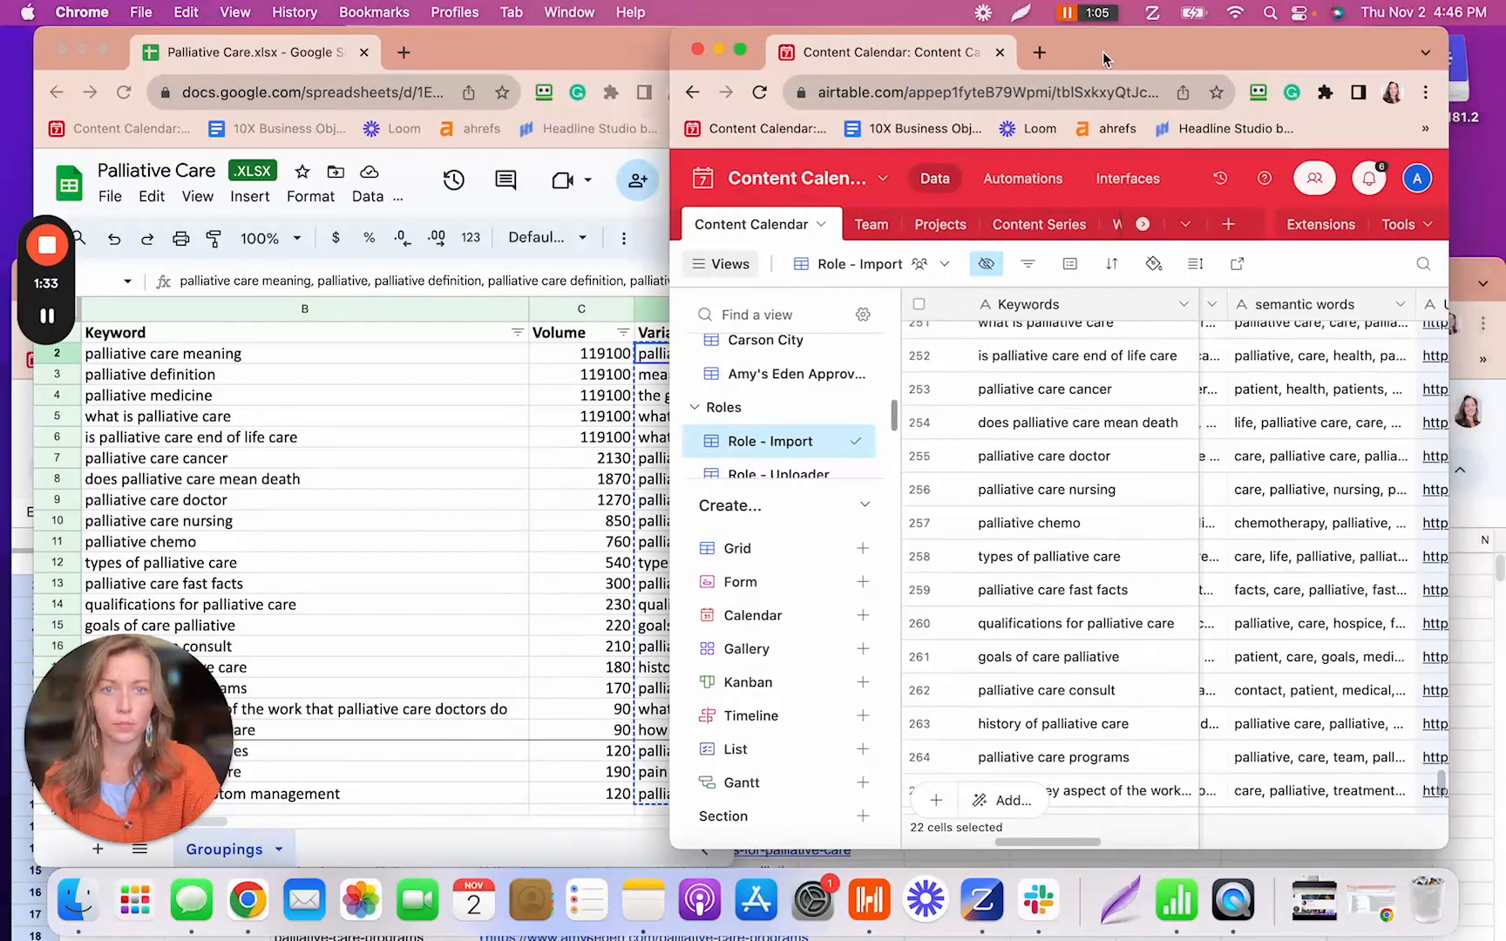
- Bring Airtable's Target Word Count and Images Required columns into view beside the sheet's search volumes
scroll(1085, 488, right, 5)
scroll(1085, 485, up, 3)
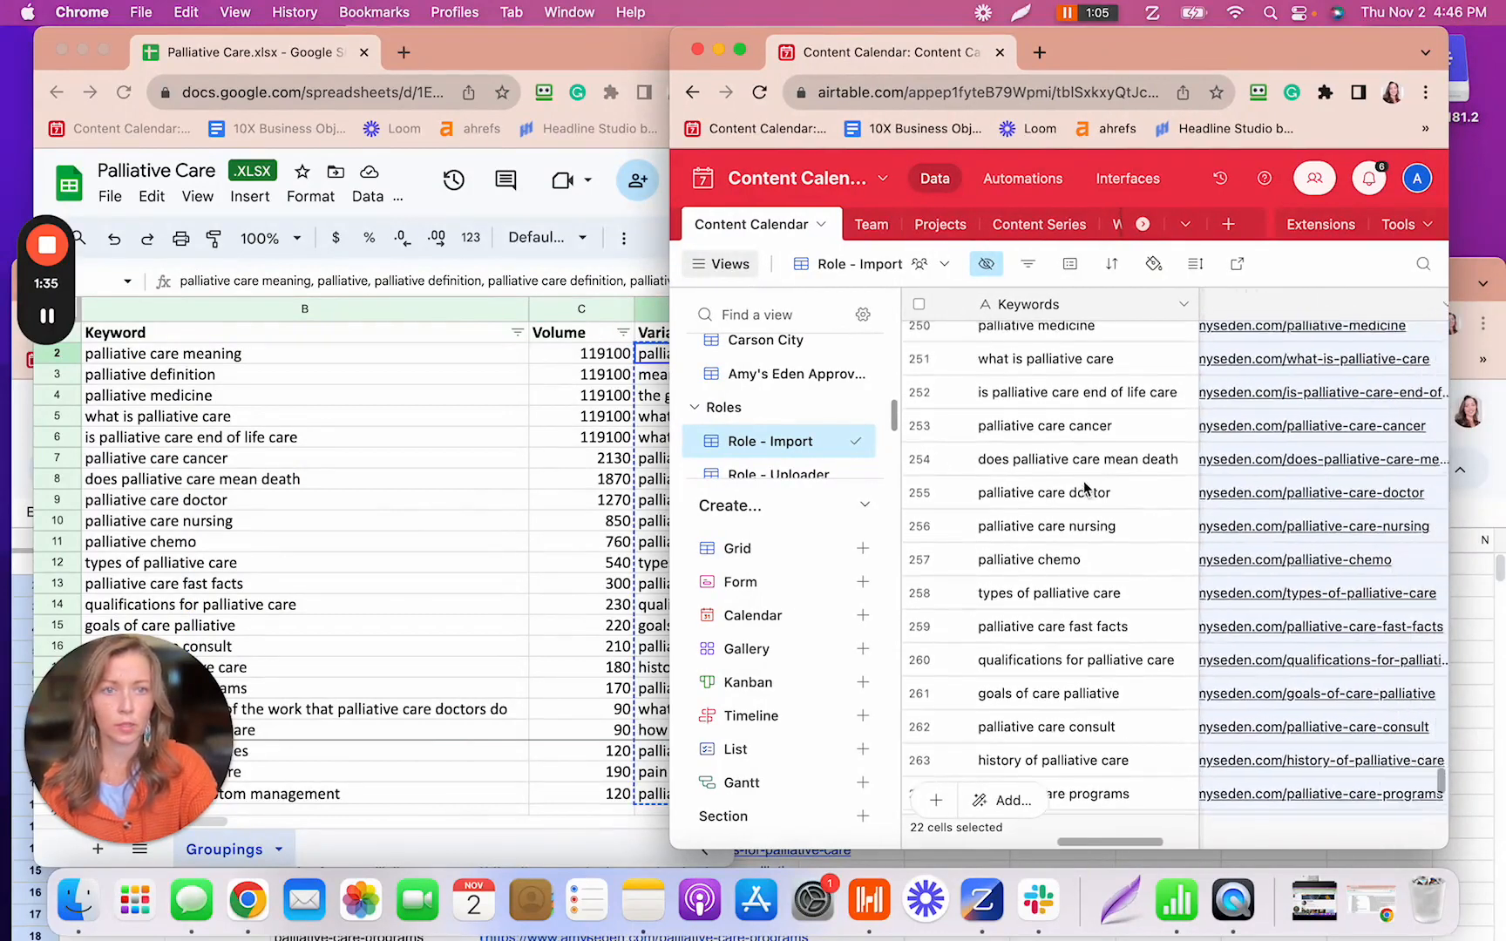
scroll(1085, 485, right, 5)
scroll(1083, 485, right, 2)
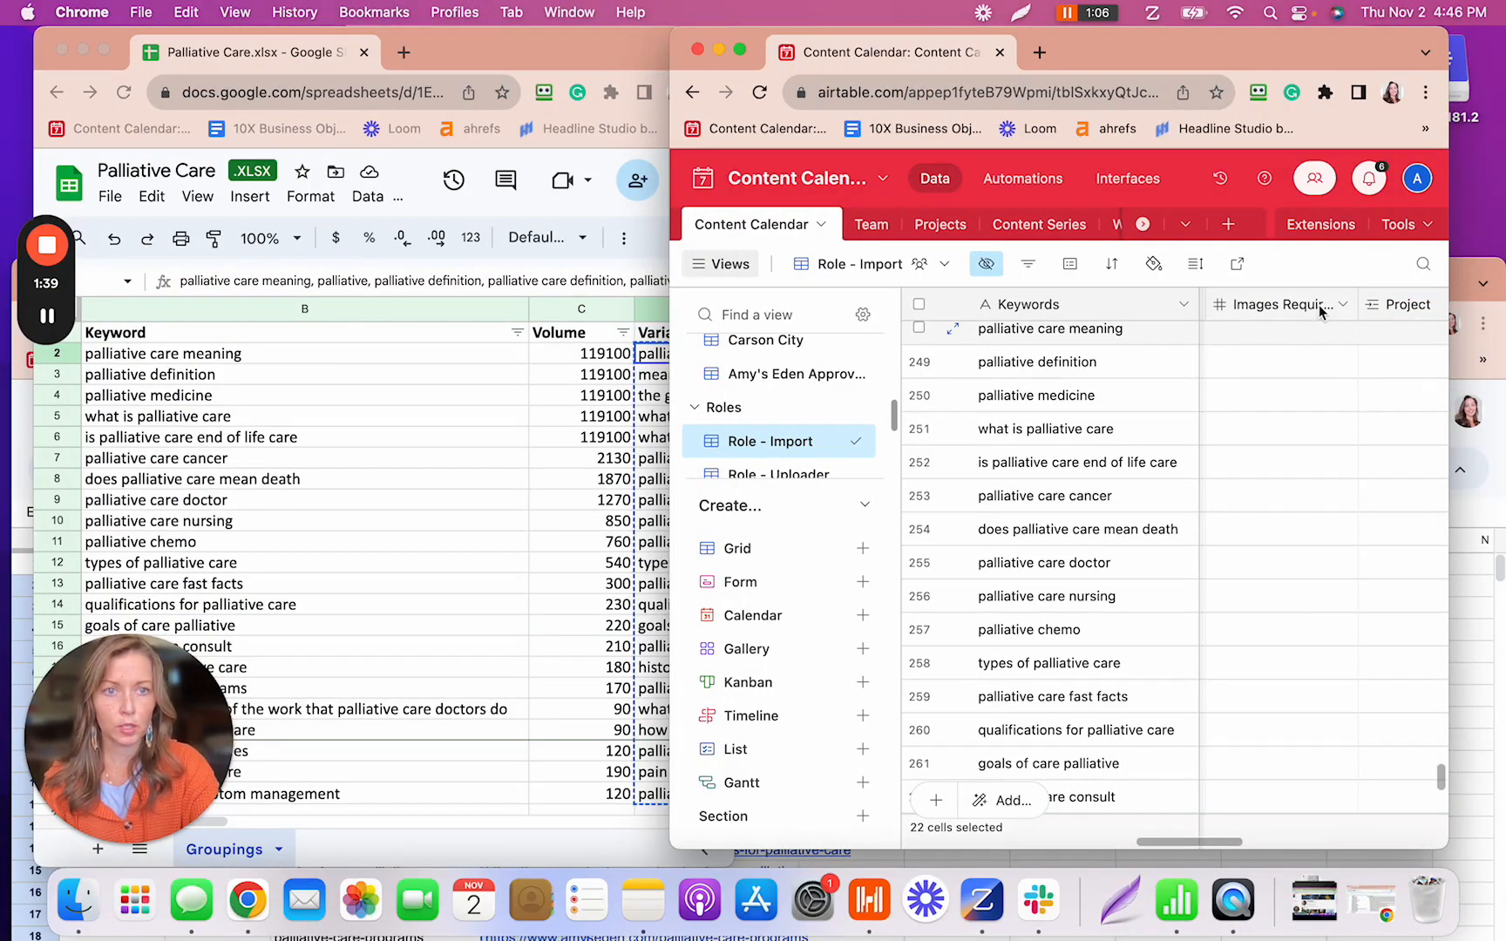
scroll(1277, 342, up, 2)
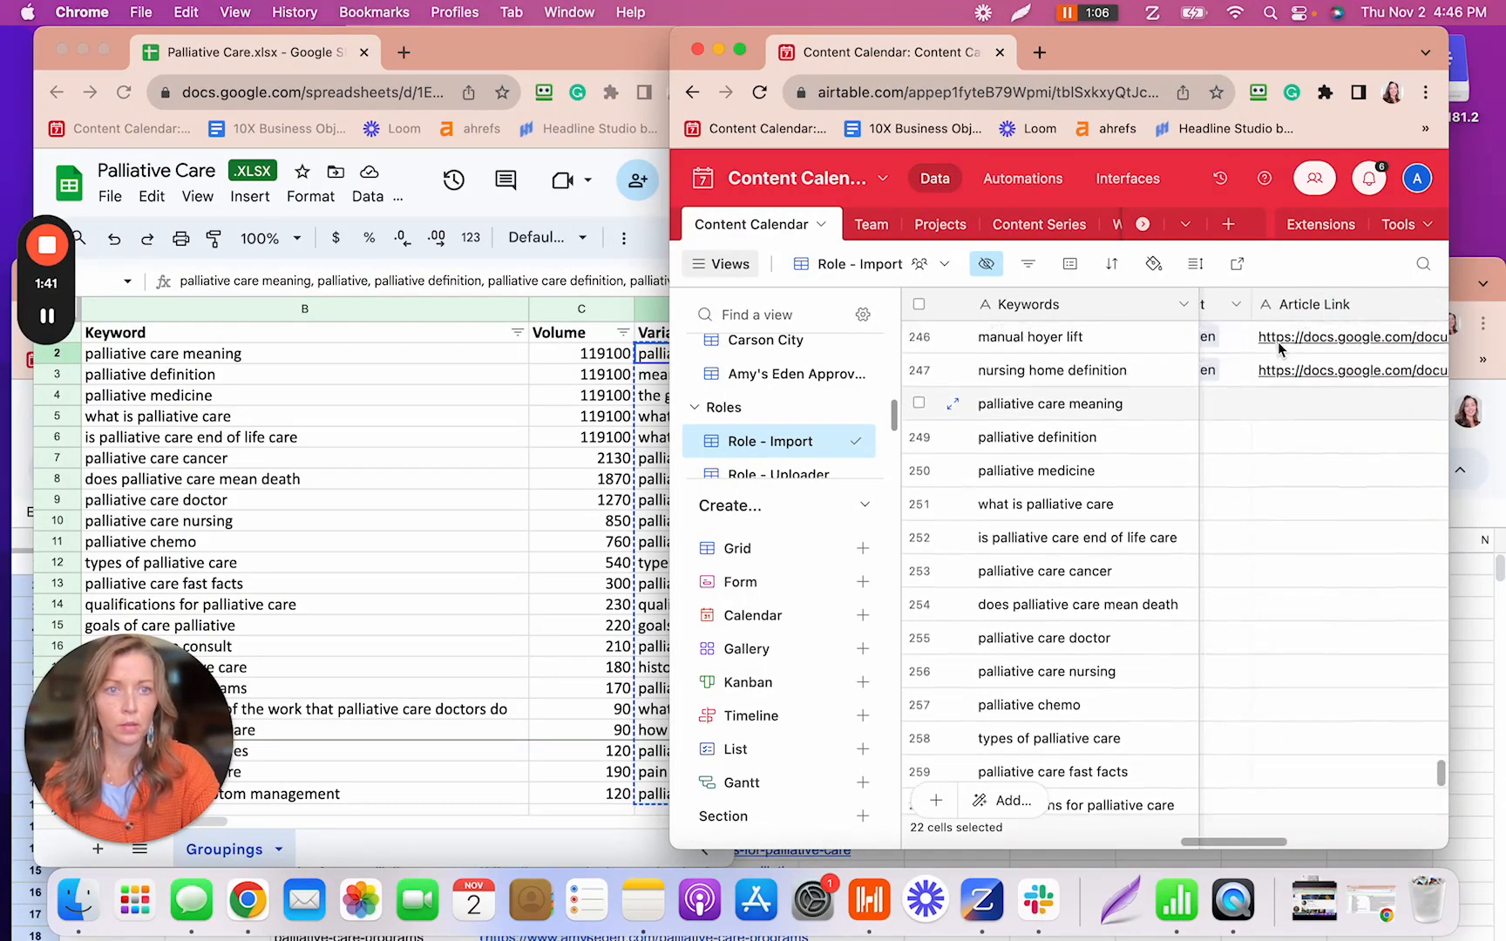
scroll(1278, 342, left, 3)
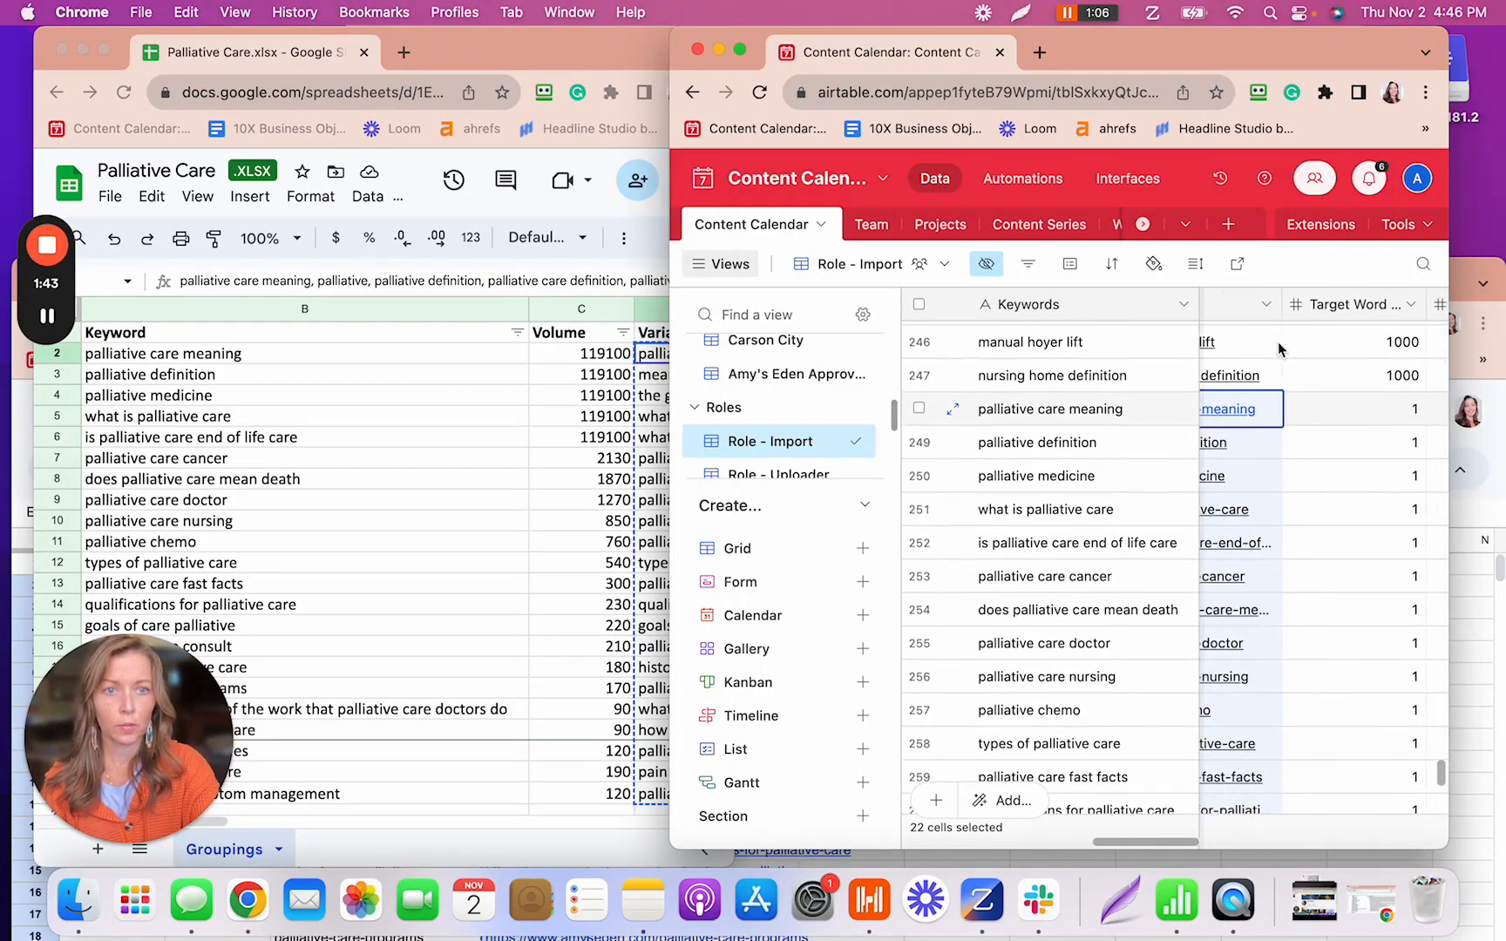
scroll(1278, 341, right, 2)
scroll(1277, 341, down, 1)
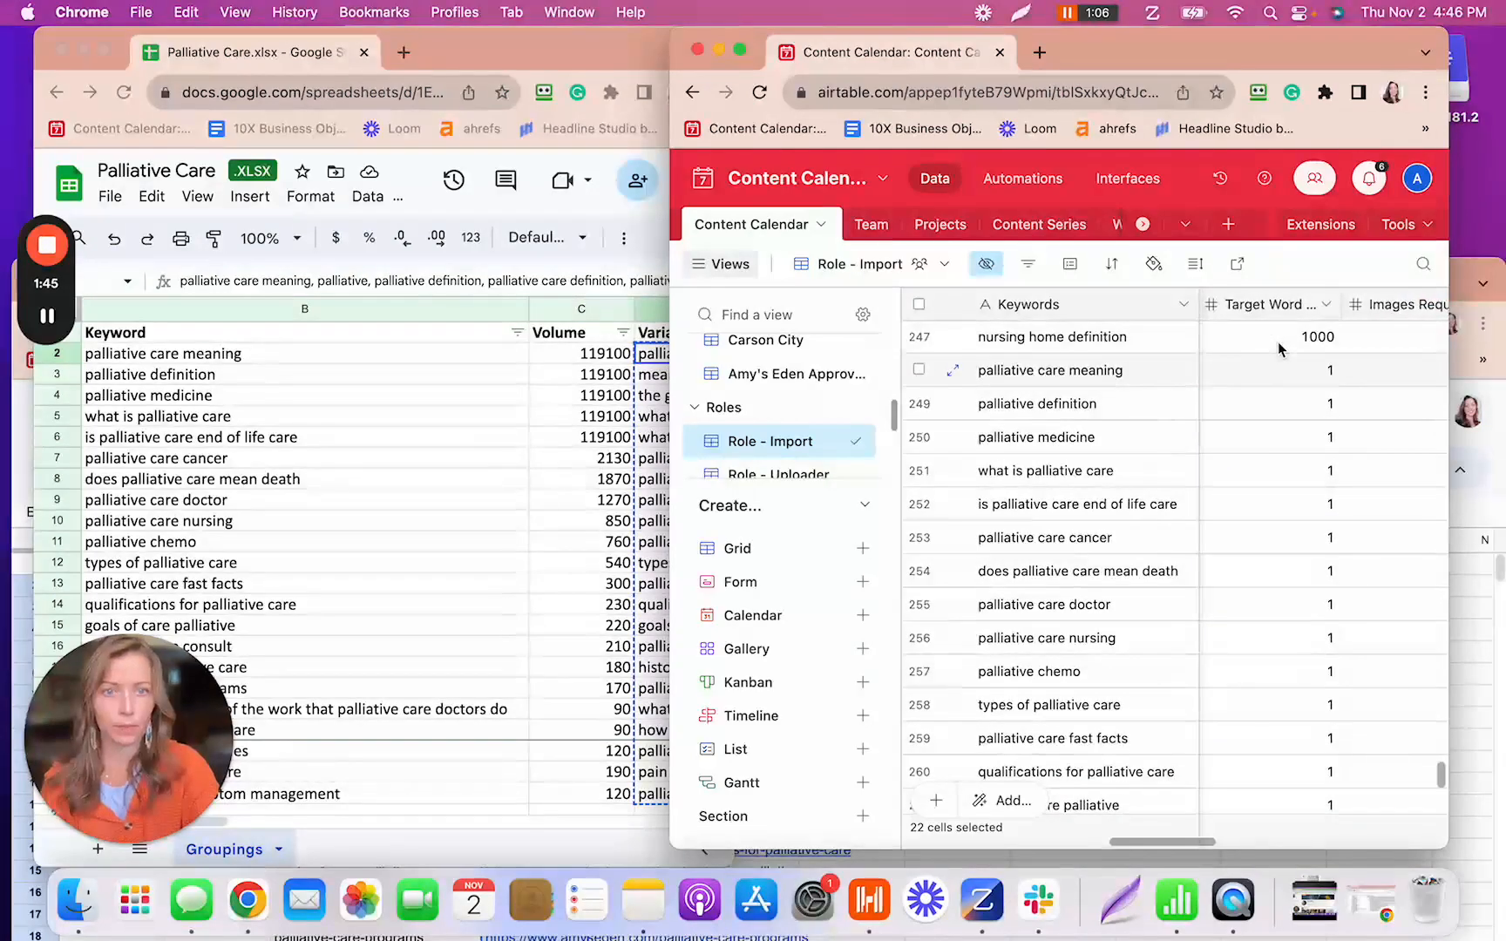
drag(671, 63, 736, 69)
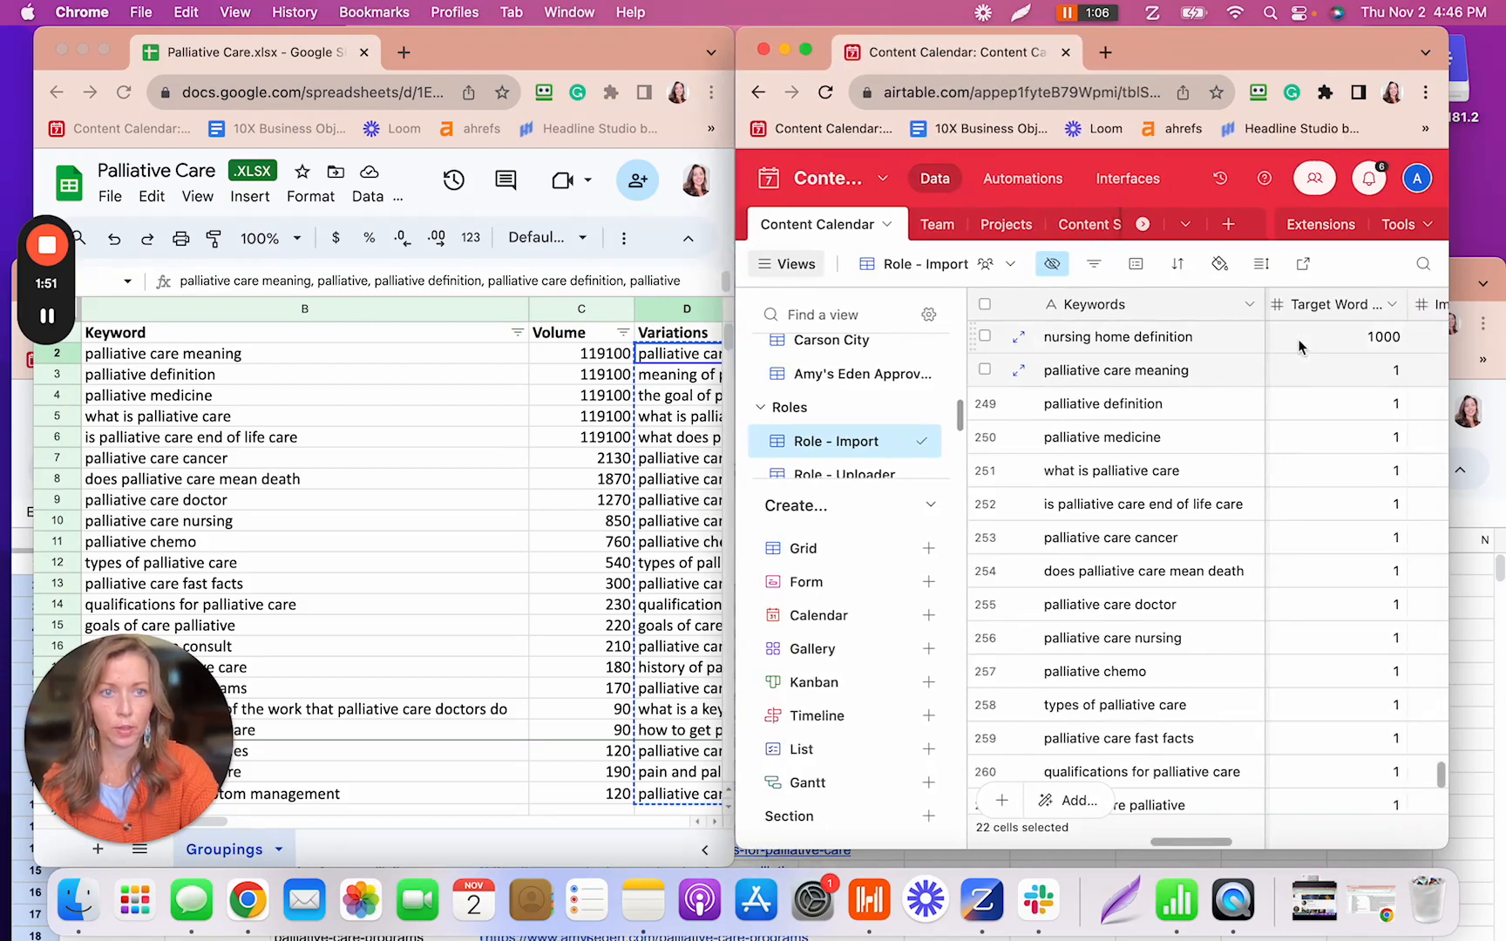
scroll(1292, 336, right, 2)
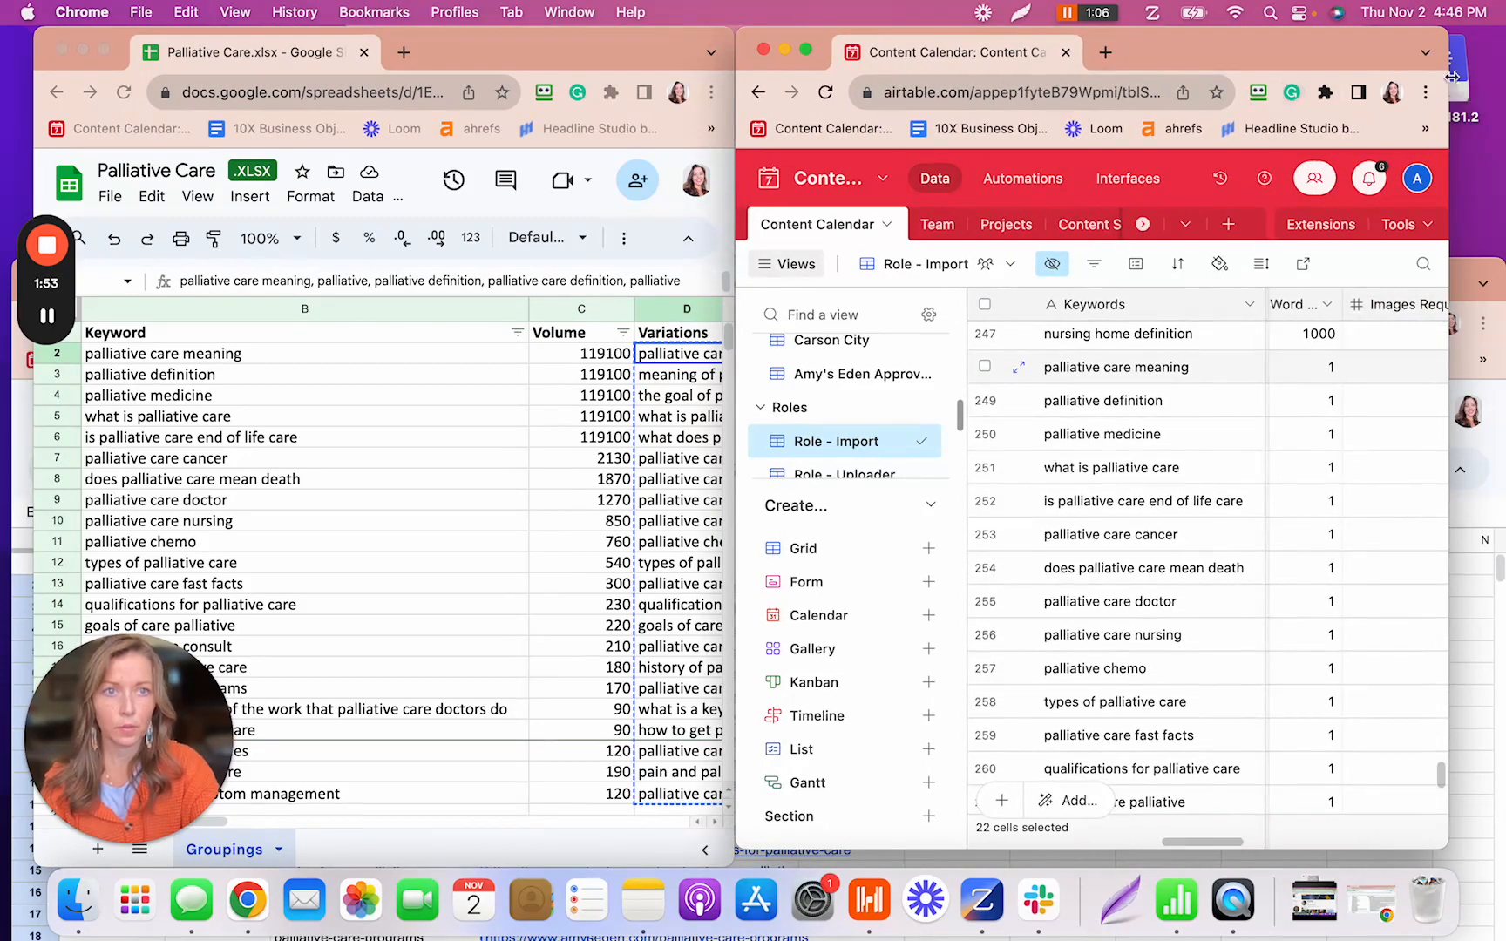
drag(1449, 70, 1491, 71)
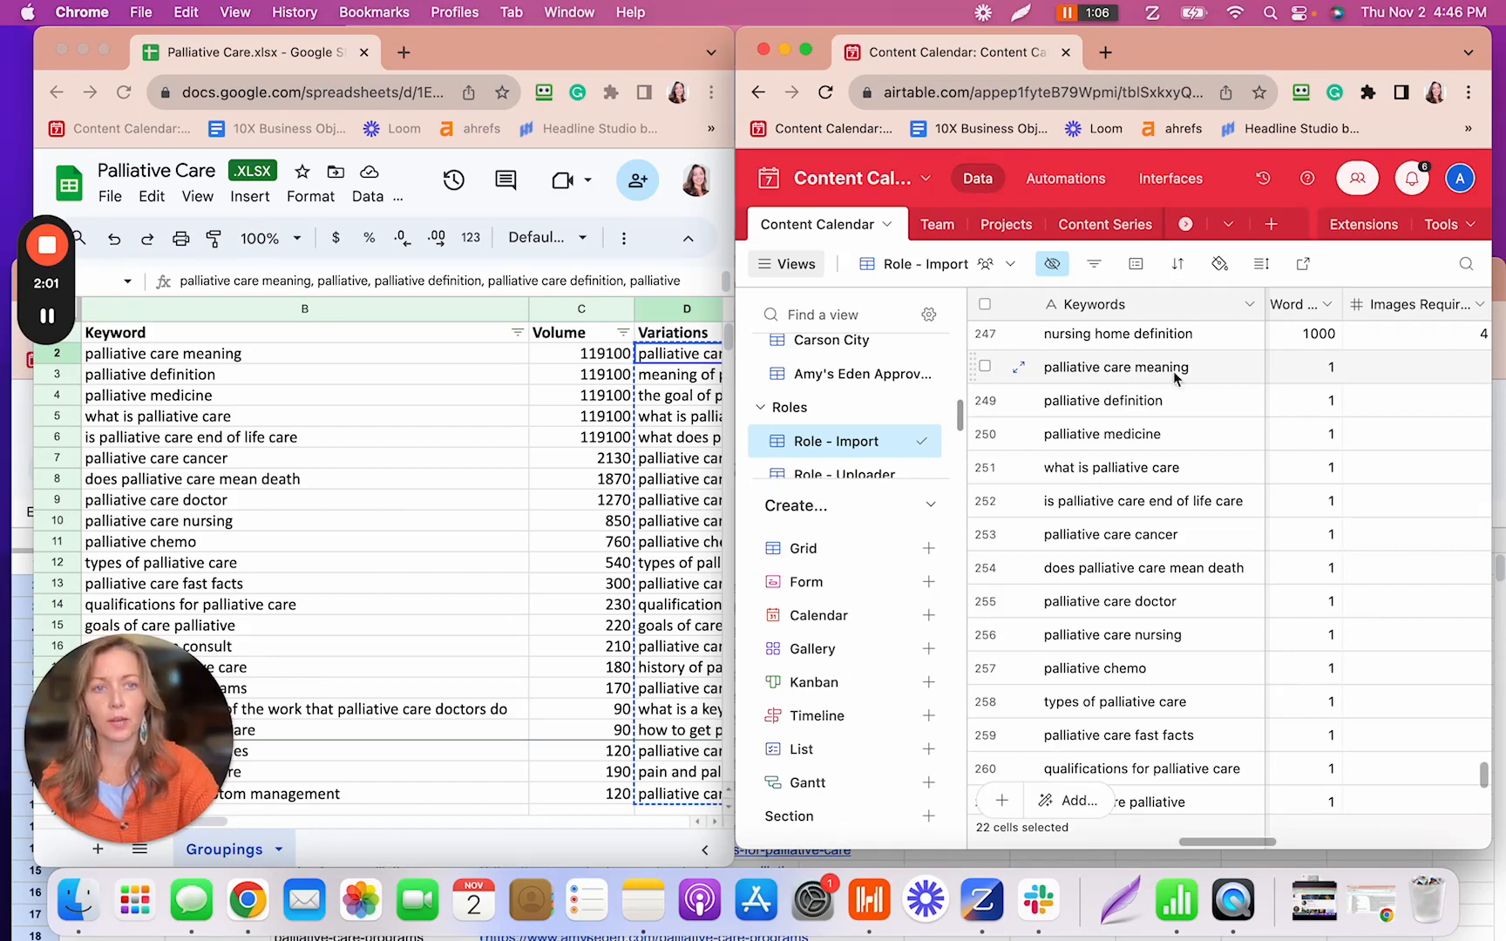
- Replace the placeholder 1 with 3000 in Target Word Count for rows 248 and 249
click(1331, 378)
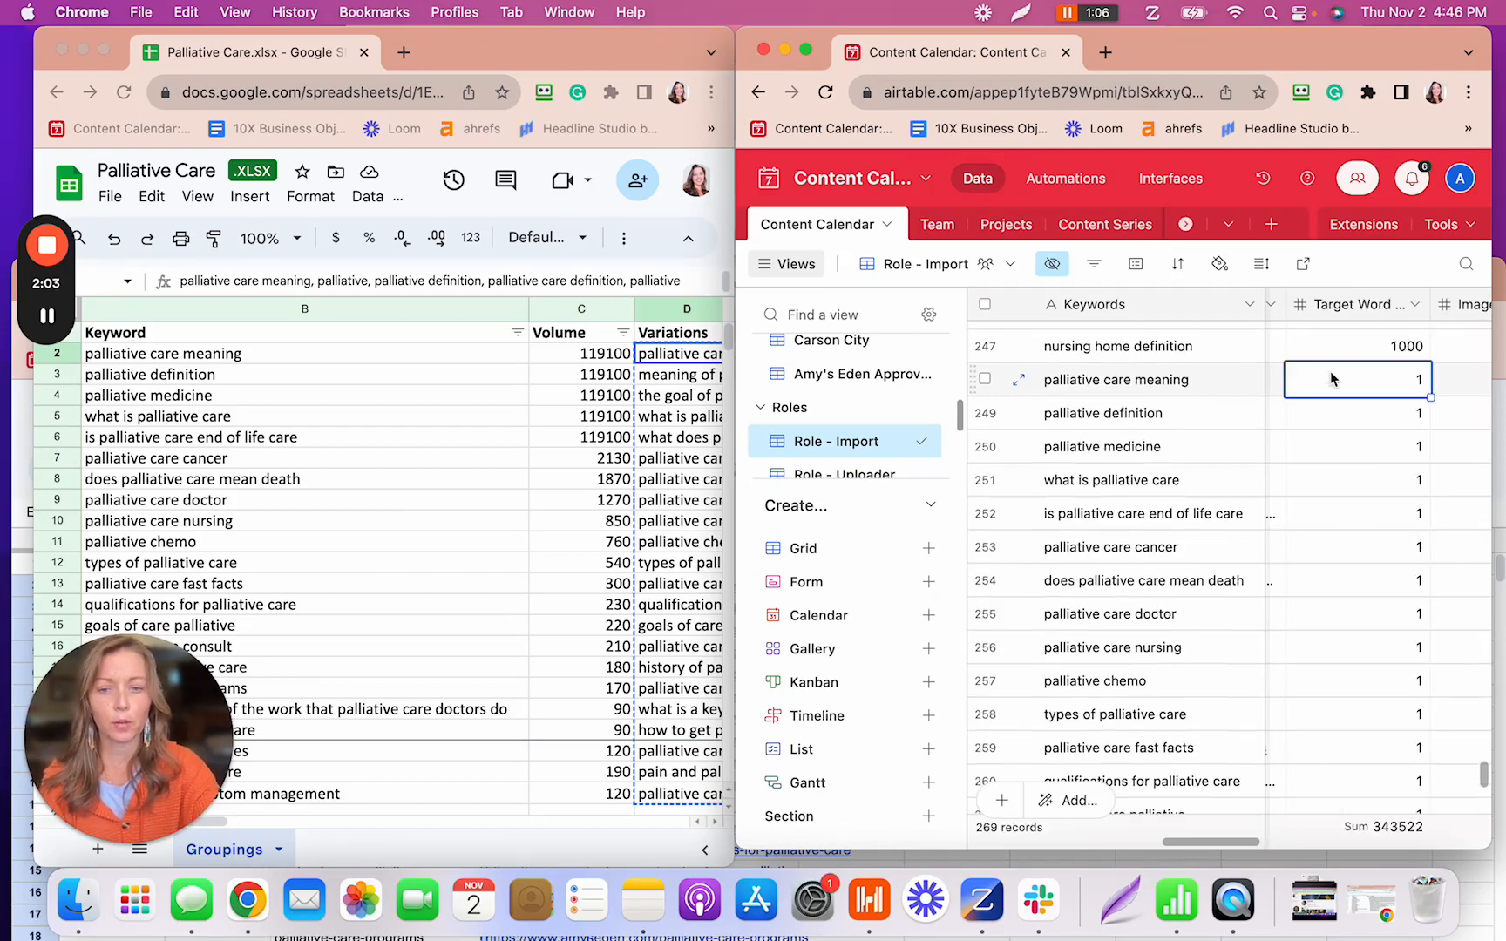
text(300)
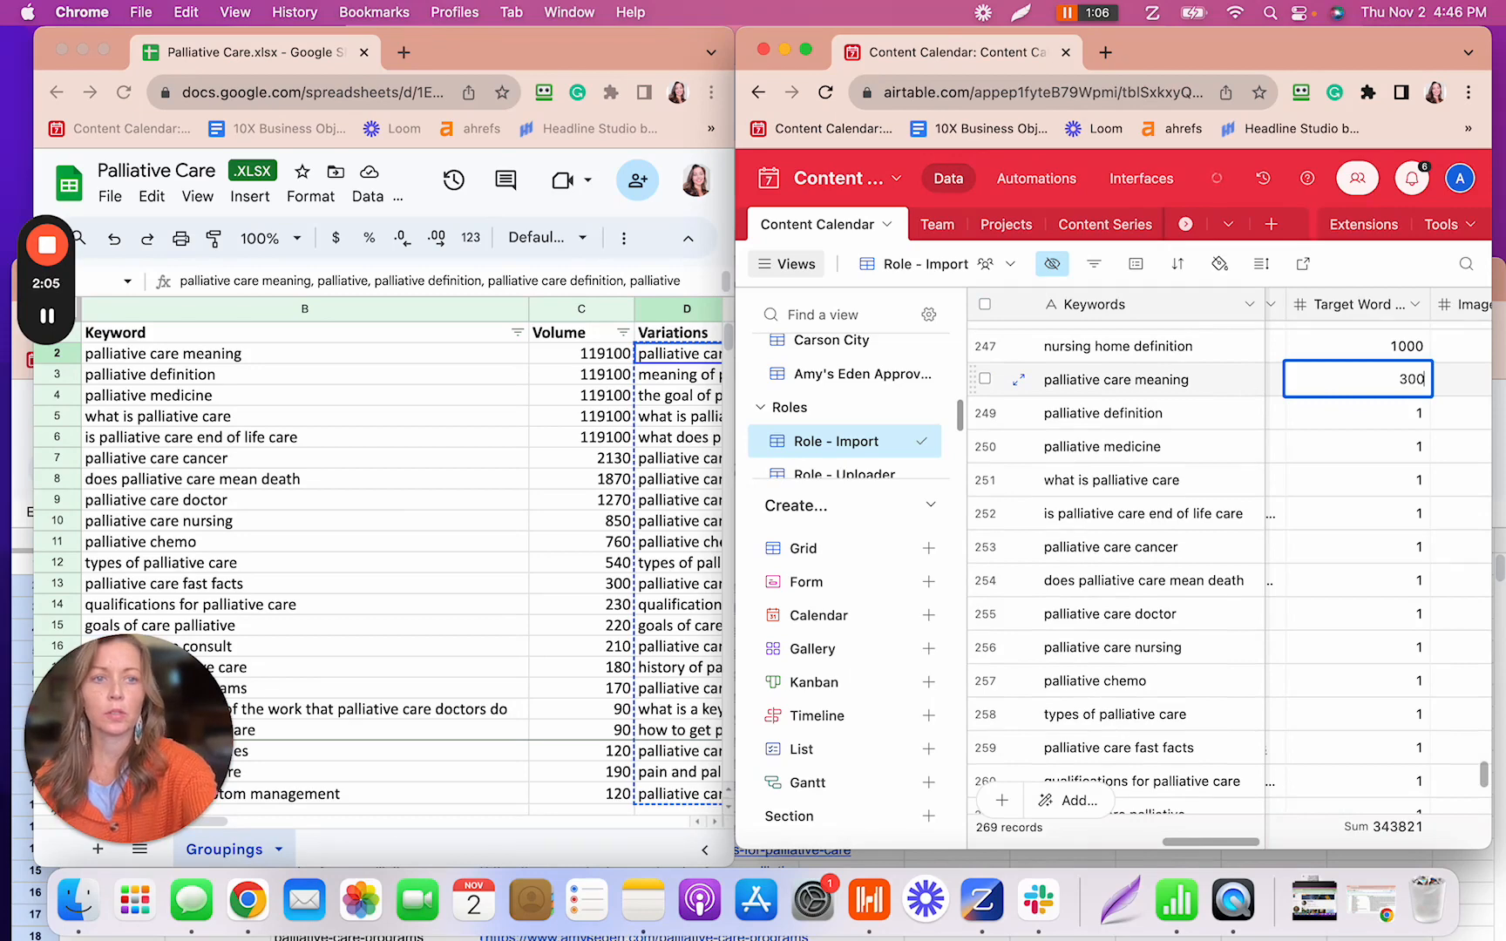
text(0)
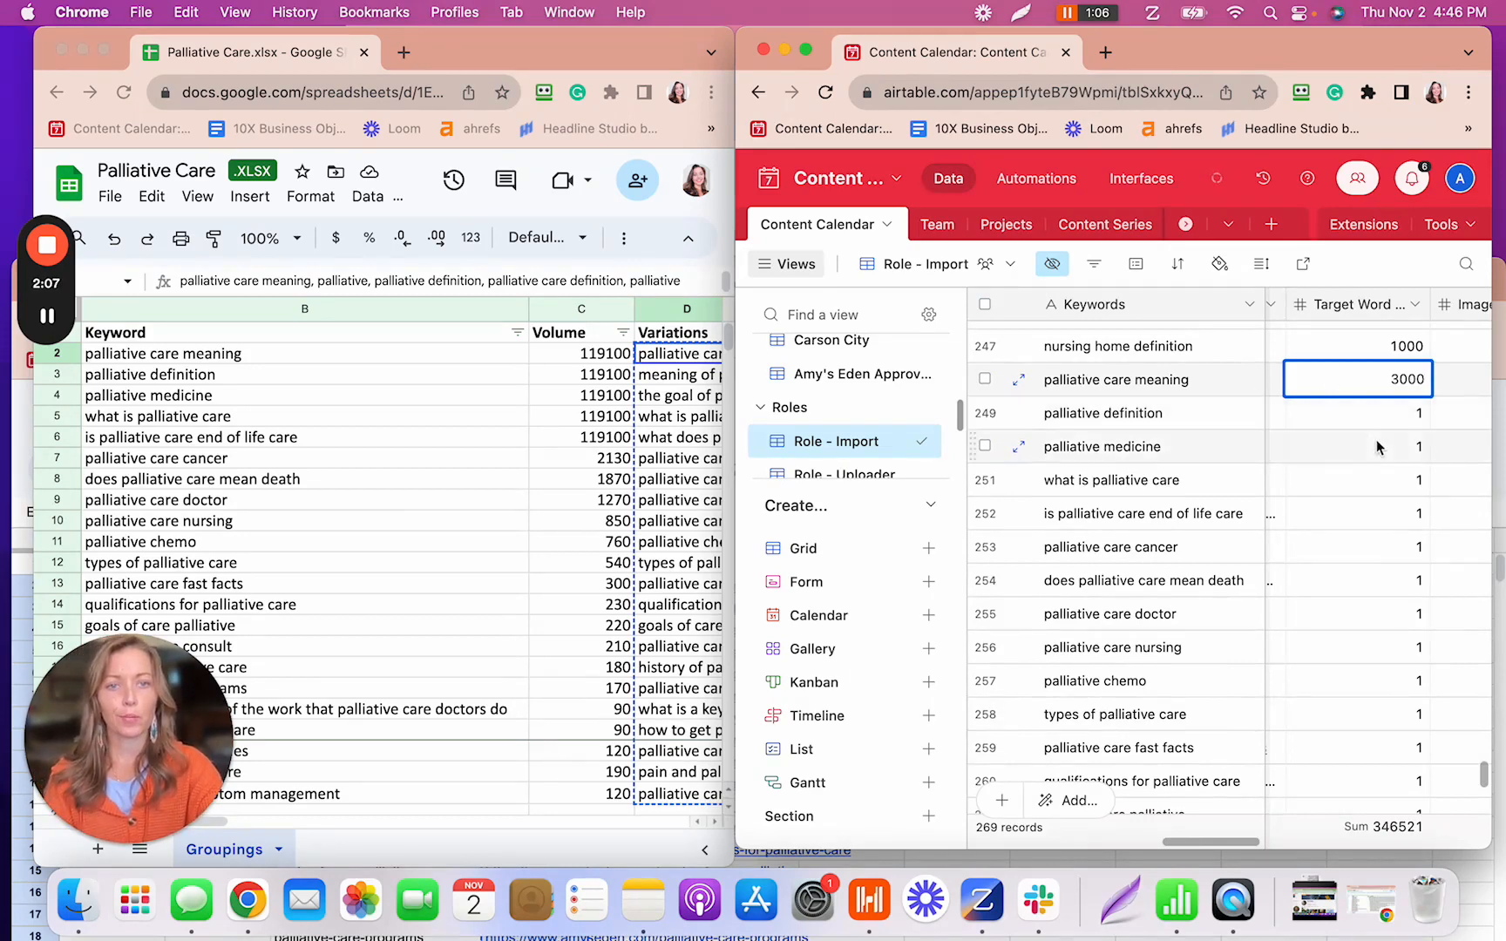
click(1392, 427)
text(3000)
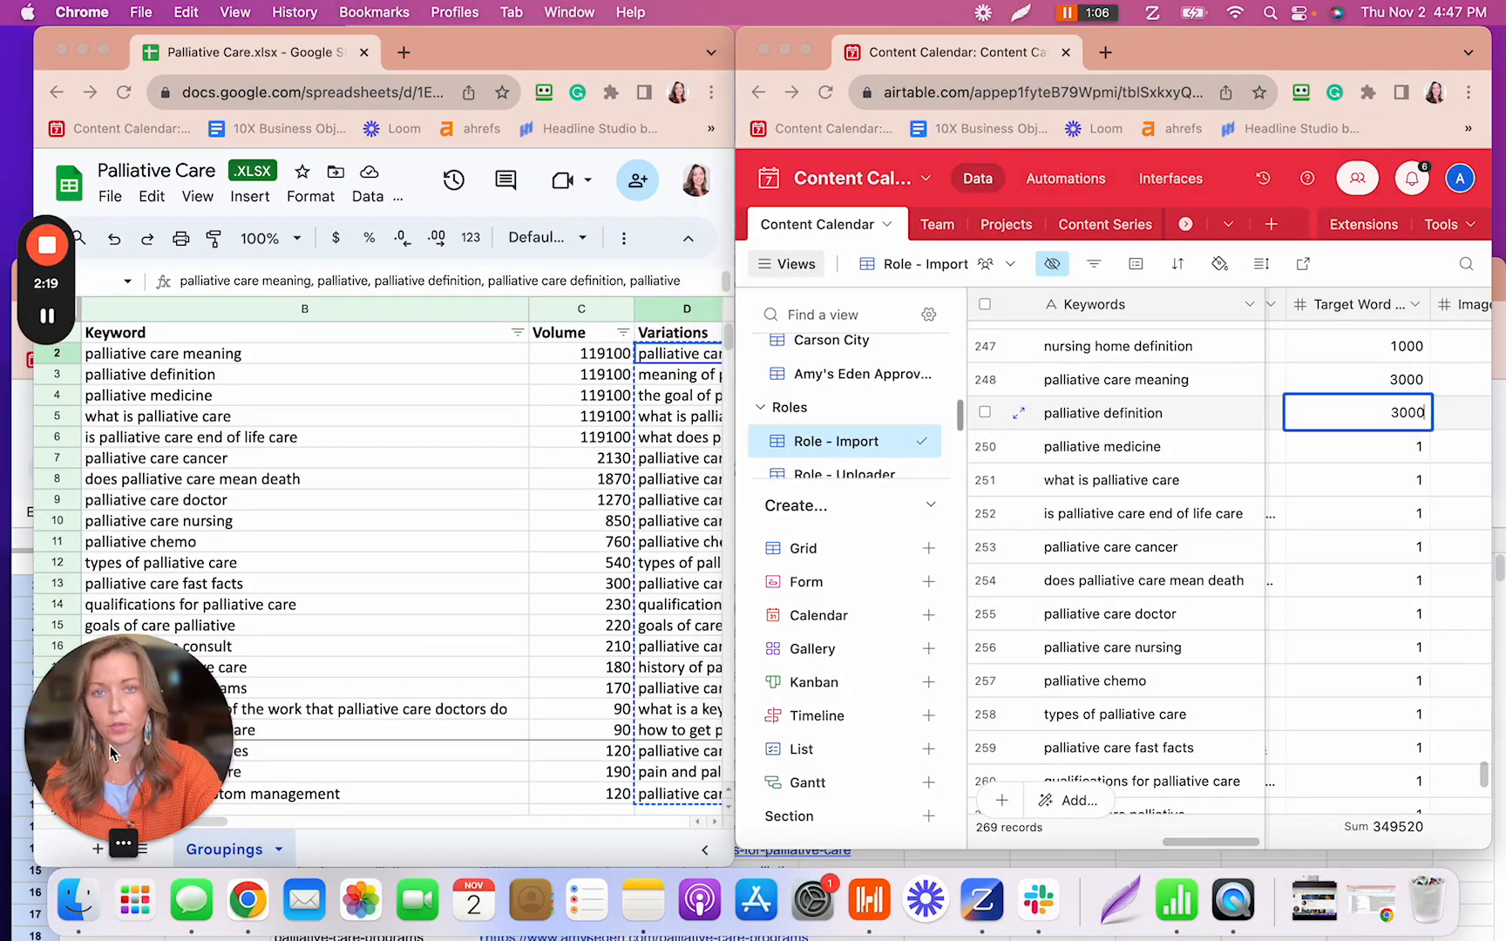
drag(110, 704, 730, 74)
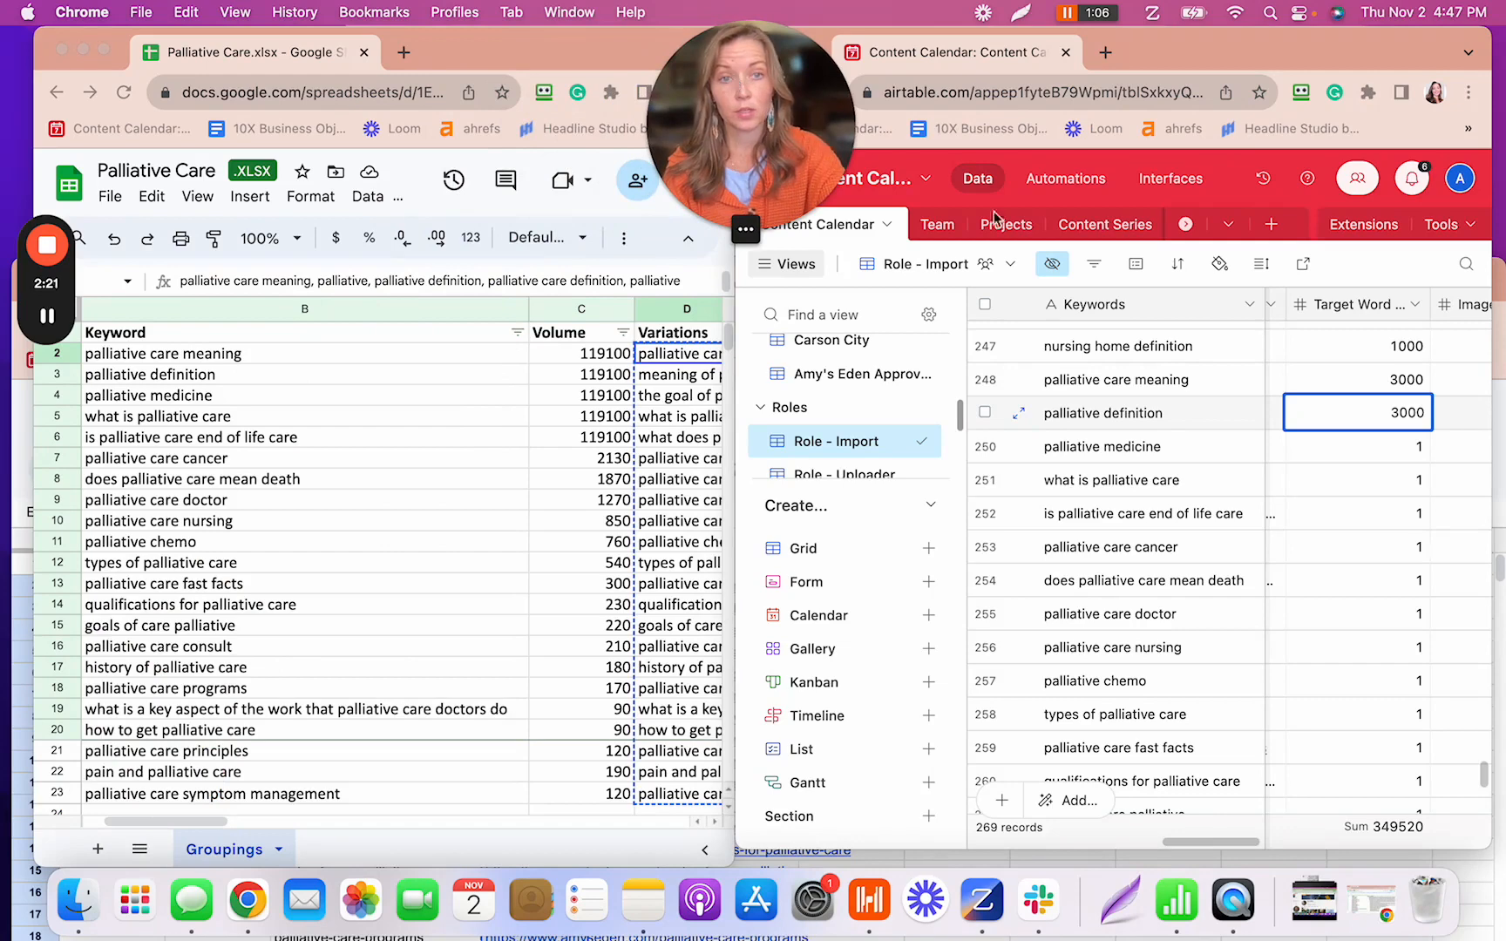
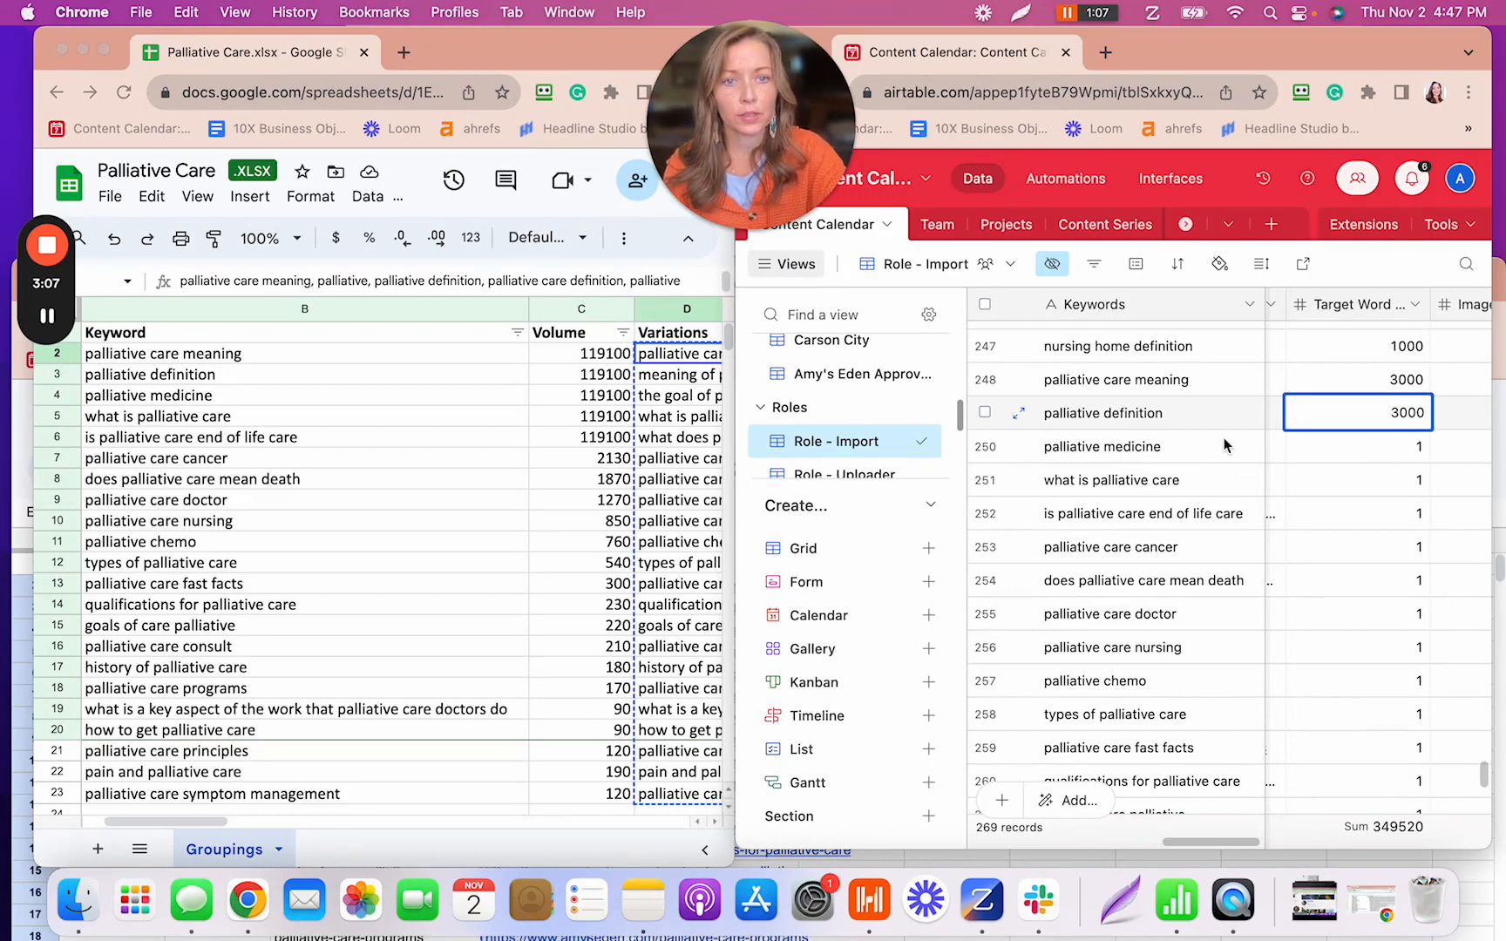
- Enter 2000 as palliative medicine's Target Word Count and fill it down through row 258
click(1392, 452)
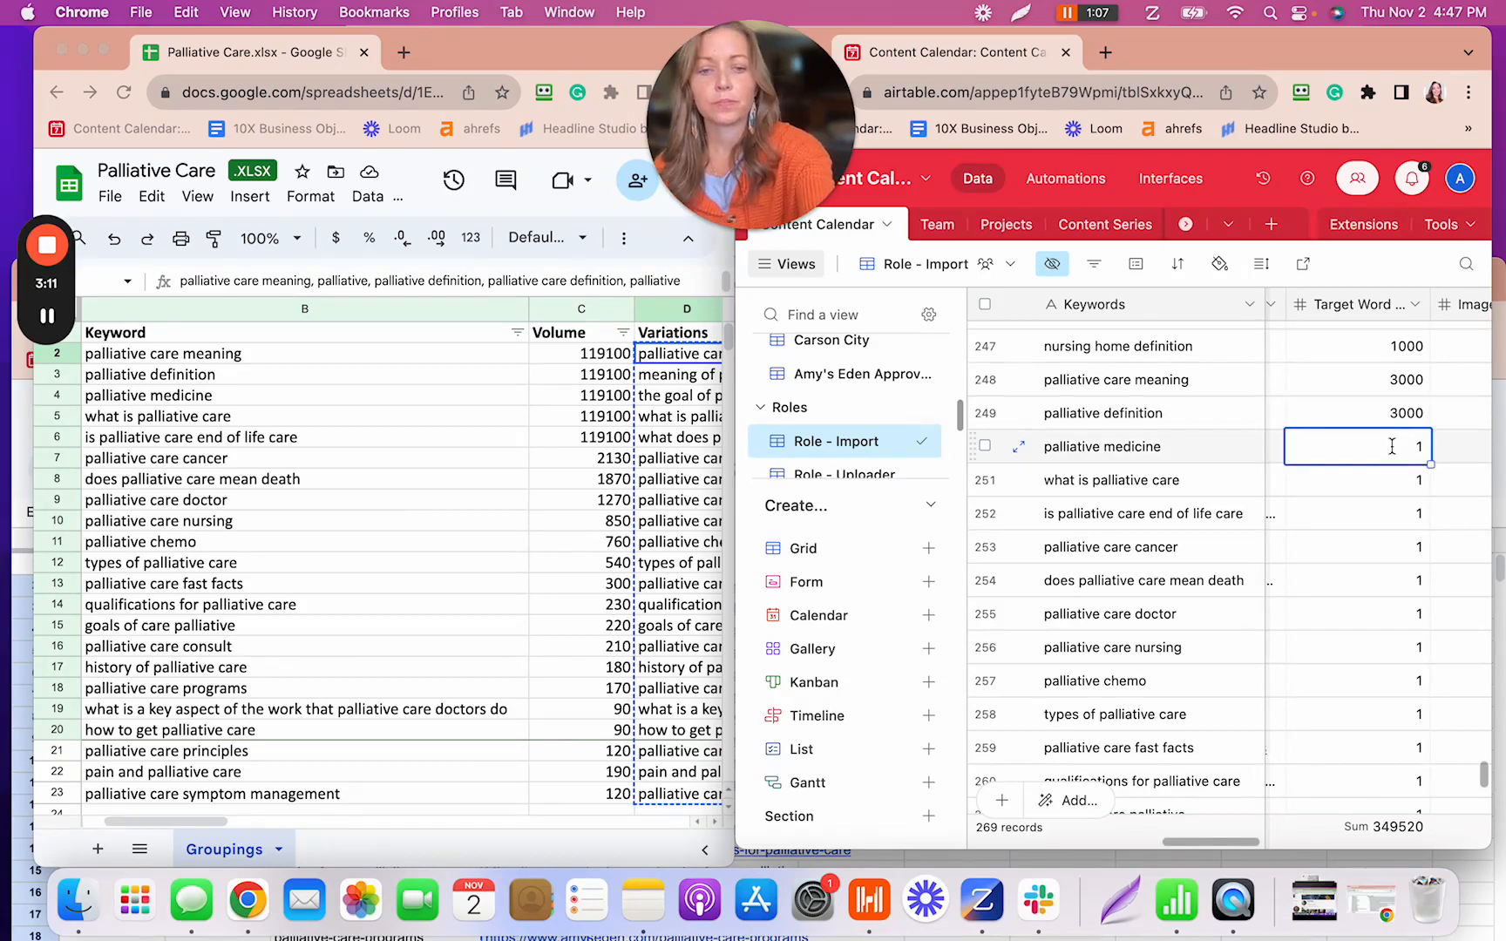
text(2000)
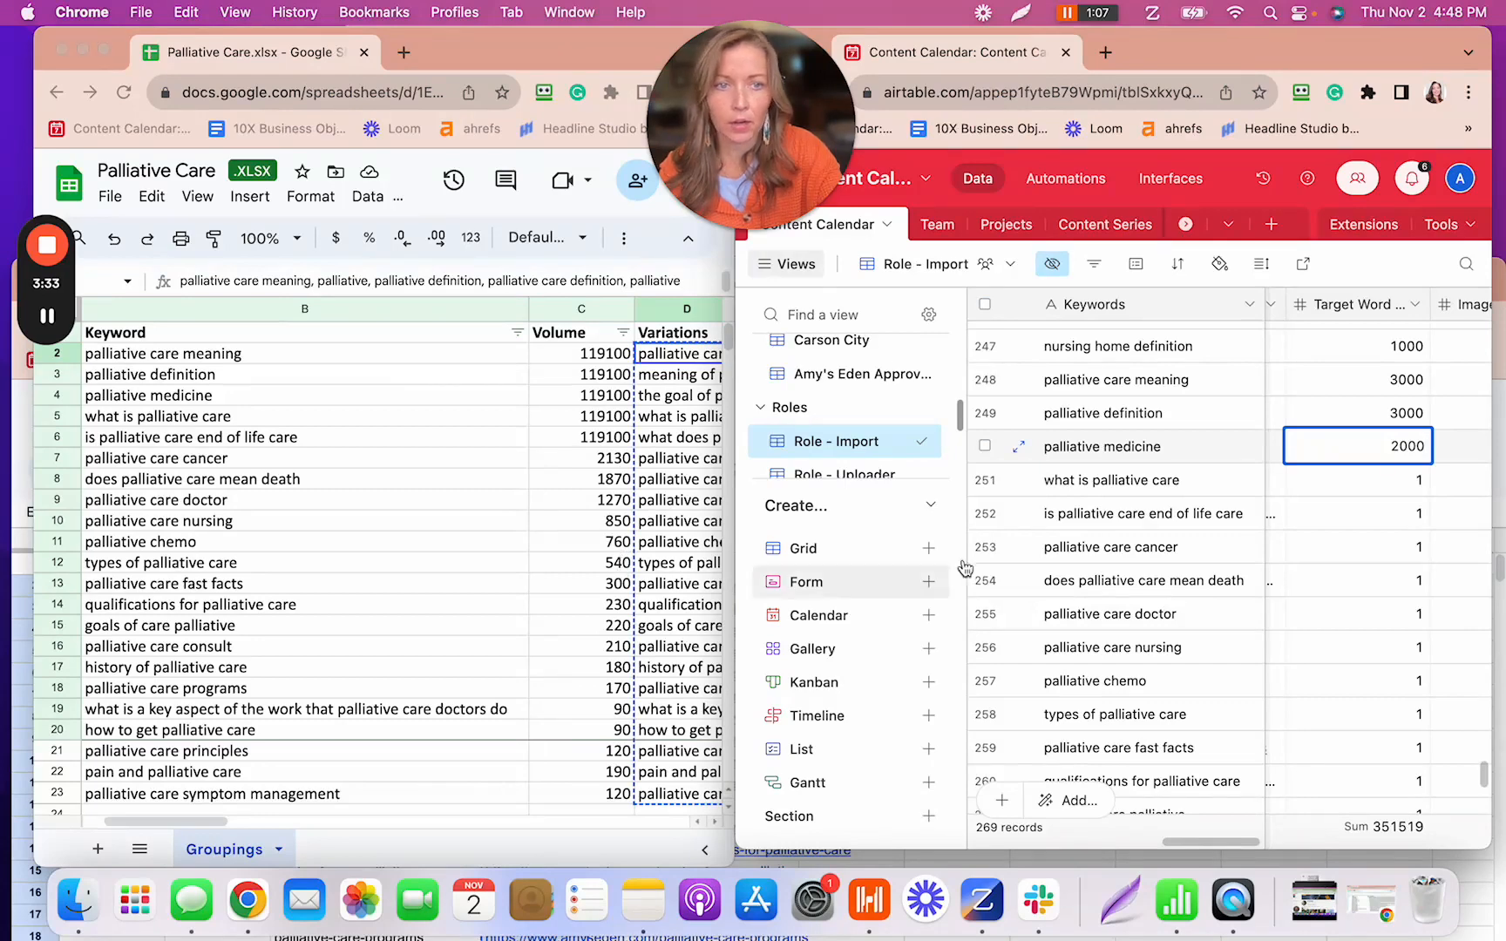
drag(1402, 53, 1440, 52)
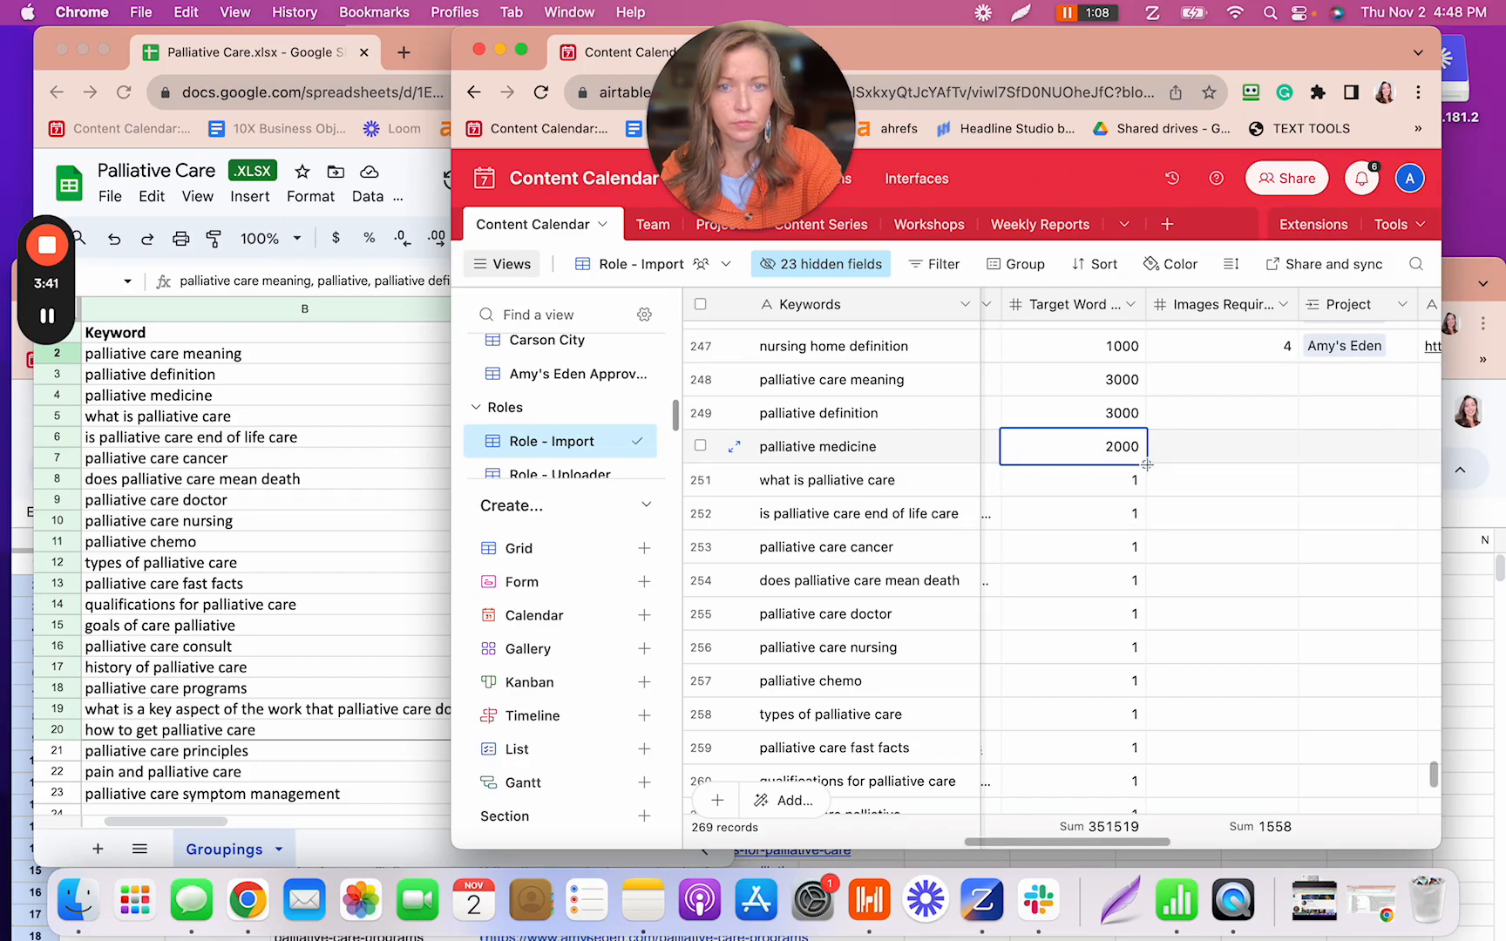
drag(1146, 465, 1104, 715)
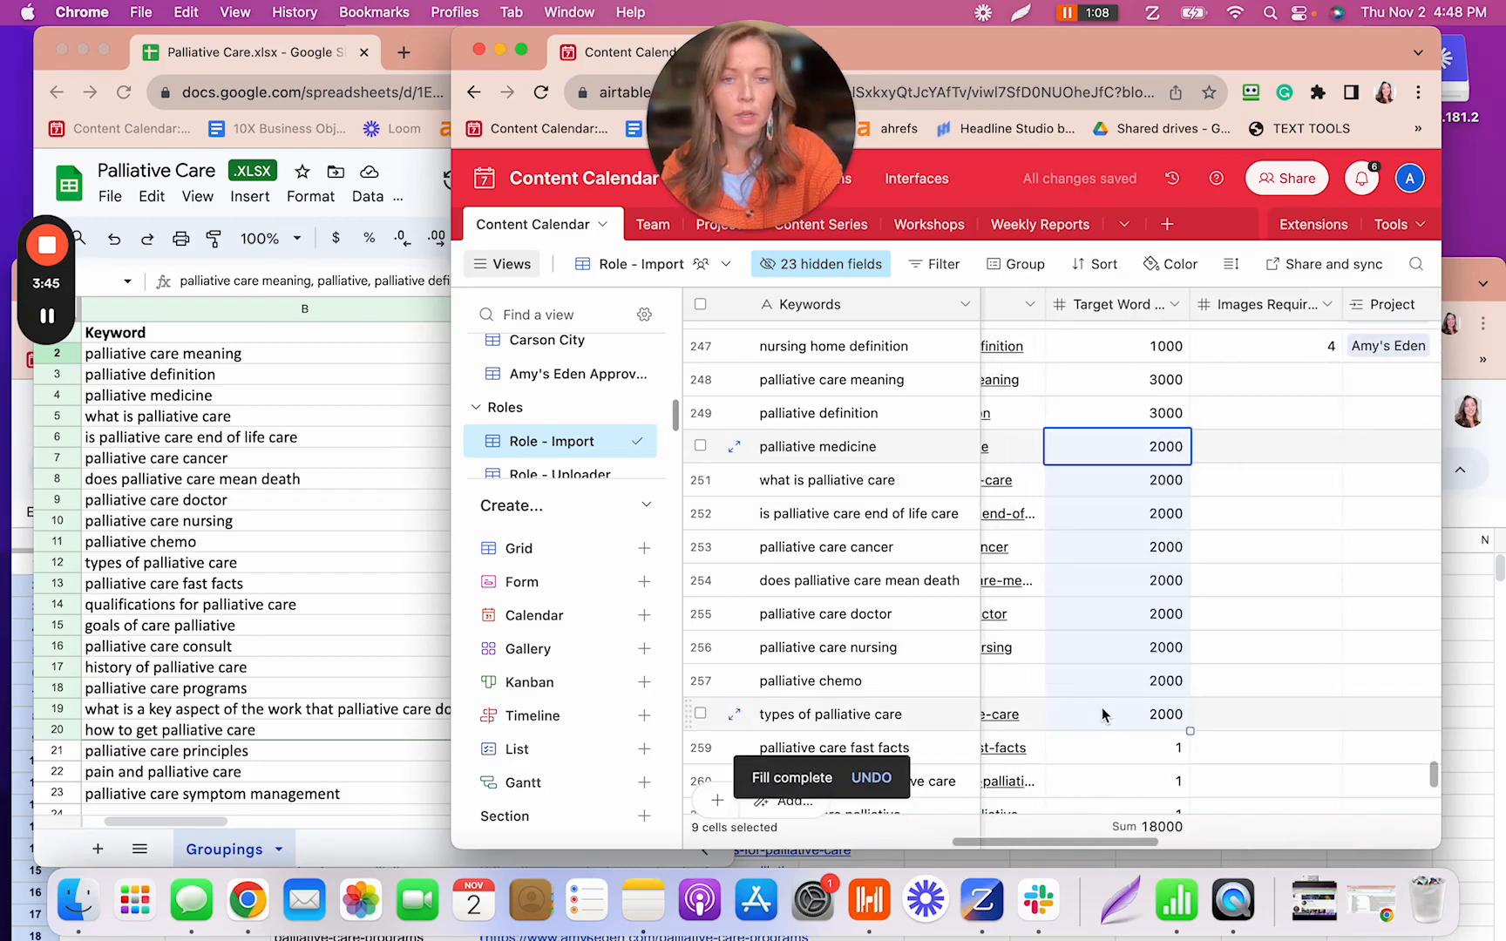
- Shift the Airtable window aside and scroll down the keyword volume spreadsheet
drag(1307, 45, 1501, 48)
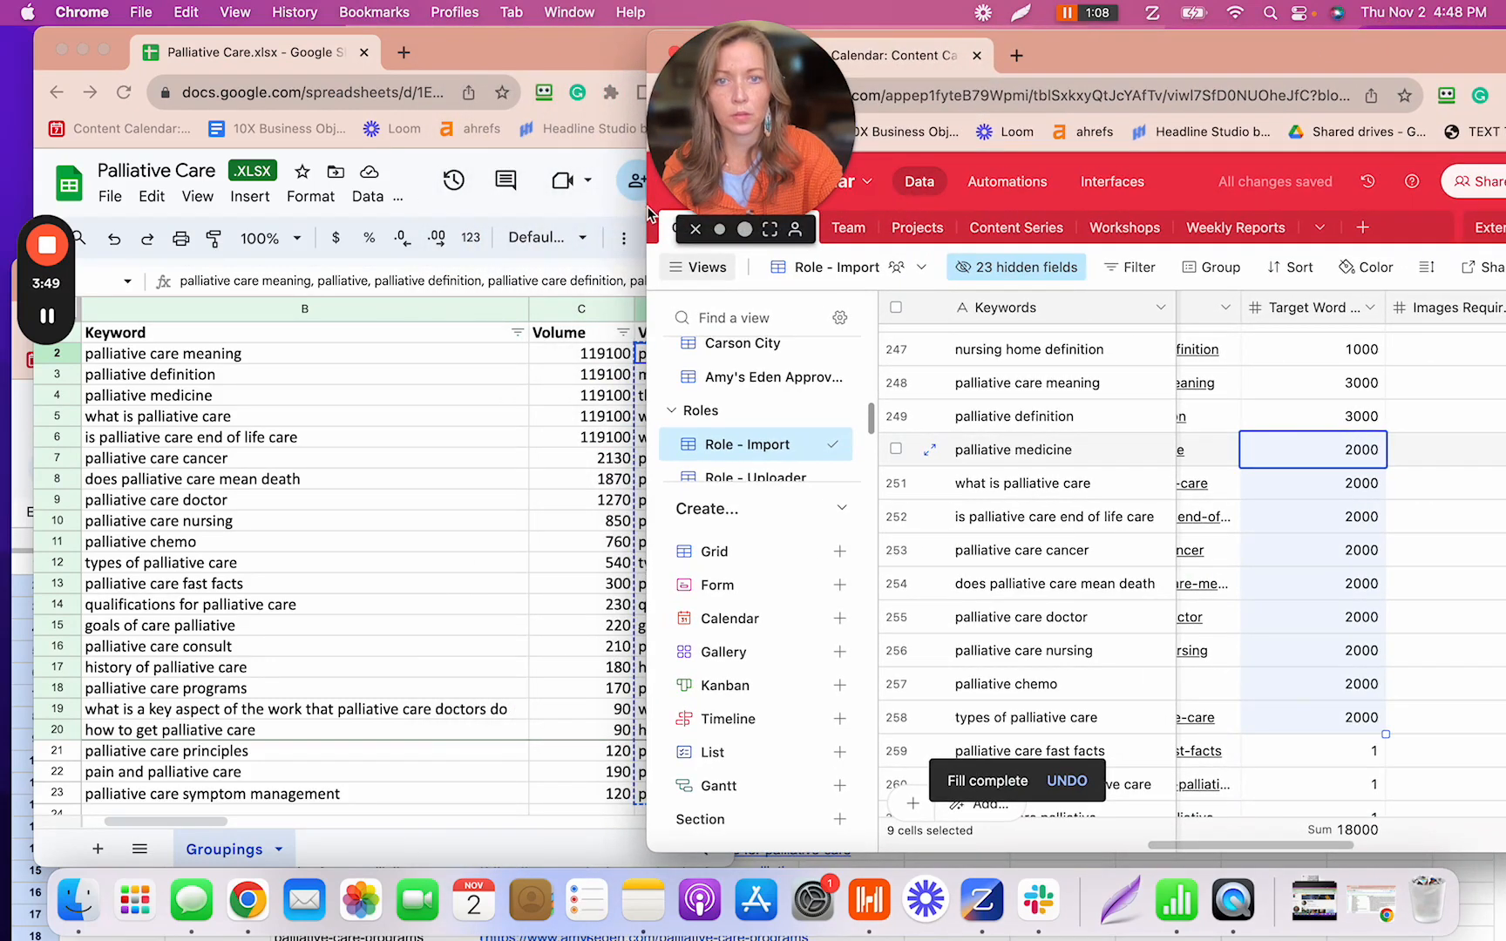
drag(1362, 59, 1360, 52)
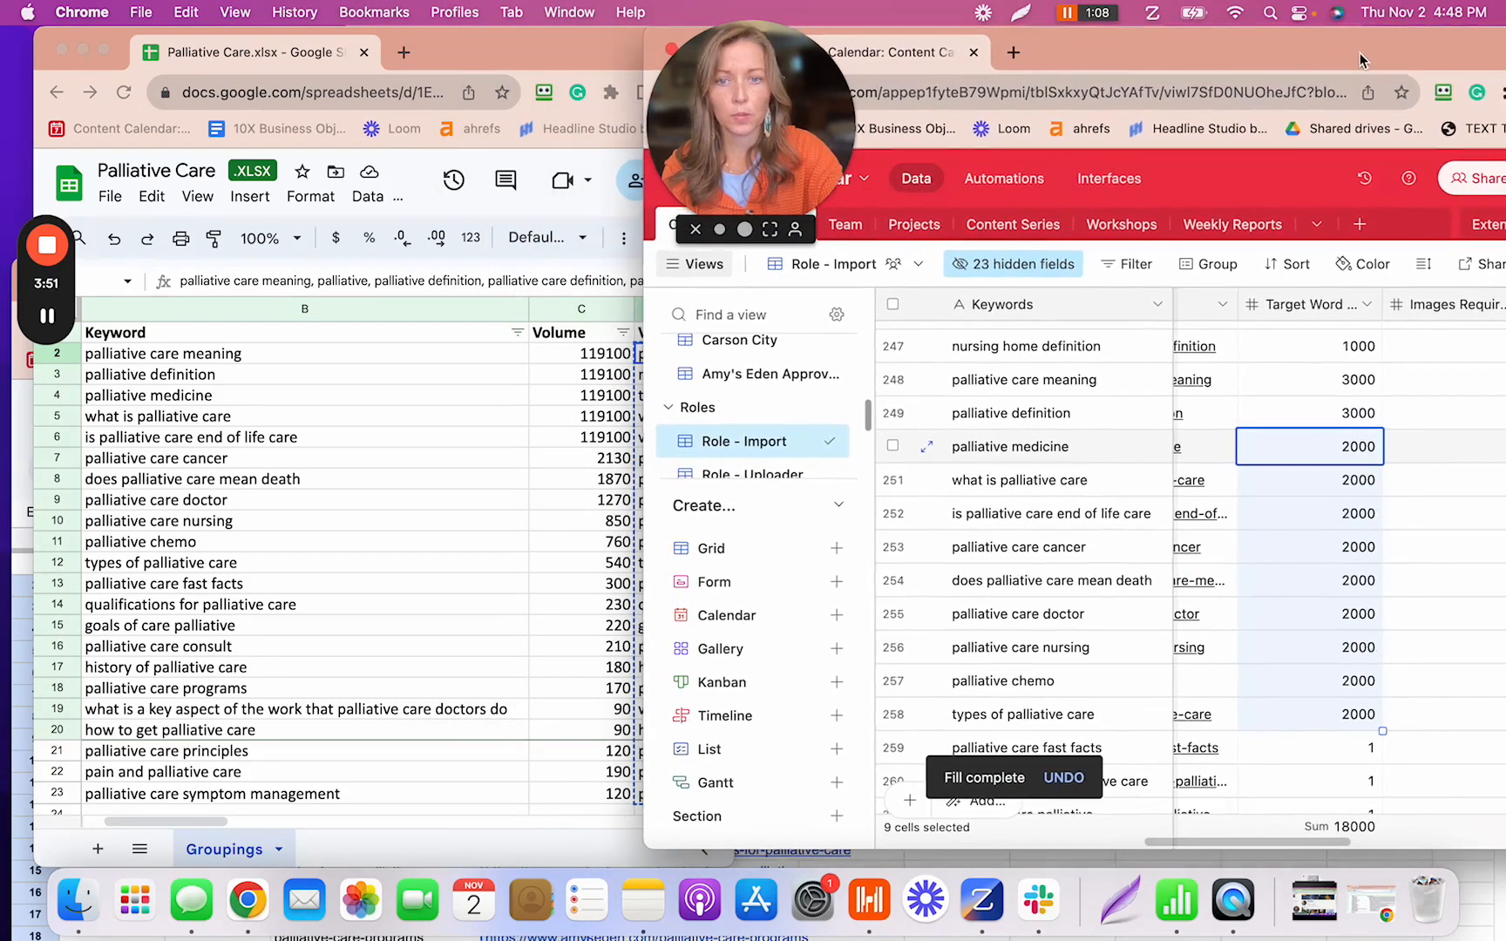
click(547, 348)
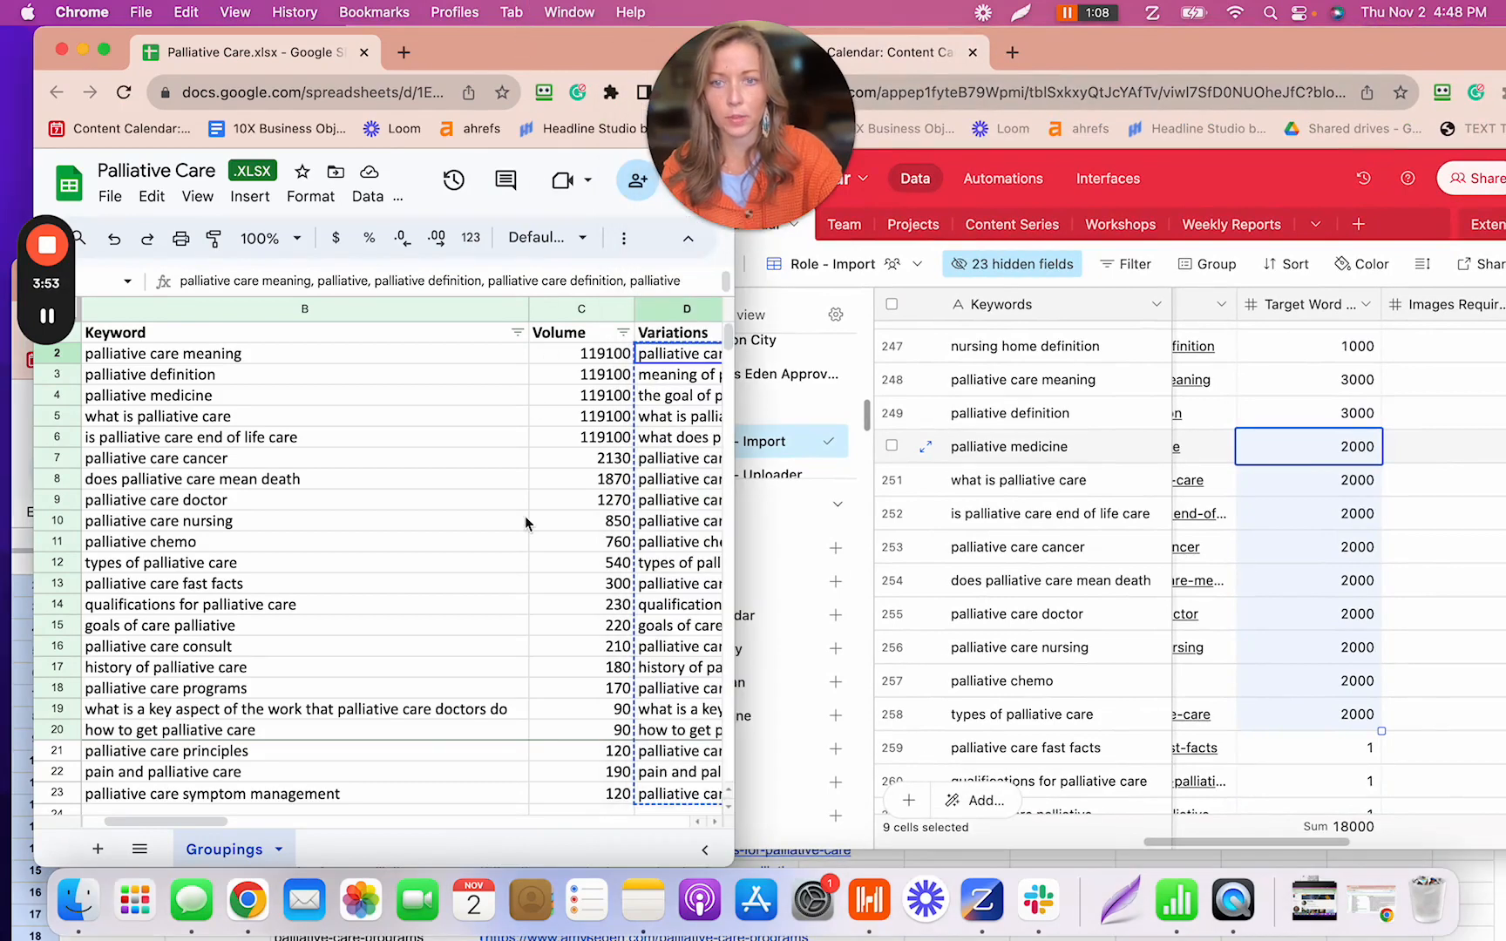
scroll(523, 549, down, 4)
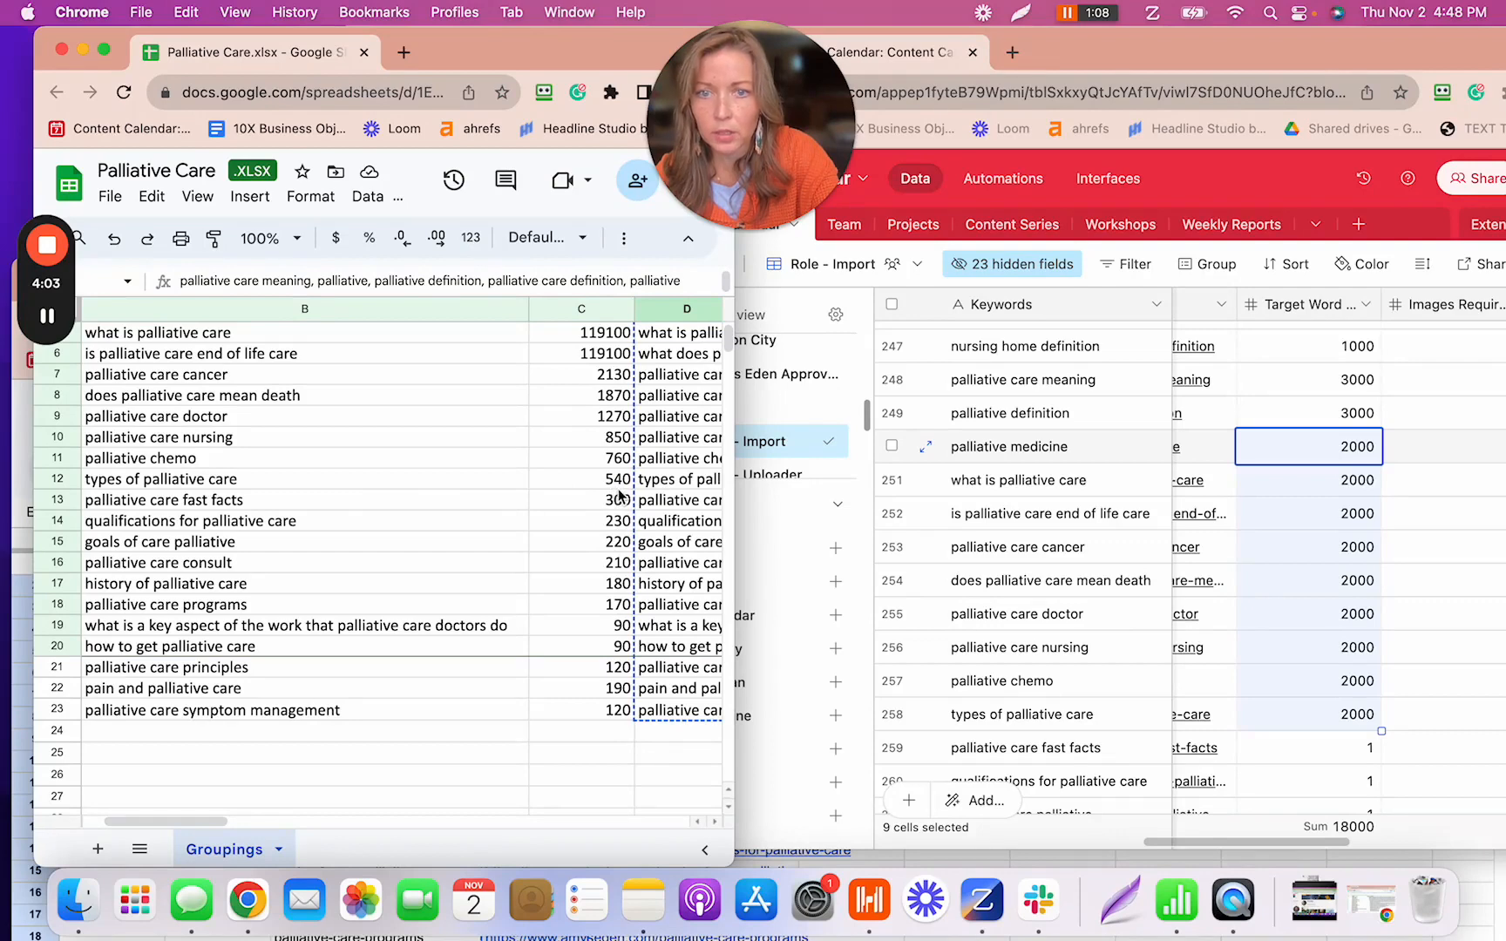
- Set palliative care fast facts' Target Word Count to 1000 in row 259
click(1149, 63)
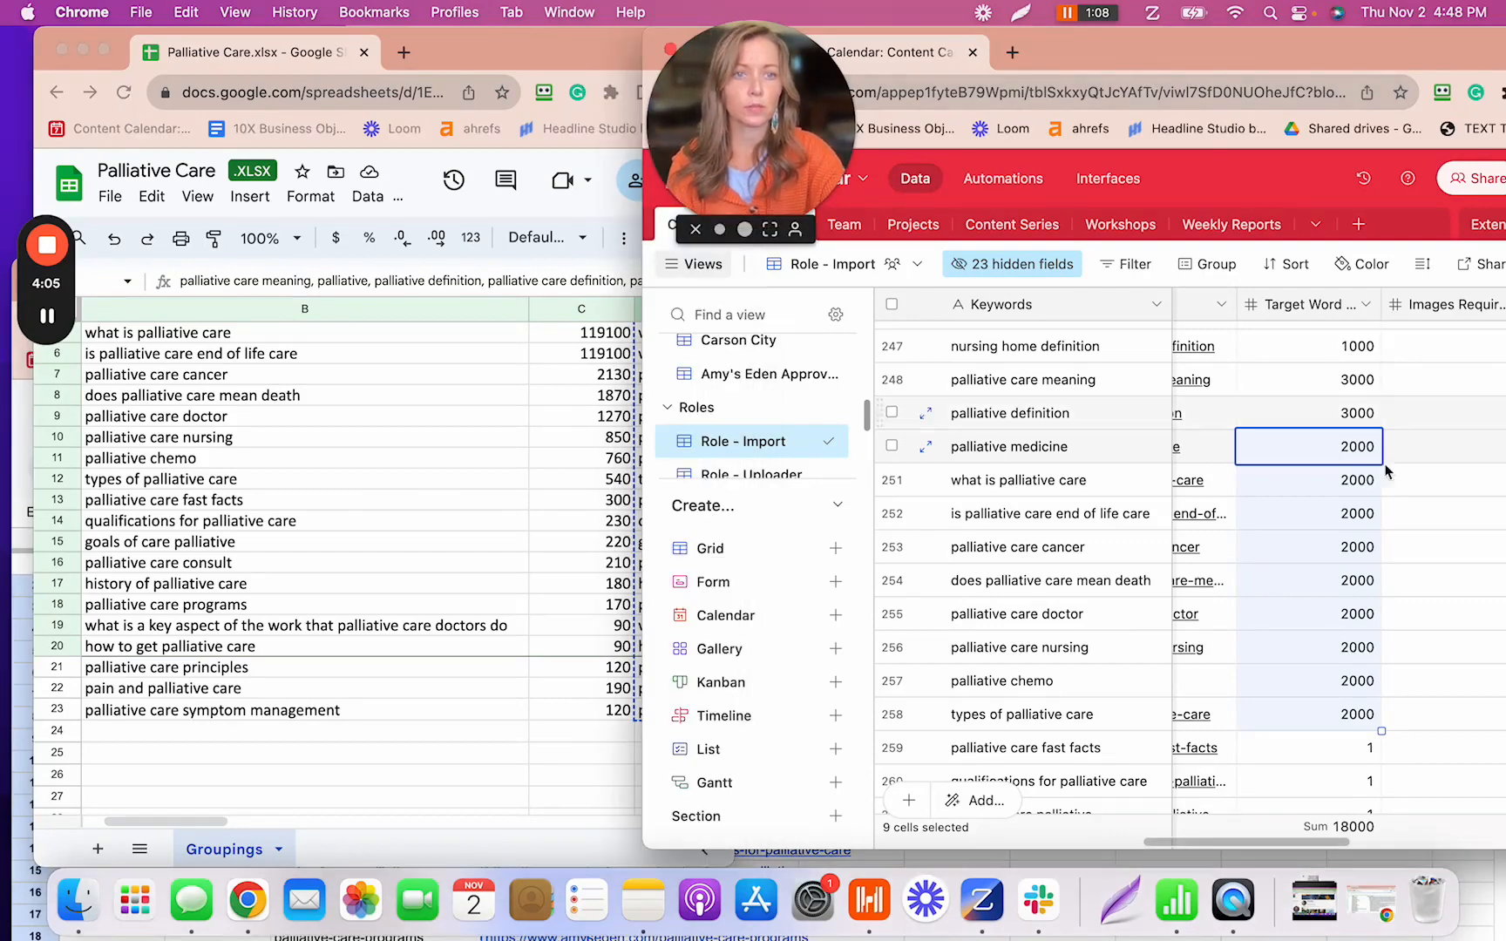
click(1346, 757)
text(1000)
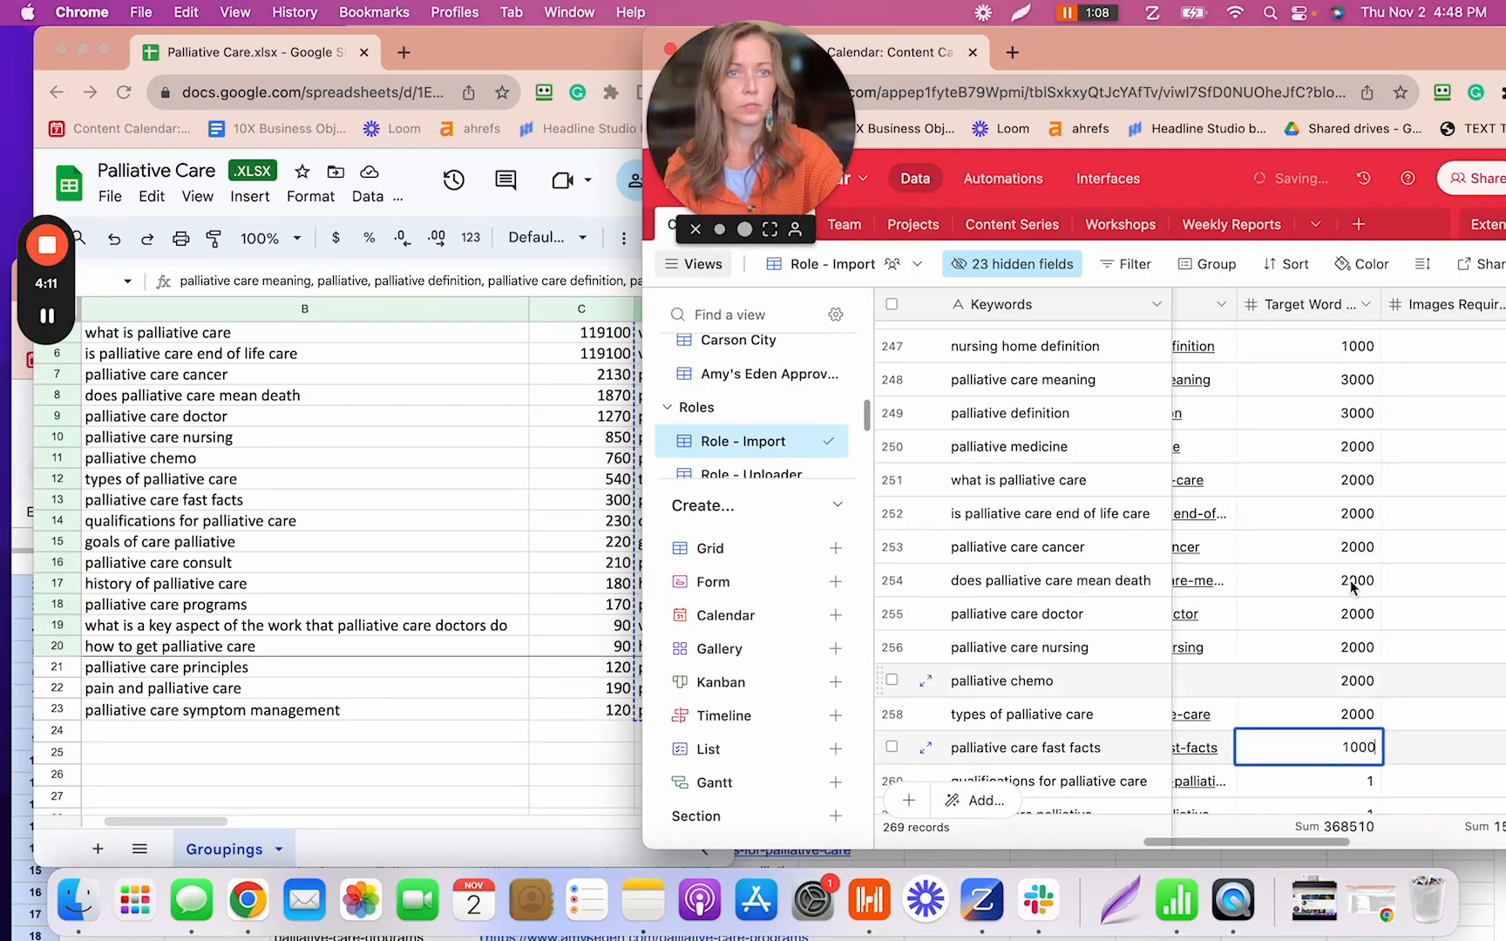
drag(1357, 46, 1291, 52)
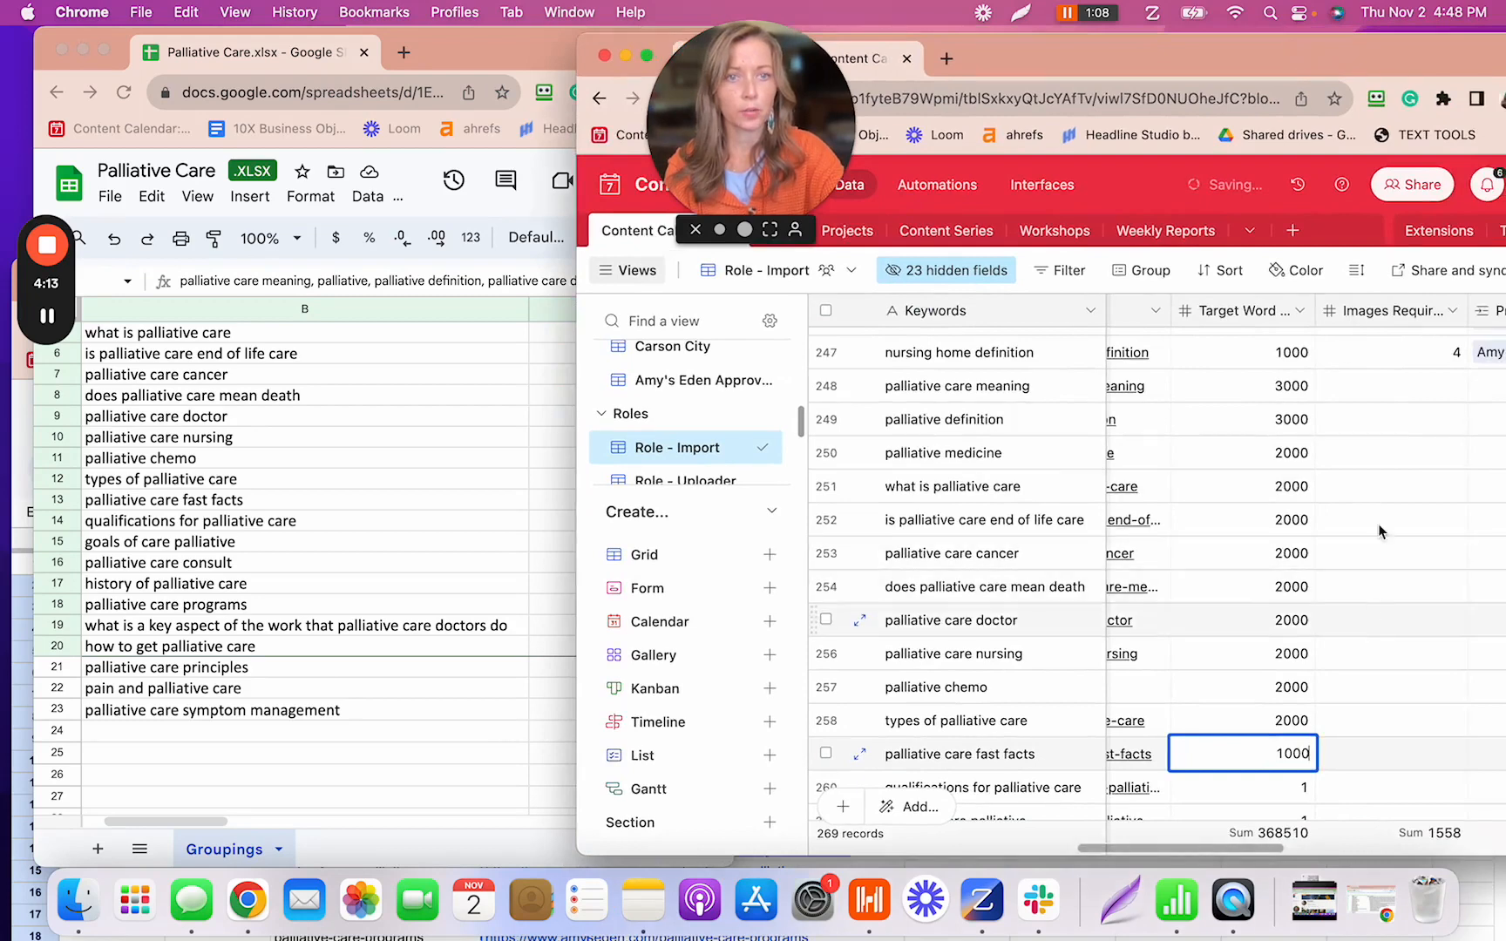
scroll(1353, 546, down, 5)
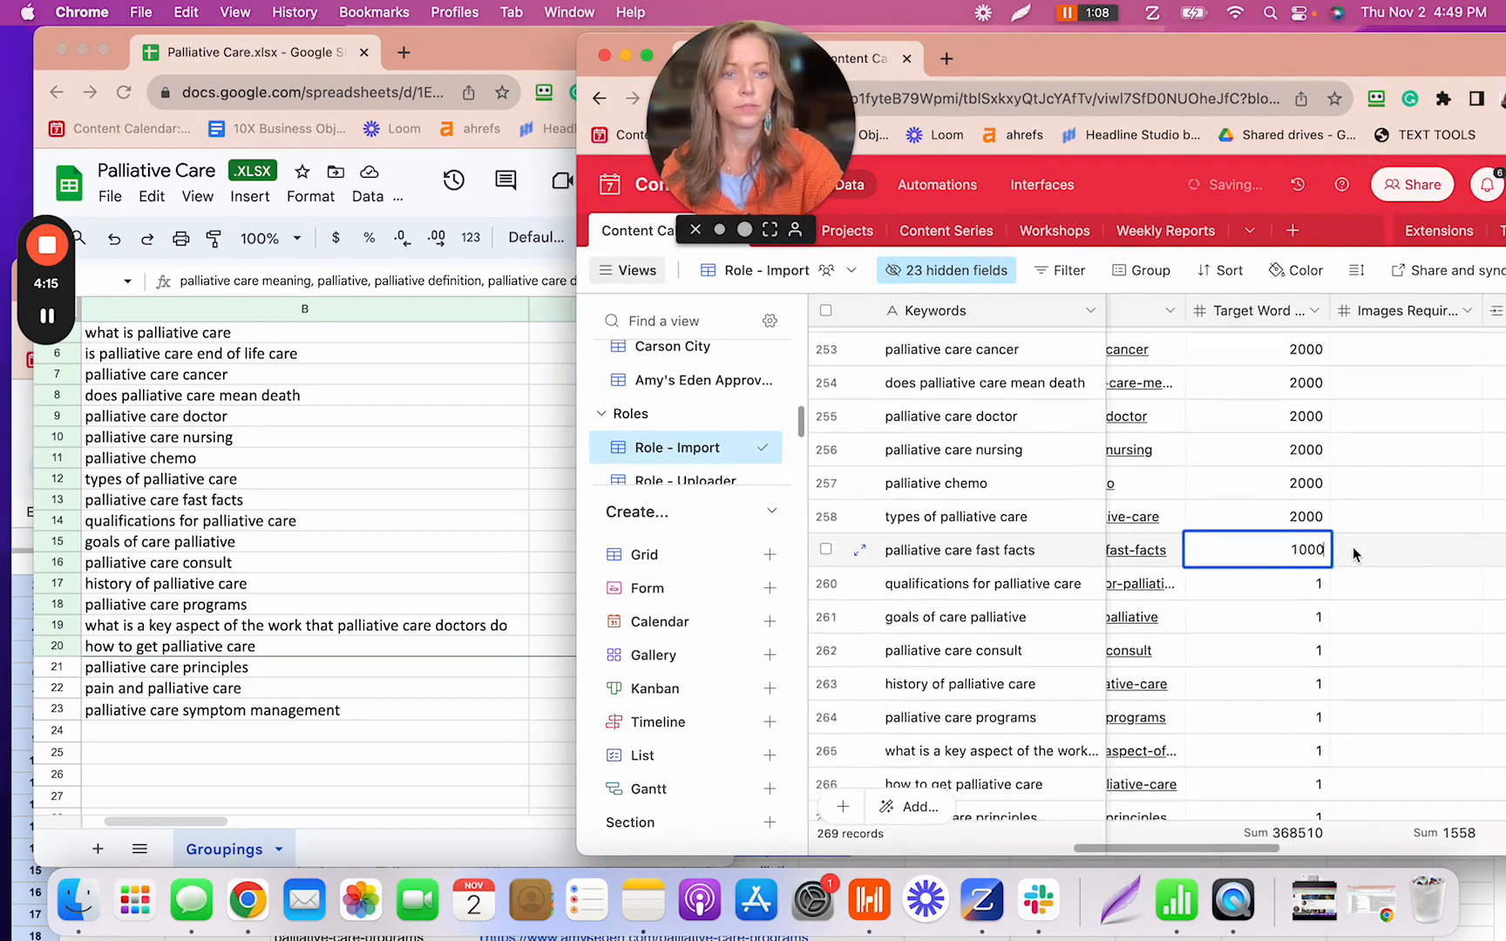
scroll(1352, 546, down, 2)
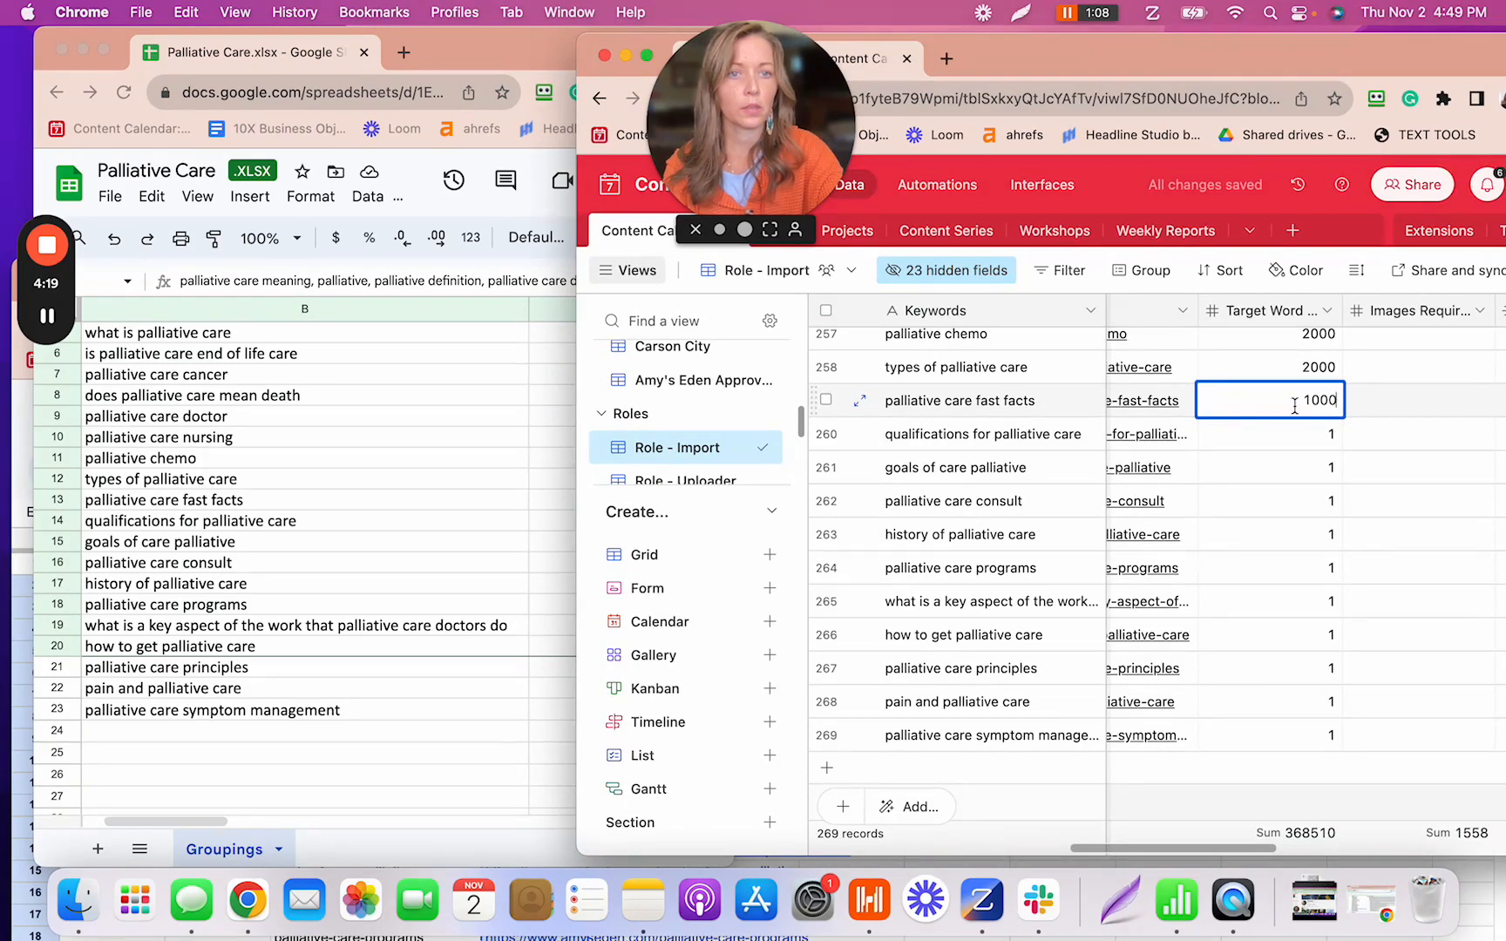
click(1342, 438)
- Fill 1000 down to row 269, confirm overwriting, then widen Airtable beside the spreadsheet
click(1340, 417)
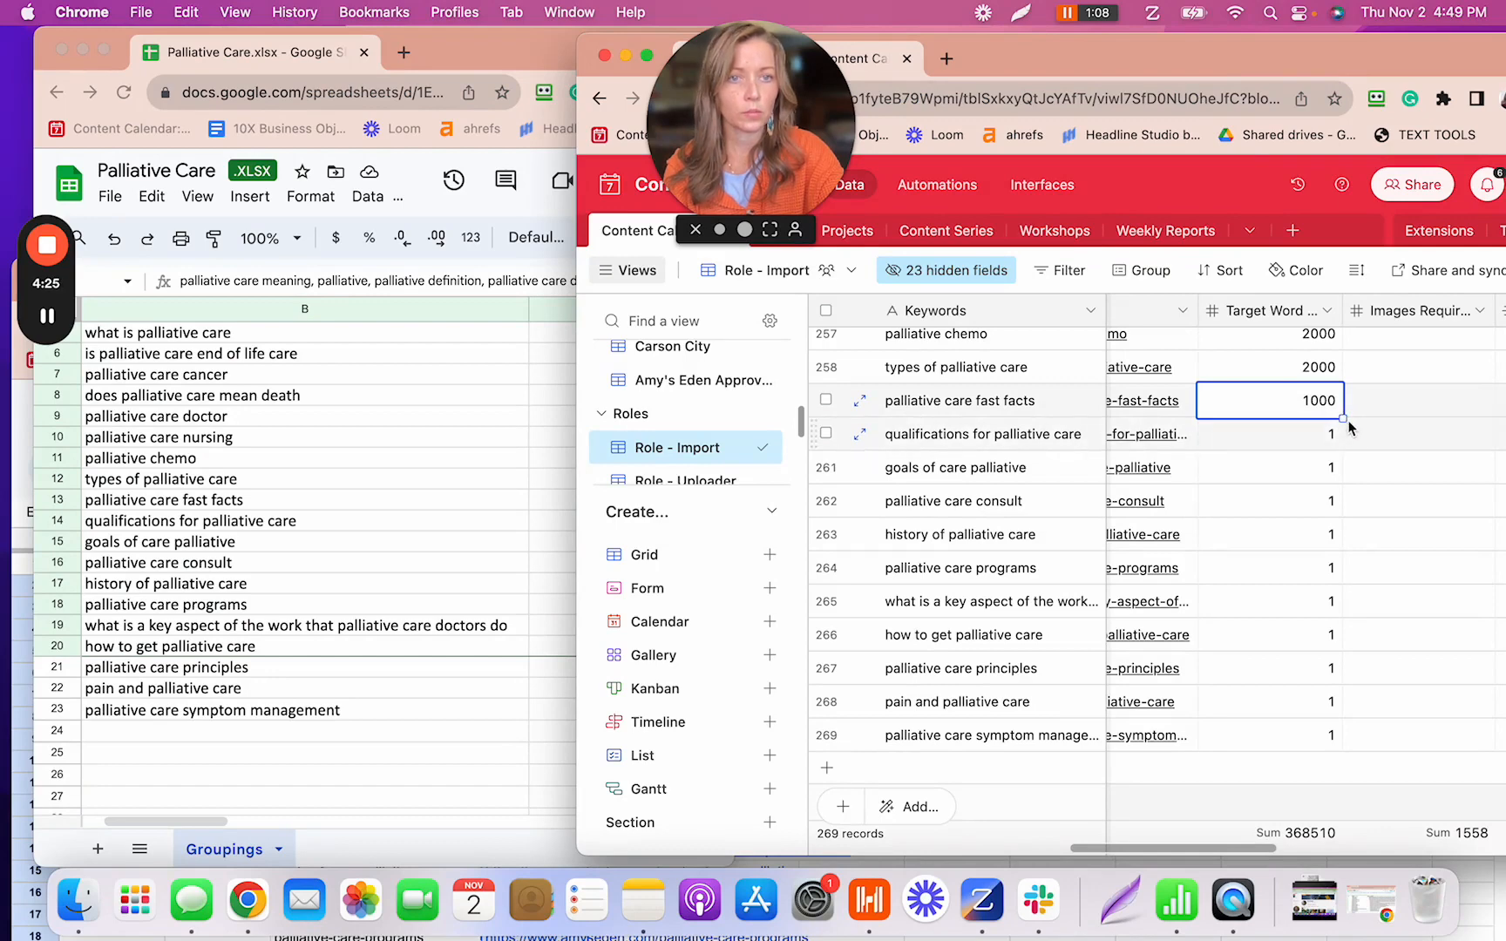
drag(1343, 418, 1353, 736)
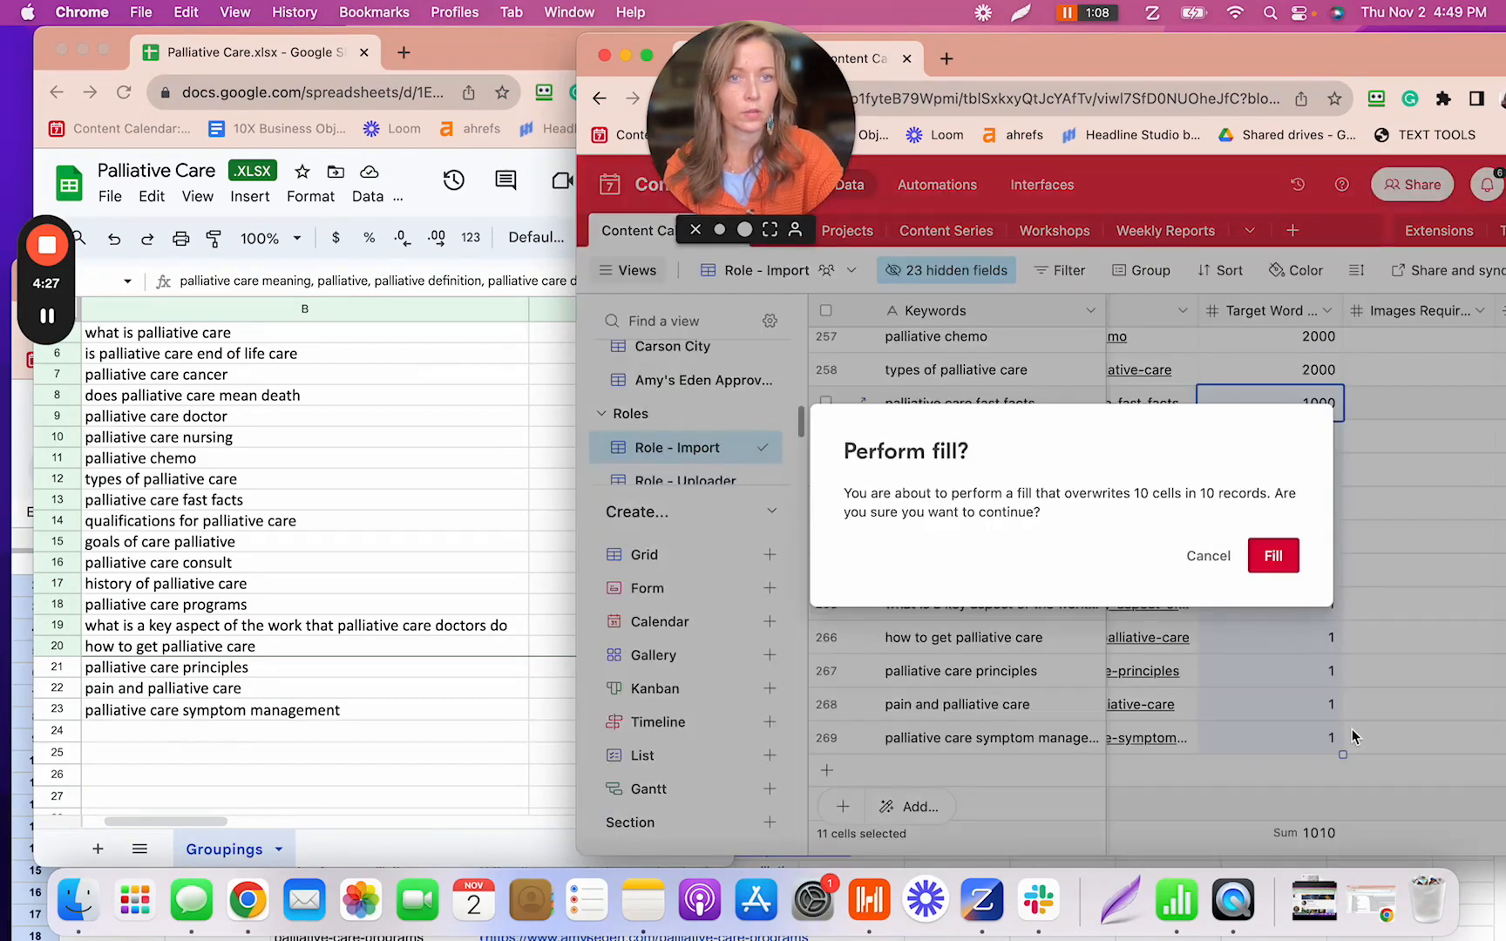
click(1274, 556)
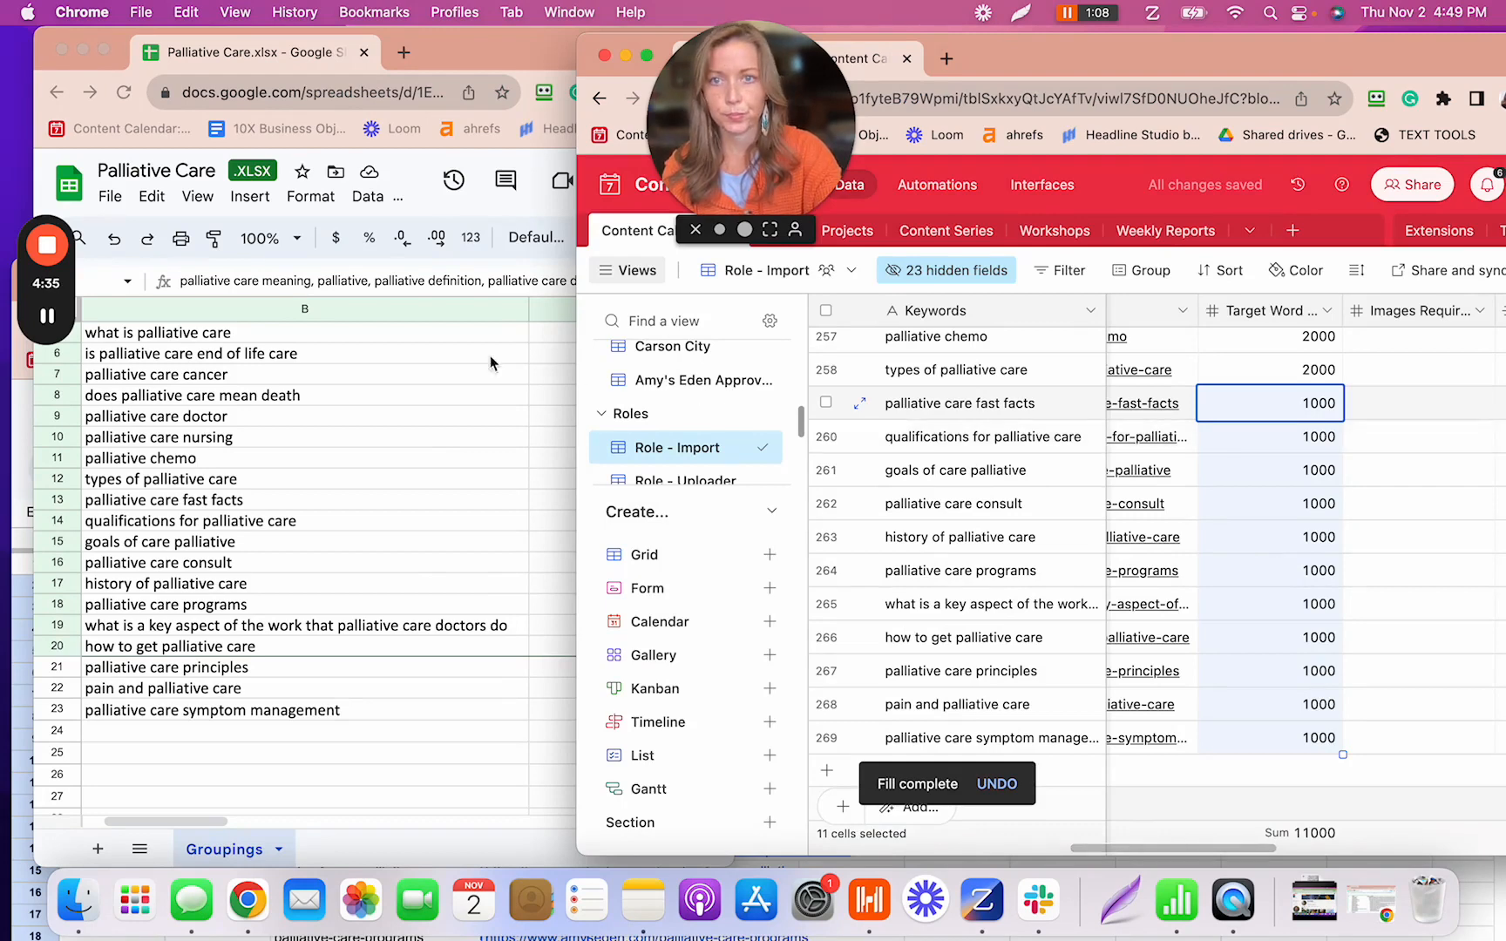
click(479, 53)
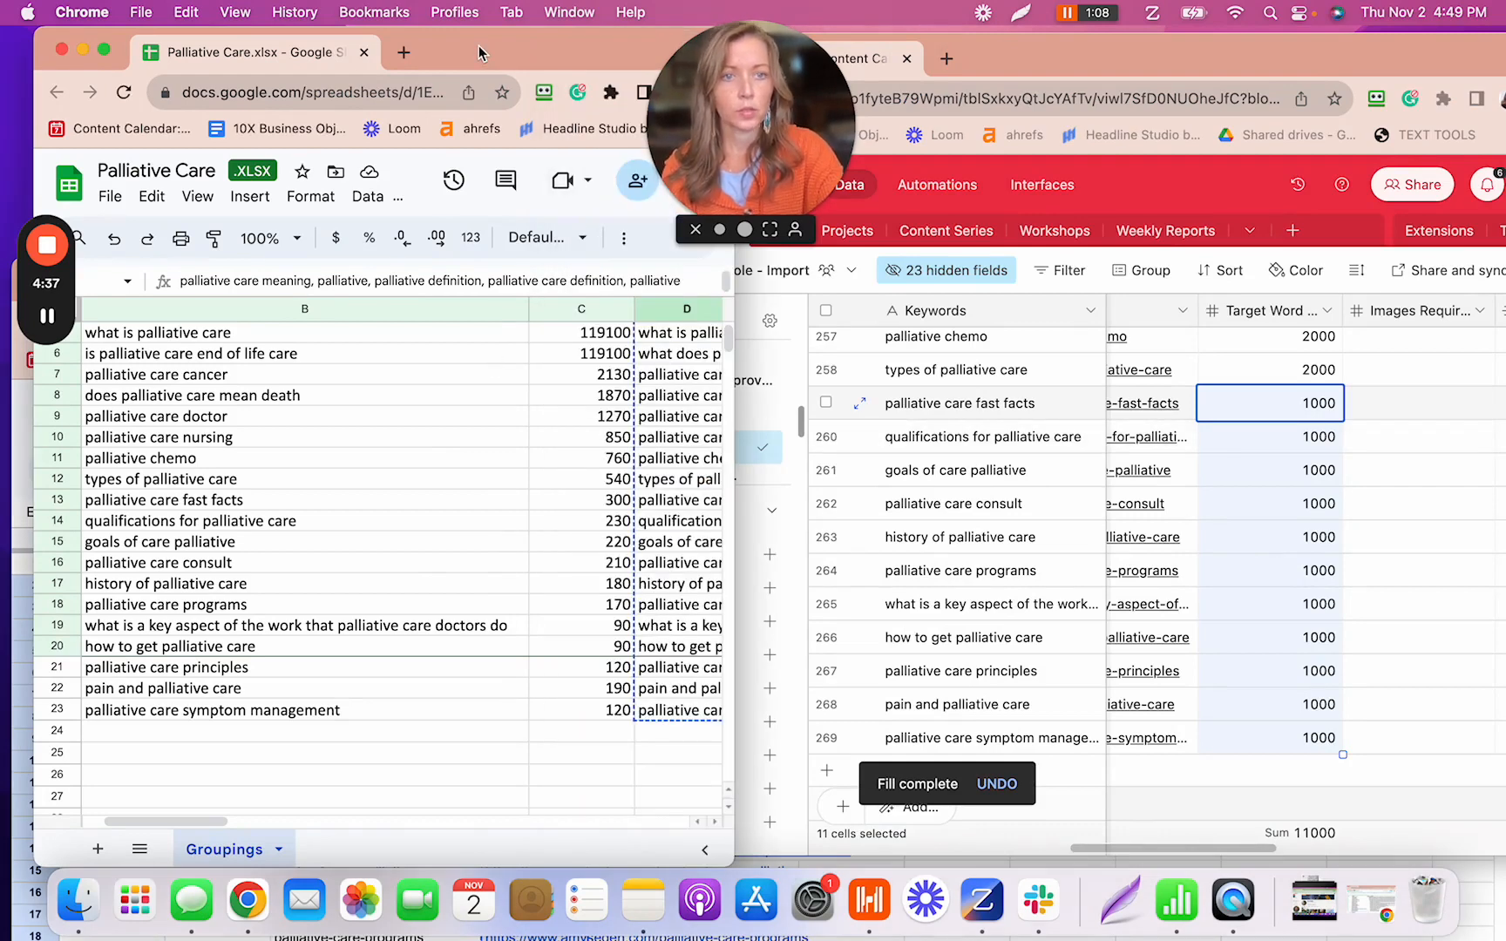
drag(1340, 49, 1103, 42)
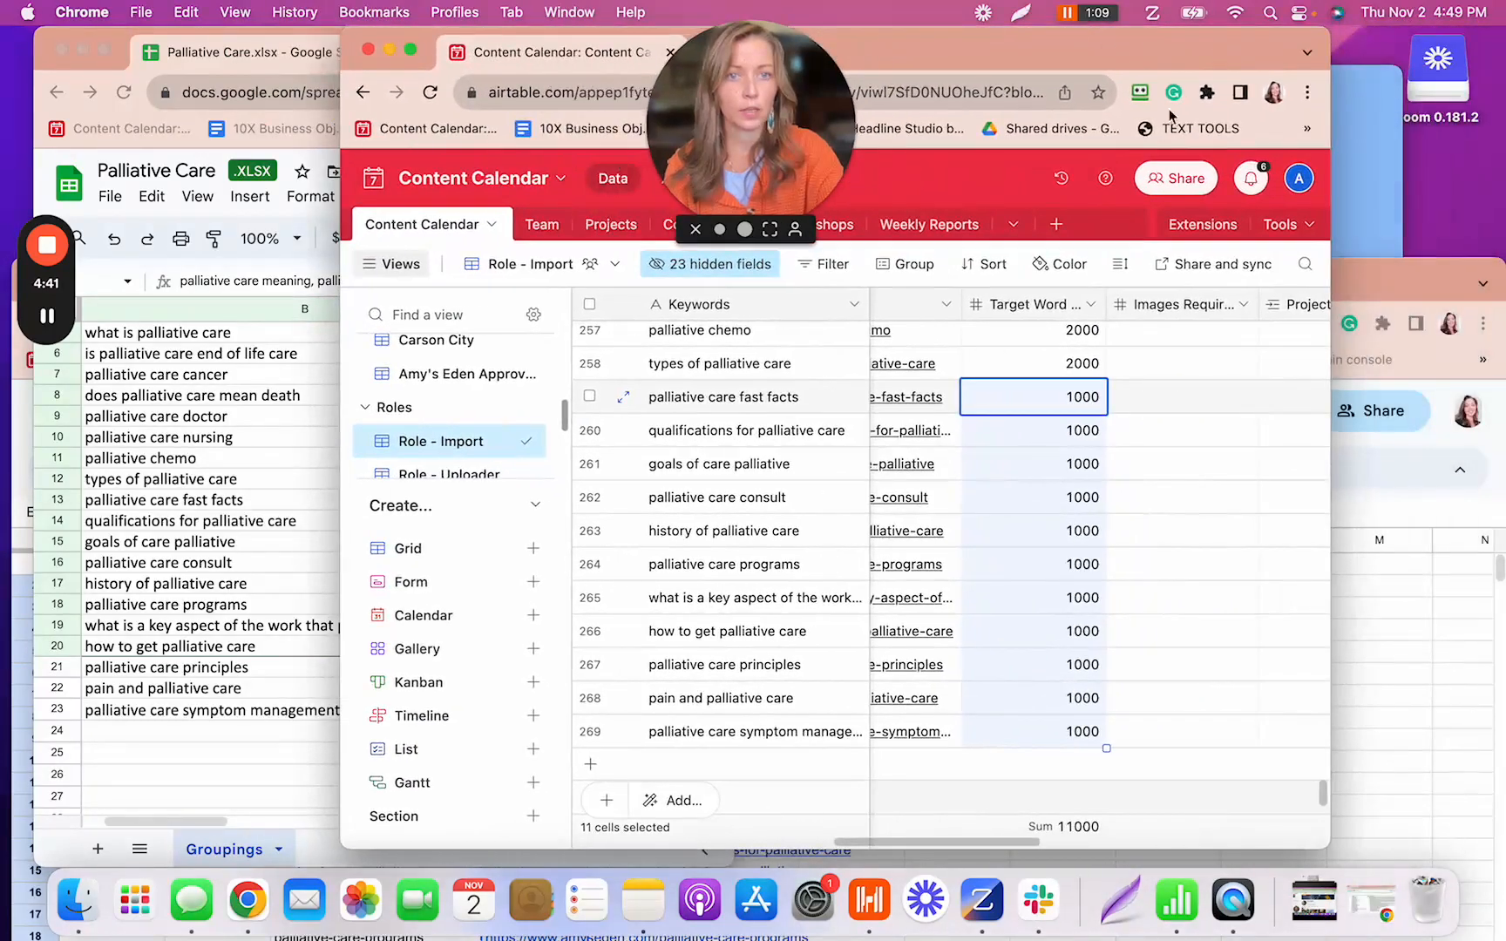
drag(1332, 49, 1474, 52)
scroll(1060, 398, up, 10)
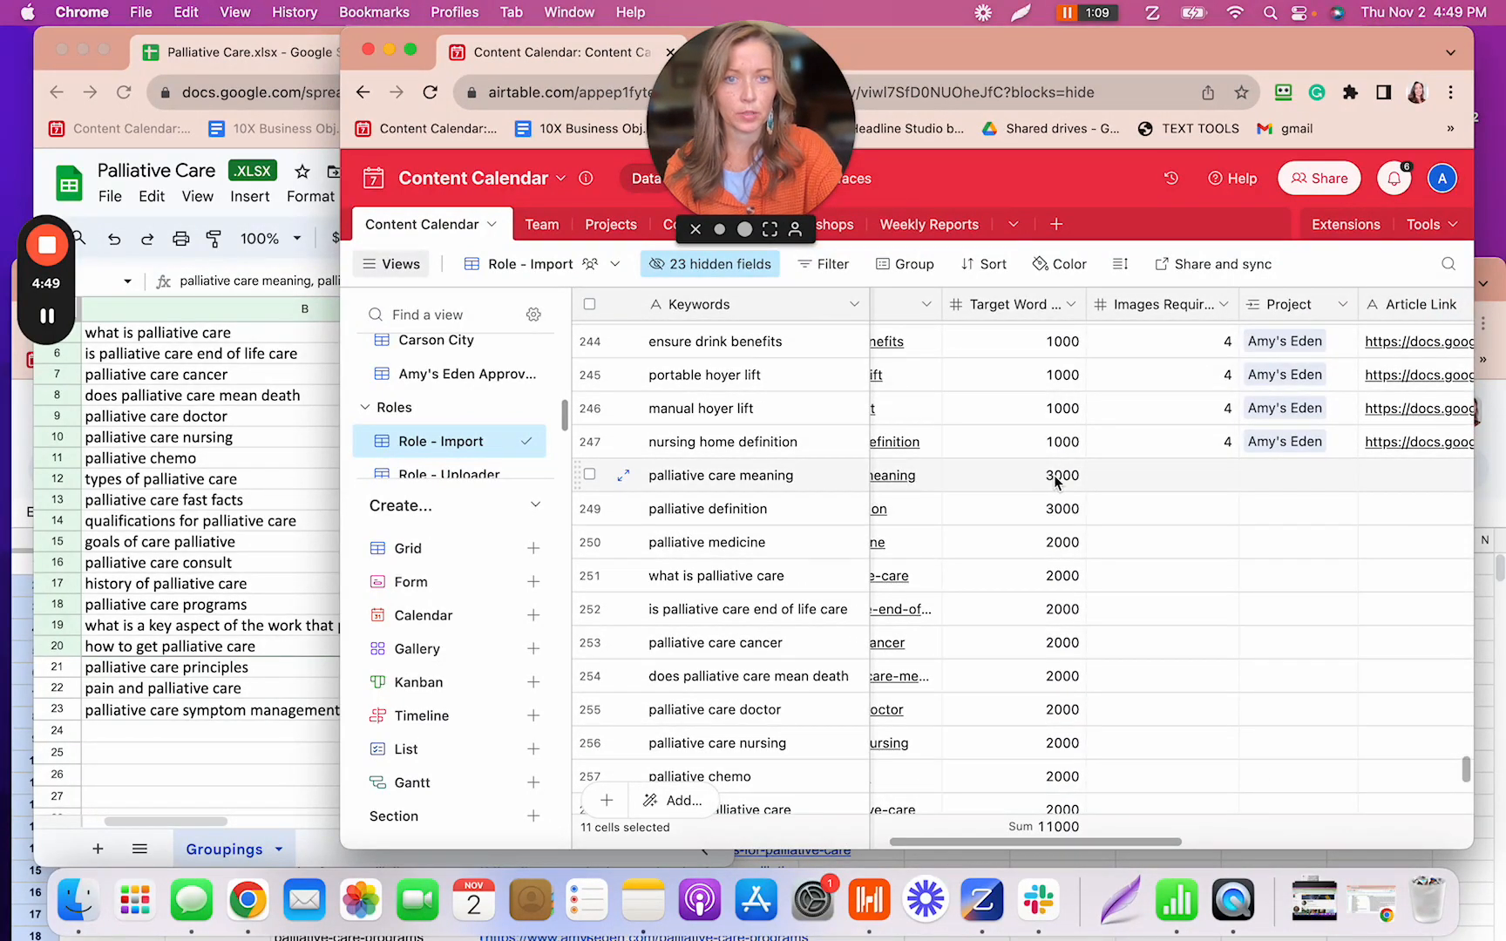
- Give palliative care meaning and palliative definition 8 images, and palliative medicine 6 images
click(1212, 482)
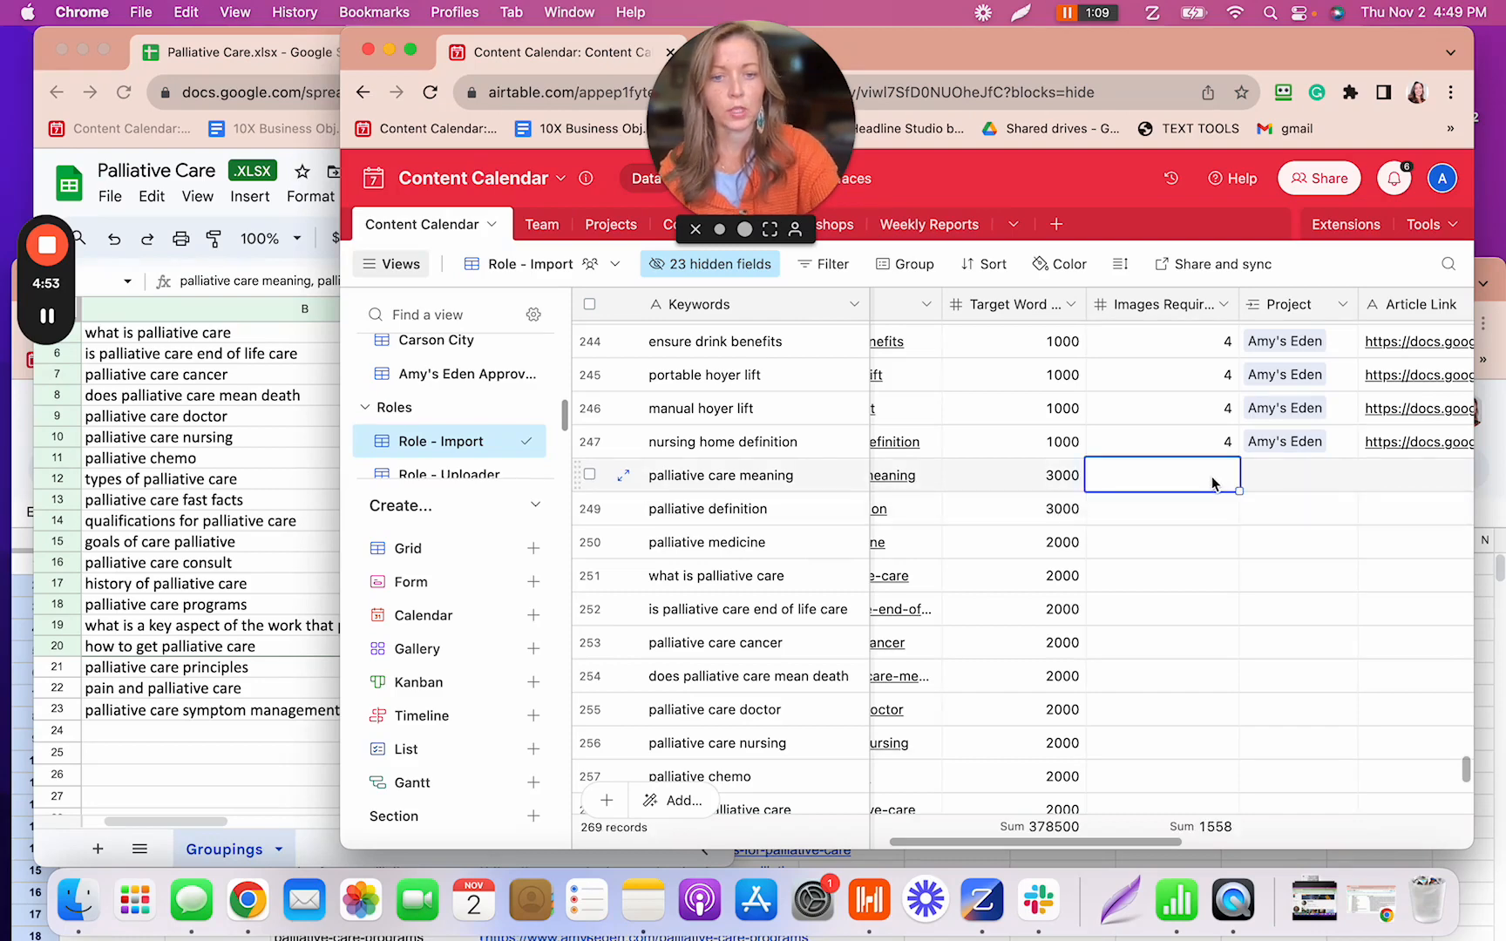
text(8)
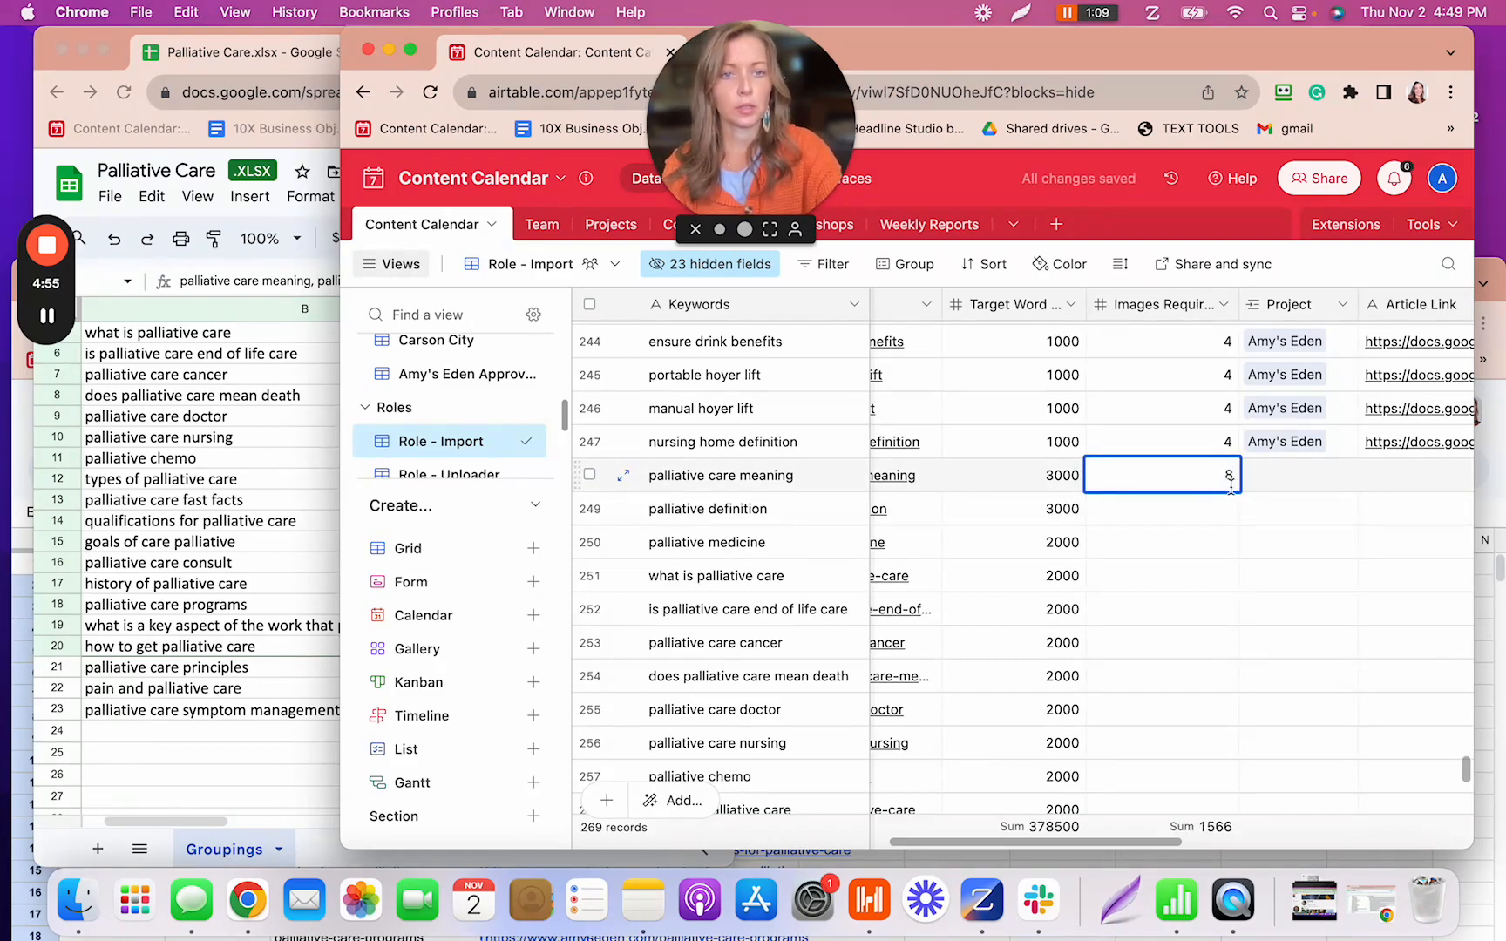
key(Tab)
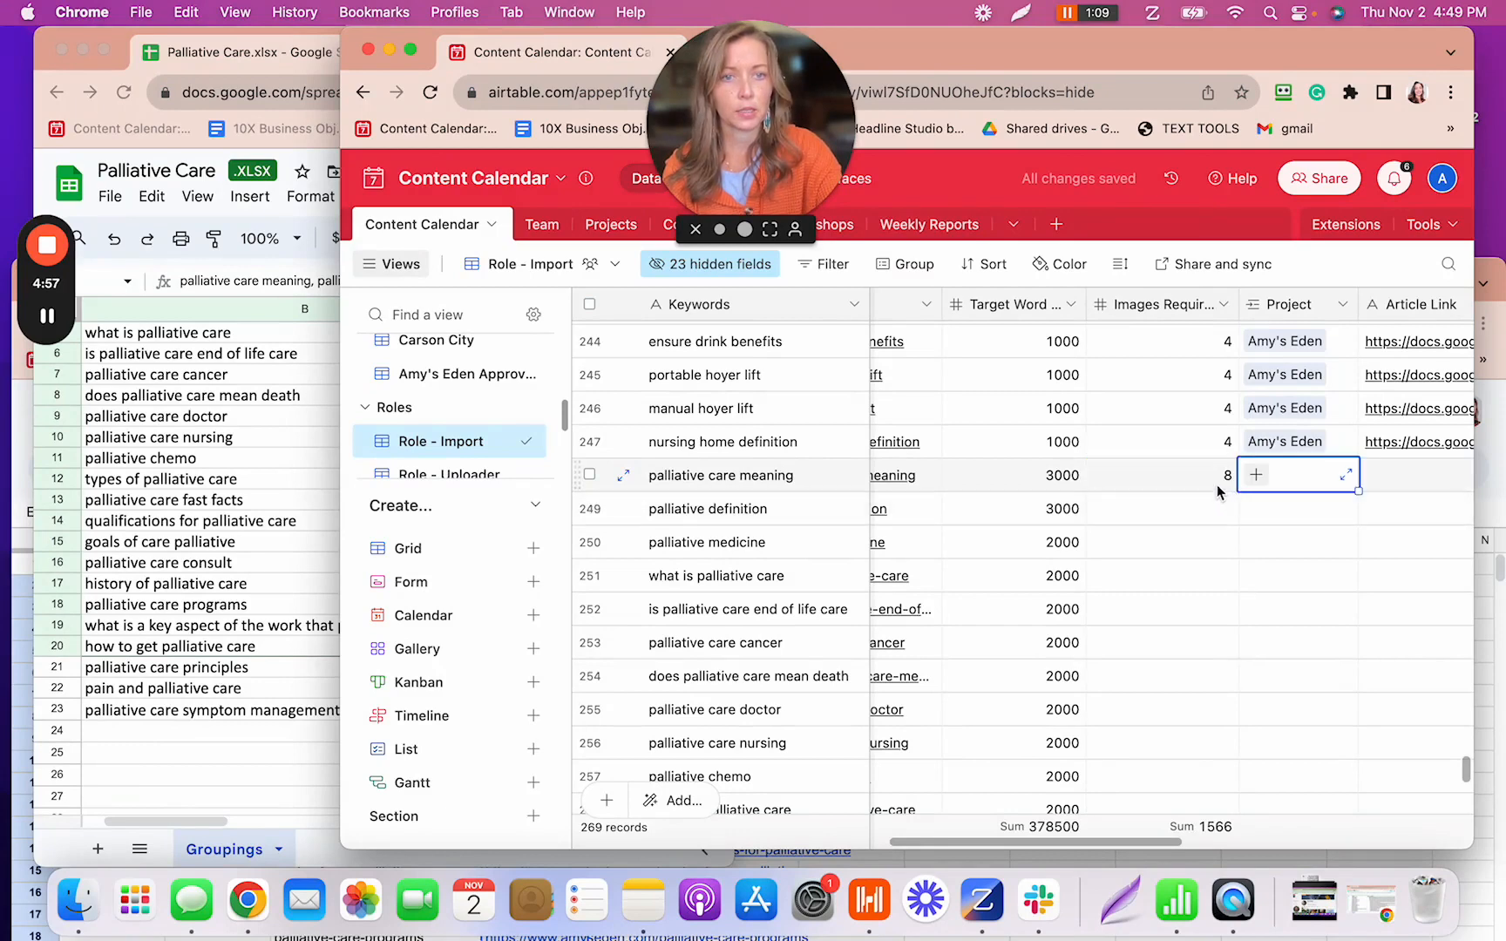
click(1218, 489)
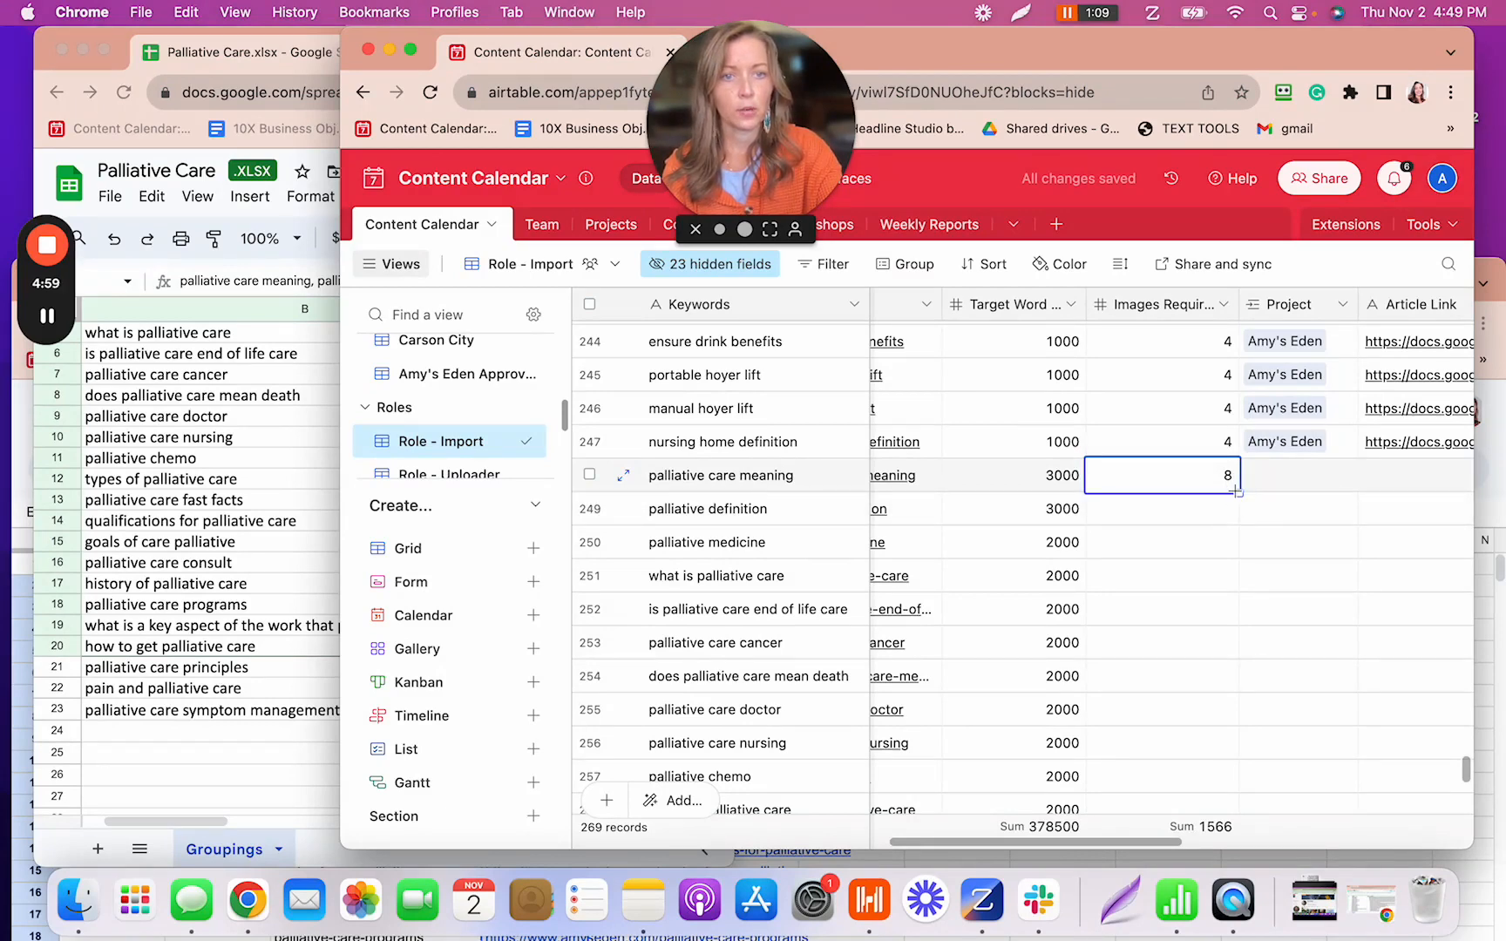
drag(1236, 491, 1246, 525)
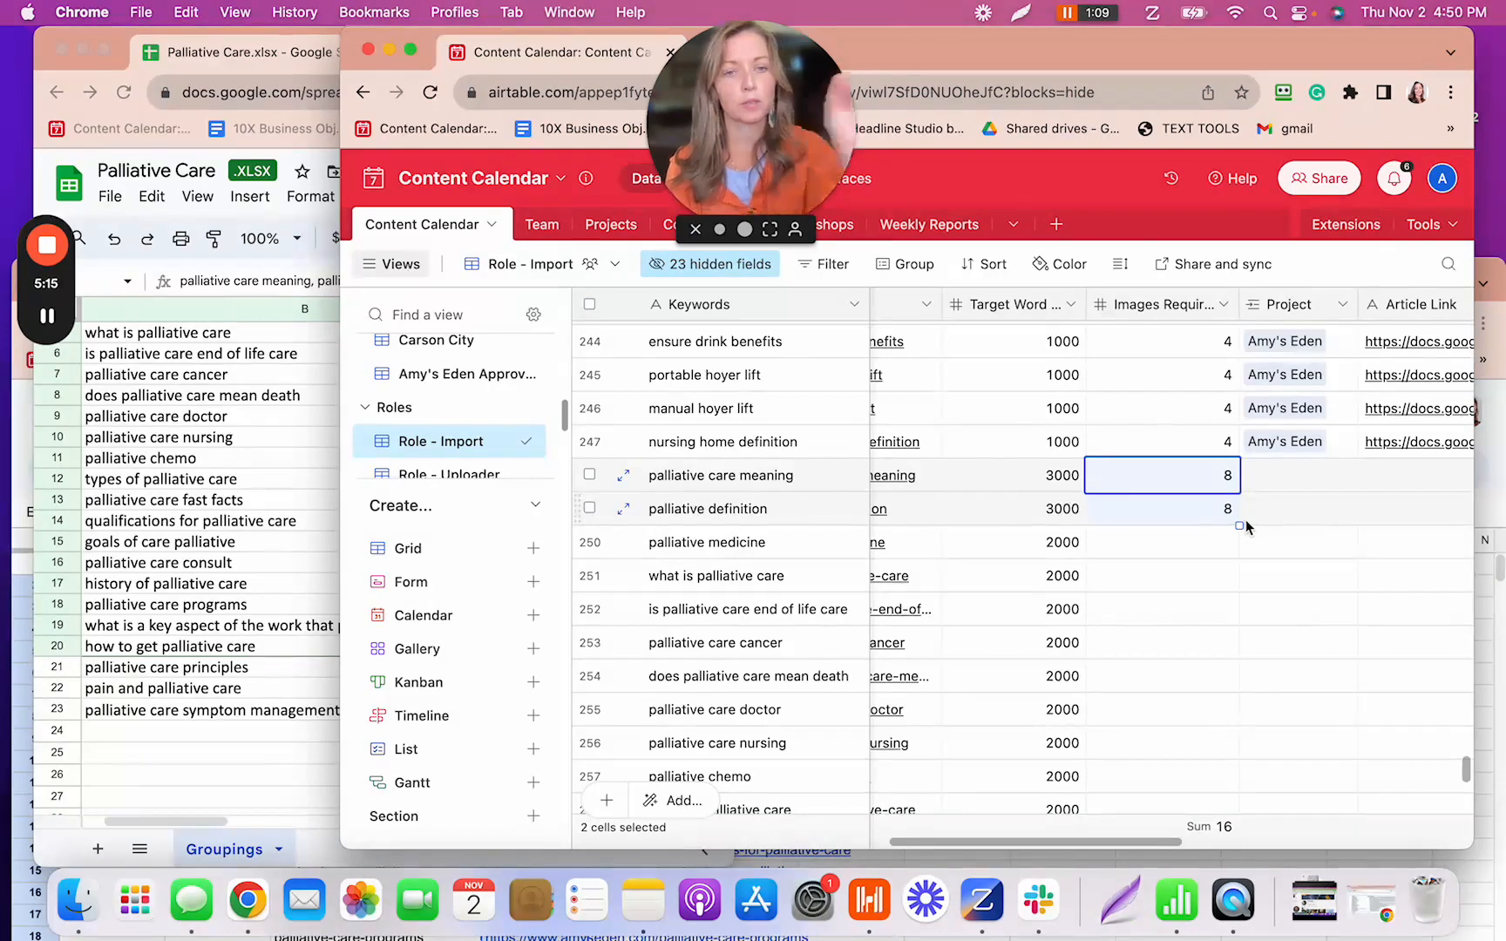
click(1231, 546)
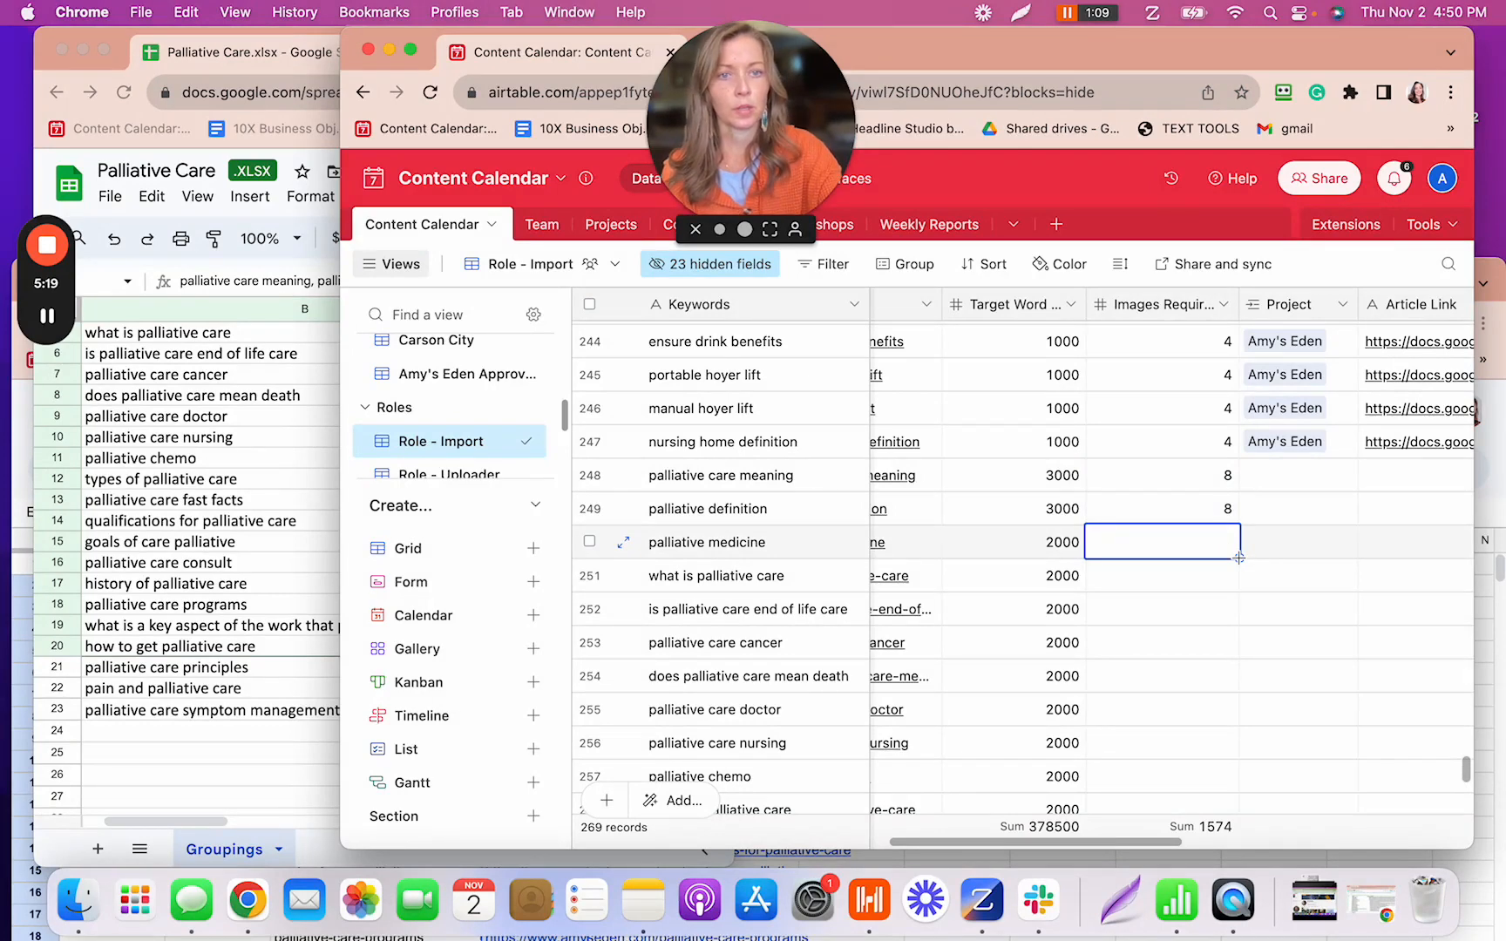
text(6)
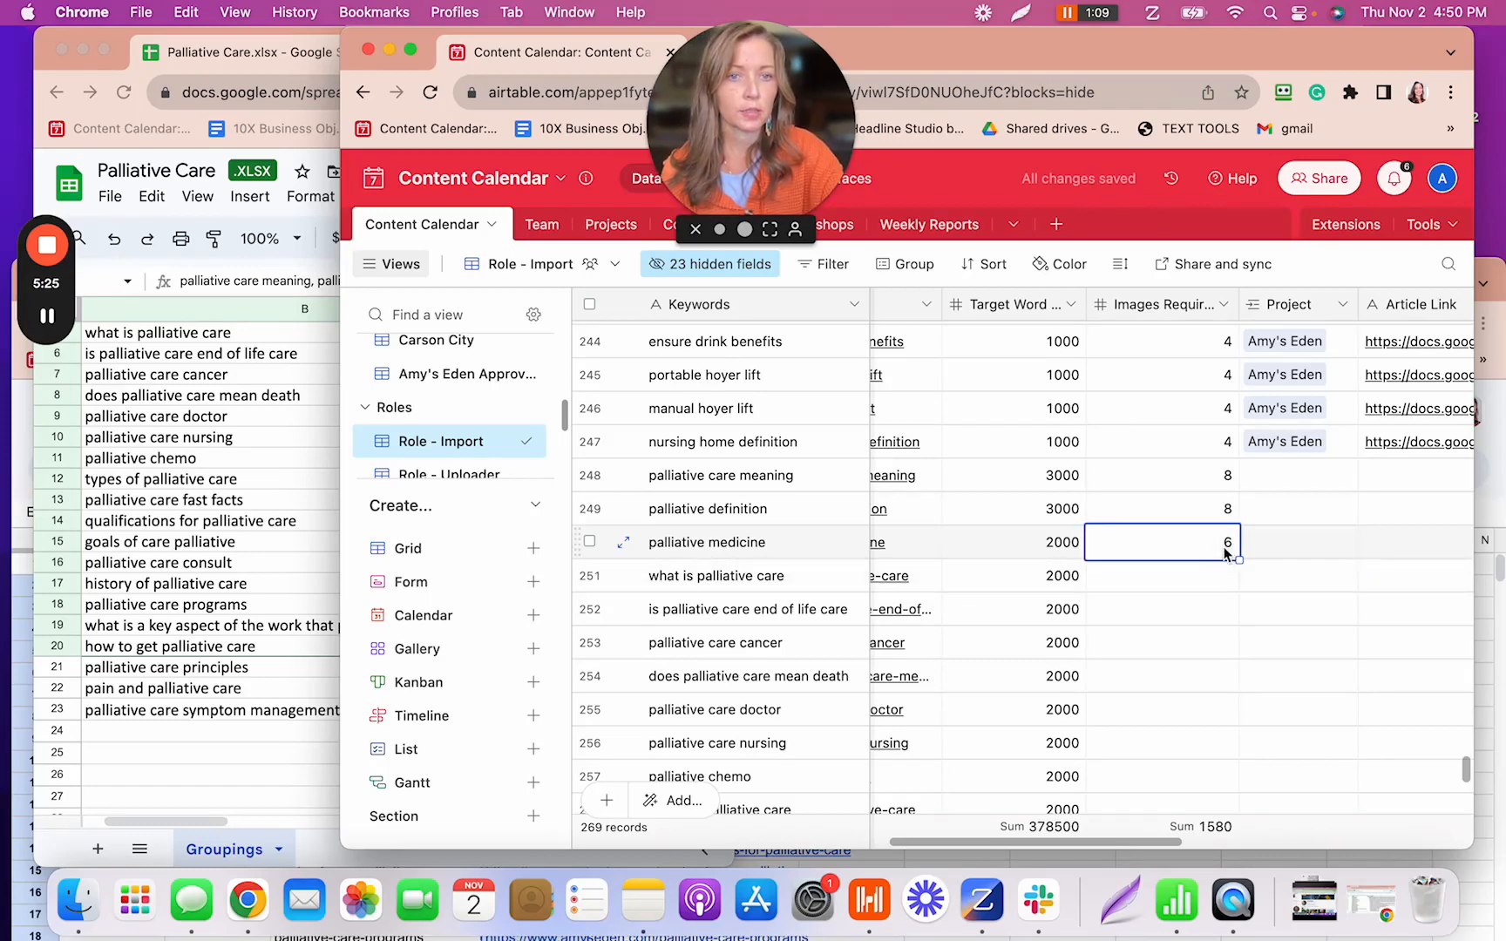
- Fill 6 images down through row 258, and give rows 259–269 4 images each
mouse_move(1238, 560)
mouse_down()
mouse_move(1236, 779)
mouse_move(1278, 658)
mouse_move(1237, 666)
mouse_up()
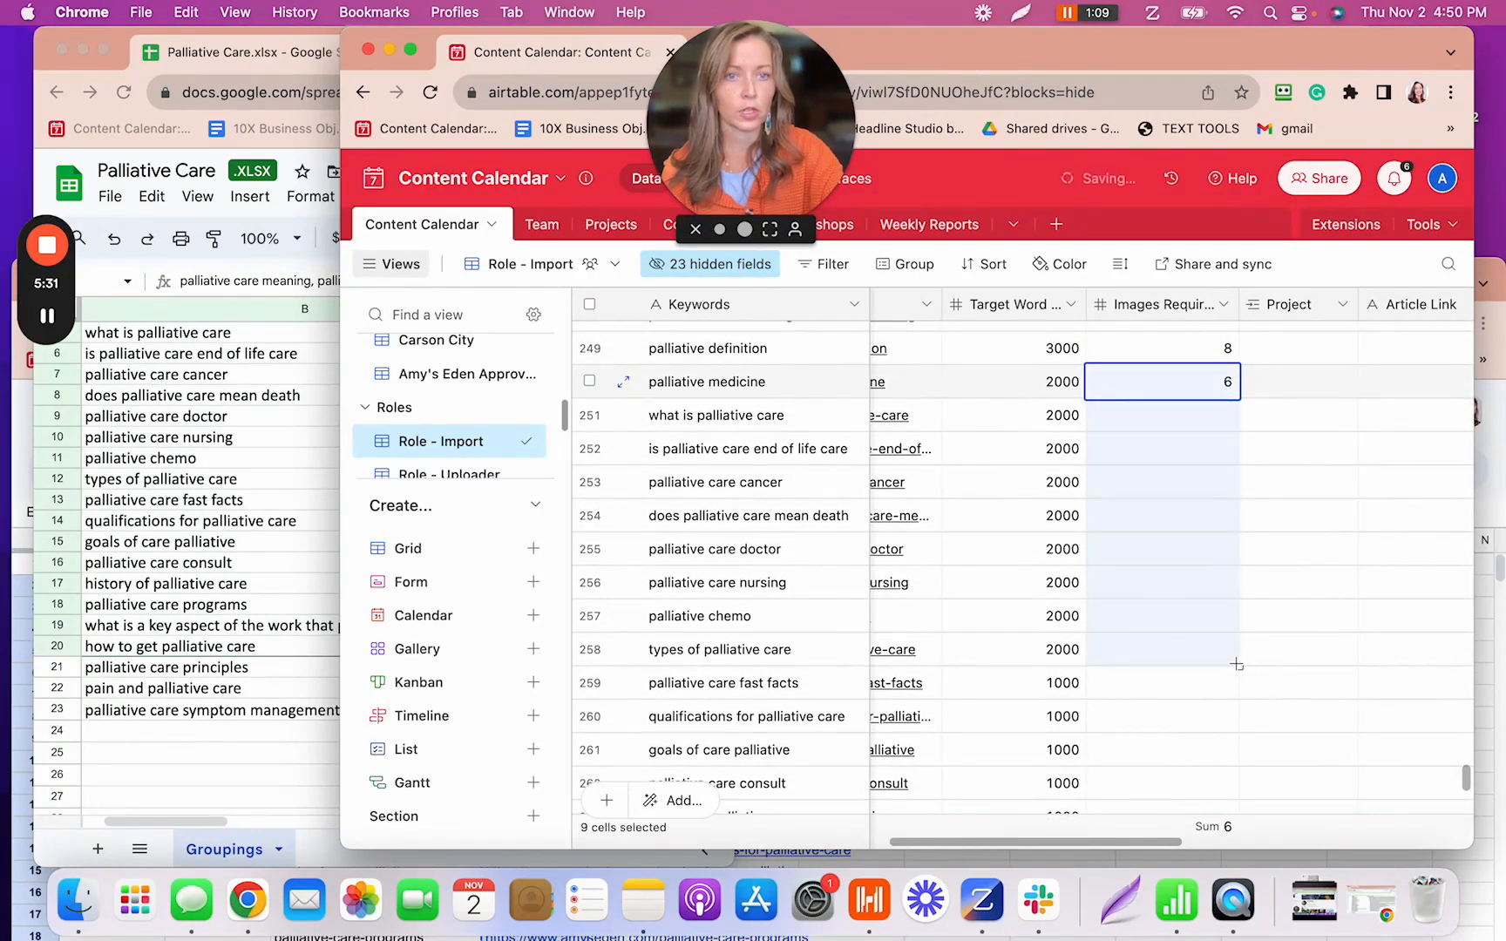
click(1228, 689)
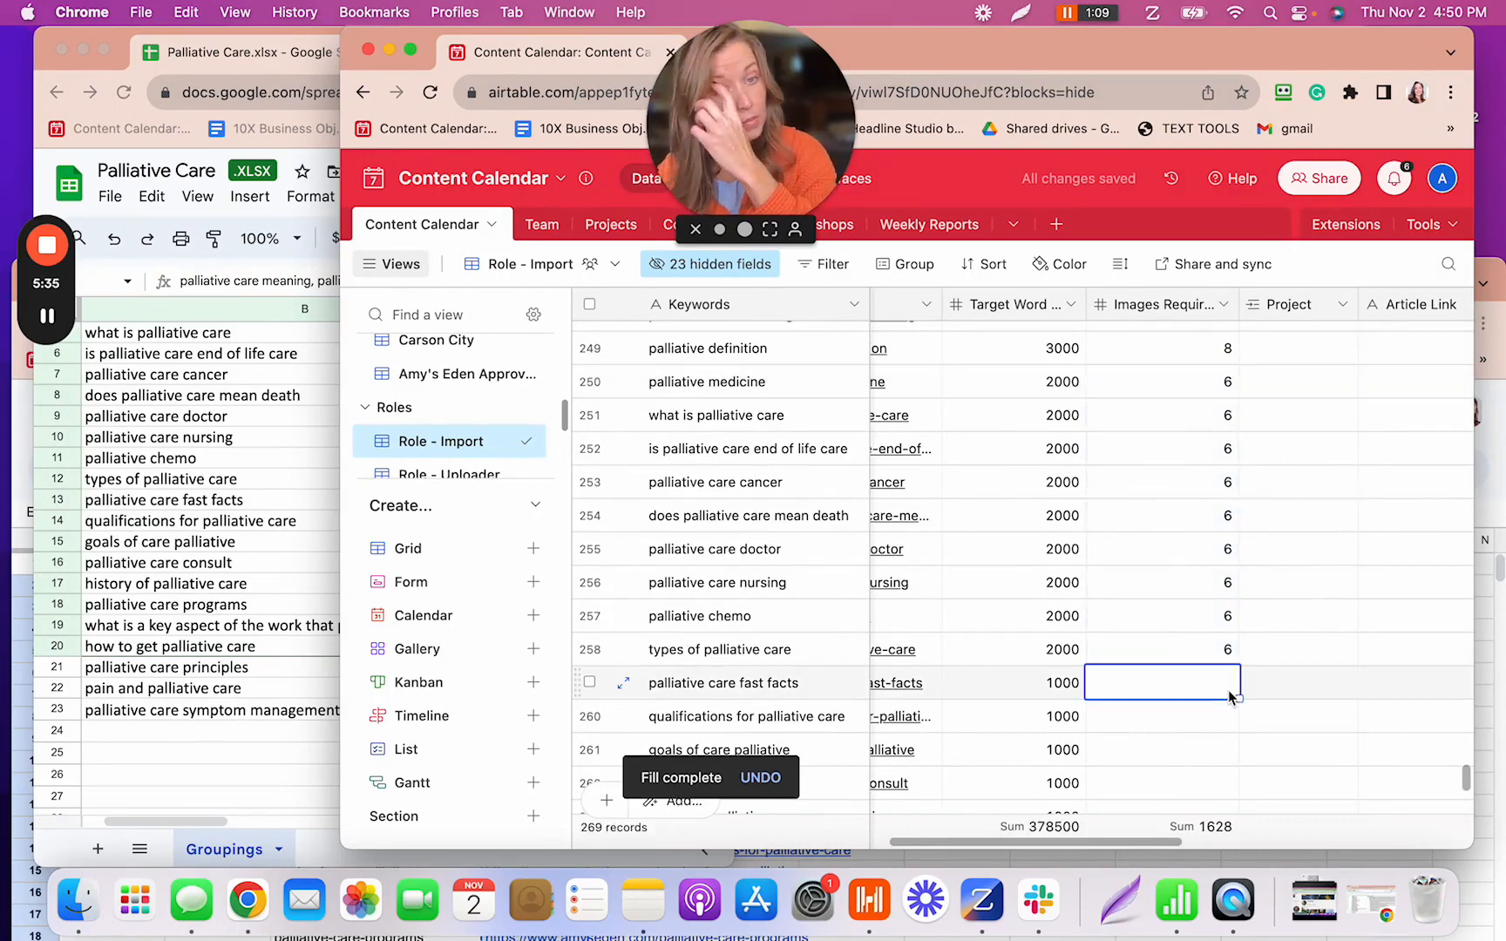
text(5)
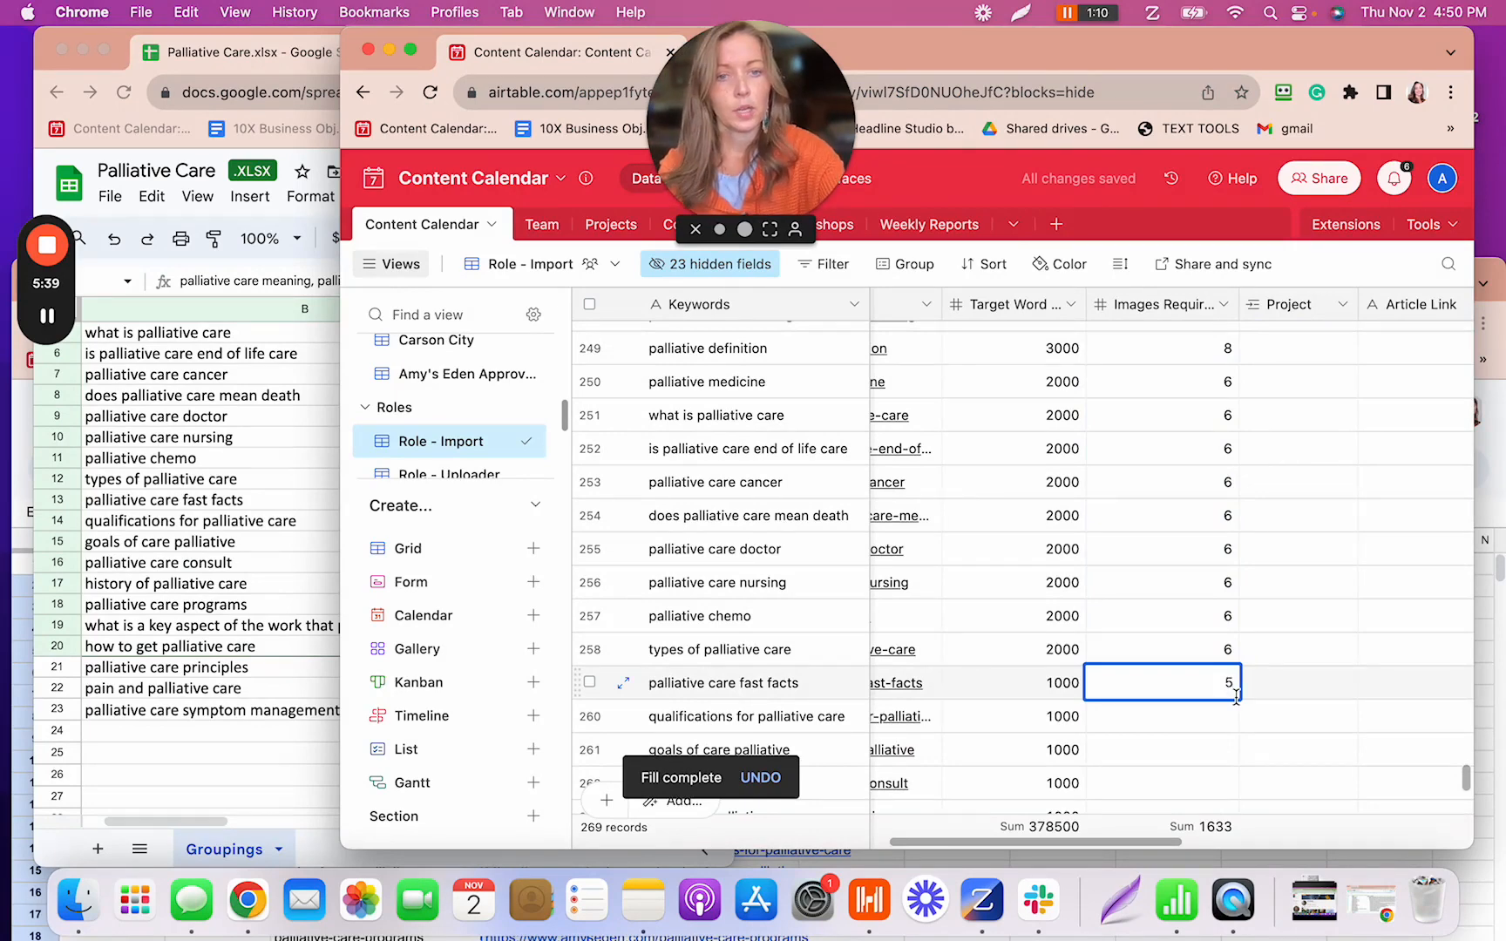
key(BackSpace)
text(4)
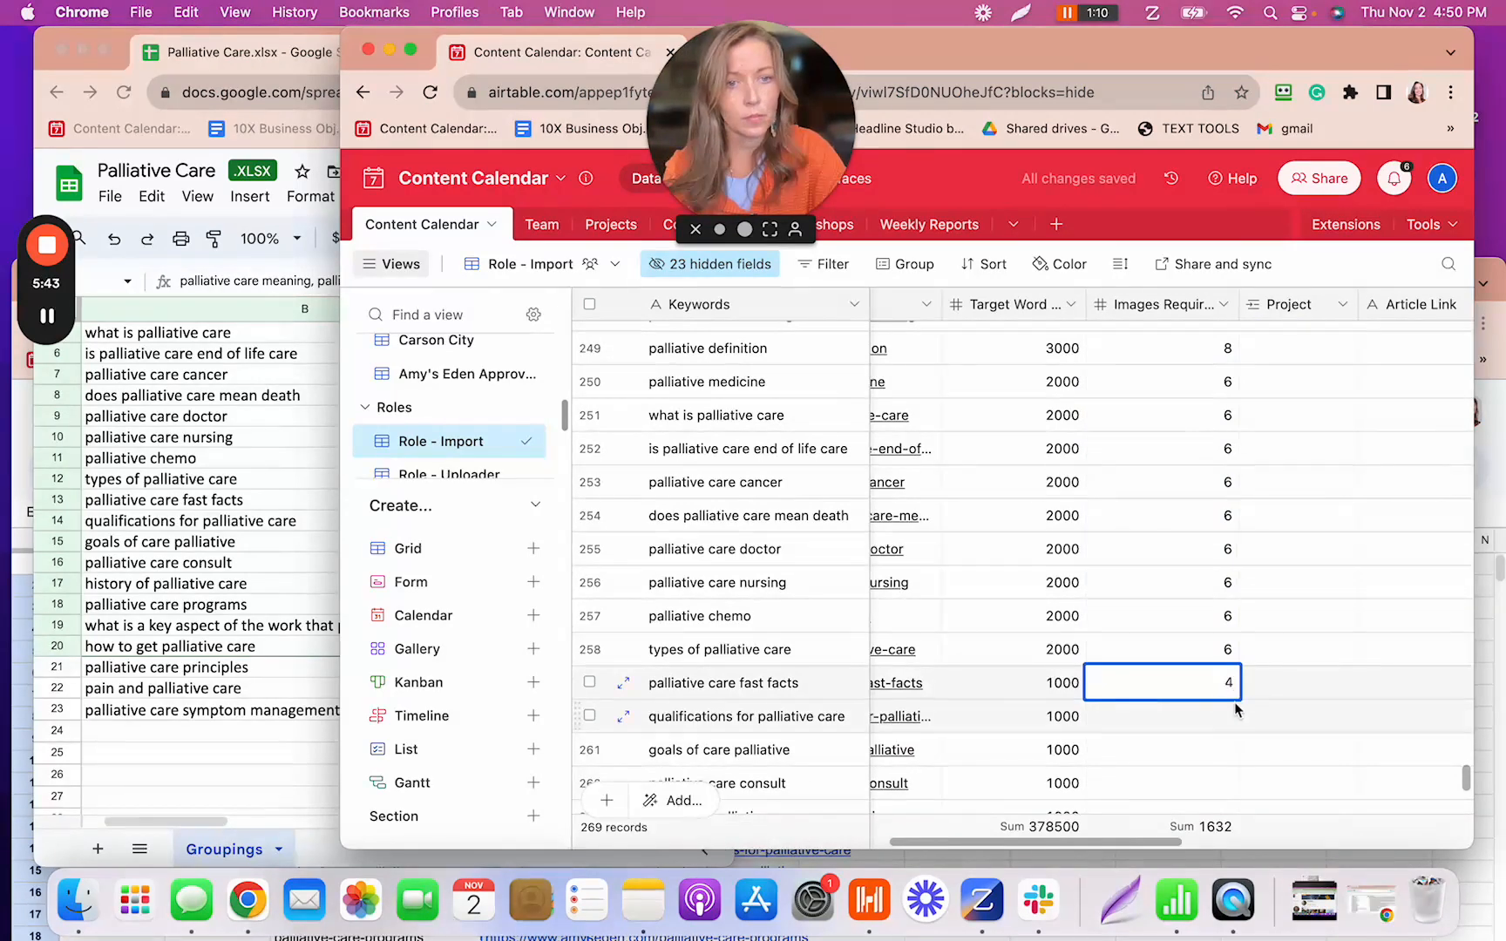
drag(1239, 700, 1234, 653)
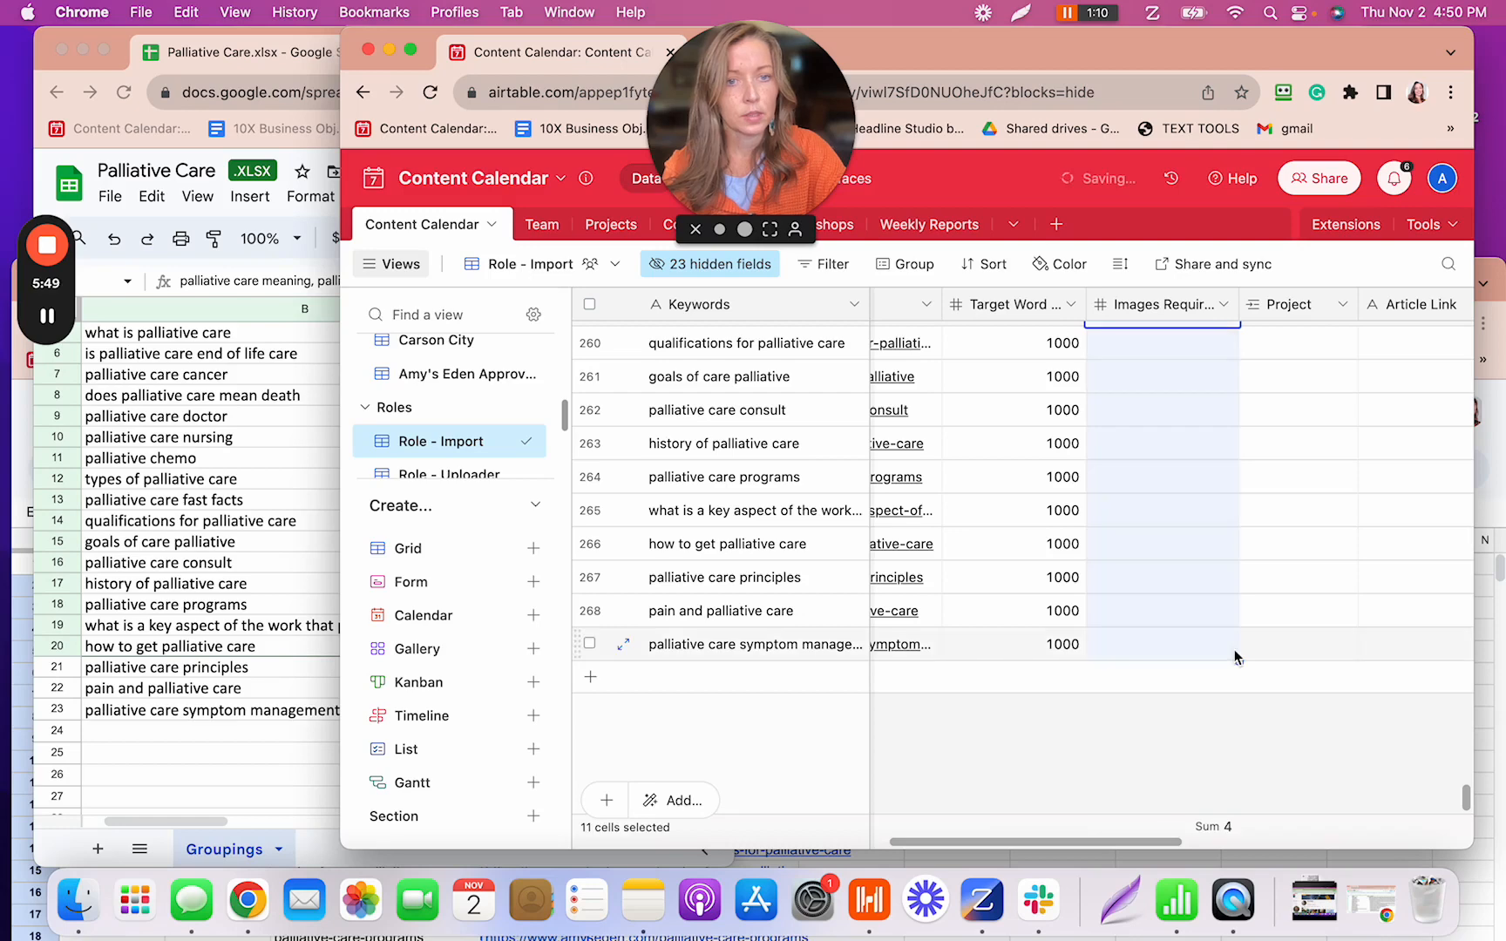
- Scroll through the filled Images Required values and deselect the cells
scroll(1234, 655, up, 5)
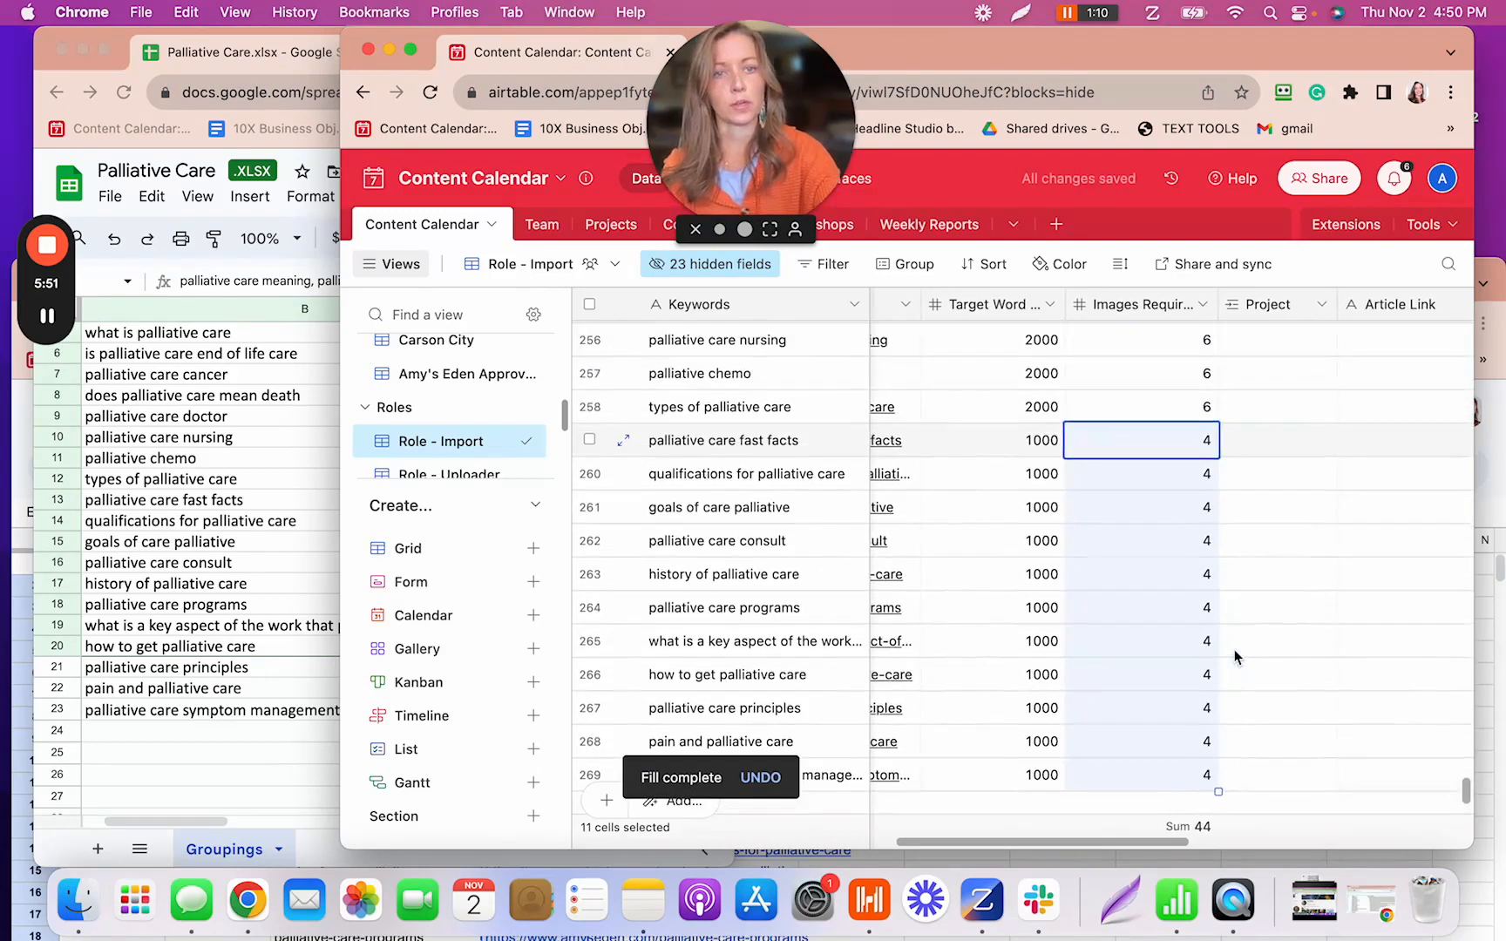
scroll(1234, 655, up, 5)
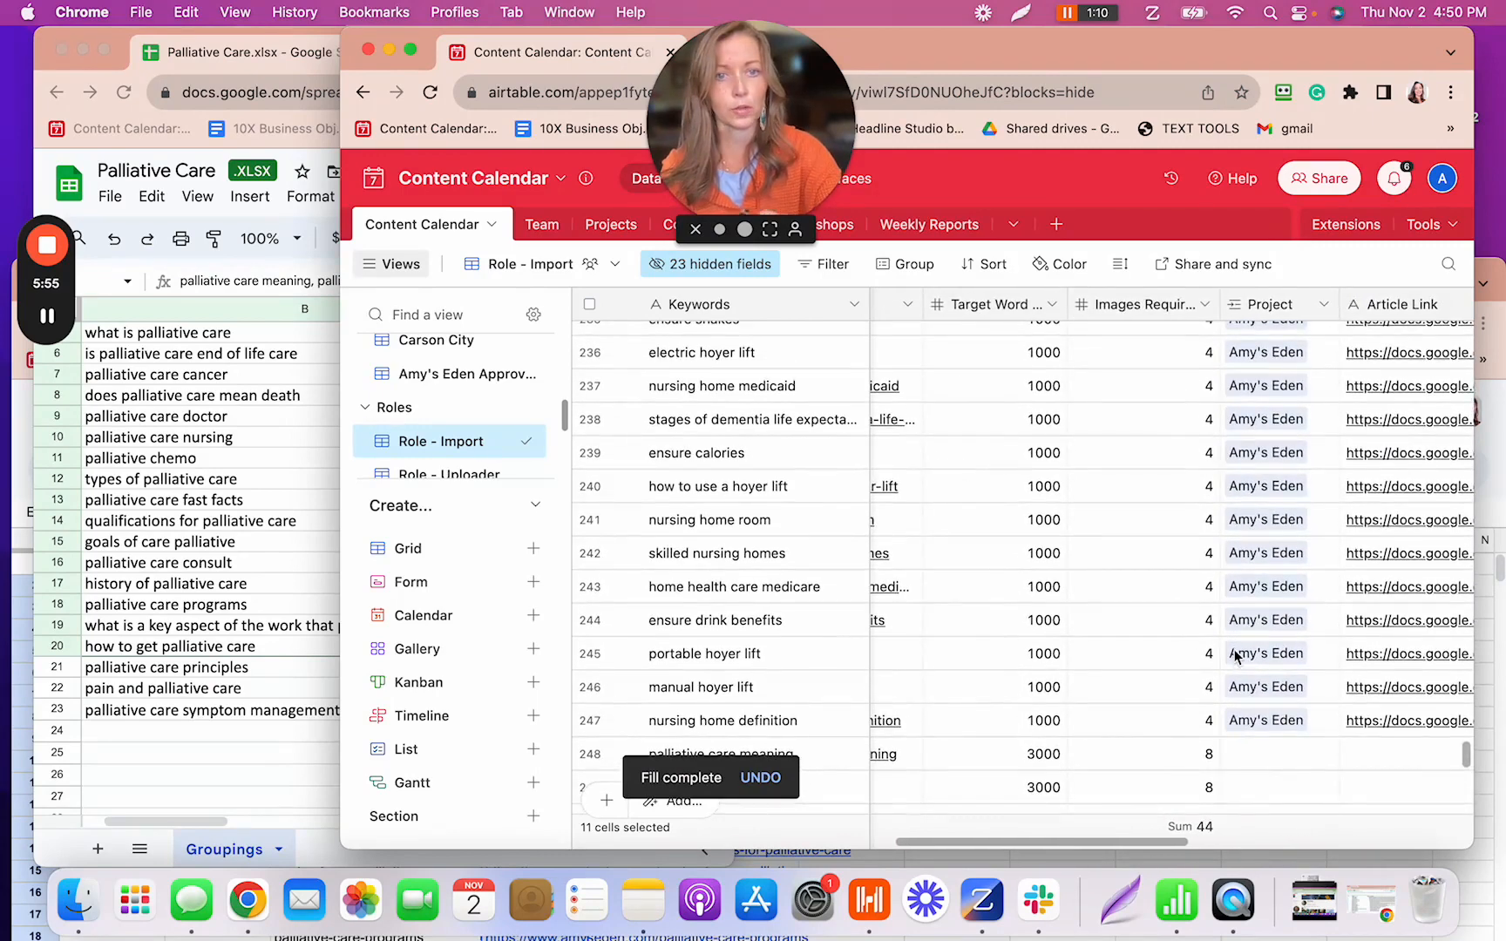
scroll(1234, 655, down, 3)
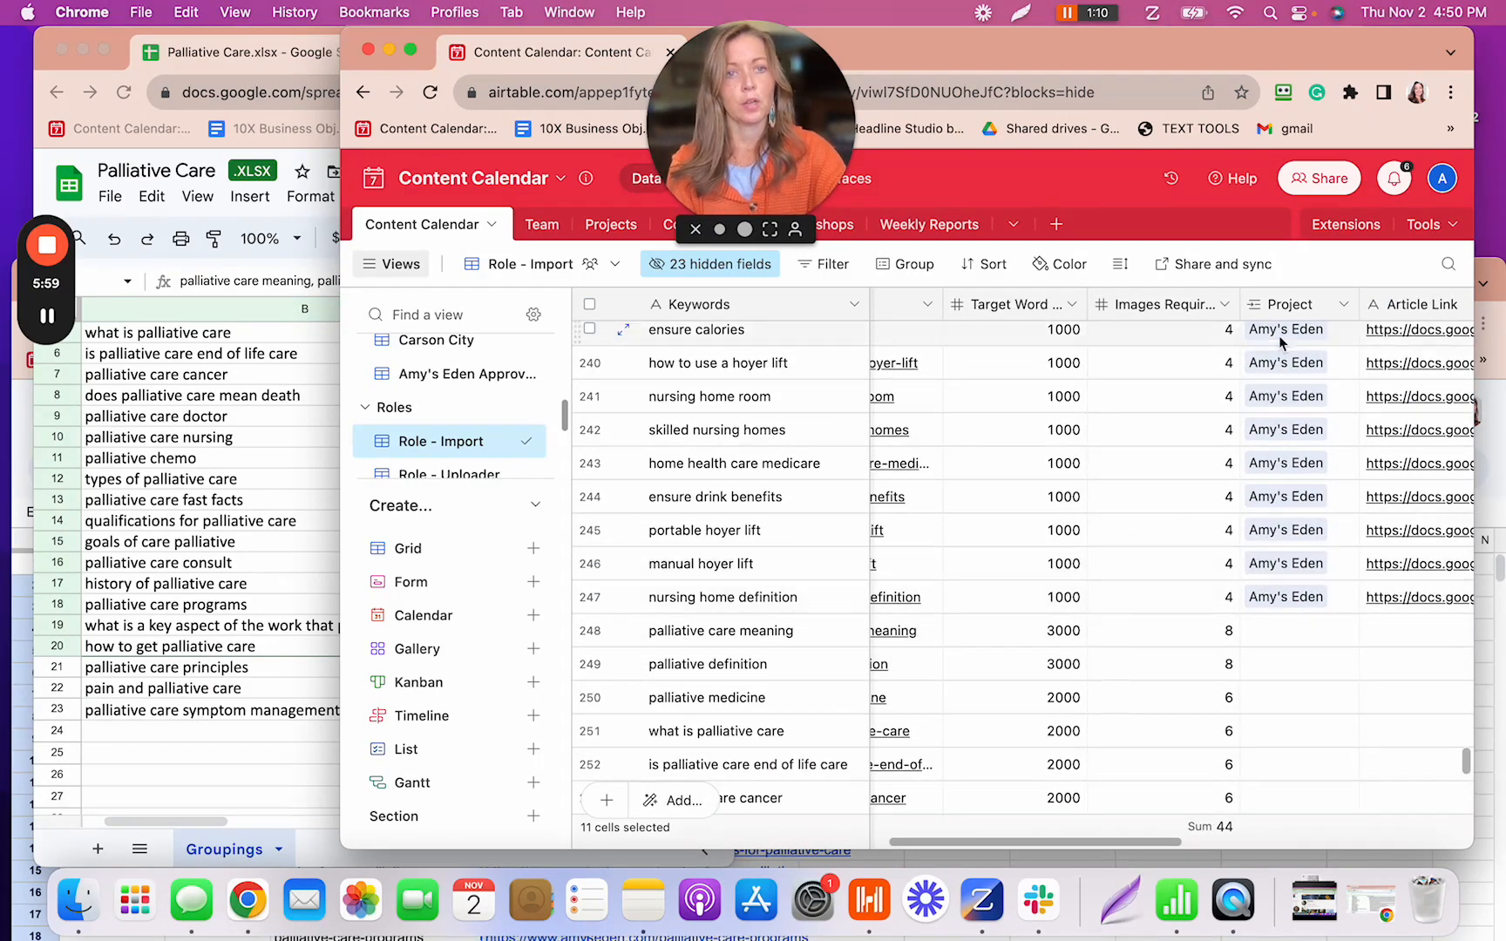
click(1063, 181)
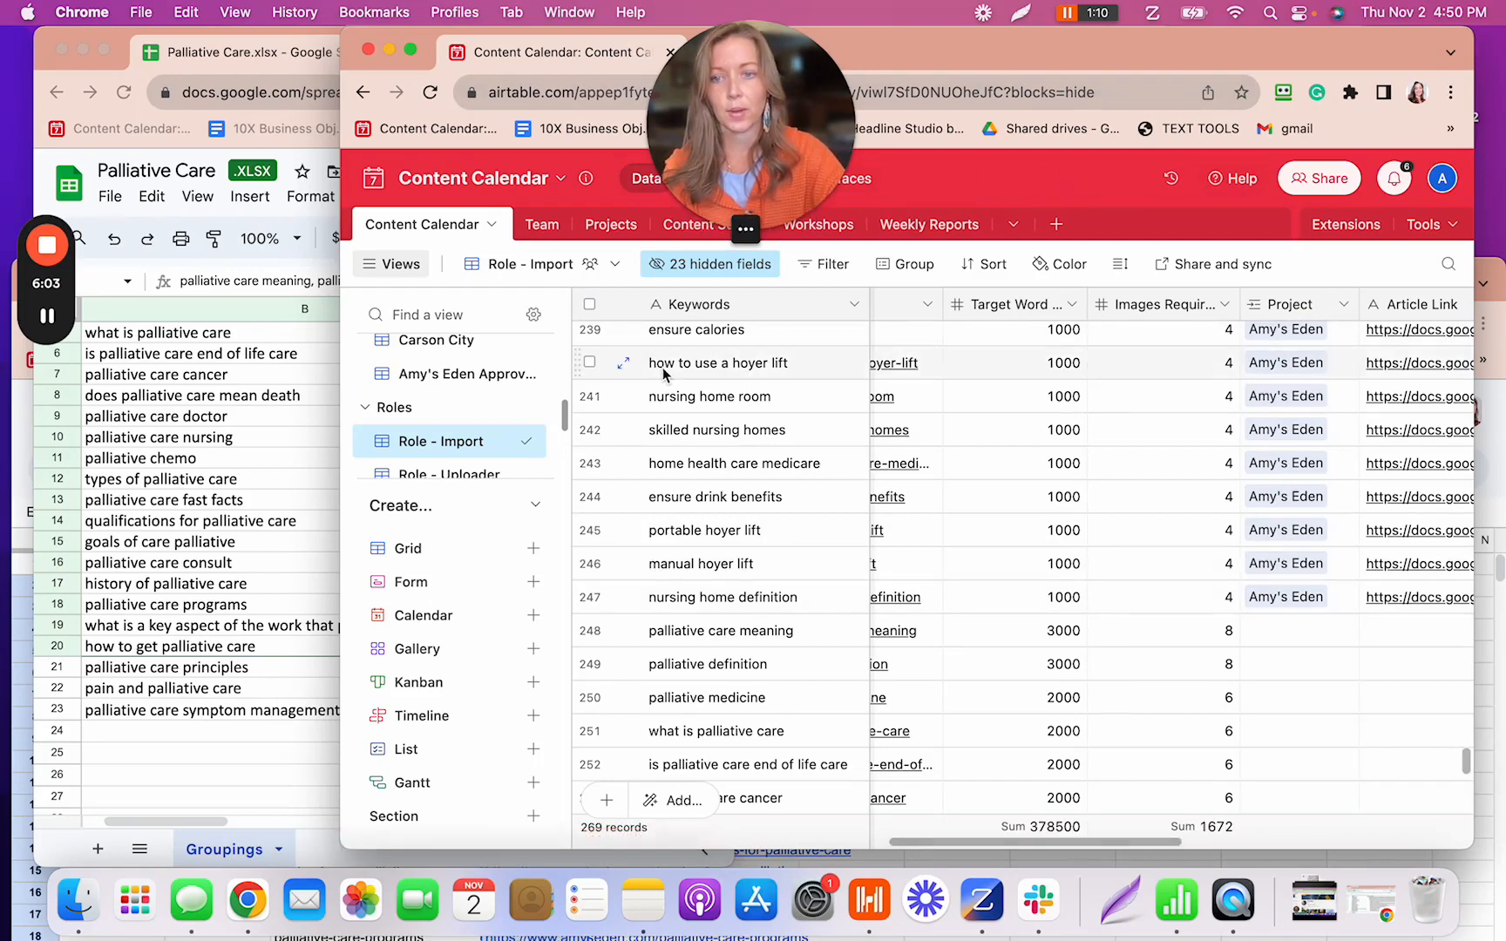
- Bring the Asana One Keyword project forward and open task 8's subtasks
key(ctrl+Right)
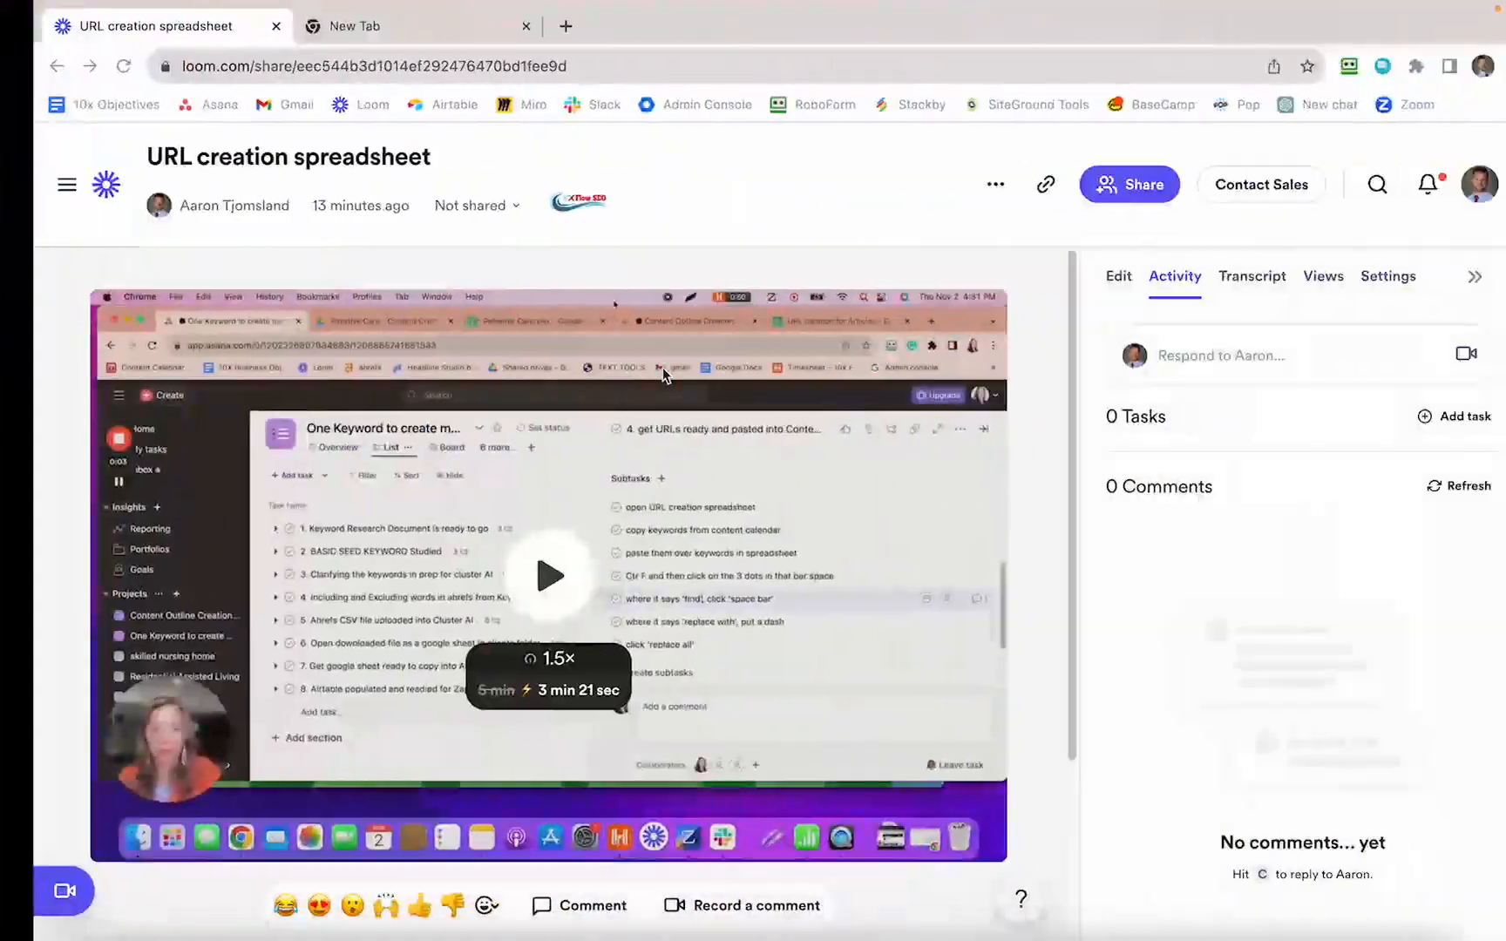
key(ctrl+Left)
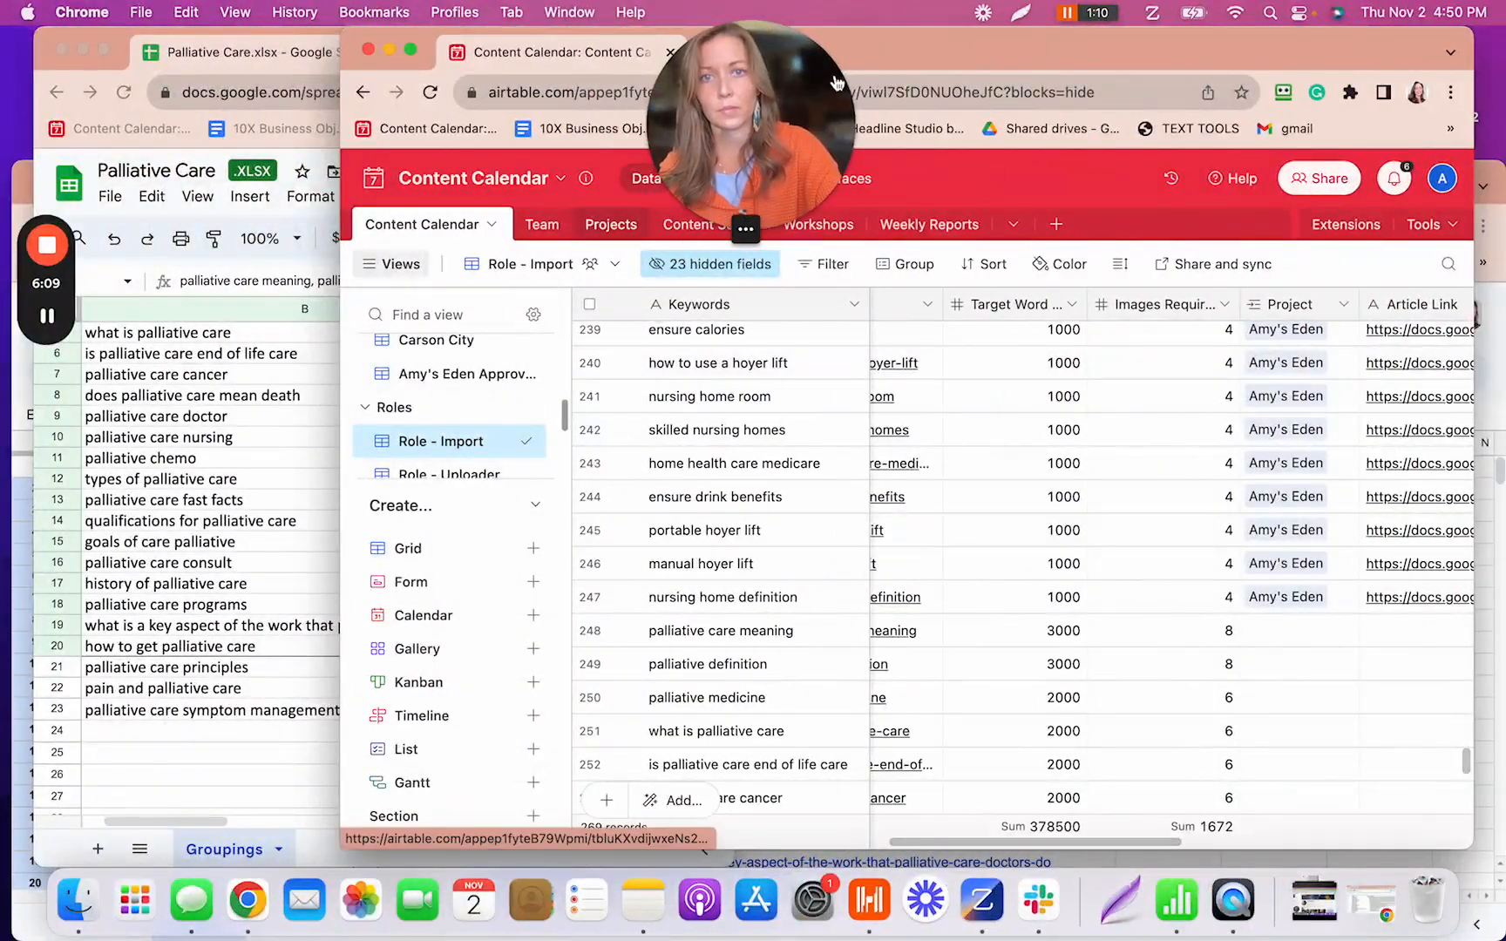
drag(868, 58, 779, 318)
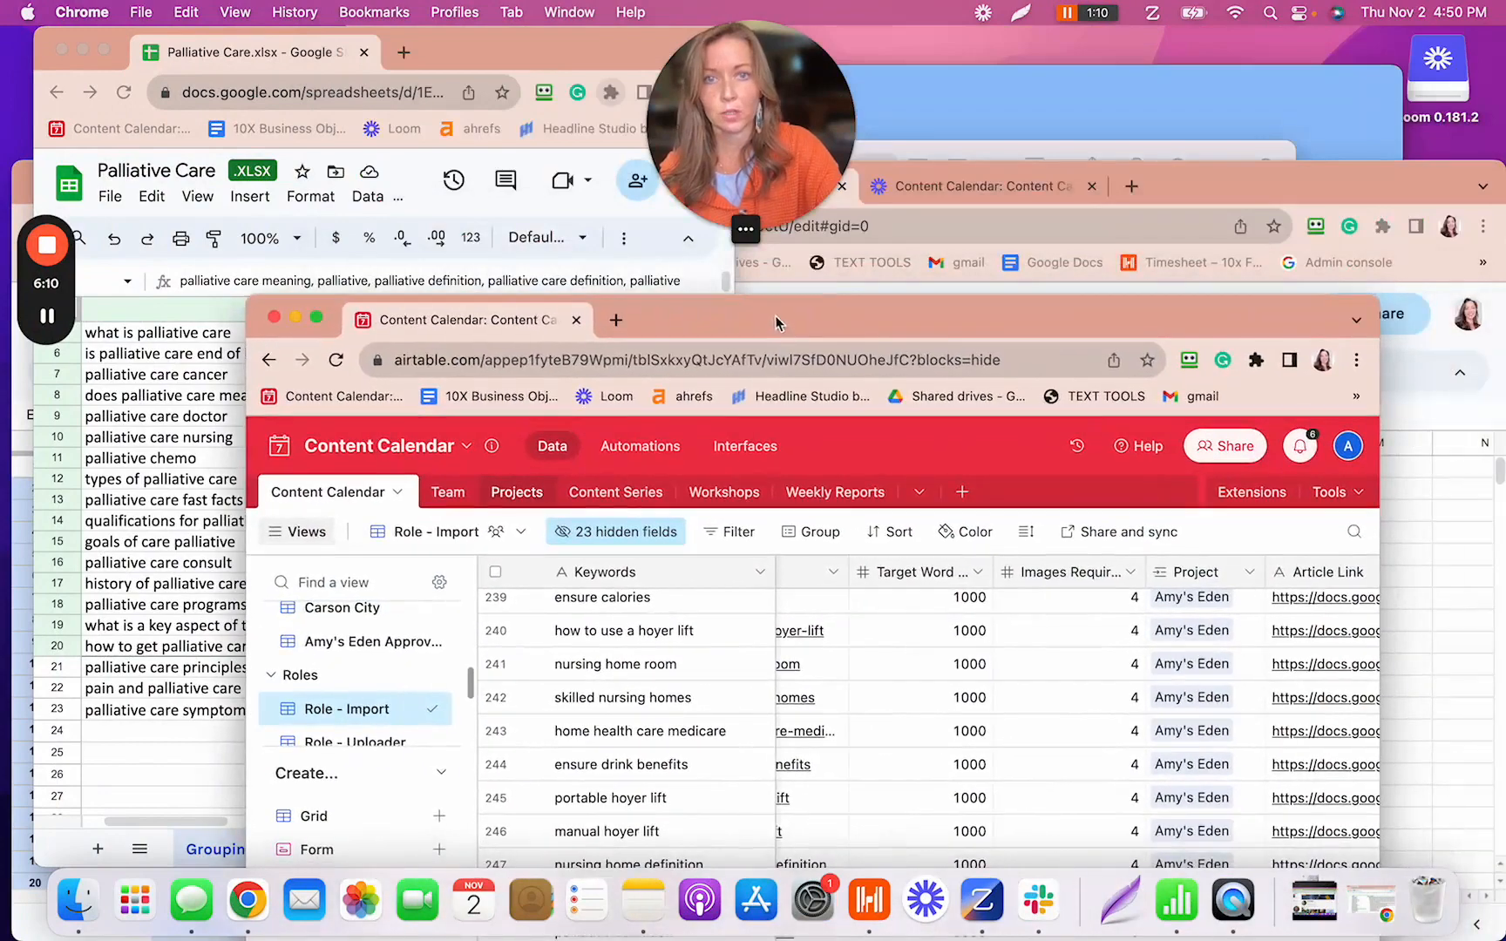
click(1218, 186)
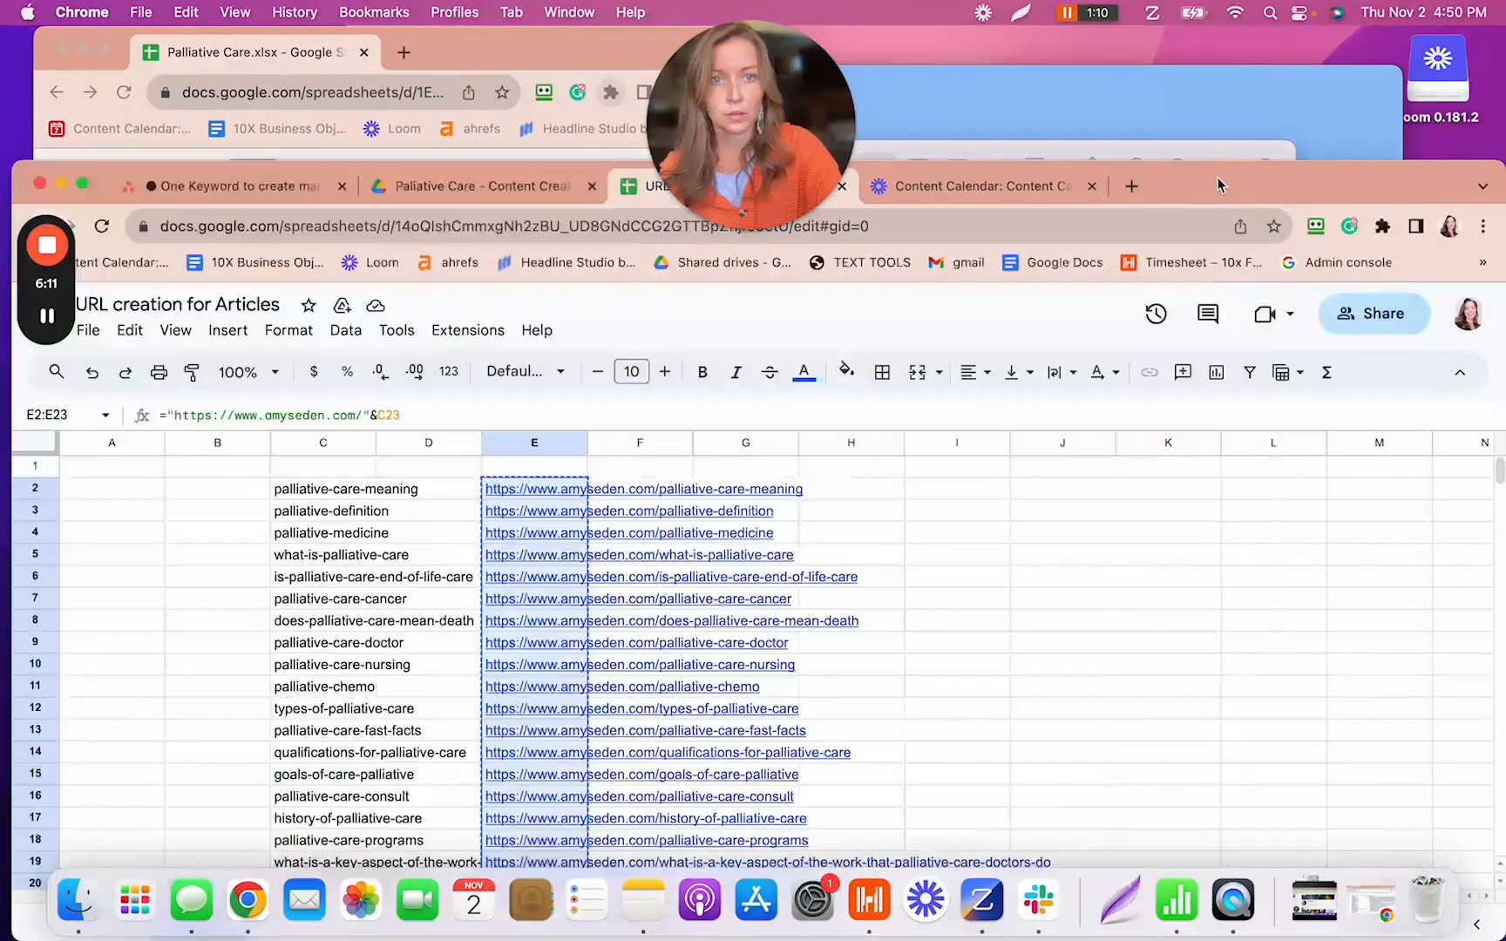
click(159, 191)
drag(1247, 169, 1193, 41)
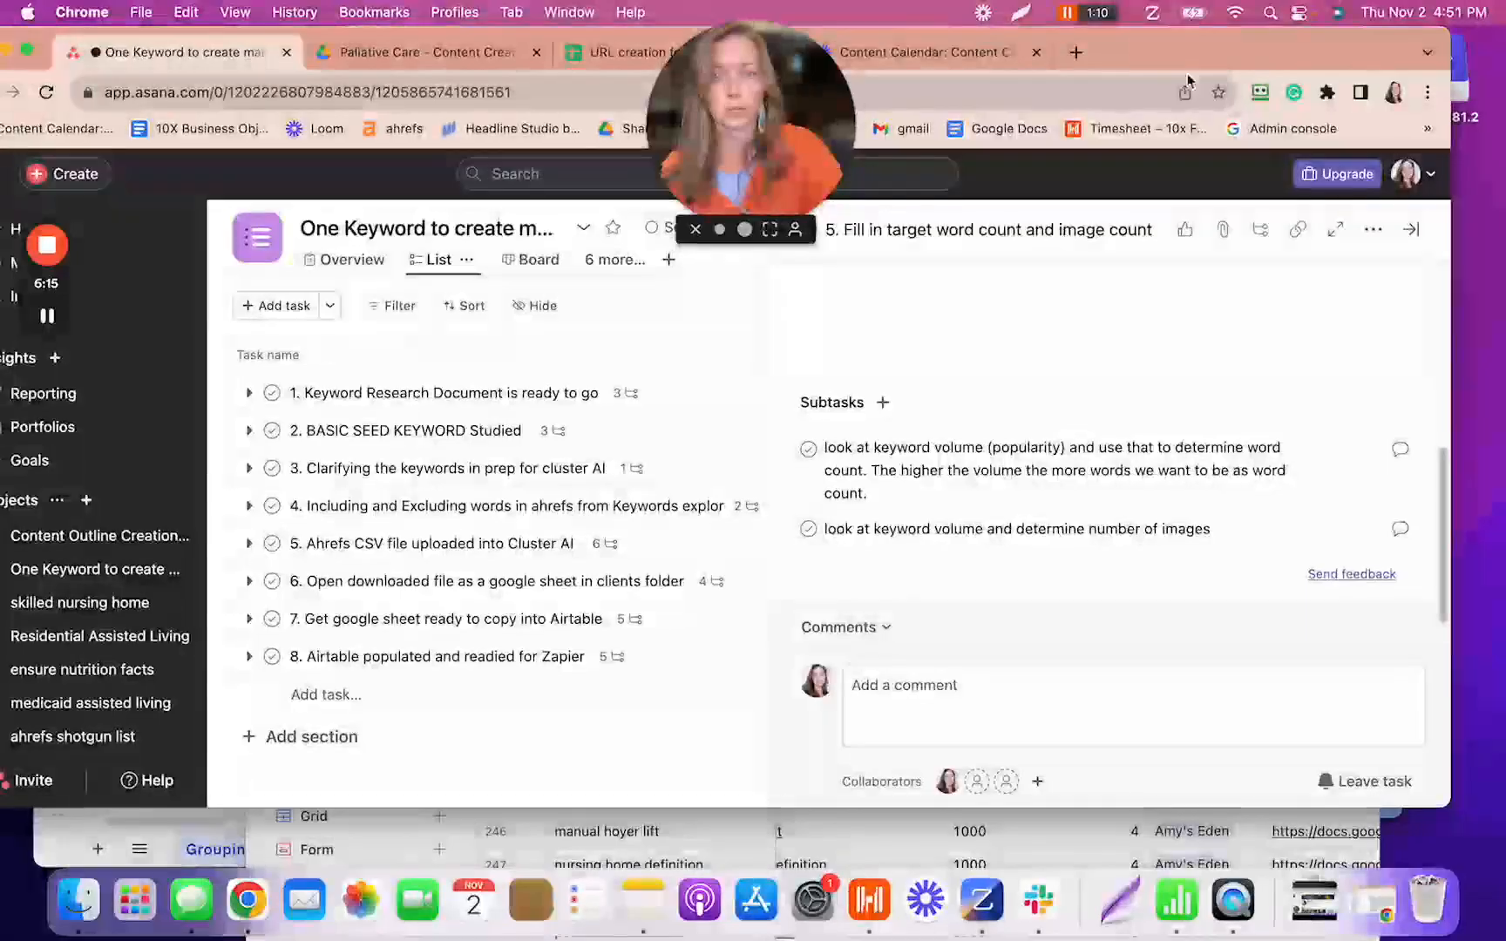
click(613, 659)
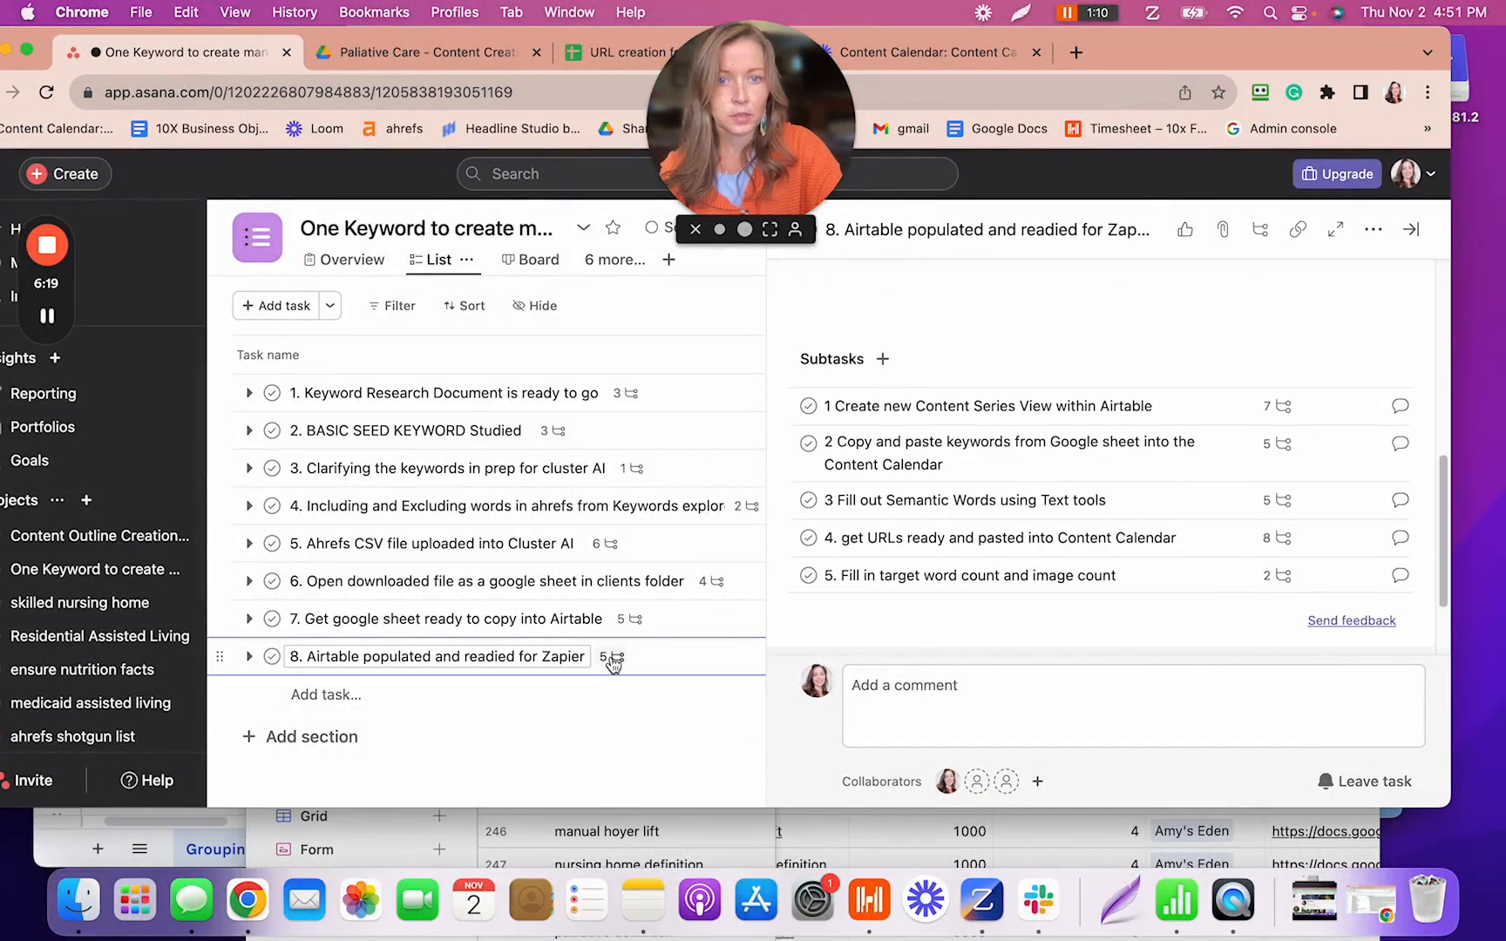